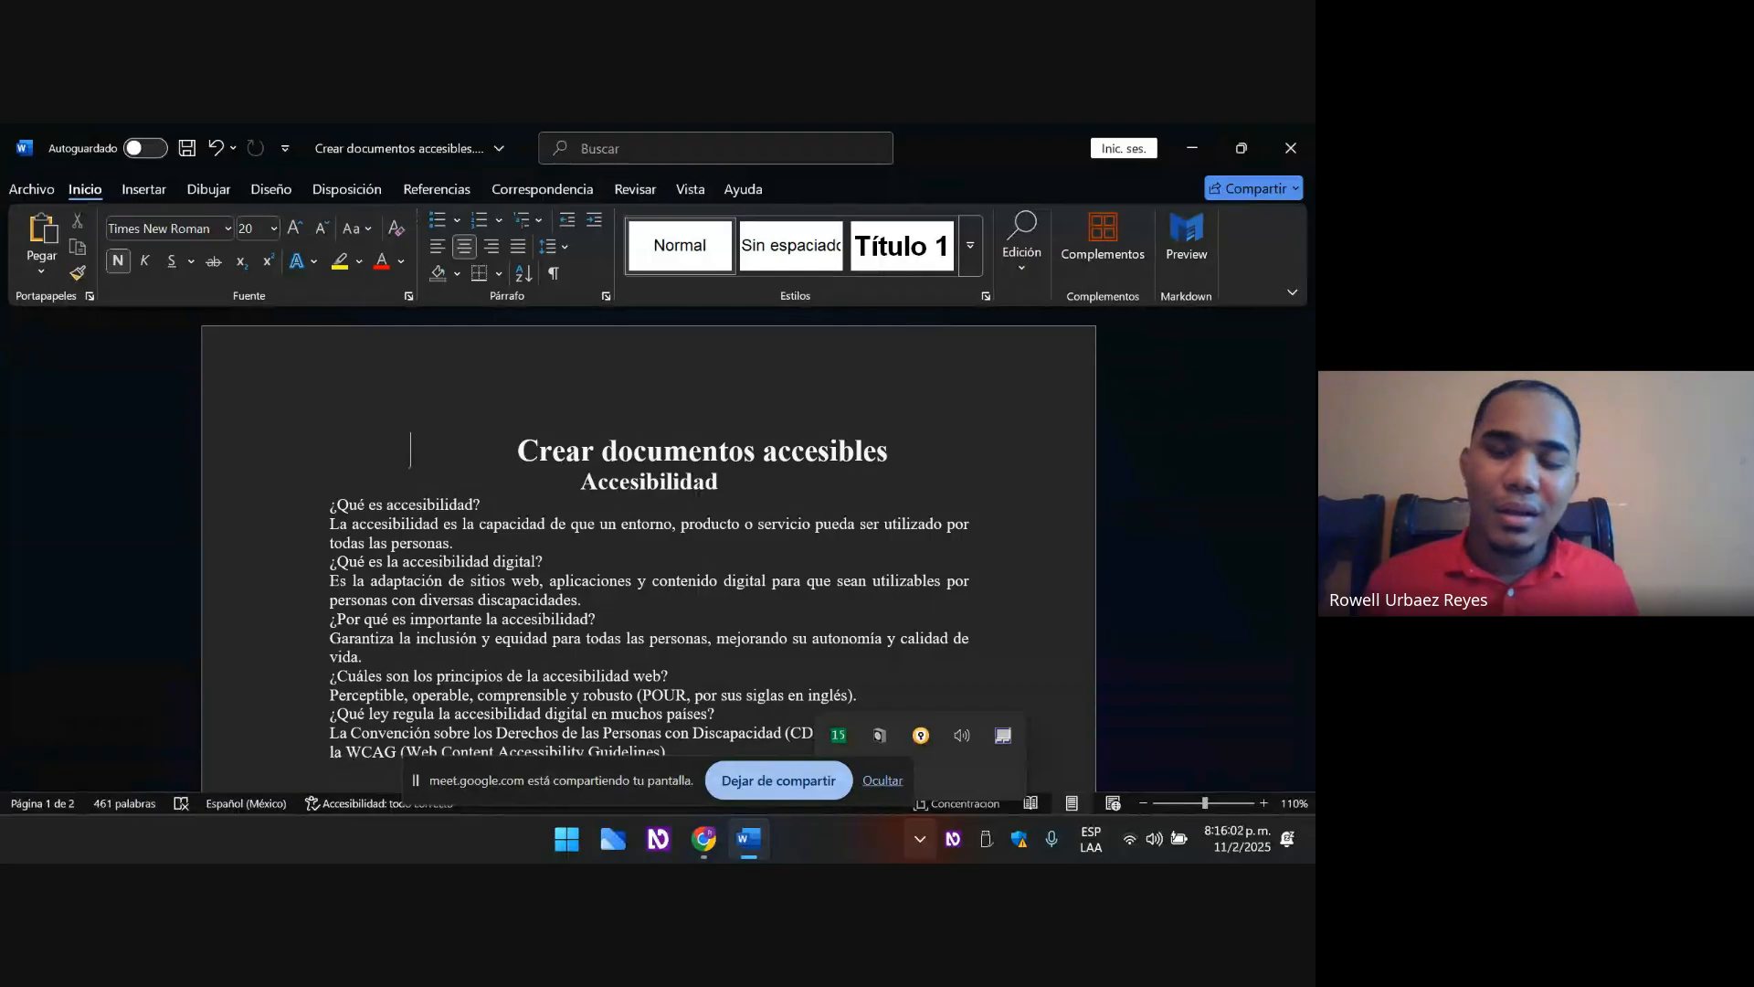
pyautogui.press('Down')
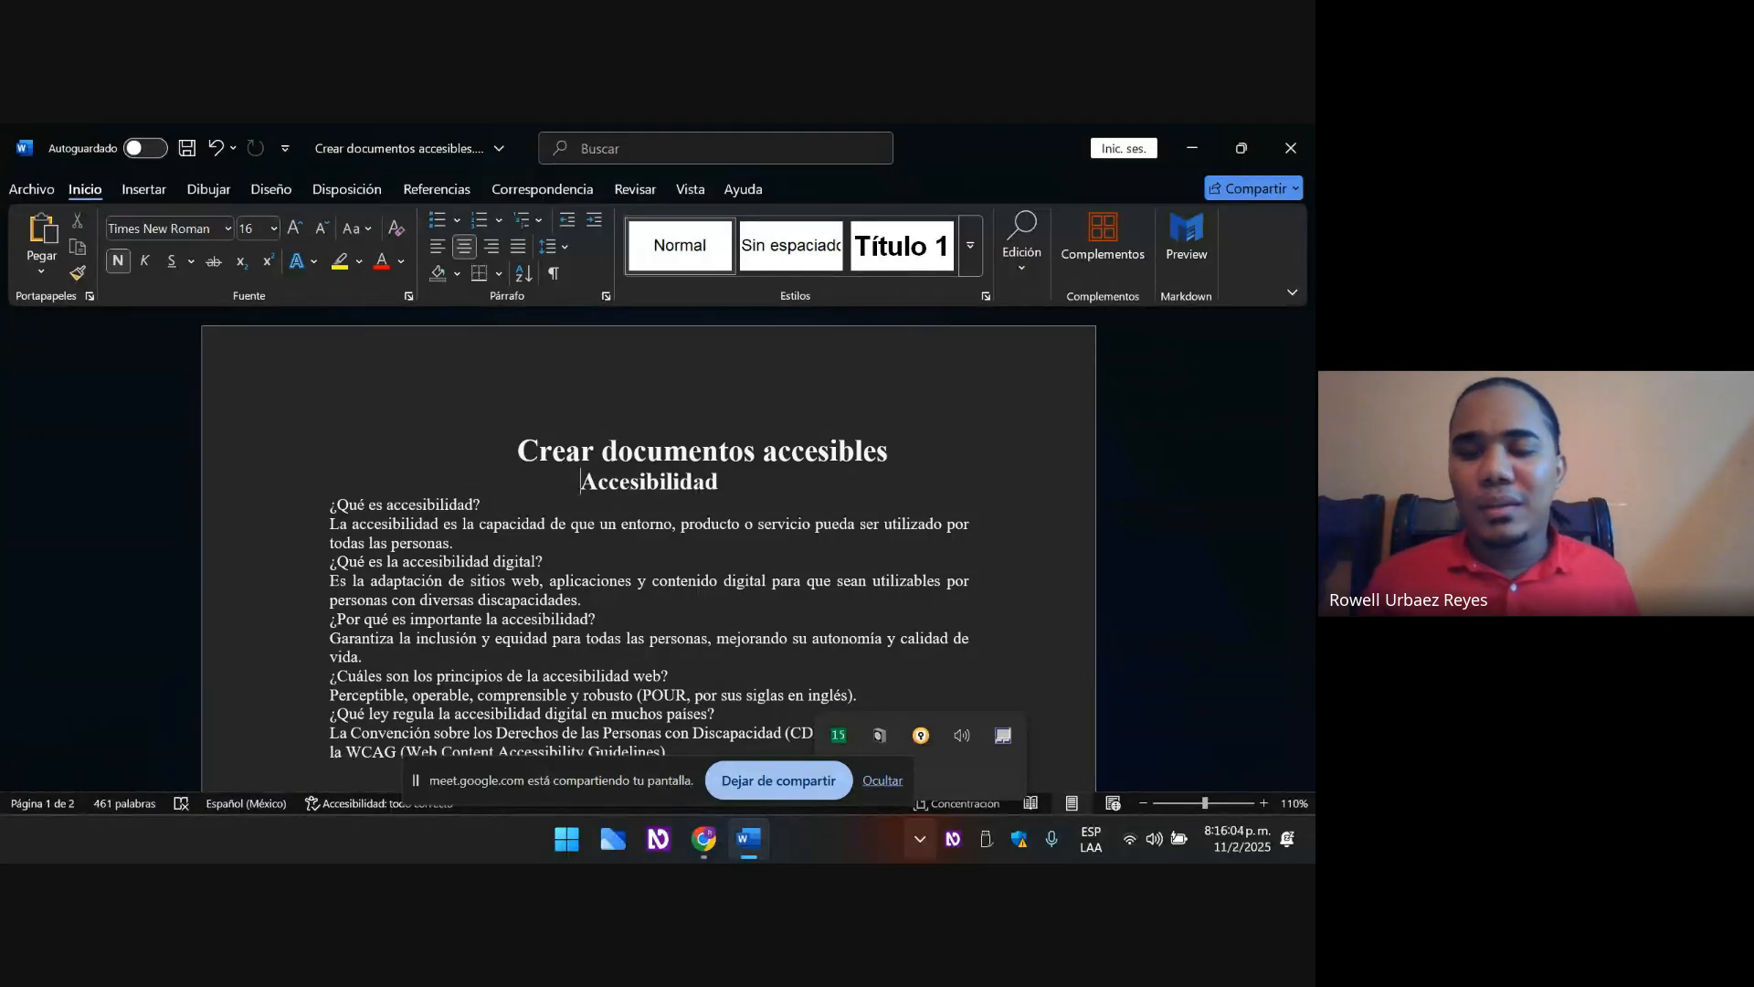
pyautogui.press('Down')
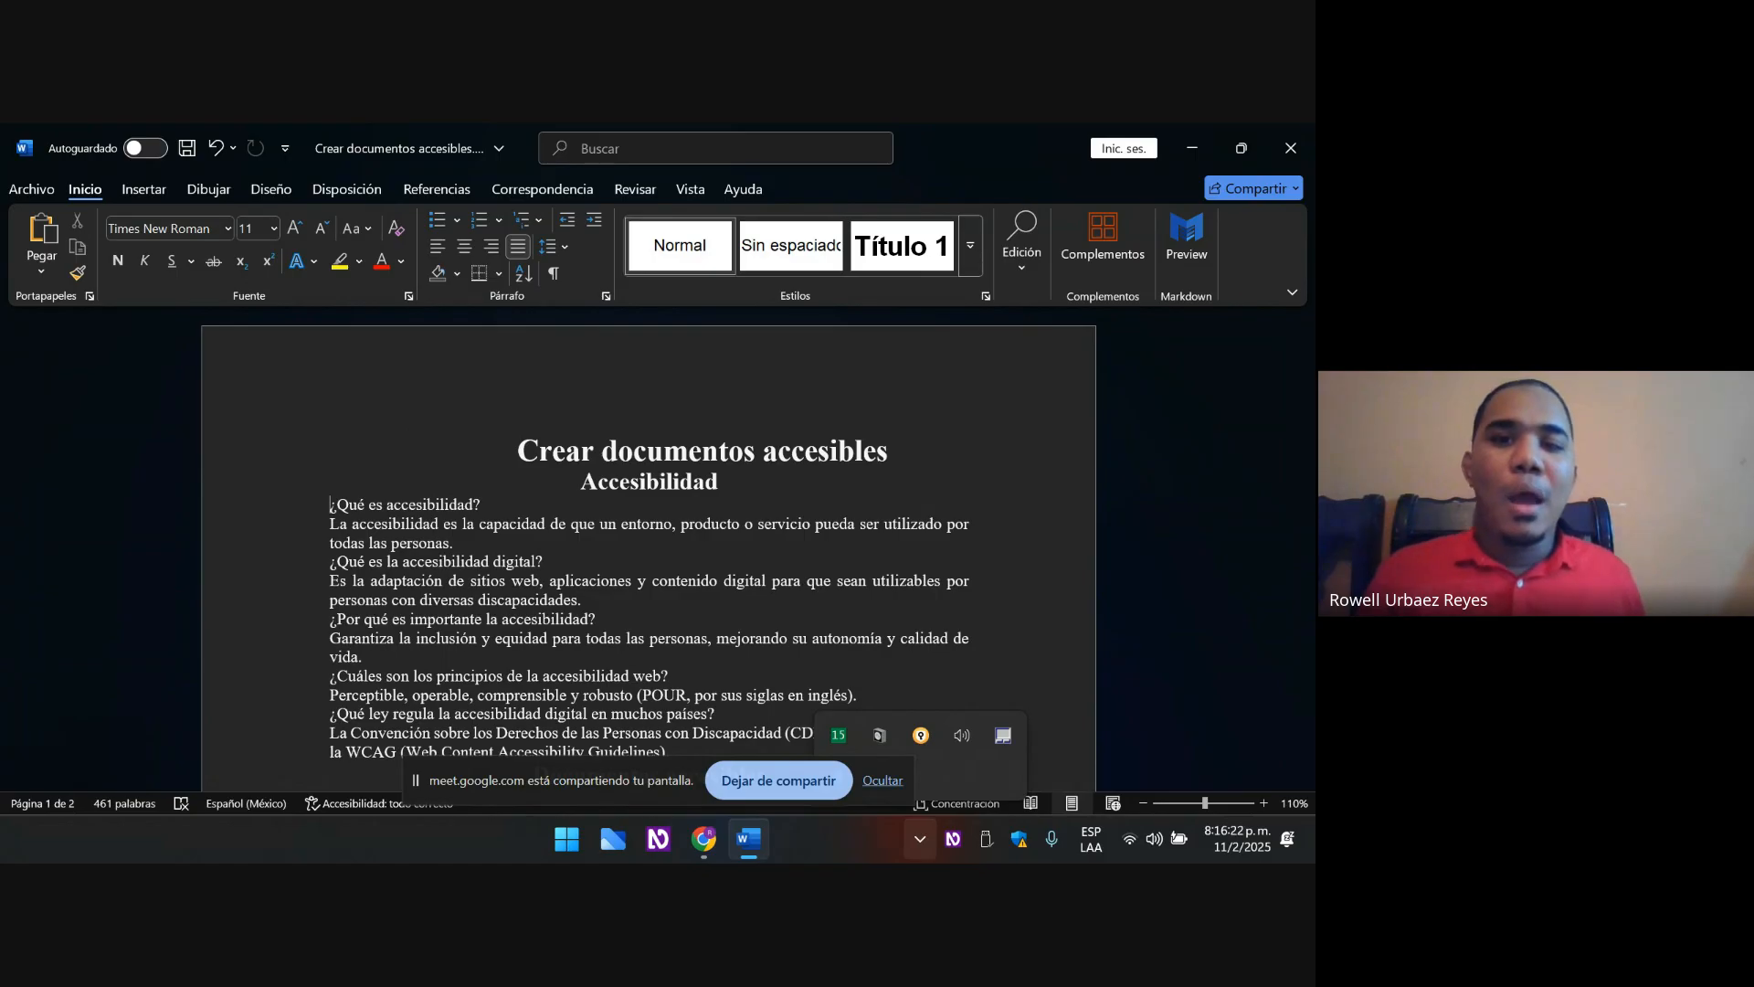
pyautogui.hotkey('ctrl', 'Home')
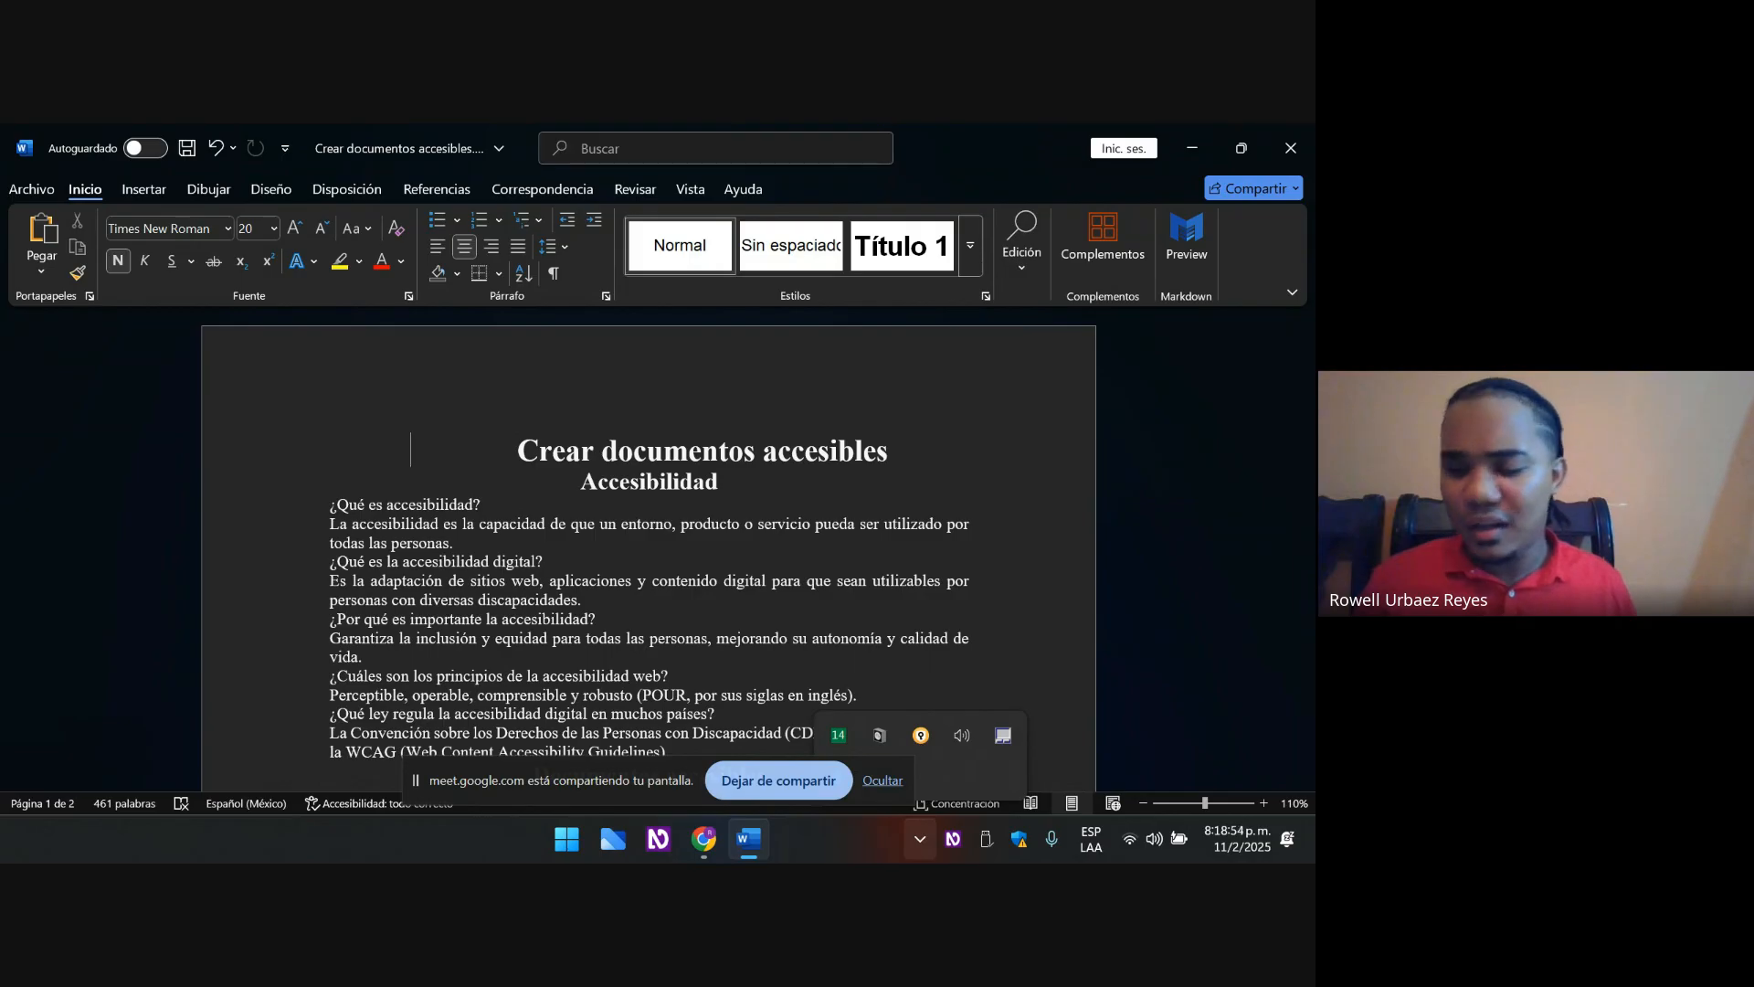
# - Change the font of the entire document to Arial
pyautogui.hotkey('ctrl', 'e')
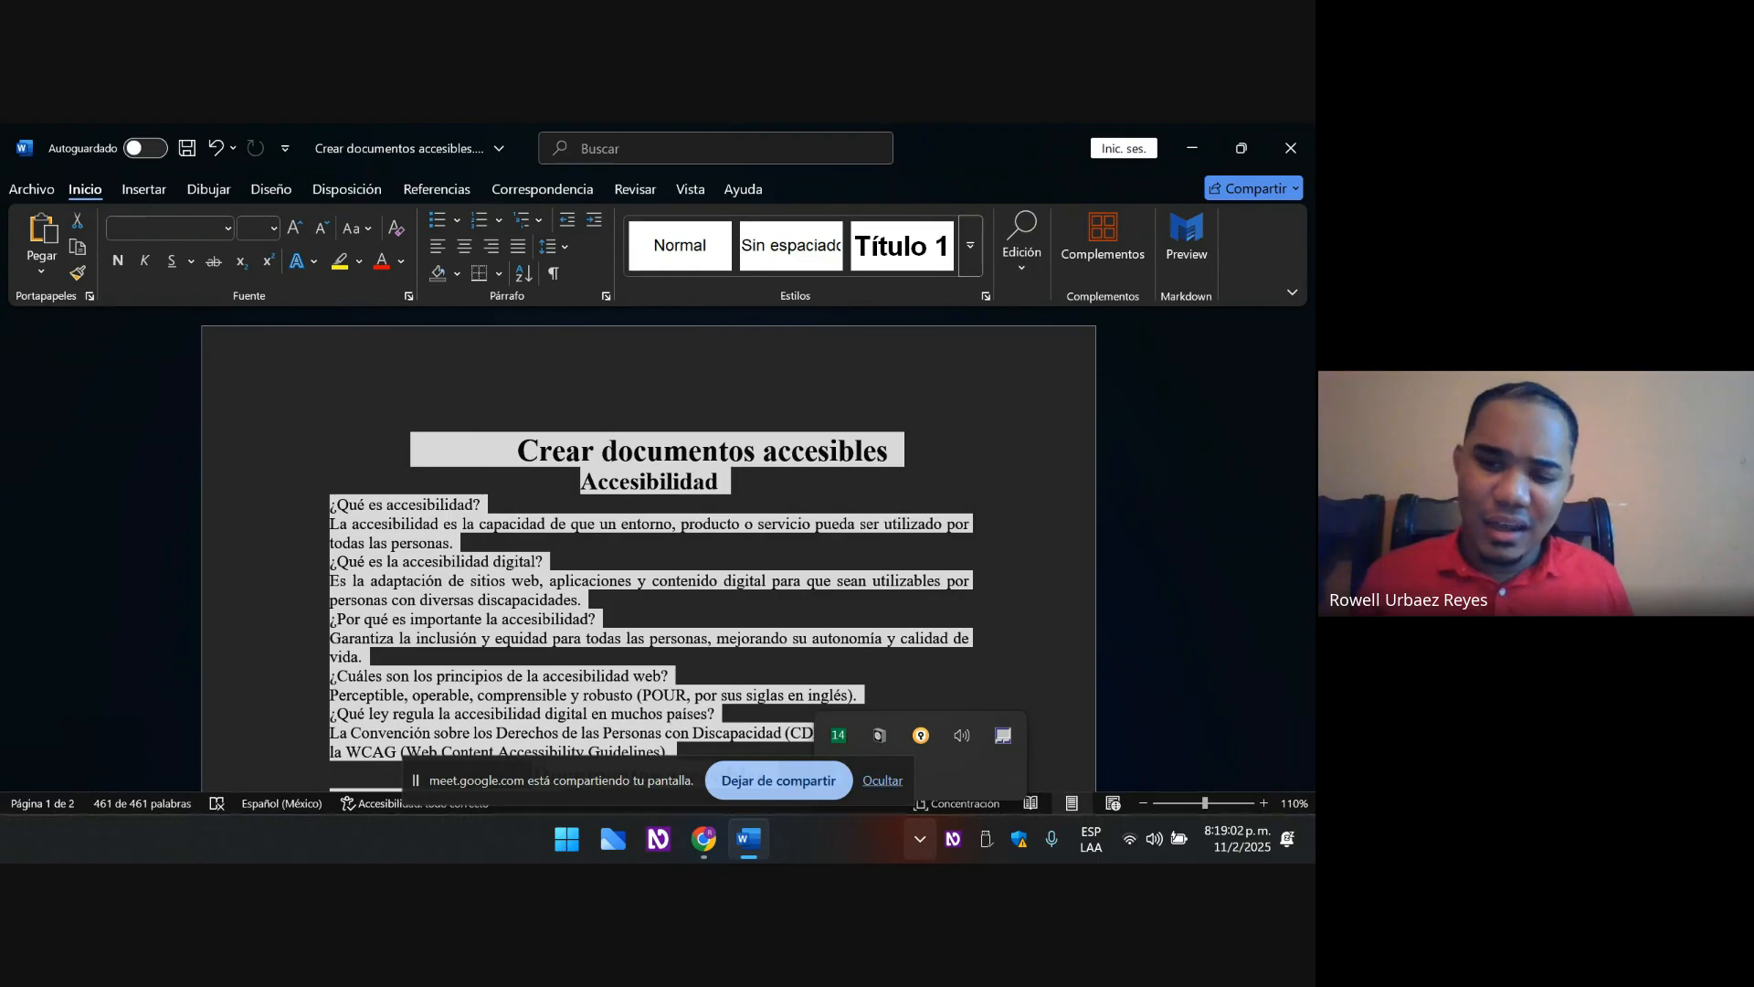
pyautogui.press('alt')
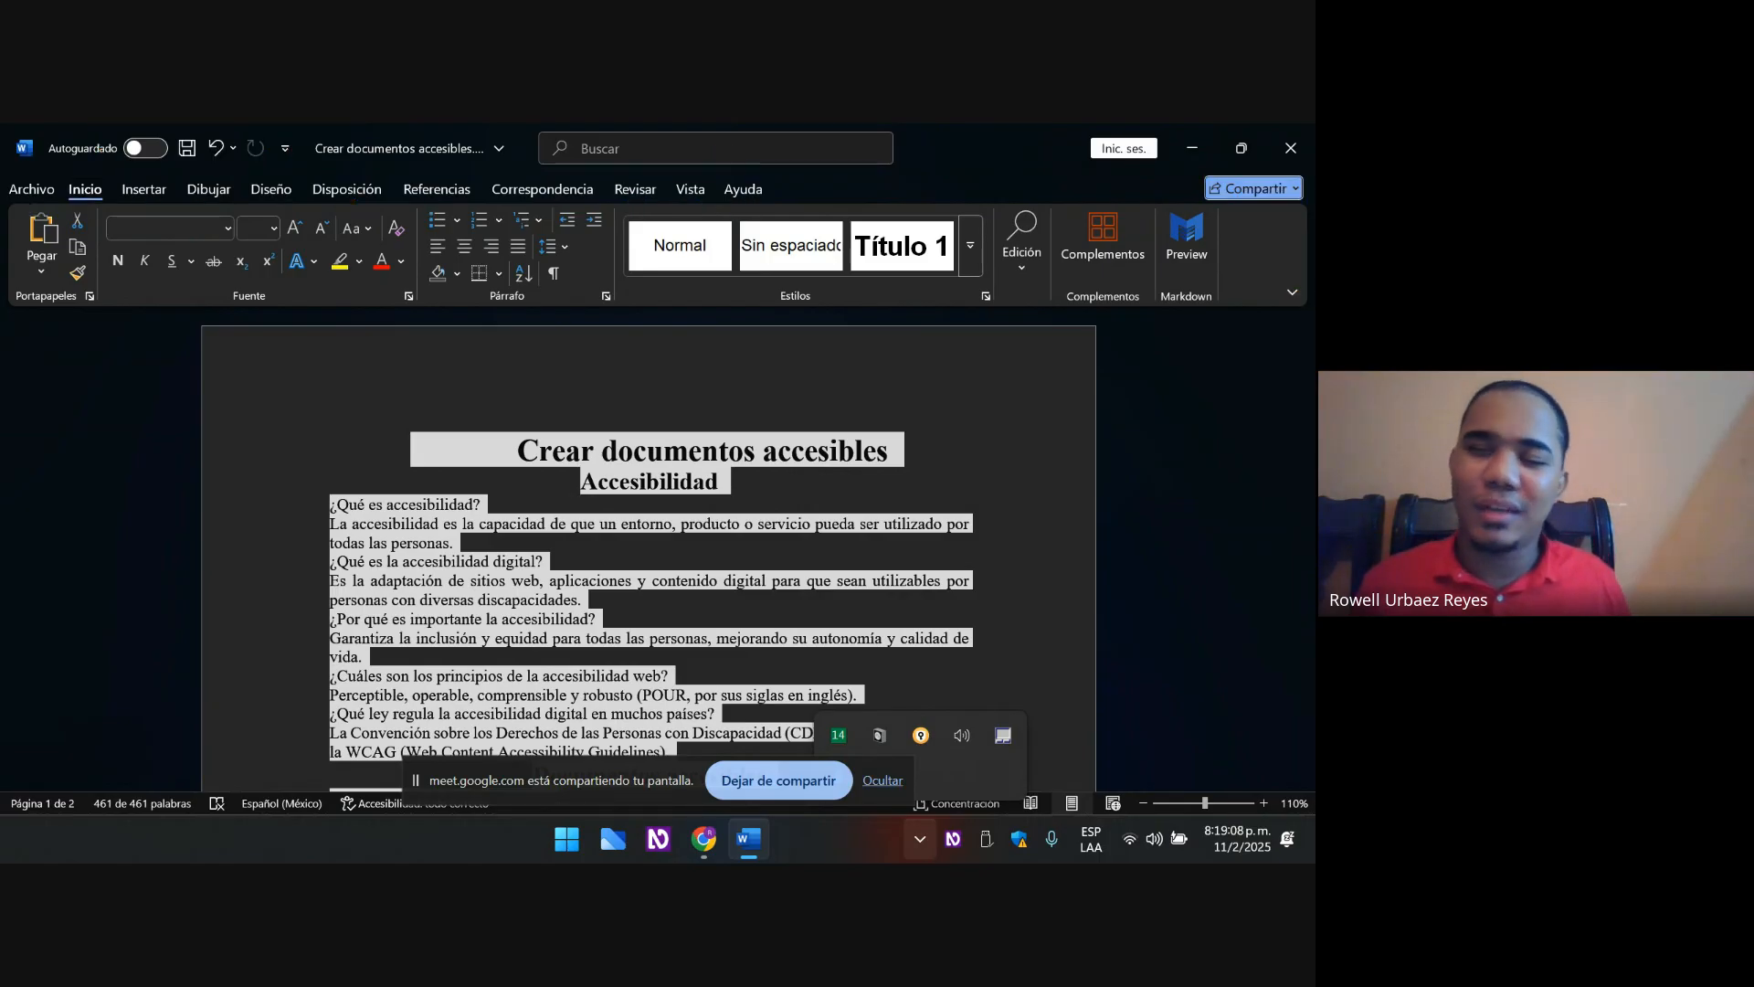
pyautogui.hotkey('ctrl', 'c')
pyautogui.press('Tab')
pyautogui.press('Tab')
pyautogui.press('Tab')
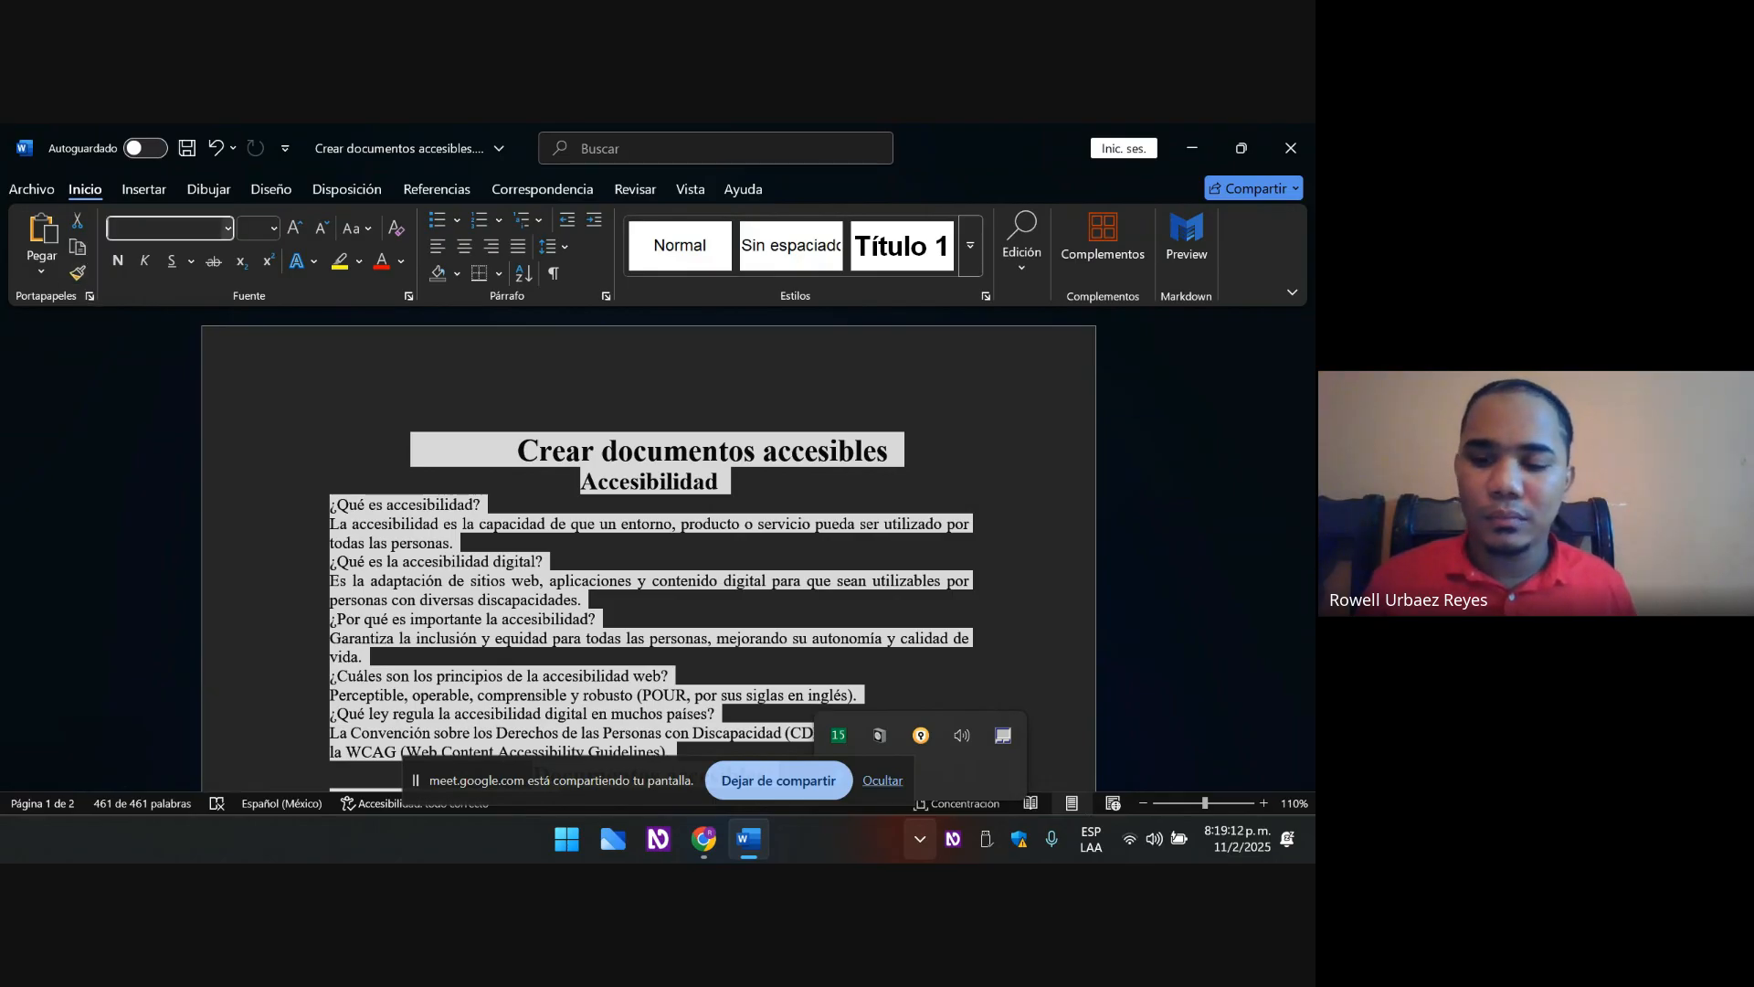
pyautogui.write('Aptos')
pyautogui.hotkey('alt', 'Down')
pyautogui.press('Down')
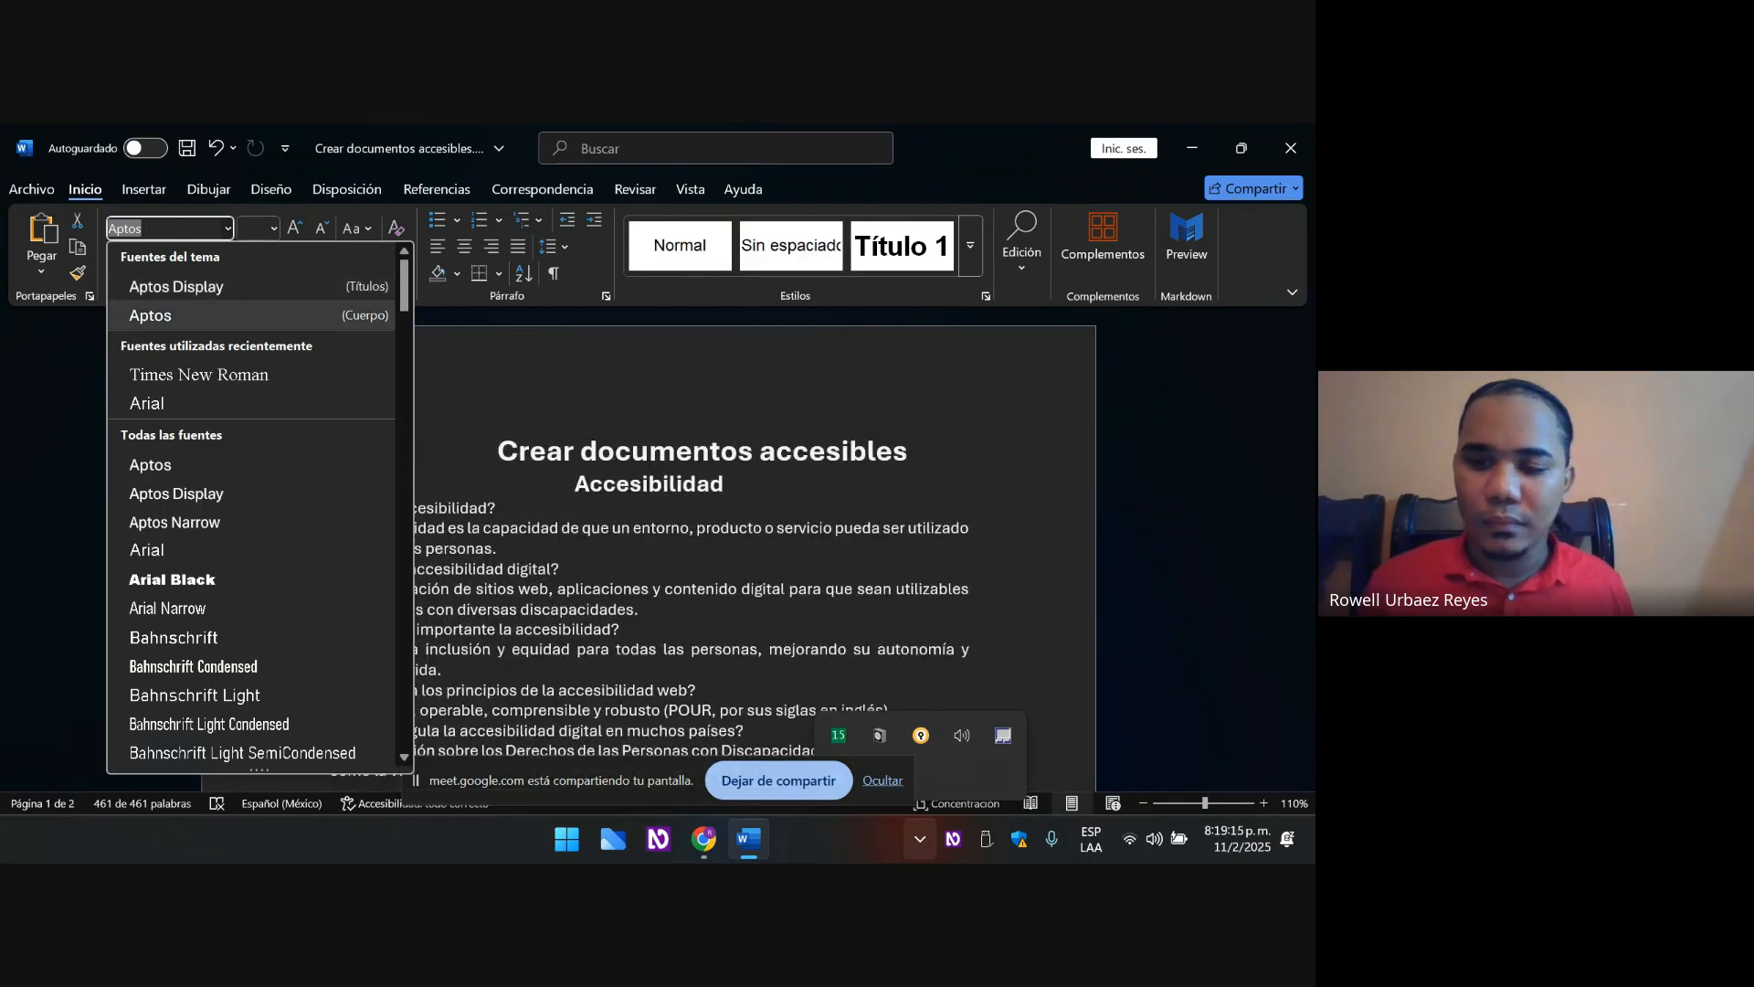
pyautogui.press('Down')
pyautogui.press('Down')
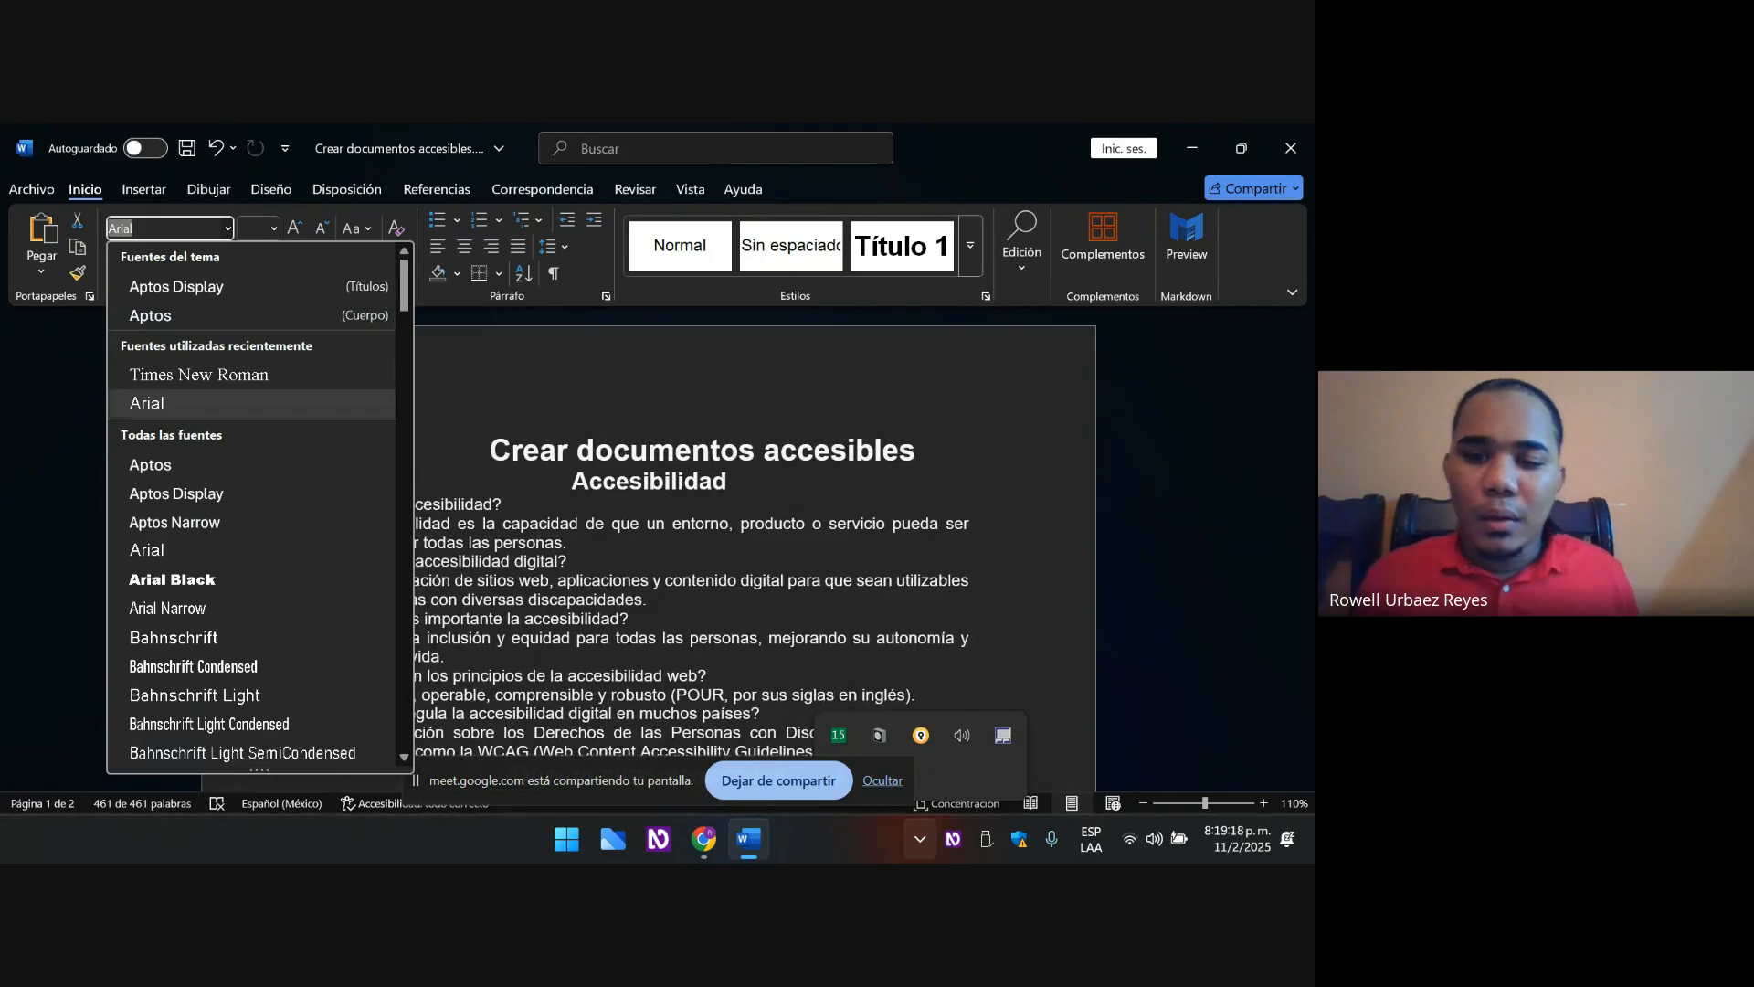
pyautogui.press('Return')
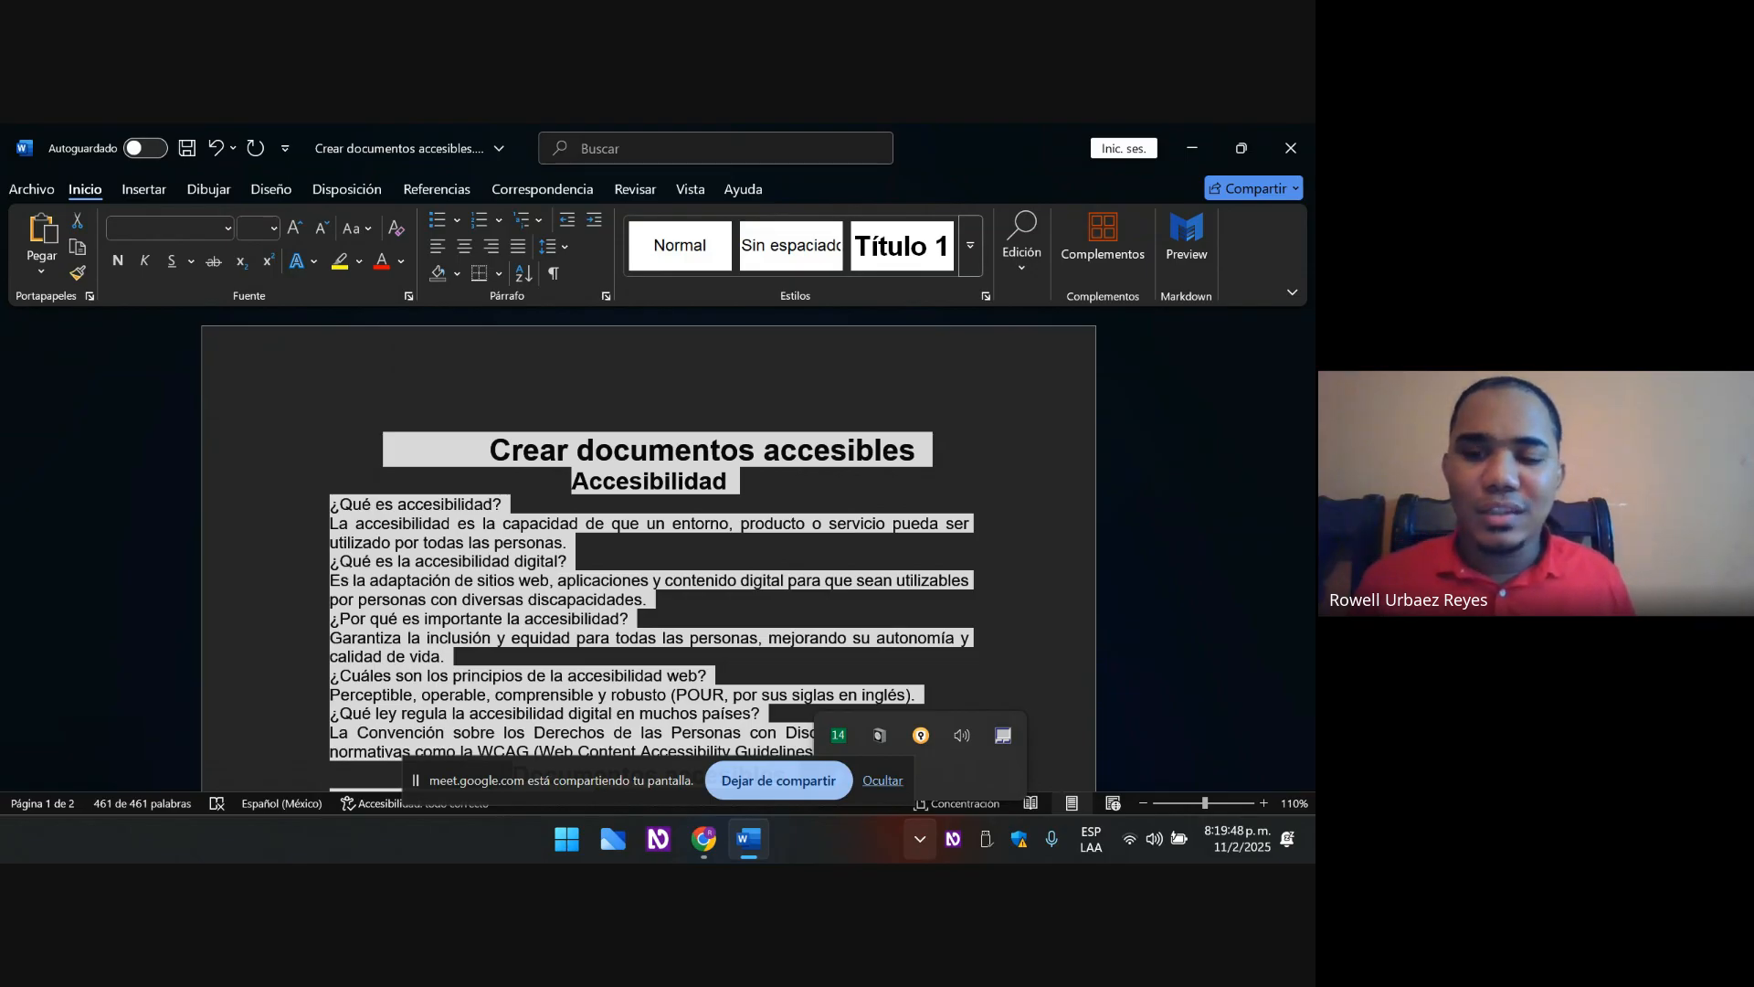
# - Set the font size of the whole document, headings included, to 12
pyautogui.hotkey('ctrl', 'End')
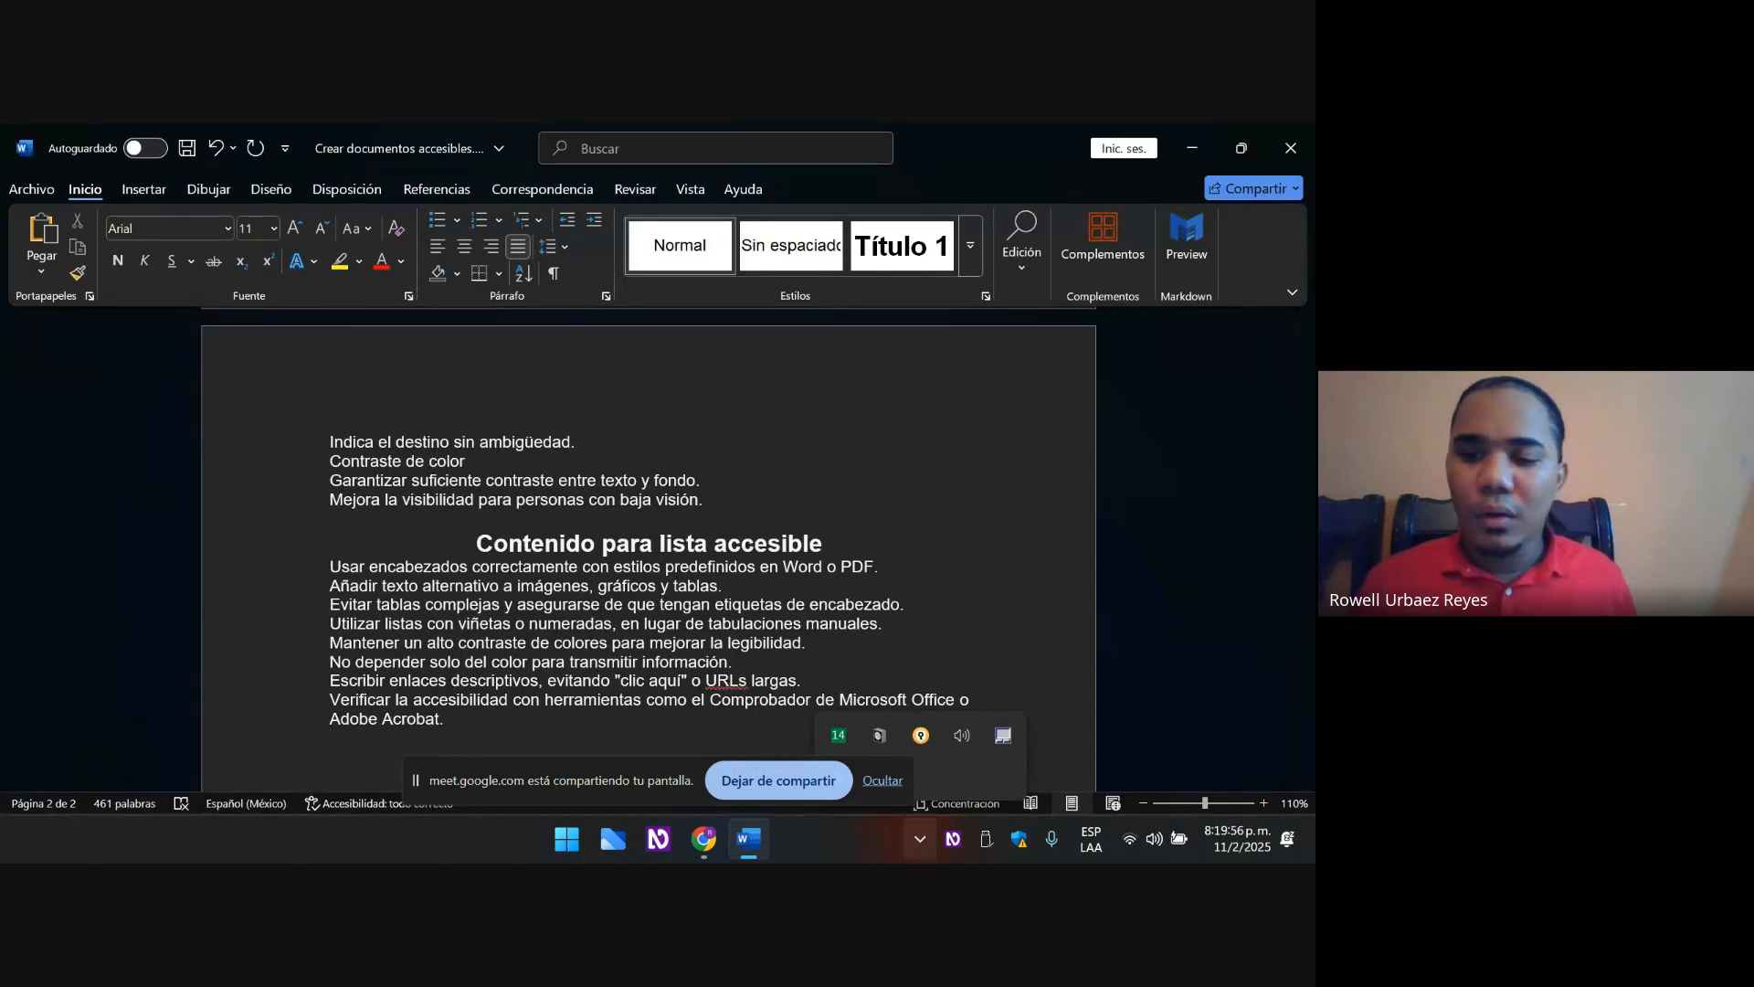
pyautogui.hotkey('ctrl', 'Home')
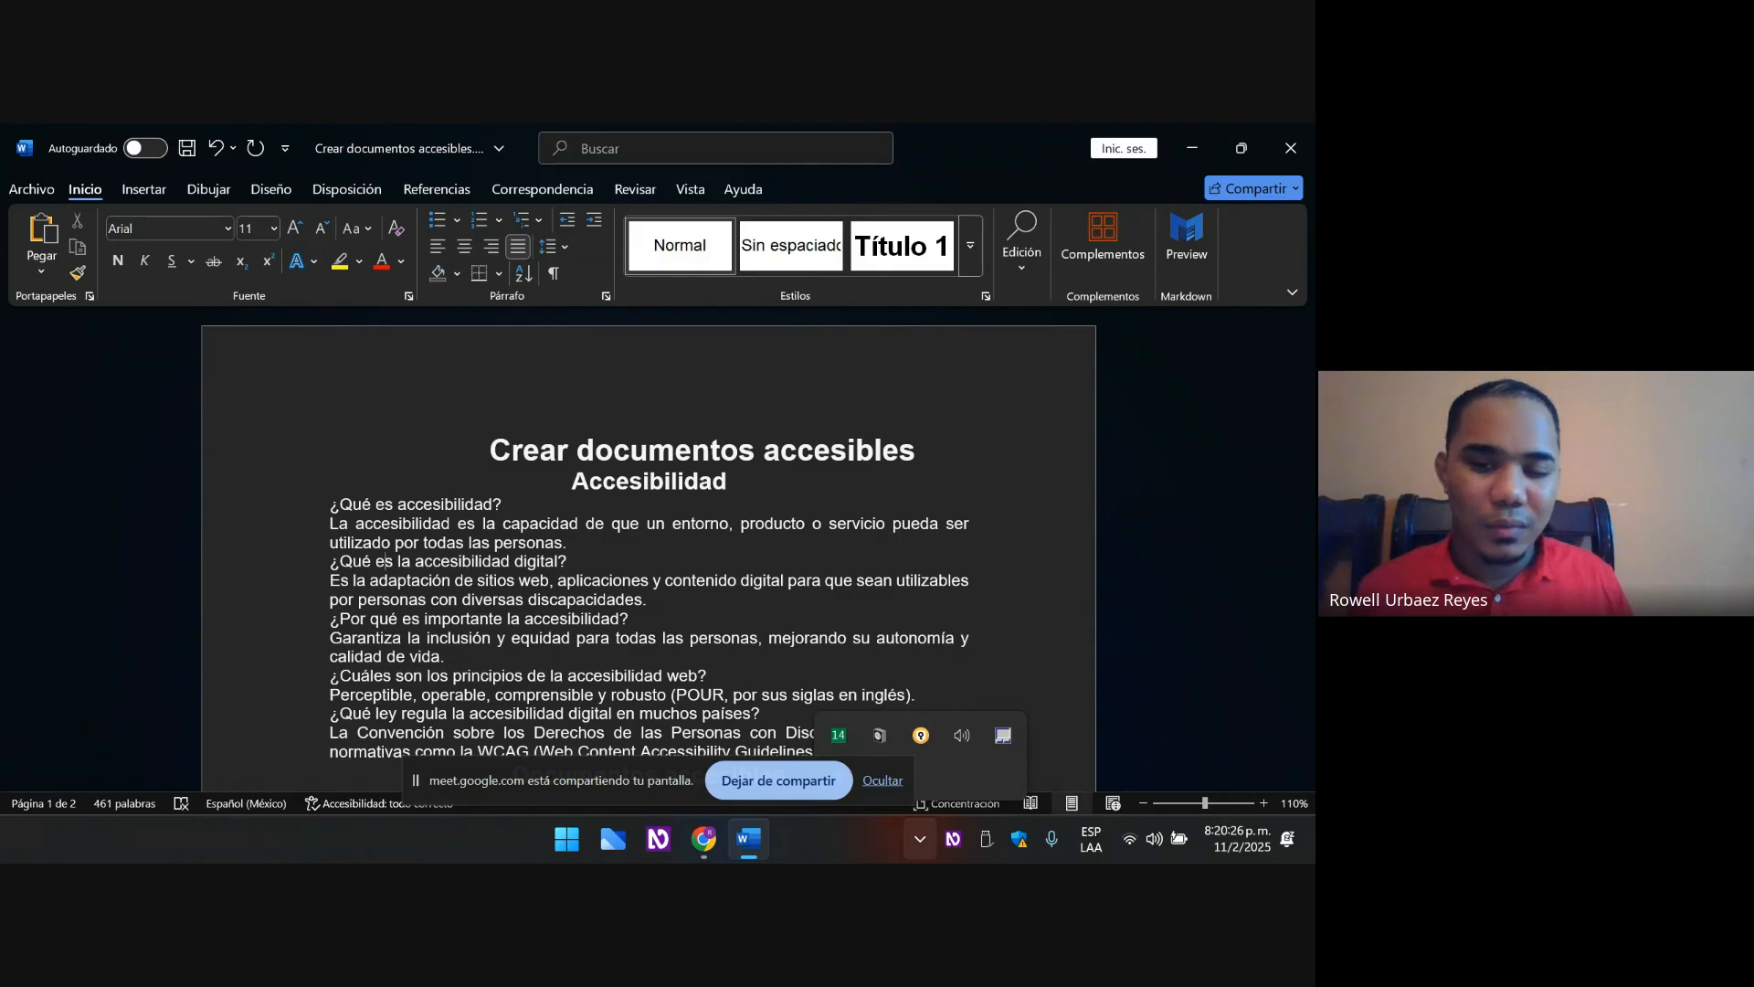
pyautogui.hotkey('ctrl', 'a')
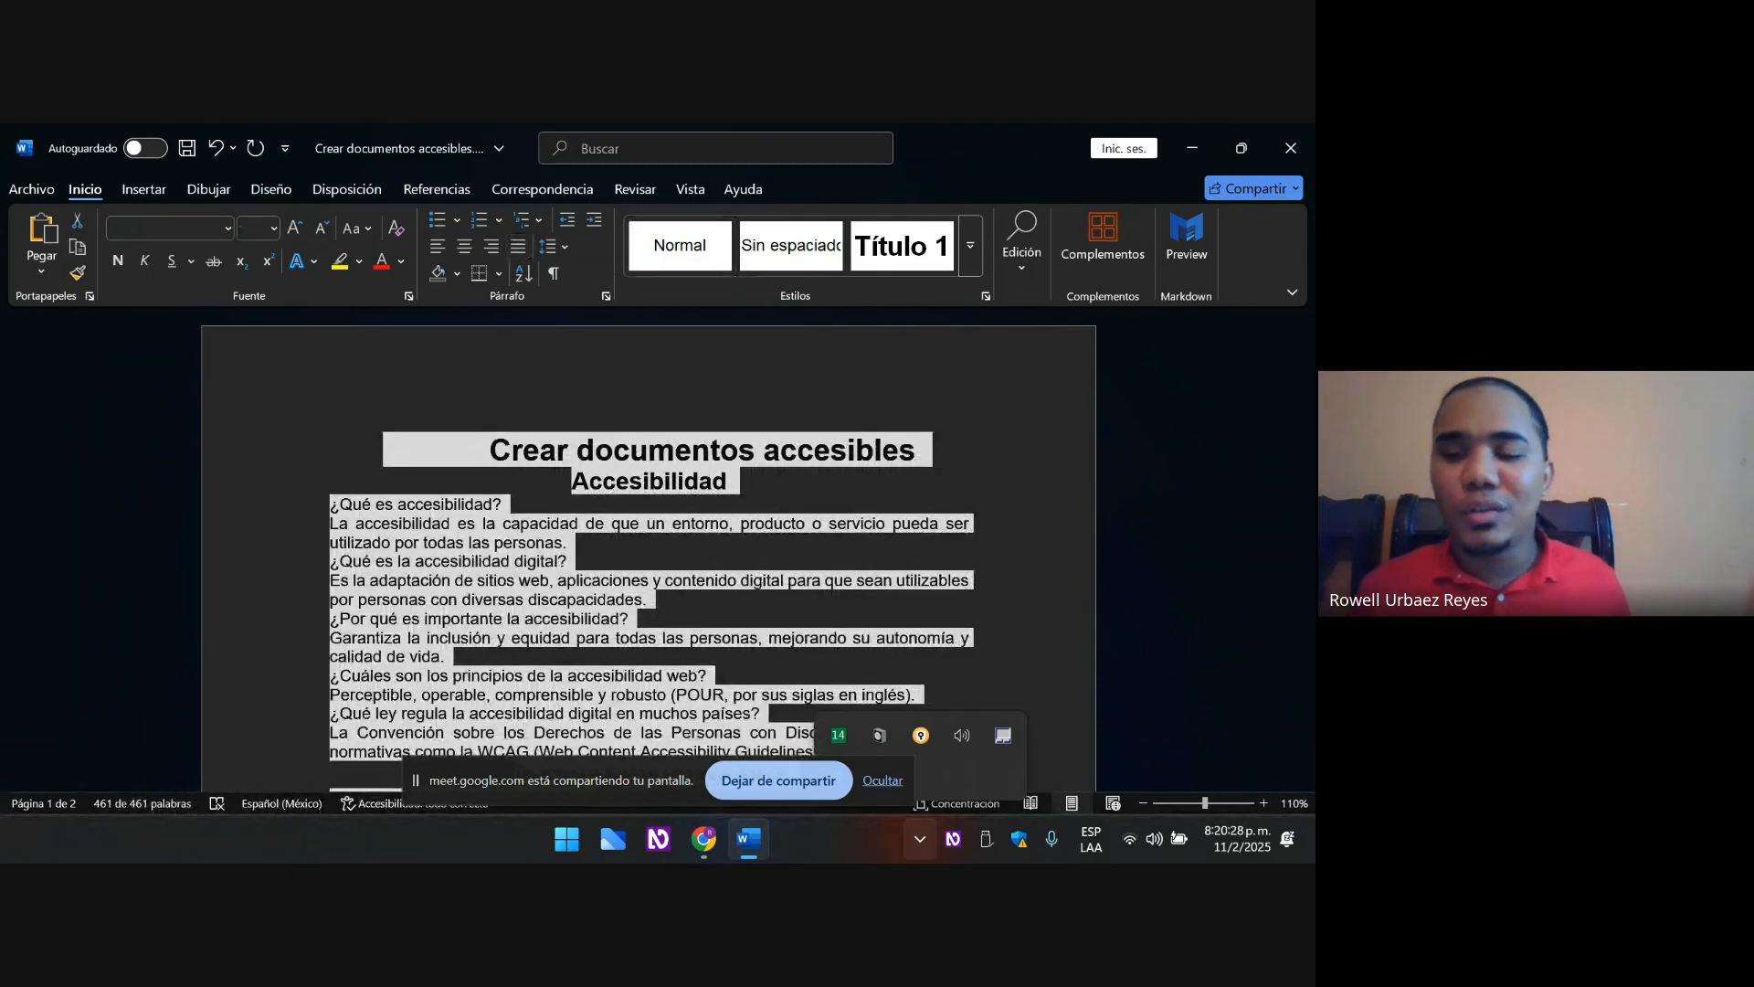
pyautogui.press('alt')
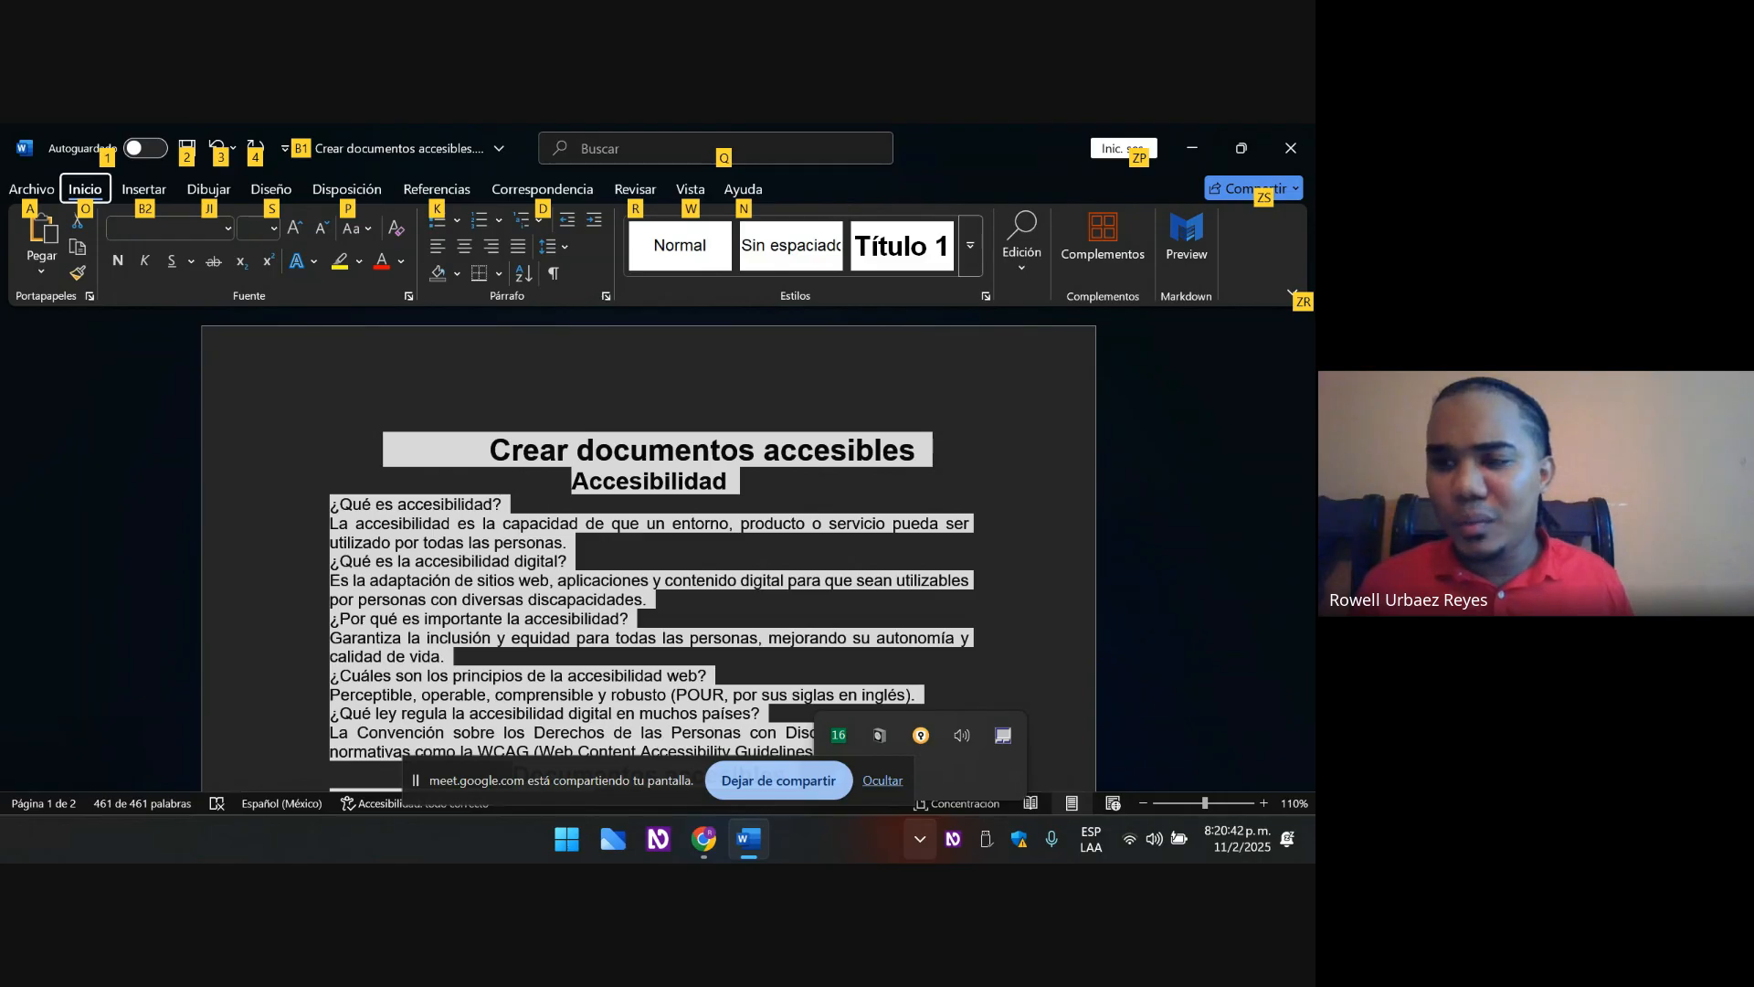
pyautogui.press('Tab')
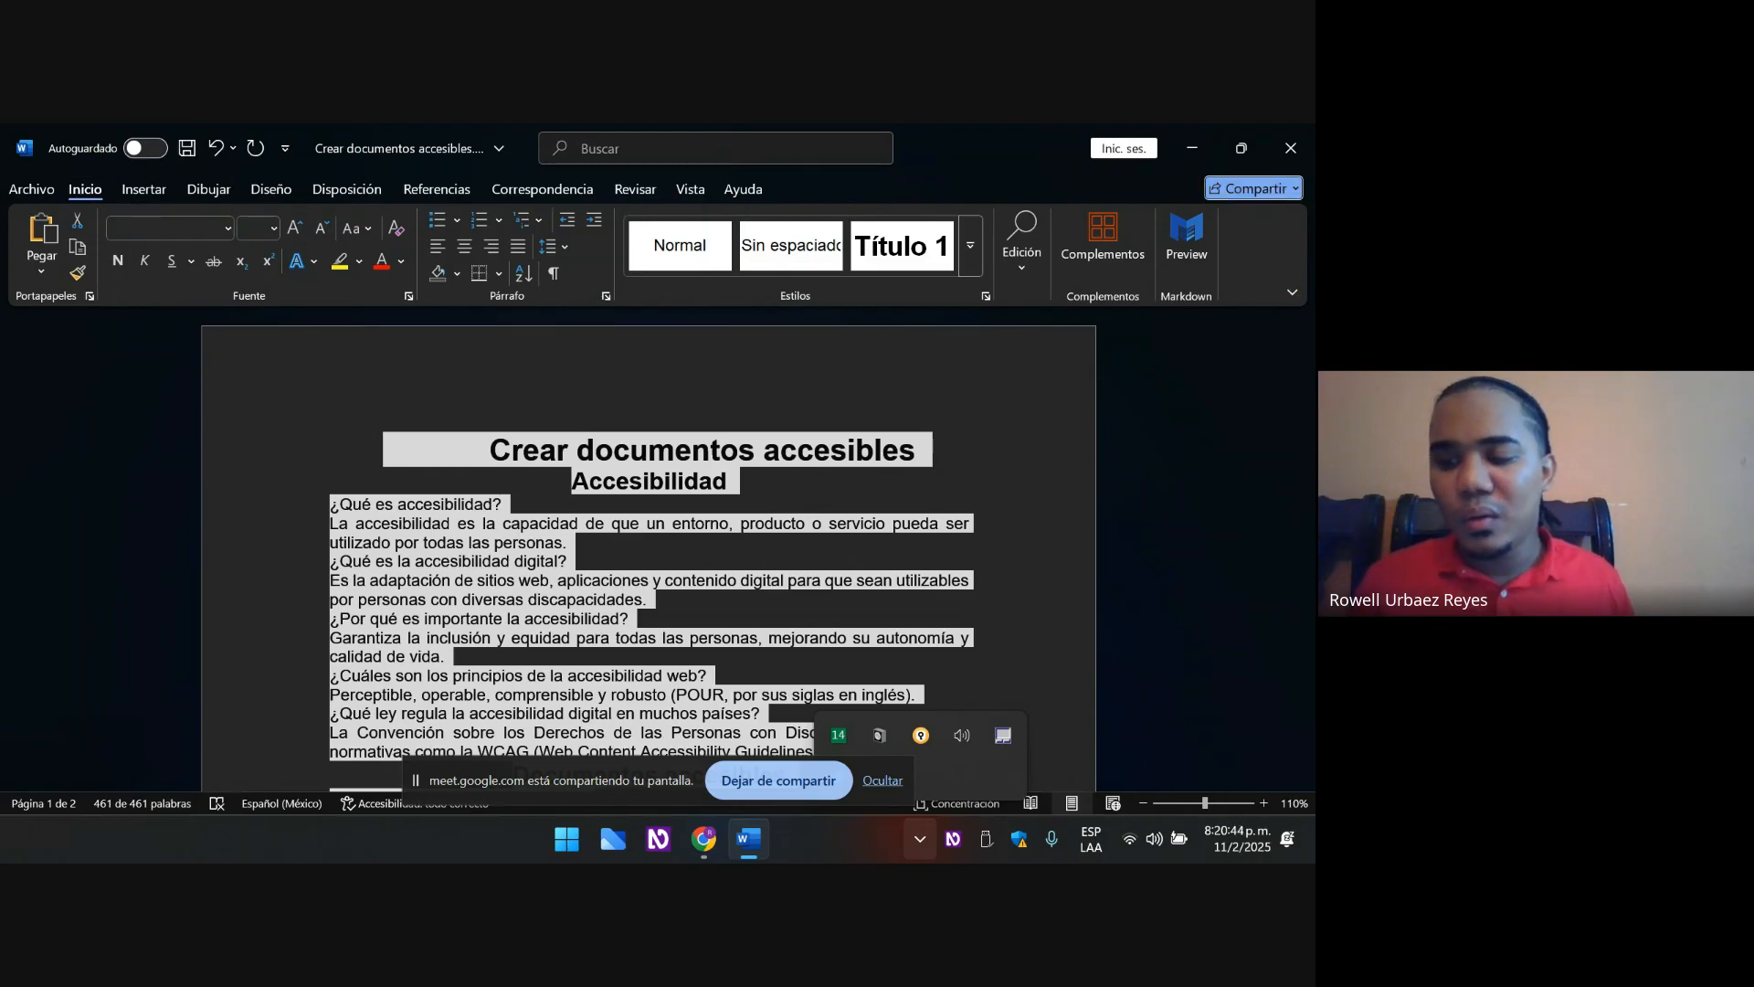
pyautogui.press('Tab')
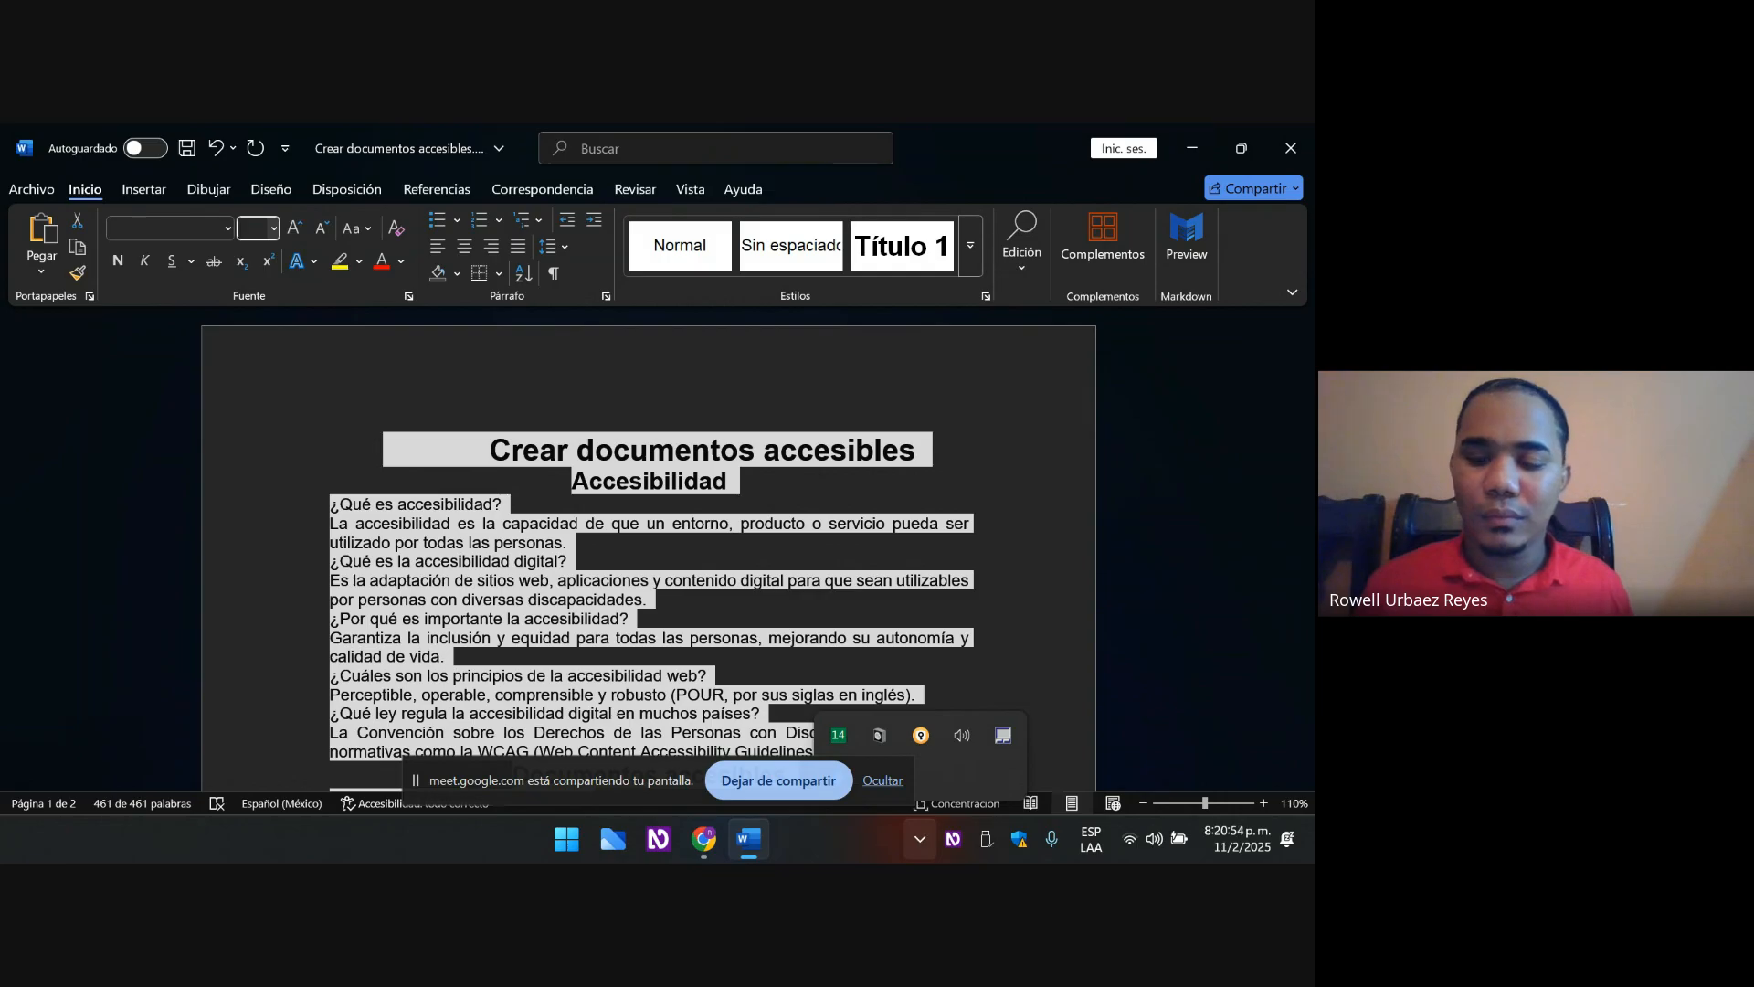
pyautogui.write('1')
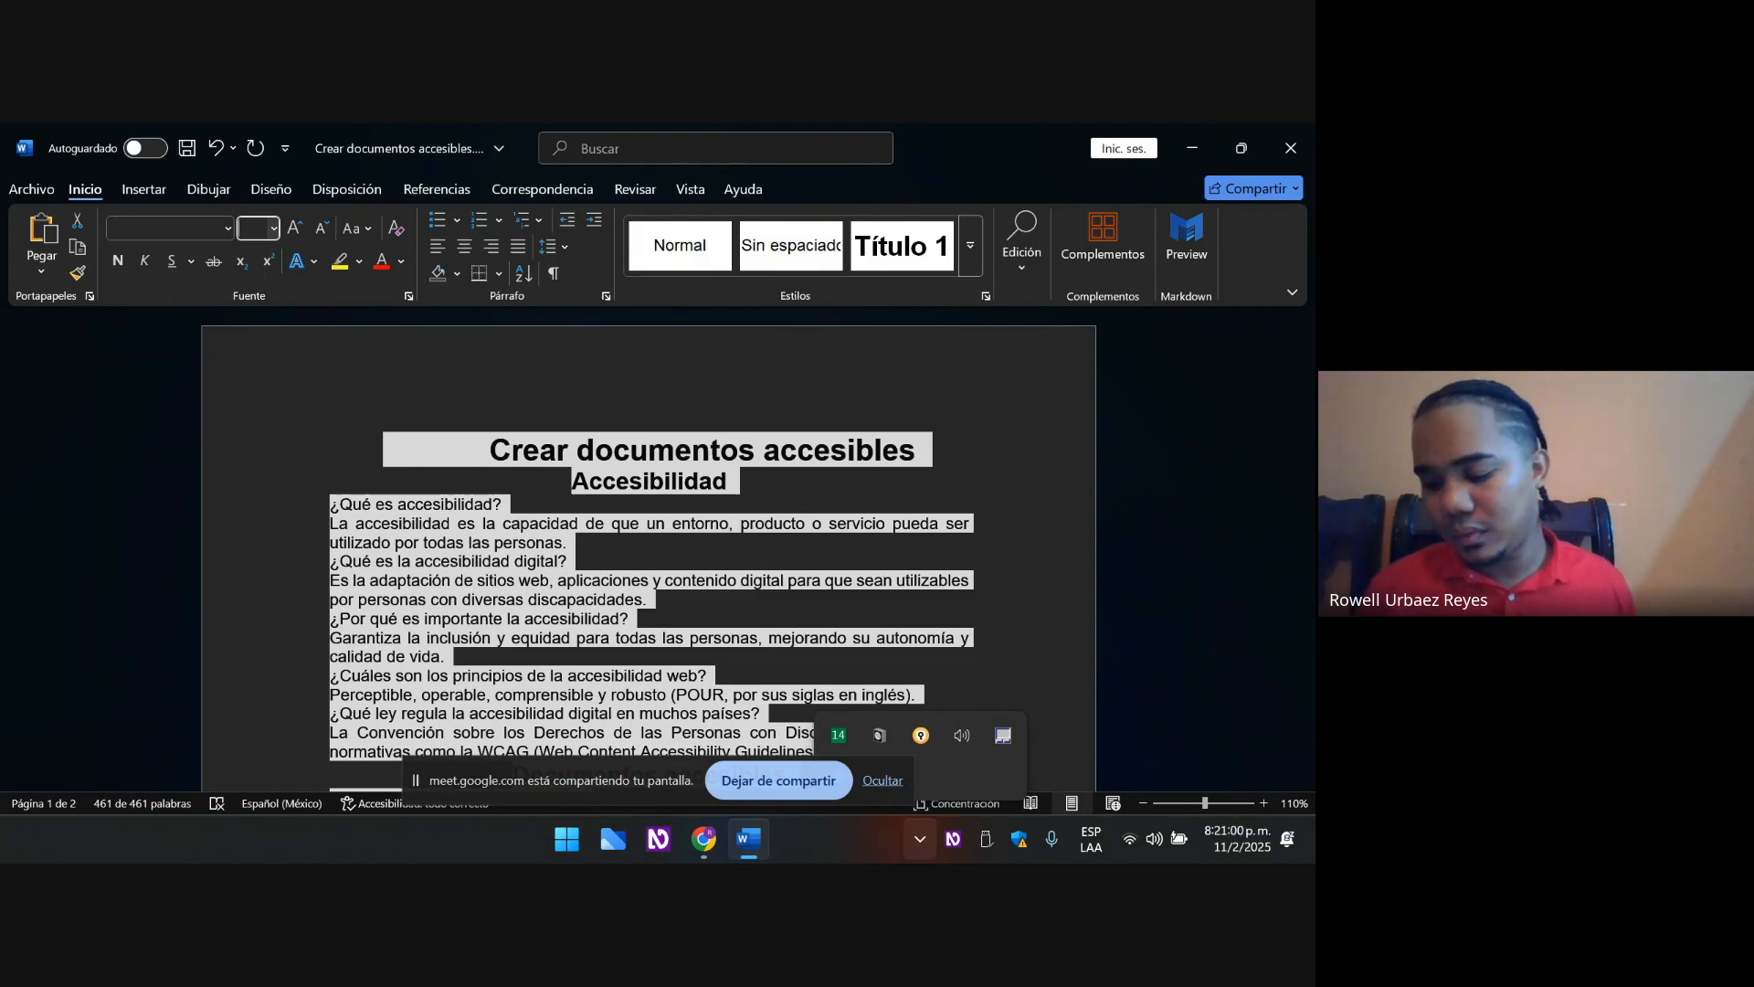
pyautogui.write('2')
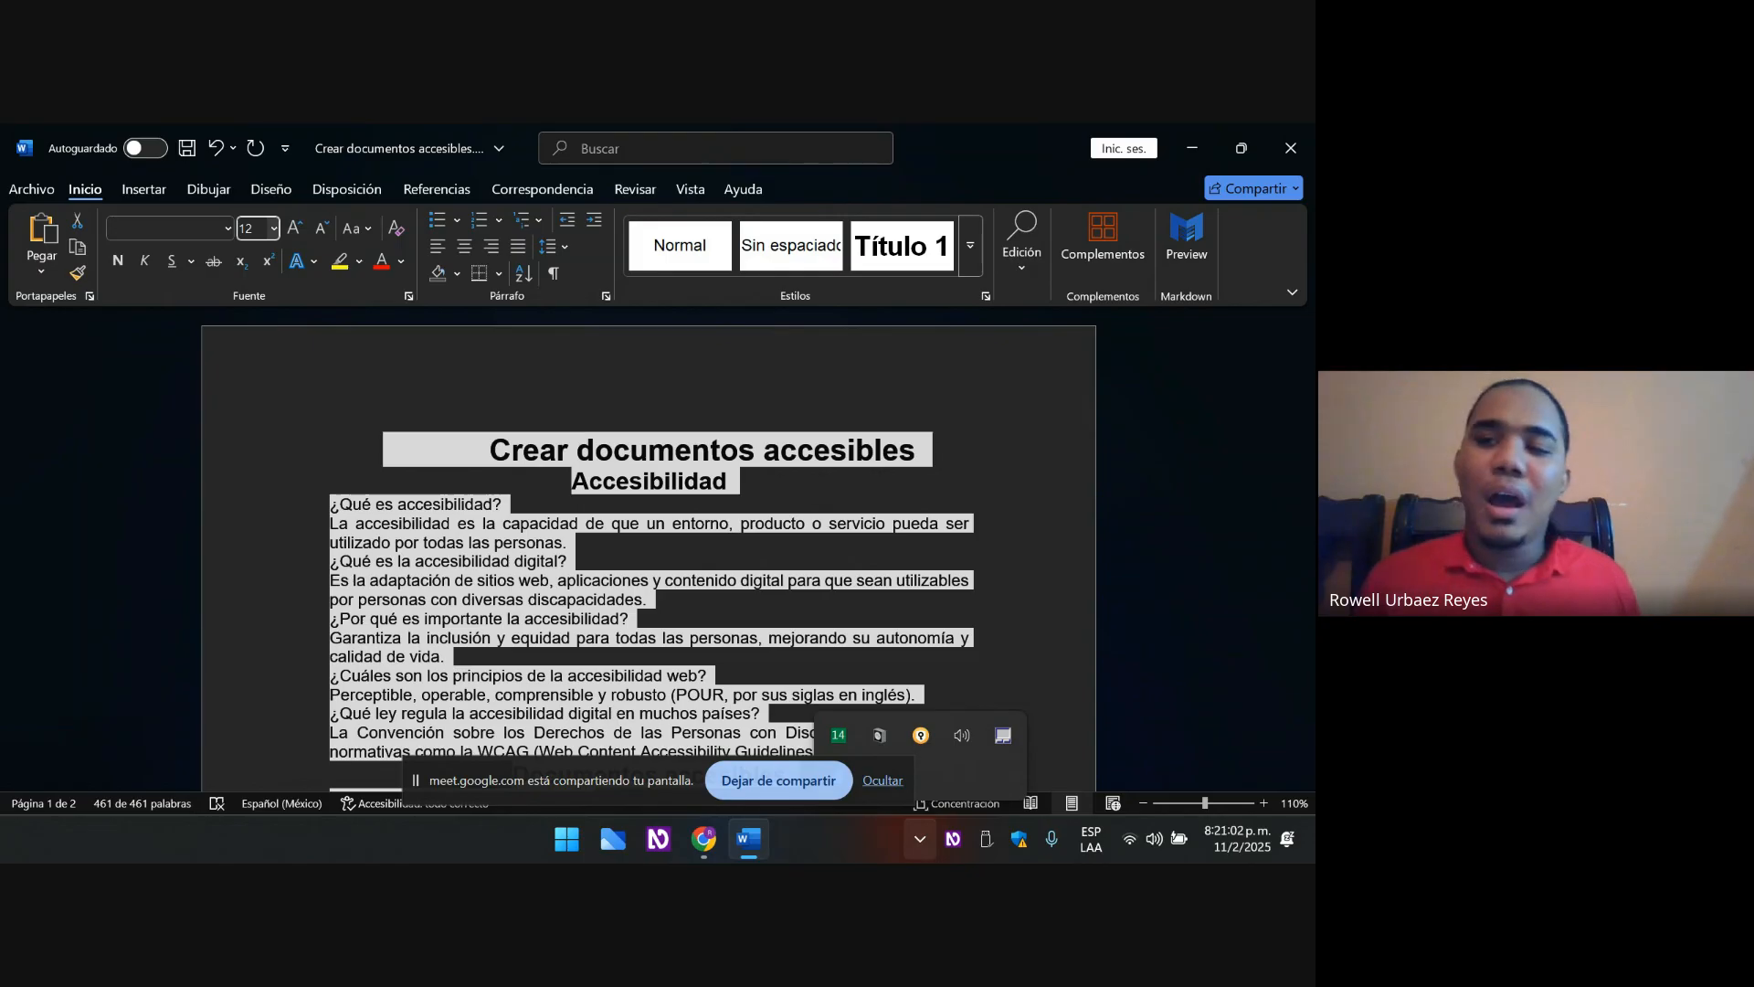
pyautogui.press('Return')
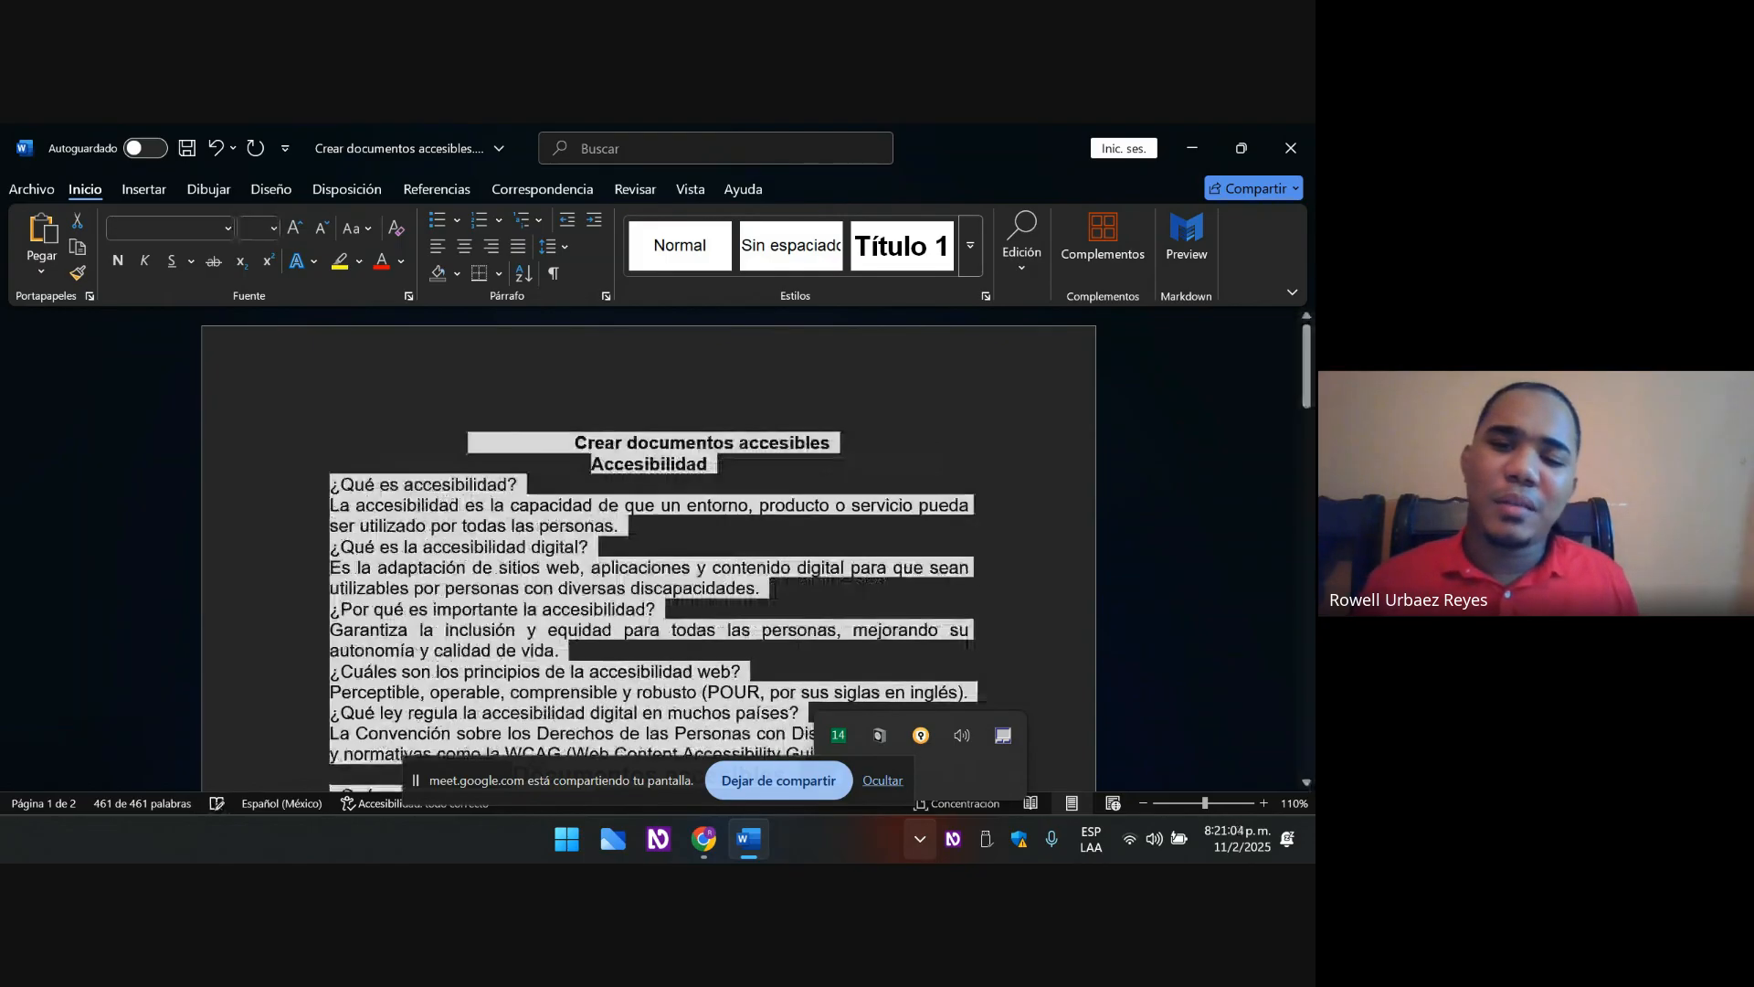
pyautogui.press('Down')
# - Justify all of the document's text and left-align its last paragraph, about verifying accessibility with tools
pyautogui.hotkey('ctrl', 'Home')
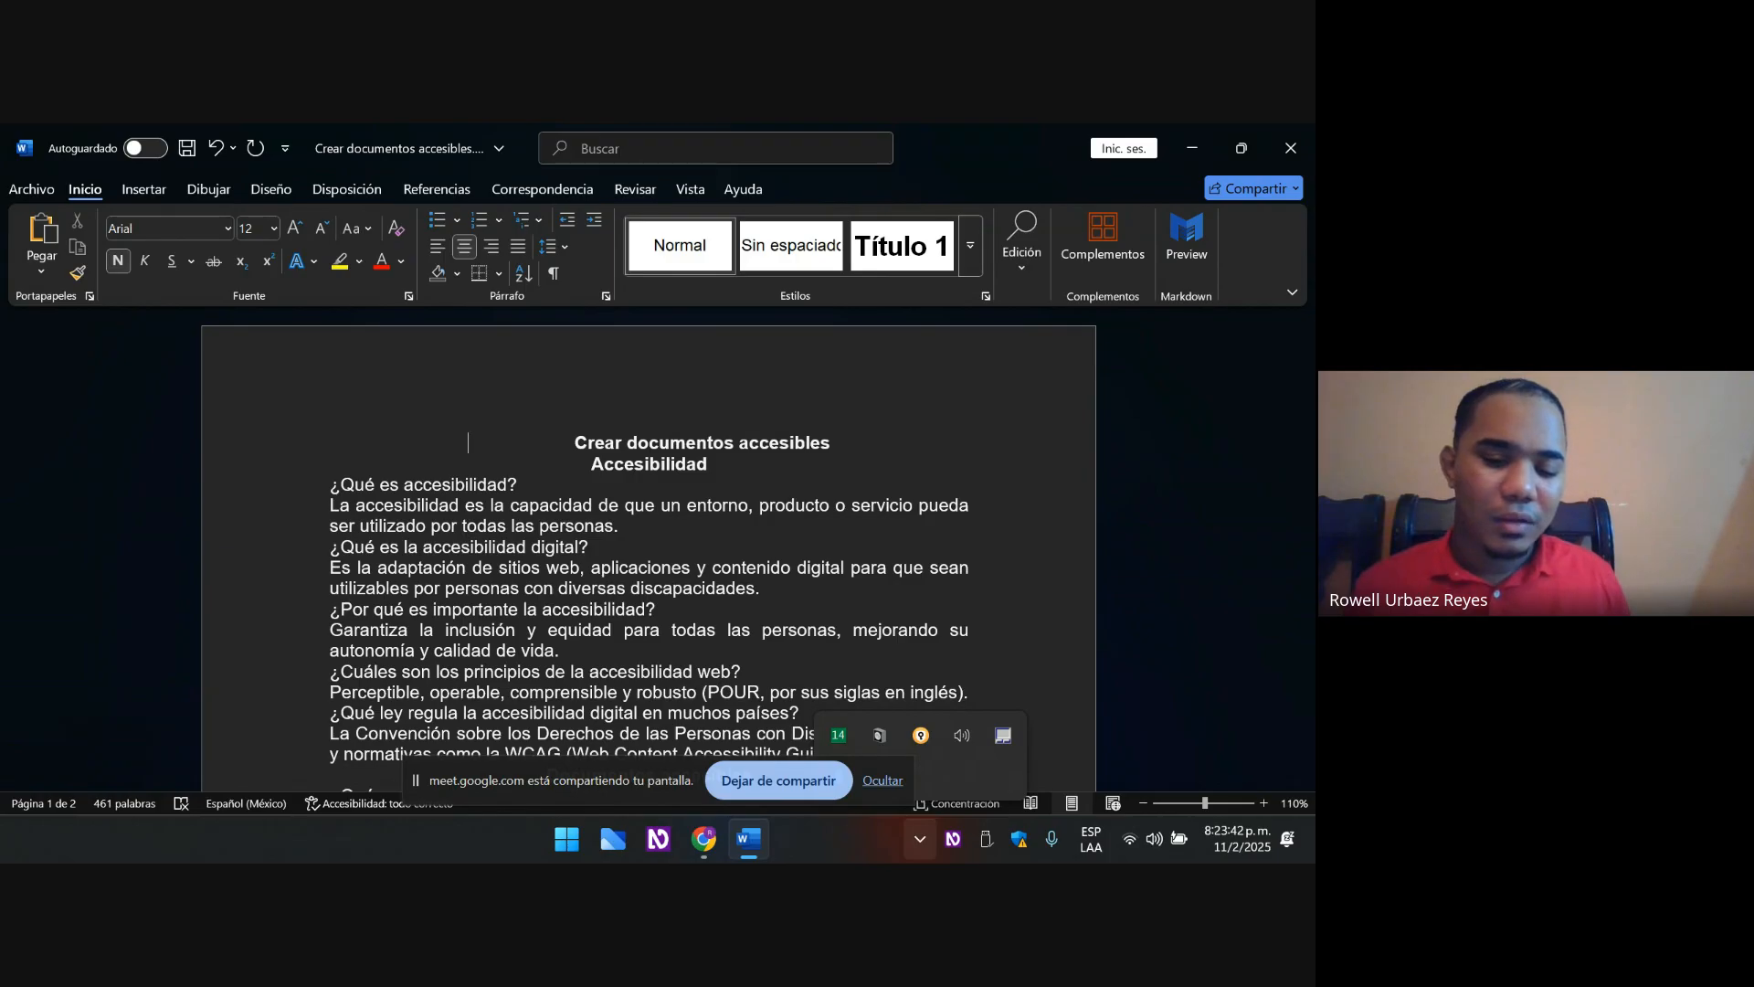
pyautogui.hotkey('ctrl', 'e')
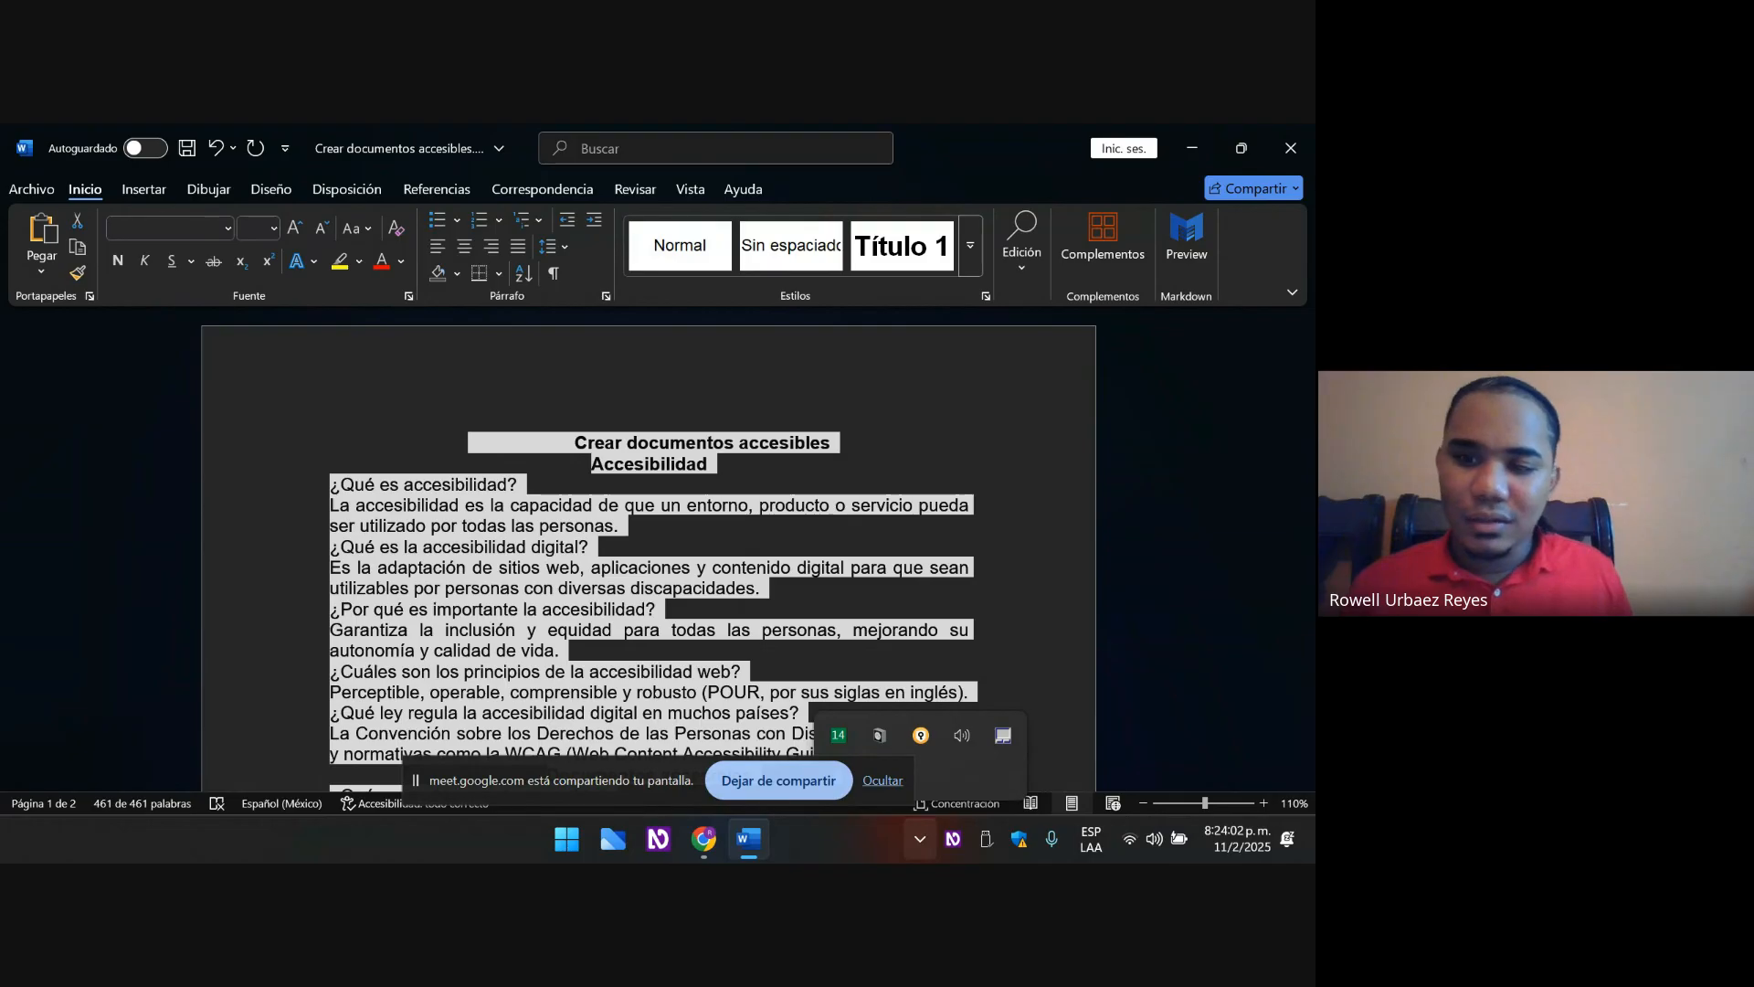
pyautogui.hotkey('ctrl', 'q')
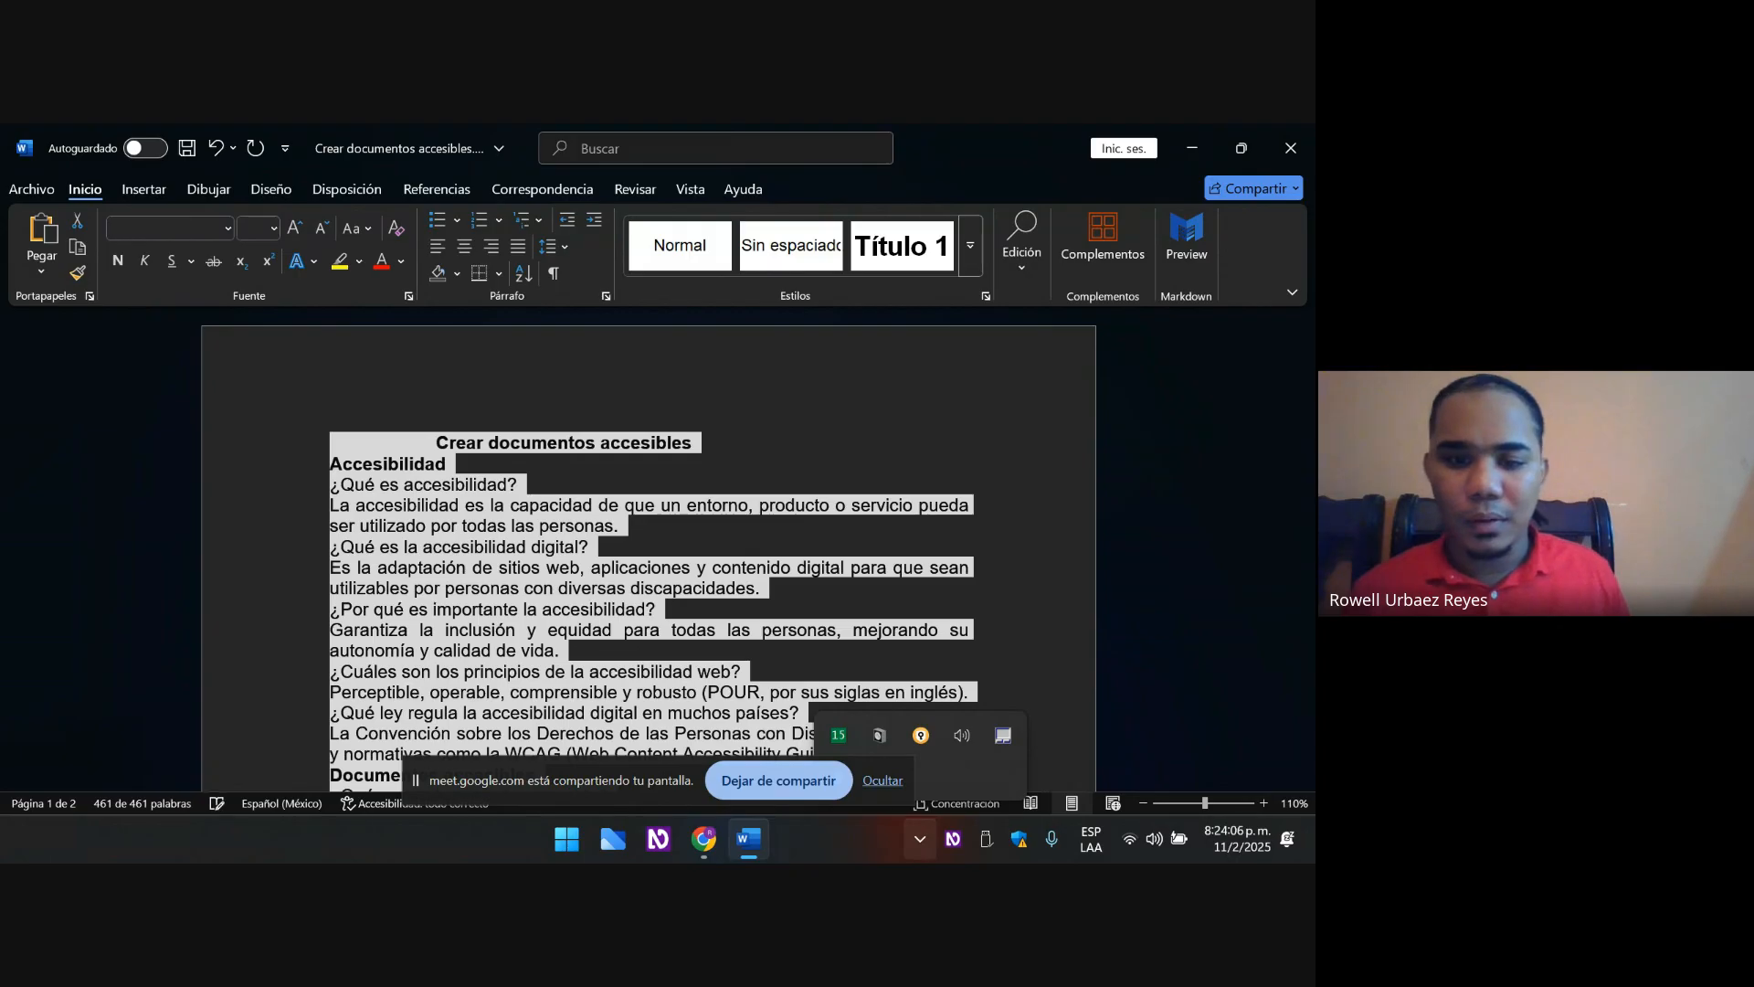
pyautogui.hotkey('ctrl', 'v')
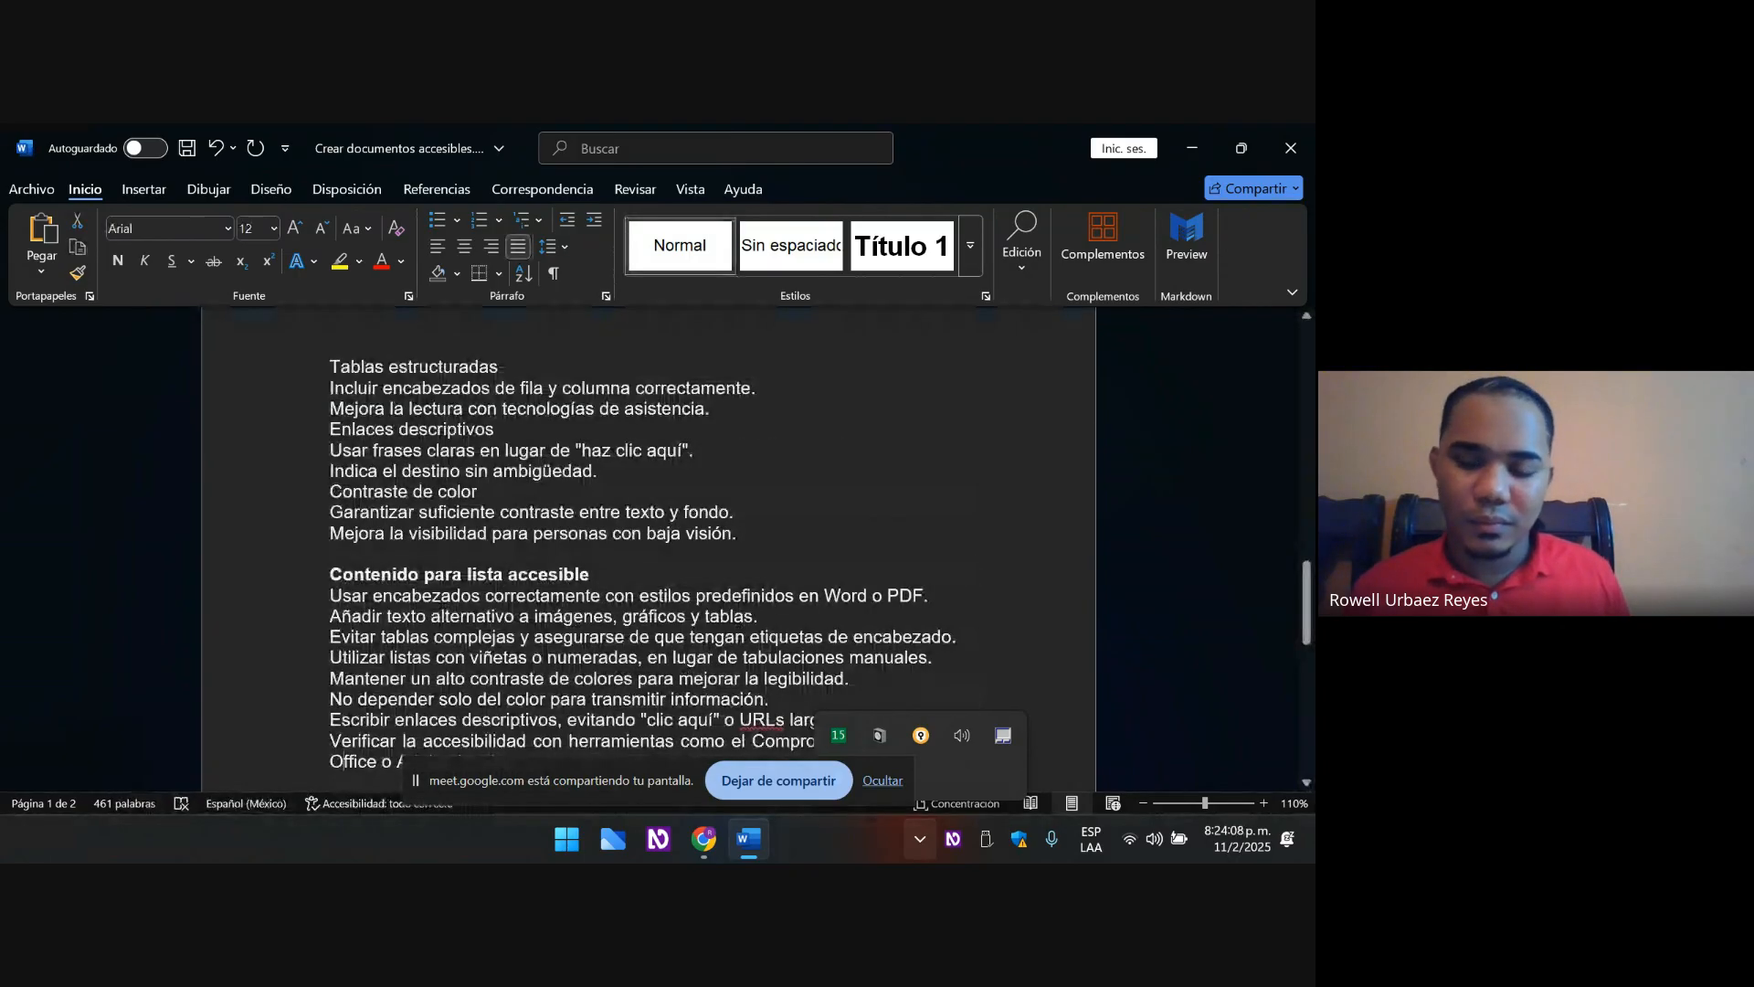
pyautogui.hotkey('ctrl', 'q')
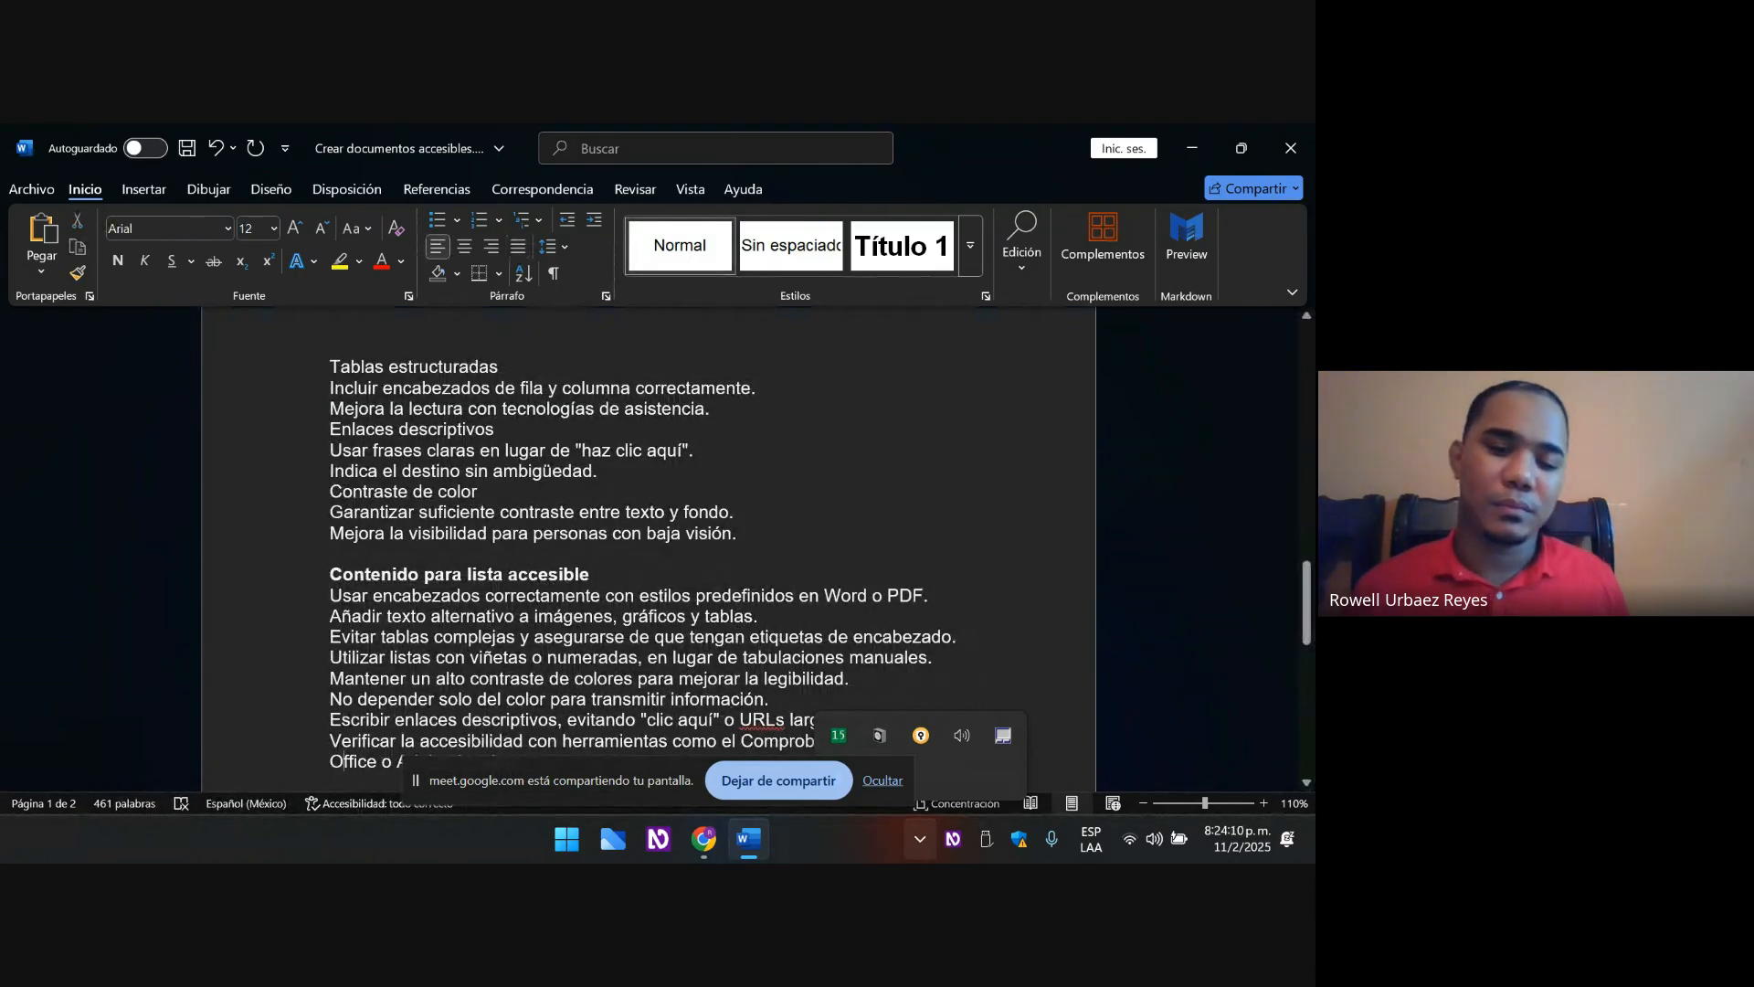
pyautogui.hotkey('ctrl', 'a')
pyautogui.press('Escape')
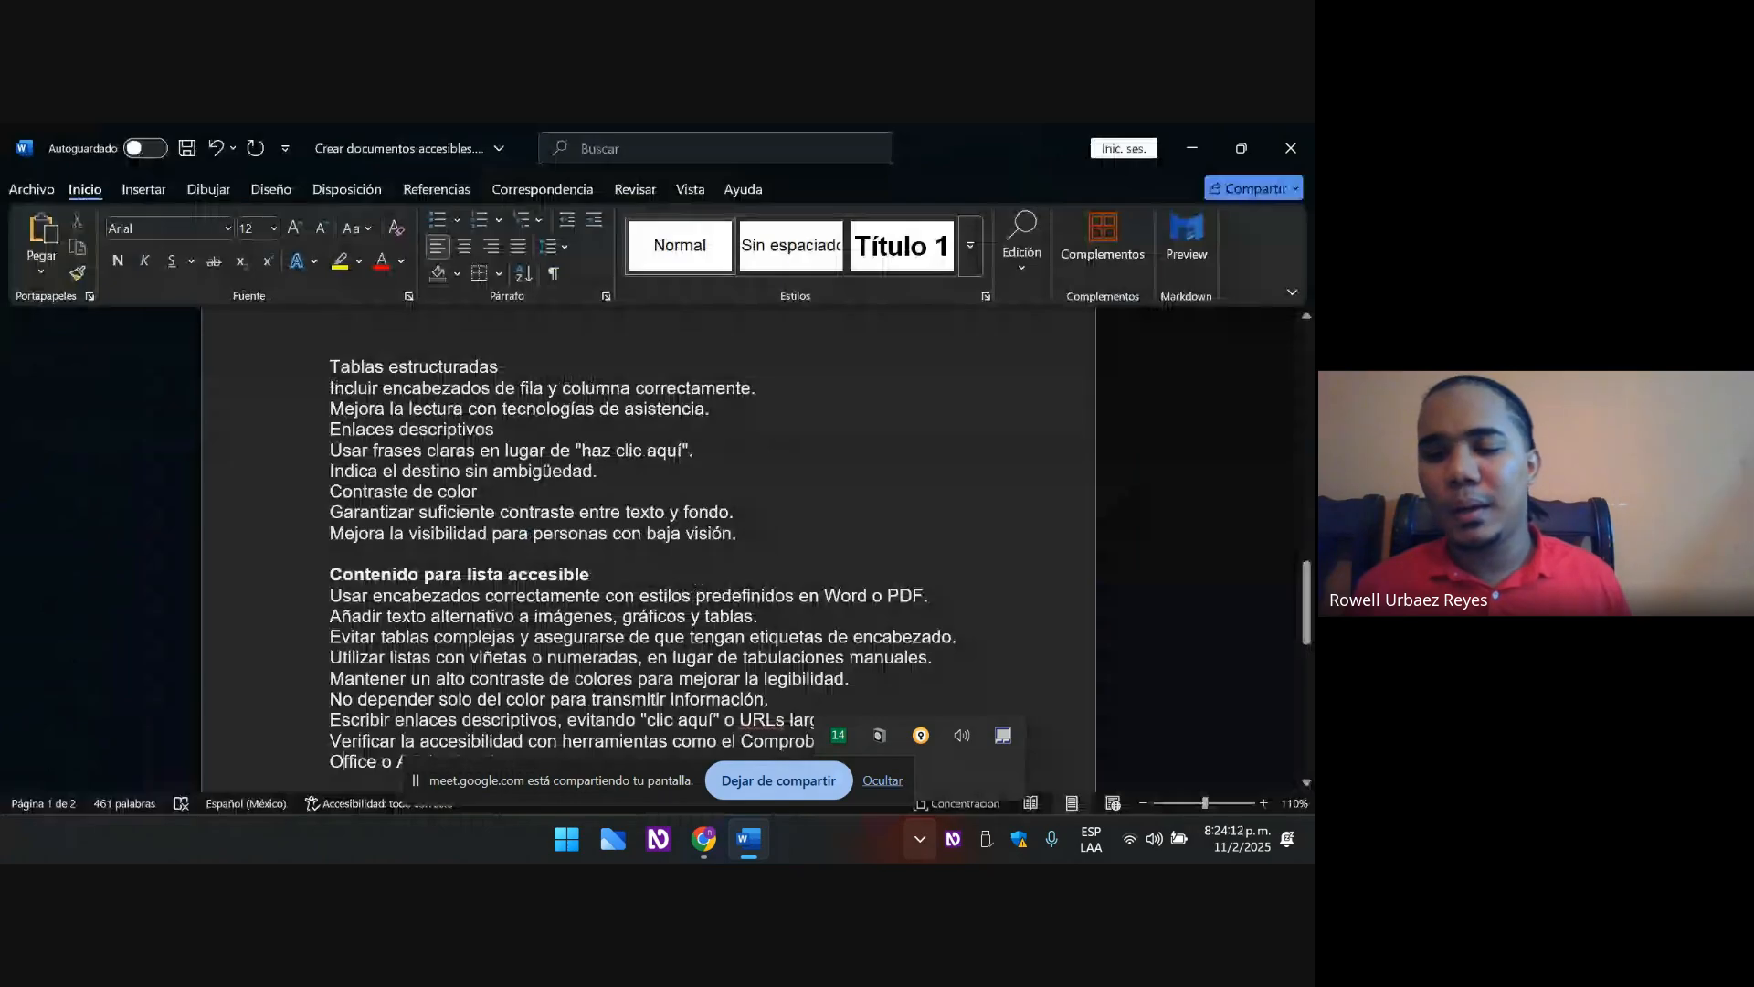
pyautogui.hotkey('ctrl', 'e')
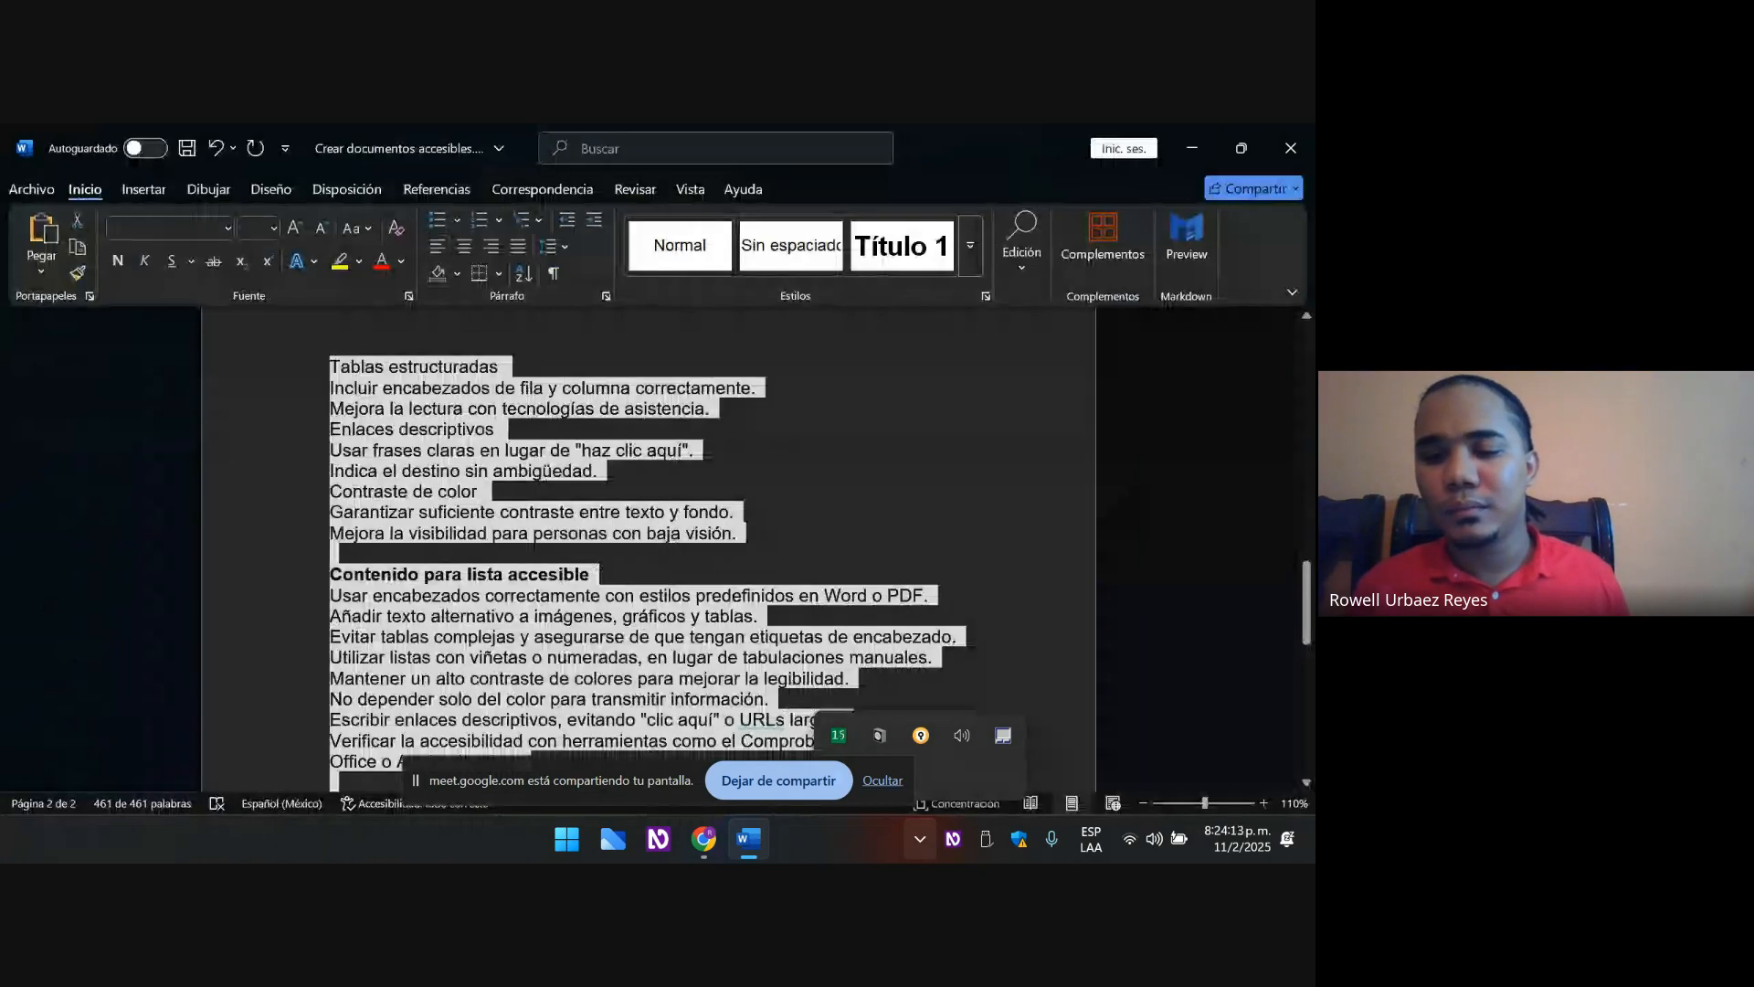
pyautogui.hotkey('ctrl', 'Home')
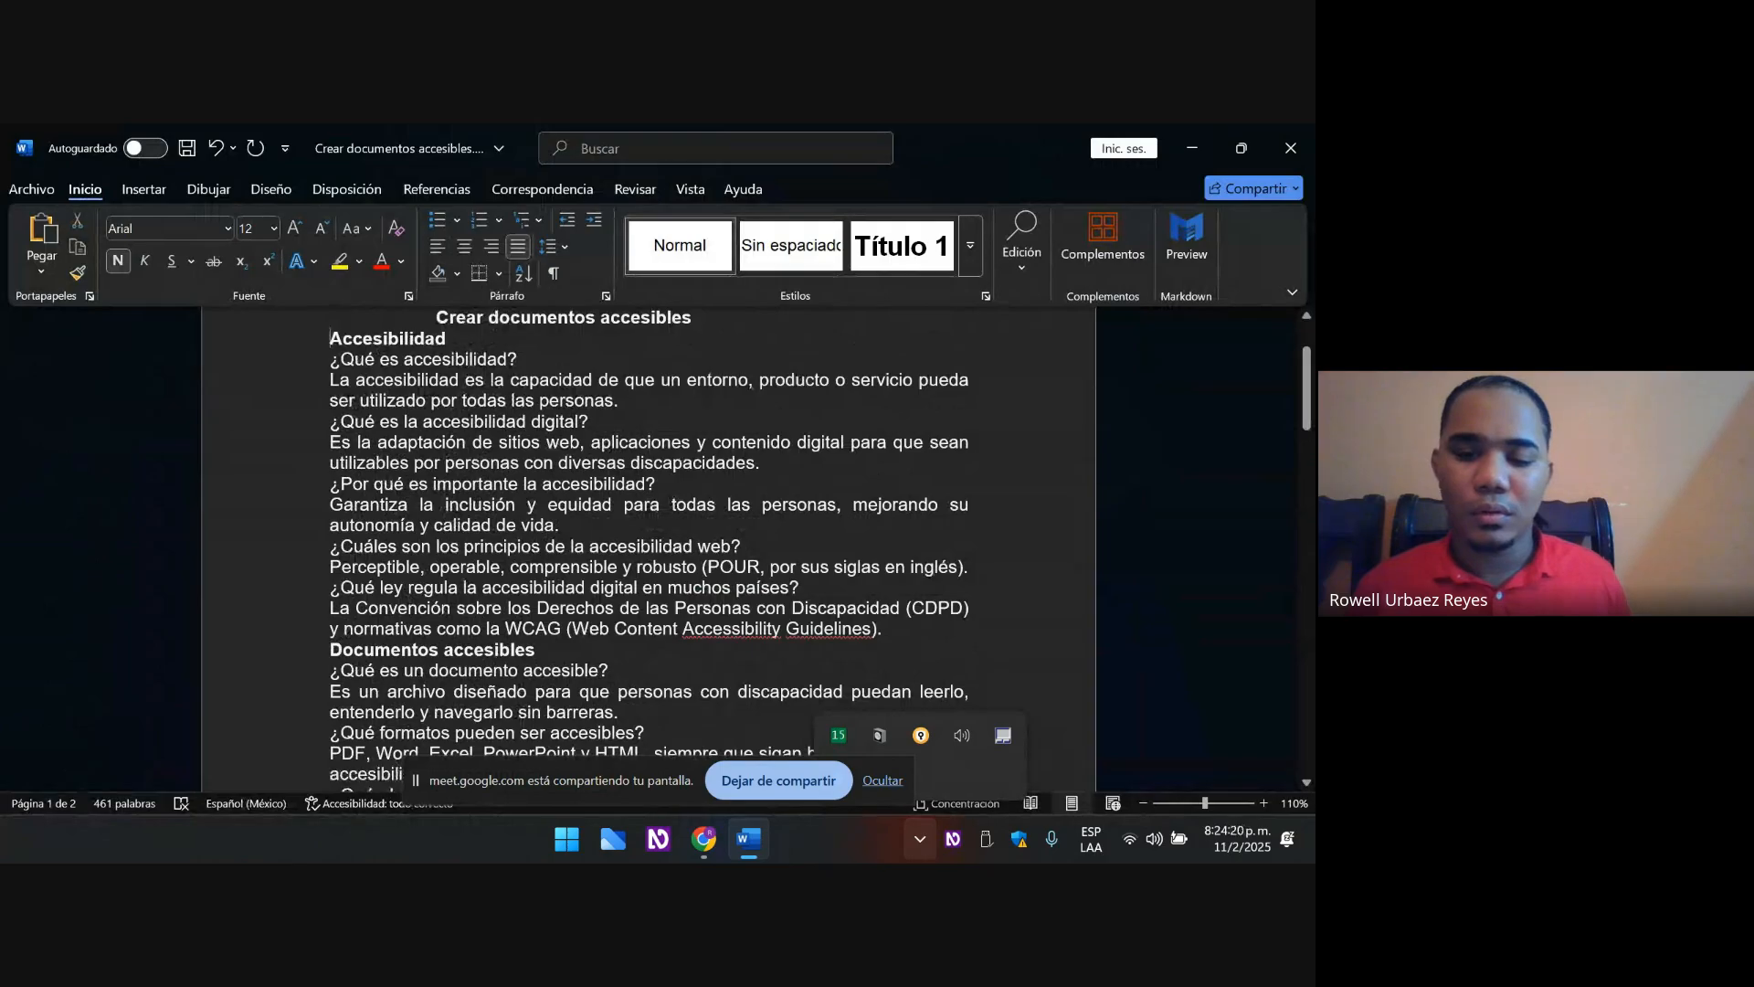
pyautogui.press('super+v')
pyautogui.press('Escape')
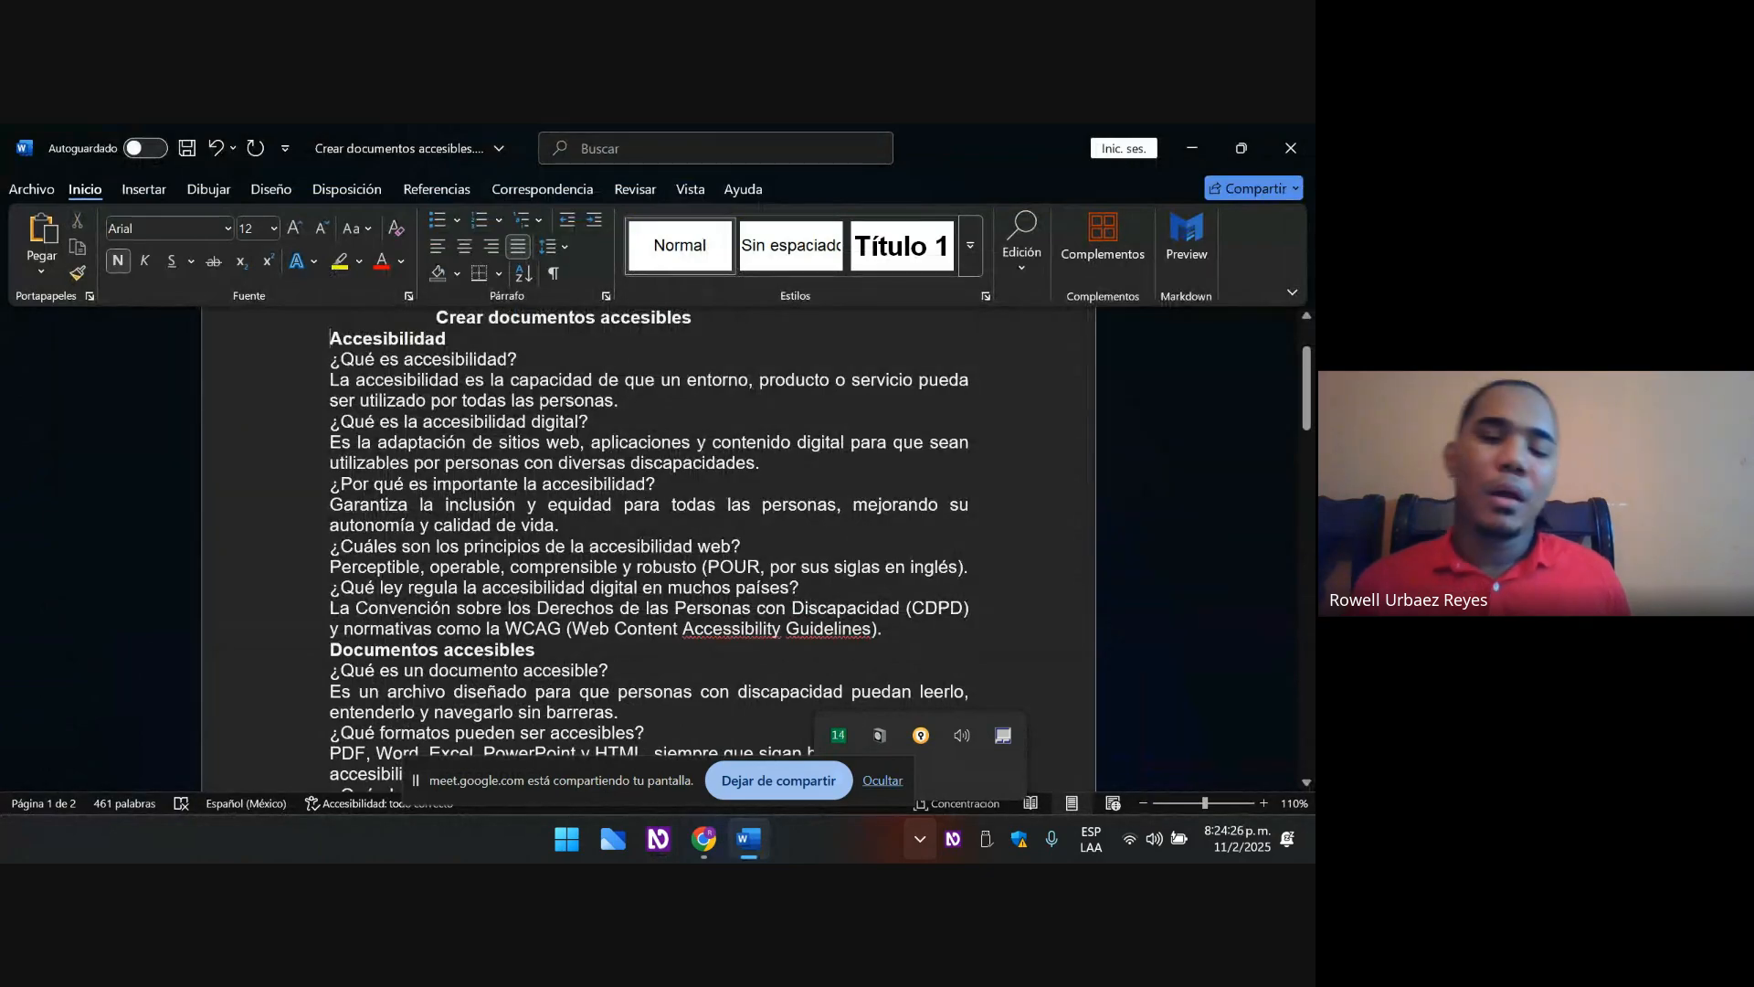
# - Left-align all of the document's text and save the document
pyautogui.hotkey('ctrl', 'e')
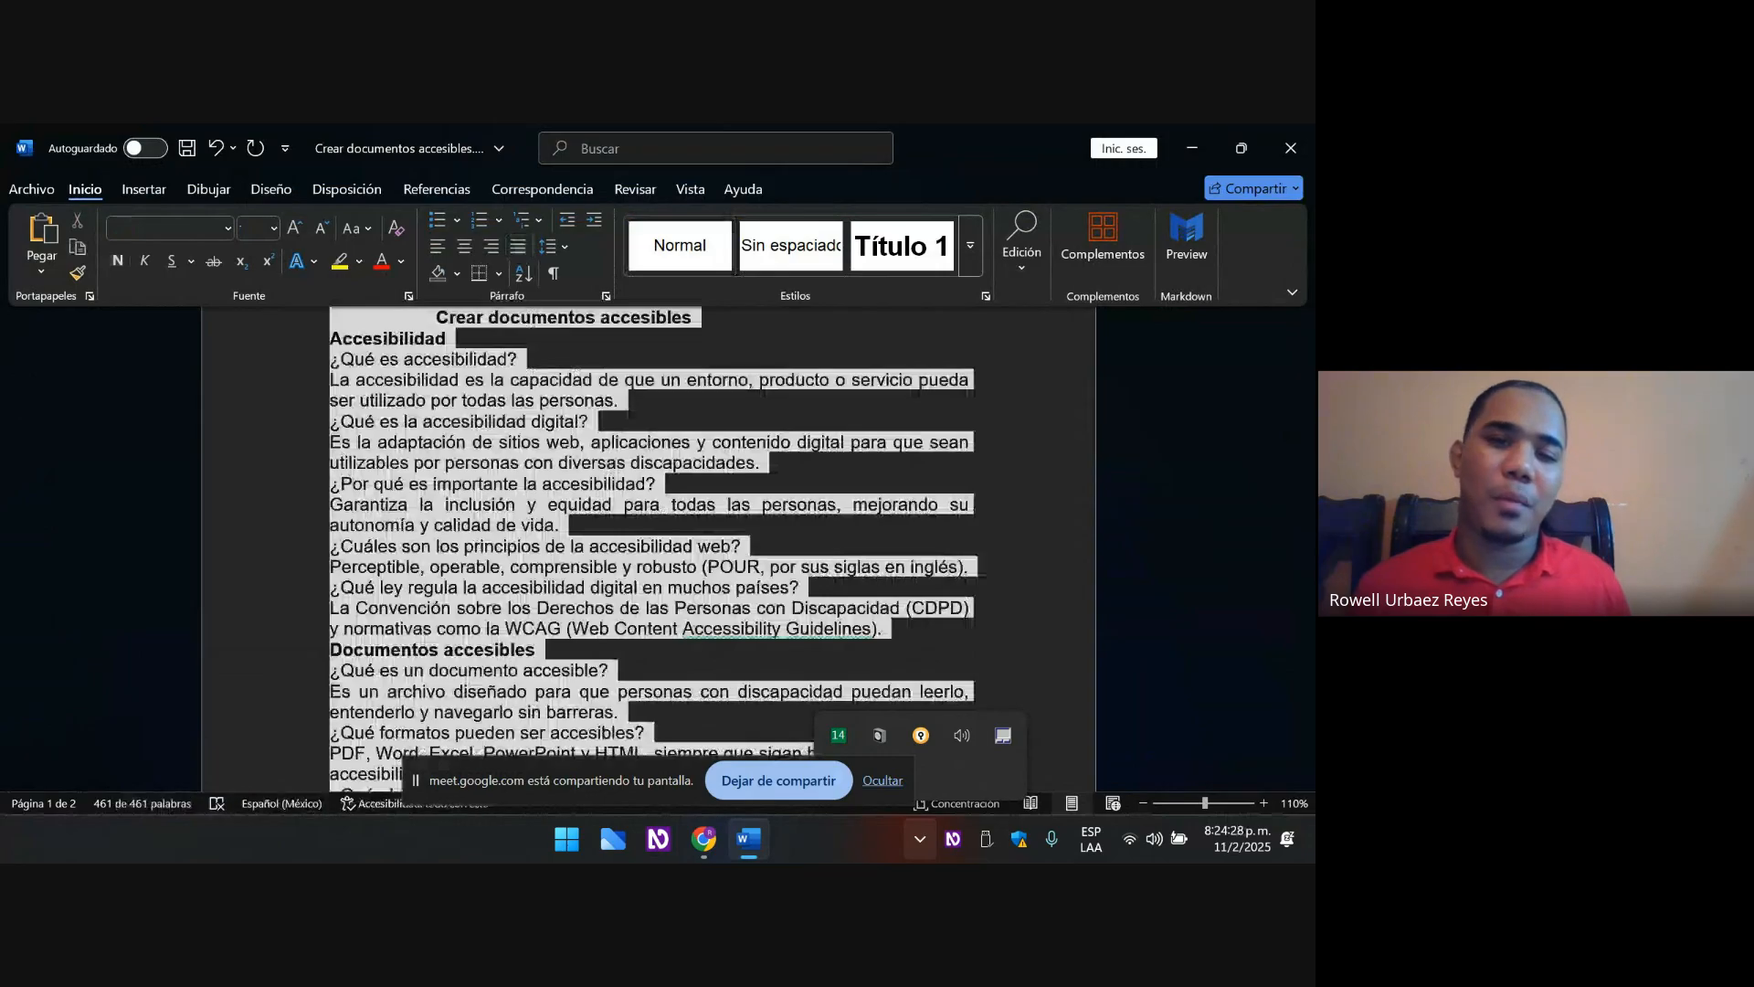
pyautogui.press('alt')
pyautogui.press('Tab')
pyautogui.press('Tab')
pyautogui.press('Tab')
pyautogui.press('Tab')
pyautogui.press('Tab')
pyautogui.press('Tab')
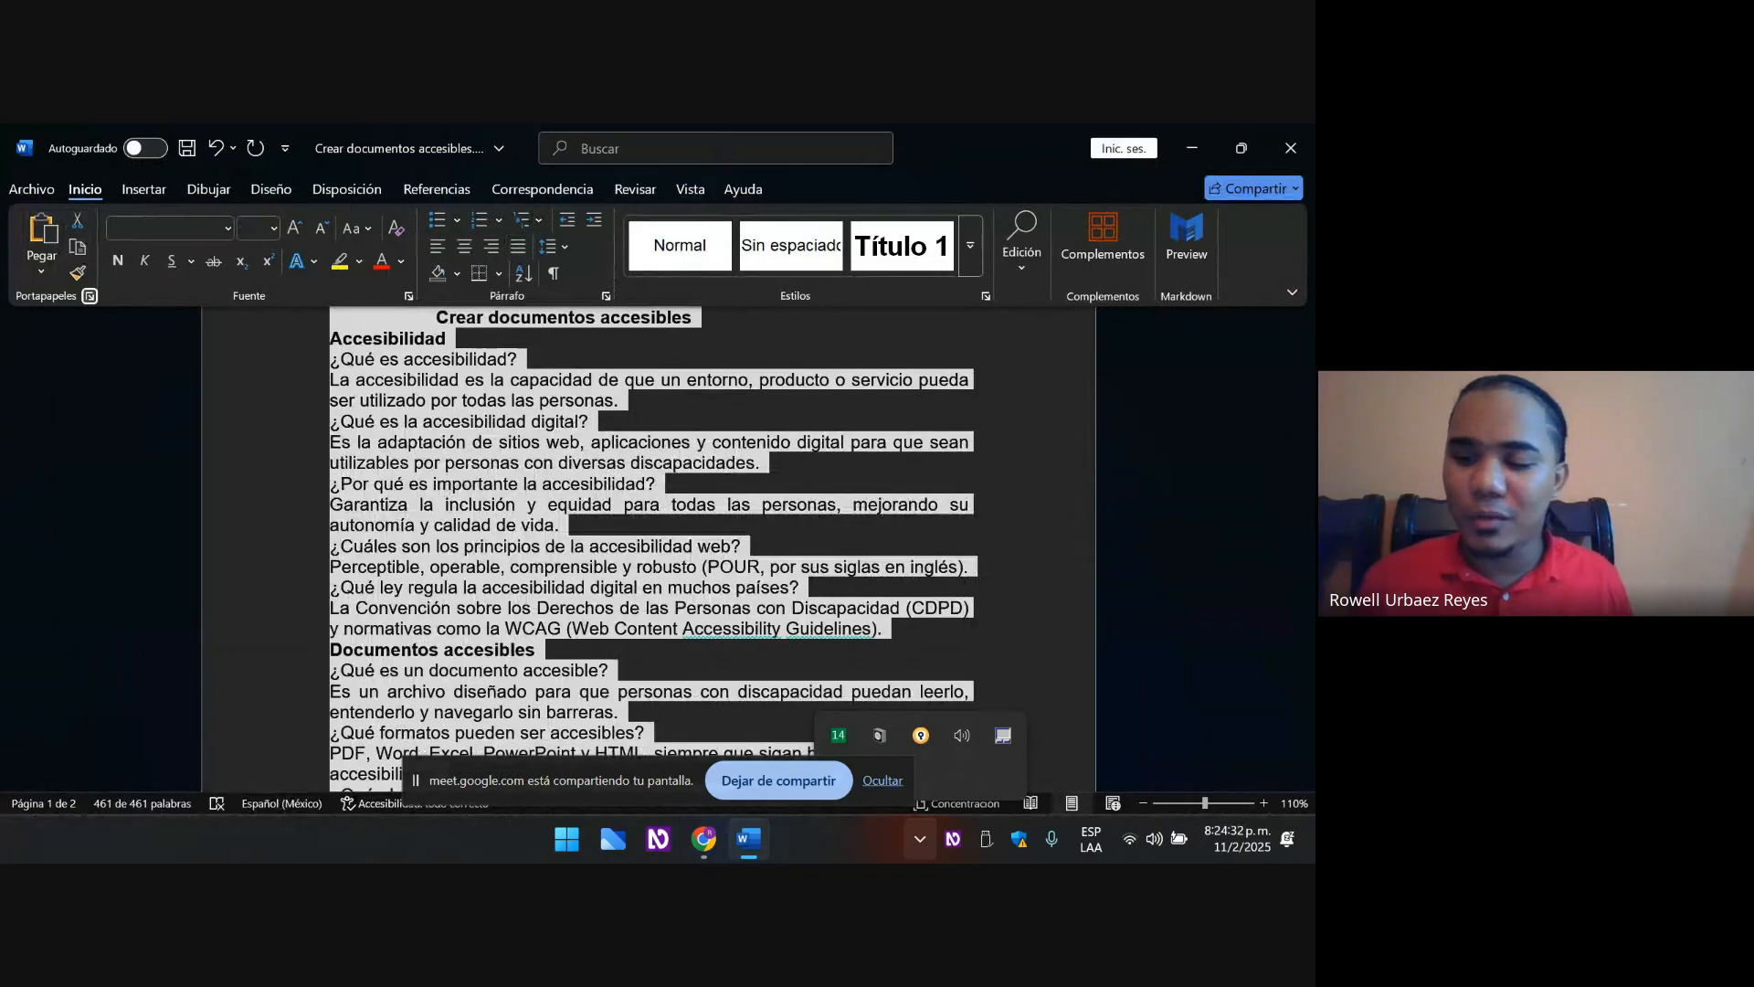
pyautogui.press('Tab')
pyautogui.press('Tab')
pyautogui.press('Tab')
pyautogui.press('Tab')
pyautogui.press('Tab')
pyautogui.press('Tab')
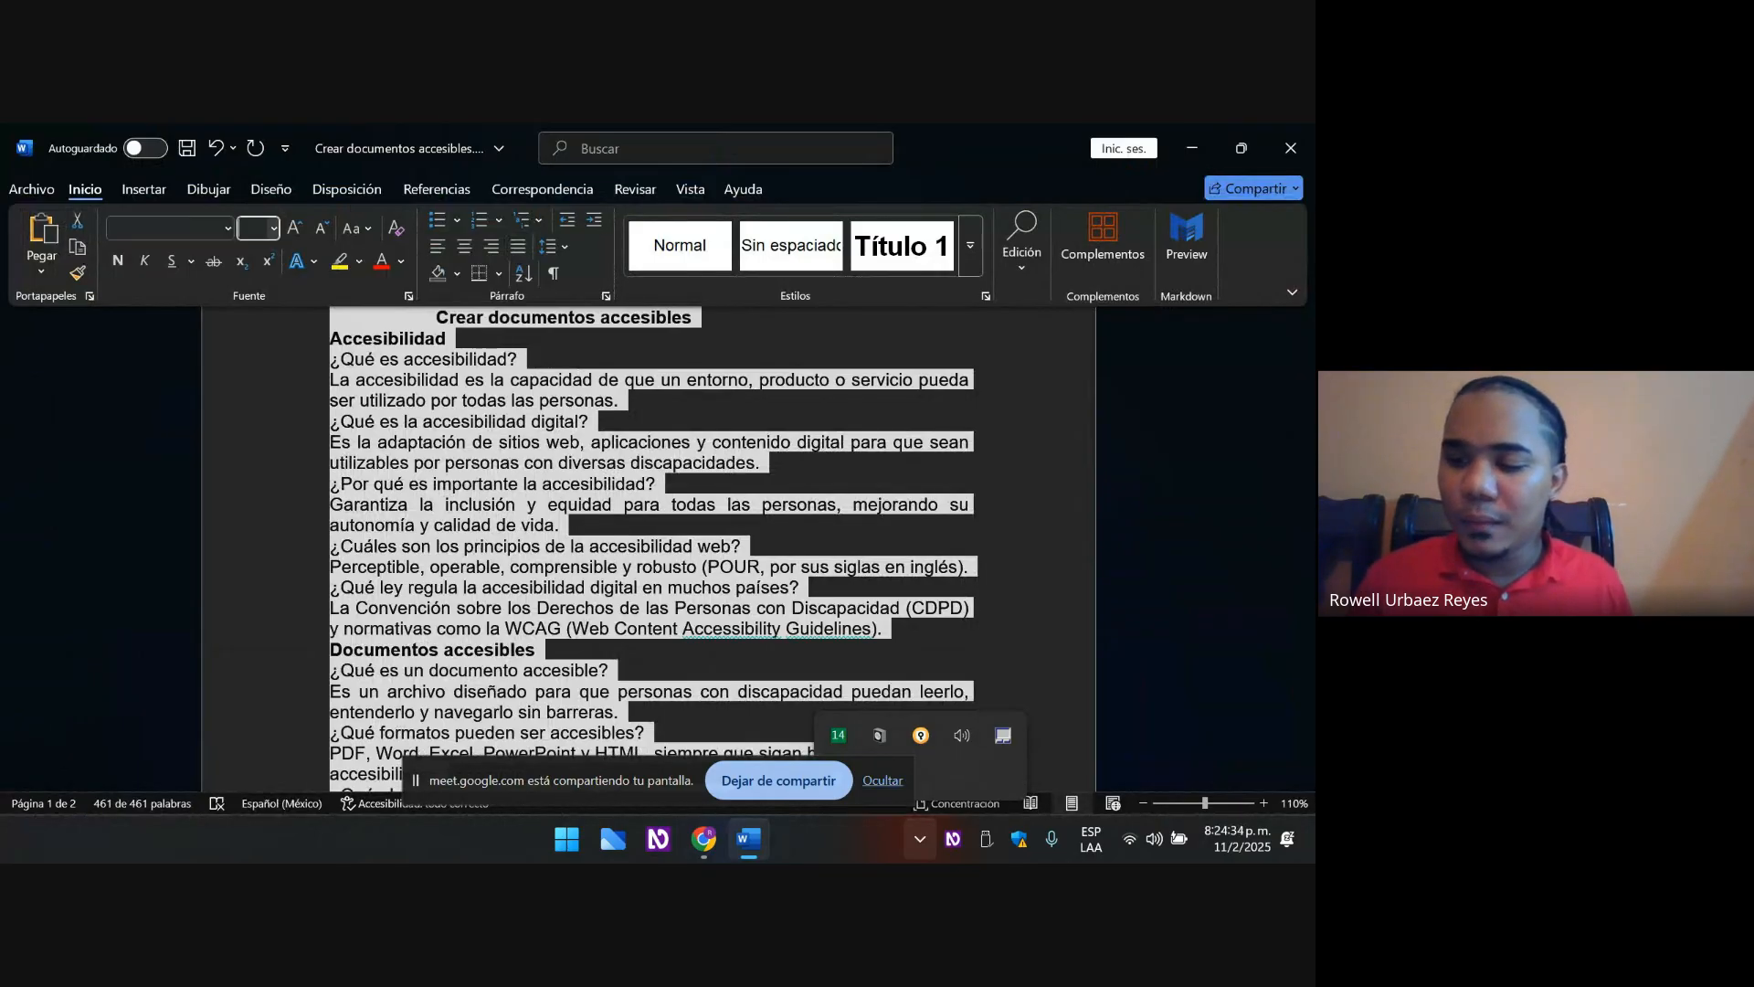
pyautogui.press('Tab')
pyautogui.press('Tab')
pyautogui.press('Tab')
pyautogui.press('Tab')
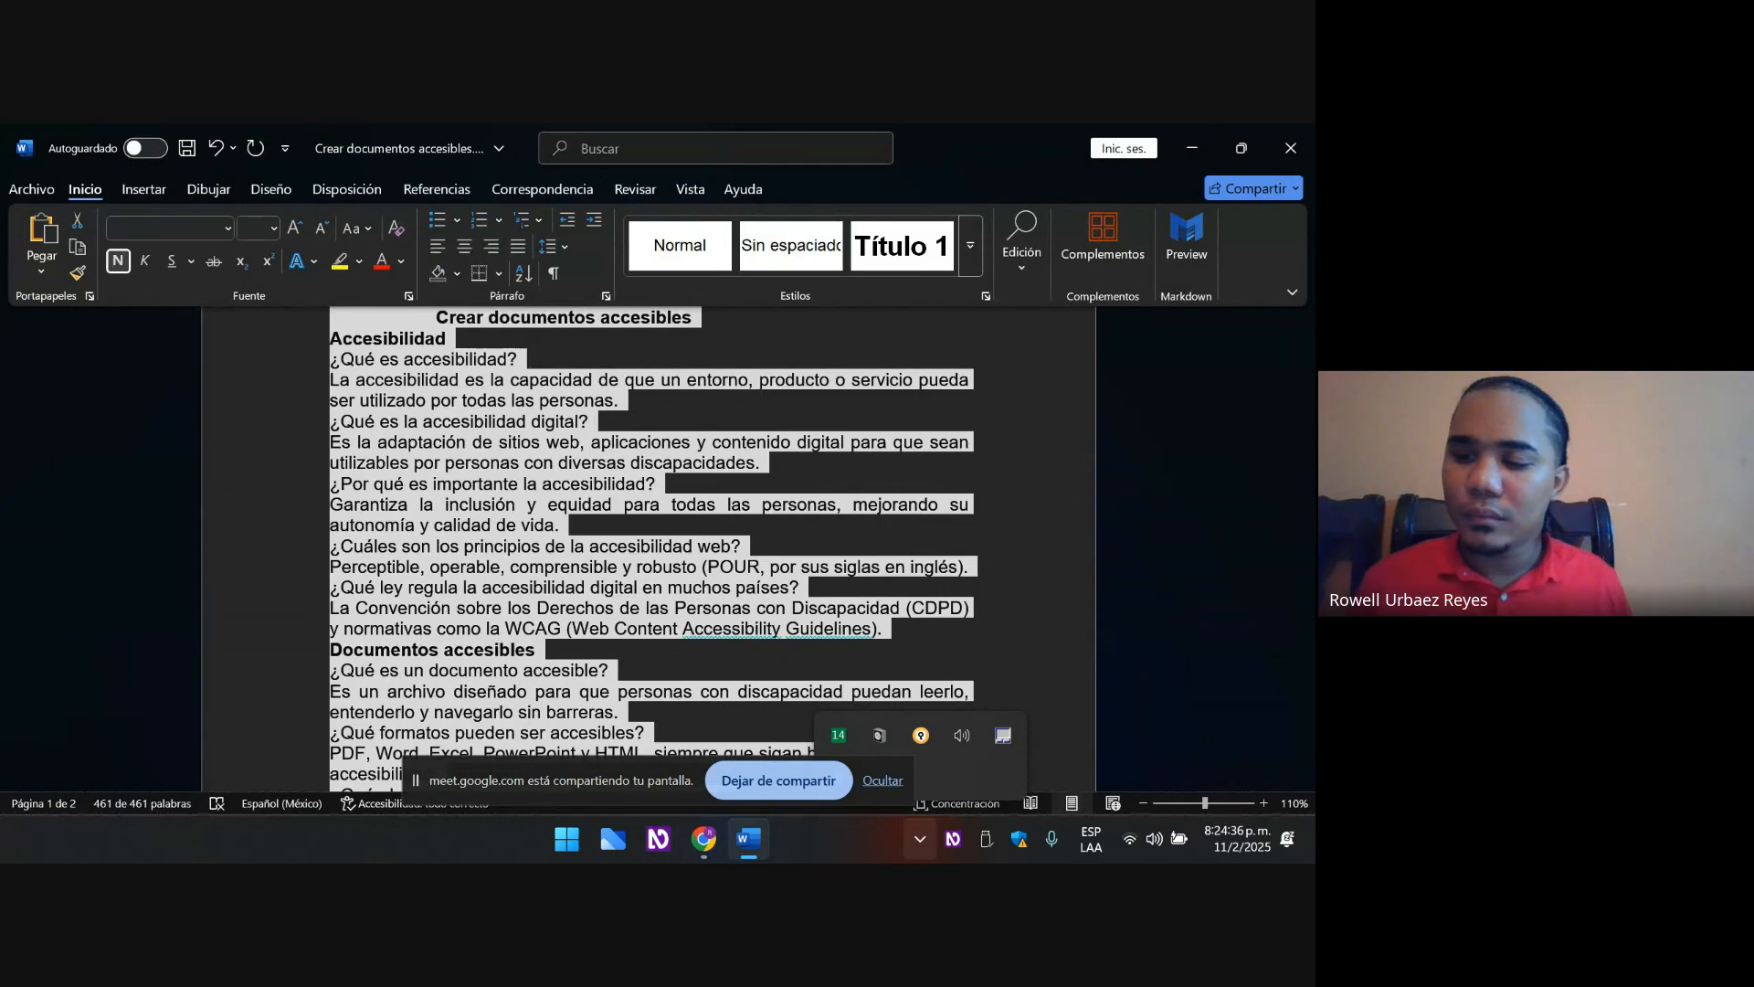
pyautogui.press('Tab')
pyautogui.press('Tab')
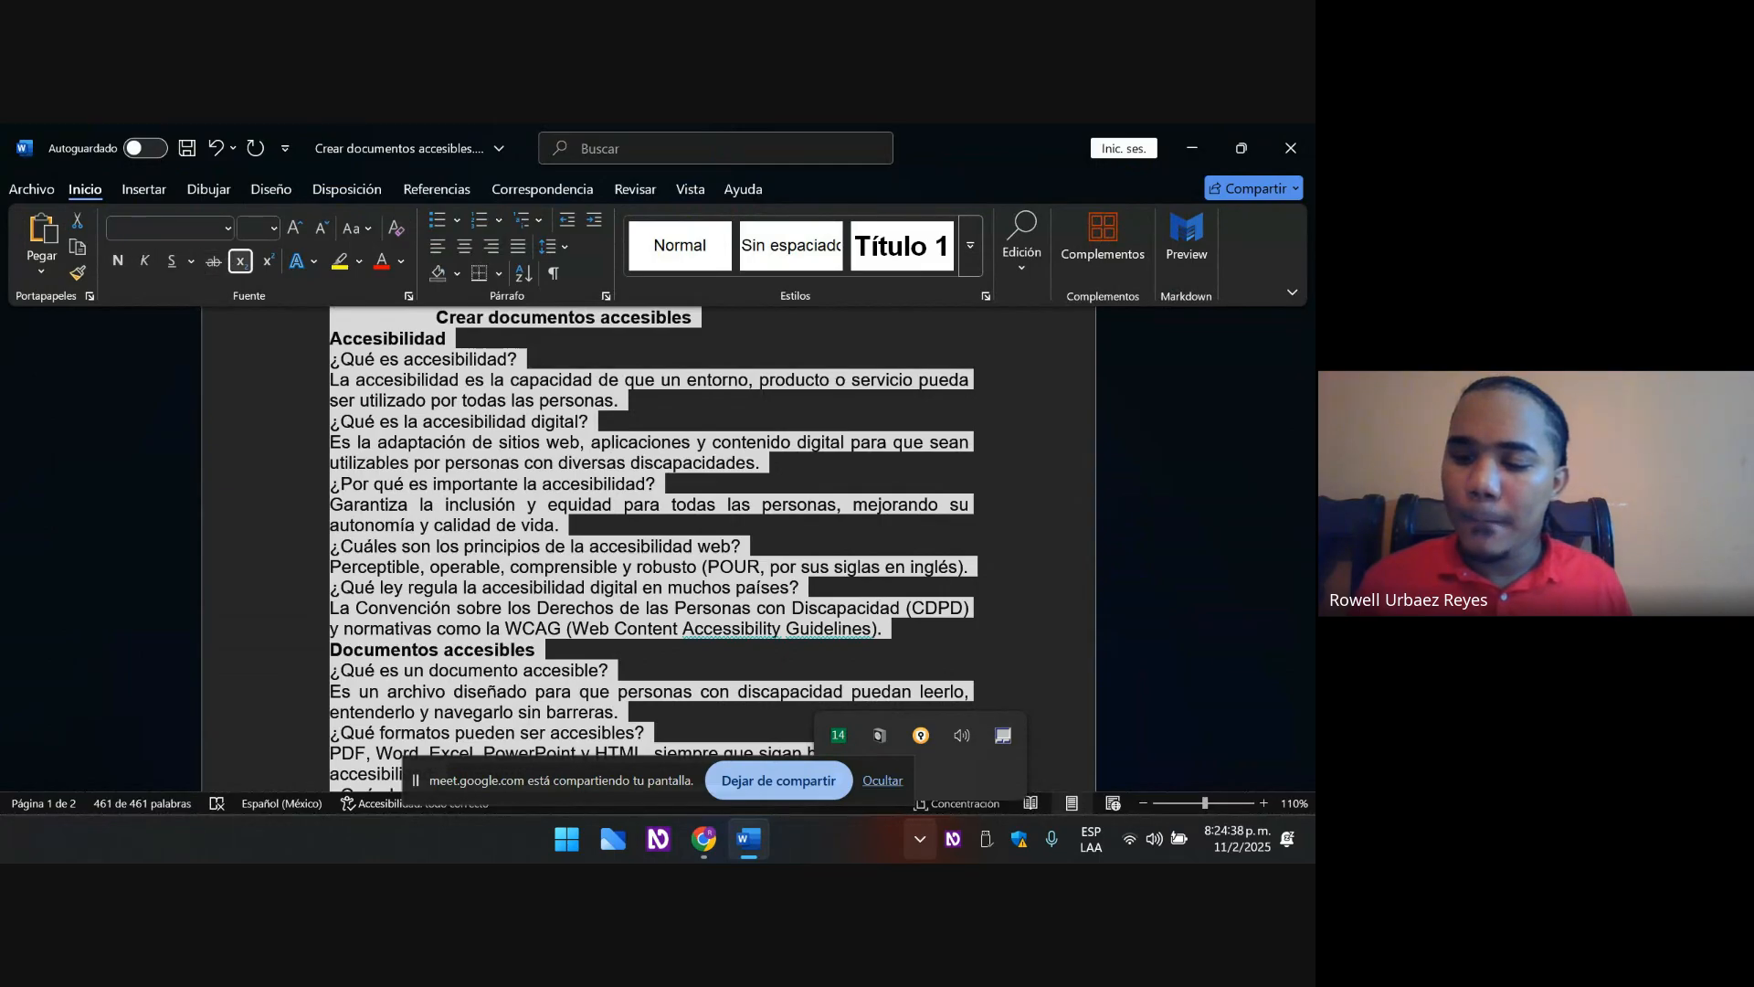
pyautogui.press('Tab')
pyautogui.press('Tab')
pyautogui.press('Tab')
pyautogui.press('Tab')
pyautogui.press('Tab')
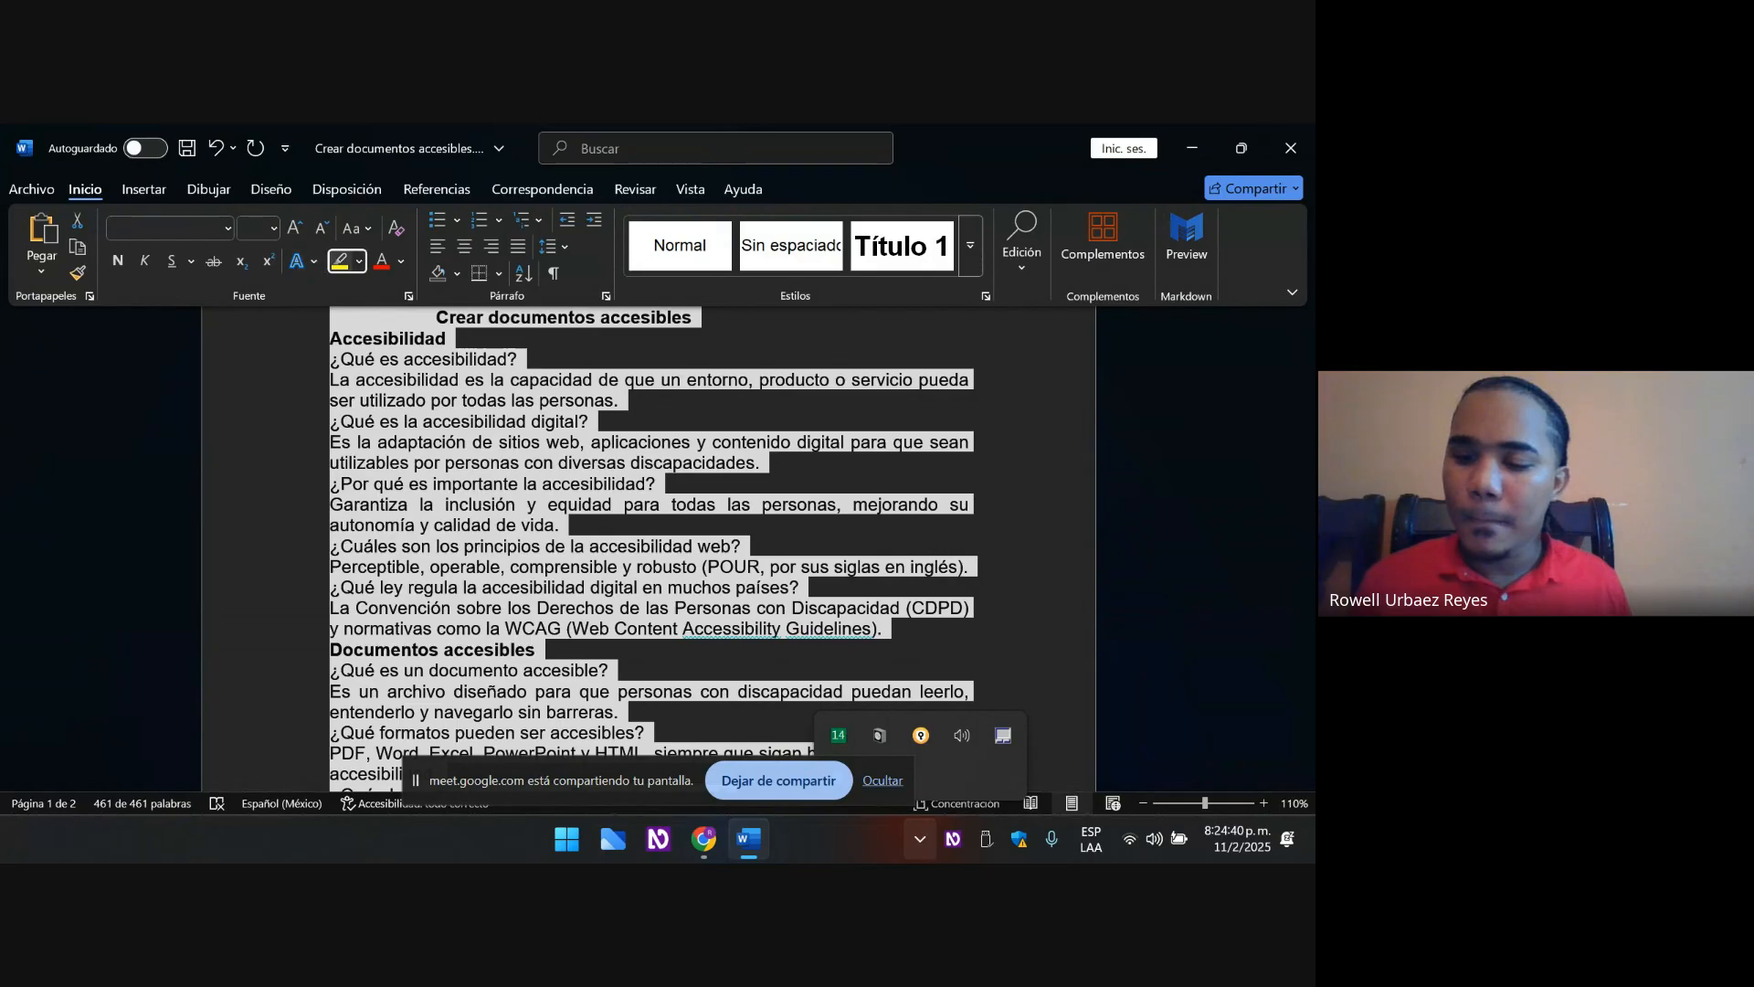
pyautogui.press('Tab')
pyautogui.press('Tab')
pyautogui.press('Tab')
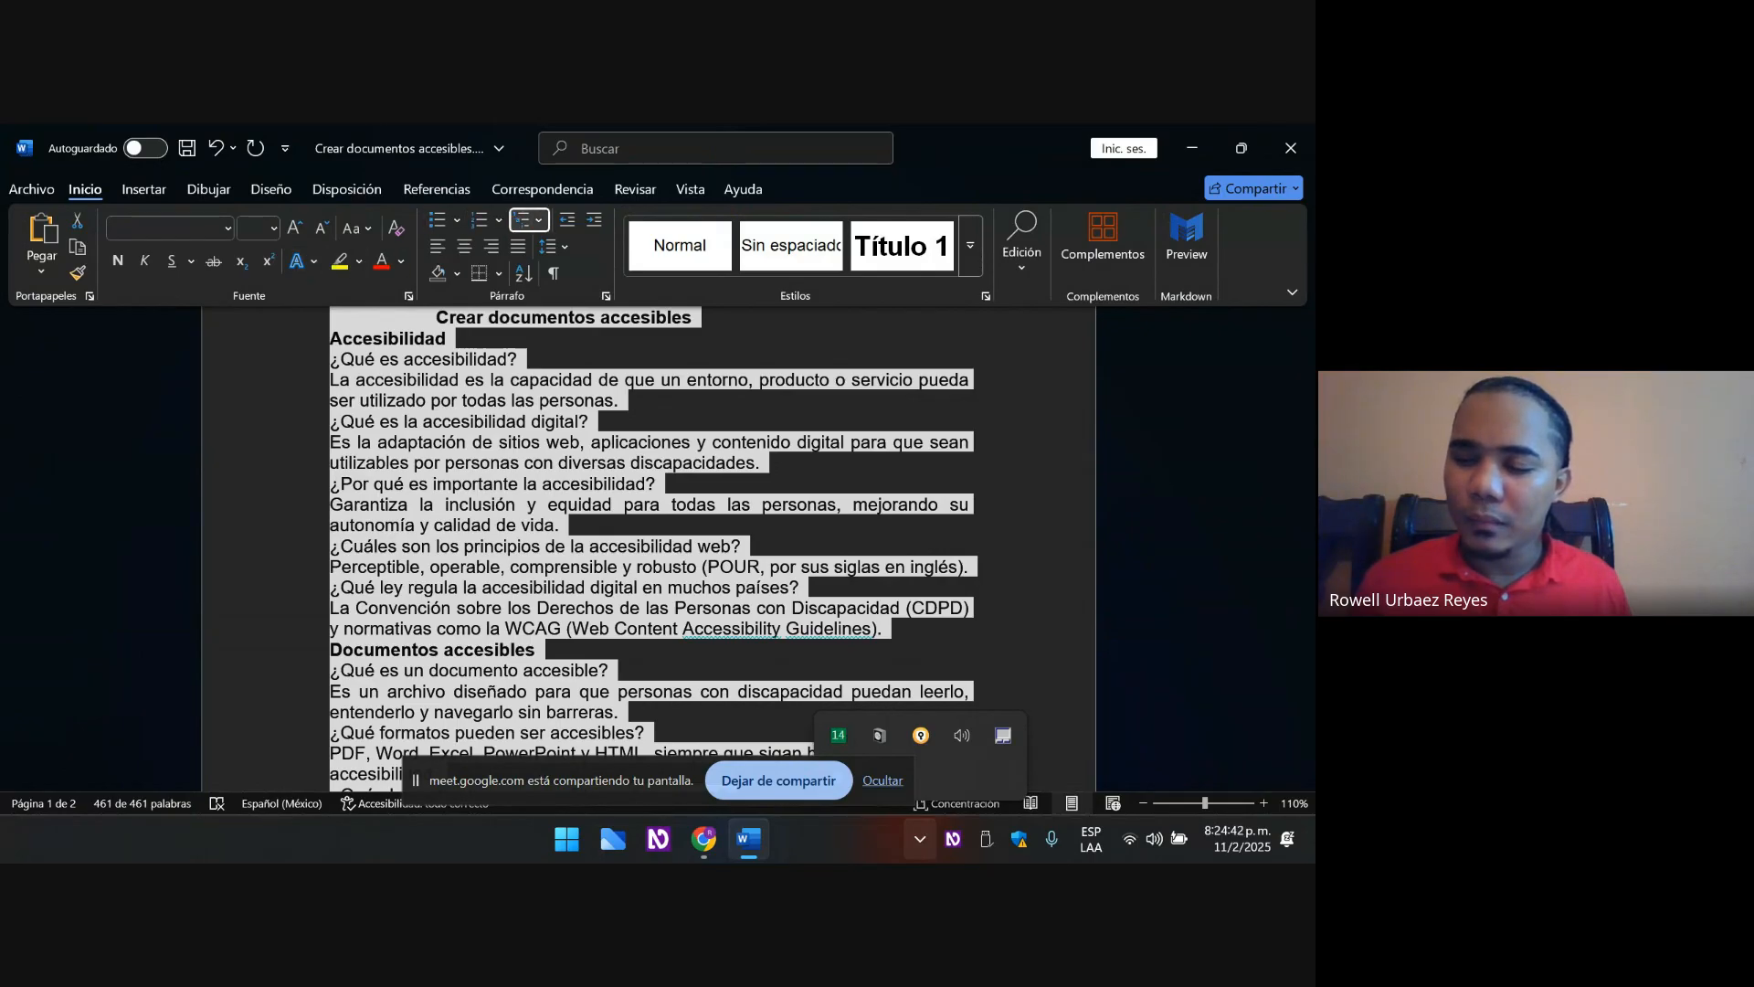
pyautogui.press('Tab')
pyautogui.press('Tab')
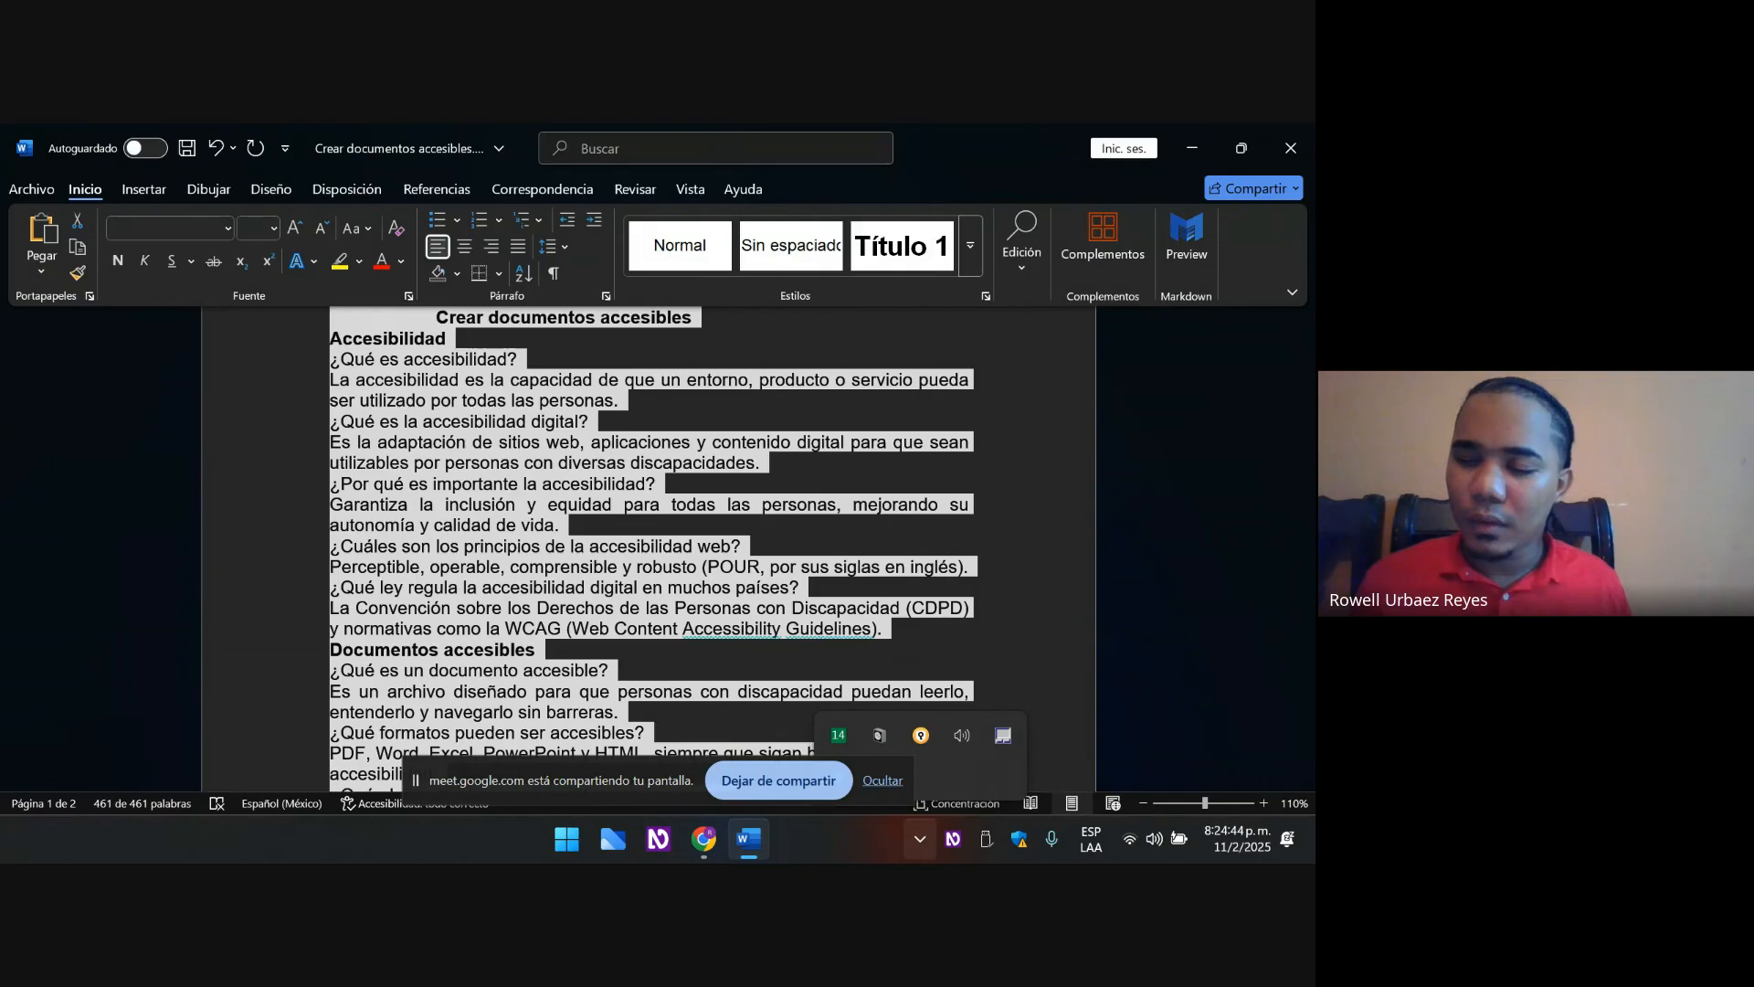
pyautogui.press('Return')
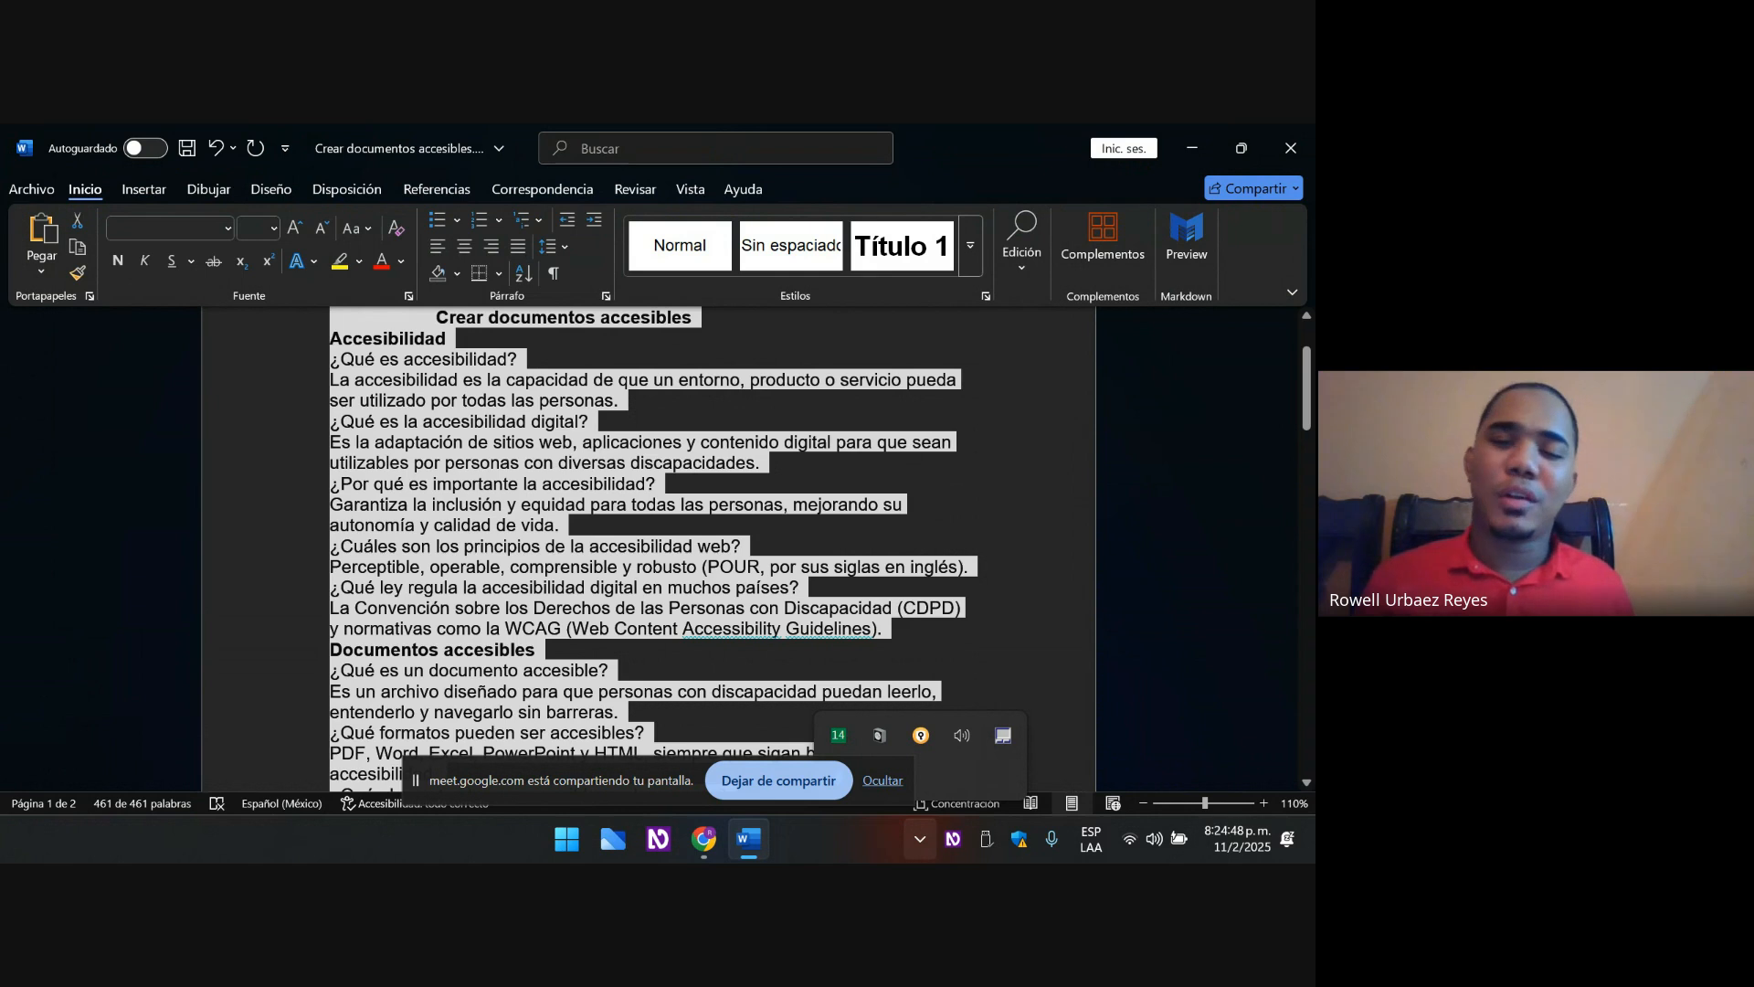
pyautogui.press('Up')
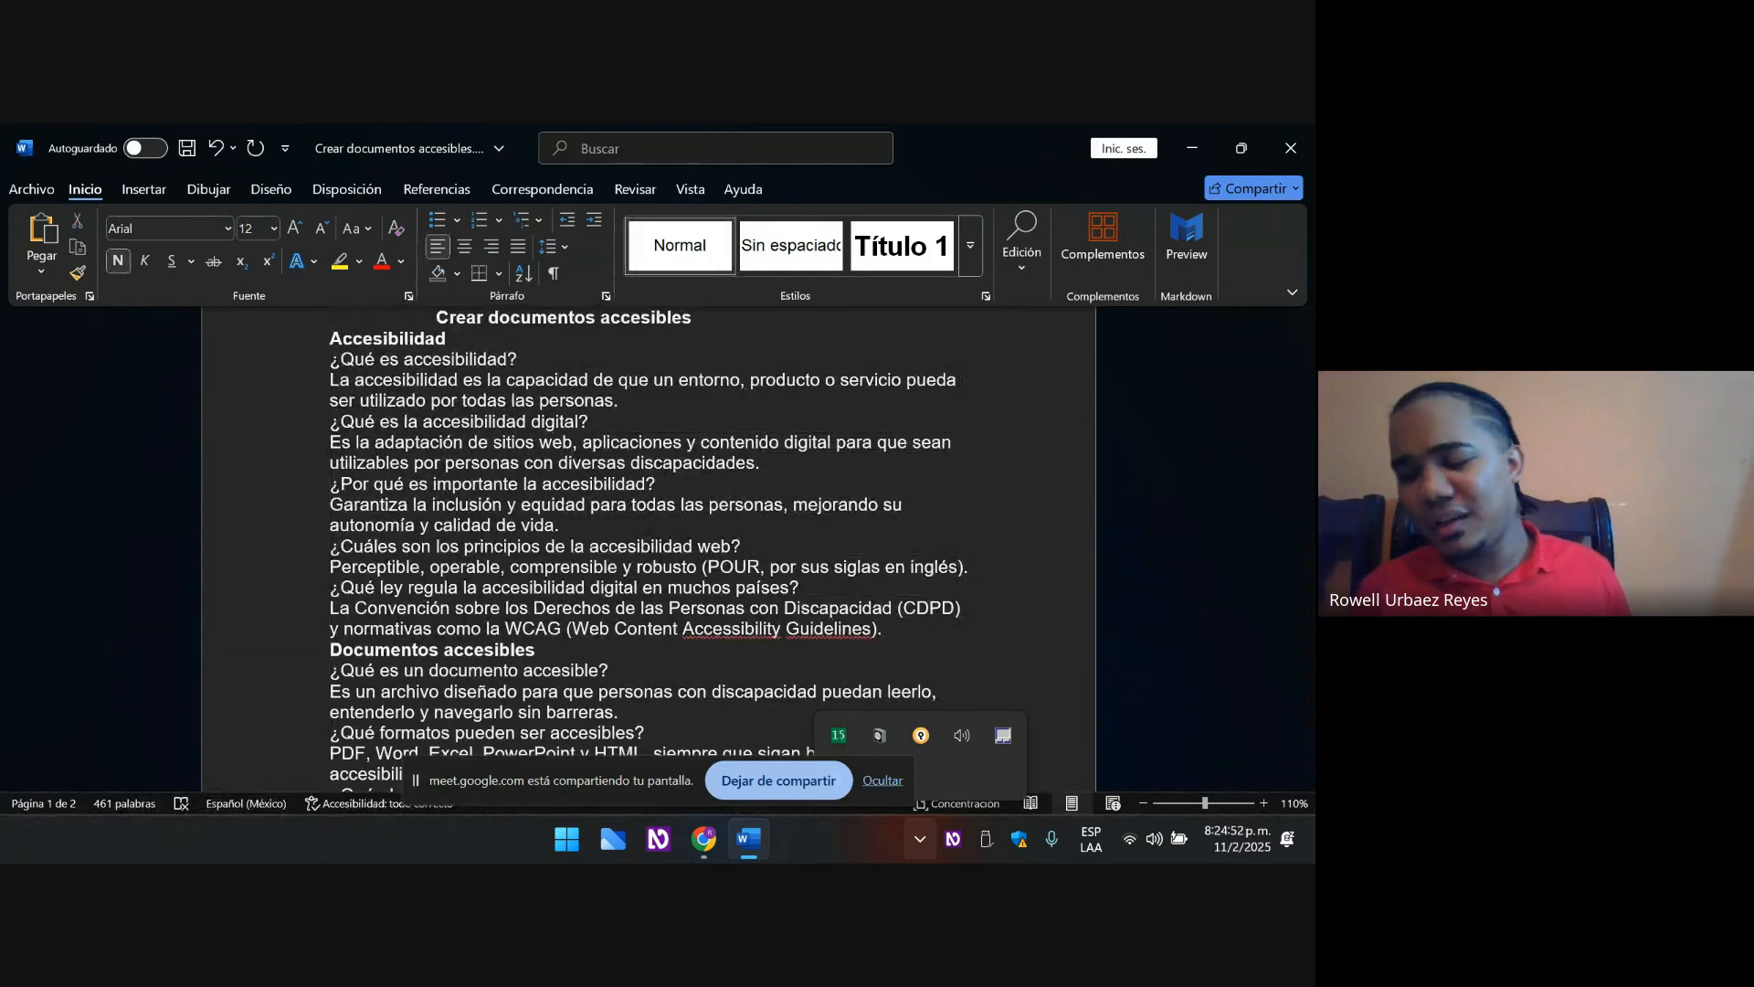
pyautogui.hotkey('ctrl', 'g')
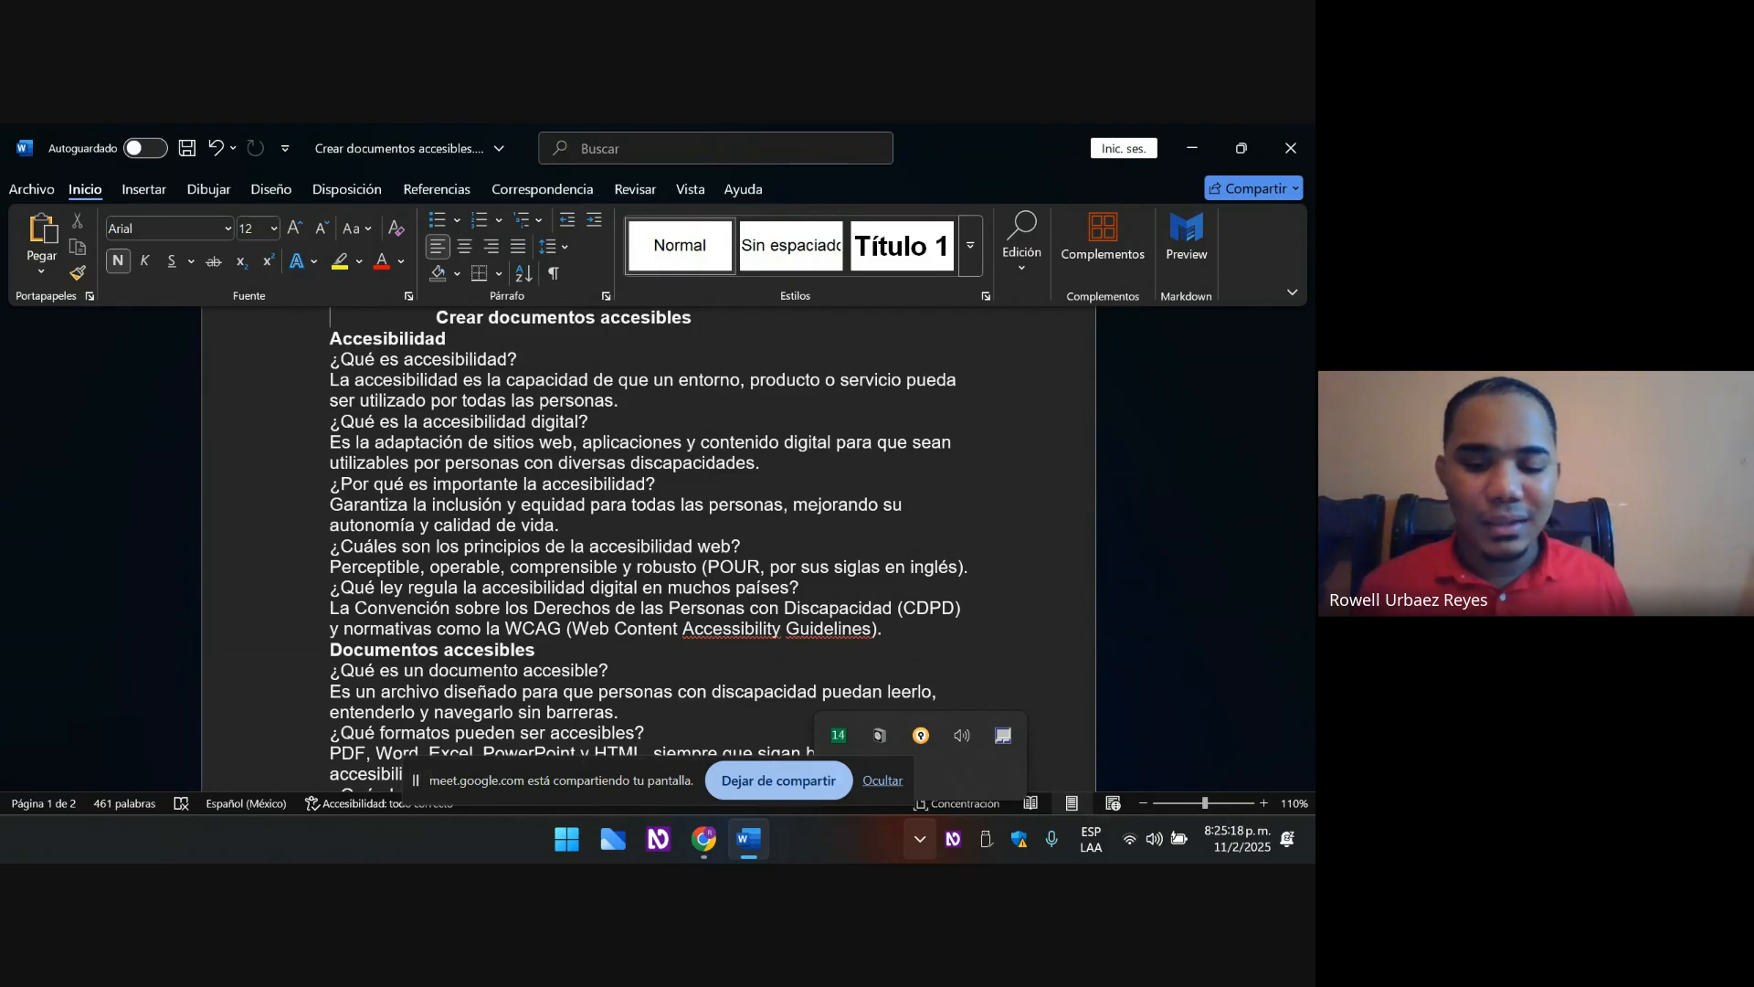
# - Apply the Moderado paragraph spacing to the whole document after previewing the Abierto and Estrecho options
pyautogui.hotkey('ctrl', 'a')
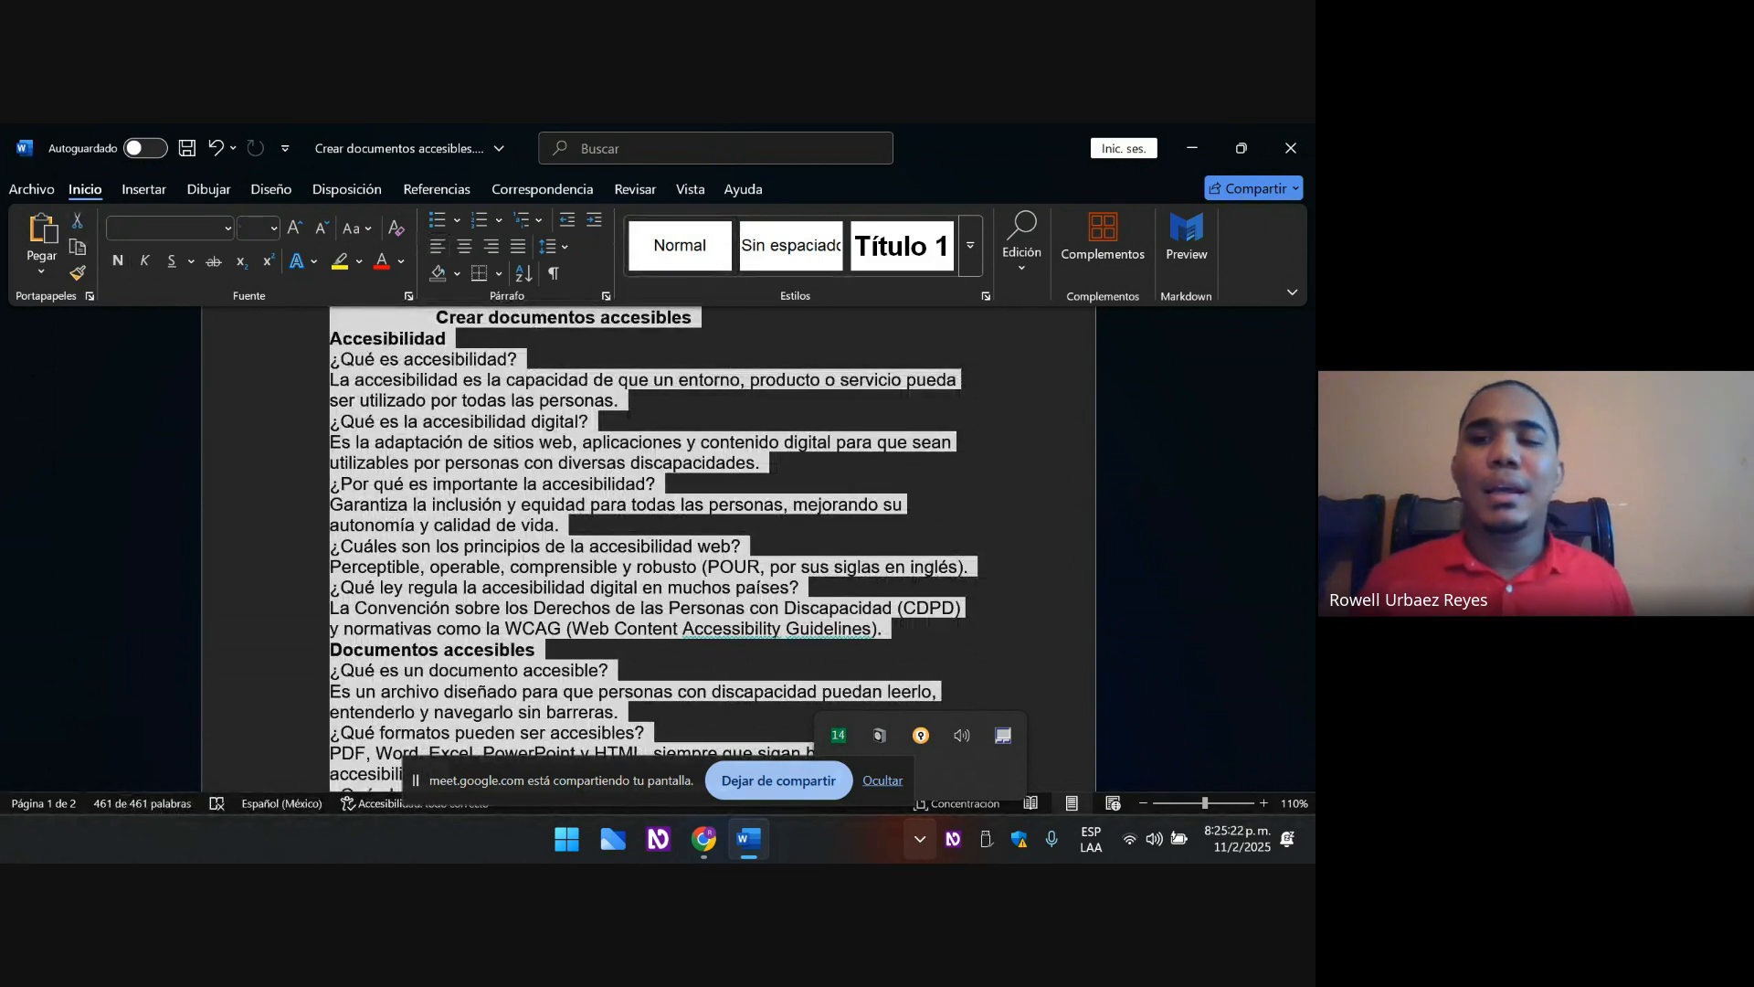
pyautogui.press('alt')
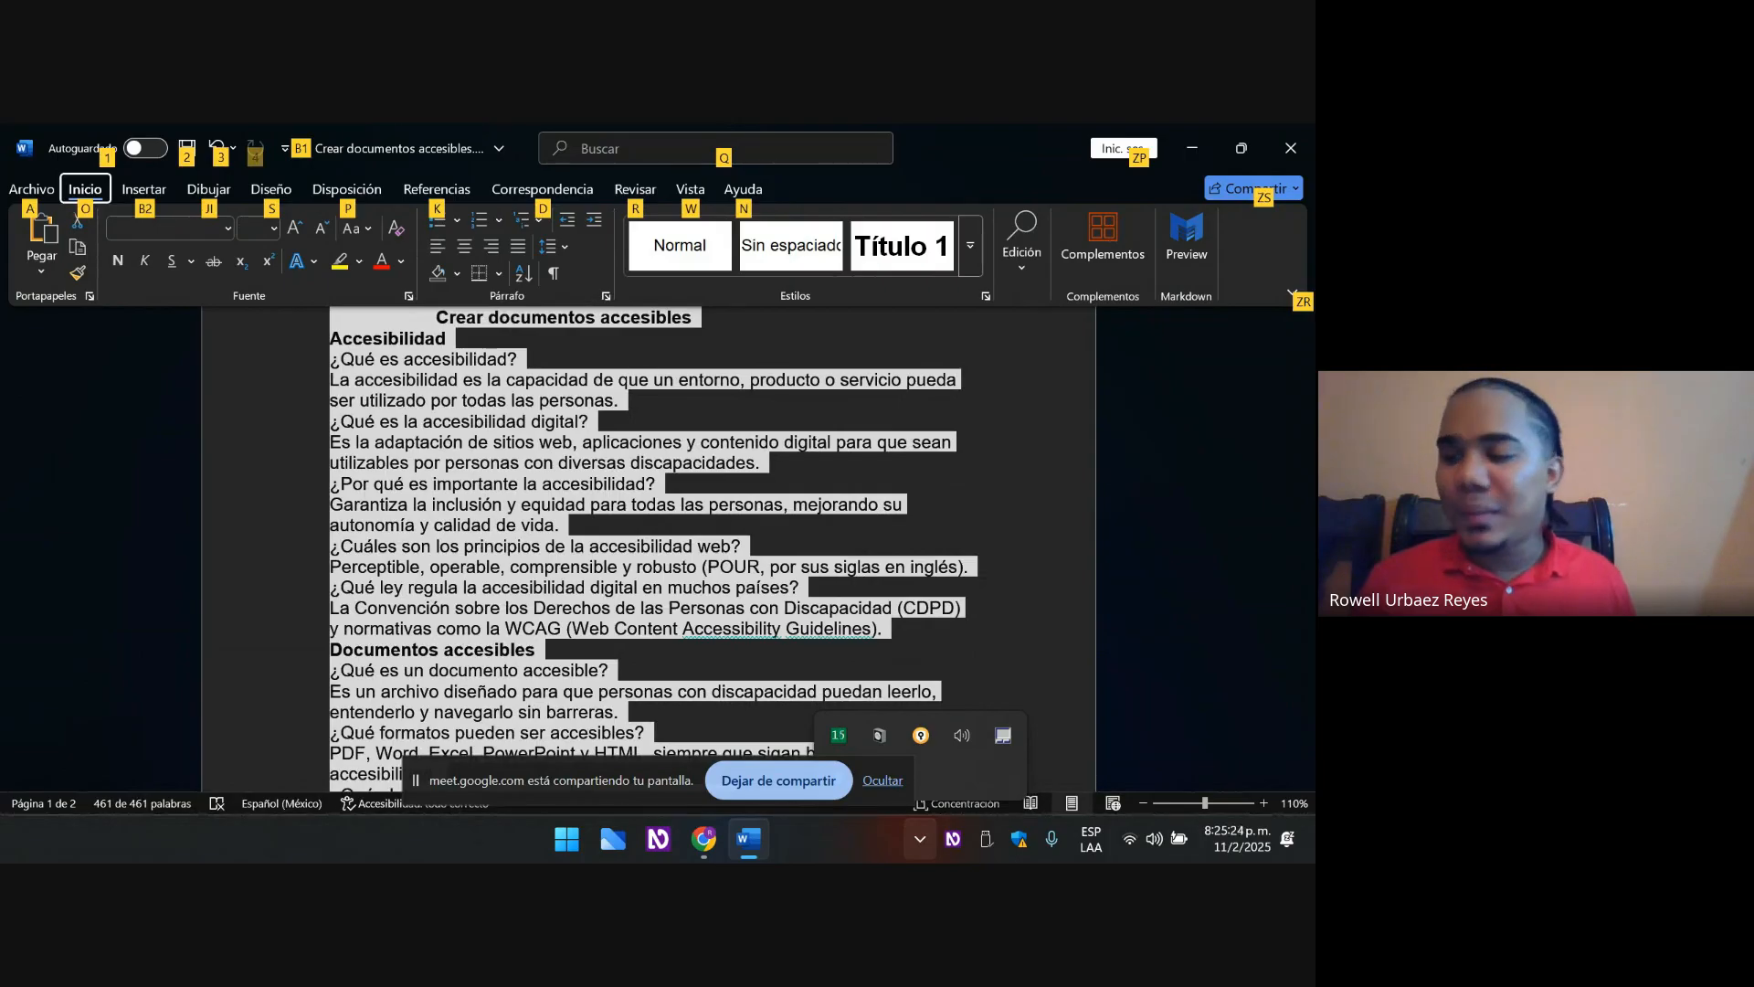
pyautogui.press('Right')
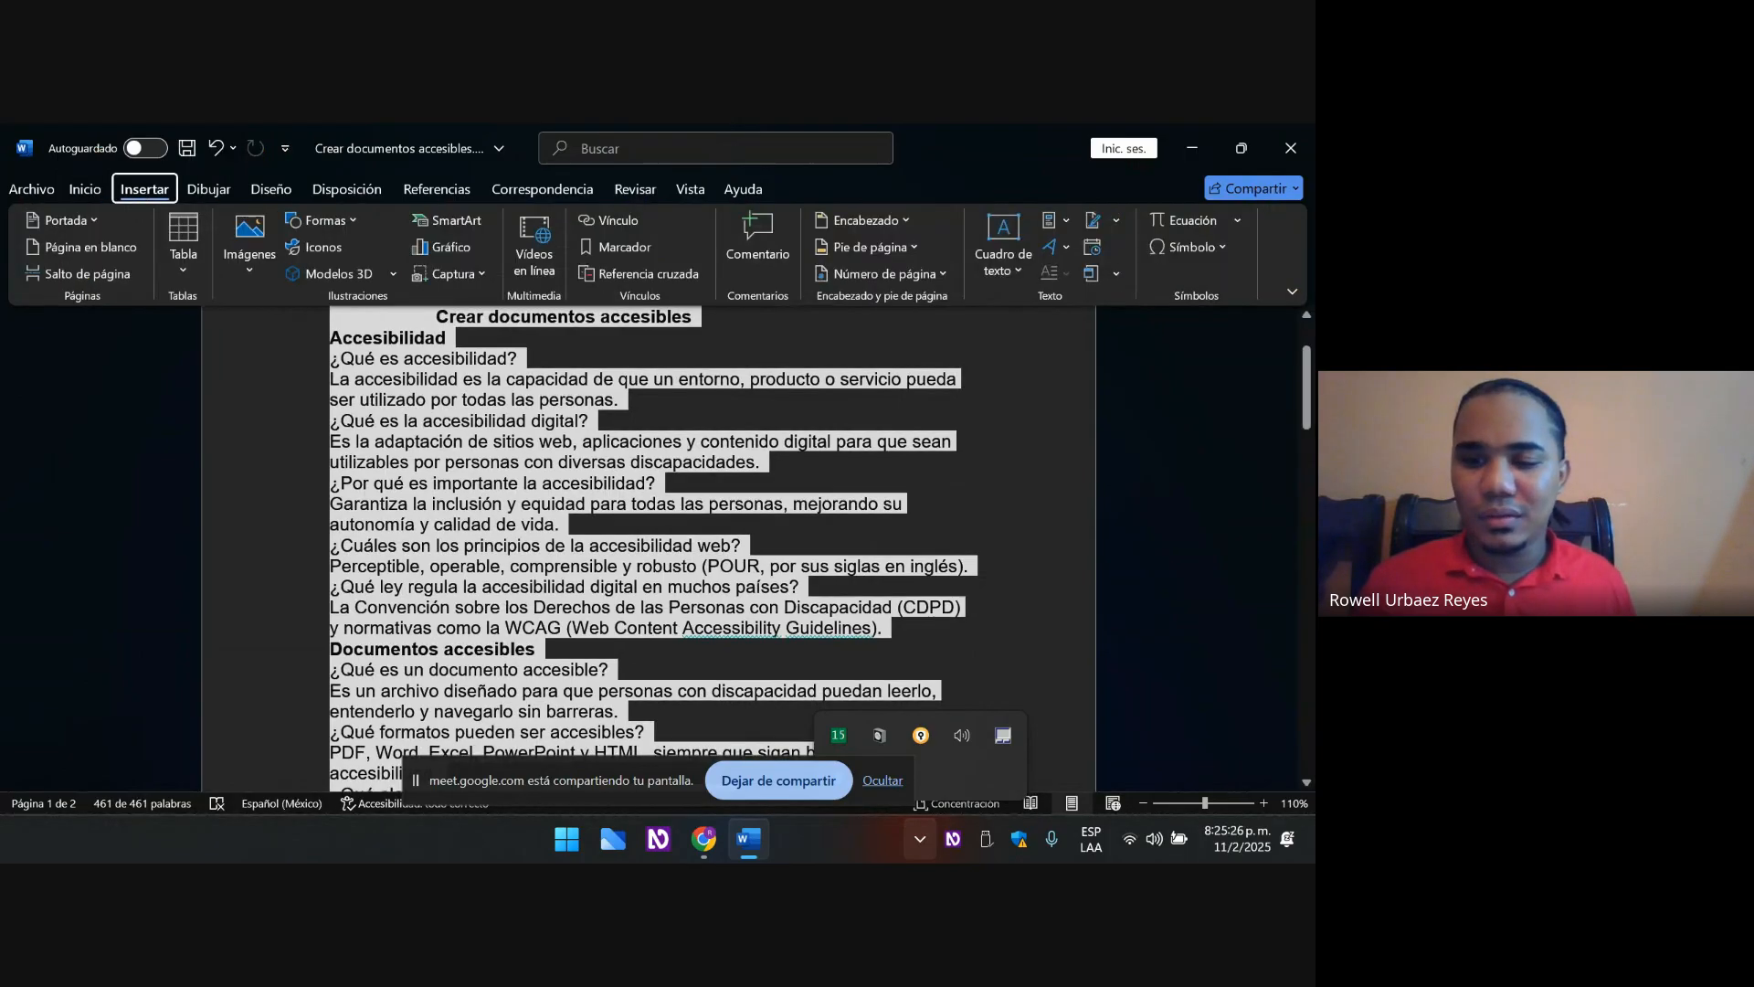
pyautogui.press('Right')
pyautogui.press('Right')
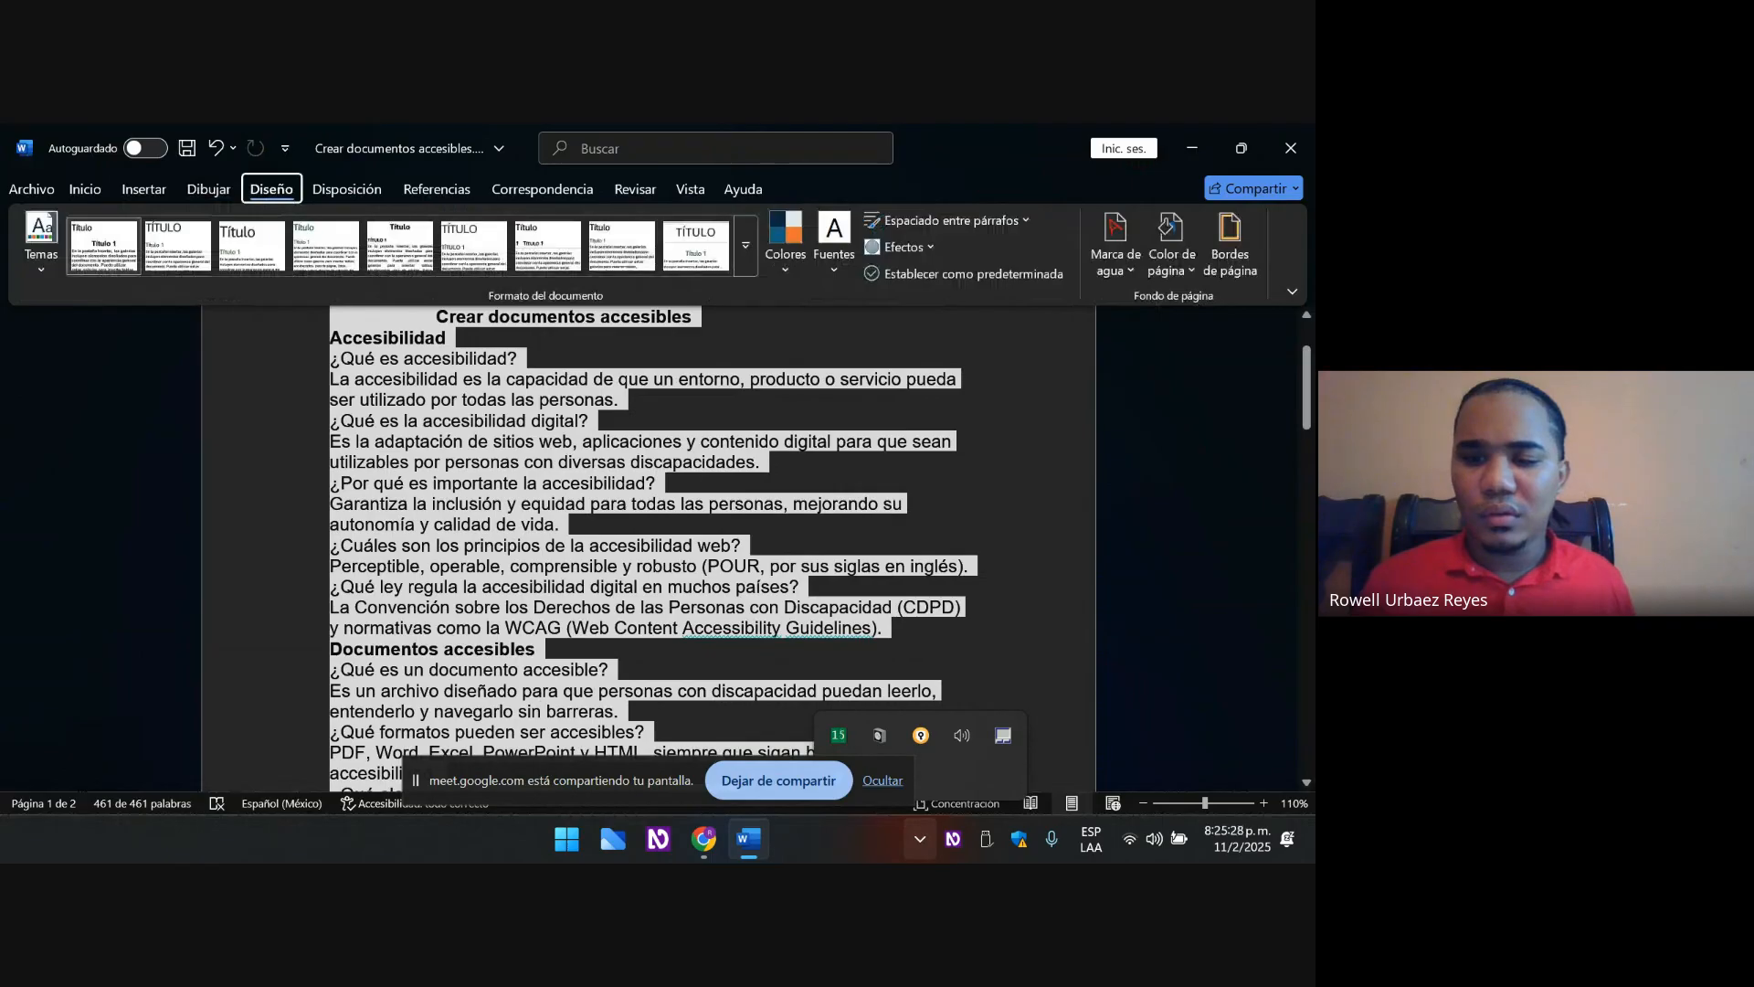
pyautogui.press('Tab')
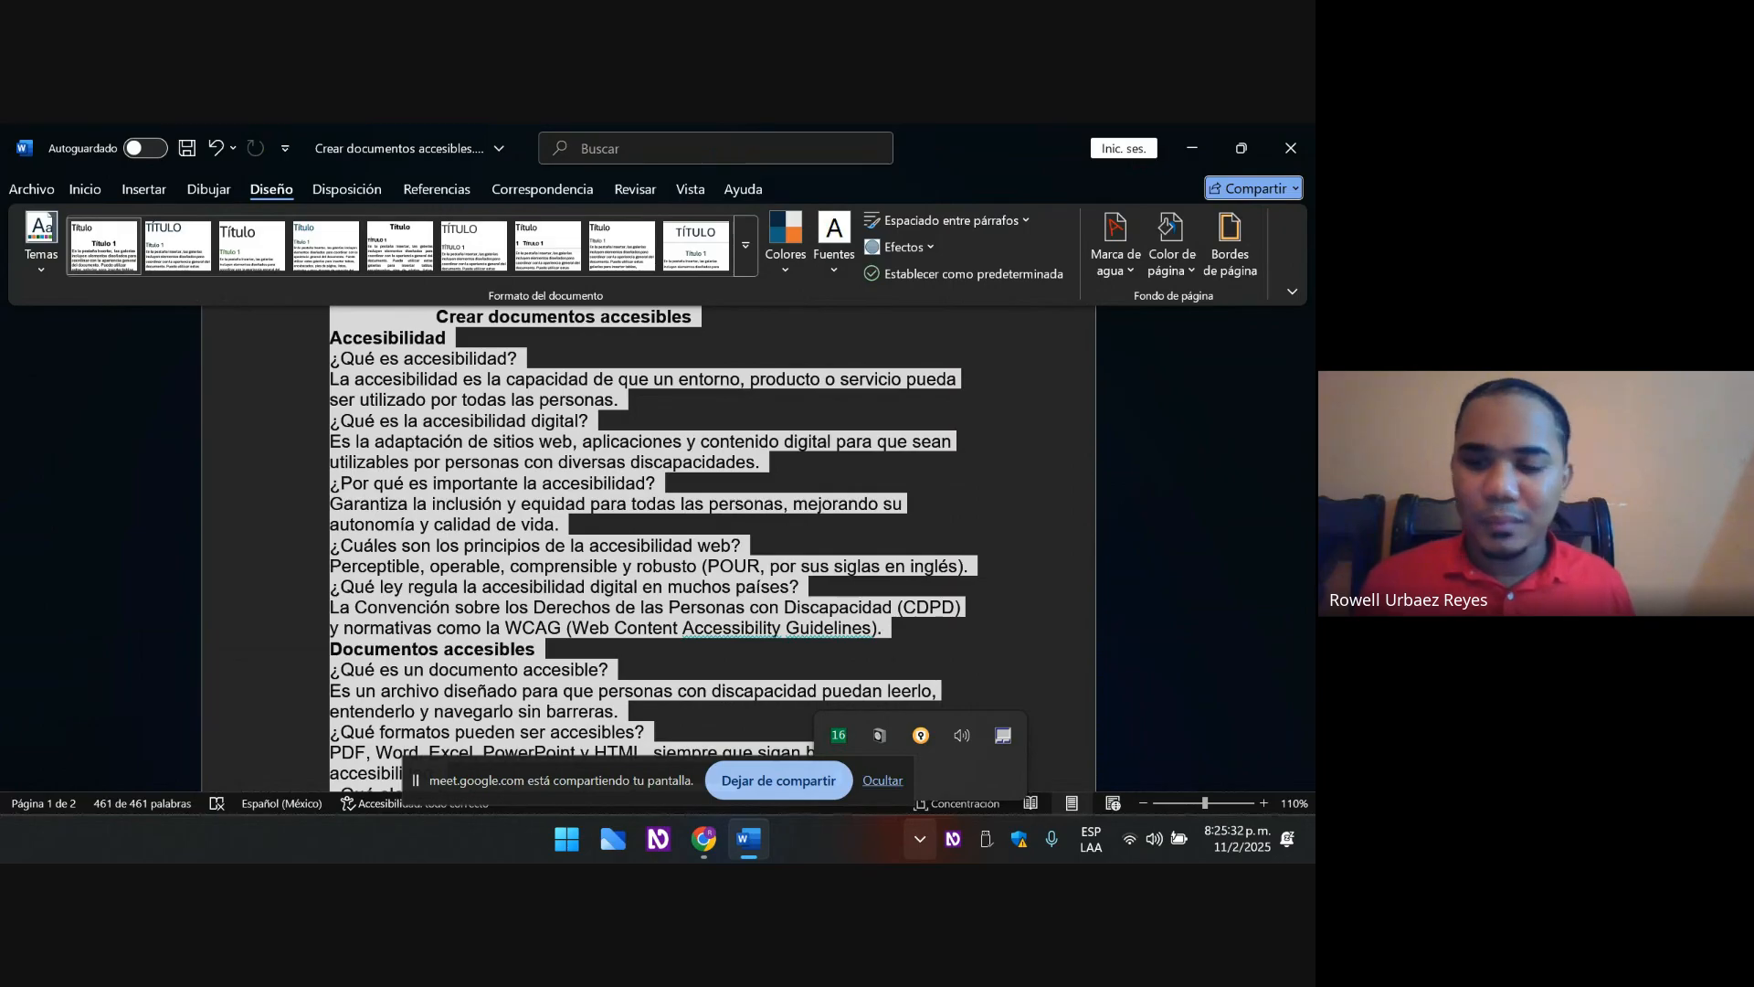
pyautogui.press('Tab')
pyautogui.press('Tab')
pyautogui.press('Tab')
pyautogui.press('Tab')
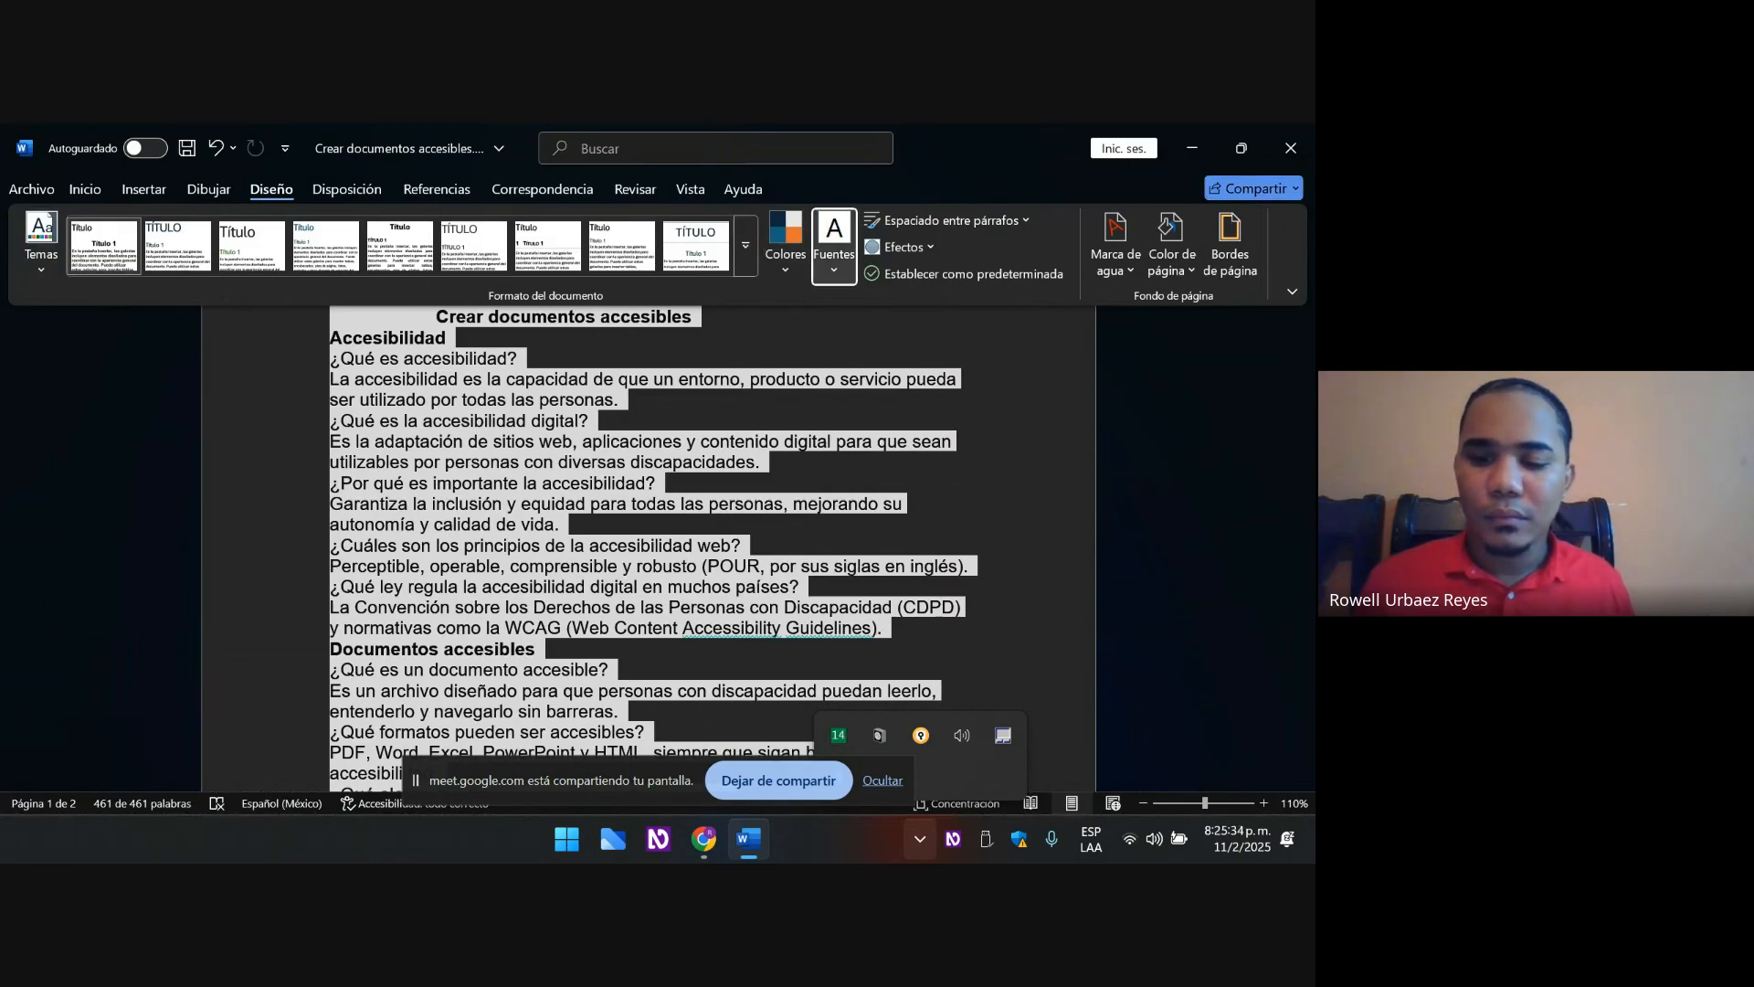
pyautogui.press('Tab')
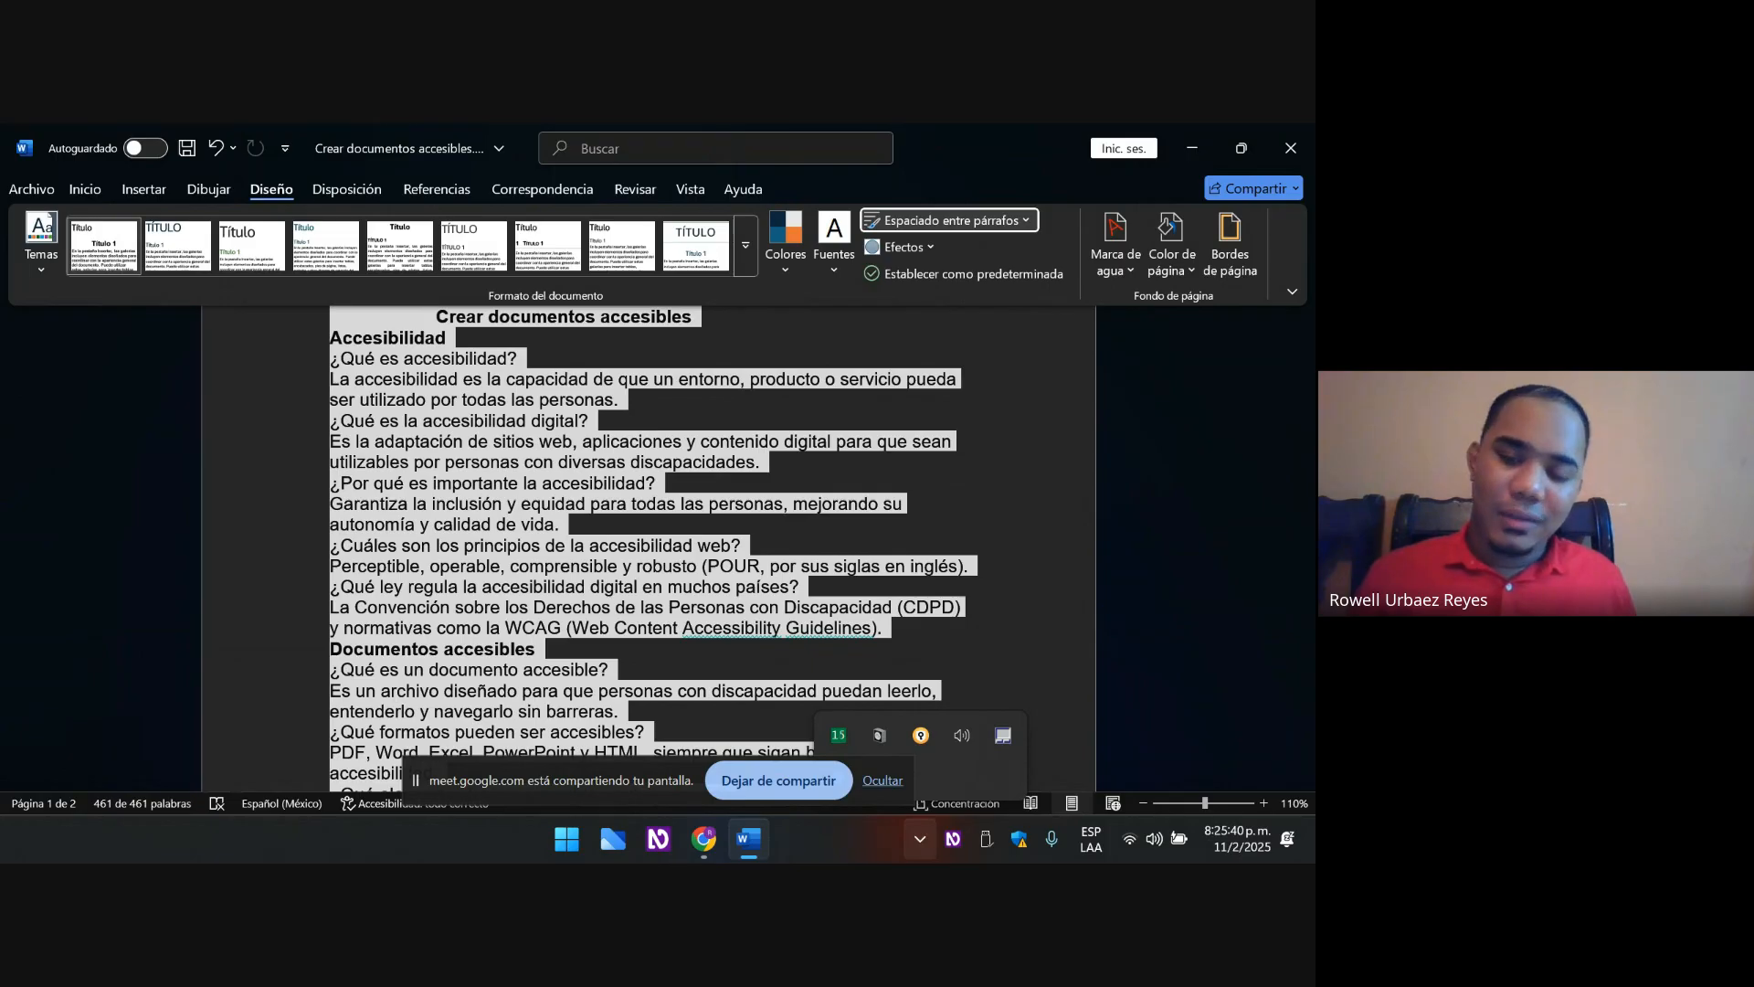
pyautogui.press('Return')
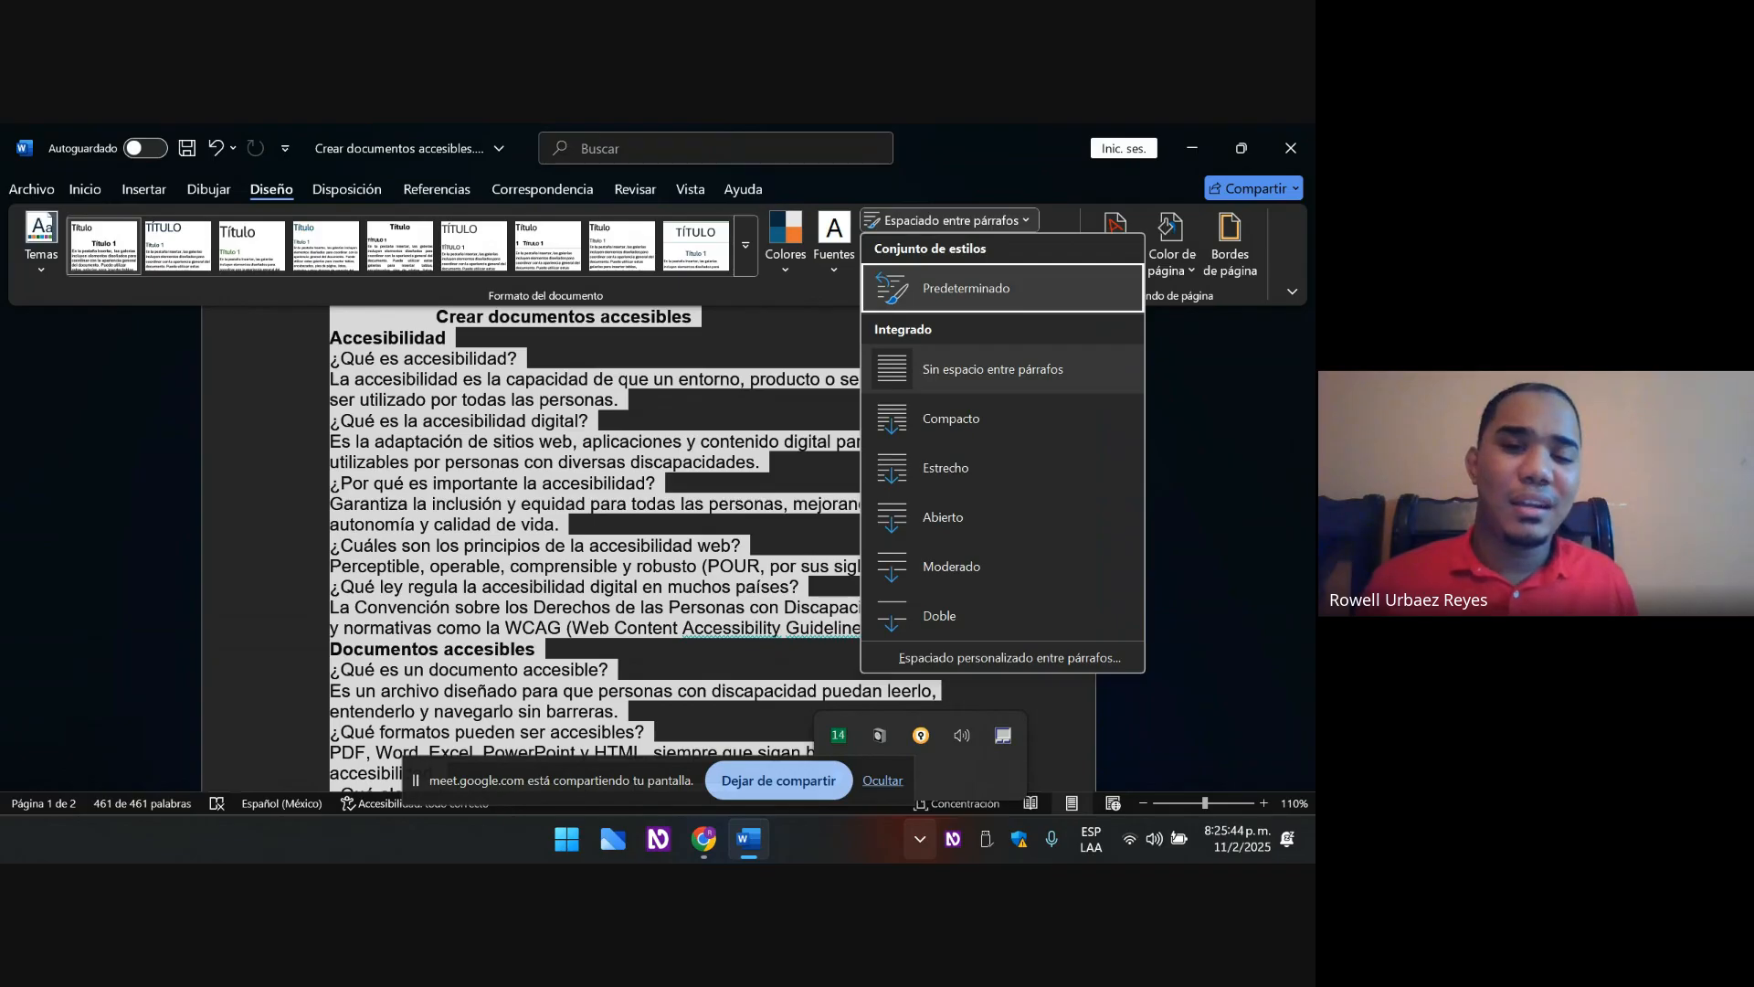
pyautogui.press('Down')
pyautogui.press('Down')
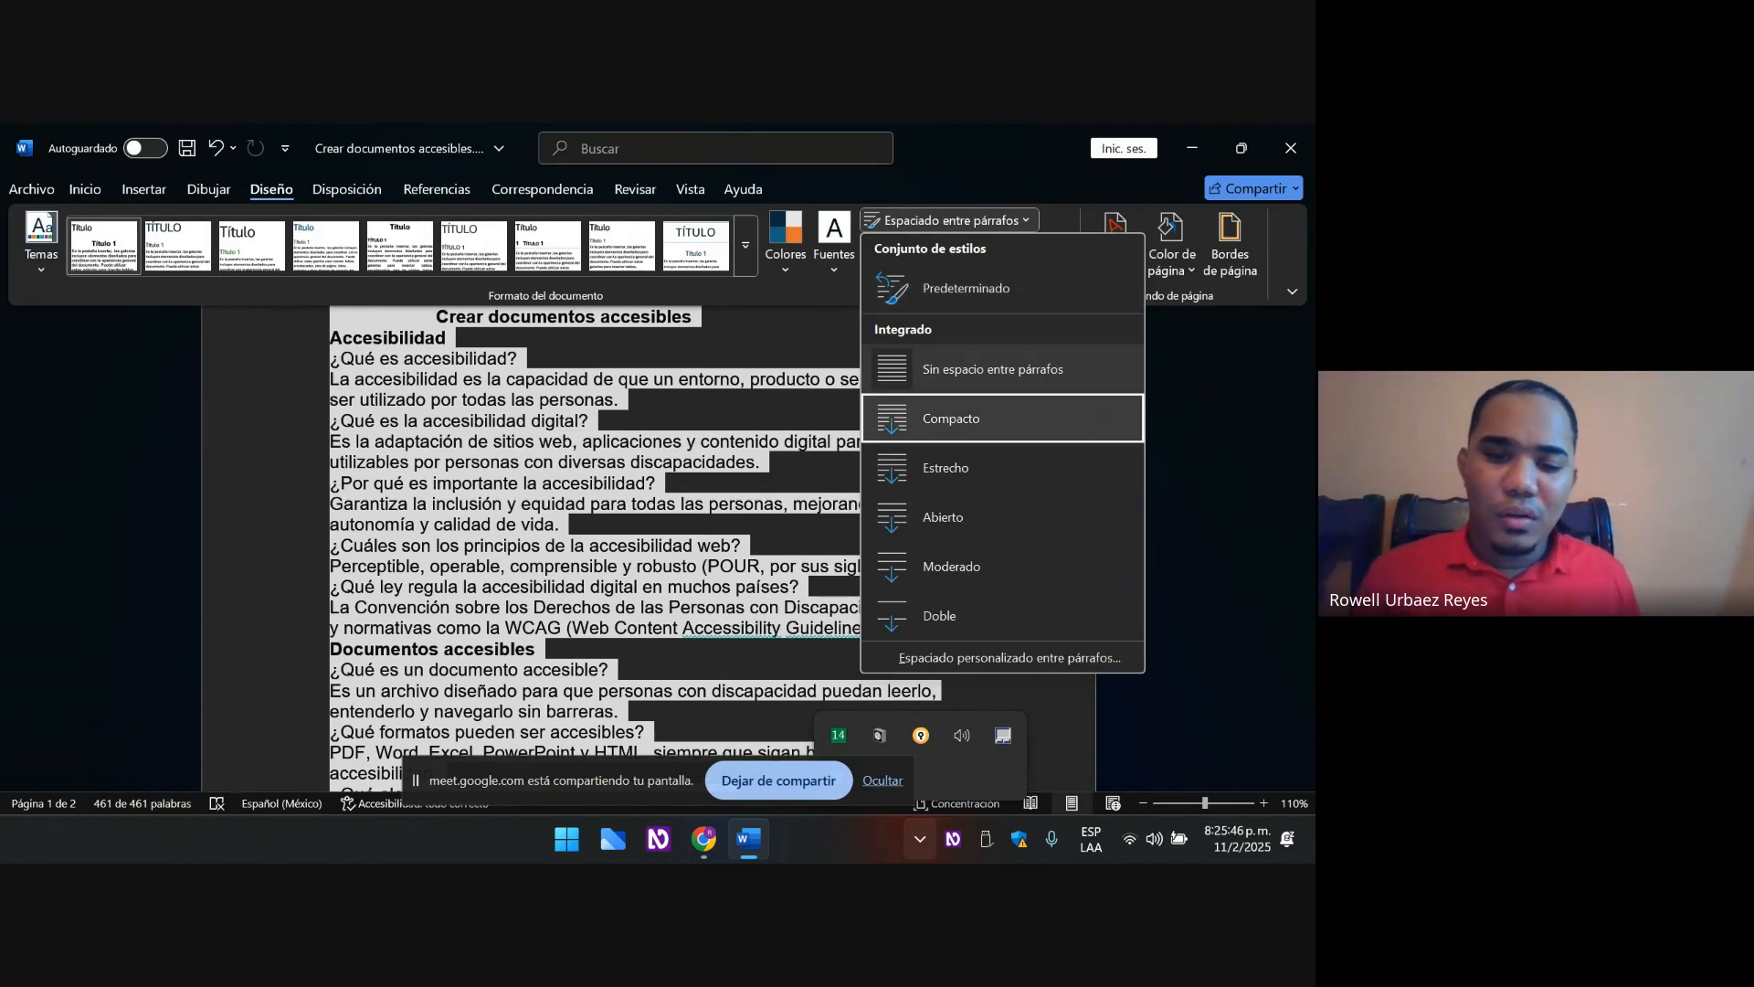
pyautogui.press('Down')
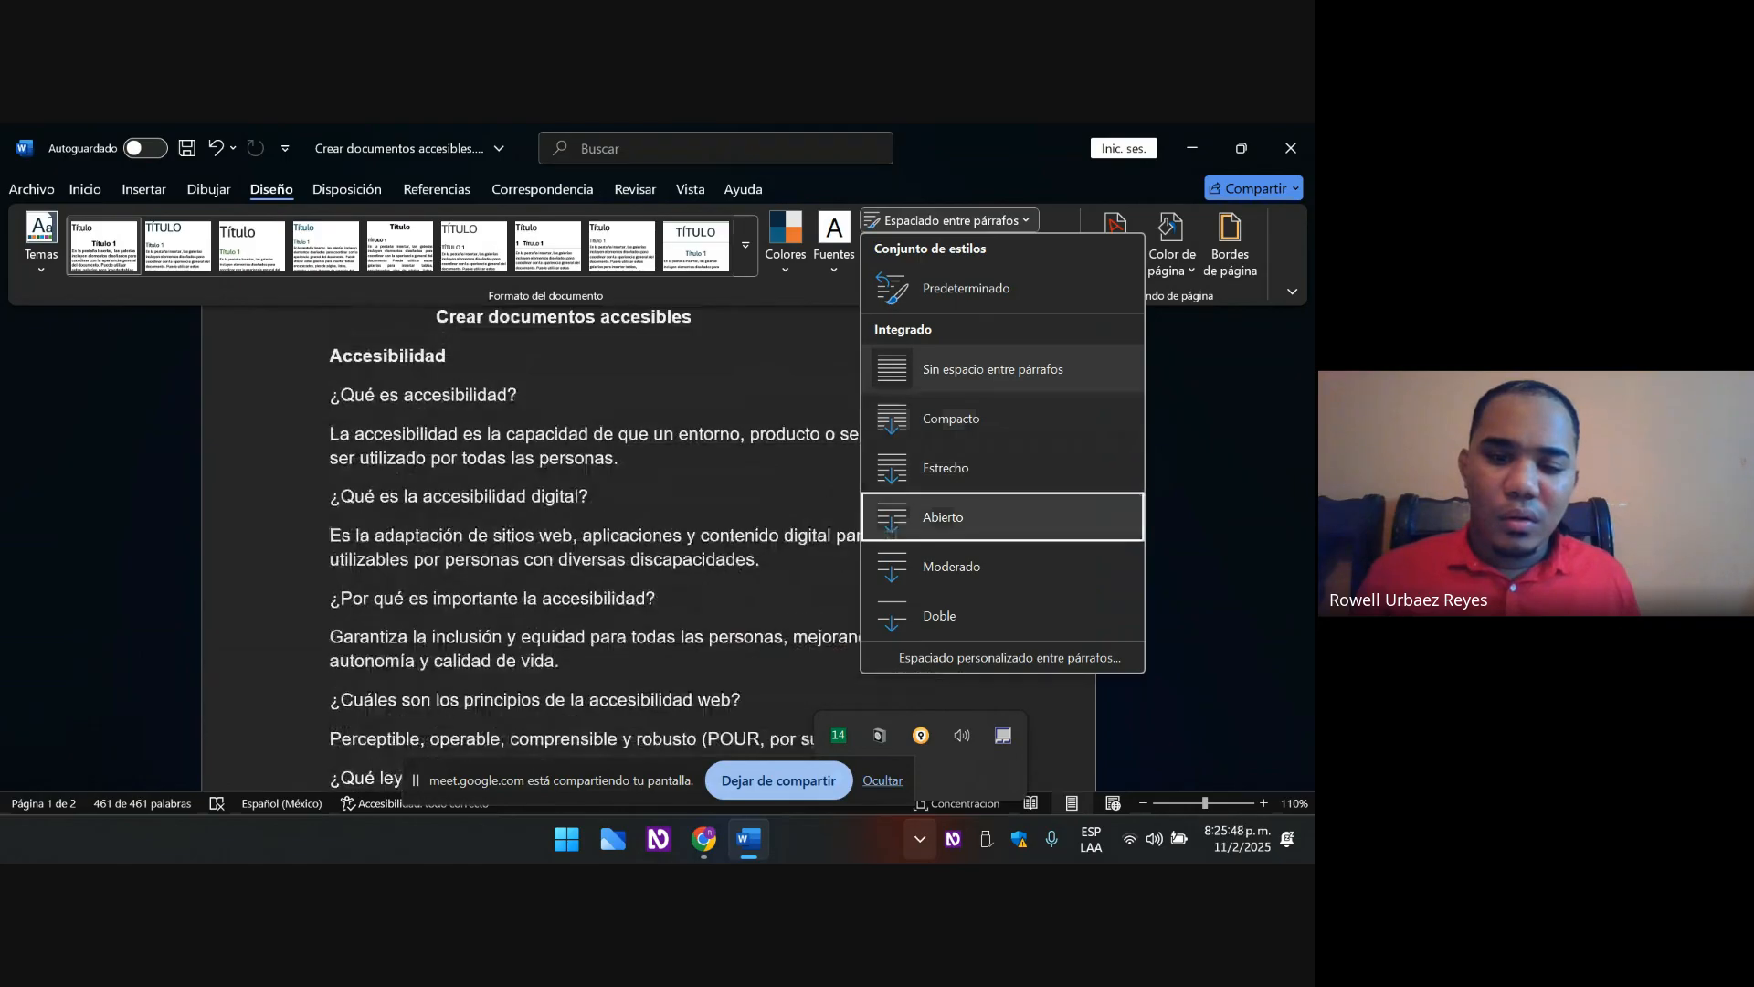
pyautogui.press('Up')
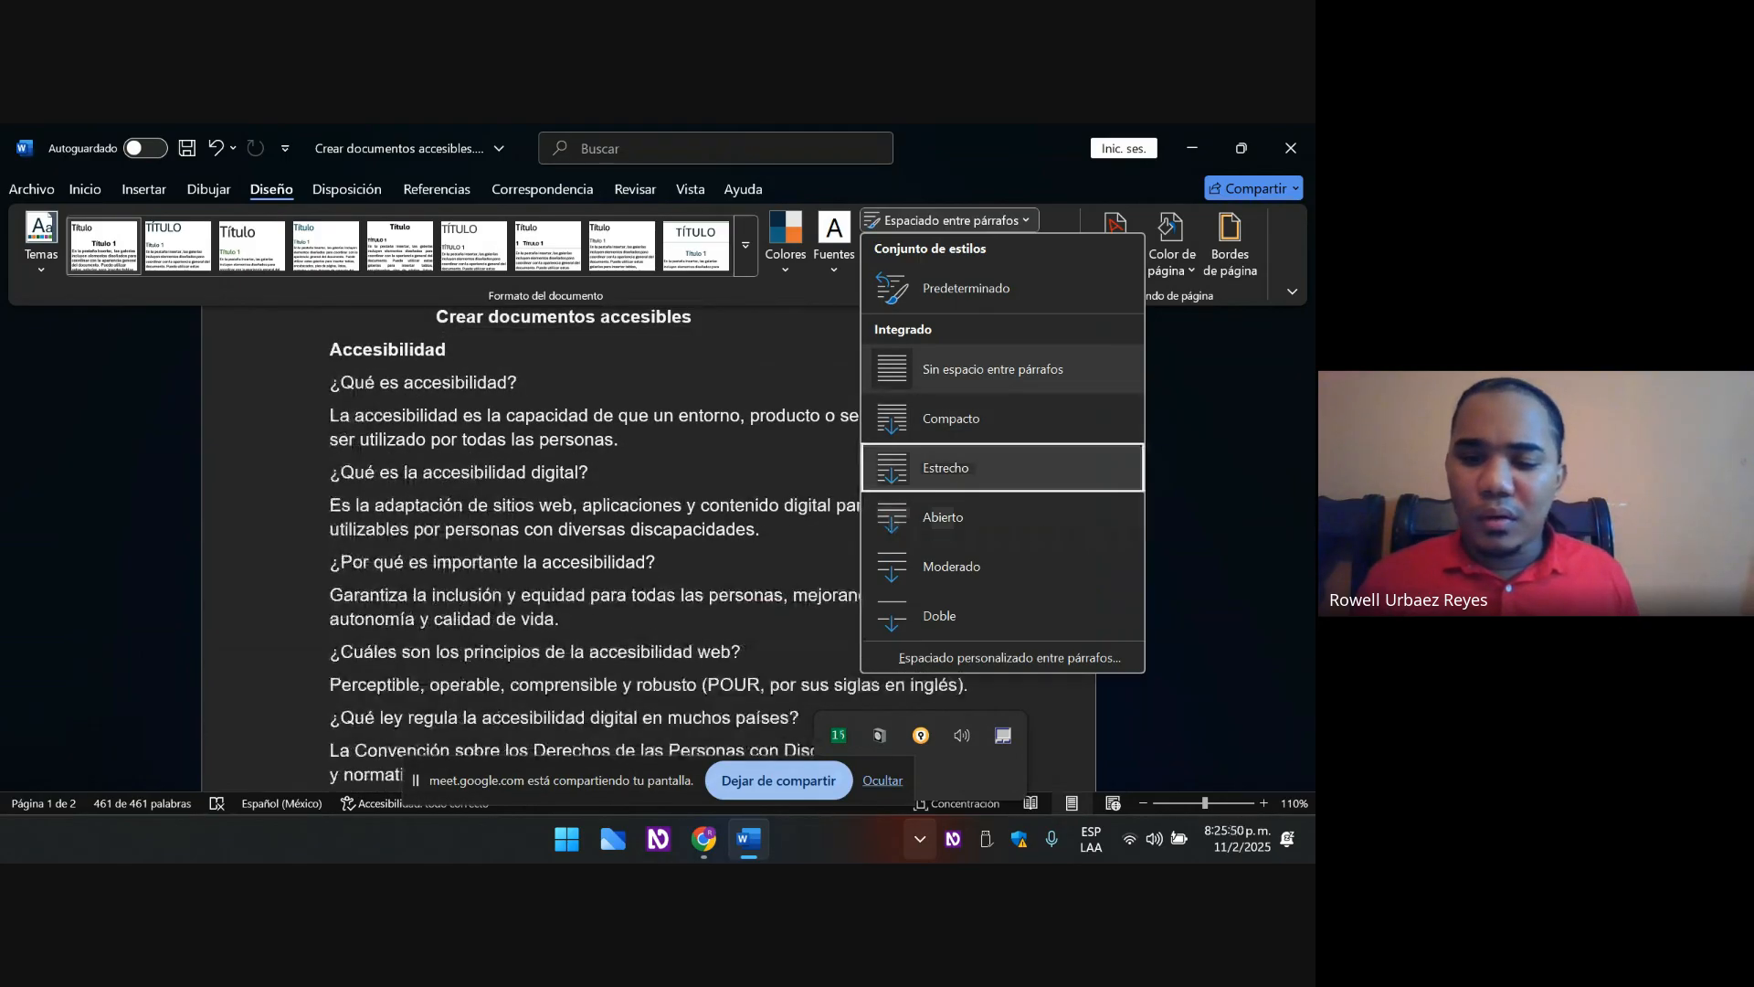
pyautogui.press('Down')
pyautogui.press('Down')
pyautogui.press('Down')
pyautogui.press('Down')
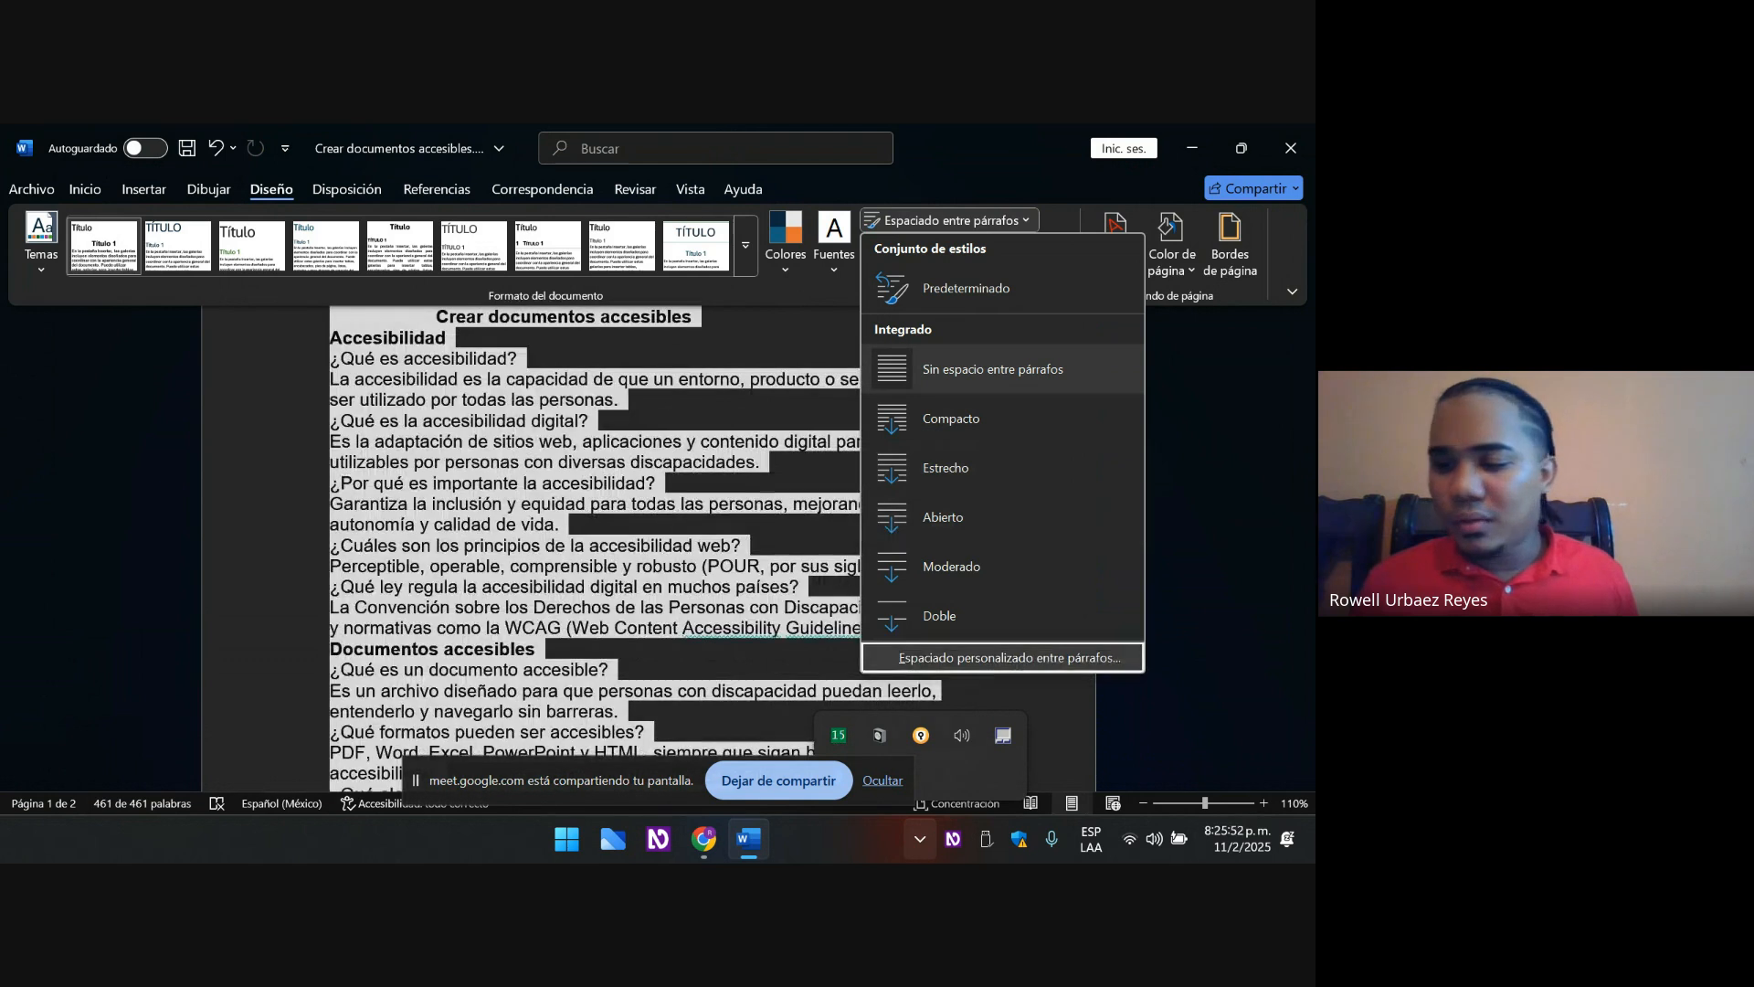
pyautogui.press('Up')
pyautogui.press('Up')
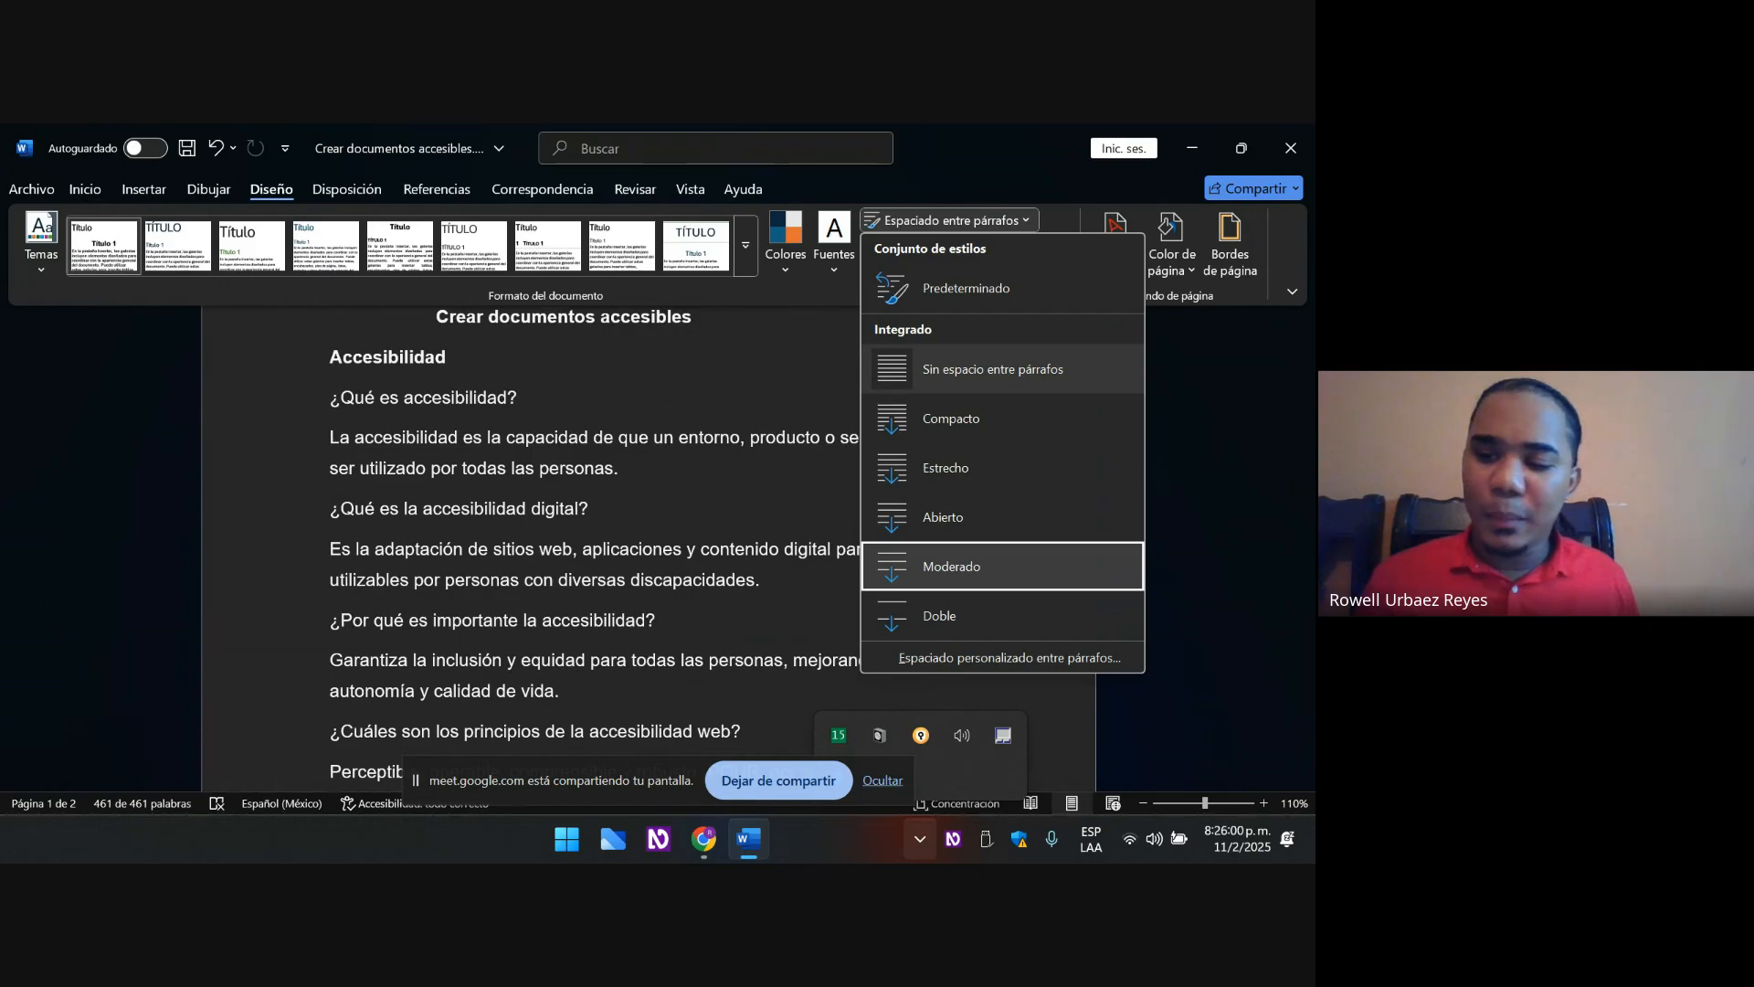
pyautogui.press('Return')
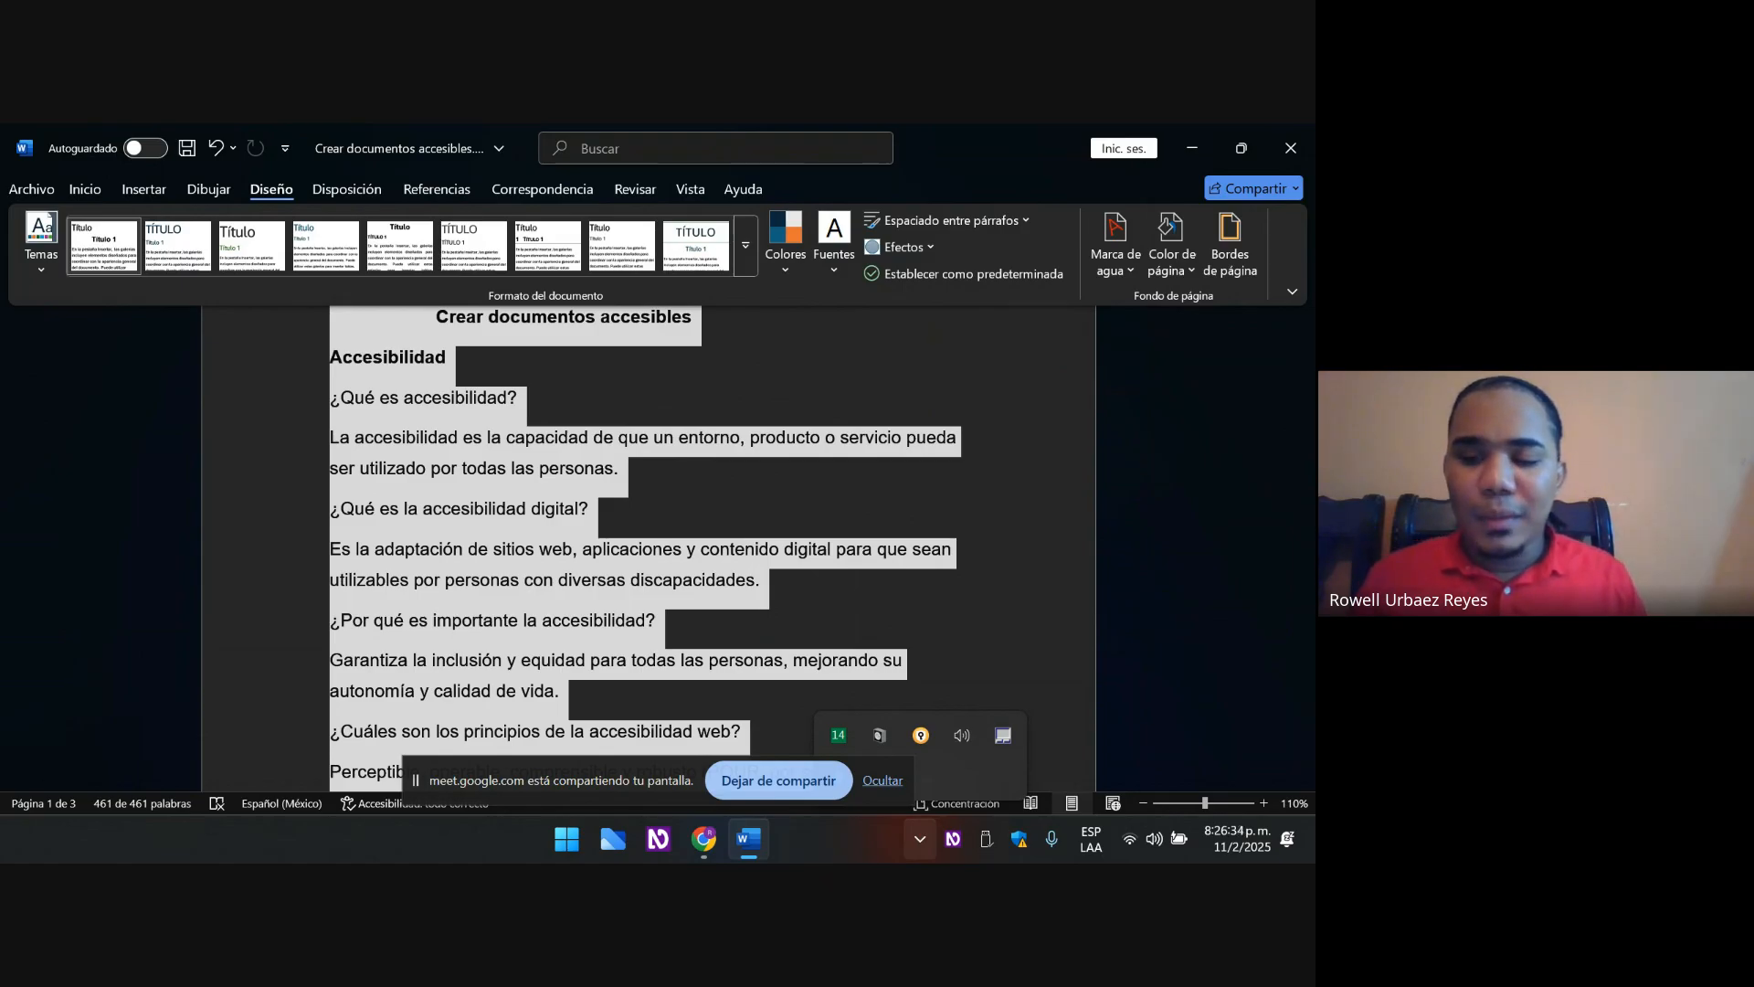
# - Insert three blank lines below the "Accesibilidad" heading and delete two of them
pyautogui.scroll(-15, 645, 548)
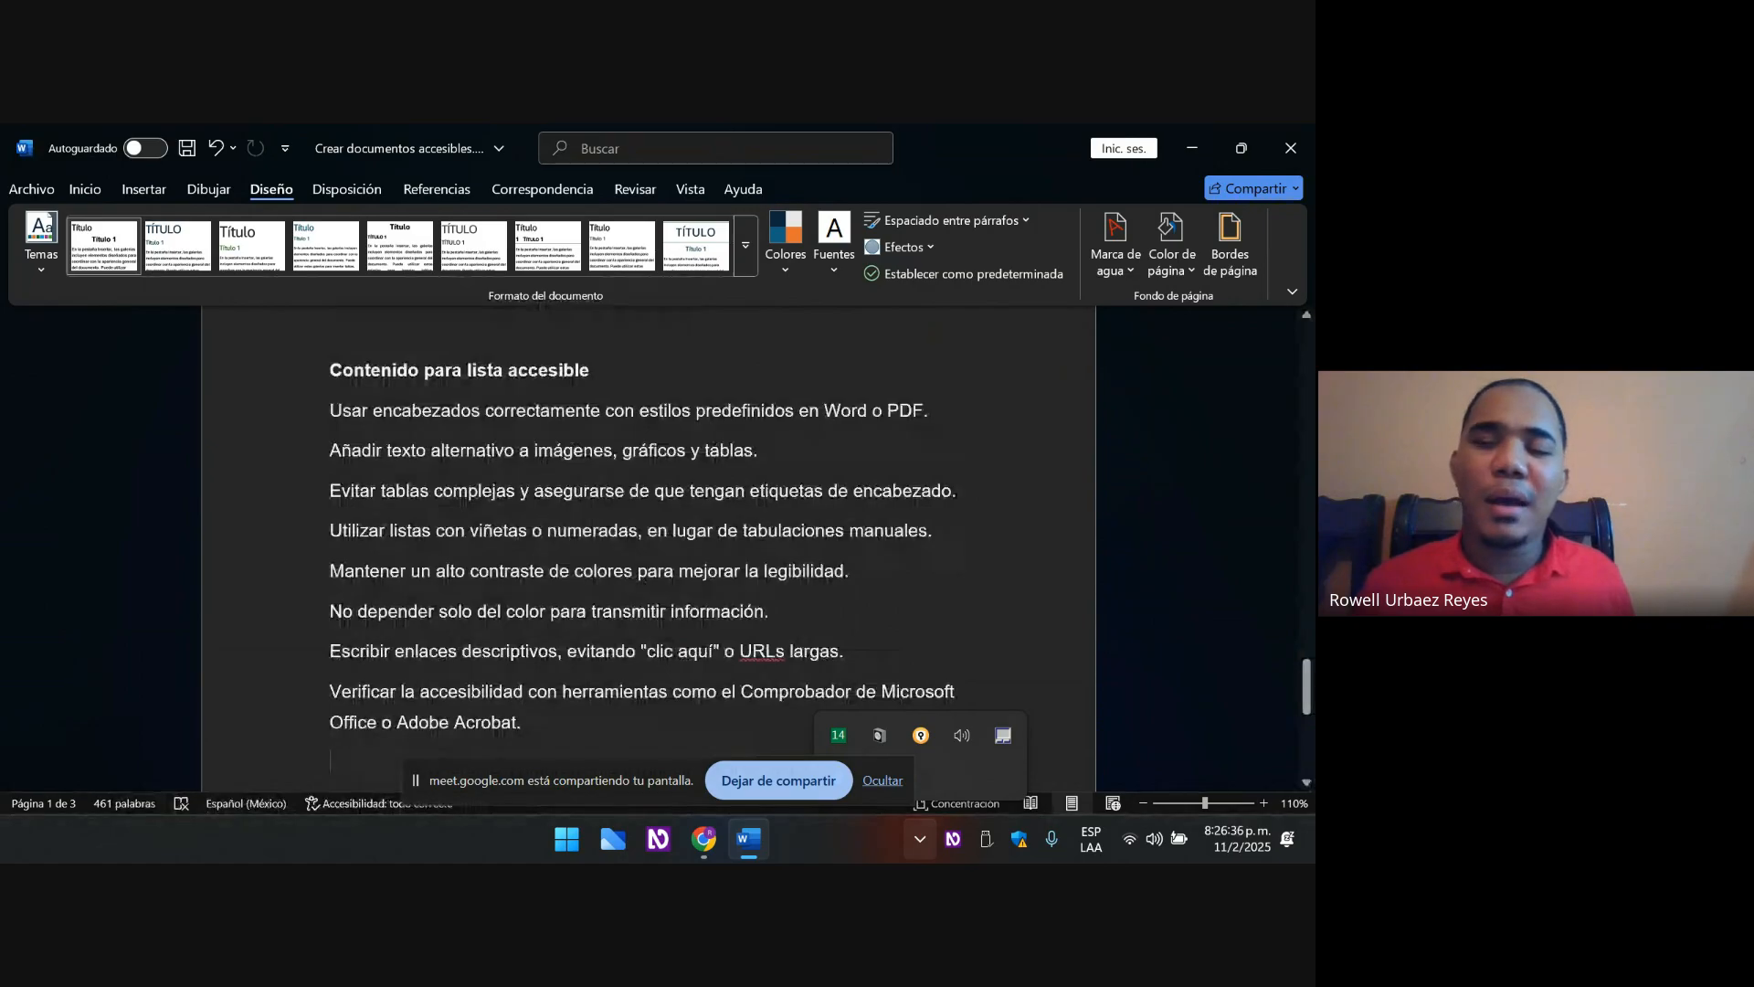
pyautogui.hotkey('ctrl', 'Home')
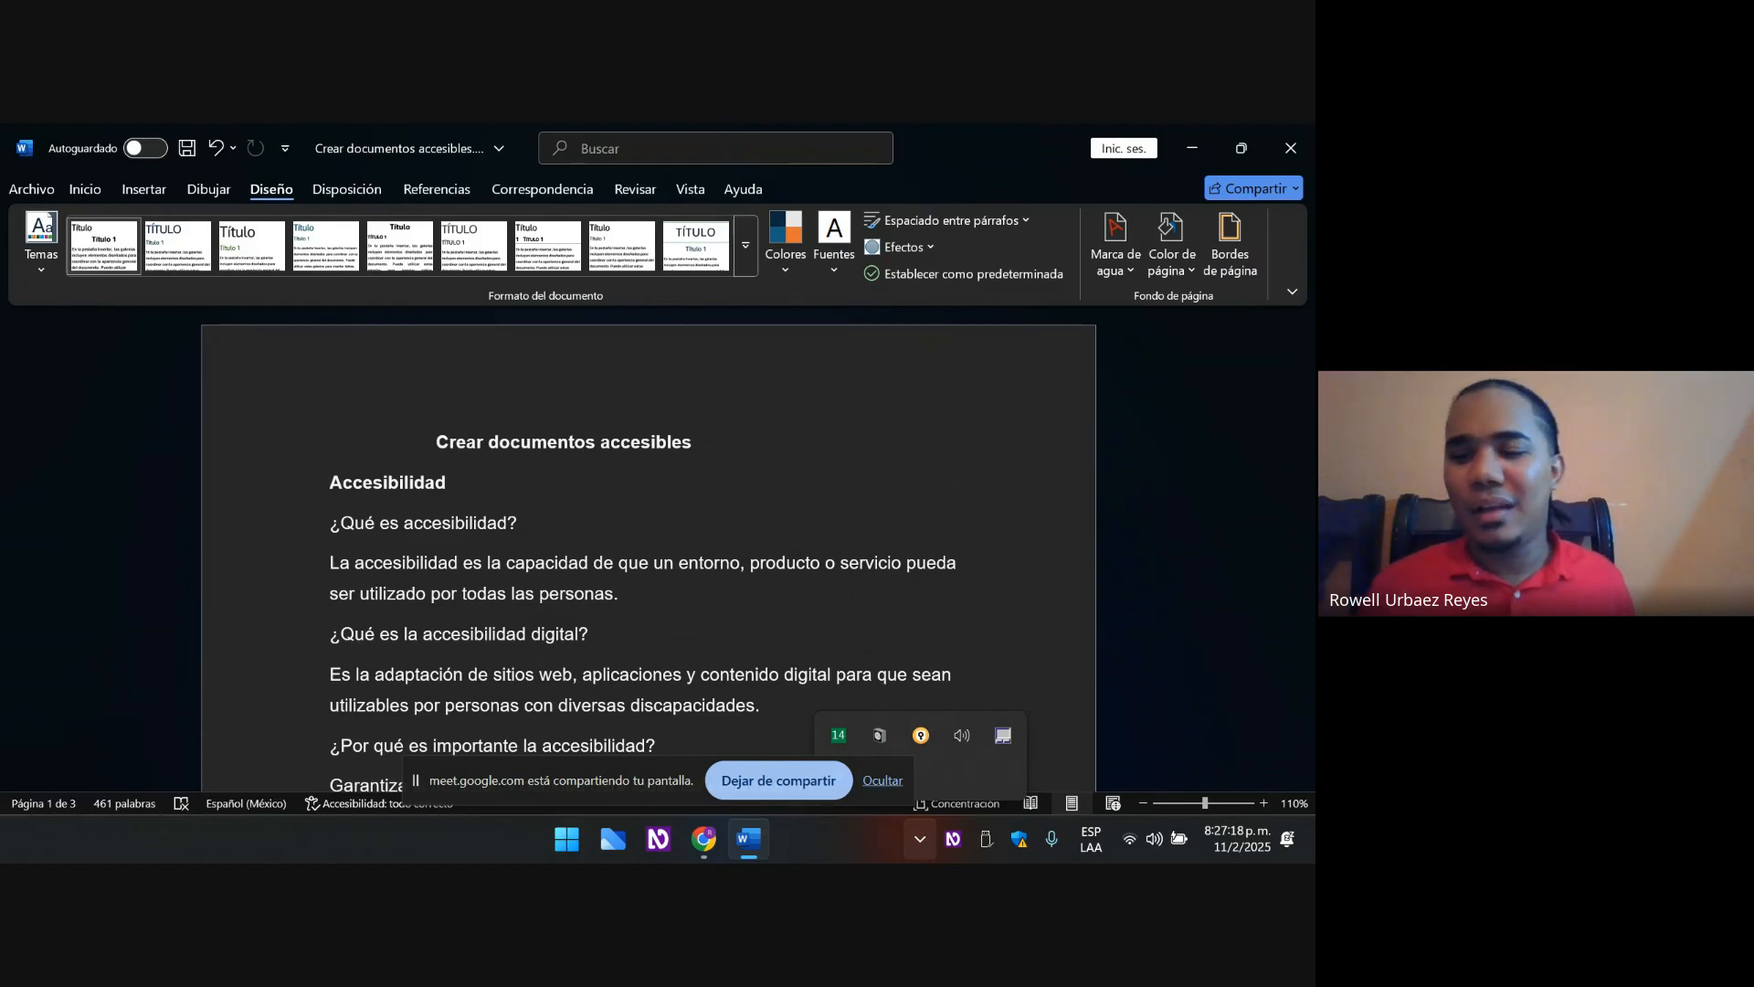
pyautogui.press('Return')
pyautogui.press('Return')
pyautogui.press('Return')
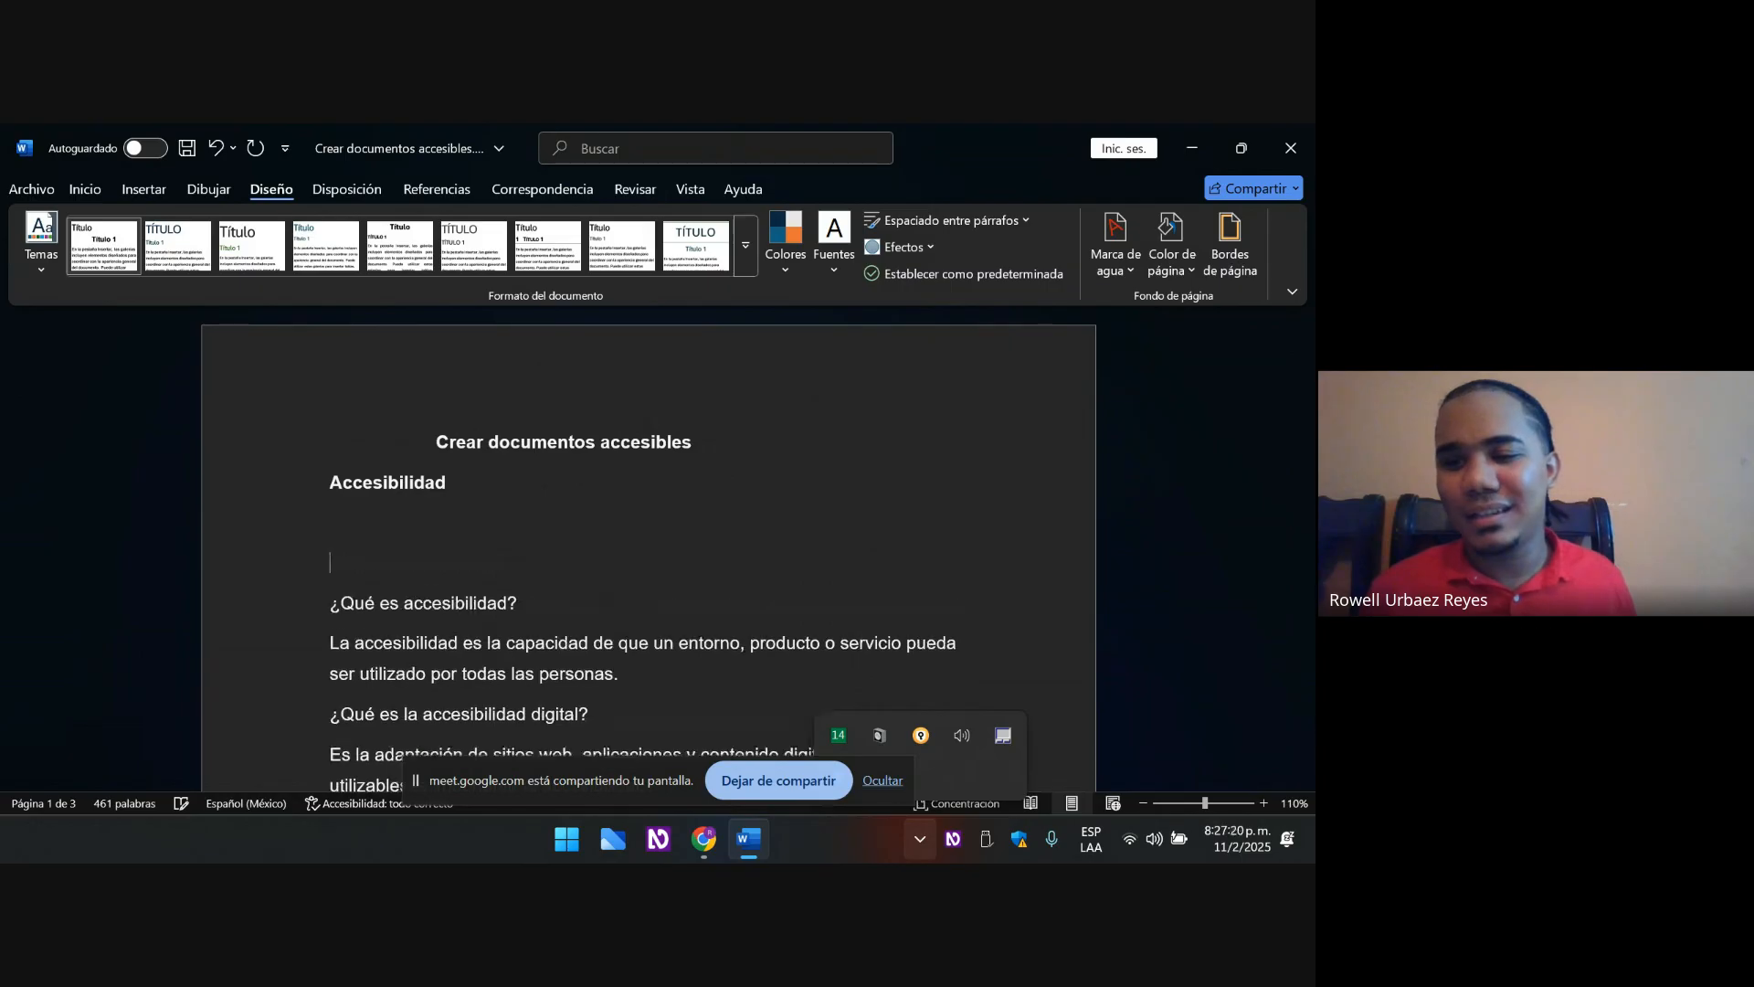
pyautogui.press('Up')
pyautogui.press('Up')
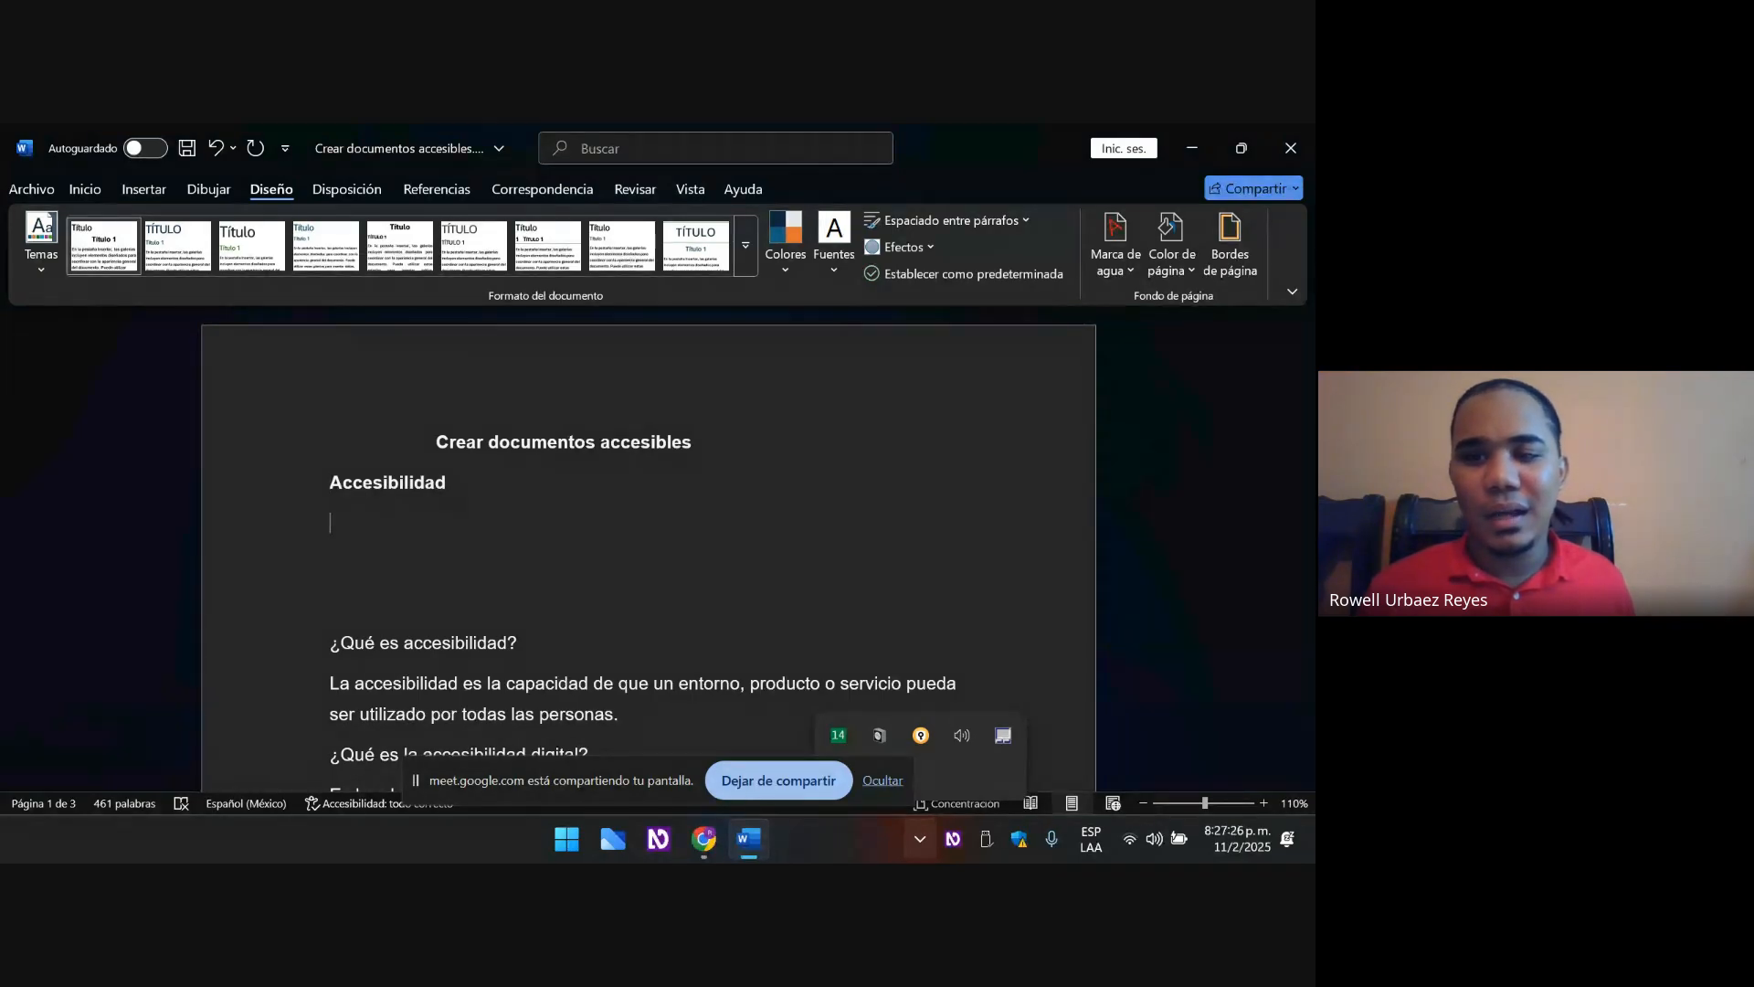
pyautogui.press('Down')
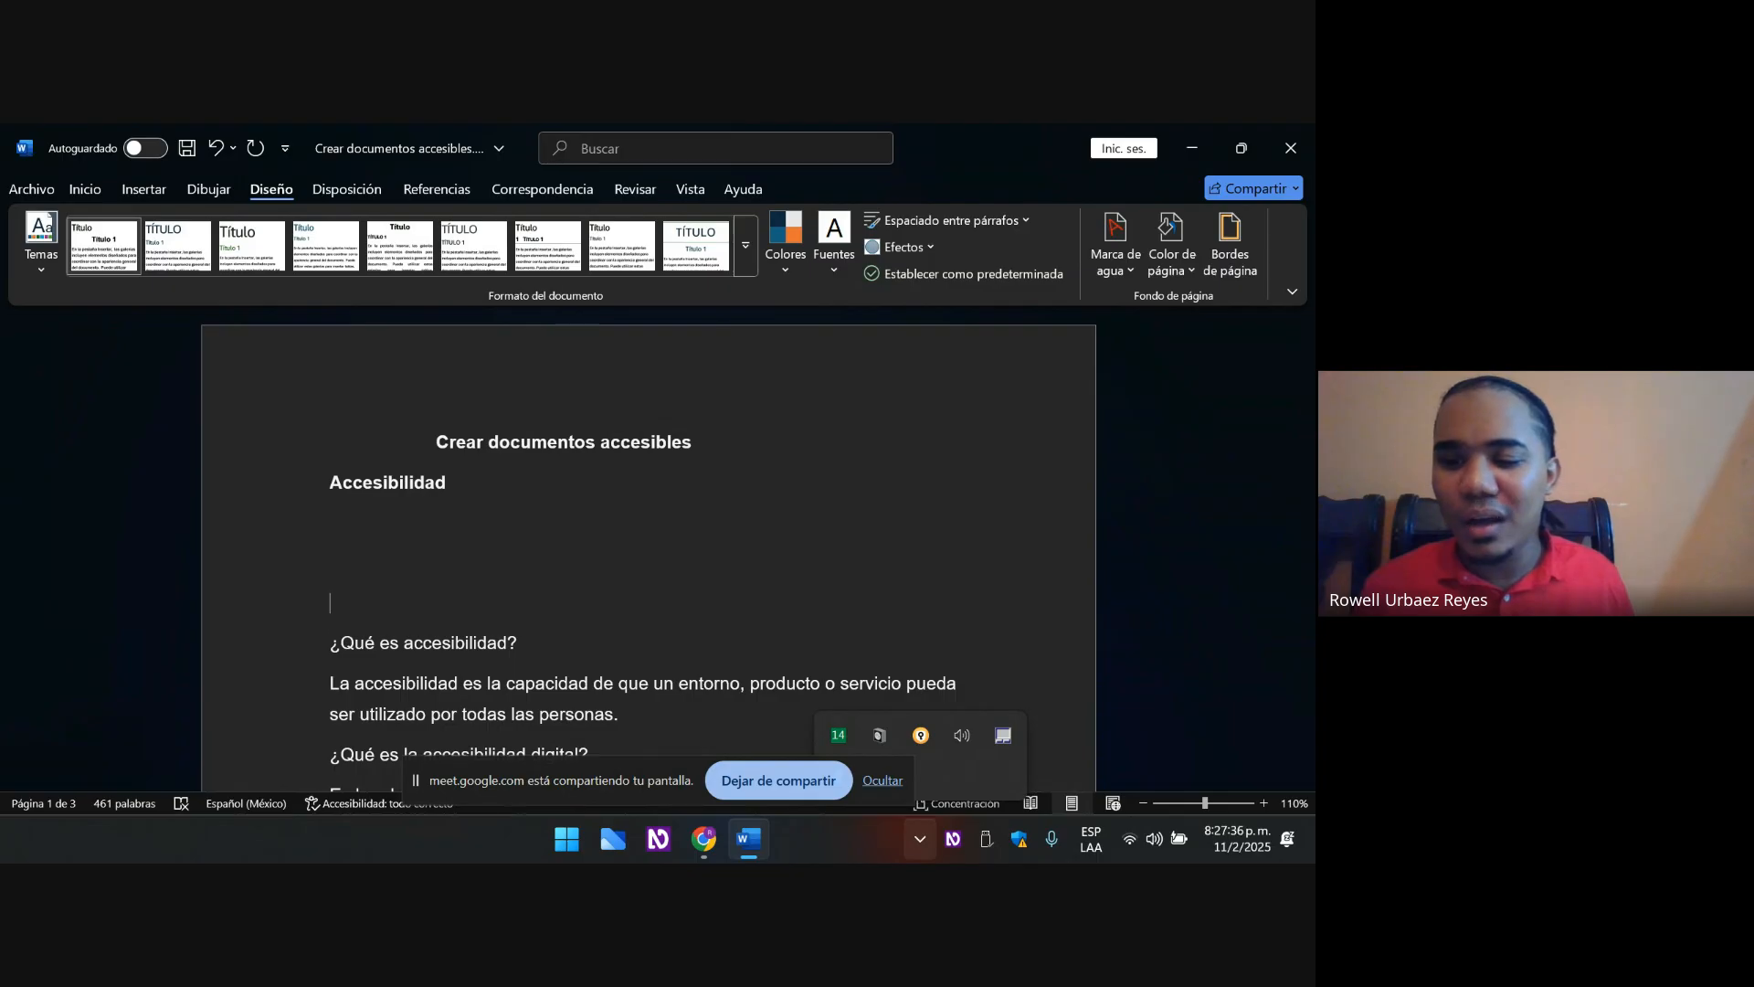
pyautogui.press('Delete')
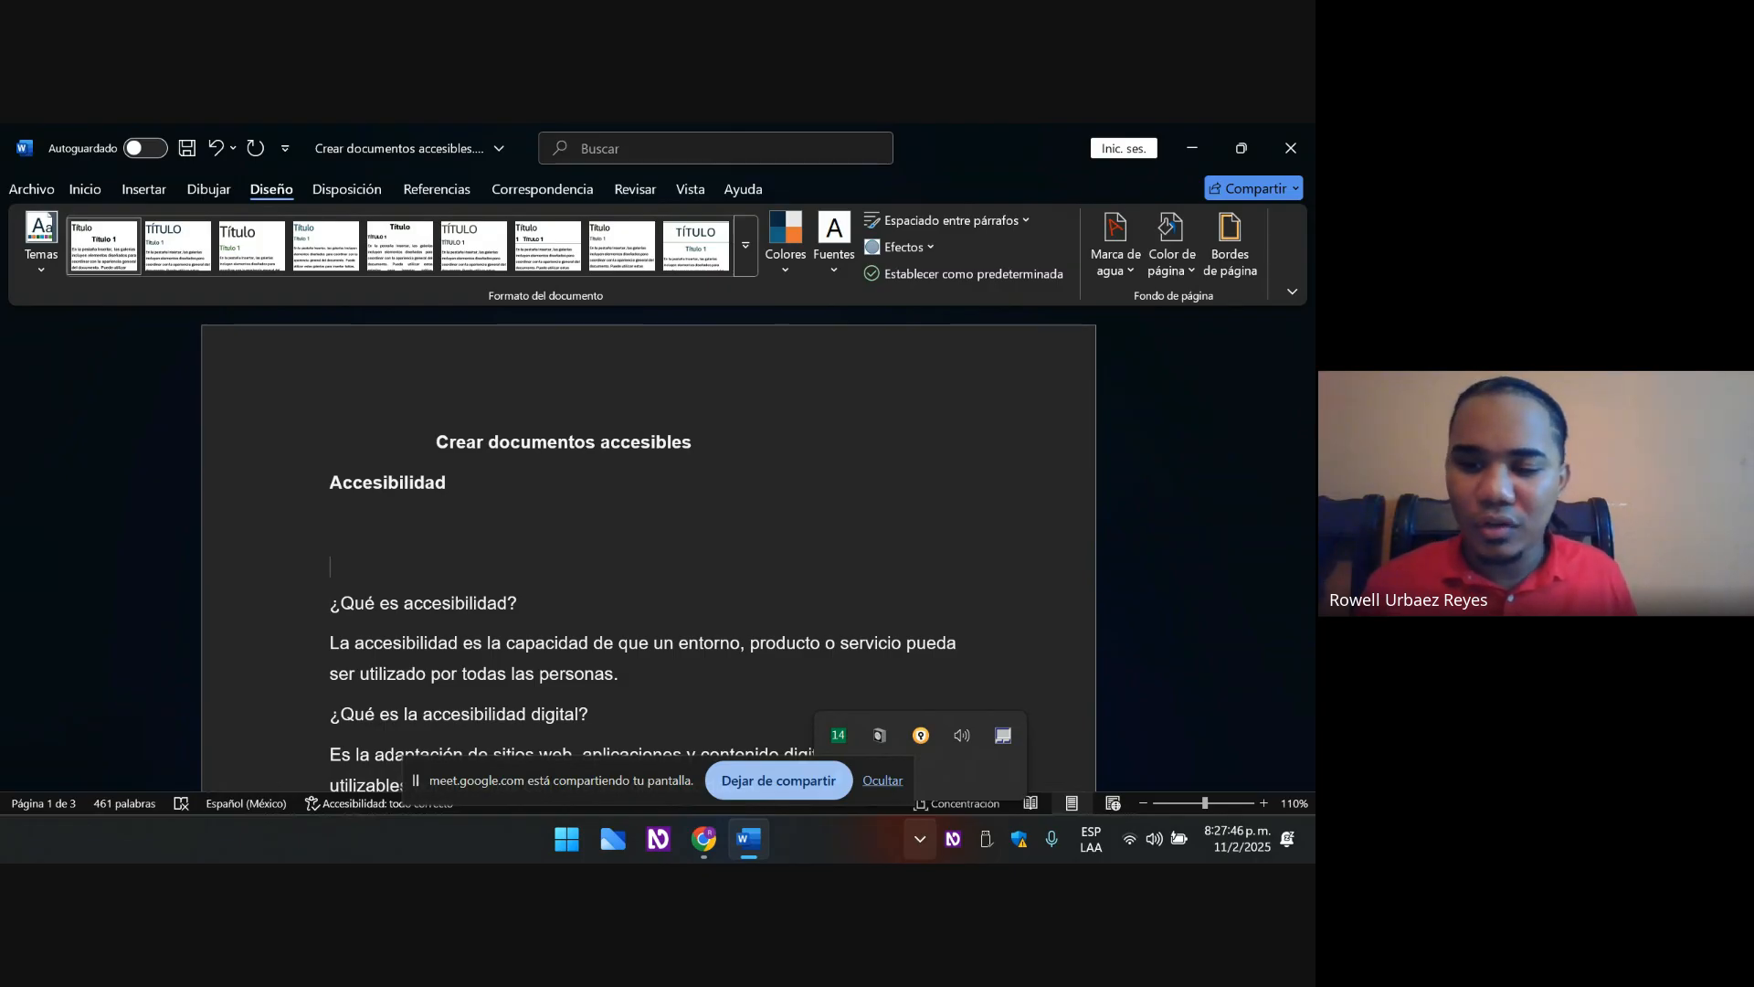
pyautogui.press('BackSpace')
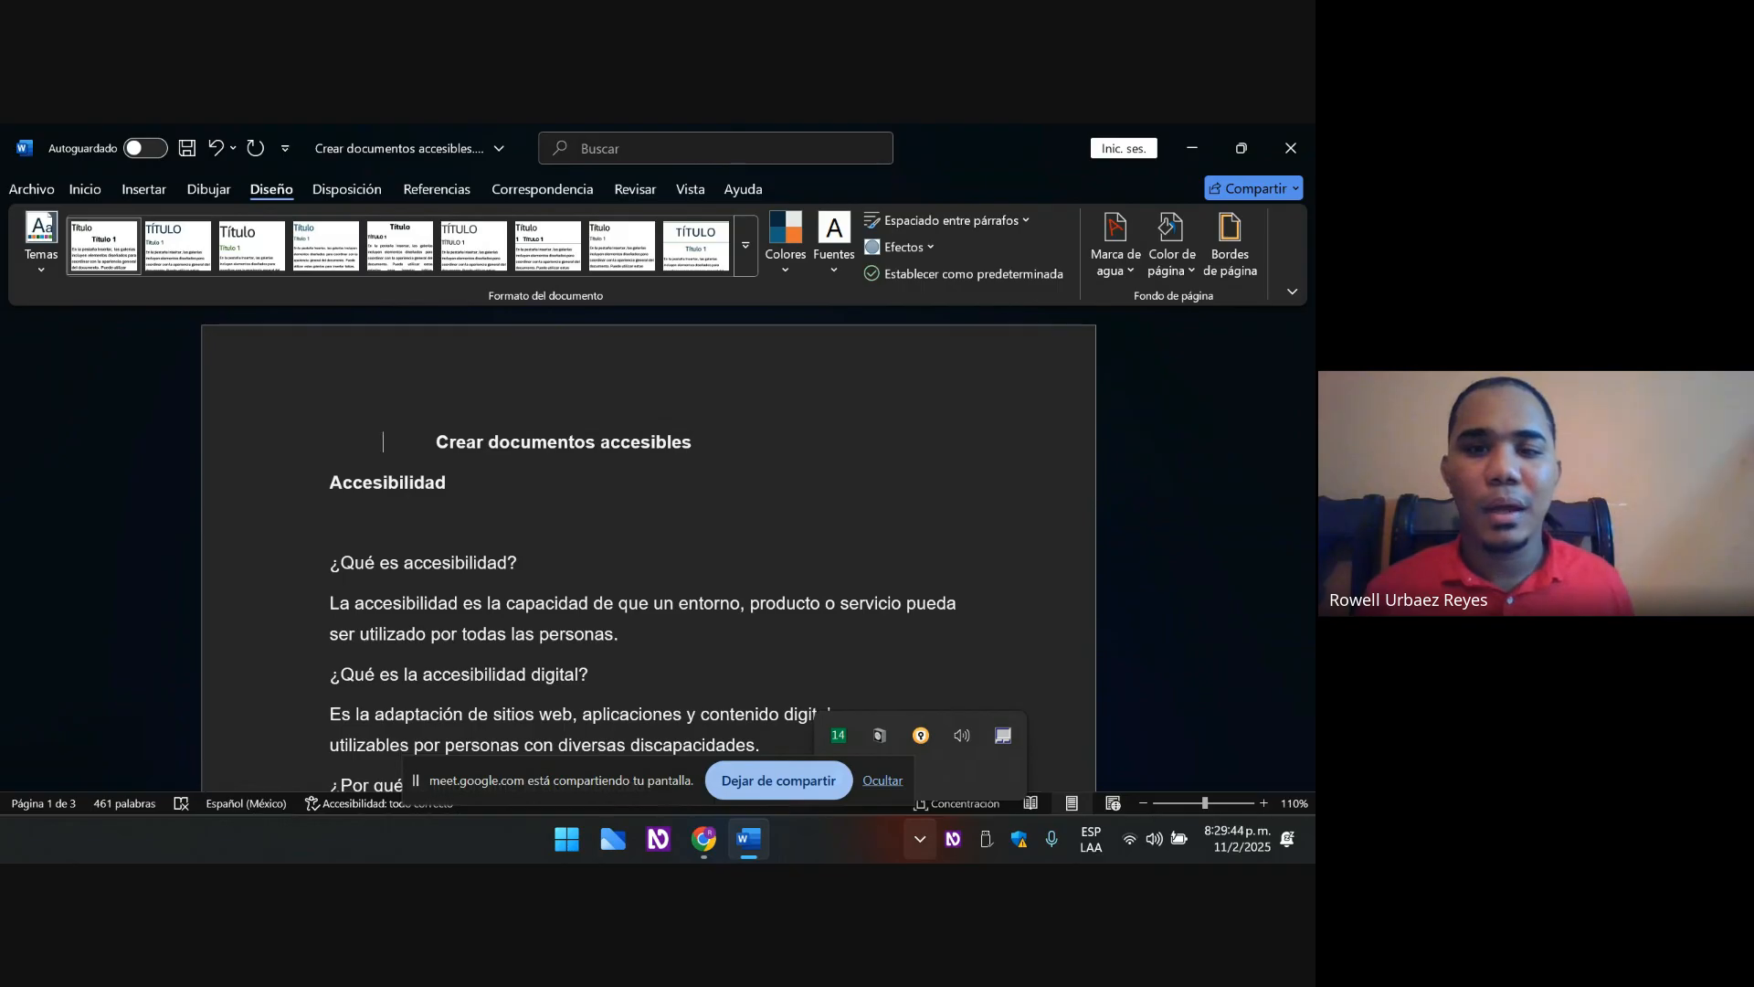
# - Remove the blank indentation in front of the title "Crear documentos accesibles" so it starts at the margin
pyautogui.press('Left')
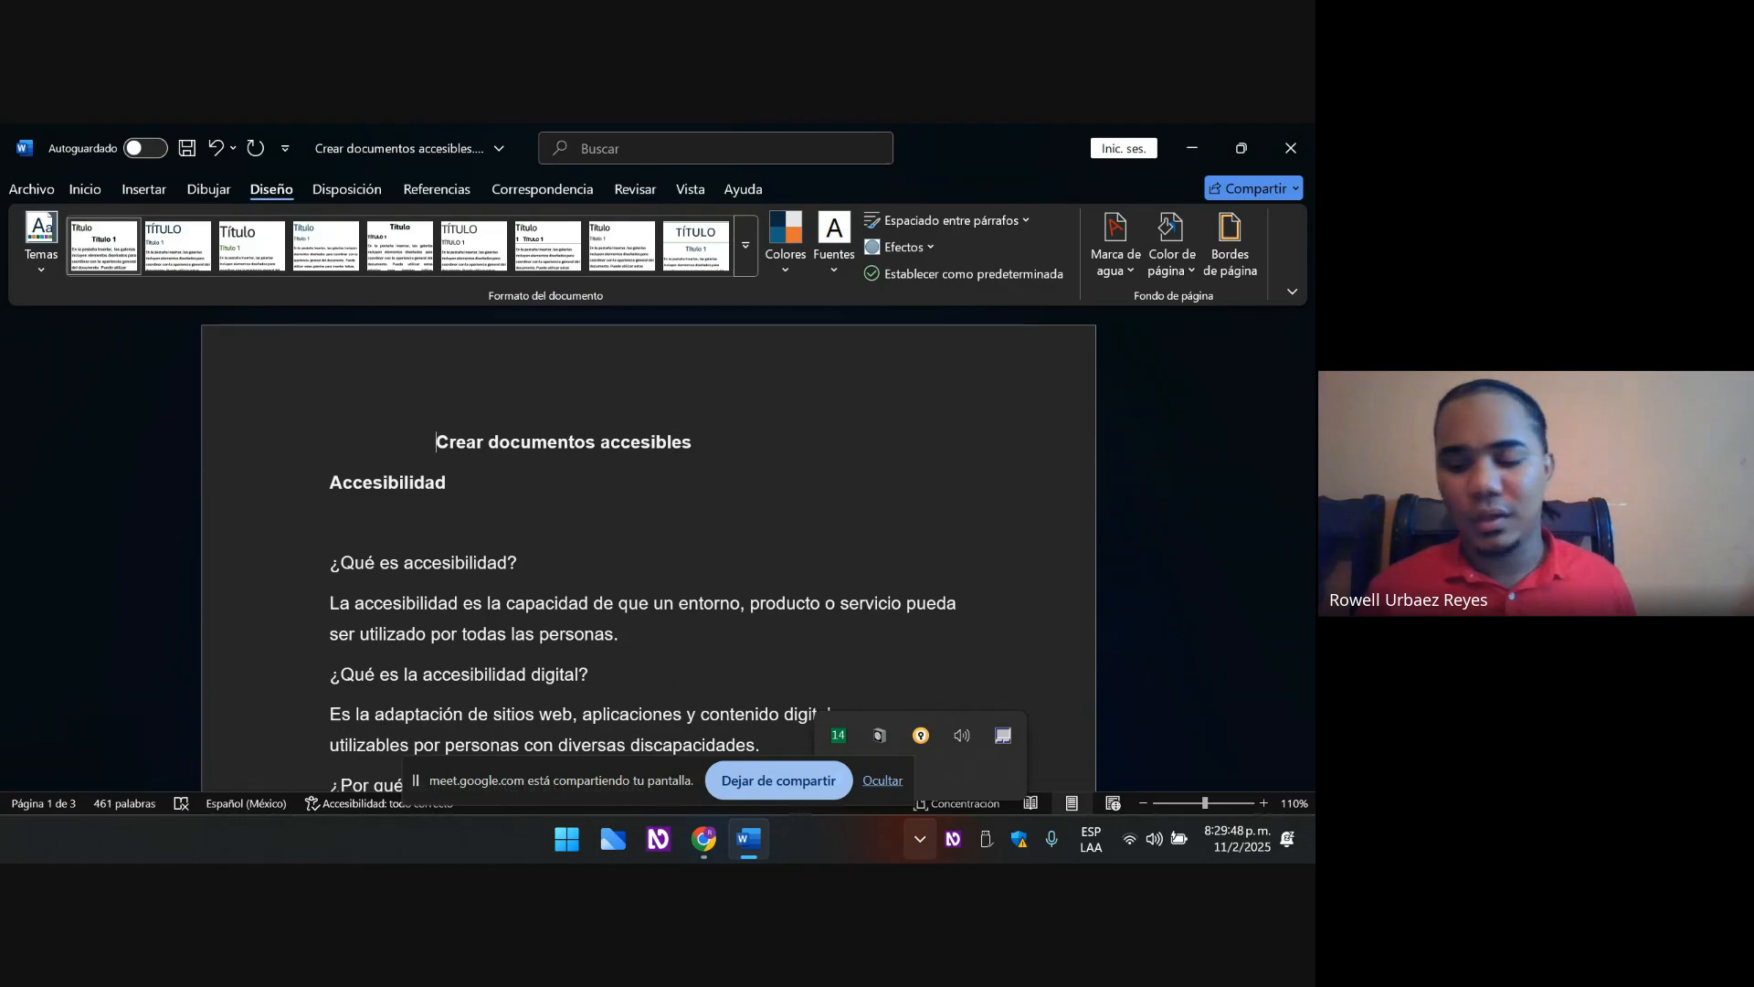
pyautogui.press('BackSpace')
pyautogui.press('BackSpace')
# - Apply the Título 1 style to the title "Crear documentos accesibles" using the Estilos pane
pyautogui.hotkey('shift', 'Down')
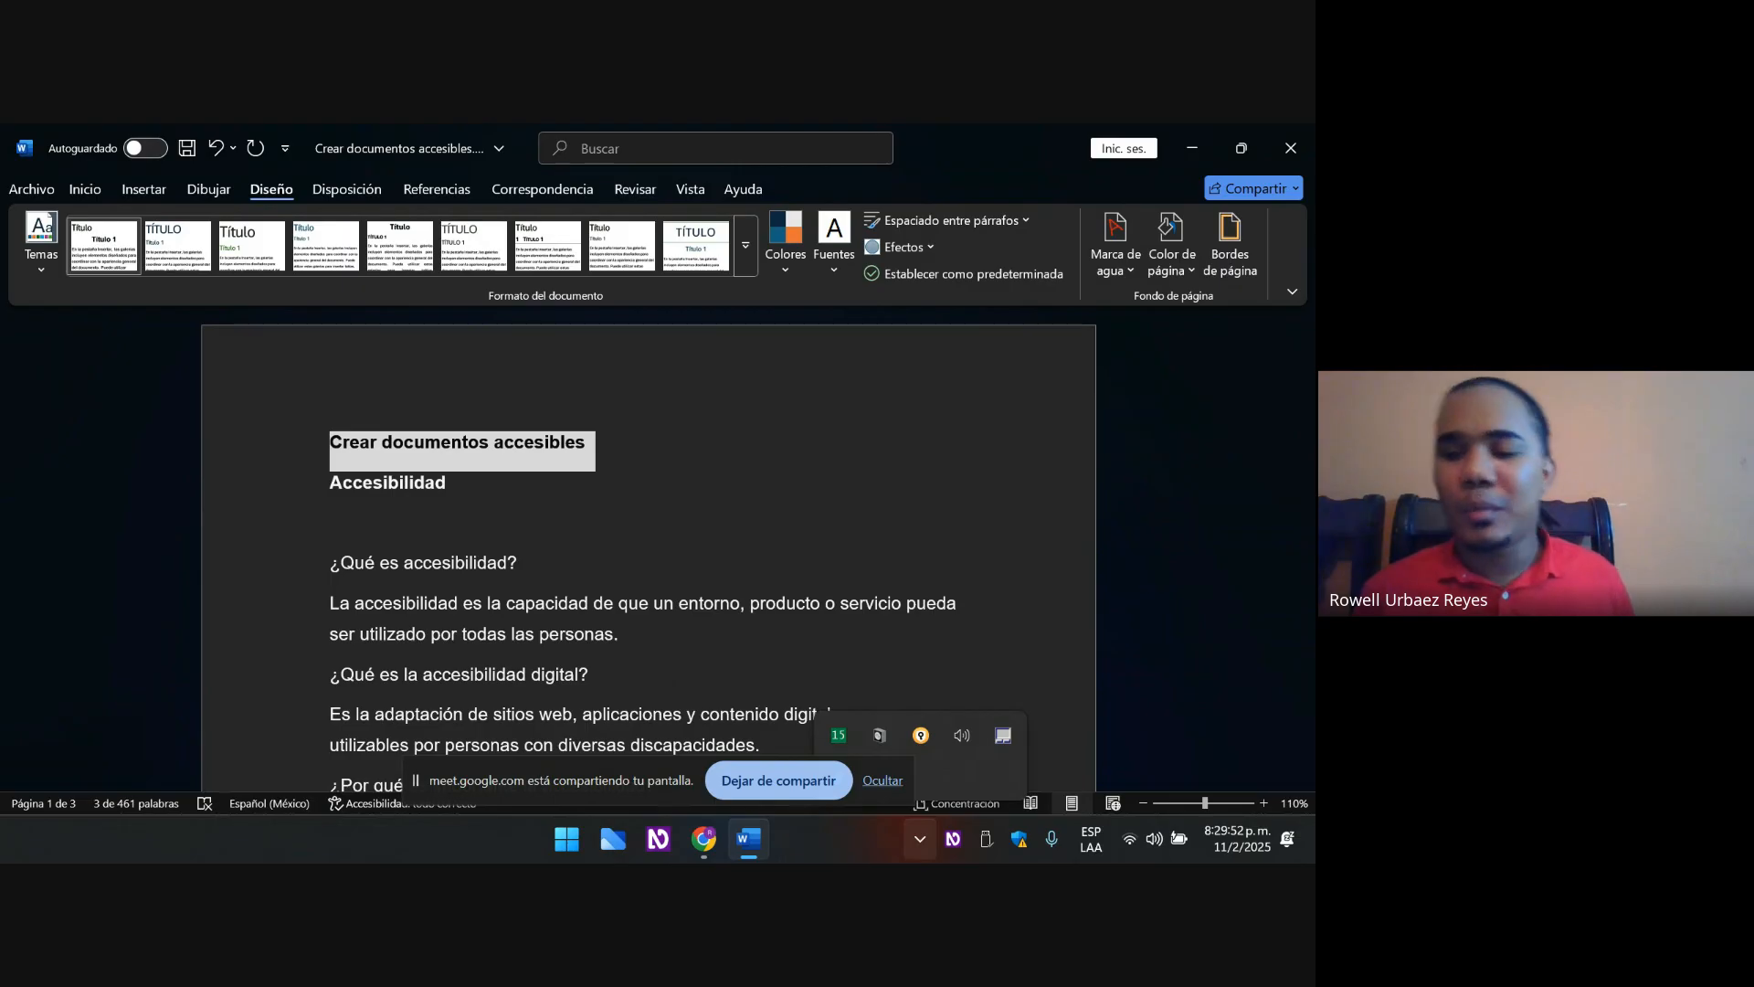
pyautogui.press('alt')
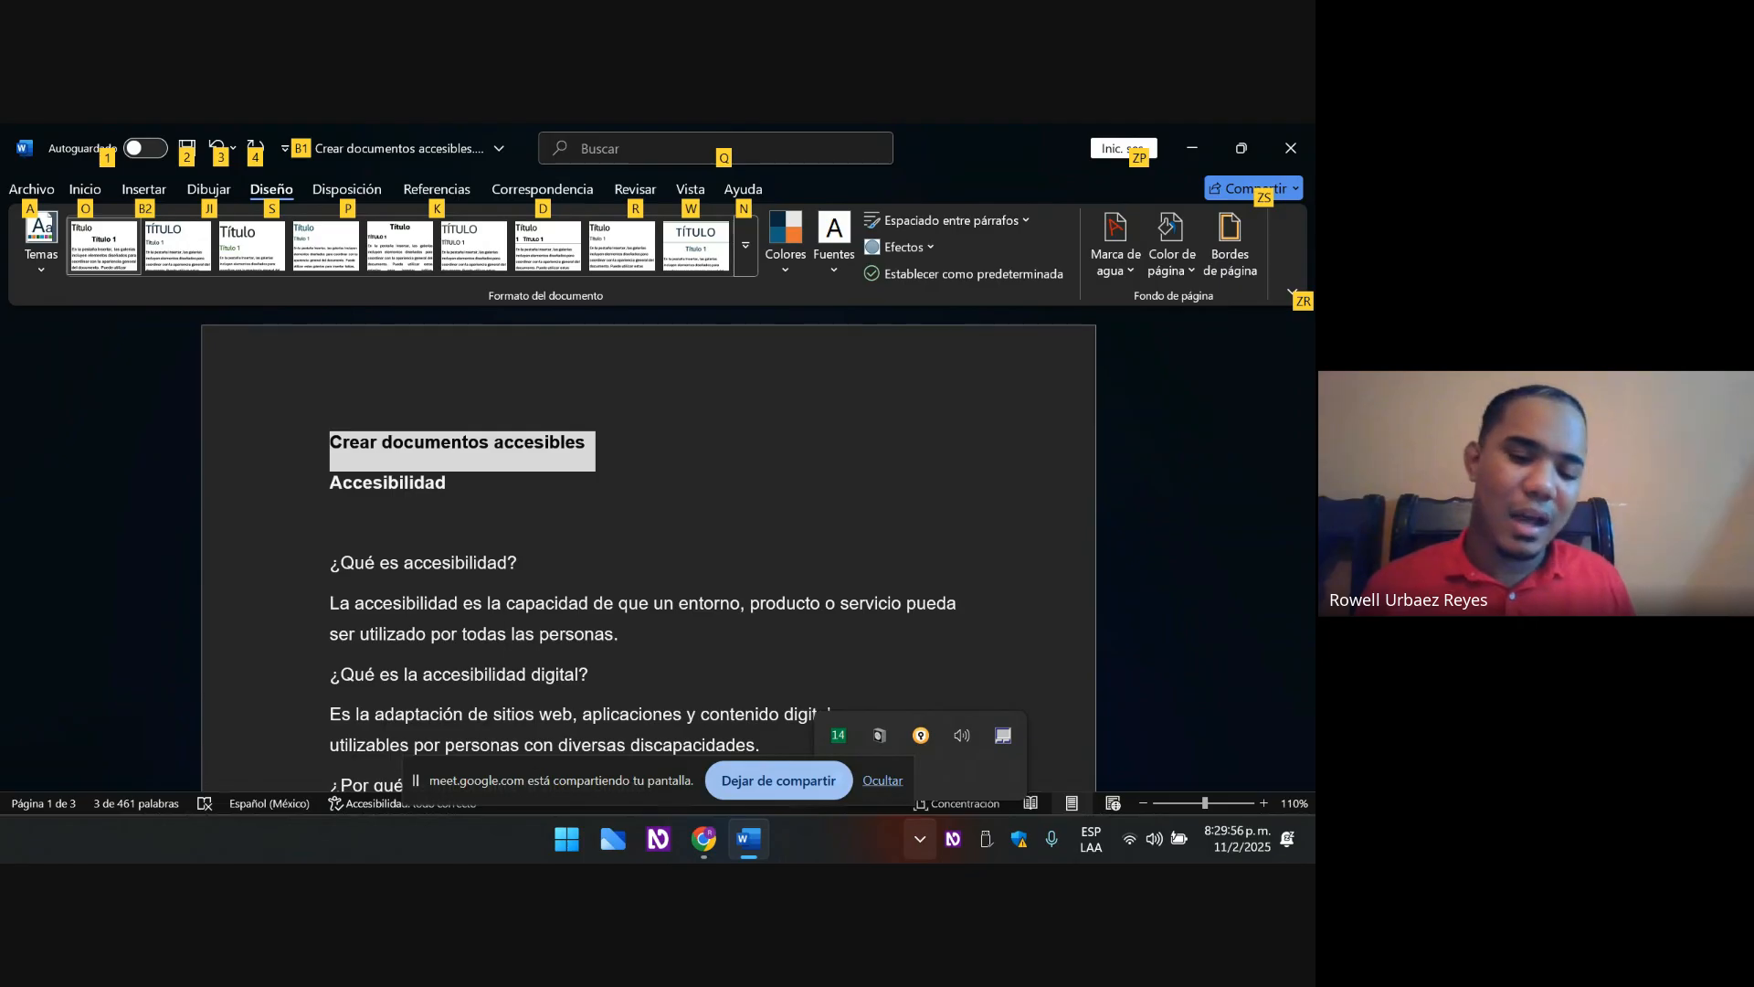
pyautogui.press('q')
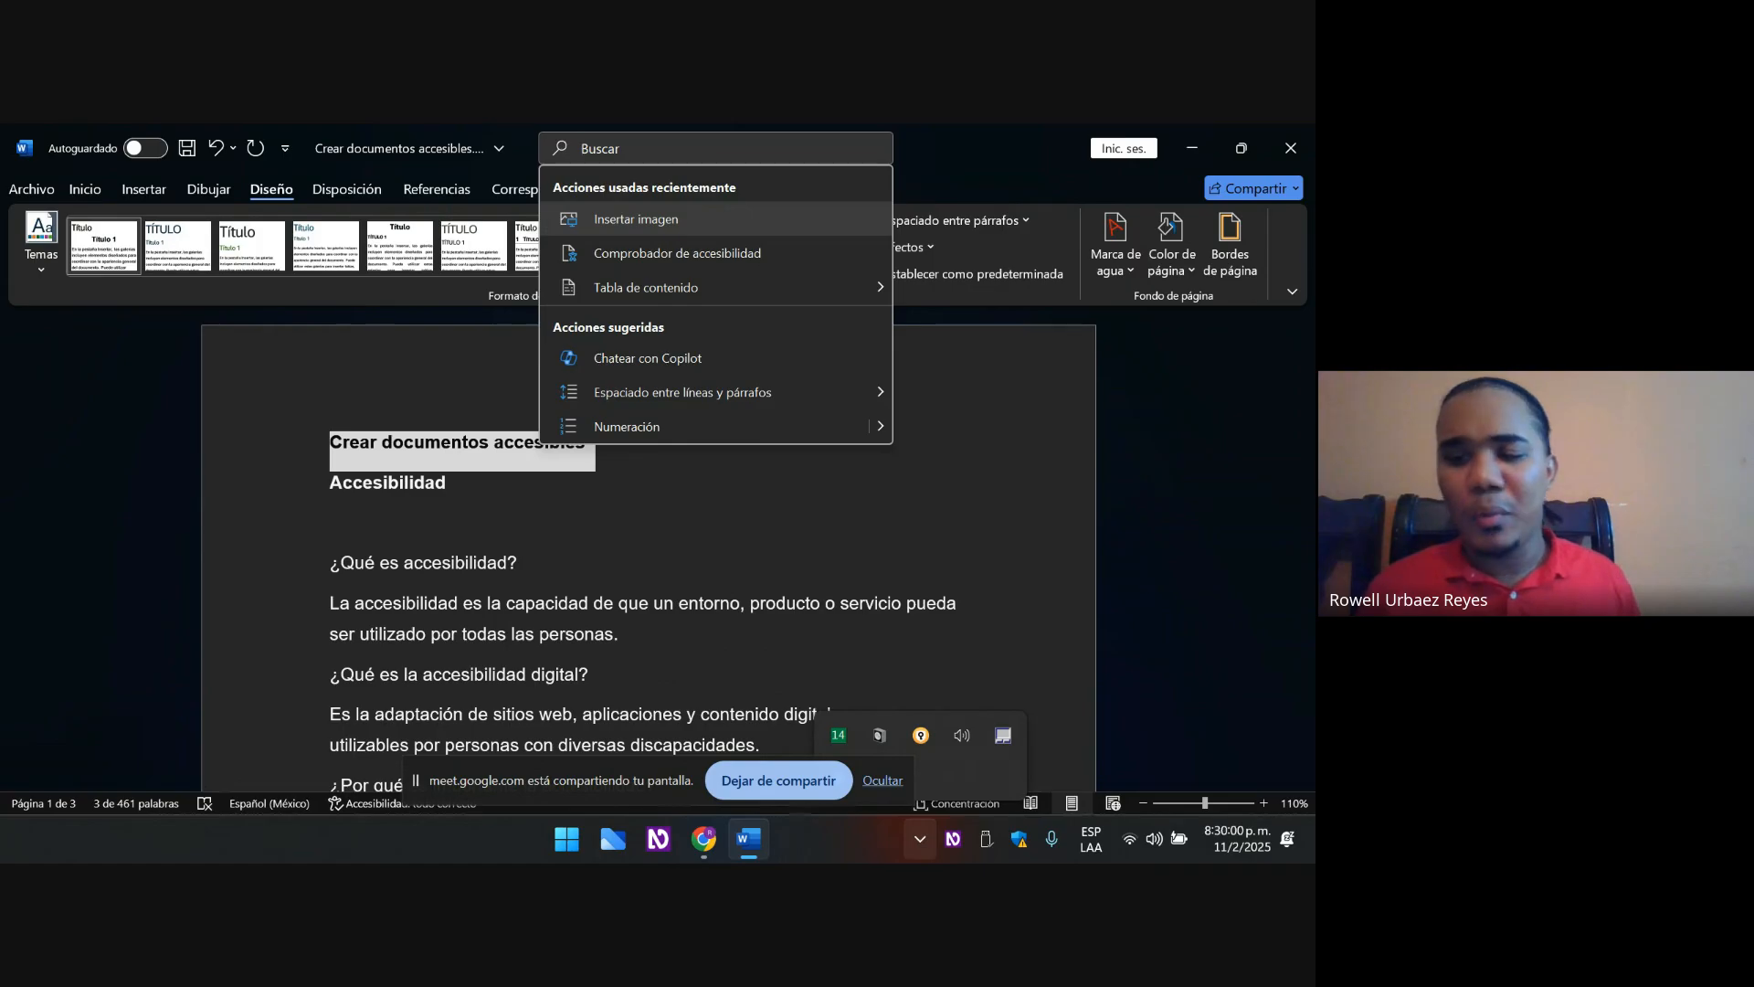
pyautogui.write('estilos')
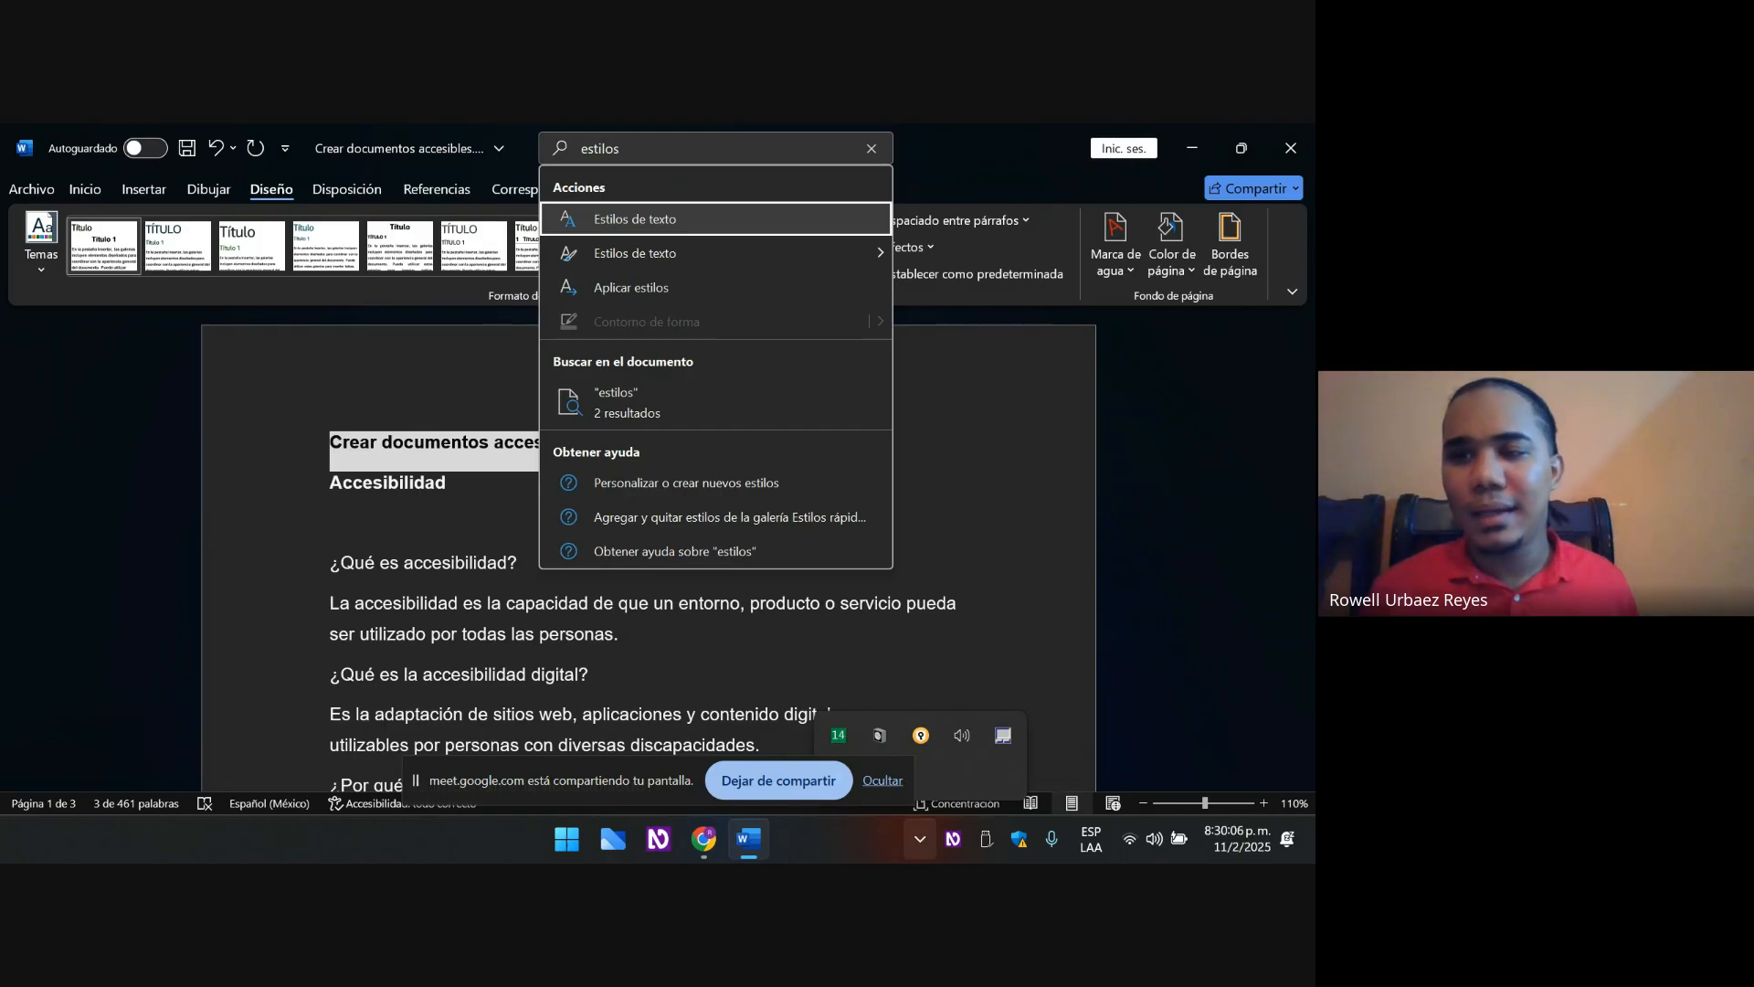
pyautogui.press('Return')
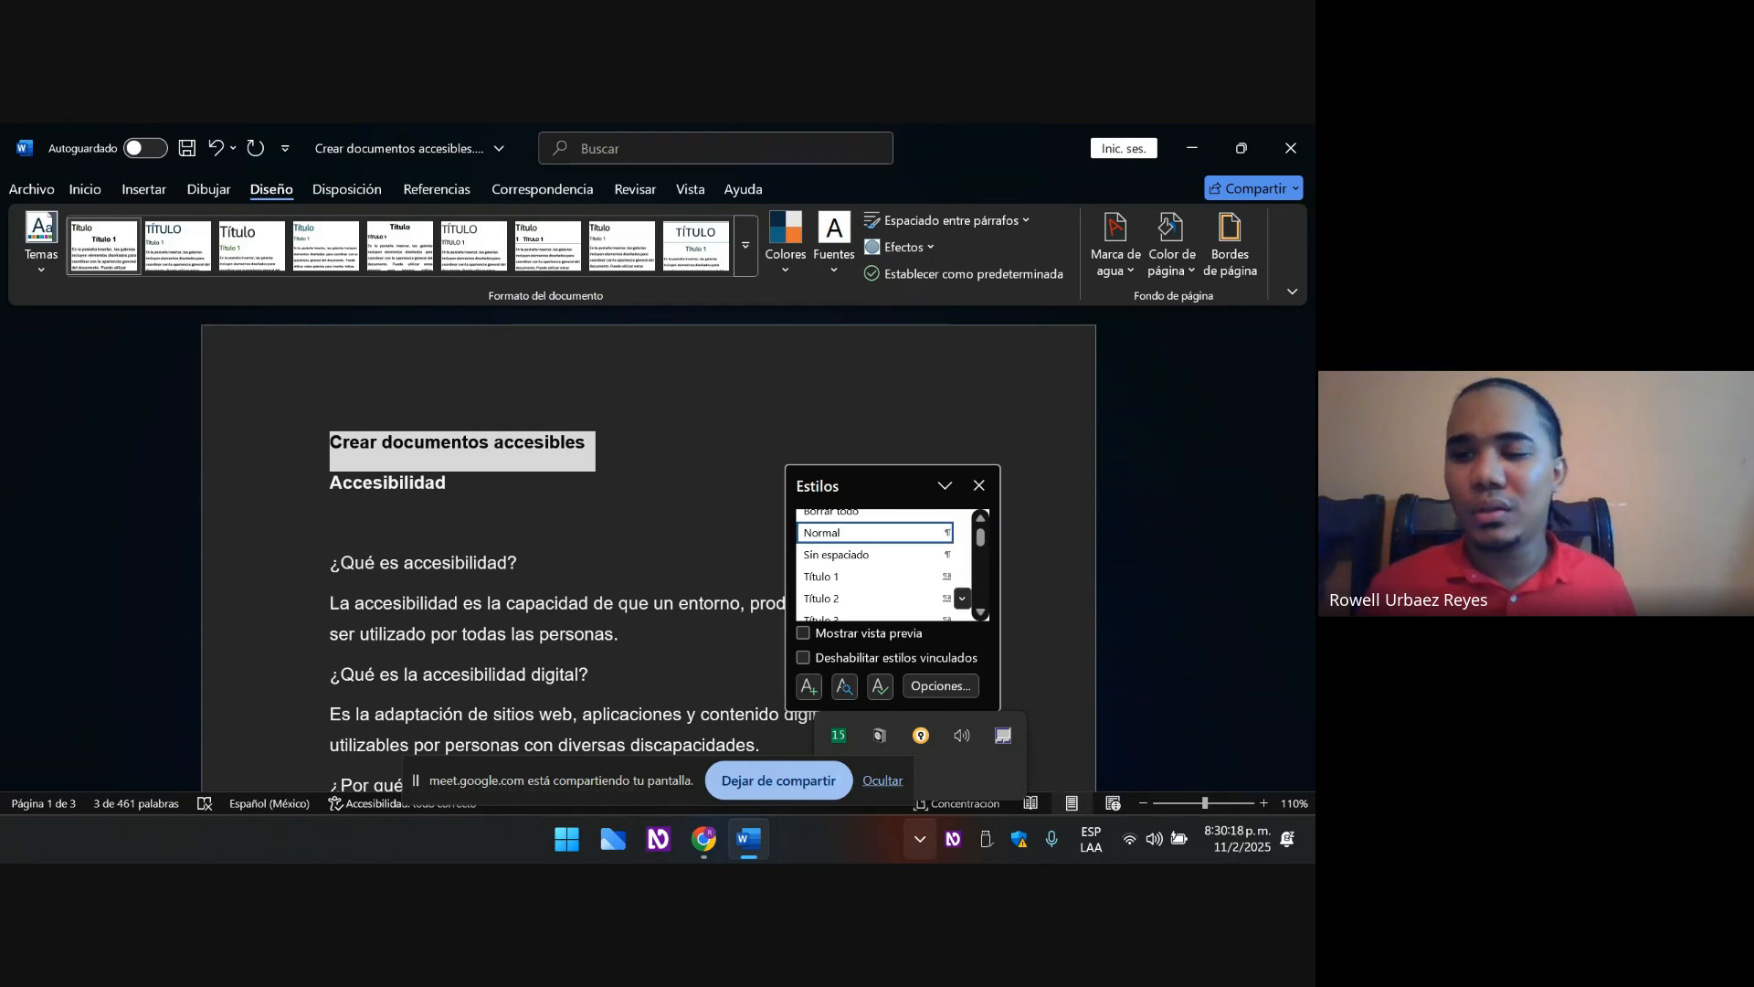
pyautogui.press('Down')
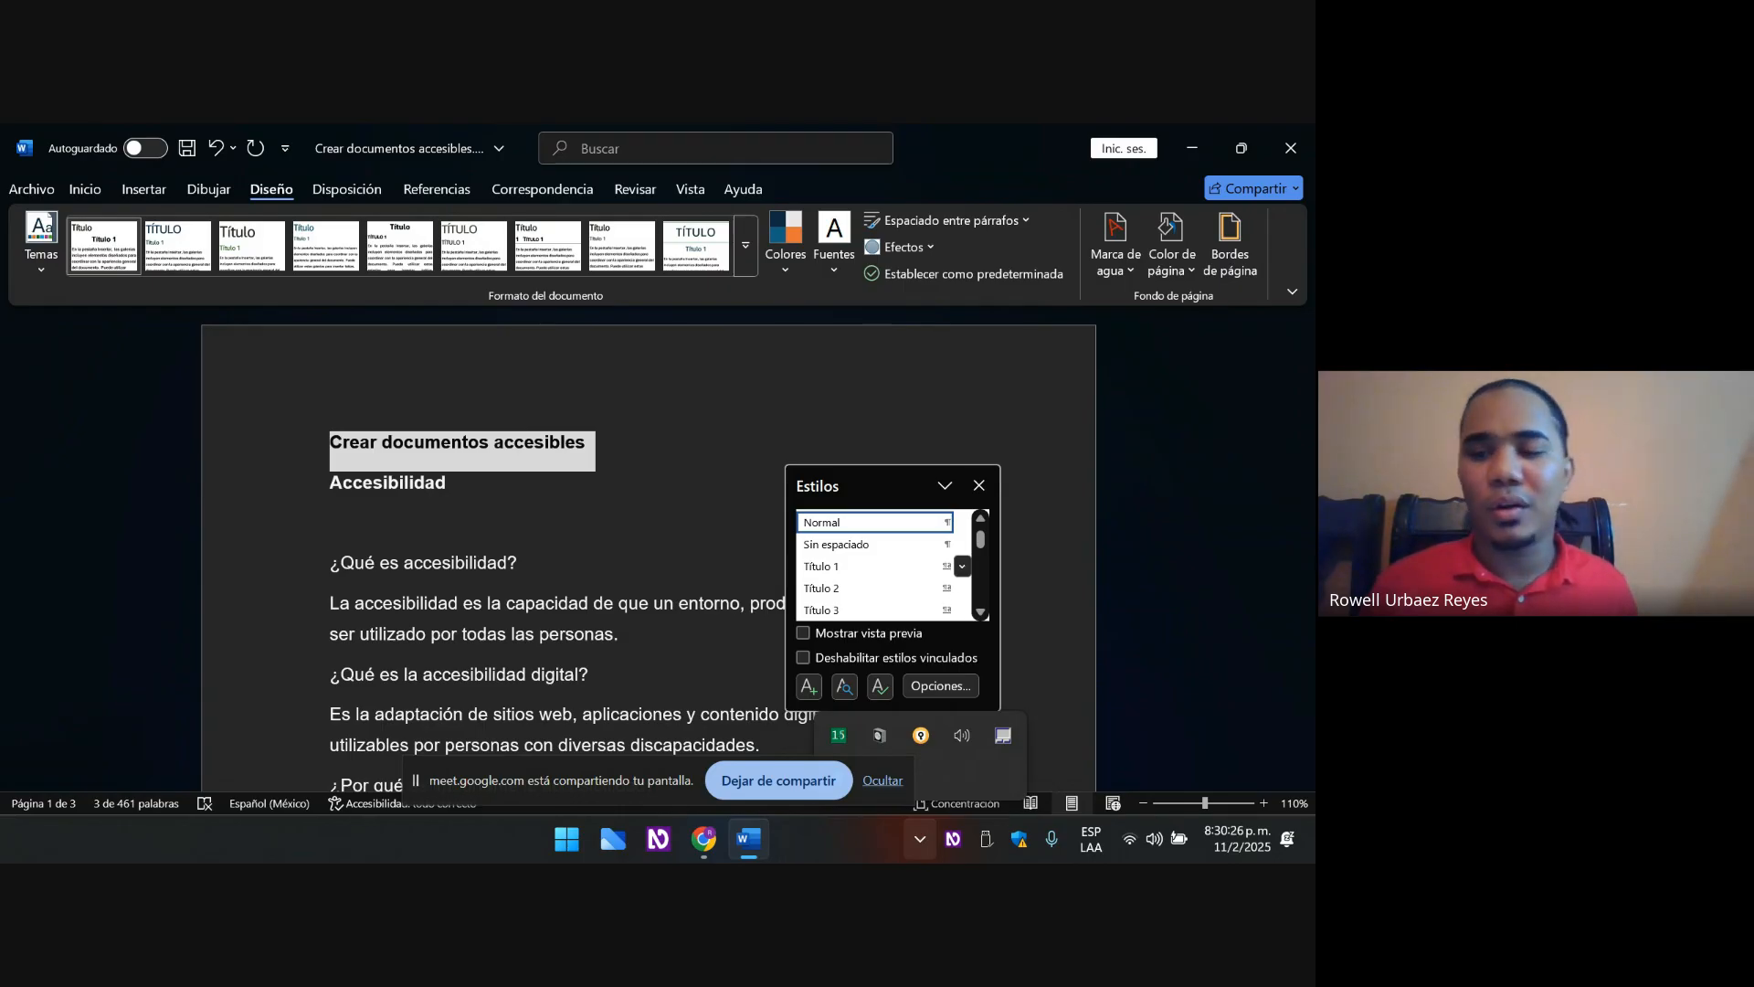
pyautogui.click(823, 565)
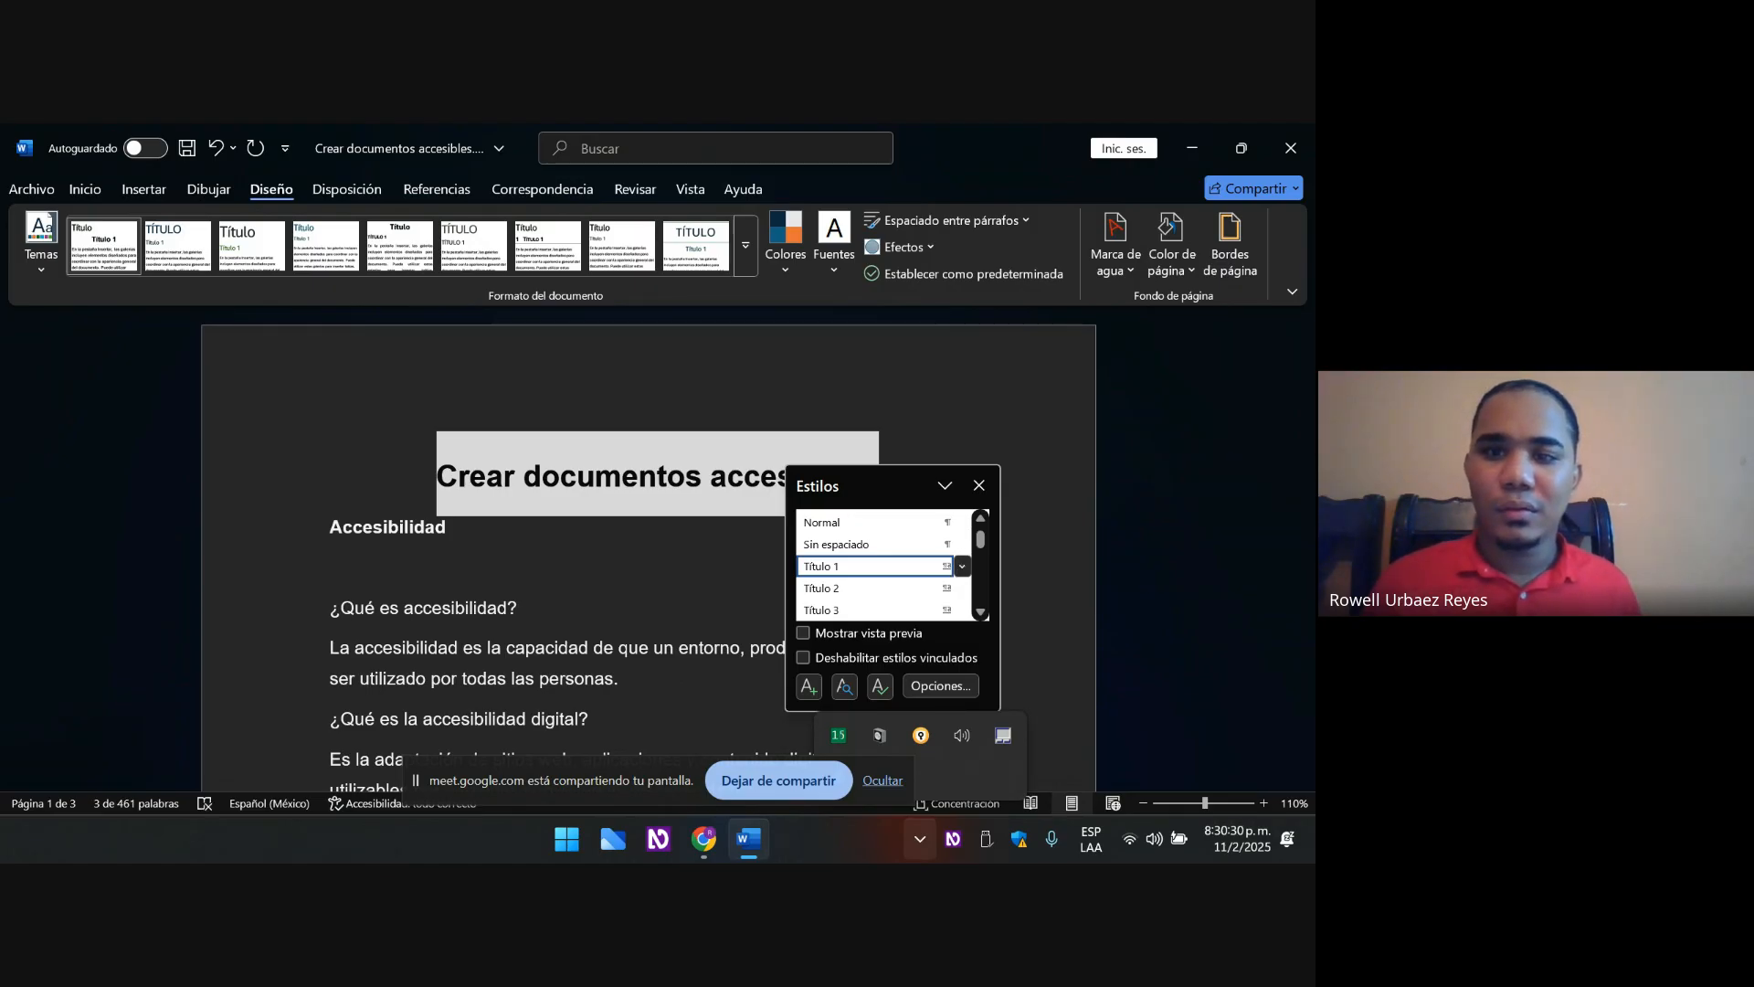
pyautogui.press('Left')
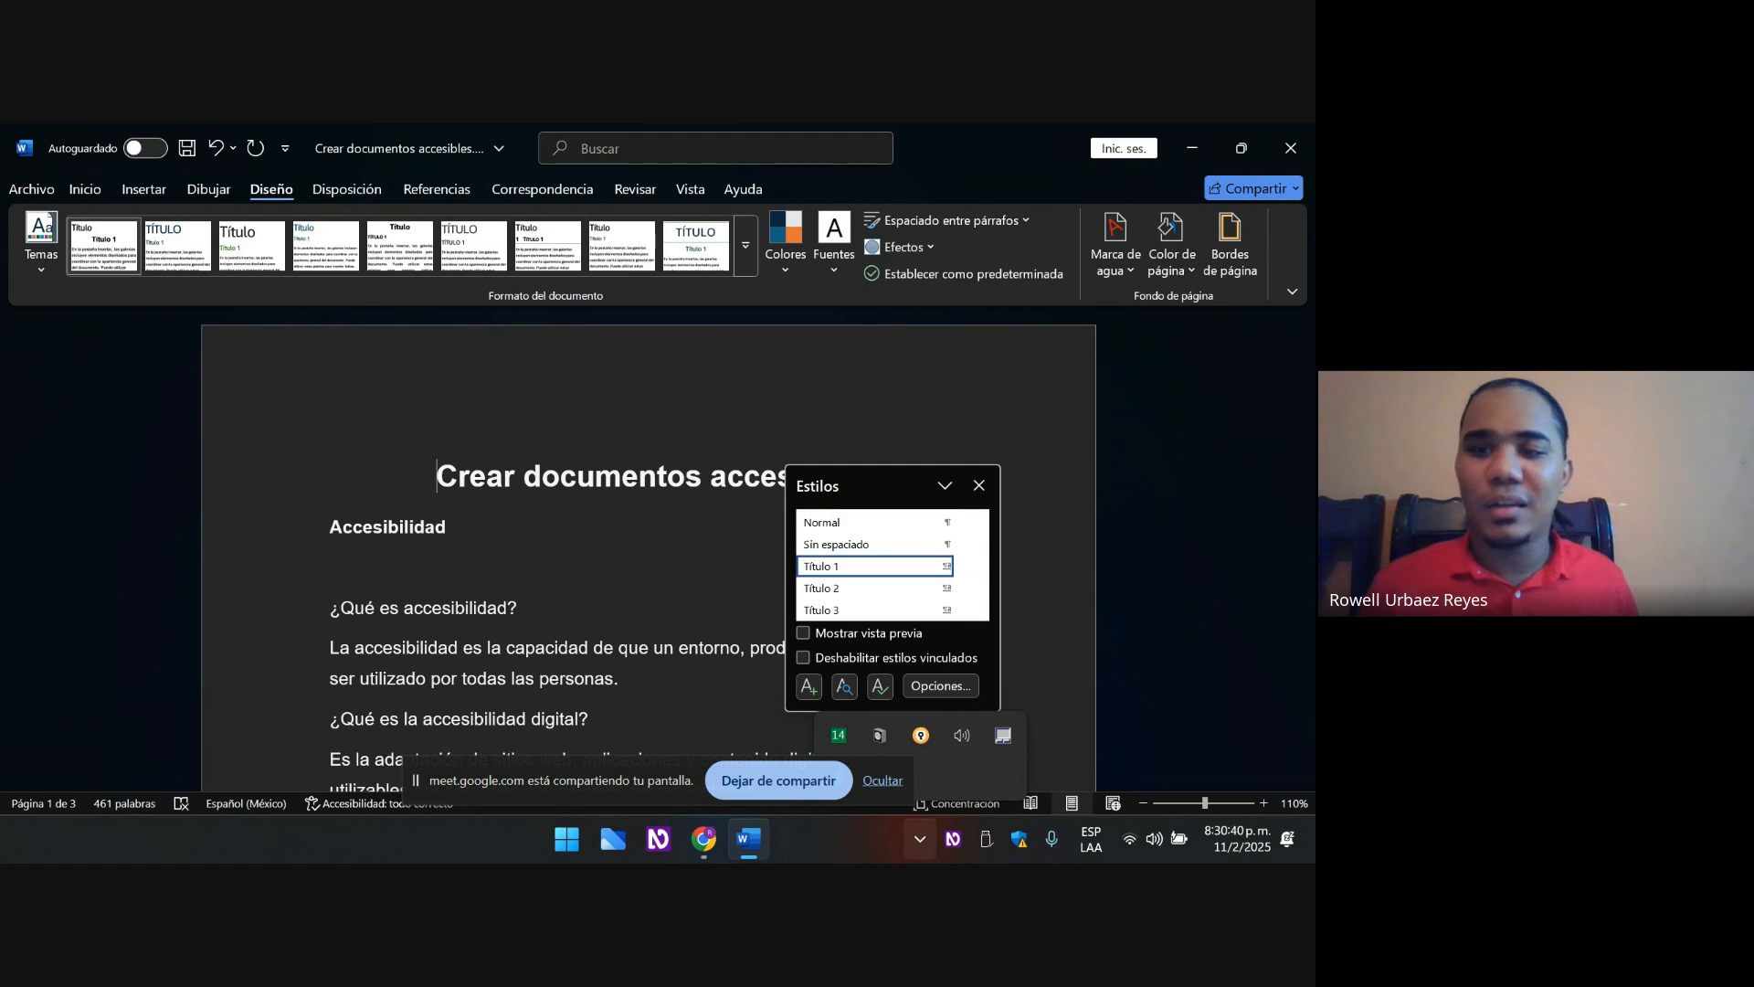
# - Apply the Título 2 style to the "Accesibilidad" heading below the title
pyautogui.press('Down')
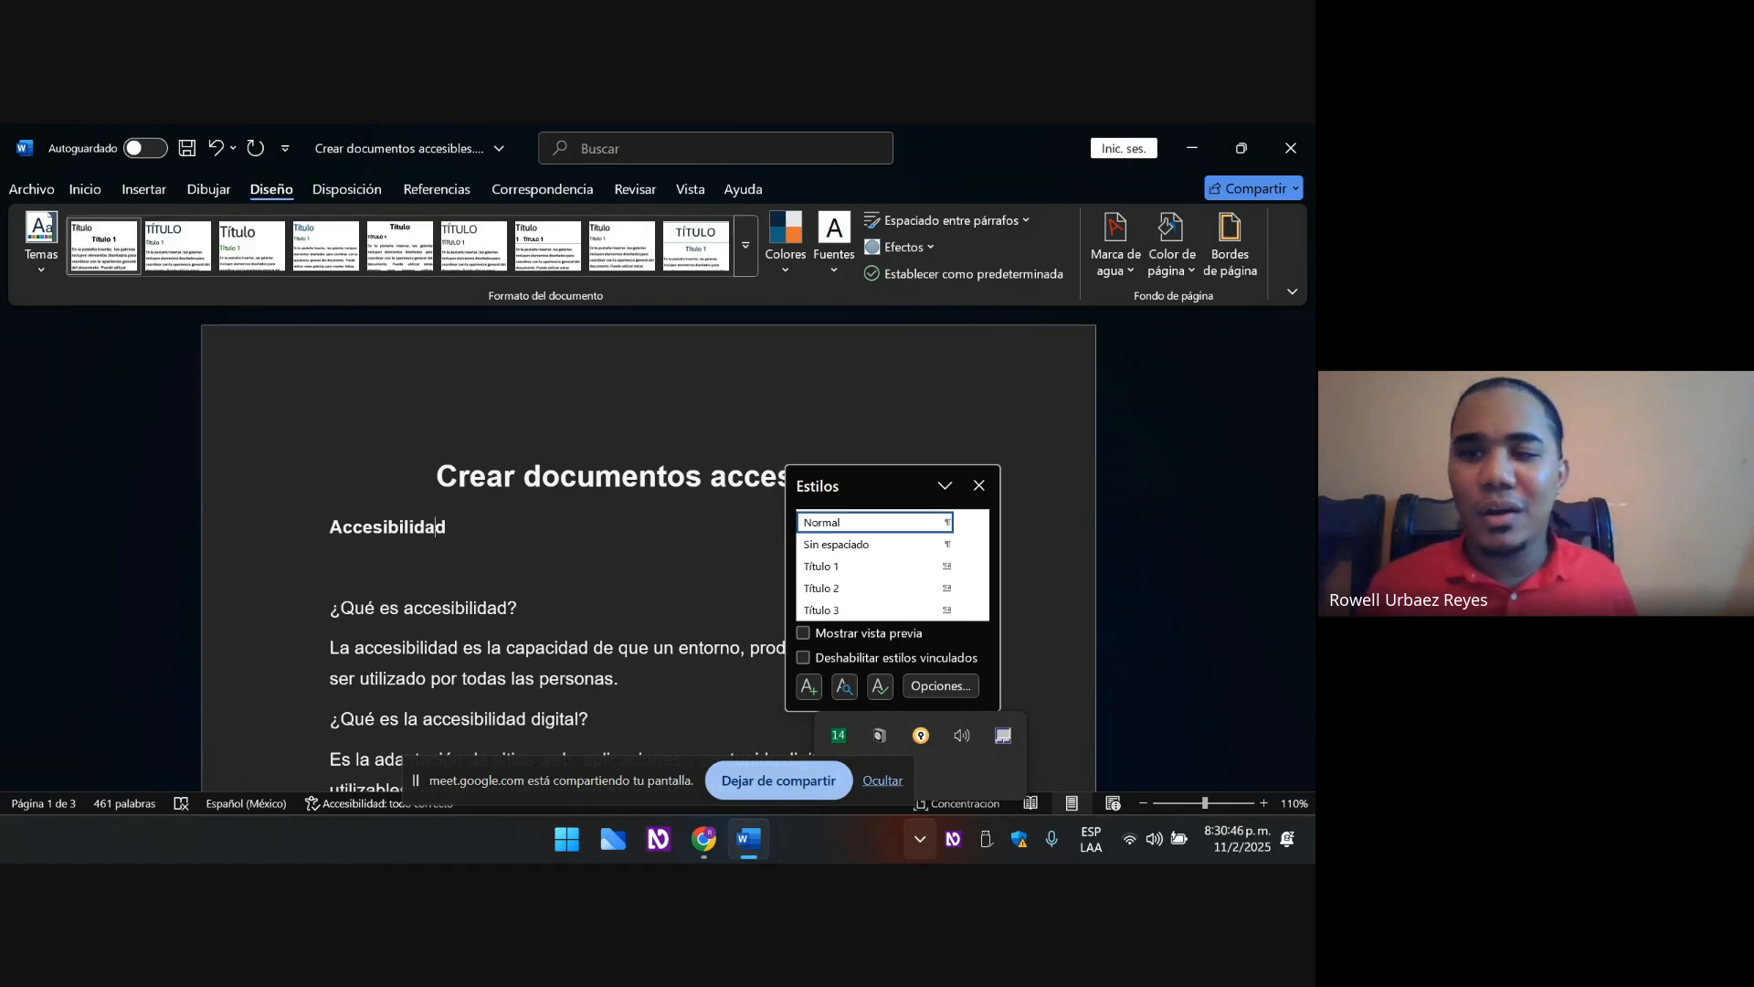
pyautogui.press('Up')
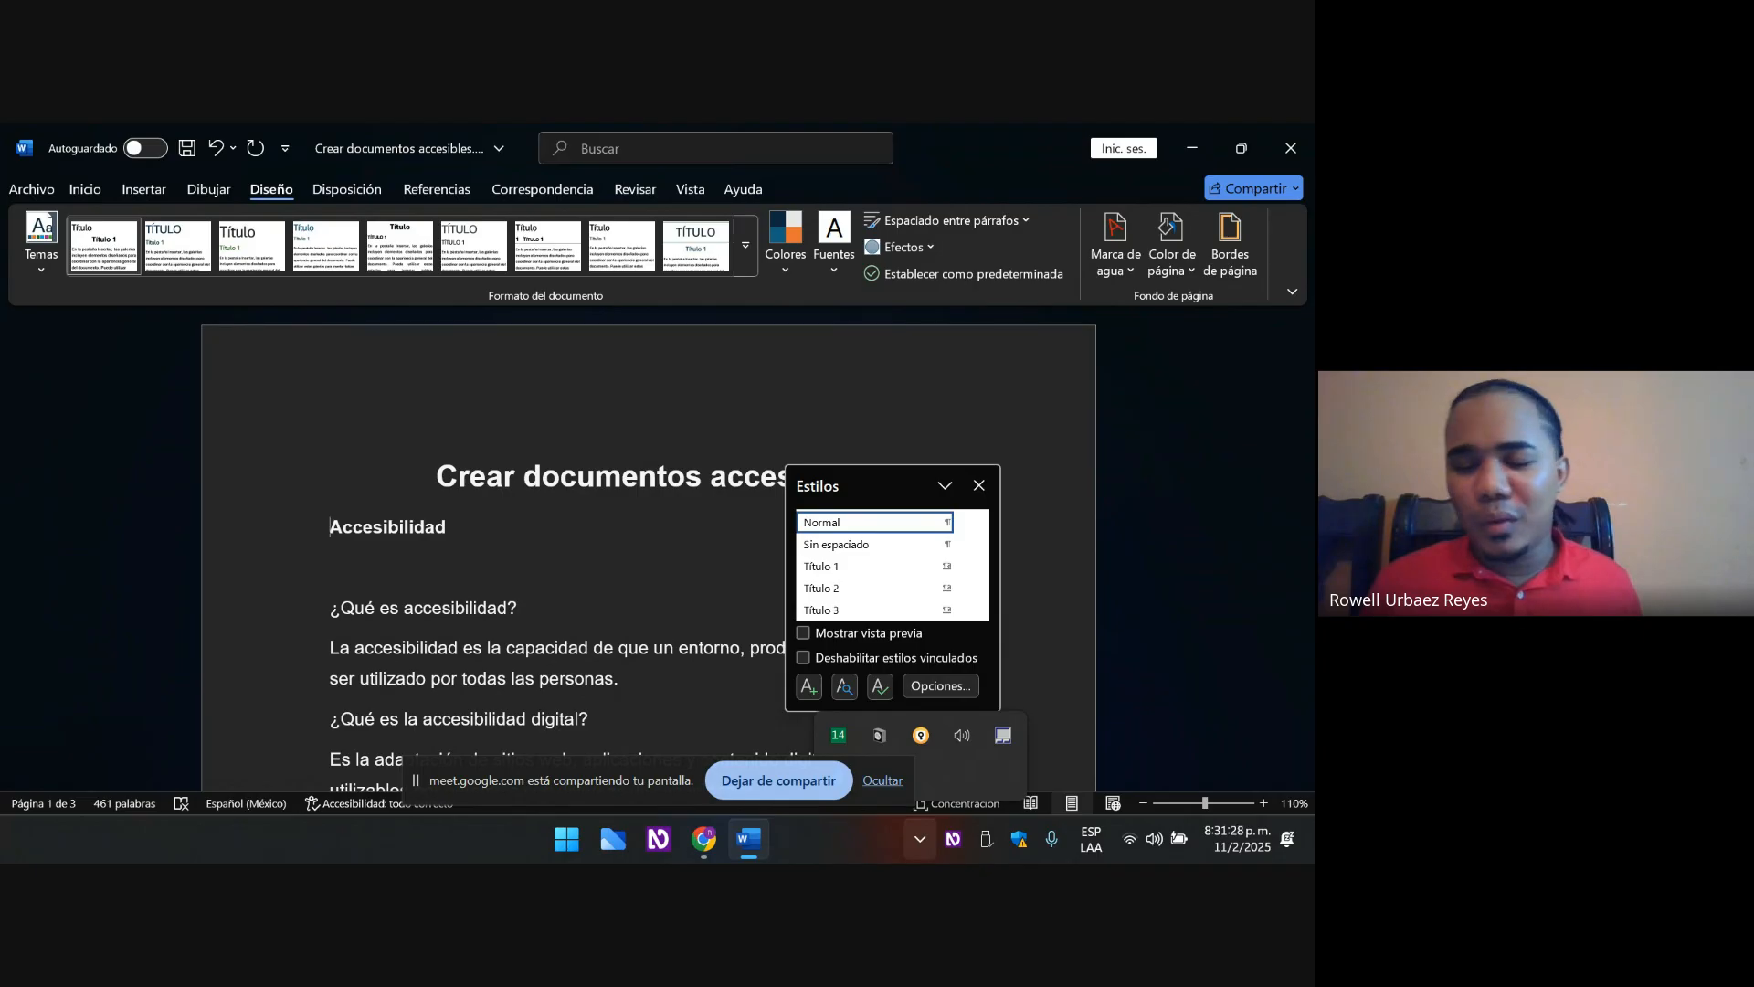
pyautogui.hotkey('shift', 'Down')
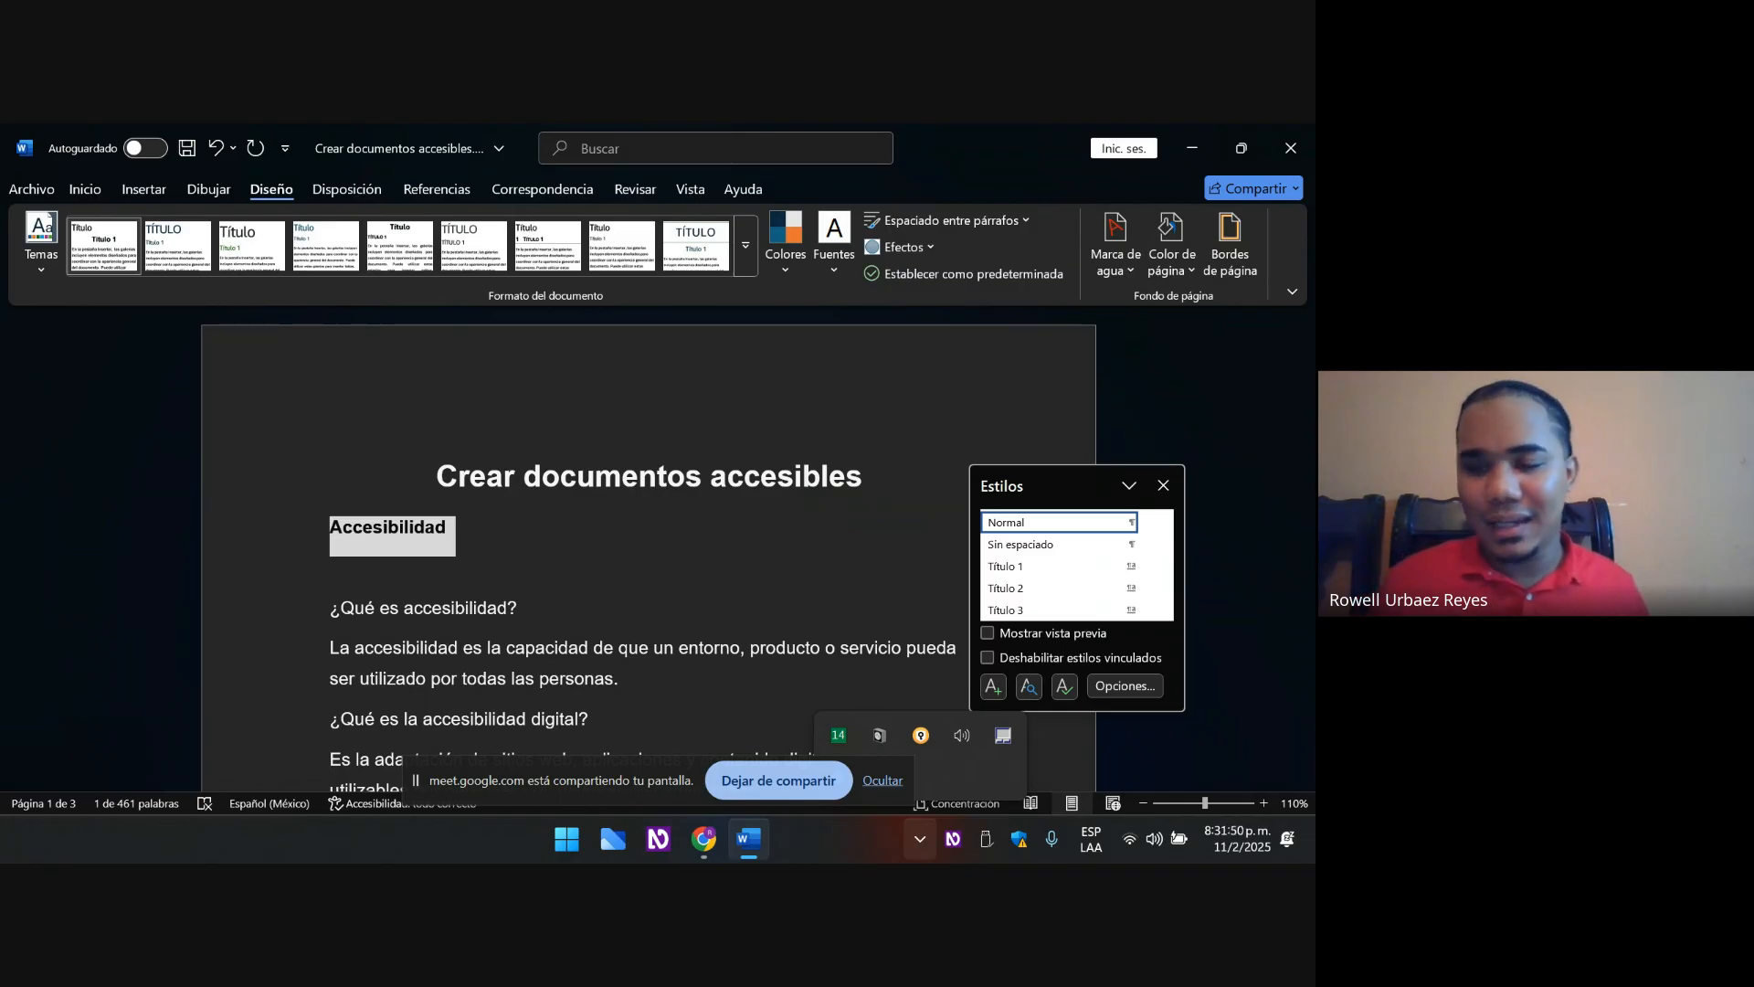
pyautogui.hotkey('ctrl', 'alt', '2')
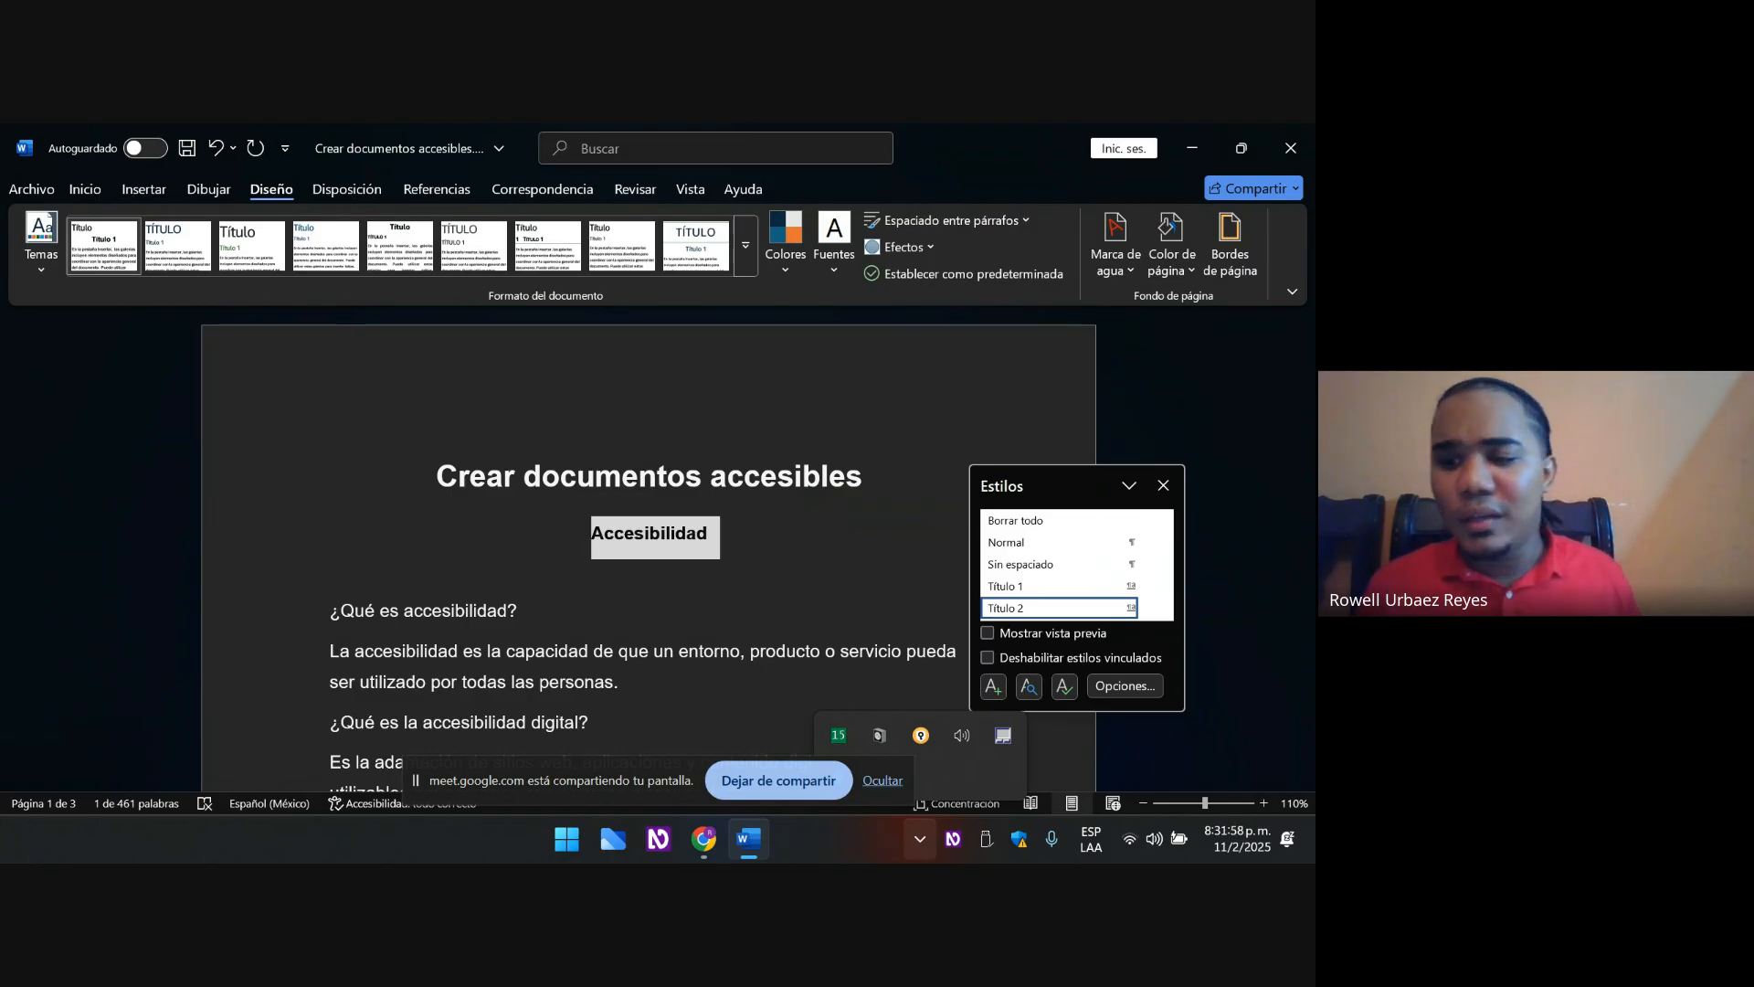
pyautogui.press('Down')
pyautogui.press('Up')
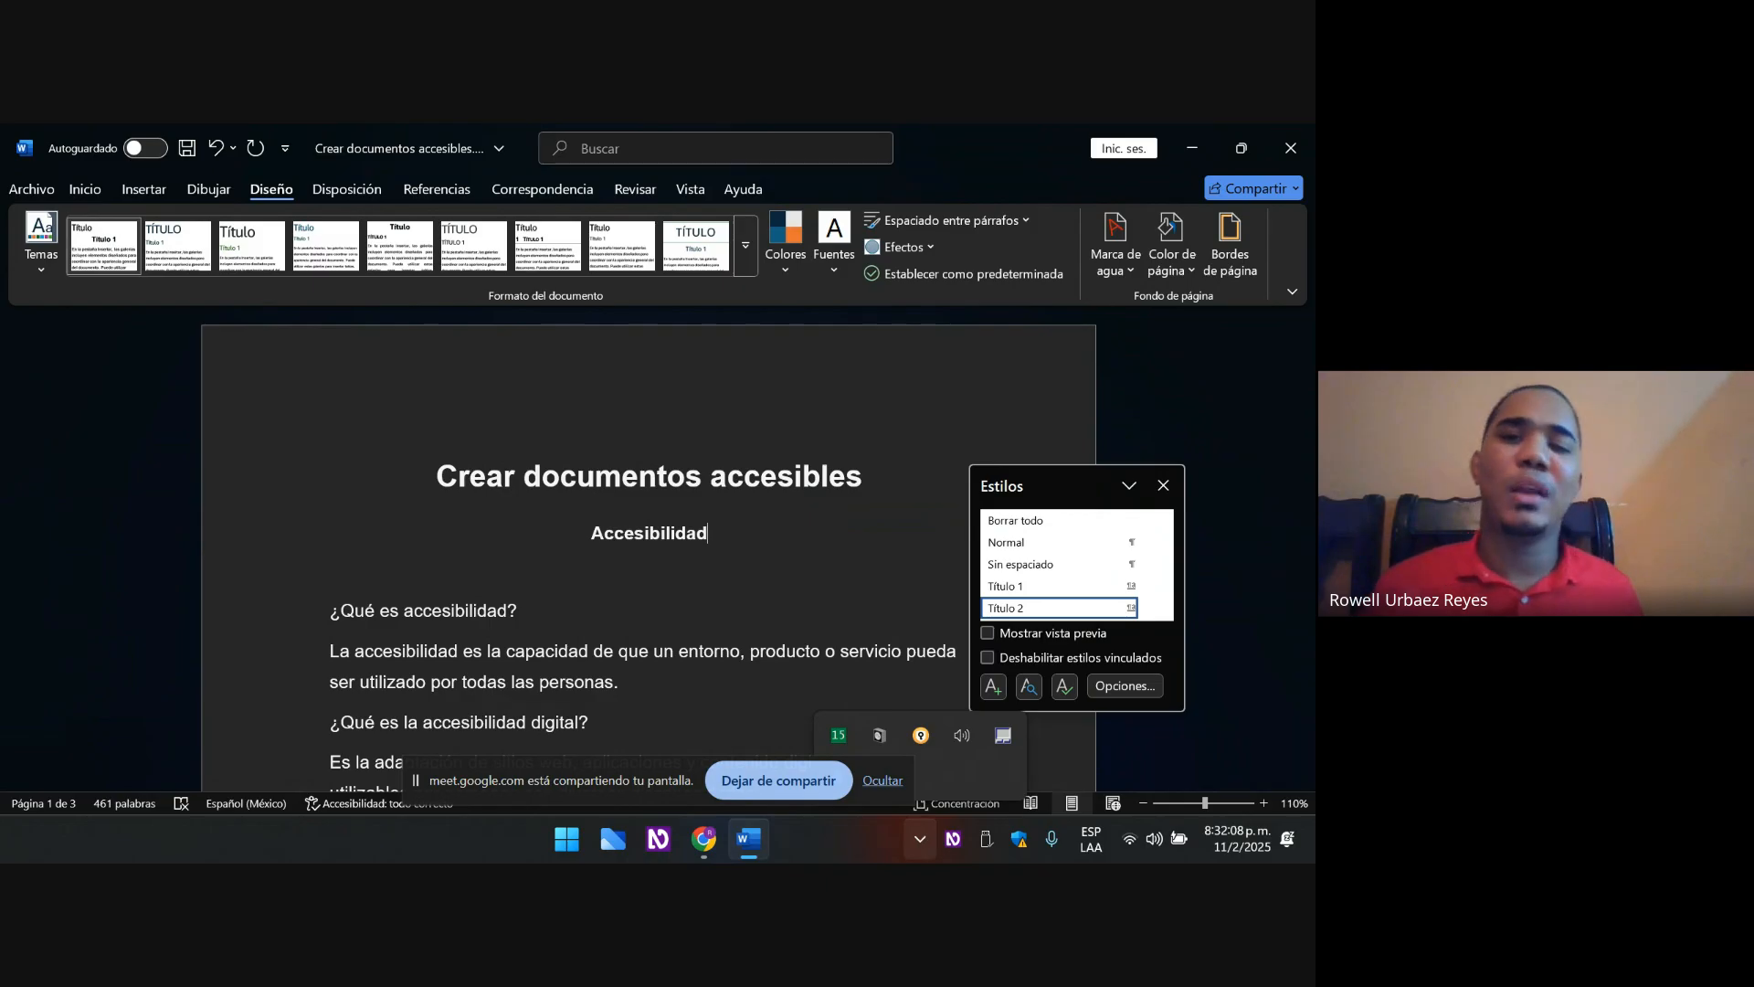
# - Apply the Título 3 style to the questions "¿Qué es accesibilidad?" and "¿Qué es la accesibilidad digital?"
pyautogui.press('Up')
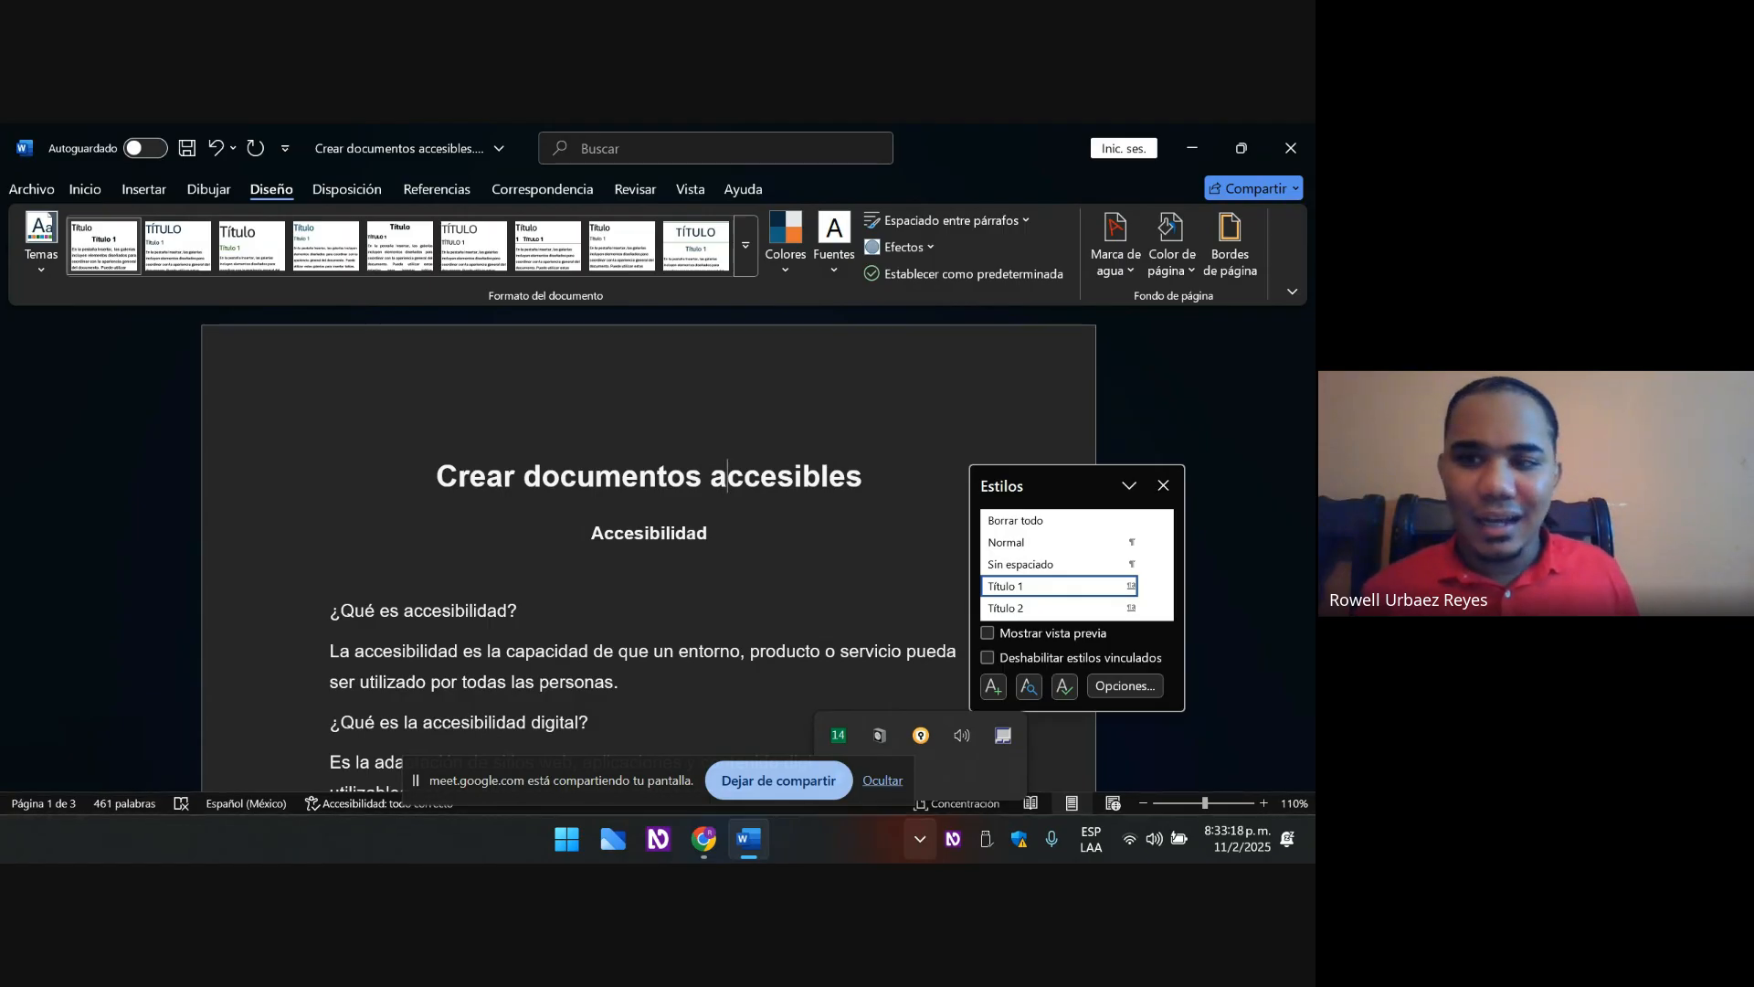
pyautogui.press('Down')
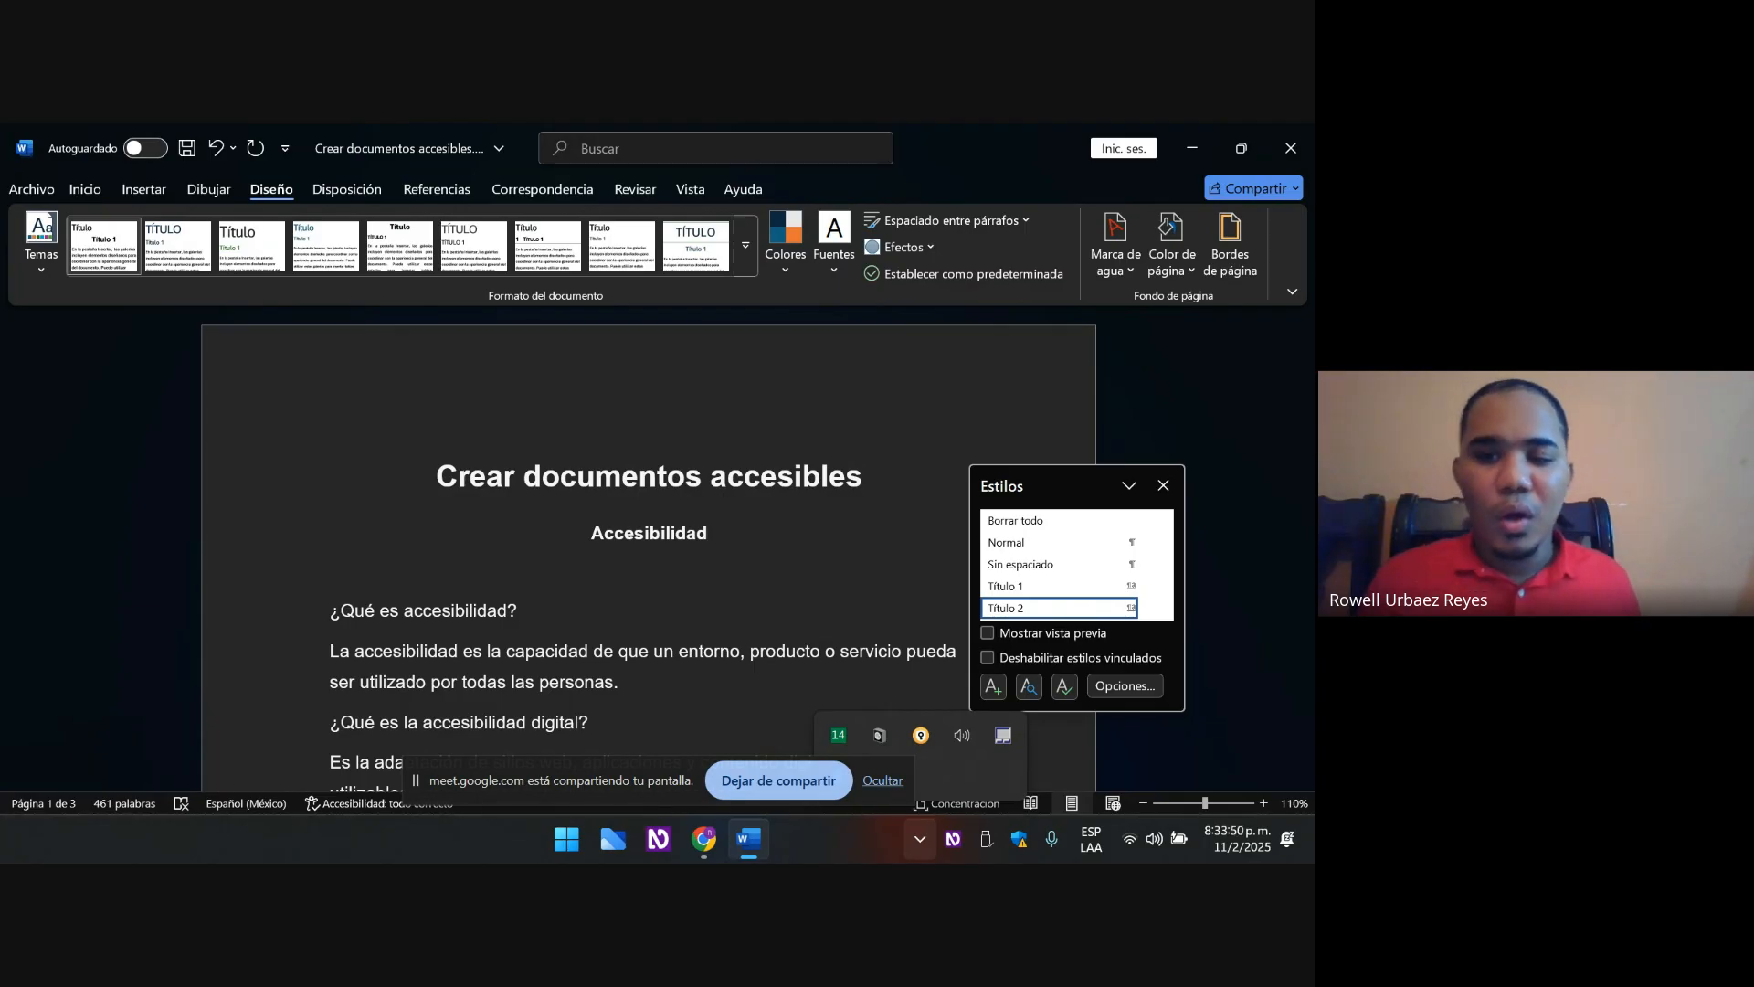
pyautogui.press('Down')
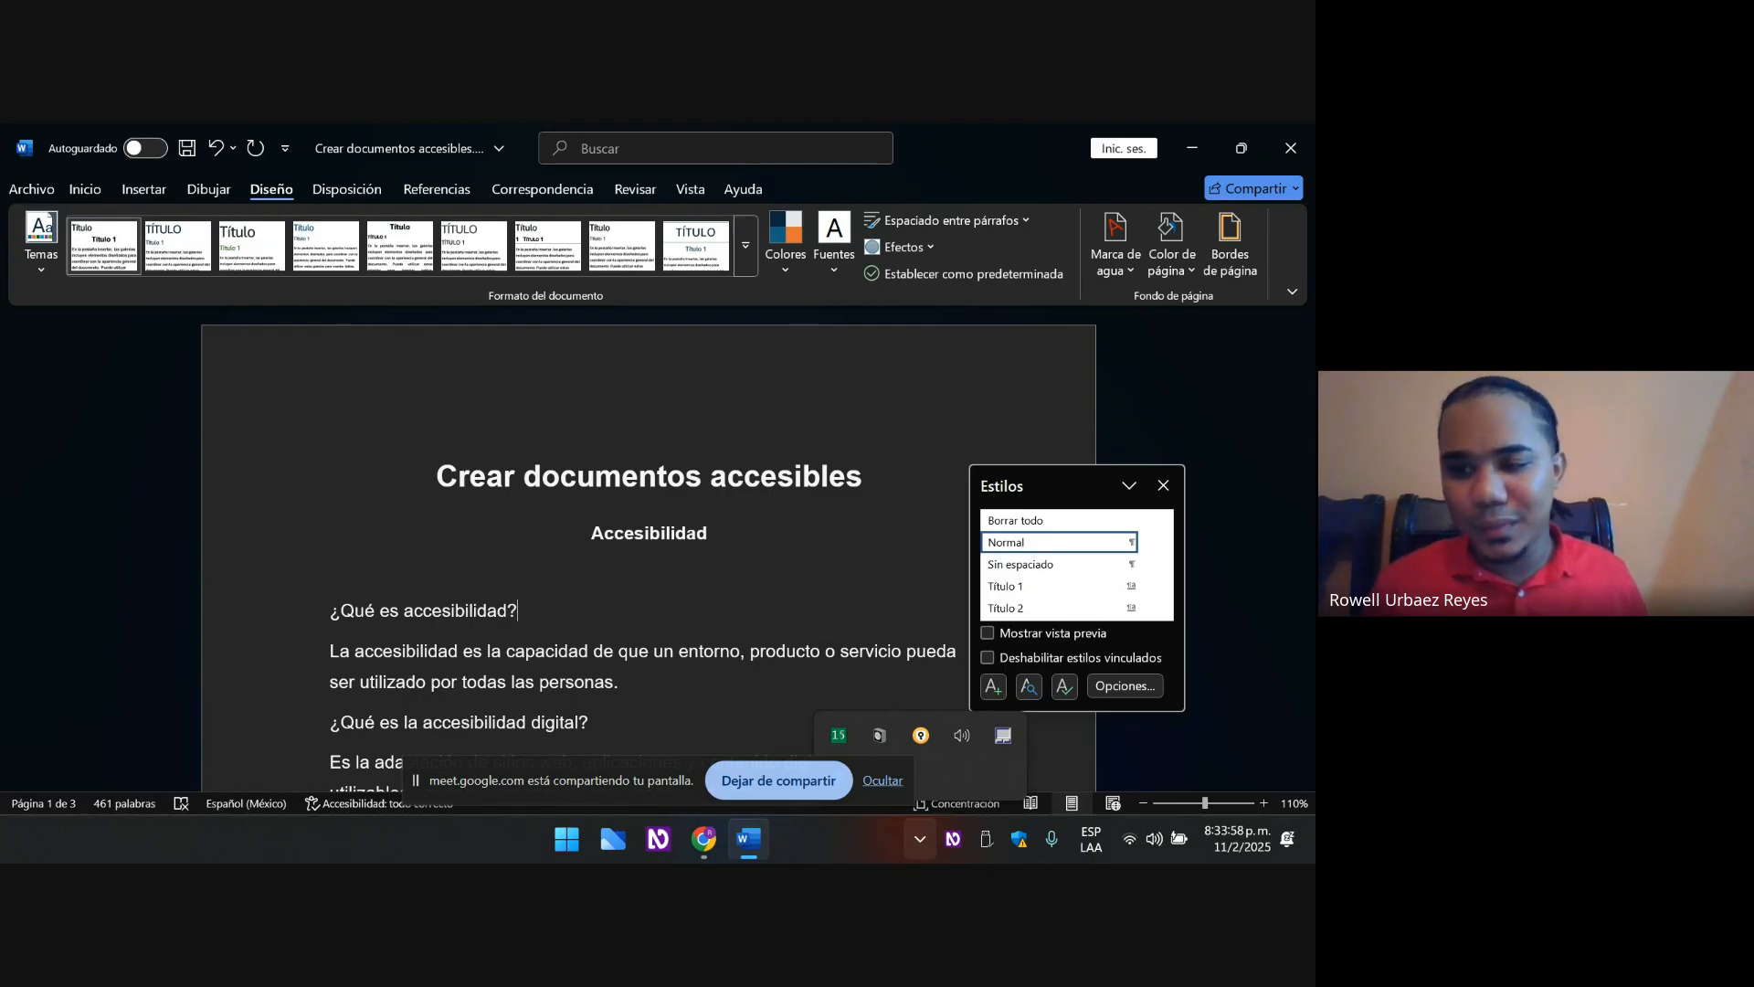
pyautogui.hotkey('ctrl', 'alt', '3')
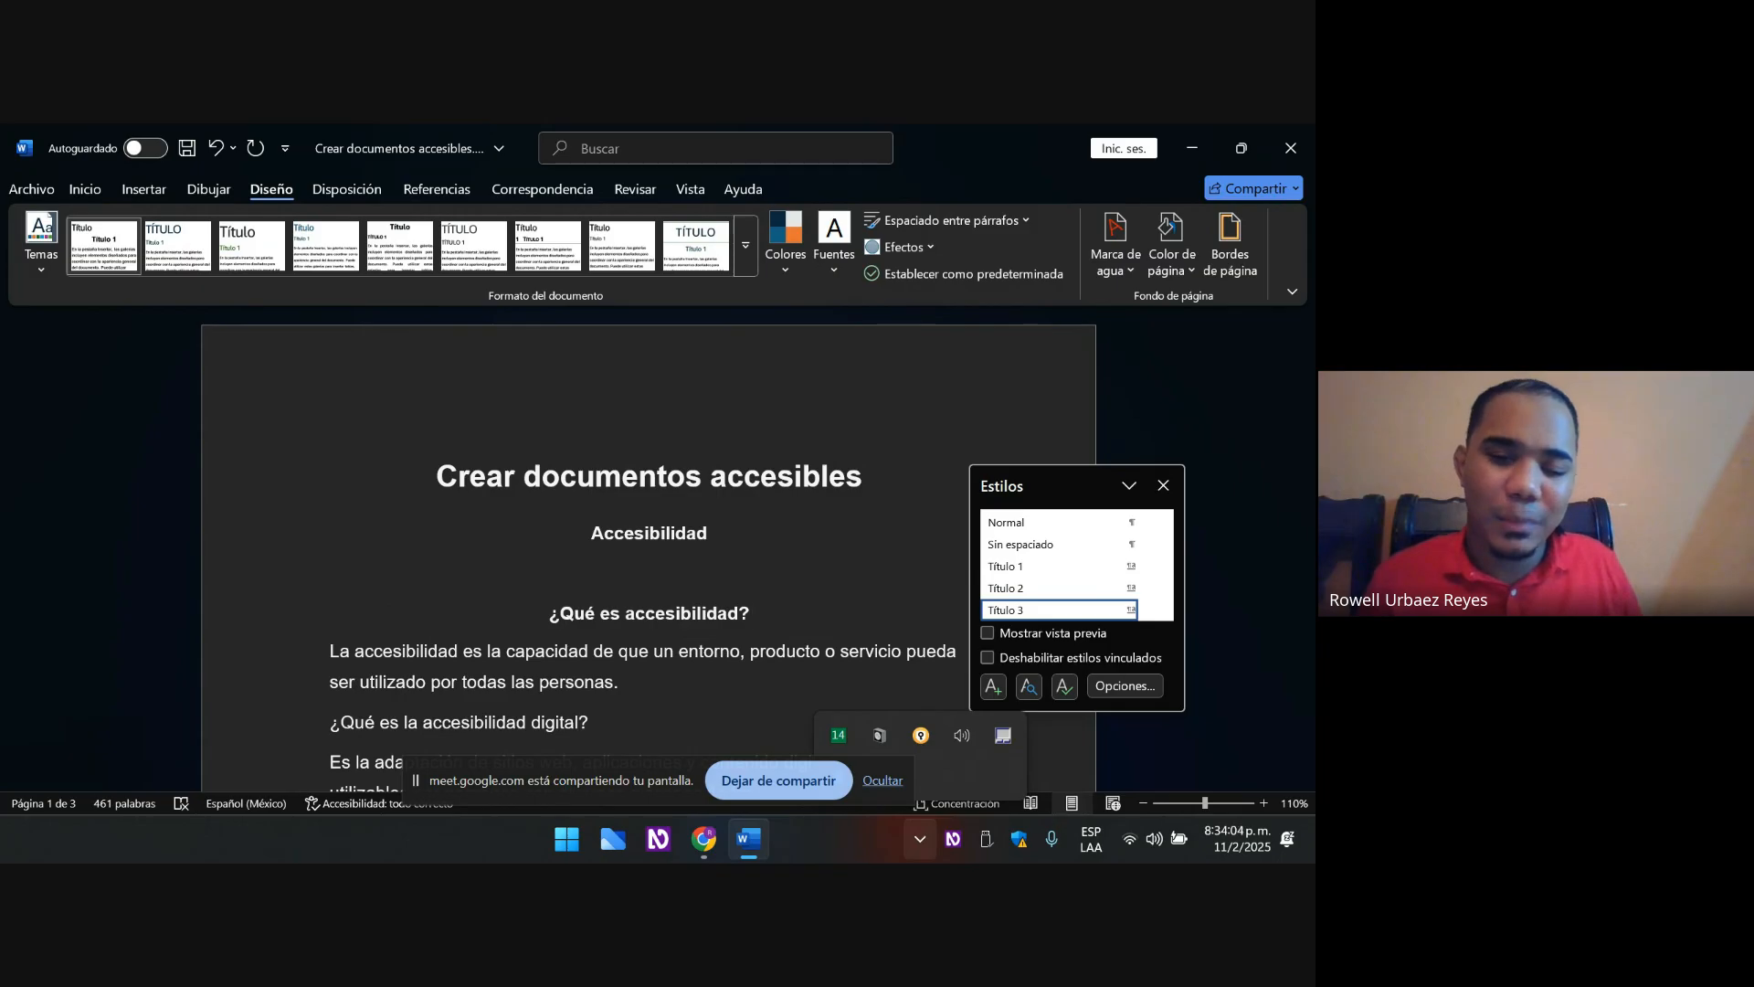
pyautogui.press('Down')
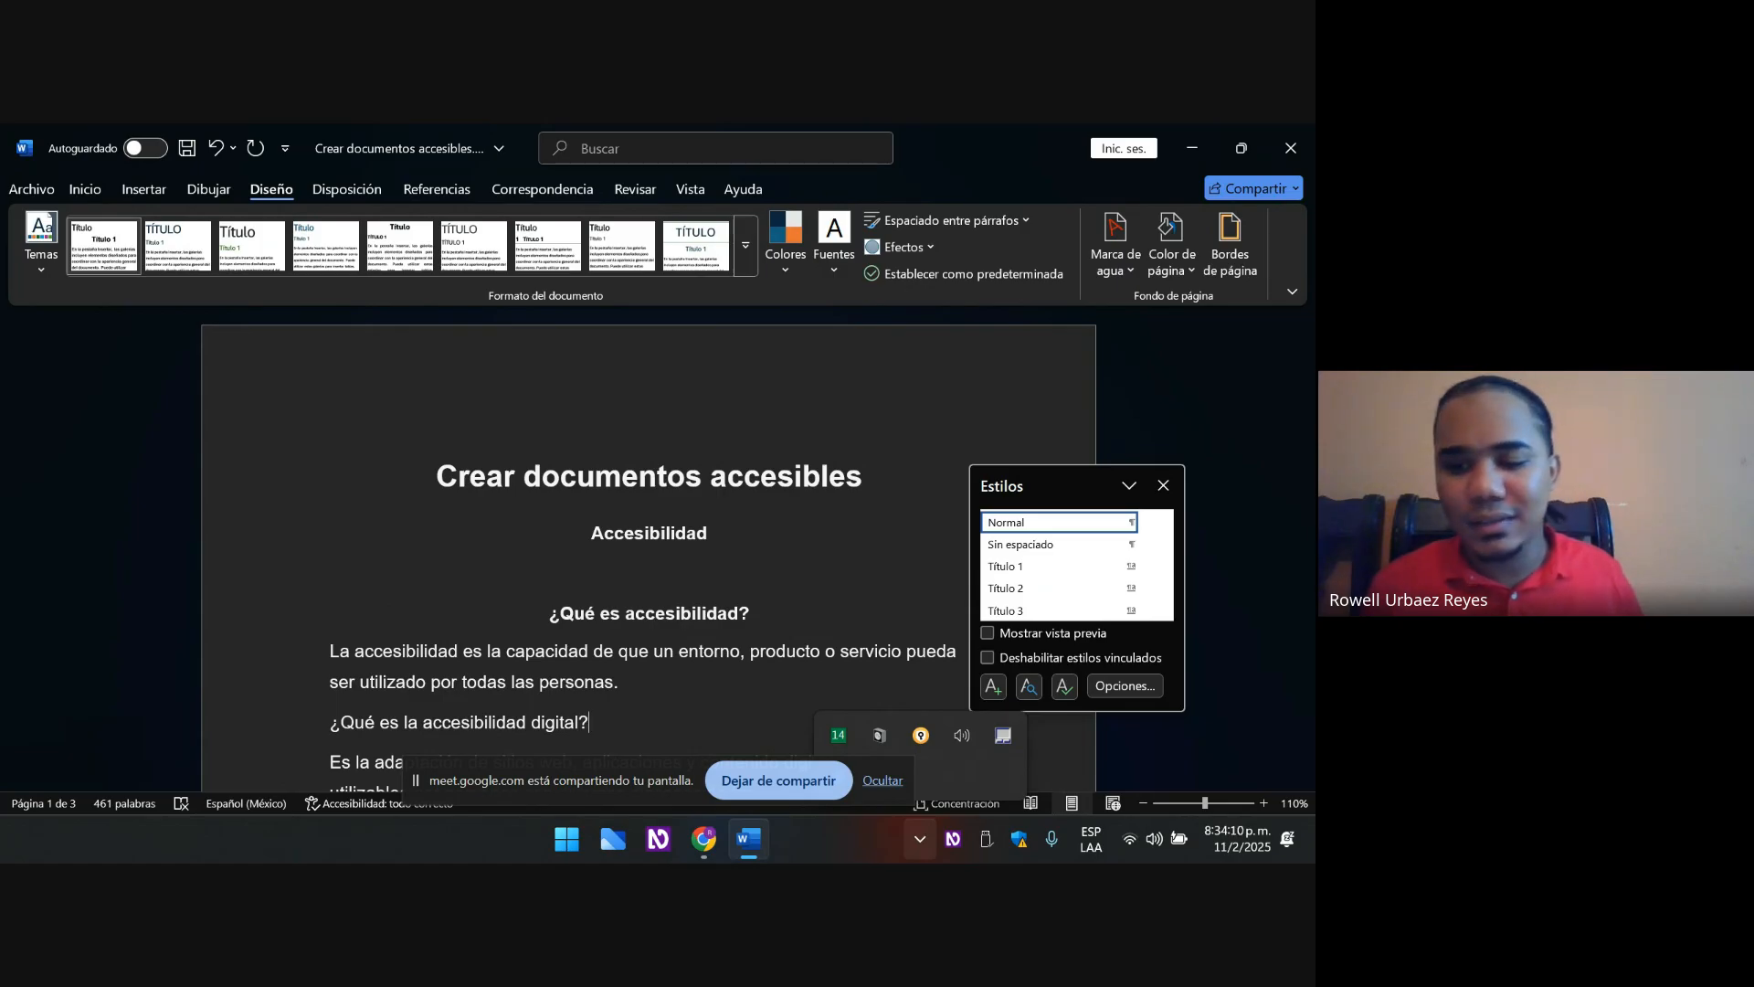
pyautogui.hotkey('ctrl', 'alt', '3')
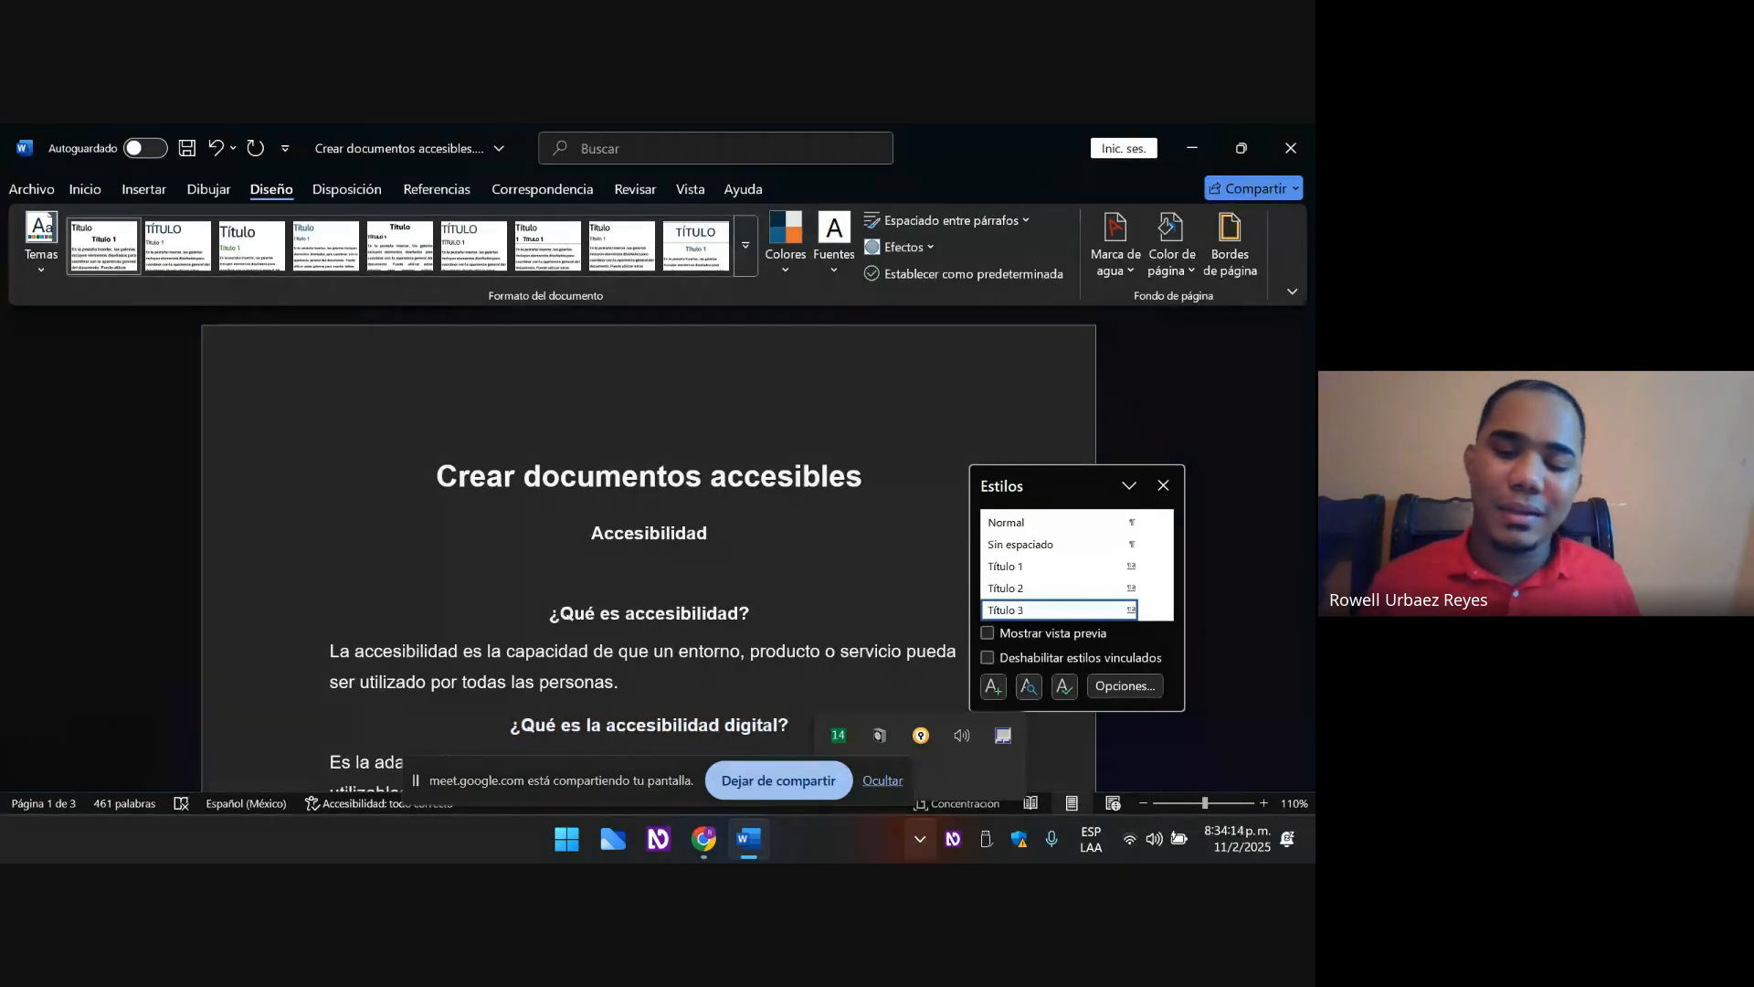
# - Apply the Título 3 style to "¿Por qué es importante la accesibilidad?" and "¿Cuáles son los principios de la accesibilidad web?"
pyautogui.press('Down')
pyautogui.scroll(-2, 648, 548)
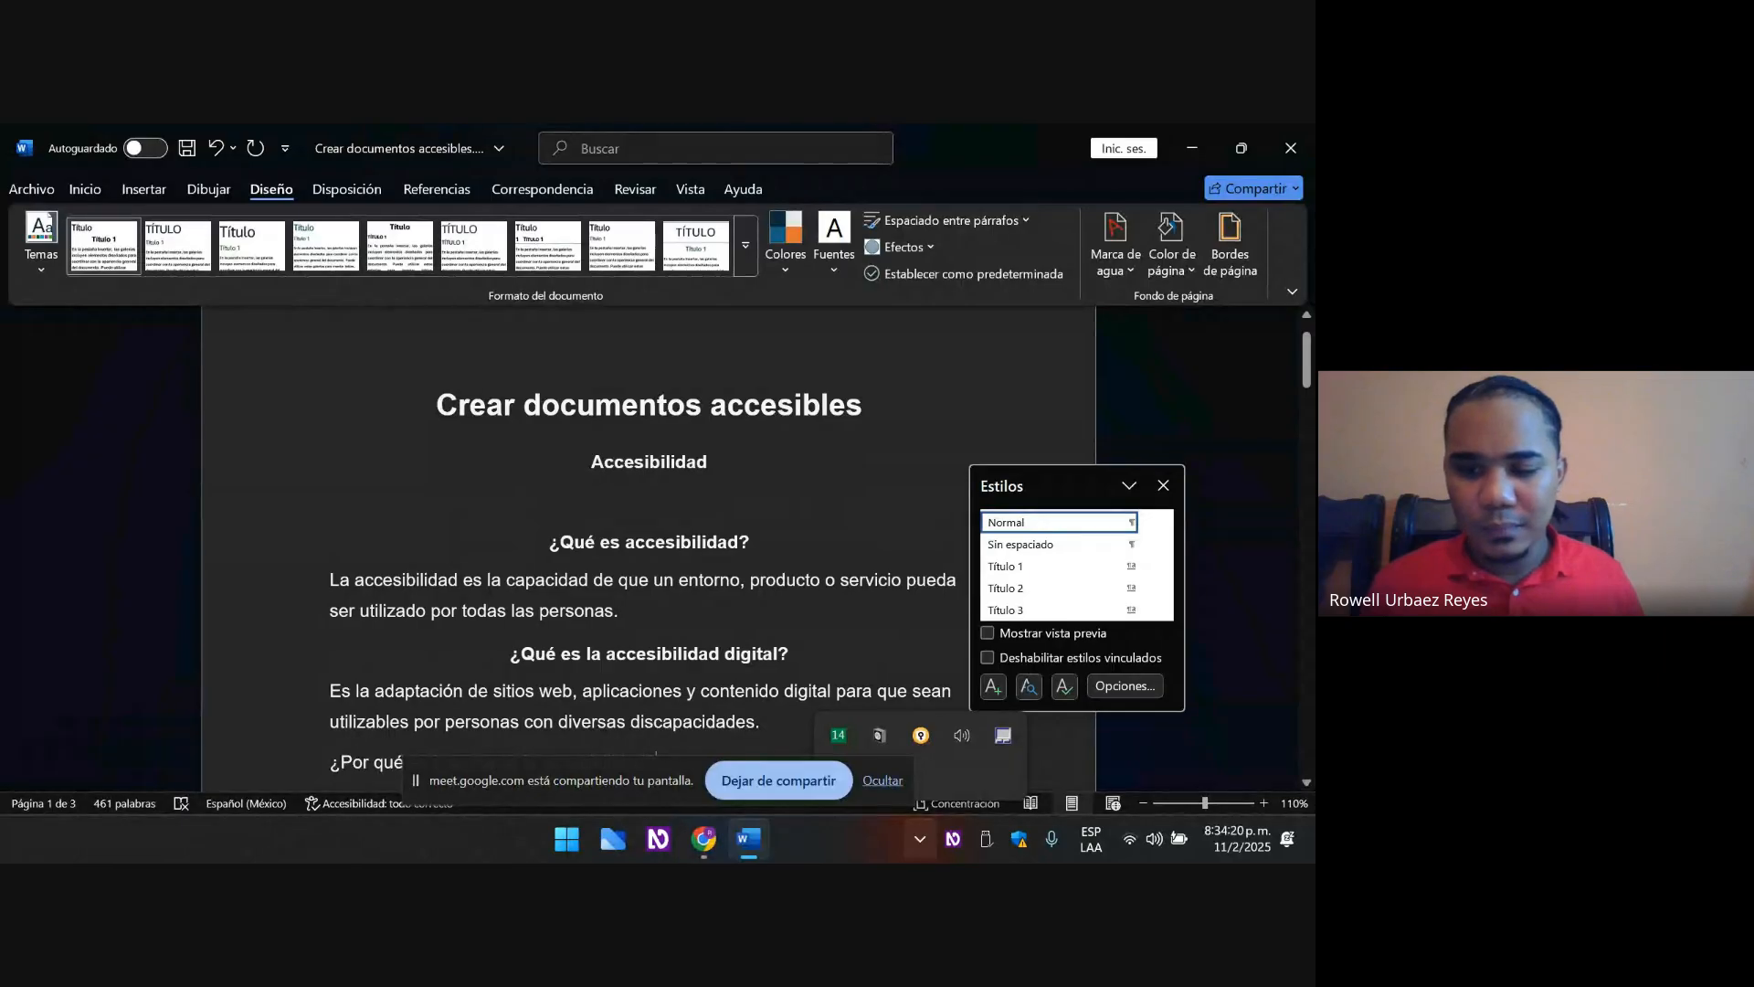
pyautogui.hotkey('ctrl', 'alt', '3')
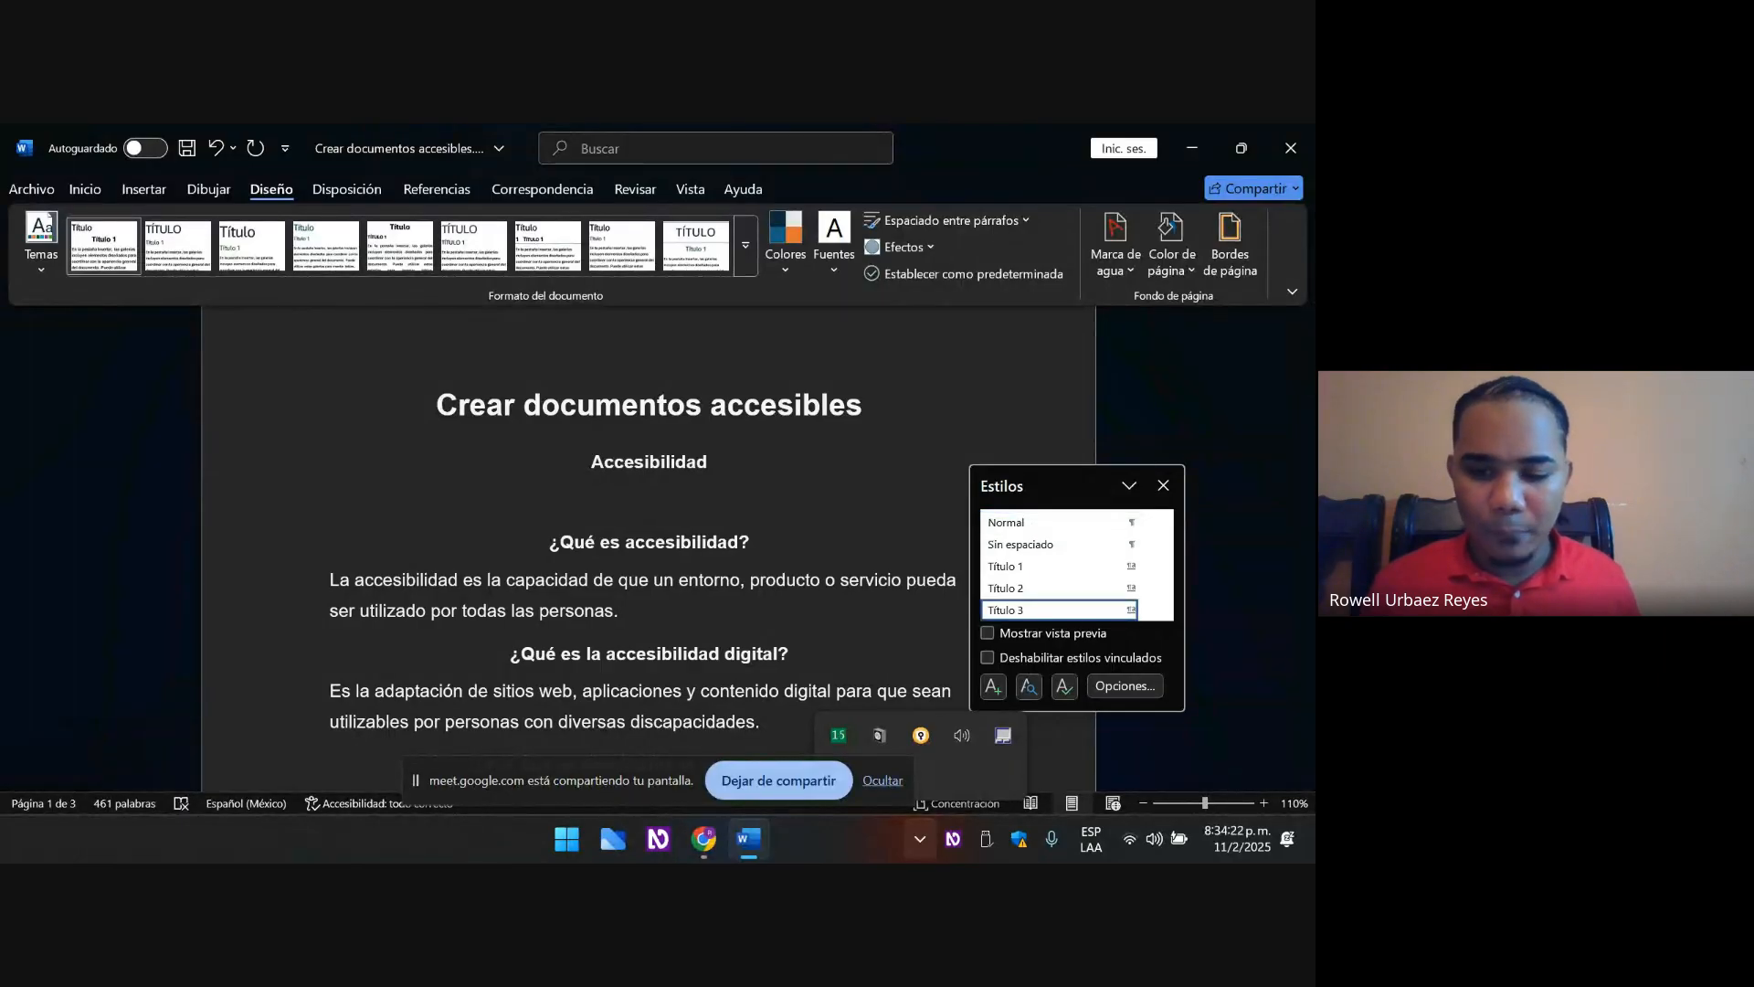
pyautogui.press('Down')
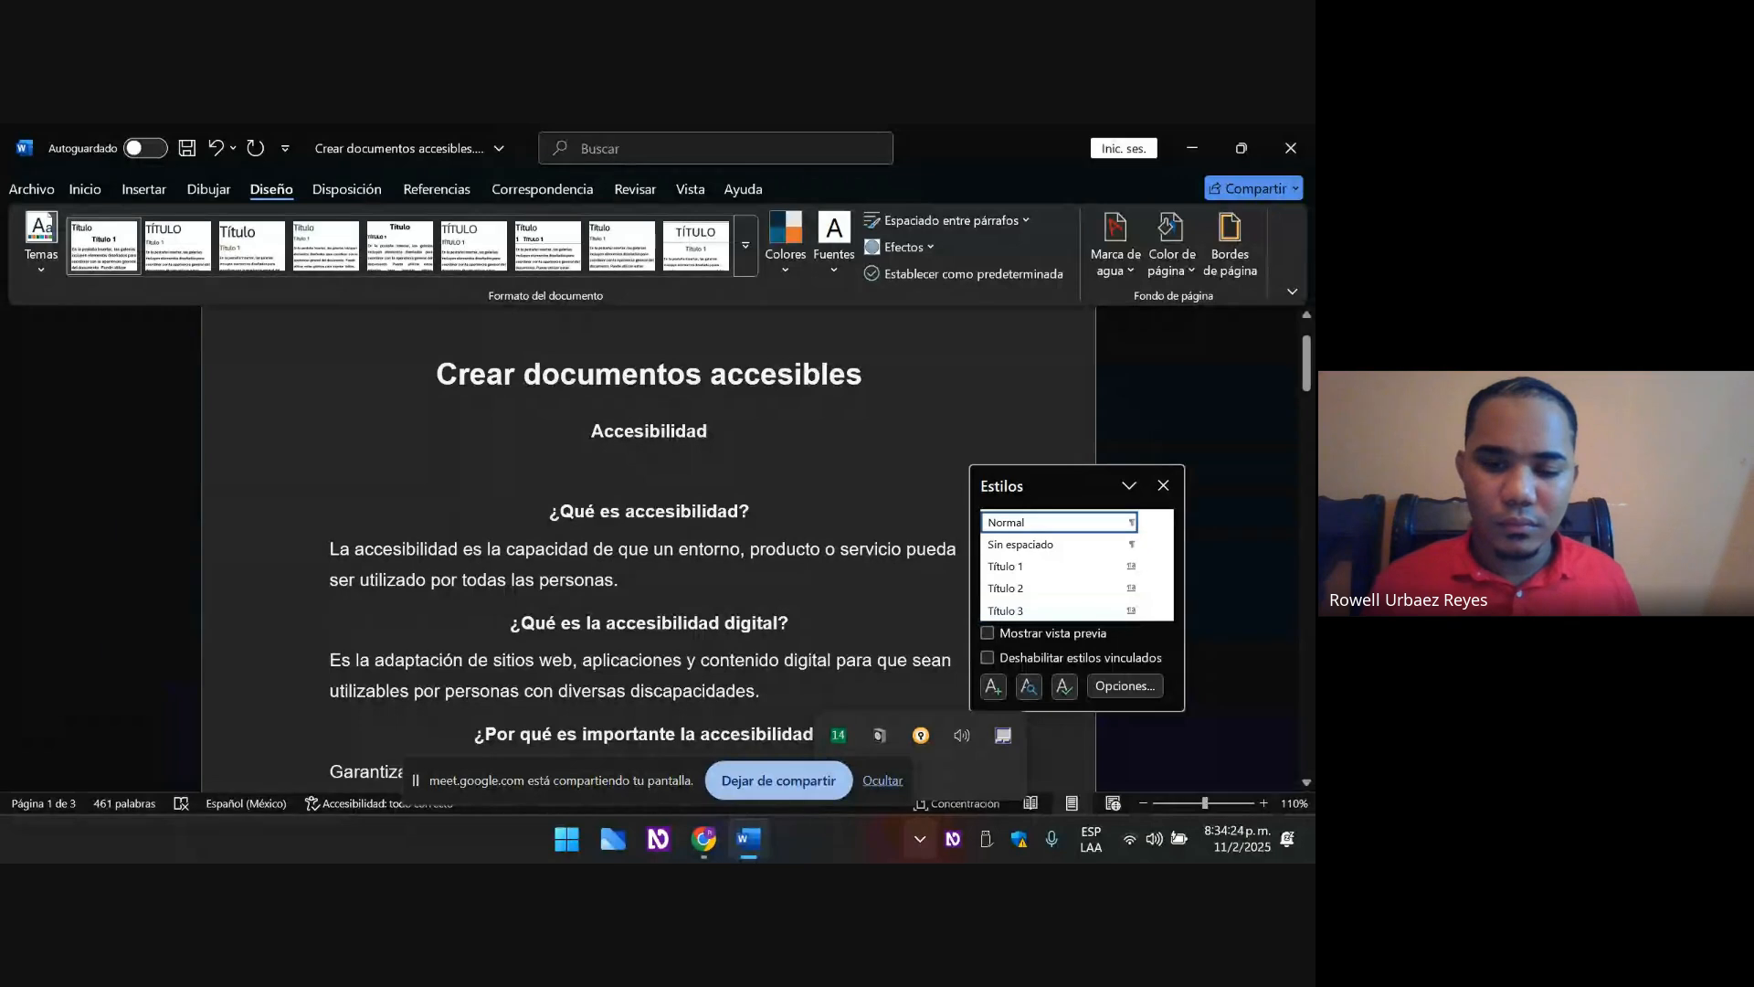
pyautogui.press('Down')
pyautogui.press('Down')
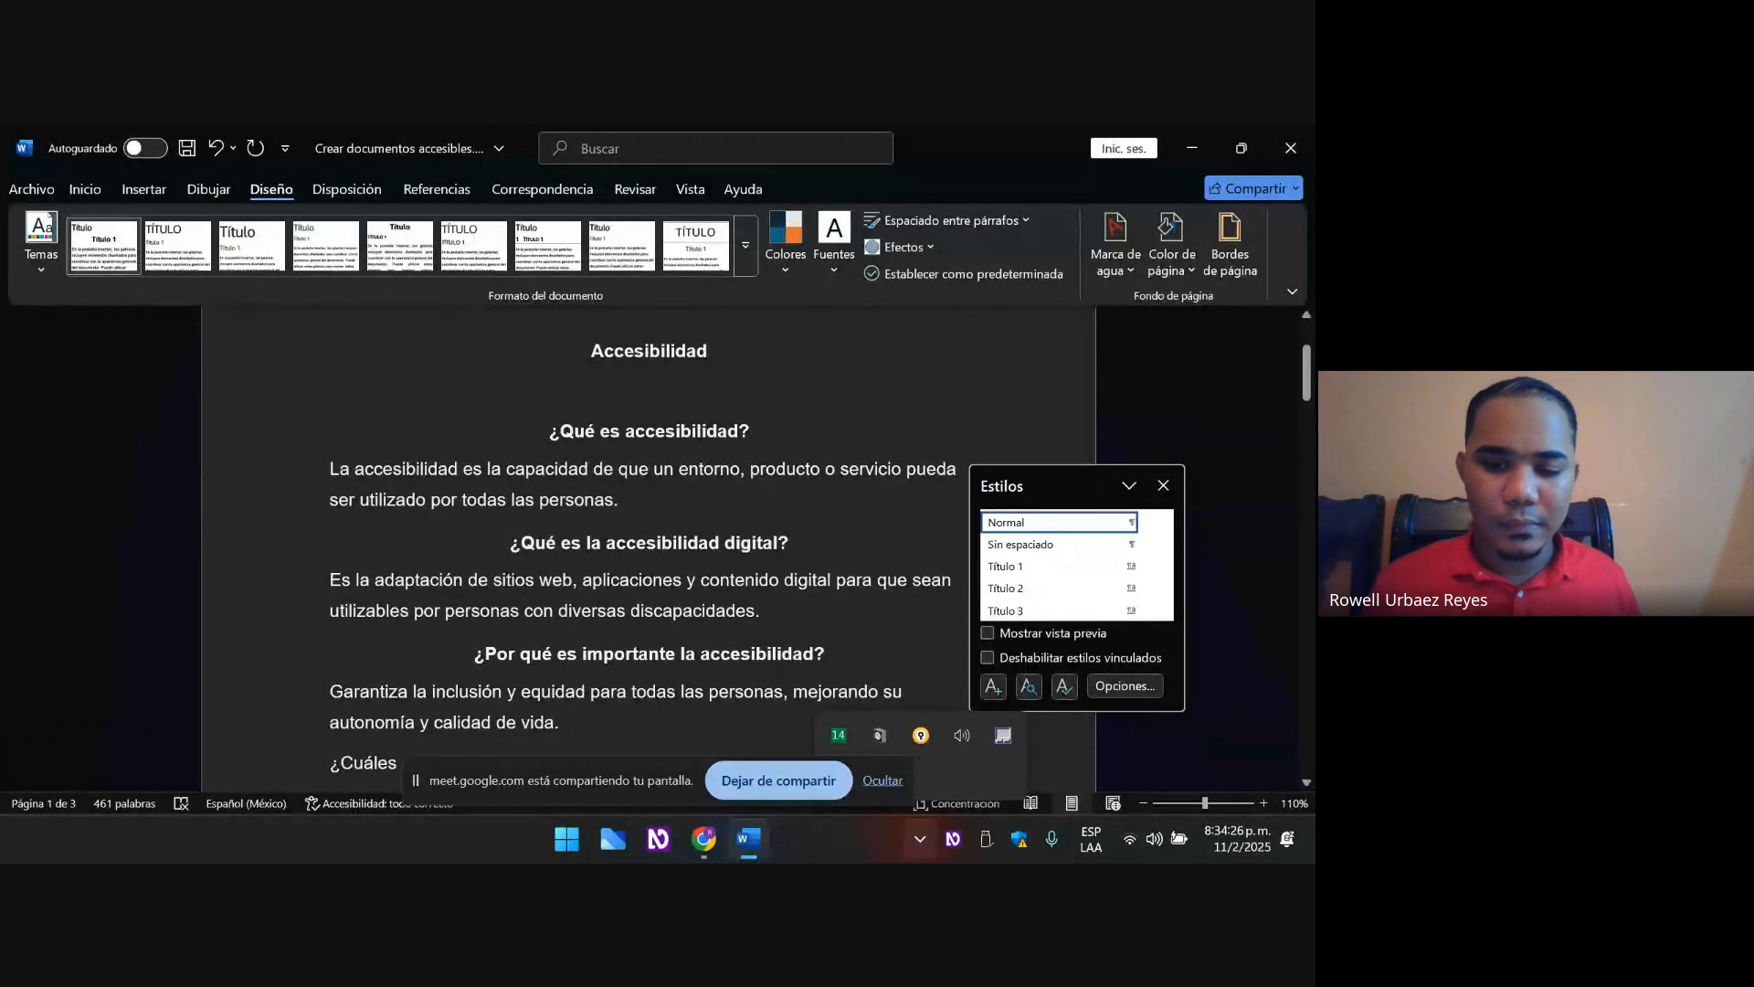
pyautogui.press('Down')
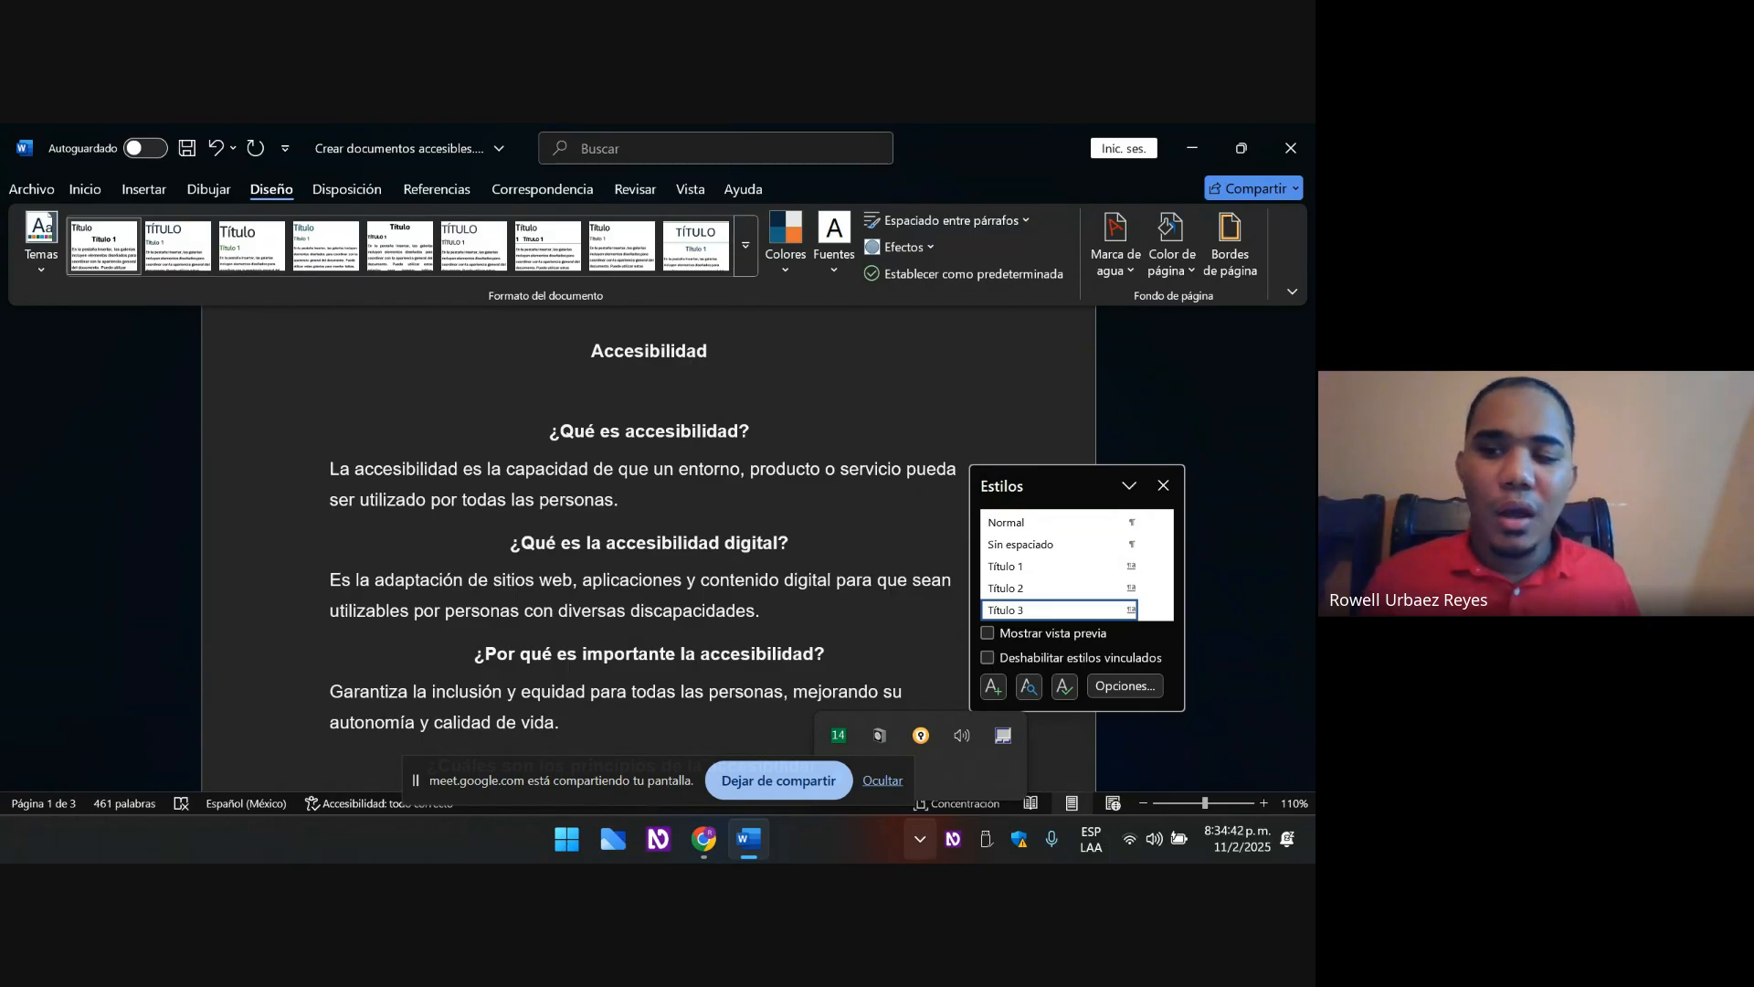
# - Apply the Título 3 style to the question "¿Qué ley regula la accesibilidad digital en muchos países?"
pyautogui.press('Down')
pyautogui.press('Down')
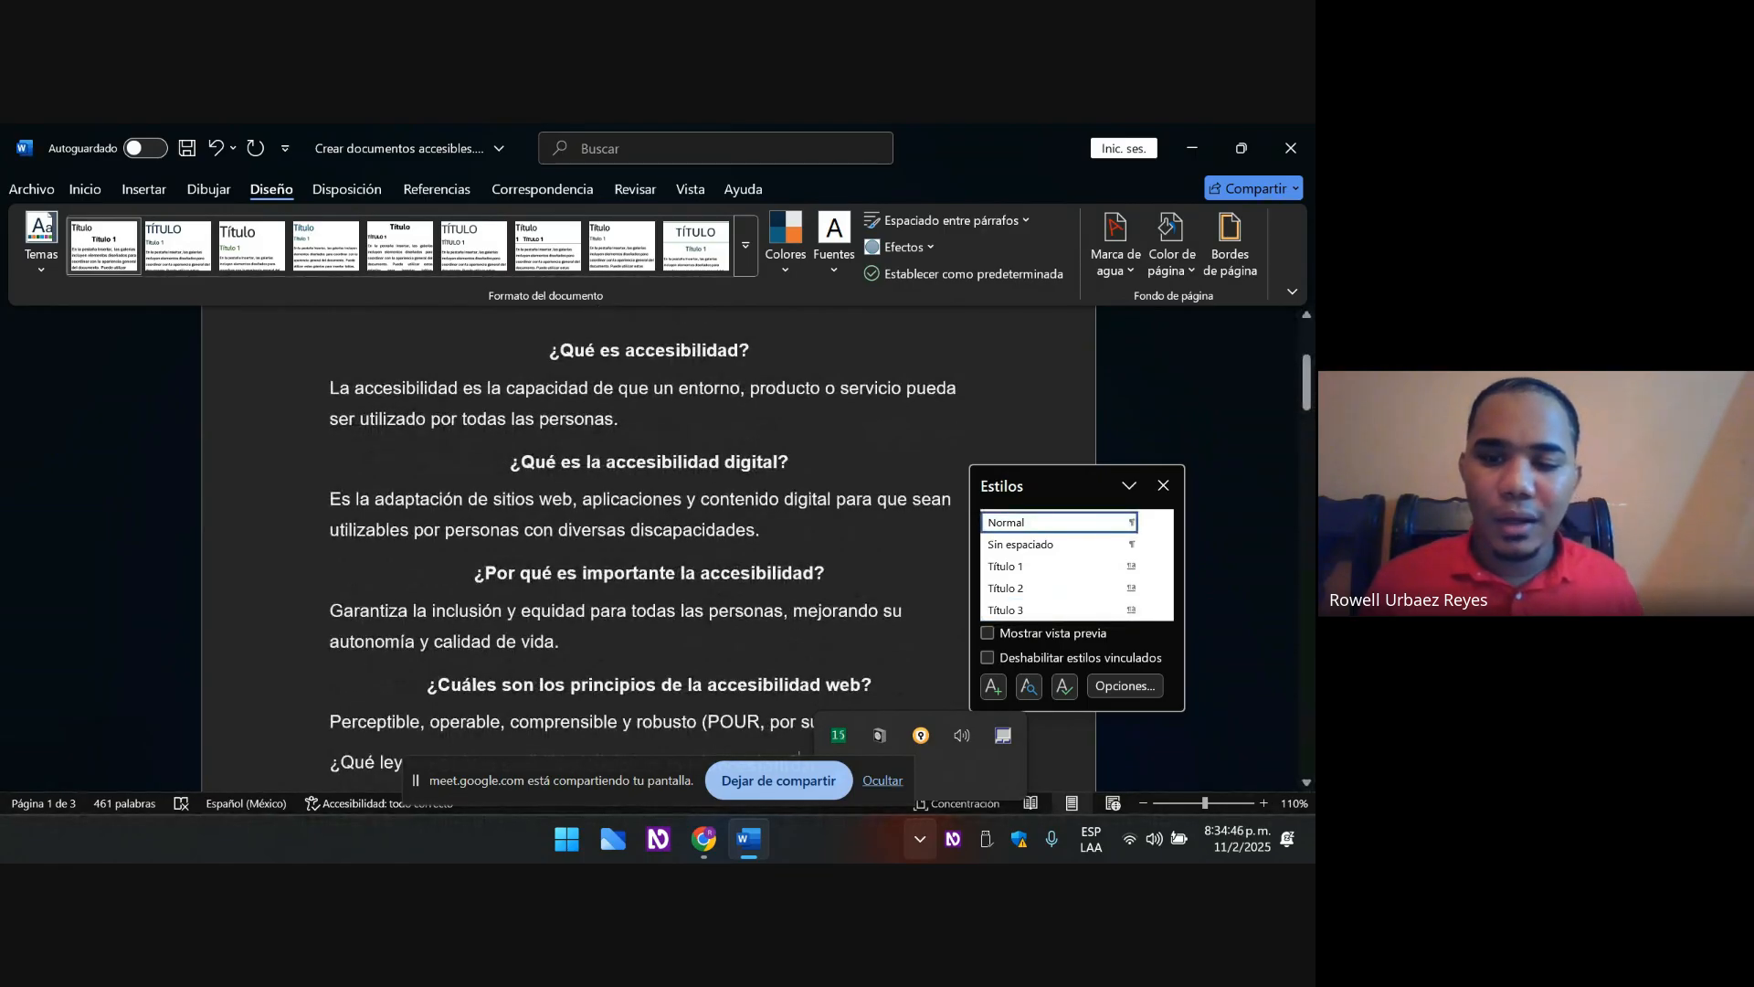
pyautogui.hotkey('ctrl', 'alt', '3')
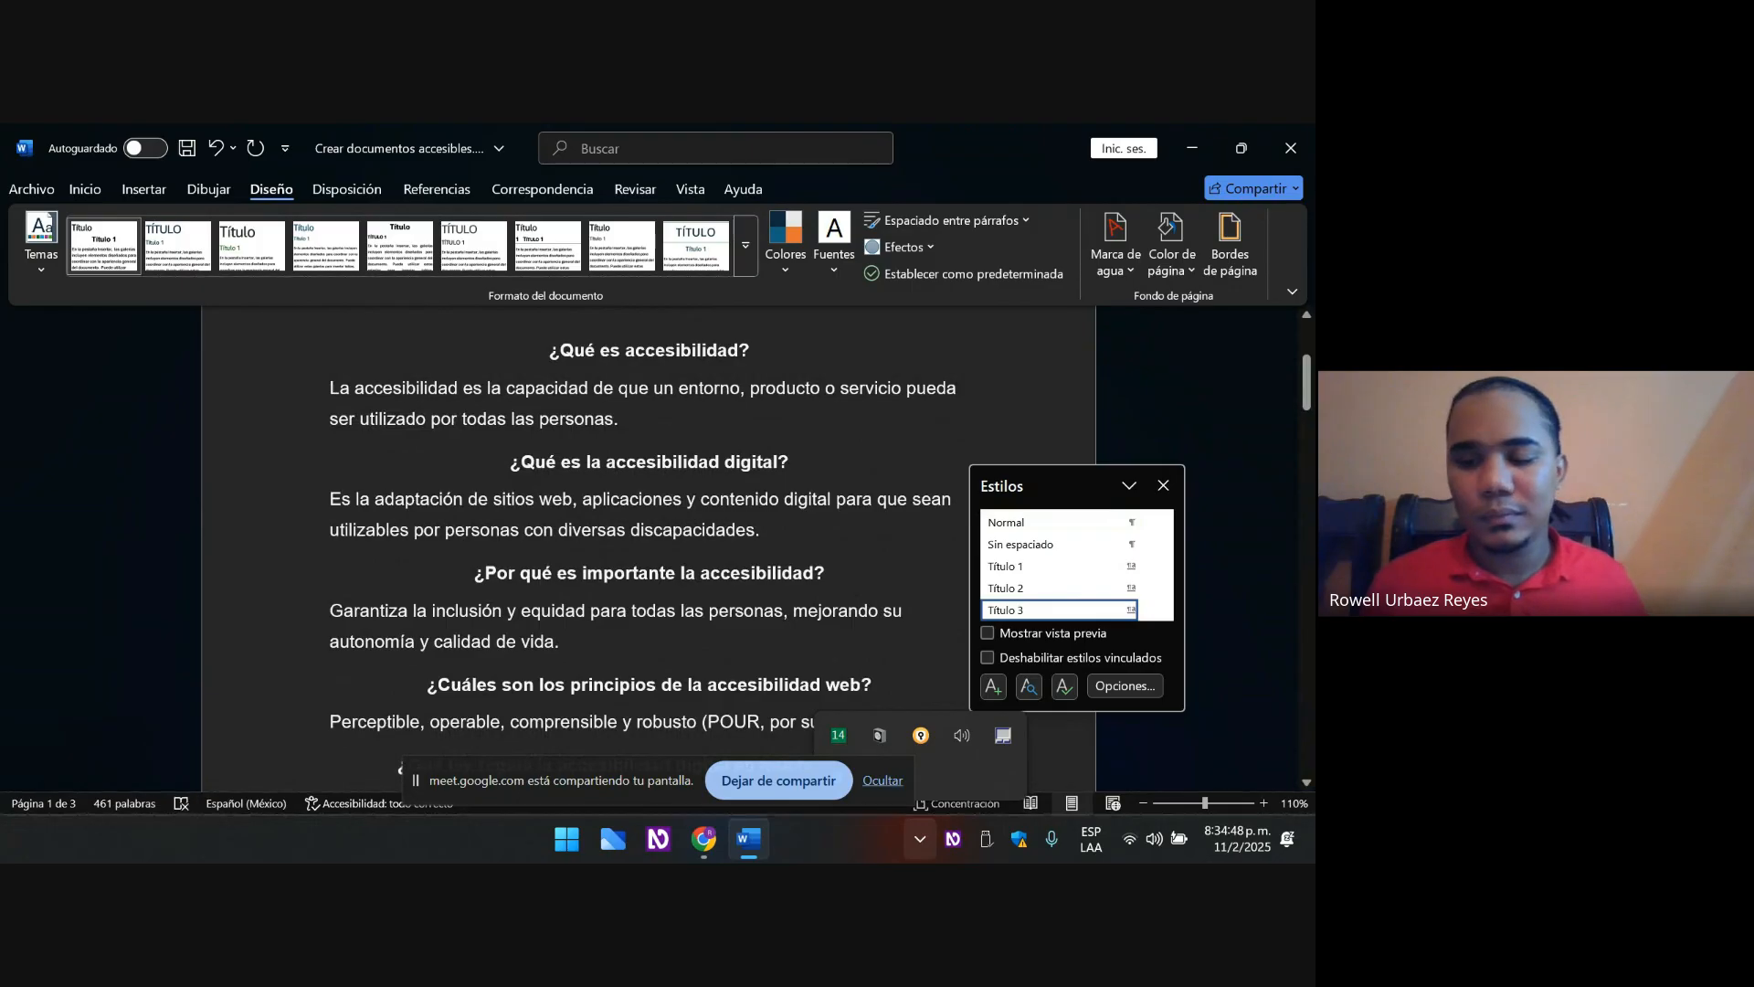
# - Apply the Título 2 style to the section heading "Documentos accesibles"
pyautogui.press('Down')
pyautogui.press('Down')
pyautogui.press('Down')
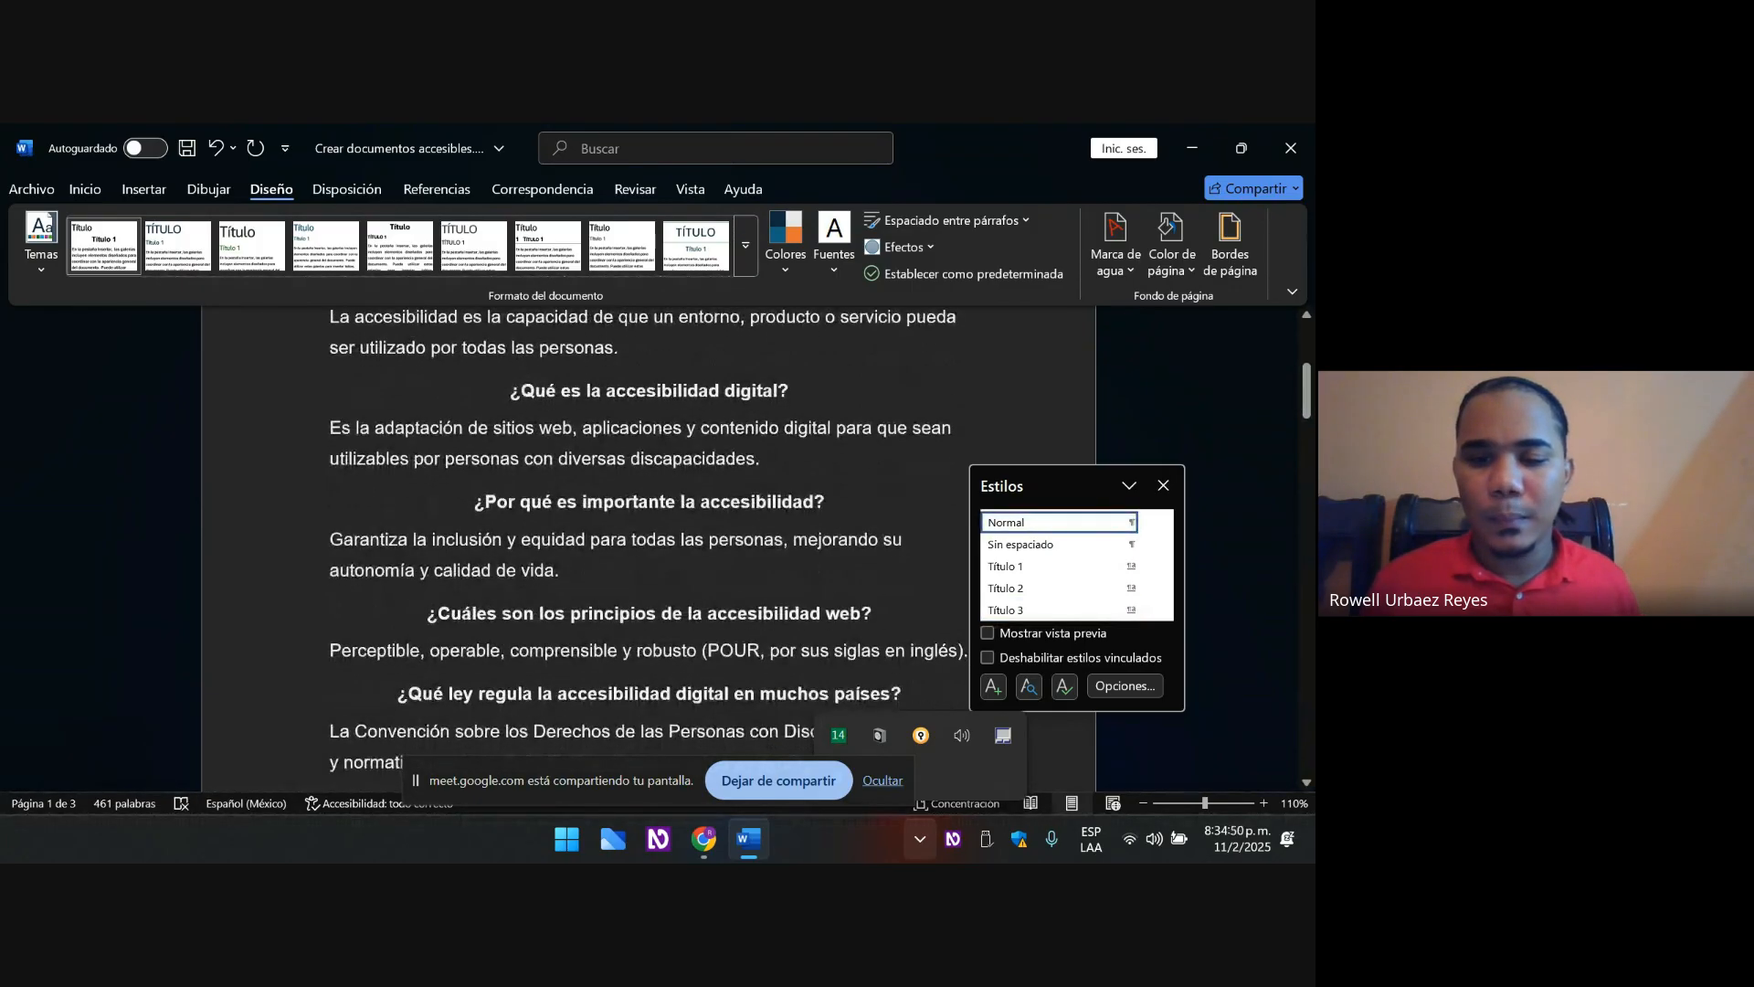
pyautogui.press('Down')
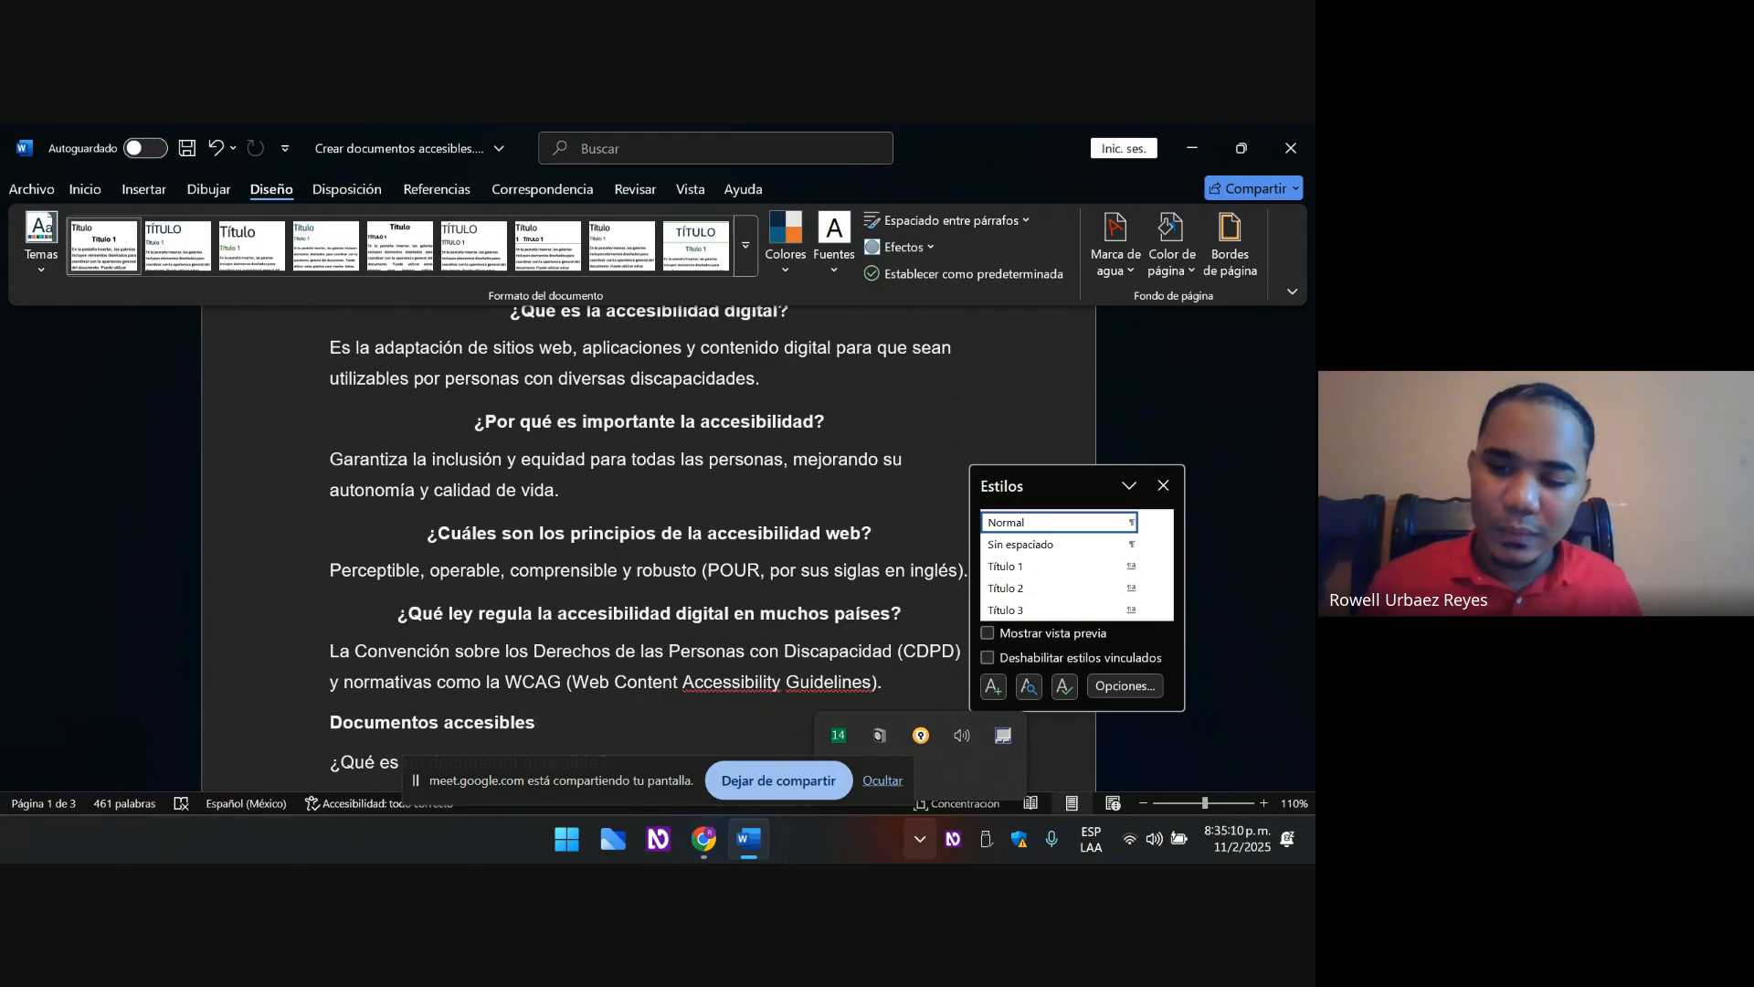
pyautogui.hotkey('ctrl', 'alt', '3')
pyautogui.hotkey('ctrl', 'alt', '2')
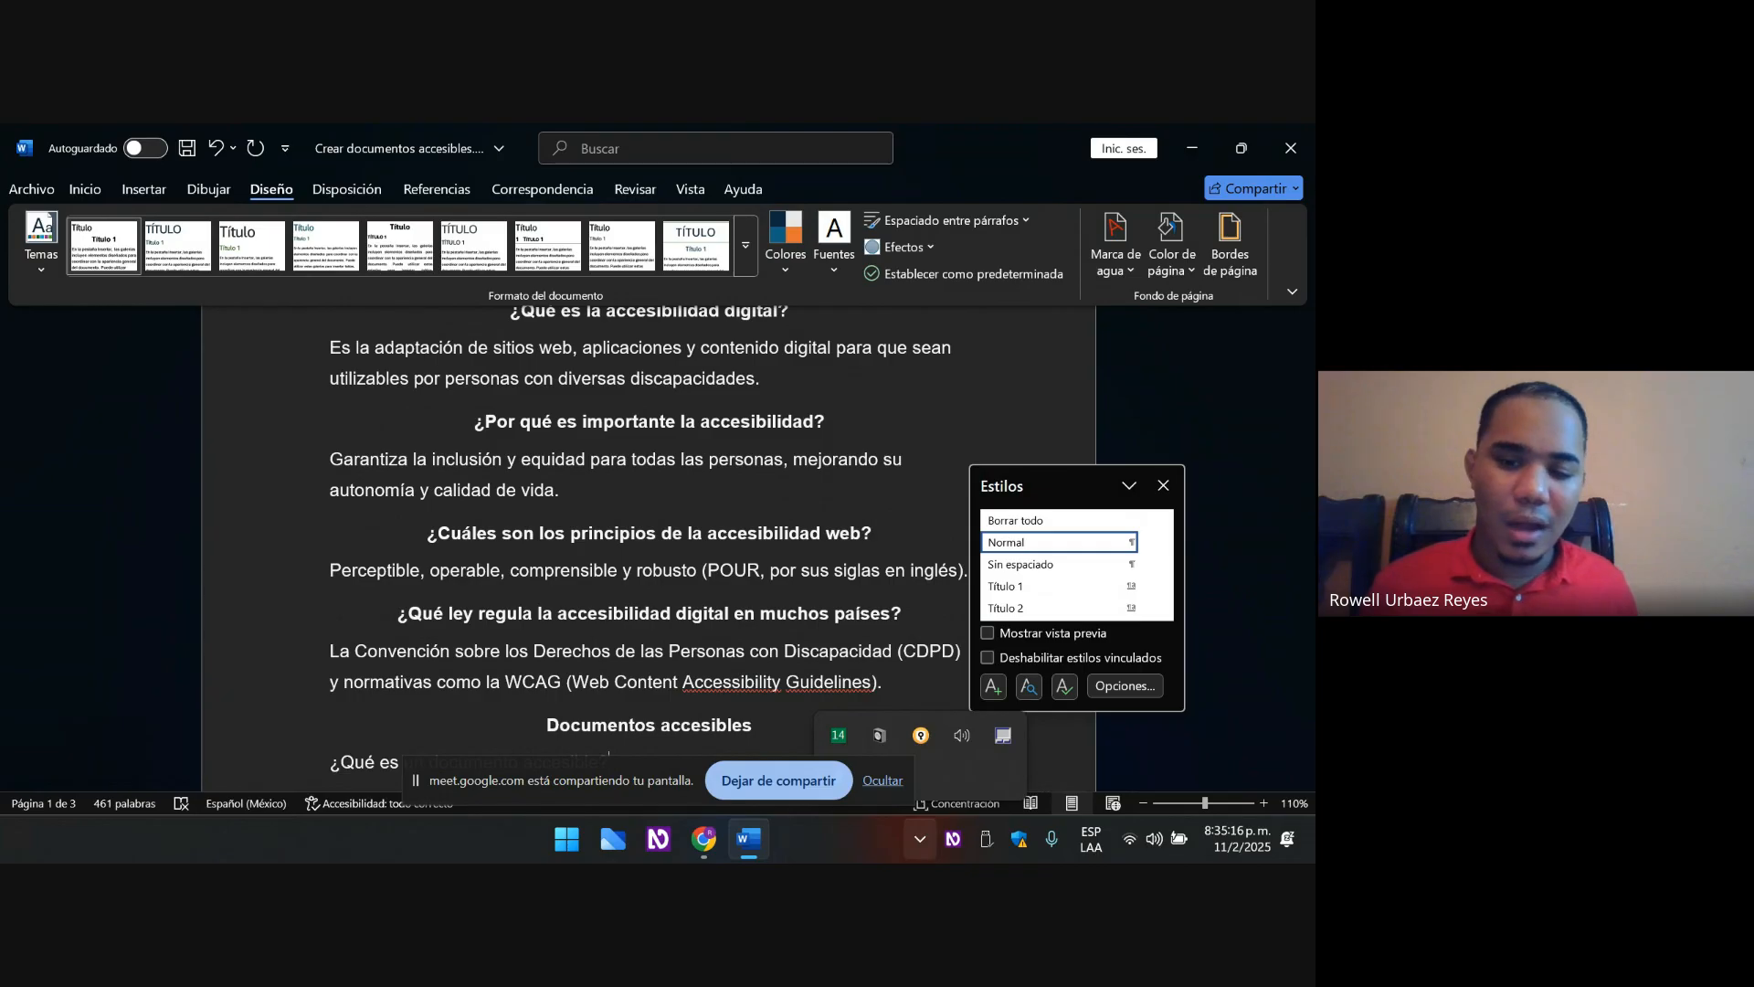
# - Apply the Título 3 style to "¿Qué es un documento accesible?" and "¿Qué formatos pueden ser accesibles?"
pyautogui.hotkey('ctrl', 'alt', '3')
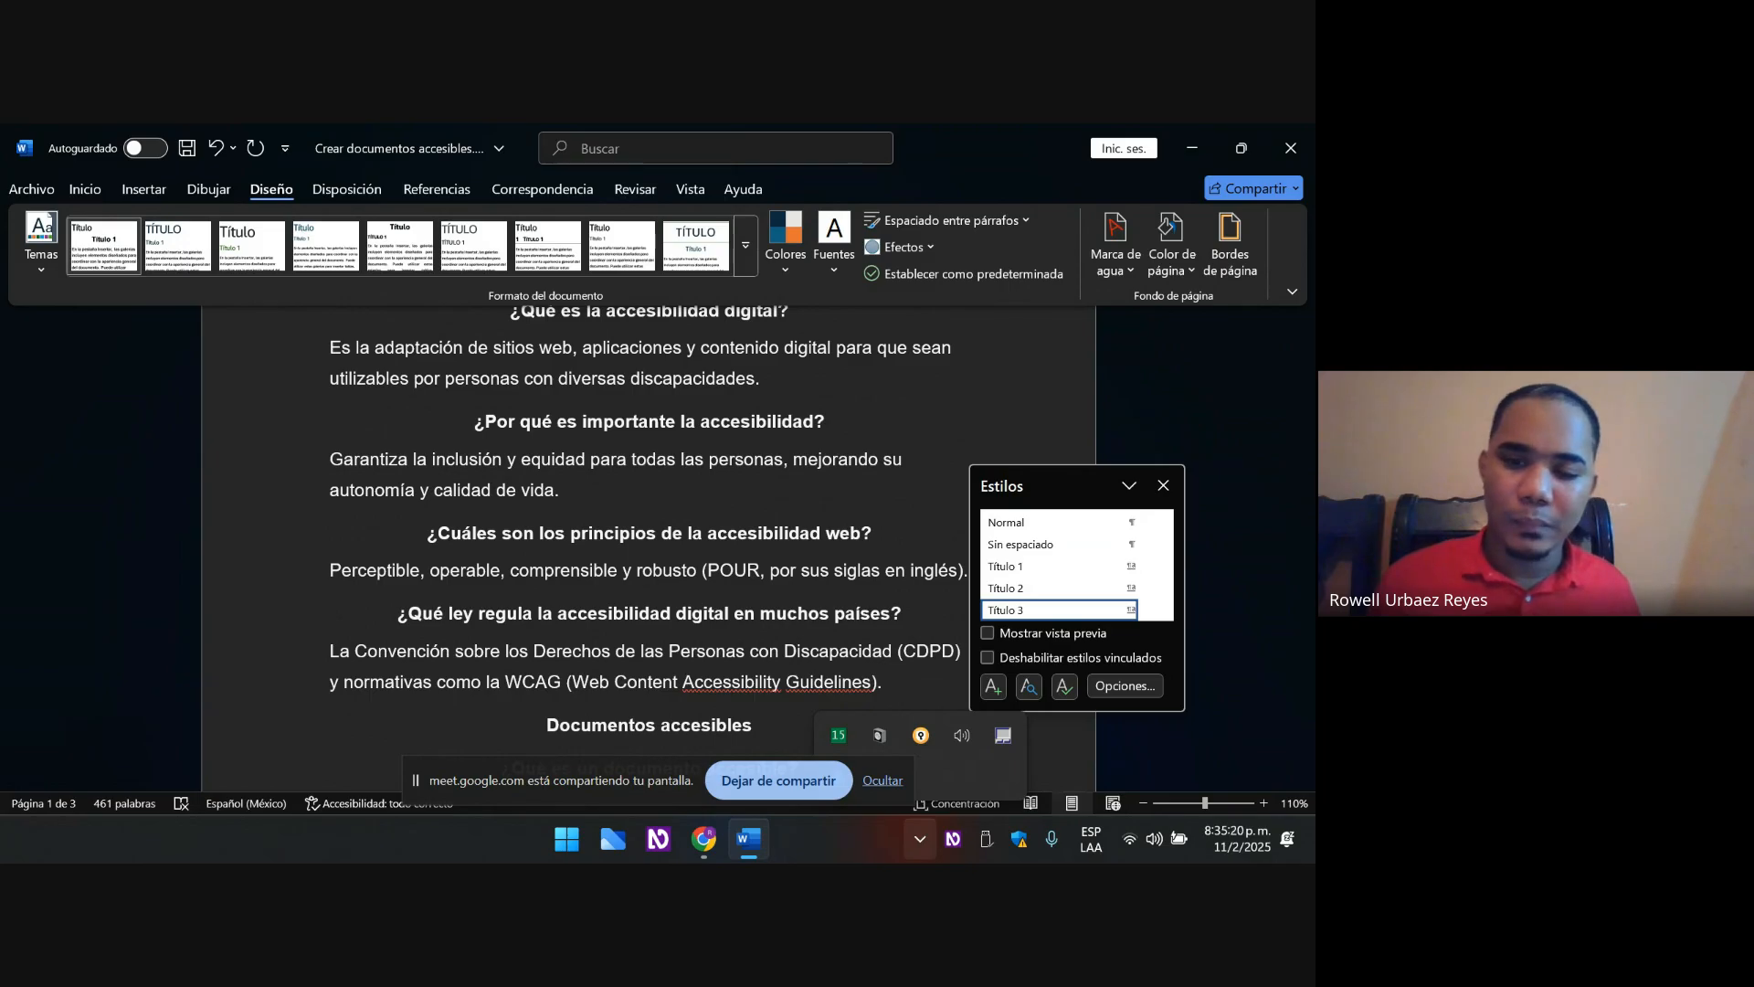
pyautogui.press('Down')
pyautogui.press('Down')
pyautogui.press('Down')
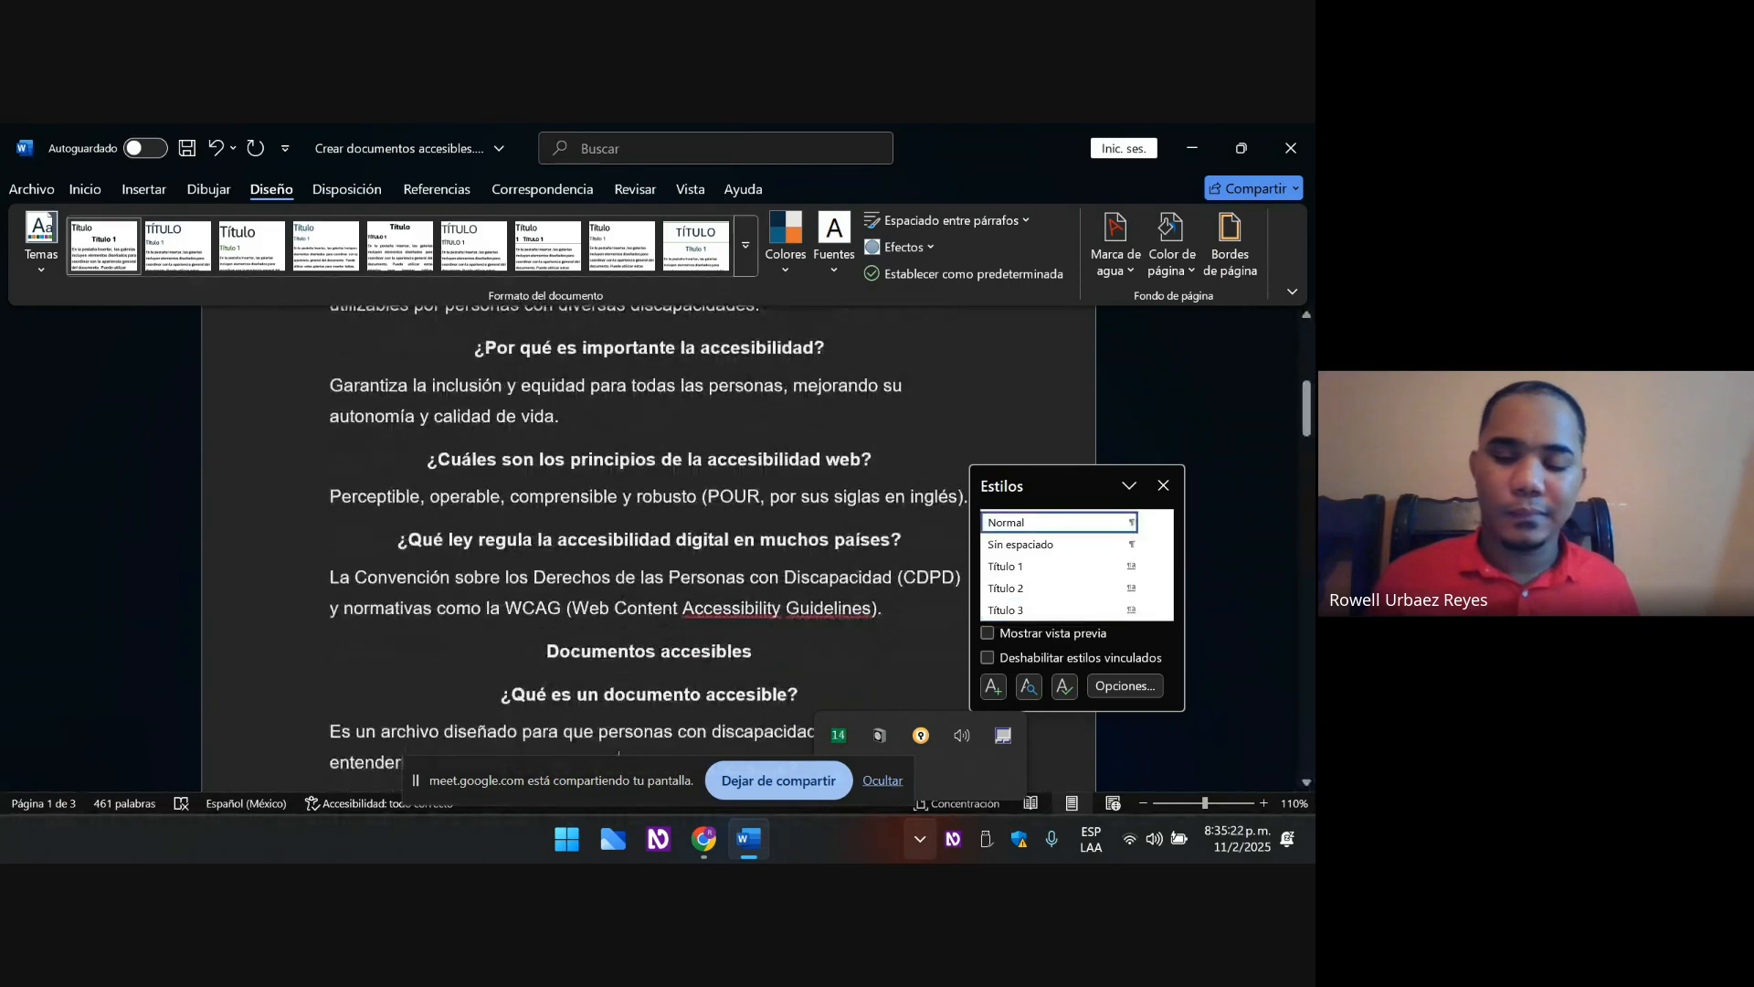
pyautogui.press('Down')
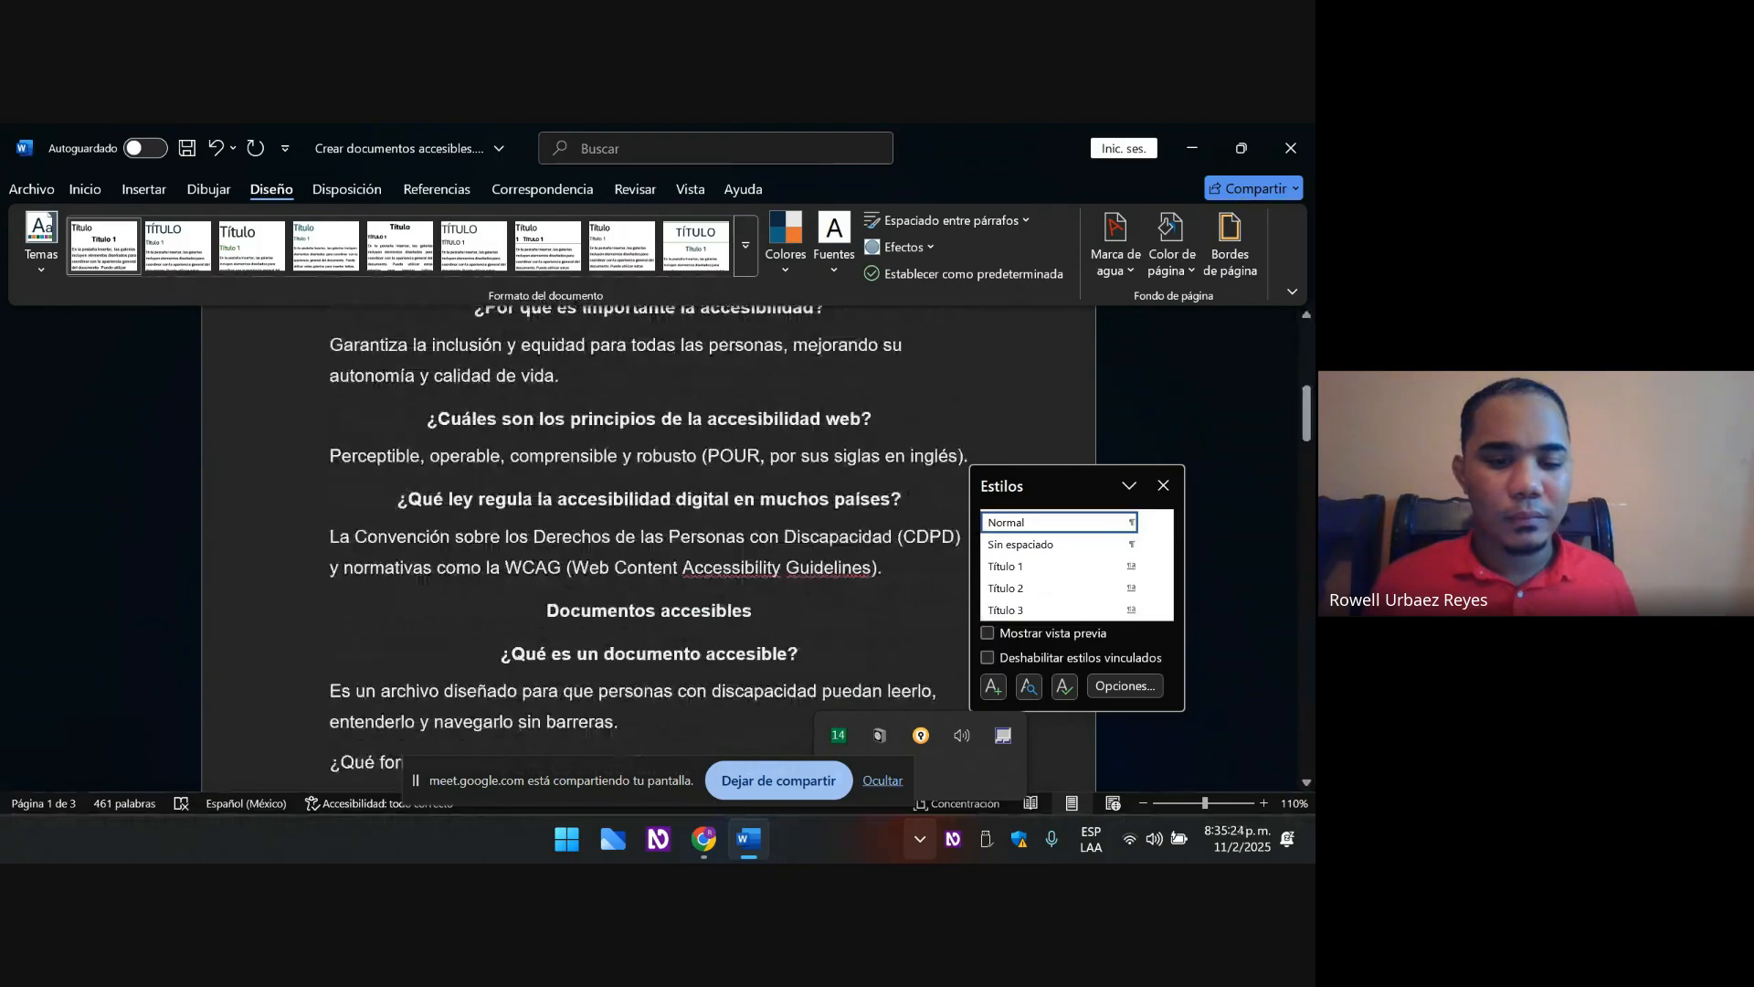
pyautogui.hotkey('ctrl', 'alt', '3')
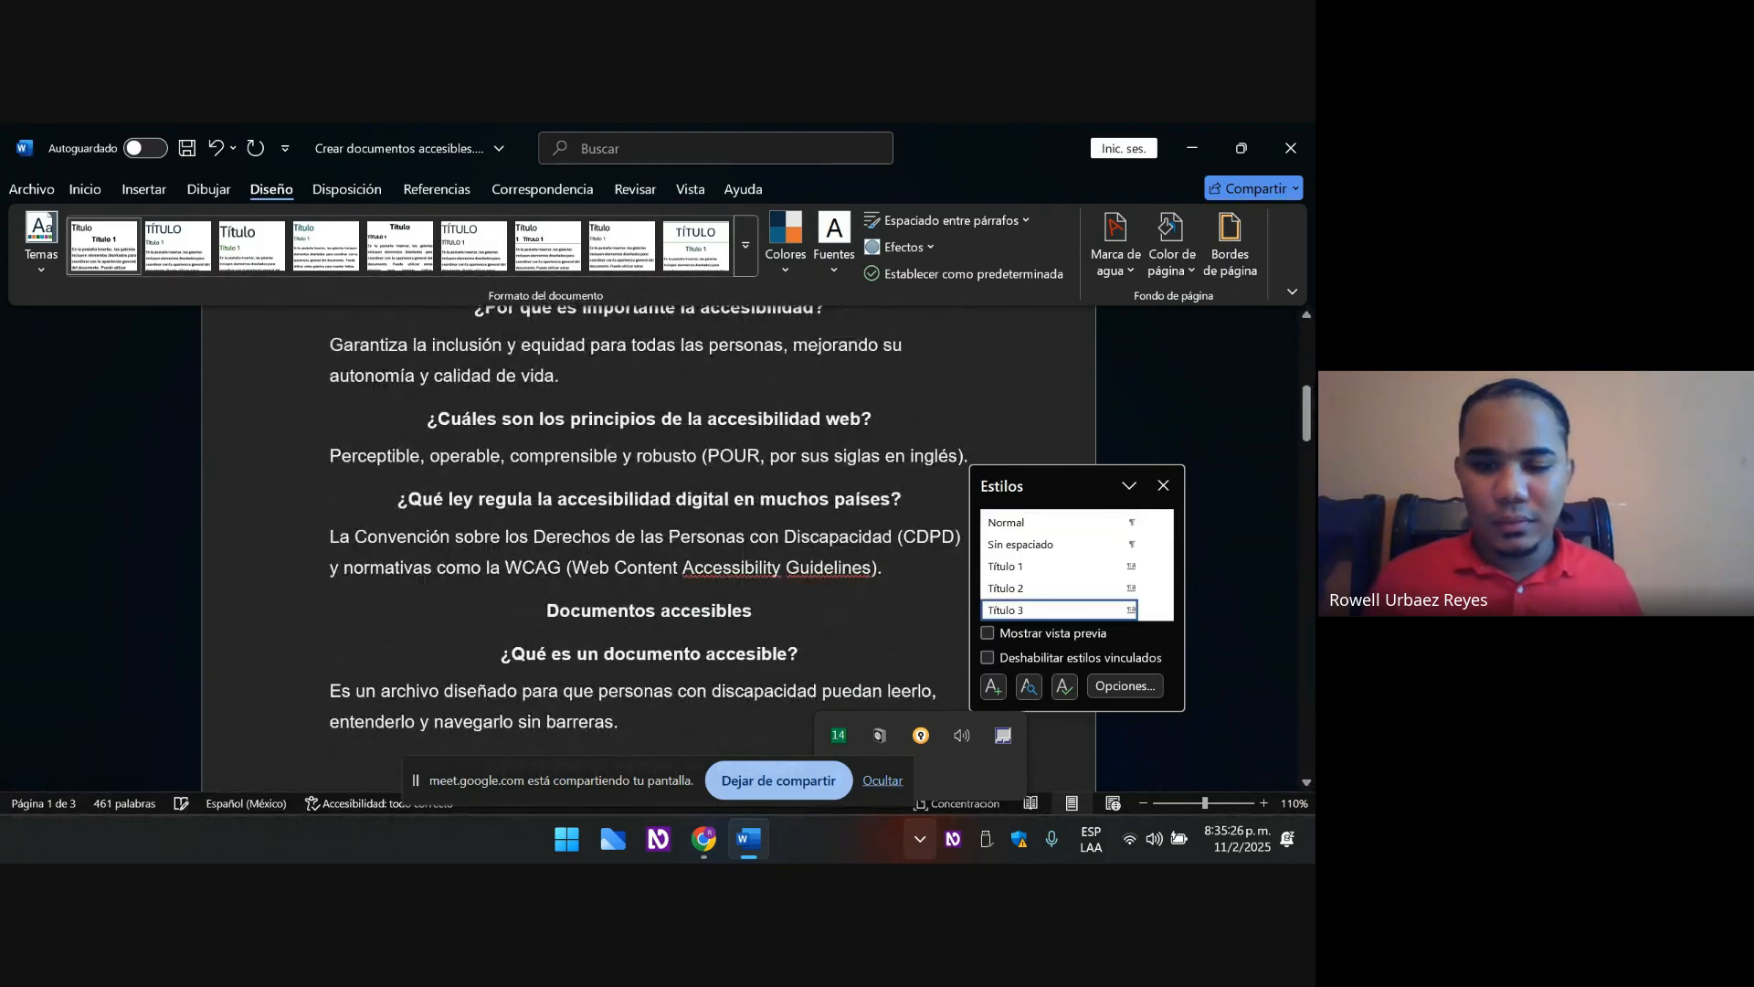
# - Apply the Título 3 style to "¿Qué elementos hacen accesible un documento?" and "¿Cómo verificar la accesibilidad de un documento?"
pyautogui.press('Down')
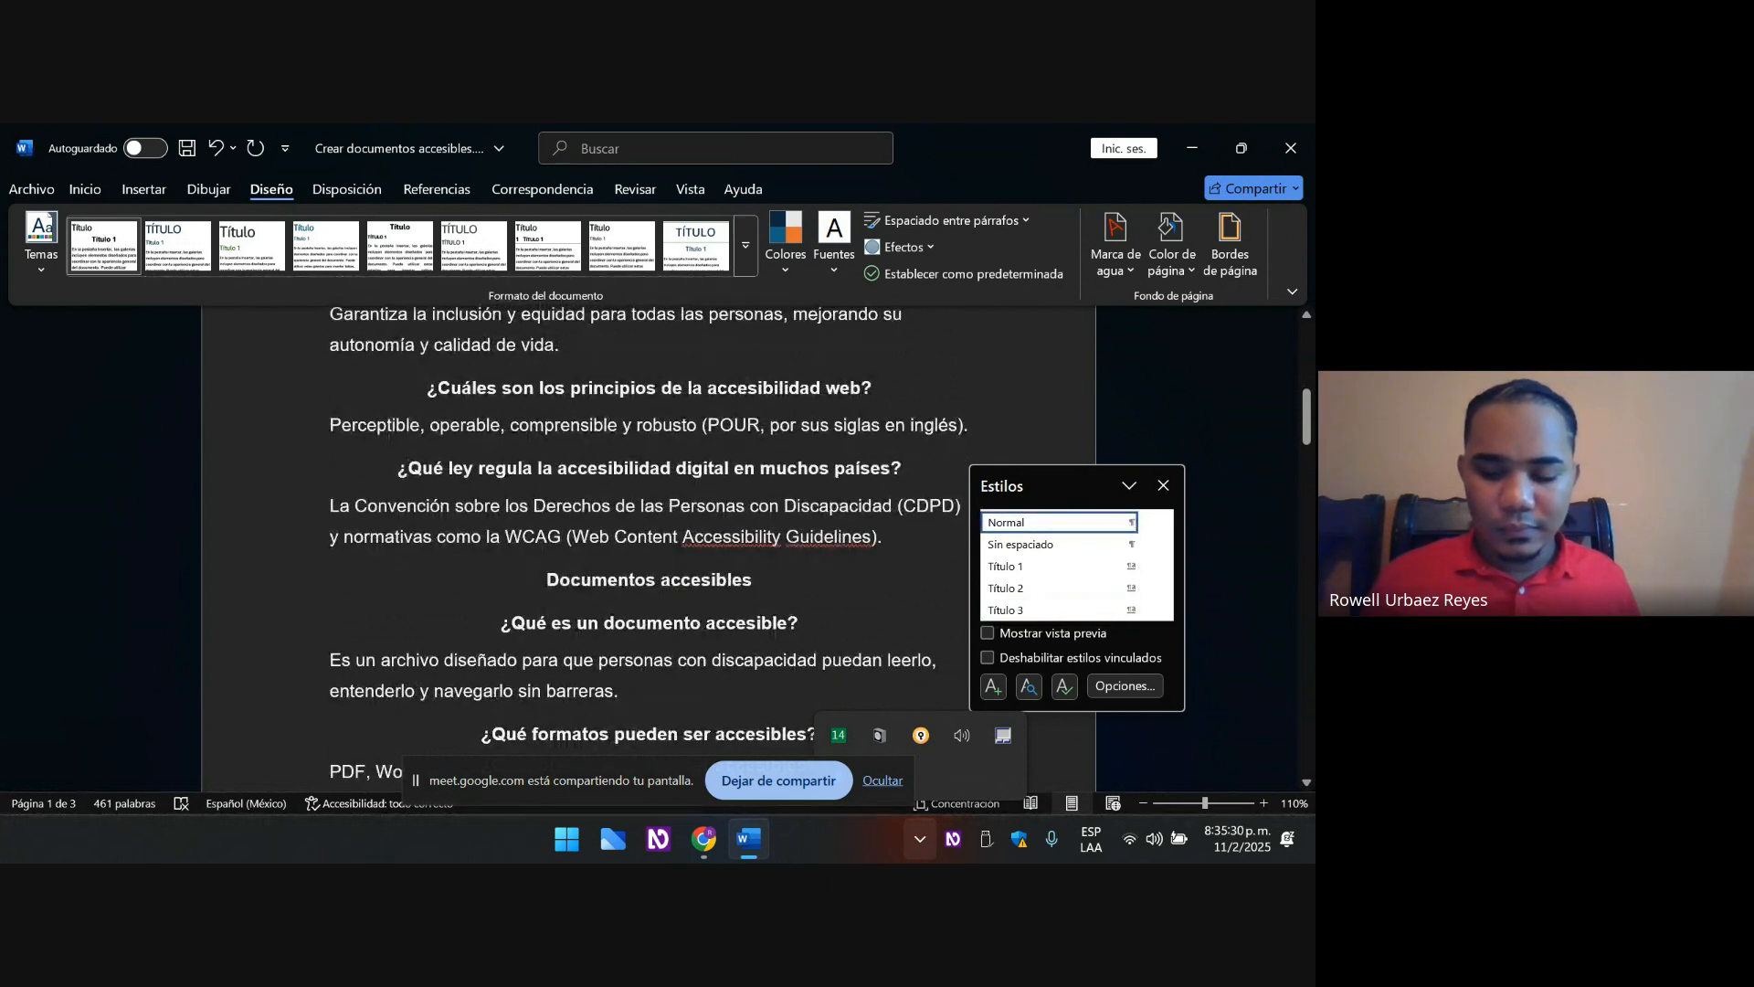
pyautogui.press('Down')
pyautogui.press('Down')
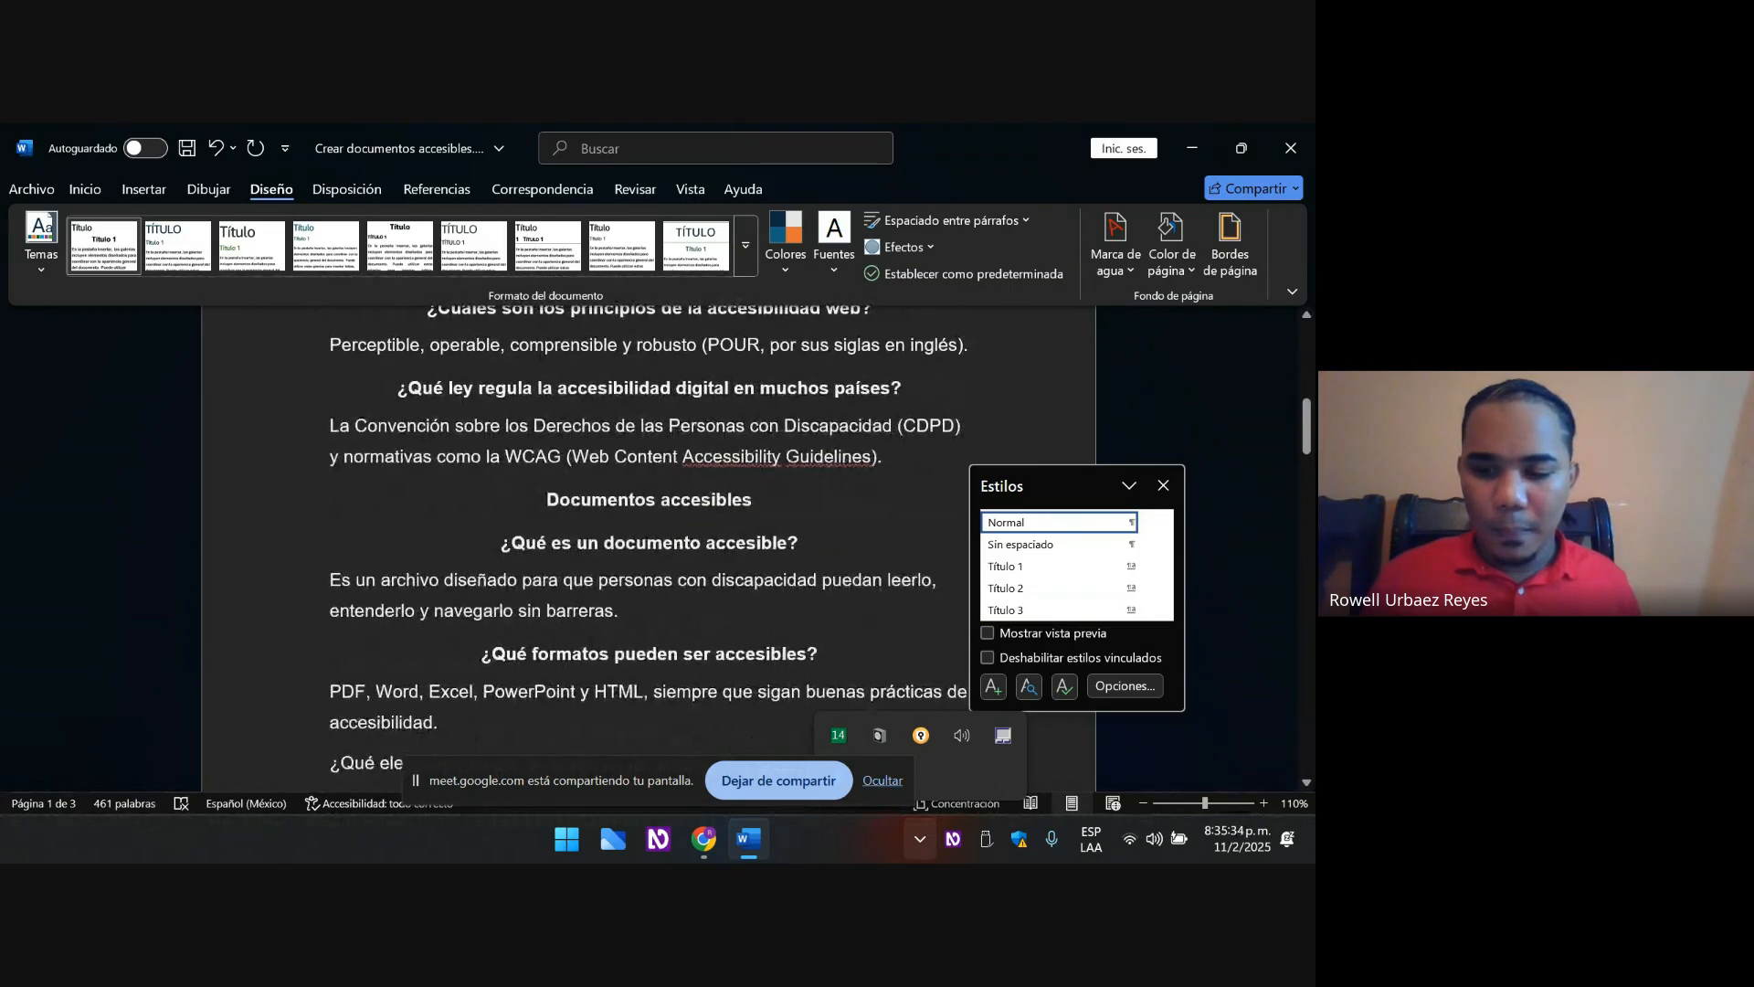
pyautogui.hotkey('ctrl', 'alt', '3')
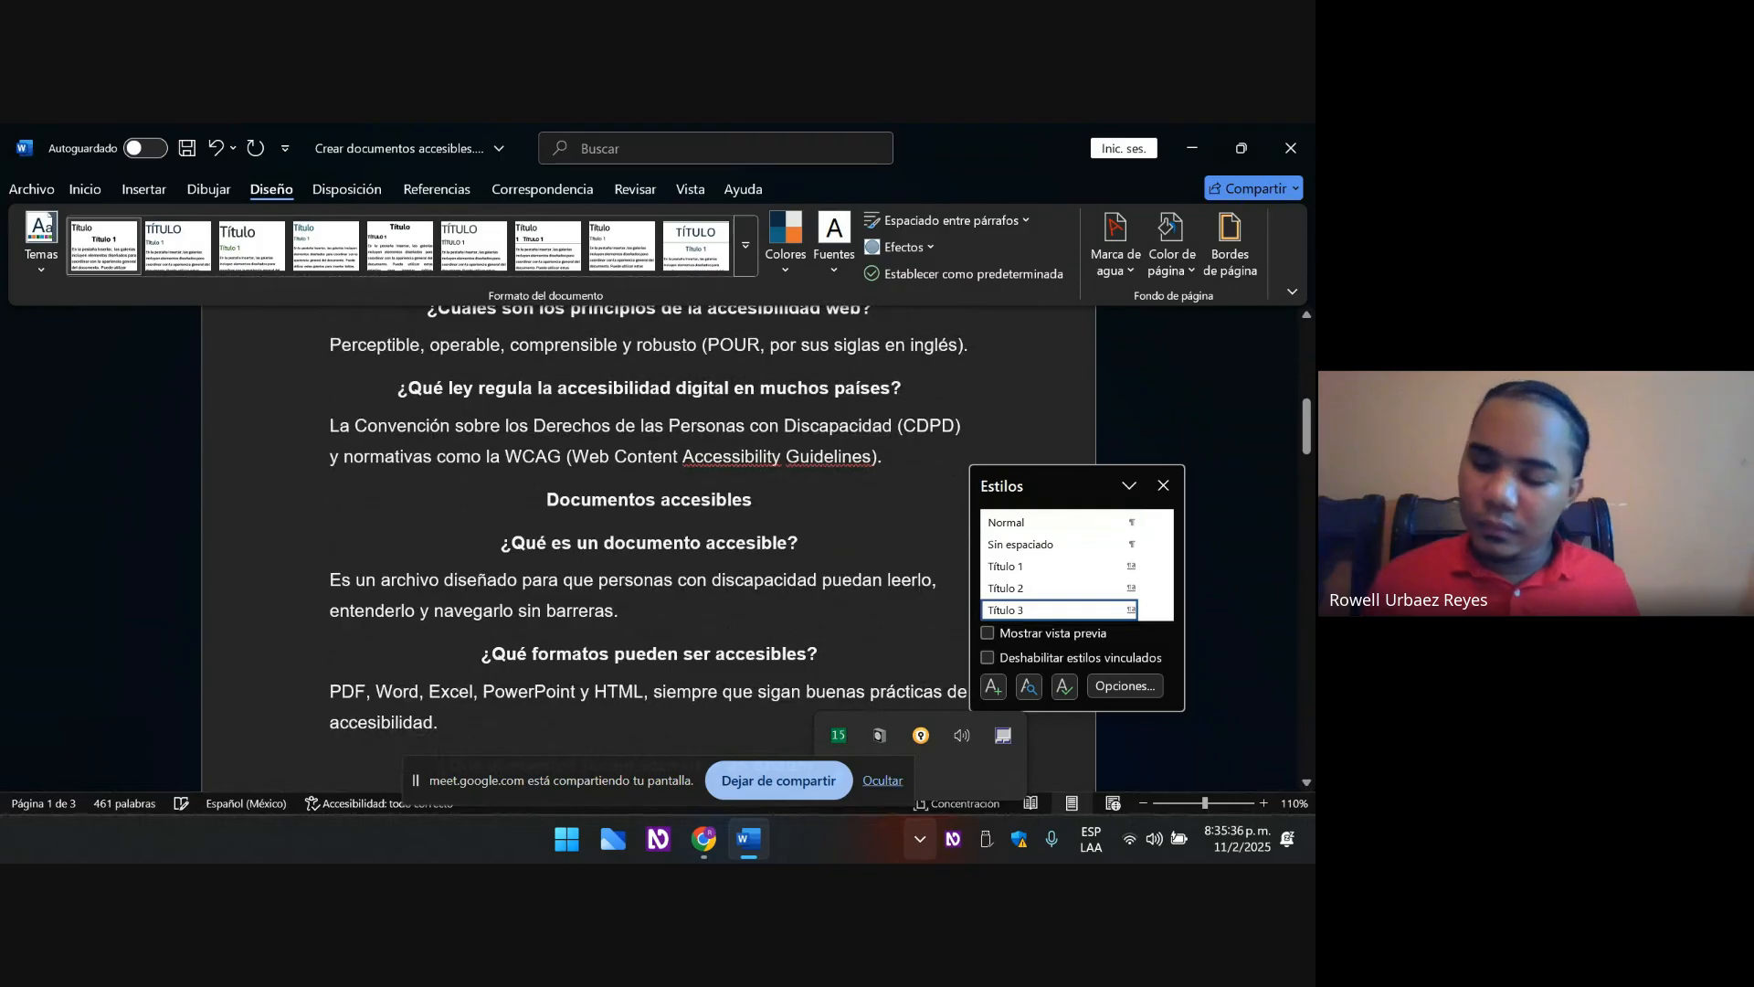
pyautogui.press('Down')
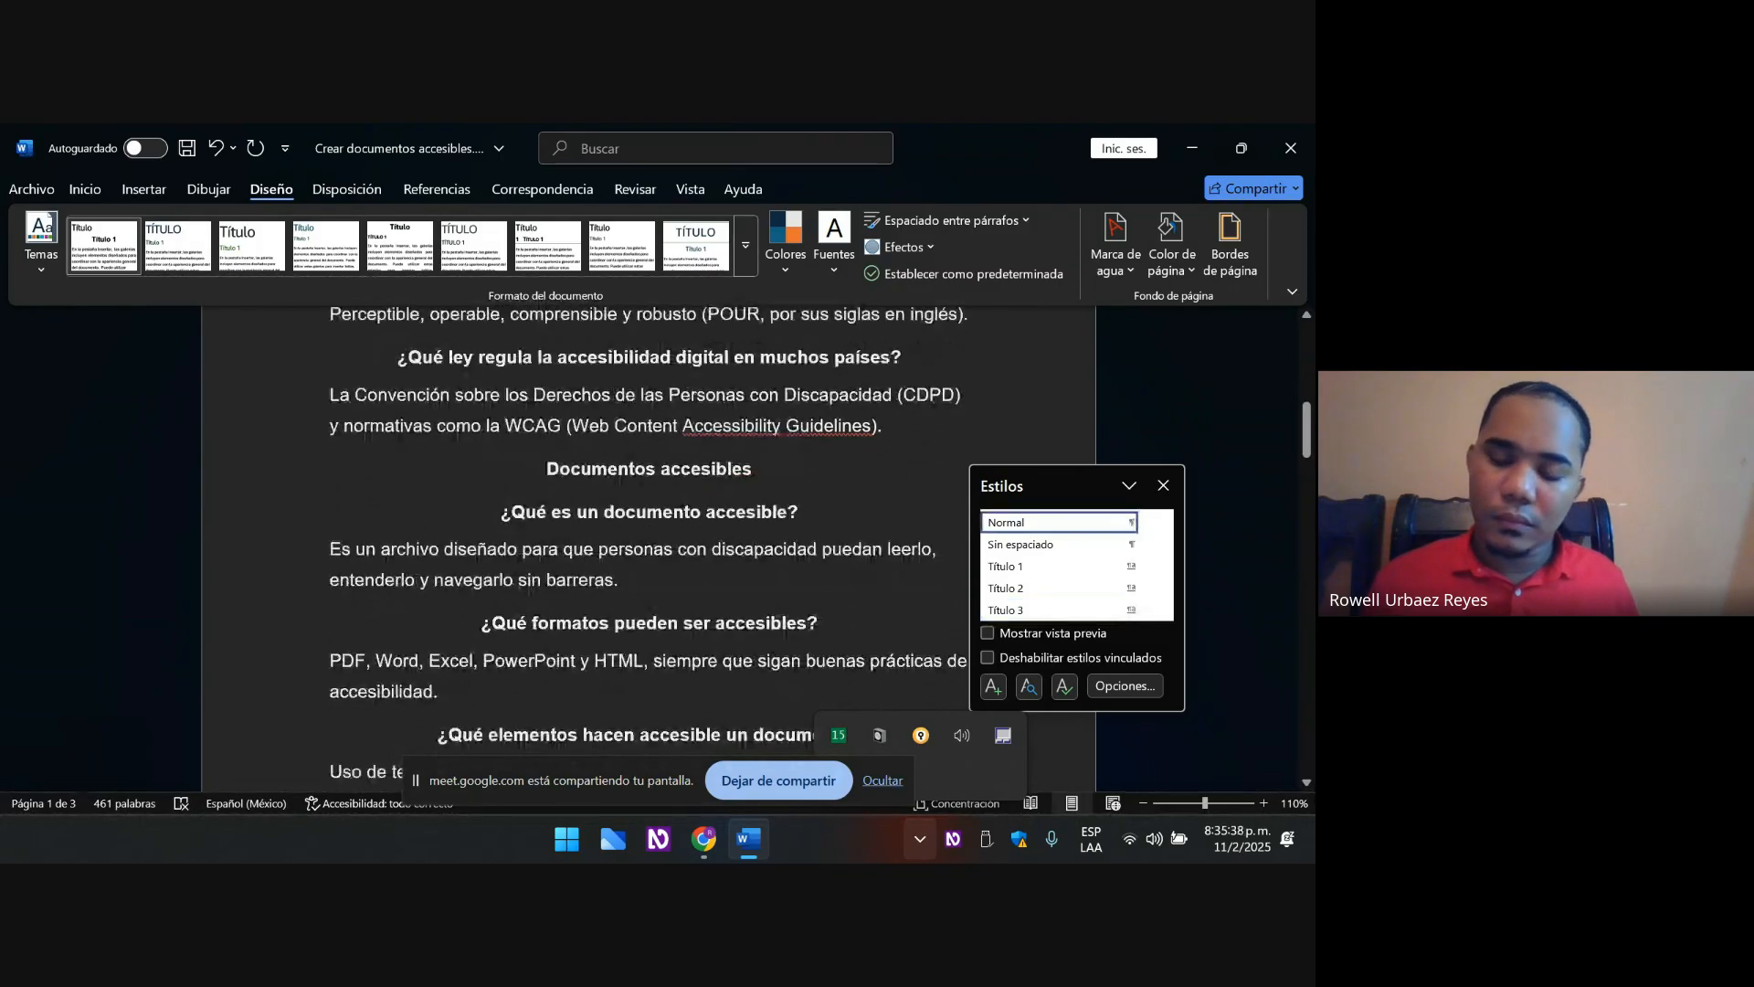
pyautogui.press('Down')
pyautogui.press('Down')
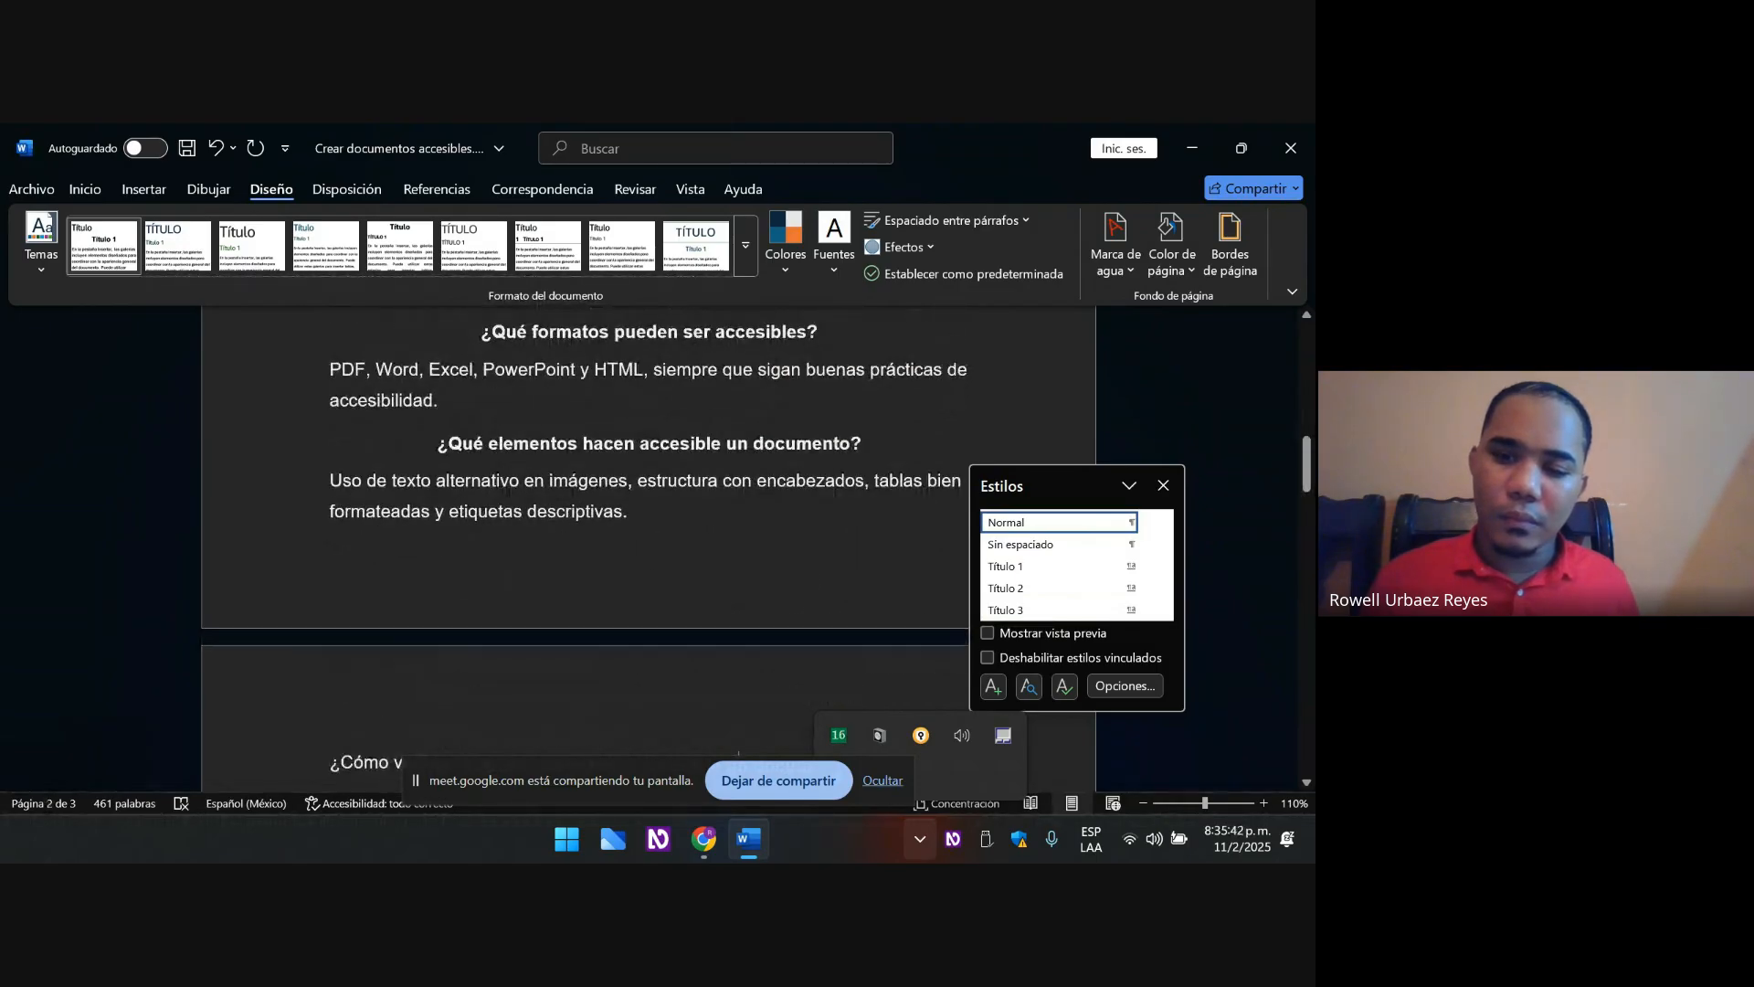
pyautogui.hotkey('ctrl', 'alt', '3')
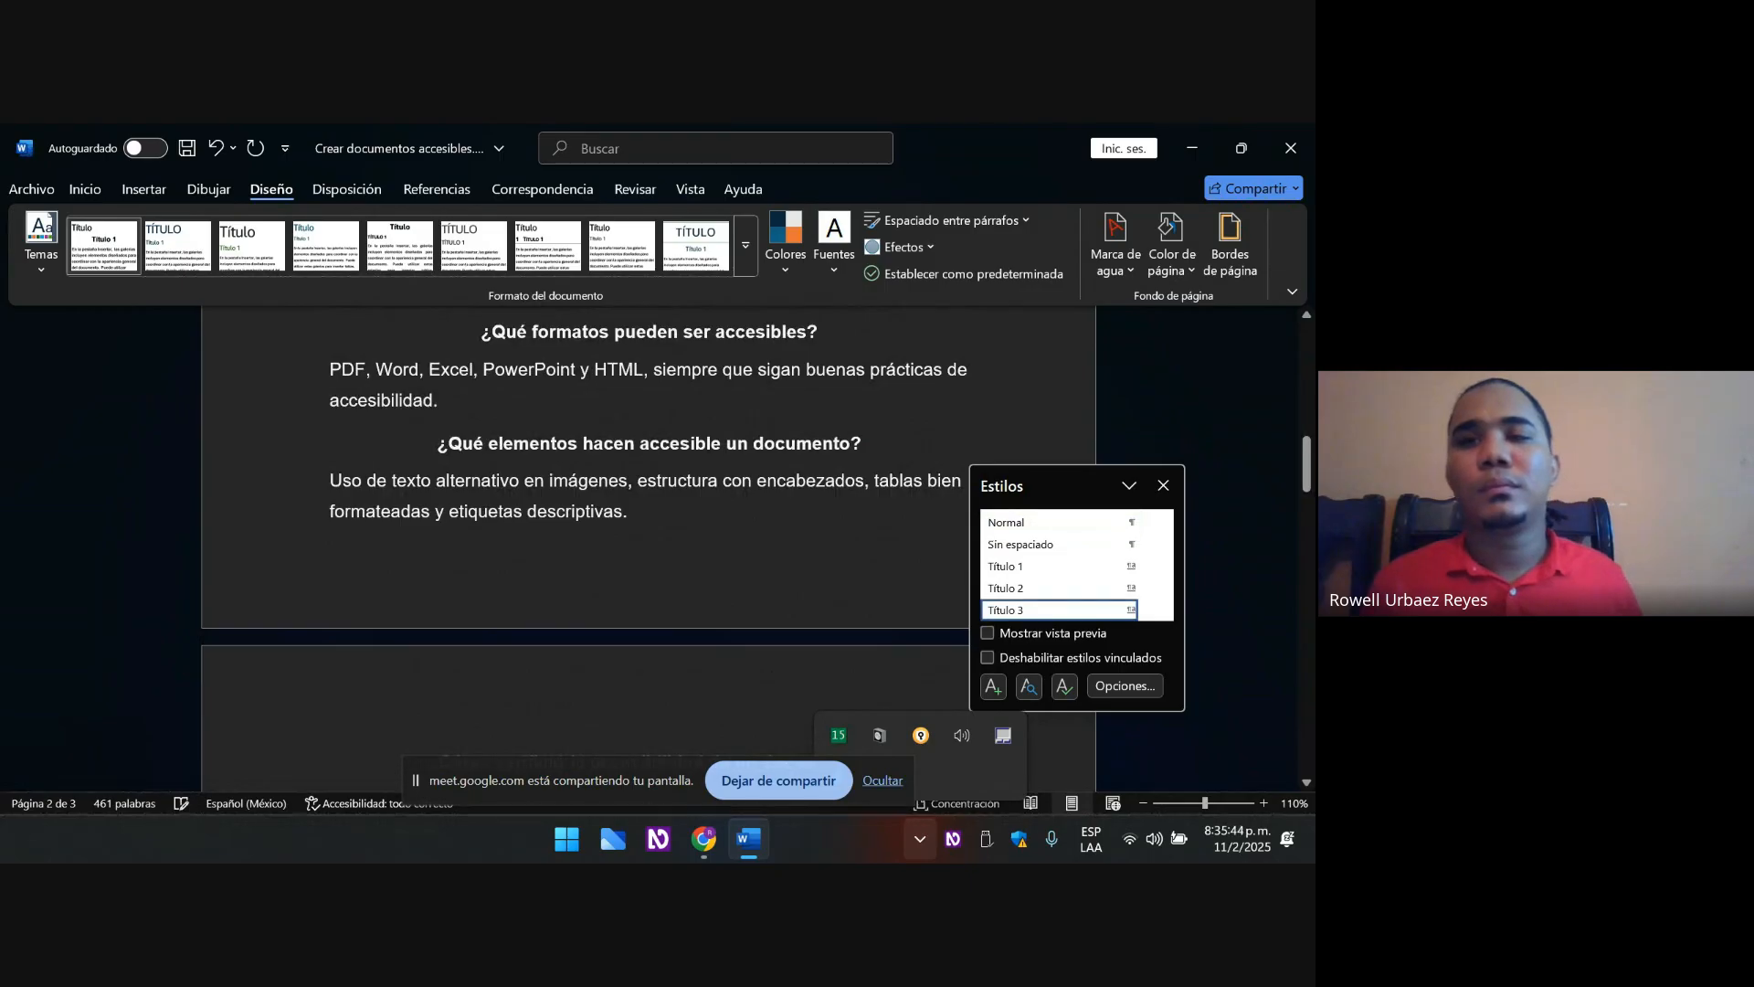
# - Apply the Título 3 style to "¿Por qué es importante hacer documentos accesibles?" and "¿Qué tipografía es recomendable para accesibilidad?"
pyautogui.press('Down')
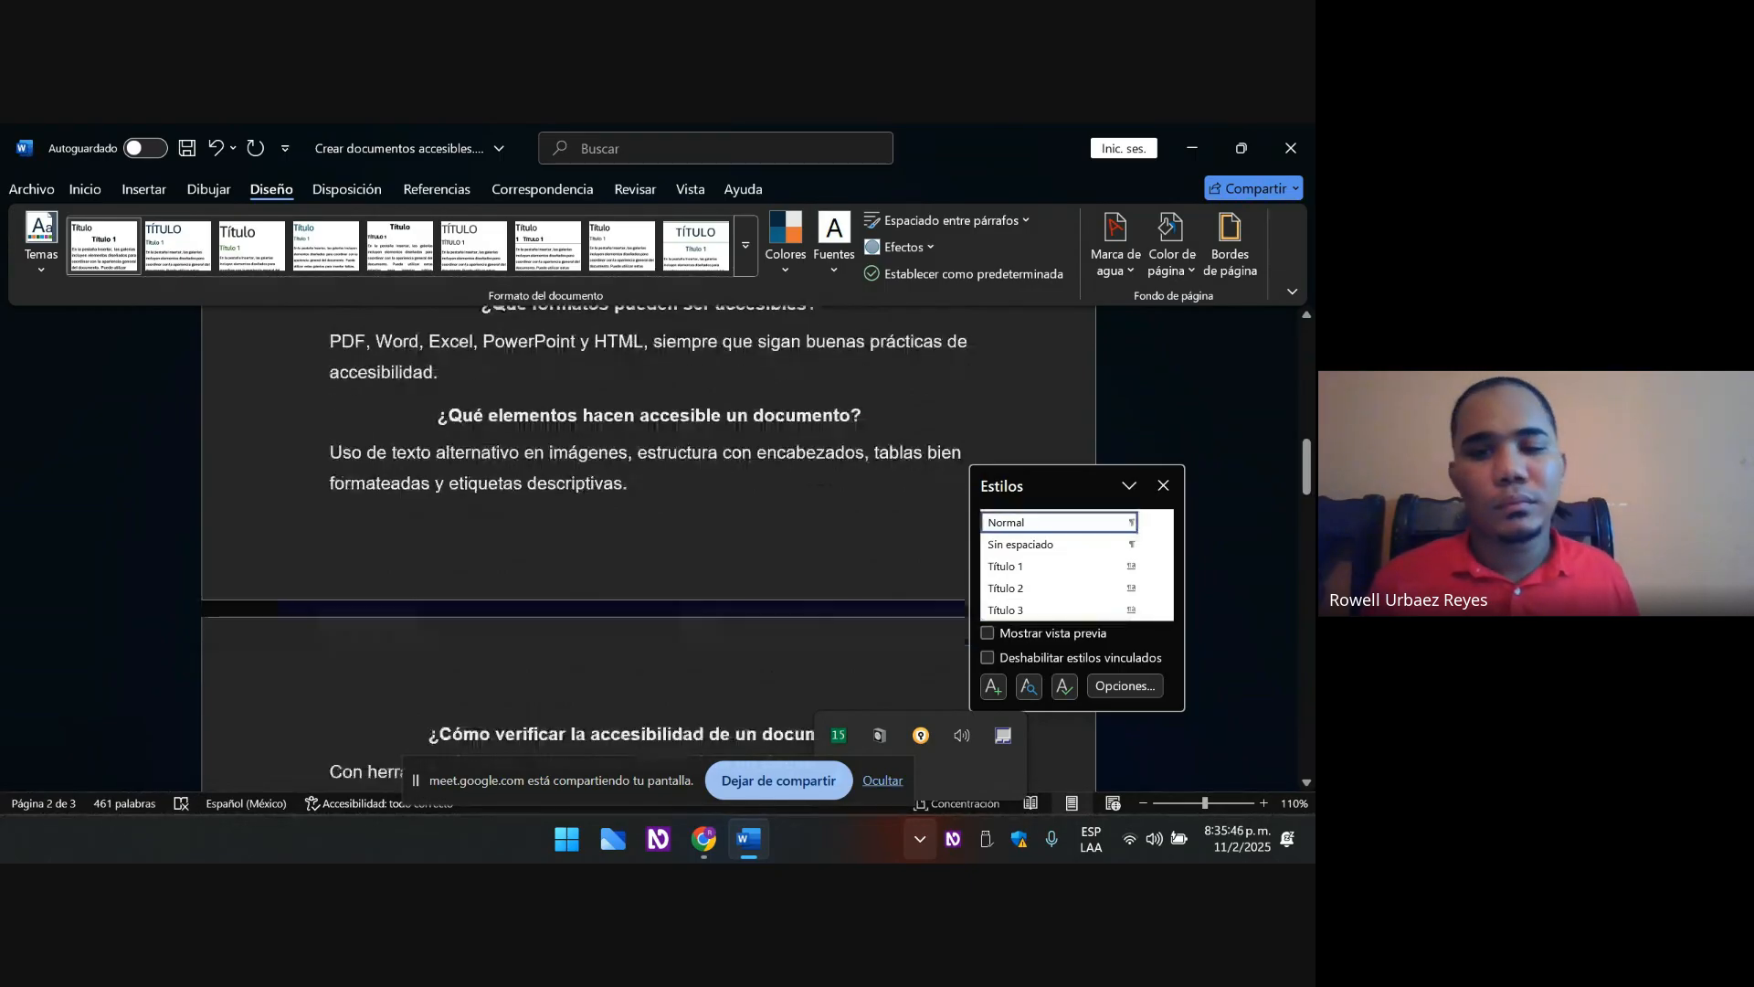
pyautogui.press('Down')
pyautogui.press('Down')
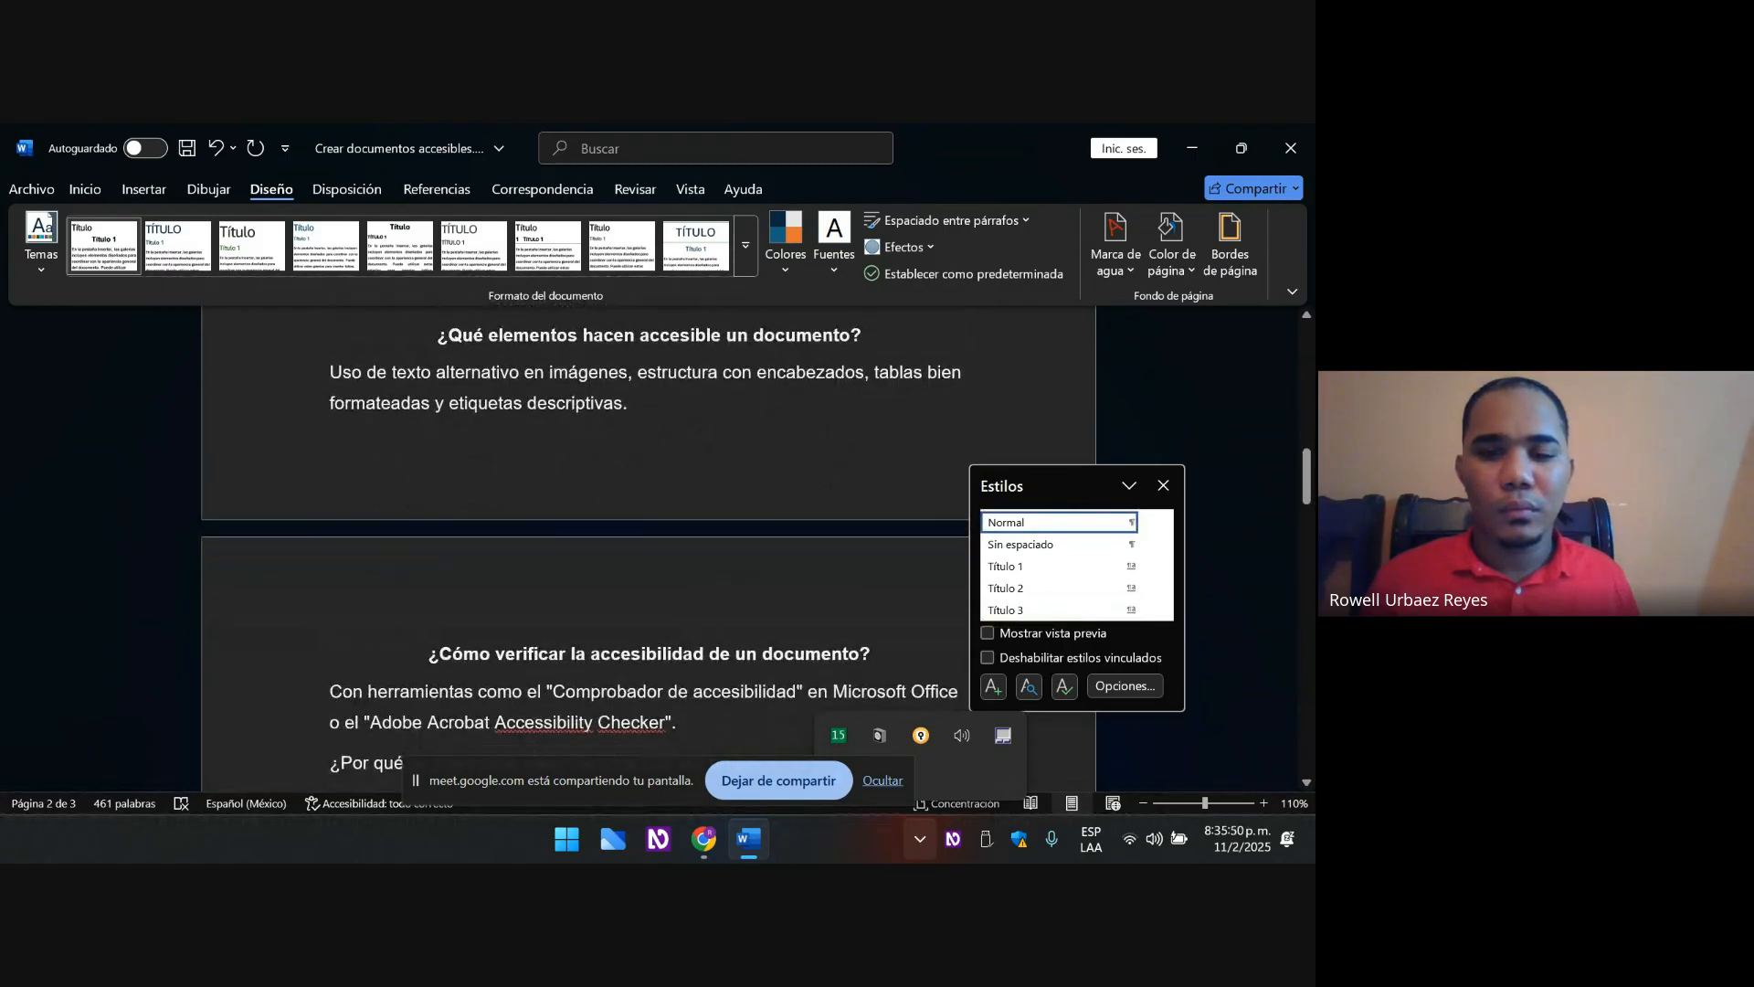
pyautogui.hotkey('ctrl', 'alt', '3')
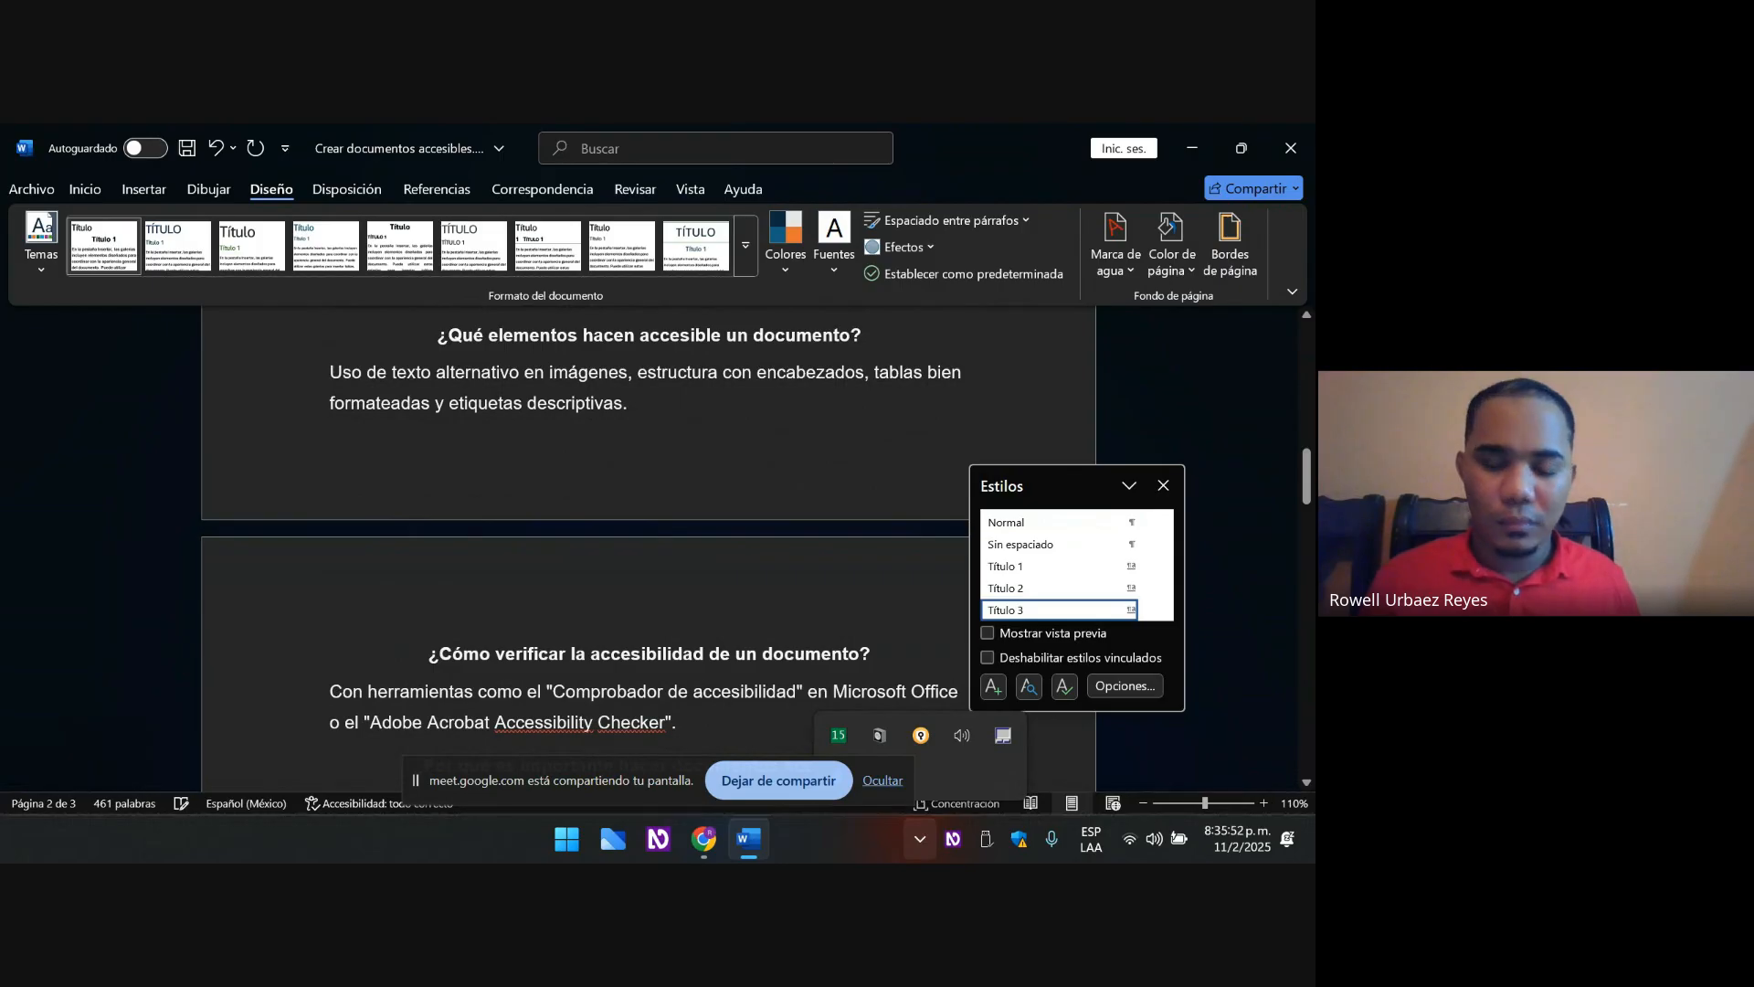
pyautogui.press('Down')
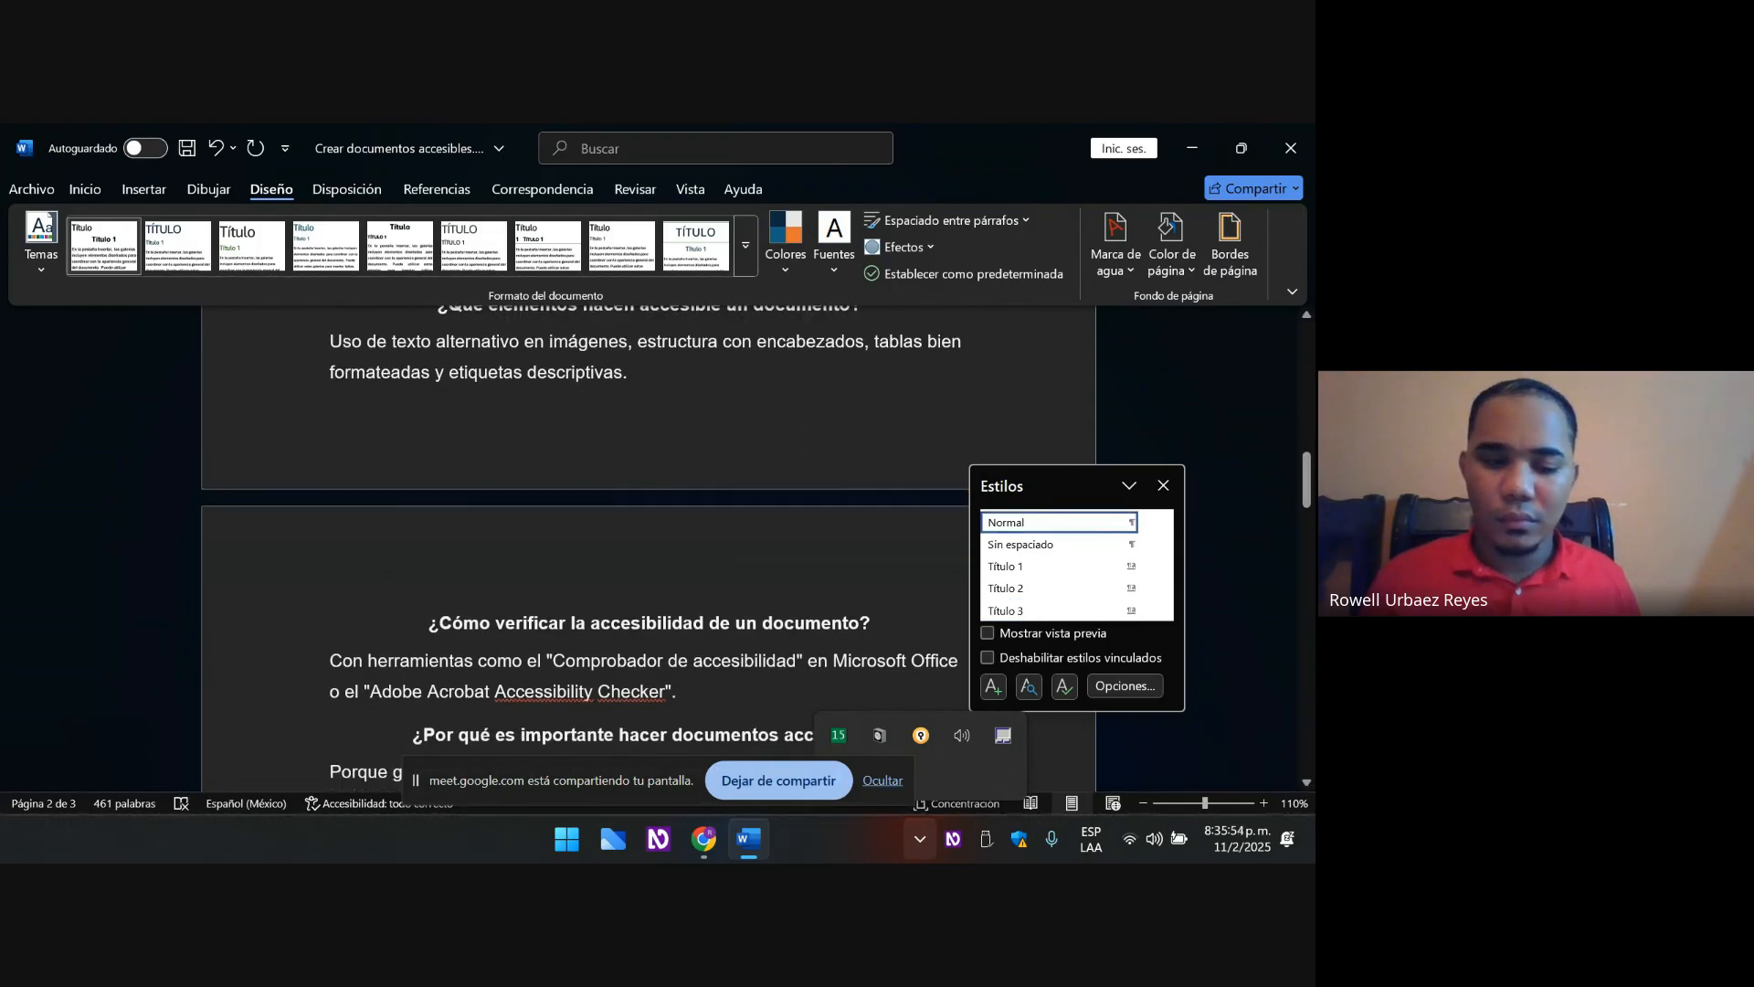
pyautogui.press('Down')
pyautogui.press('Down')
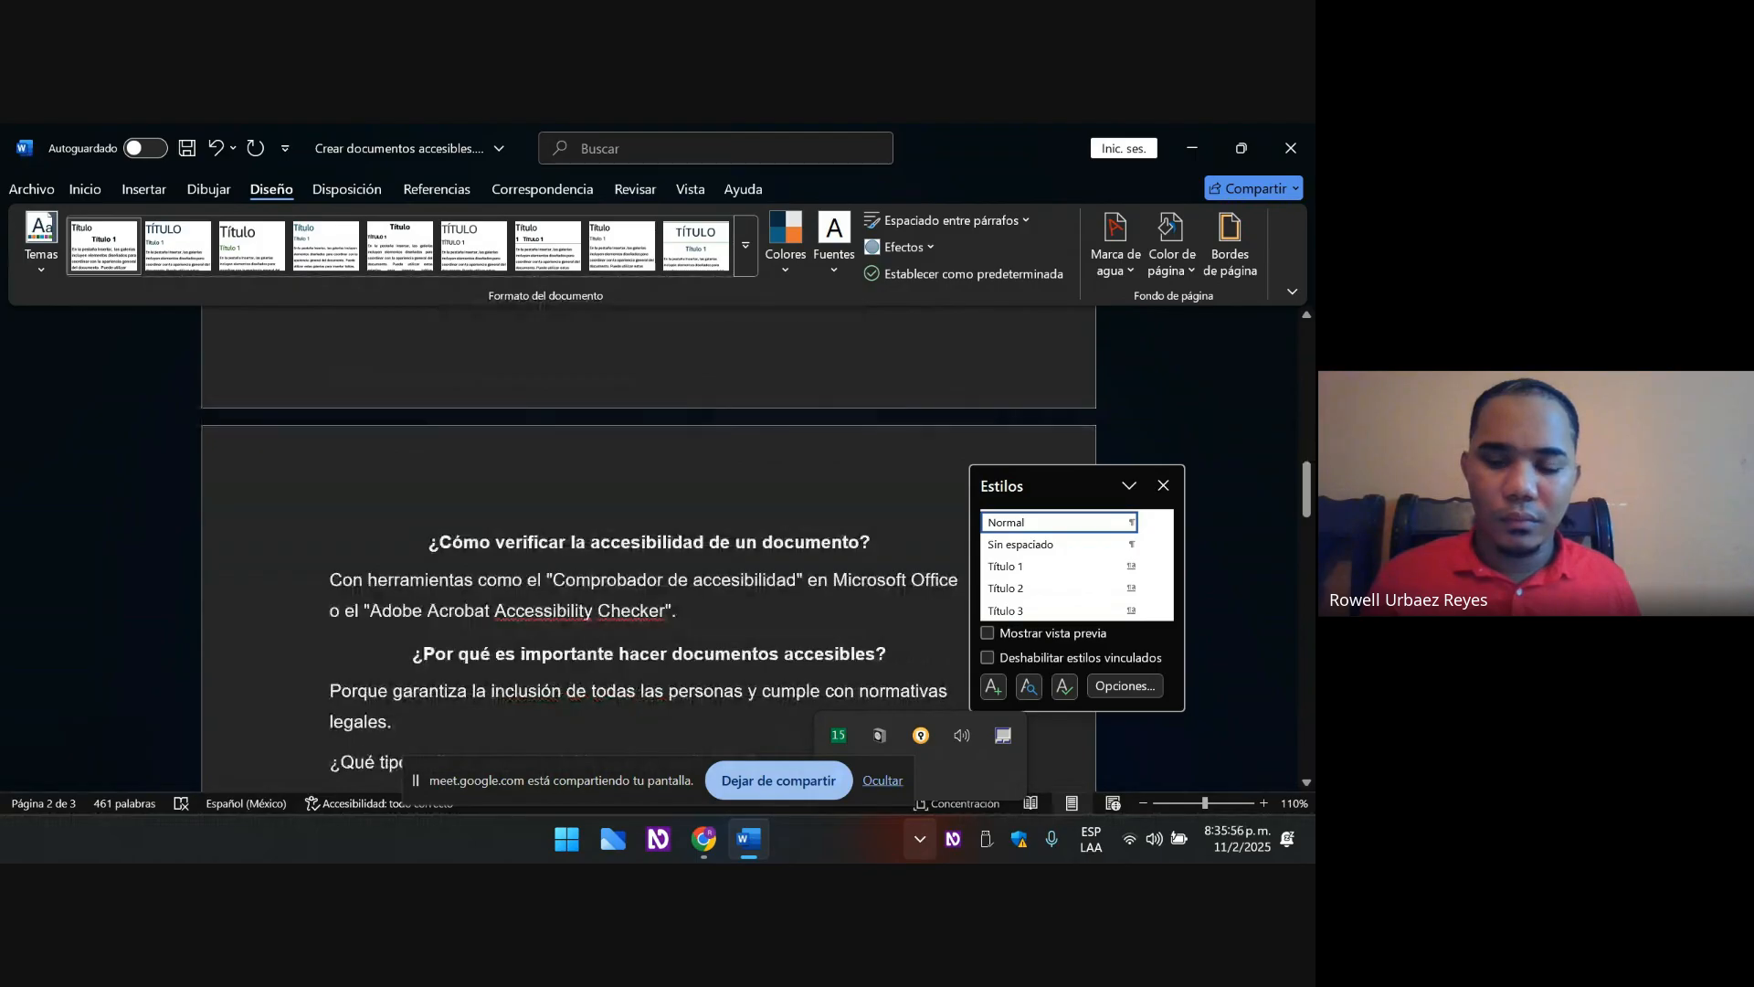
pyautogui.press('Down')
pyautogui.hotkey('ctrl', 'alt', '3')
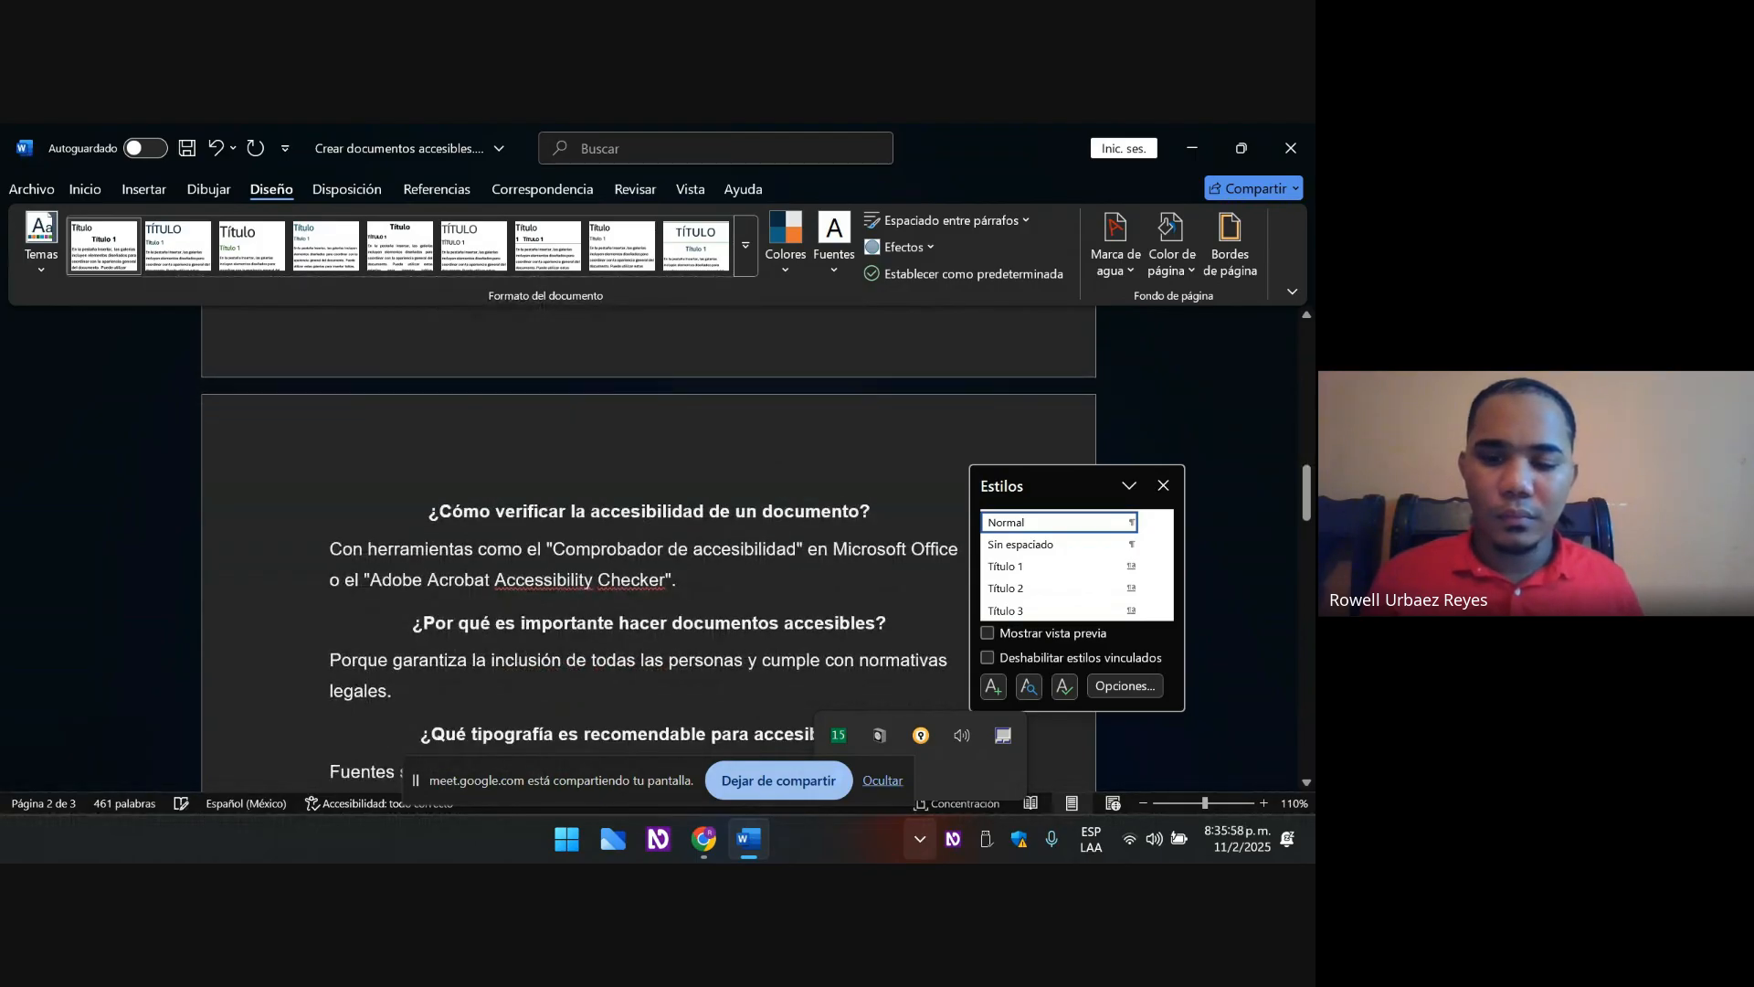
# - Apply the Título 3 style to "¿Qué colores deben evitarse en documentos accesibles?" and "¿Cómo hacer enlaces accesibles en documentos?"
pyautogui.press('Down')
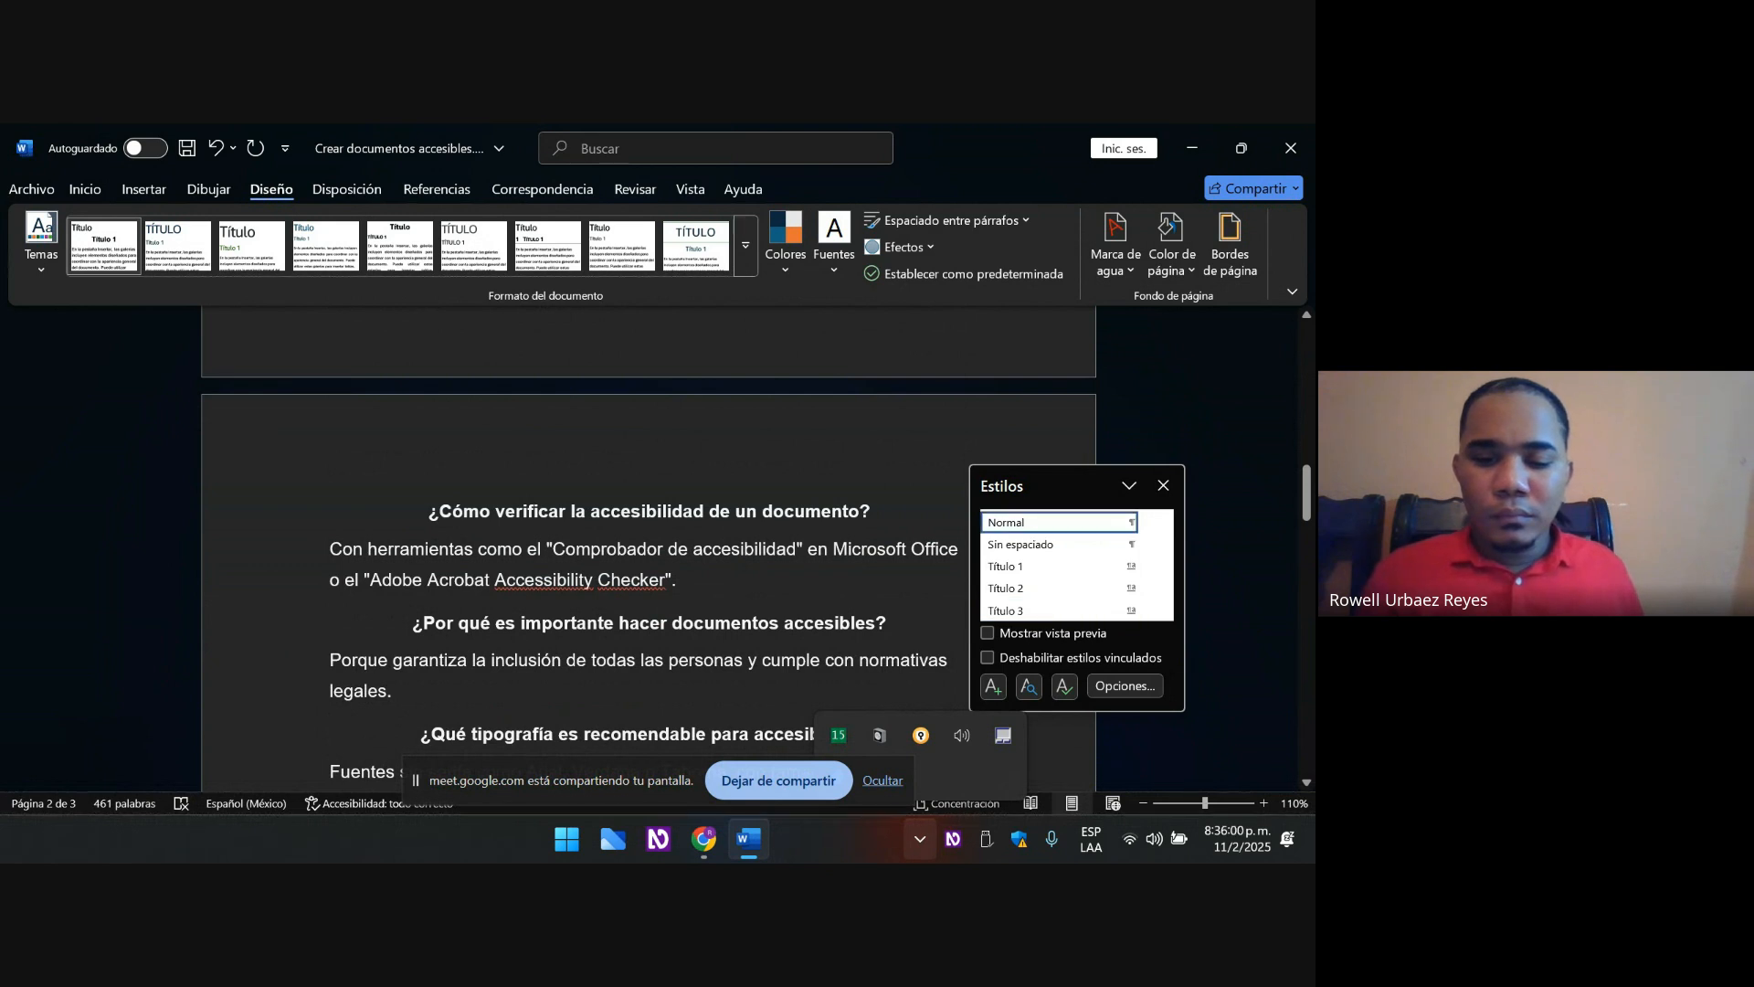
pyautogui.press('Down')
pyautogui.press('Down')
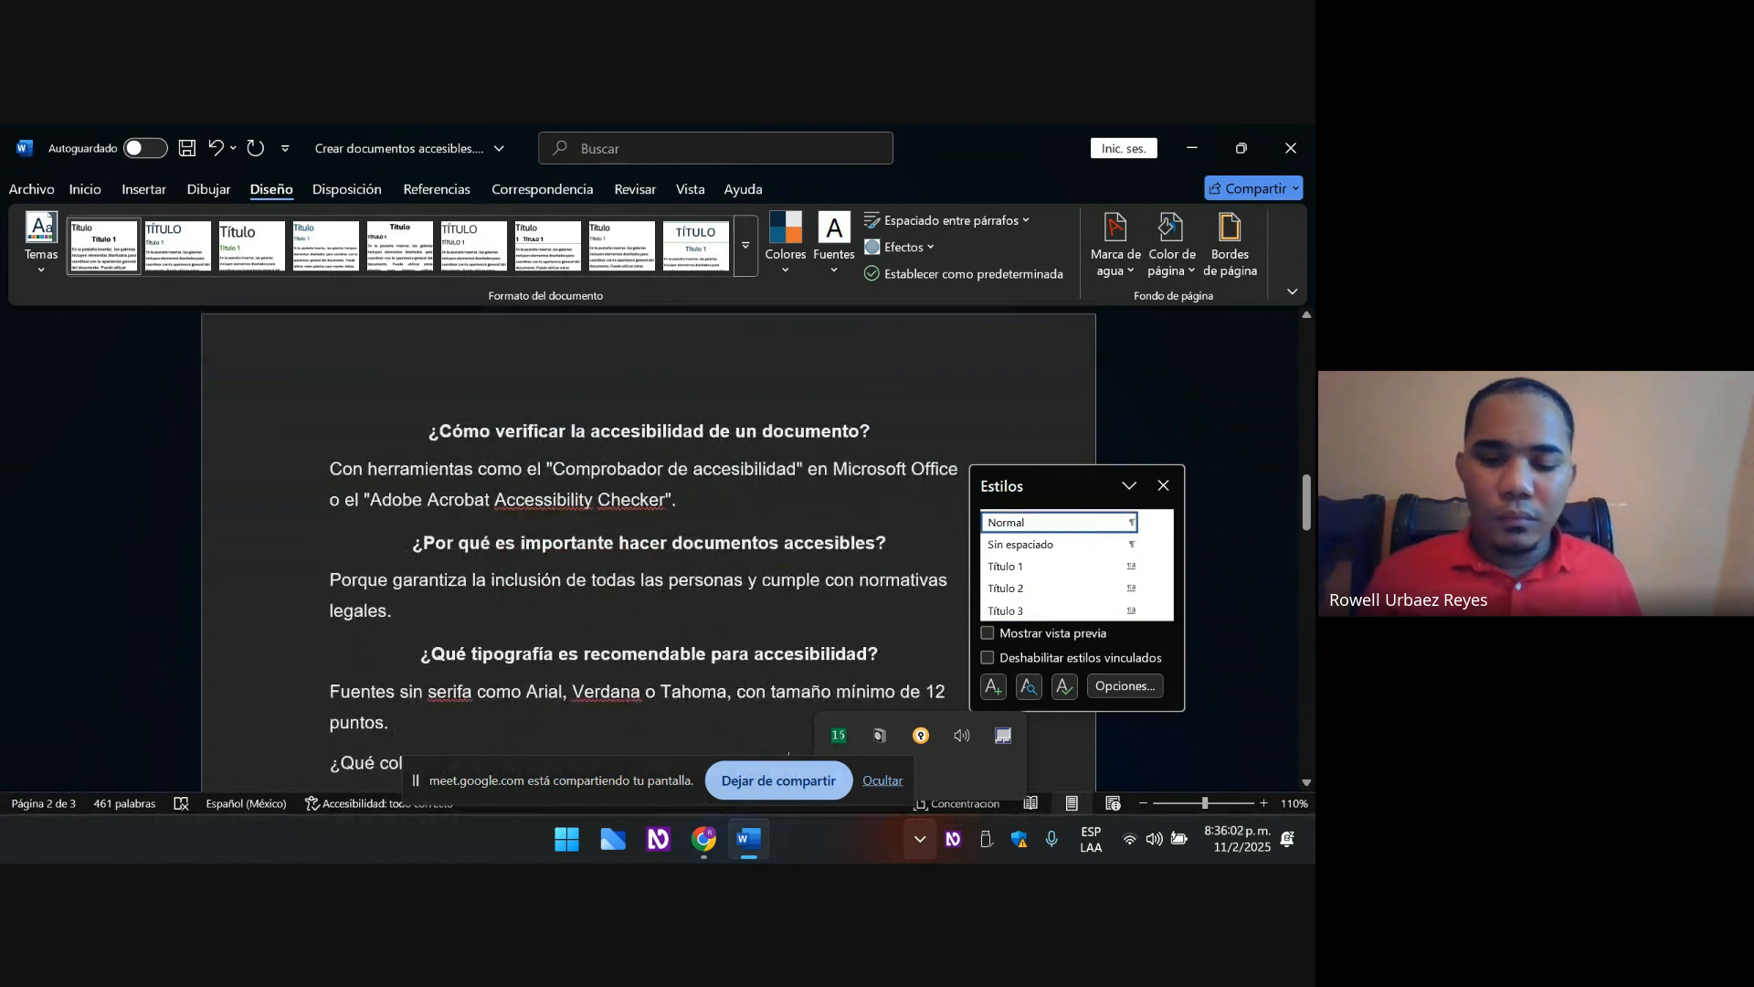
pyautogui.hotkey('ctrl', 'alt', '3')
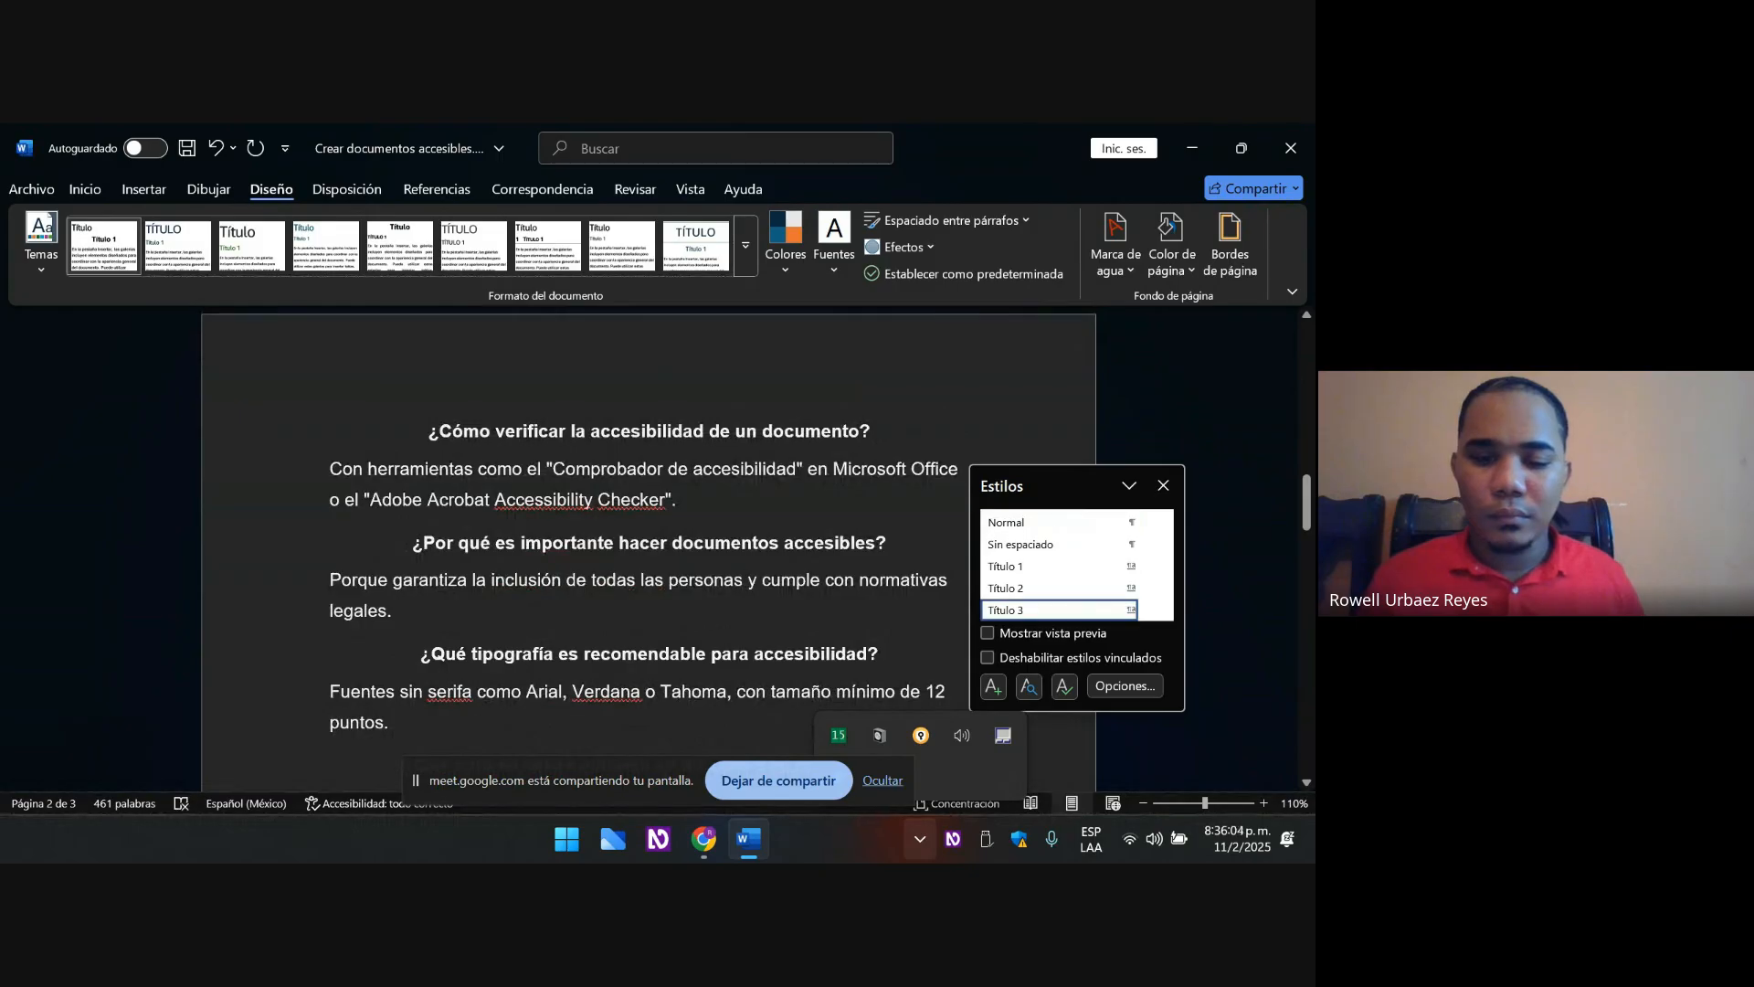
pyautogui.press('Down')
pyautogui.press('Down')
pyautogui.press('Down')
pyautogui.press('Down')
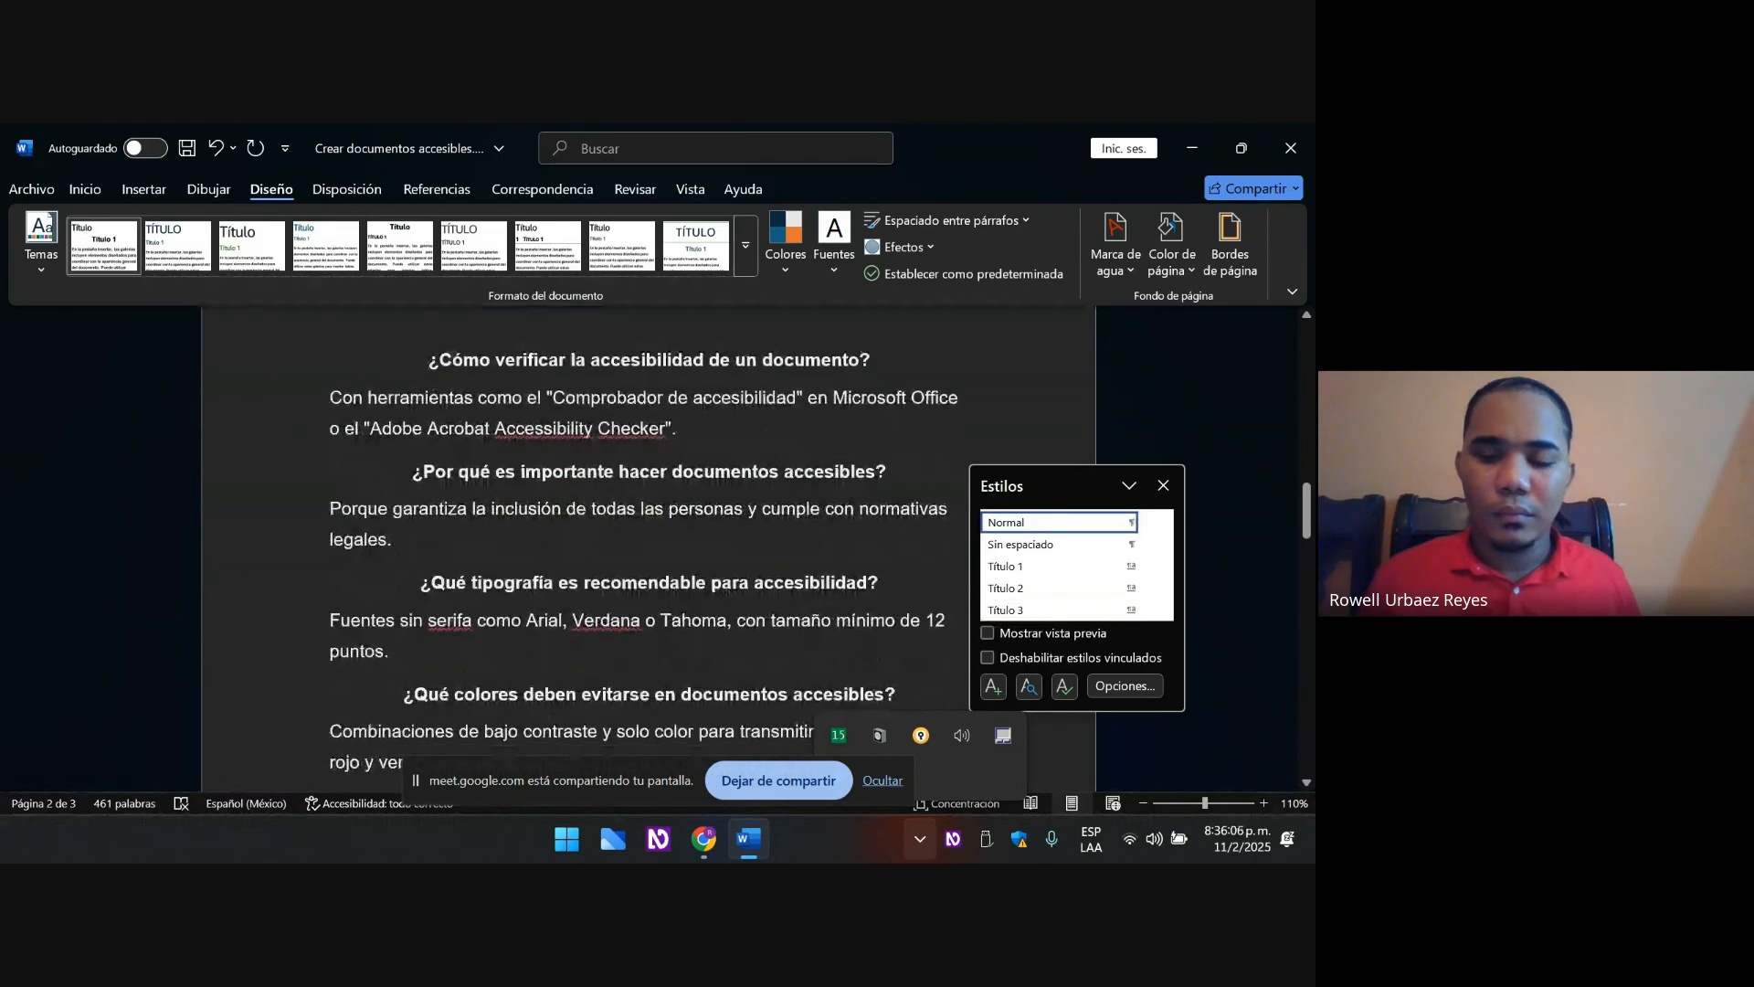
pyautogui.hotkey('ctrl', 'alt', '3')
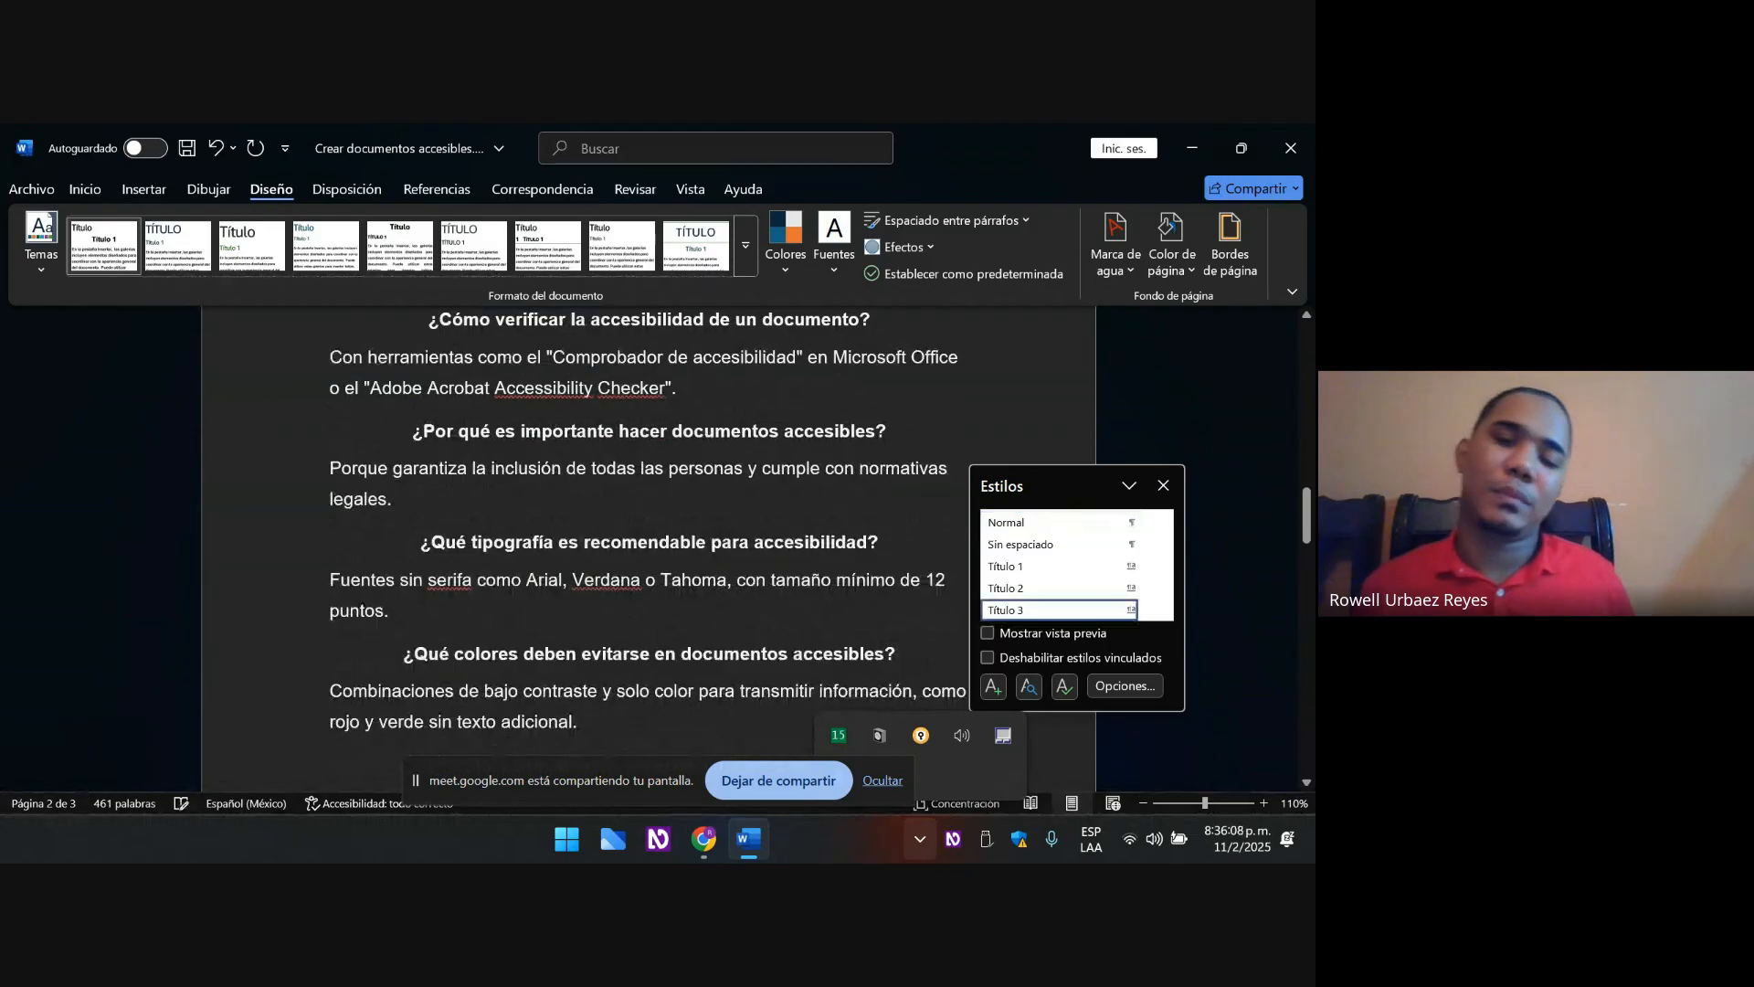
# - Examine the styles of the document title, the "Accesibilidad" heading and the first question headings at the document's start
pyautogui.press('Down')
pyautogui.press('Down')
pyautogui.press('Down')
pyautogui.press('Down')
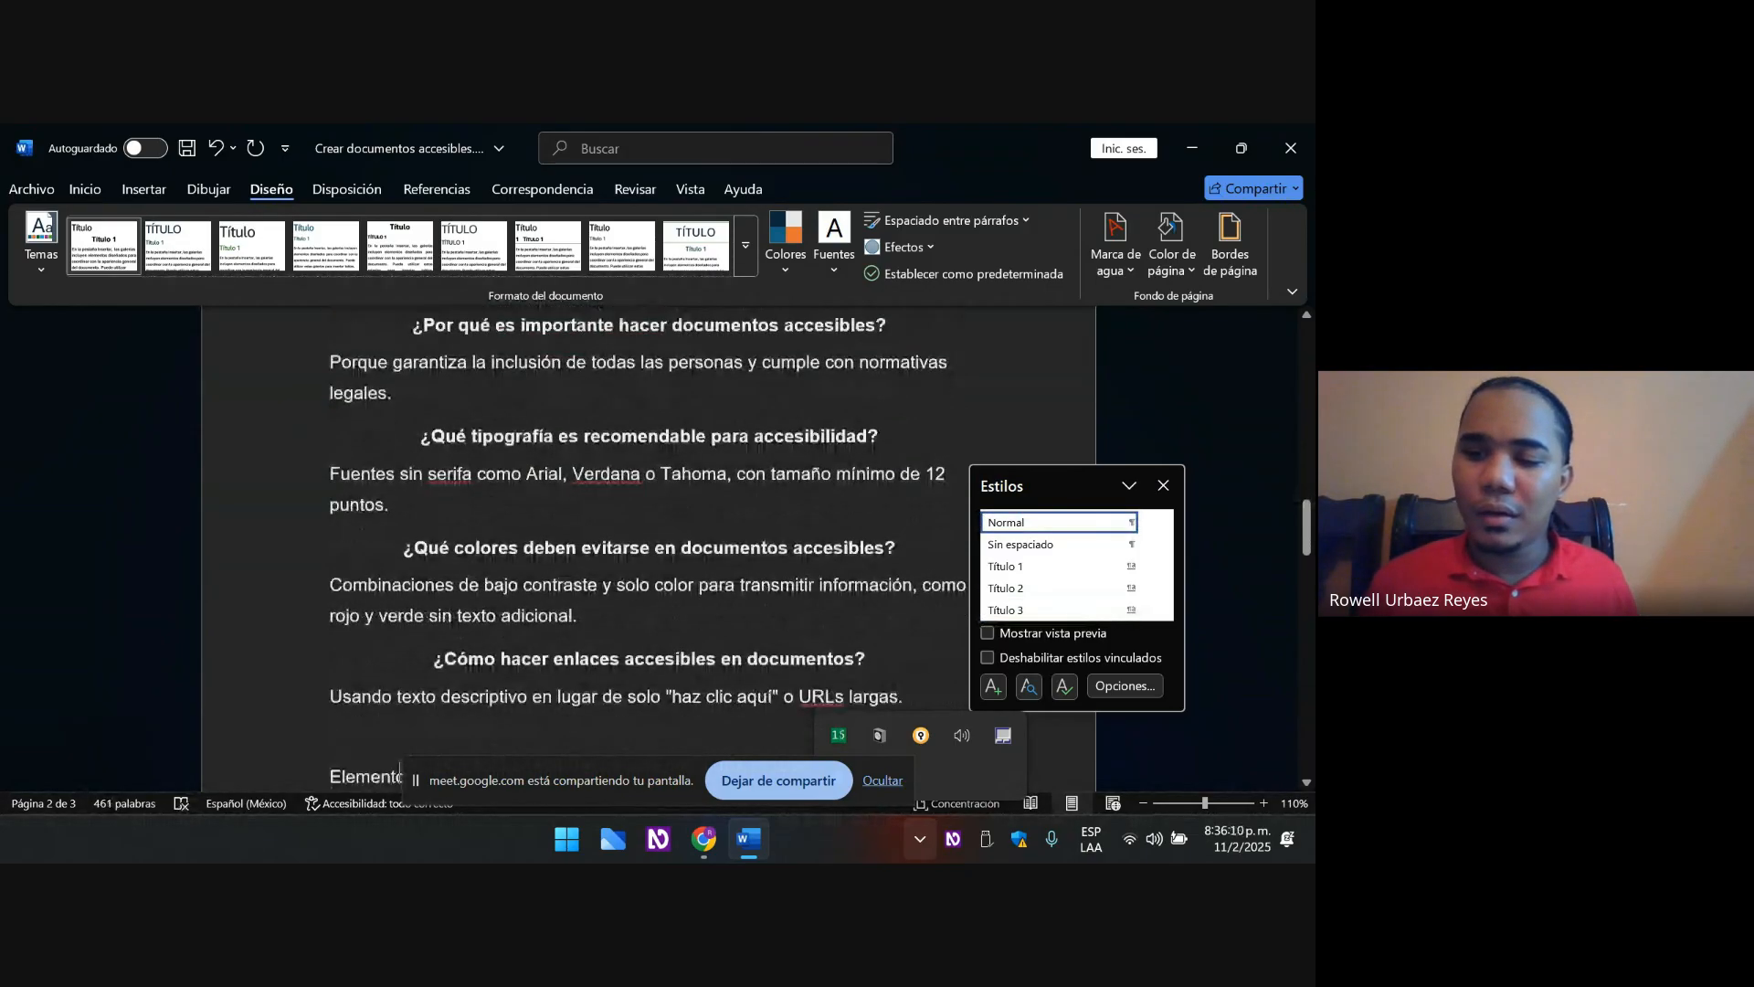
pyautogui.hotkey('ctrl', 'Home')
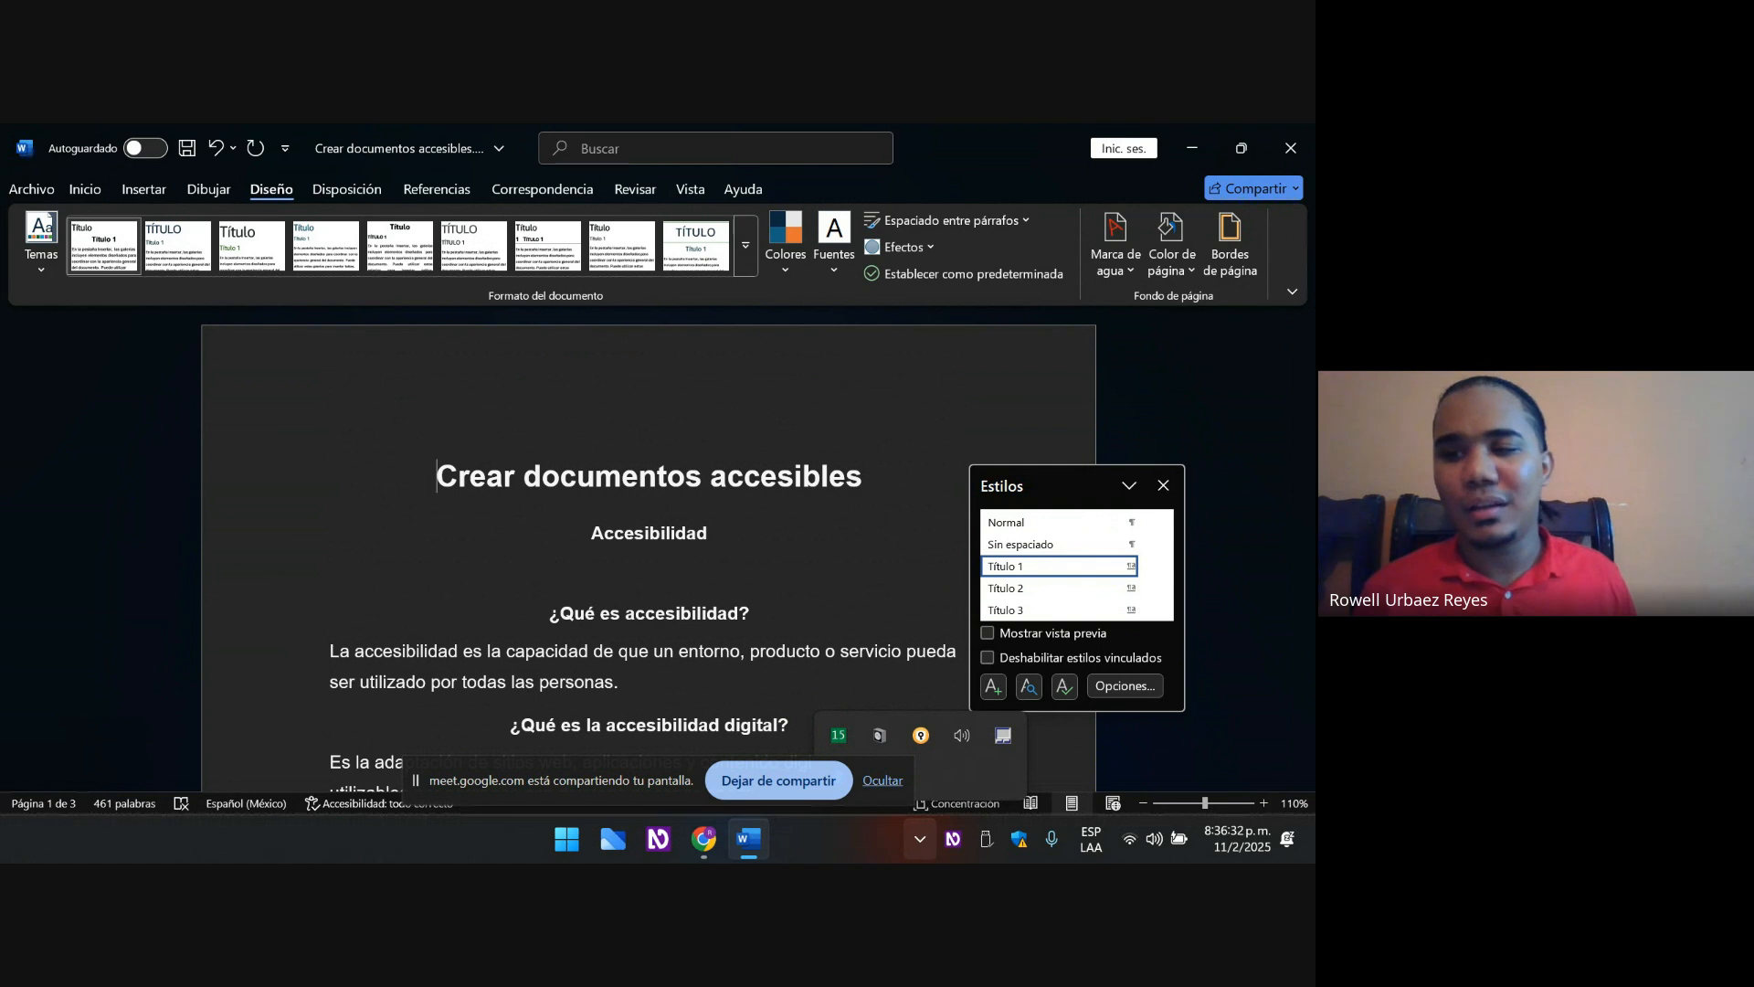
pyautogui.press('Down')
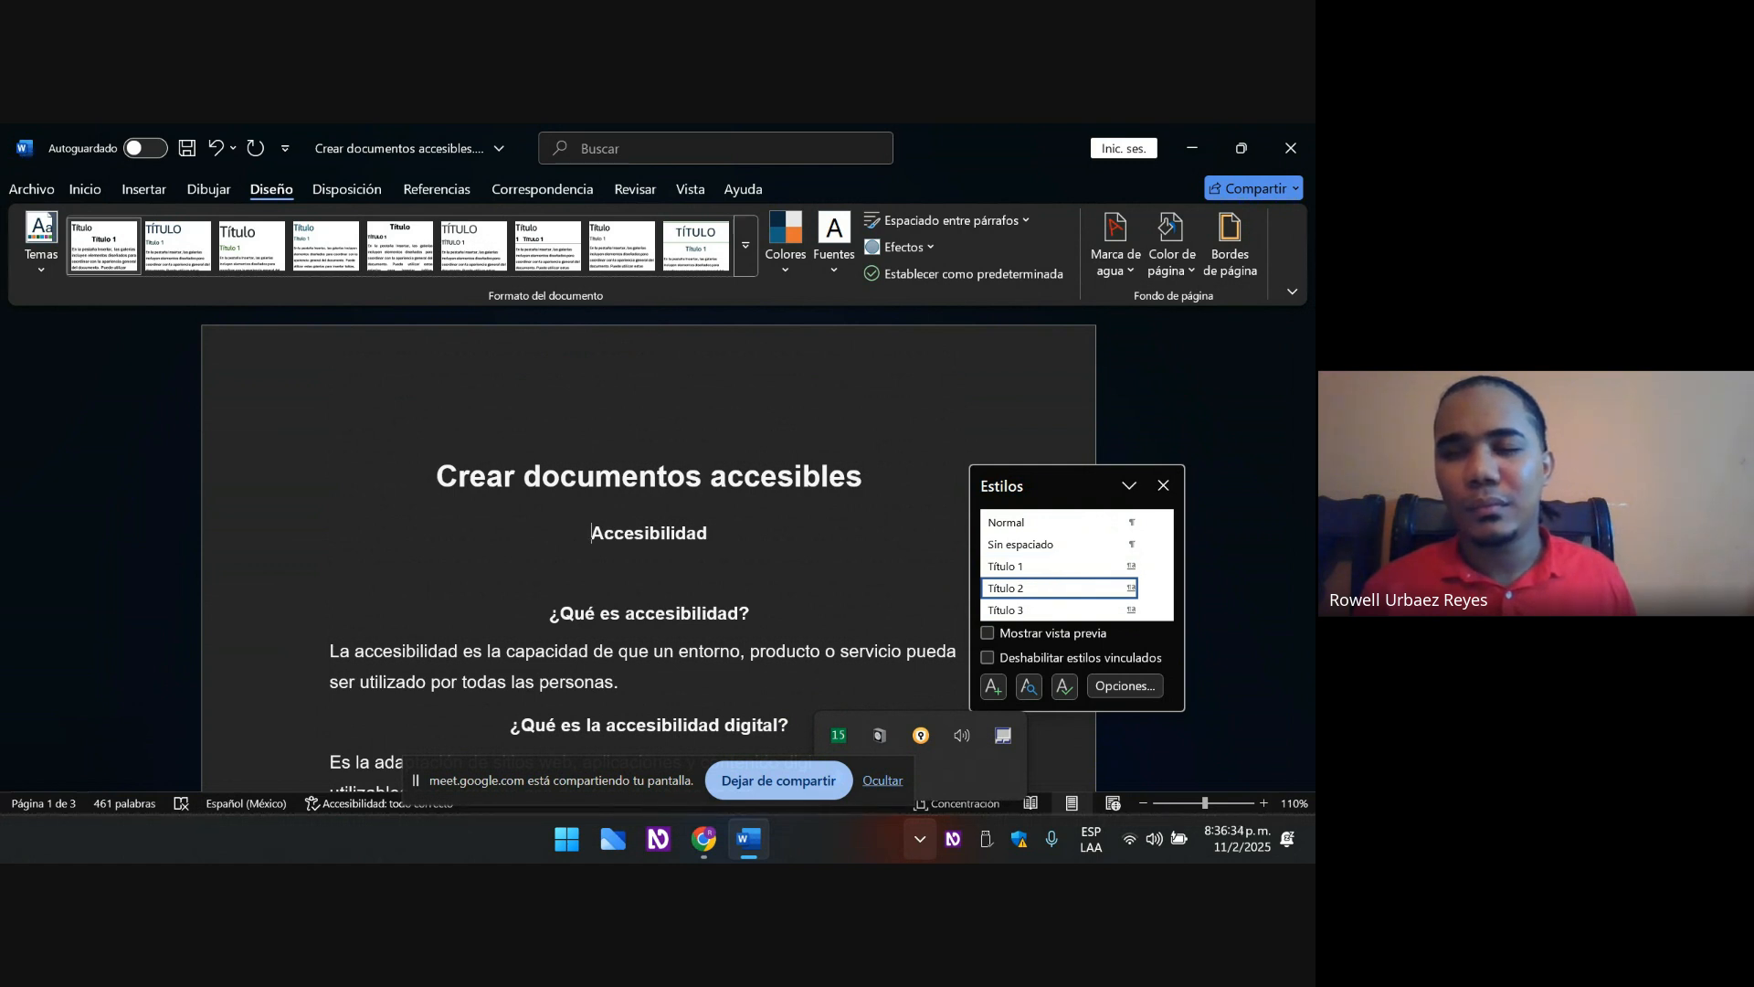
pyautogui.press('Down')
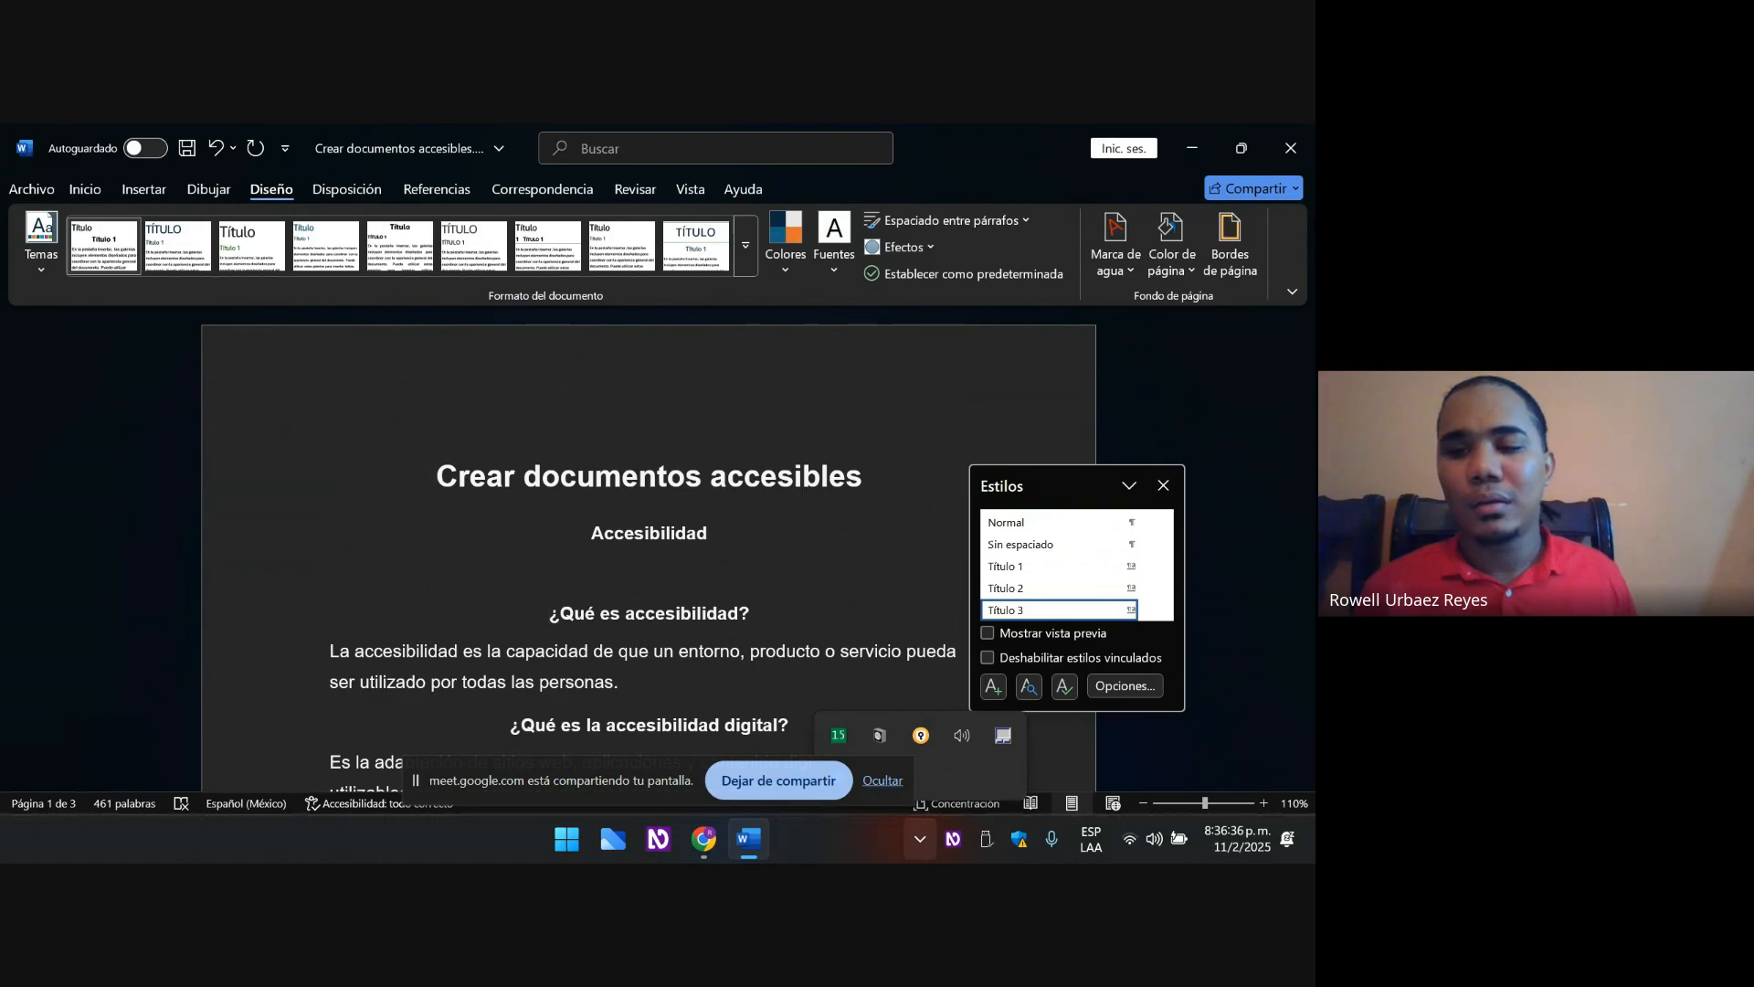
pyautogui.press('h')
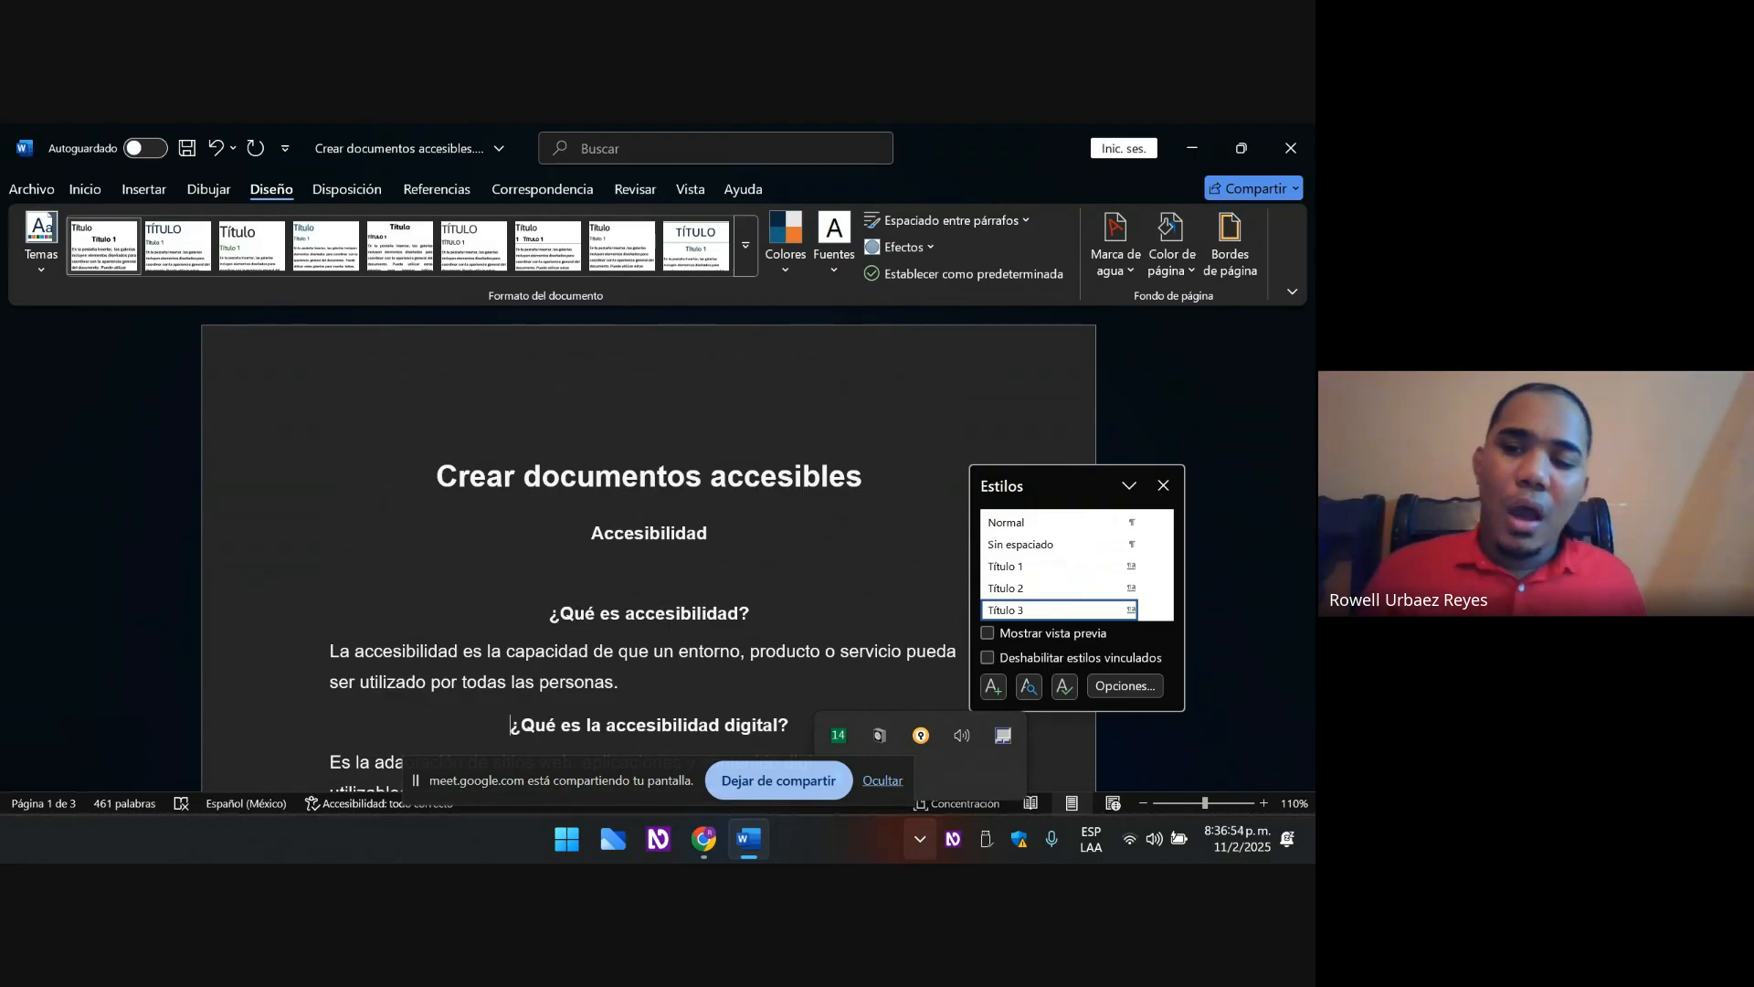
# - Delete the blank paragraph between the "Accesibilidad" heading and "¿Qué es accesibilidad?"
pyautogui.hotkey('ctrl', 'Home')
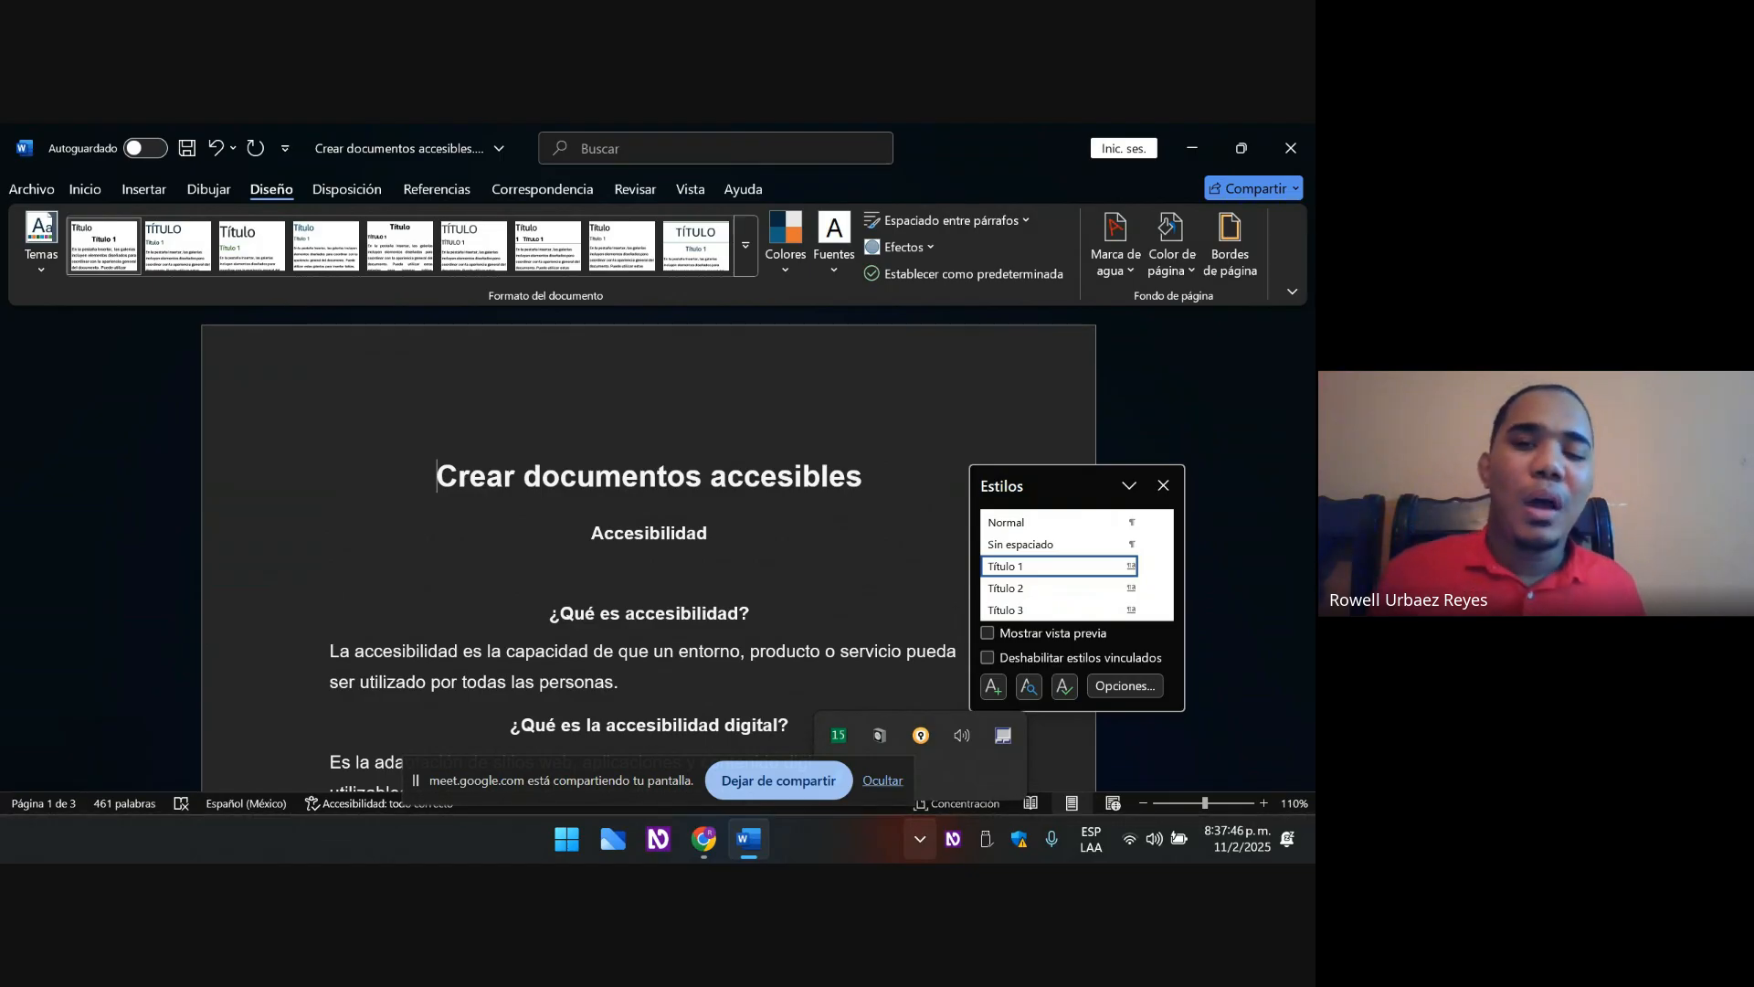
pyautogui.press('Down')
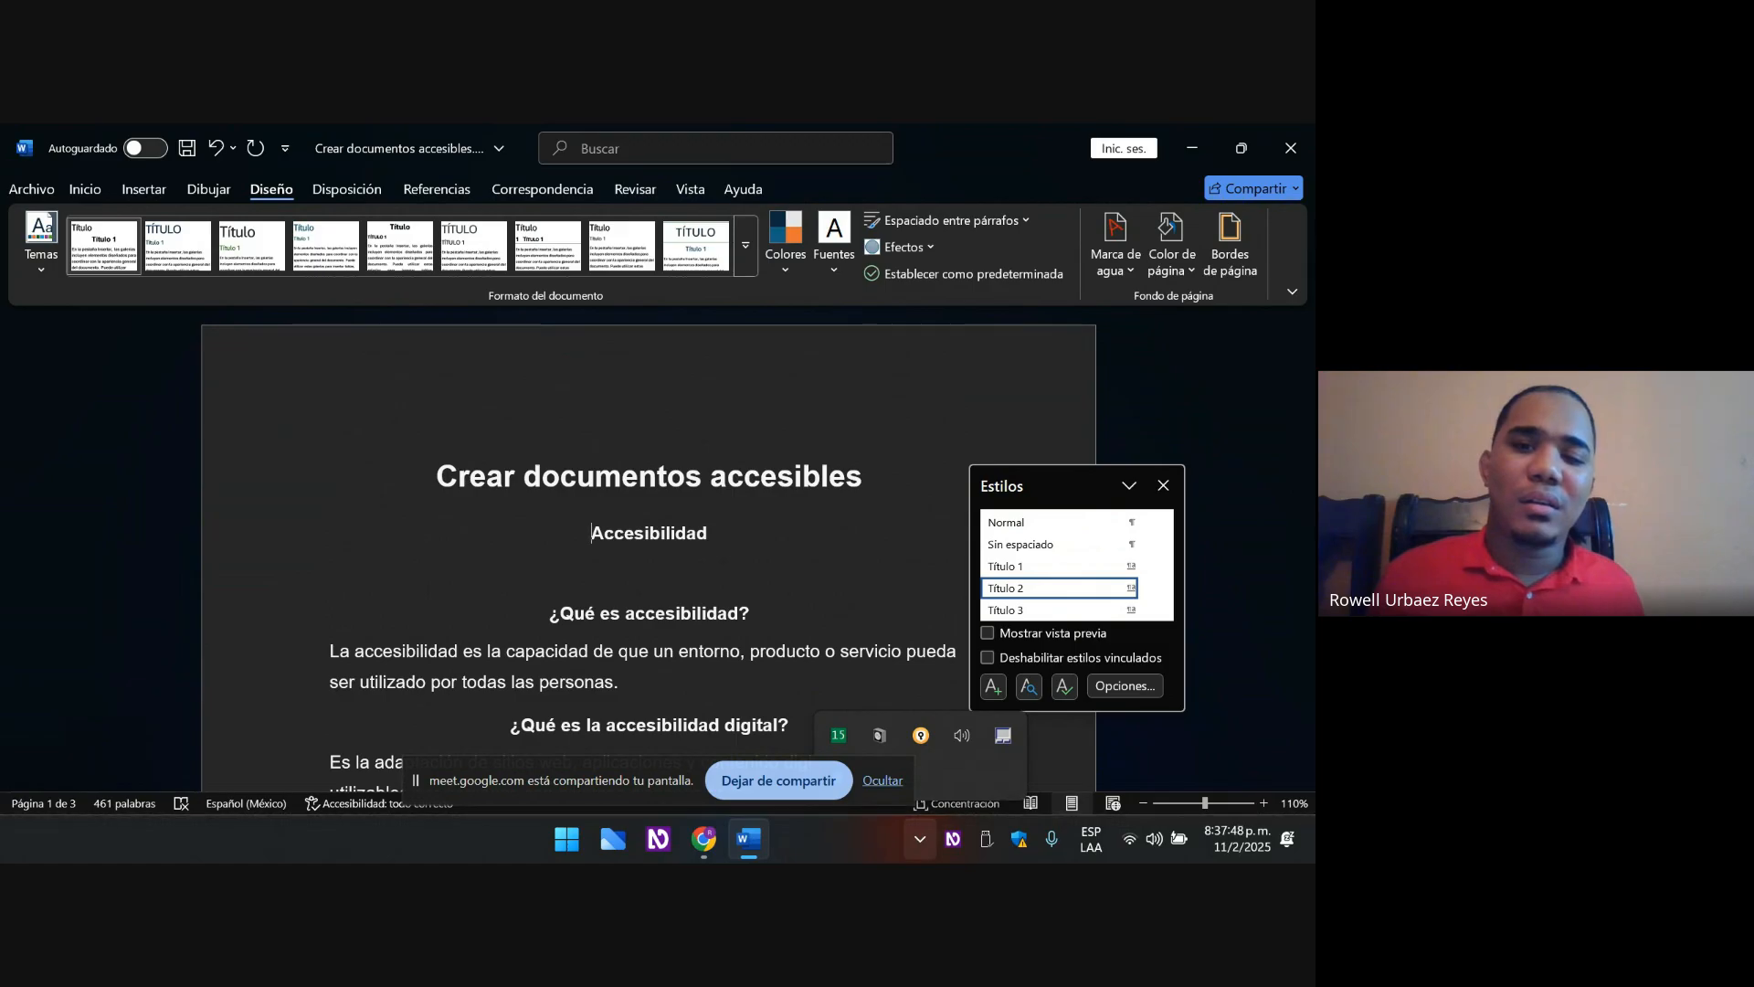
pyautogui.press('Down')
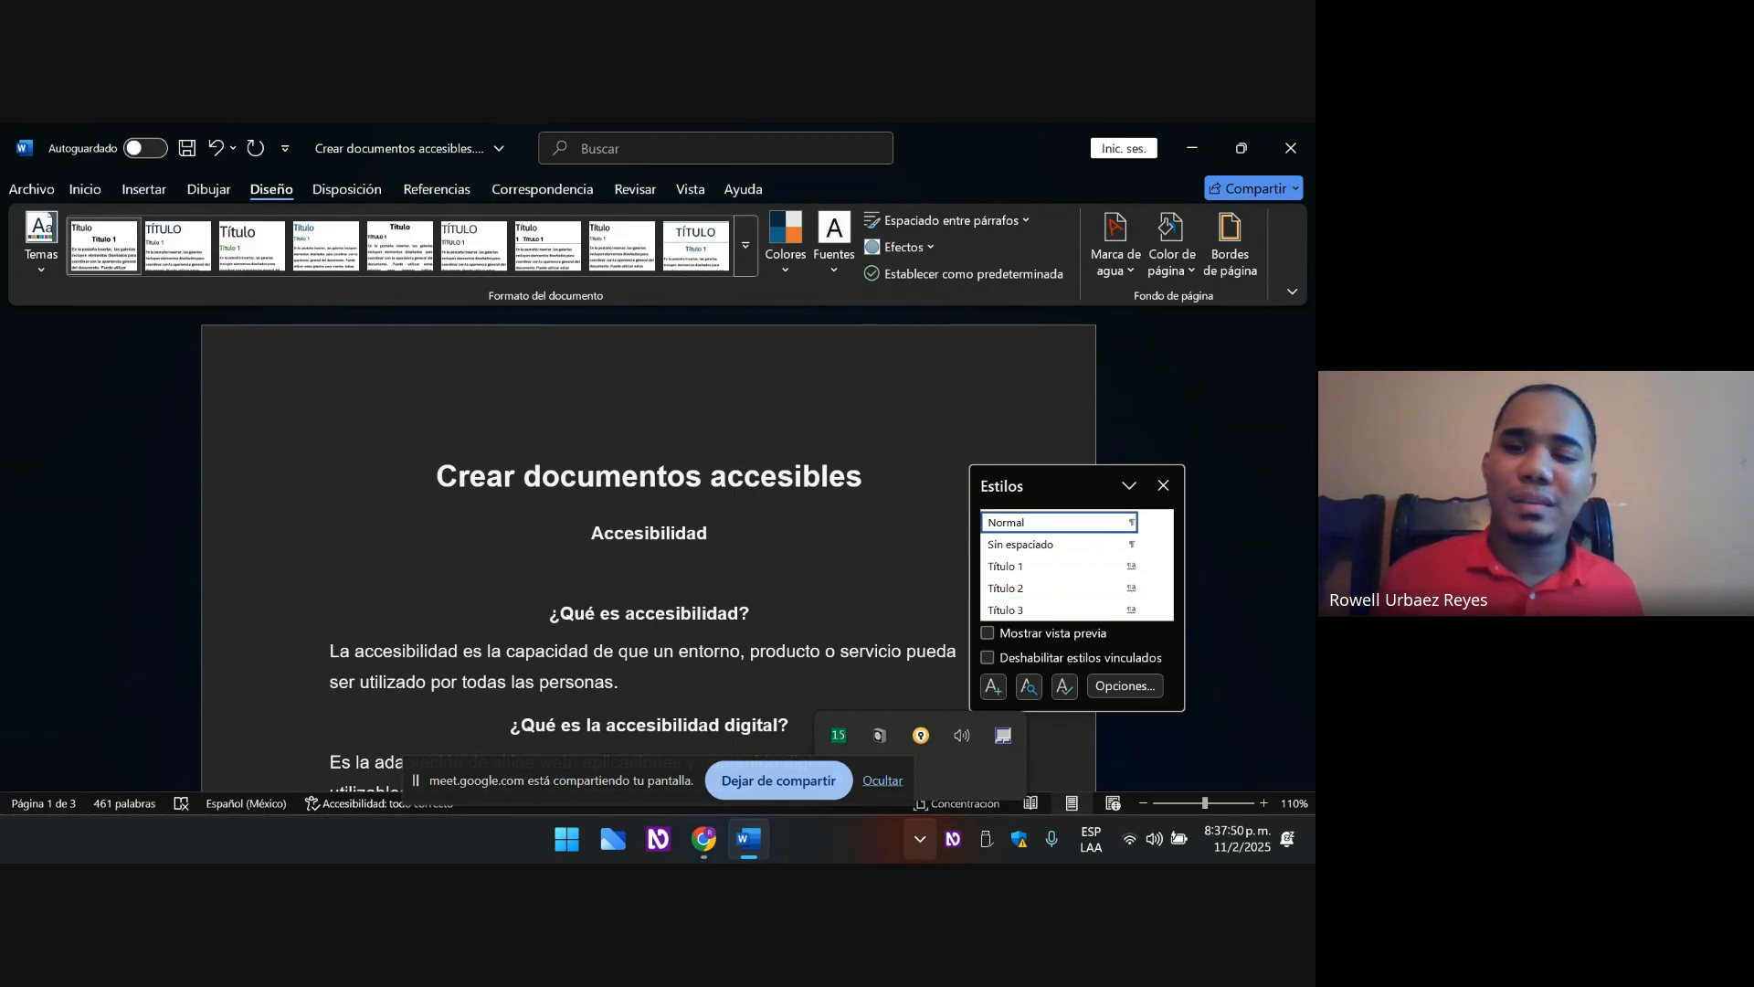
pyautogui.press('Down')
pyautogui.press('Up')
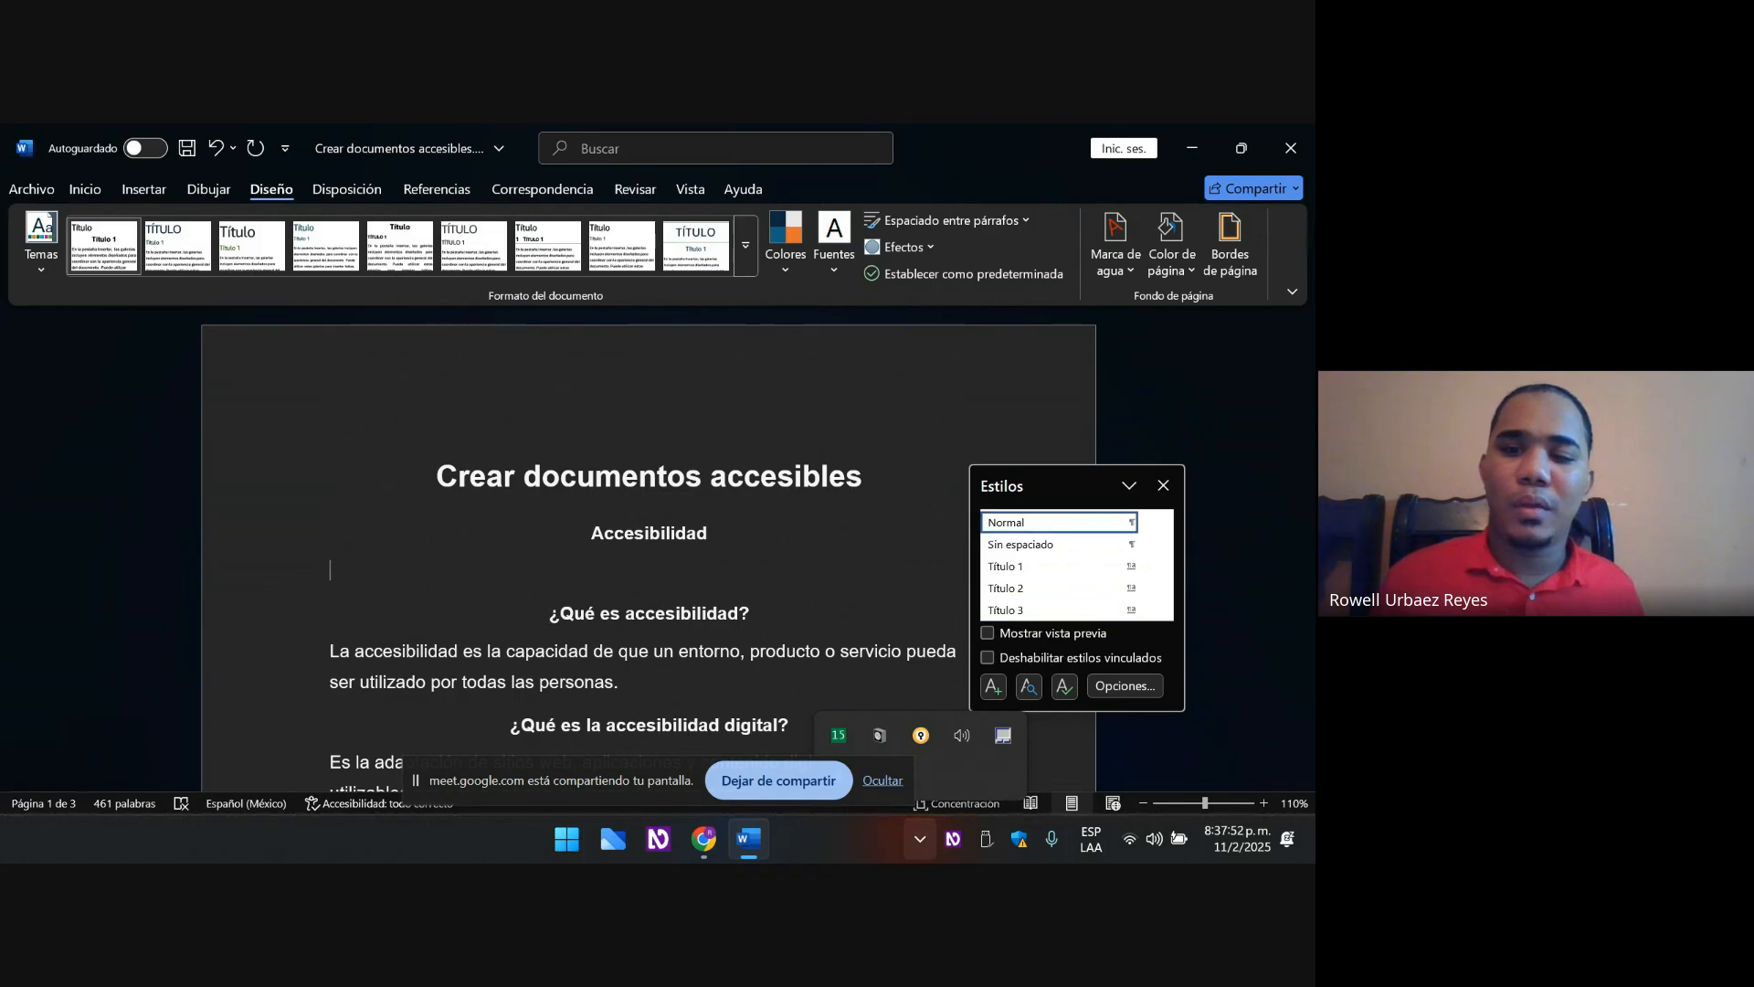
pyautogui.press('Delete')
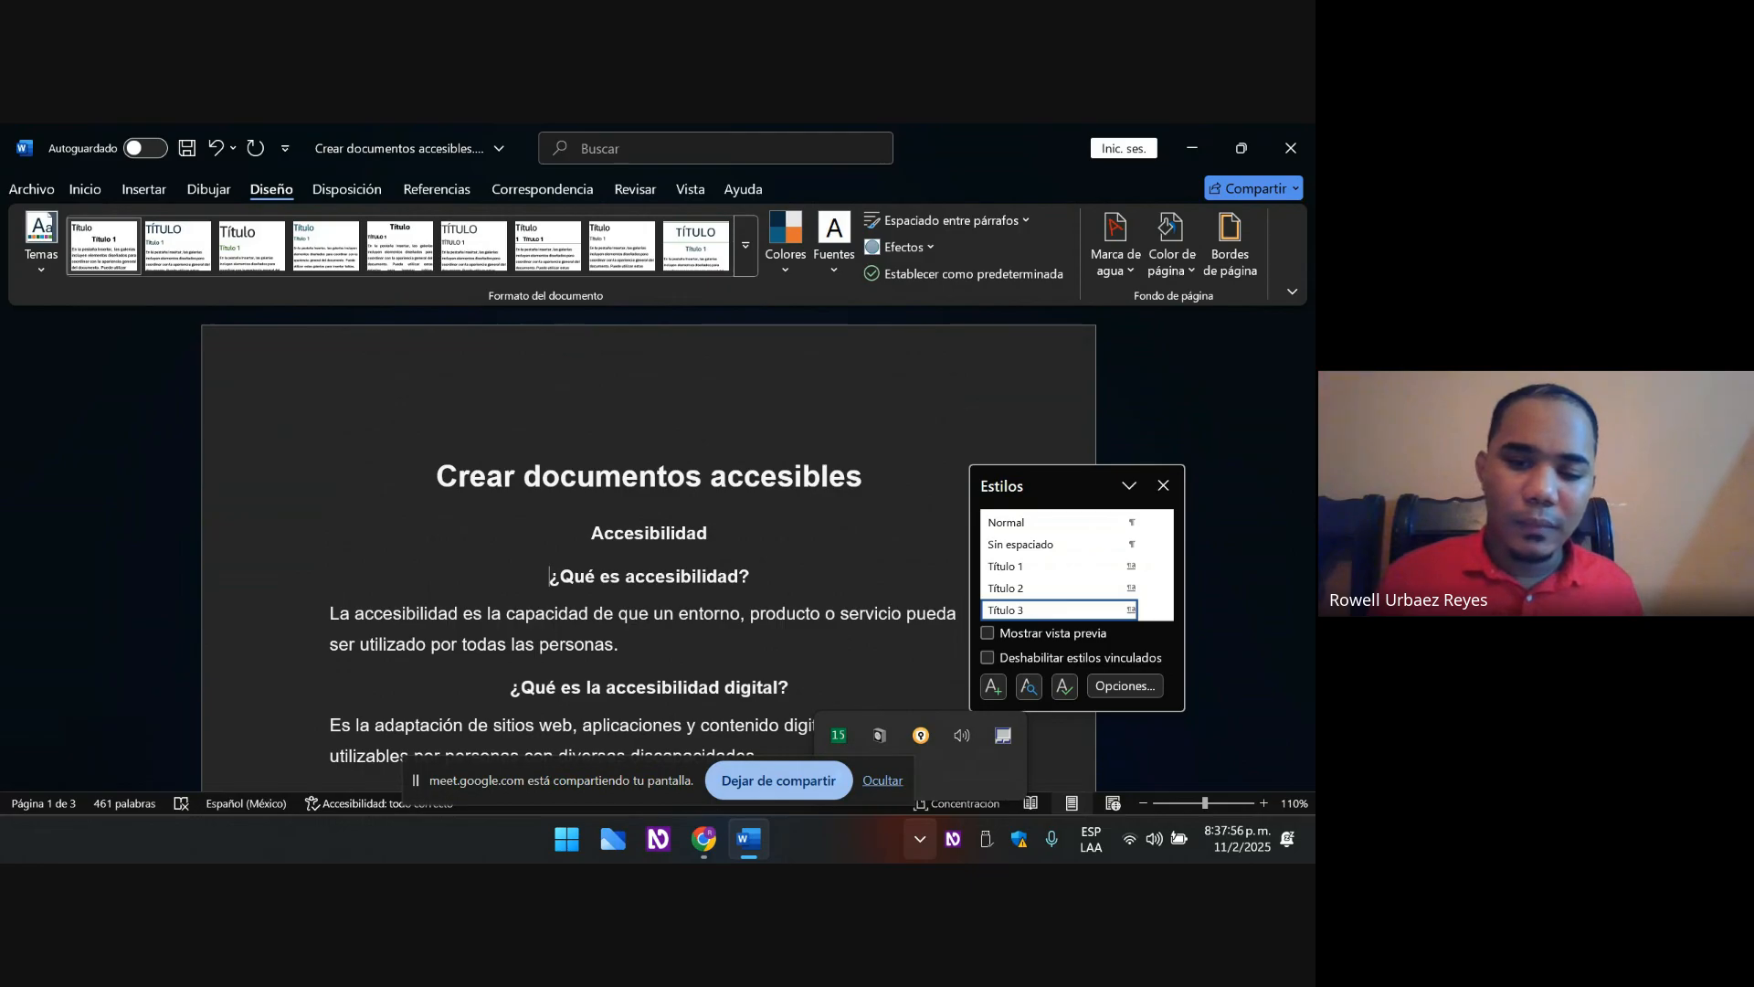
# - Insert a blank paragraph after the answer to "¿Qué es accesibilidad?", before the next question heading
pyautogui.press('Down')
pyautogui.press('Down')
pyautogui.press('Down')
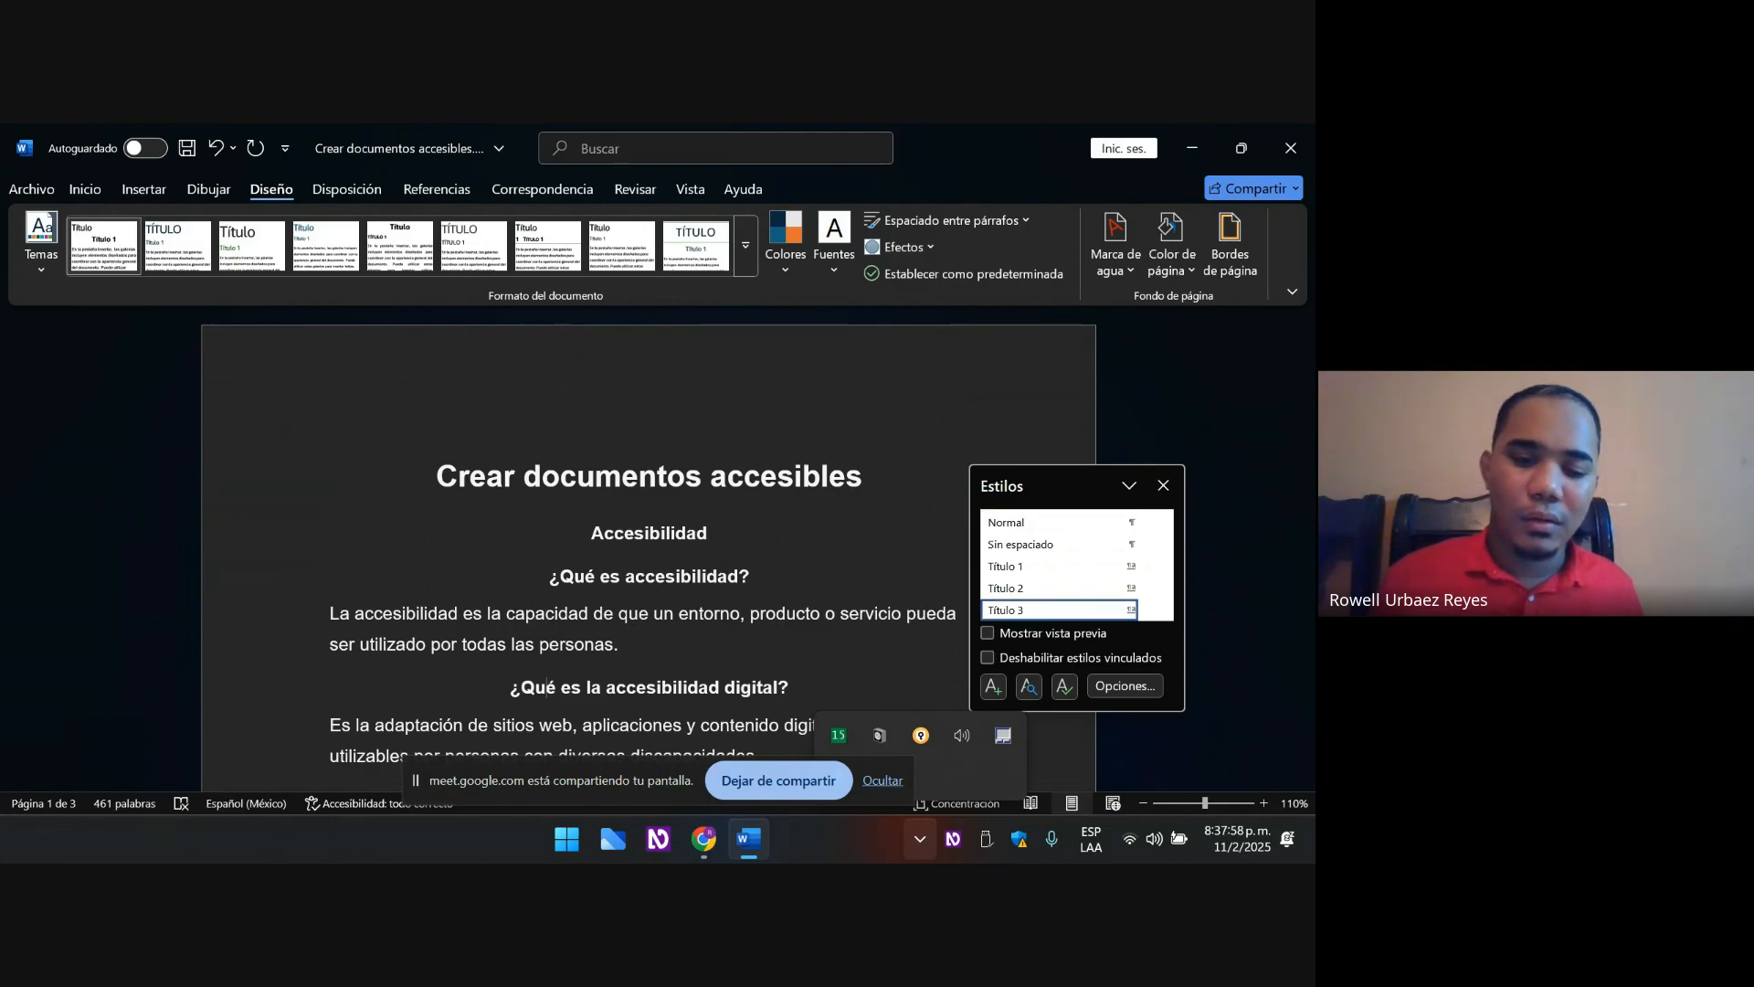
pyautogui.press('Up')
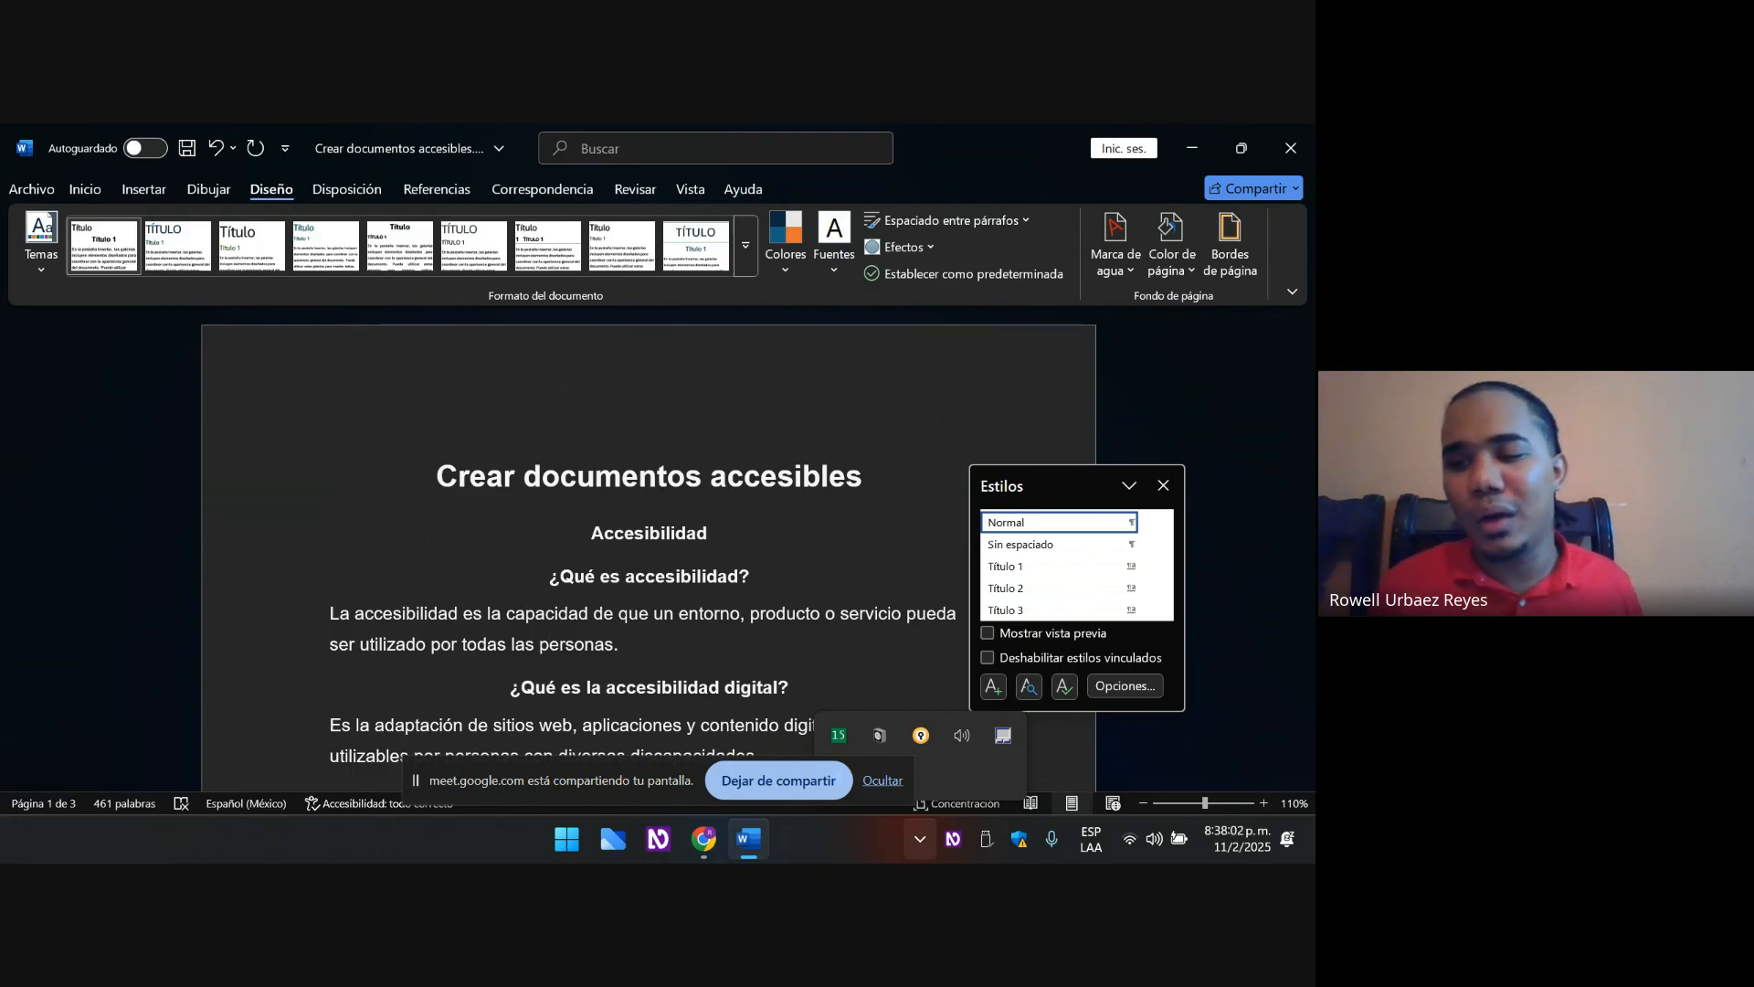
pyautogui.press('Return')
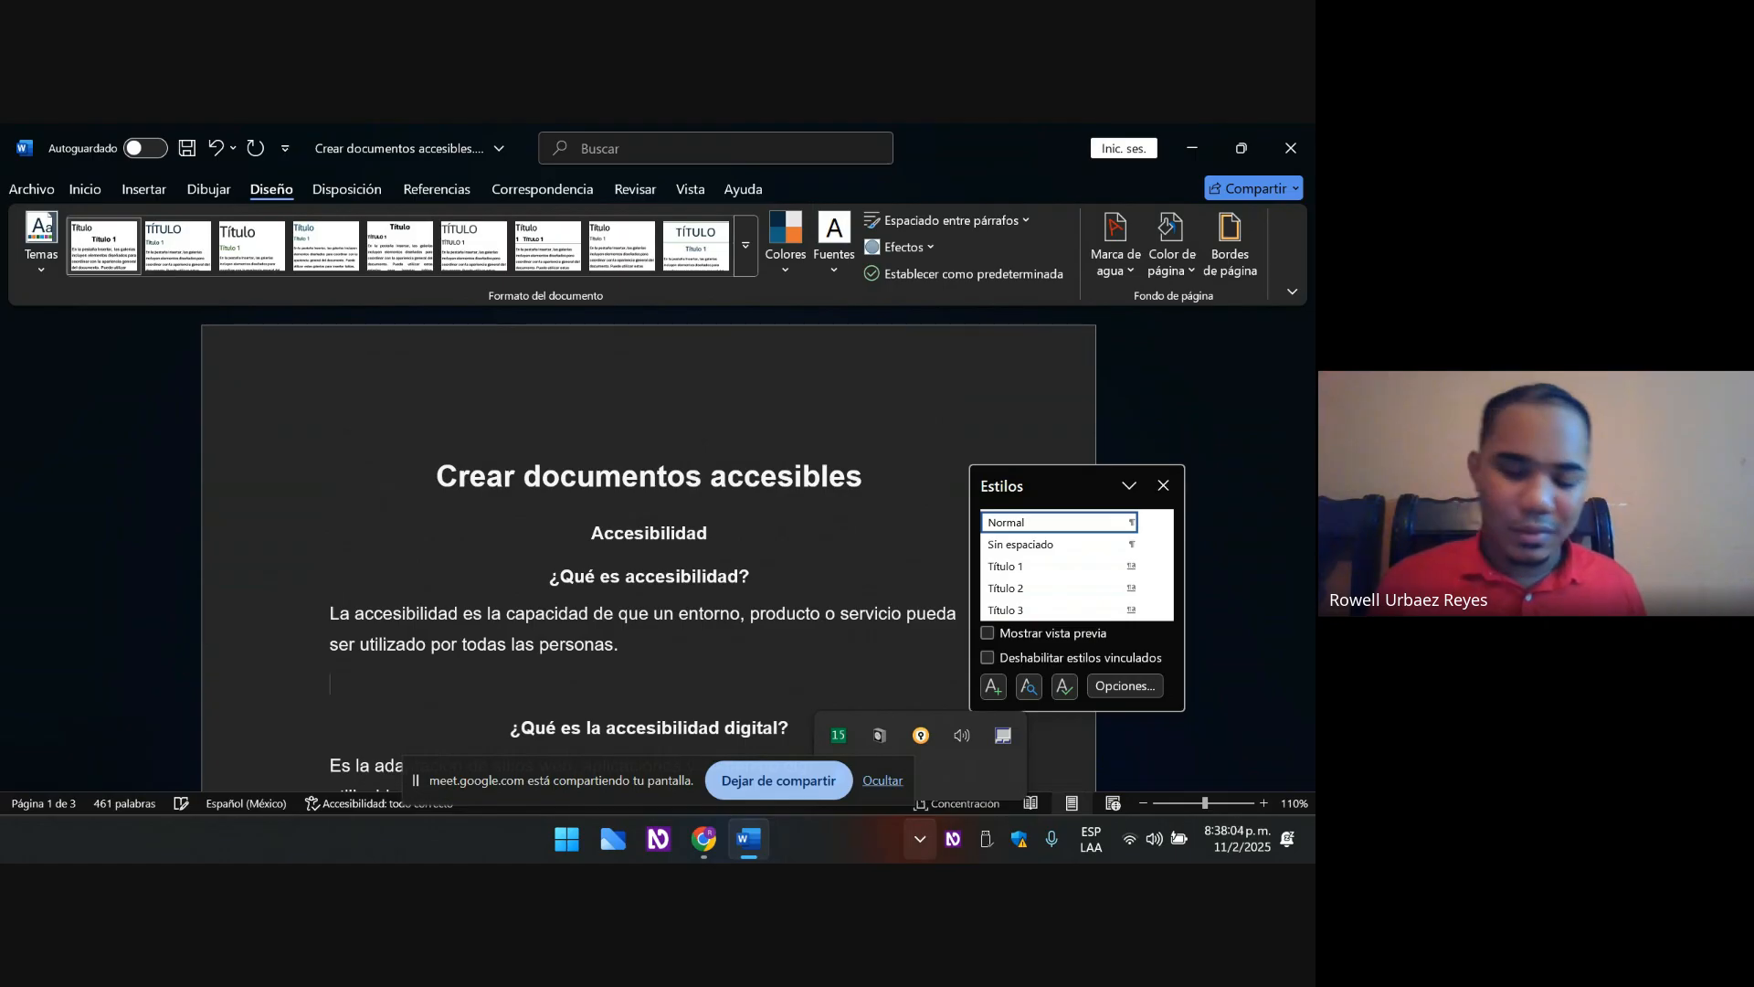
# - Insert the image logo.jpg from the Escritorio folder into the blank paragraph below the answer to "¿Qué es accesibilidad?"
pyautogui.hotkey('alt', 'q')
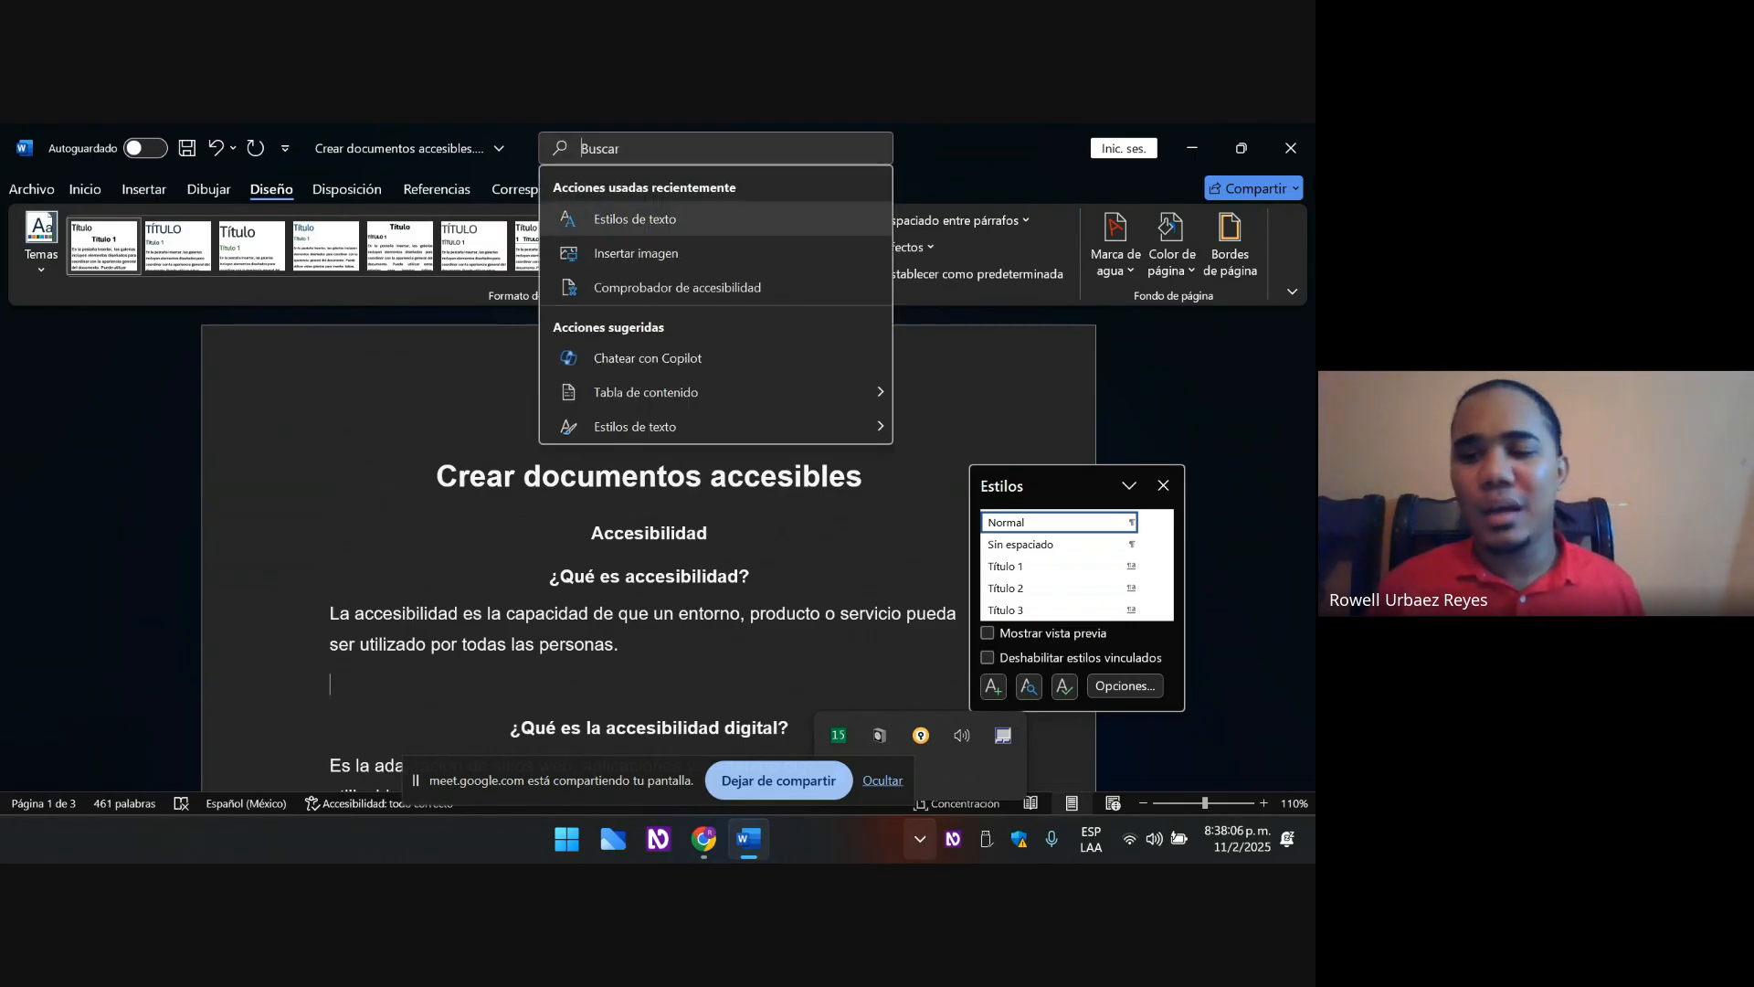
pyautogui.write('imagen')
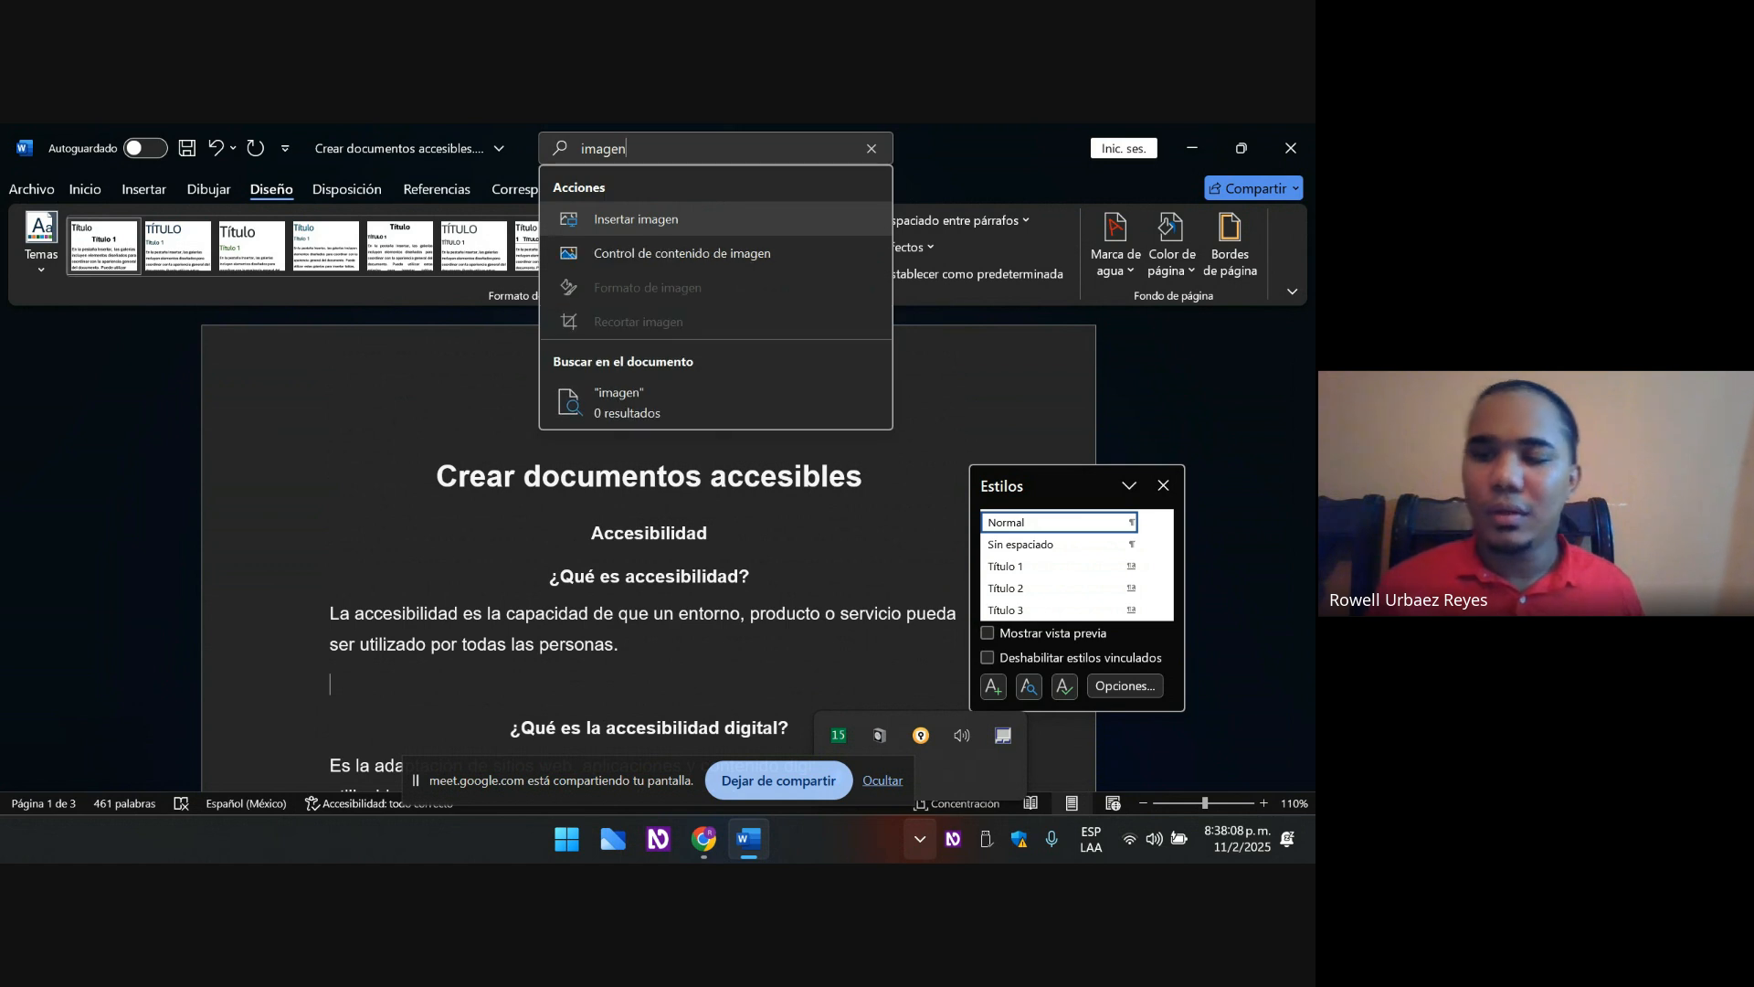
pyautogui.press('Down')
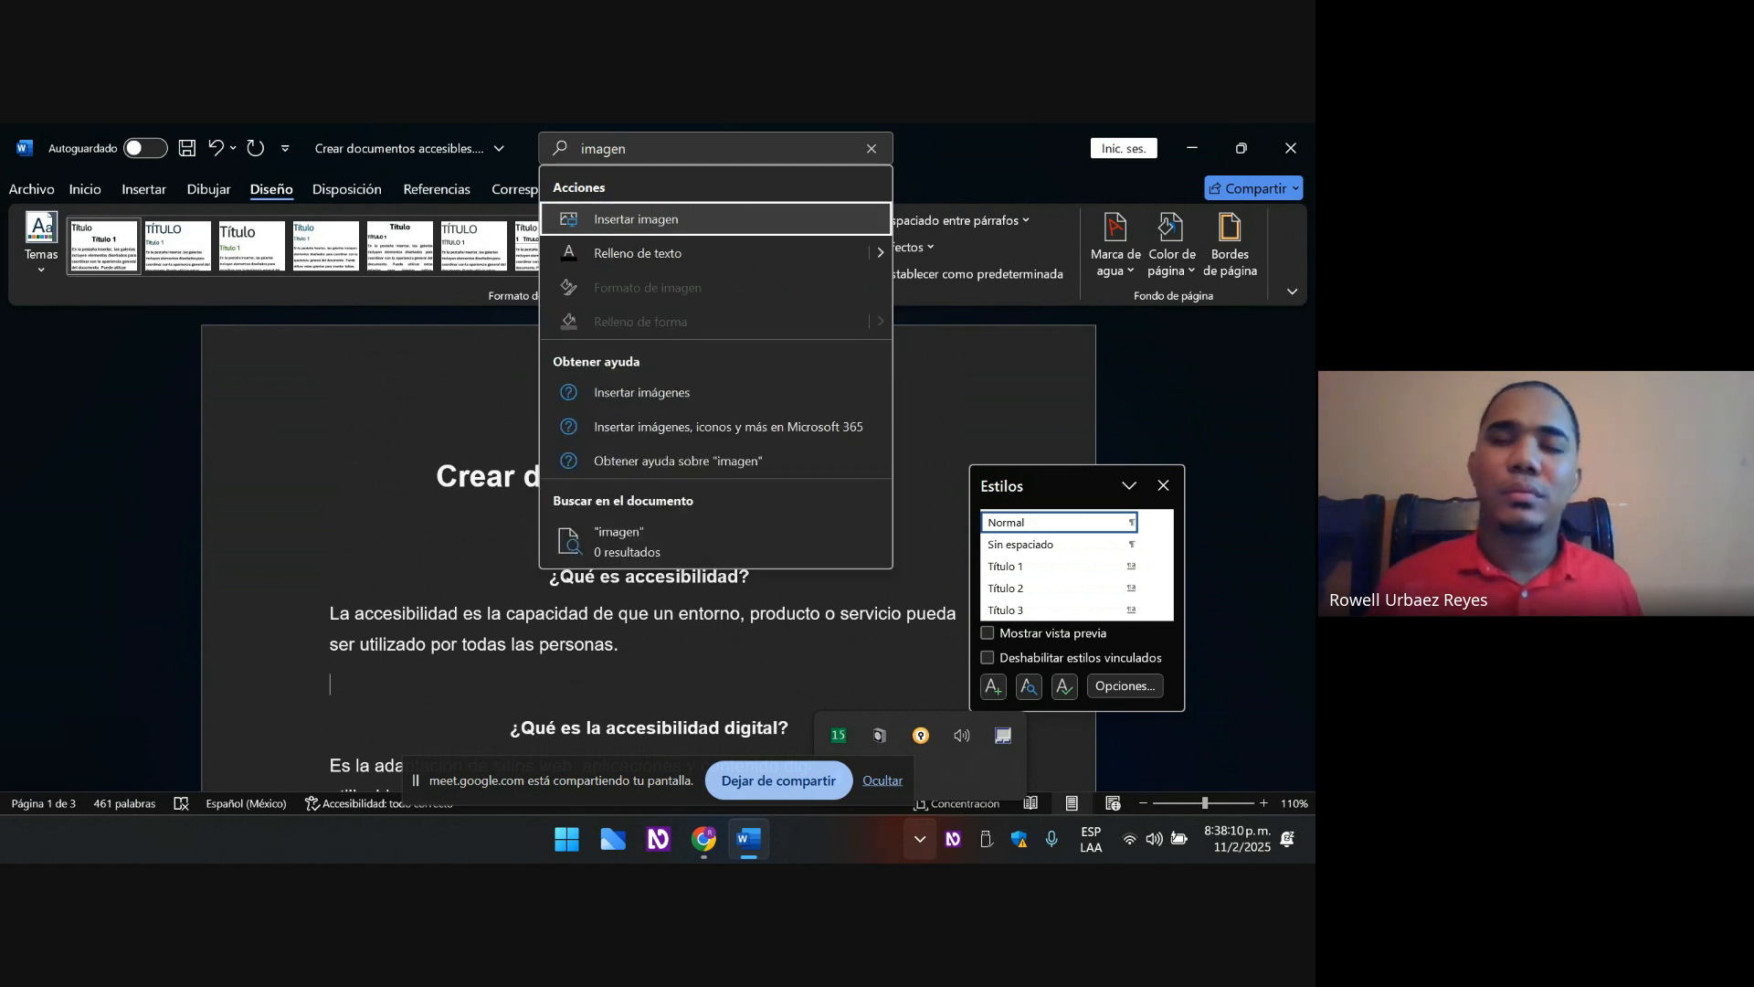
pyautogui.press('Escape')
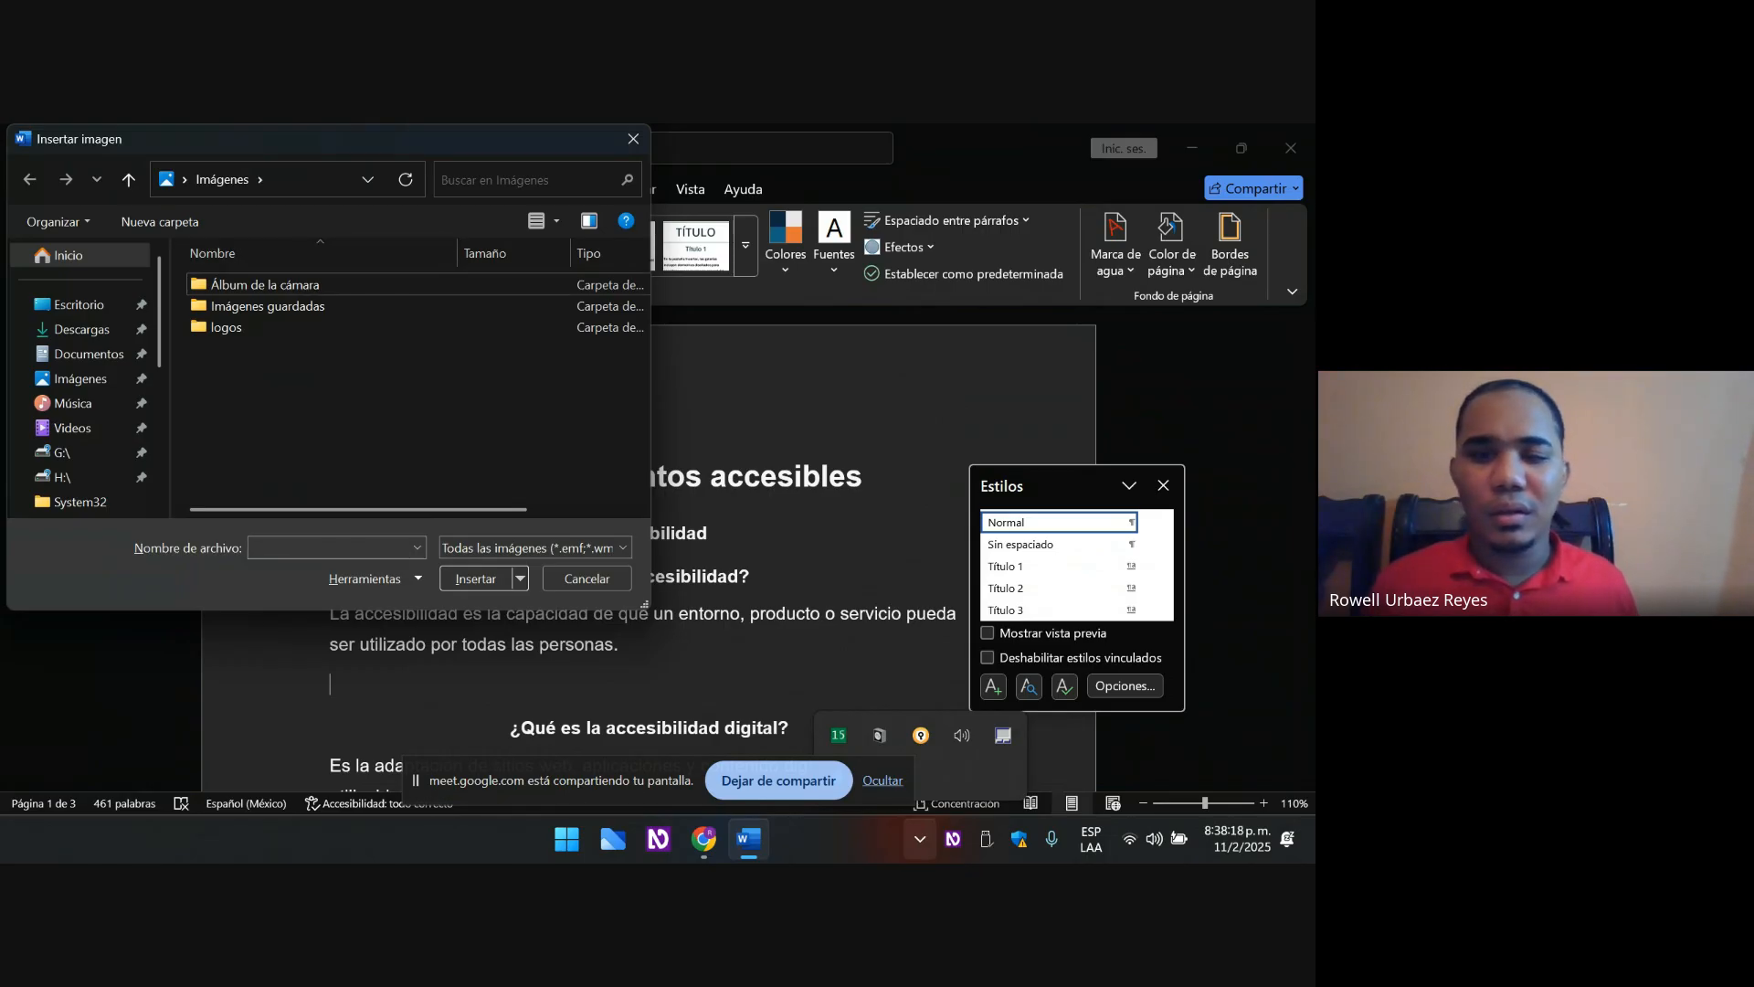
pyautogui.click(78, 305)
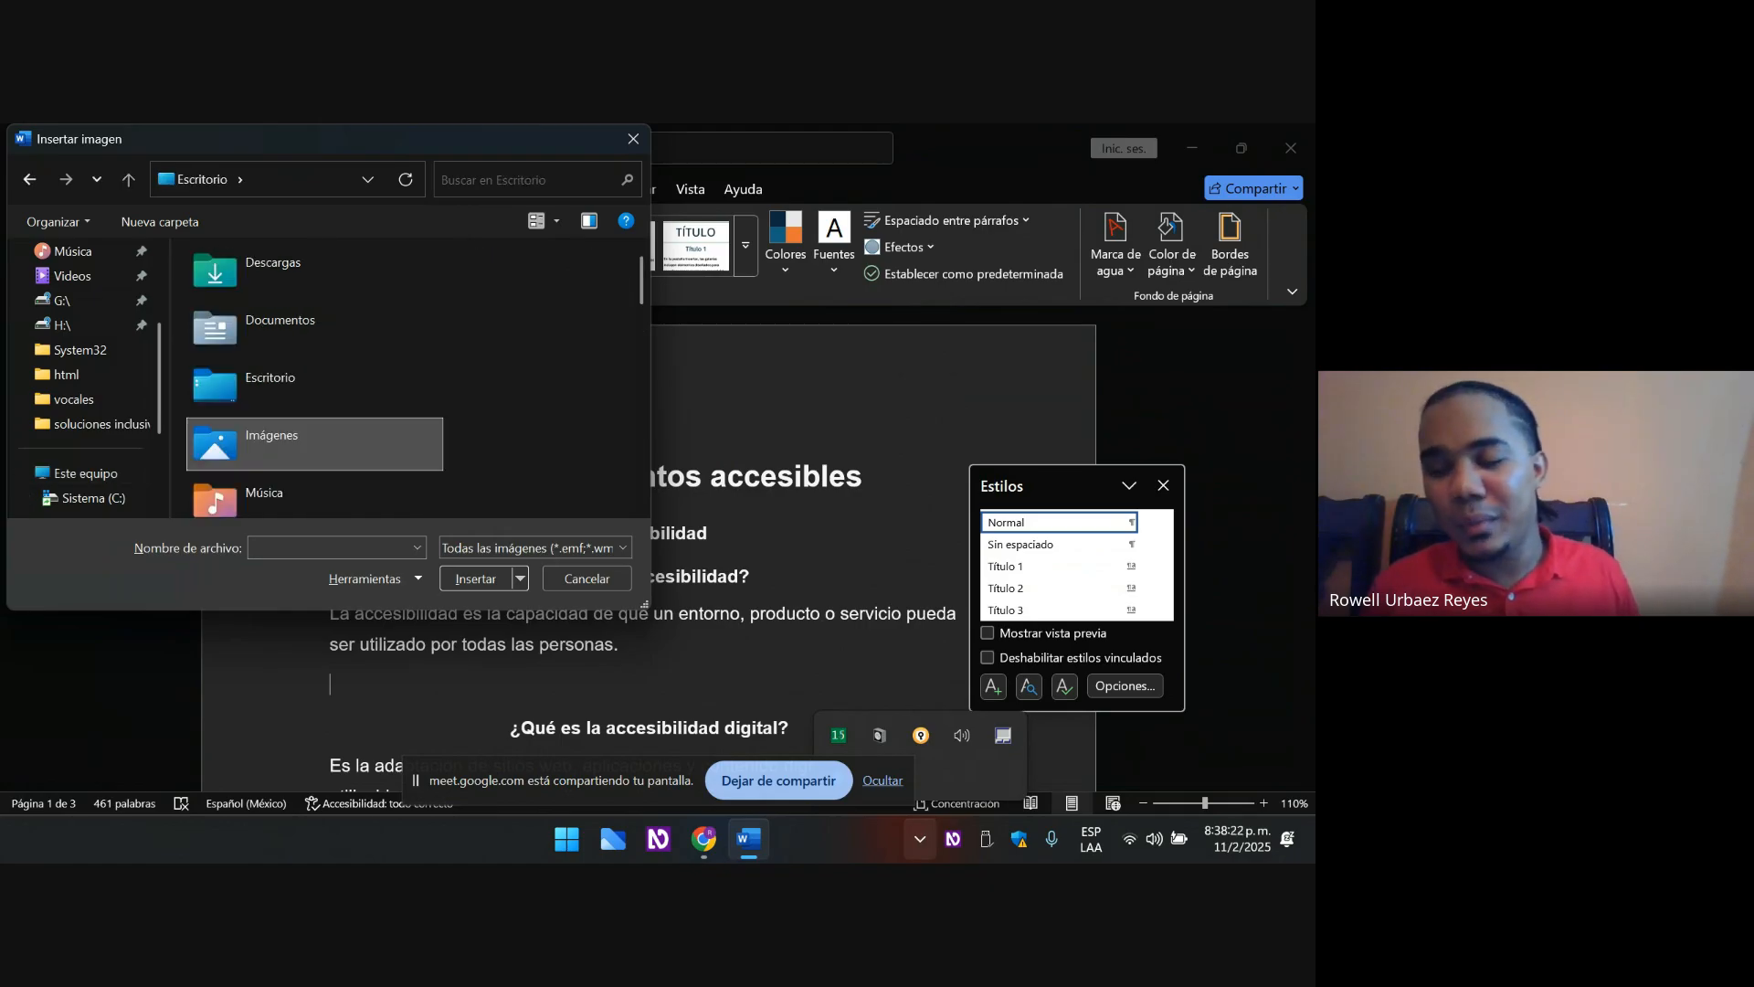
pyautogui.press('l')
pyautogui.press('l')
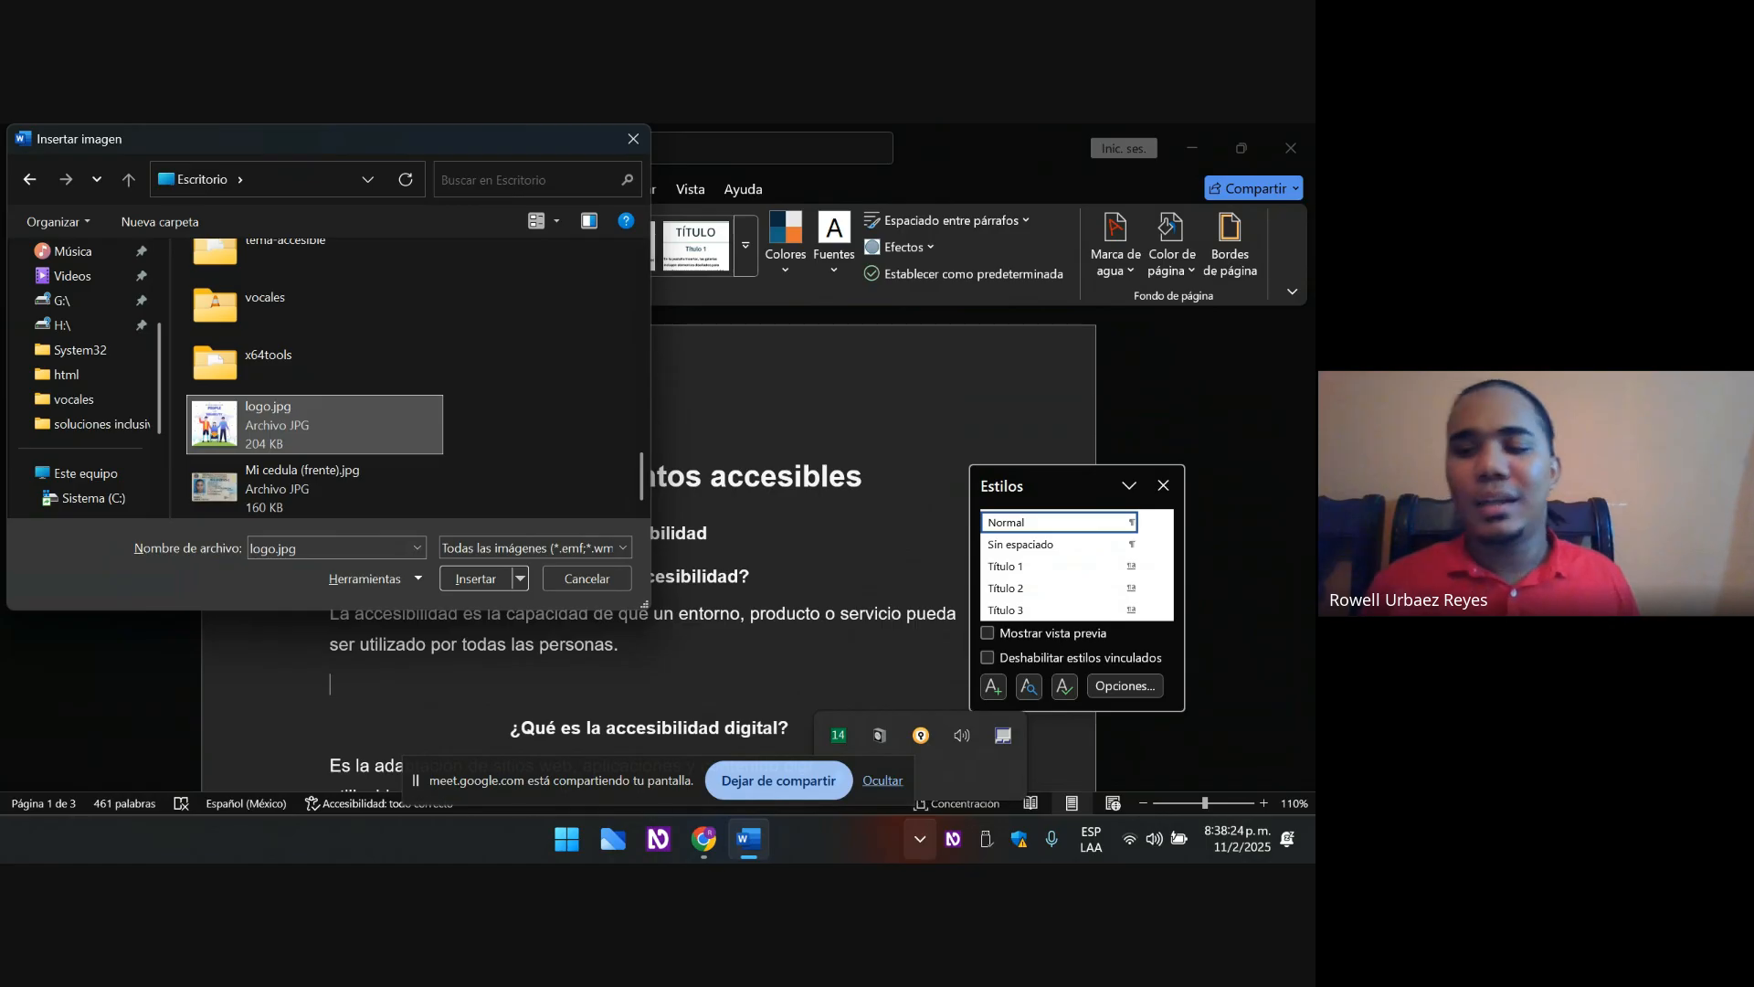
pyautogui.press('Return')
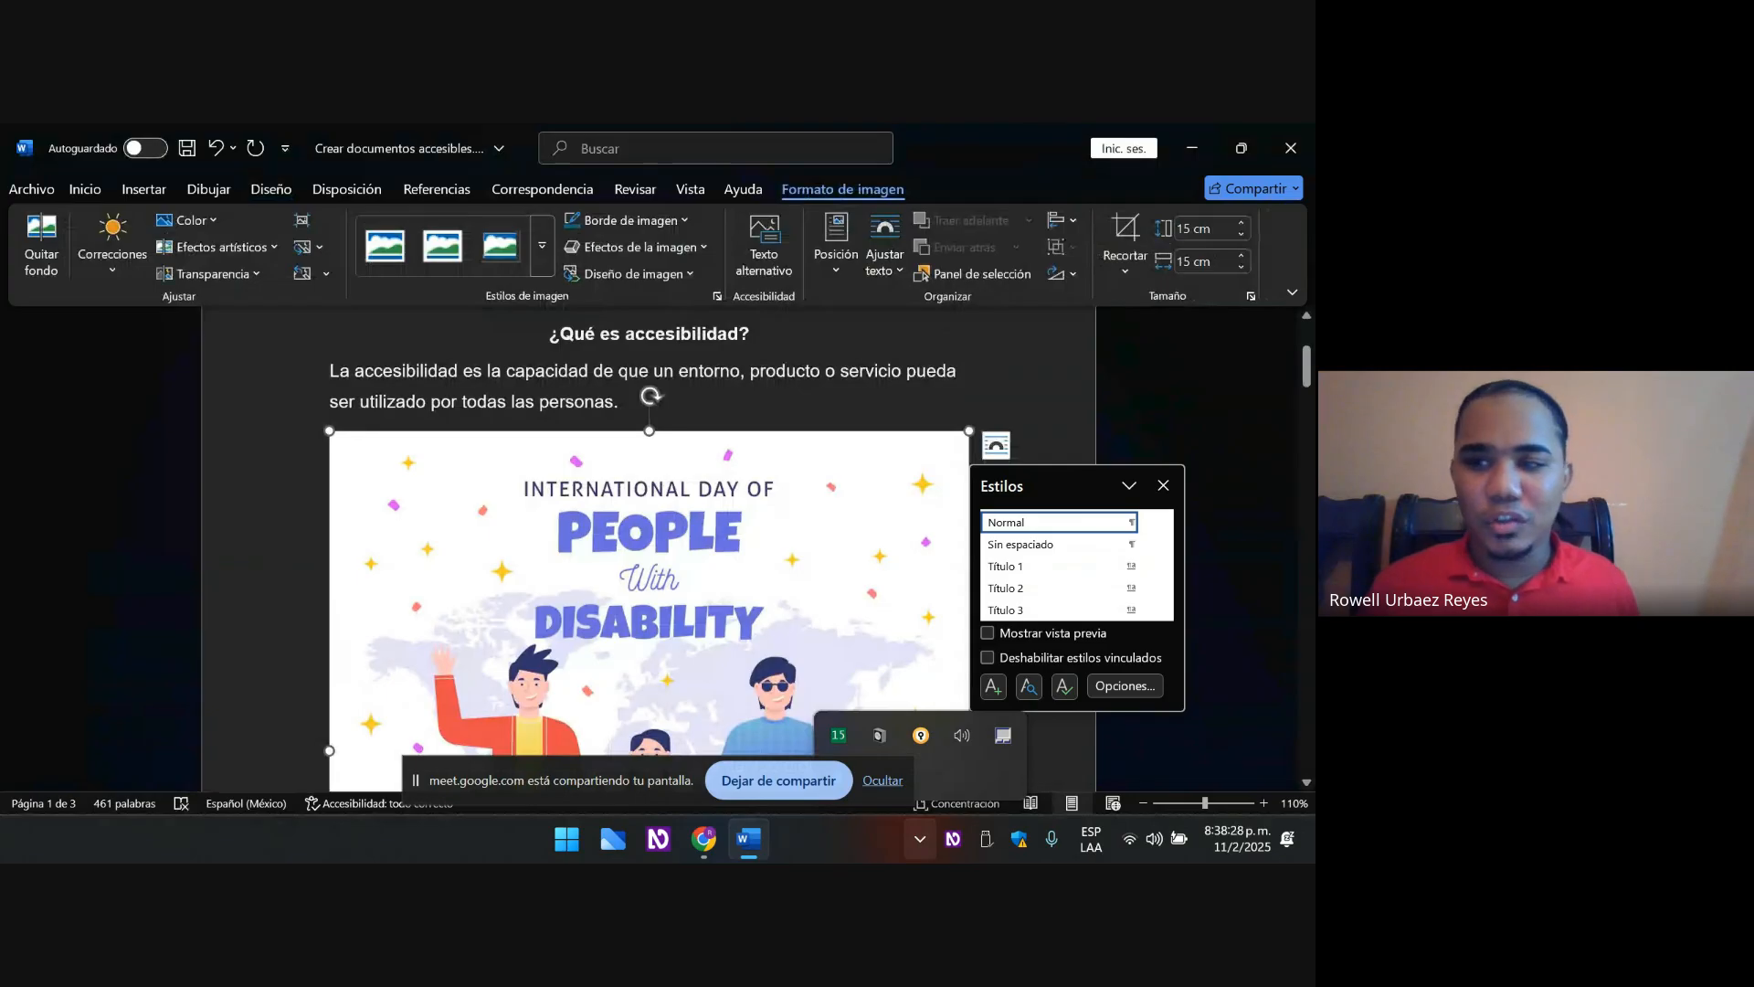
# - Check the placement of the inserted image between the first answer and the following question heading
pyautogui.press('ctrl')
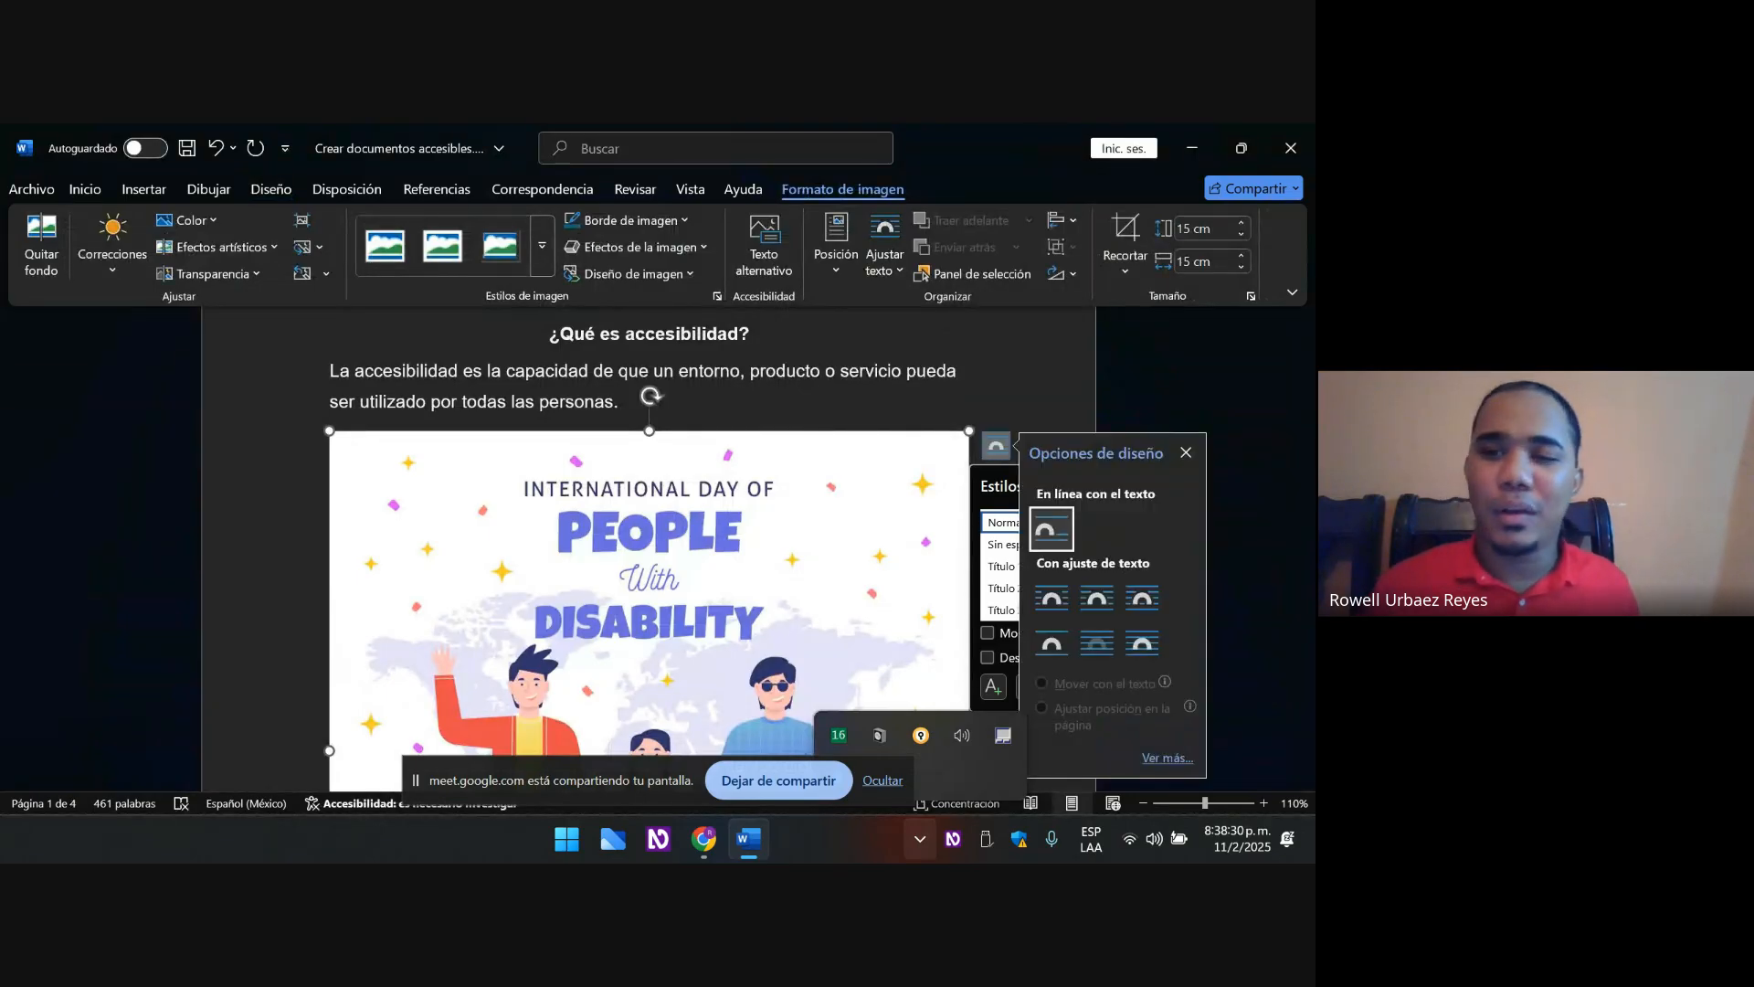
pyautogui.press('Escape')
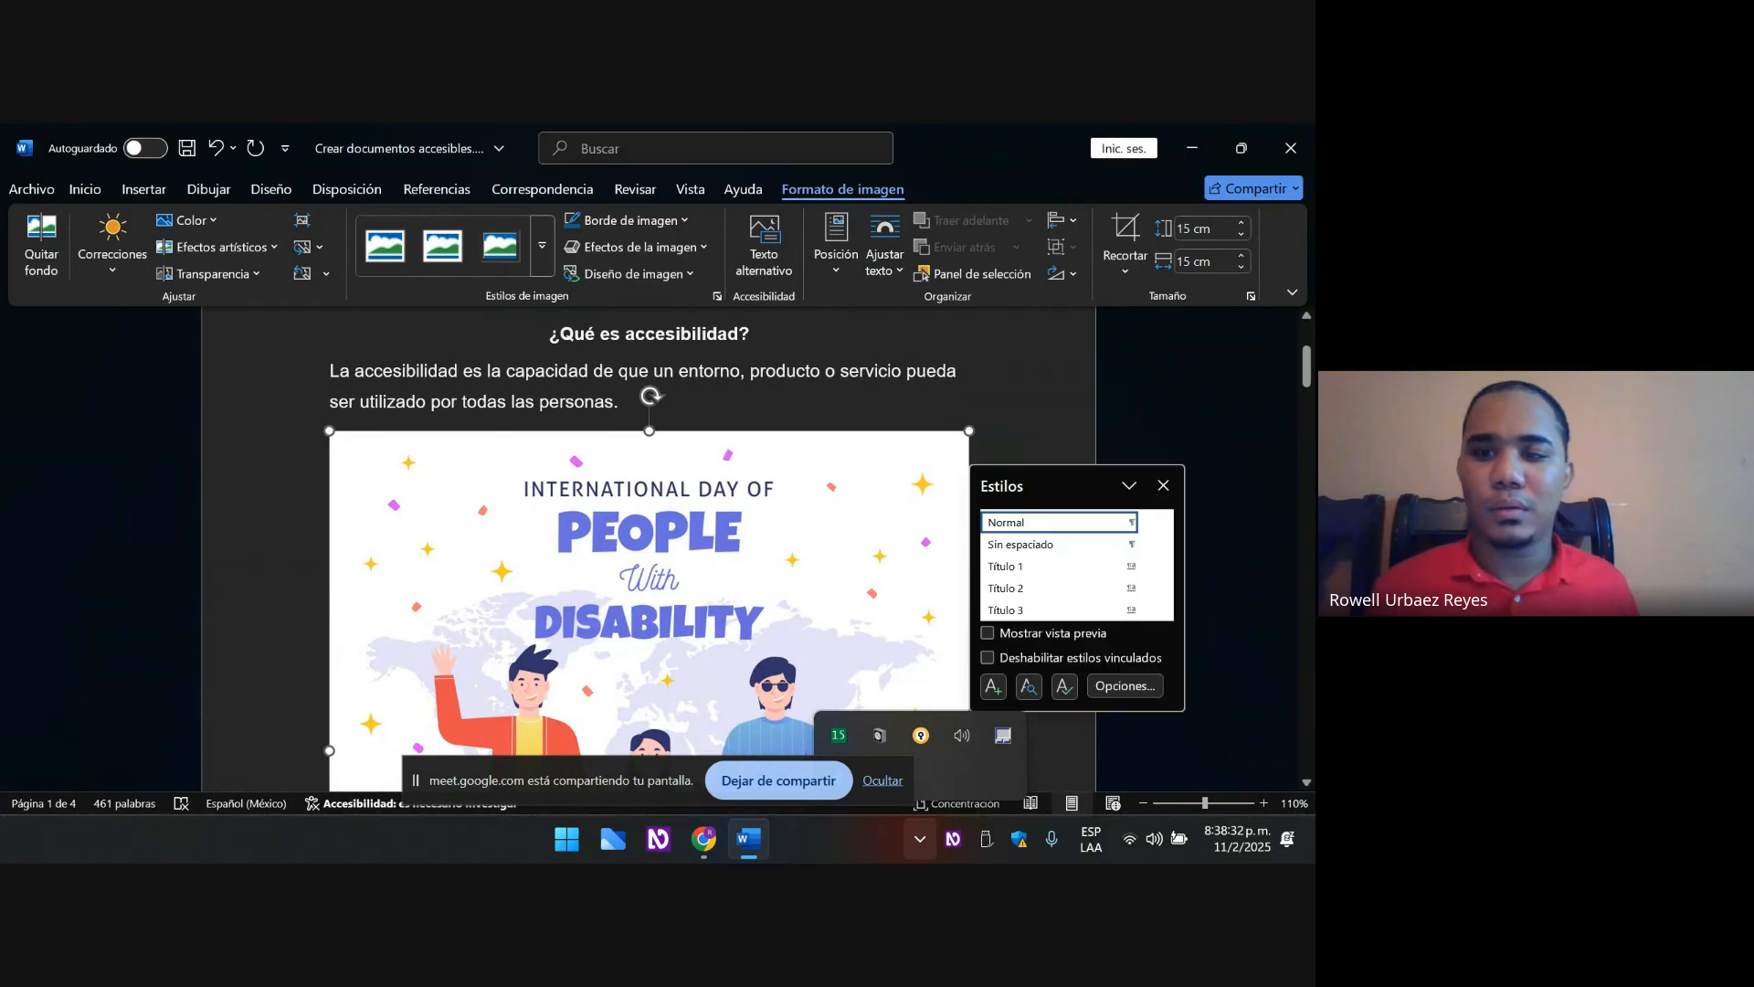
pyautogui.press('Left')
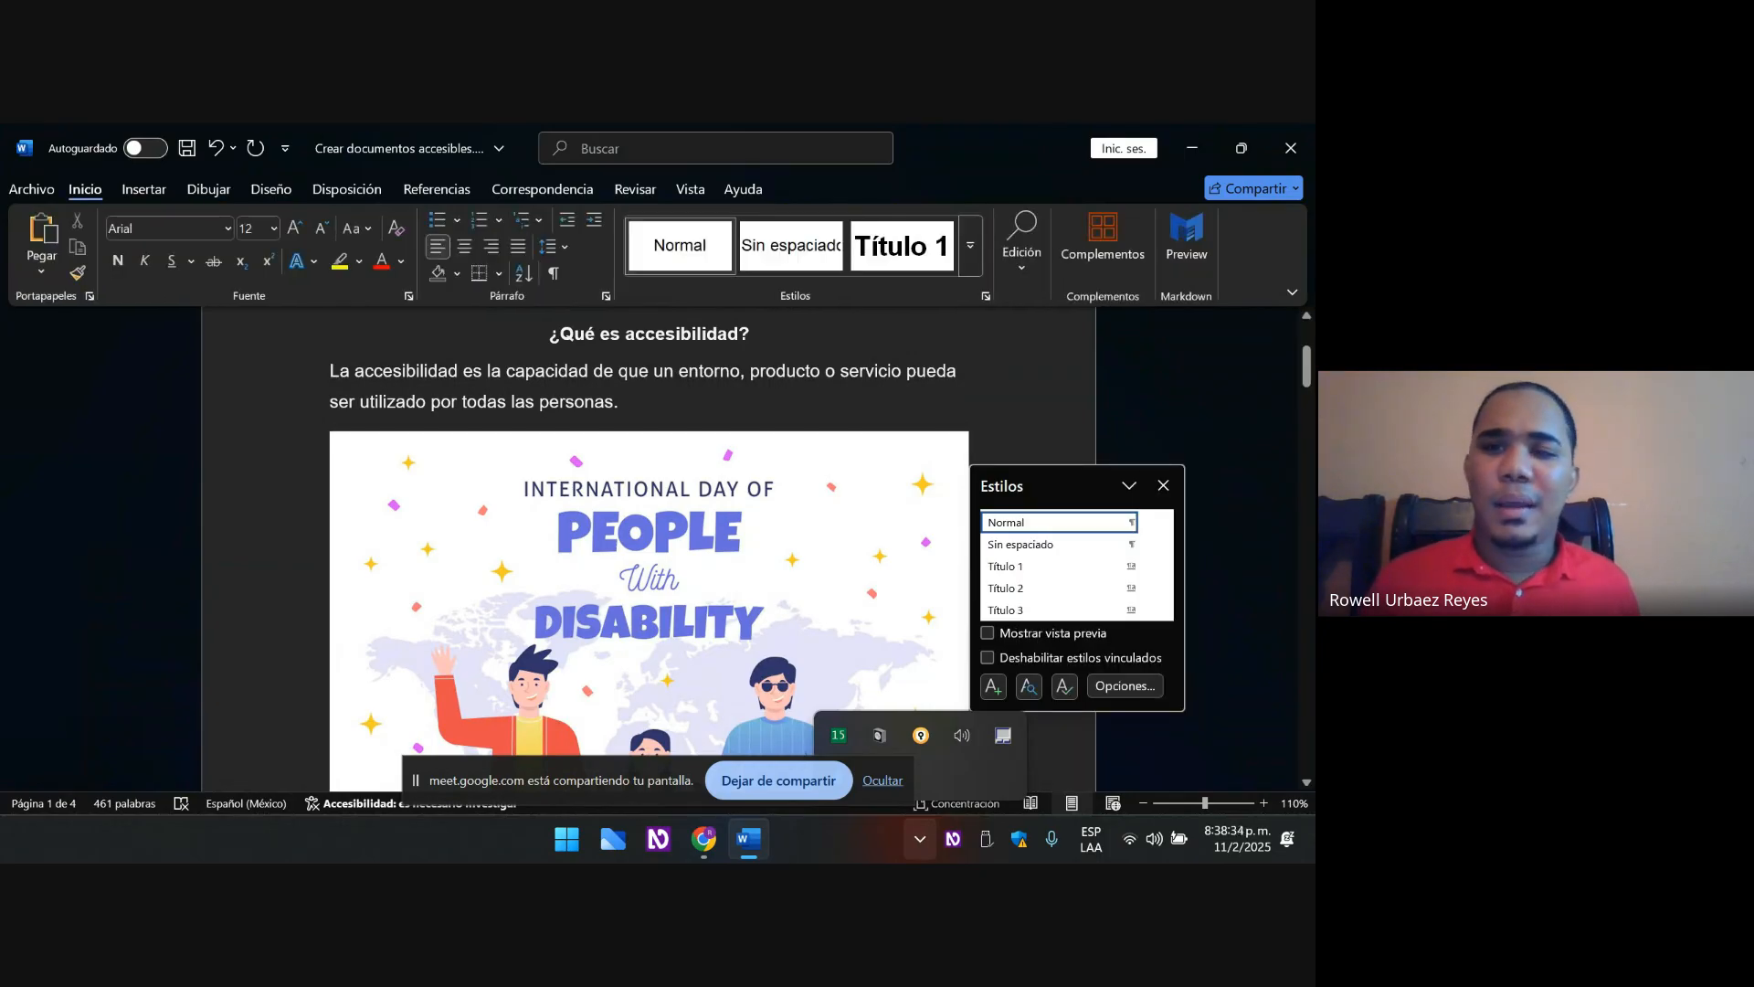
pyautogui.press('Down')
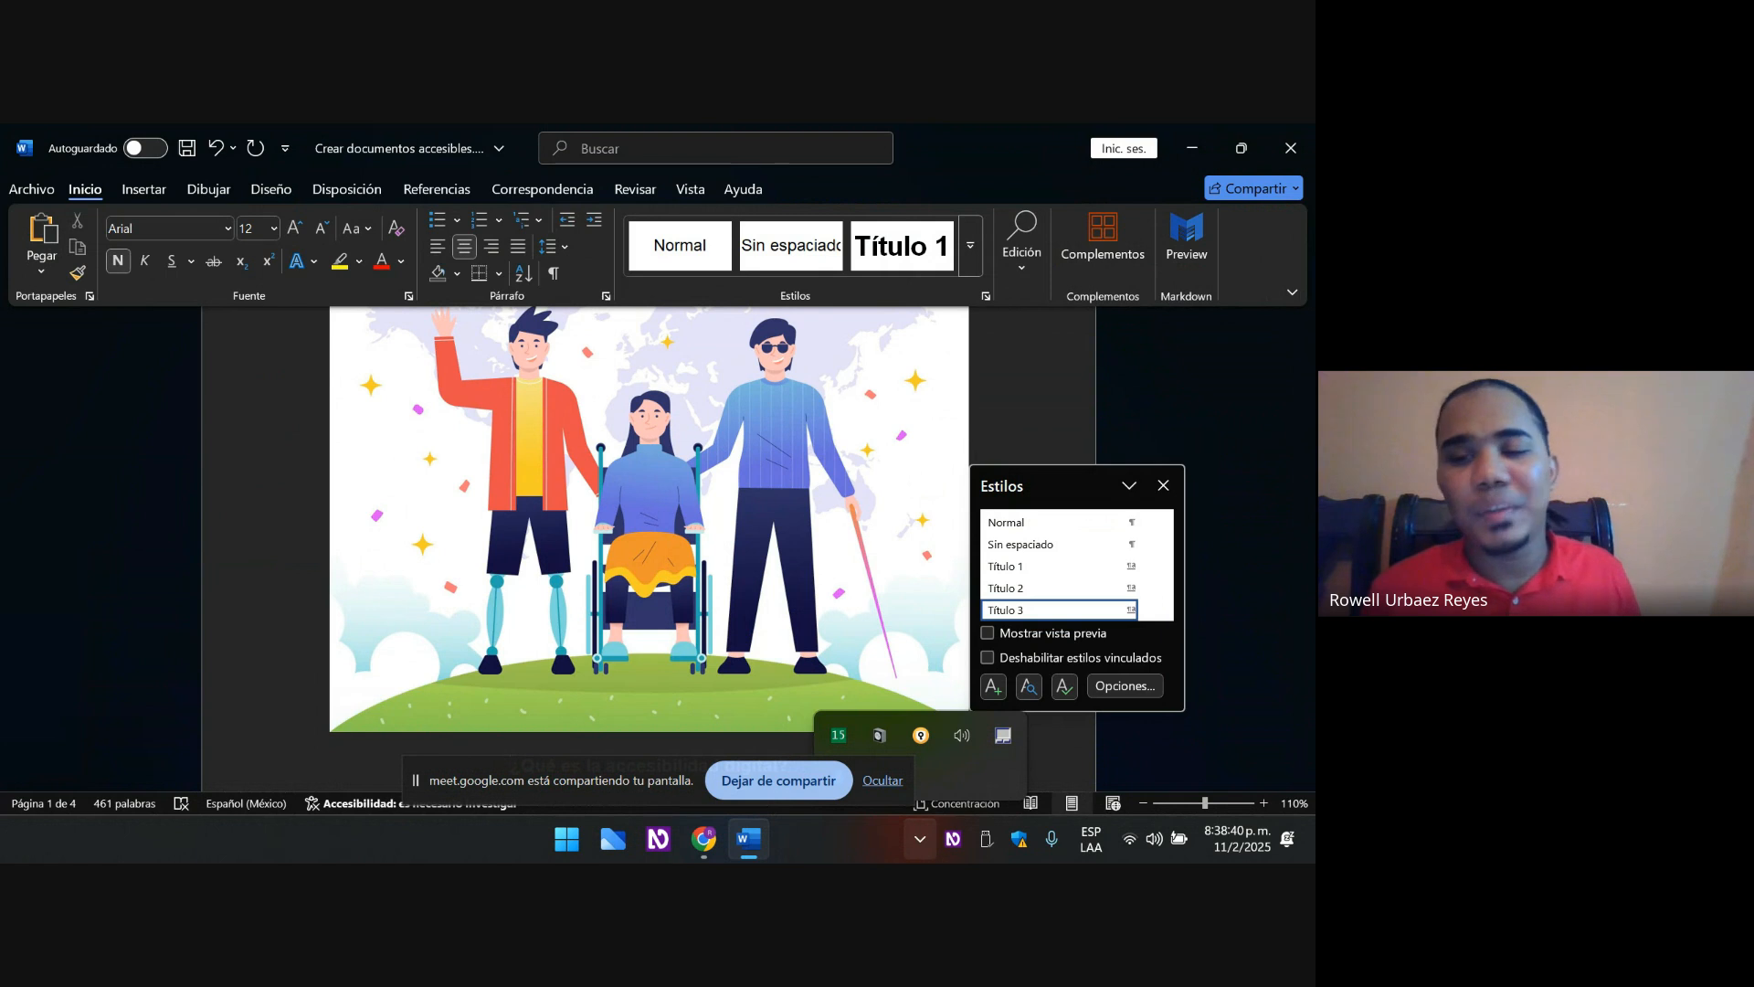
pyautogui.press('Up')
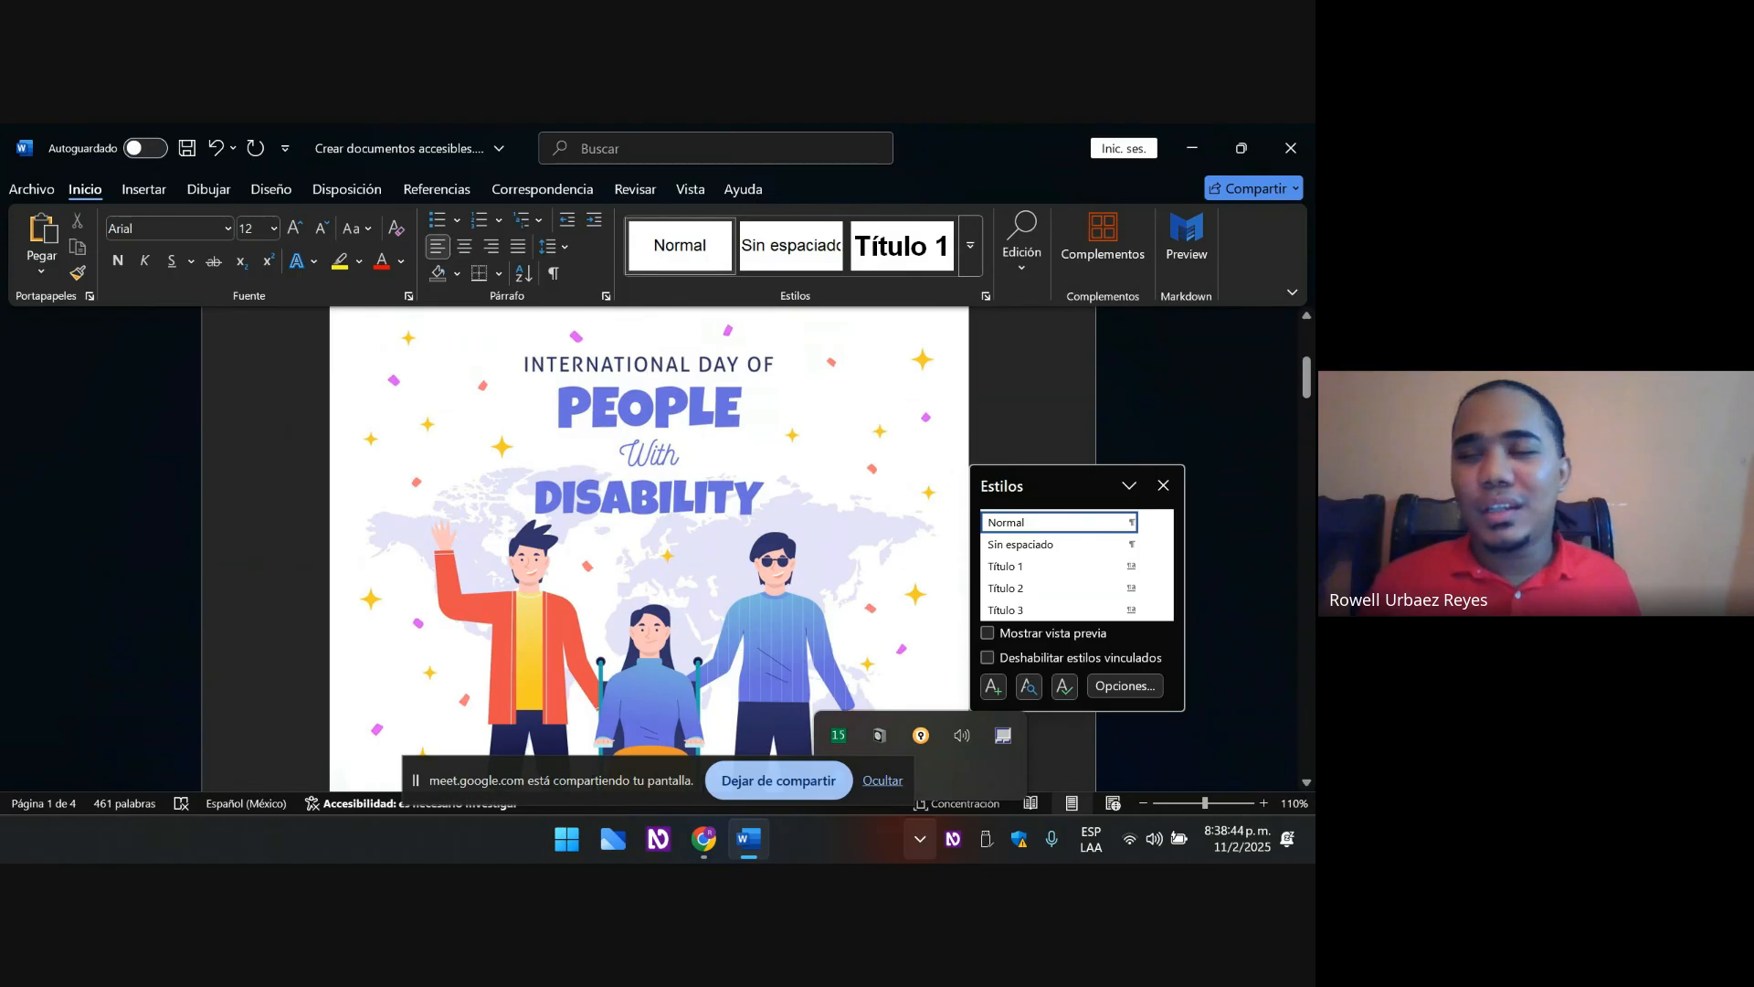
pyautogui.press('Down')
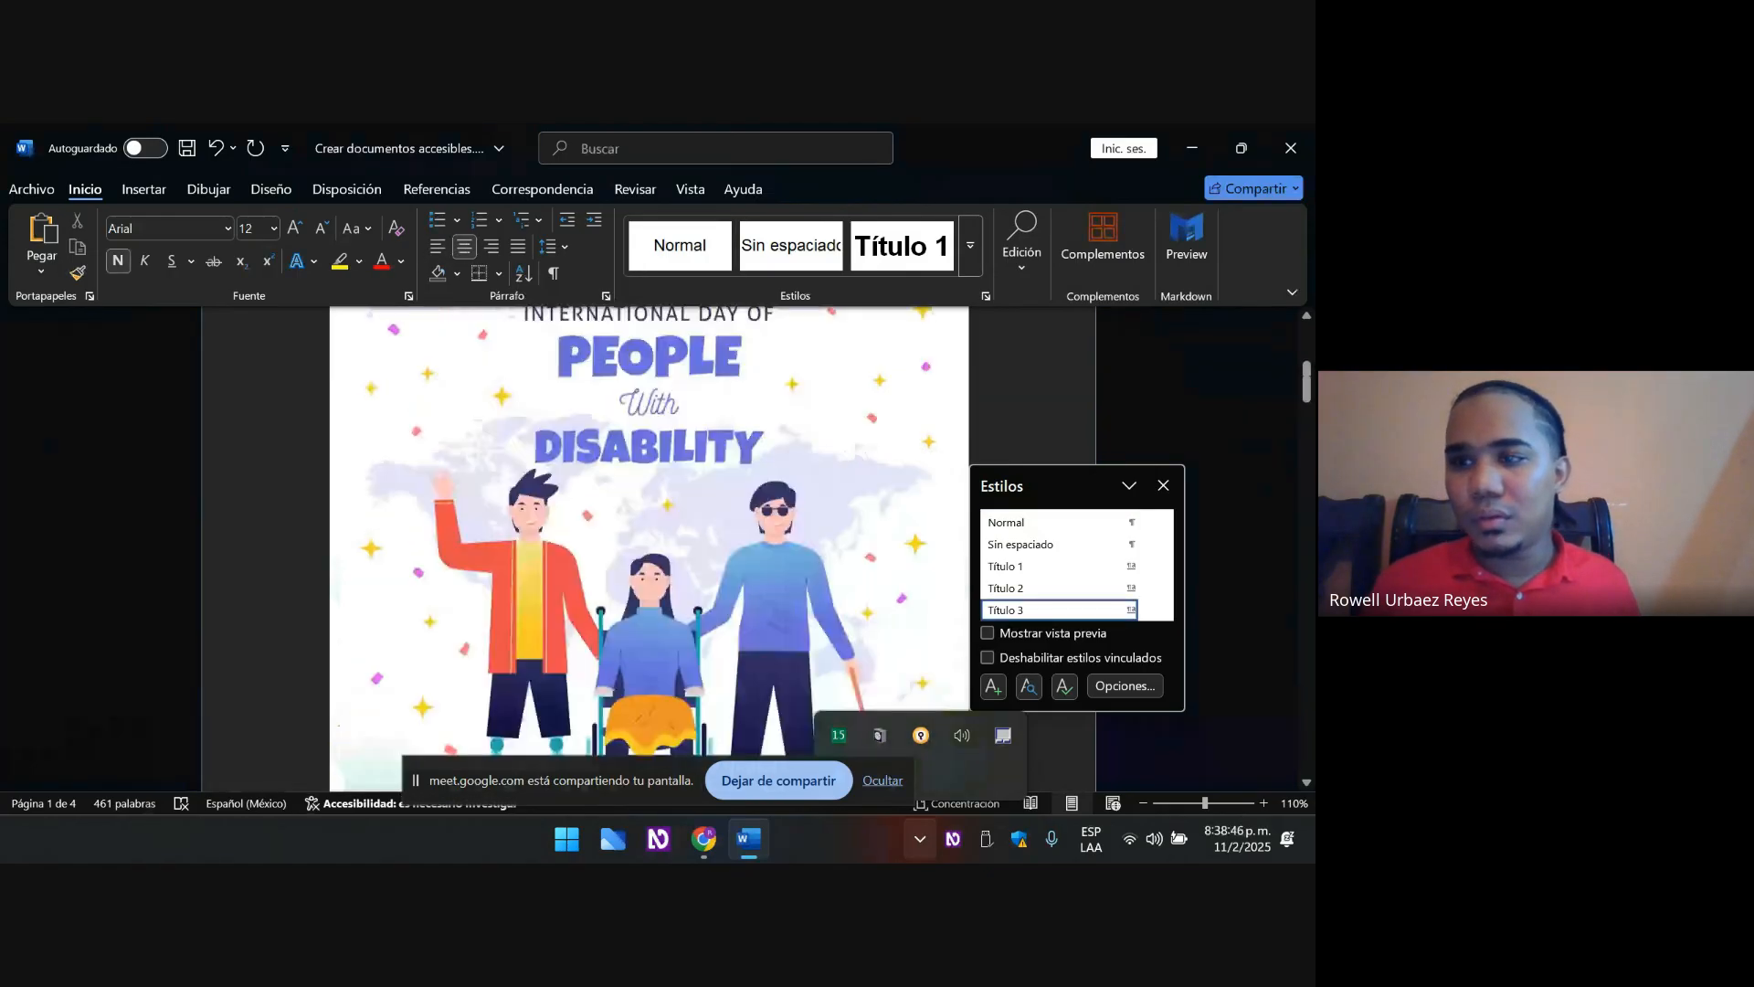
pyautogui.press('Up')
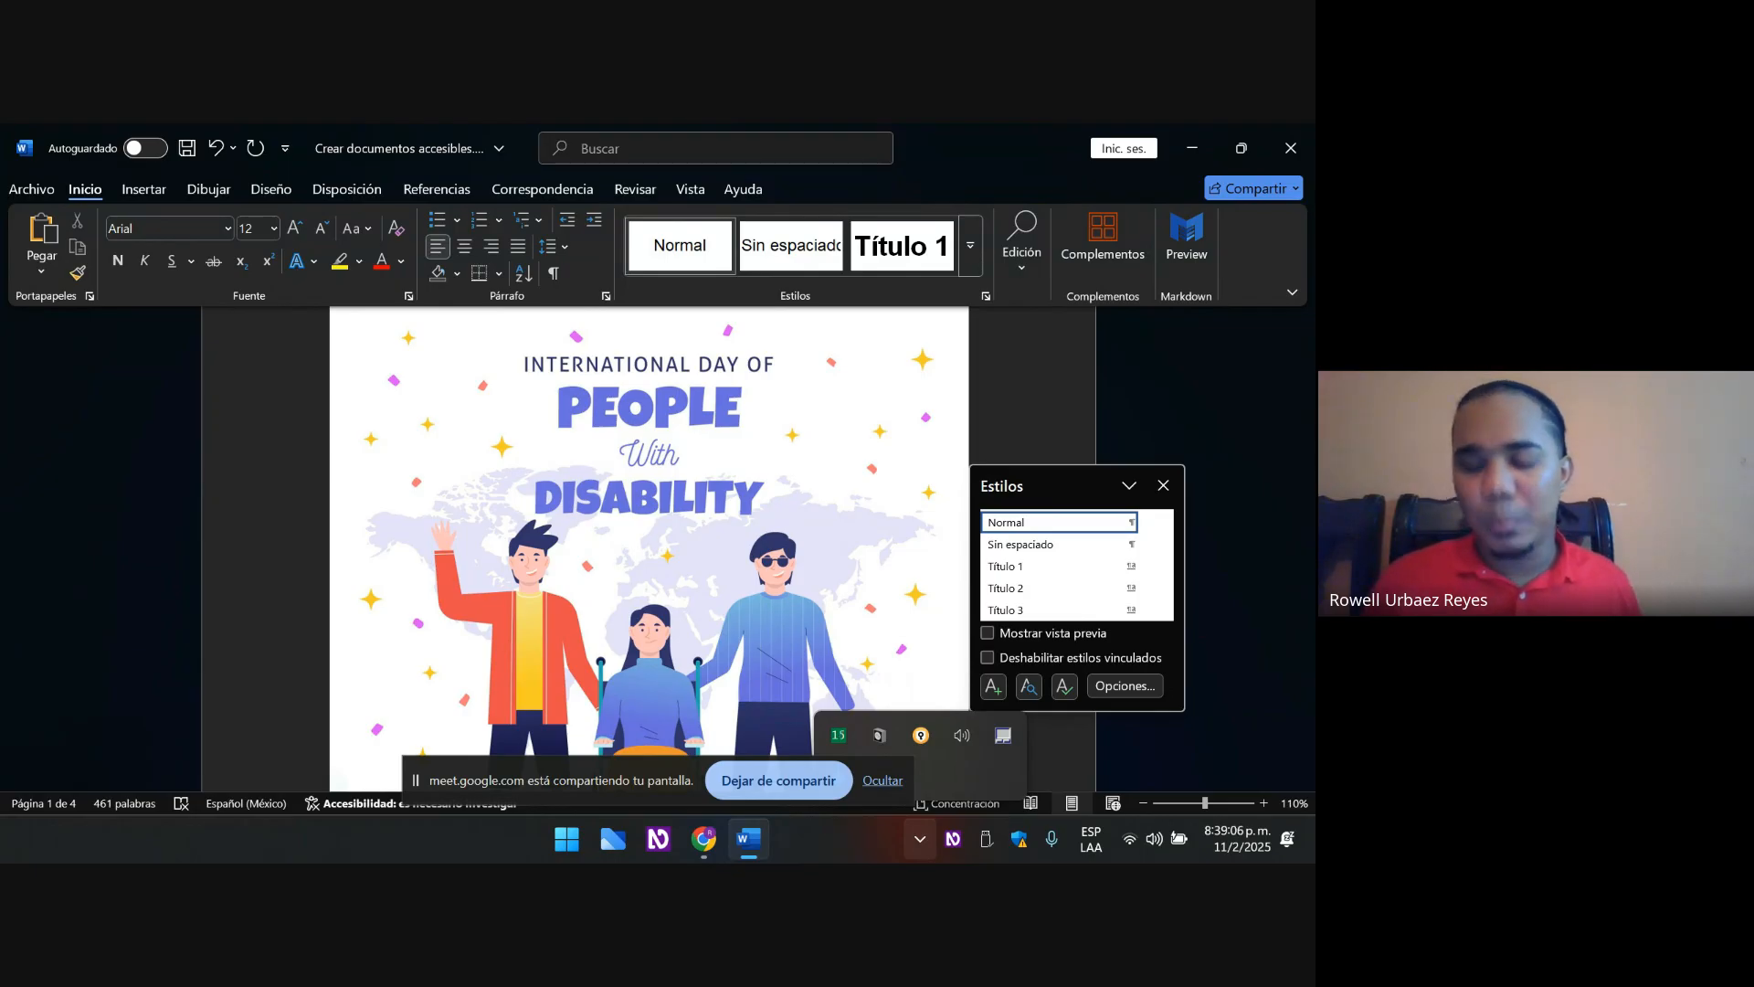
# - Select the inserted image and open its alternative text for editing
pyautogui.hotkey('shift', 'Right')
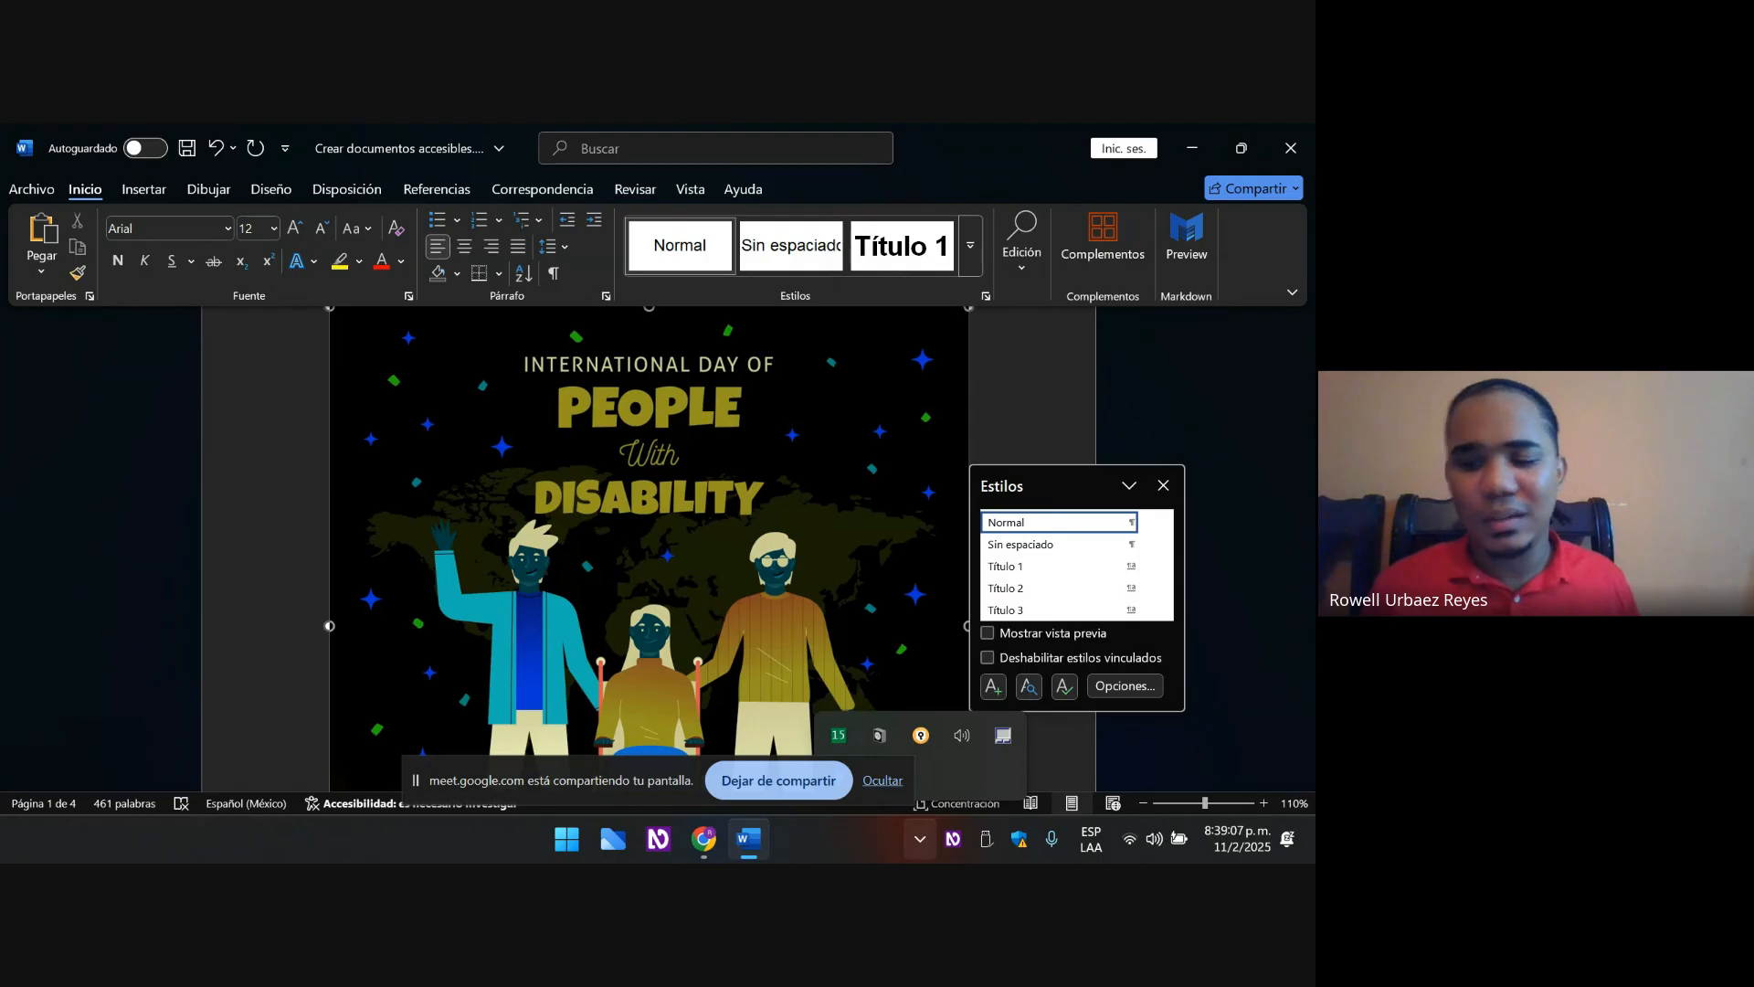
pyautogui.press('ctrl')
pyautogui.press('ctrl')
pyautogui.press('ctrl')
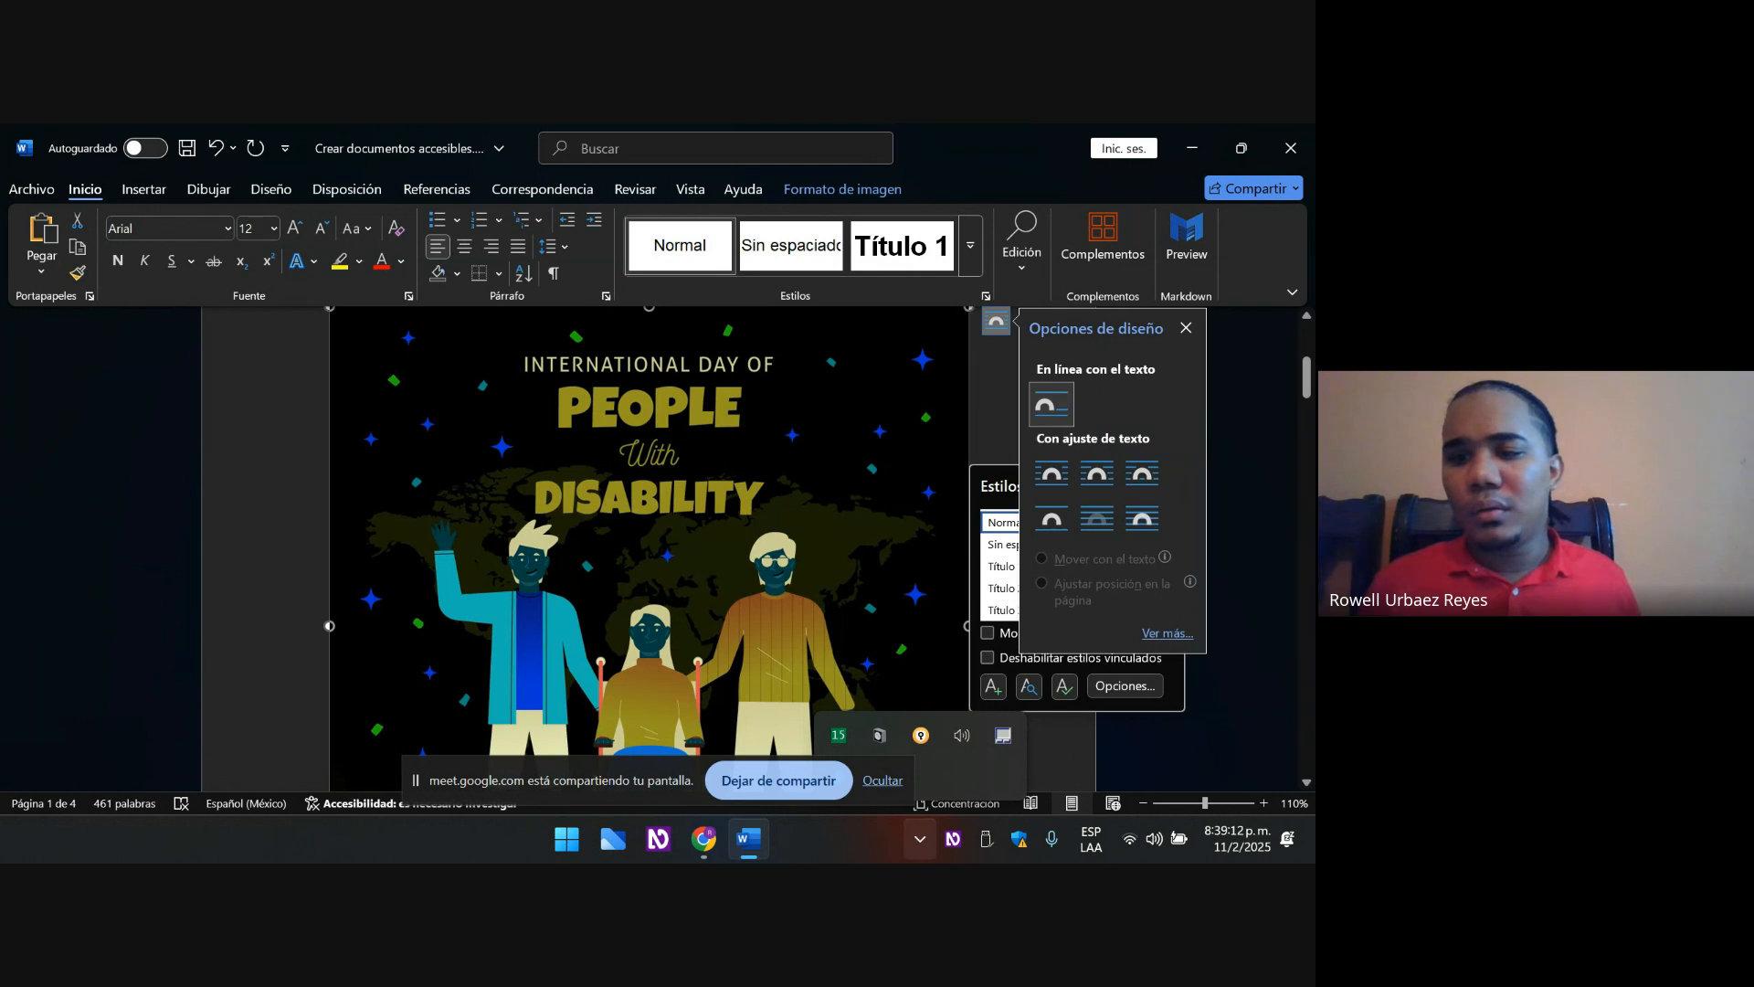
pyautogui.hotkey('shift', 'F10')
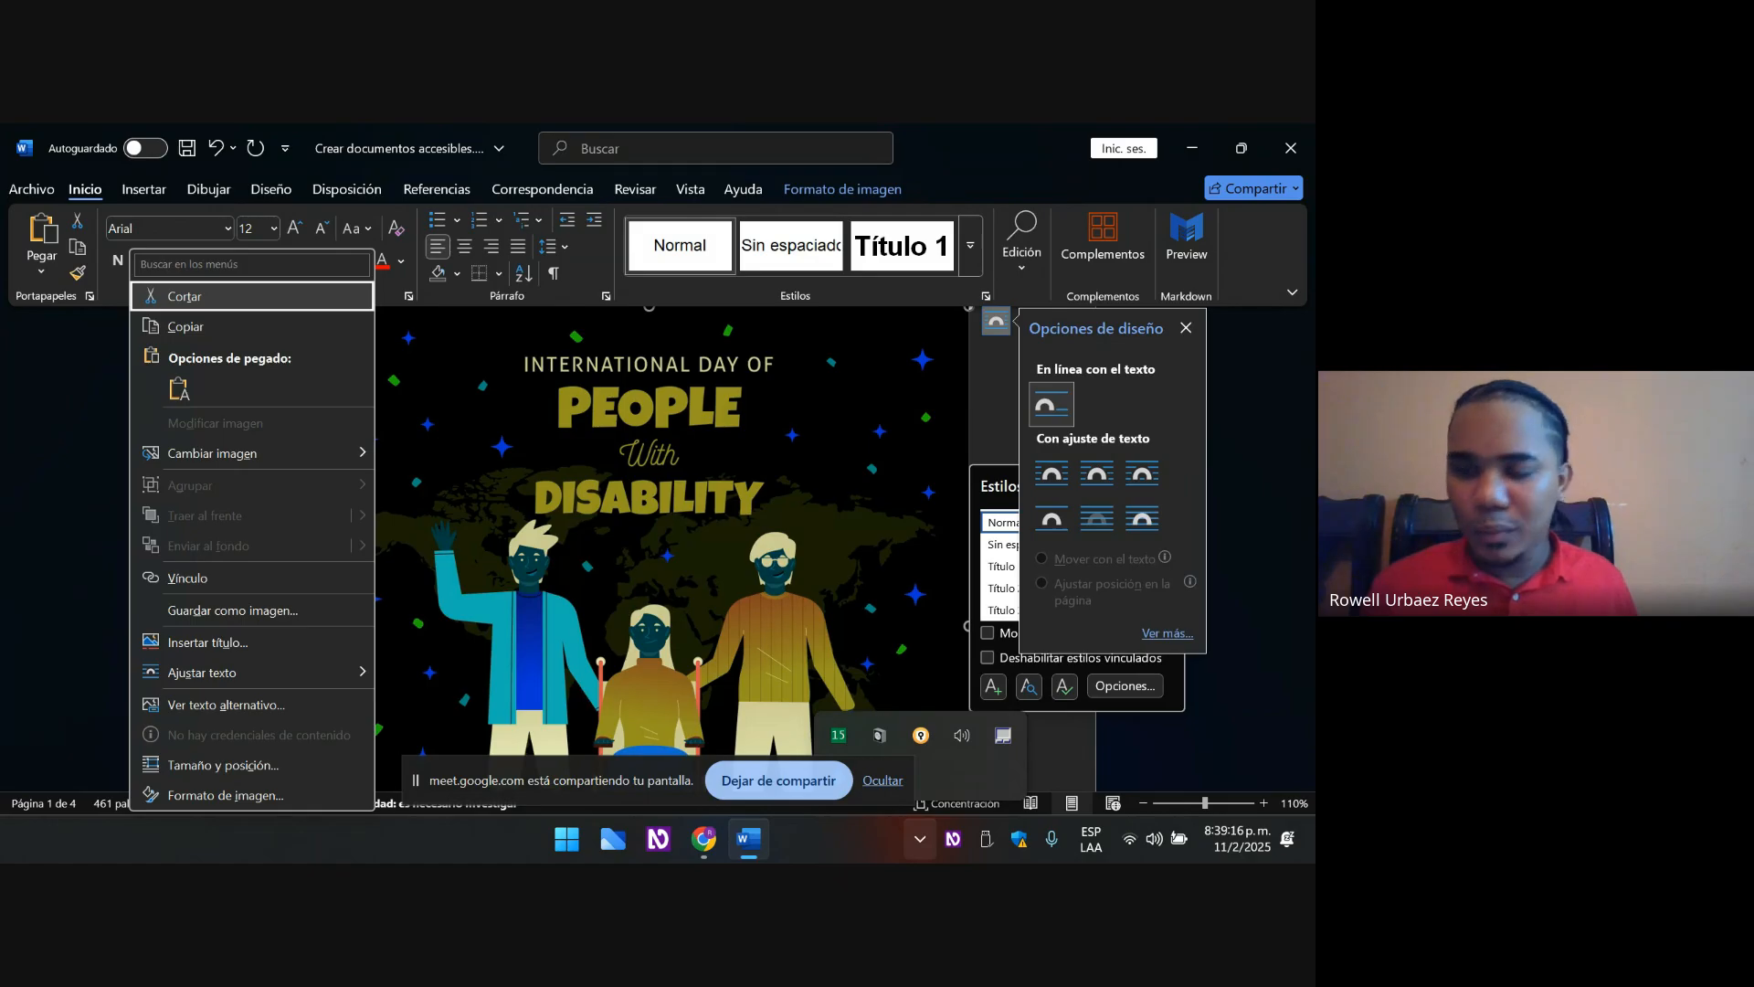
pyautogui.press('Down')
pyautogui.press('Down')
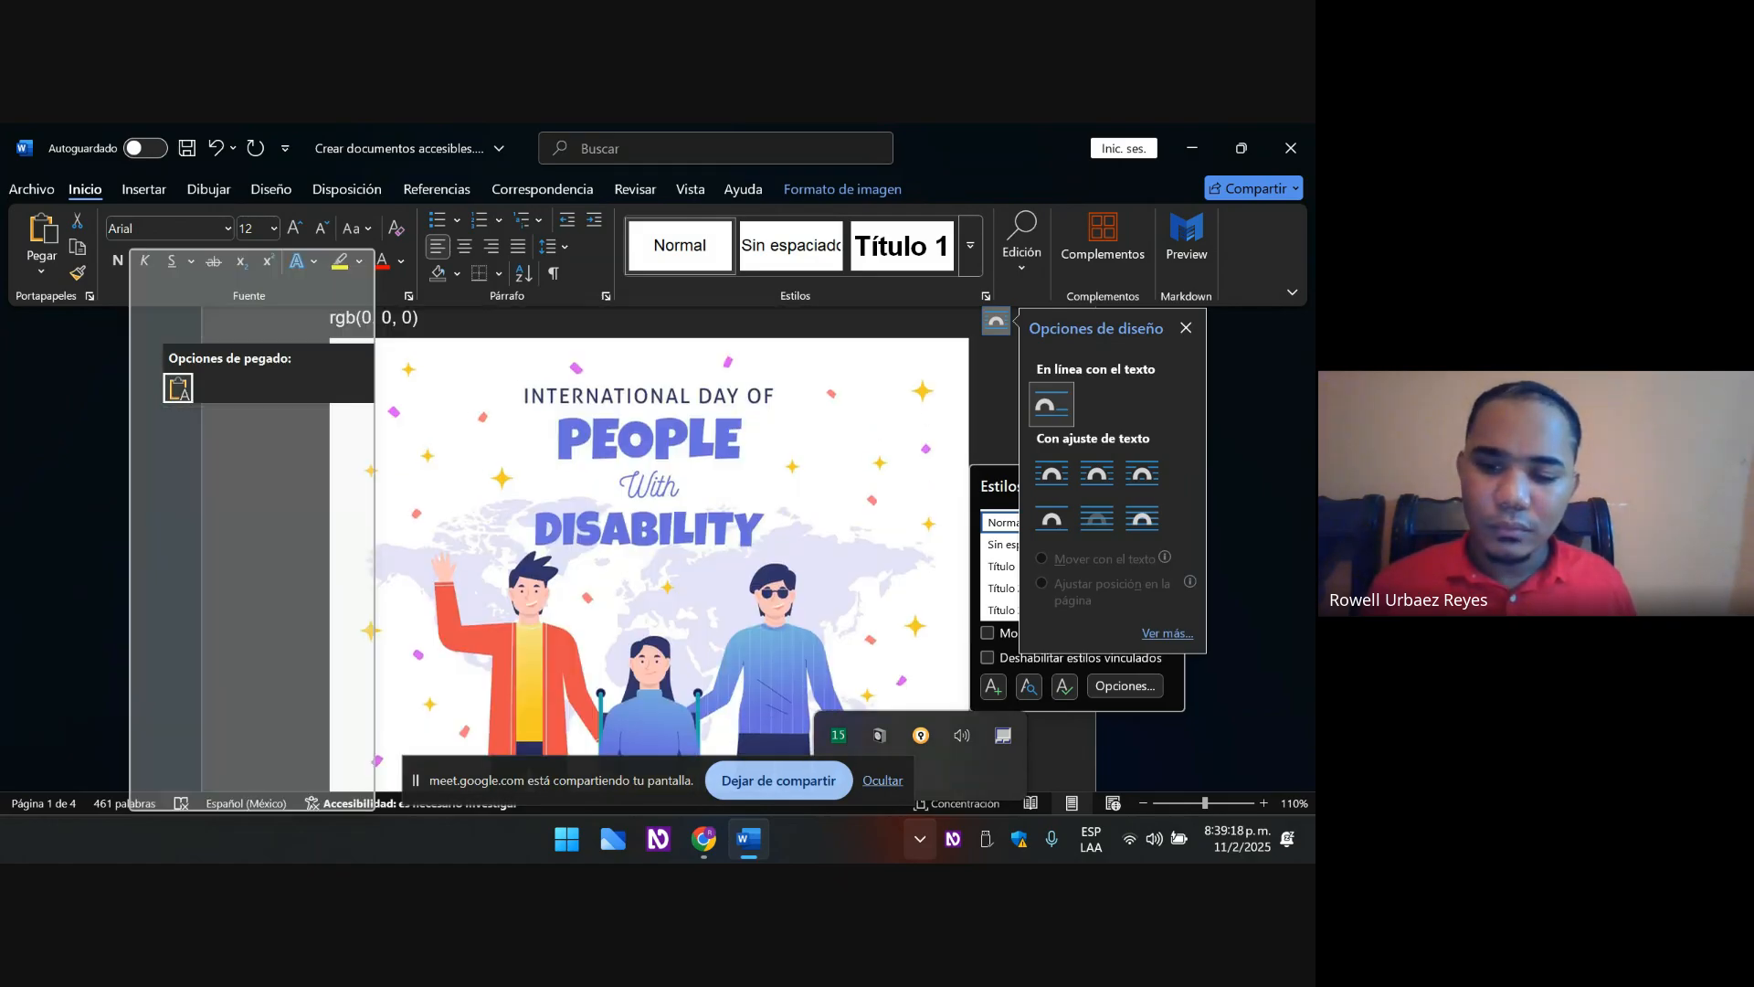
pyautogui.press('Down')
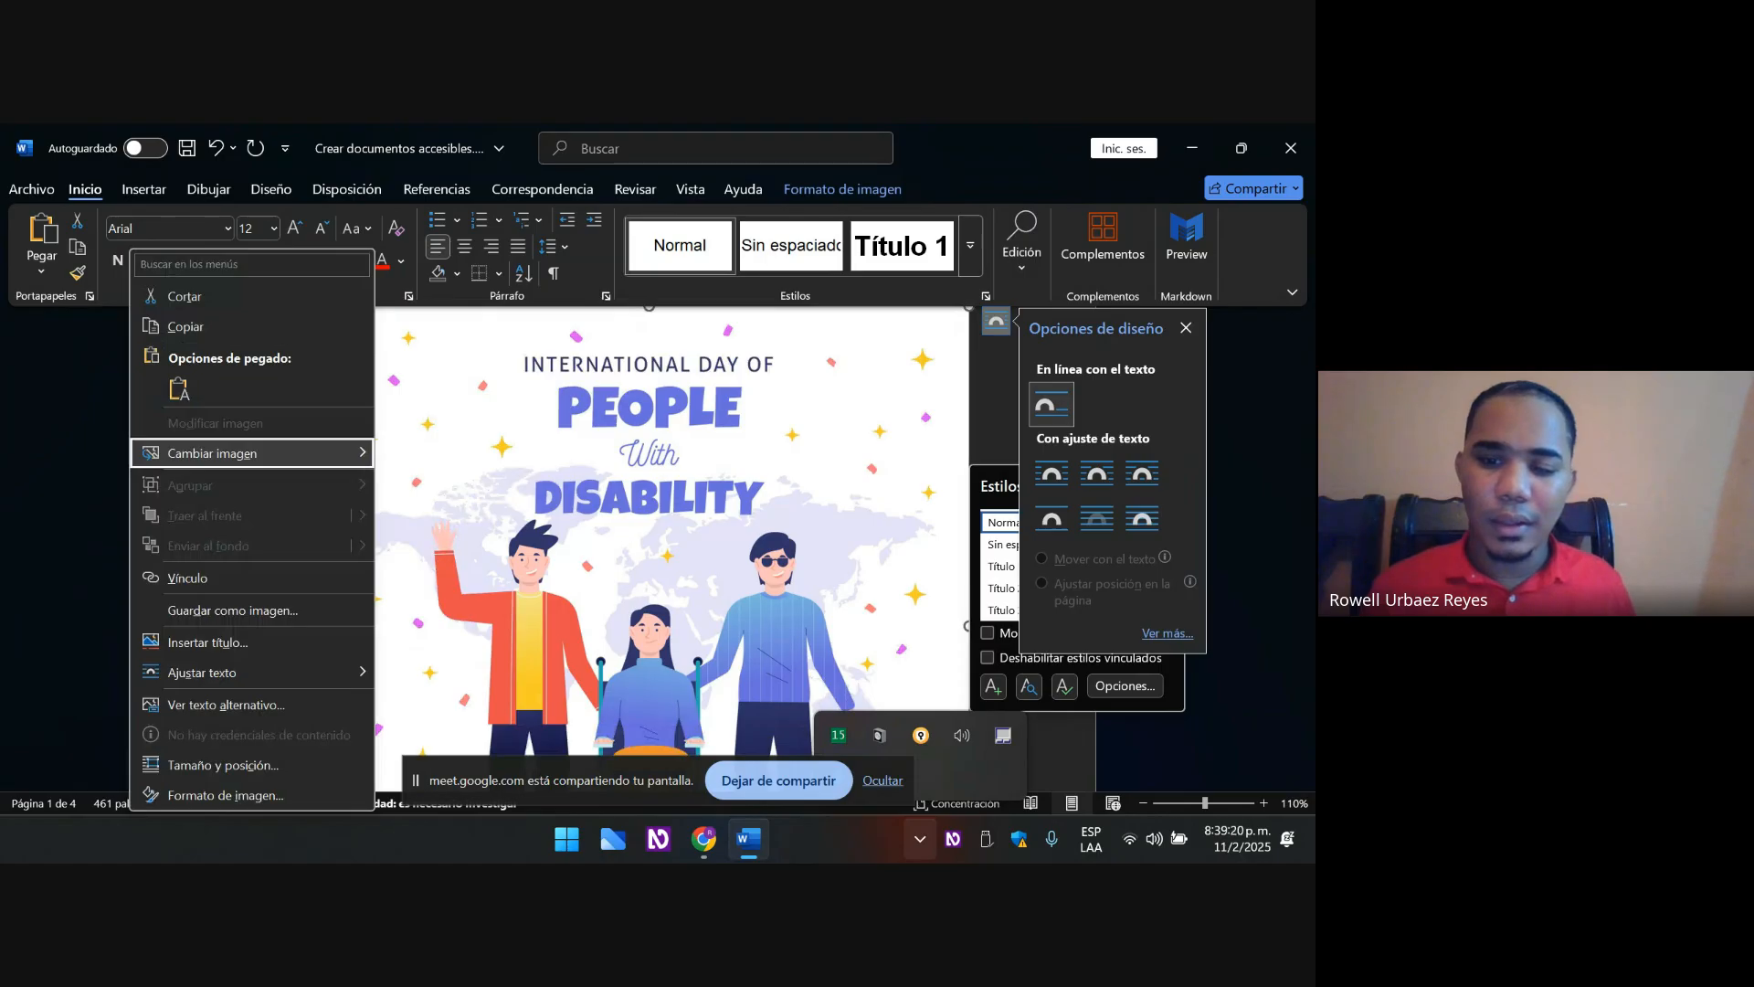
pyautogui.press('Down')
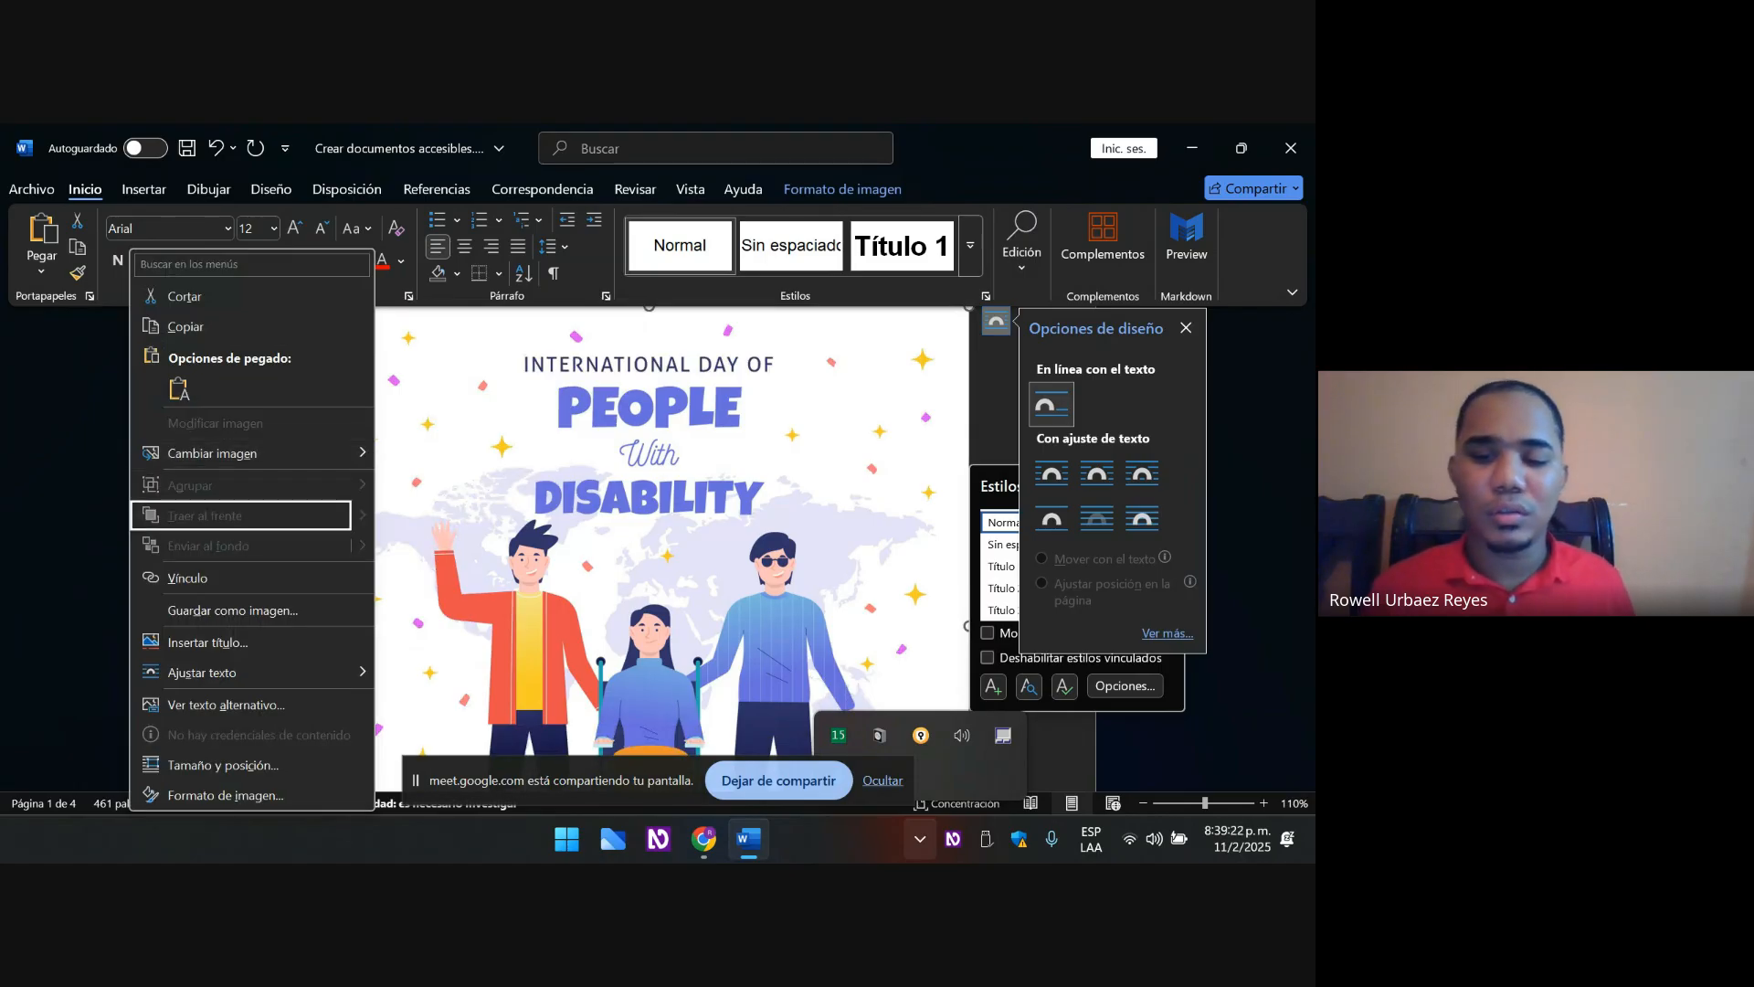
pyautogui.press('Down')
pyautogui.press('Down')
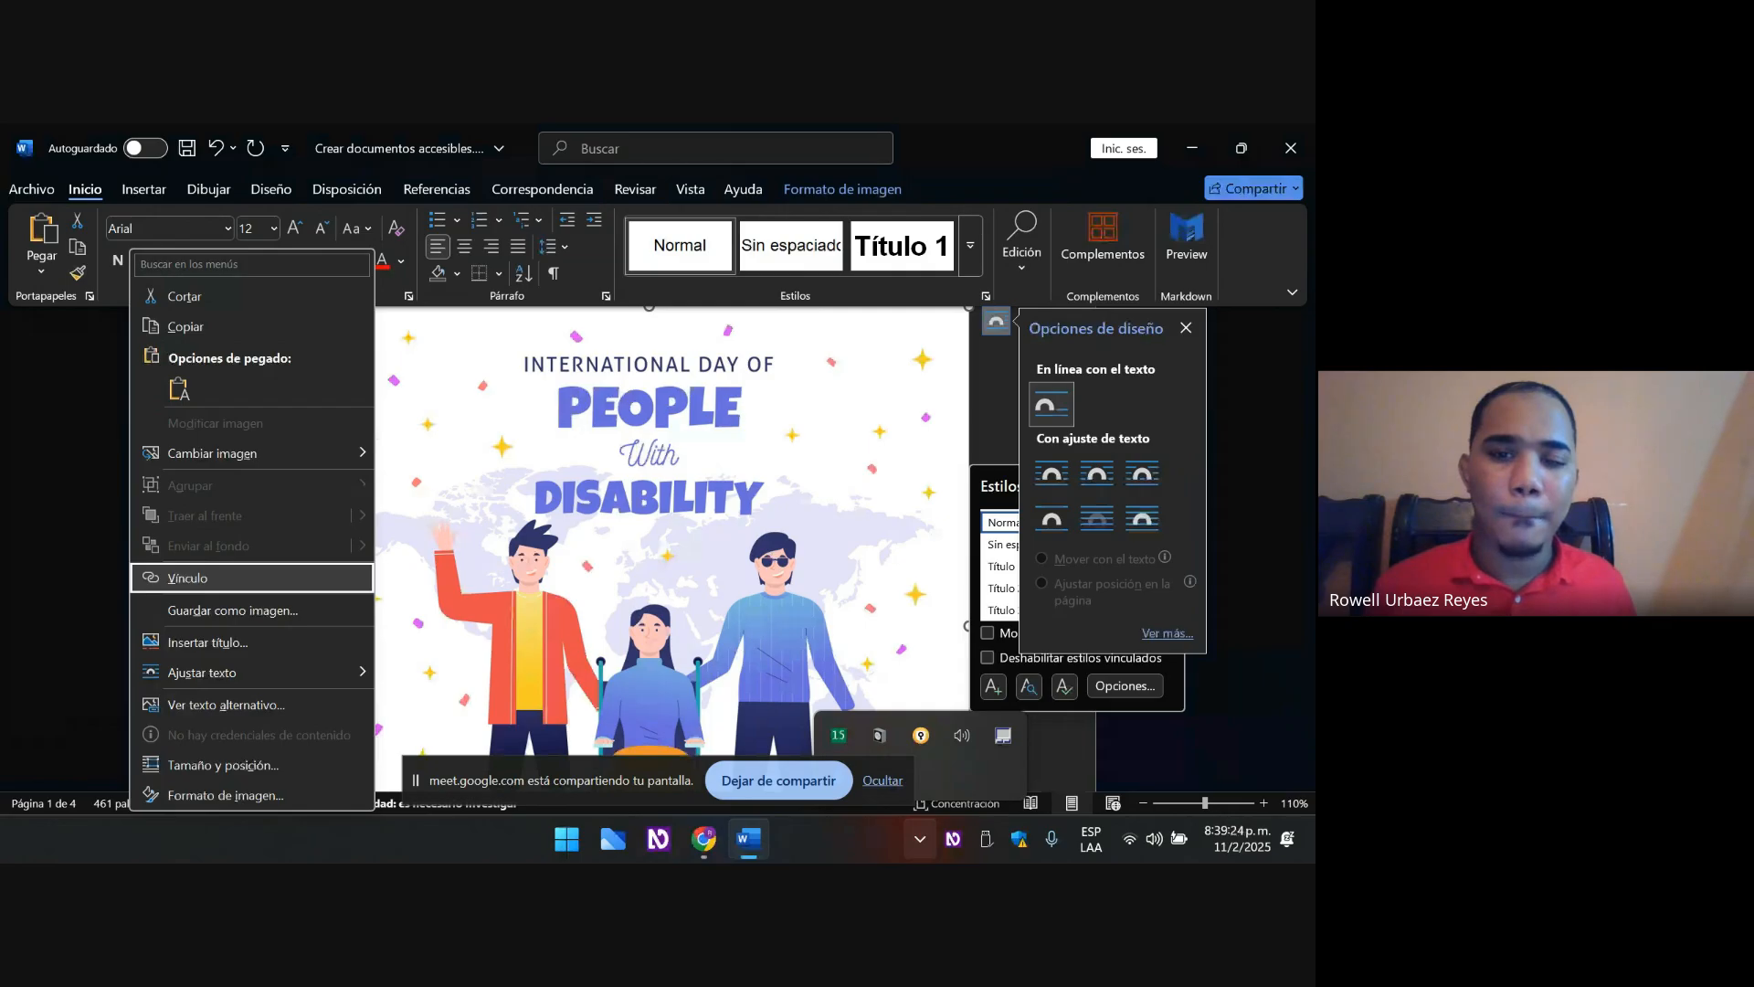
pyautogui.press('Down')
pyautogui.press('Down')
pyautogui.press('Down')
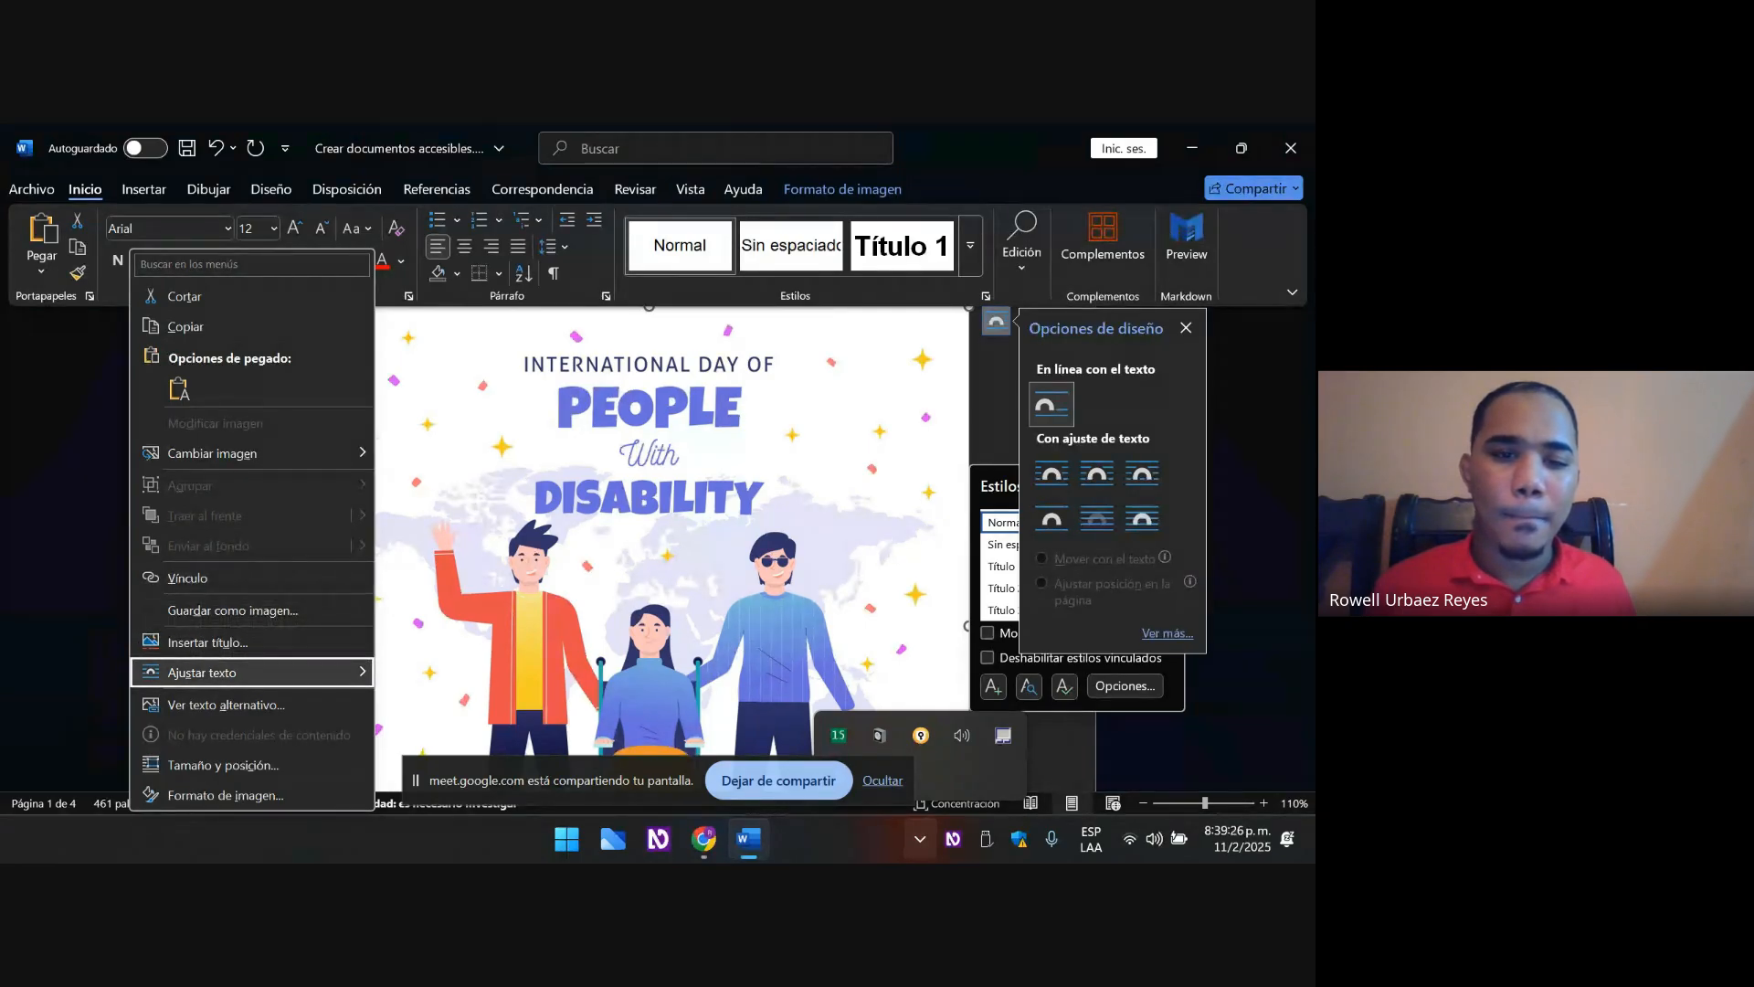
pyautogui.press('Down')
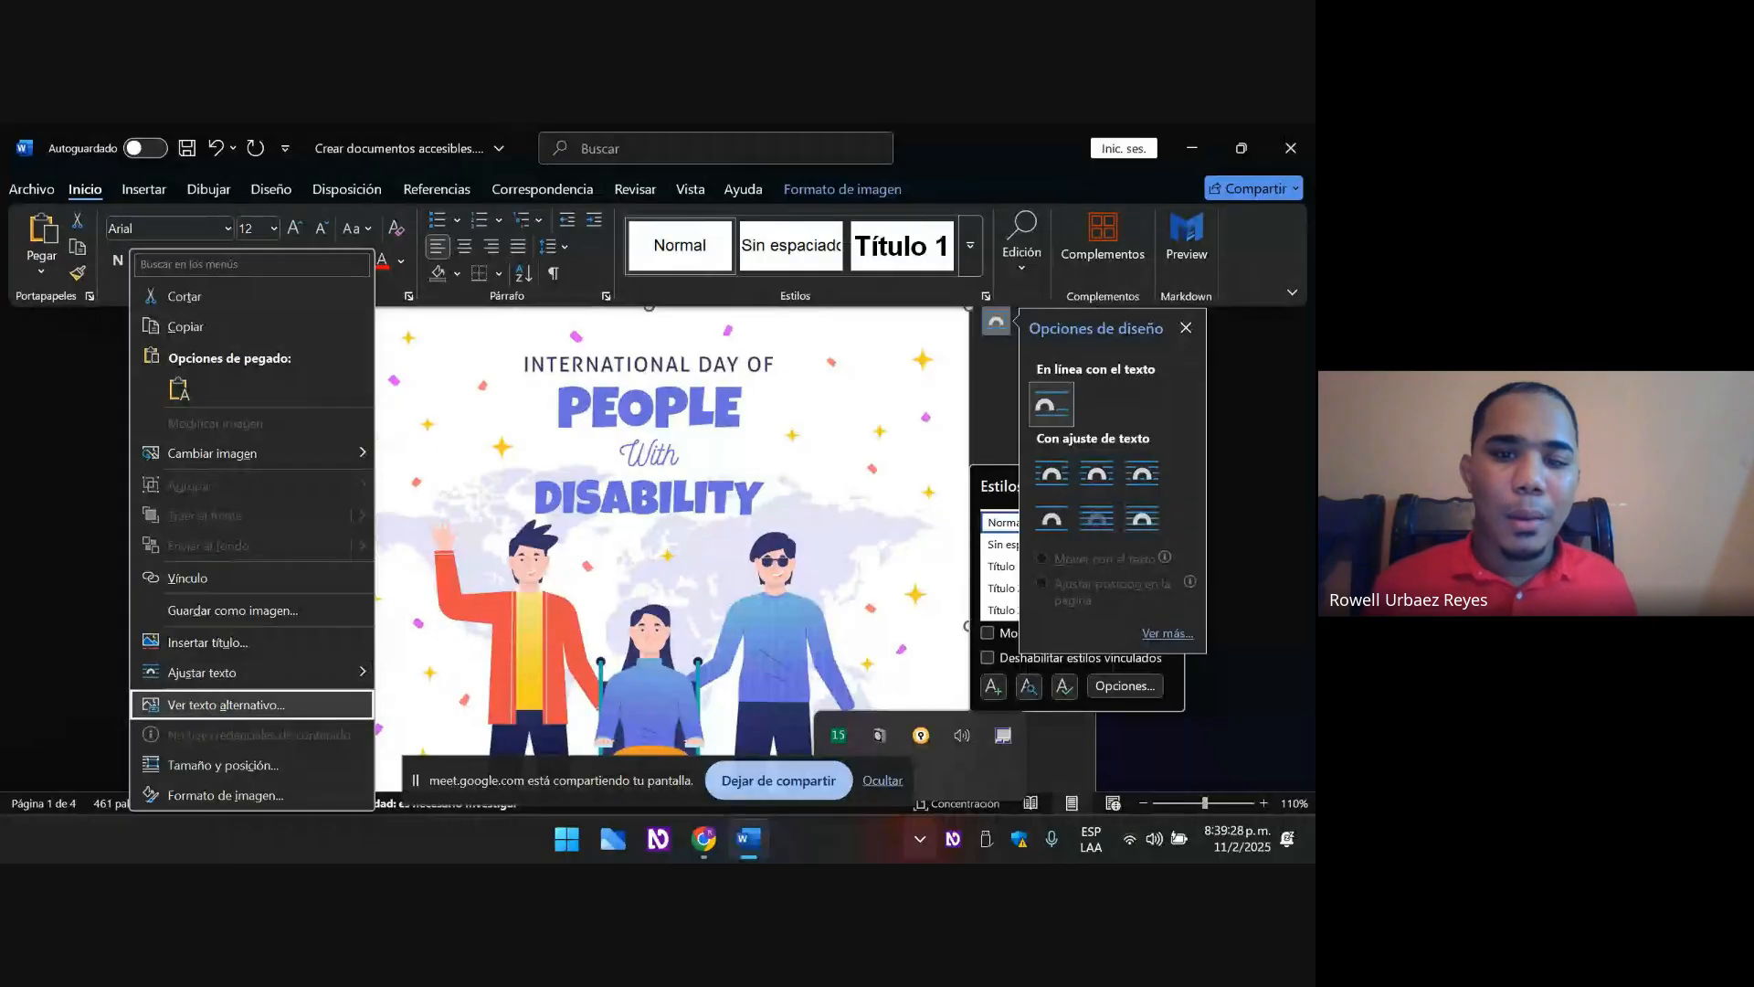
pyautogui.press('Return')
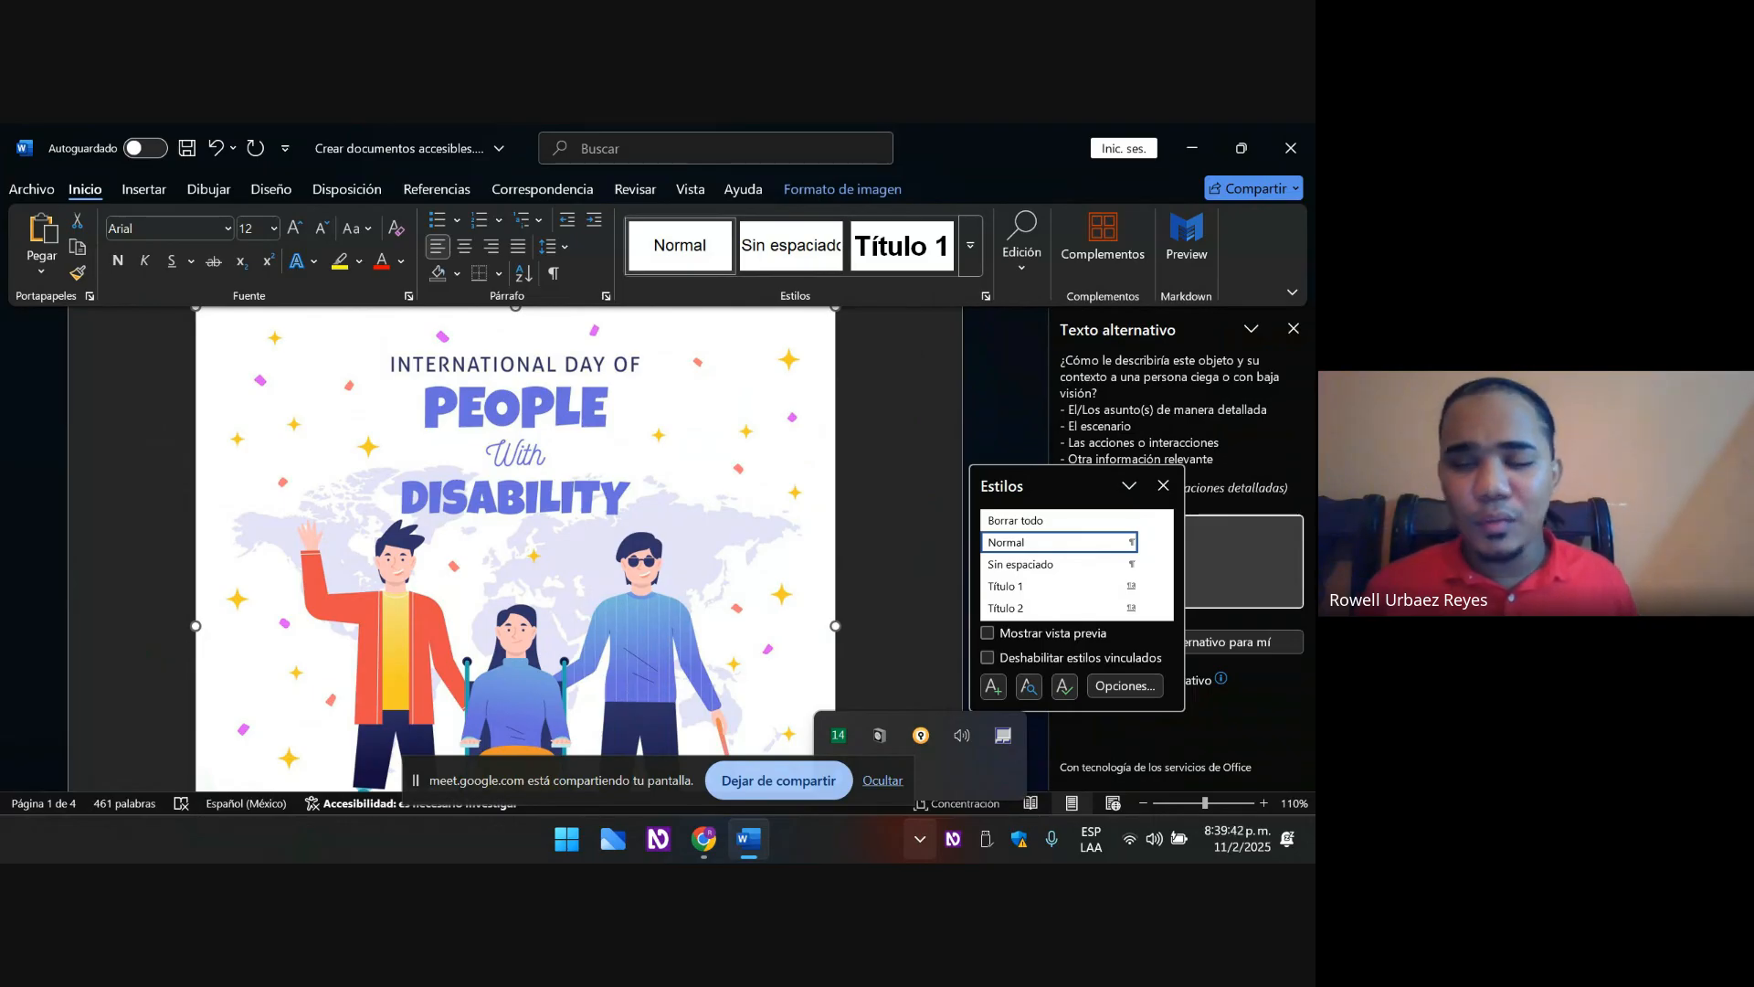
# - Start the image's alternative text description, including the phrase "día internacila de la"
pyautogui.press('Tab')
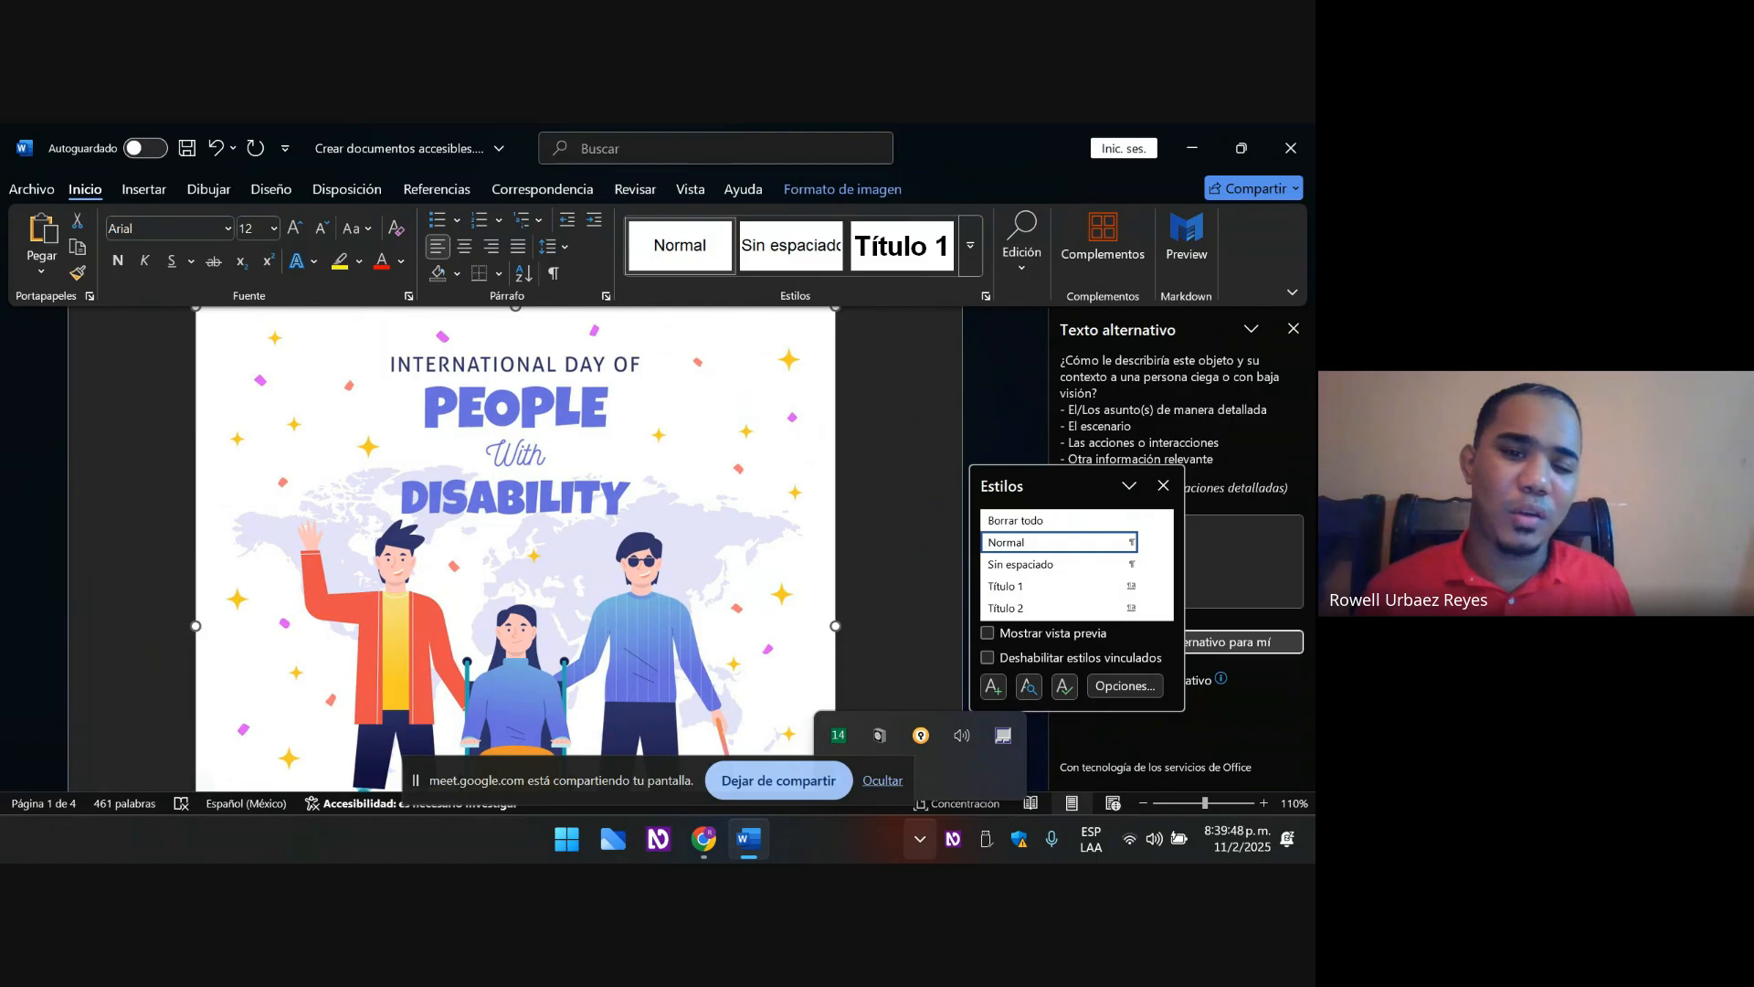
pyautogui.press('Tab')
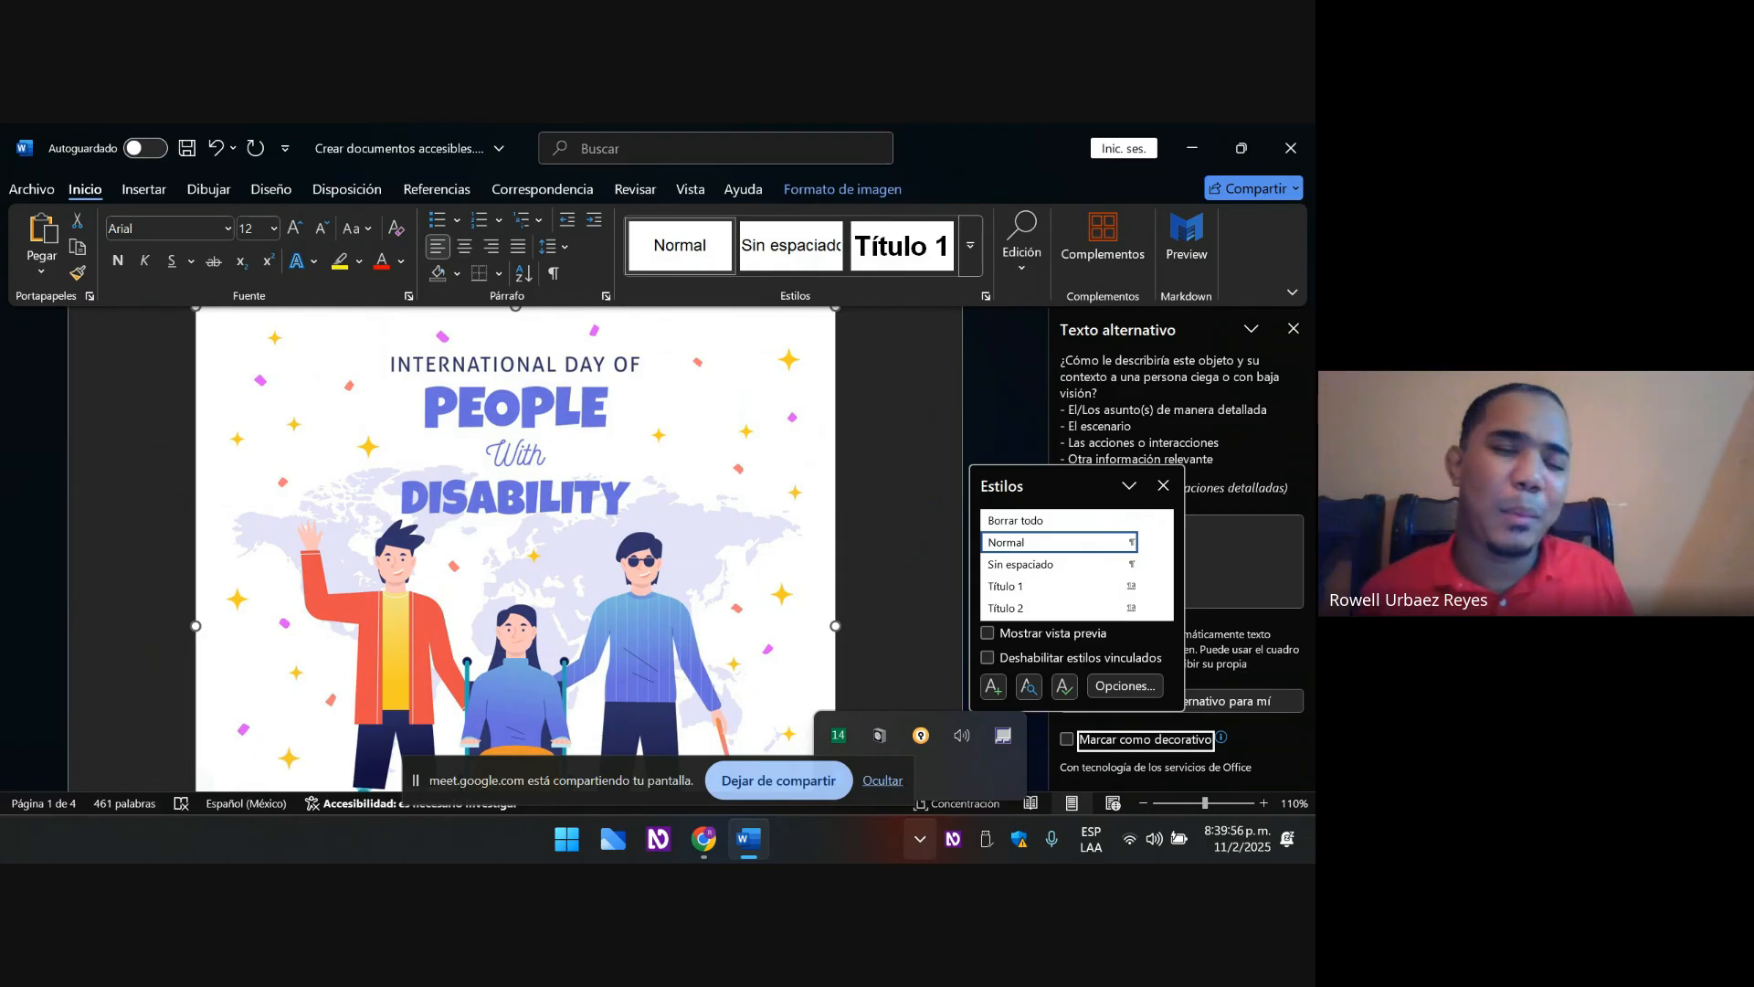
pyautogui.hotkey('shift', 'Tab')
pyautogui.hotkey('shift', 'Tab')
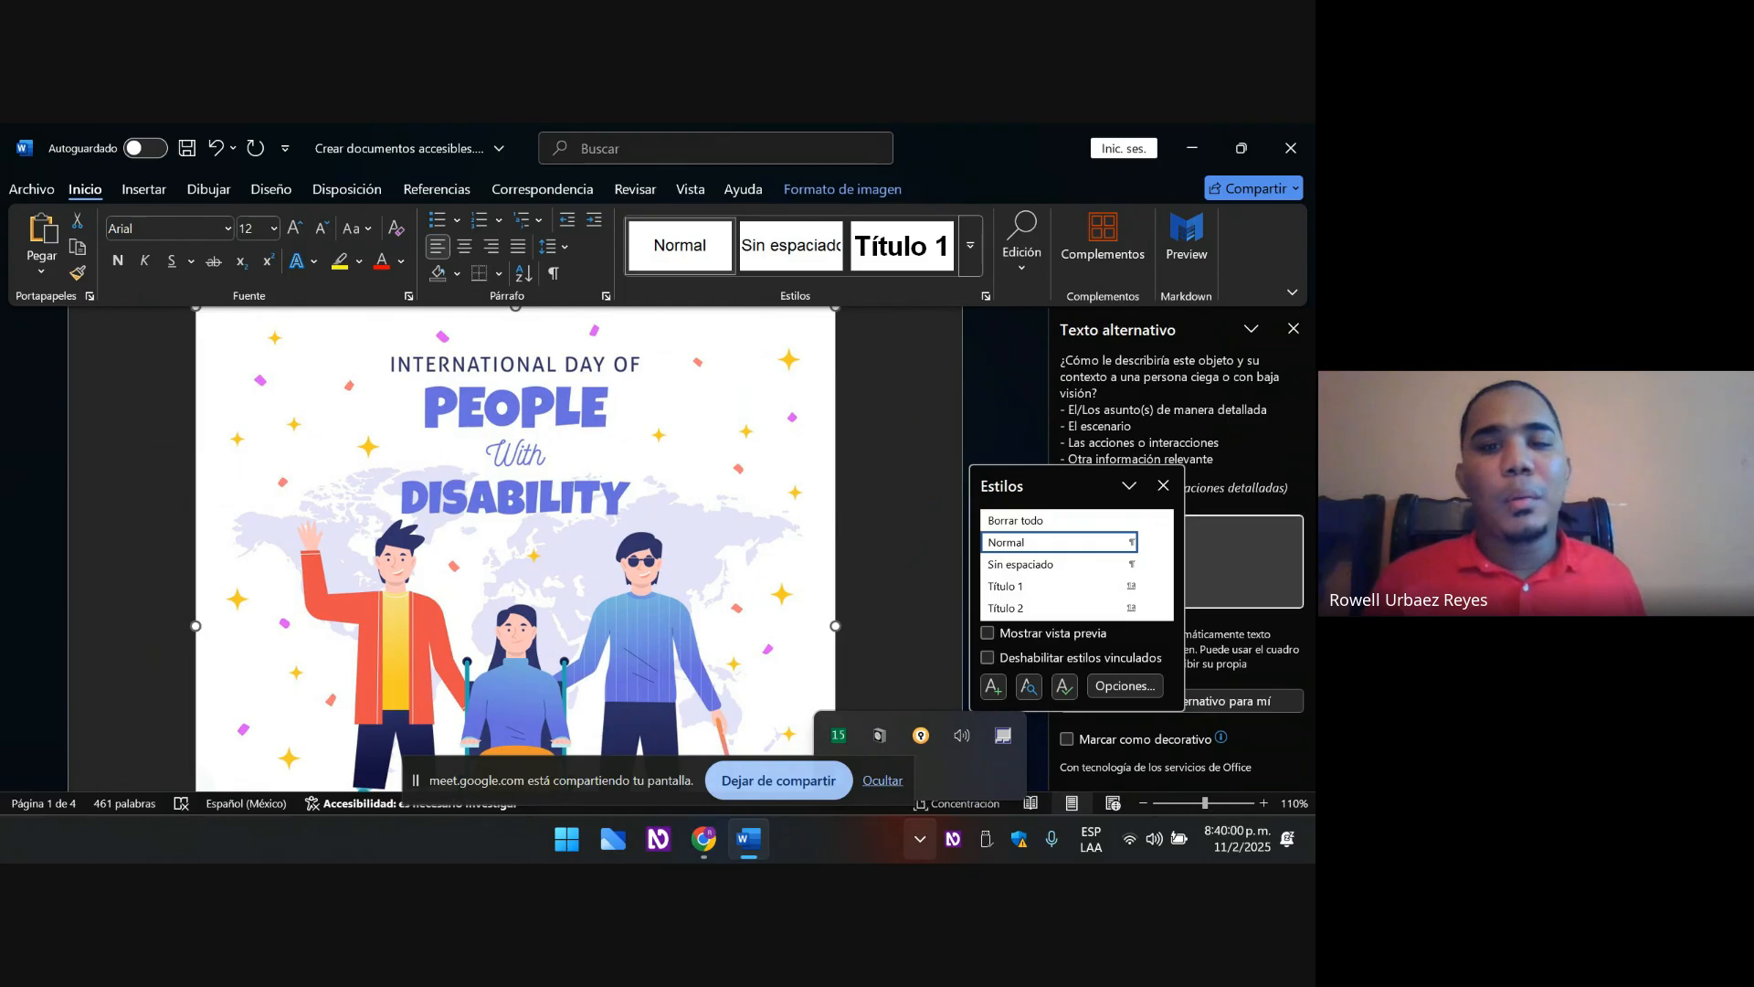
pyautogui.write('I')
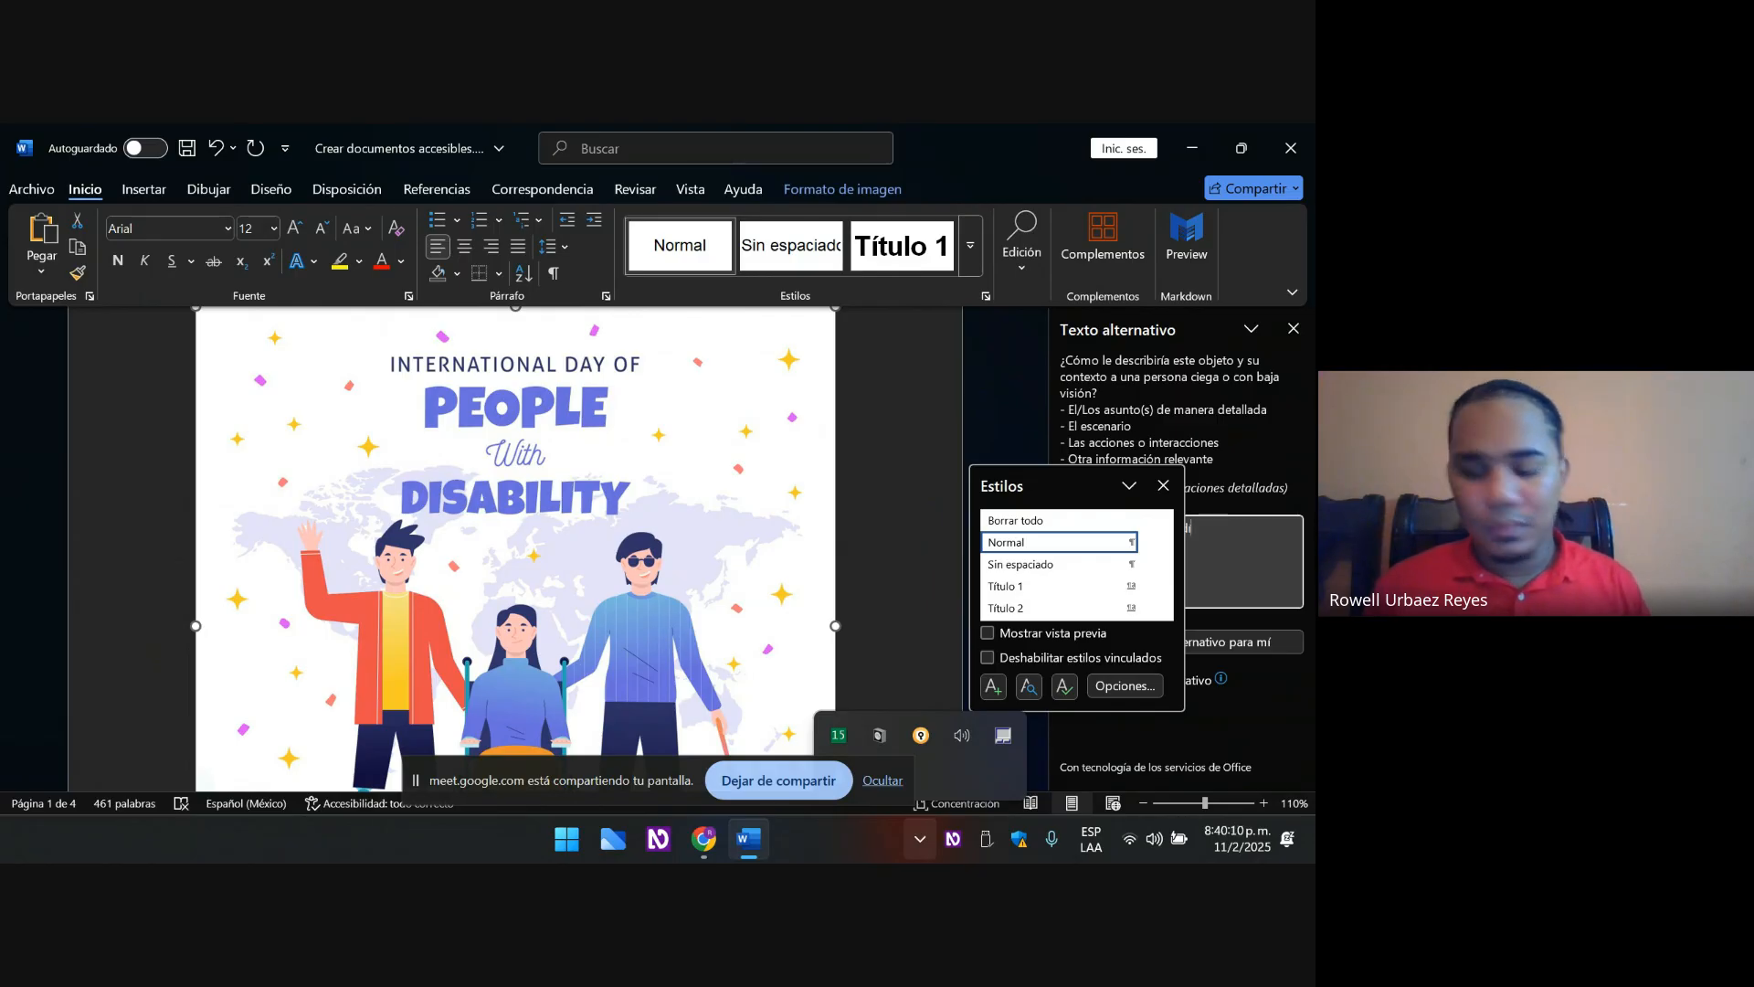
pyautogui.write('a inter')
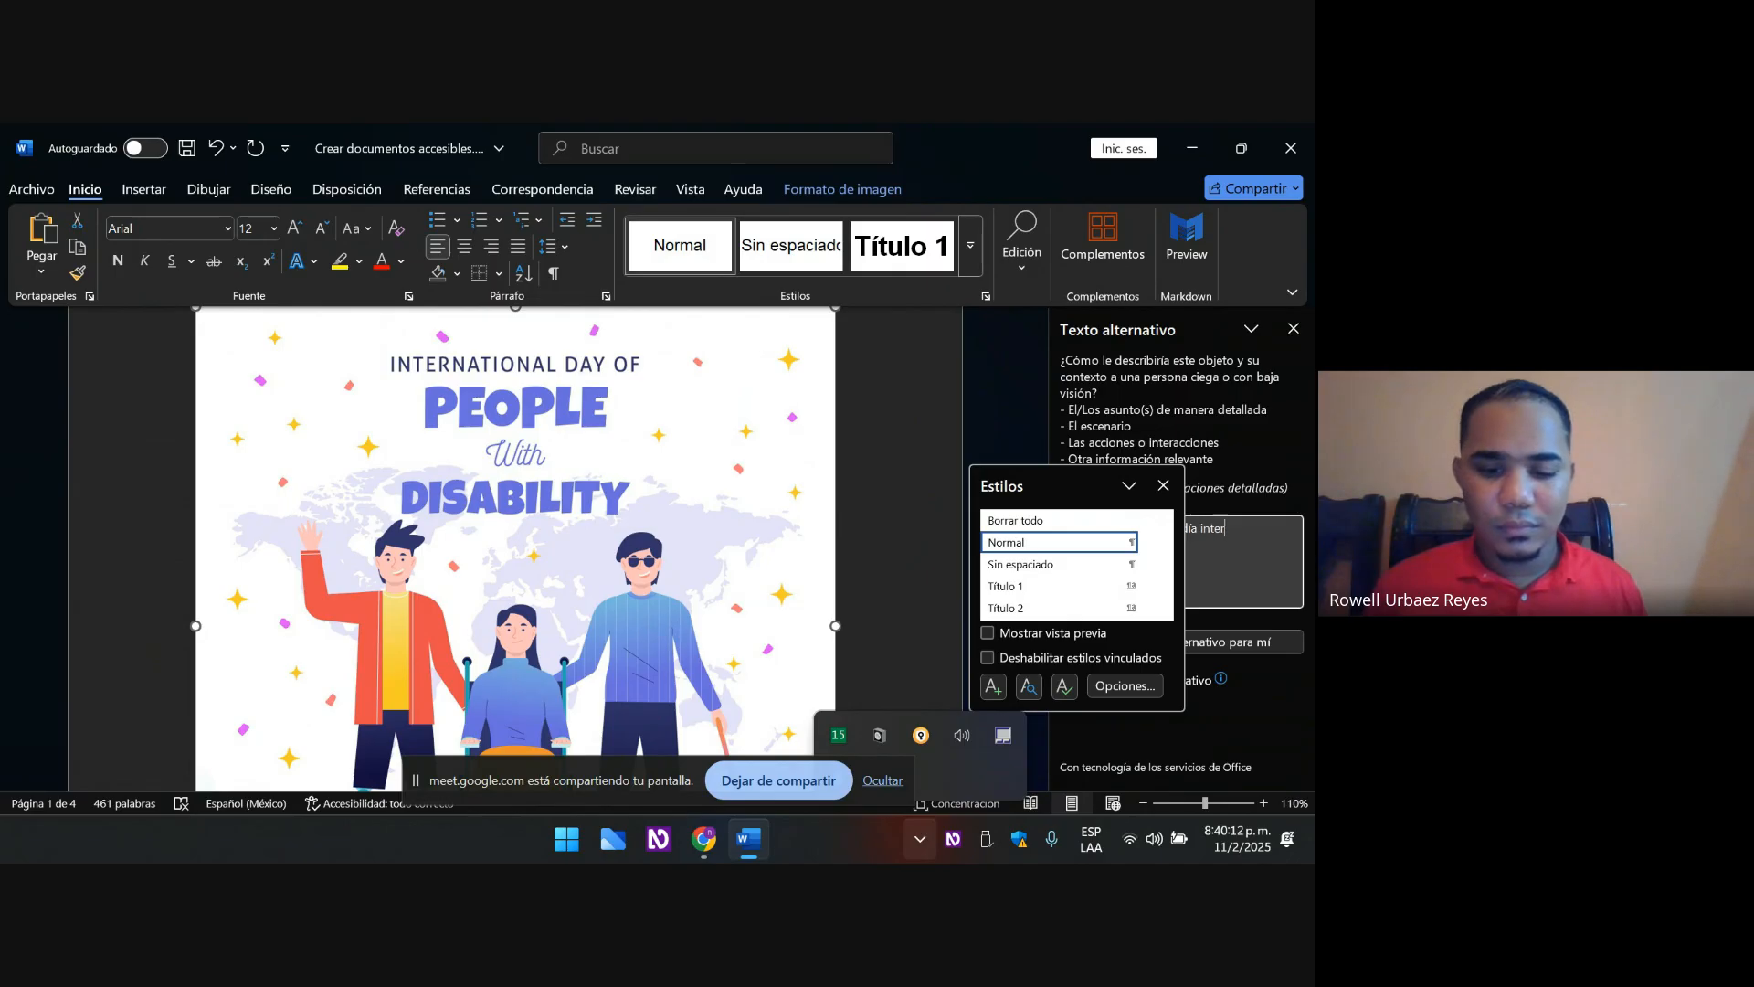
pyautogui.write('nacila ')
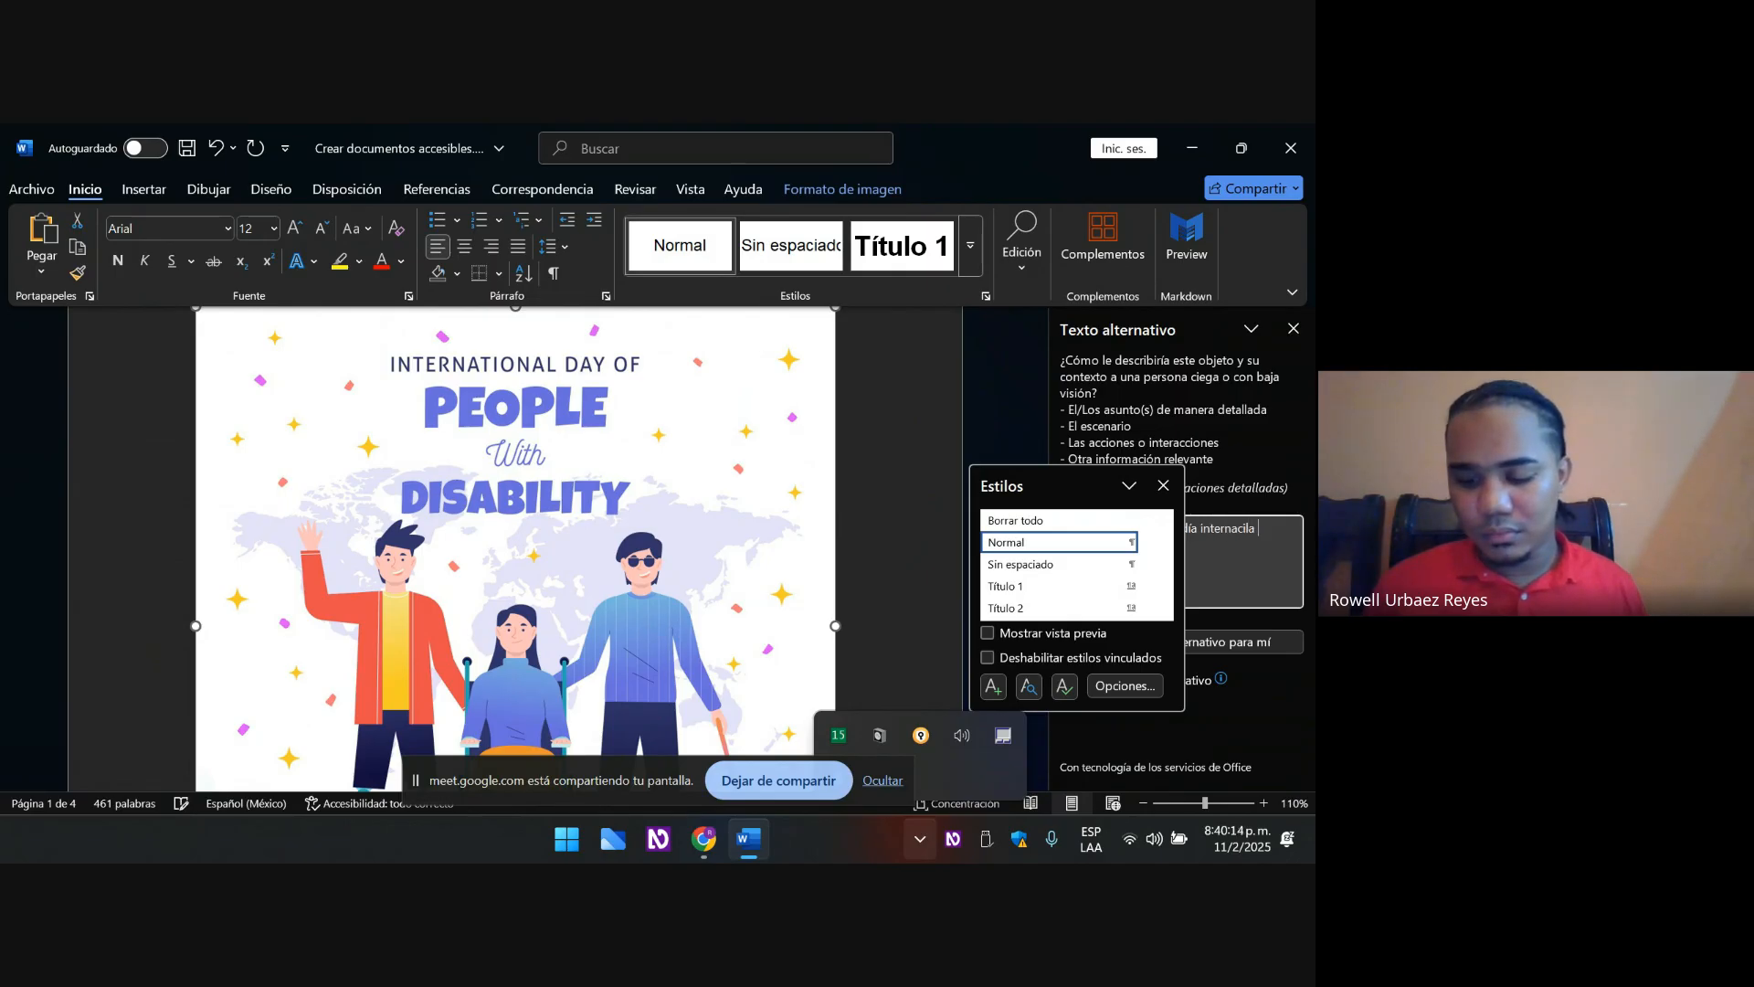
pyautogui.write('de la')
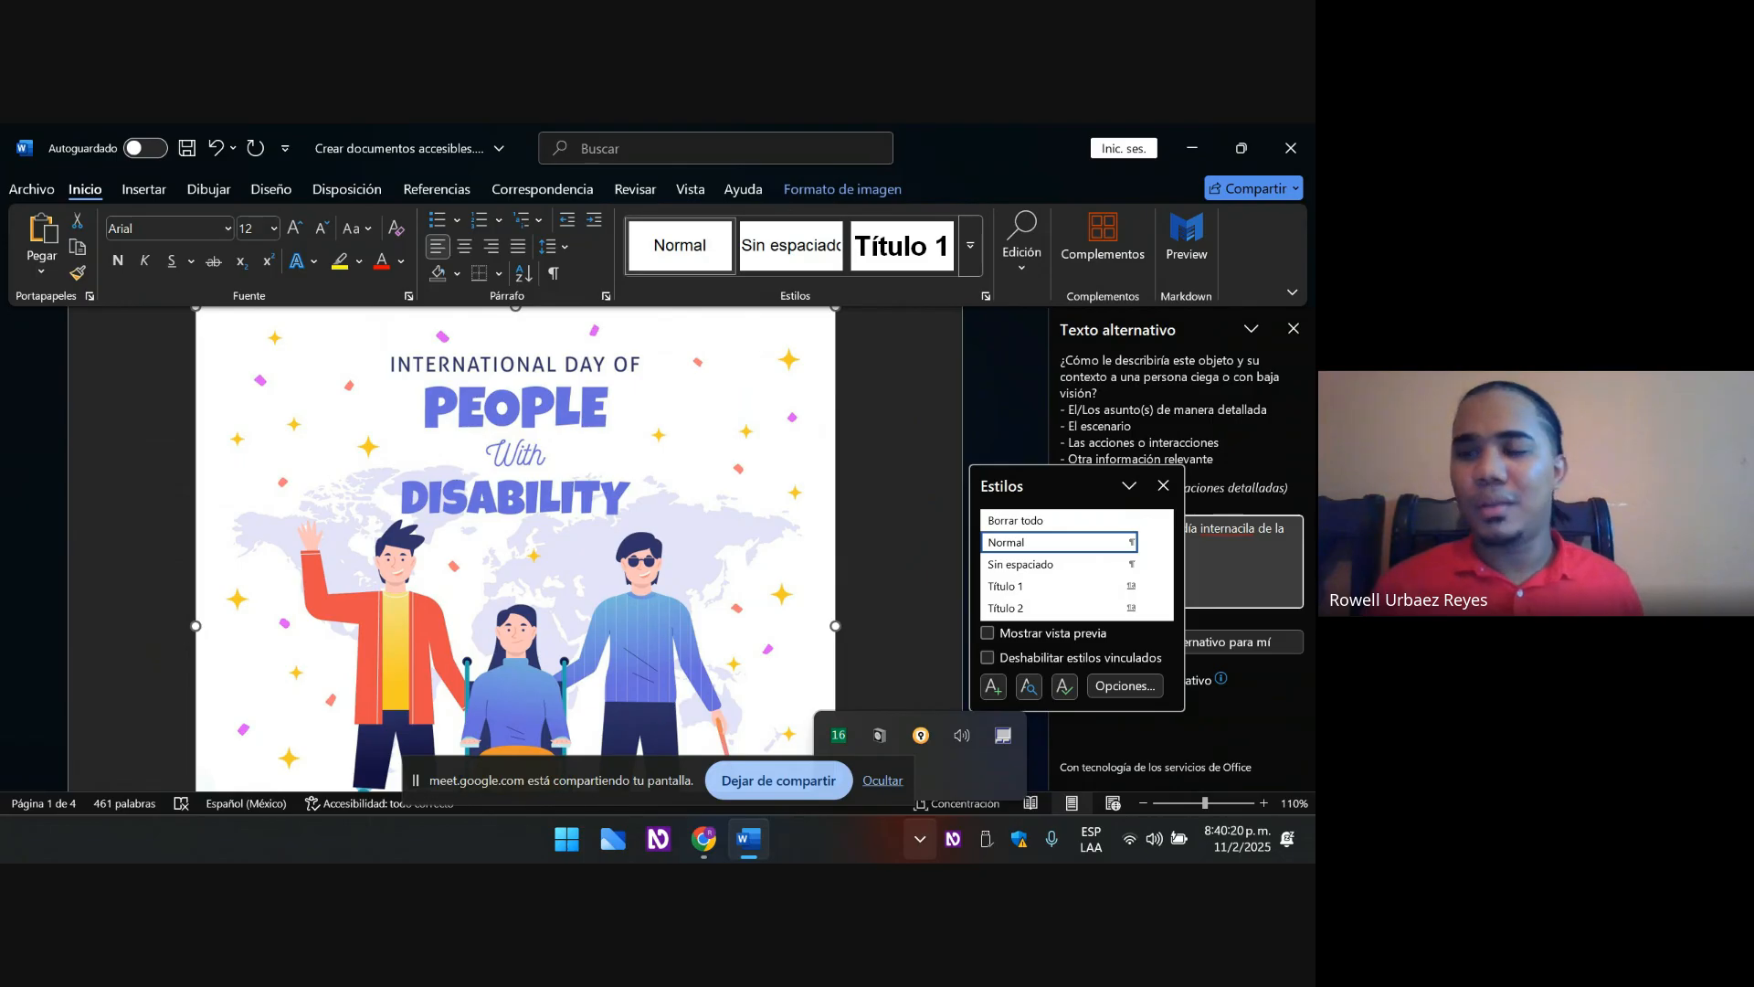
# - Correct the misspelled word between "día" and "de la" to "internacional" in the image's alternative text
pyautogui.hotkey('ctrl', 'Left')
pyautogui.hotkey('ctrl', 'Left')
pyautogui.hotkey('ctrl', 'Left')
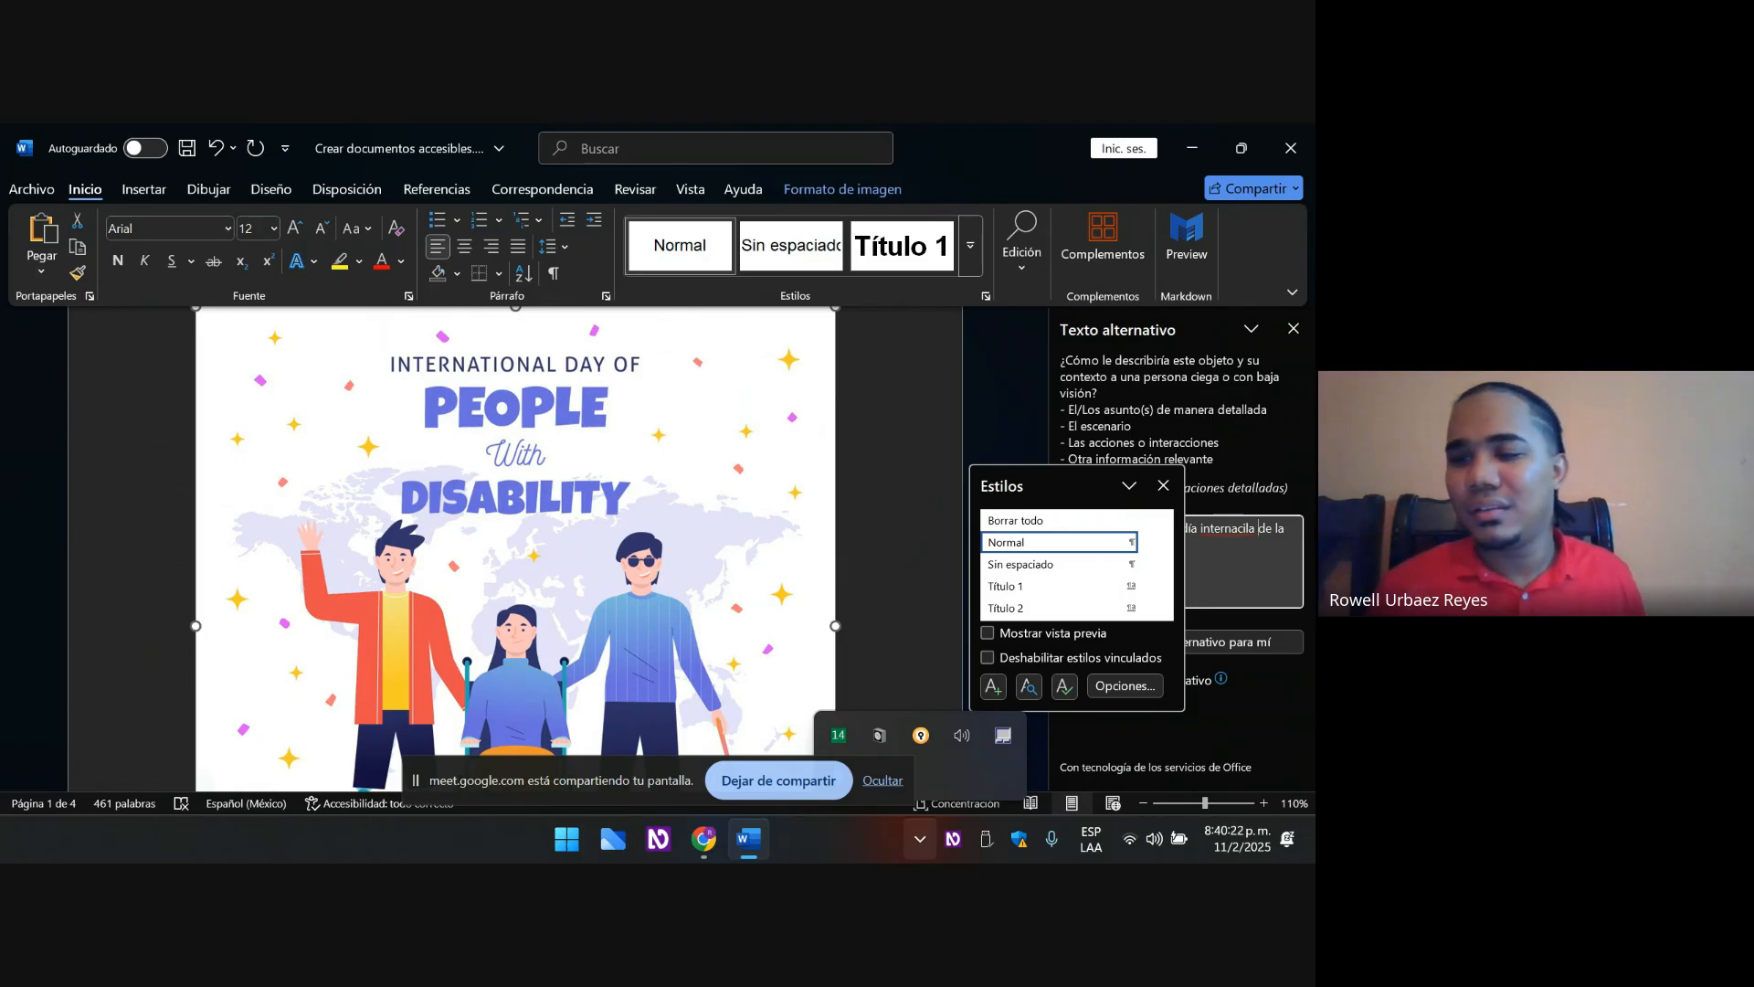
pyautogui.hotkey('ctrl', 'shift', 'Right')
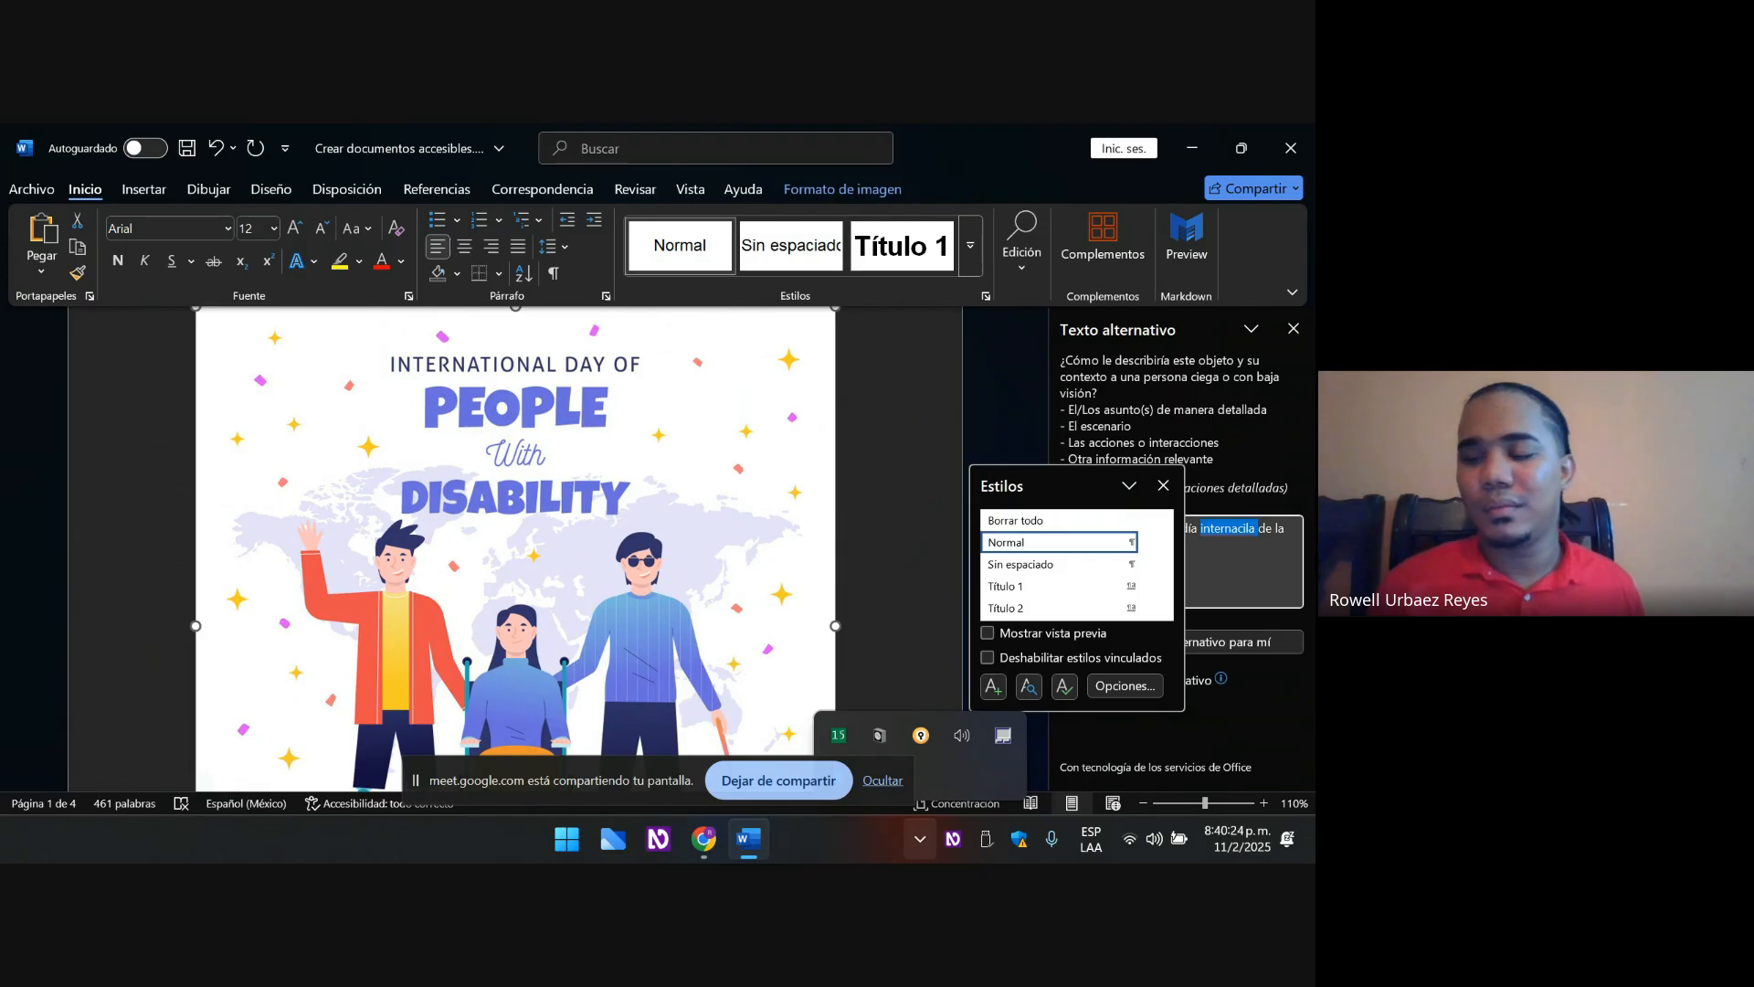
pyautogui.write('internacional')
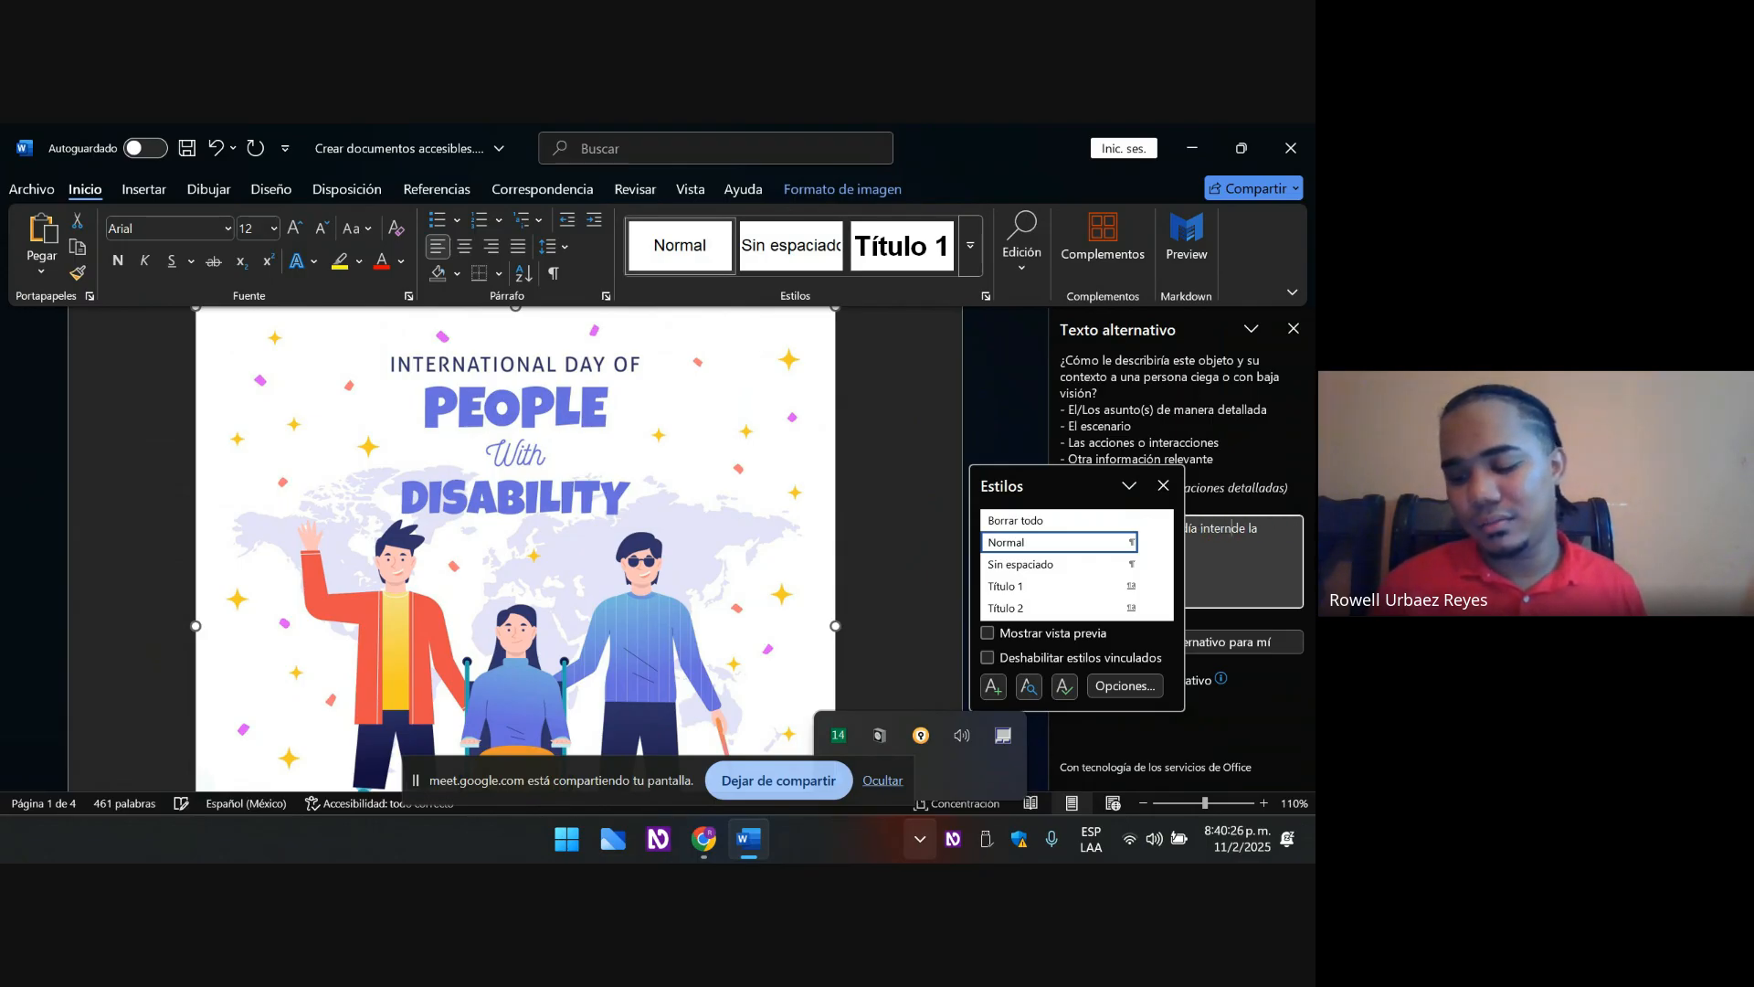
pyautogui.hotkey('ctrl', 'Left')
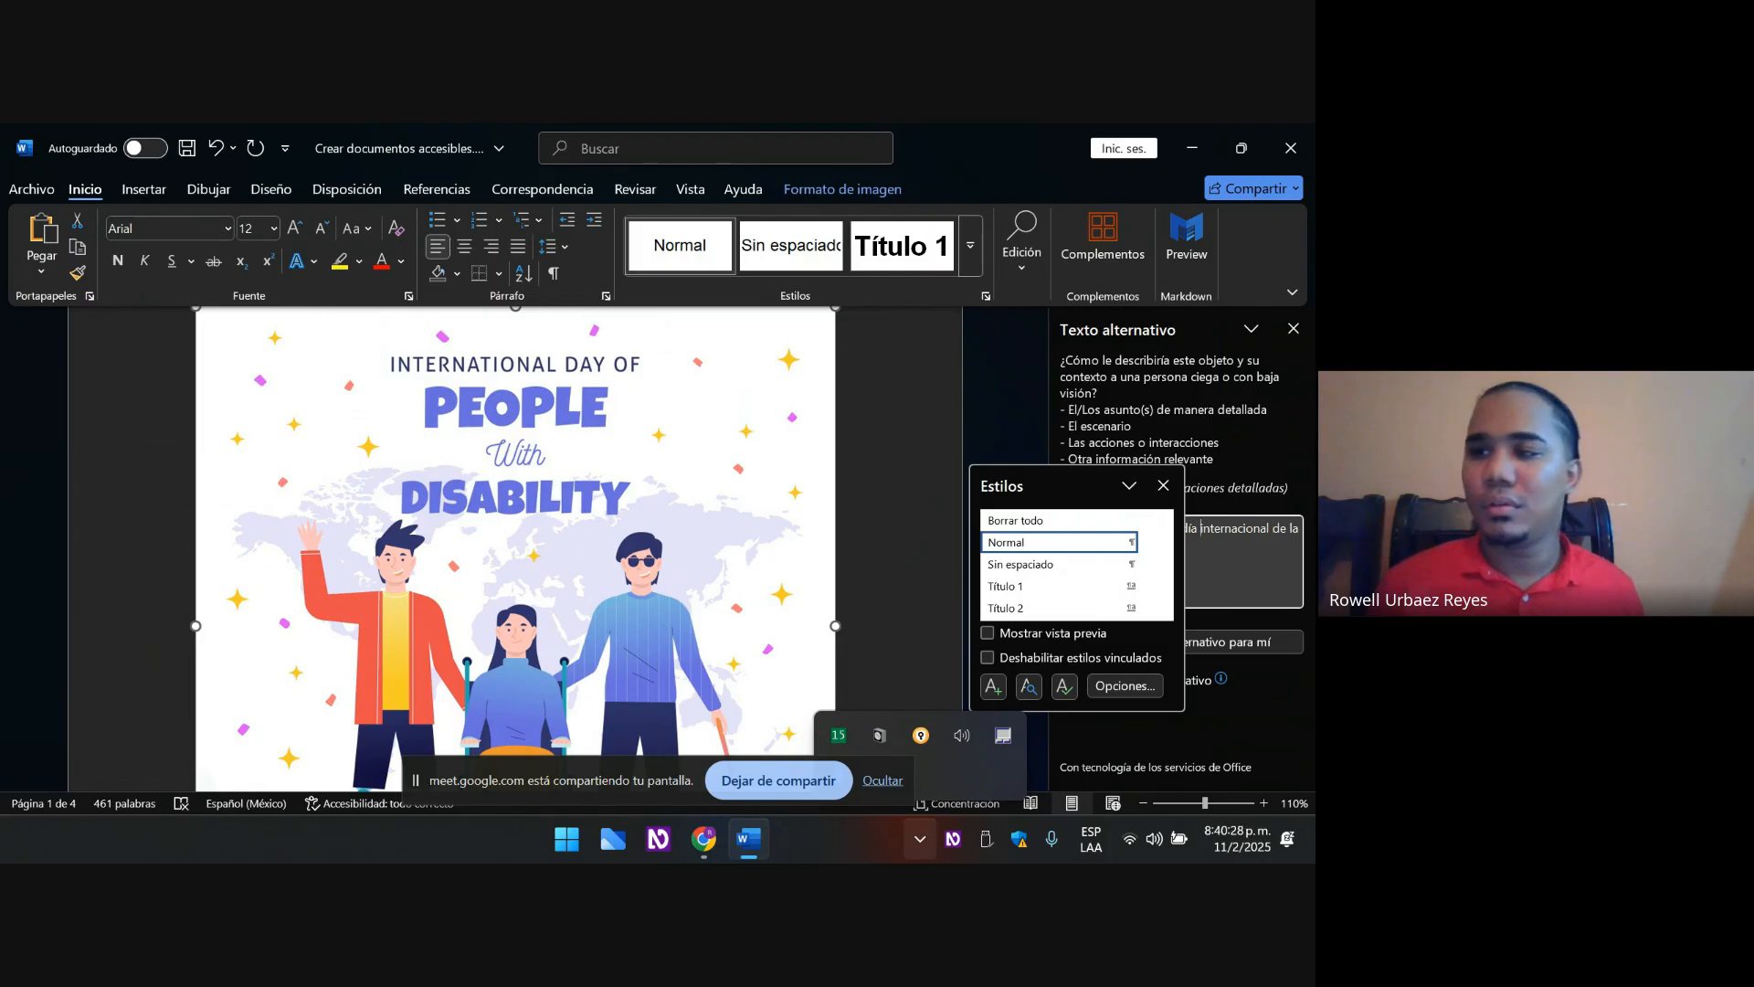
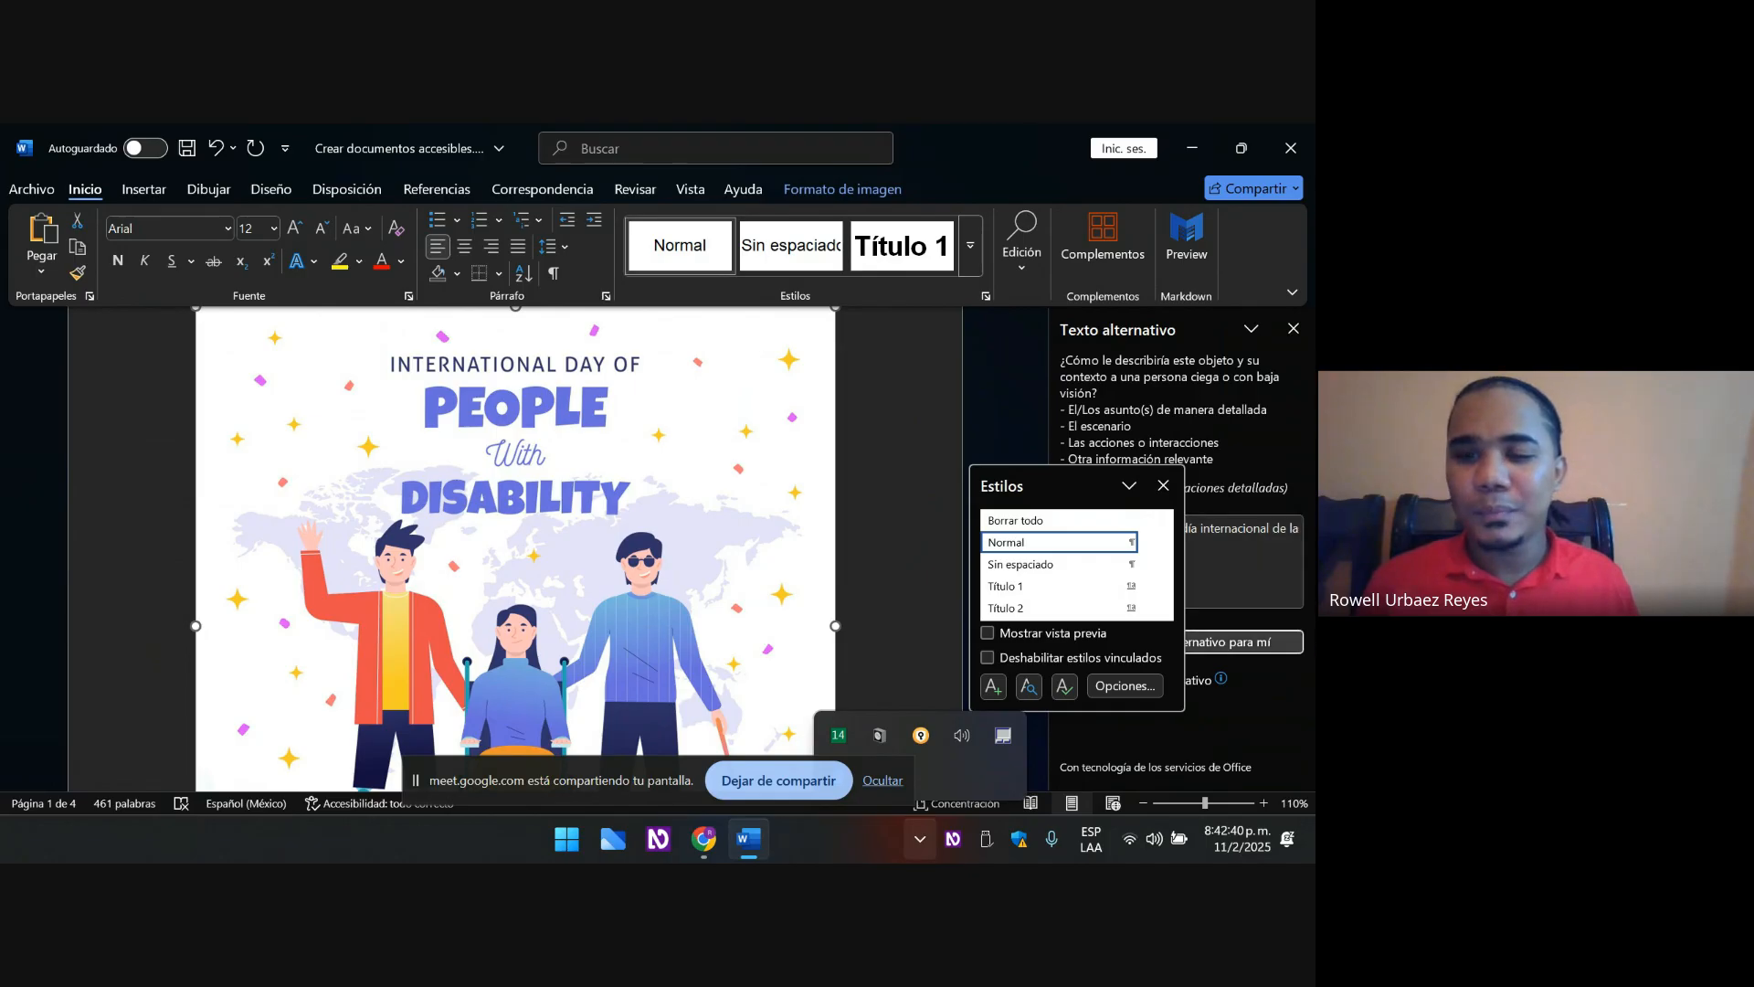
# - Clear the image's existing alternative text and return to the document
pyautogui.press('Tab')
pyautogui.press('Tab')
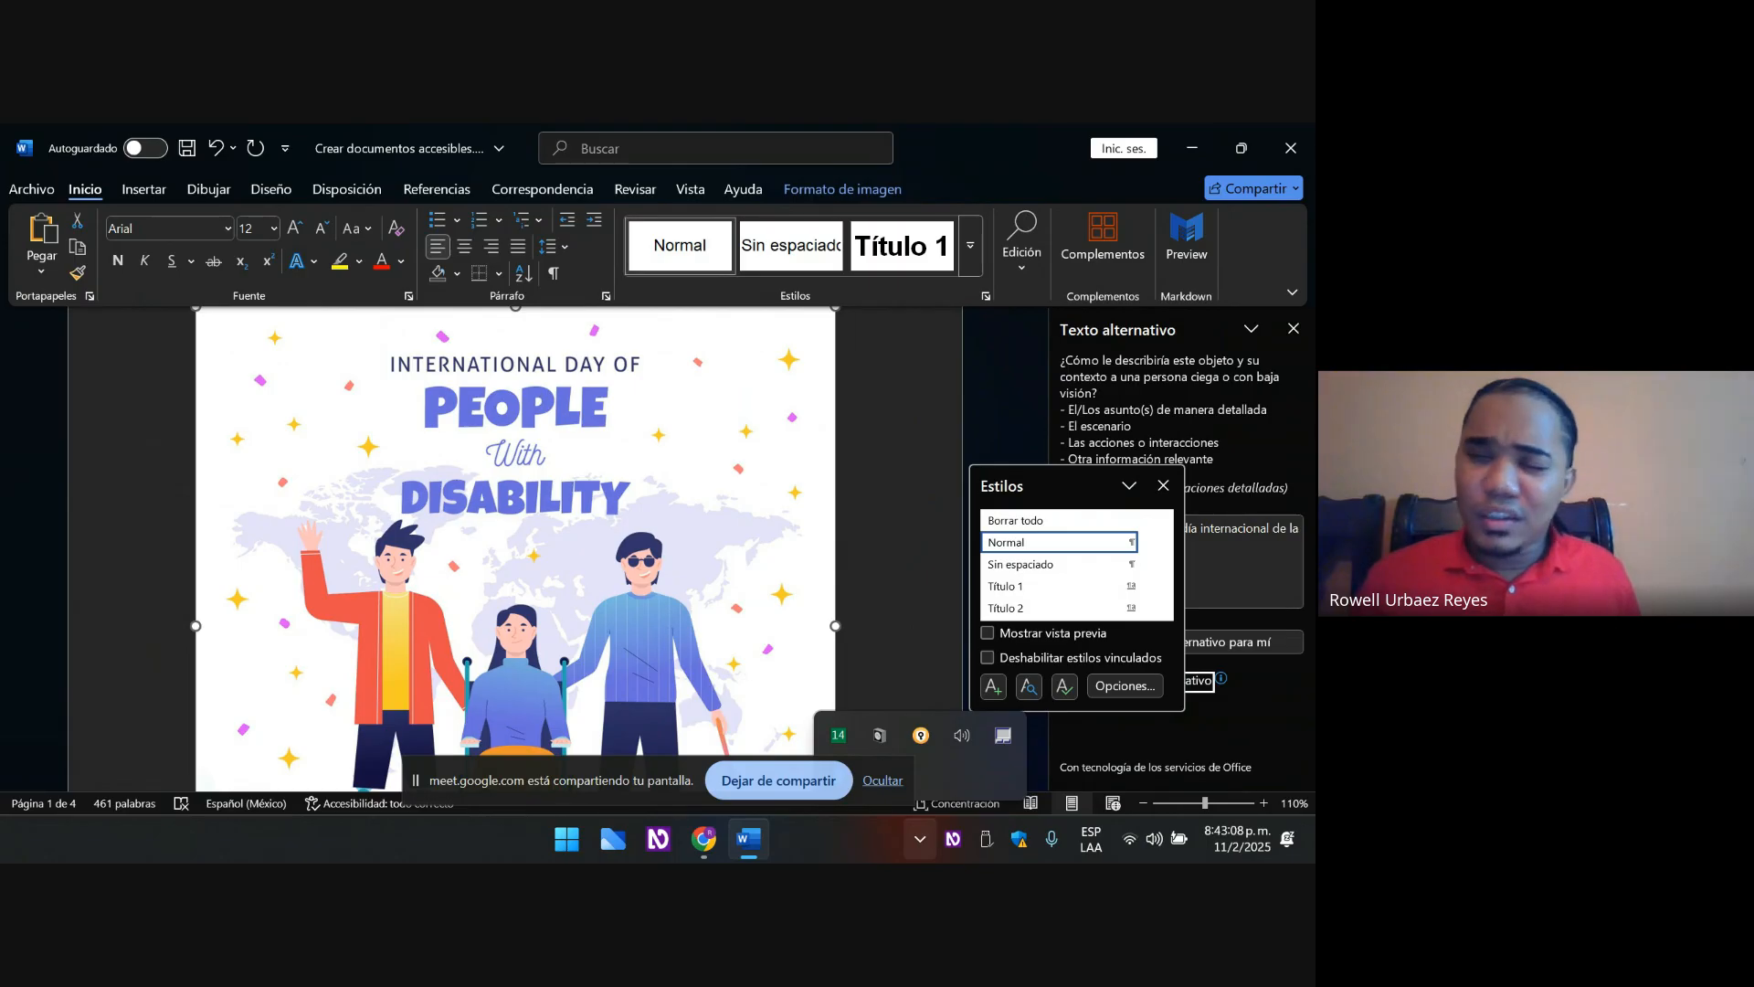
pyautogui.hotkey('shift', 'Tab')
pyautogui.hotkey('shift', 'Tab')
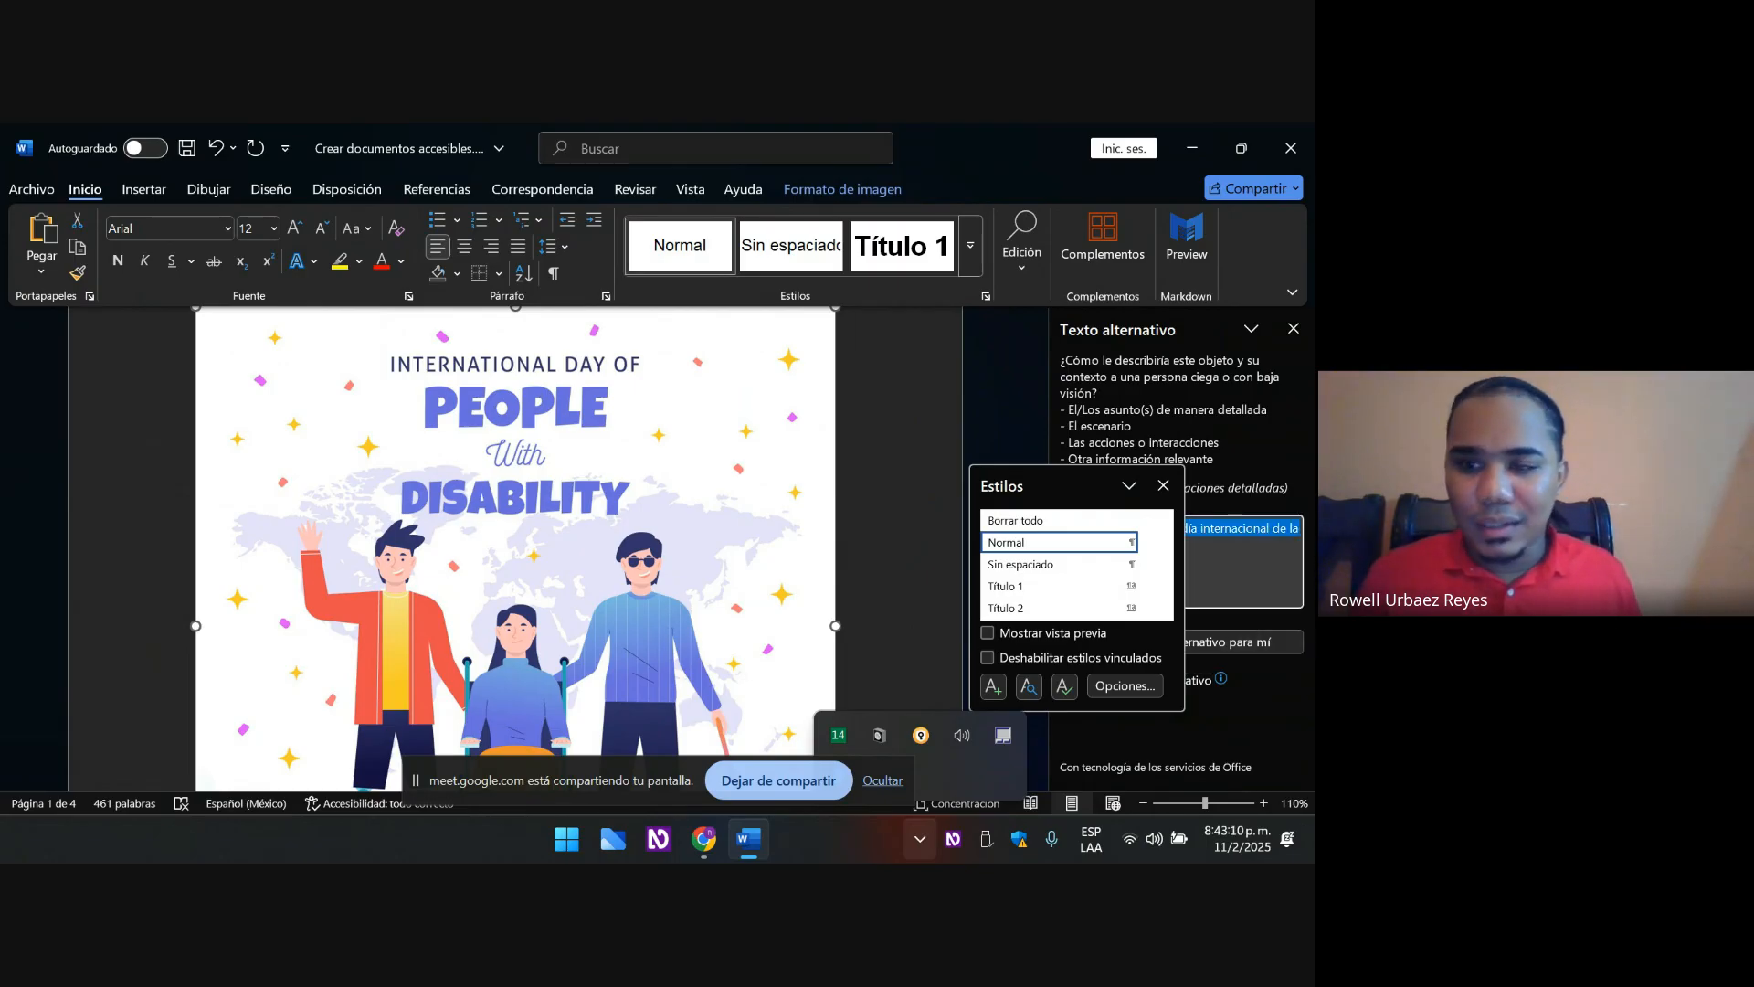
pyautogui.press('BackSpace')
pyautogui.press('Escape')
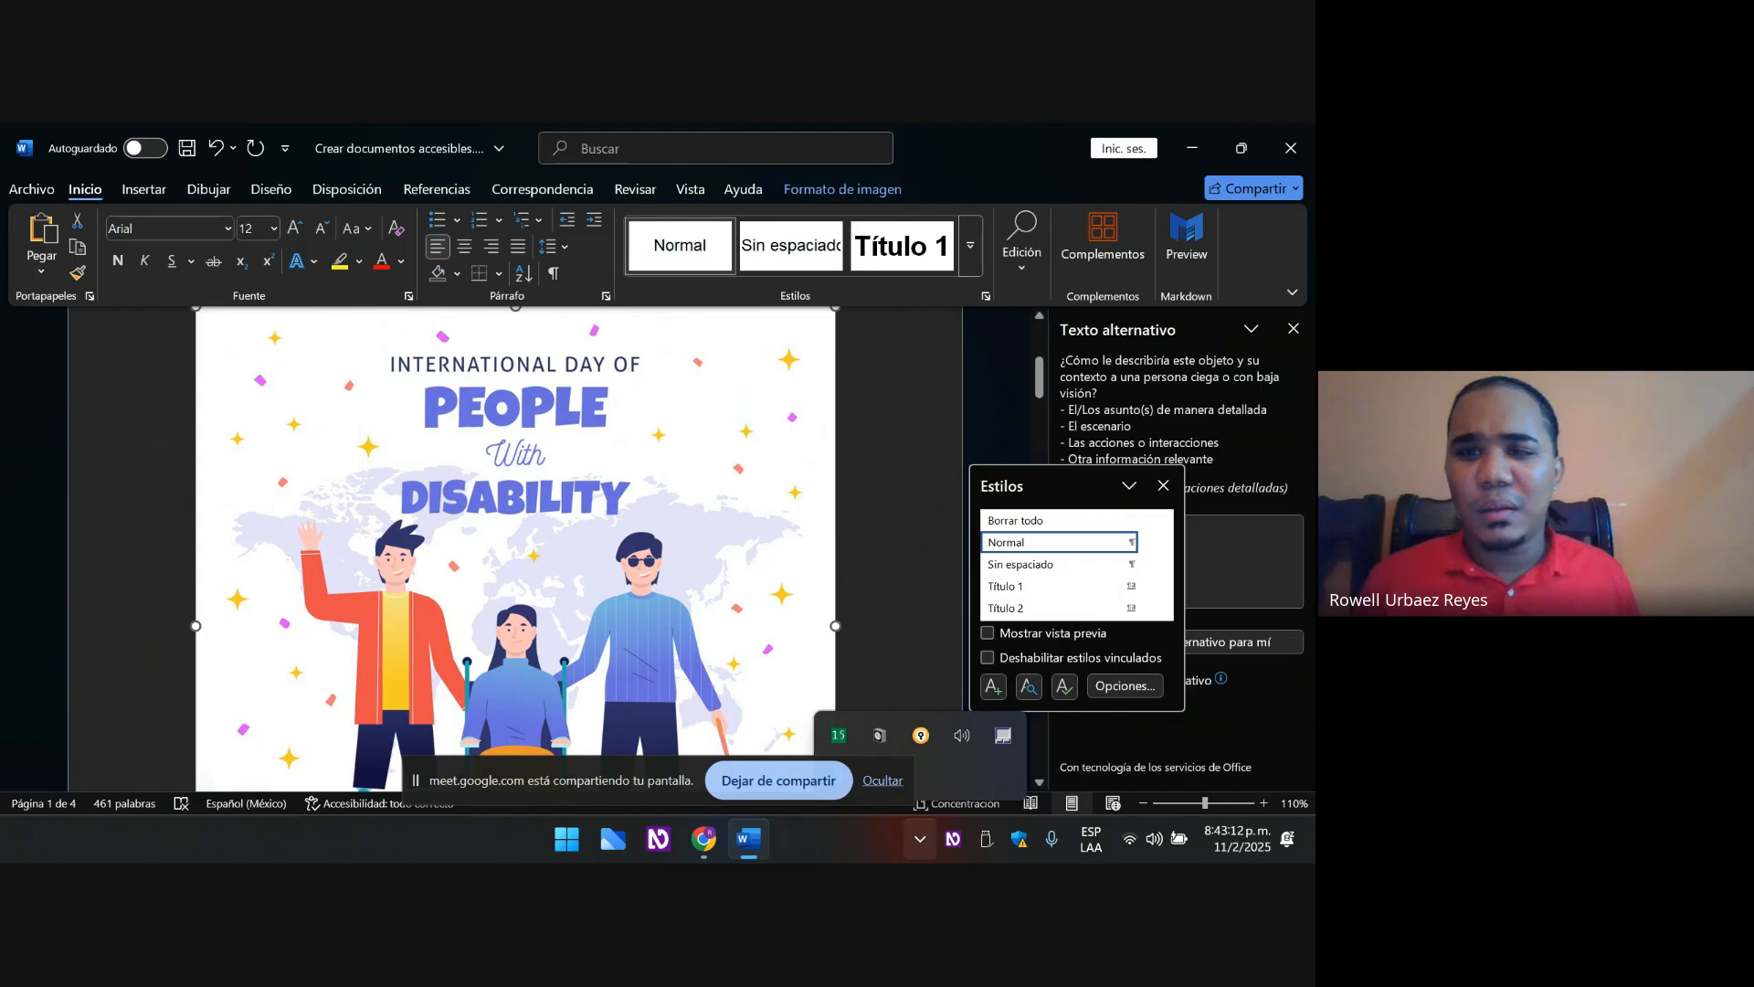
pyautogui.hotkey('alt', 'shift', 'F10')
pyautogui.press('Down')
pyautogui.press('Escape')
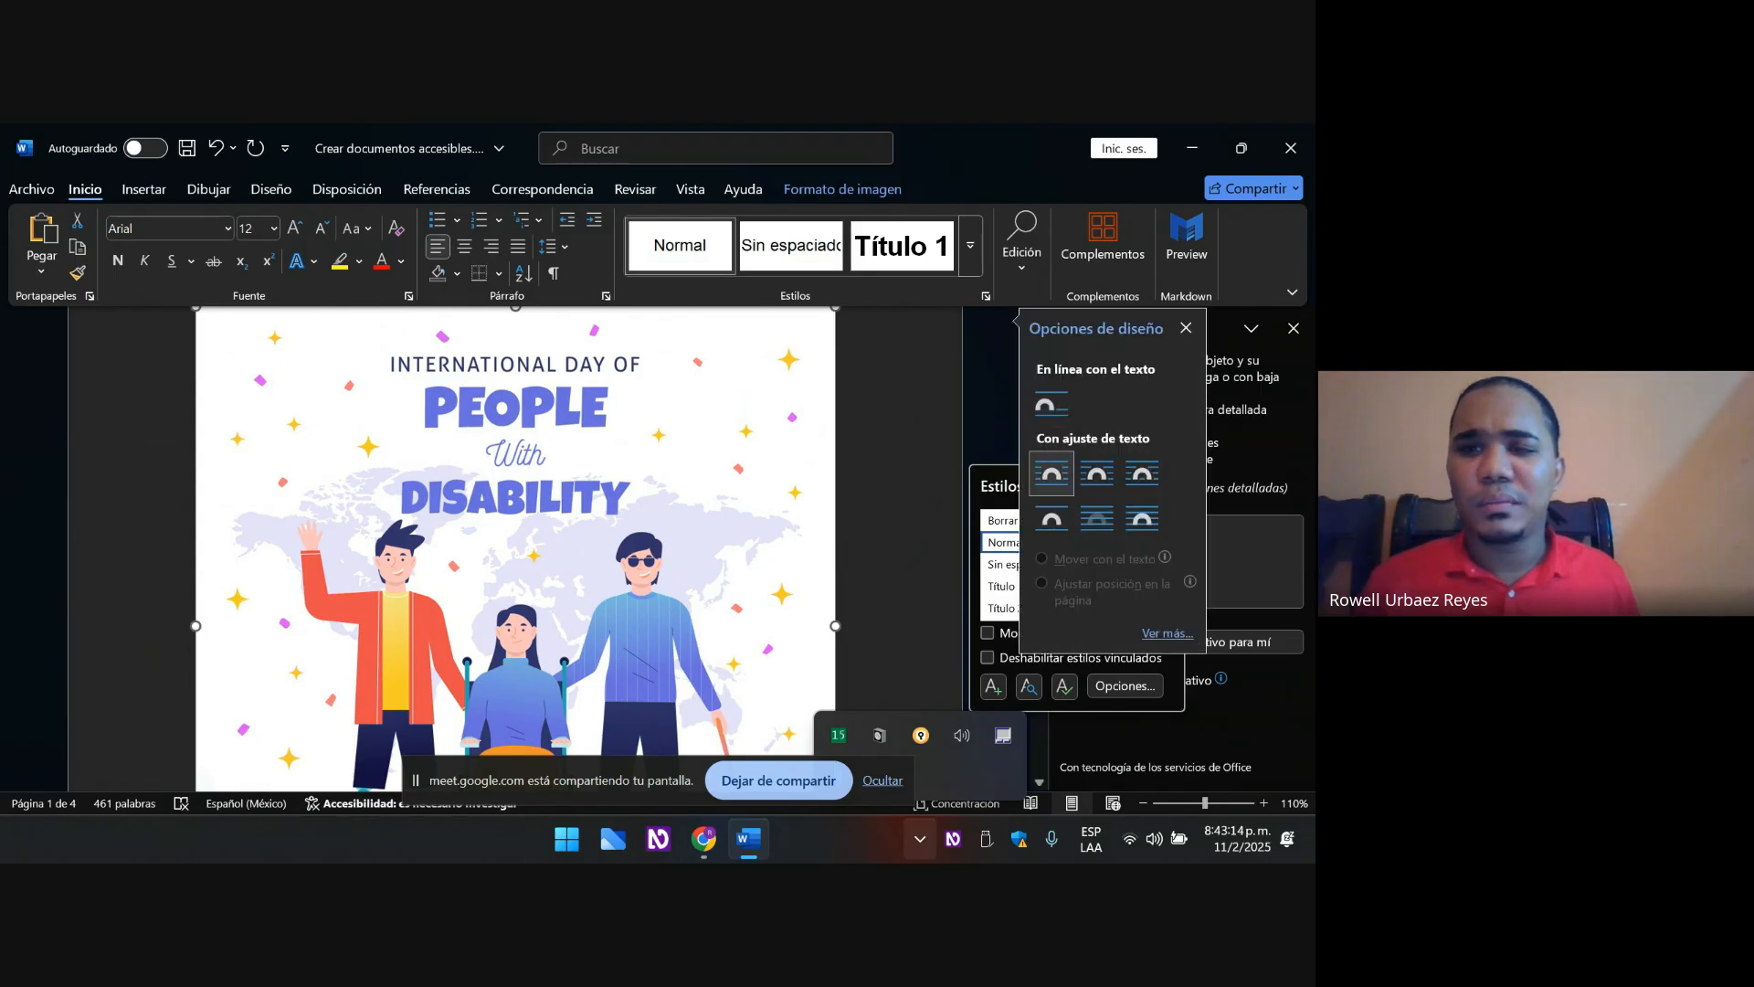
pyautogui.press('Down')
pyautogui.press('Up')
pyautogui.press('Up')
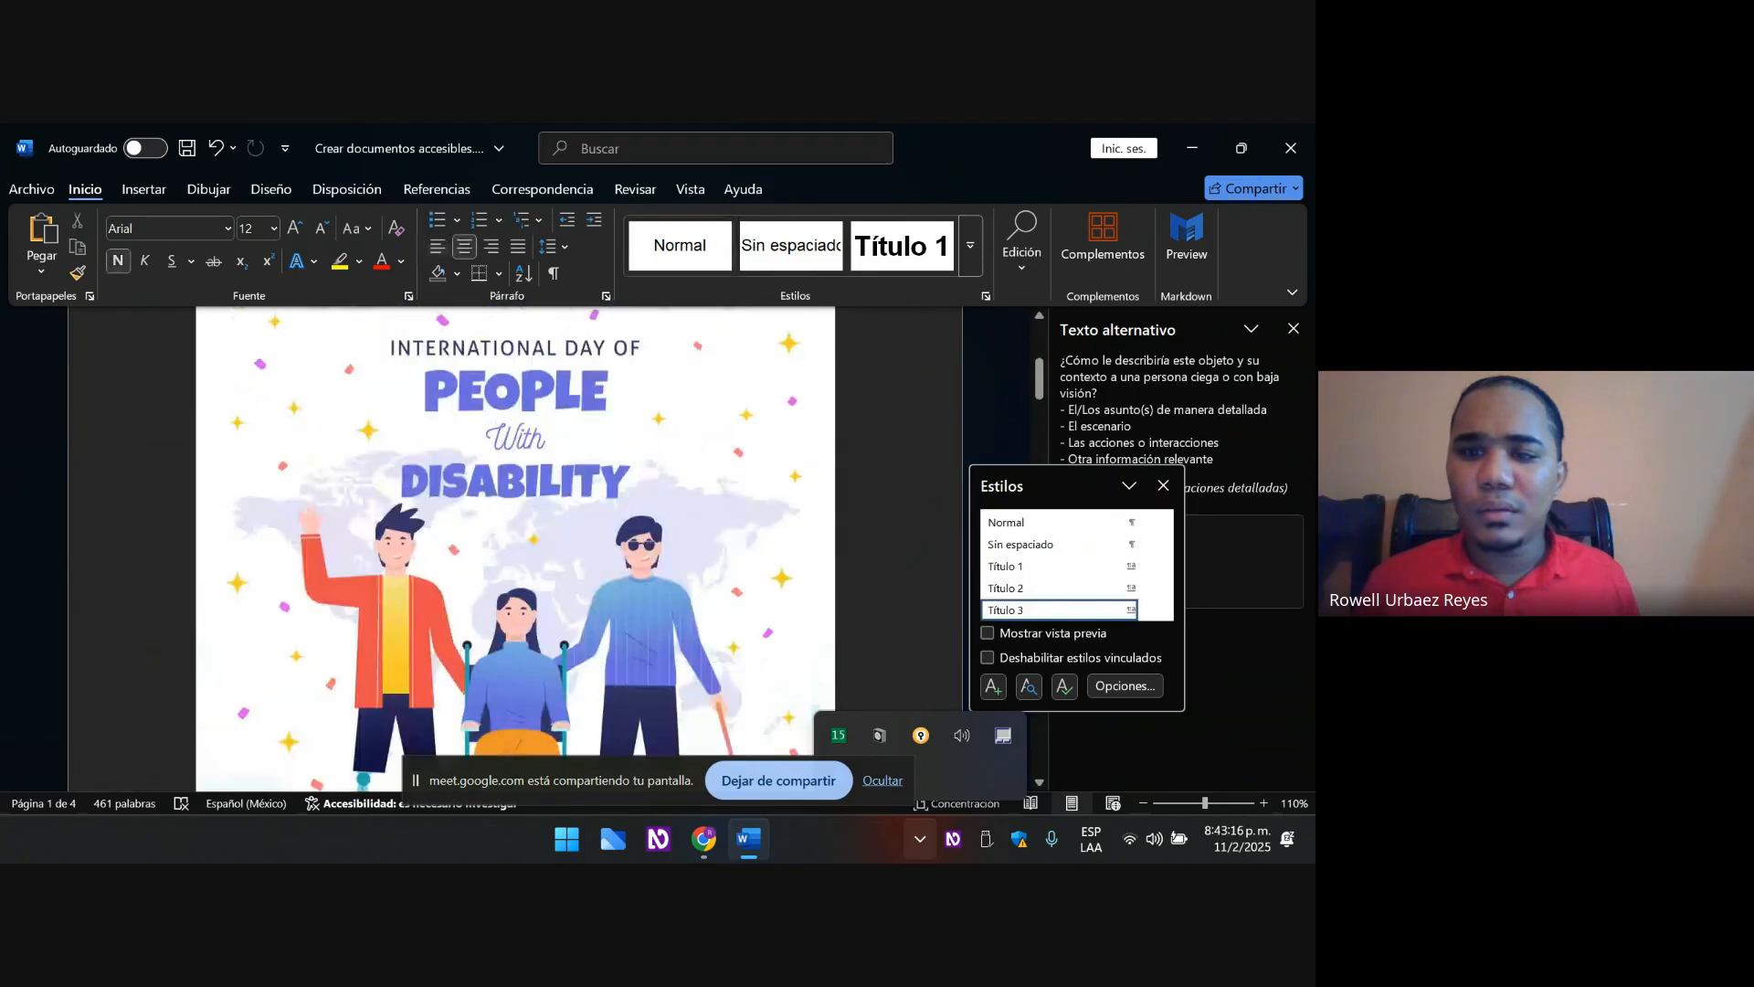
pyautogui.press('Down')
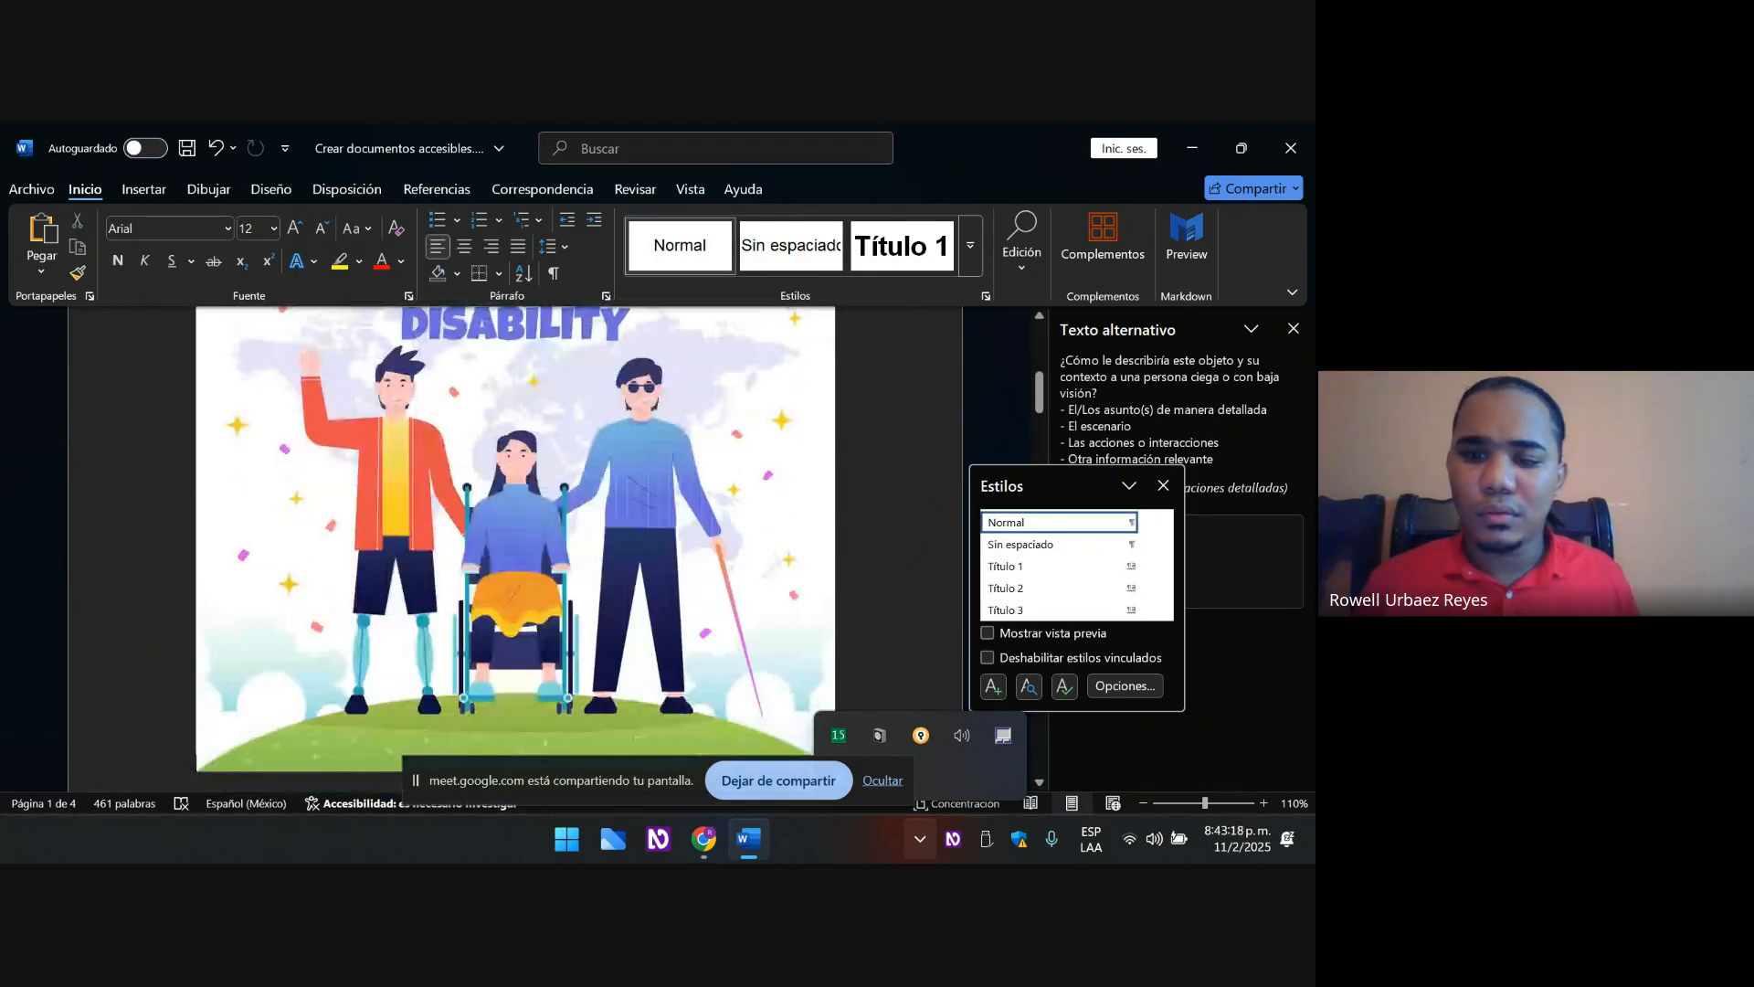
pyautogui.press('Up')
pyautogui.press('Up')
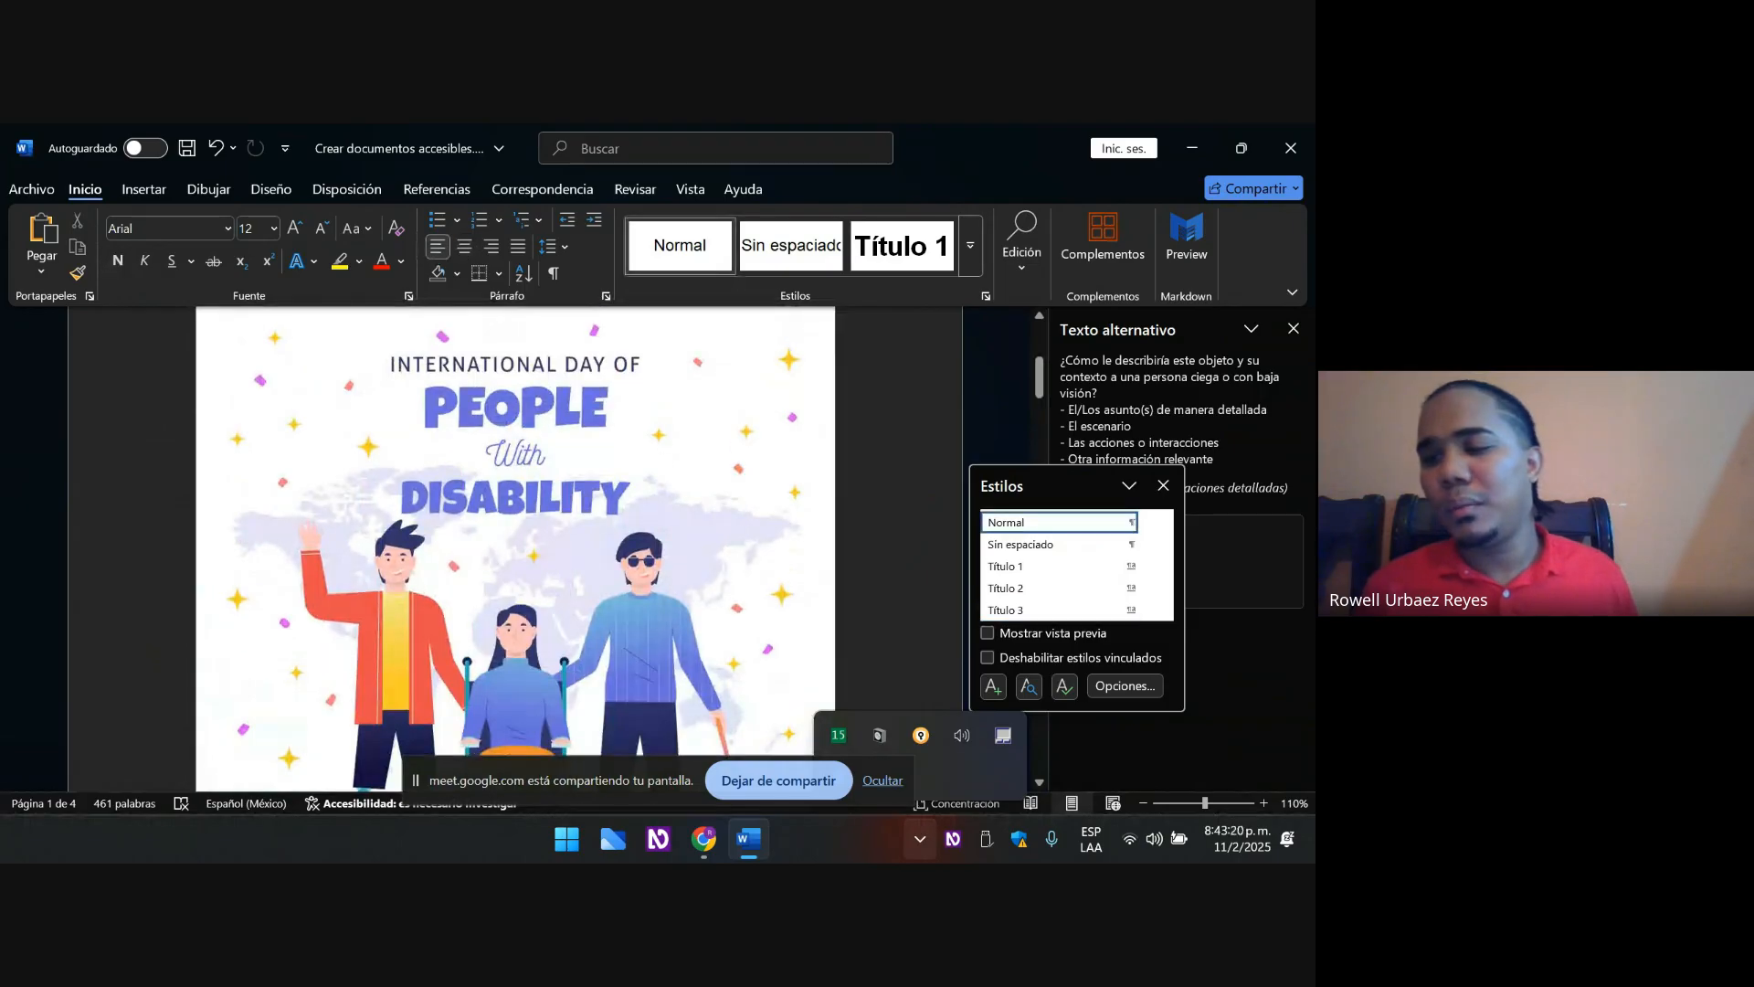
# - Select the image and enter its alternative text description again, including the phrase "día internacional de la"
pyautogui.hotkey('shift', 'Right')
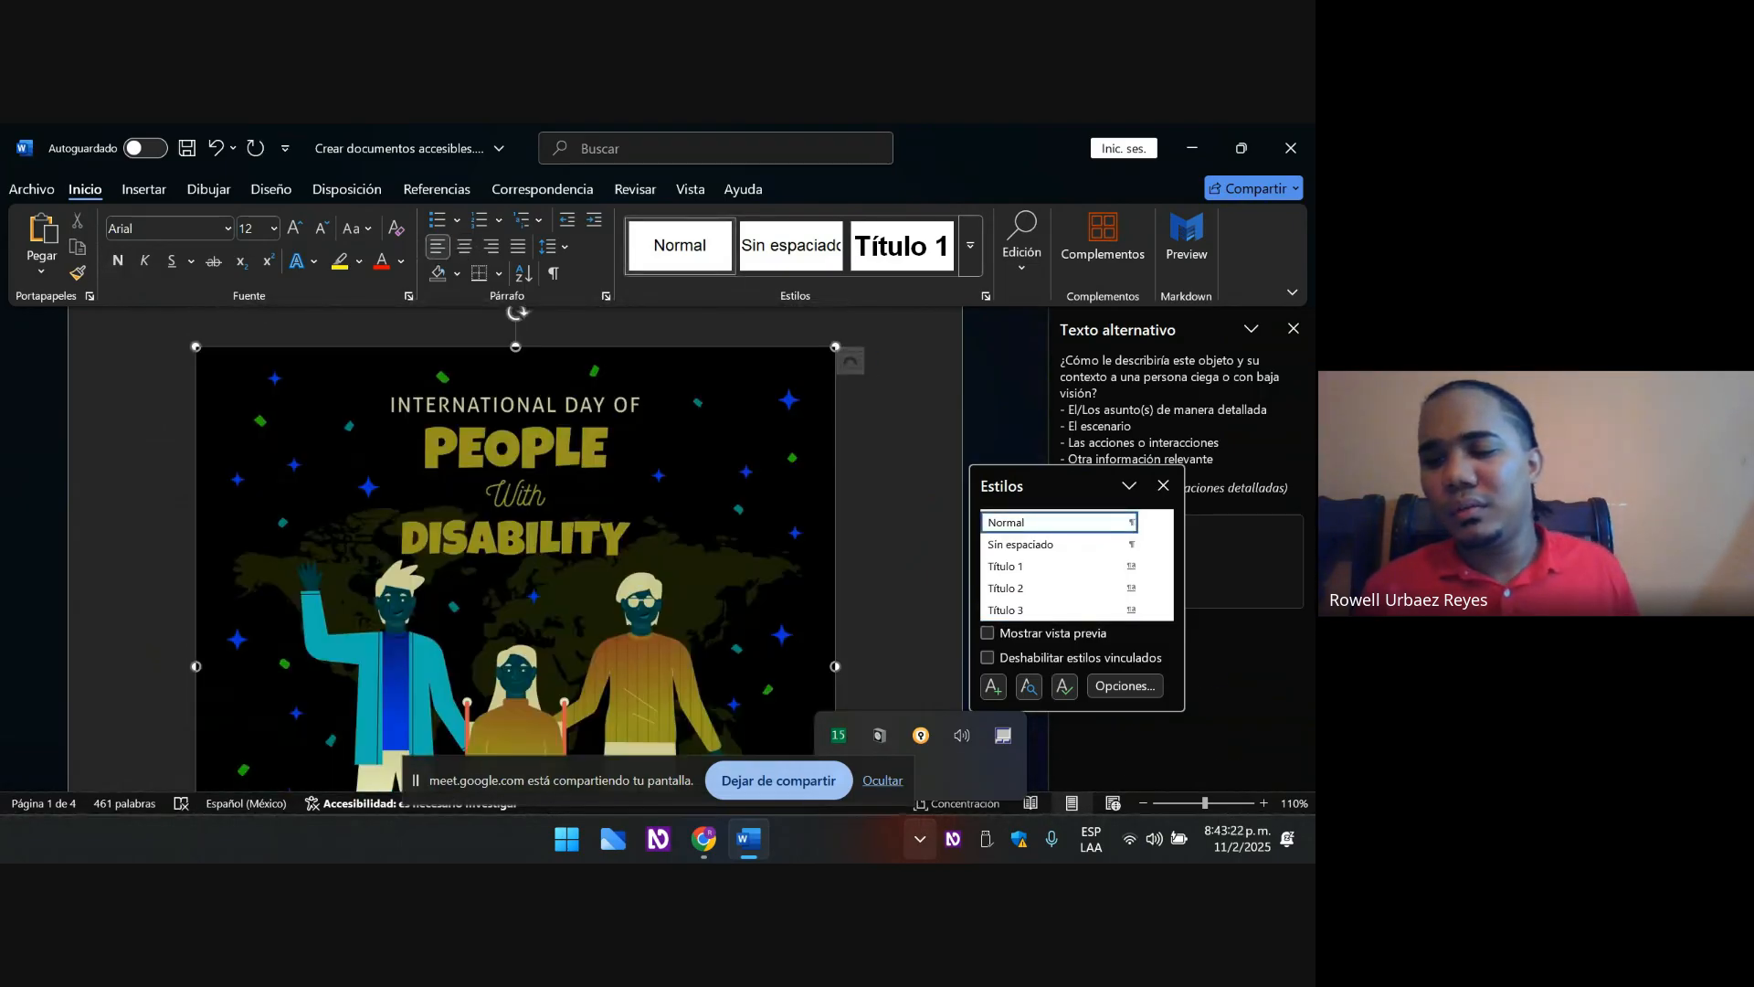
pyautogui.hotkey('shift', 'F10')
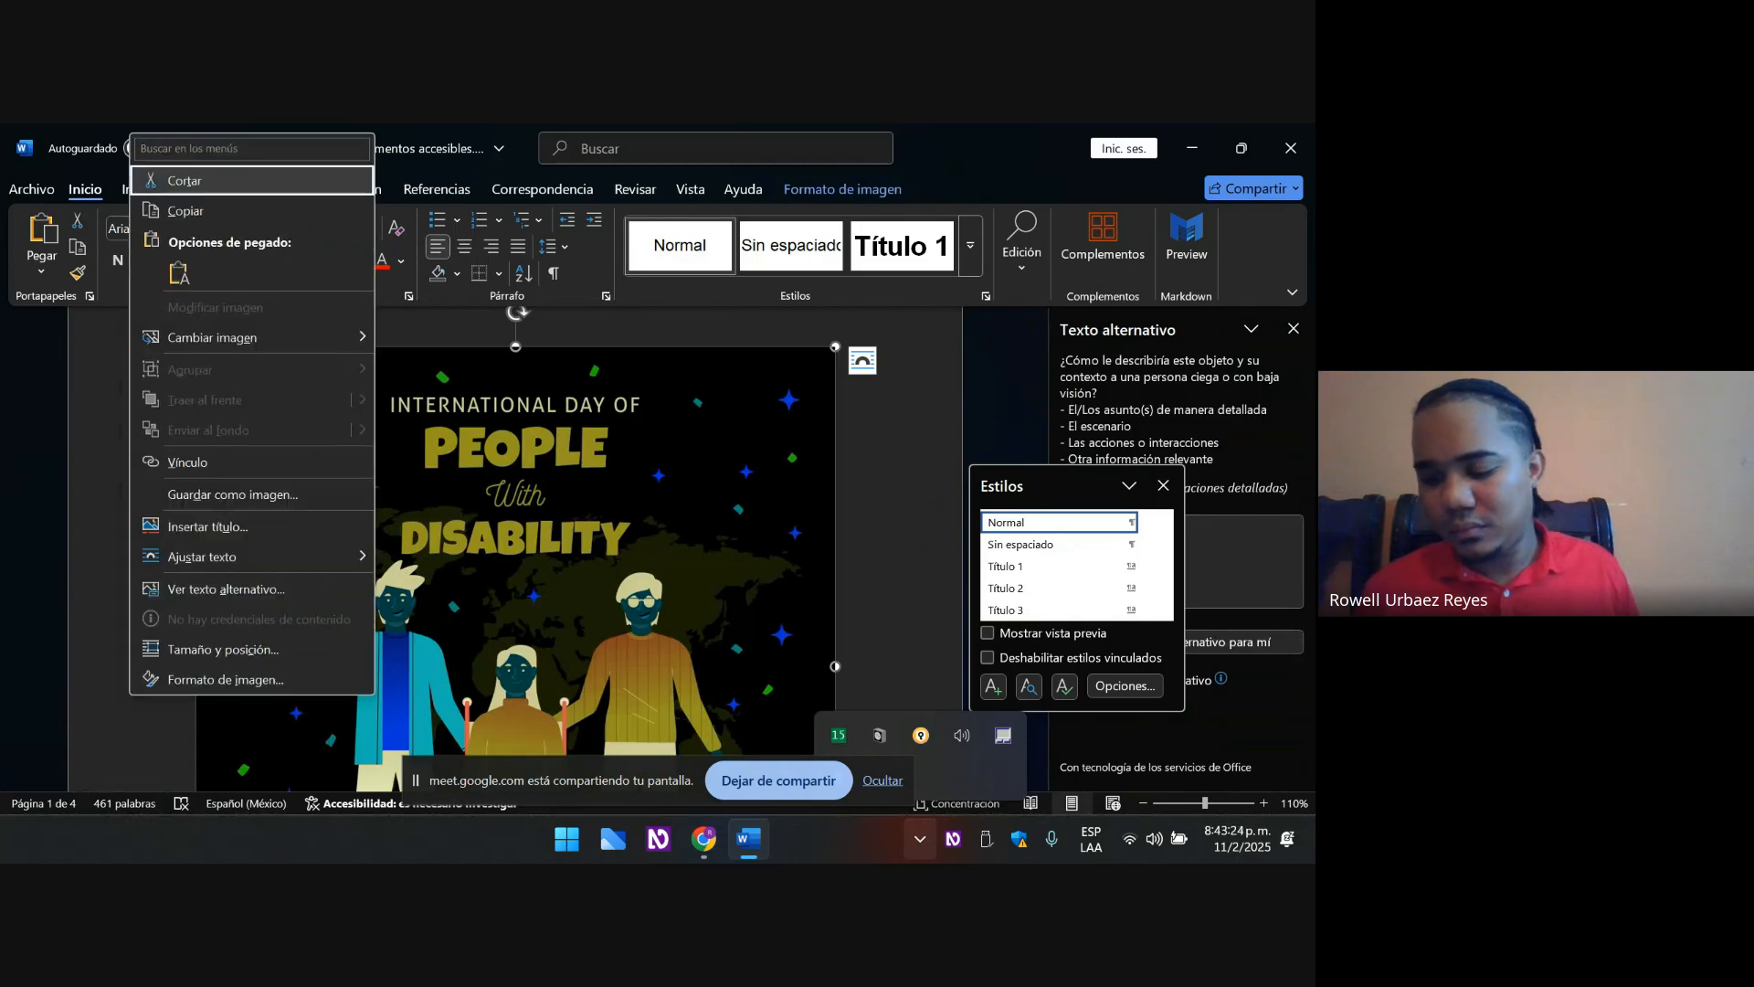
pyautogui.press('Down')
pyautogui.press('Down')
pyautogui.press('Down')
pyautogui.press('Down')
pyautogui.press('Down')
pyautogui.press('Down')
pyautogui.press('Down')
pyautogui.press('Down')
pyautogui.press('Down')
pyautogui.press('Down')
pyautogui.press('Down')
pyautogui.press('Down')
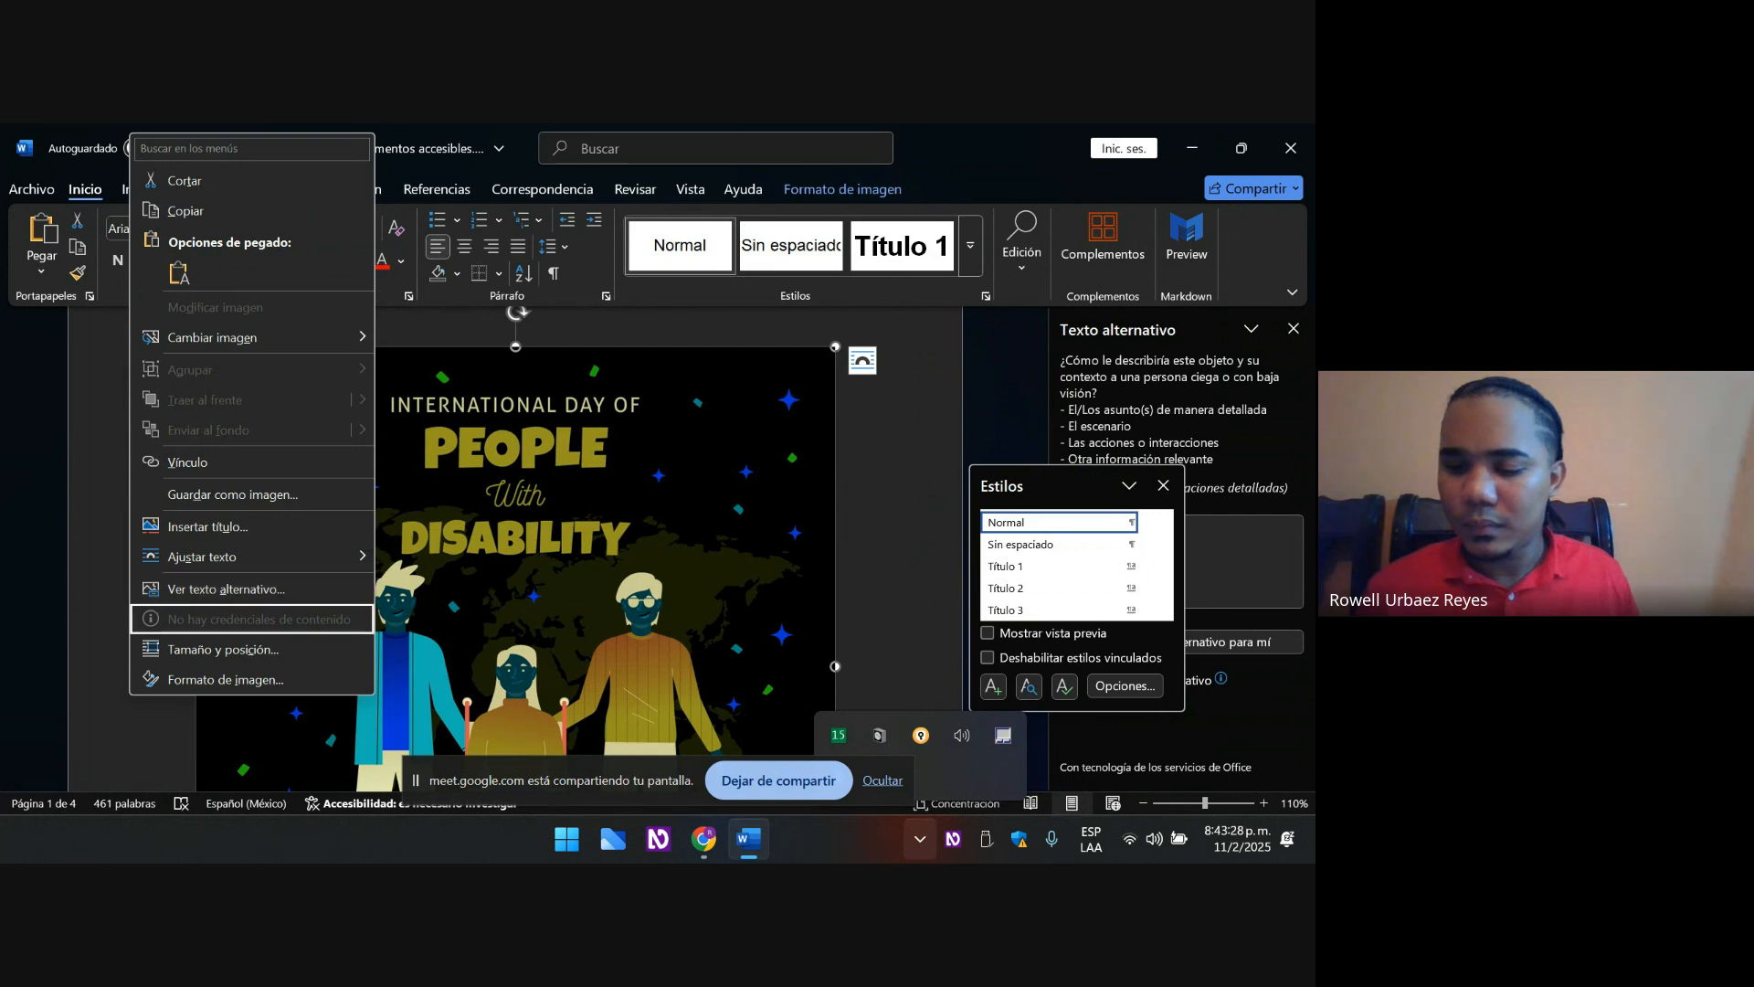
pyautogui.press('Return')
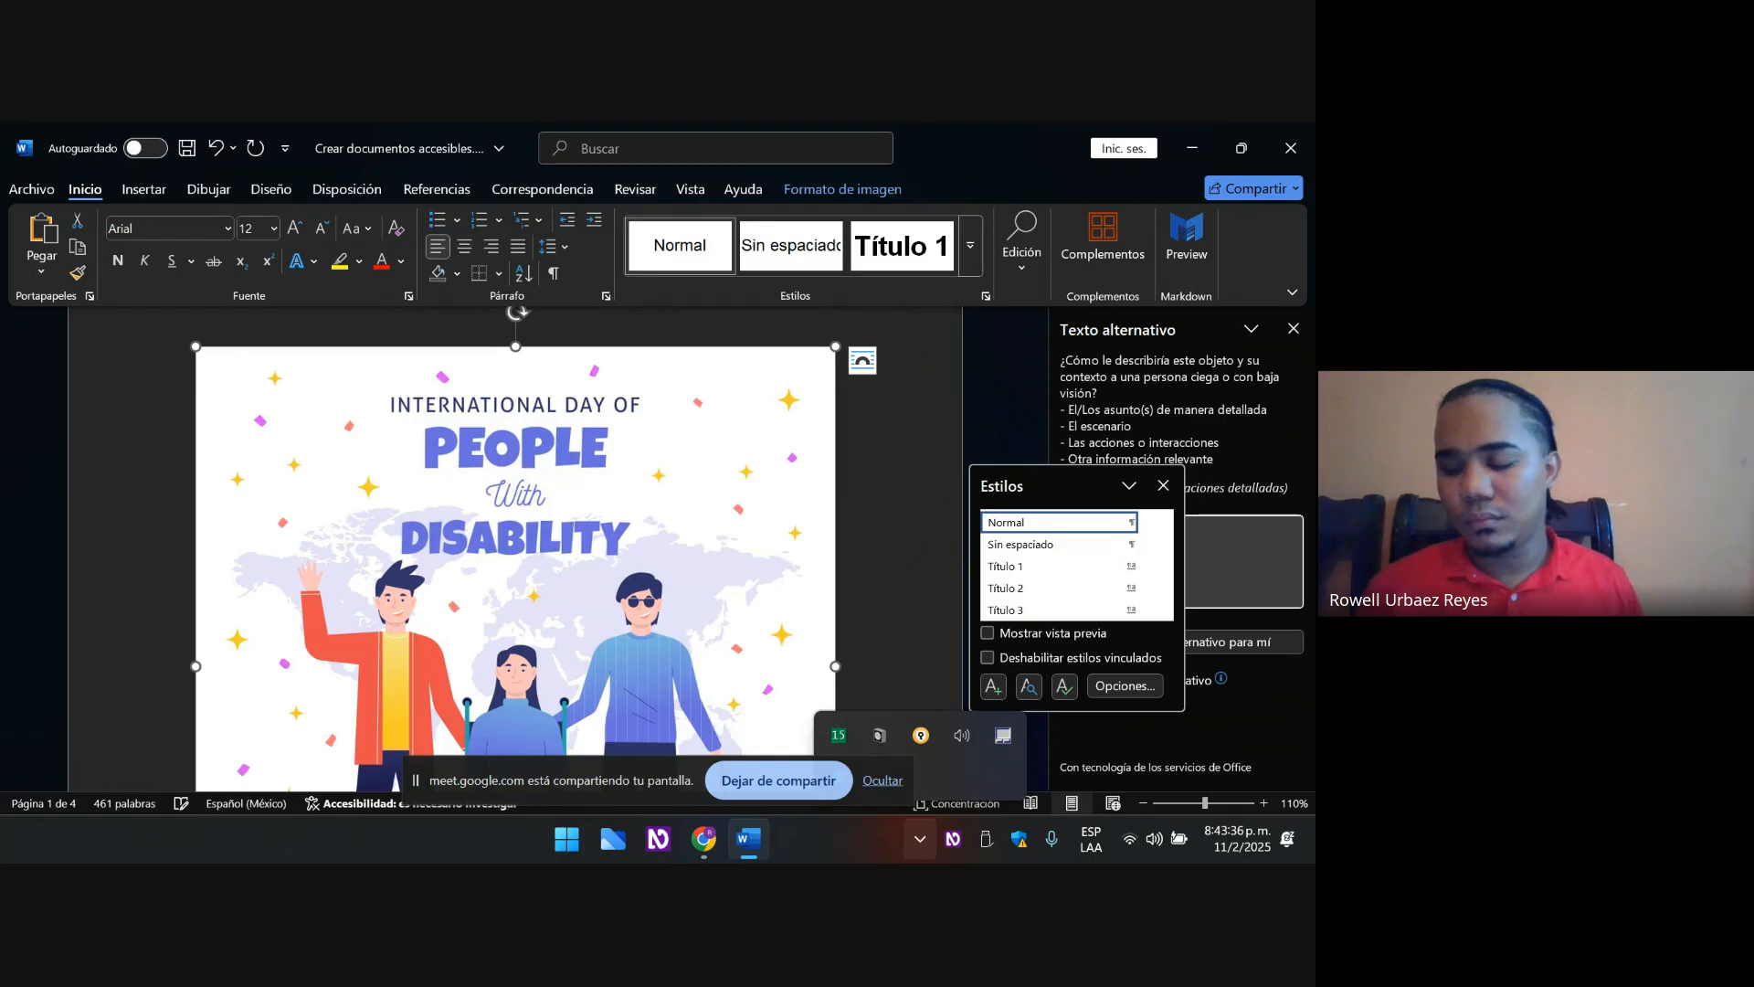
pyautogui.write('día ')
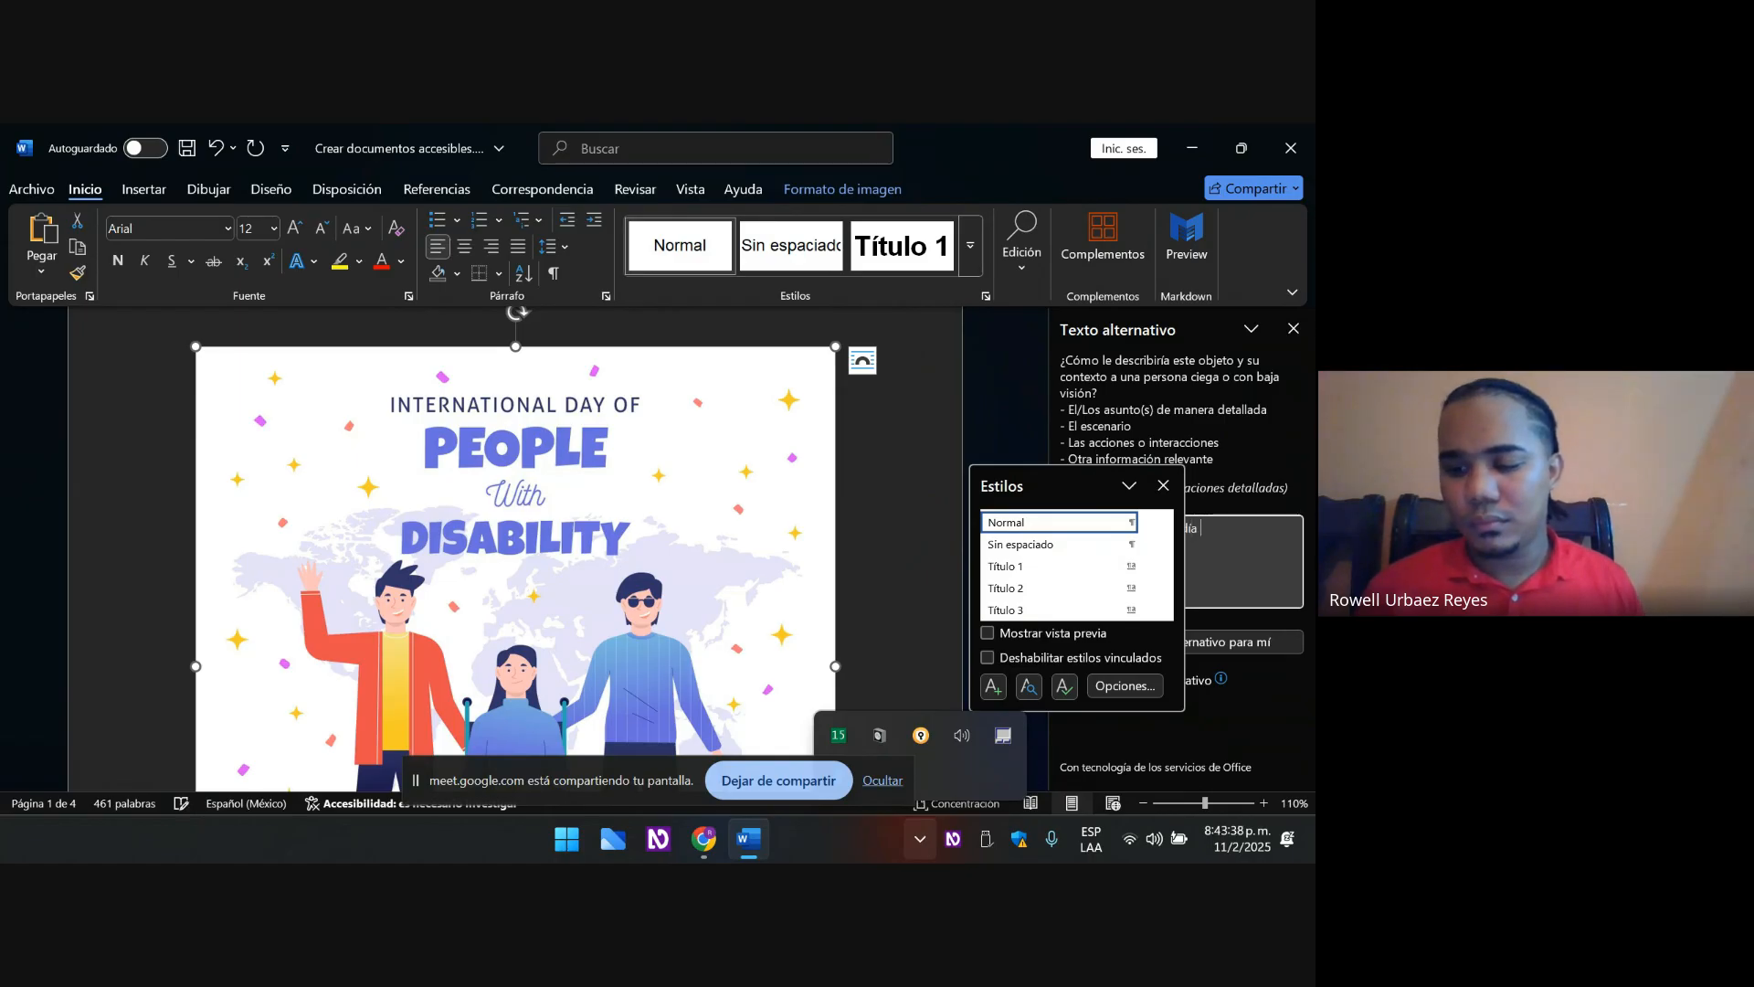
pyautogui.write('internaci')
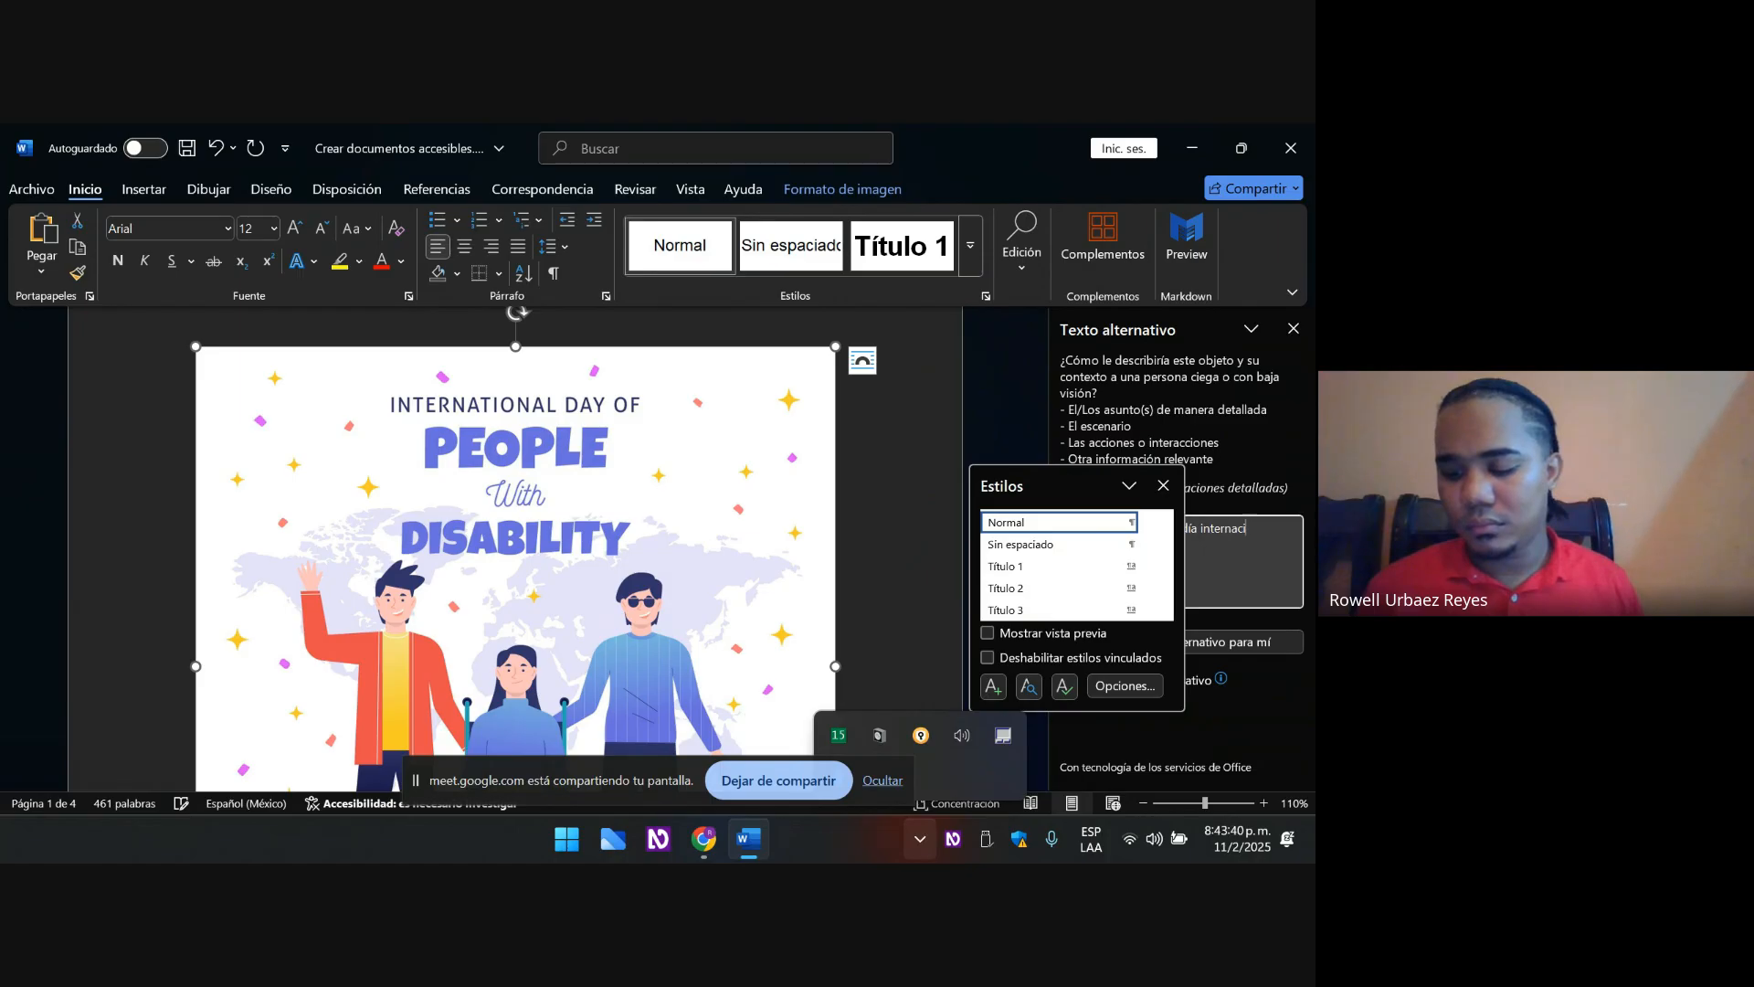
pyautogui.write('onal de la')
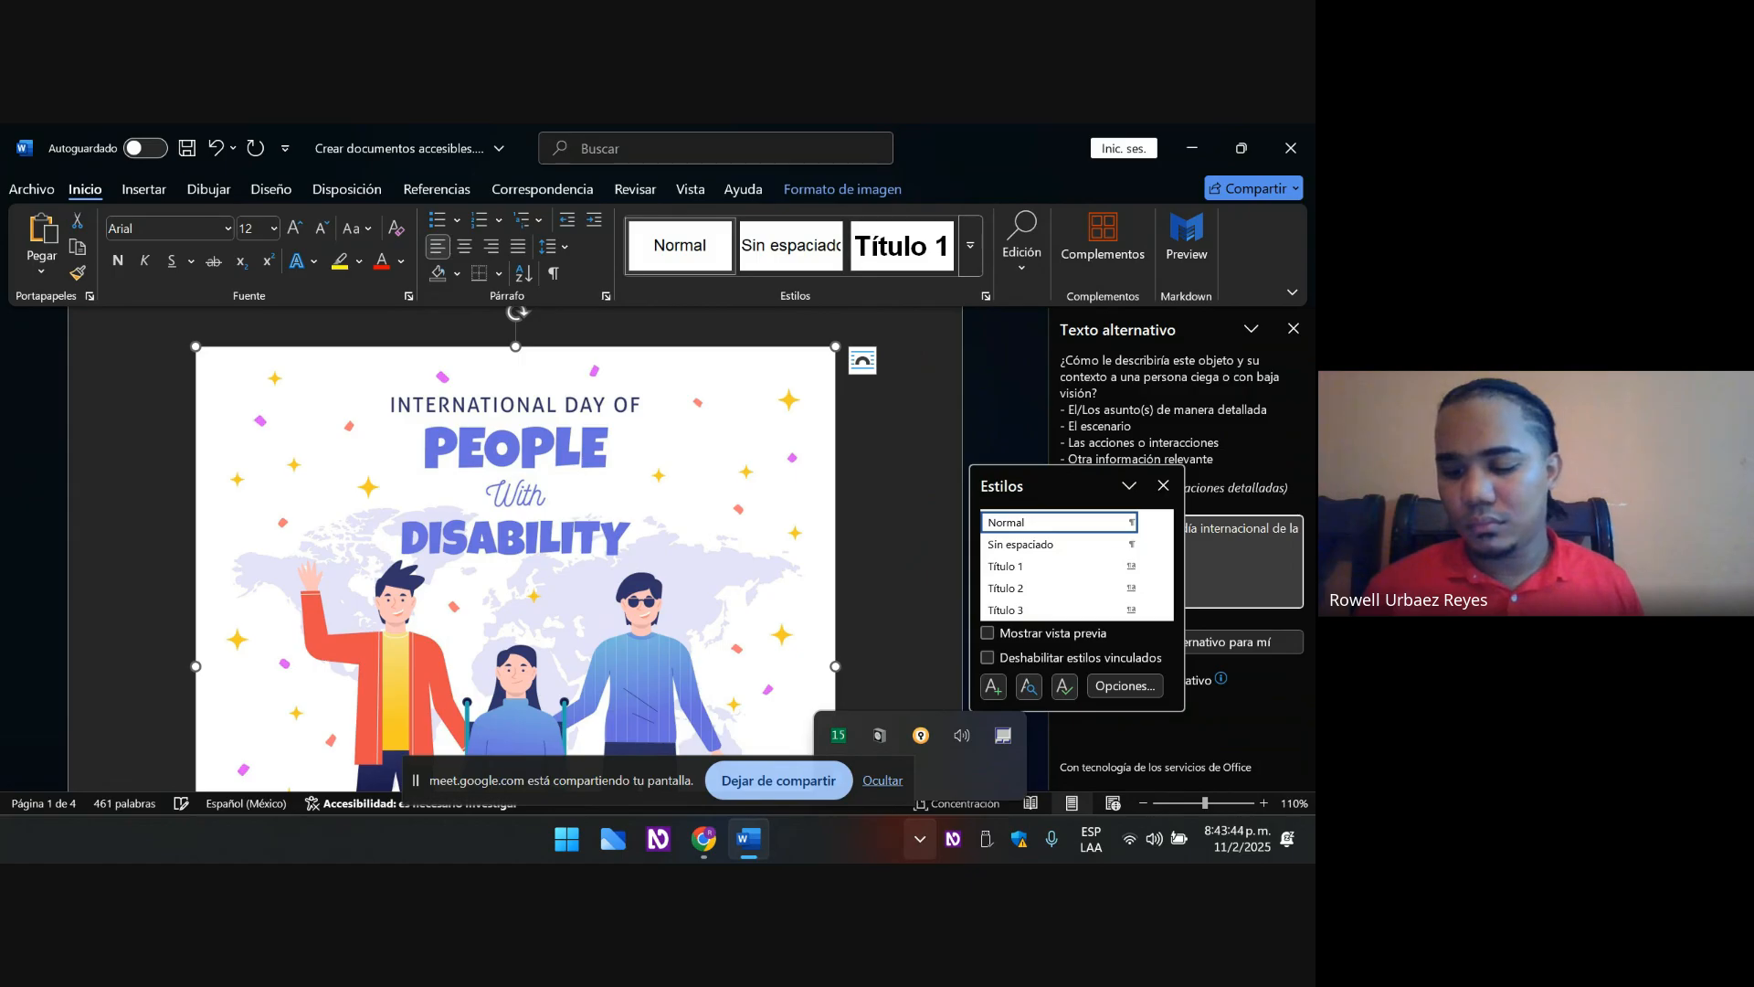
pyautogui.press('Escape')
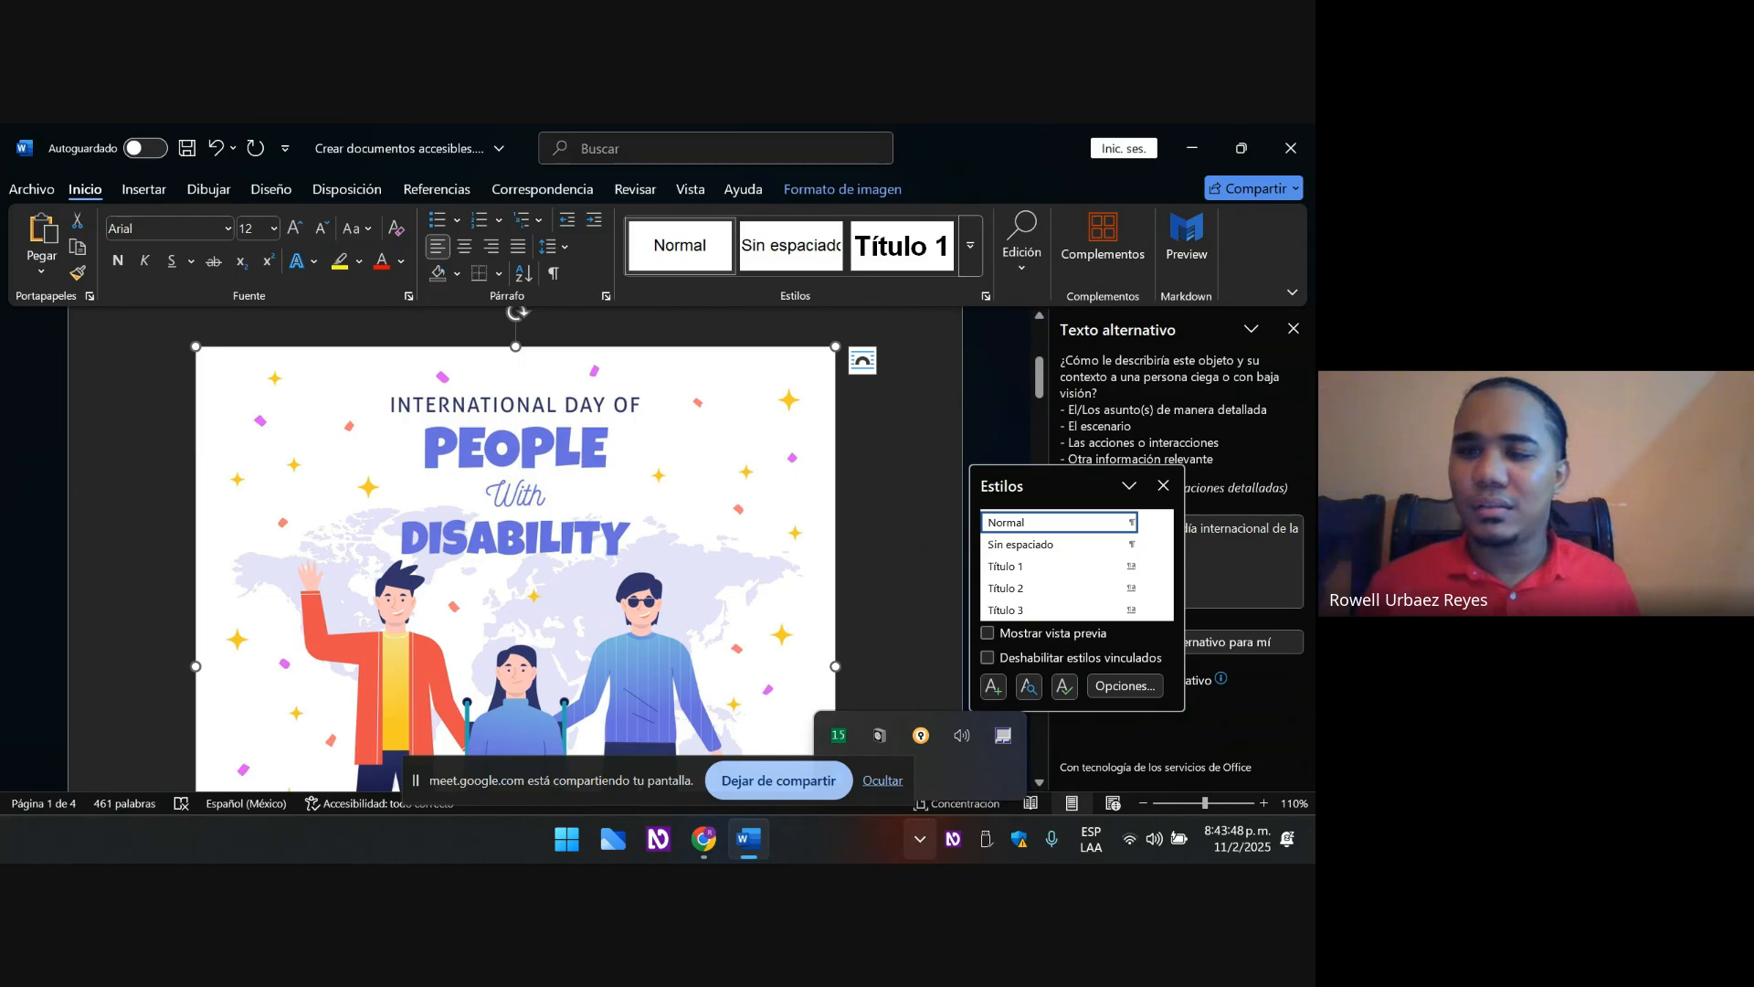
# - Deselect the image and review how it sits above the question headings that follow it
pyautogui.press('ctrl')
pyautogui.press('Down')
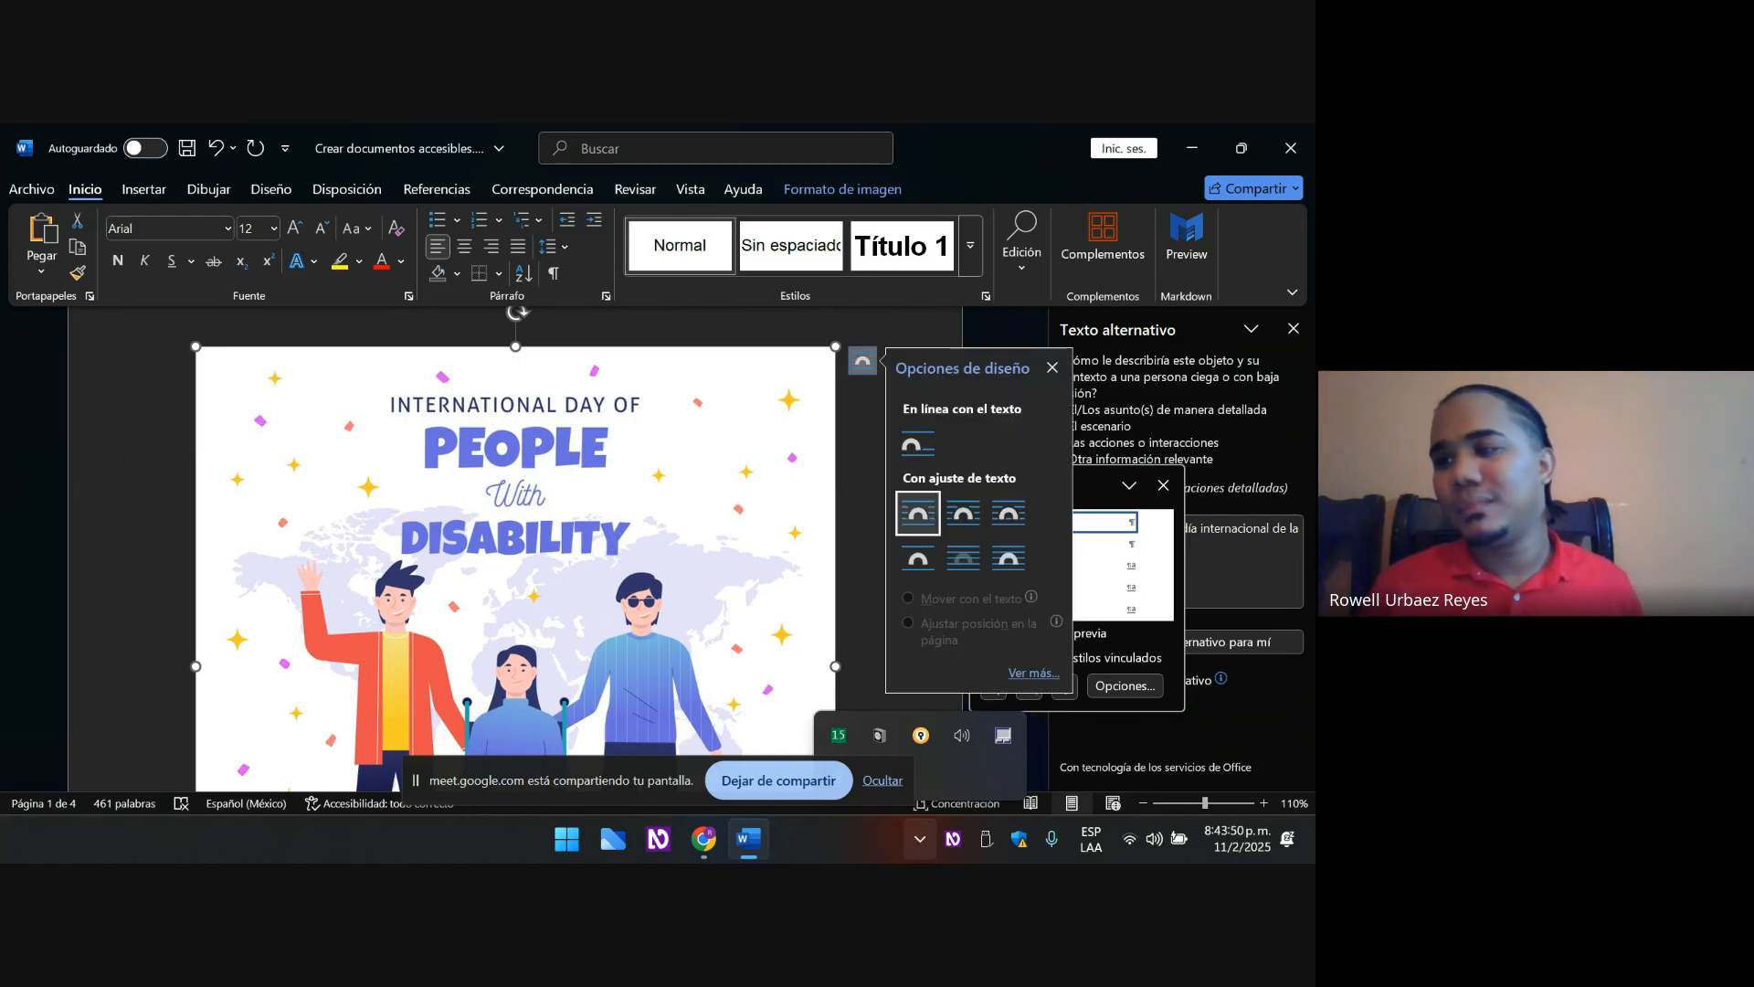
pyautogui.press('Escape')
pyautogui.press('Escape')
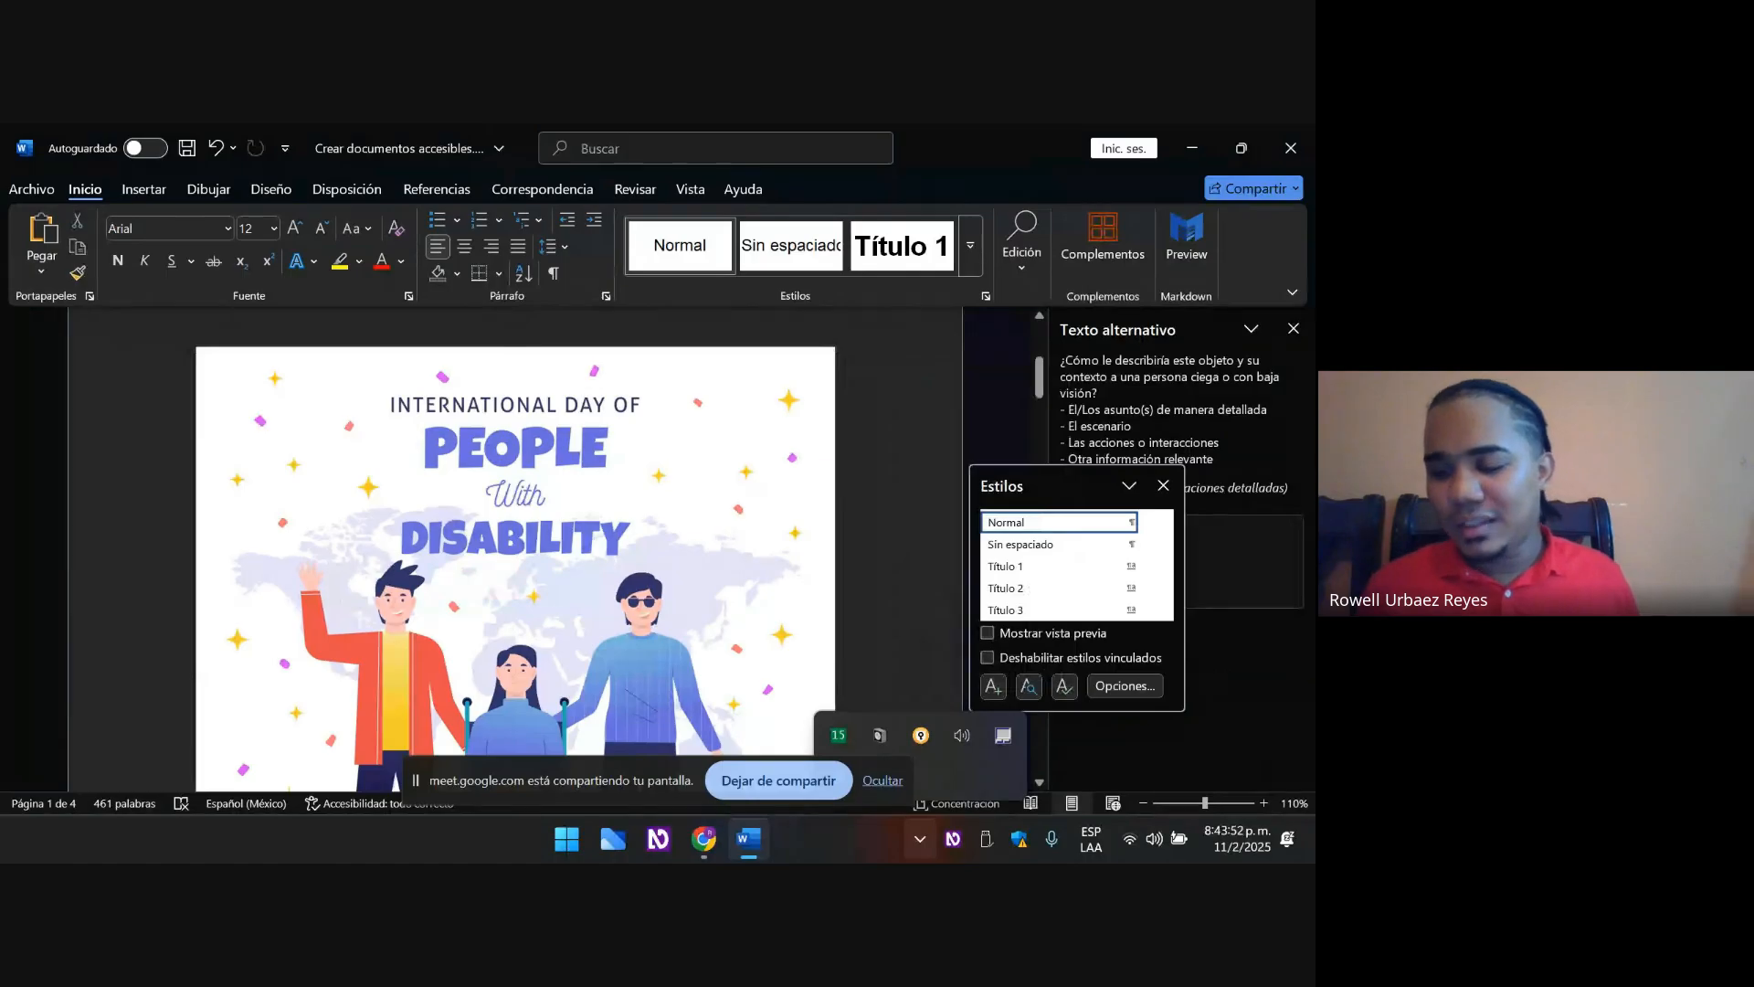
pyautogui.press('Down')
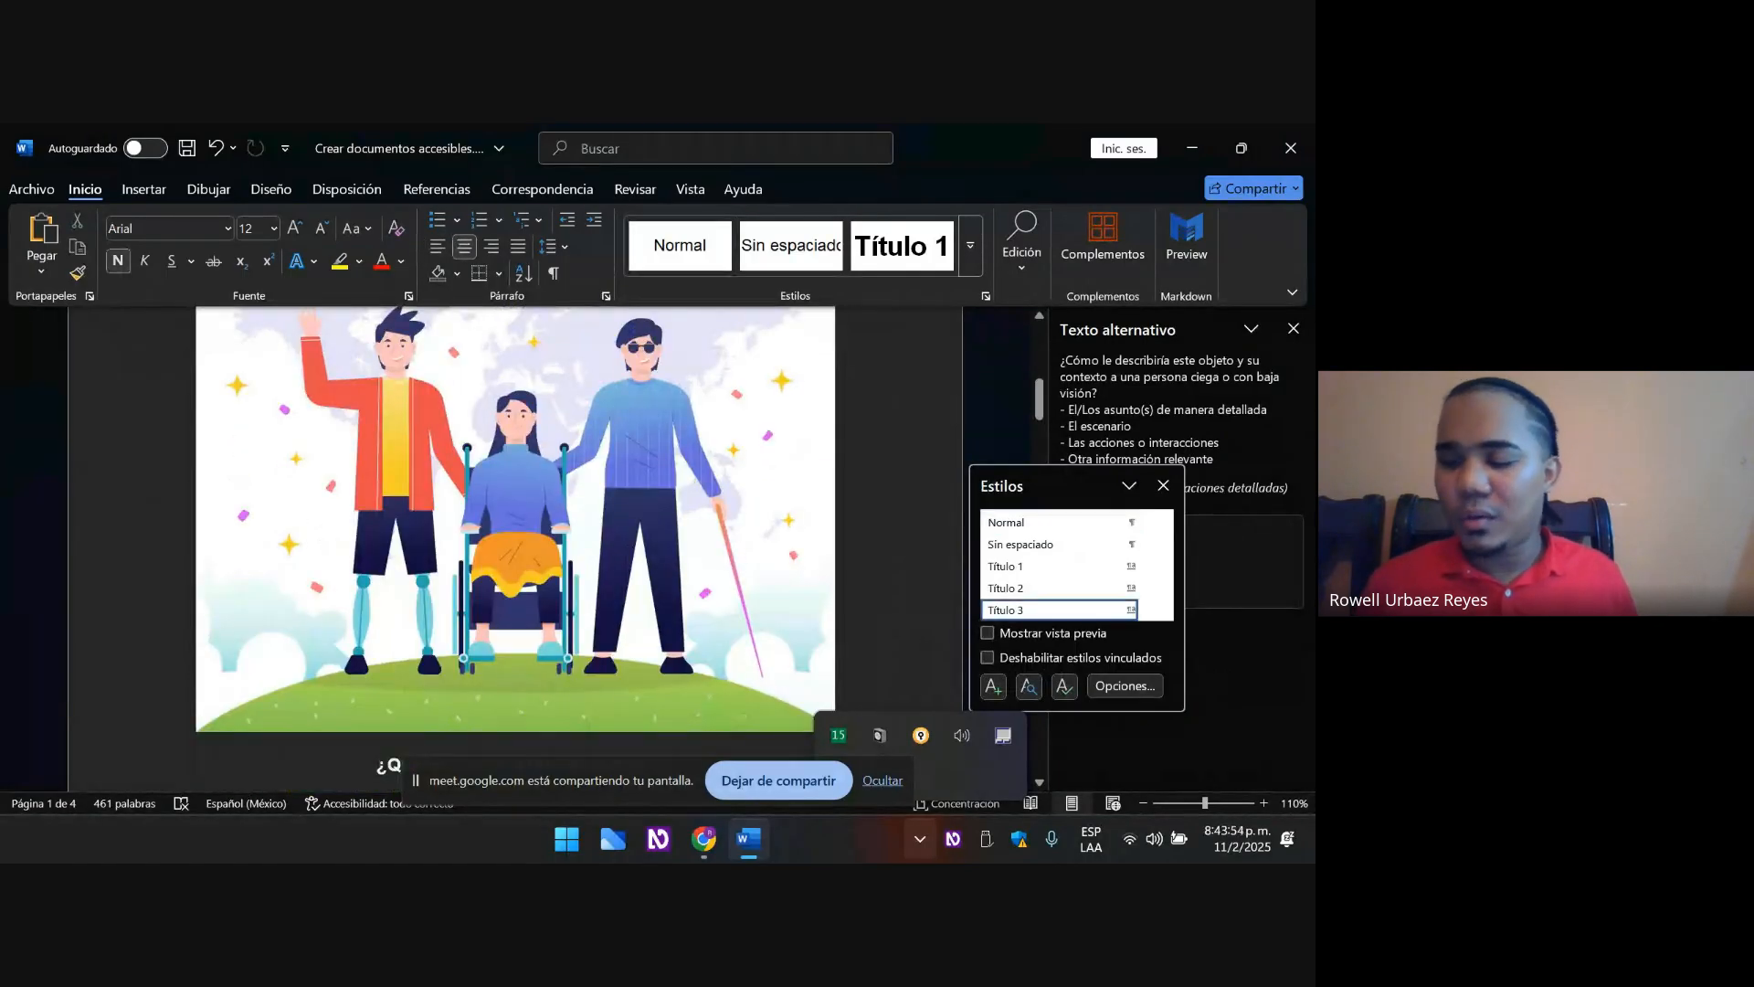
pyautogui.press('Up')
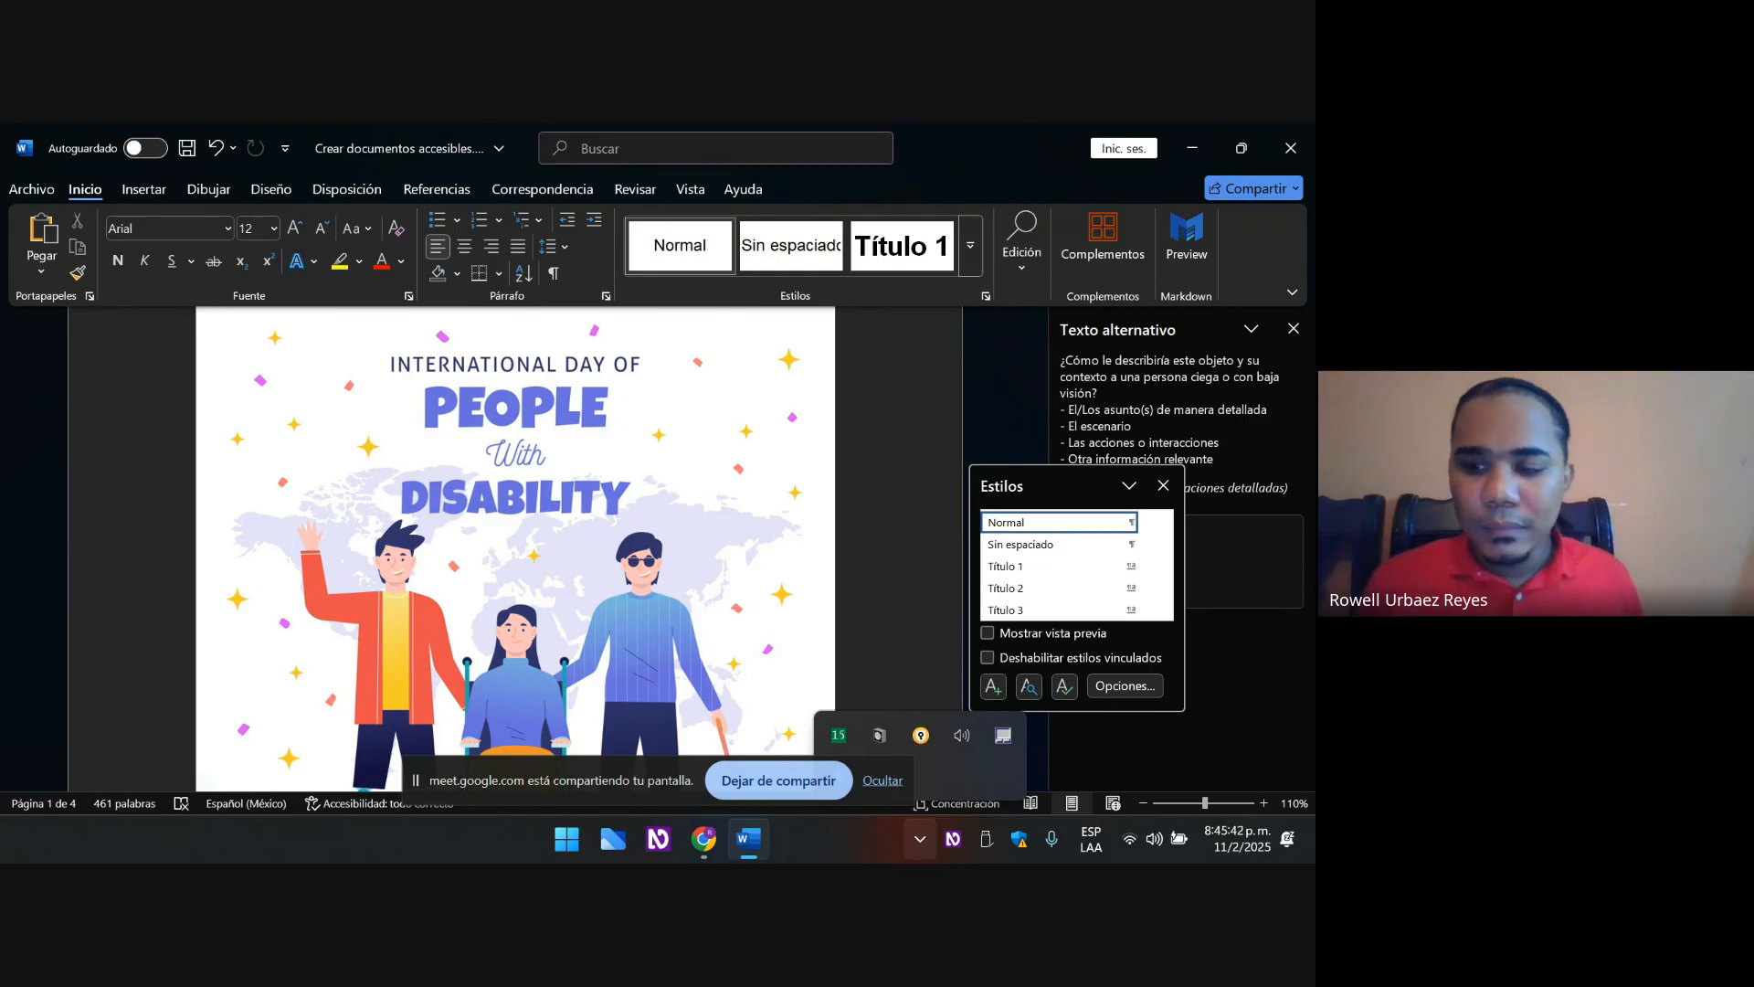
pyautogui.press('Down')
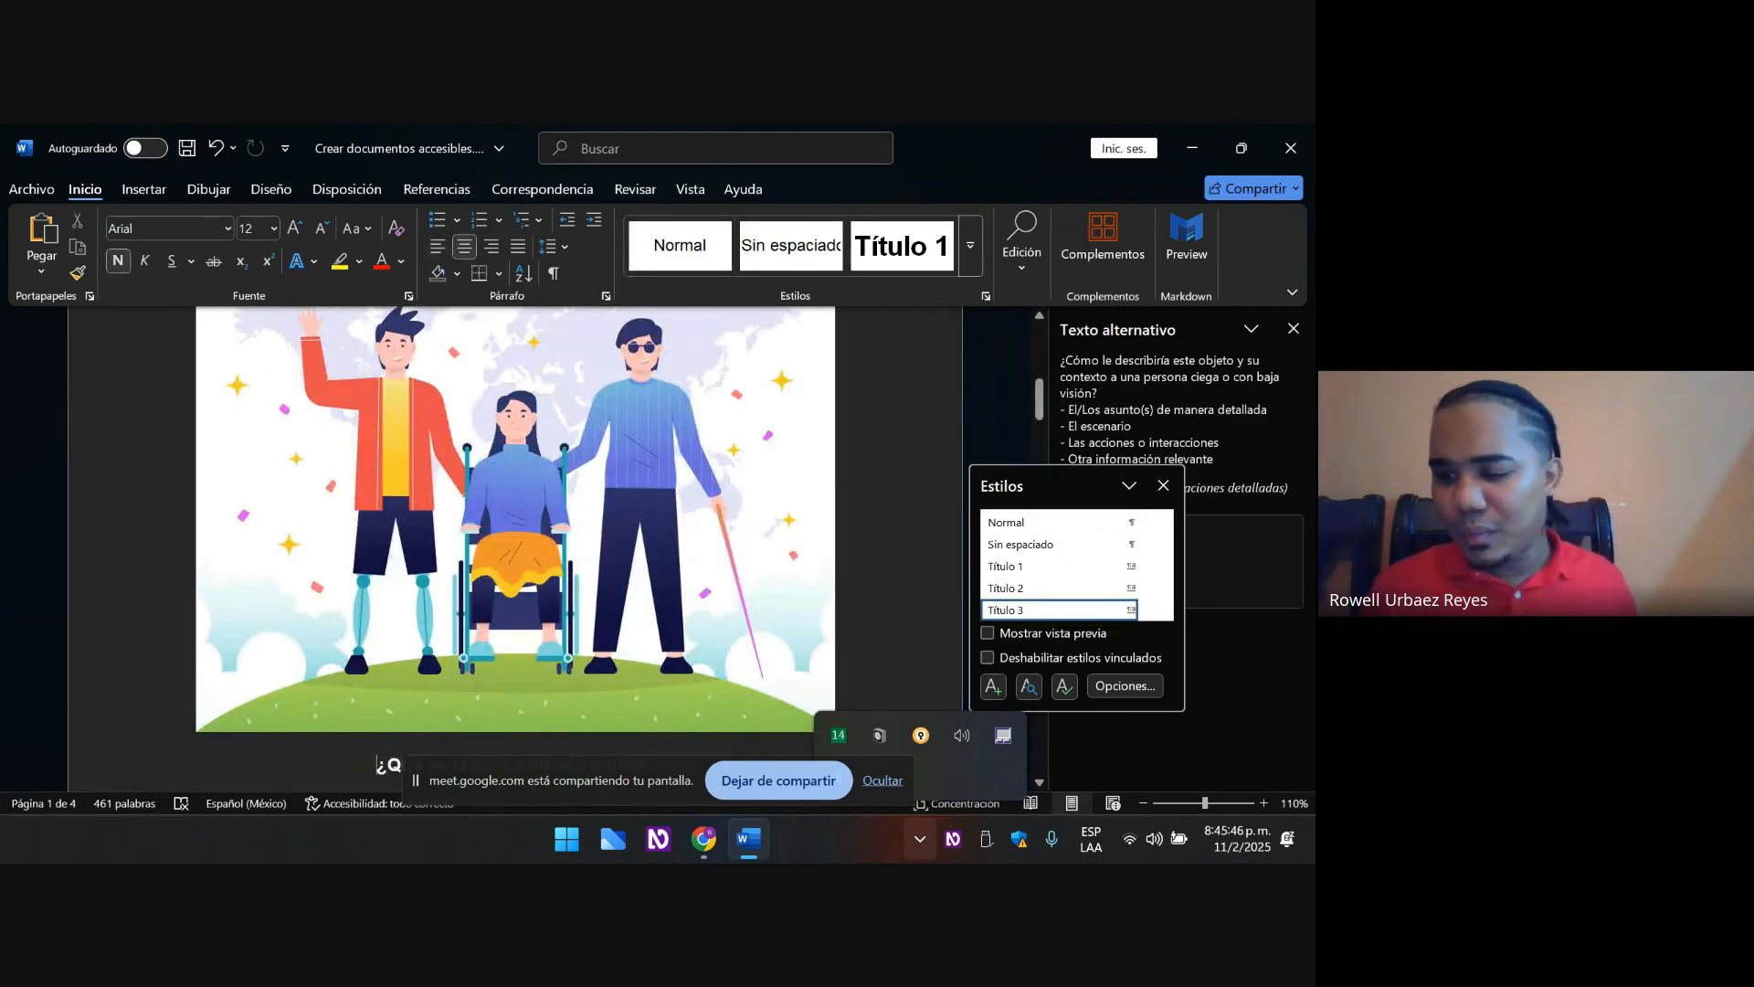
pyautogui.press('Down')
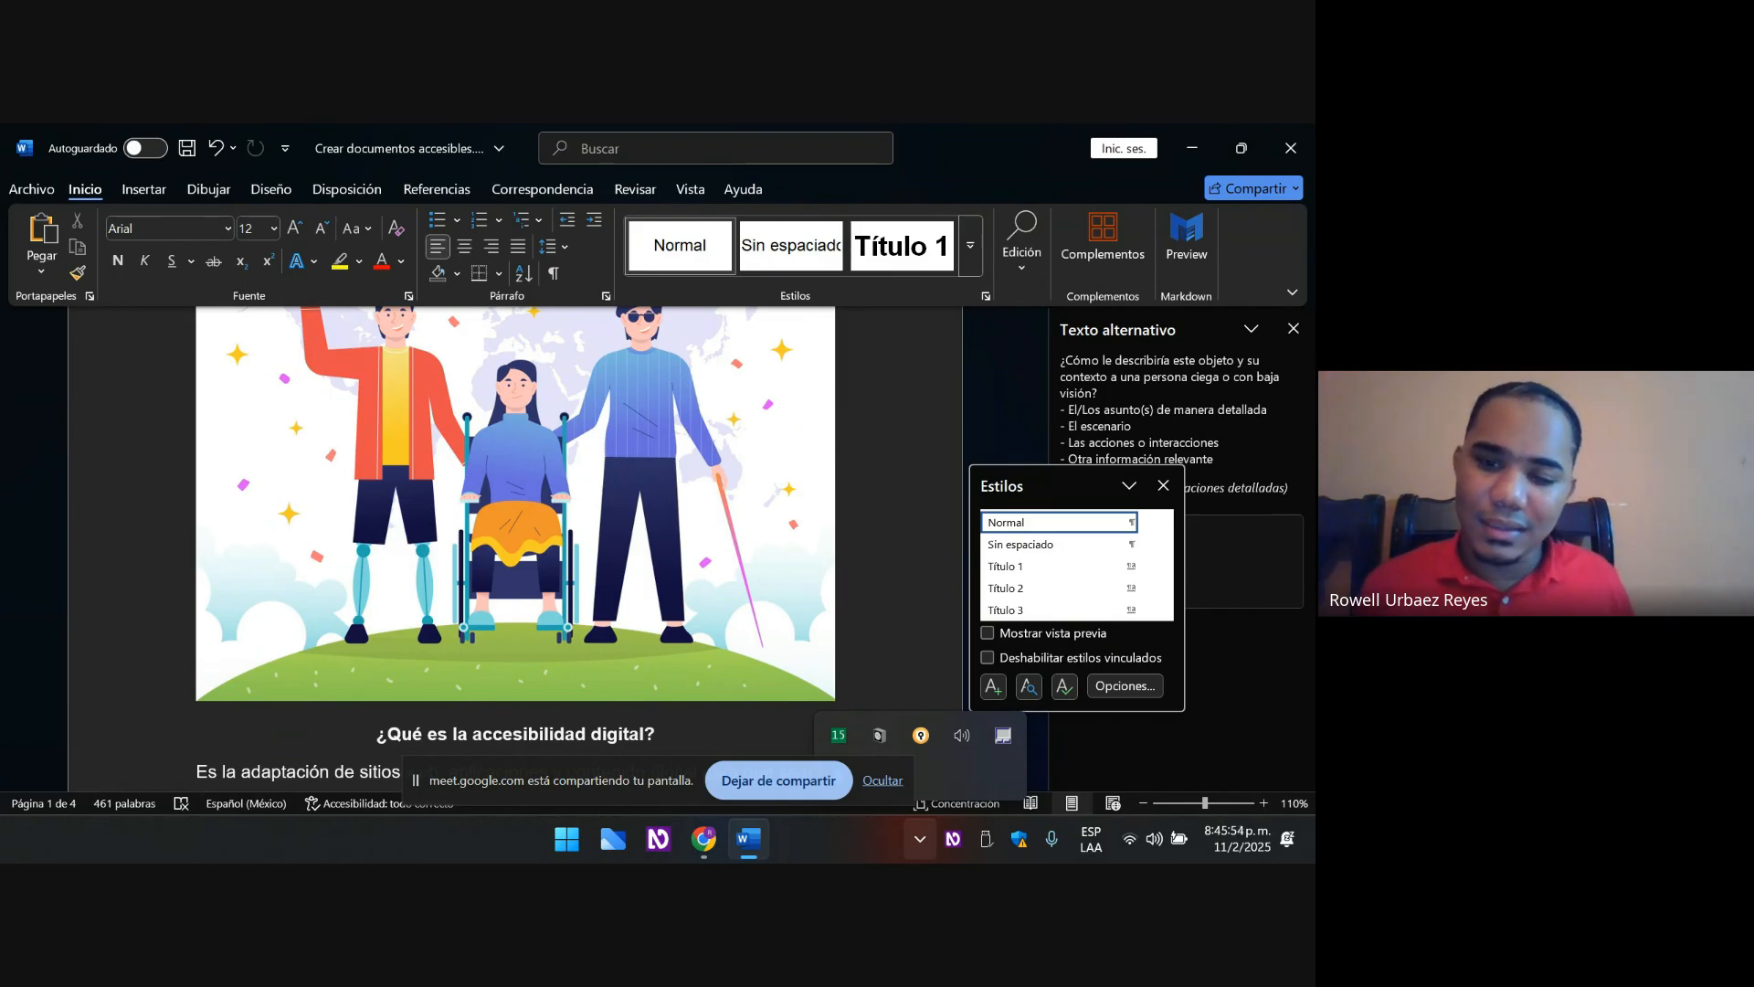
pyautogui.scroll(-5, 516, 548)
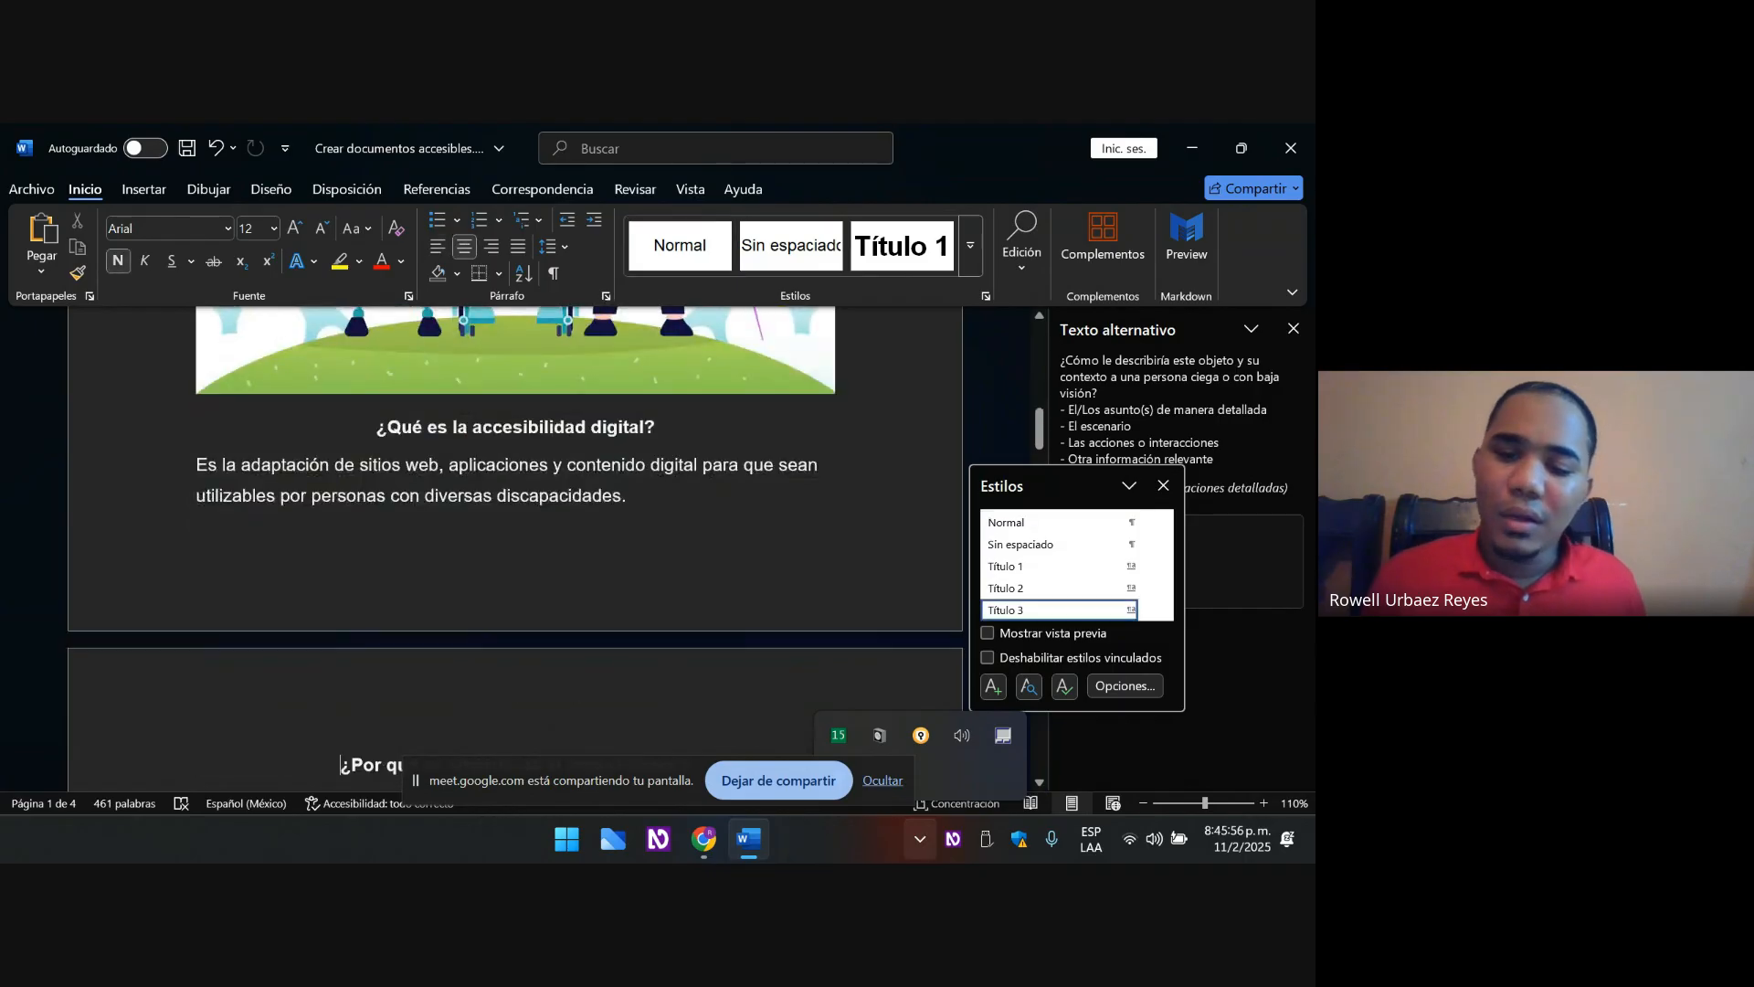
pyautogui.press('Down')
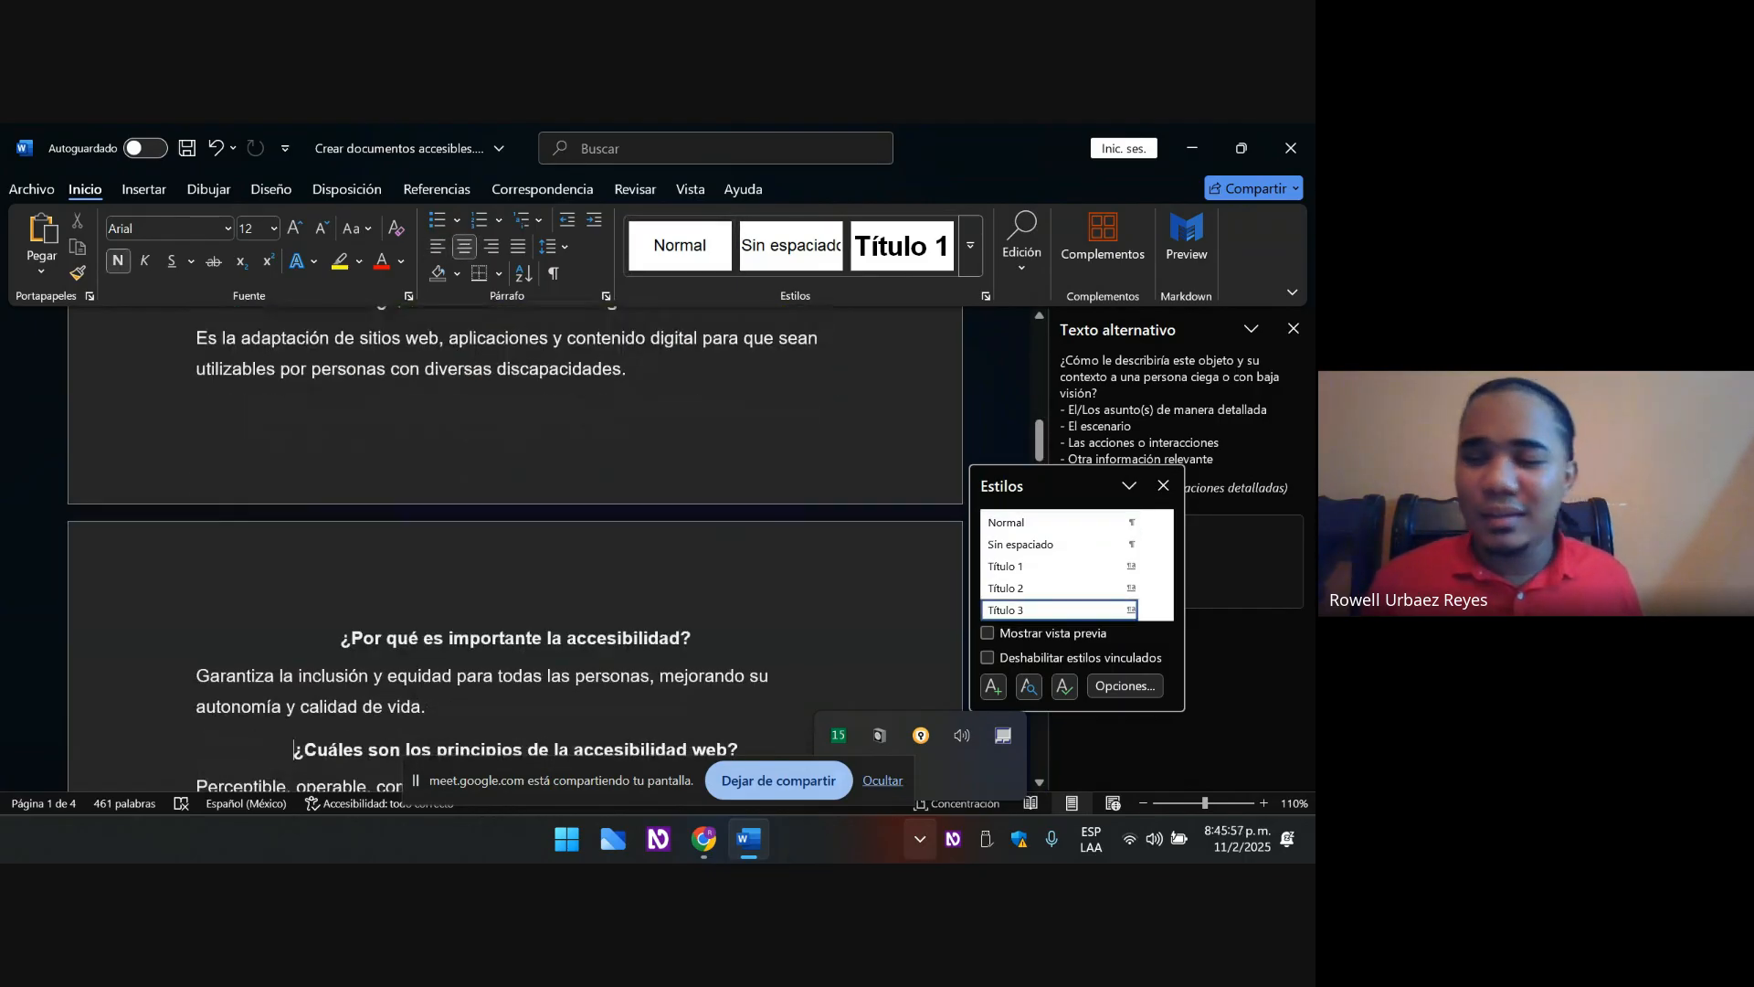
# - Insert a page break before the "Contenido para lista accesible" heading near the document's end
pyautogui.hotkey('ctrl', 'End')
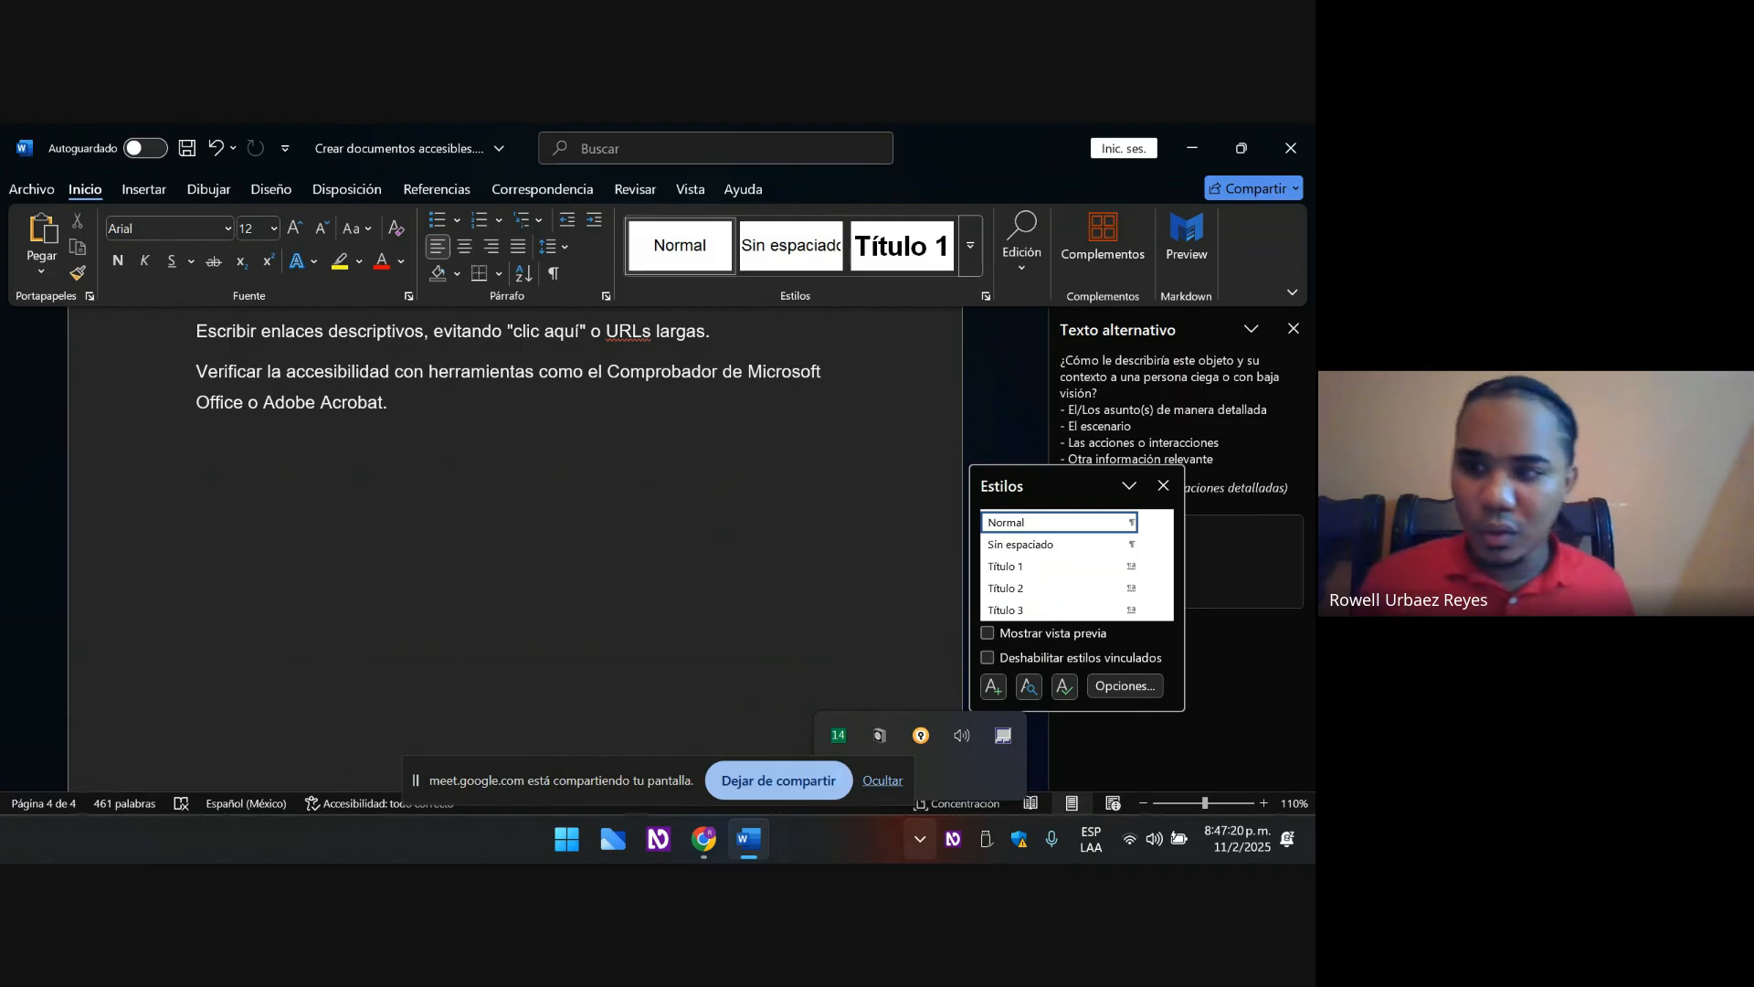
pyautogui.press('Up')
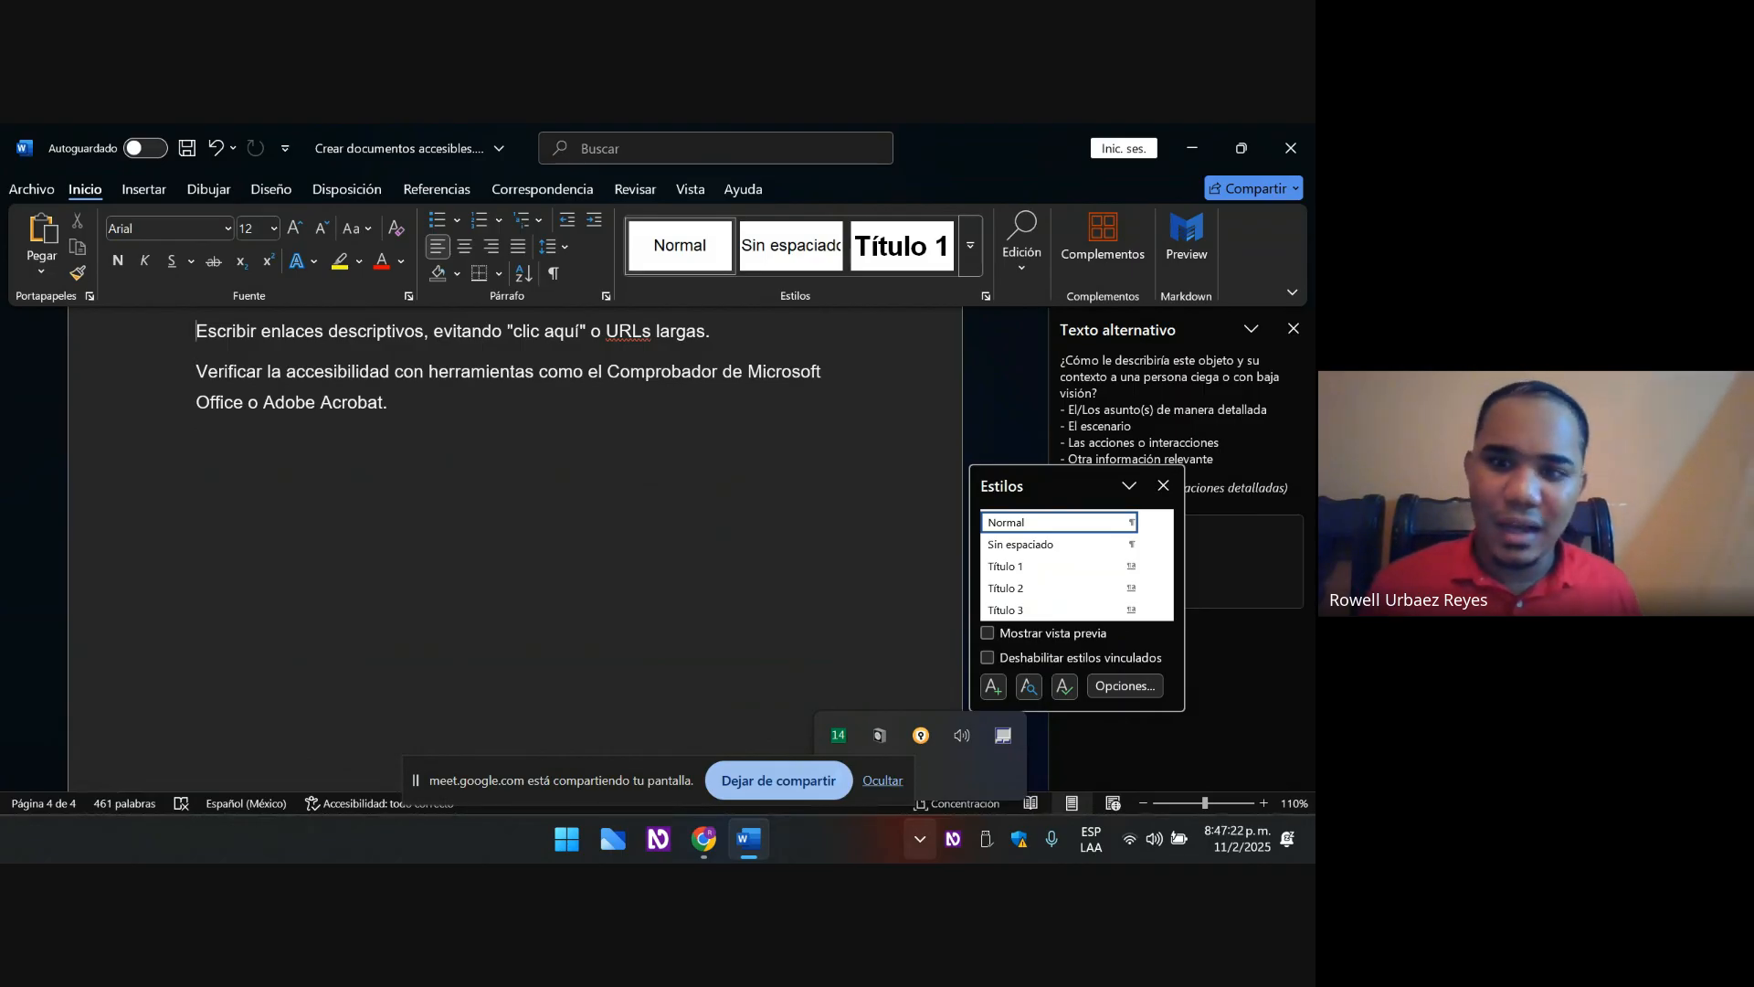
pyautogui.press('Up')
pyautogui.press('Up')
pyautogui.press('Up')
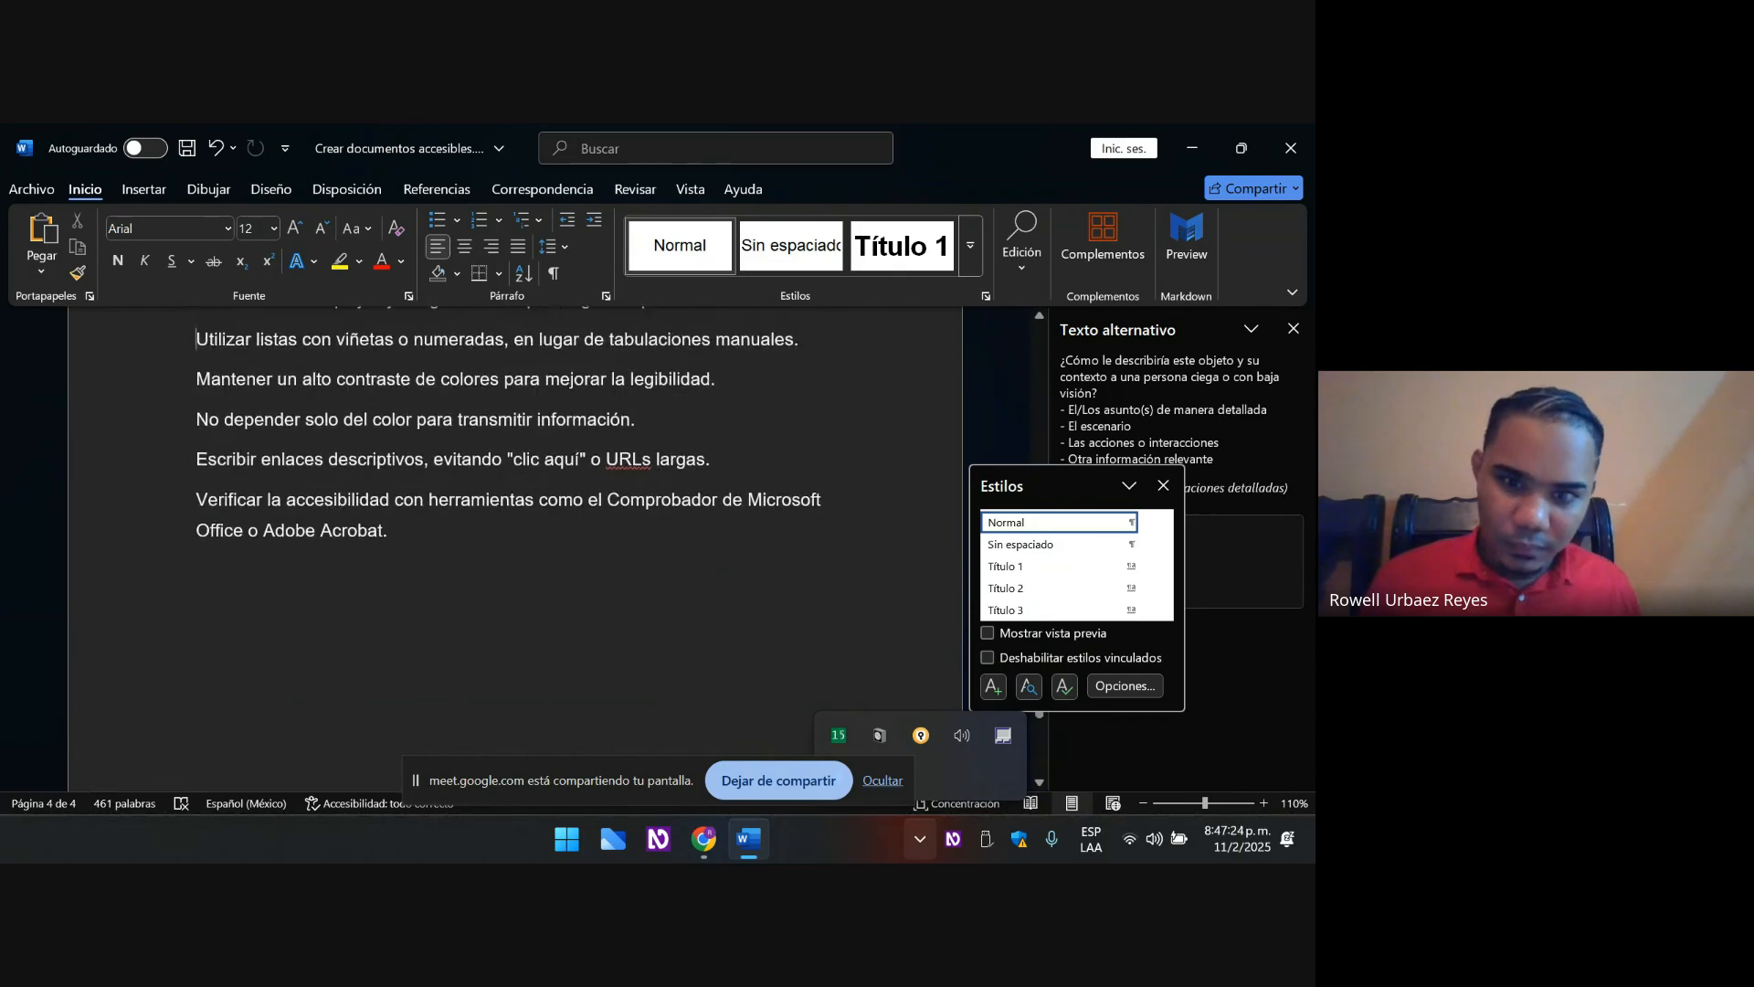
pyautogui.press('Up')
pyautogui.press('Up')
pyautogui.press('Up')
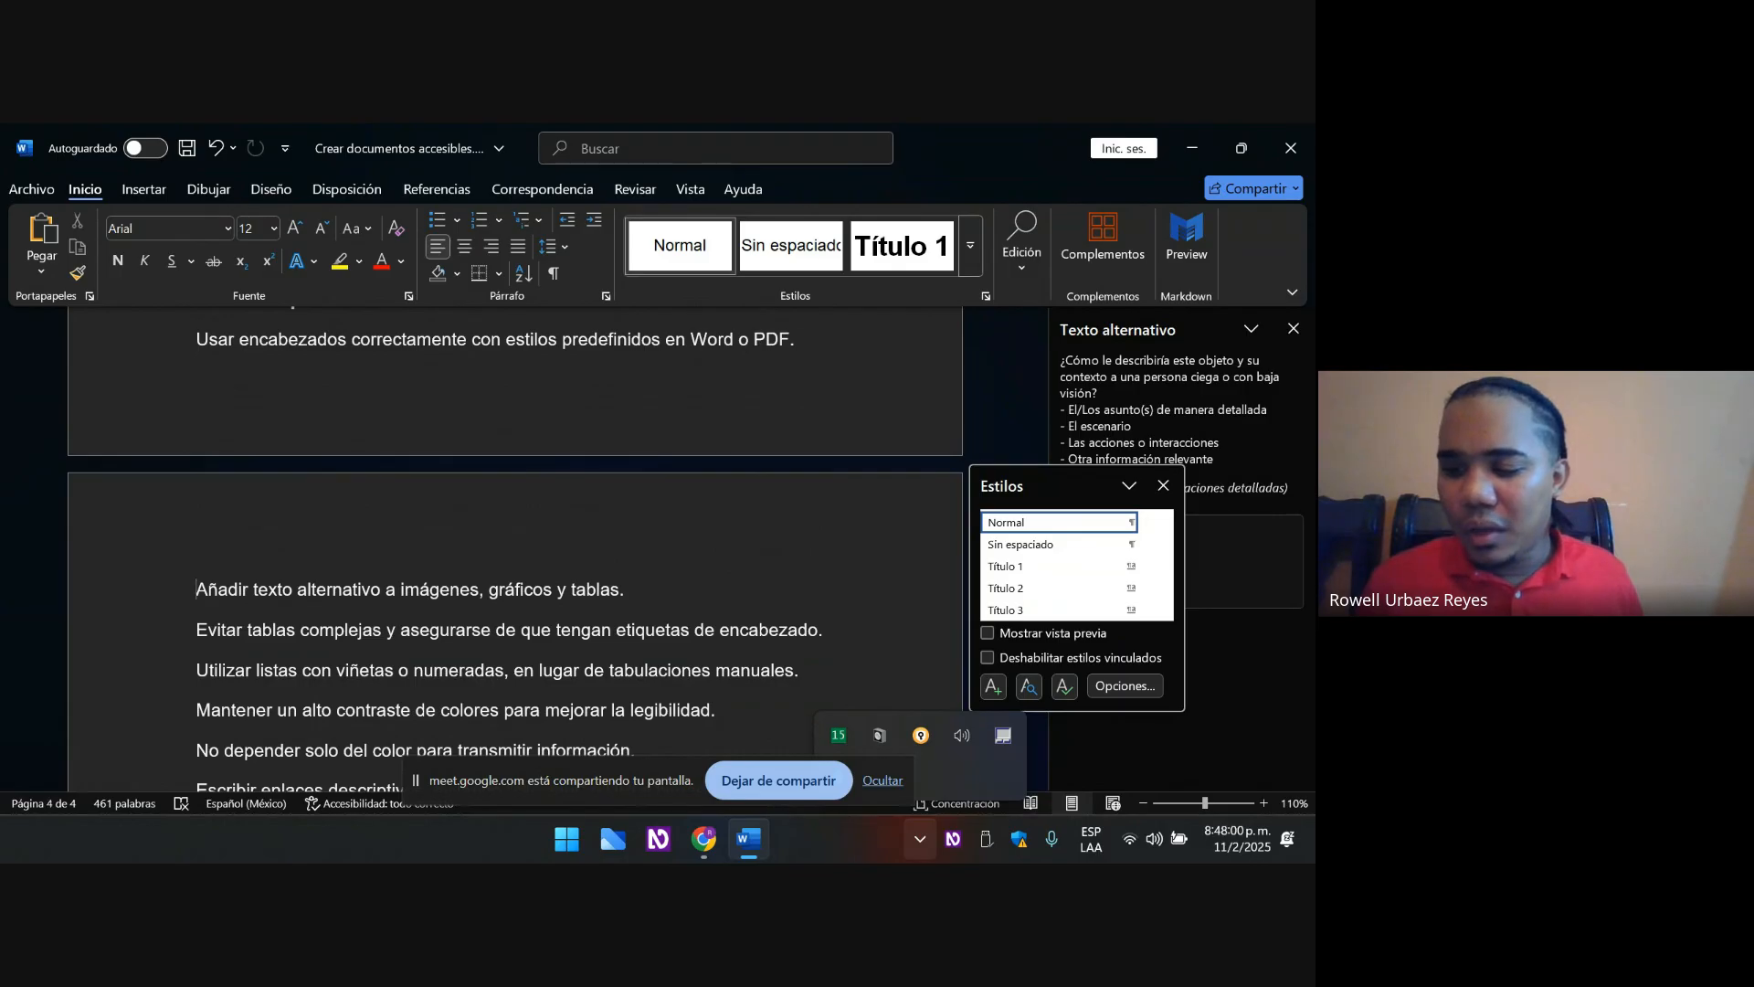
pyautogui.press('Up')
pyautogui.press('End')
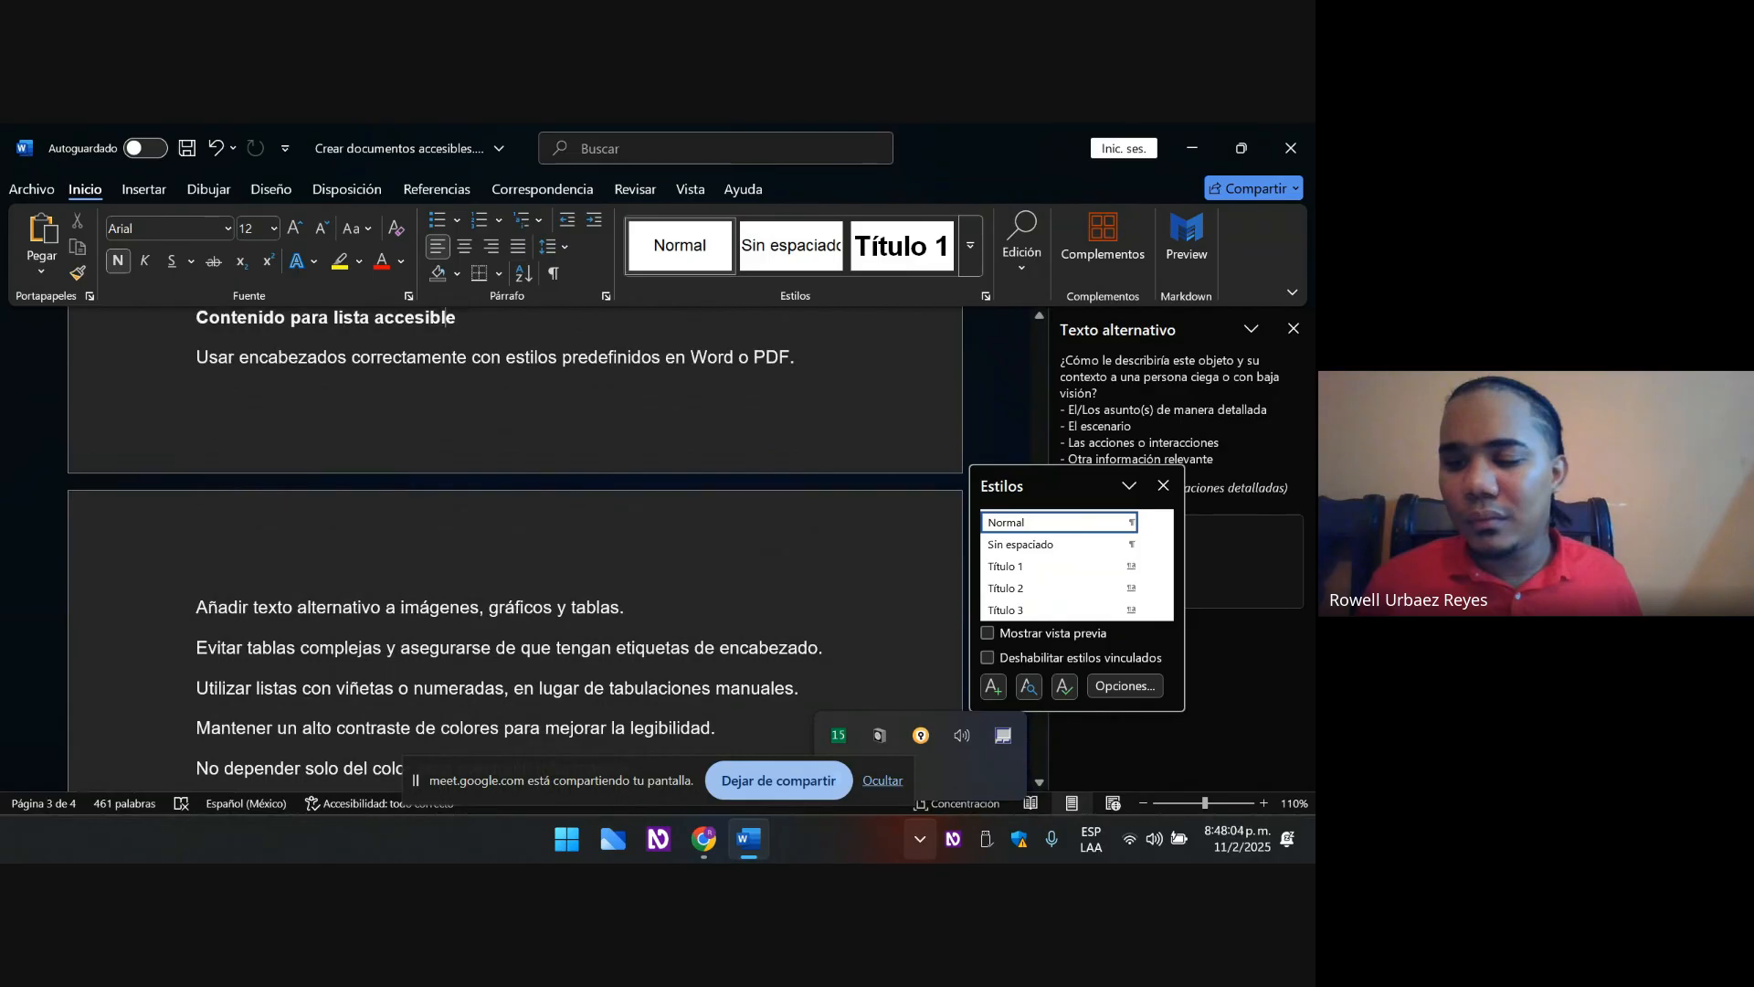
pyautogui.press('Down')
pyautogui.press('Up')
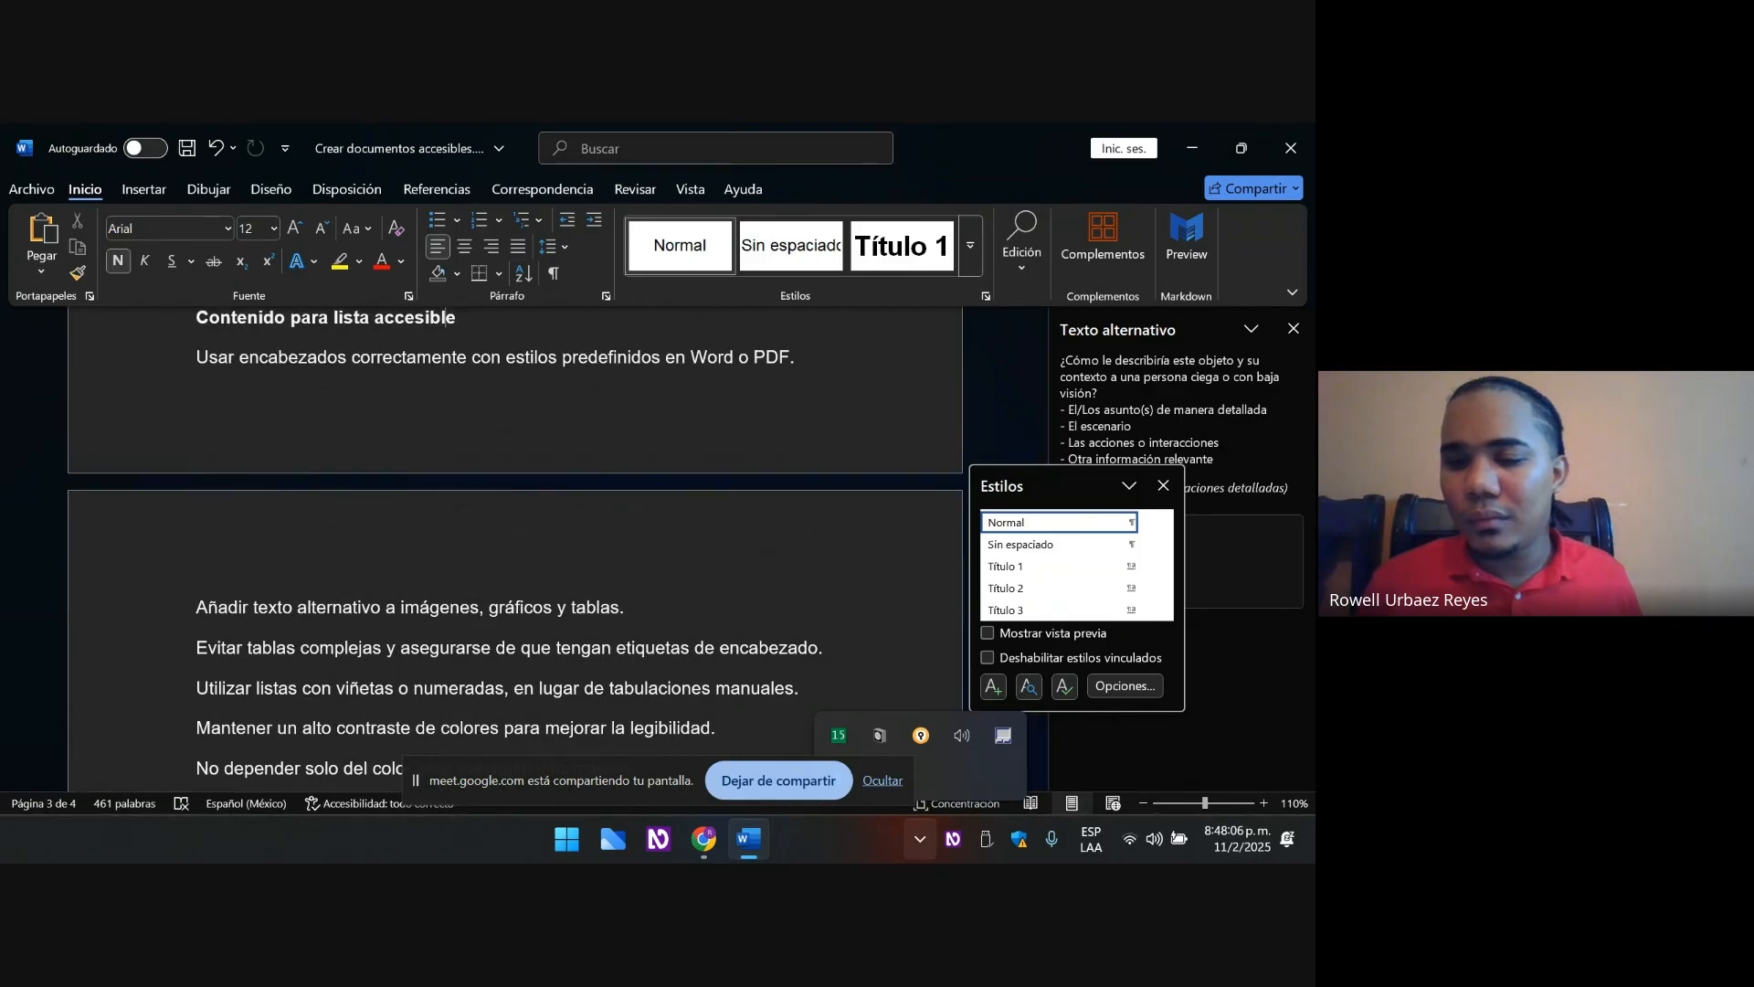
pyautogui.press('Up')
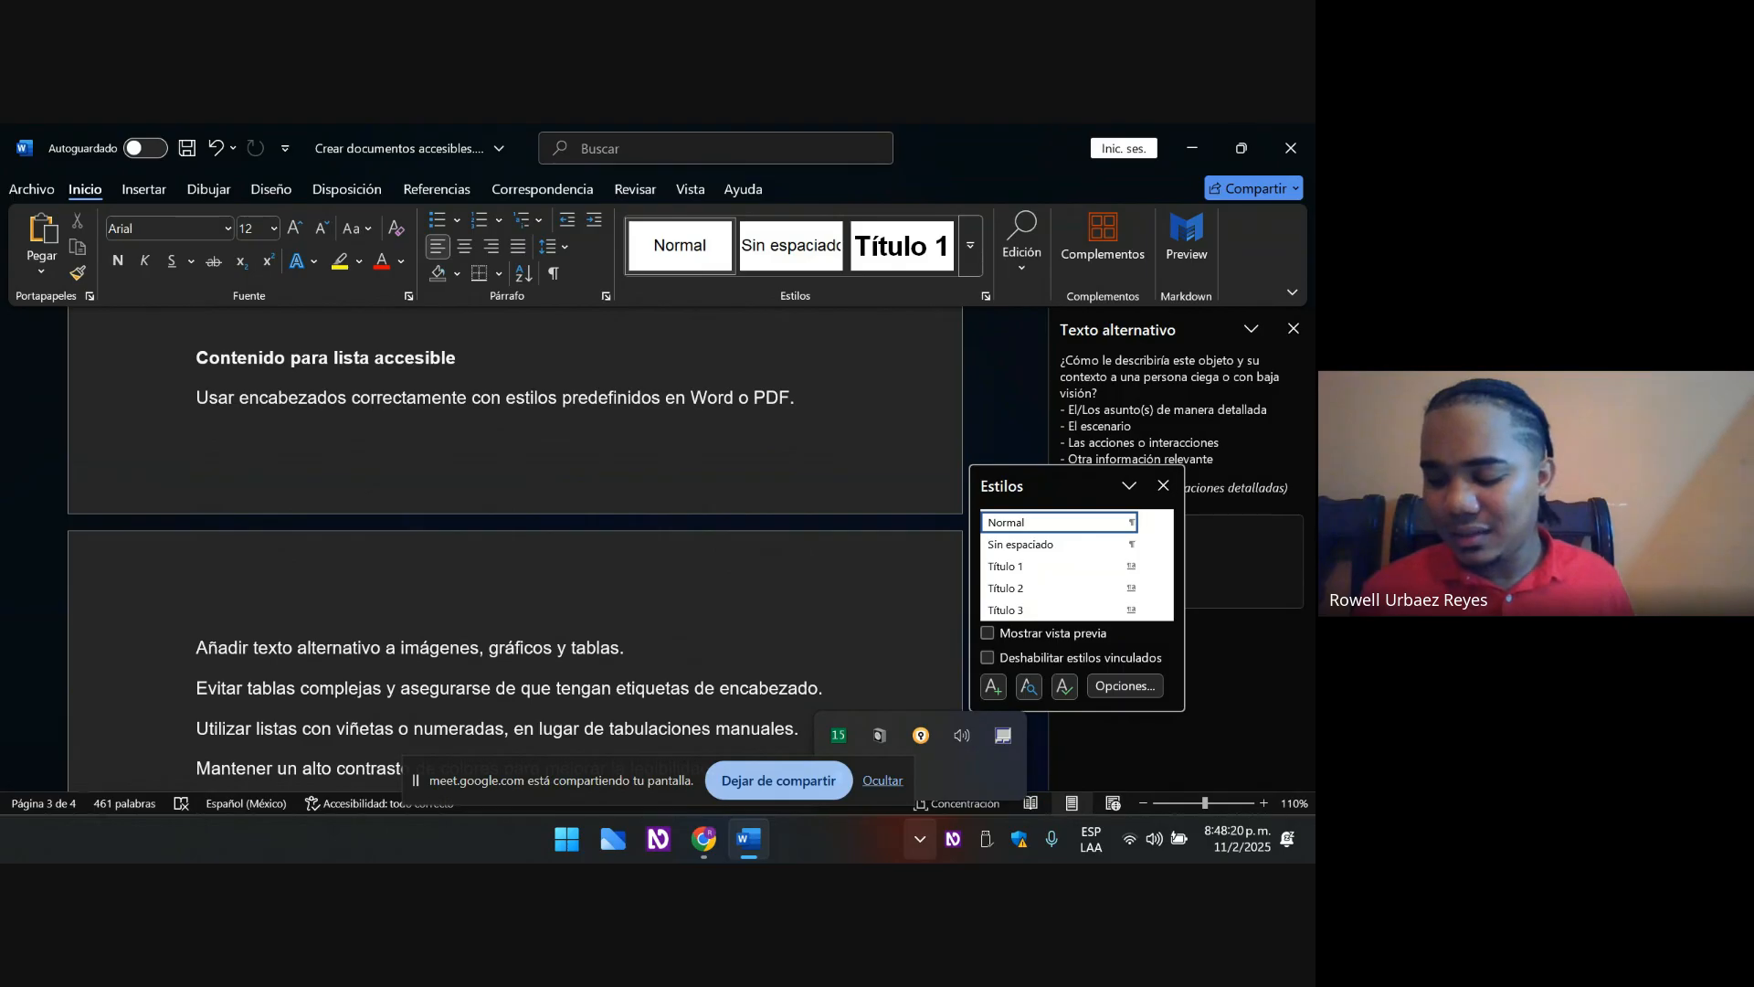
pyautogui.hotkey('ctrl', 'Return')
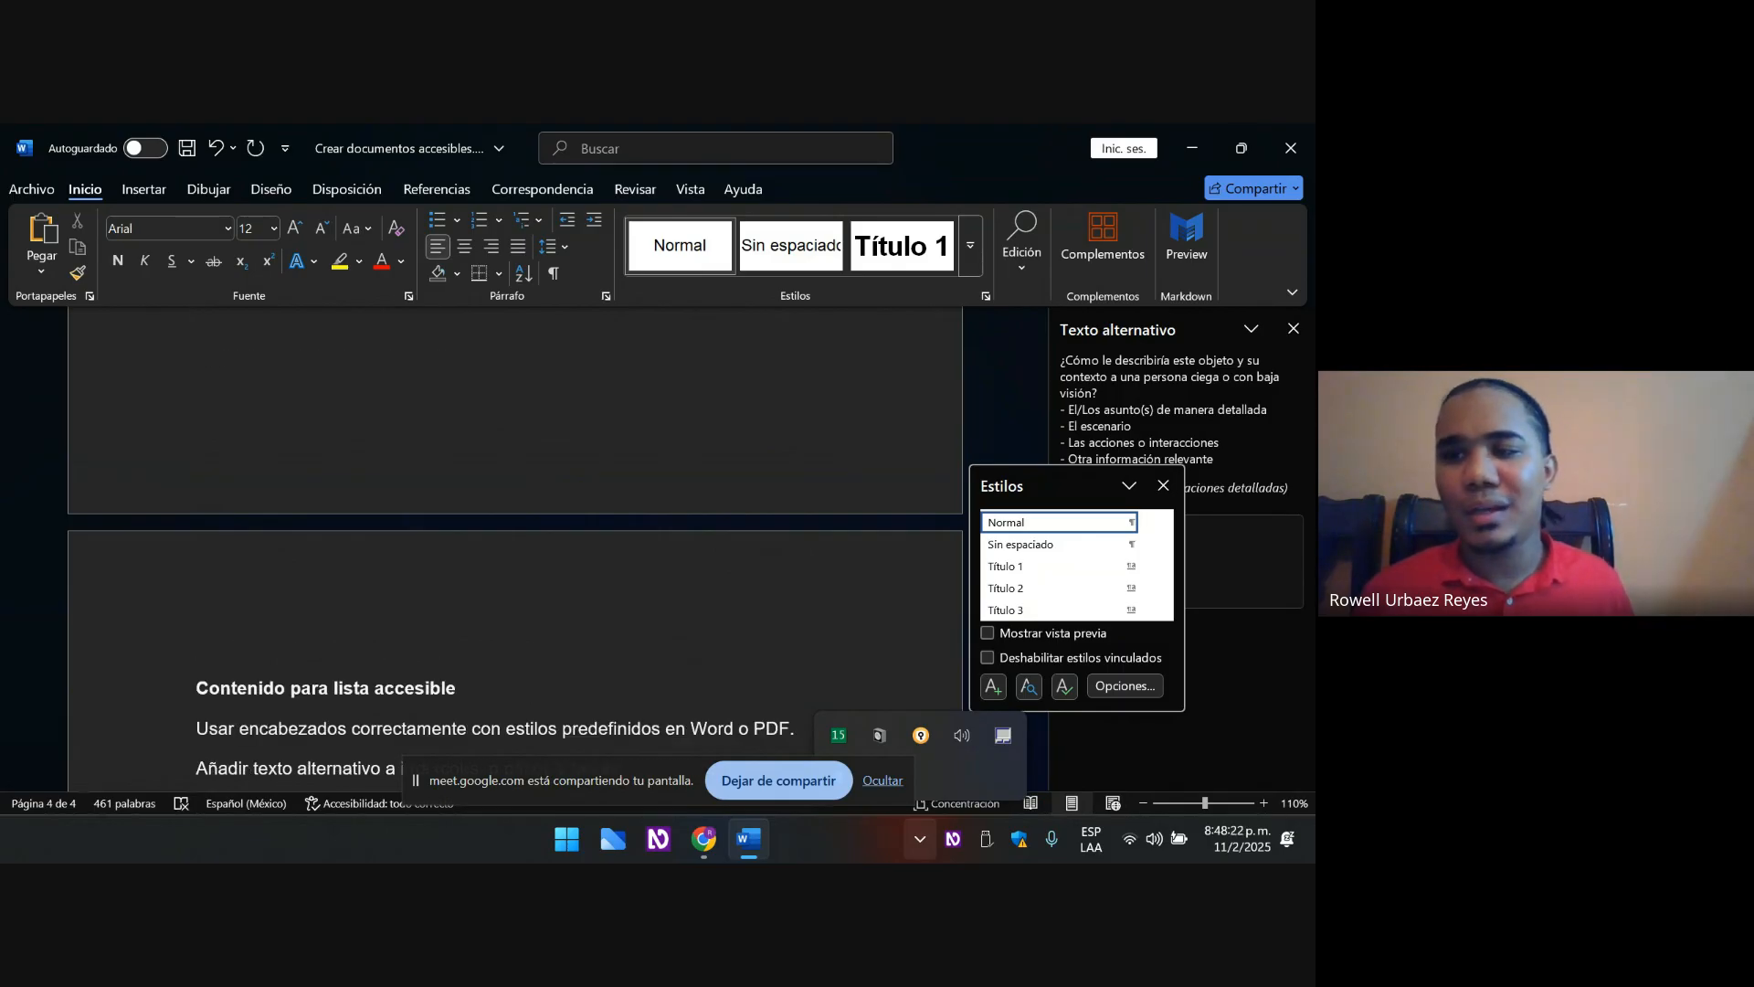
# - Remove the blank line above "Contenido para lista accesible" and apply the Título 2 style to that heading
pyautogui.press('Up')
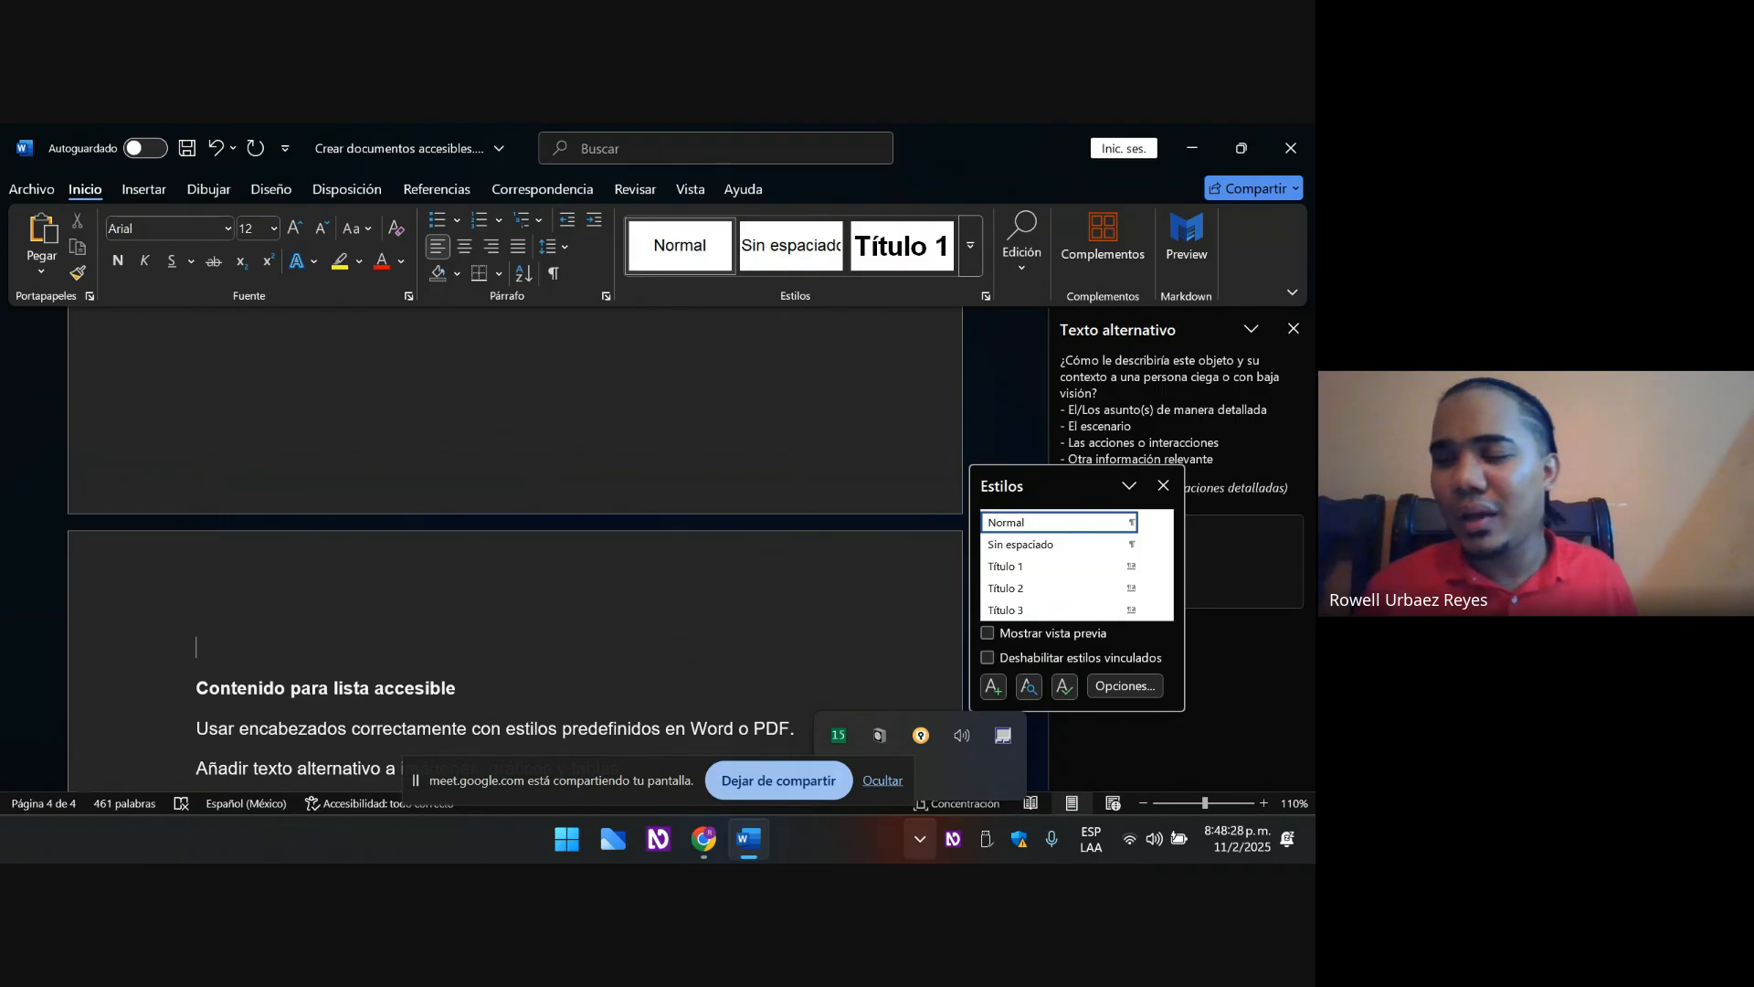
pyautogui.press('Delete')
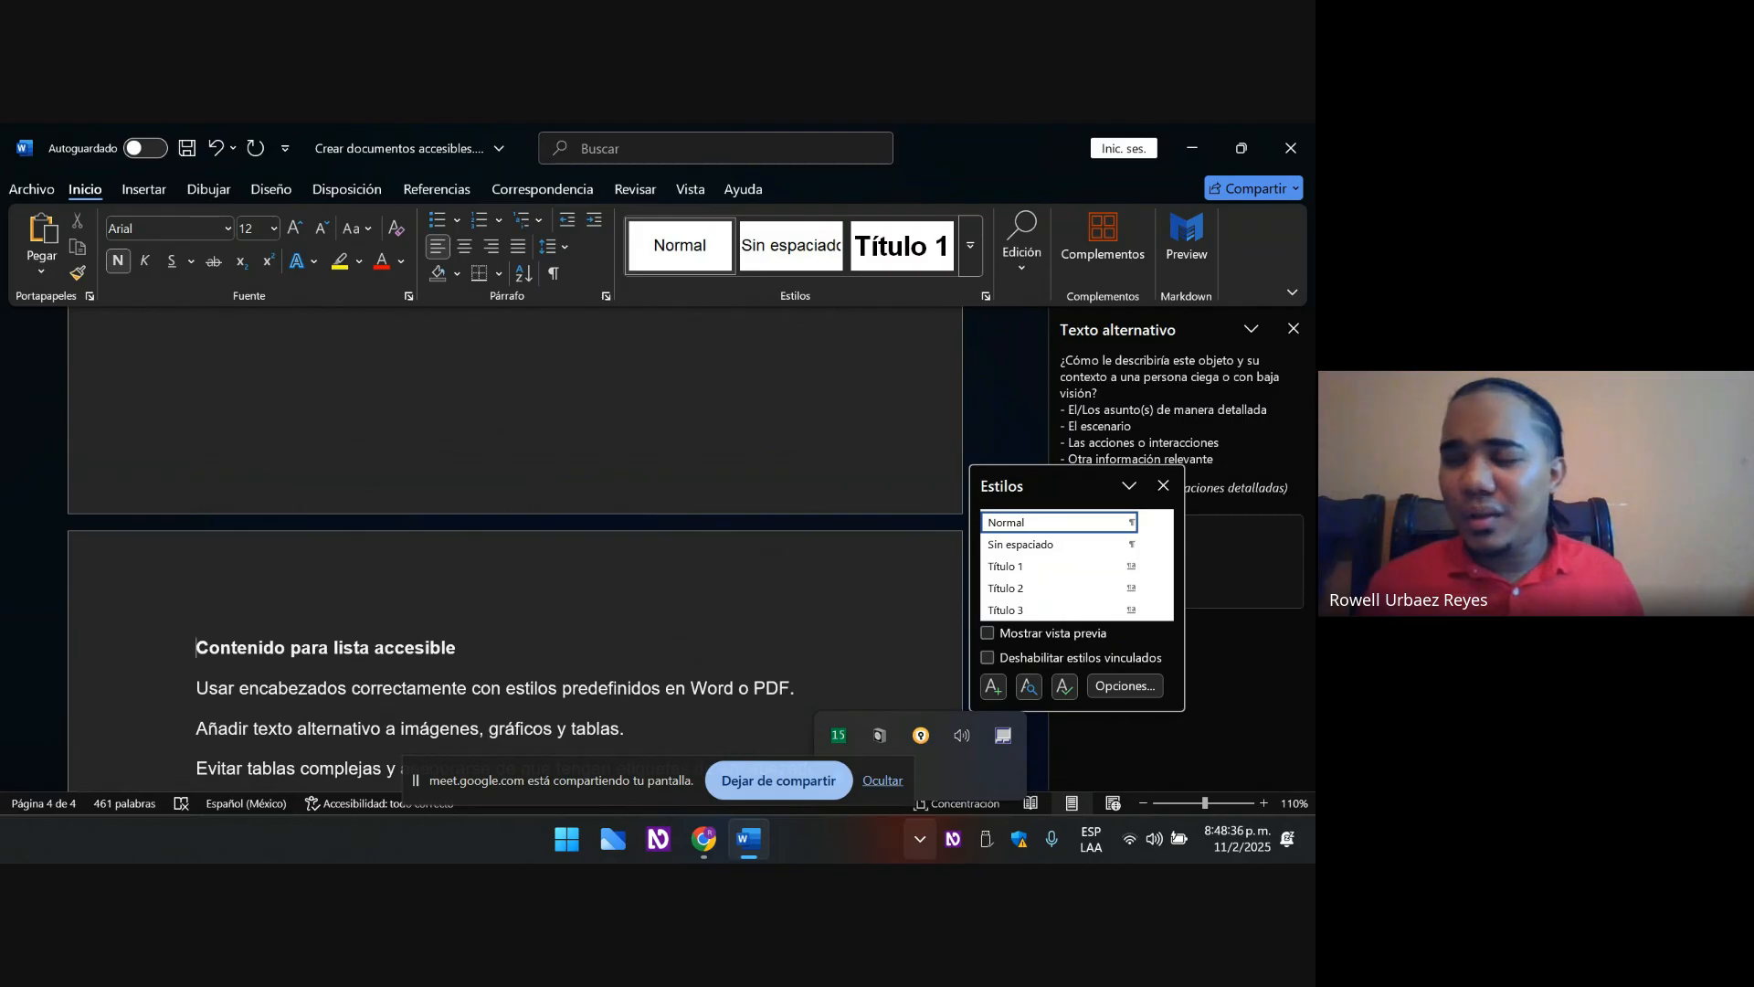
pyautogui.hotkey('ctrl', 'alt', '2')
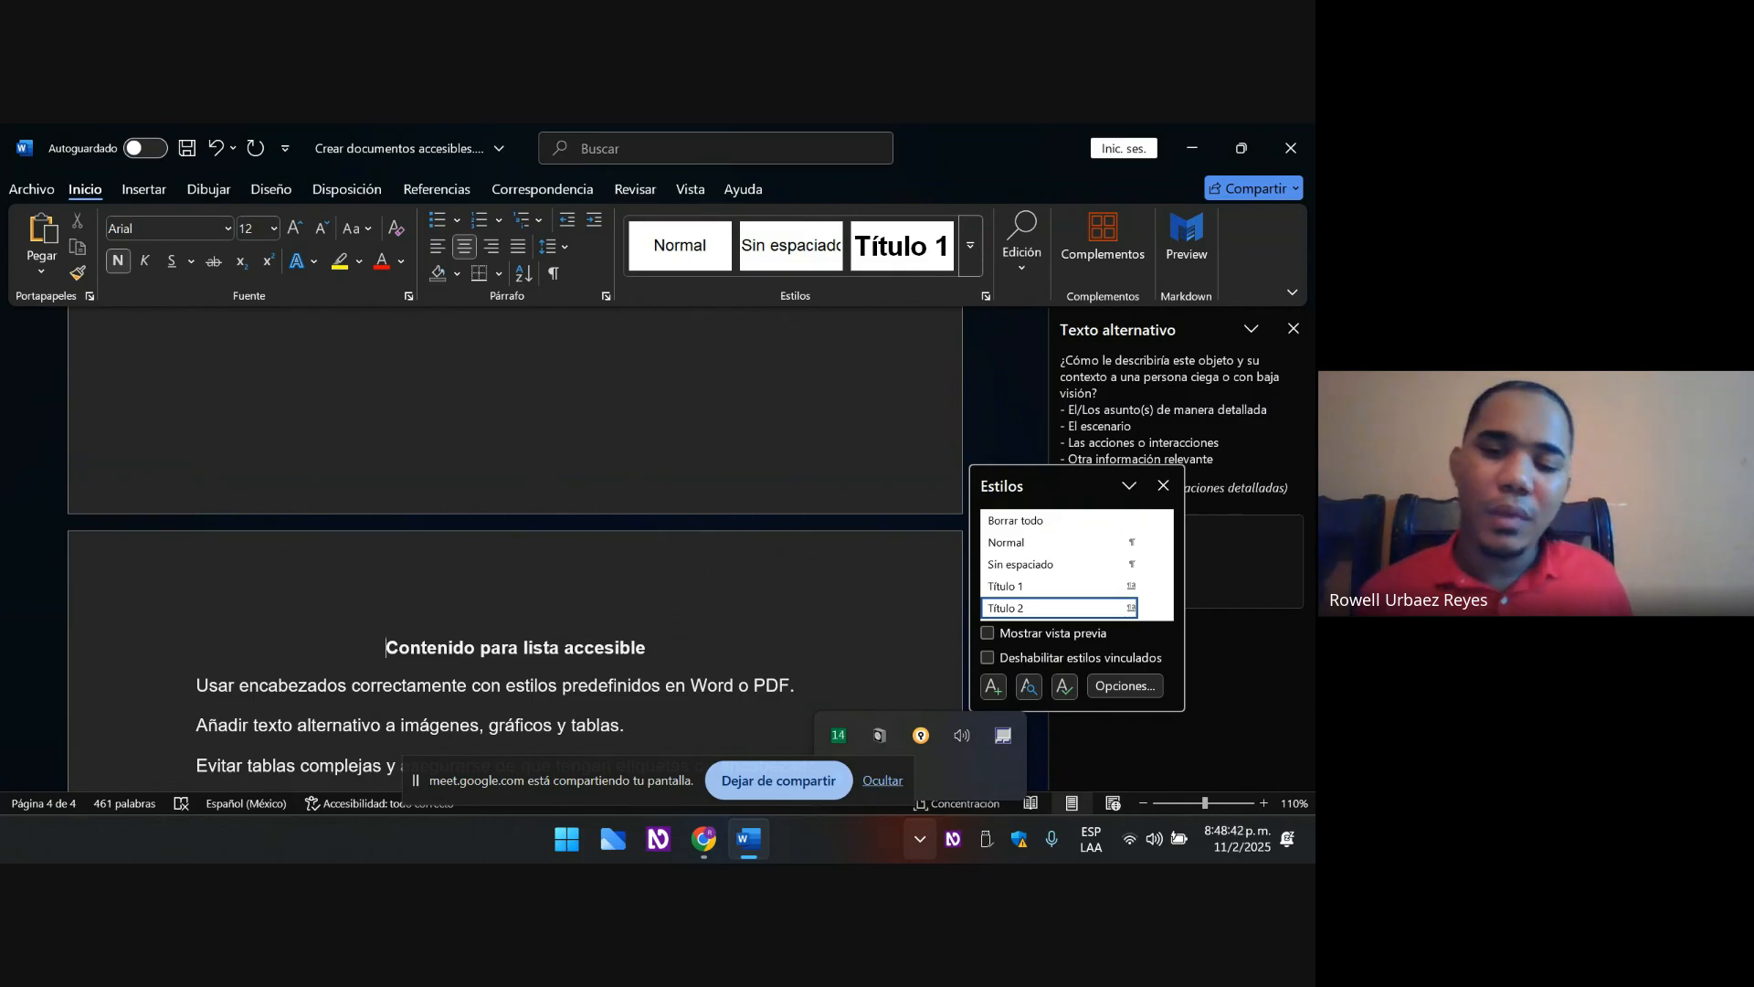
pyautogui.press('Down')
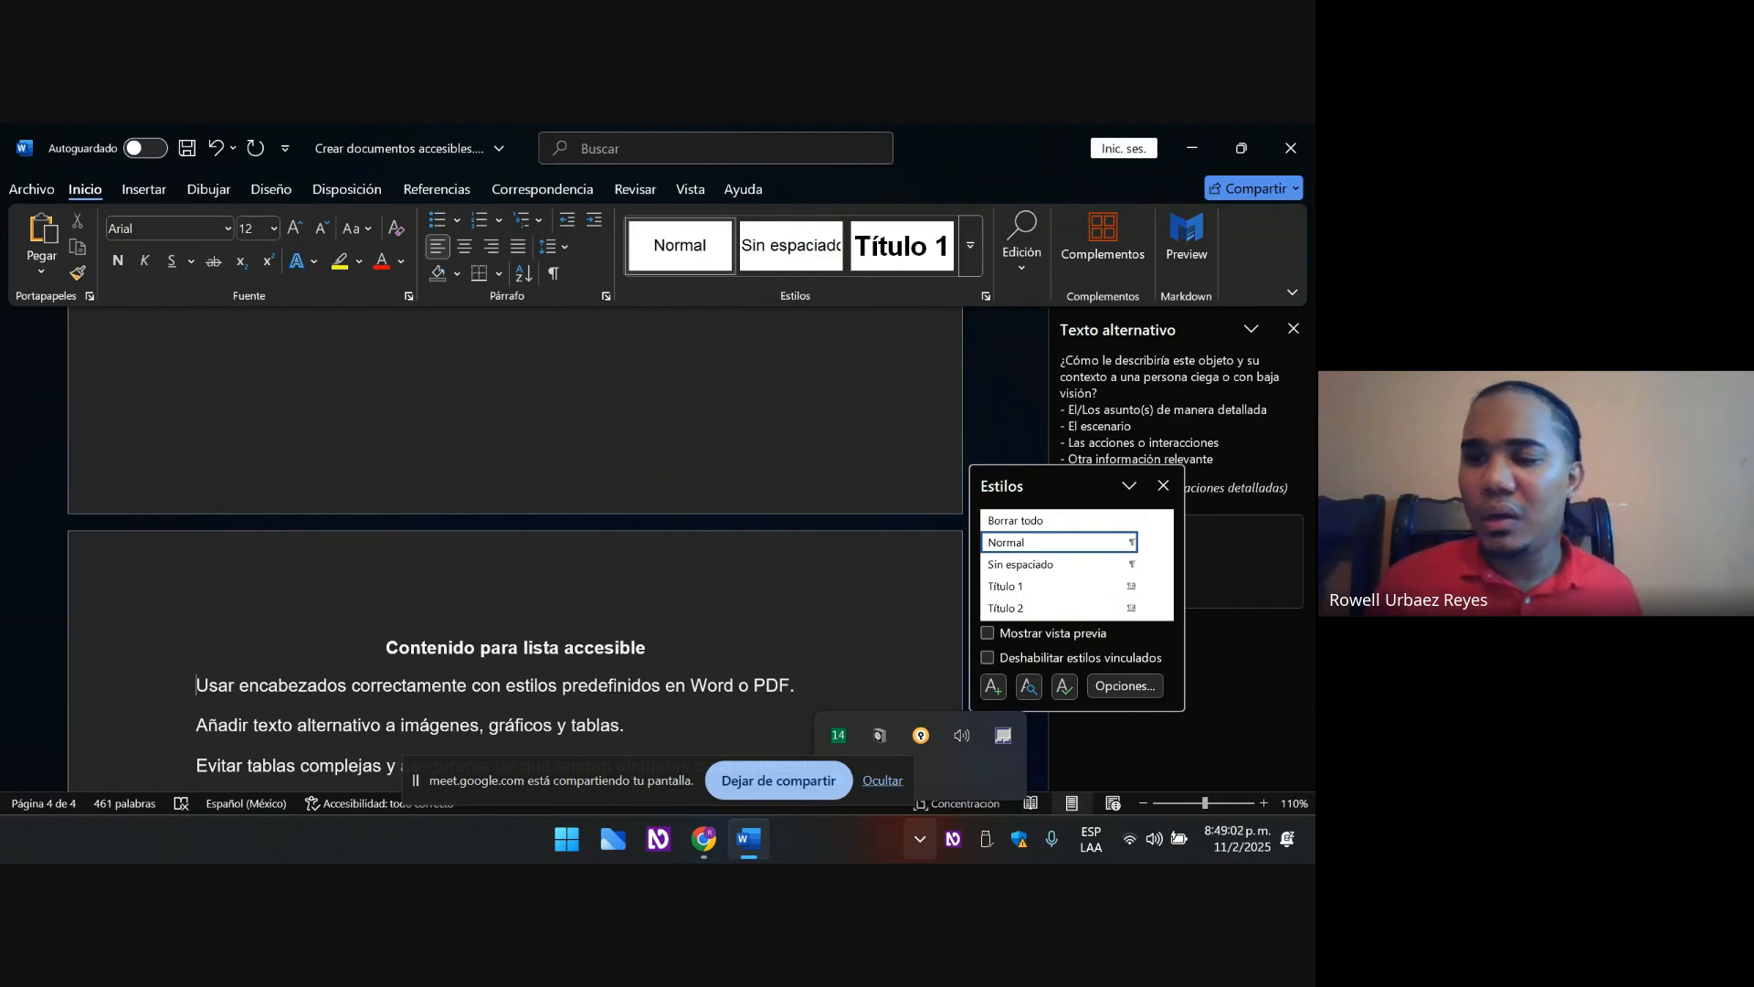
pyautogui.press('alt')
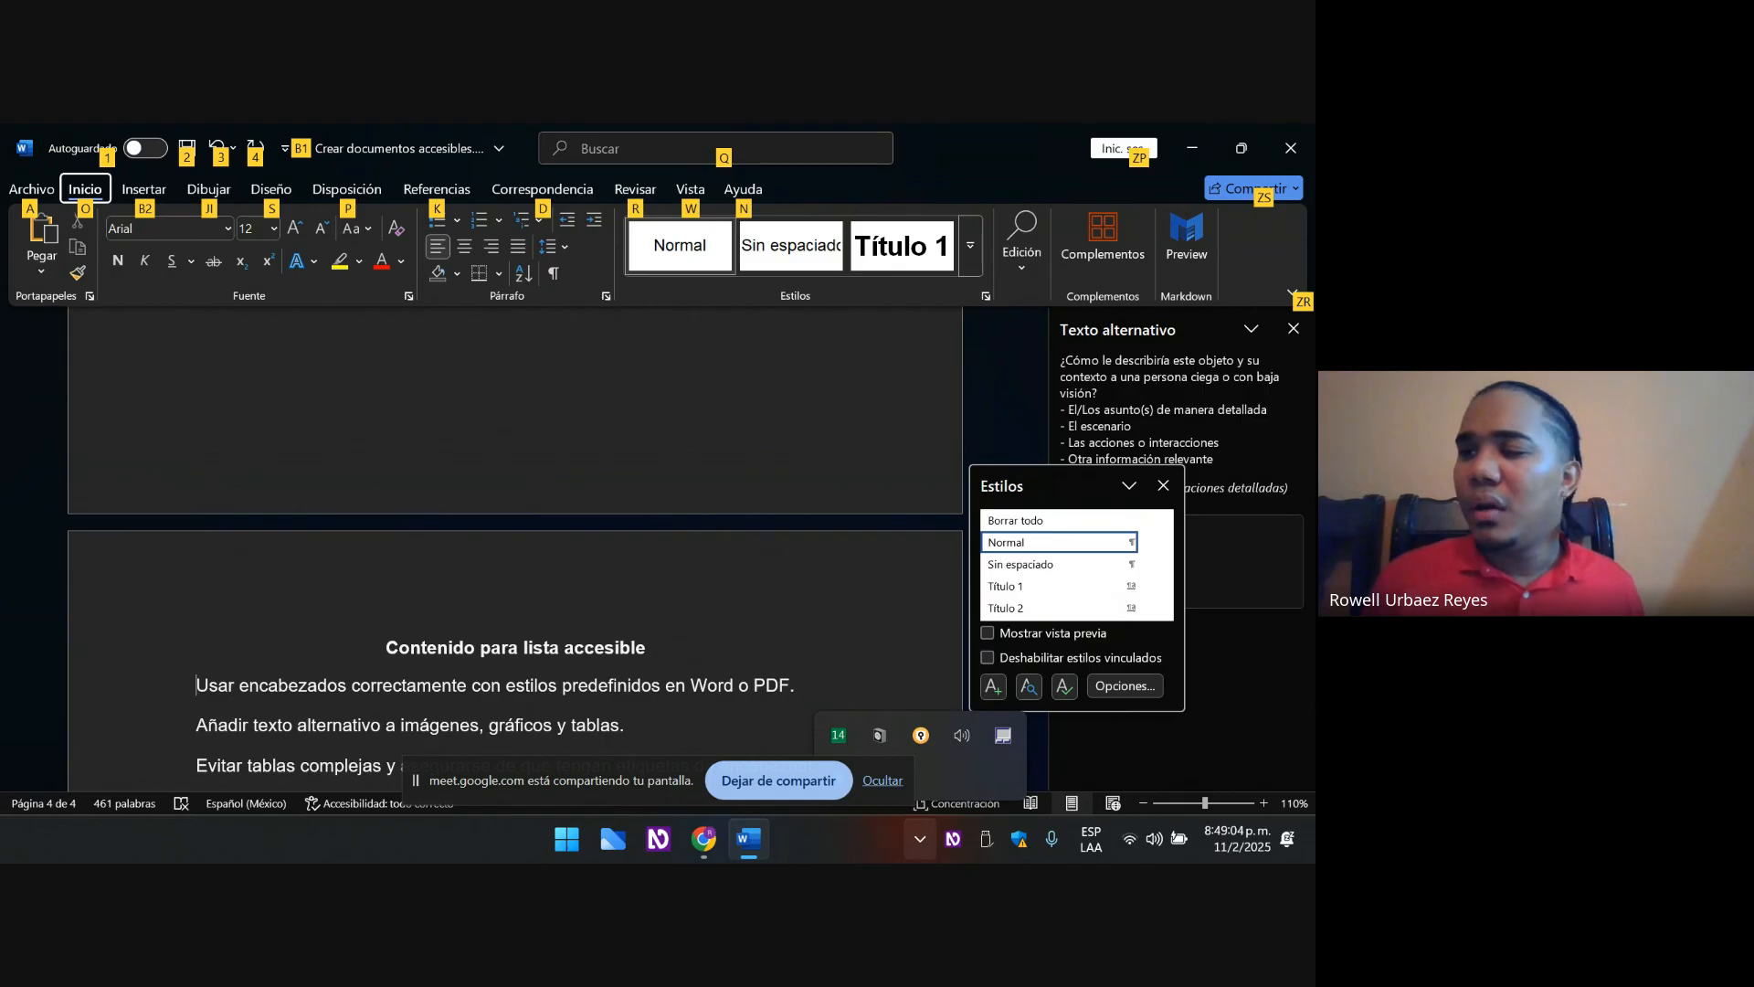
pyautogui.press('alt')
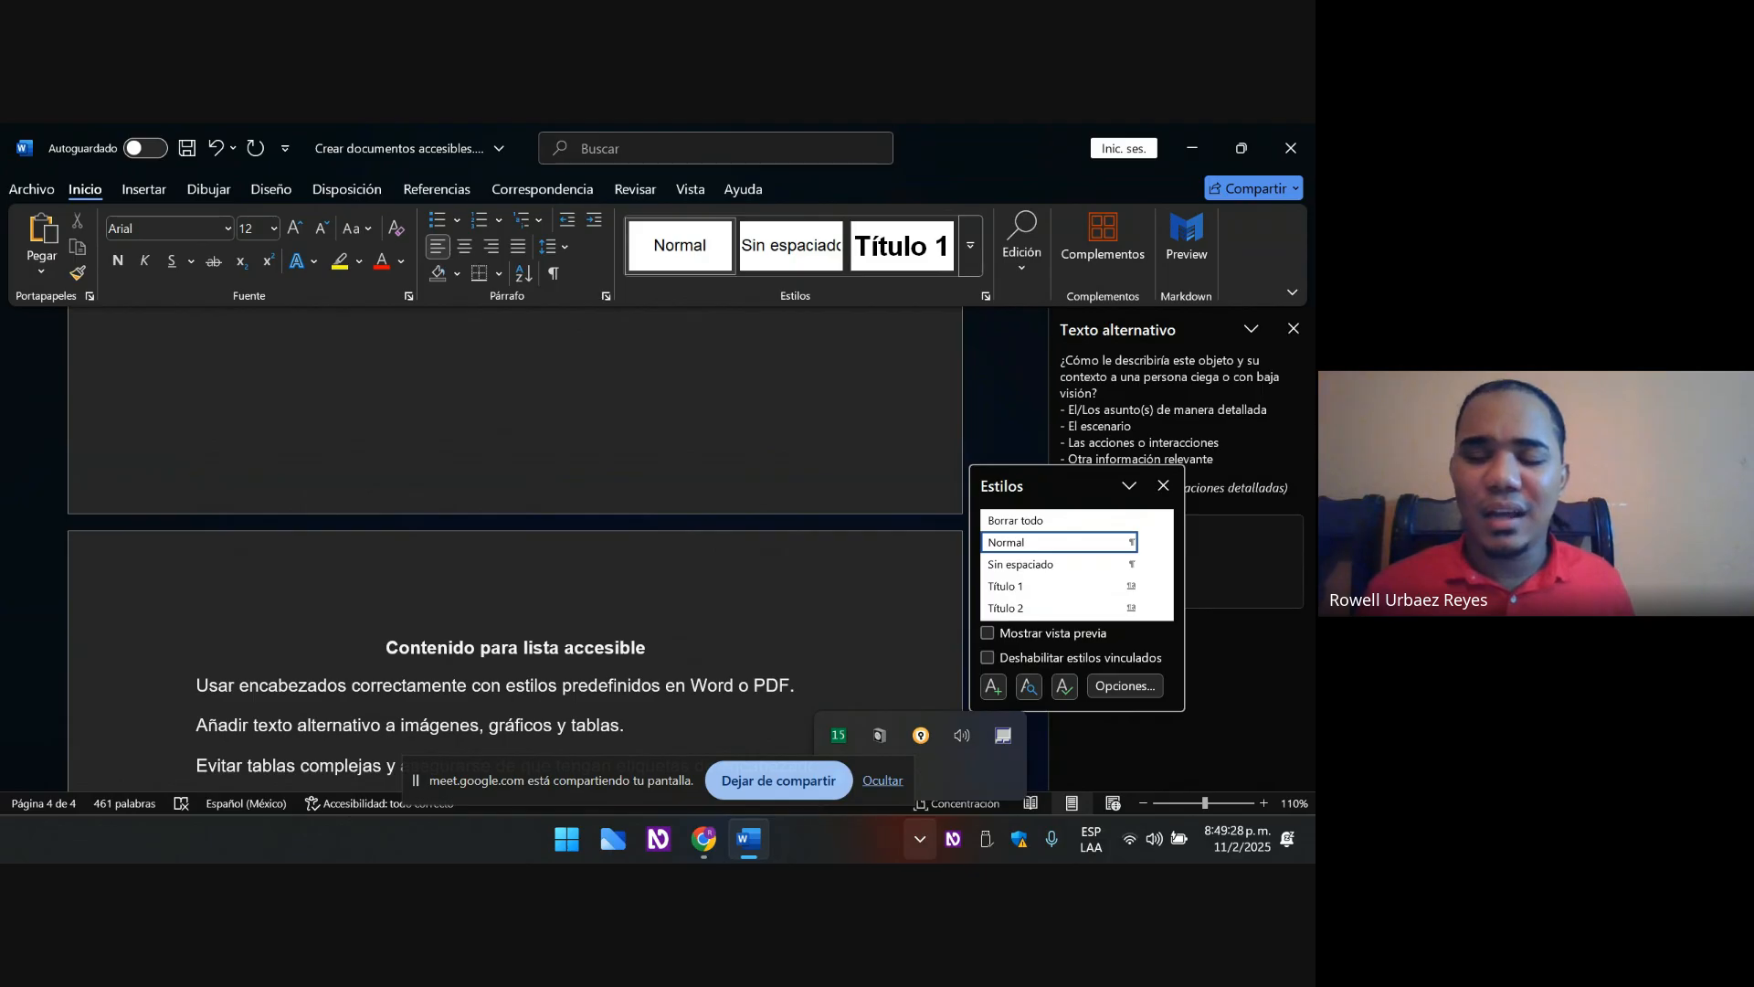
# - Search the commands for "lista" and apply Viñetas to the empty paragraph at the document's end
pyautogui.hotkey('ctrl', 'End')
pyautogui.press('alt')
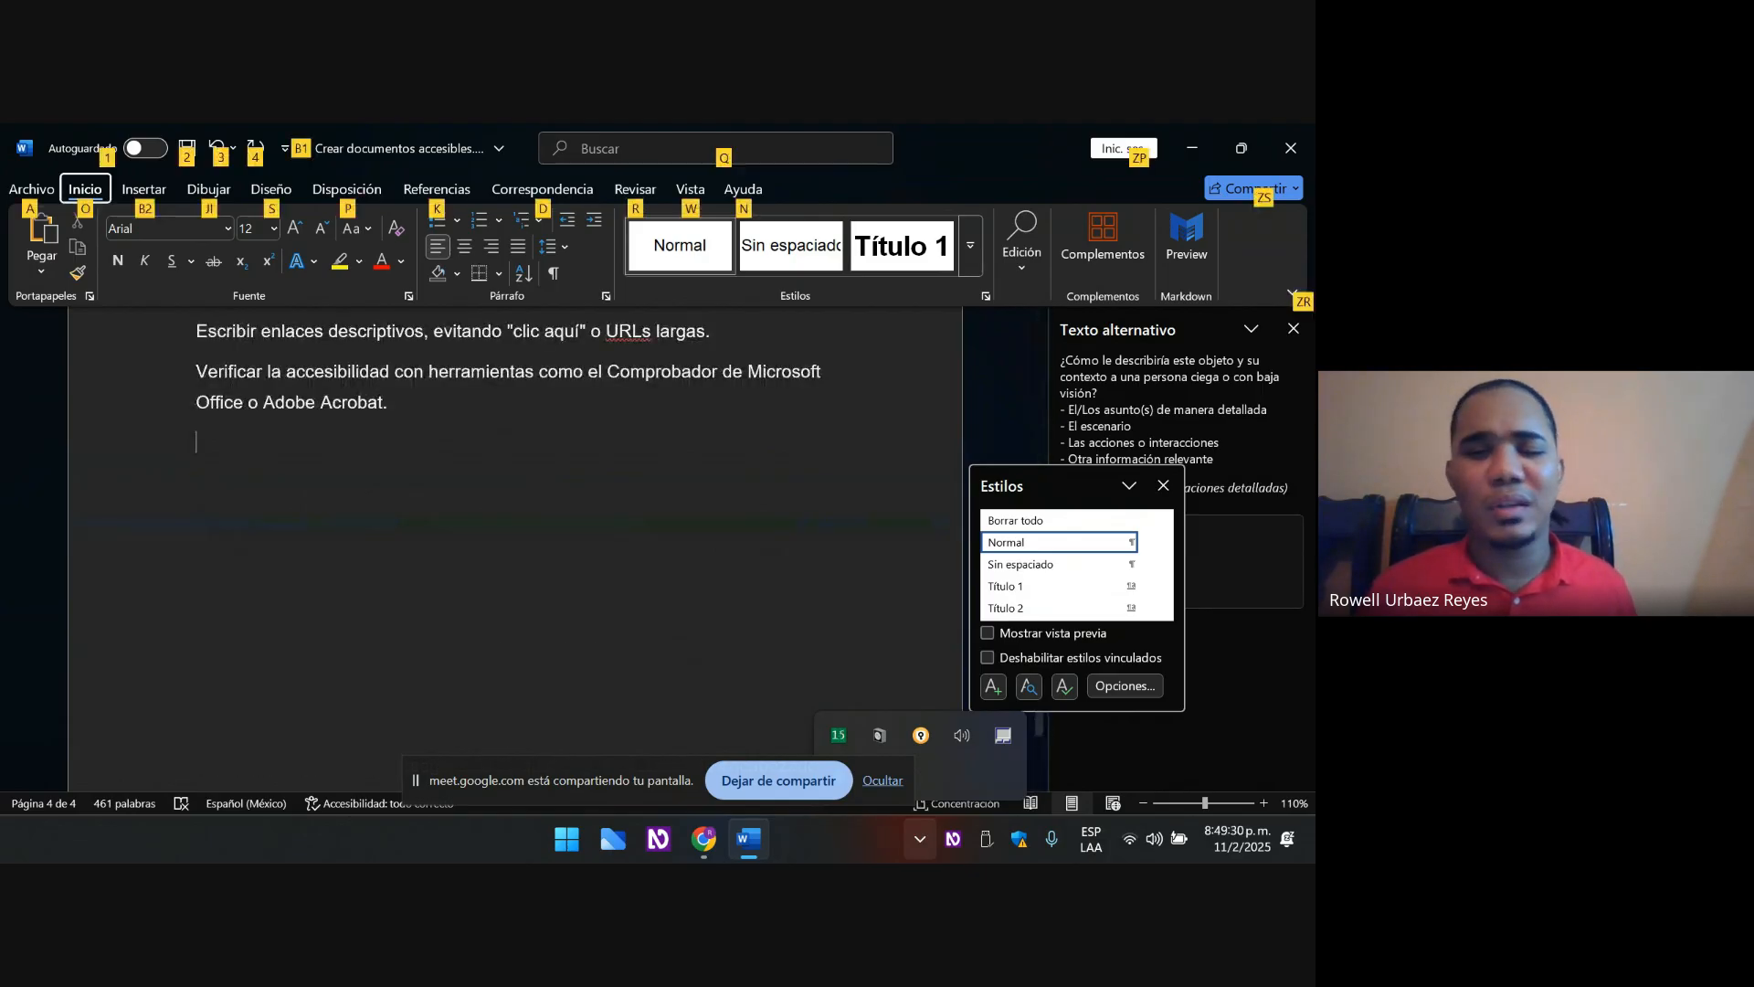
pyautogui.press('alt')
pyautogui.hotkey('alt', 'q')
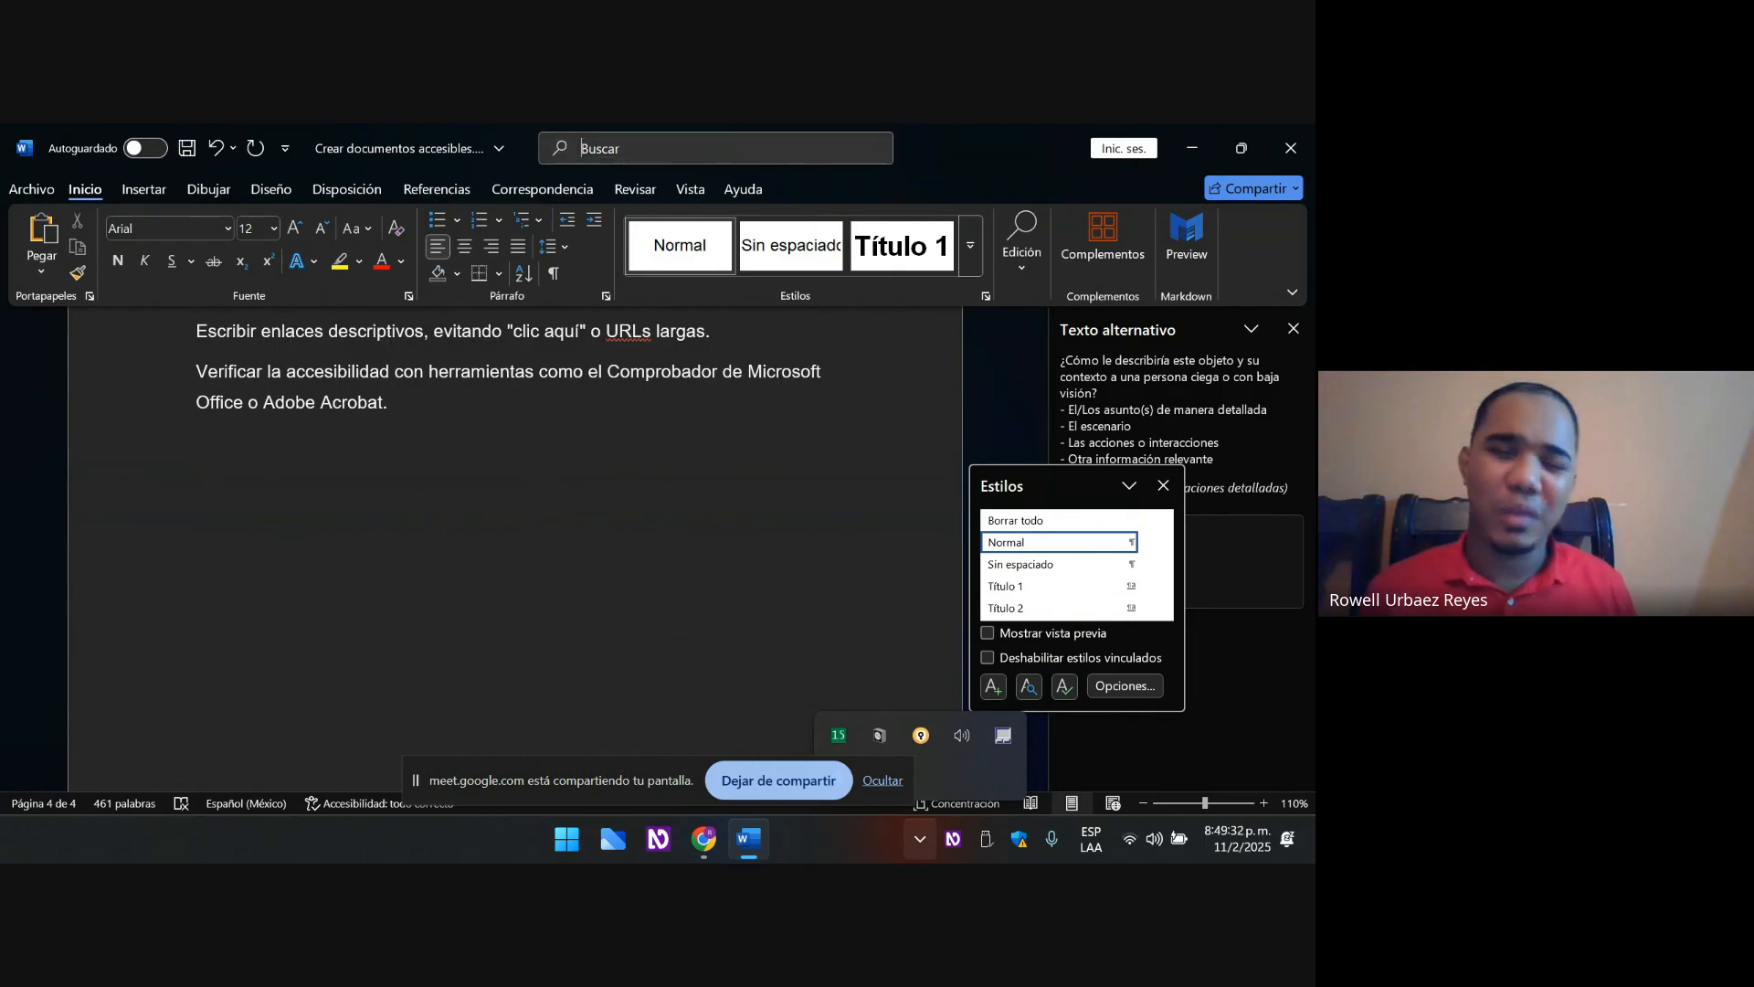
pyautogui.write('lista')
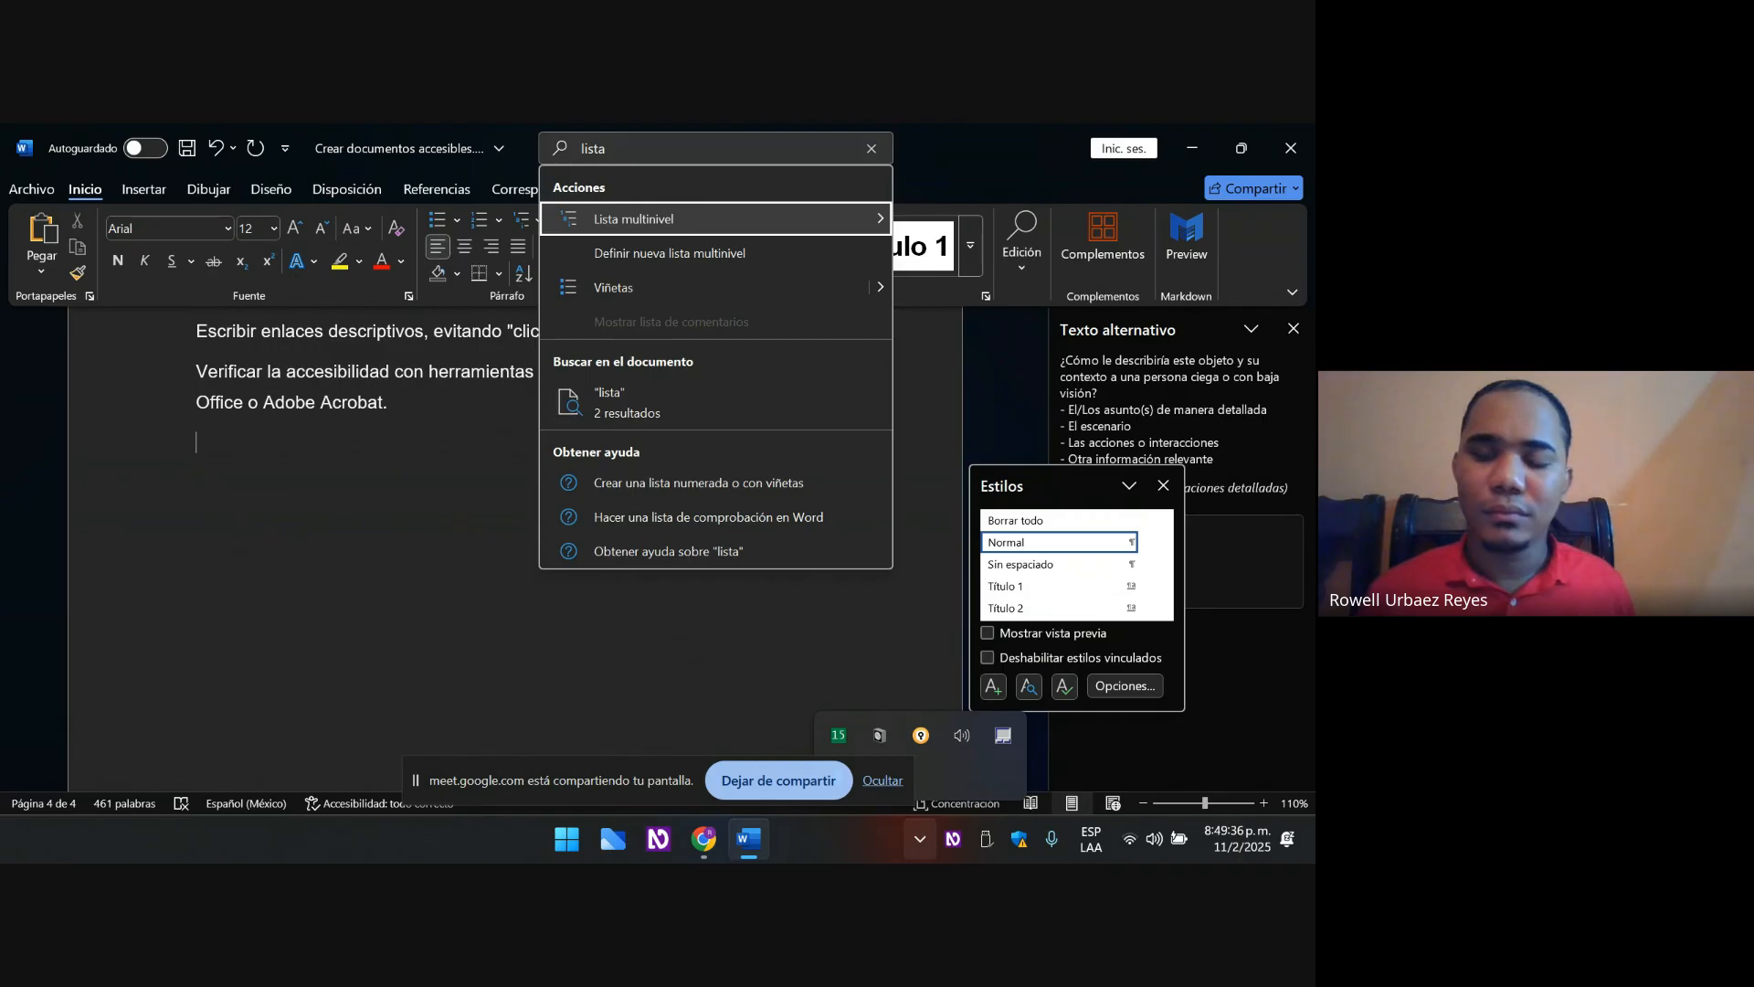
pyautogui.press('Down')
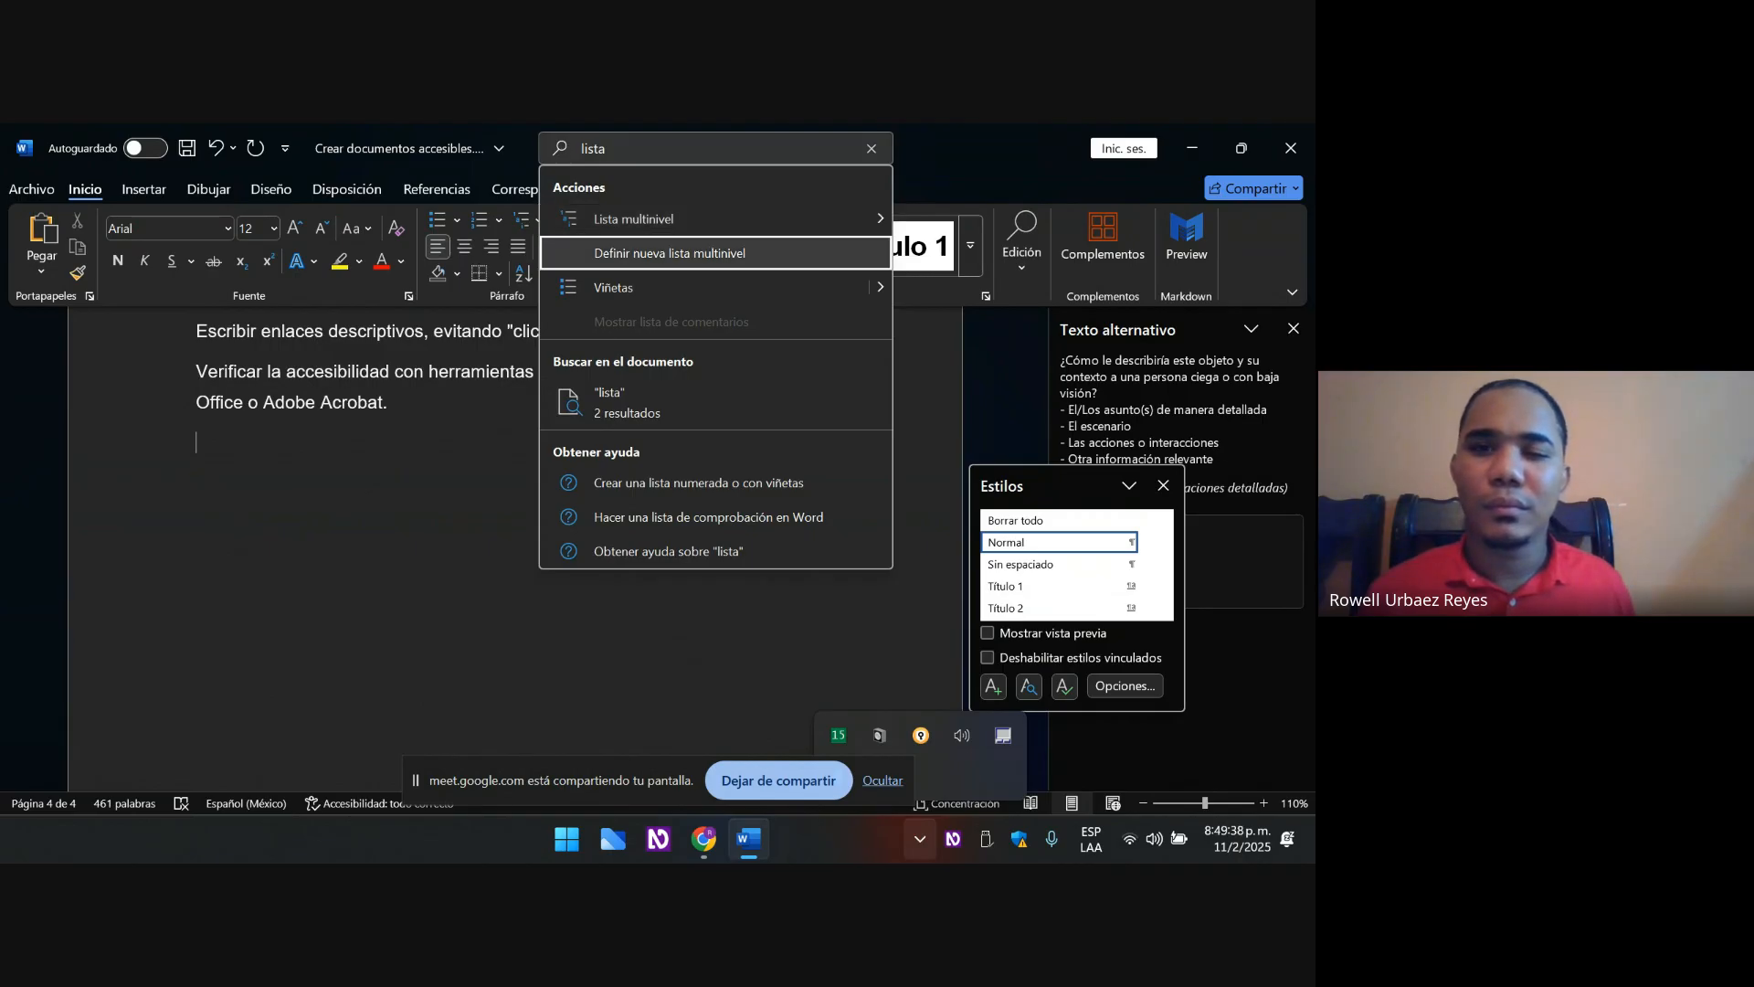
pyautogui.press('Down')
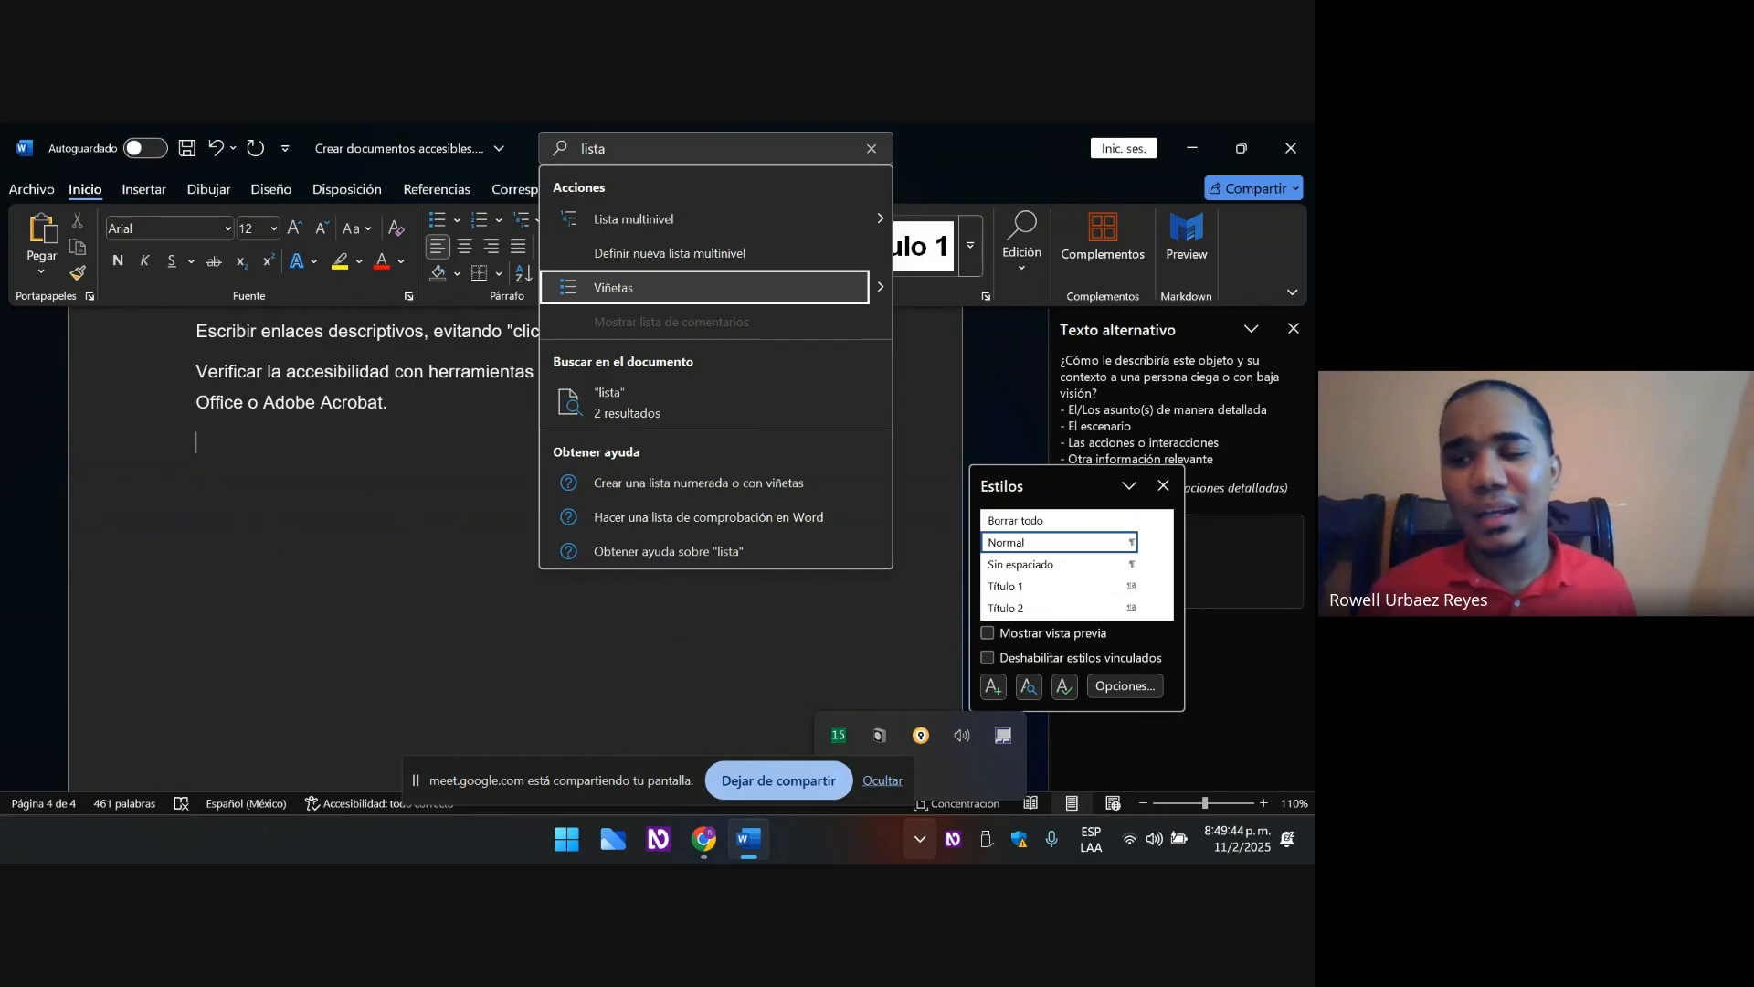
pyautogui.press('Down')
pyautogui.press('Down')
pyautogui.press('Up')
pyautogui.press('Up')
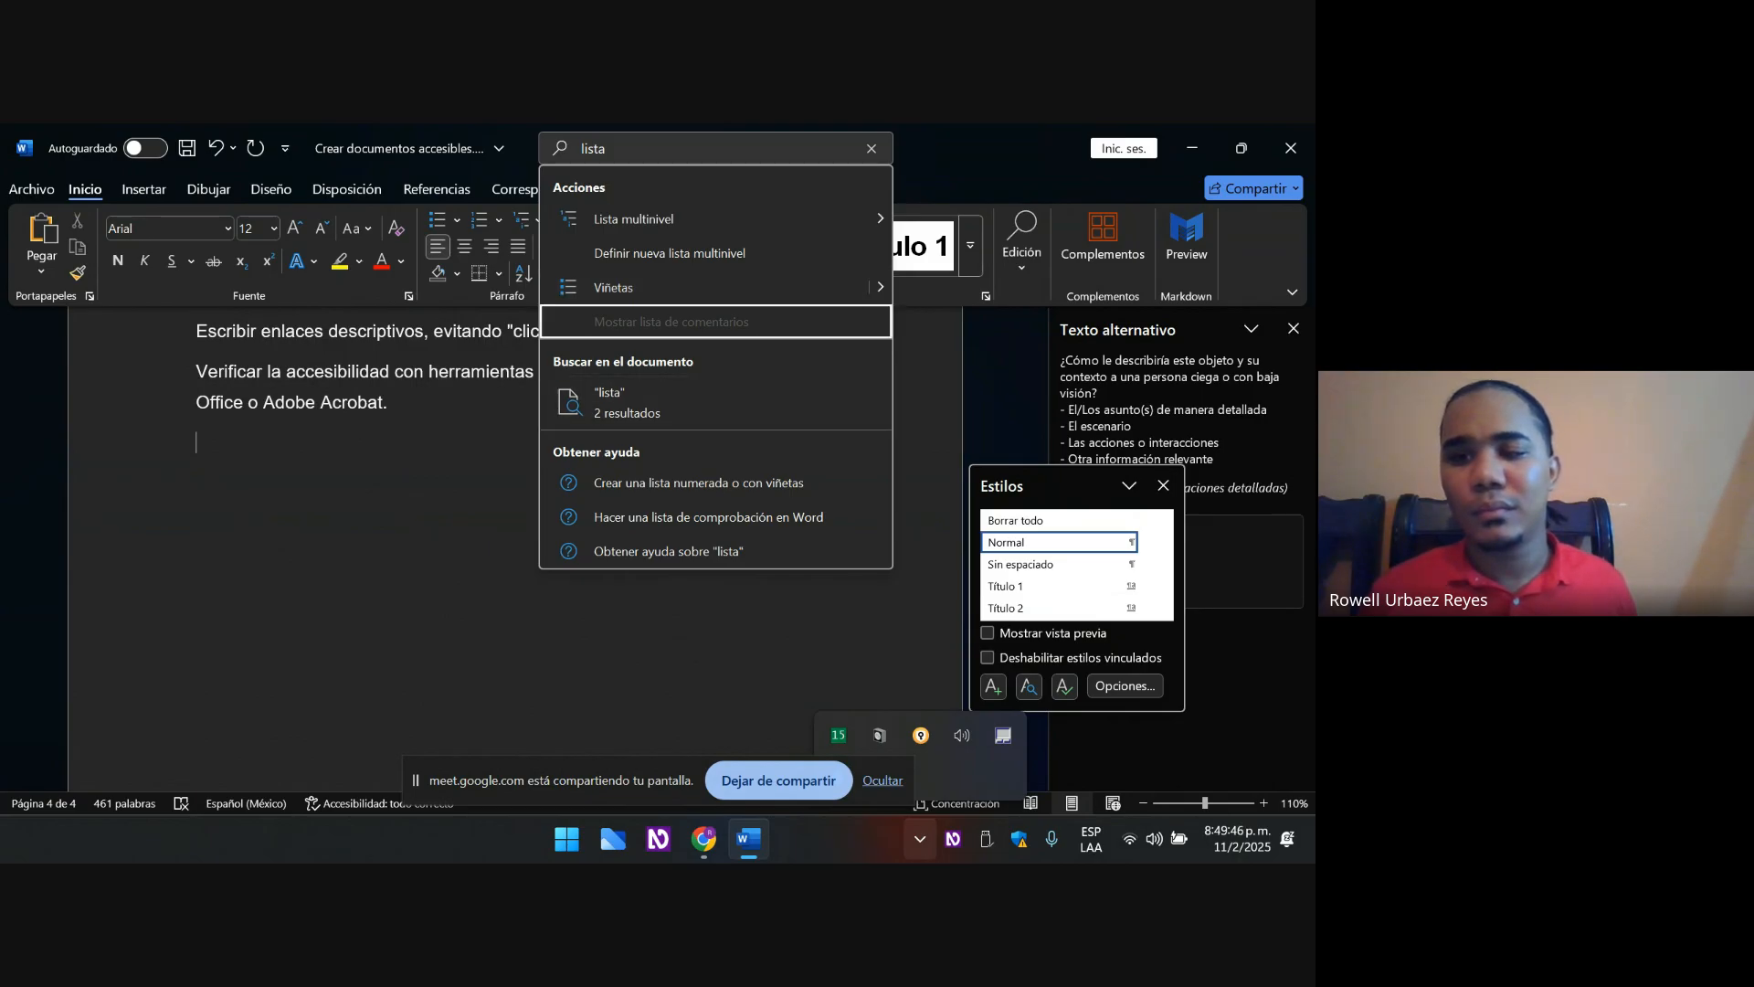
pyautogui.press('Return')
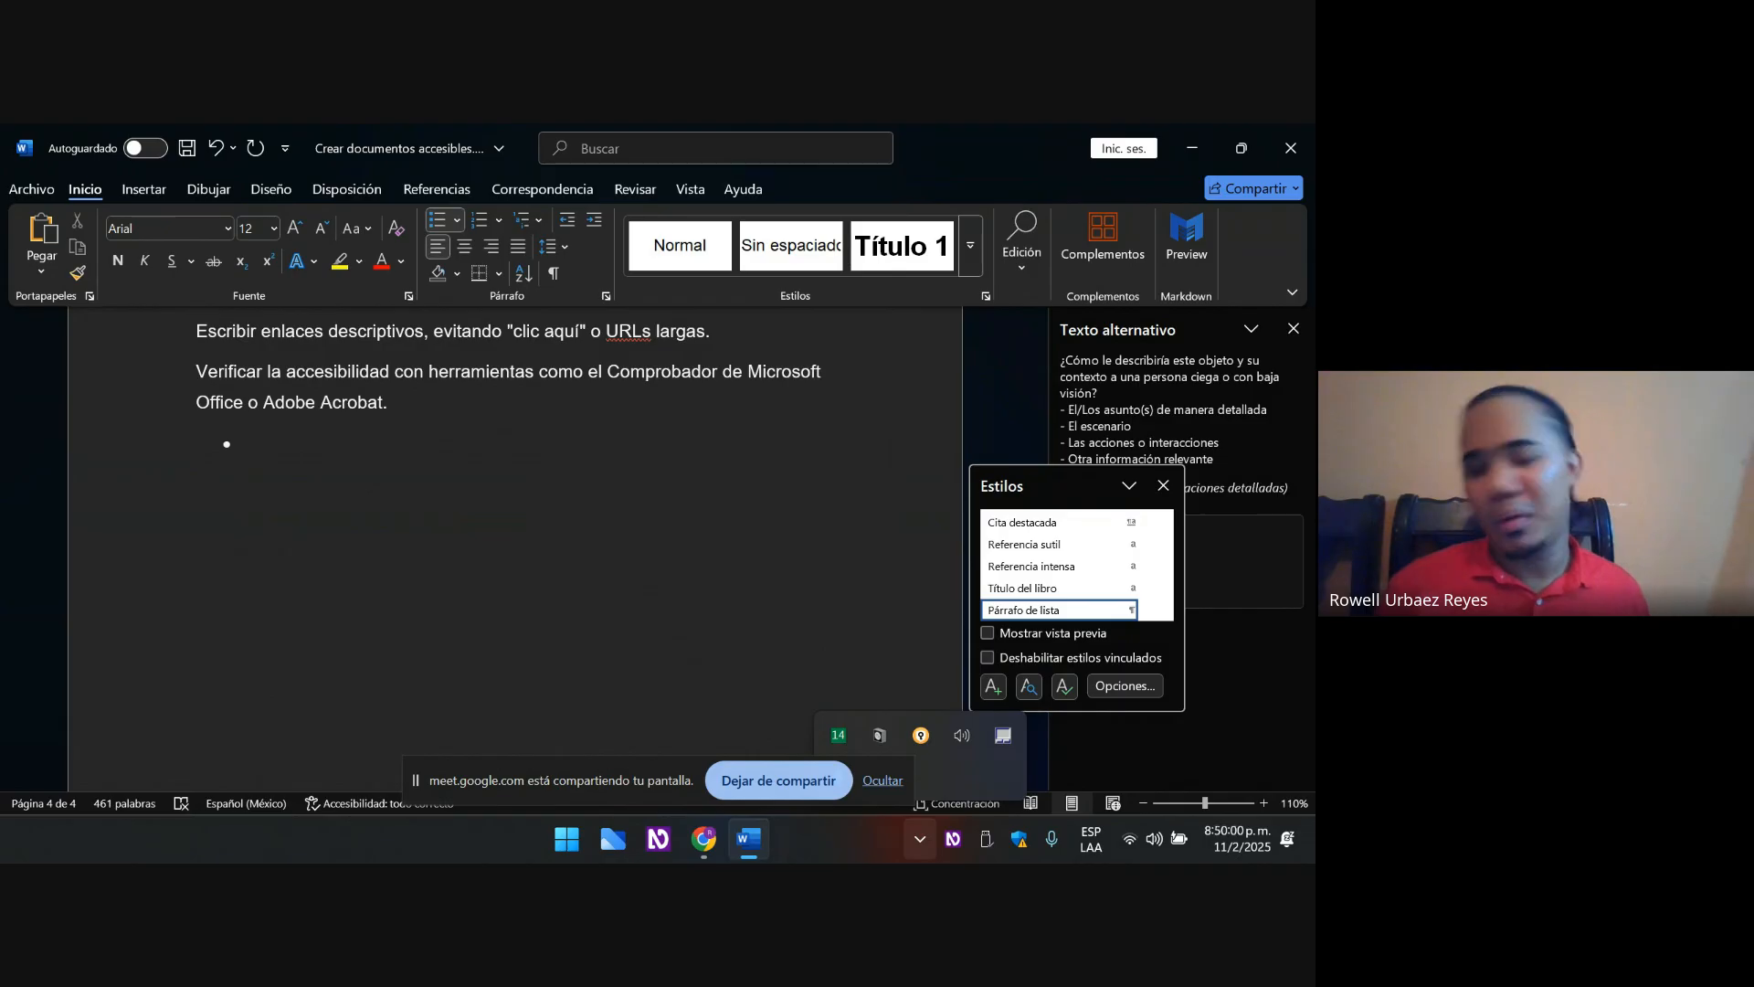
# - Enter "Accesibilidad" as the first bullet item and start a second item below it
pyautogui.write('Acc')
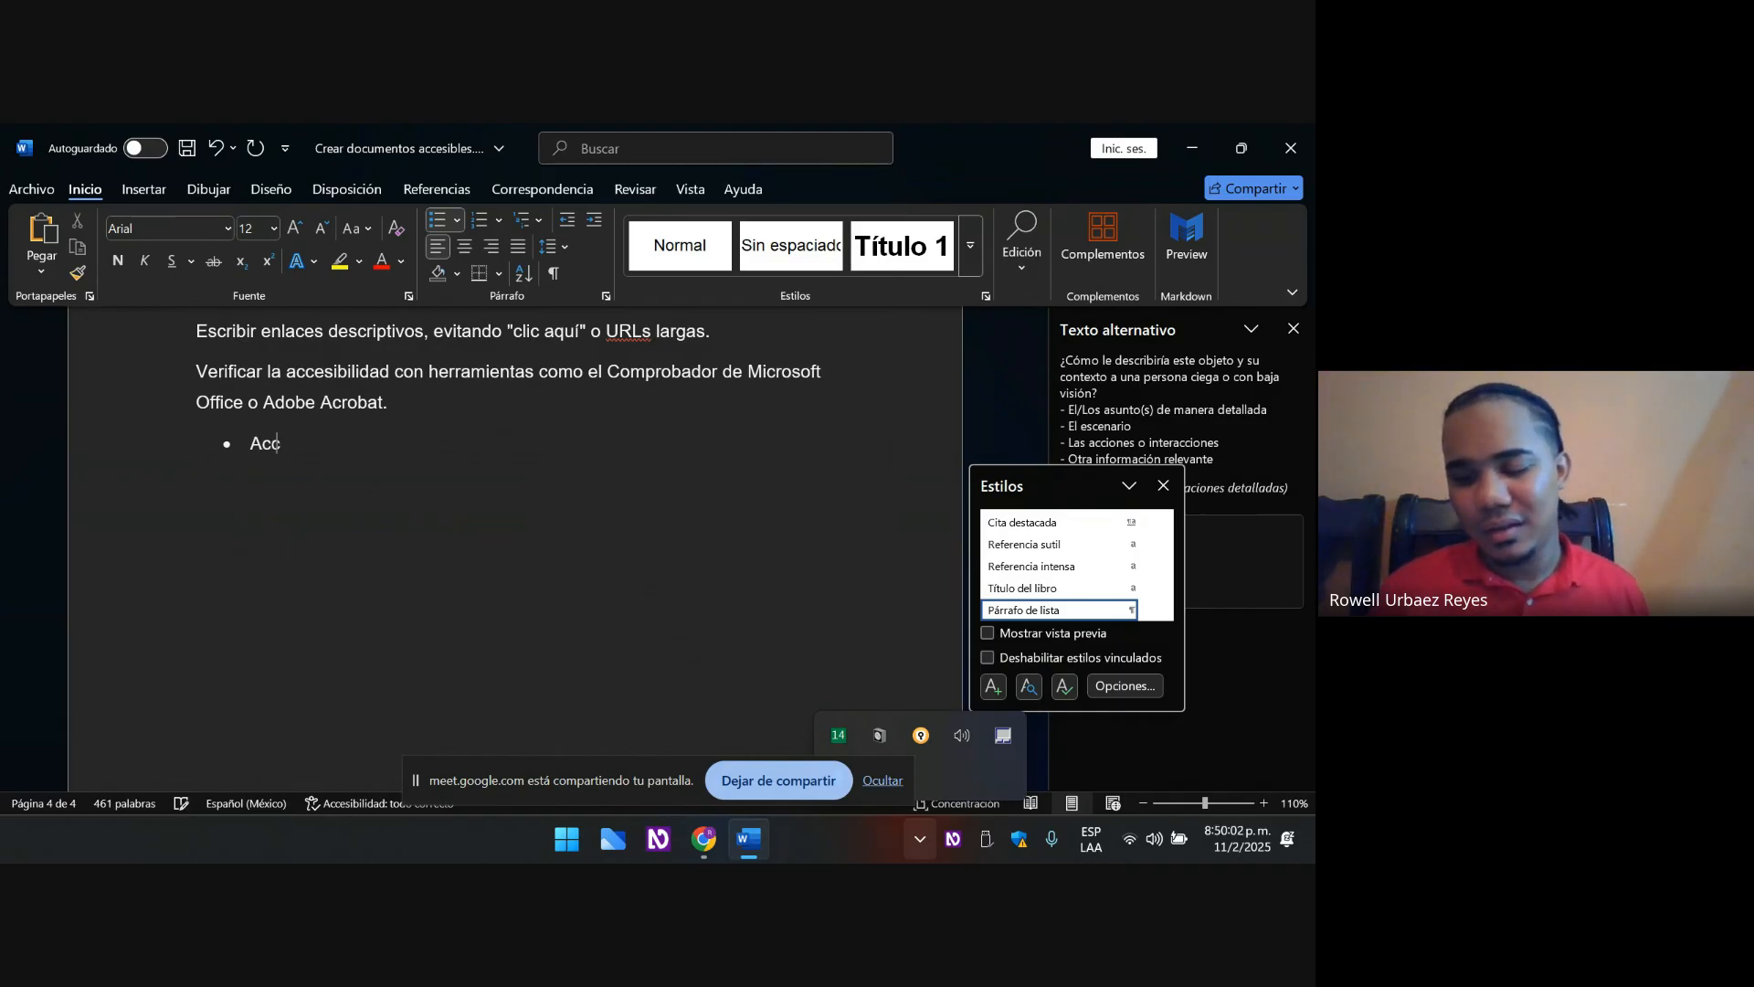
pyautogui.write('esi')
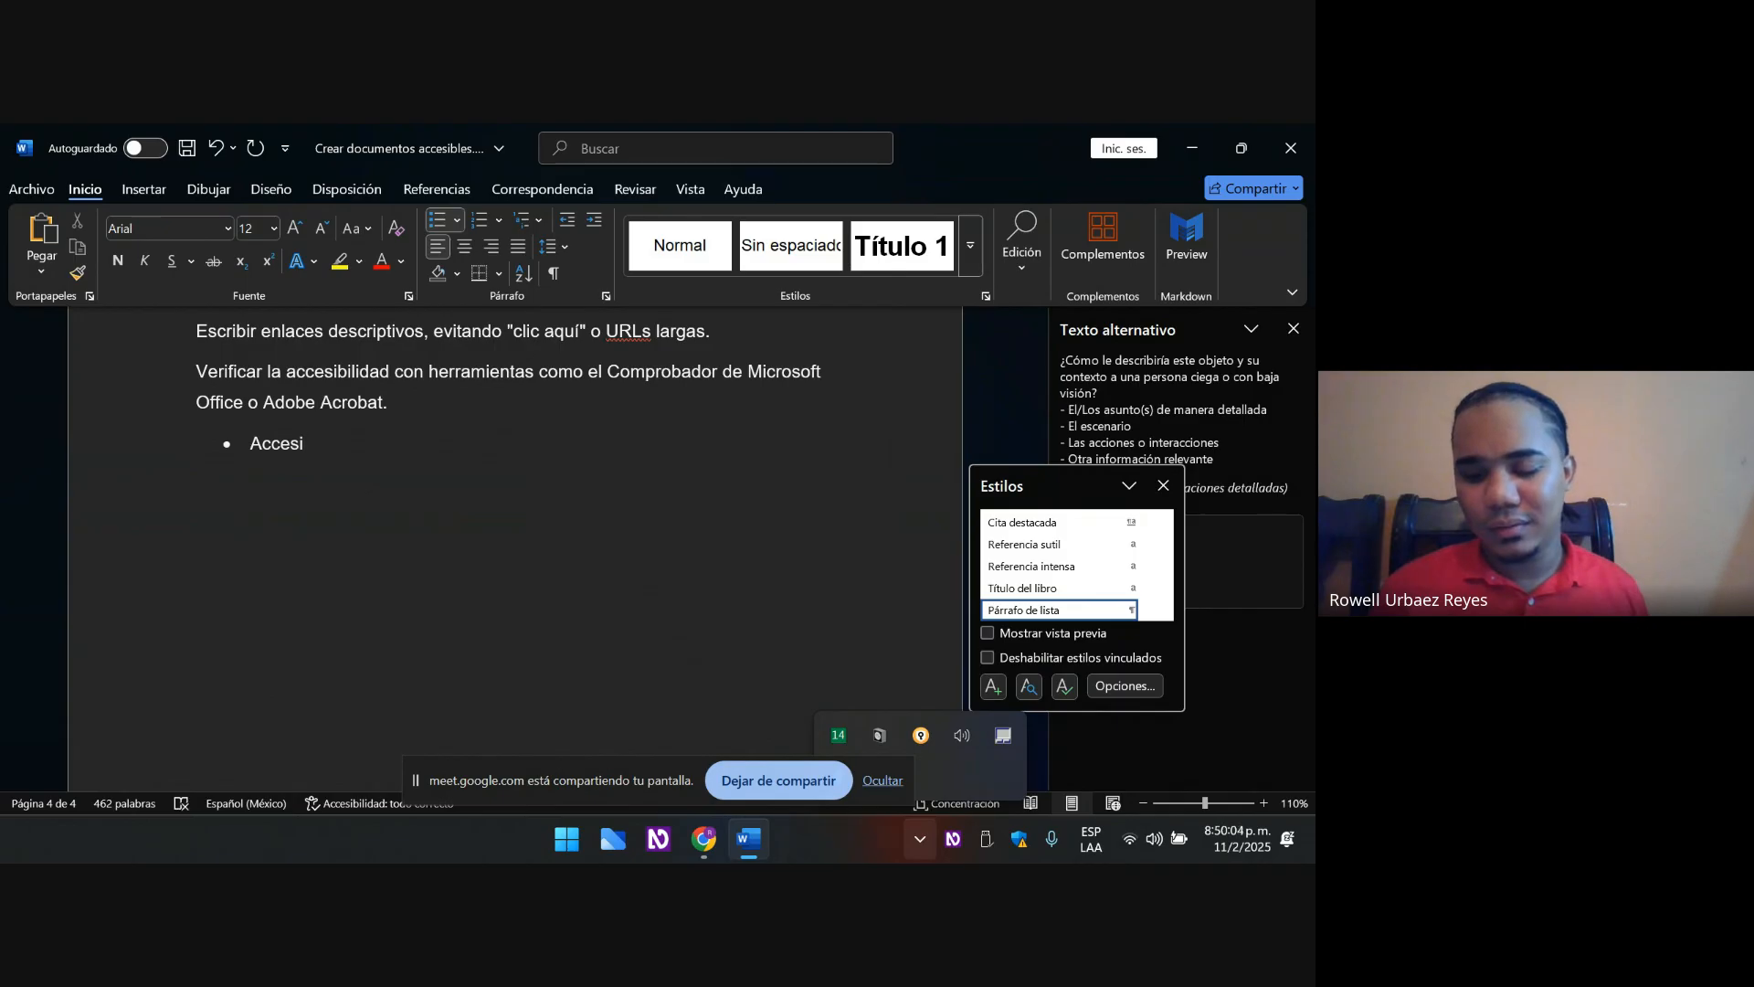
pyautogui.write('bilidad')
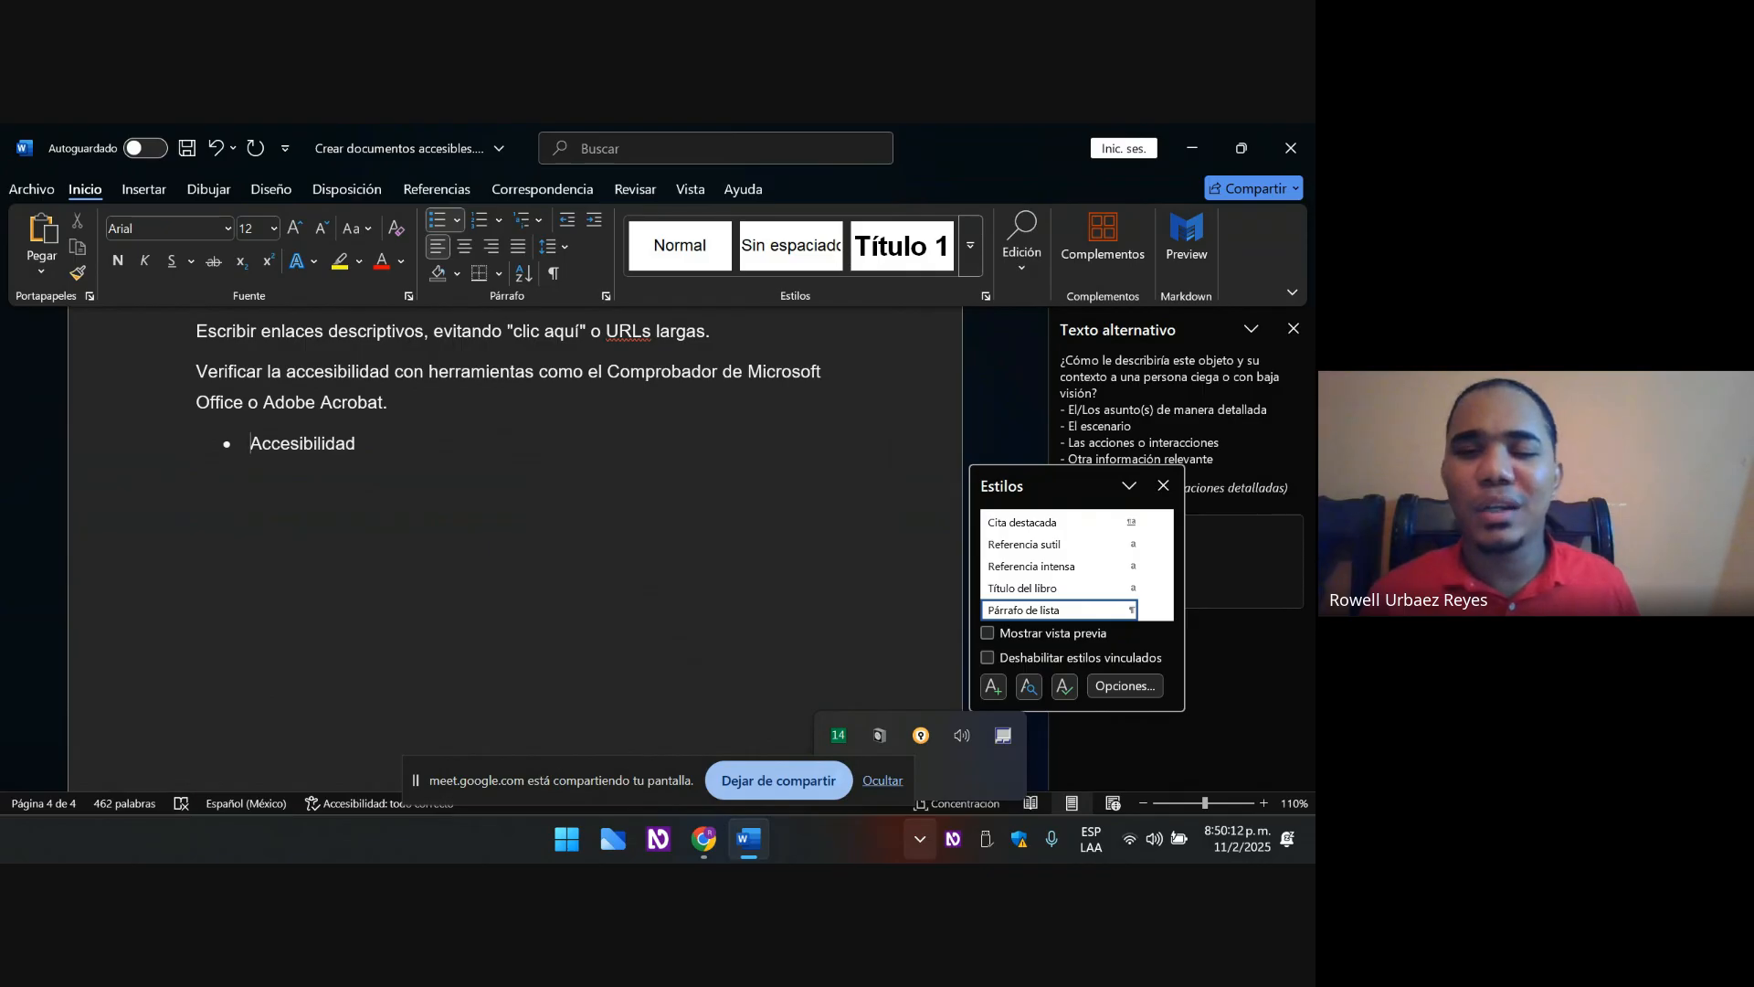
pyautogui.press('End')
pyautogui.press('Return')
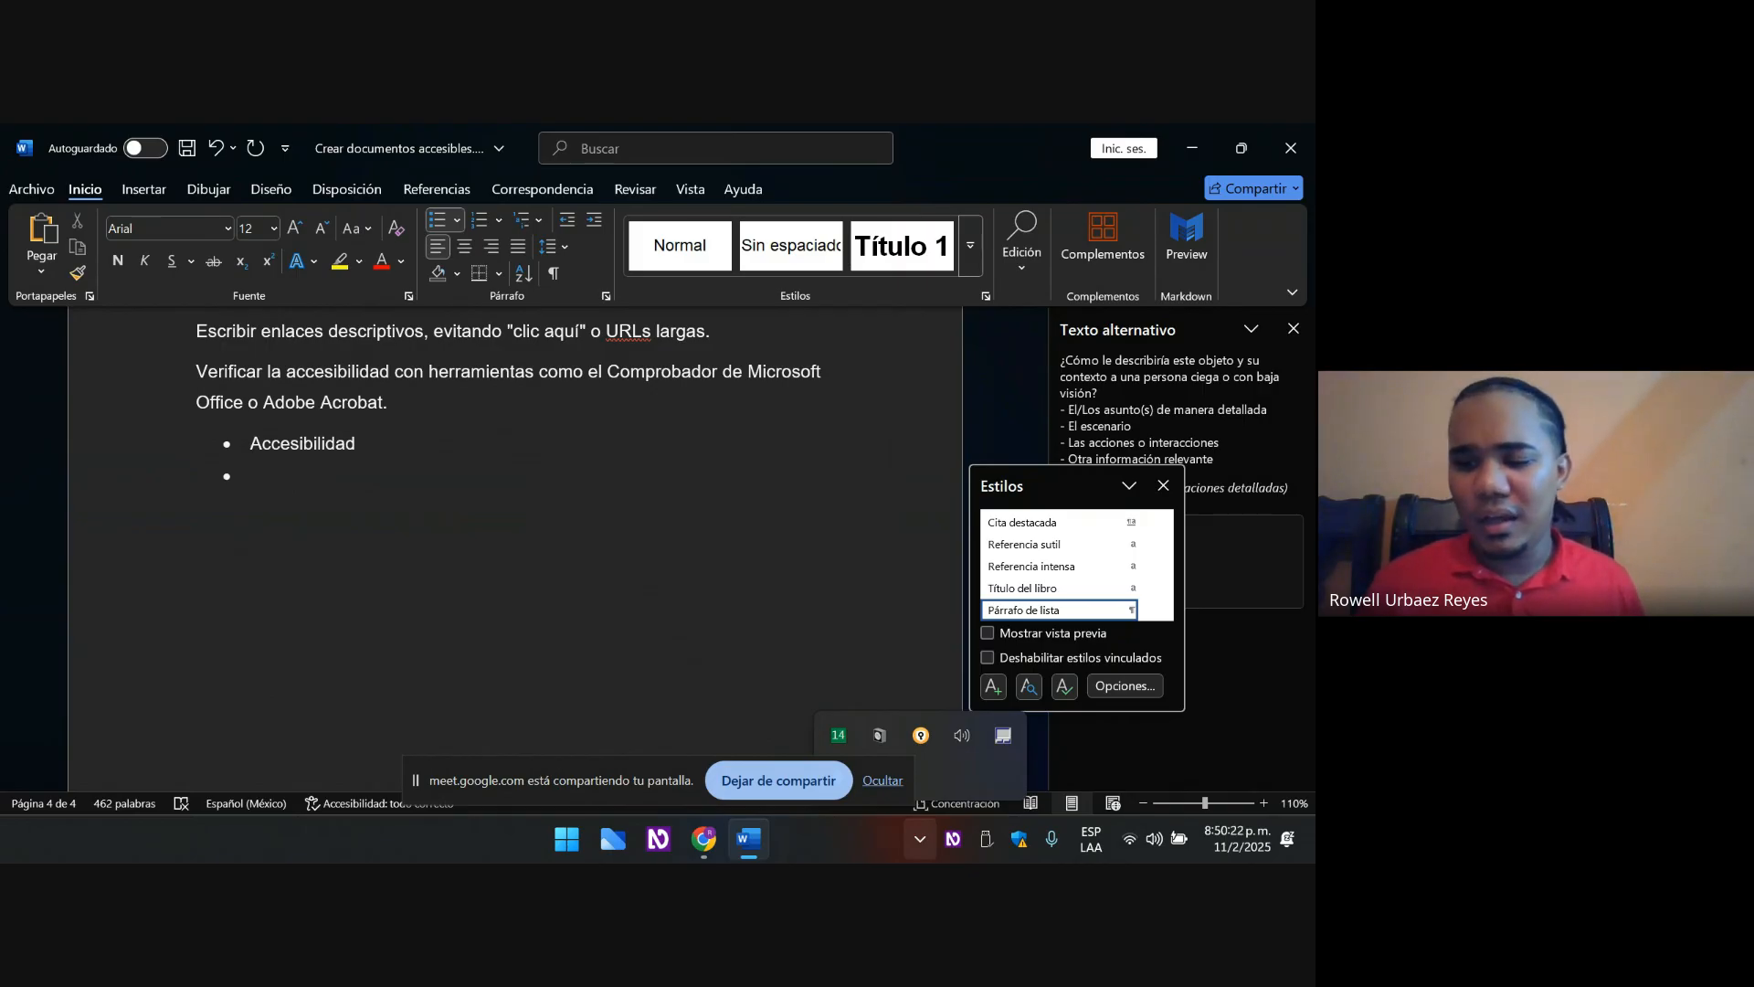
pyautogui.write('D')
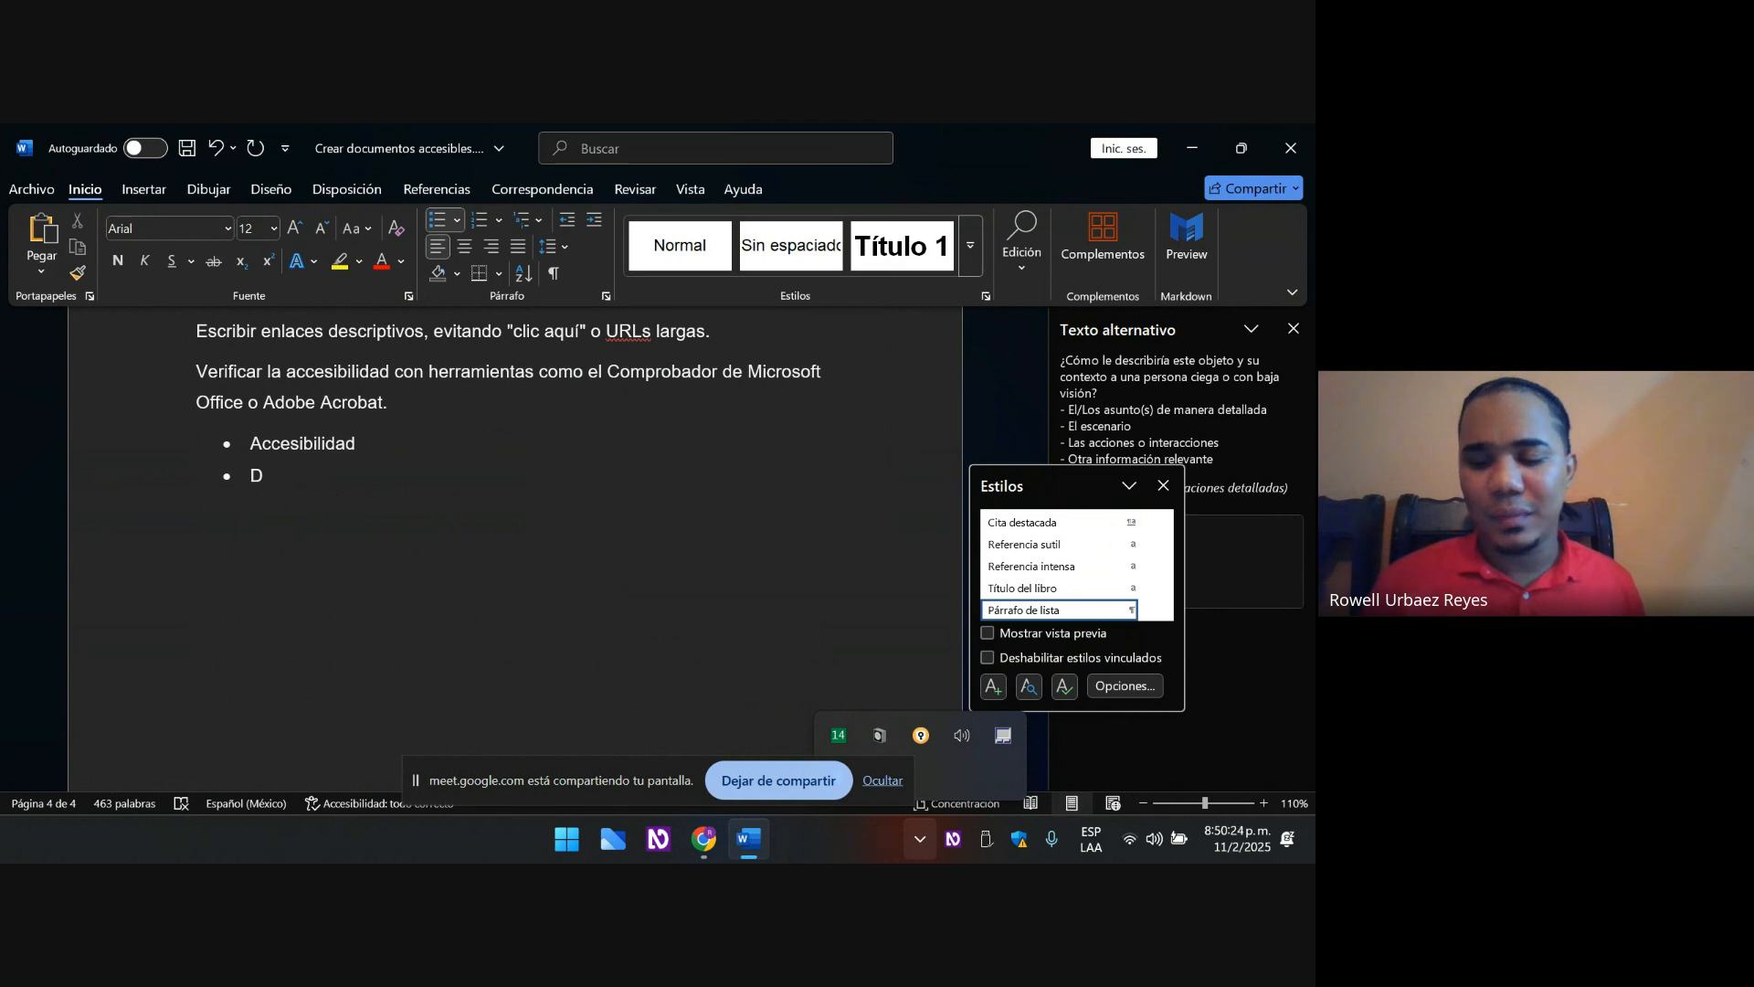
pyautogui.write('eIsca')
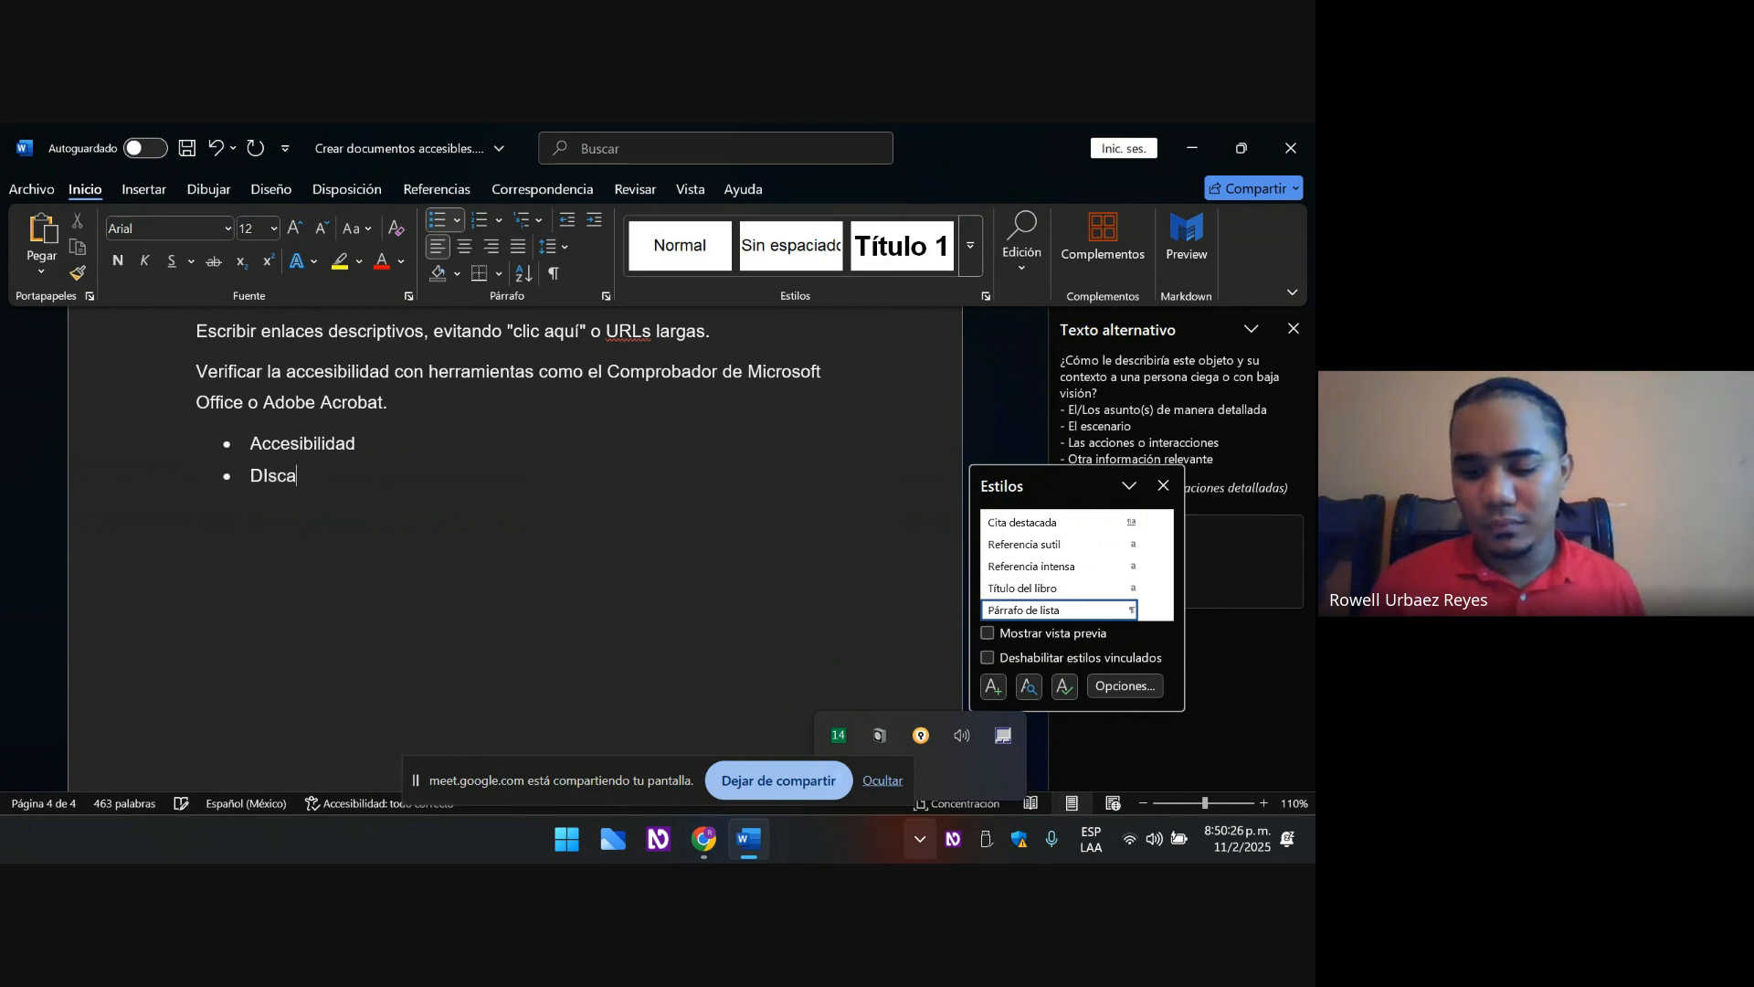
pyautogui.write('paci')
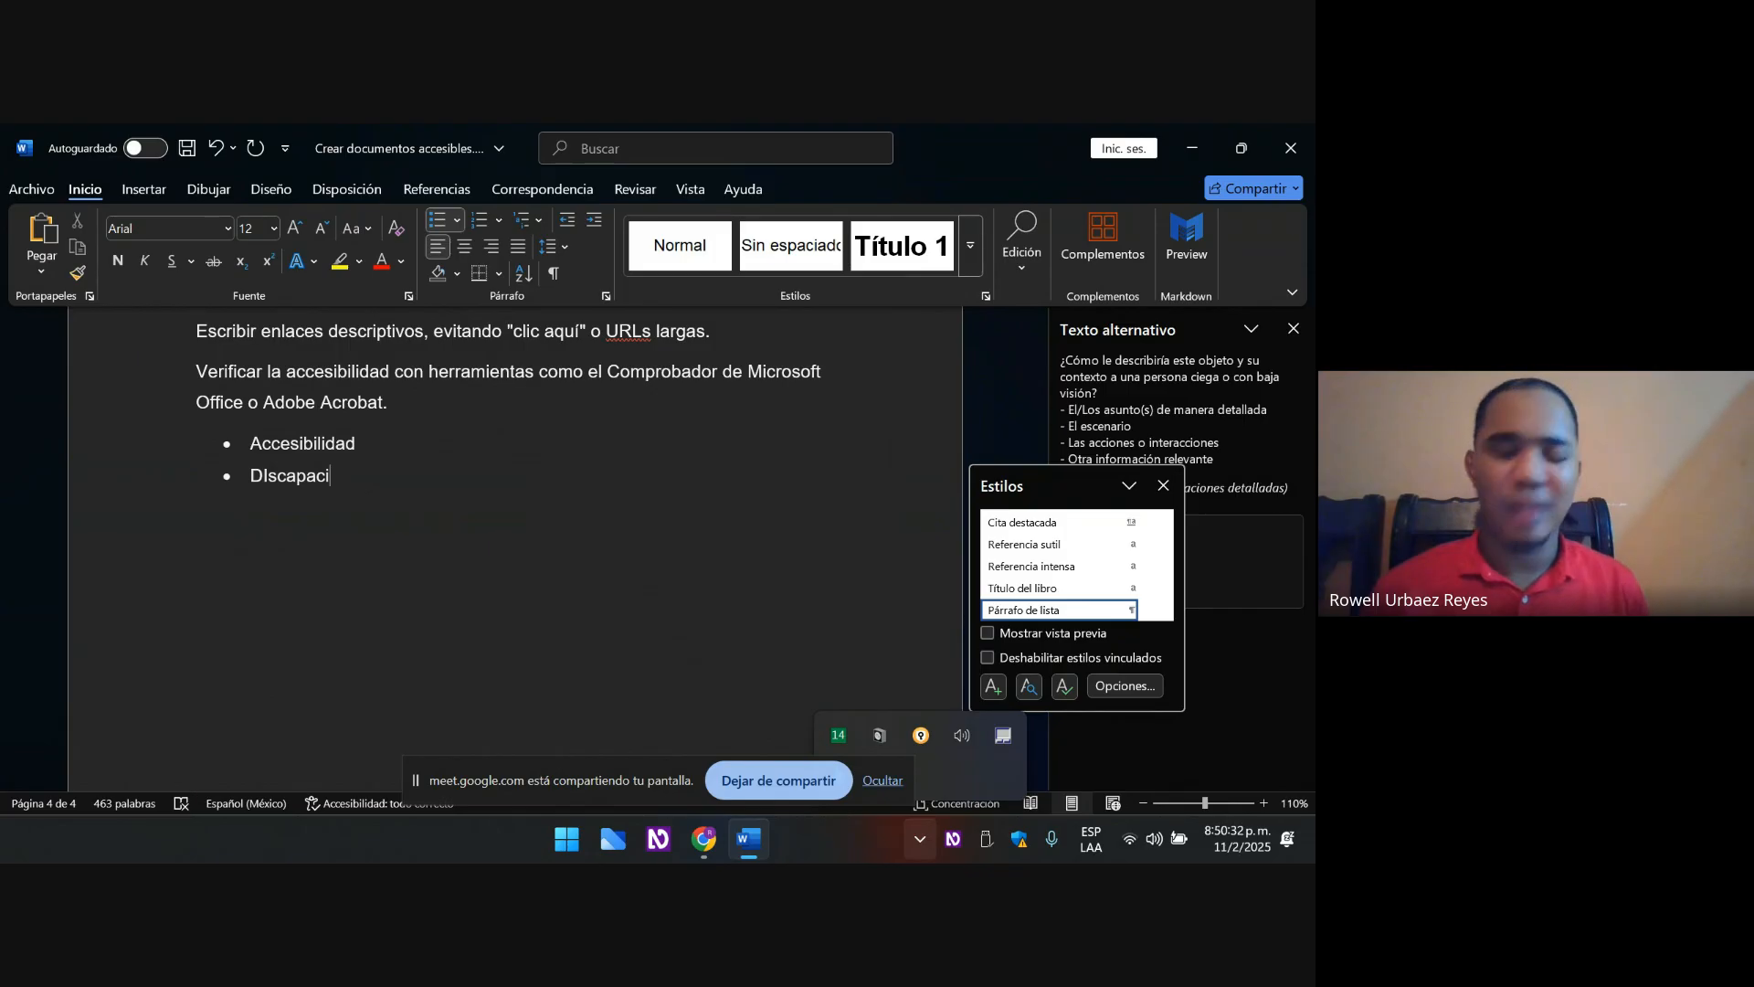
pyautogui.press('BackSpace')
pyautogui.press('BackSpace')
pyautogui.press('BackSpace')
pyautogui.press('BackSpace')
pyautogui.press('BackSpace')
pyautogui.press('BackSpace')
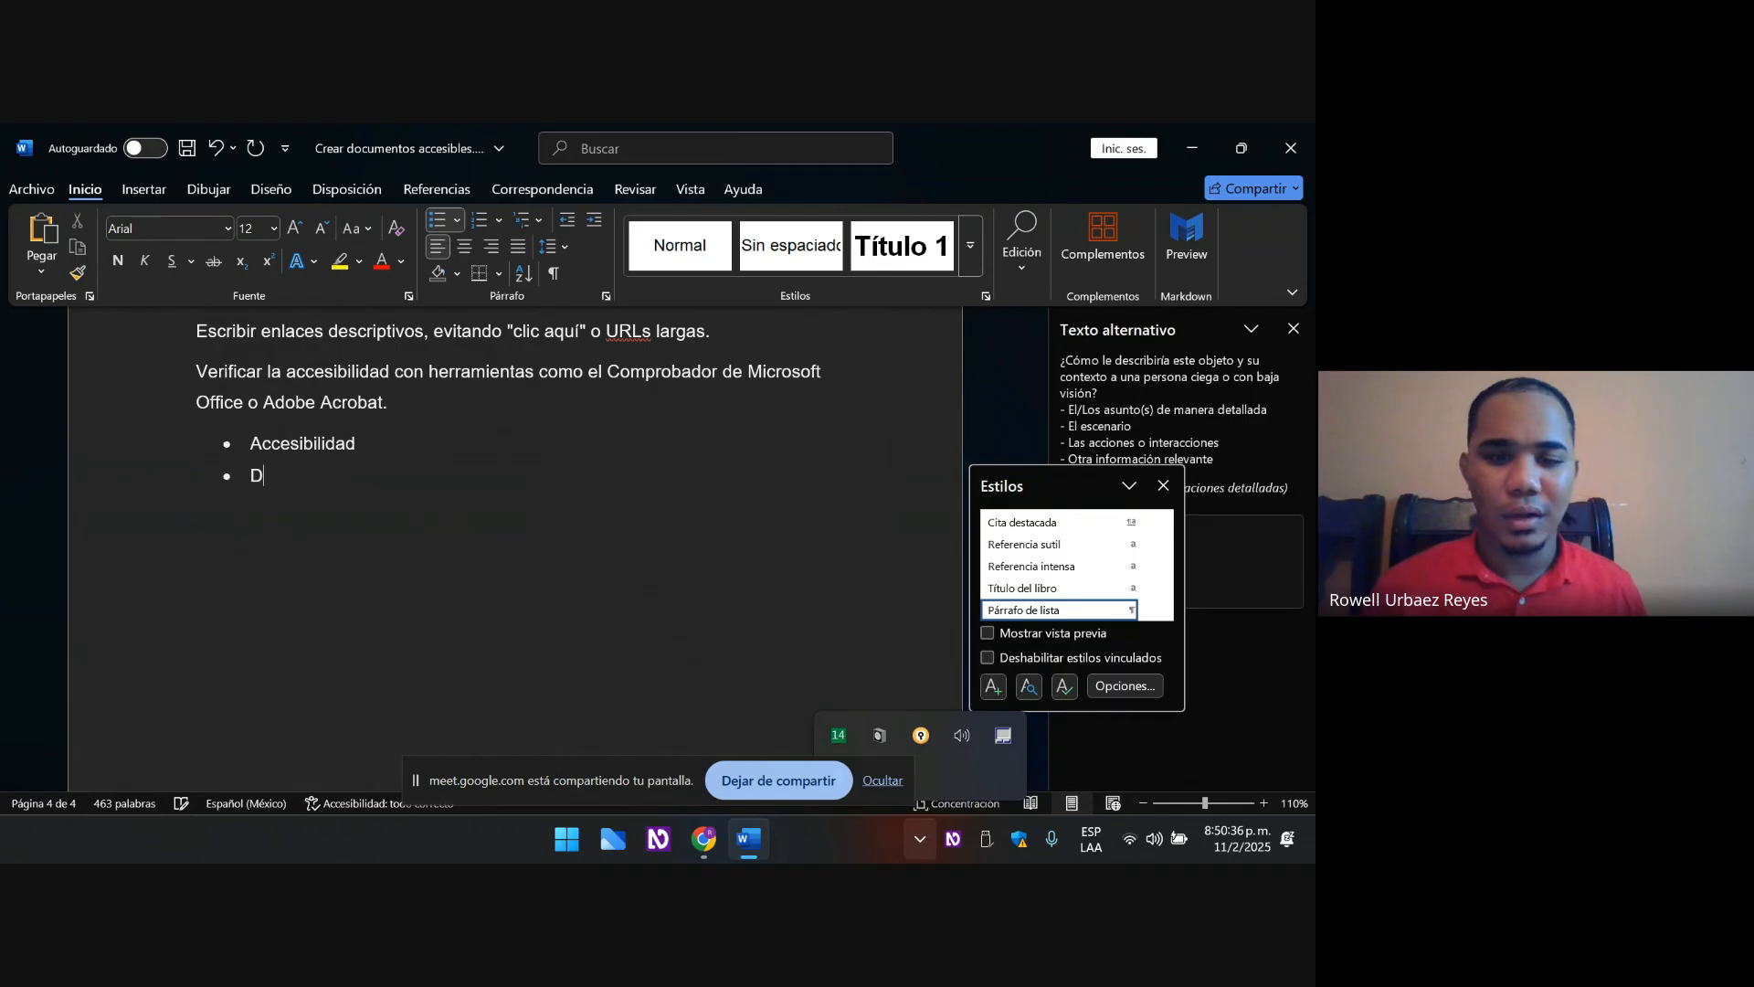
pyautogui.press('BackSpace')
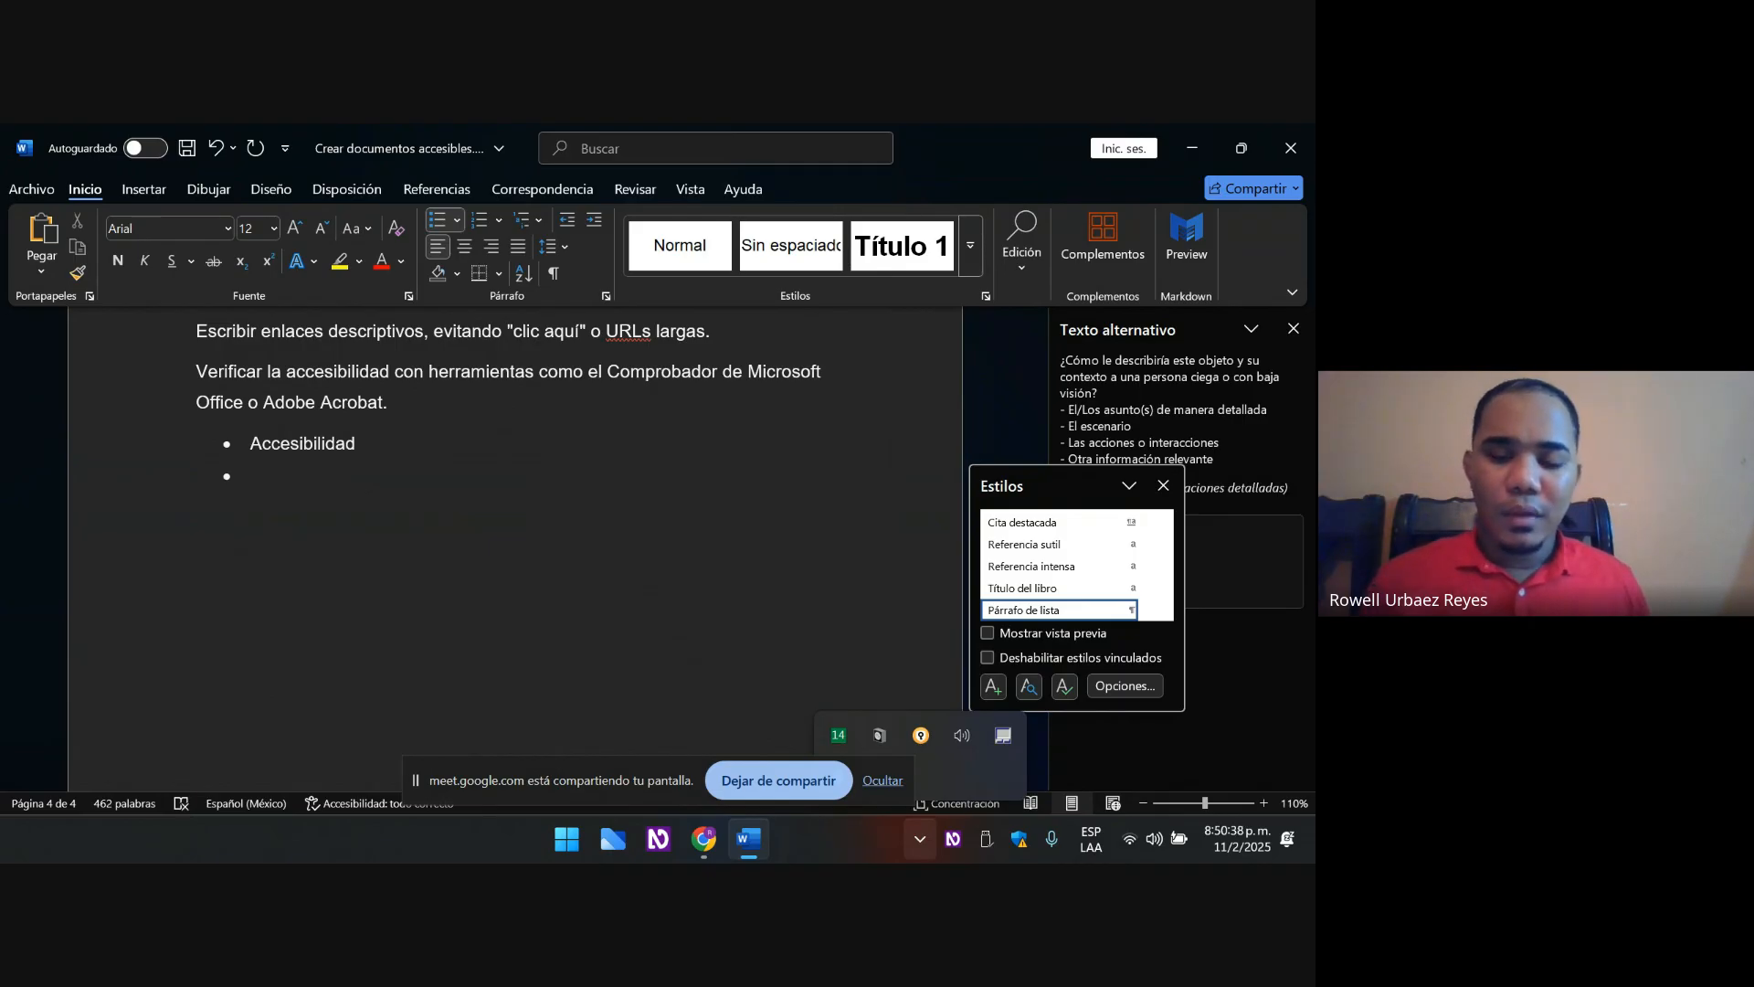
# - Enter "Discapacidad" as the second bullet item and start a third, empty item
pyautogui.write('D')
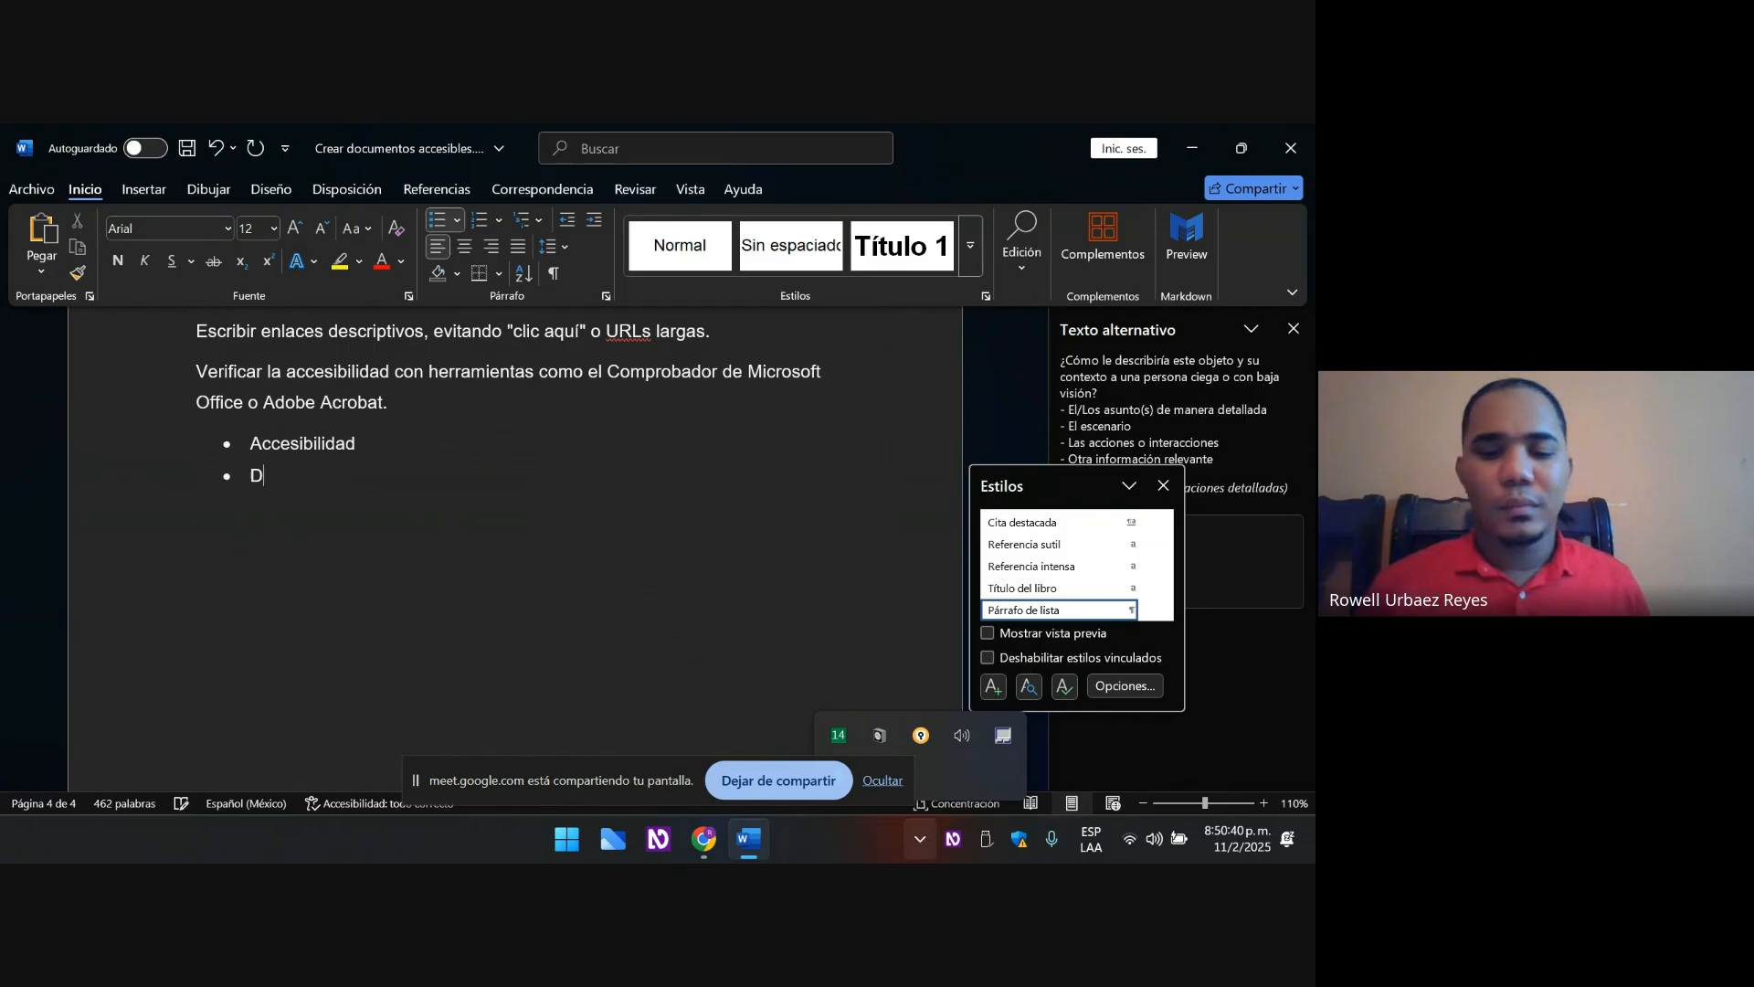
pyautogui.write('iscapacidad')
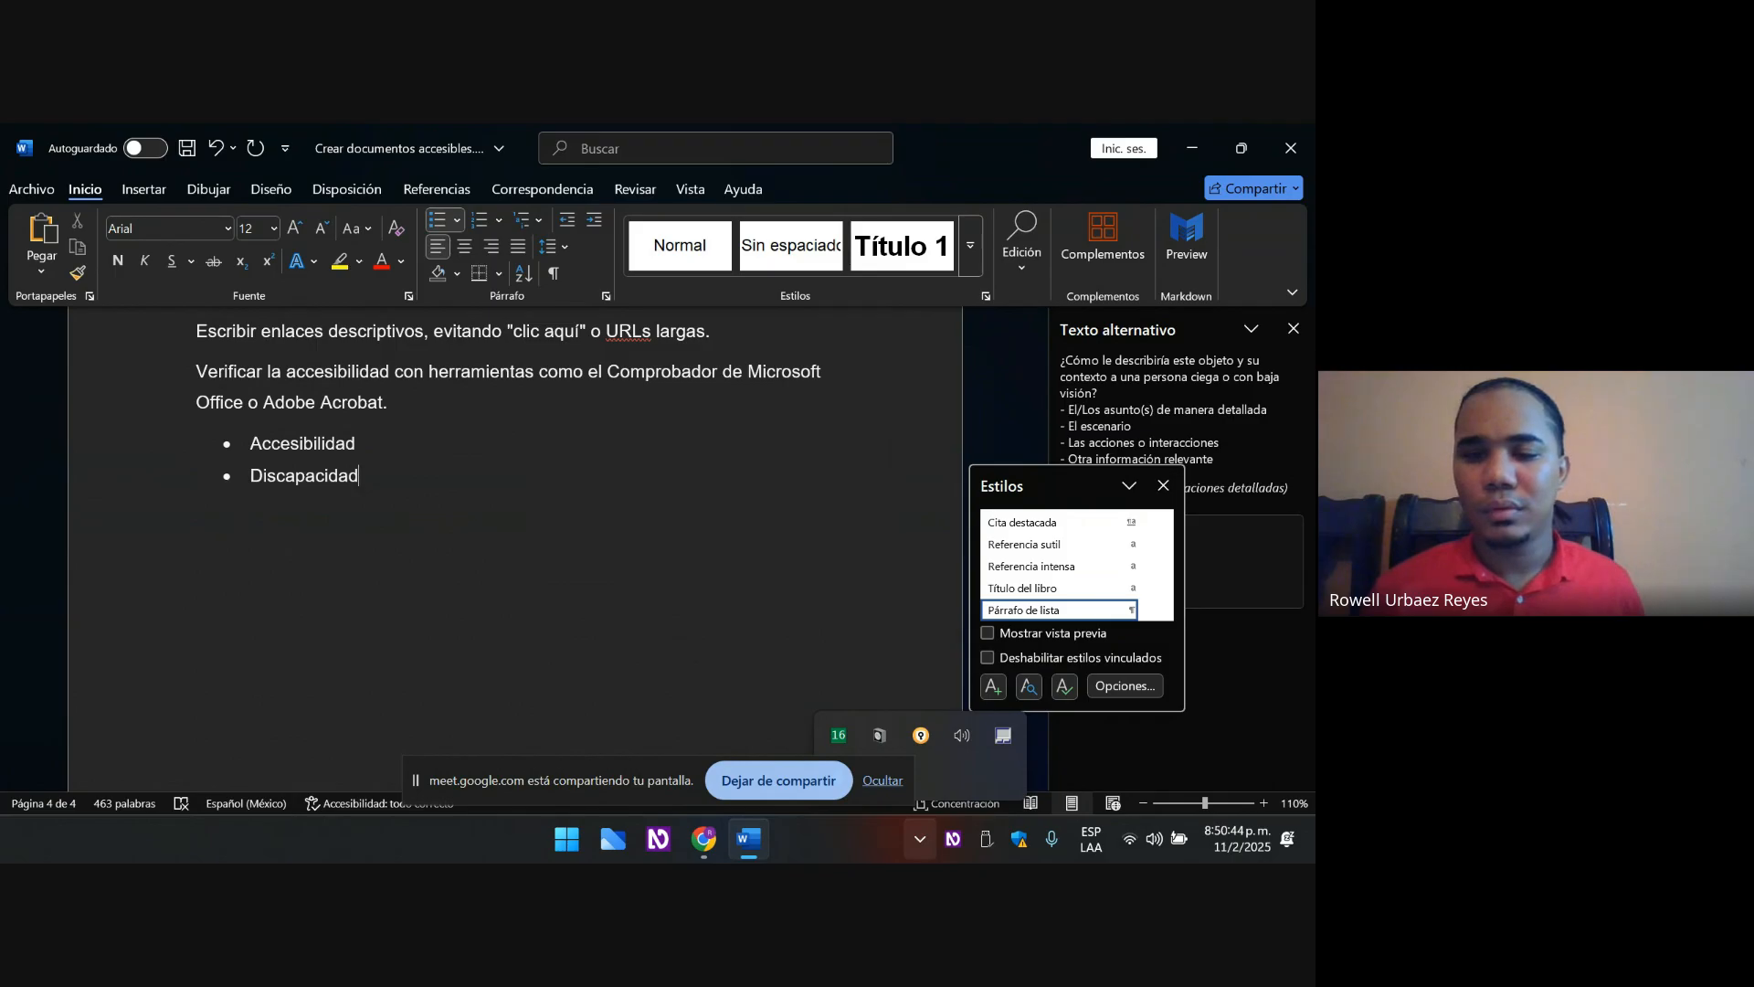
pyautogui.press('Return')
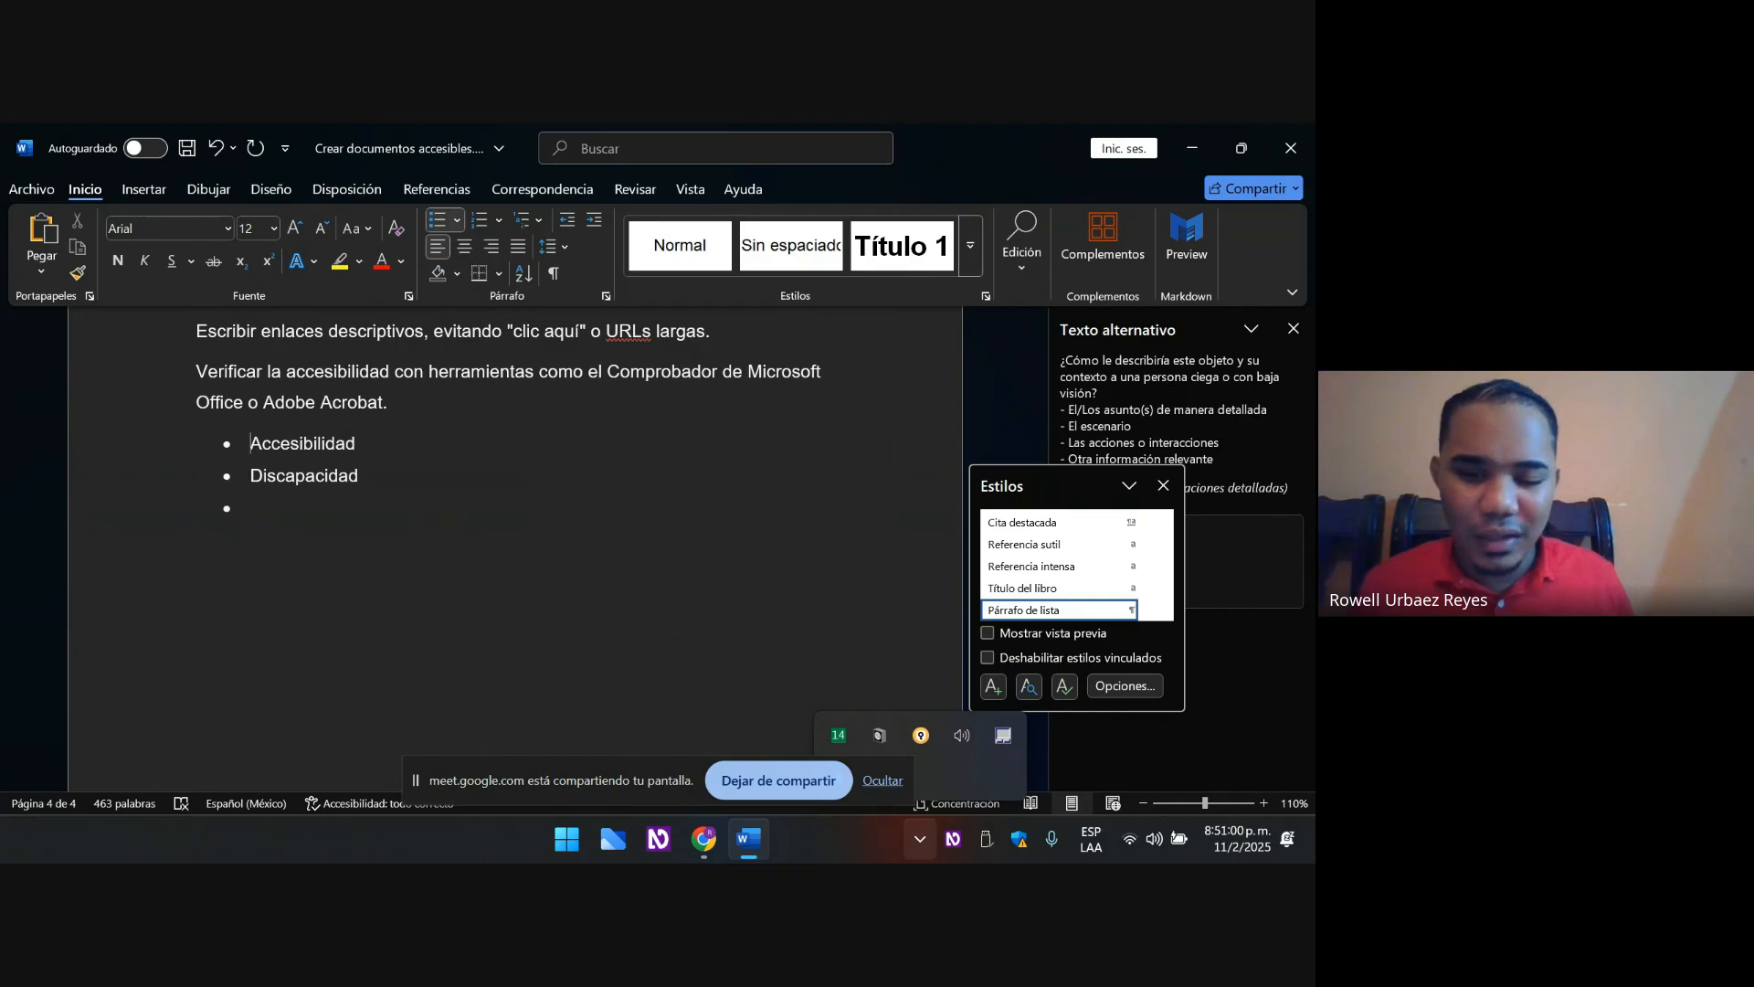
# - Review the bullet items and go back through the recommendation paragraphs above them towards "Usar encabezados correctamente"
pyautogui.press('Up')
pyautogui.press('Down')
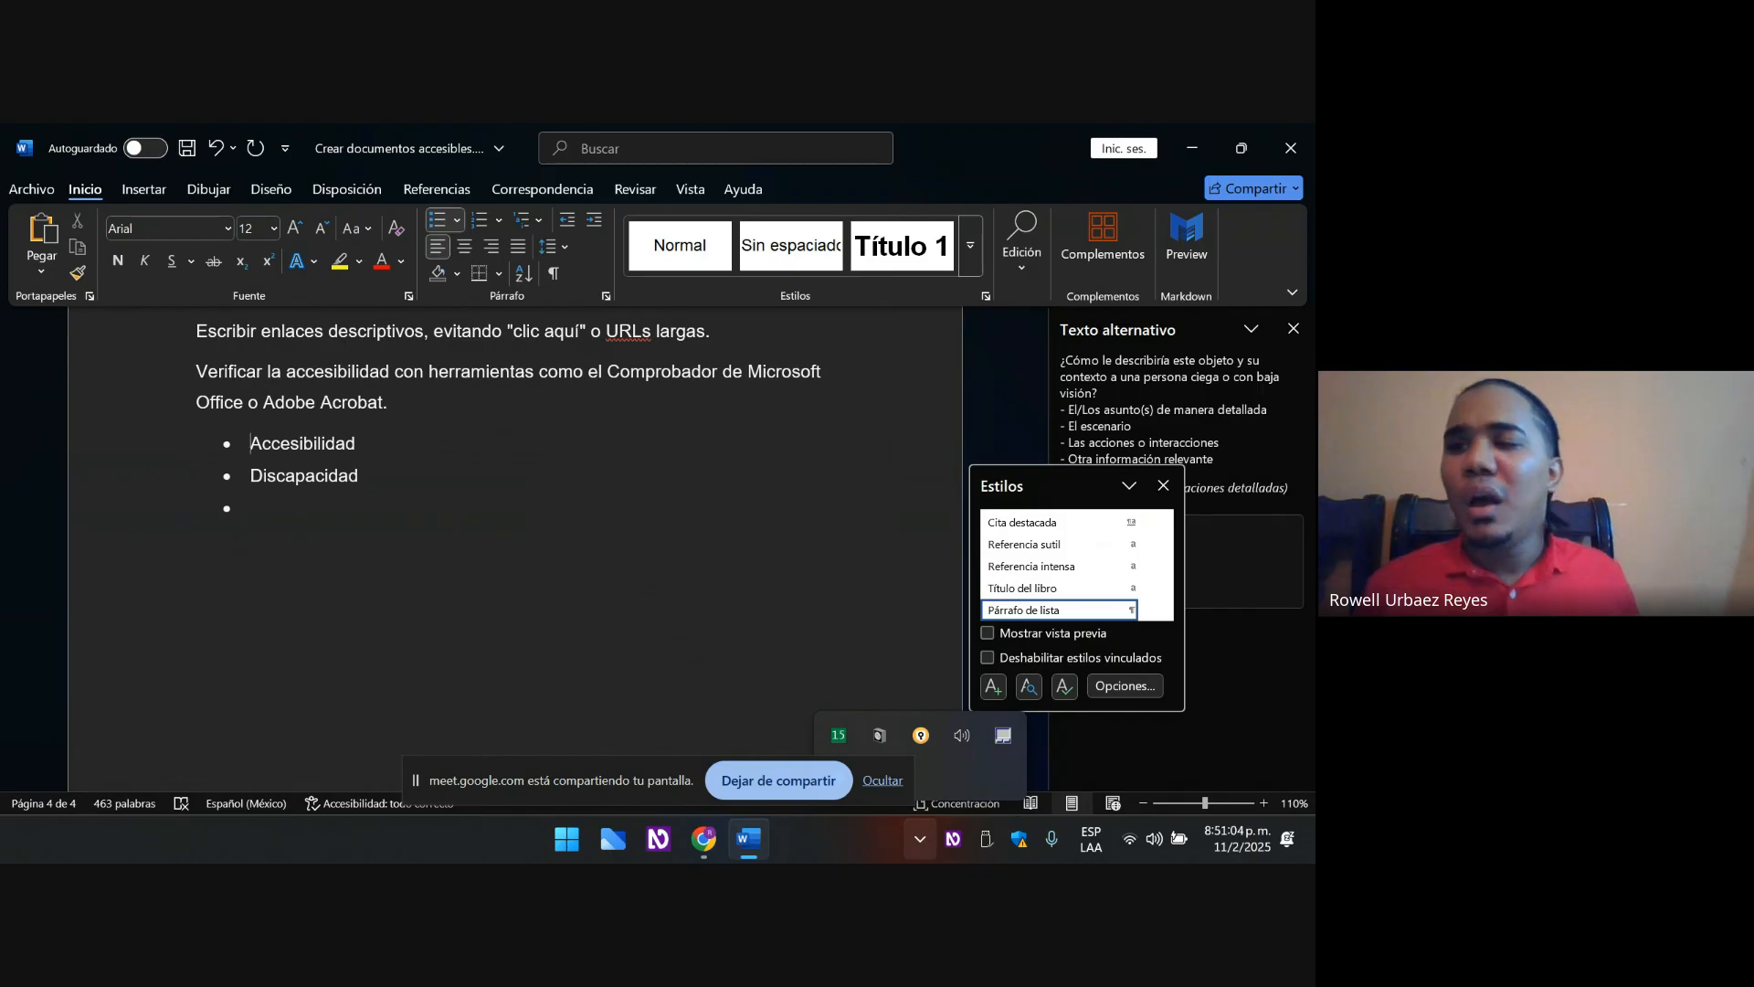
pyautogui.press('Up')
pyautogui.press('Up')
pyautogui.press('Up')
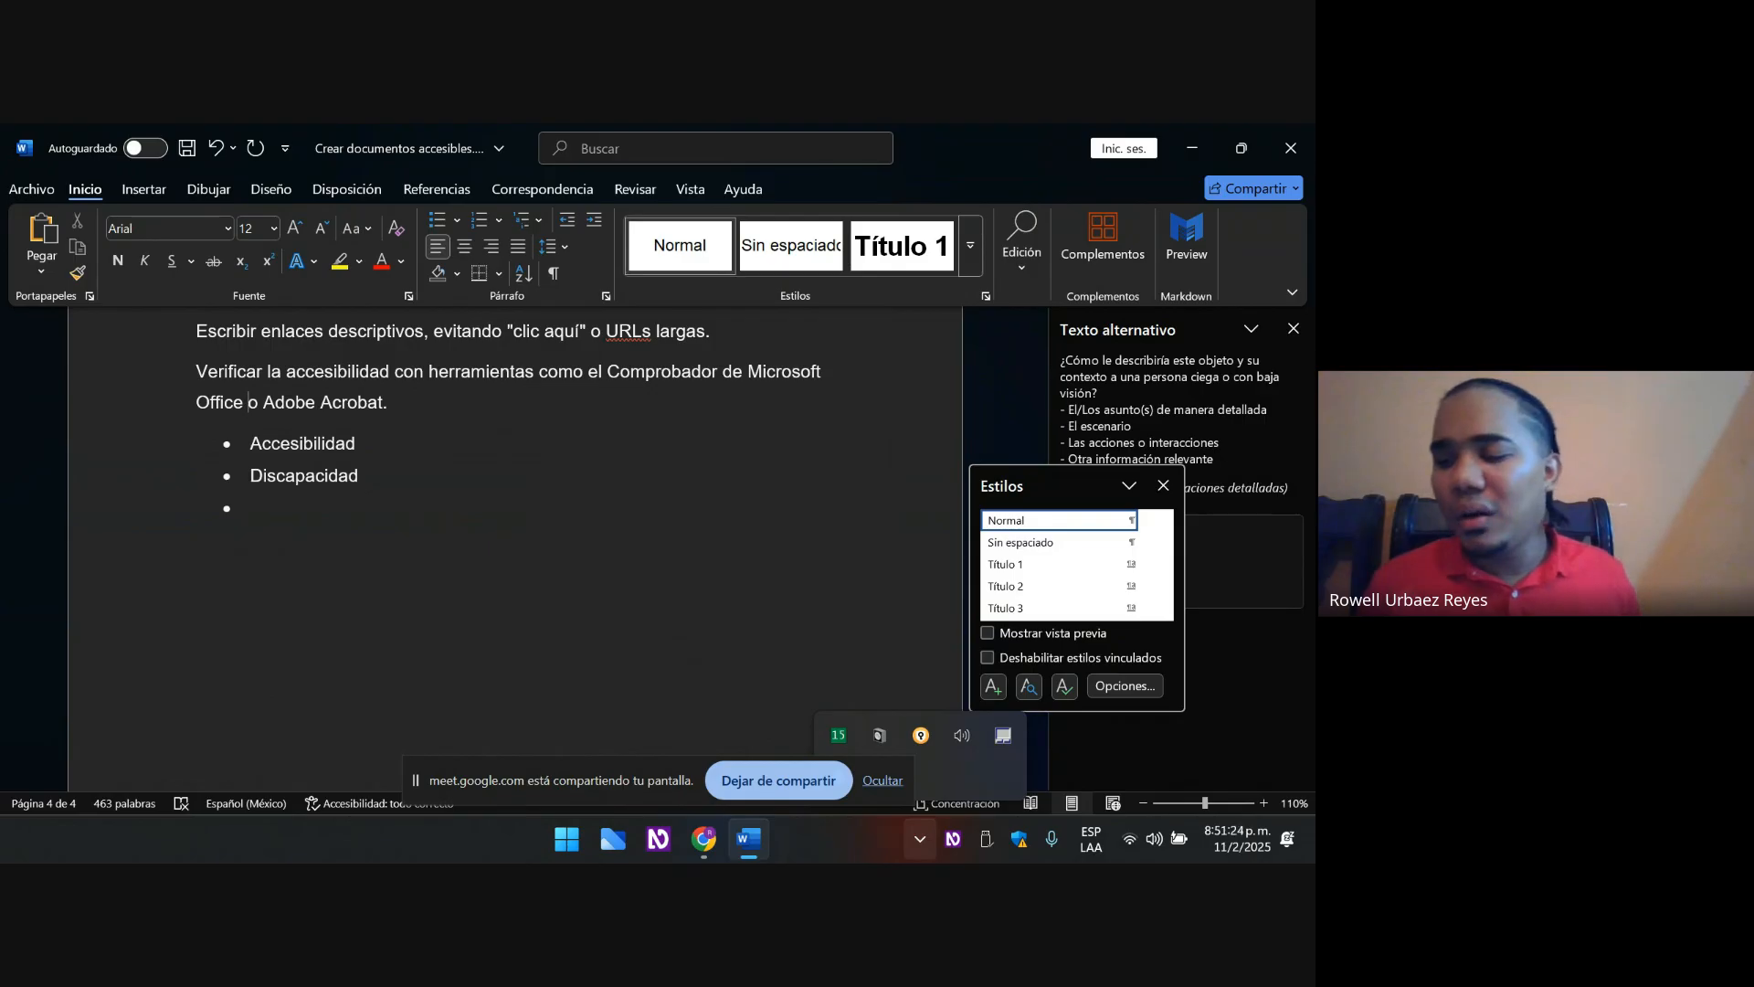
pyautogui.hotkey('ctrl', 'Up')
pyautogui.hotkey('ctrl', 'Up')
pyautogui.hotkey('ctrl', 'Up')
pyautogui.hotkey('ctrl', 'Up')
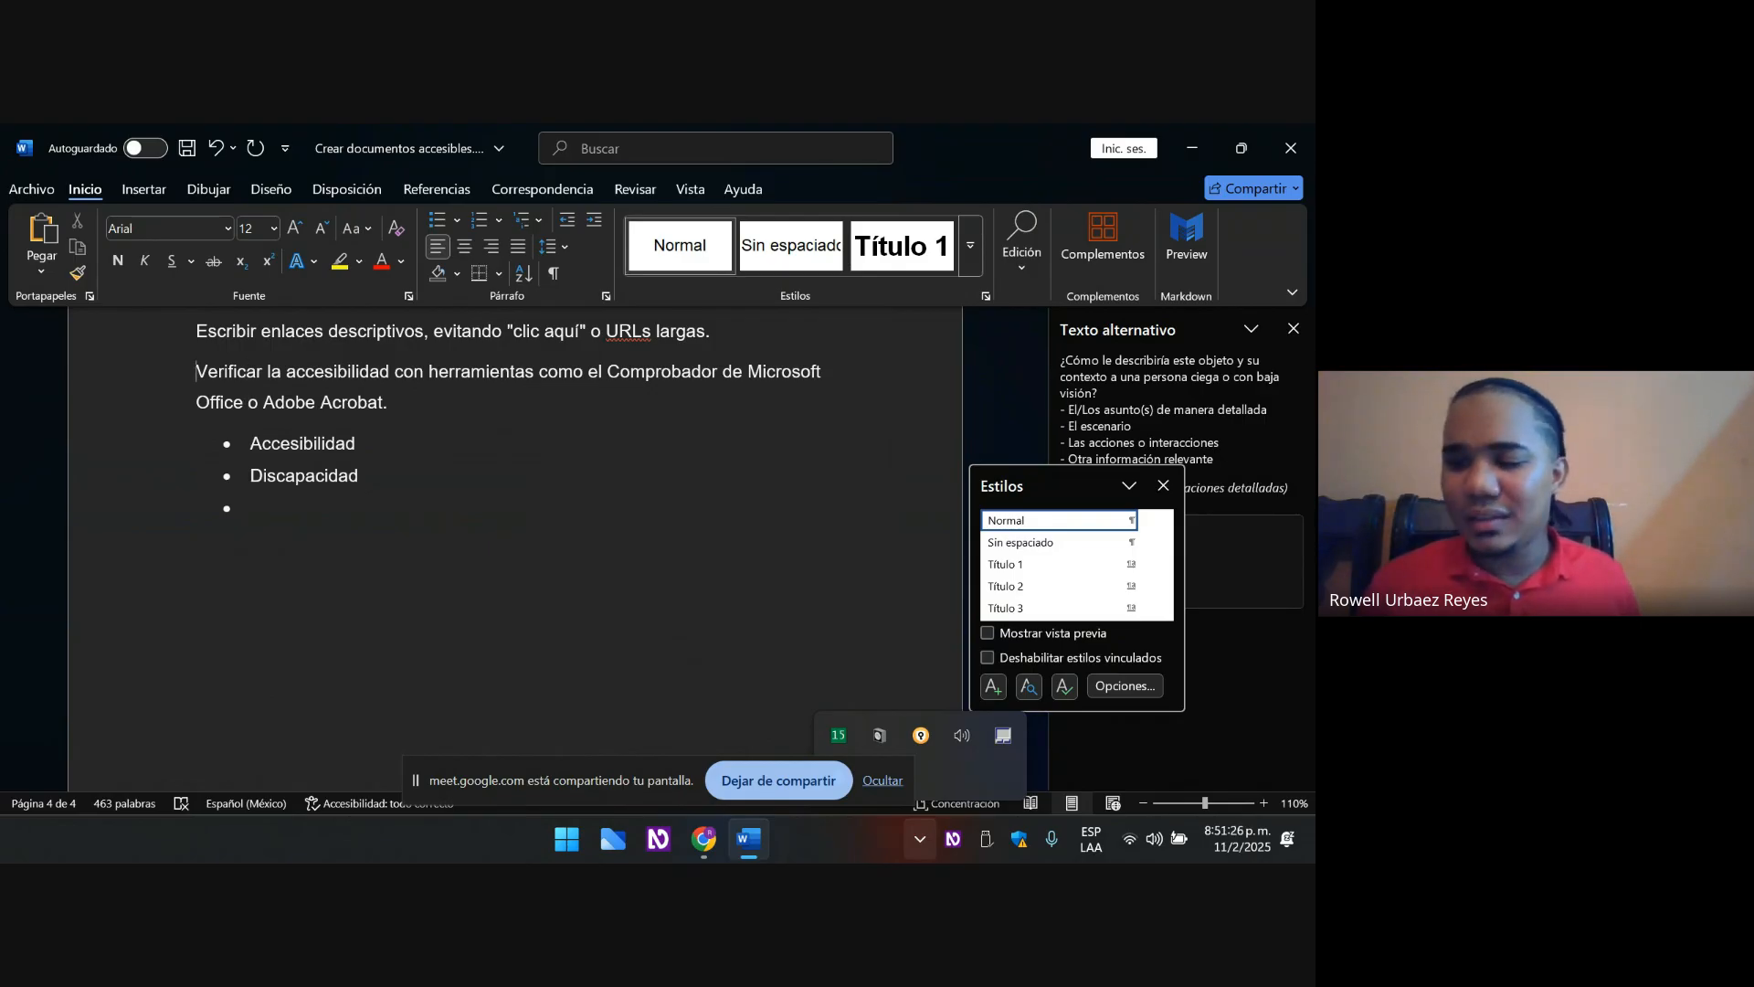
pyautogui.hotkey('ctrl', 'Up')
pyautogui.hotkey('ctrl', 'Up')
pyautogui.hotkey('ctrl', 'Up')
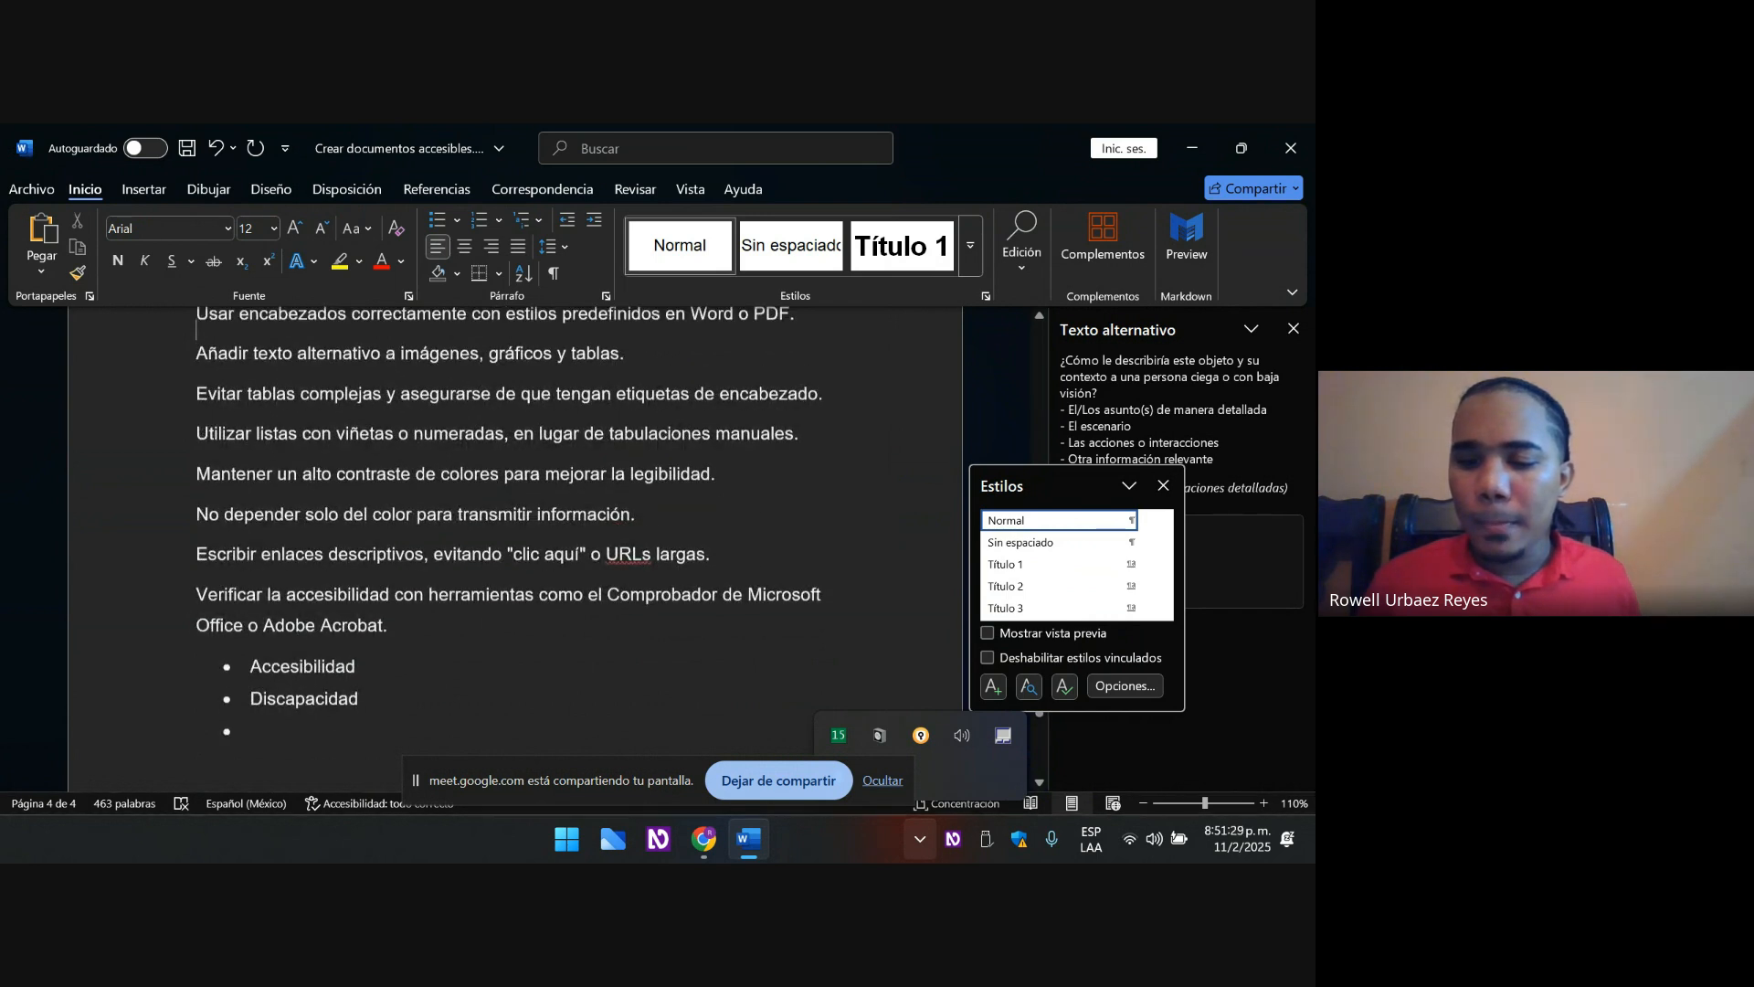
# - Read back through the accessibility element list on page 3, from the colour contrast lines up to "Encabezados"
pyautogui.hotkey('ctrl', 'Up')
pyautogui.hotkey('ctrl', 'Up')
pyautogui.hotkey('ctrl', 'Up')
pyautogui.hotkey('ctrl', 'Up')
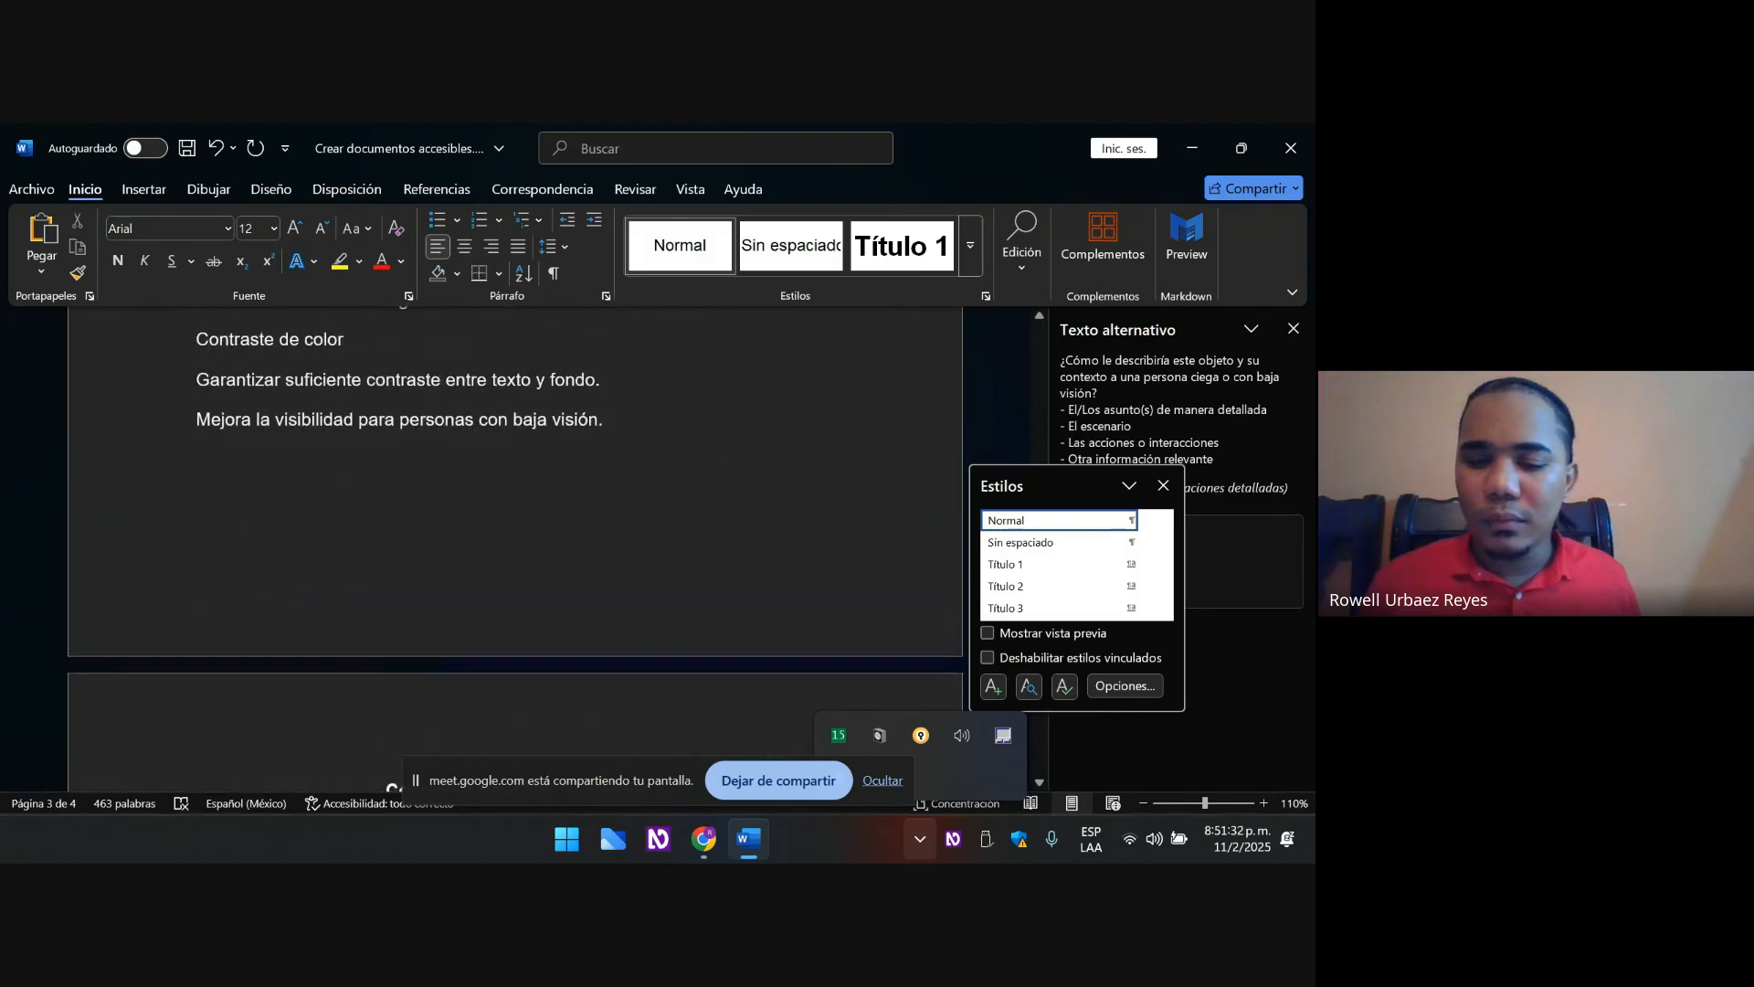
pyautogui.hotkey('ctrl', 'Up')
pyautogui.hotkey('ctrl', 'Up')
pyautogui.hotkey('ctrl', 'Up')
pyautogui.hotkey('ctrl', 'Up')
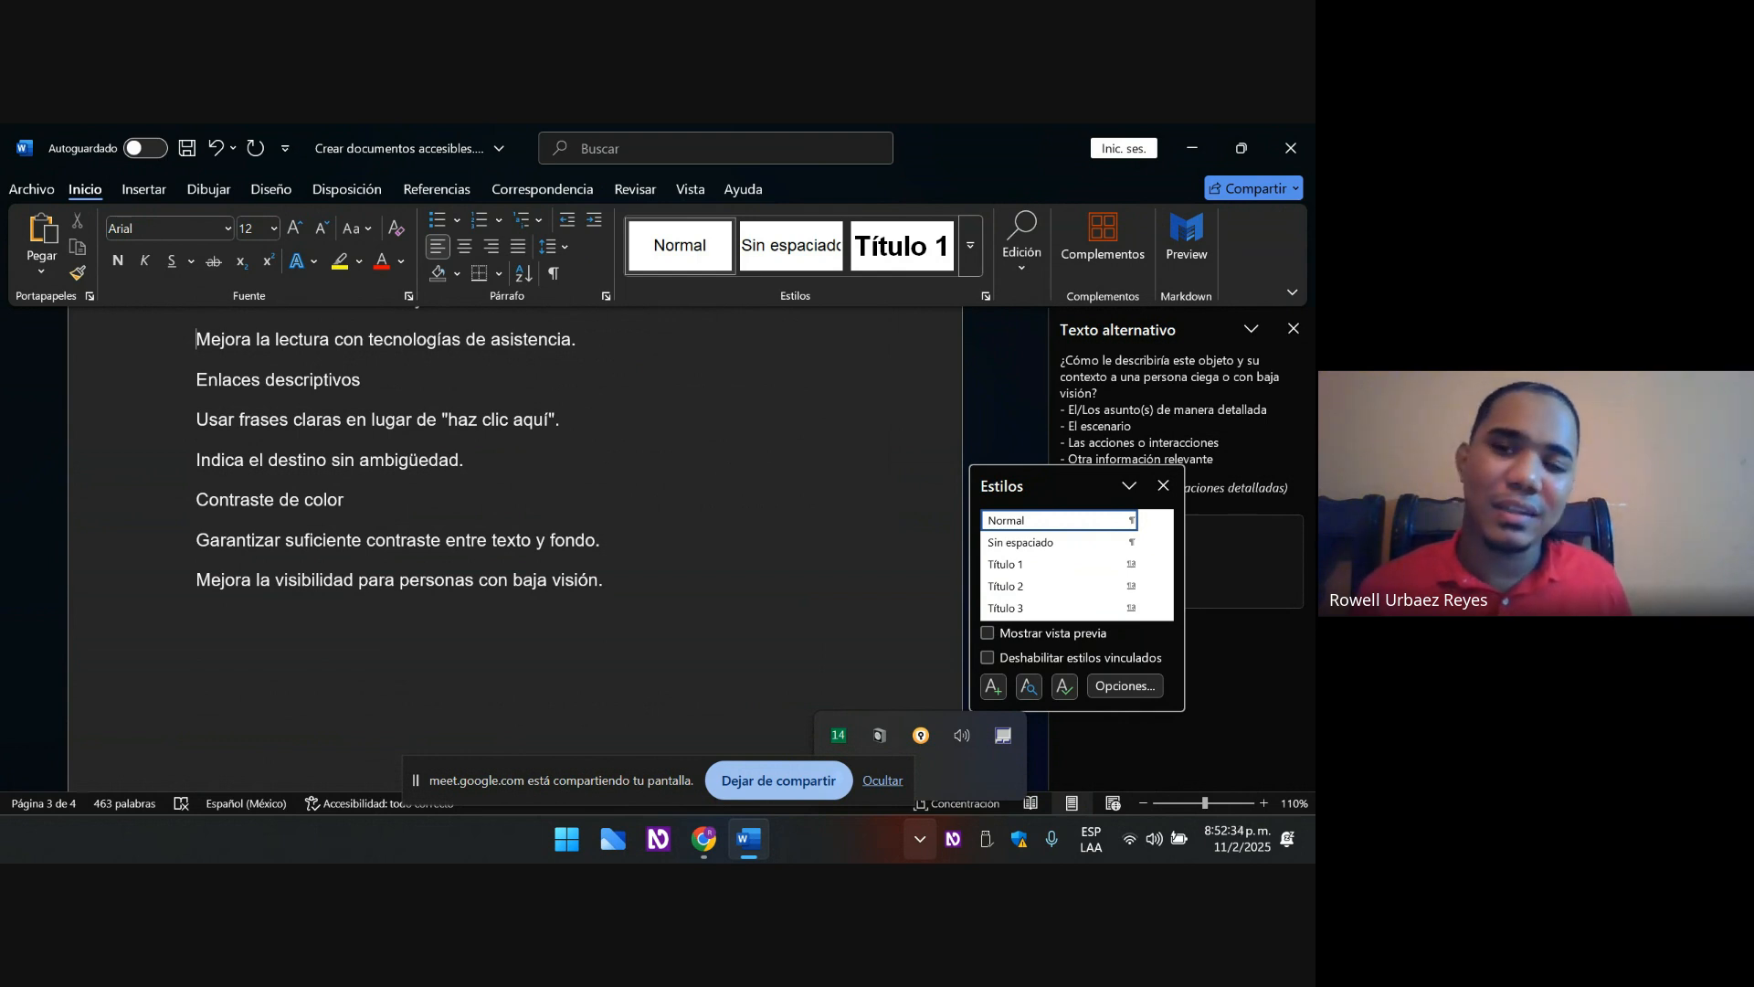
pyautogui.press('Up')
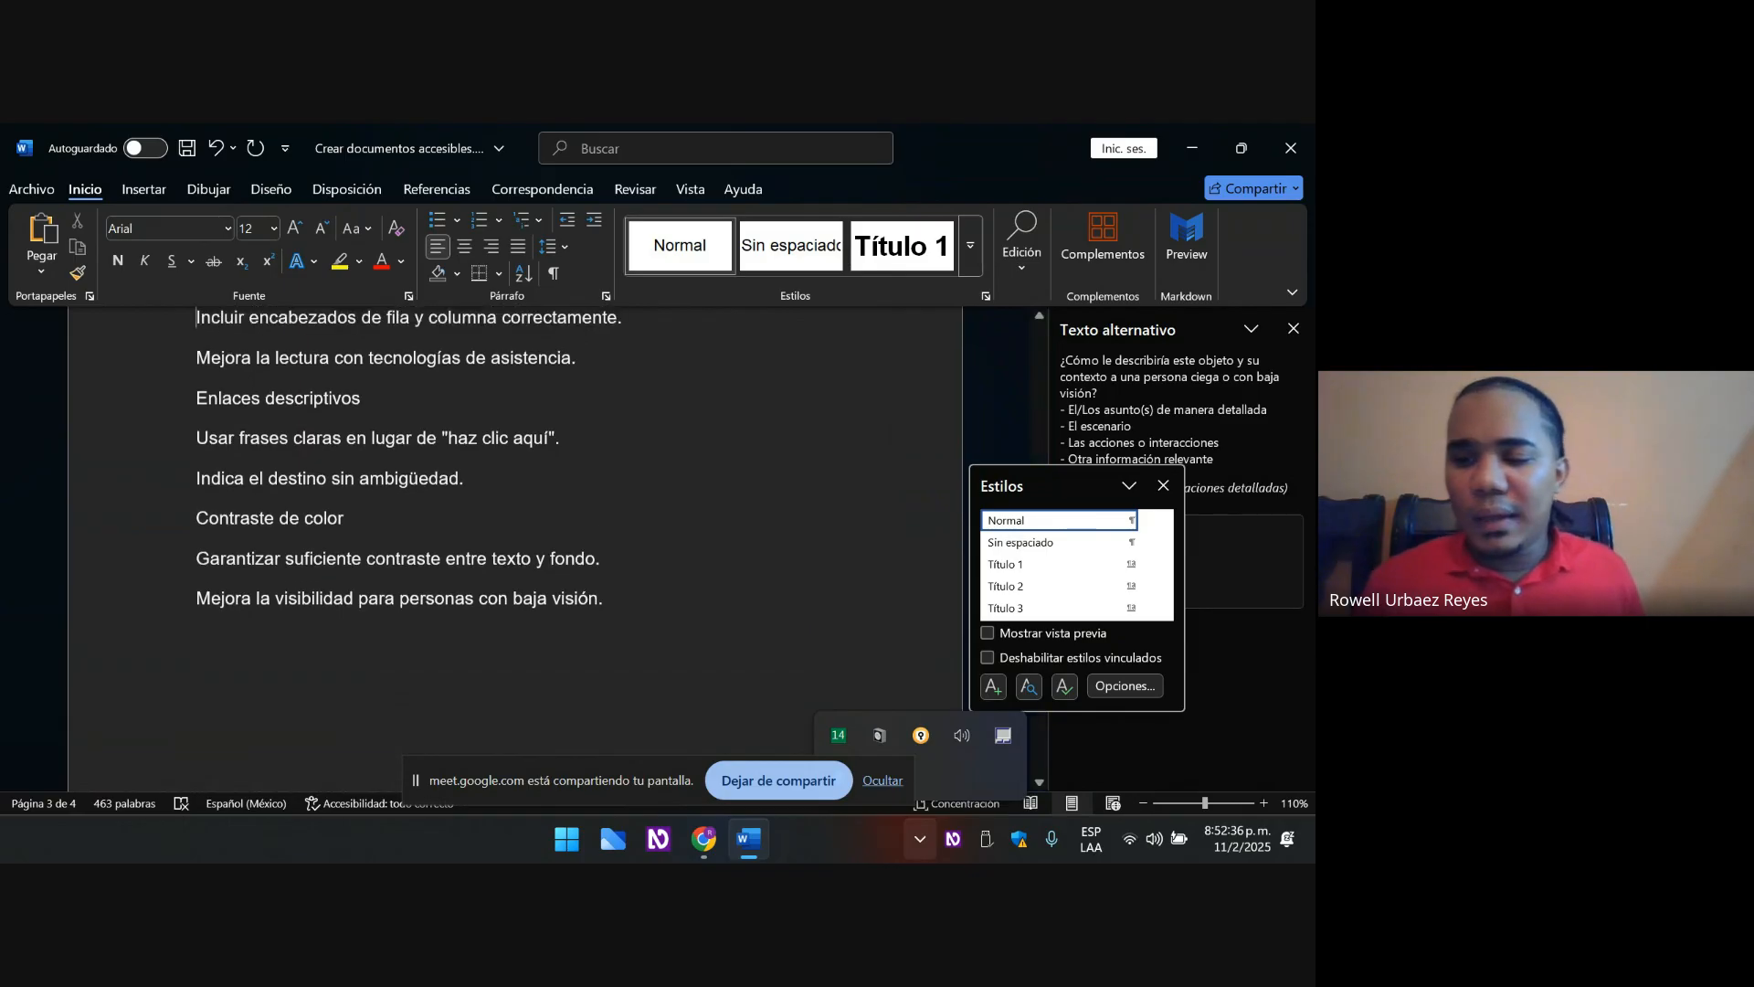
pyautogui.press('Up')
pyautogui.press('Up')
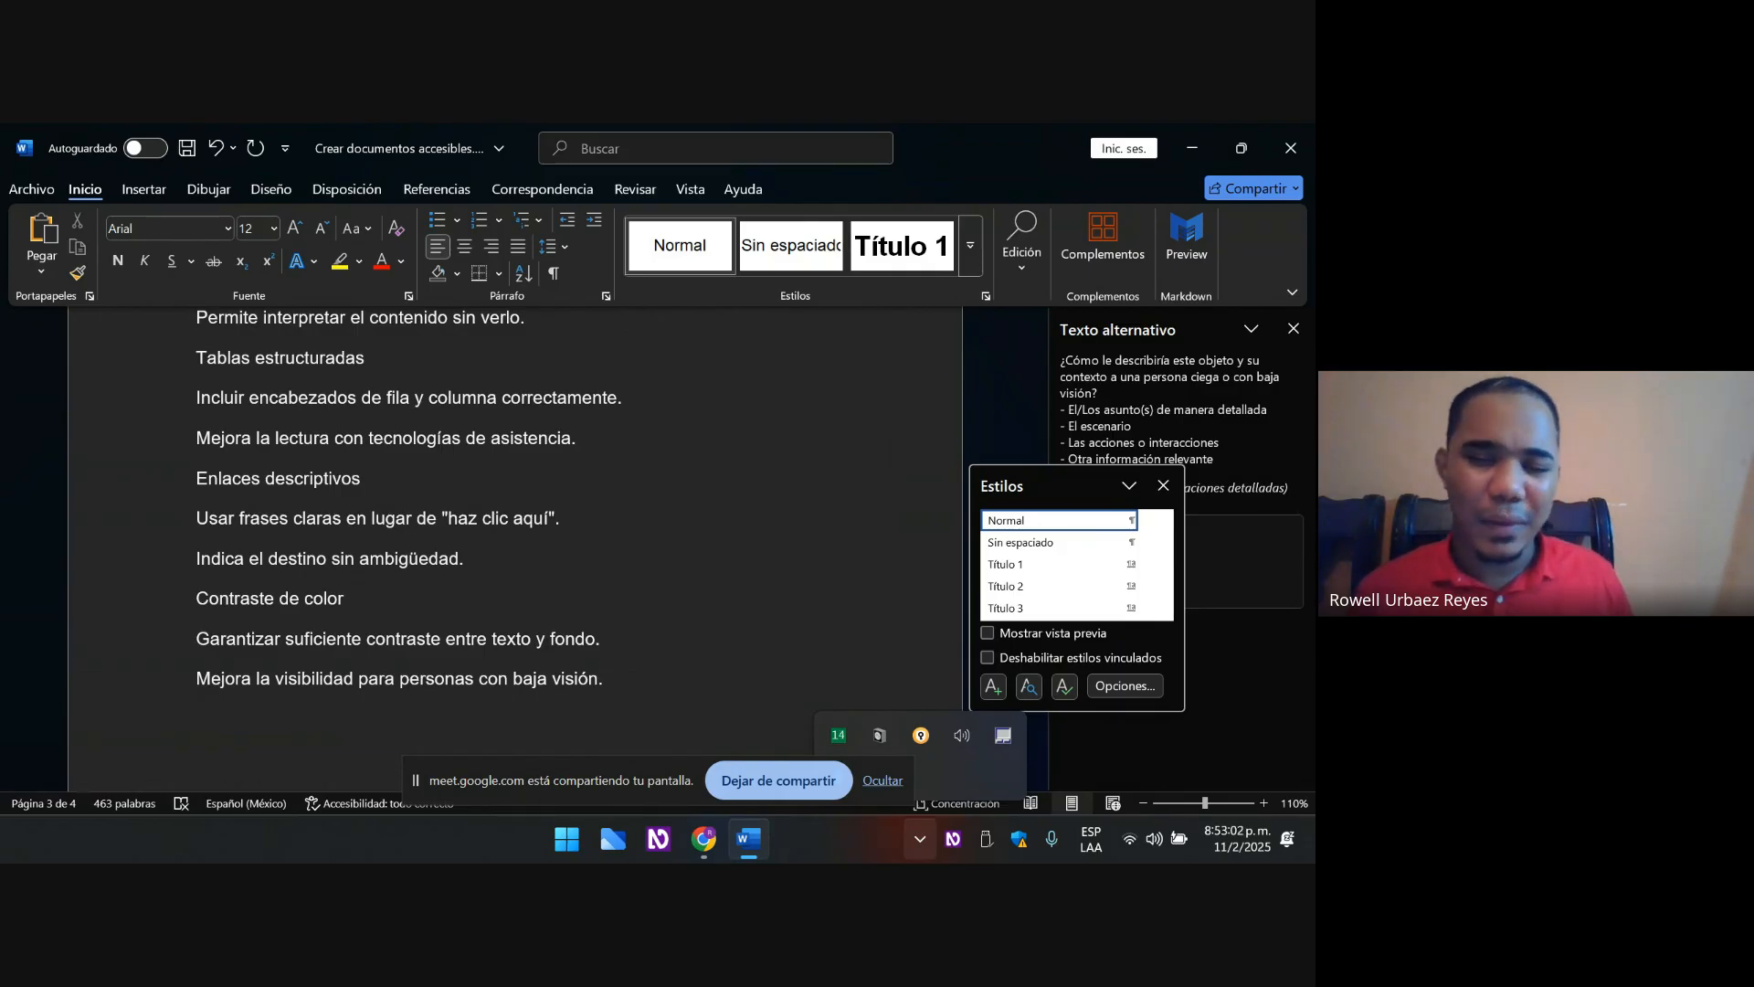
pyautogui.press('Up')
pyautogui.press('Up')
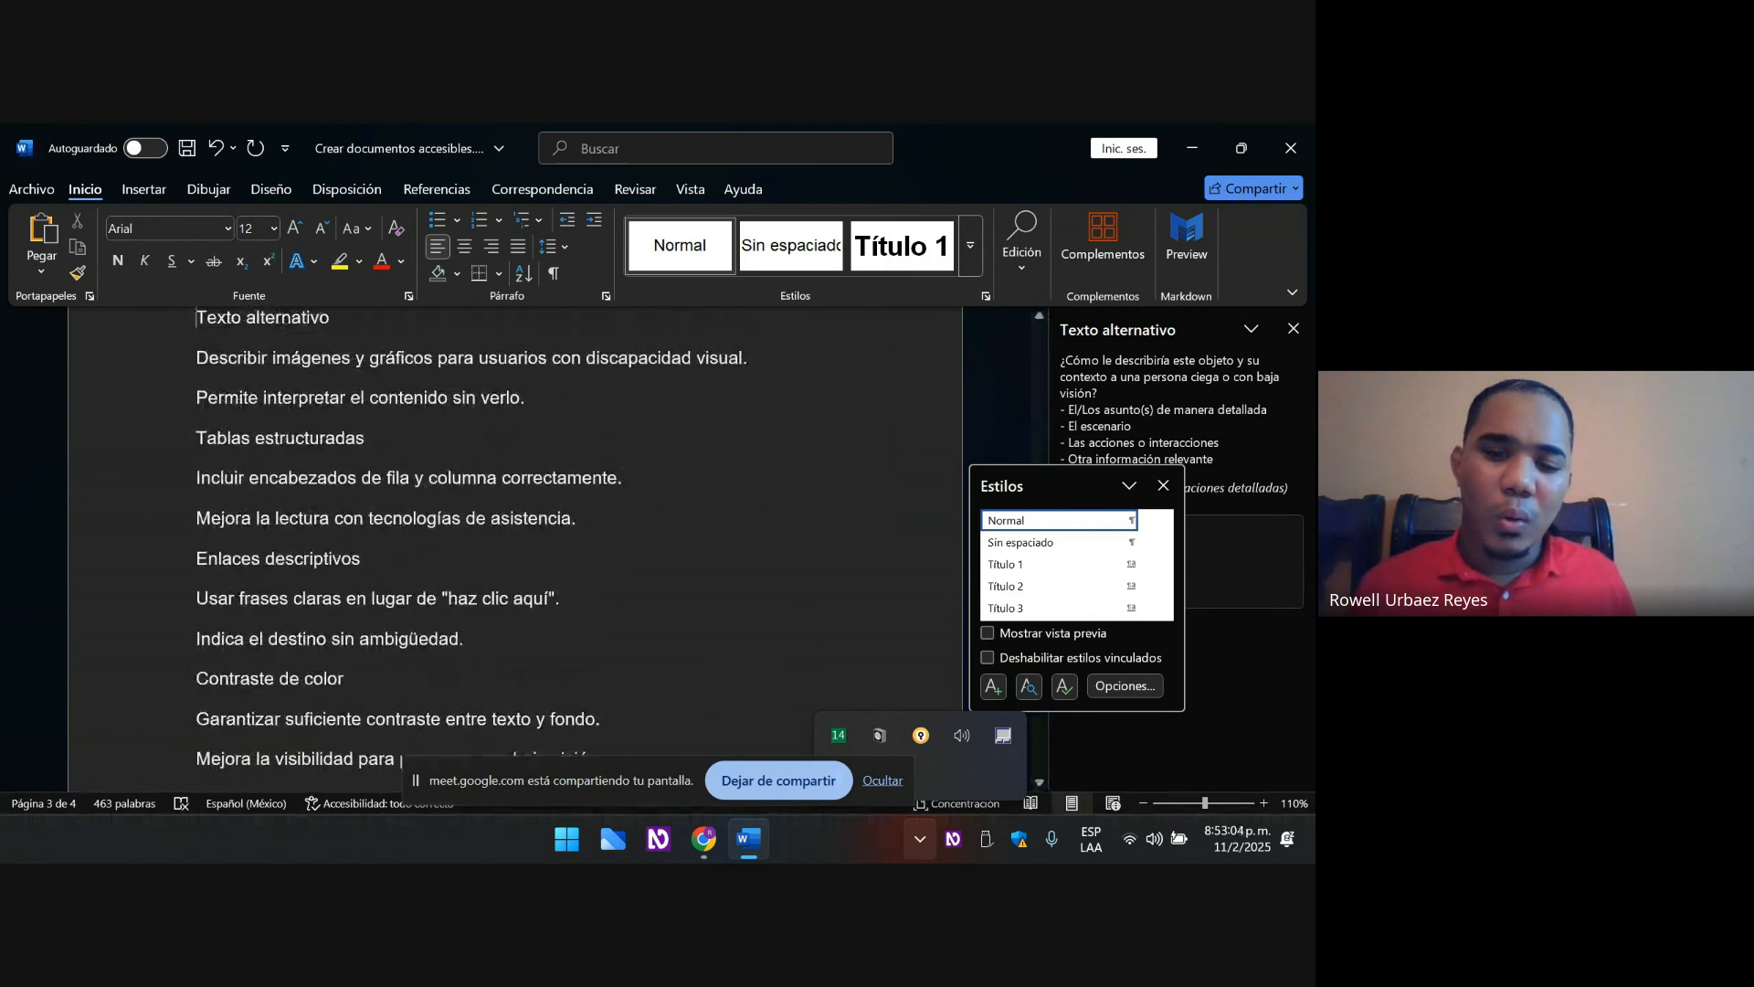
pyautogui.press('Up')
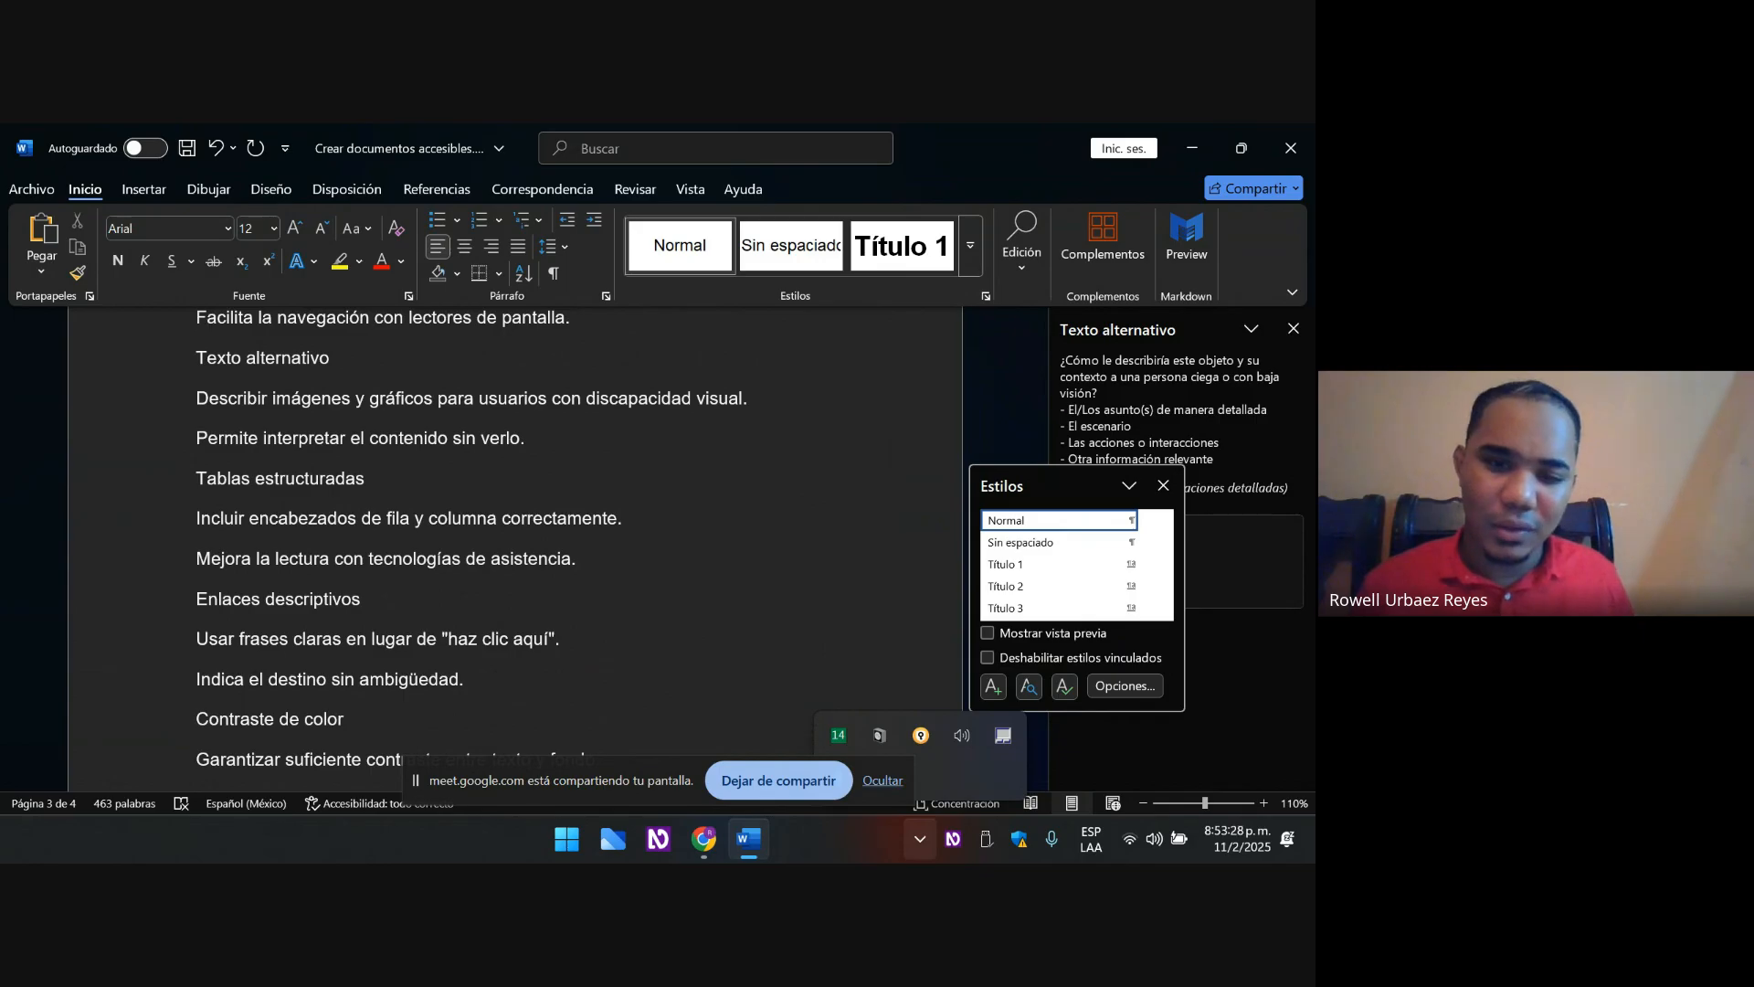
pyautogui.scroll(3, 511, 548)
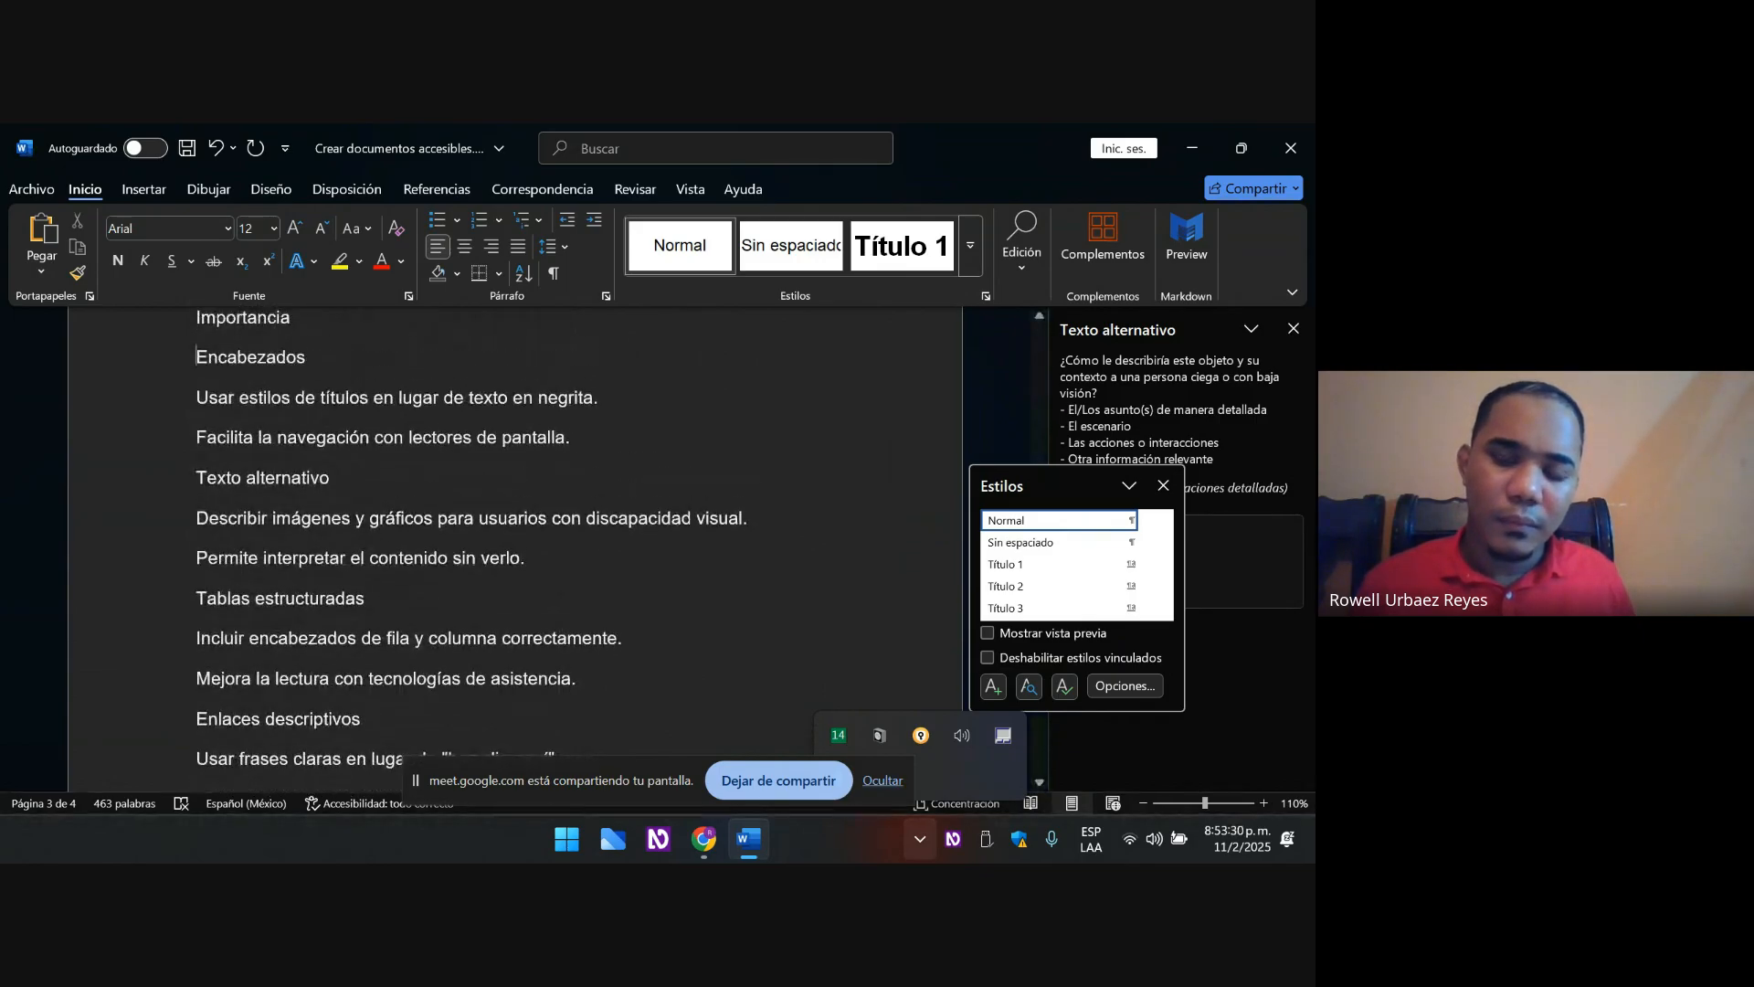
pyautogui.scroll(3, 512, 548)
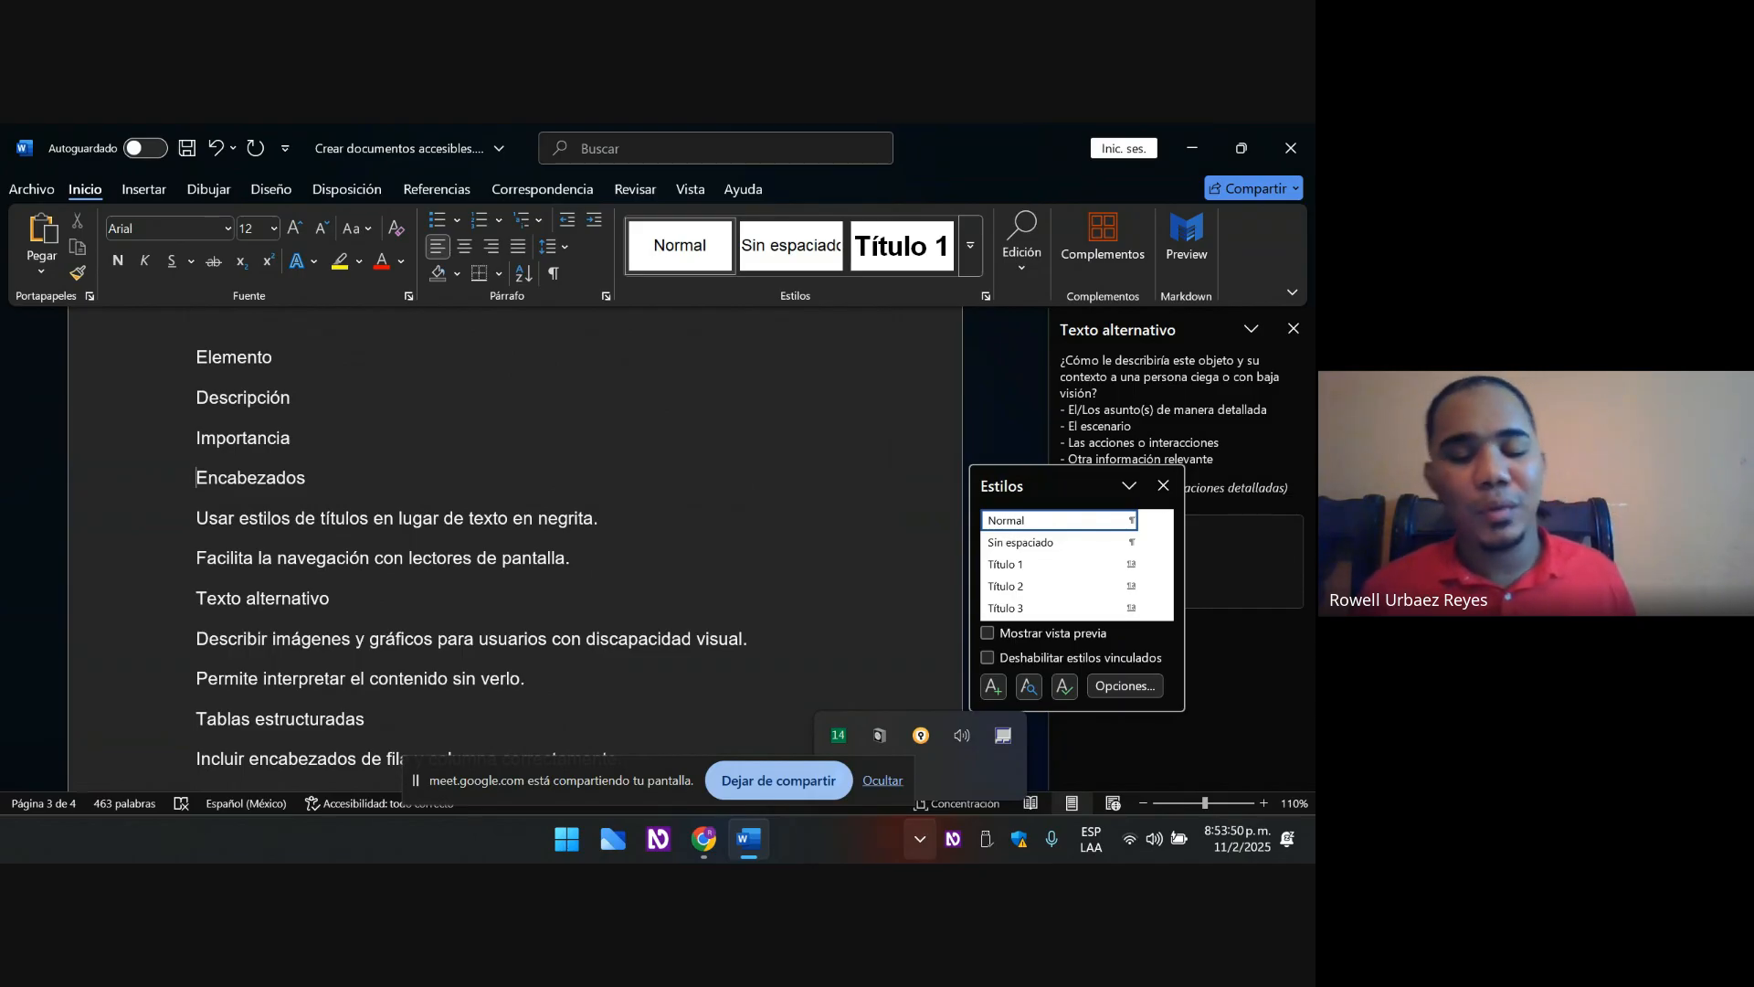
# - Insert a table from the page 3 lines running from "Elemento" through "Mejora la visibilidad para personas con baja visión."
pyautogui.press('Up')
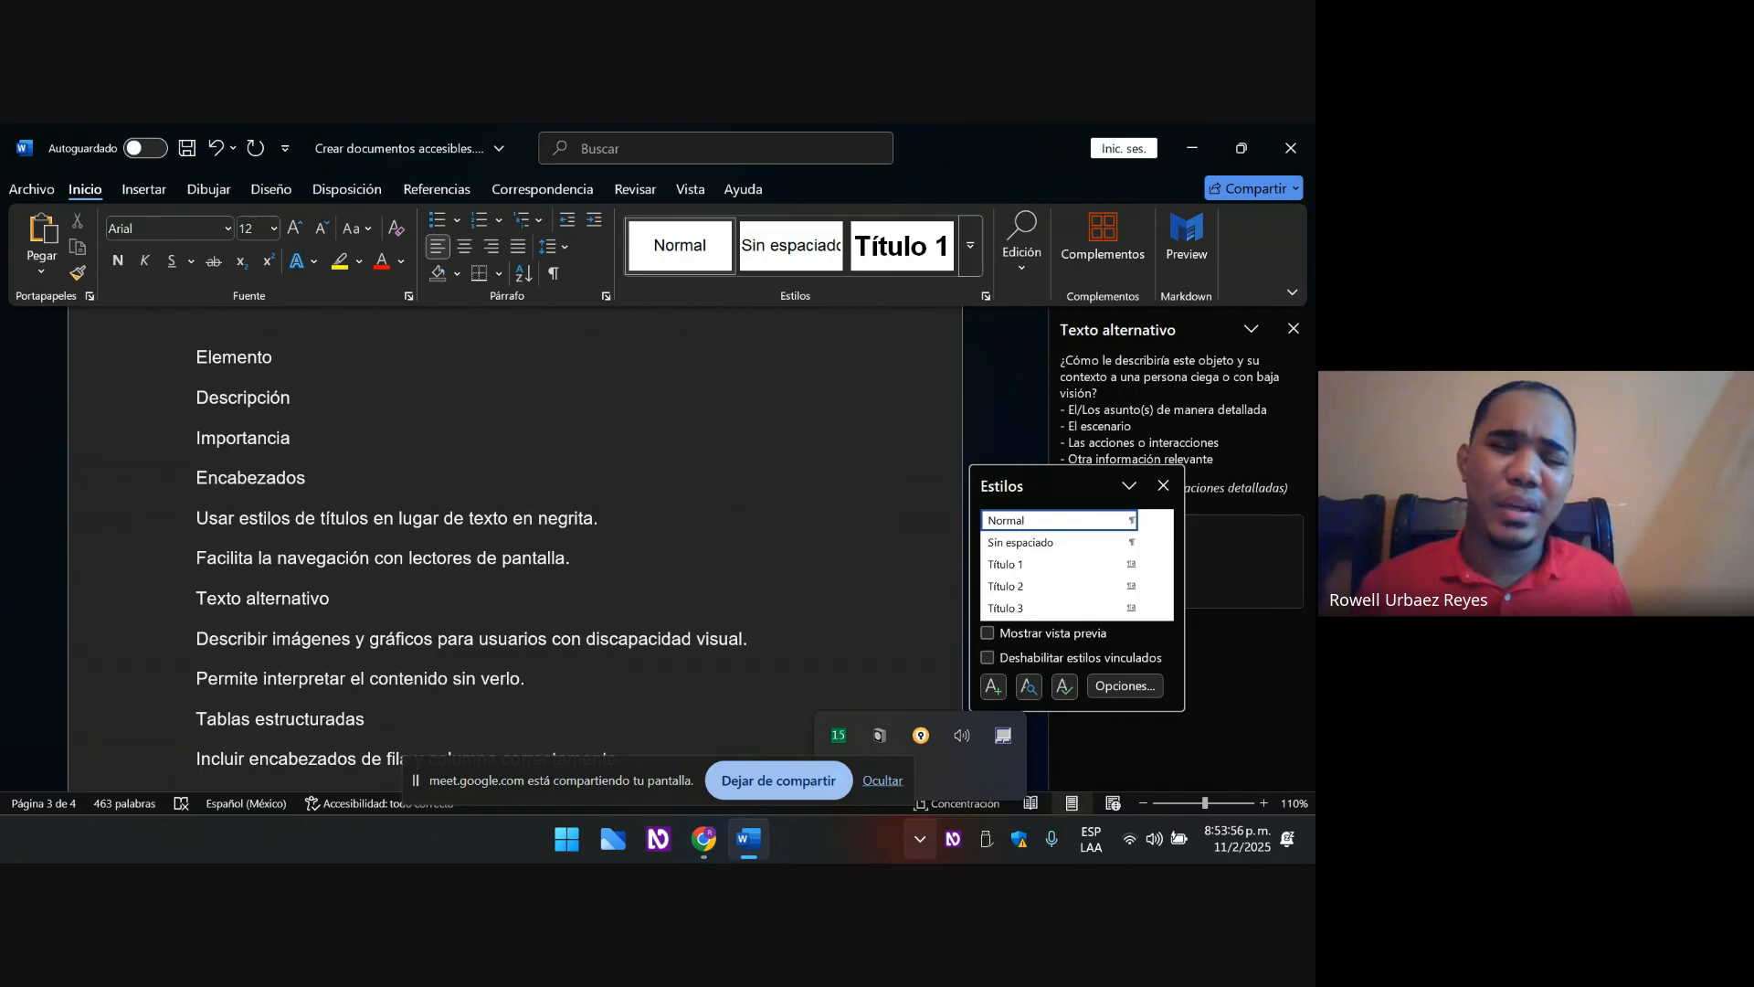
pyautogui.press('Up')
pyautogui.press('Up')
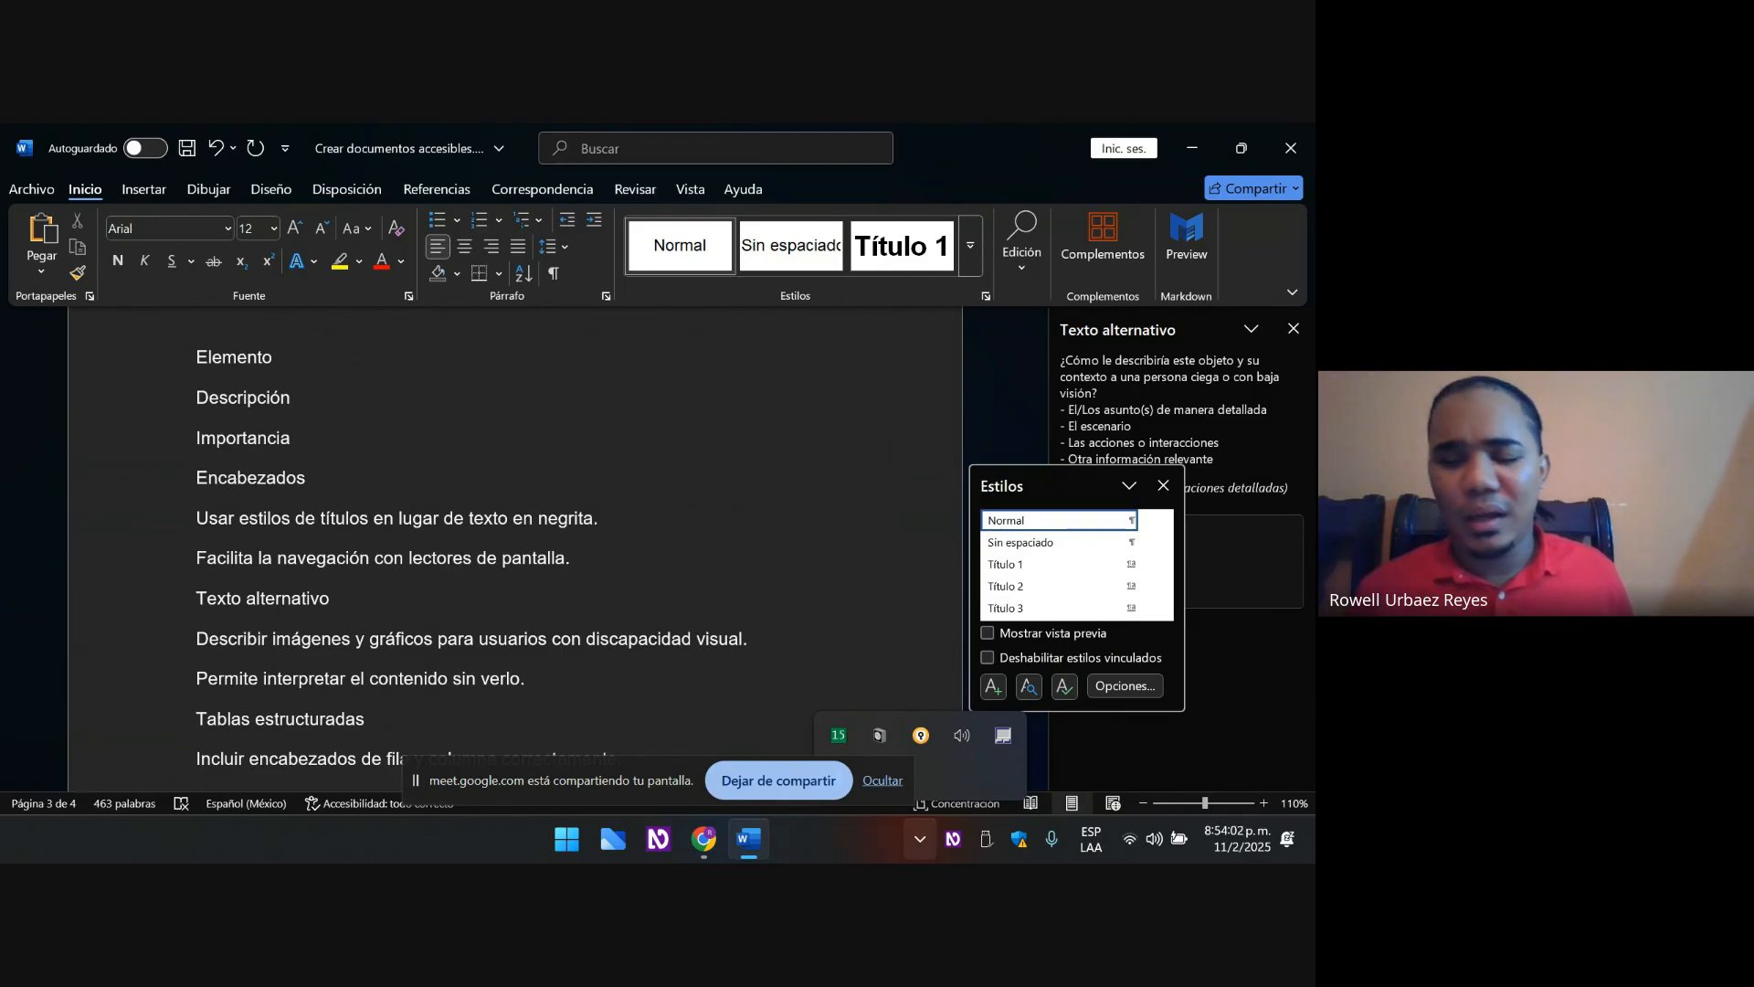
pyautogui.hotkey('shift', 'Down')
pyautogui.hotkey('shift', 'Down')
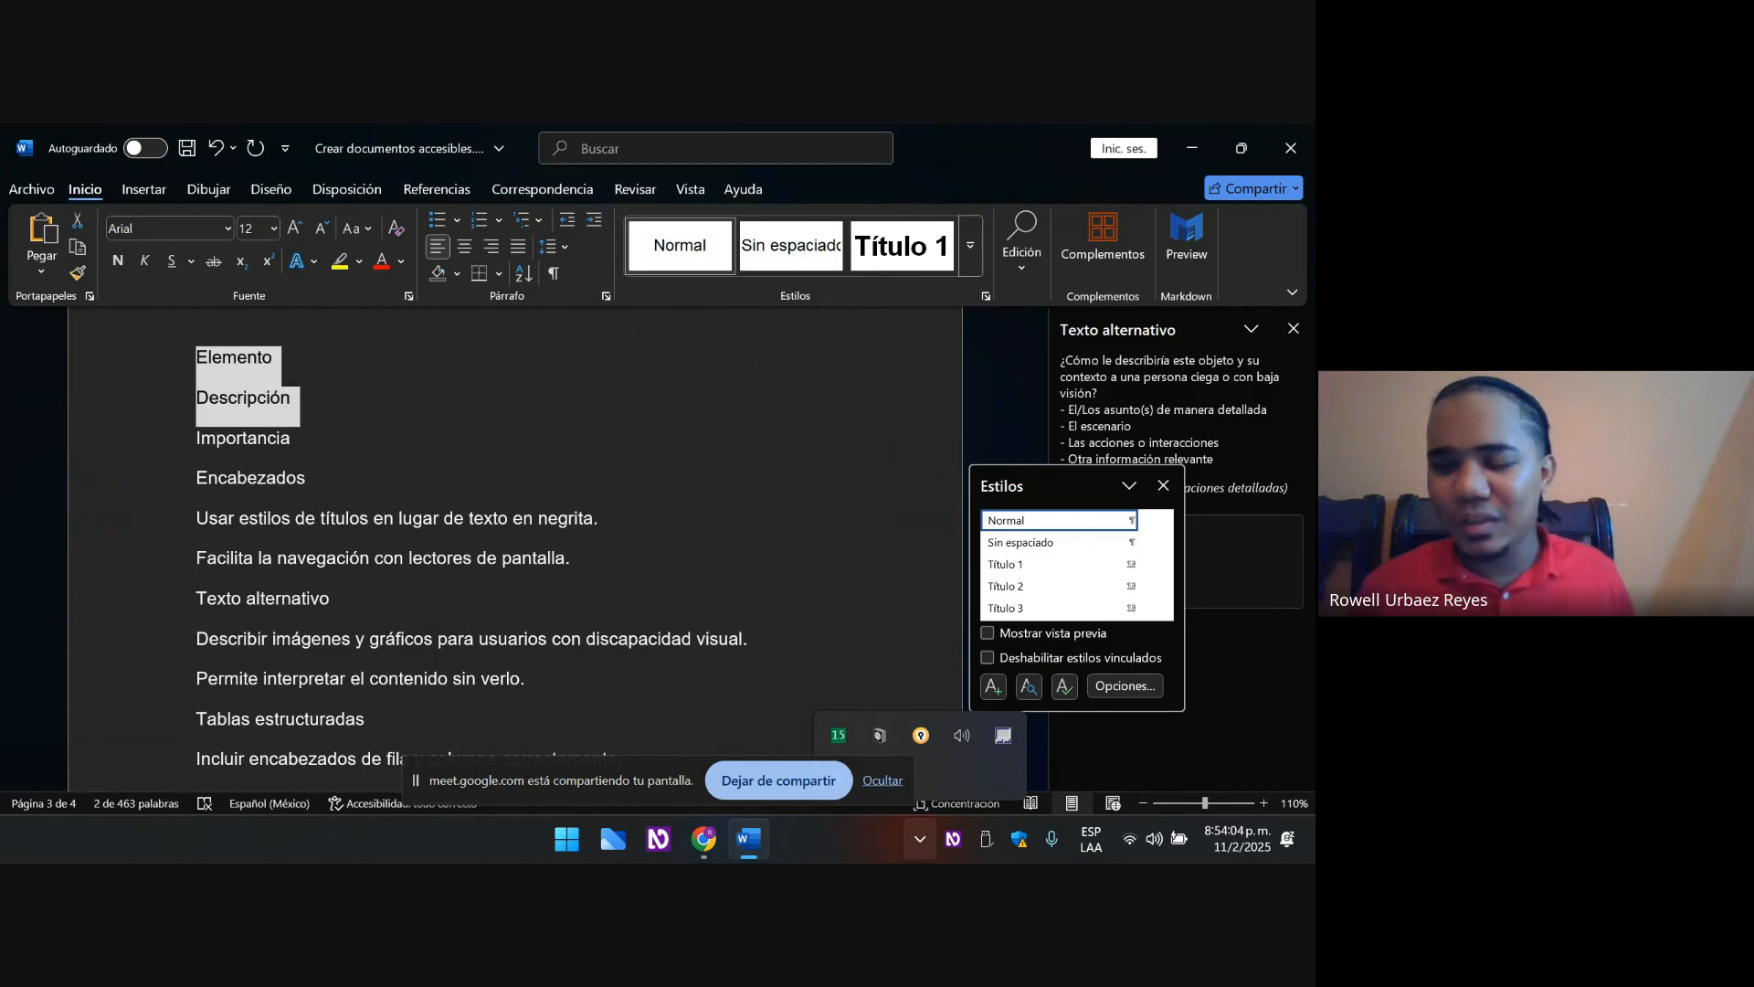
pyautogui.hotkey('shift', 'Down')
pyautogui.hotkey('shift', 'Down')
pyautogui.hotkey('shift', 'Down')
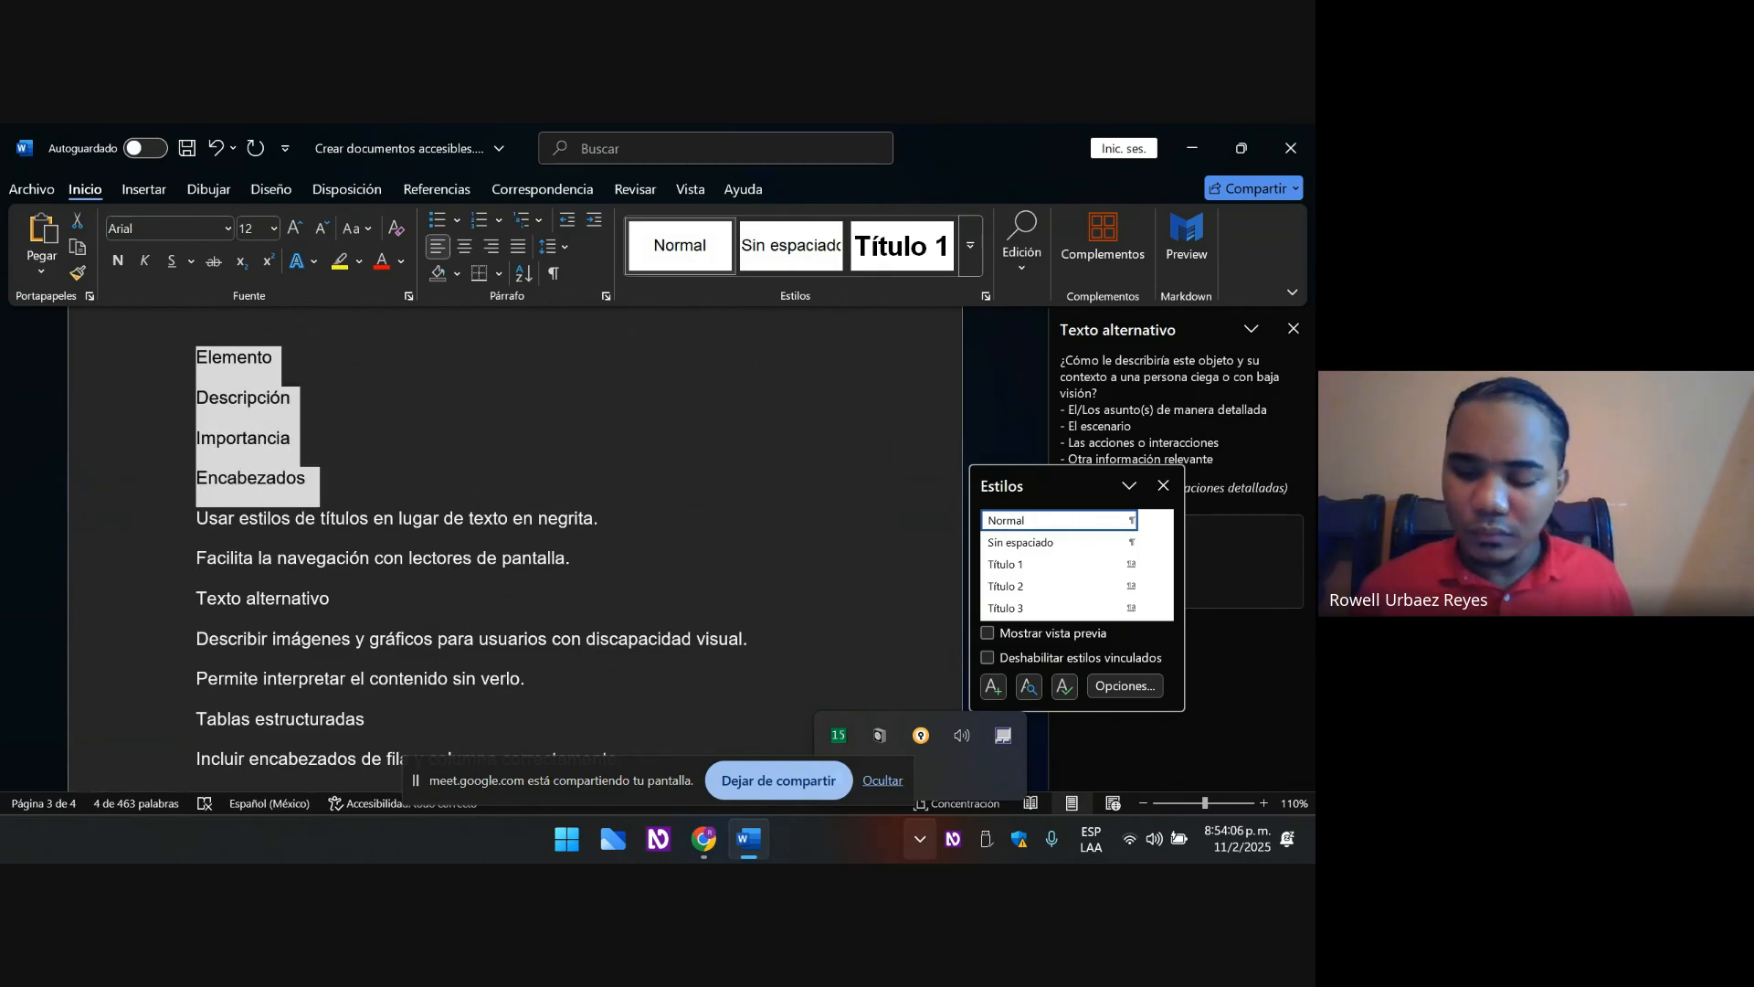
pyautogui.hotkey('shift', 'Down')
pyautogui.hotkey('shift', 'Down')
pyautogui.hotkey('shift', 'Down')
pyautogui.hotkey('shift', 'Down')
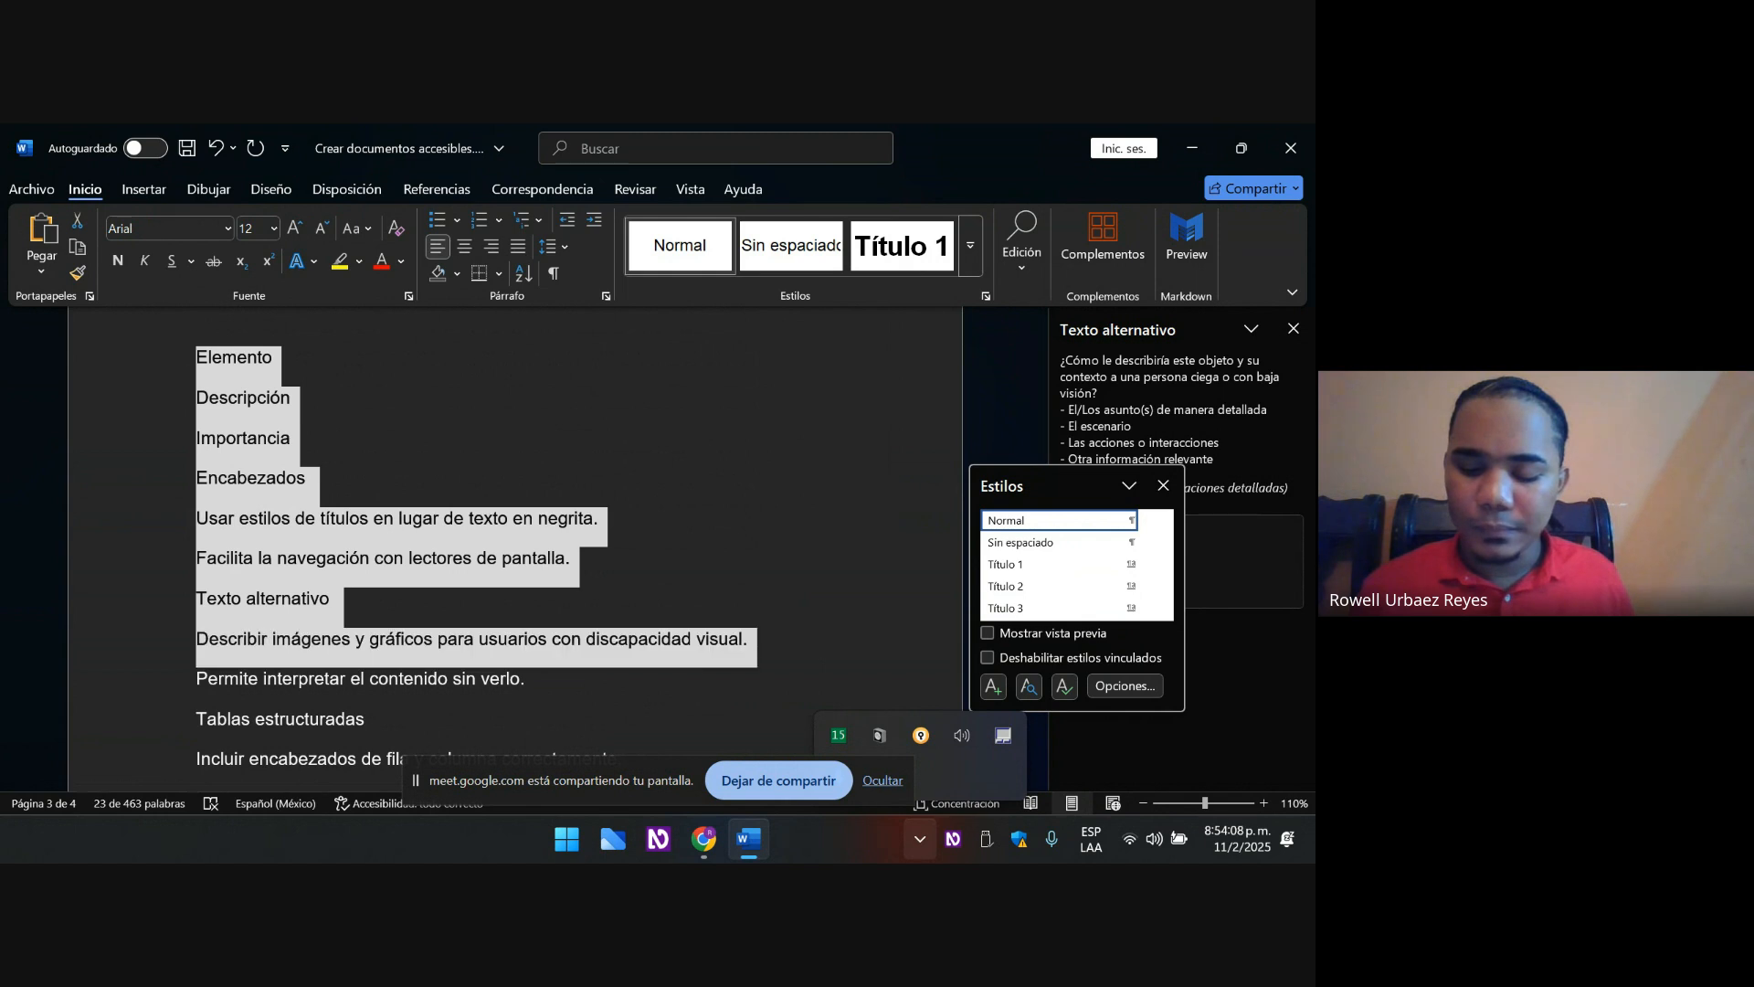
pyautogui.hotkey('shift', 'Down')
pyautogui.hotkey('shift', 'Down')
pyautogui.hotkey('shift', 'Down')
pyautogui.hotkey('shift', 'Down')
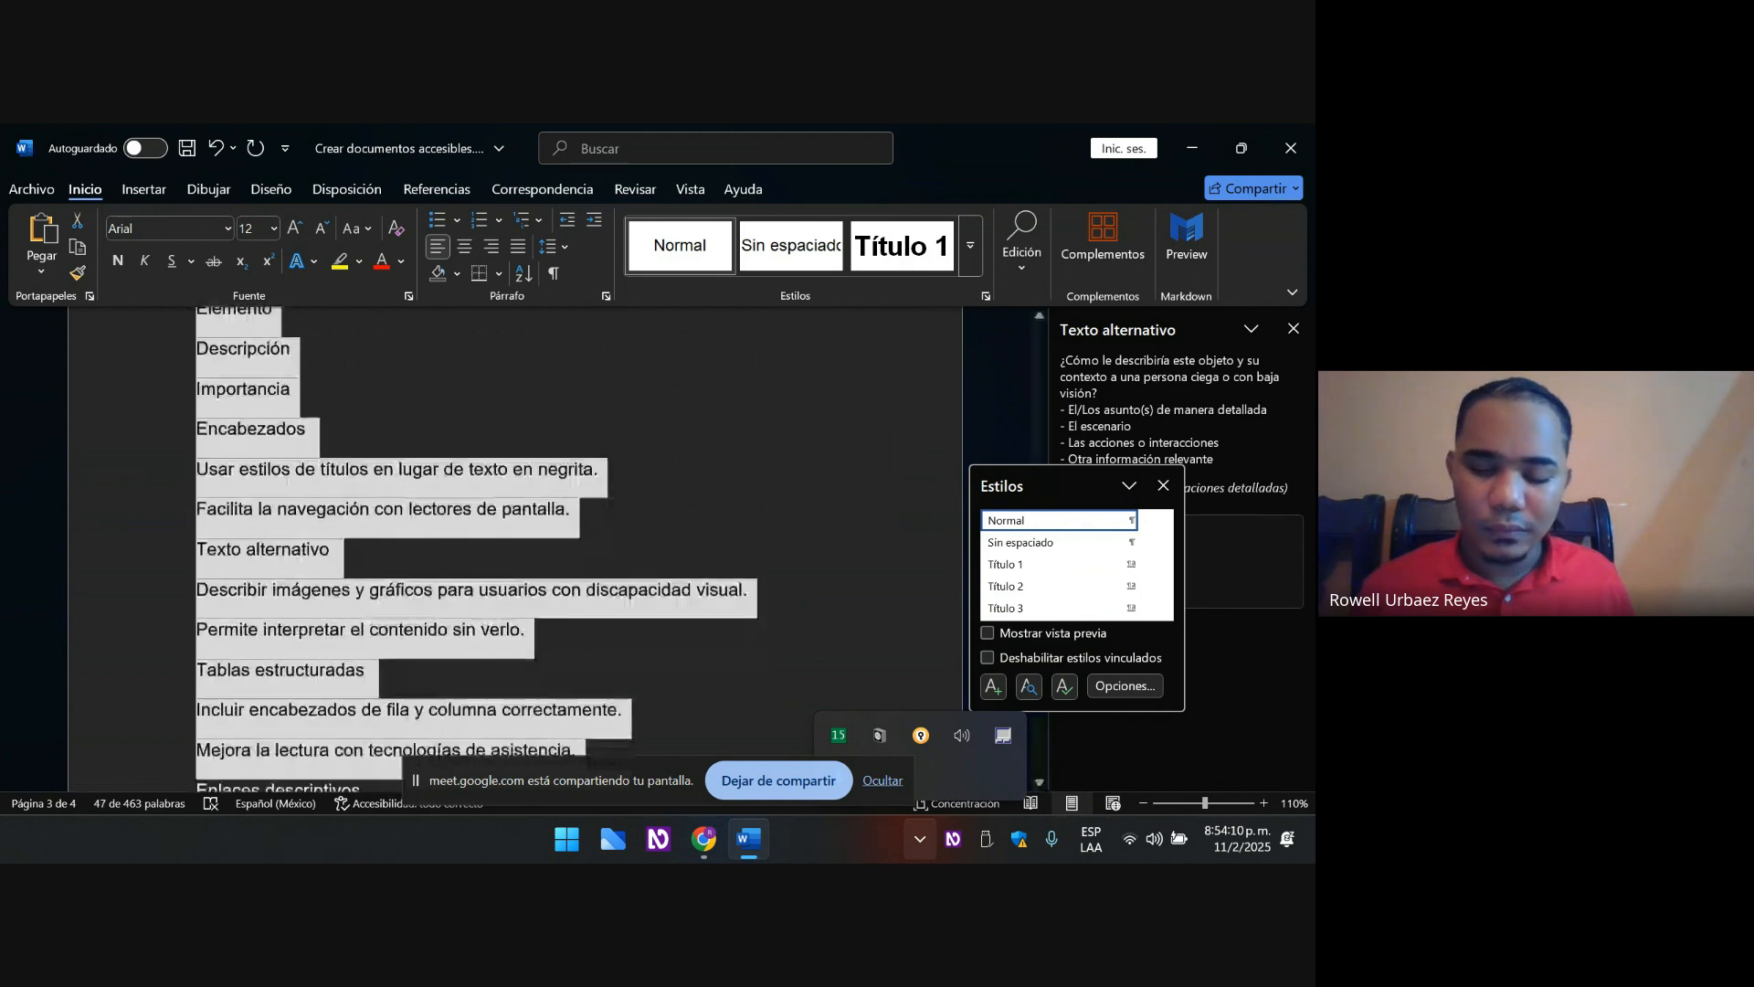
pyautogui.hotkey('shift', 'Down')
pyautogui.hotkey('shift', 'Down')
pyautogui.hotkey('shift', 'Down')
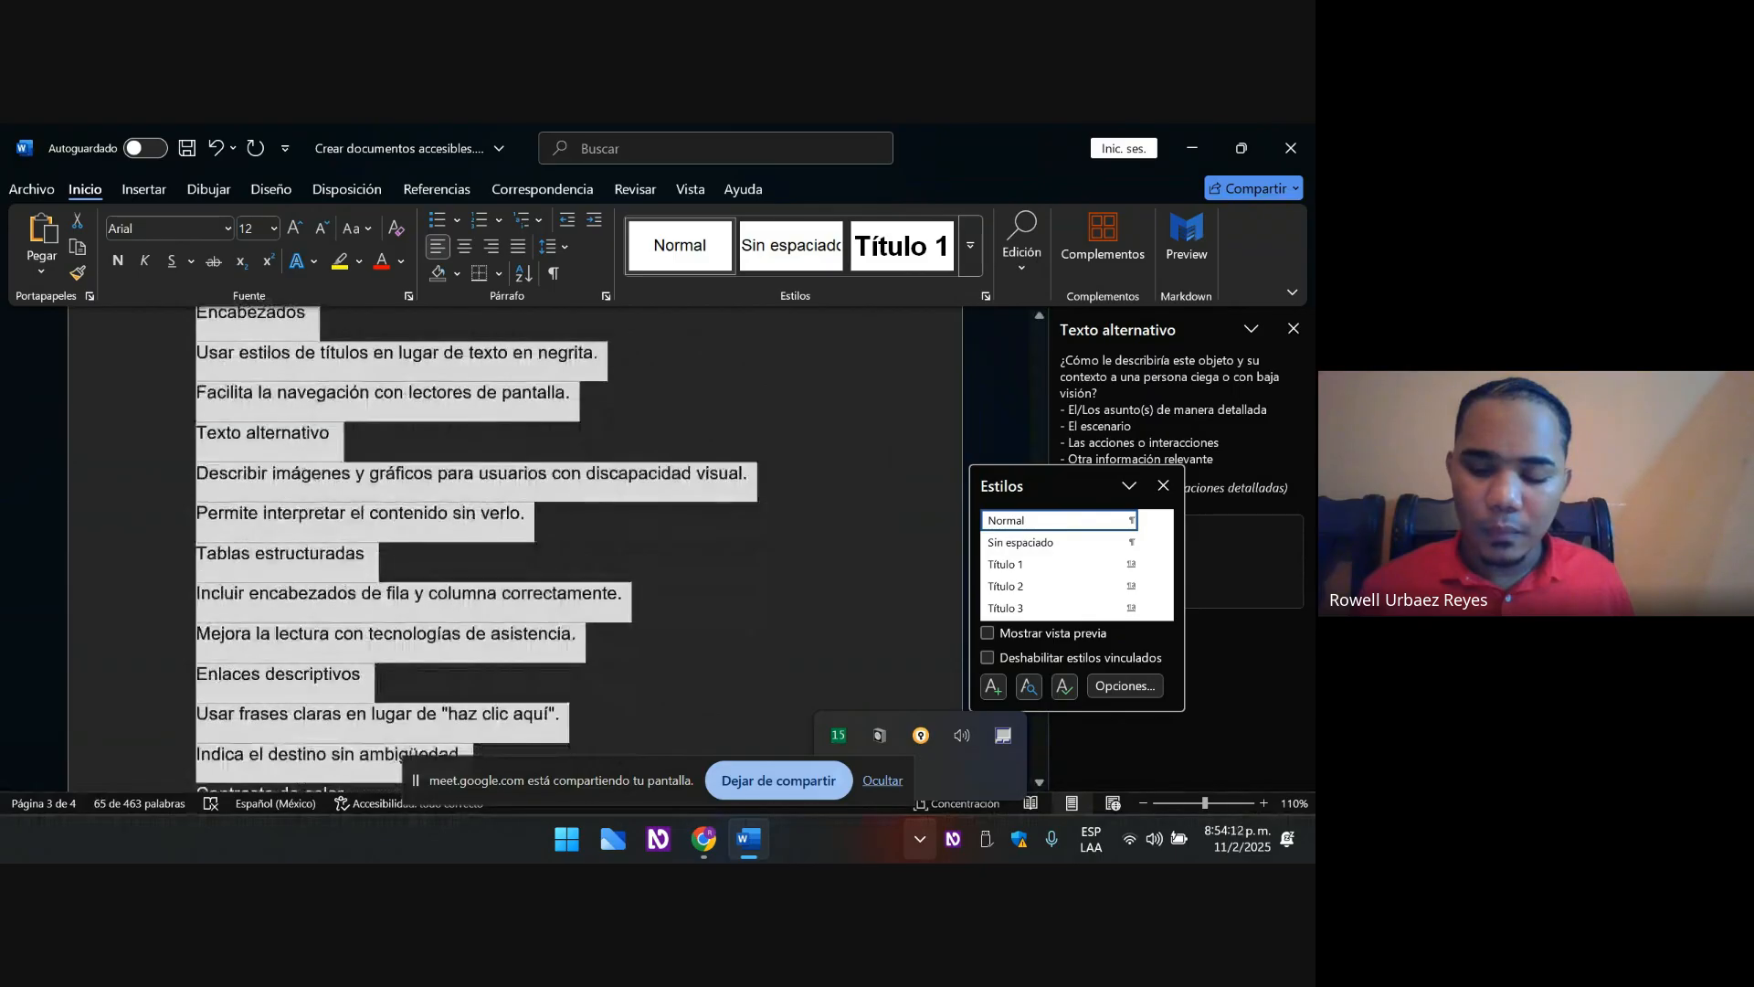
pyautogui.hotkey('shift', 'Down')
pyautogui.hotkey('shift', 'Down')
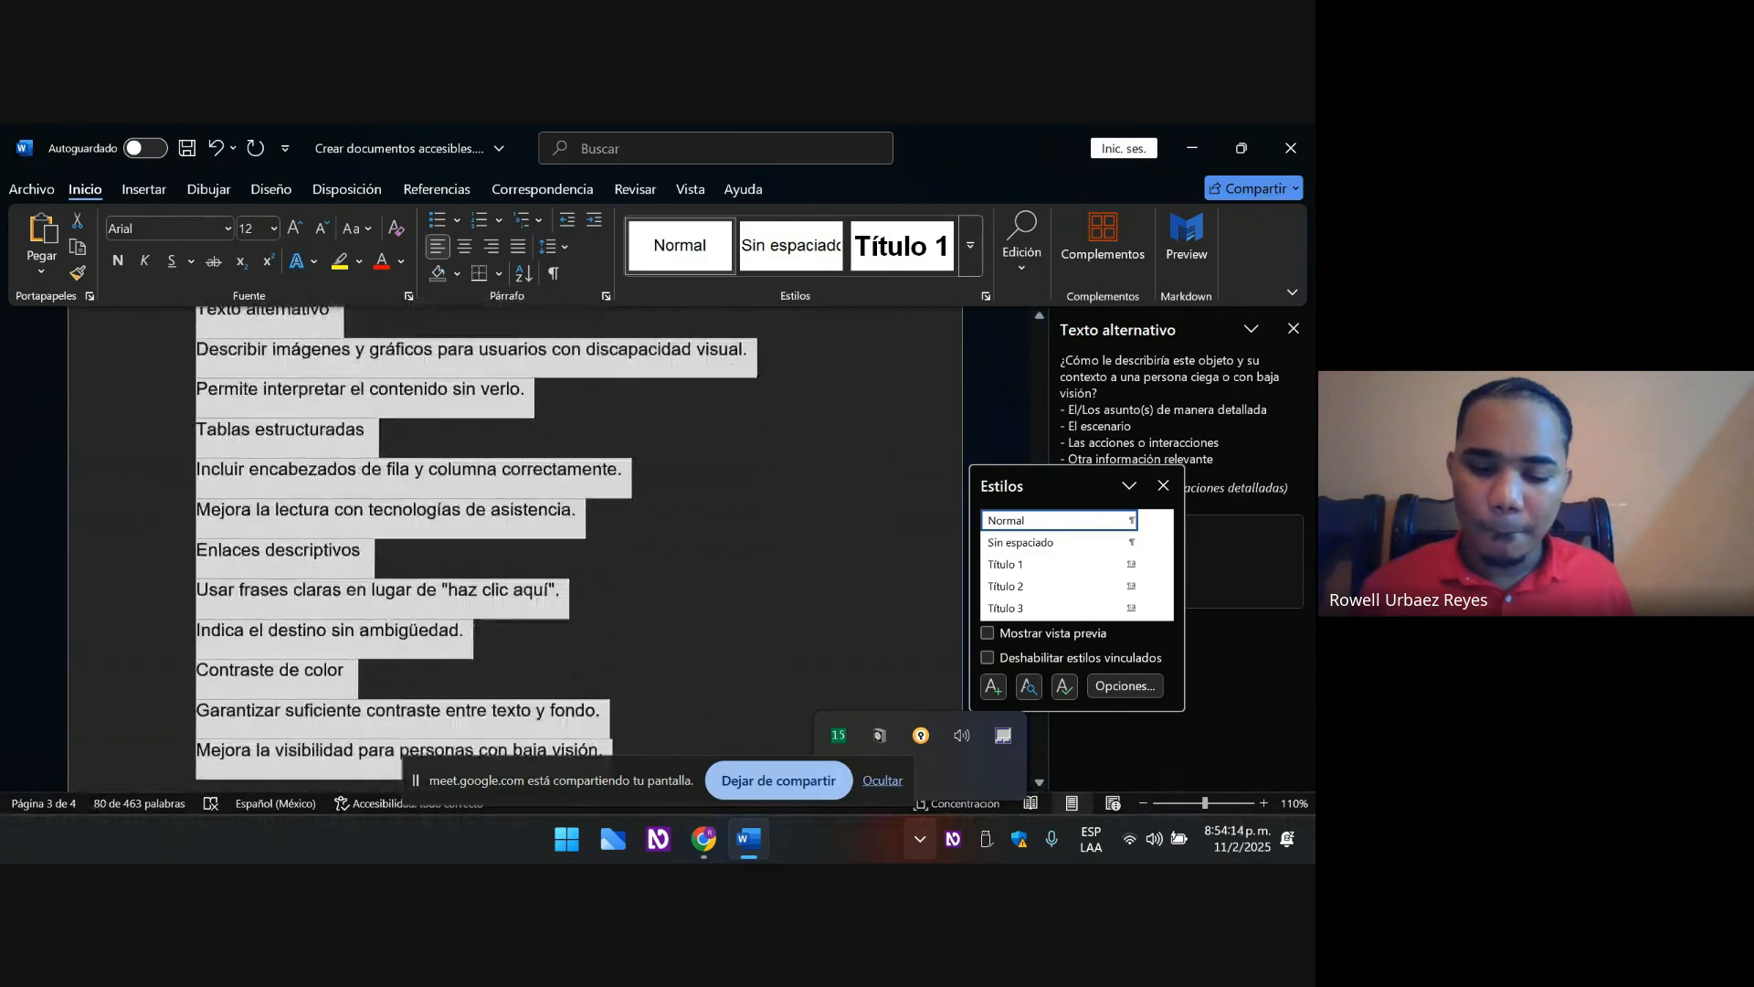
pyautogui.hotkey('shift', 'Down')
pyautogui.hotkey('shift', 'Up')
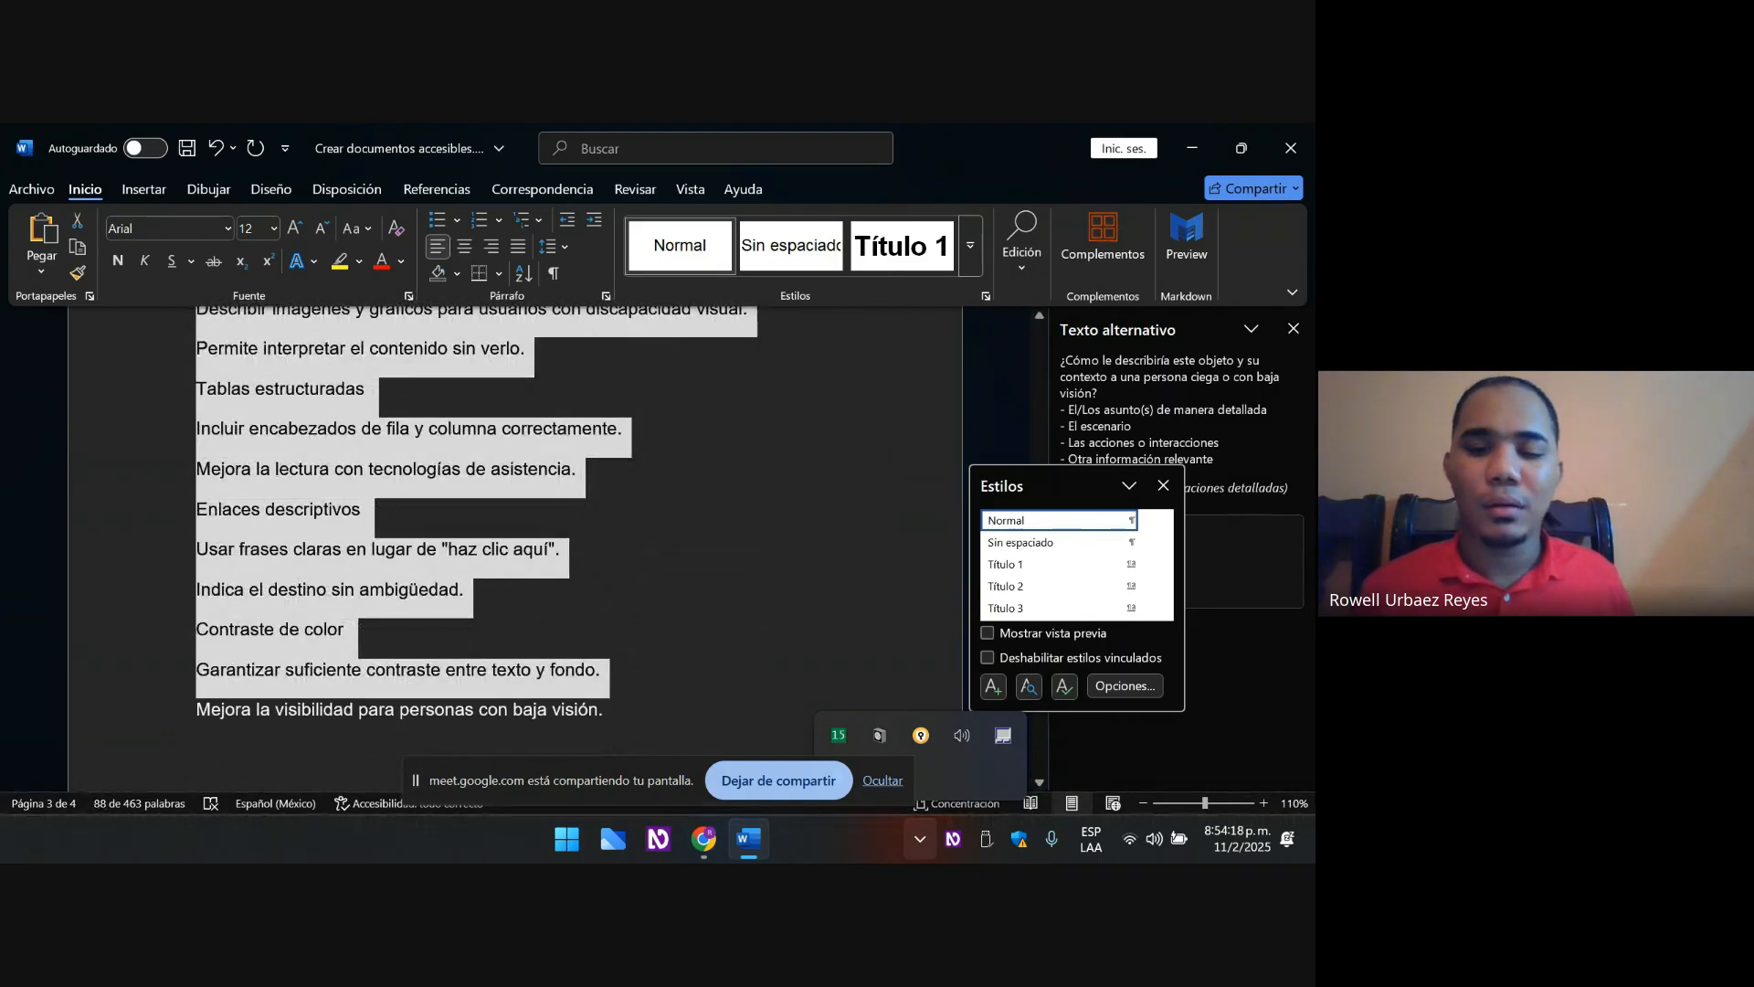
pyautogui.hotkey('shift', 'Left')
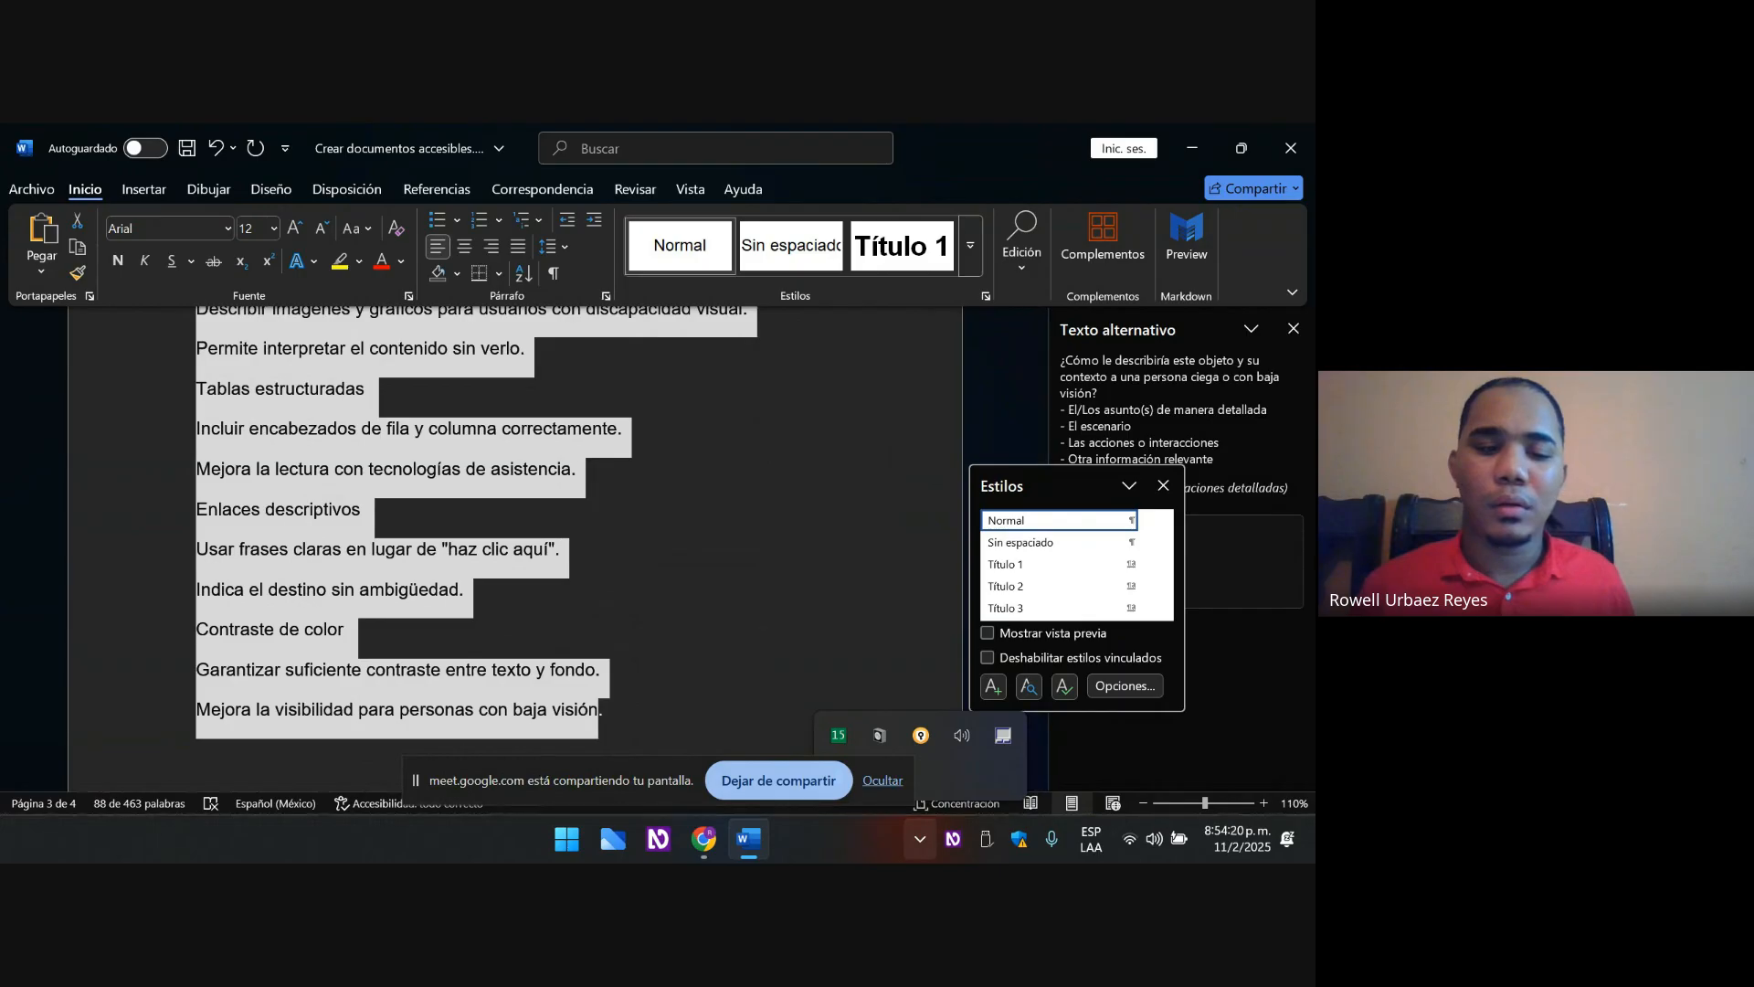
pyautogui.hotkey('shift', 'Right')
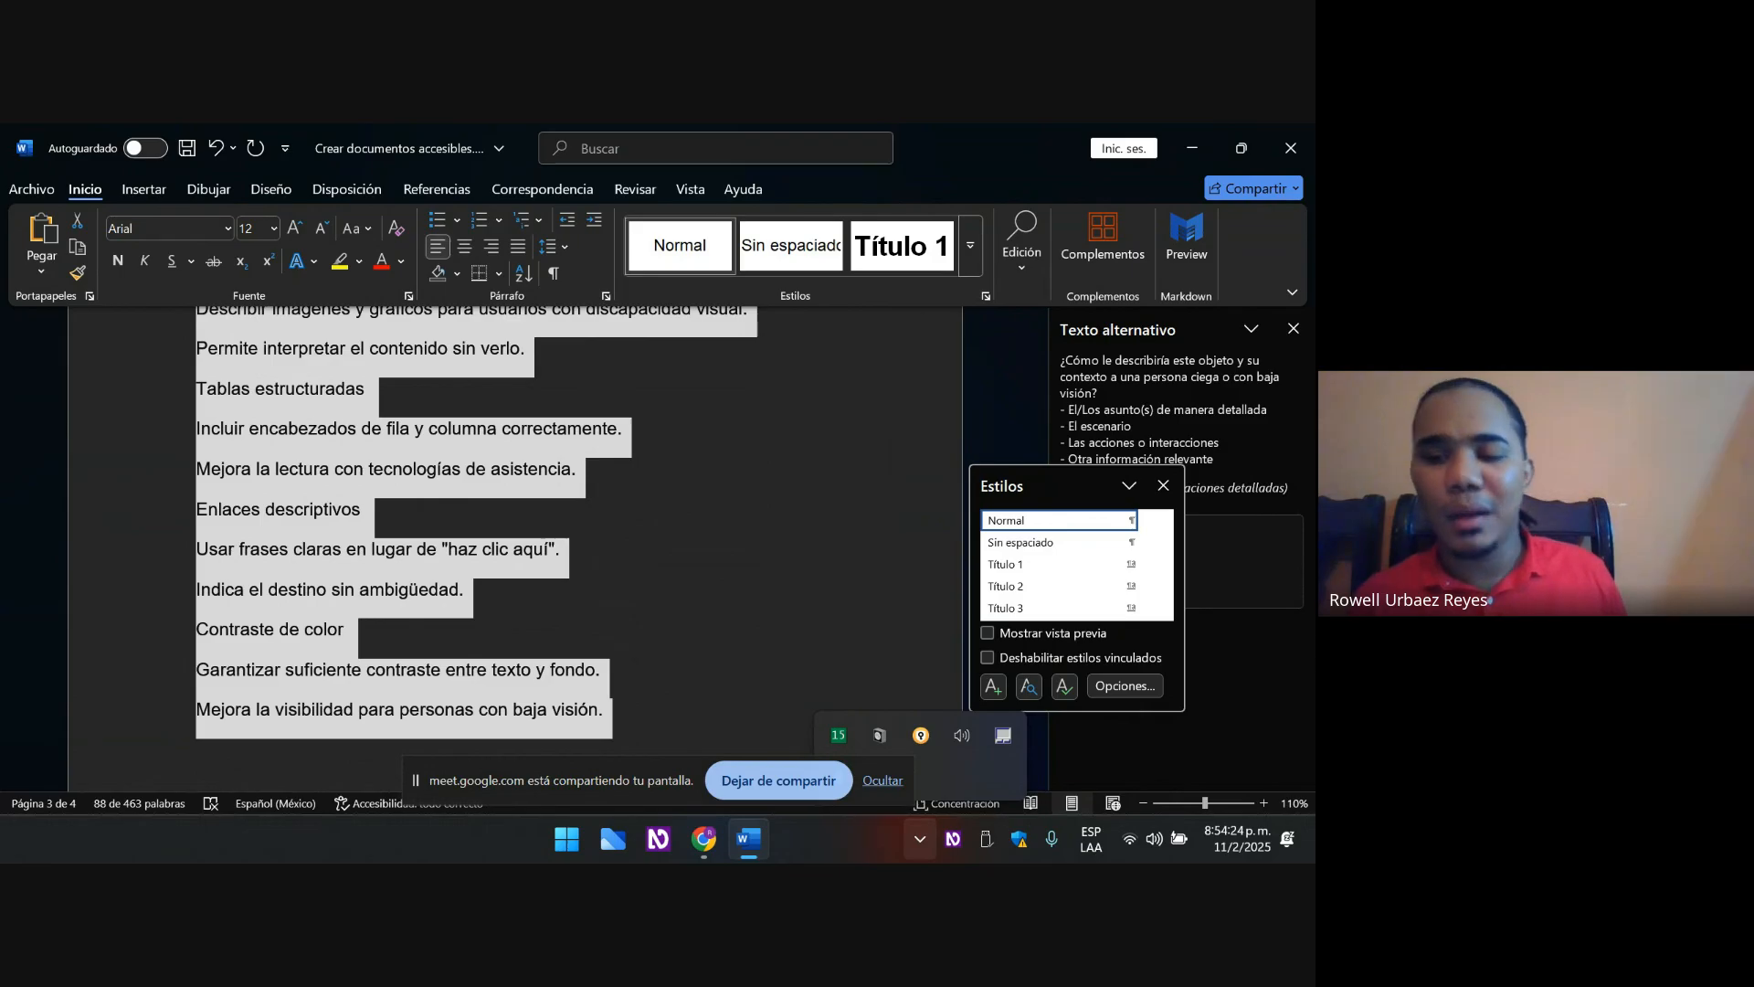
pyautogui.press('alt')
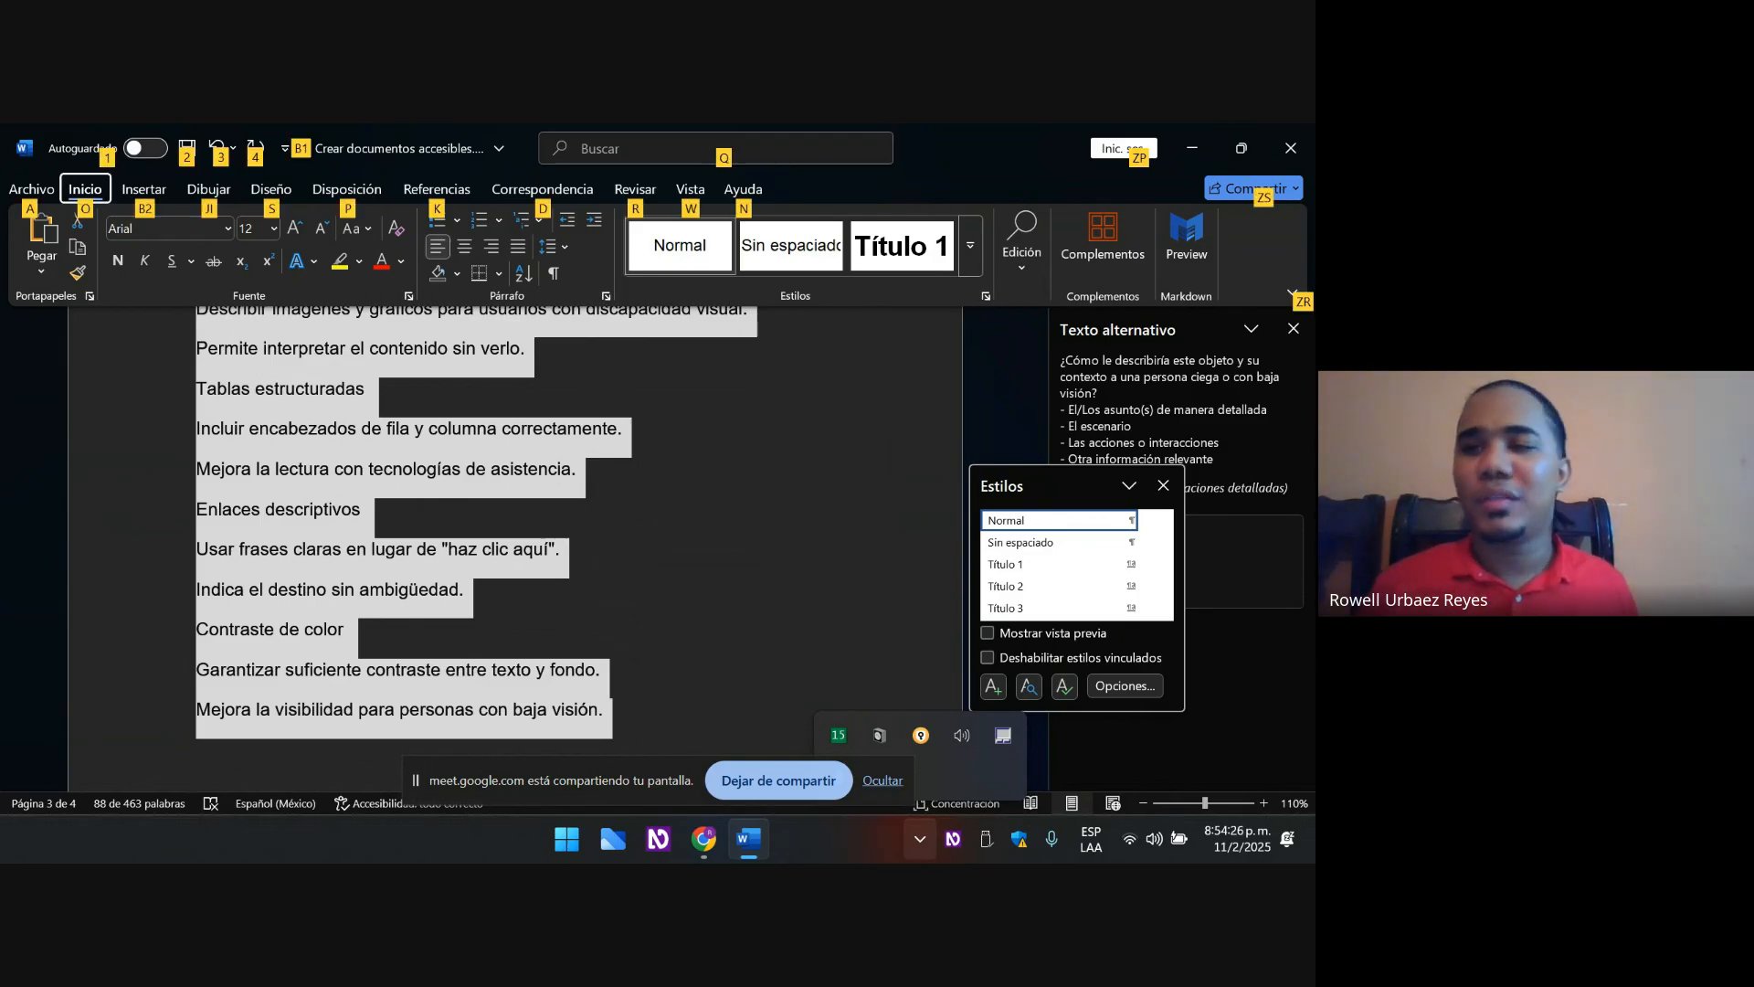
pyautogui.press('b')
pyautogui.press('2')
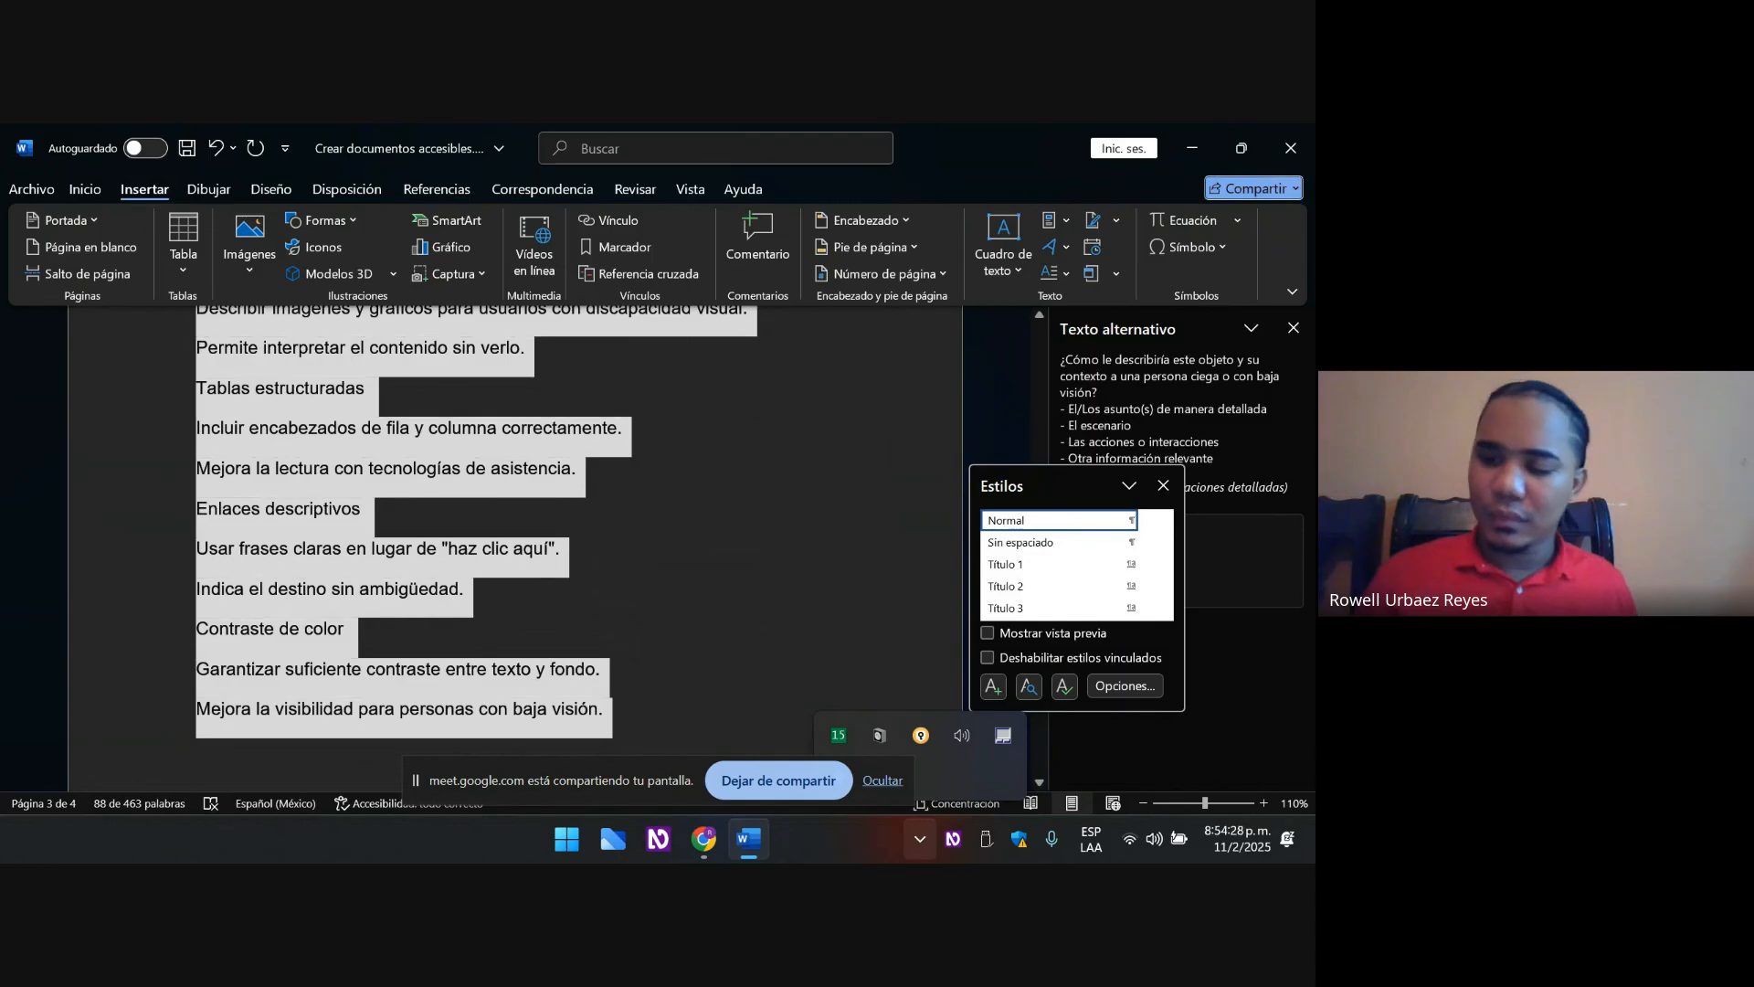
pyautogui.press('Down')
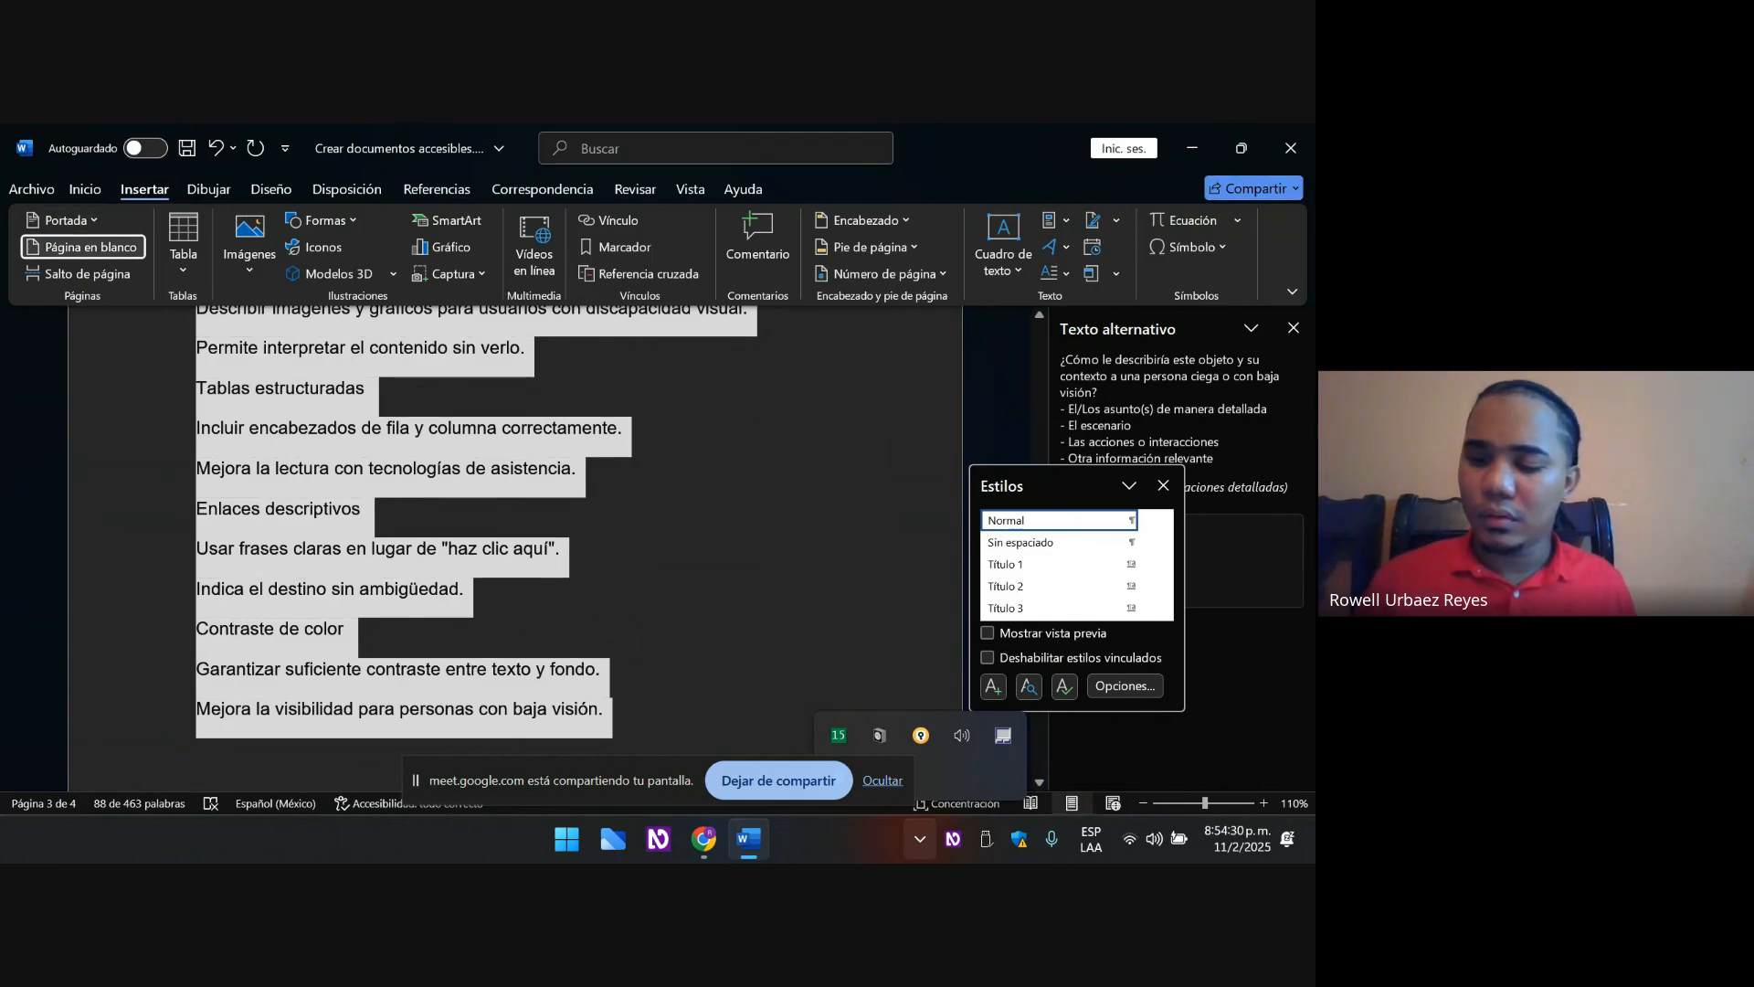
pyautogui.press('Down')
pyautogui.press('Right')
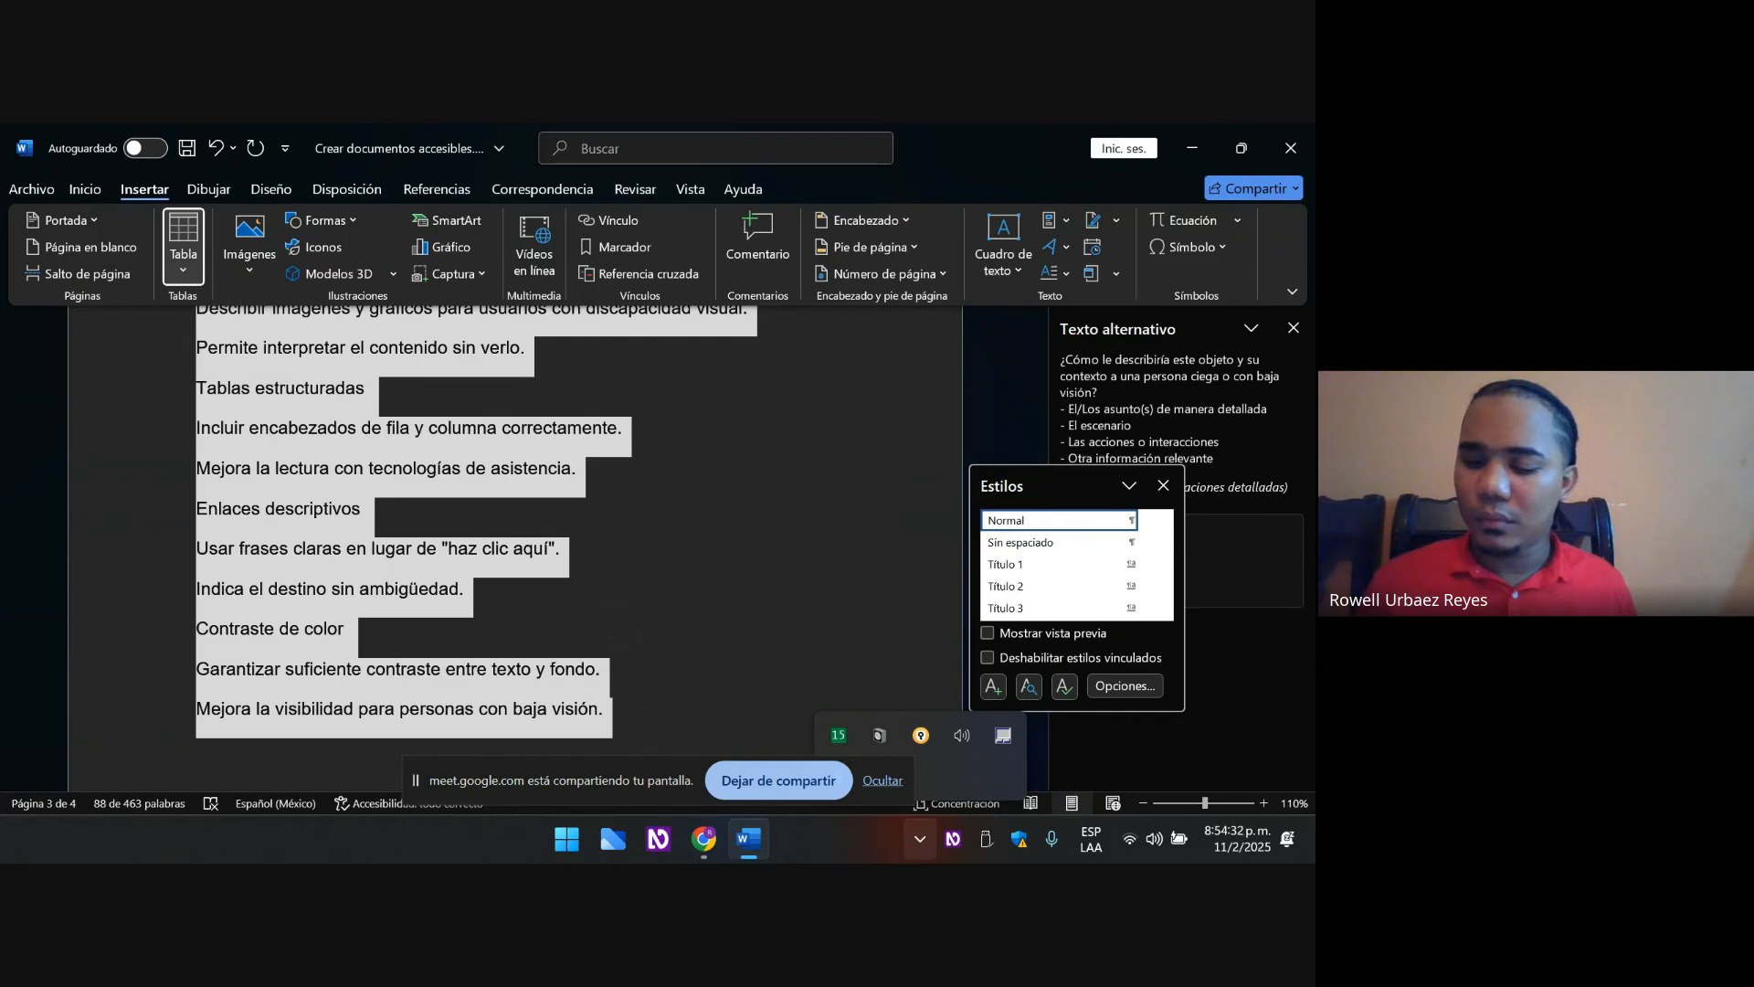
pyautogui.press('Return')
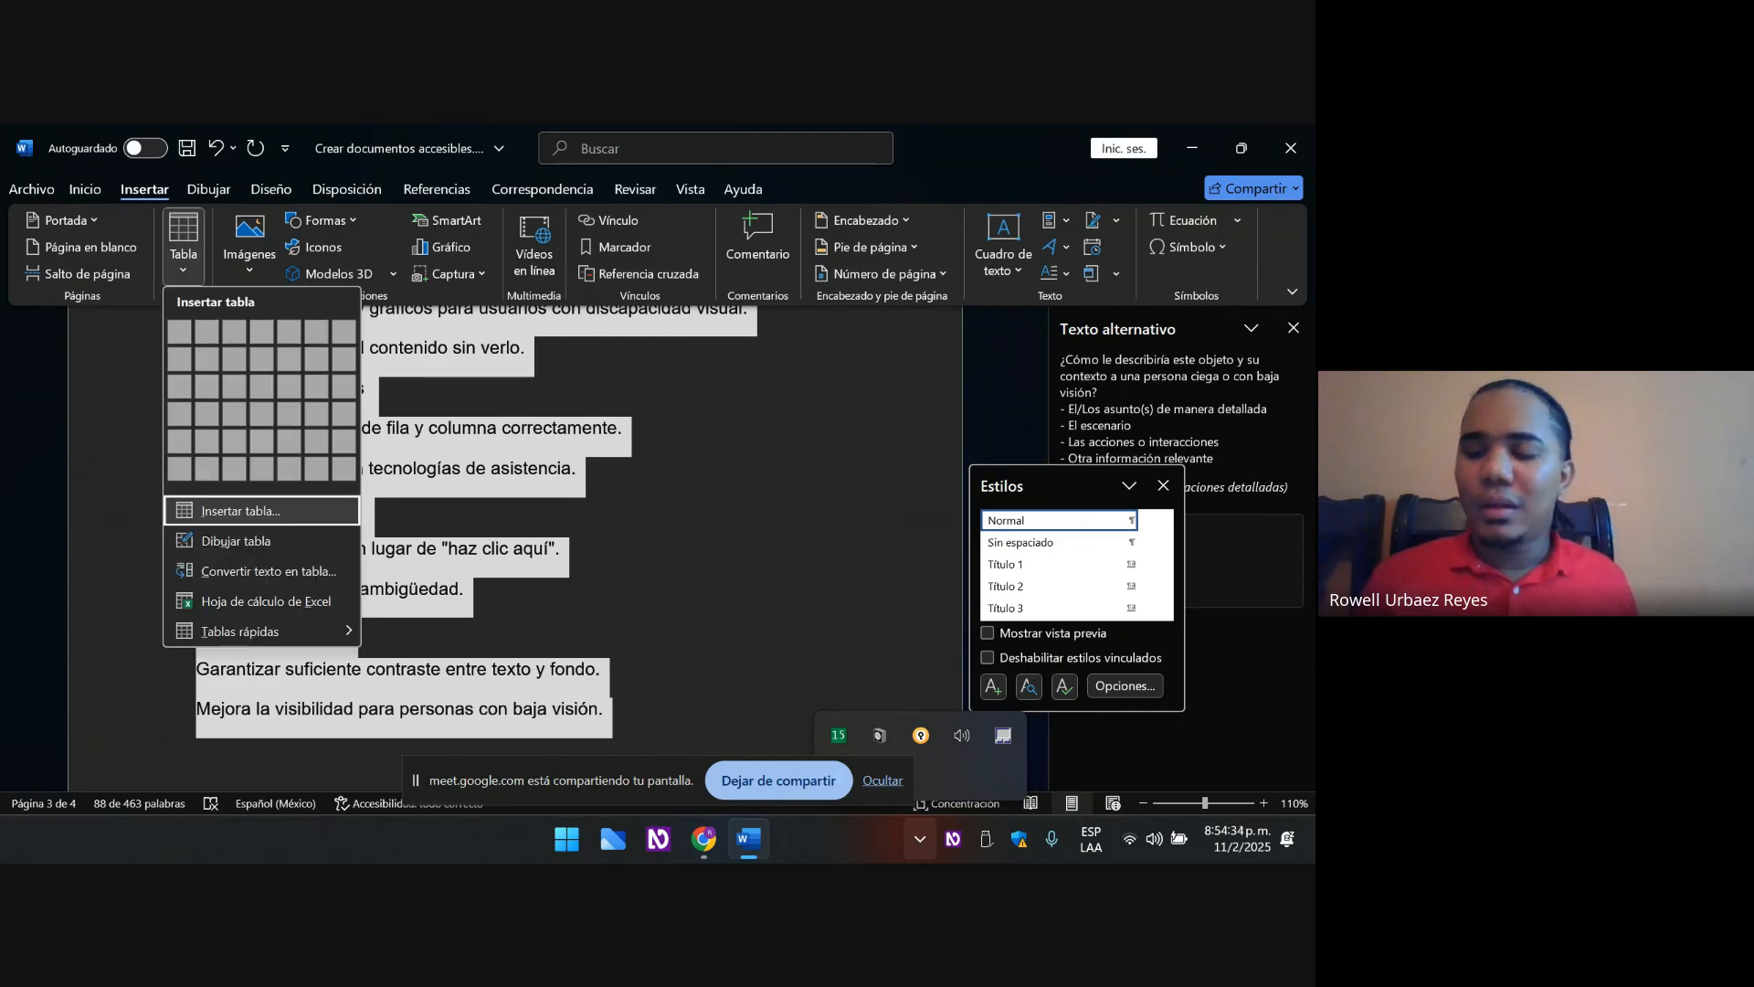
pyautogui.press('Up')
pyautogui.press('Down')
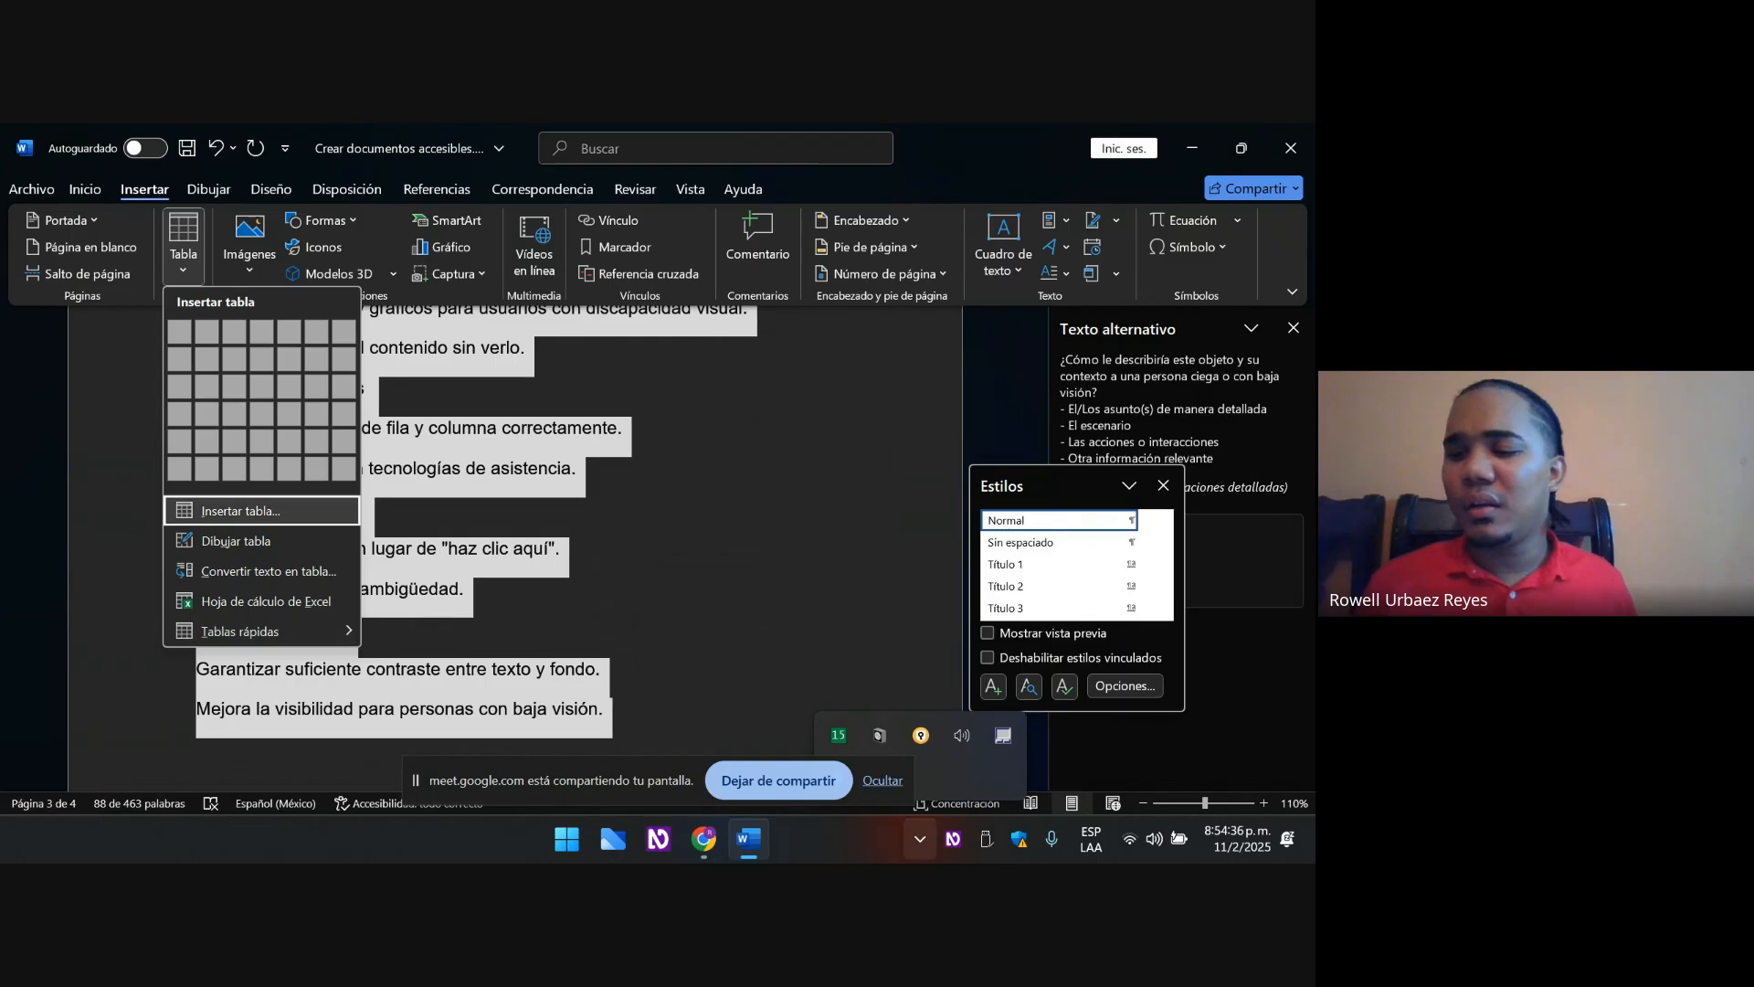
pyautogui.press('Escape')
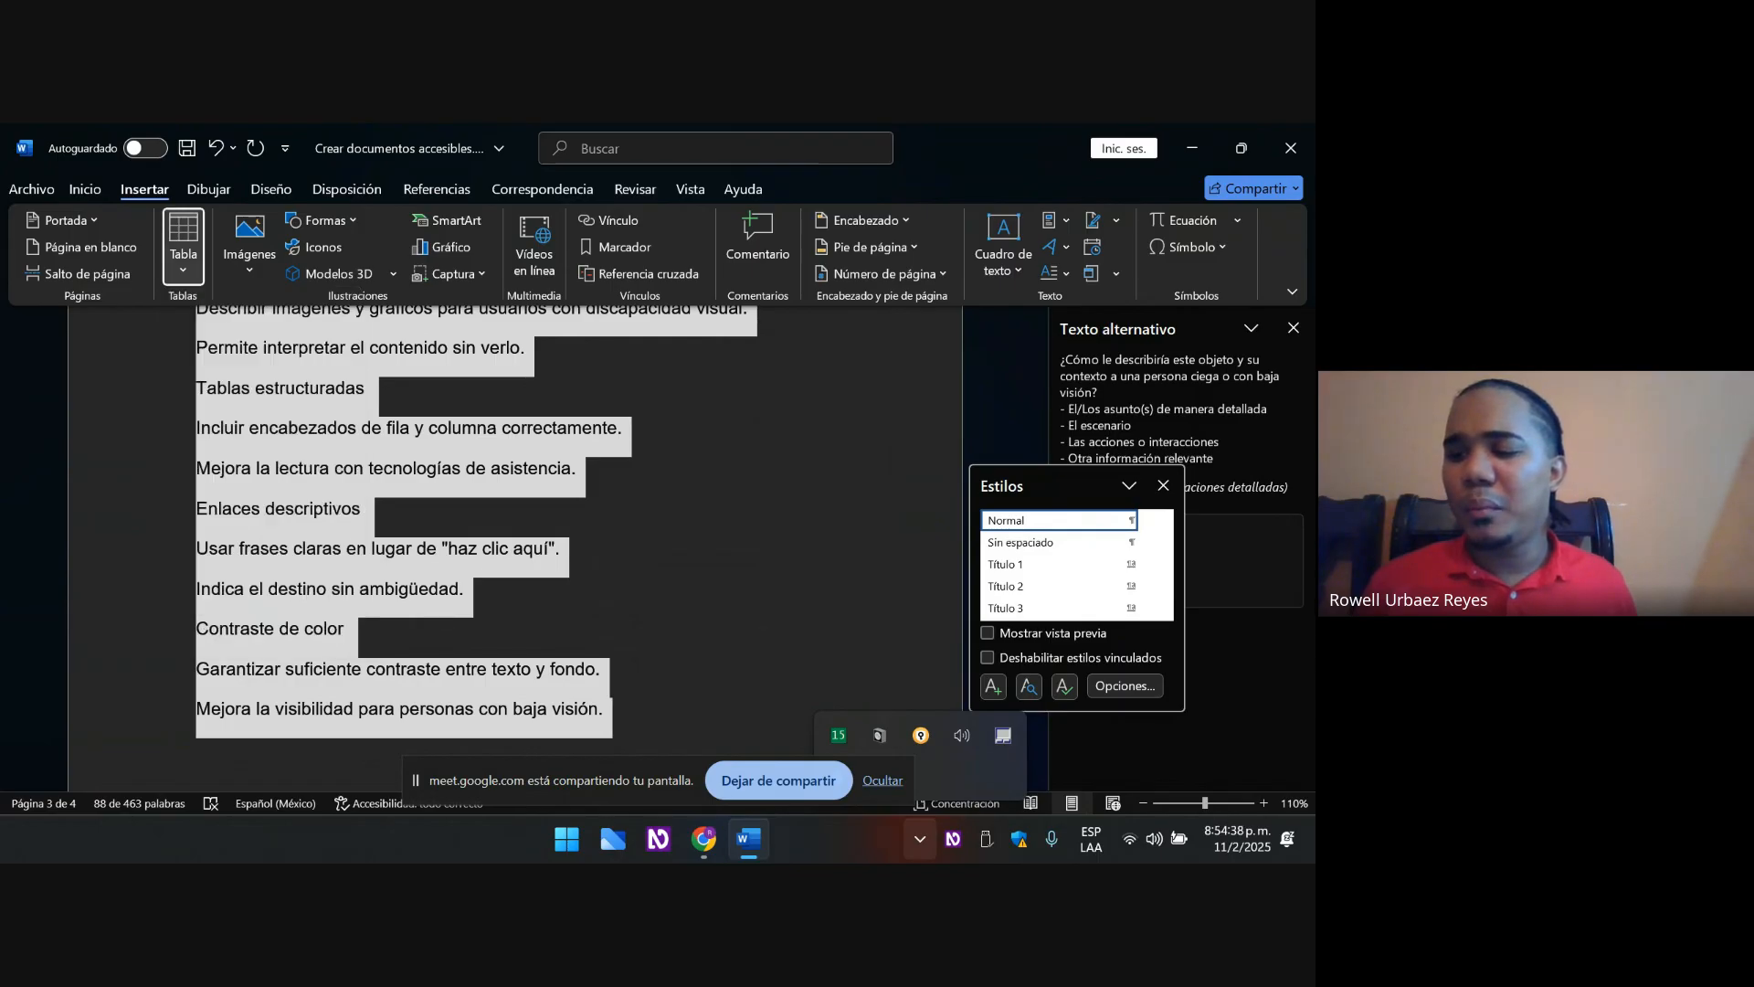
pyautogui.press('Return')
pyautogui.press('Down')
pyautogui.press('Up')
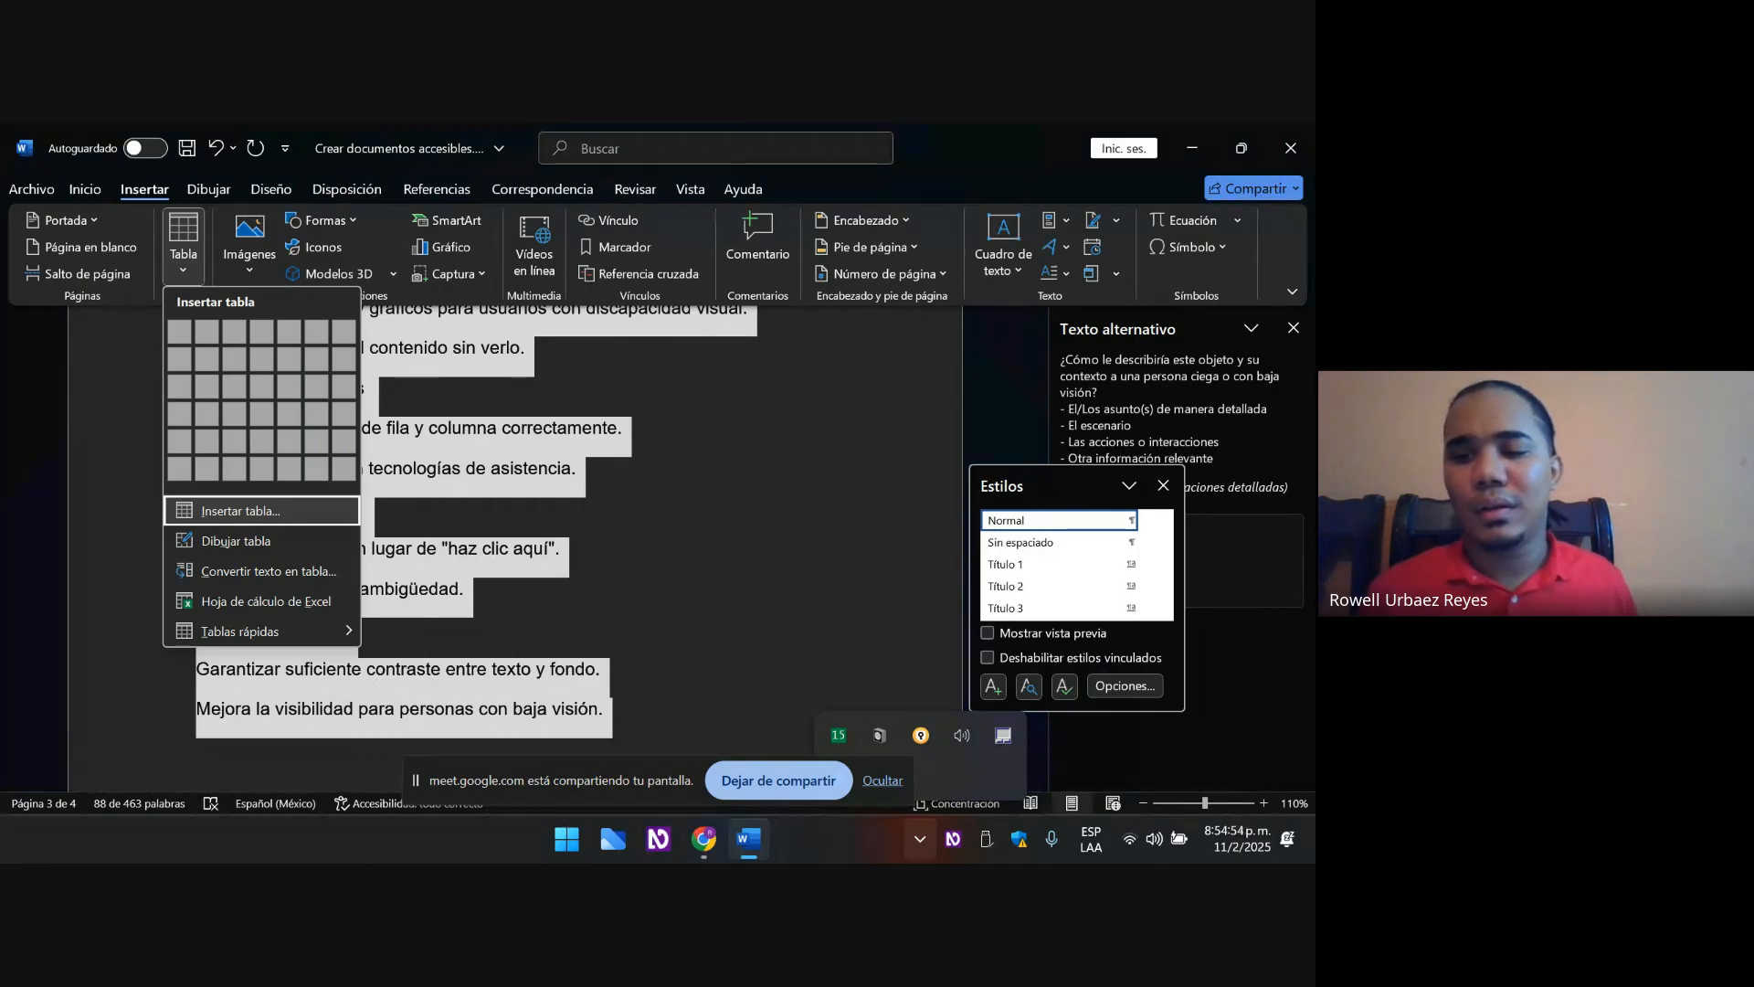
pyautogui.press('Return')
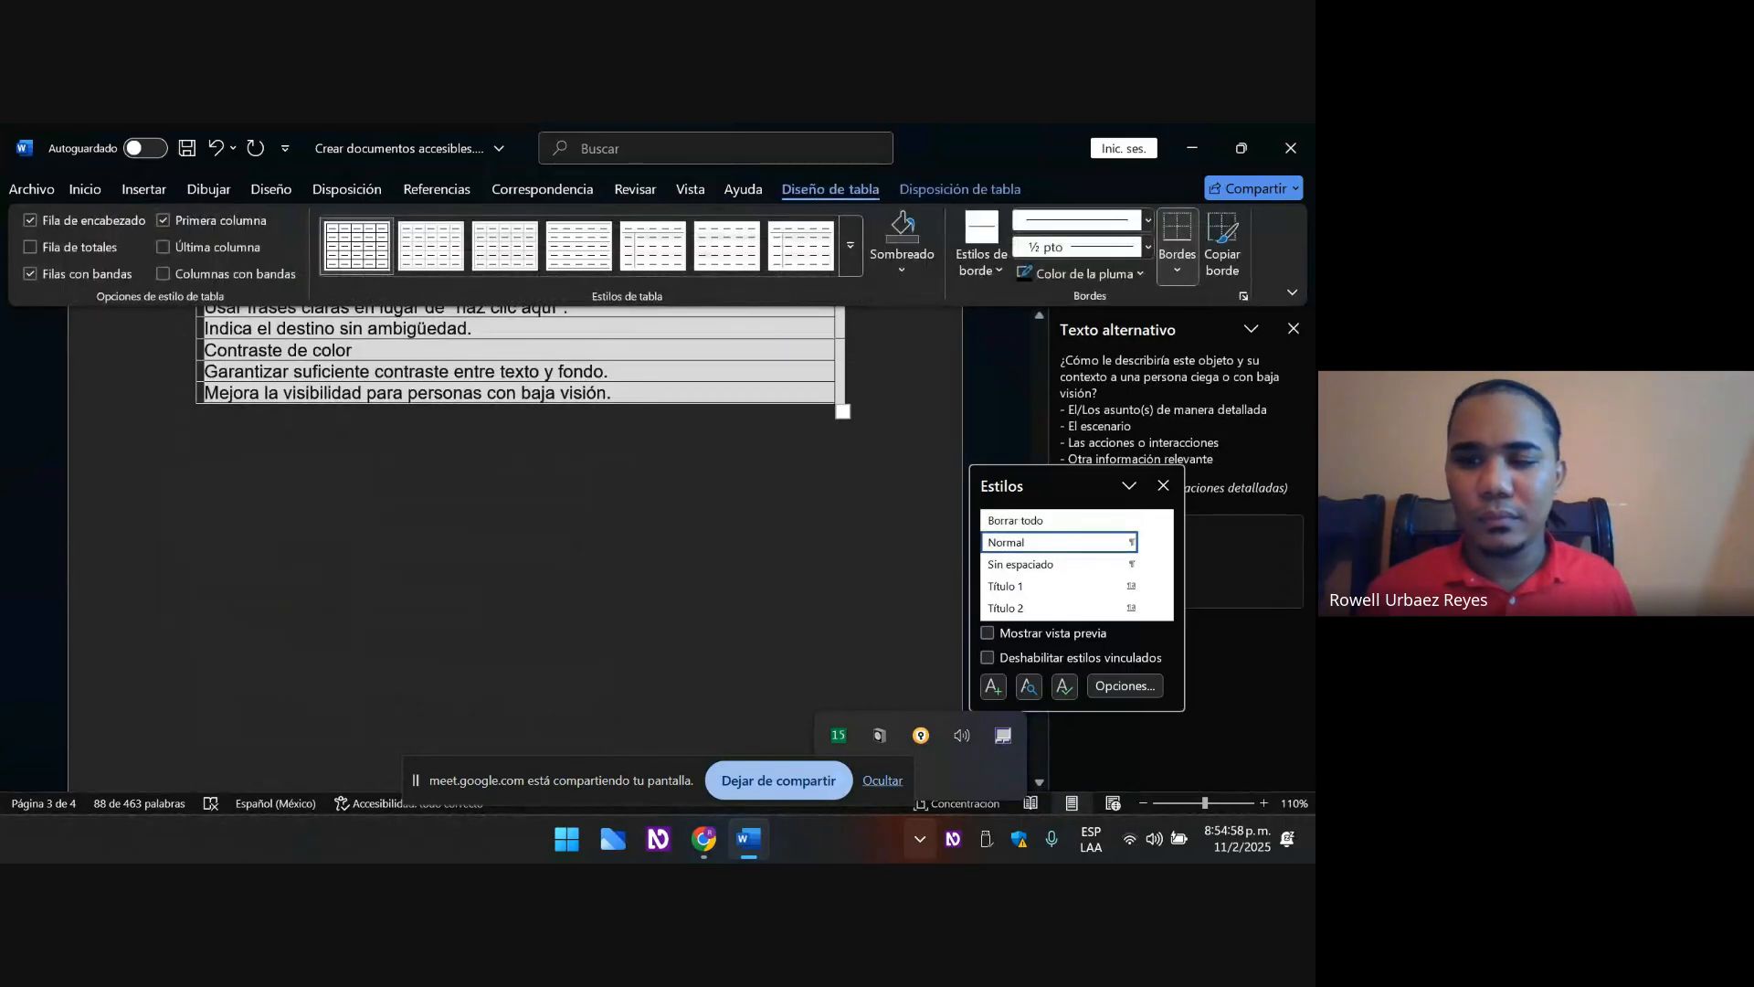
# - Undo the table insertion and place the cursor back at the start of the "Elemento" line
pyautogui.press('Down')
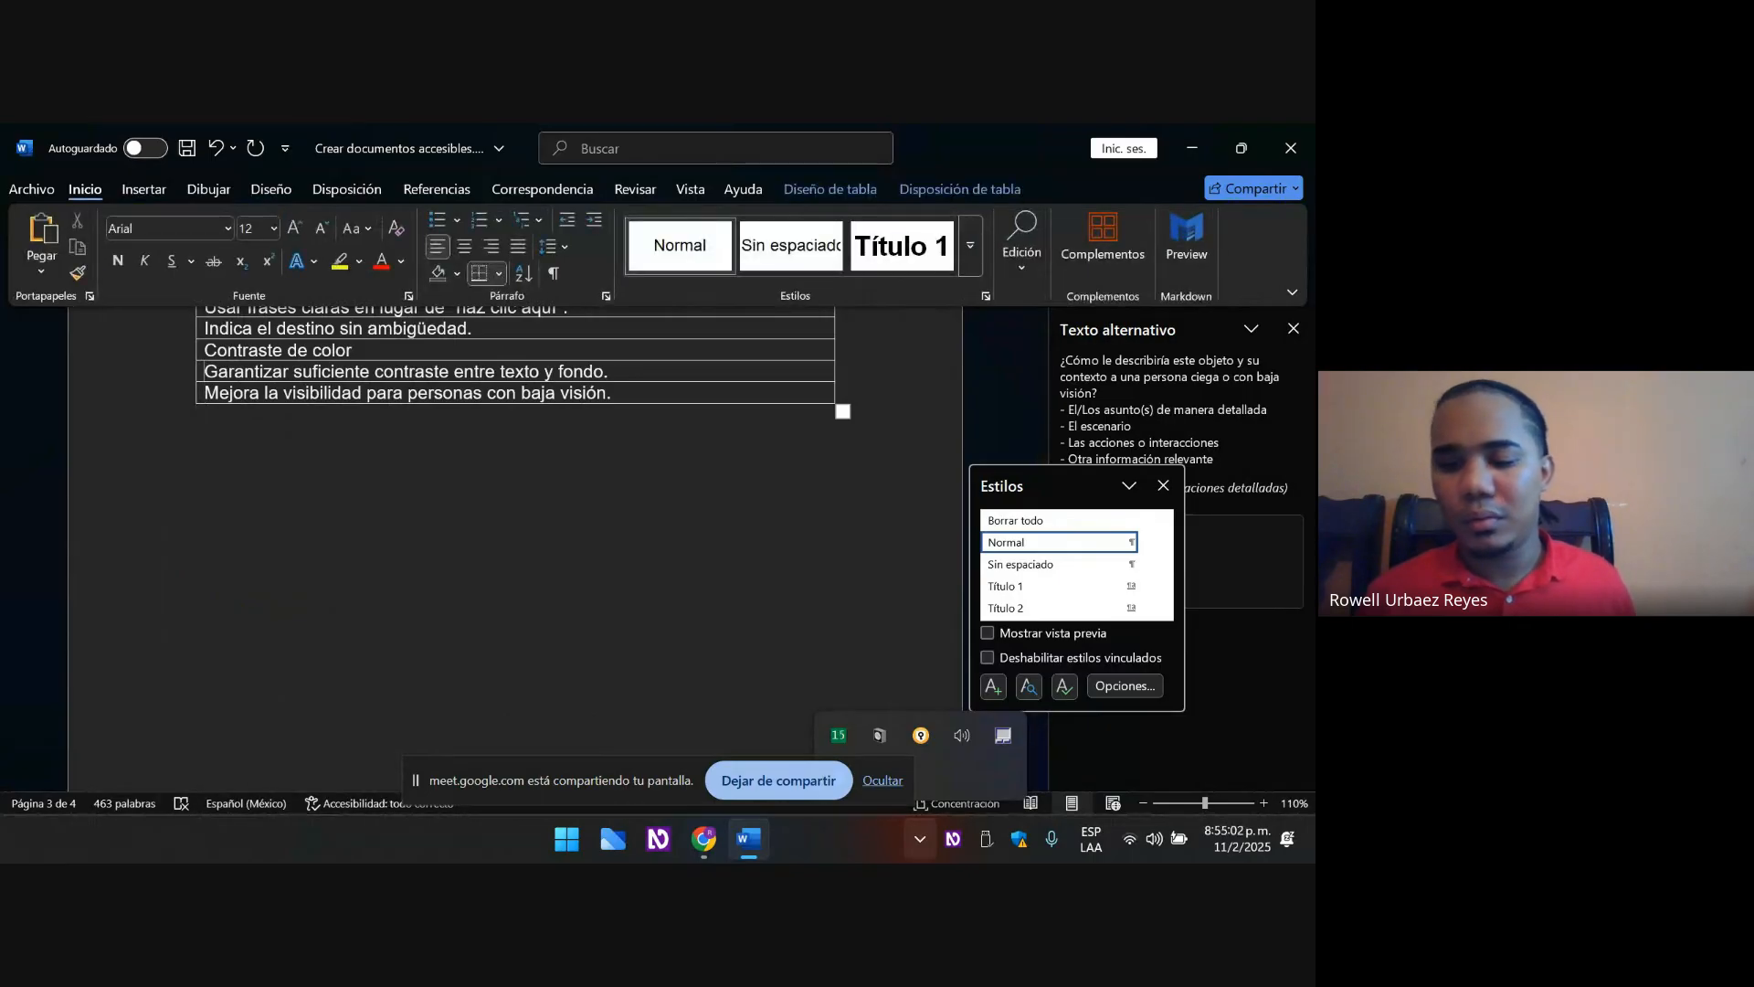
pyautogui.hotkey('ctrl', 'z')
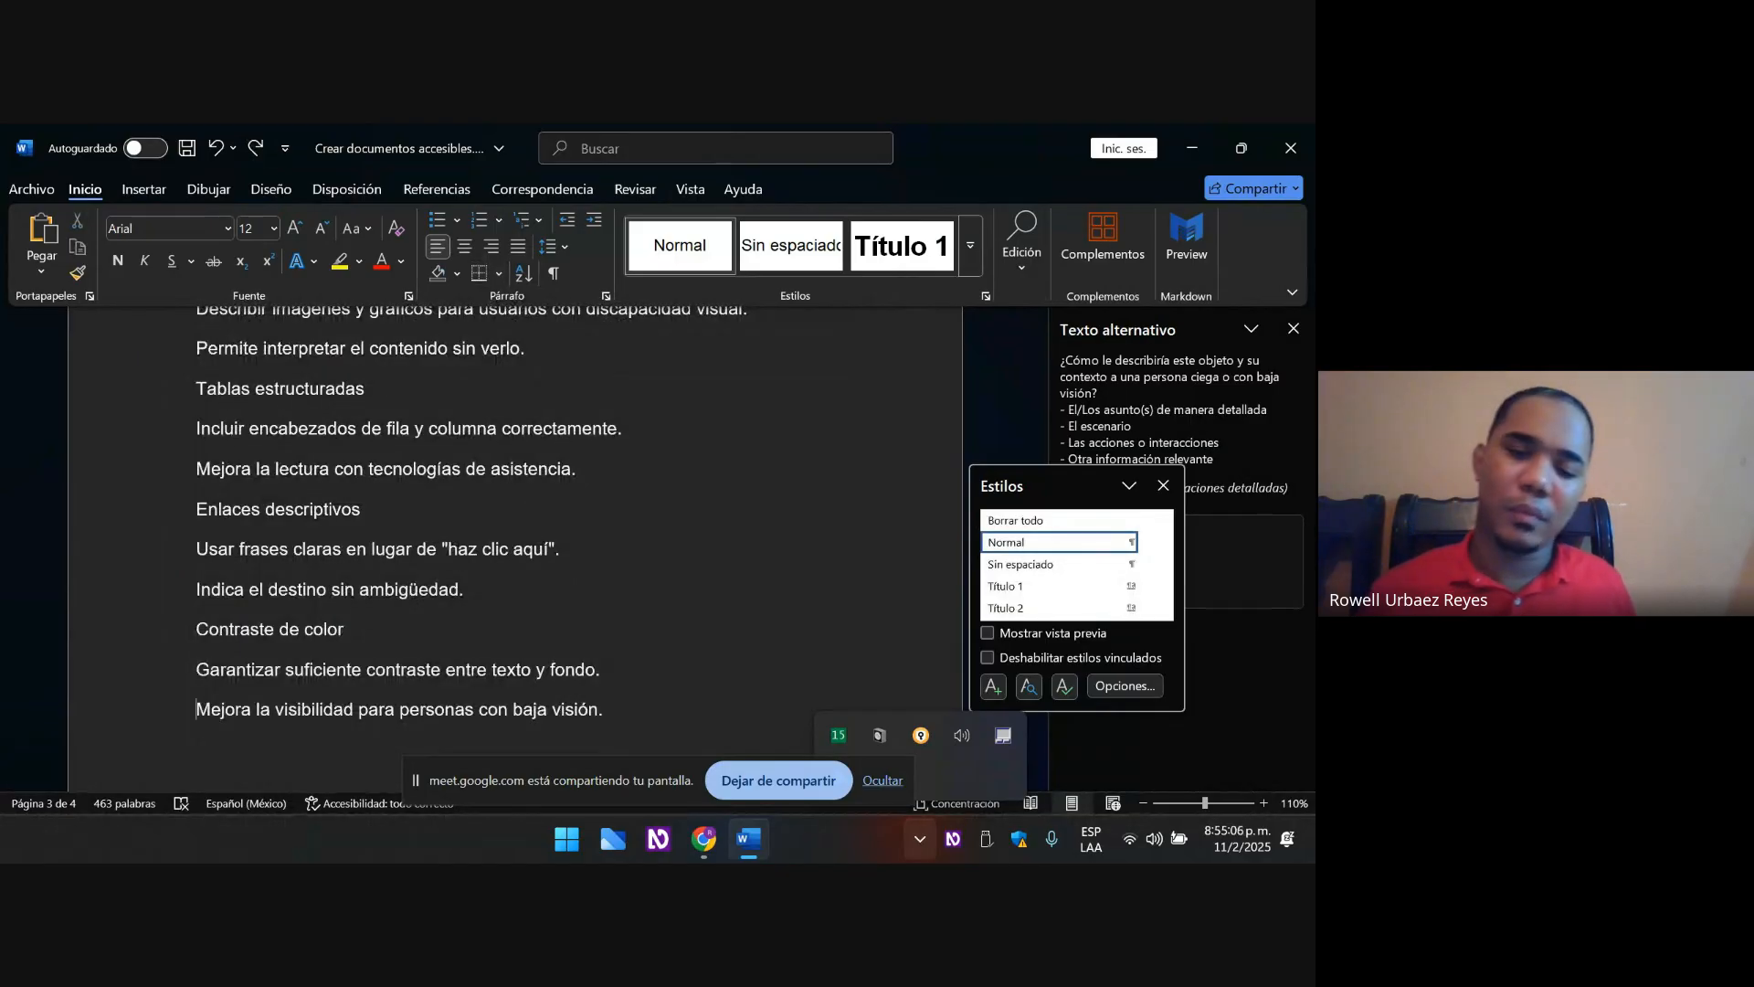
pyautogui.click(197, 549)
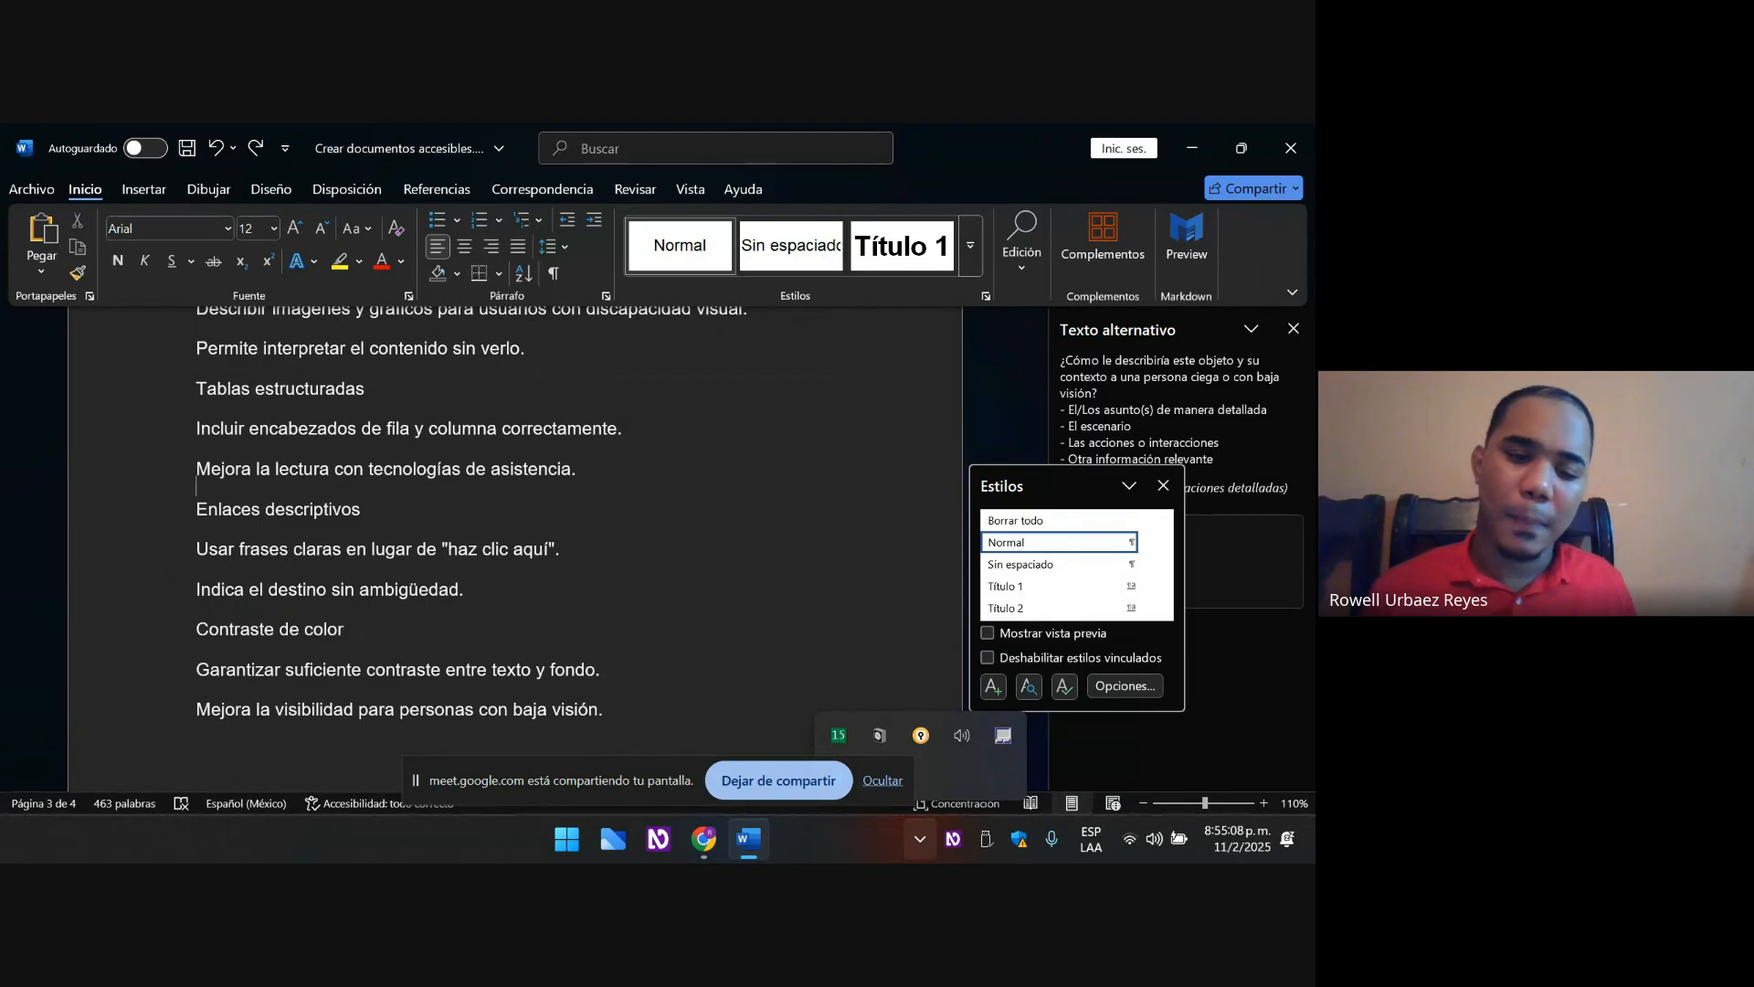
pyautogui.press('Up')
pyautogui.press('Up')
pyautogui.press('Up')
pyautogui.press('Up')
pyautogui.press('Up')
pyautogui.press('Up')
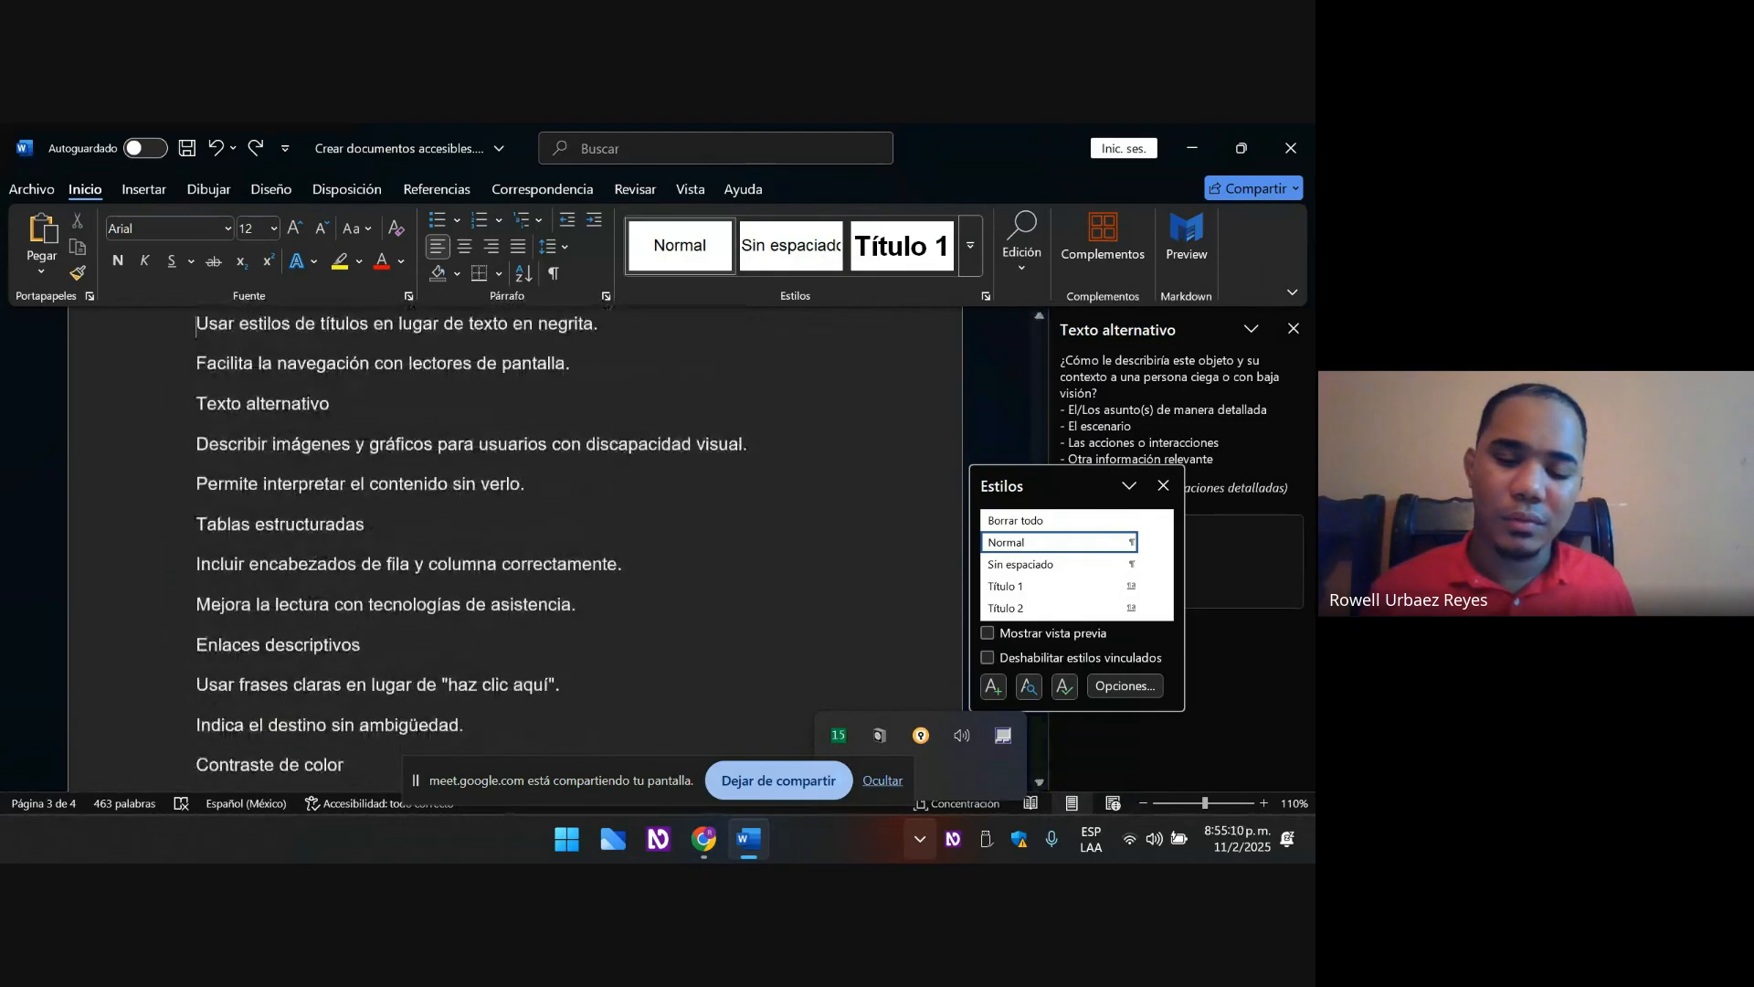
pyautogui.press('Up')
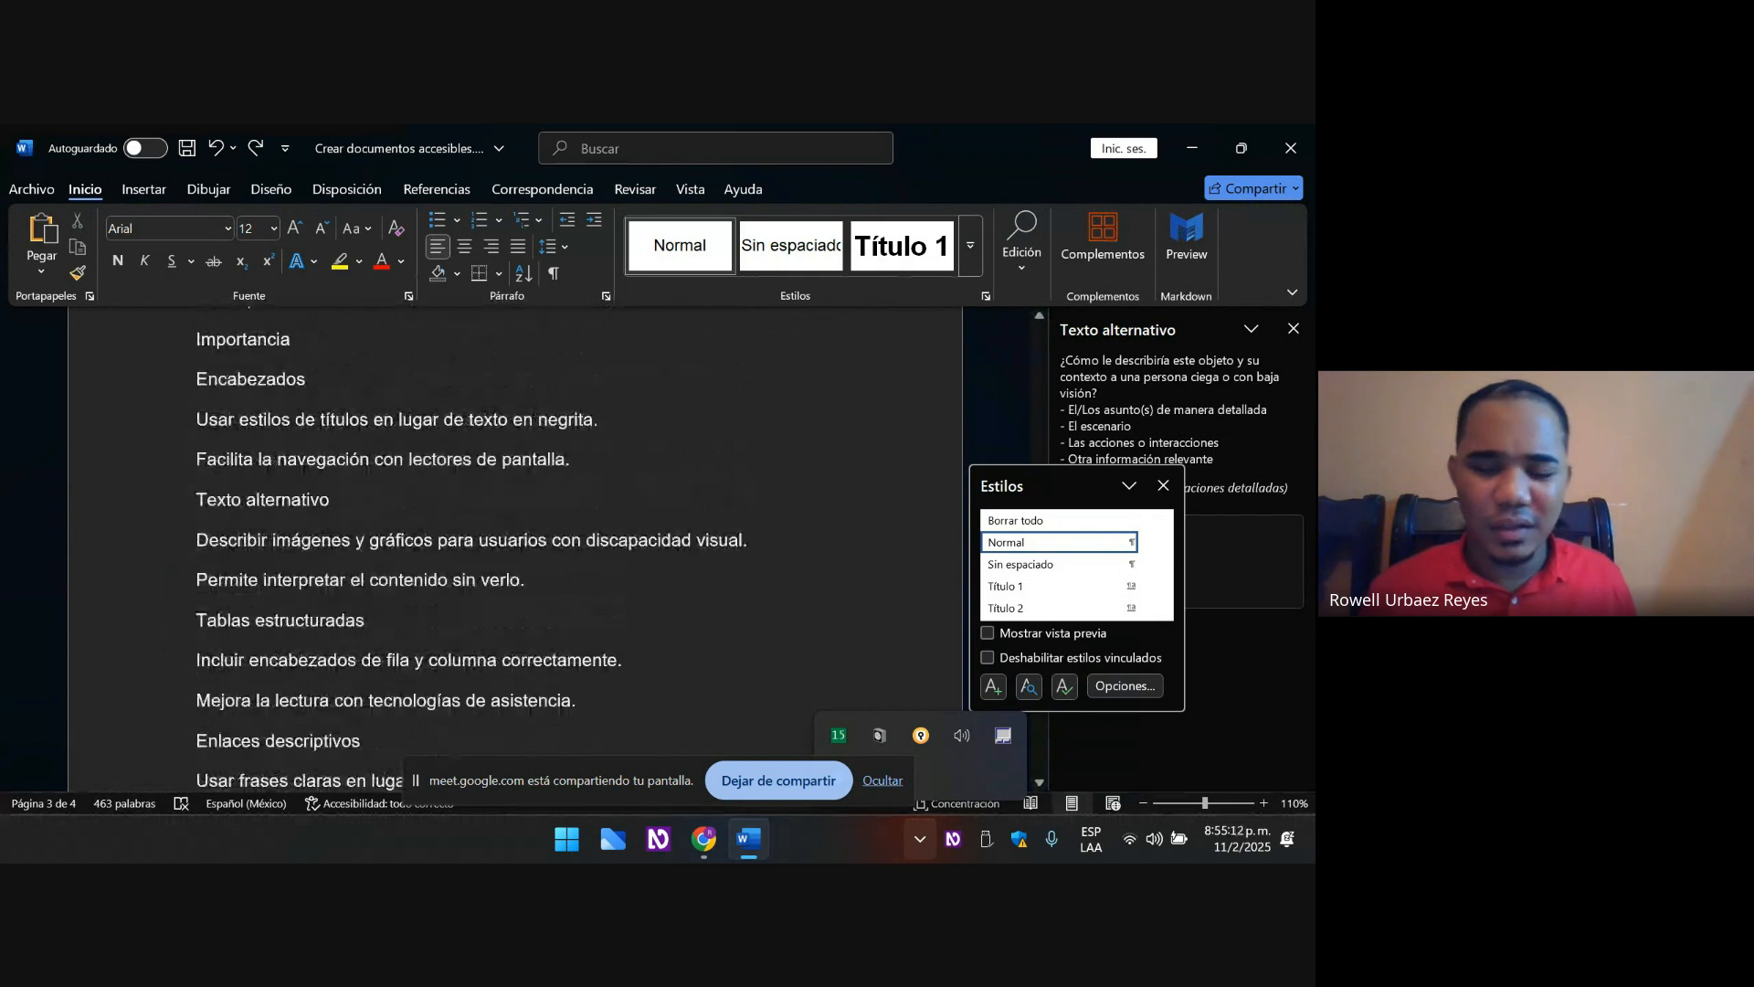
pyautogui.press('Up')
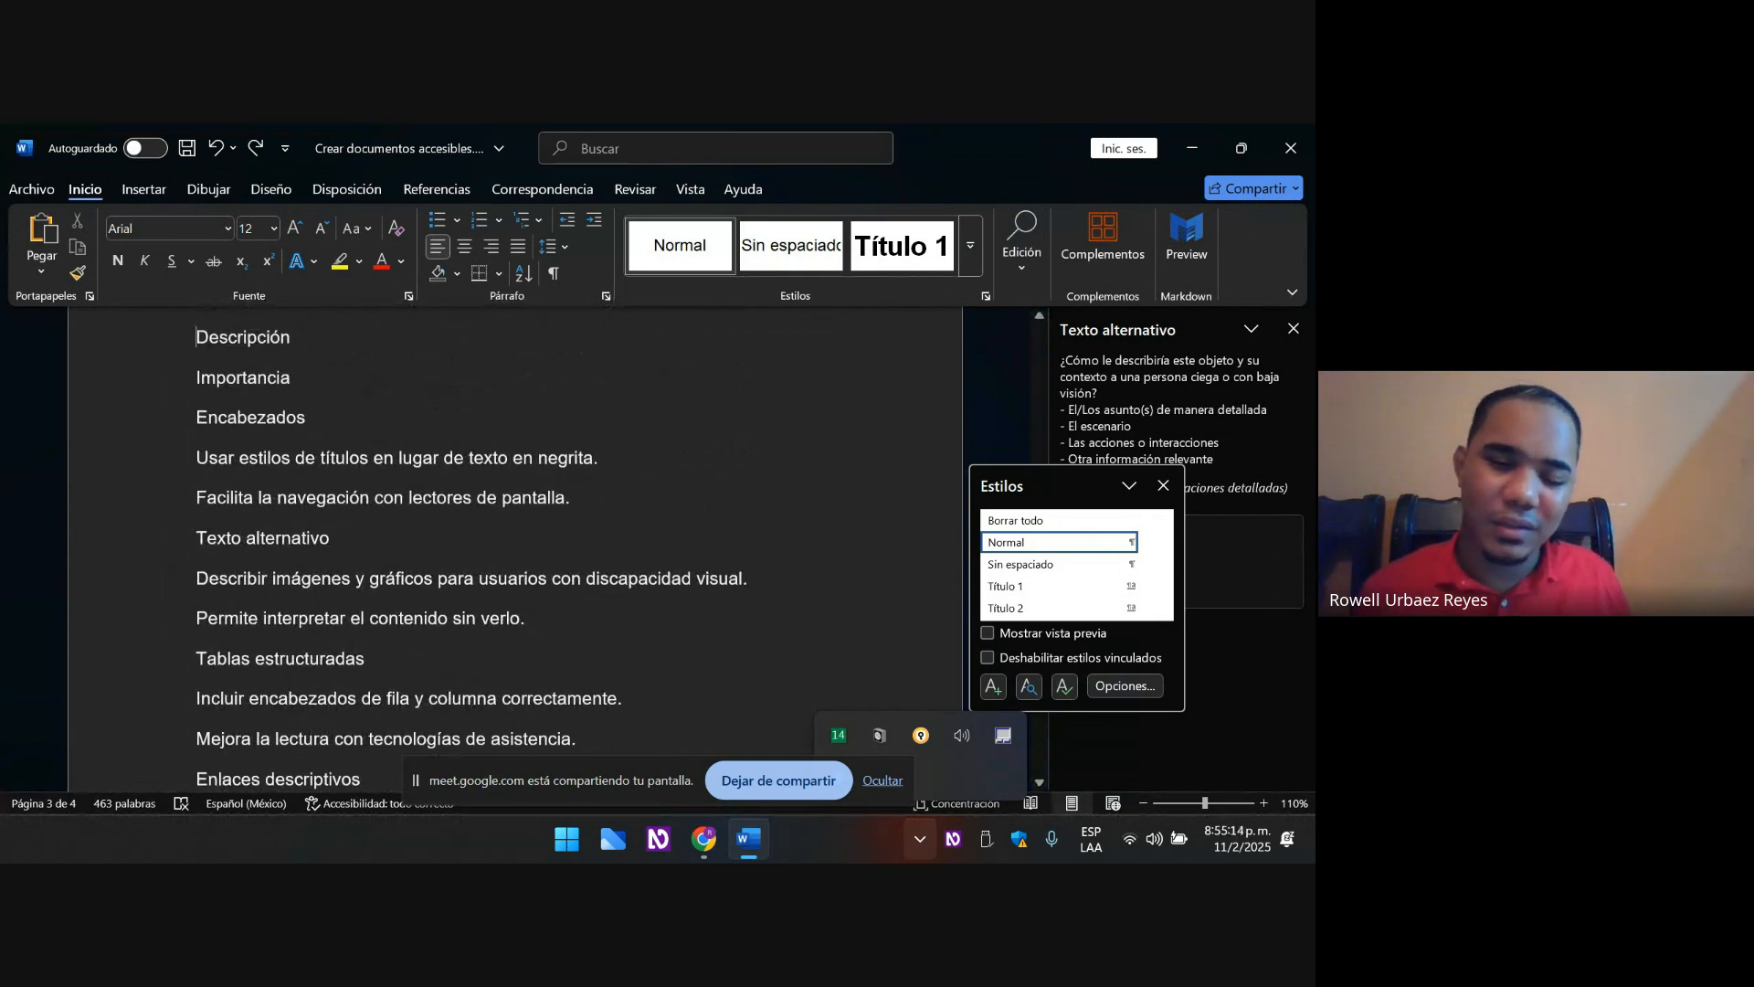
pyautogui.press('Up')
pyautogui.press('Up')
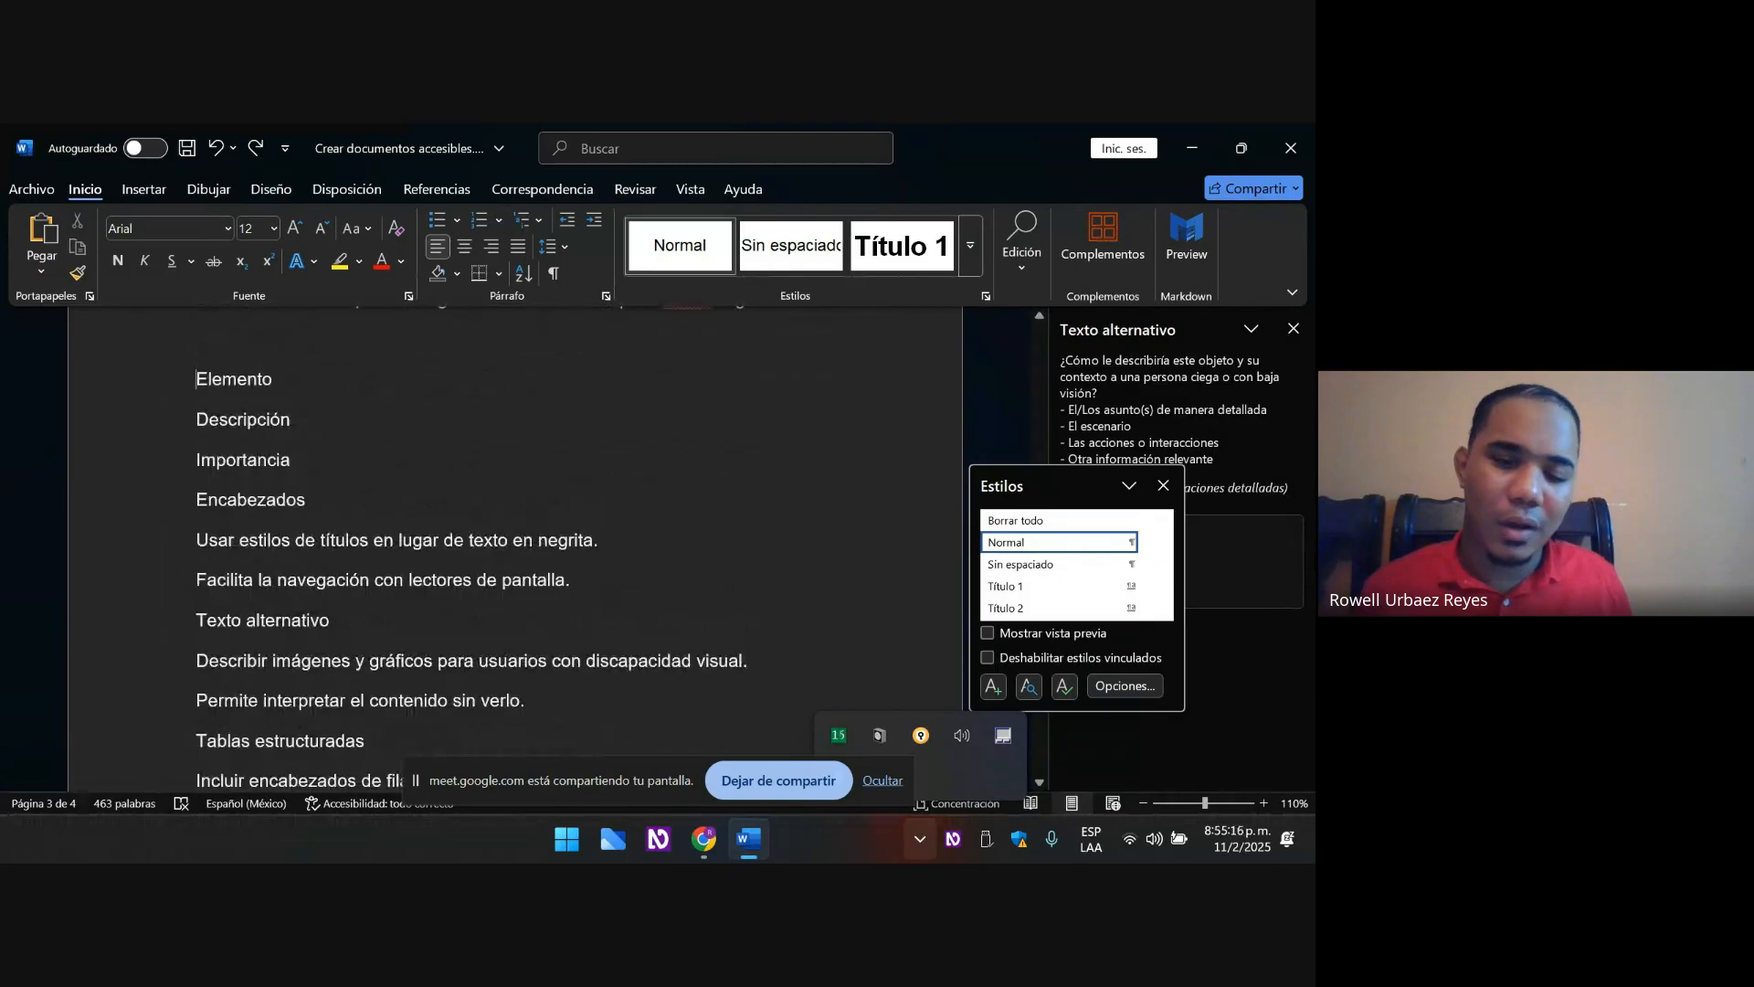
# - Select the page 3 lines from "Elemento" through "Mejora la visibilidad para personas con baja visión."
pyautogui.hotkey('shift', 'Down')
pyautogui.hotkey('shift', 'Down')
pyautogui.hotkey('shift', 'Down')
pyautogui.hotkey('shift', 'Down')
pyautogui.hotkey('shift', 'Down')
pyautogui.hotkey('shift', 'Down')
pyautogui.hotkey('shift', 'Down')
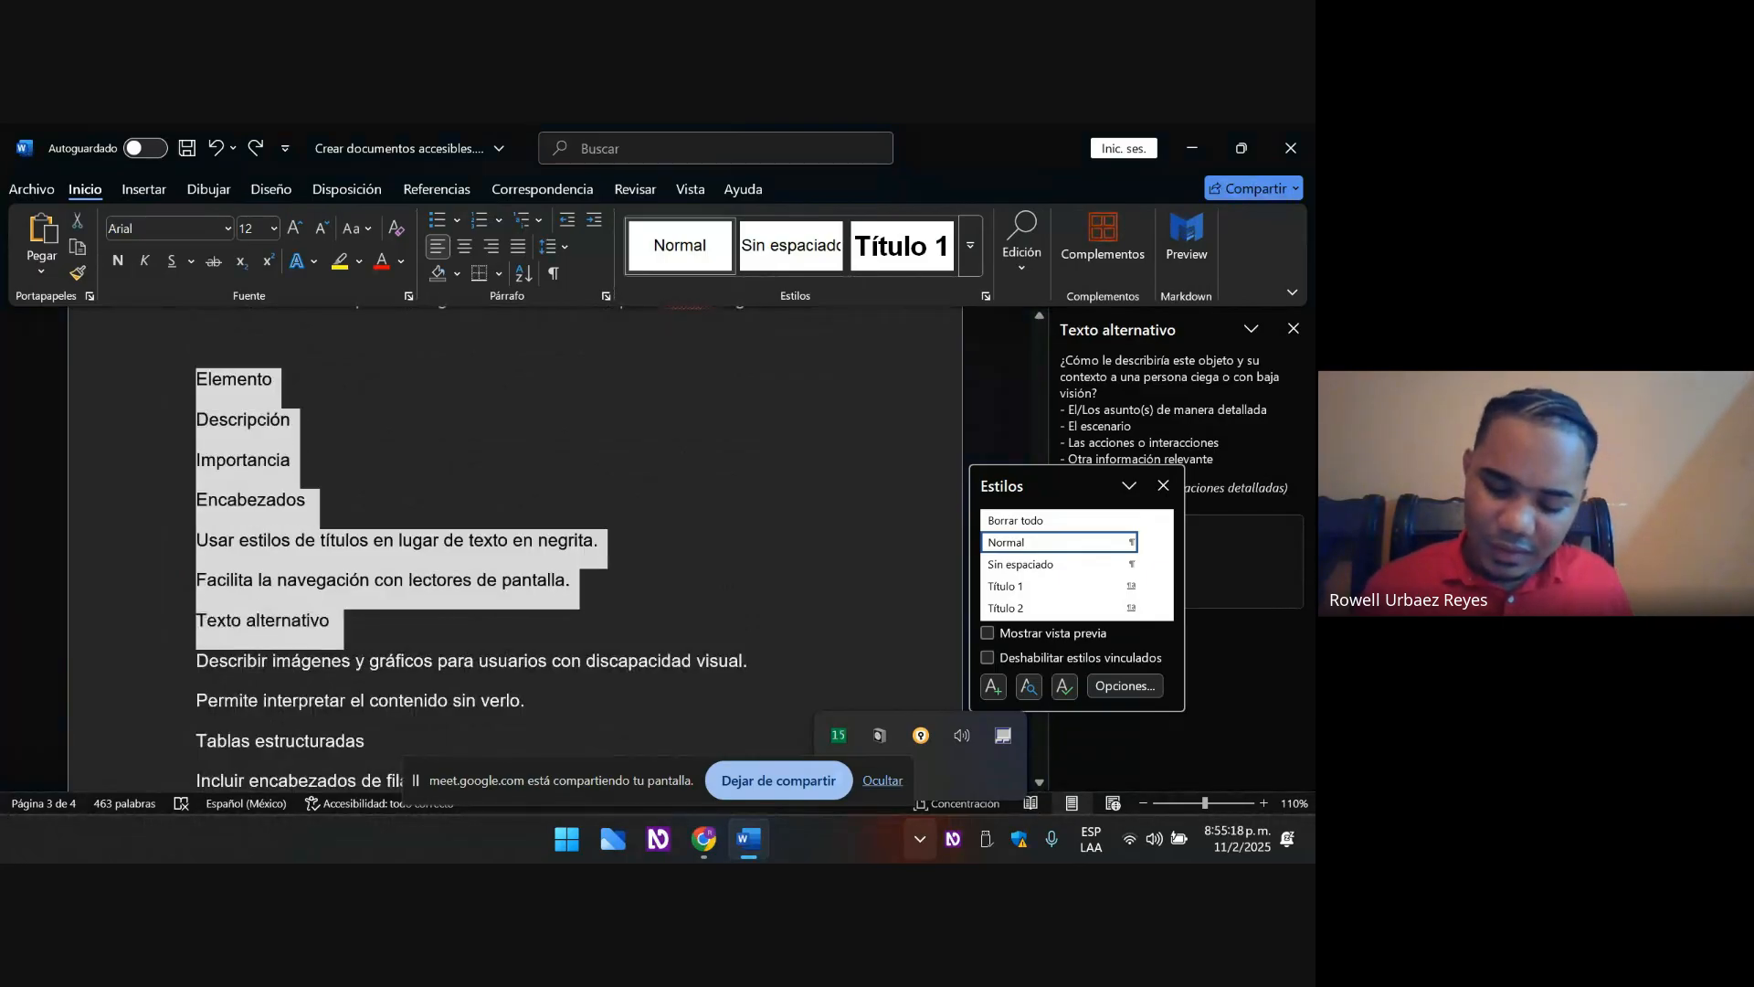
pyautogui.hotkey('shift', 'Down')
pyautogui.hotkey('shift', 'Down')
pyautogui.hotkey('shift', 'Down')
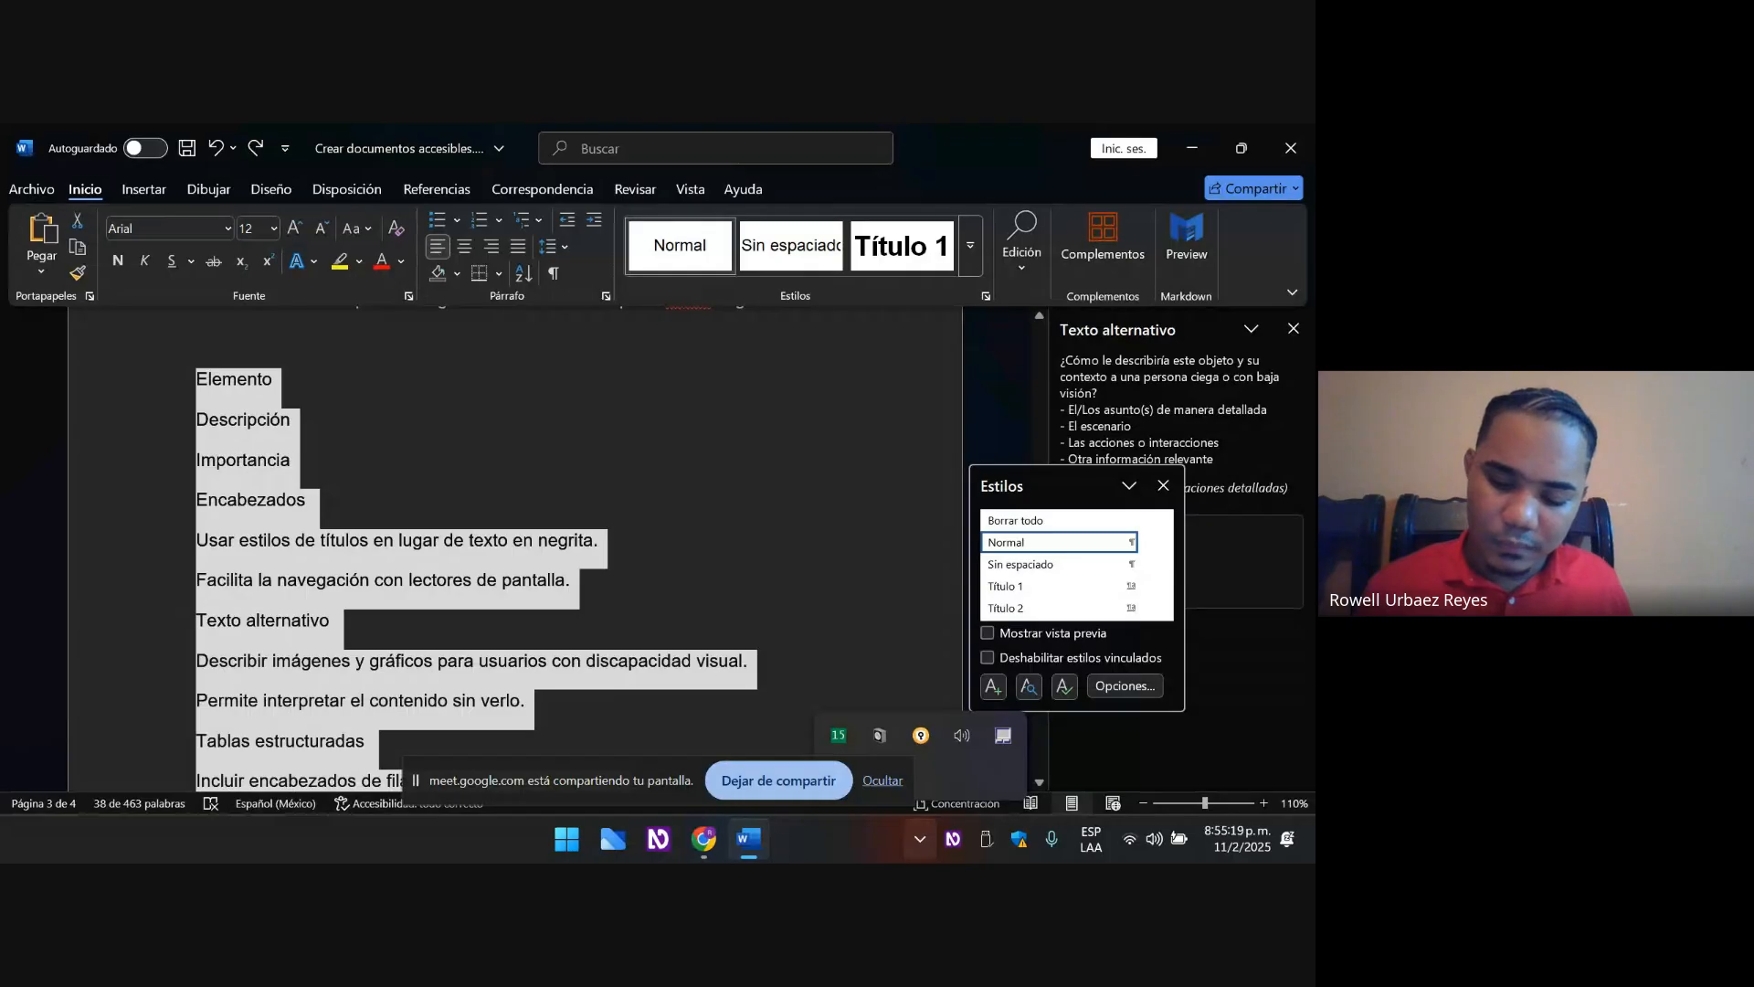
pyautogui.hotkey('shift', 'Down')
pyautogui.hotkey('shift', 'Down')
pyautogui.hotkey('shift', 'Down')
pyautogui.hotkey('shift', 'Down')
pyautogui.hotkey('shift', 'Down')
pyautogui.hotkey('shift', 'Down')
pyautogui.hotkey('shift', 'Down')
pyautogui.hotkey('shift', 'Down')
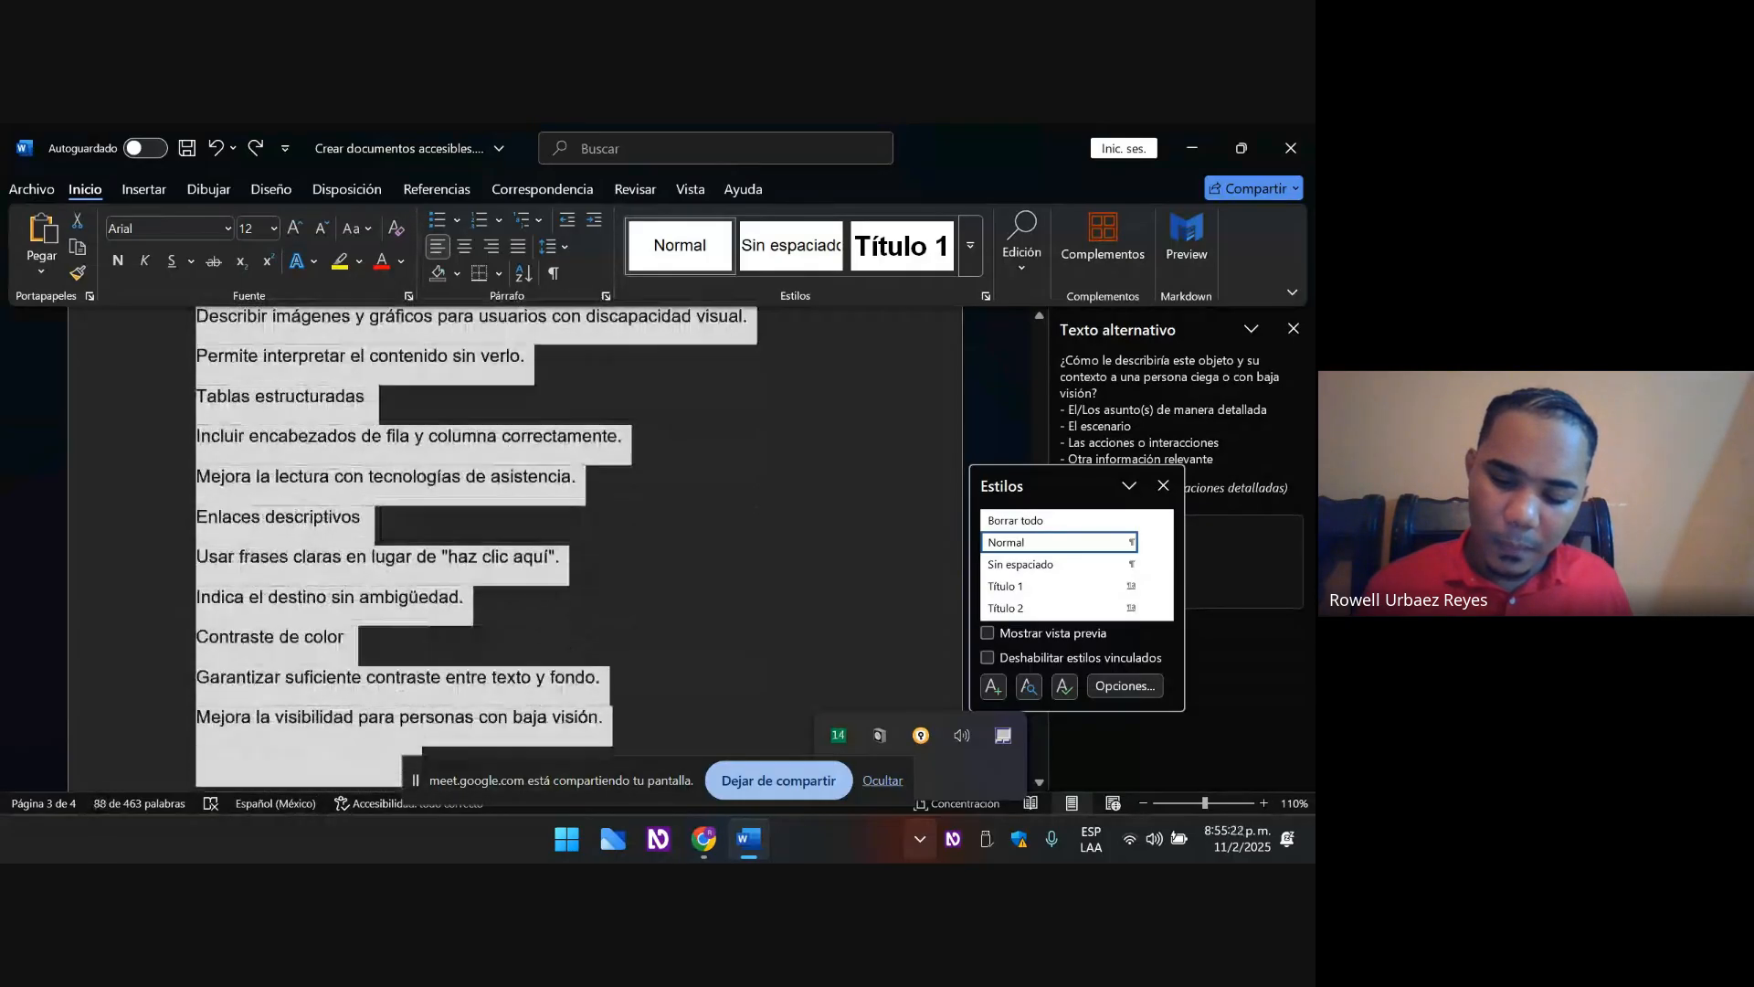
pyautogui.hotkey('shift', 'Up')
pyautogui.hotkey('shift', 'Left')
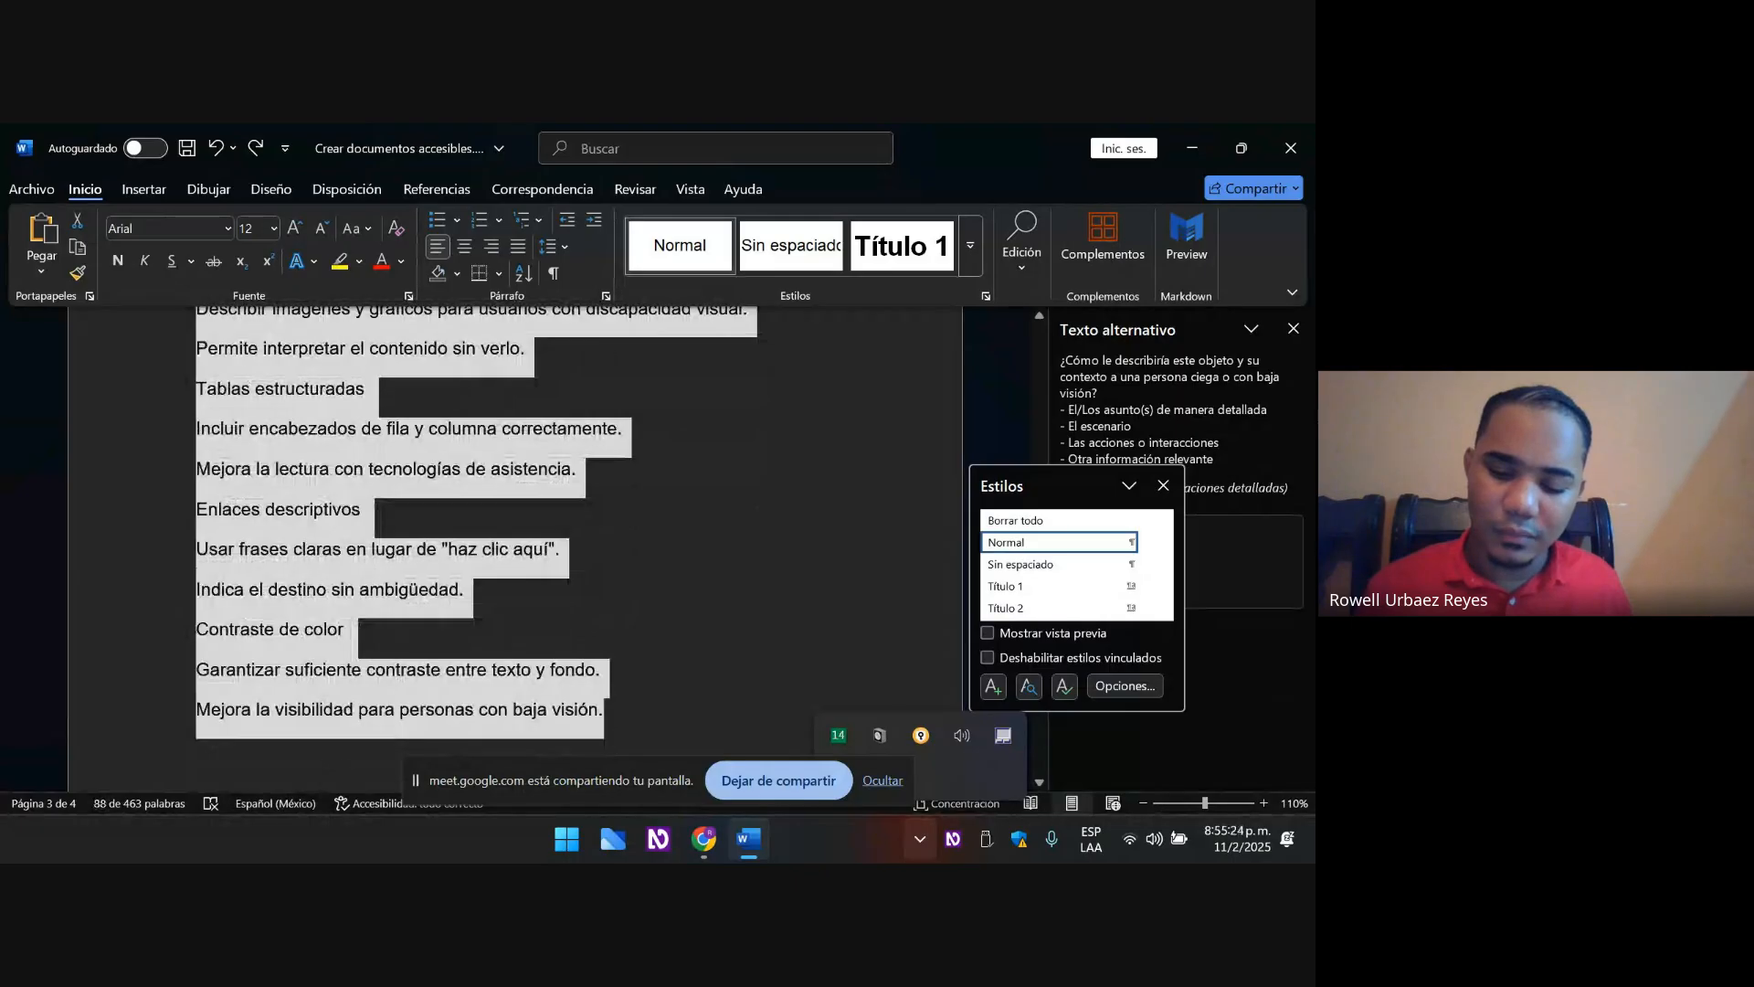
pyautogui.hotkey('shift', 'Right')
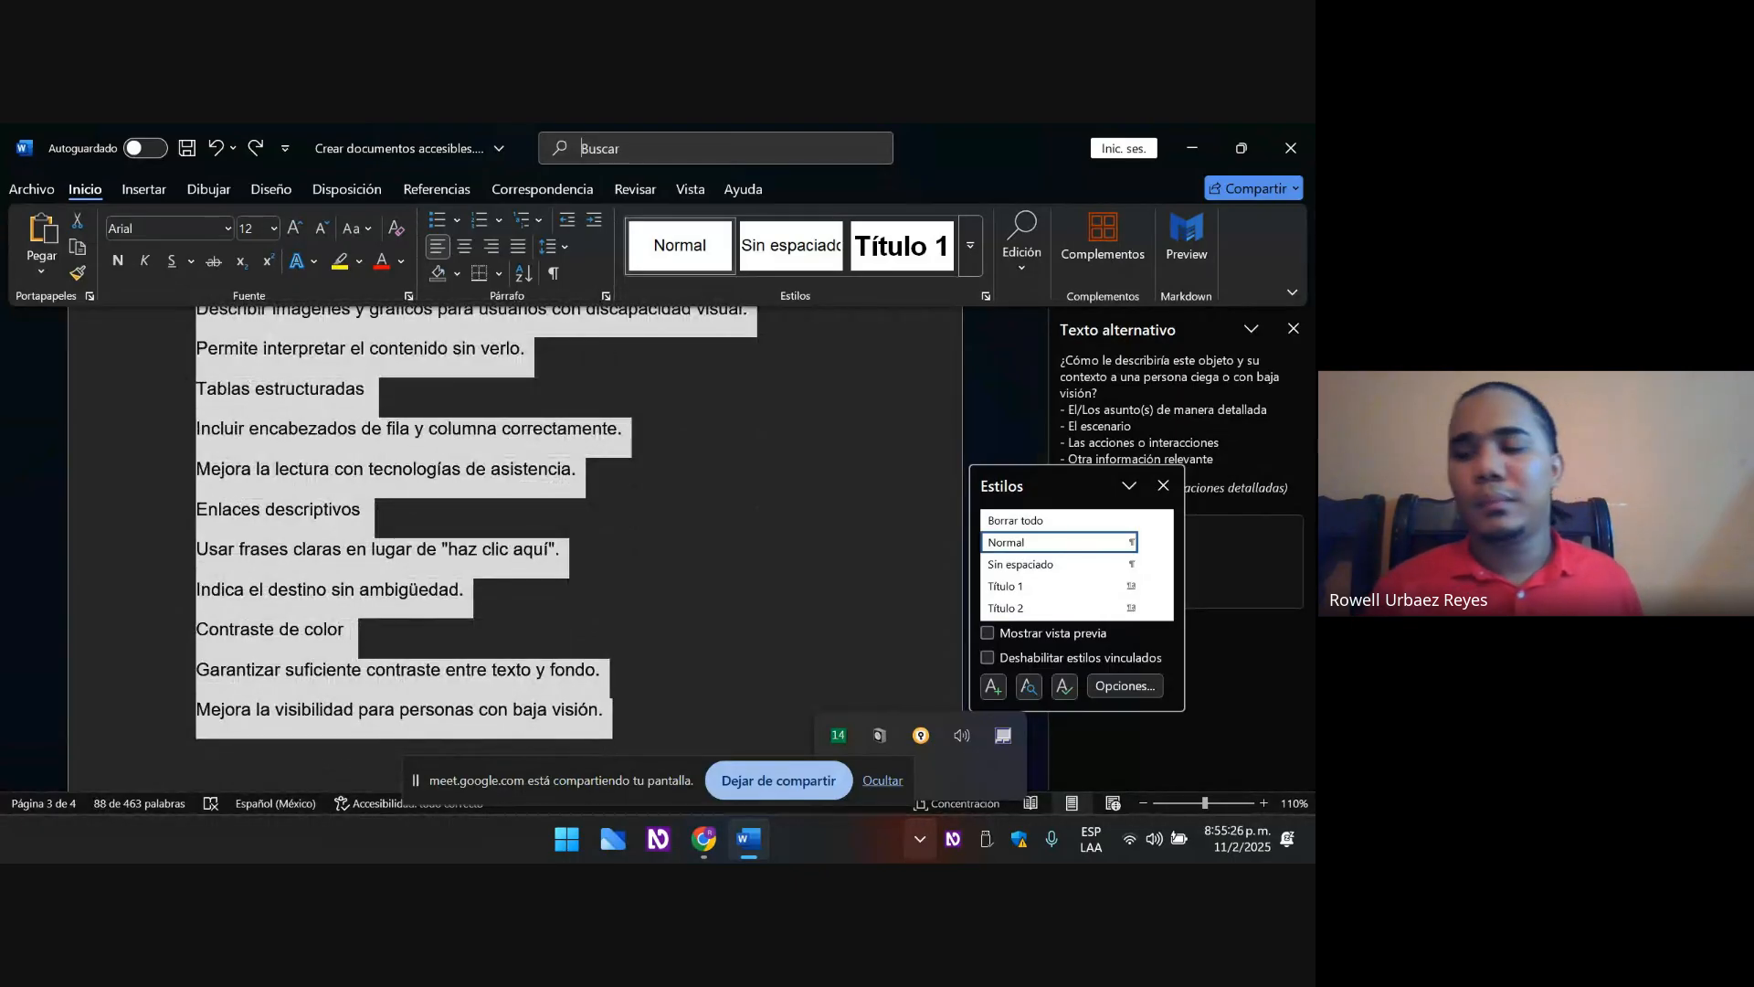
pyautogui.hotkey('alt', 'q')
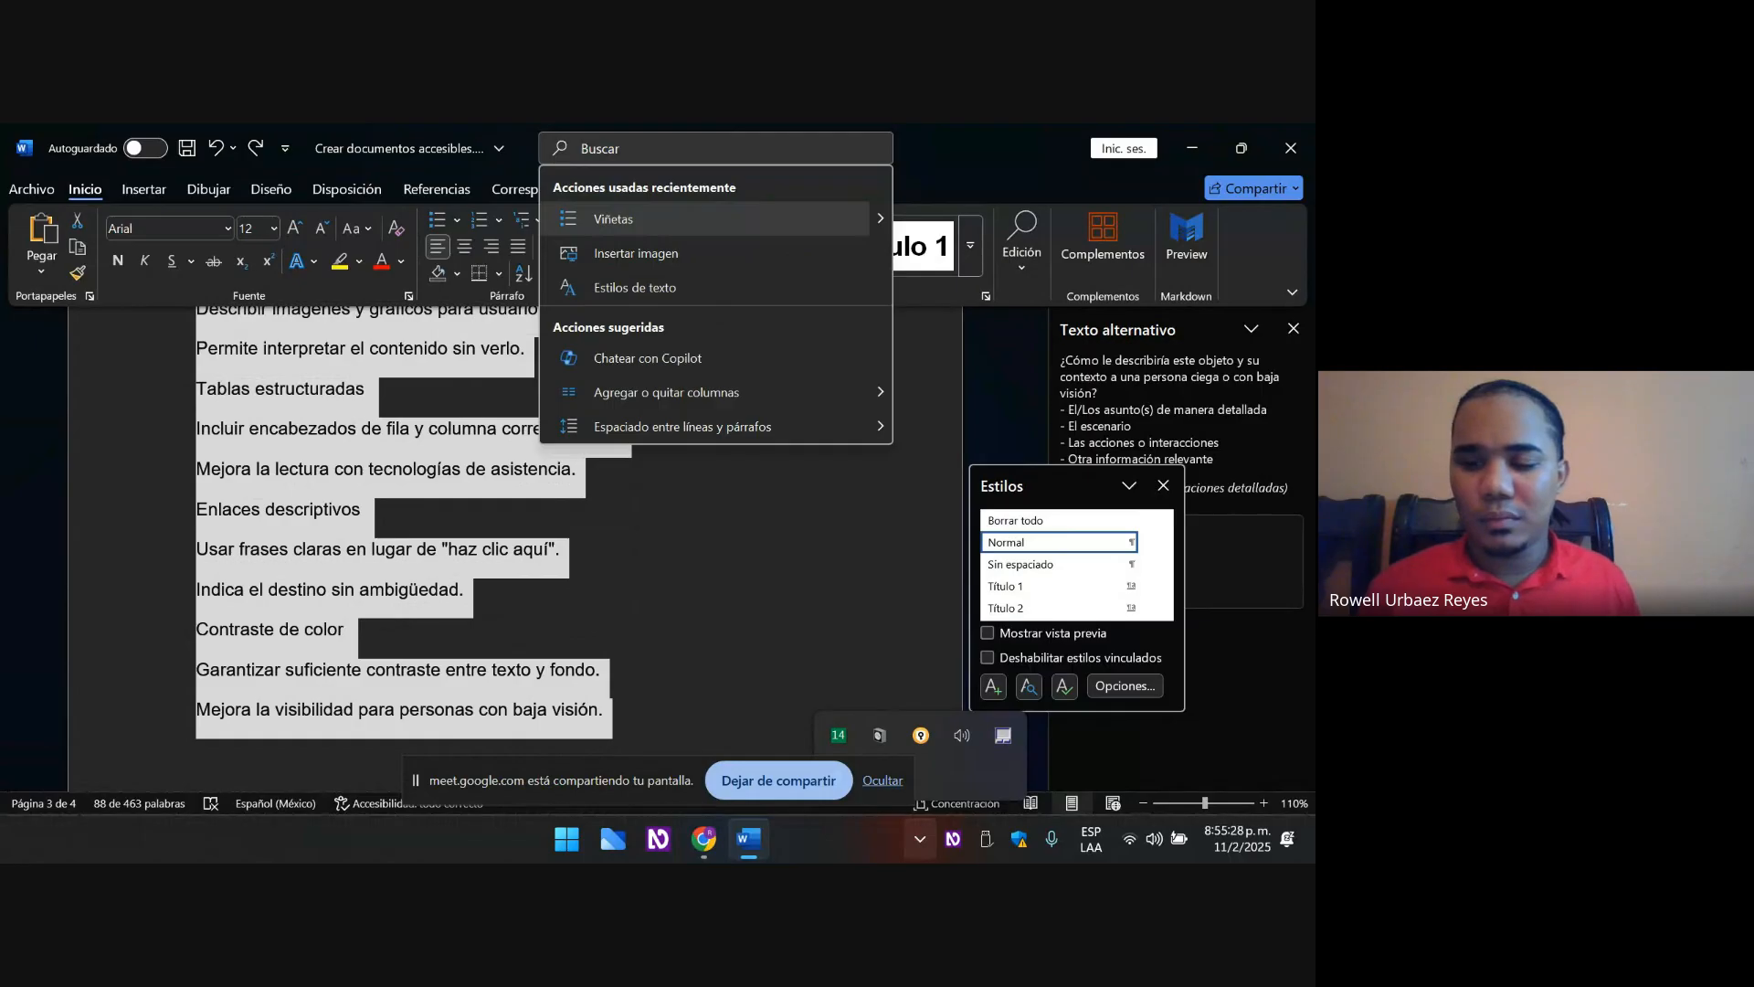
pyautogui.write('tan')
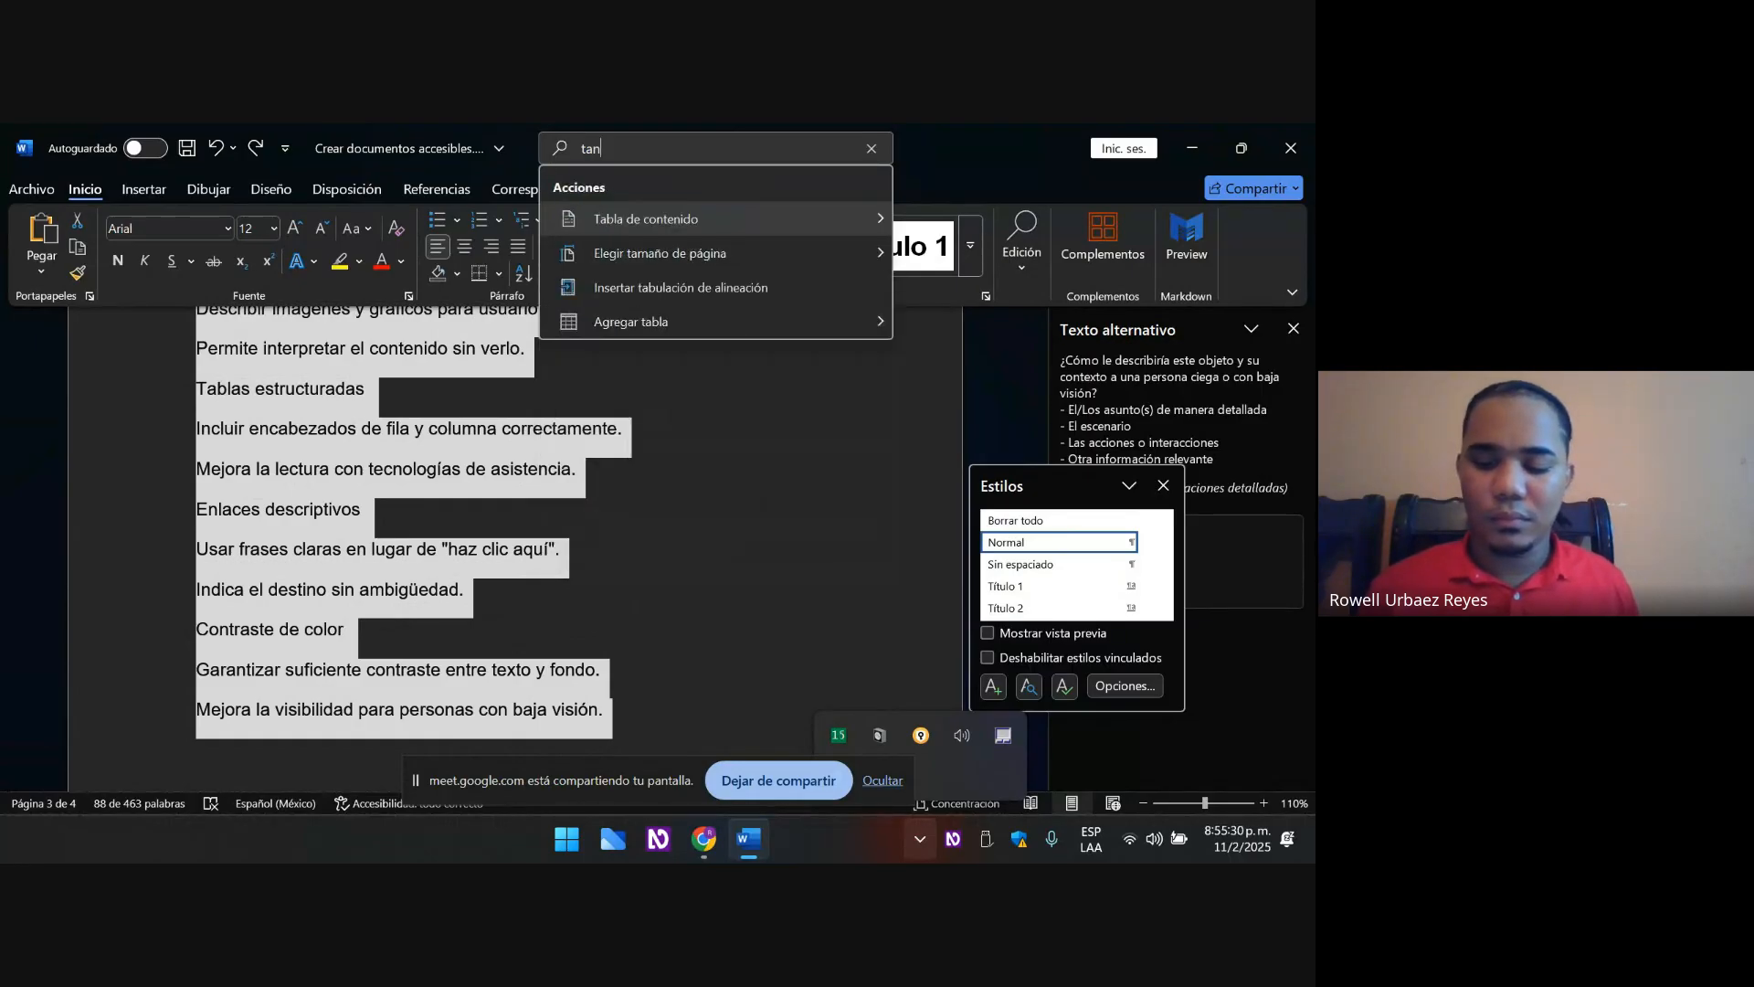
pyautogui.write('la')
pyautogui.press('Down')
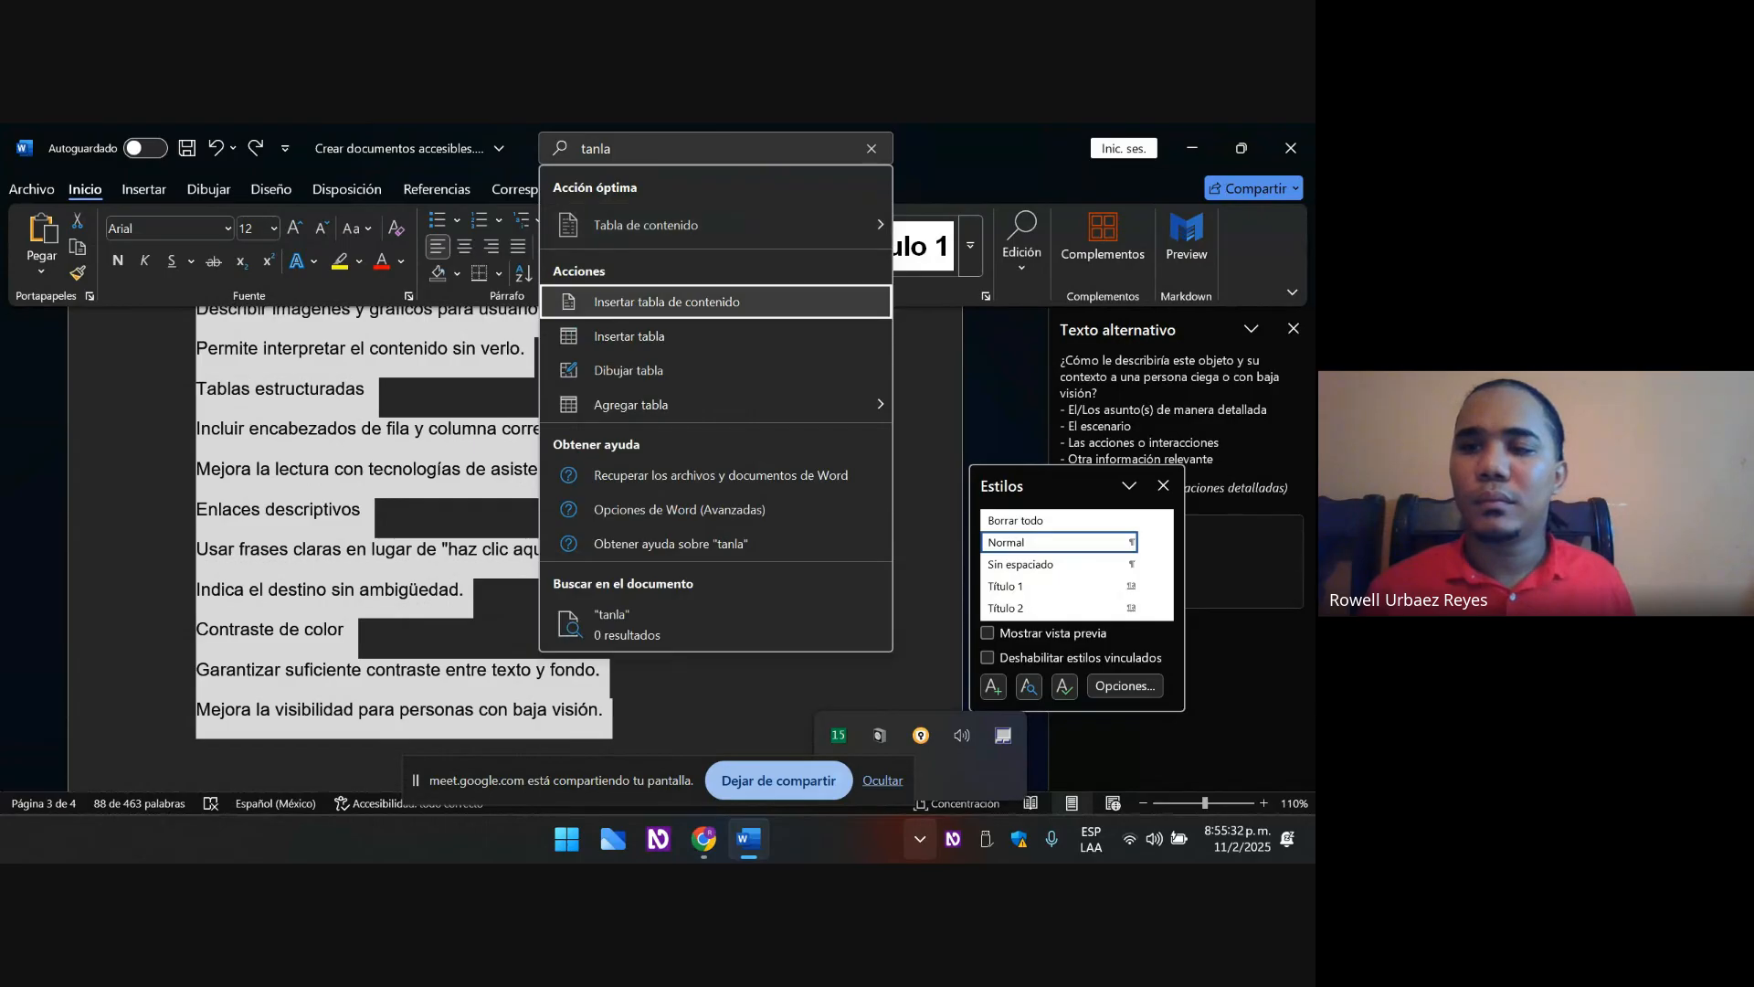
pyautogui.press('Up')
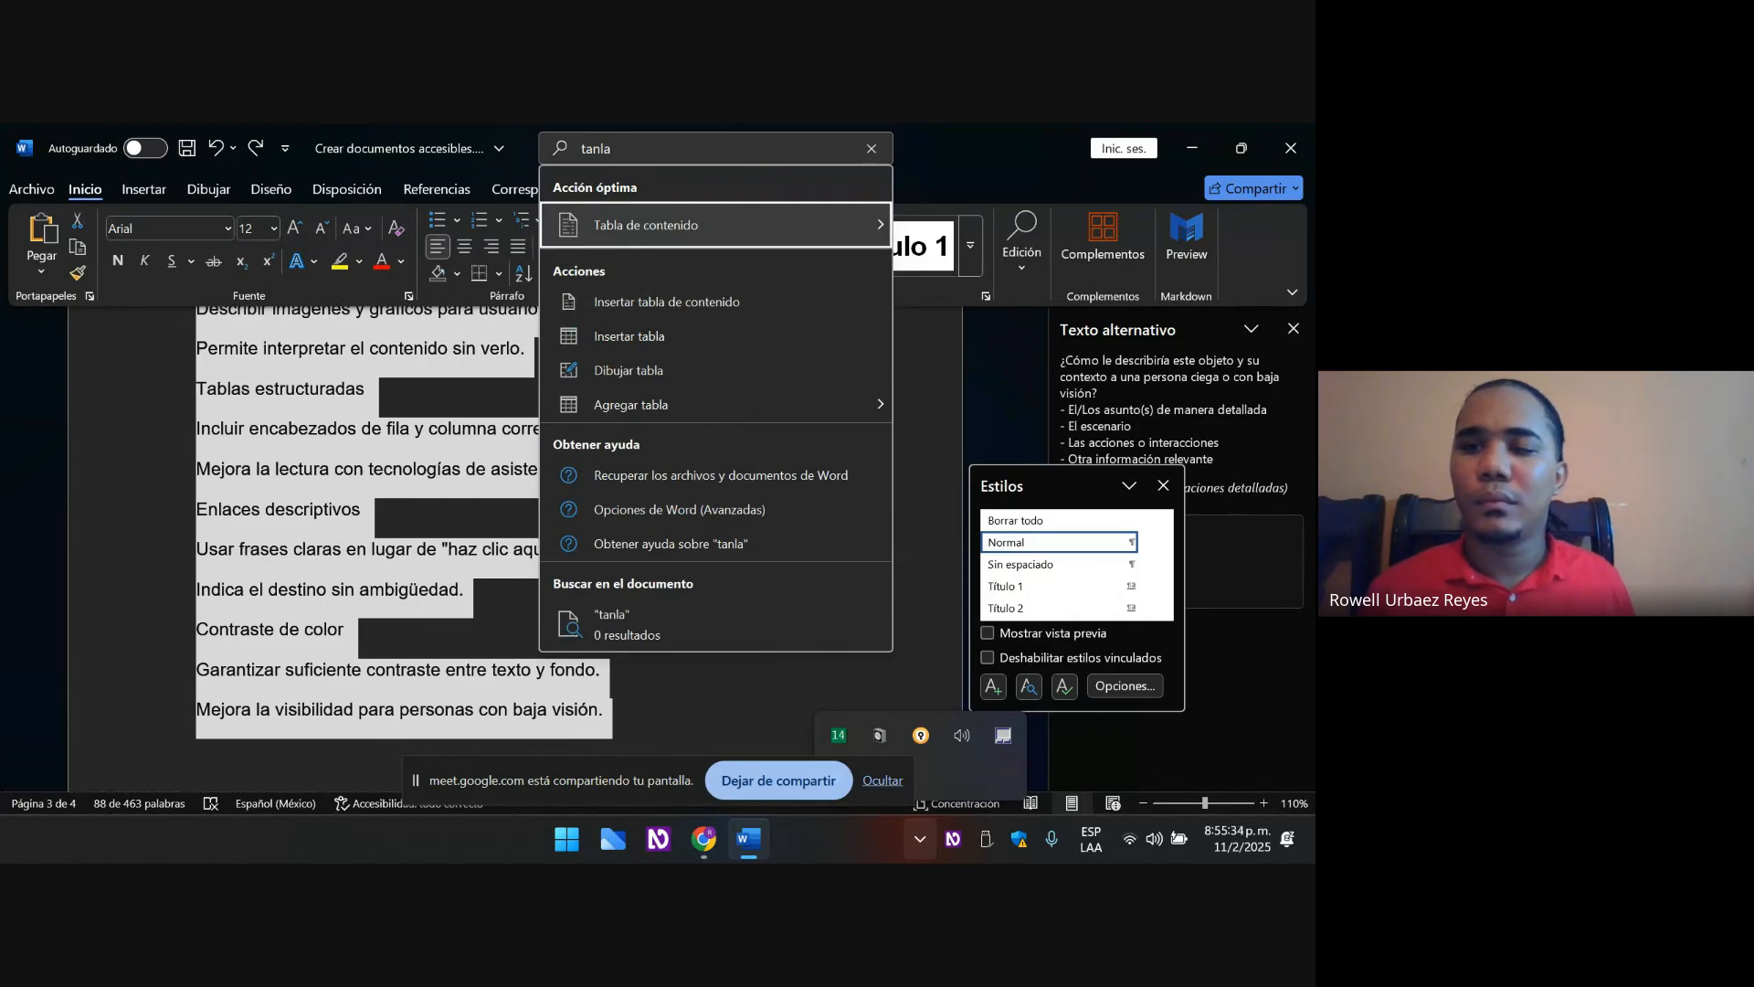
pyautogui.press('Down')
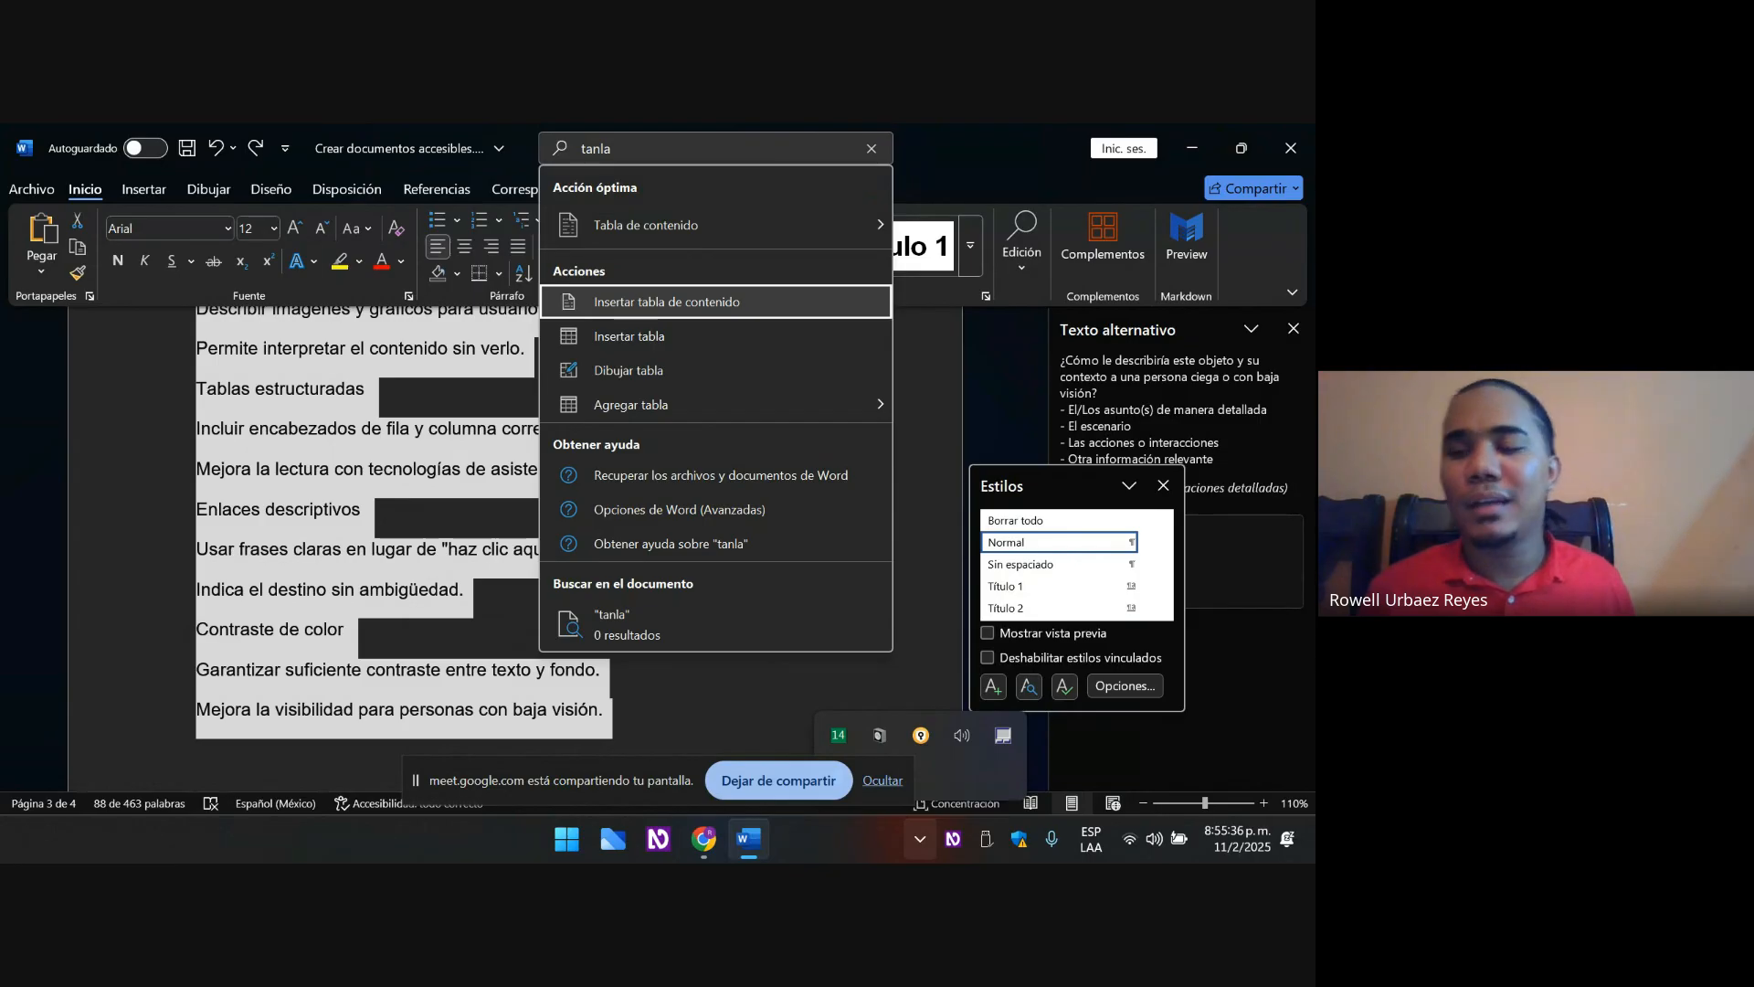
pyautogui.press('Up')
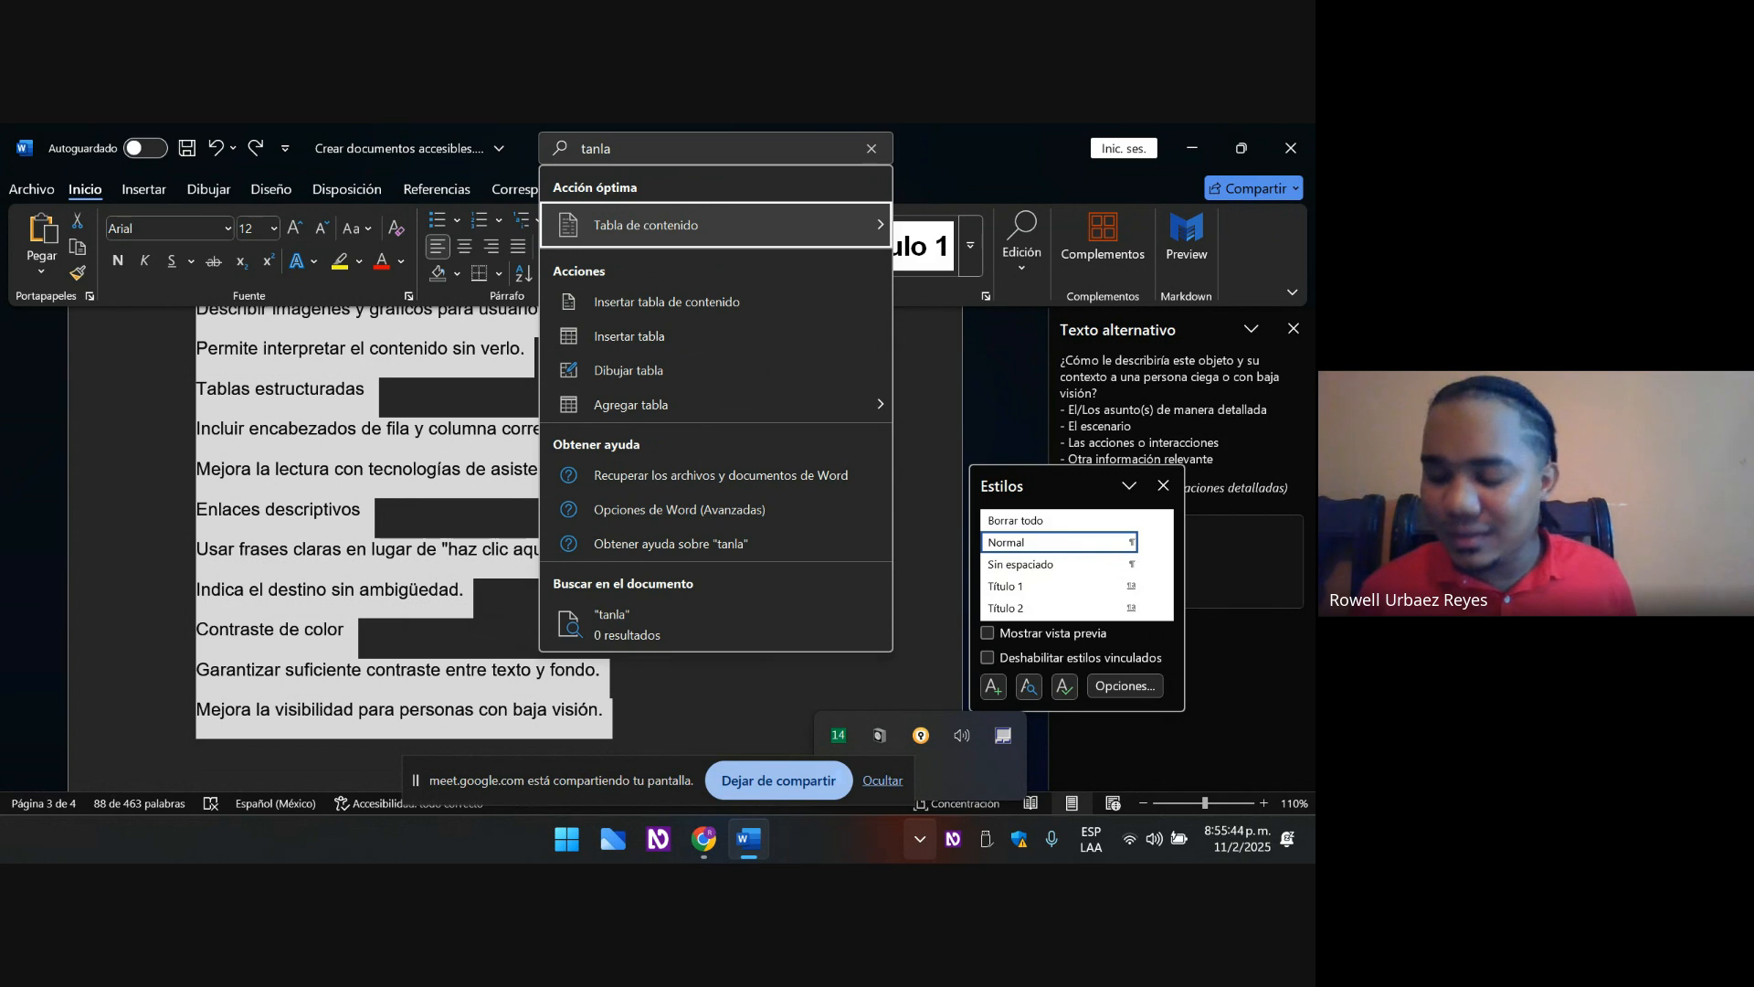
pyautogui.press('Down')
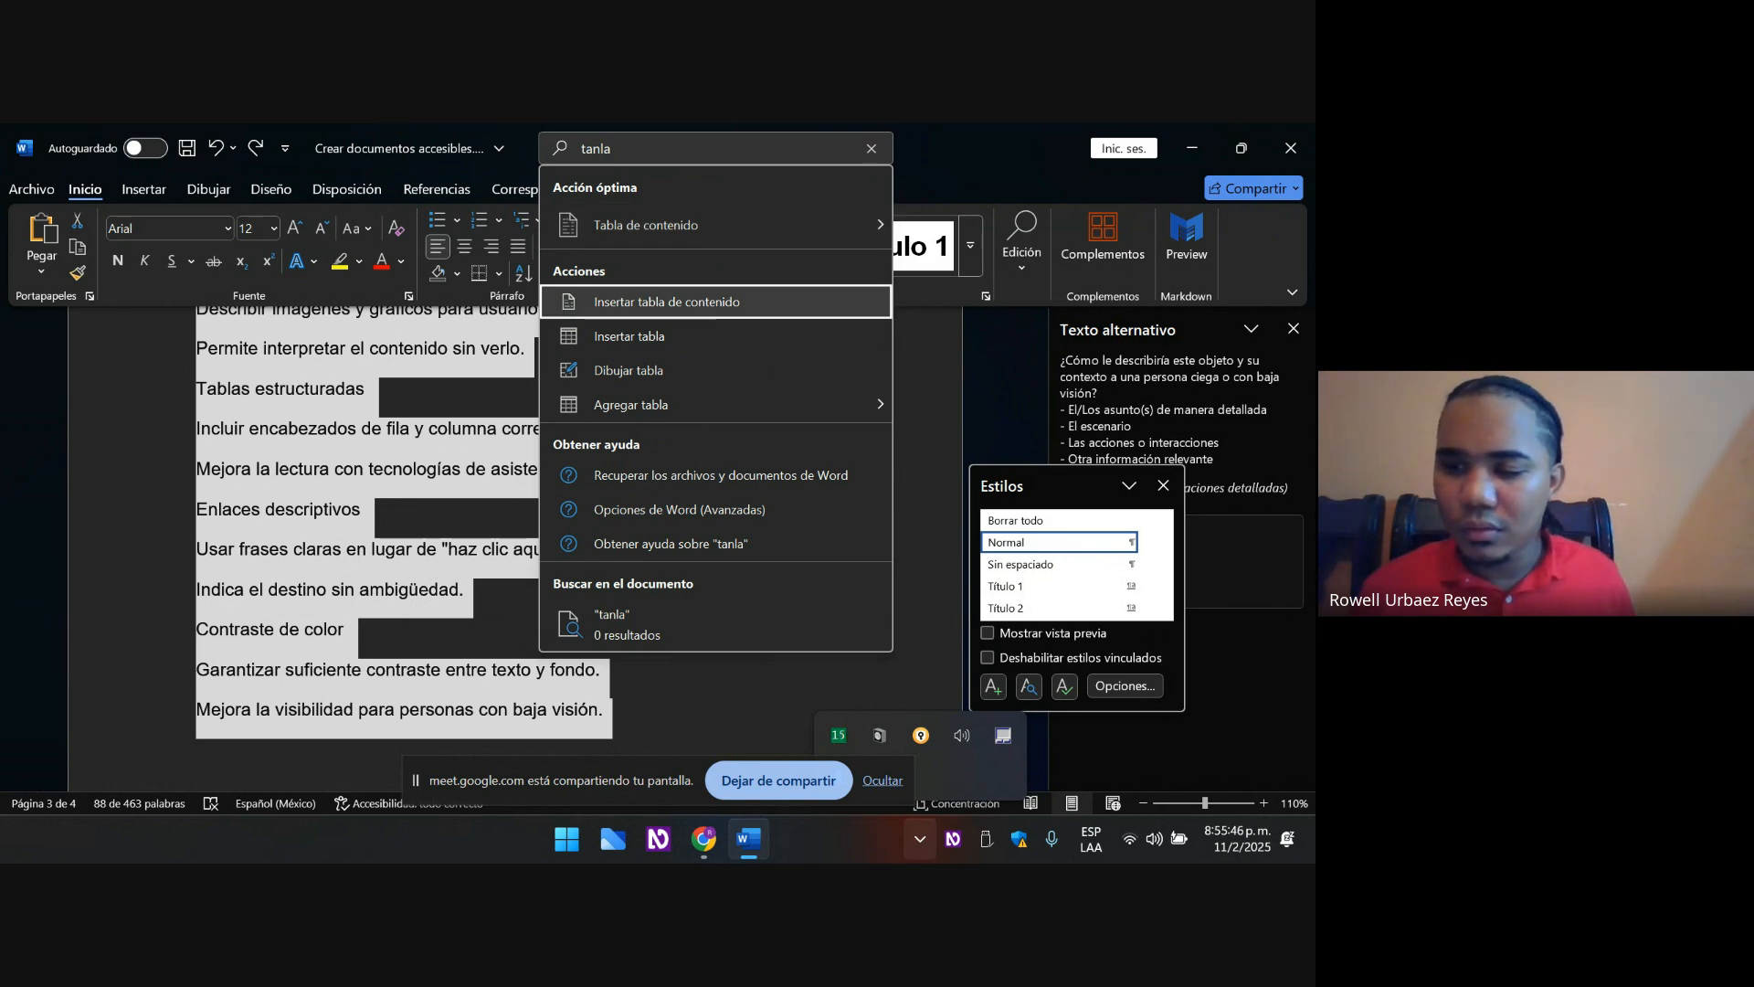
pyautogui.press('Return')
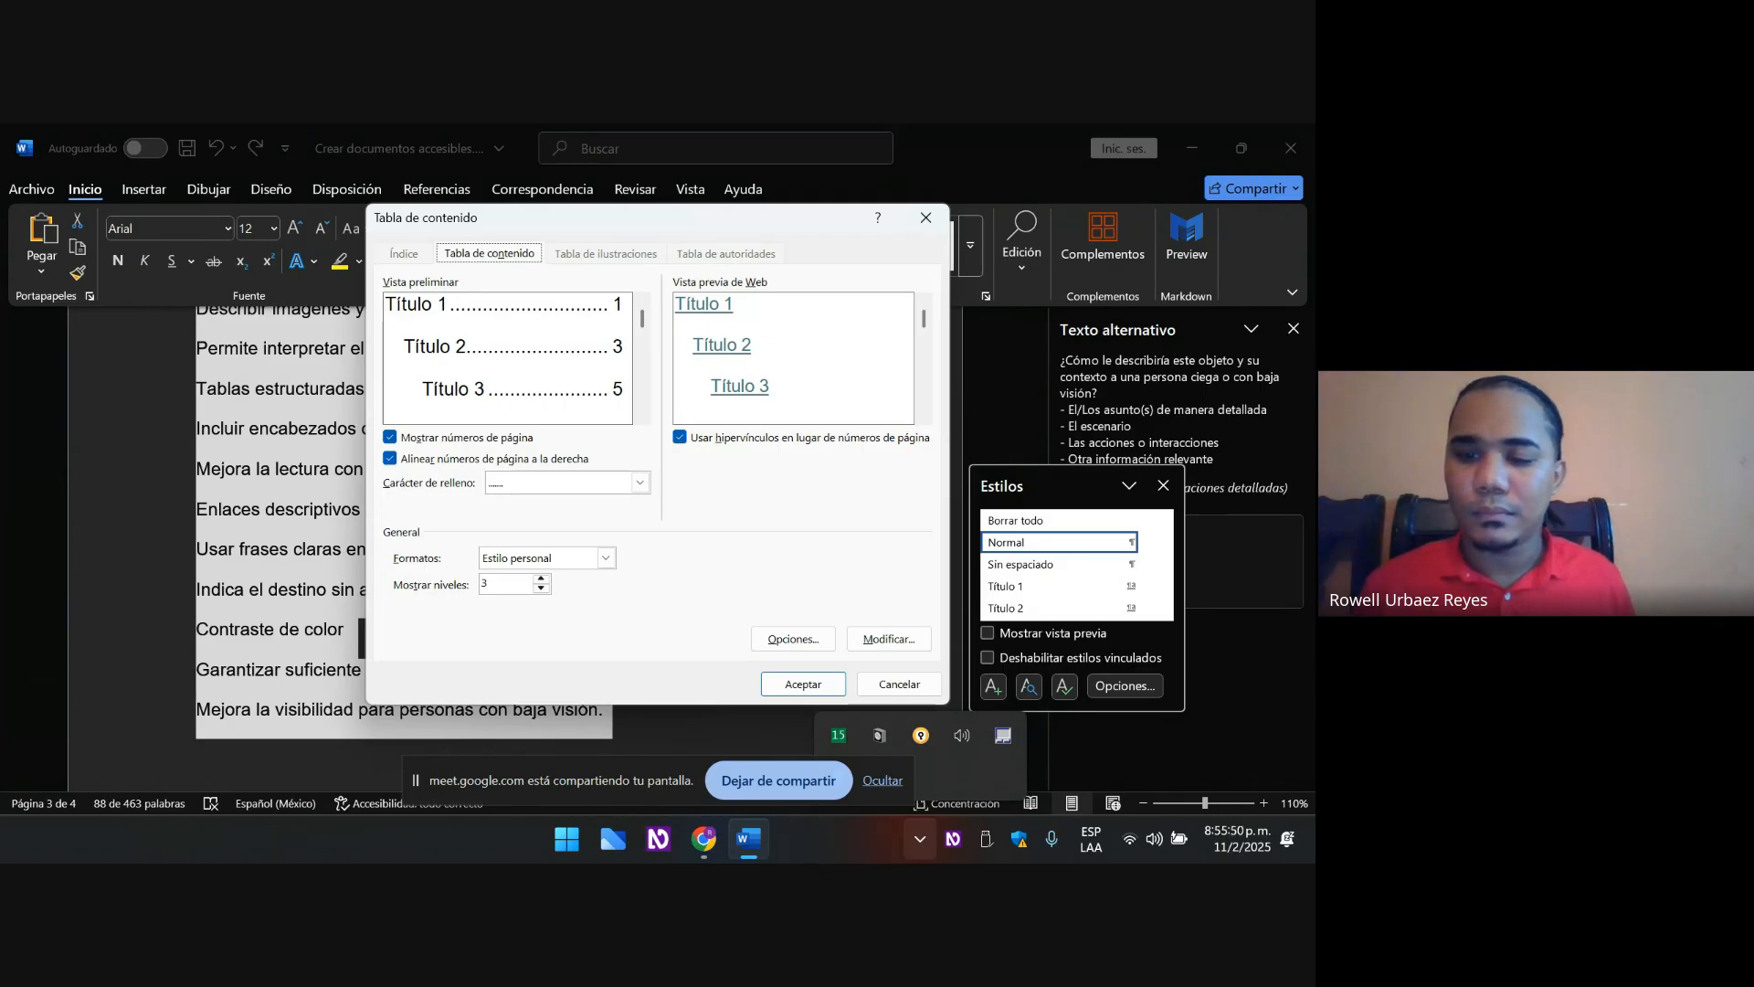
pyautogui.press('Escape')
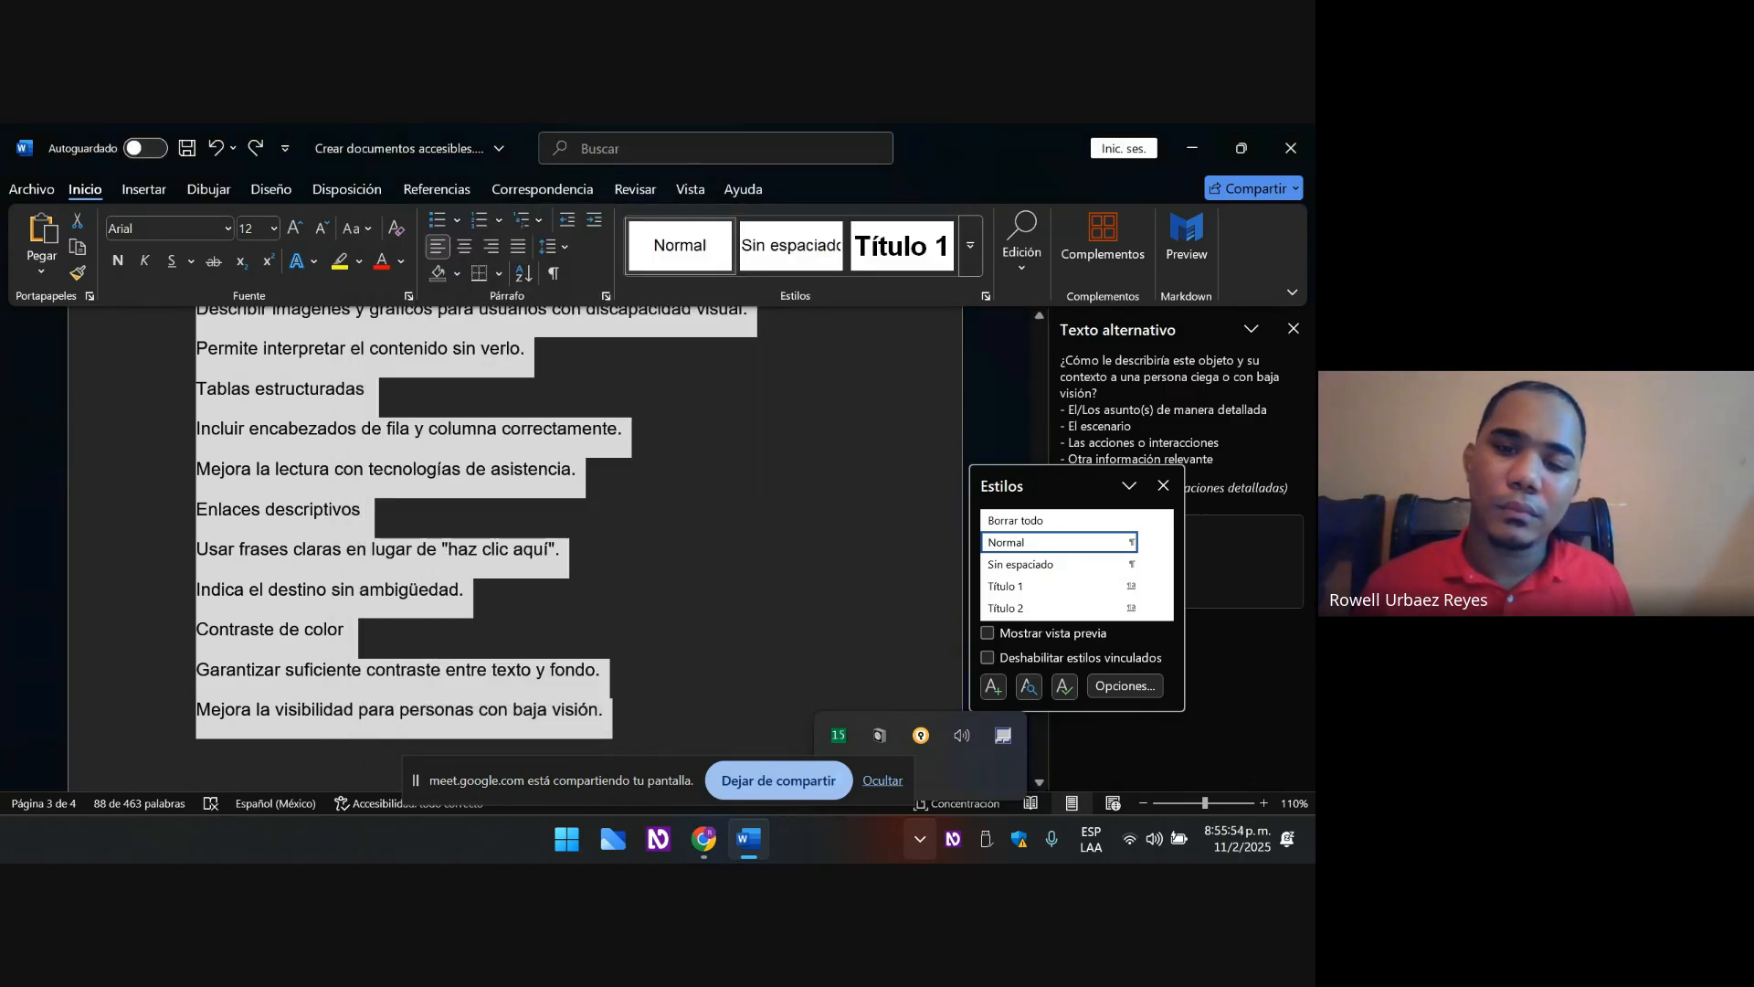
# - Clear the selection and return the cursor to the start of the "Elemento" line
pyautogui.press('Up')
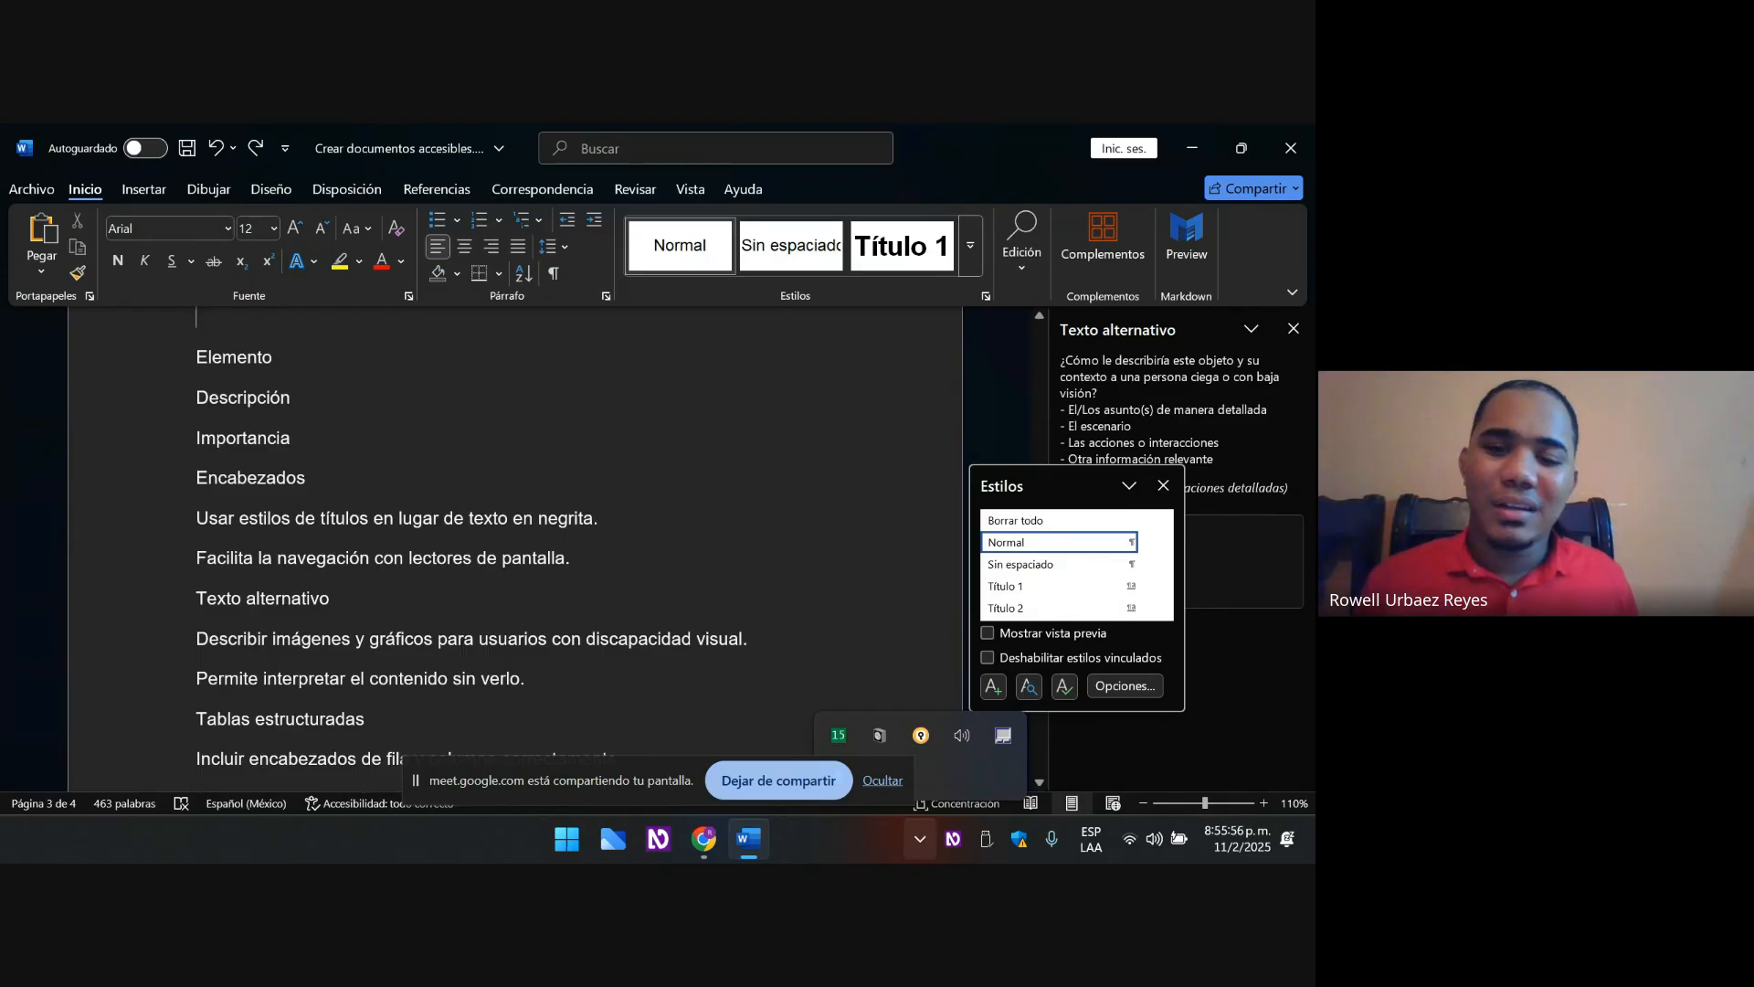
pyautogui.press('Up')
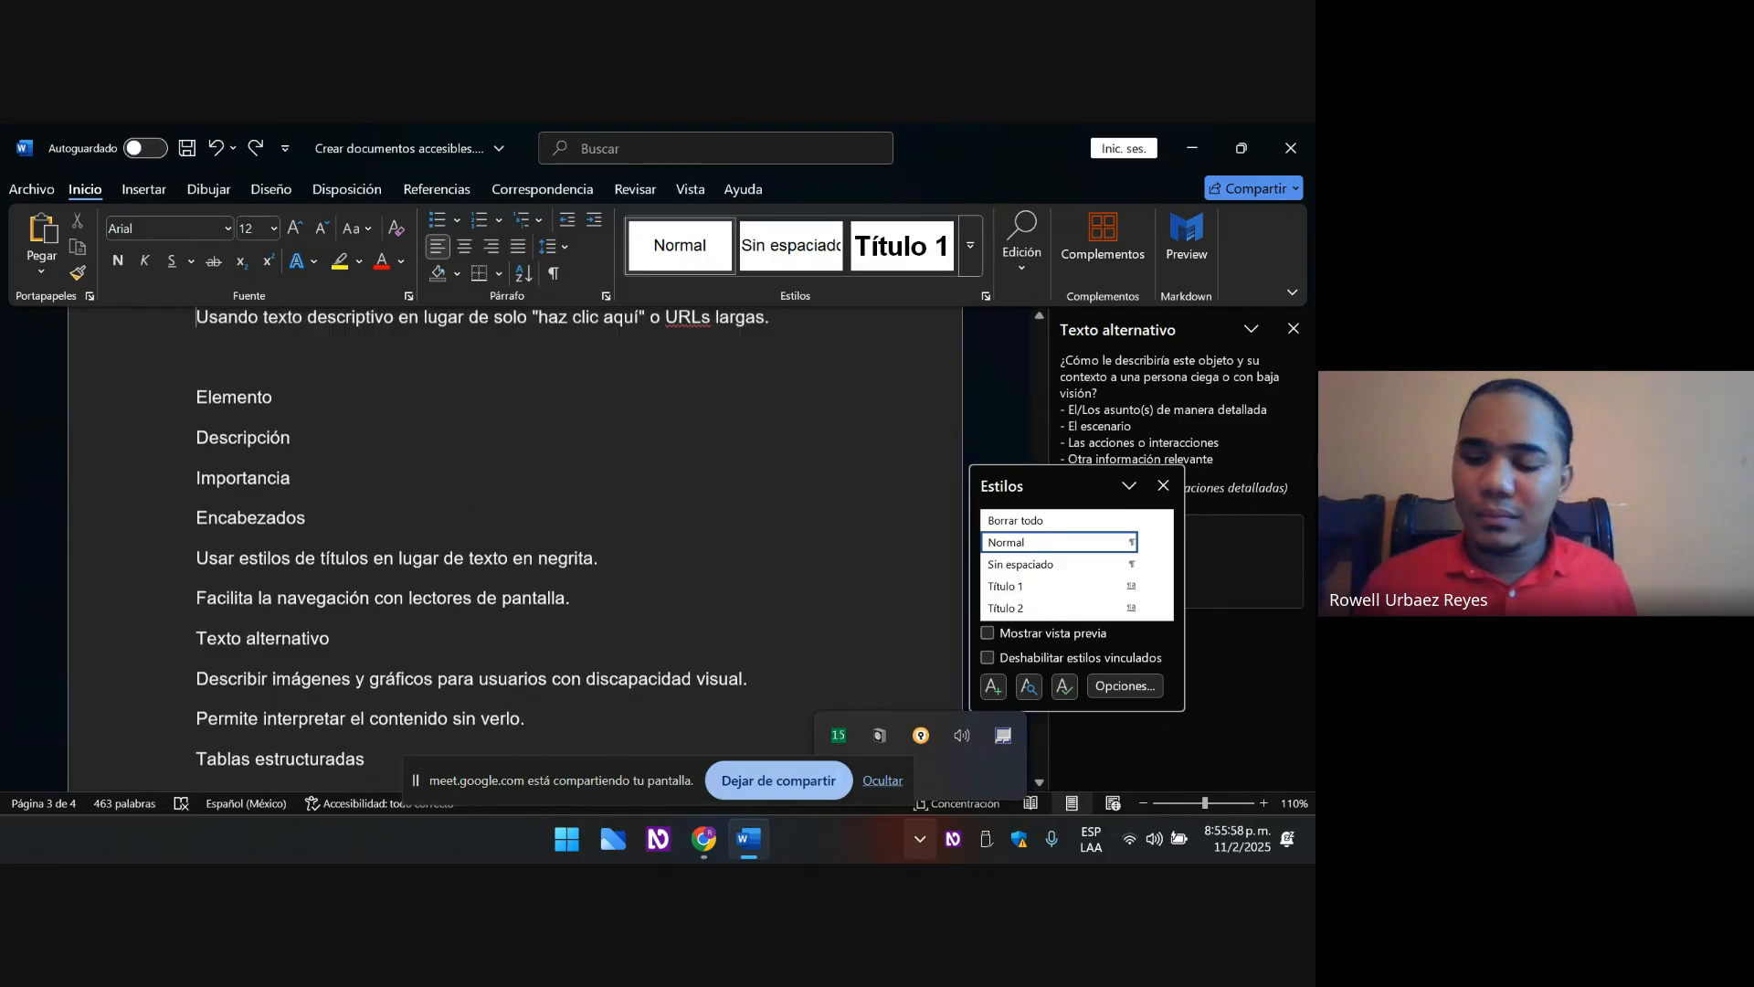
pyautogui.press('Down')
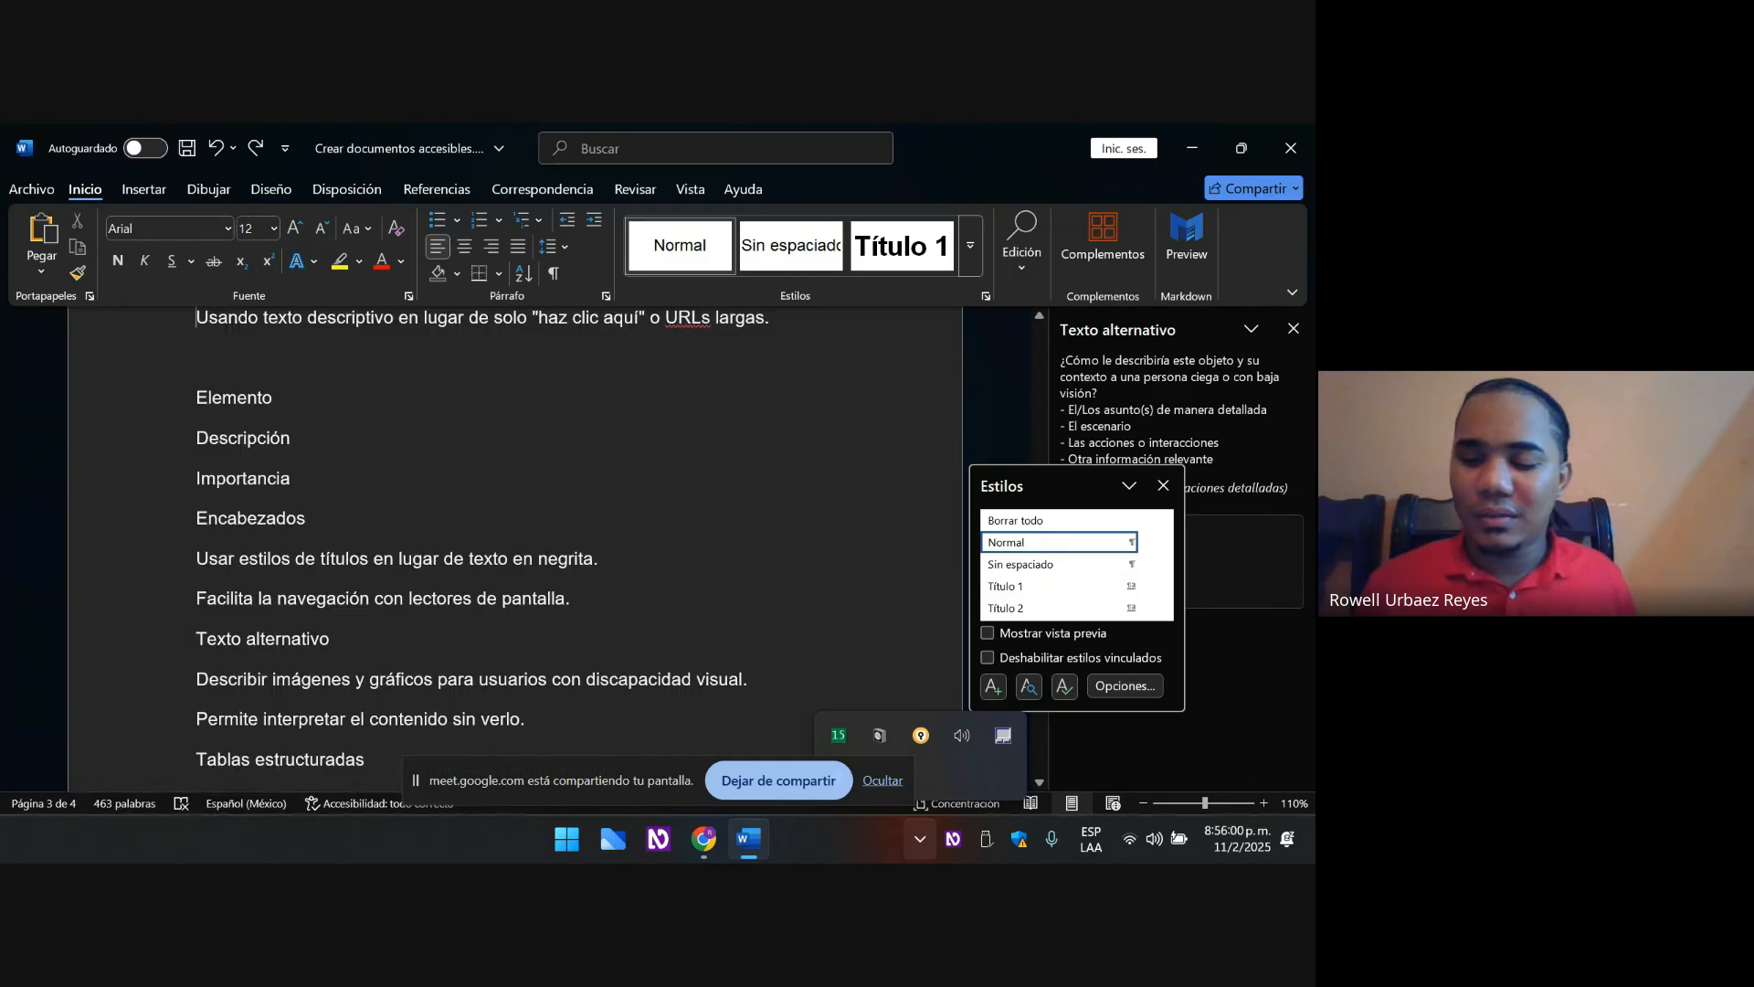
pyautogui.press('Up')
pyautogui.press('Up')
pyautogui.press('Down')
pyautogui.press('Down')
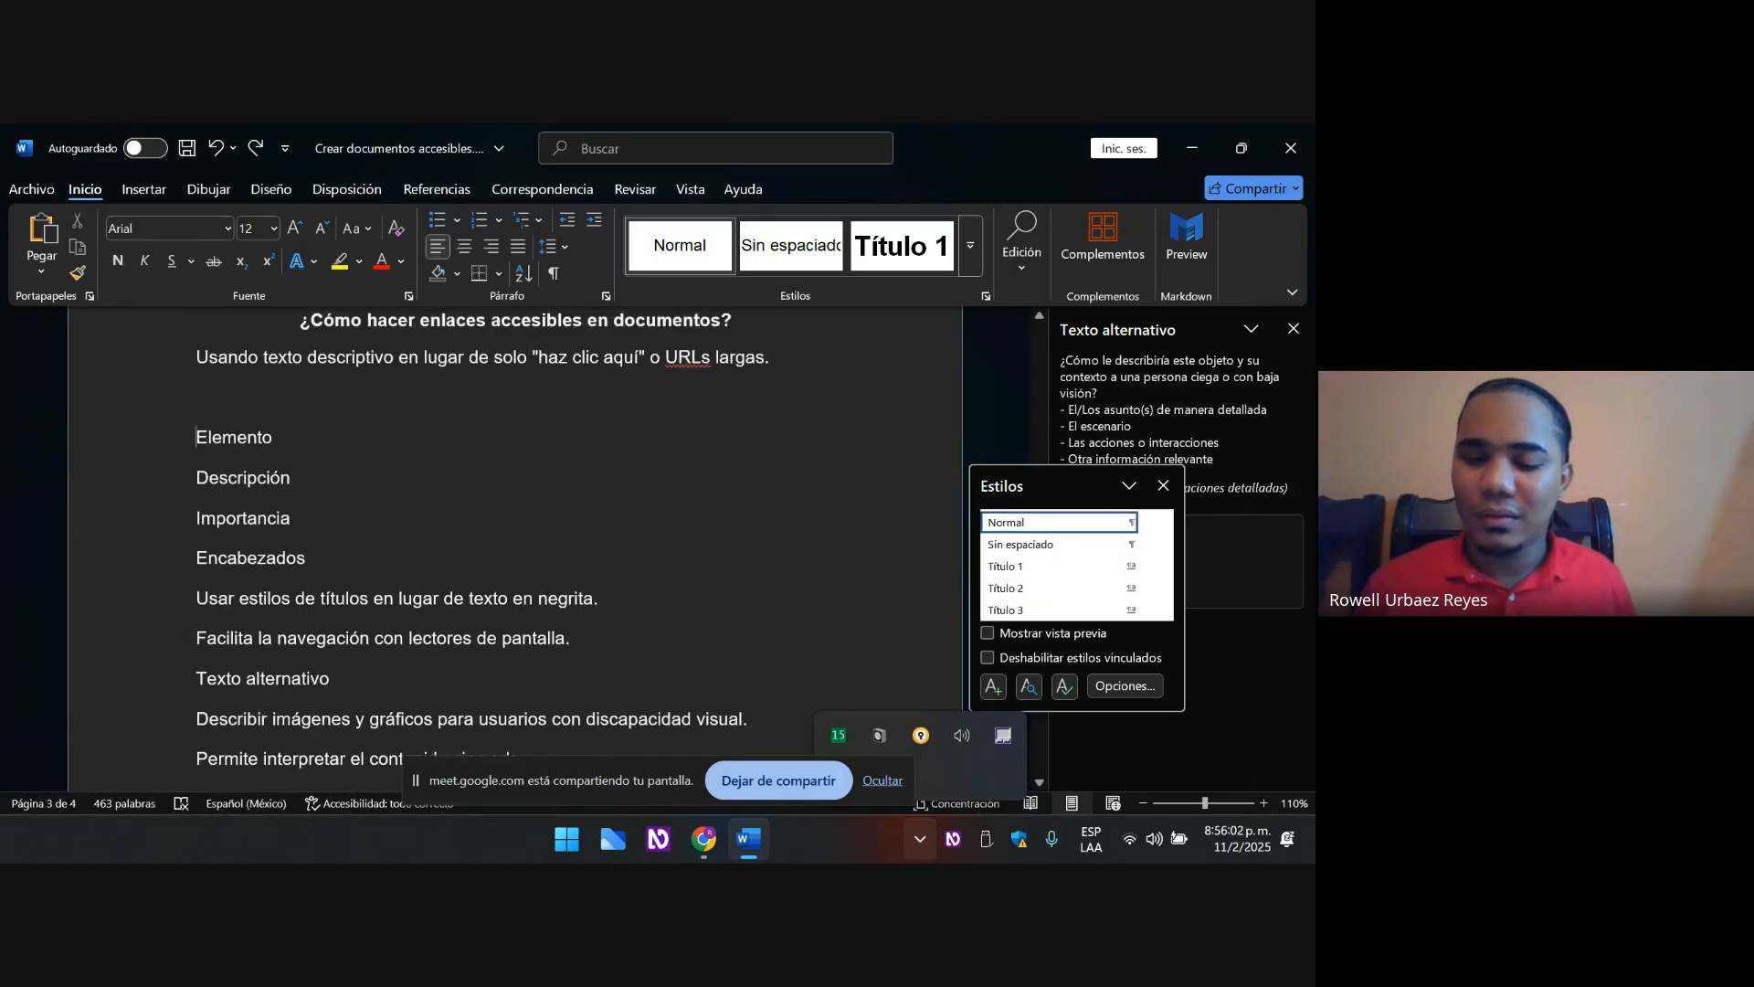
# - Convert the page 3 lines from "Elemento" through "Mejora la visibilidad para personas con baja visión." into a table with the Insertar tabla command
pyautogui.hotkey('shift', 'Down')
pyautogui.hotkey('shift', 'Down')
pyautogui.hotkey('shift', 'Down')
pyautogui.hotkey('shift', 'Down')
pyautogui.hotkey('shift', 'Down')
pyautogui.hotkey('shift', 'Down')
pyautogui.hotkey('shift', 'Down')
pyautogui.hotkey('shift', 'Down')
pyautogui.hotkey('shift', 'Down')
pyautogui.hotkey('shift', 'Down')
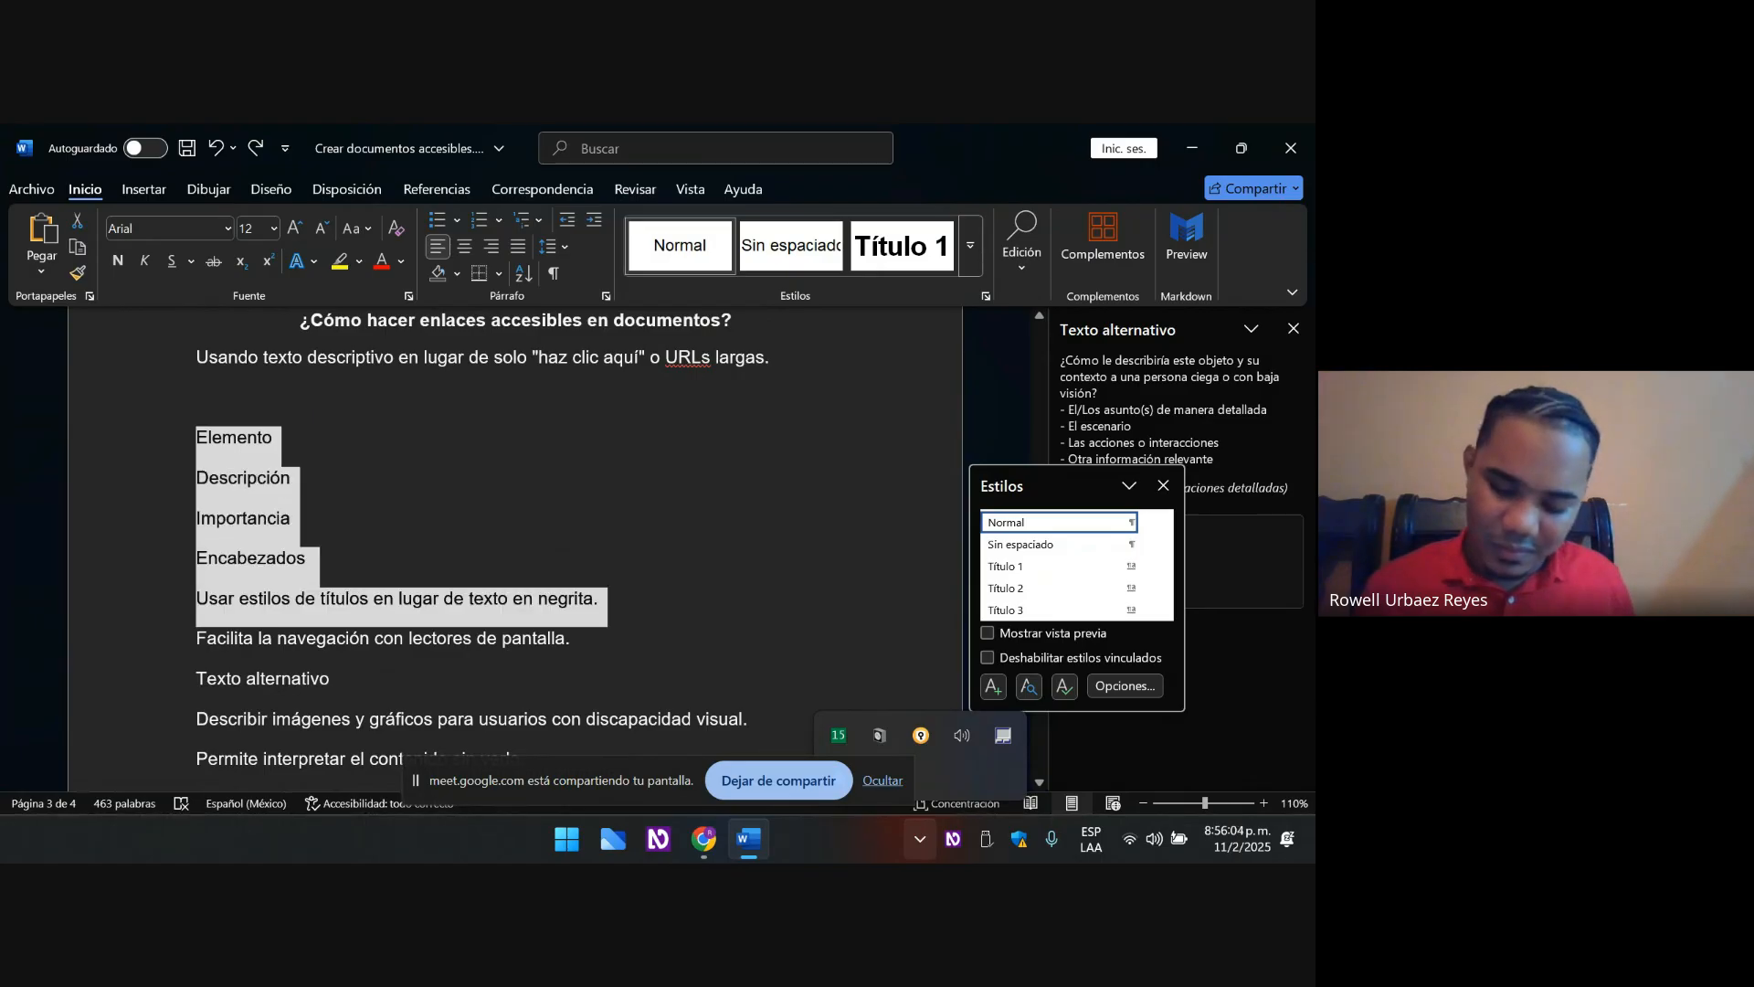
pyautogui.hotkey('shift', 'Down')
pyautogui.hotkey('shift', 'Down')
pyautogui.hotkey('shift', 'Down')
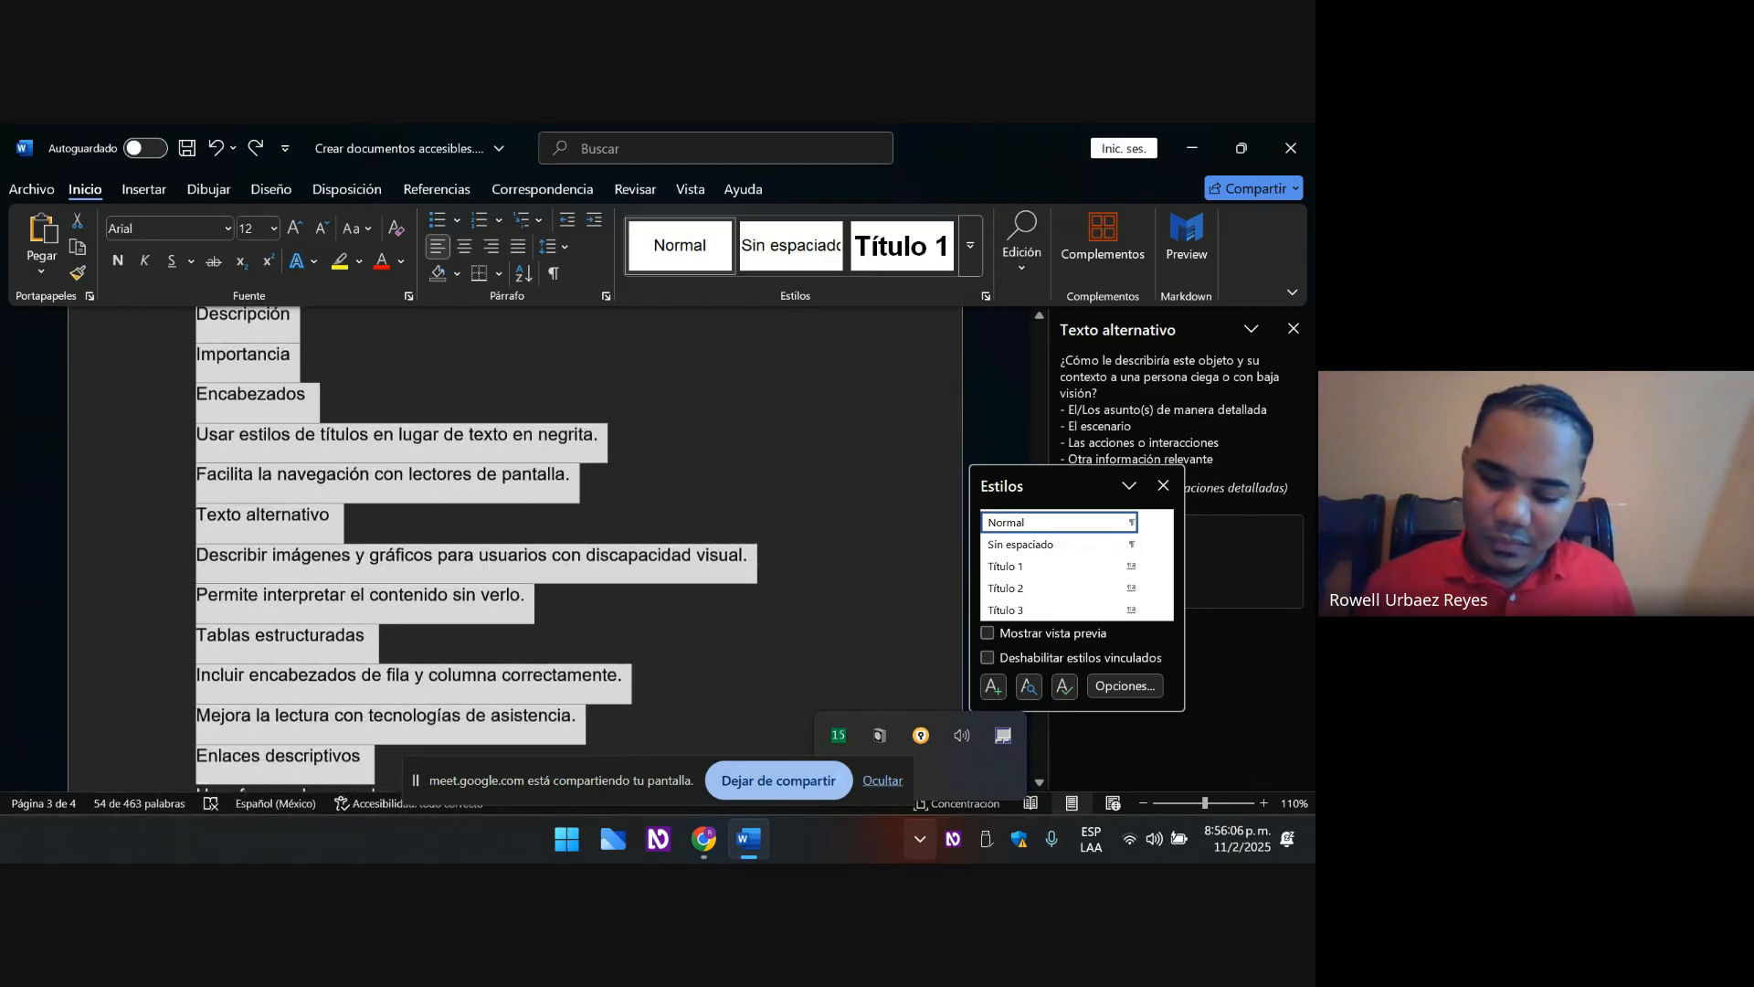
pyautogui.hotkey('shift', 'Down')
pyautogui.hotkey('shift', 'Down')
pyautogui.hotkey('shift', 'Down')
pyautogui.hotkey('shift', 'Down')
pyautogui.hotkey('shift', 'Down')
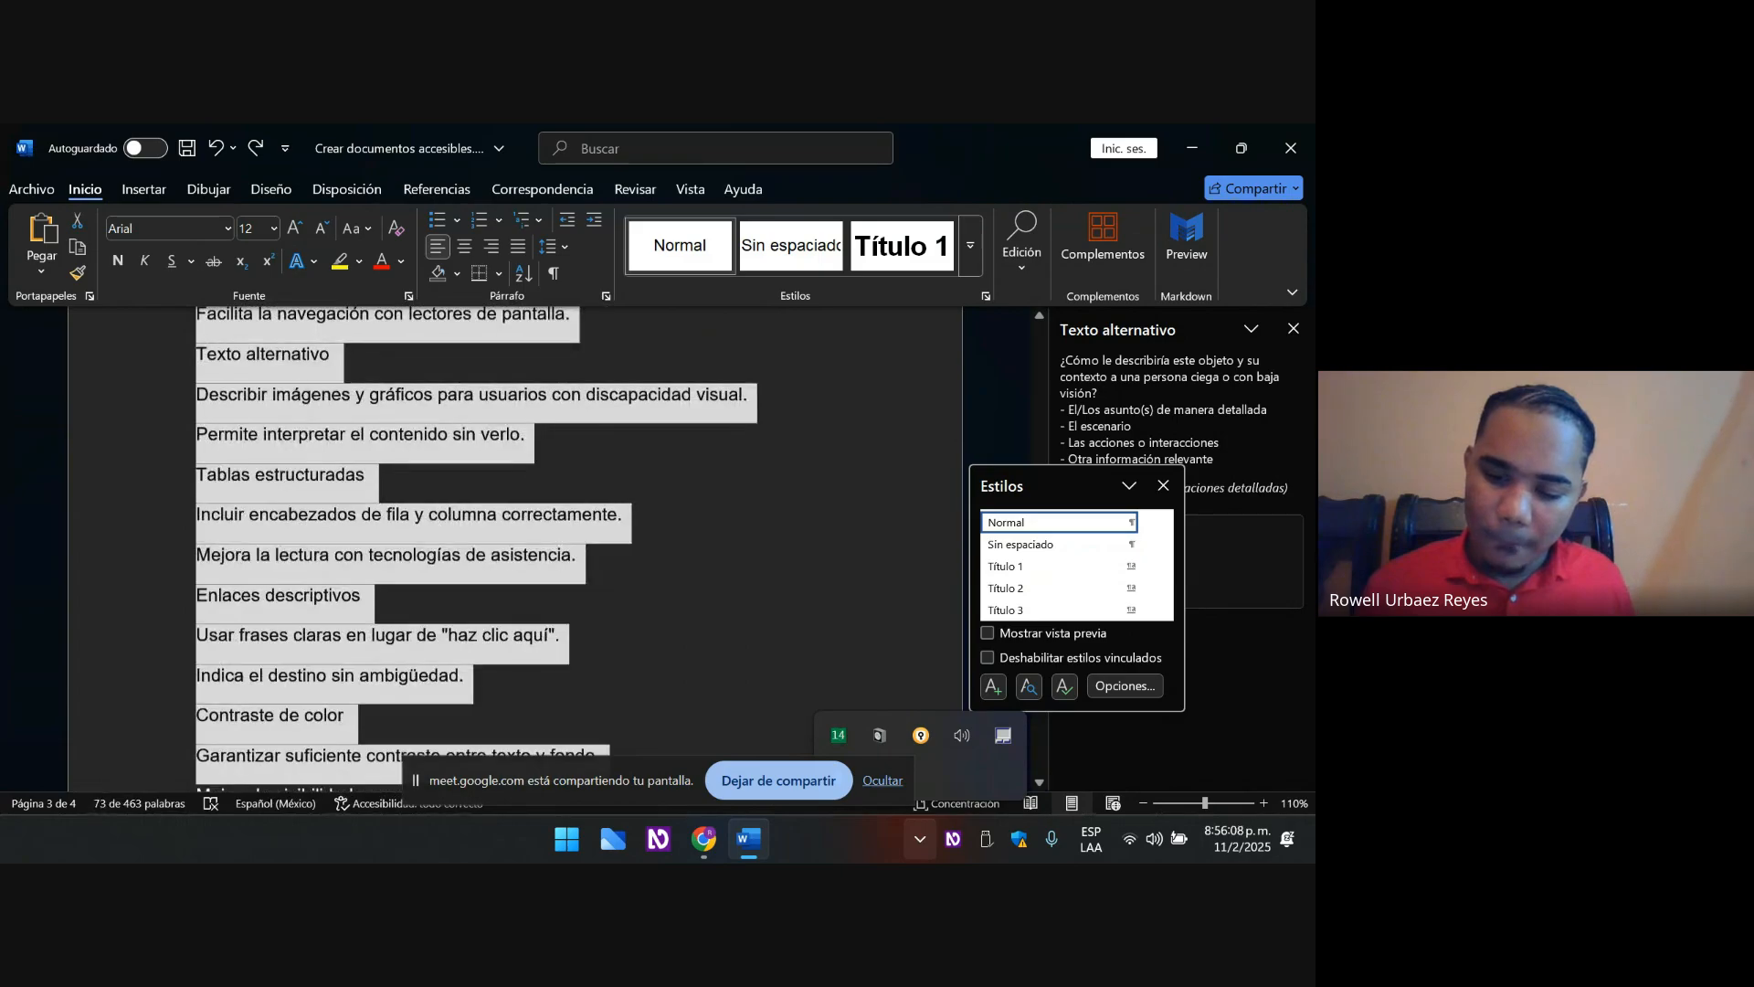
pyautogui.hotkey('shift', 'Up')
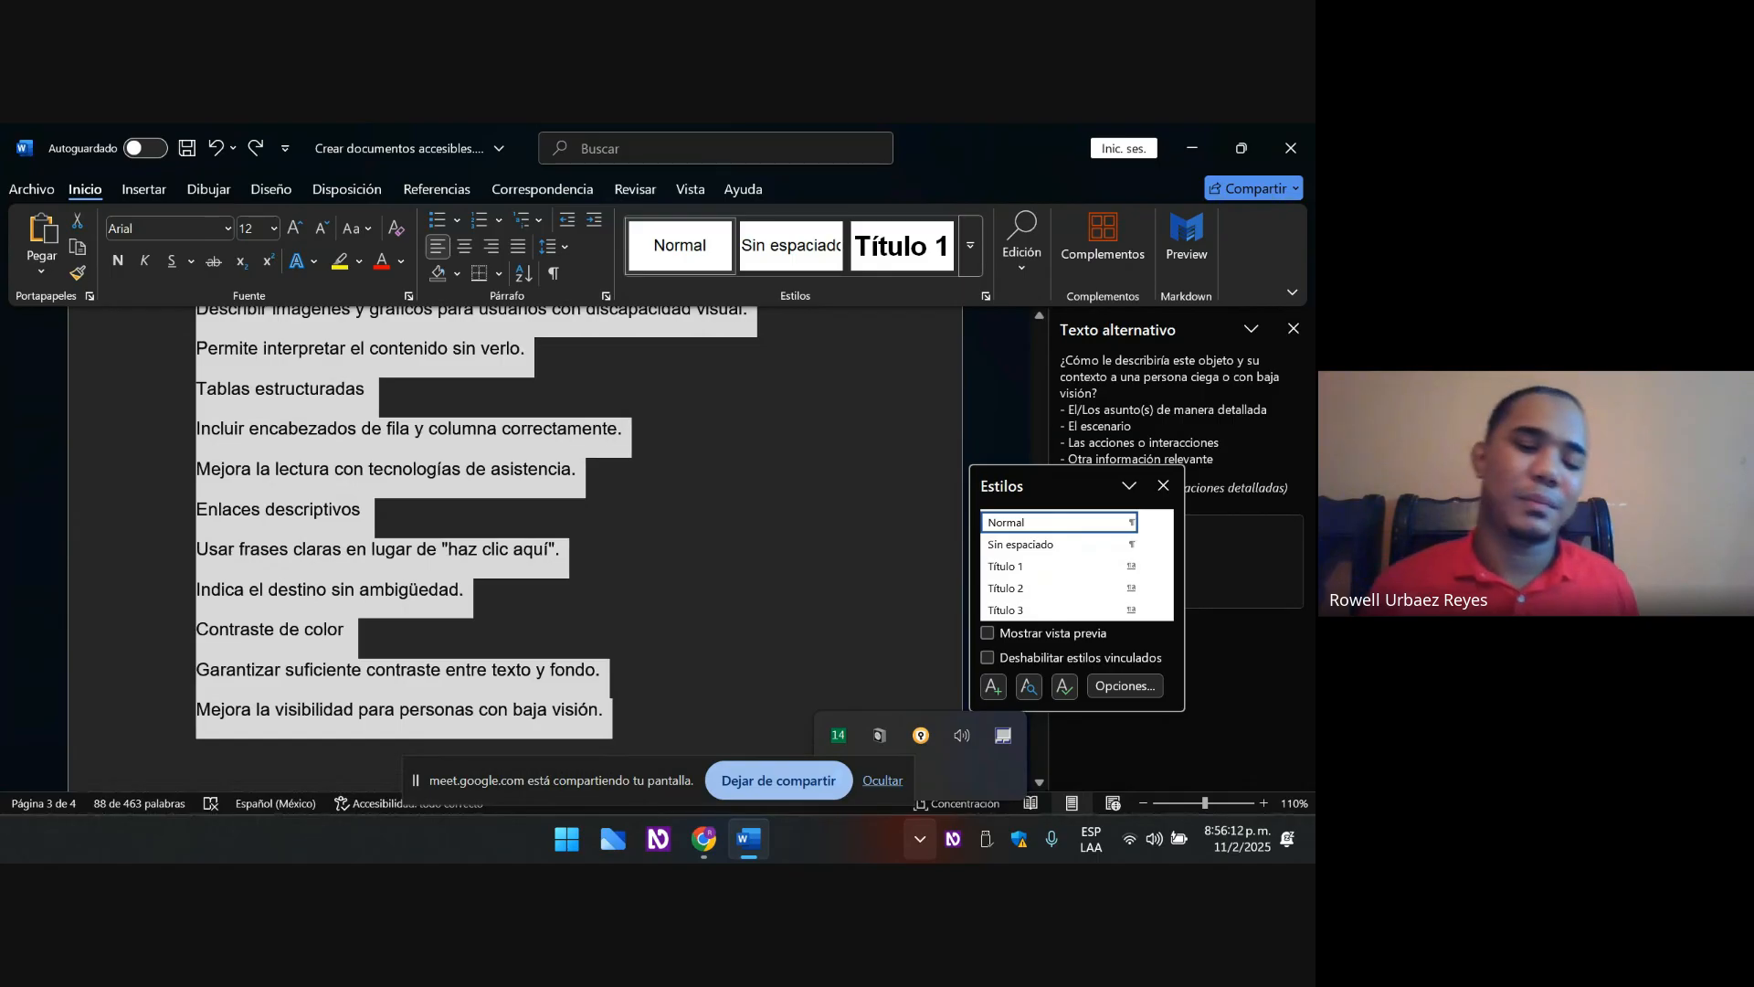
pyautogui.hotkey('alt', 'q')
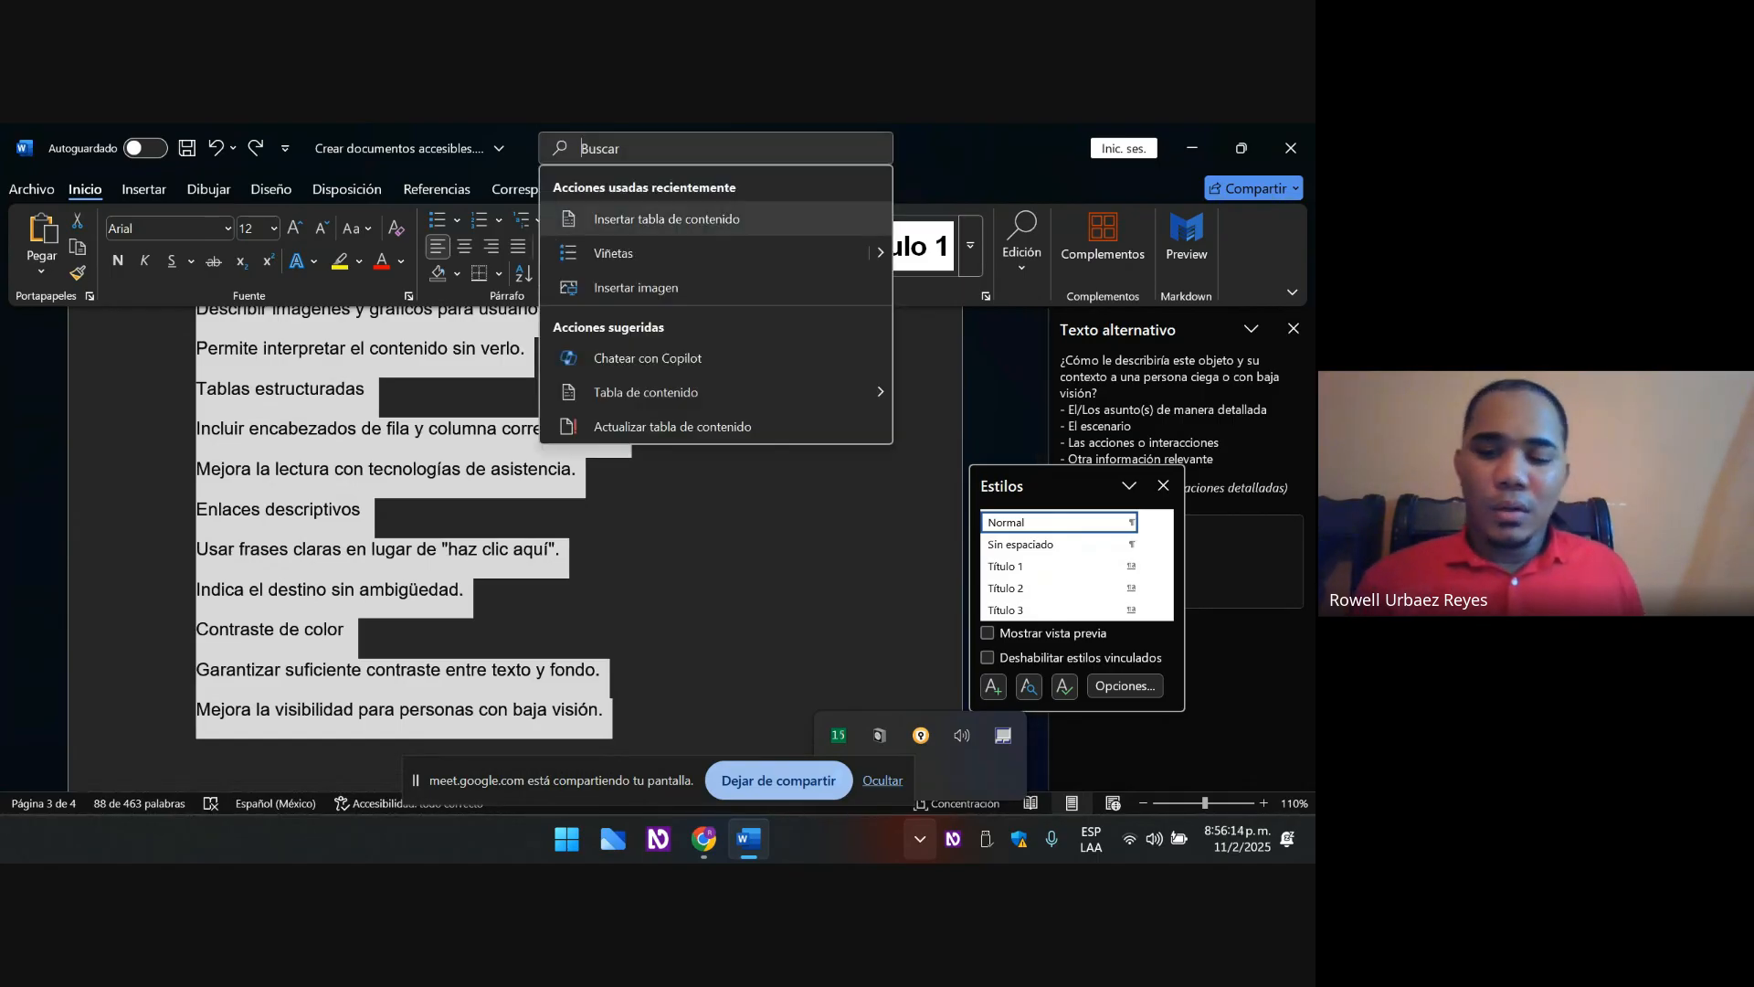
pyautogui.write('tabla')
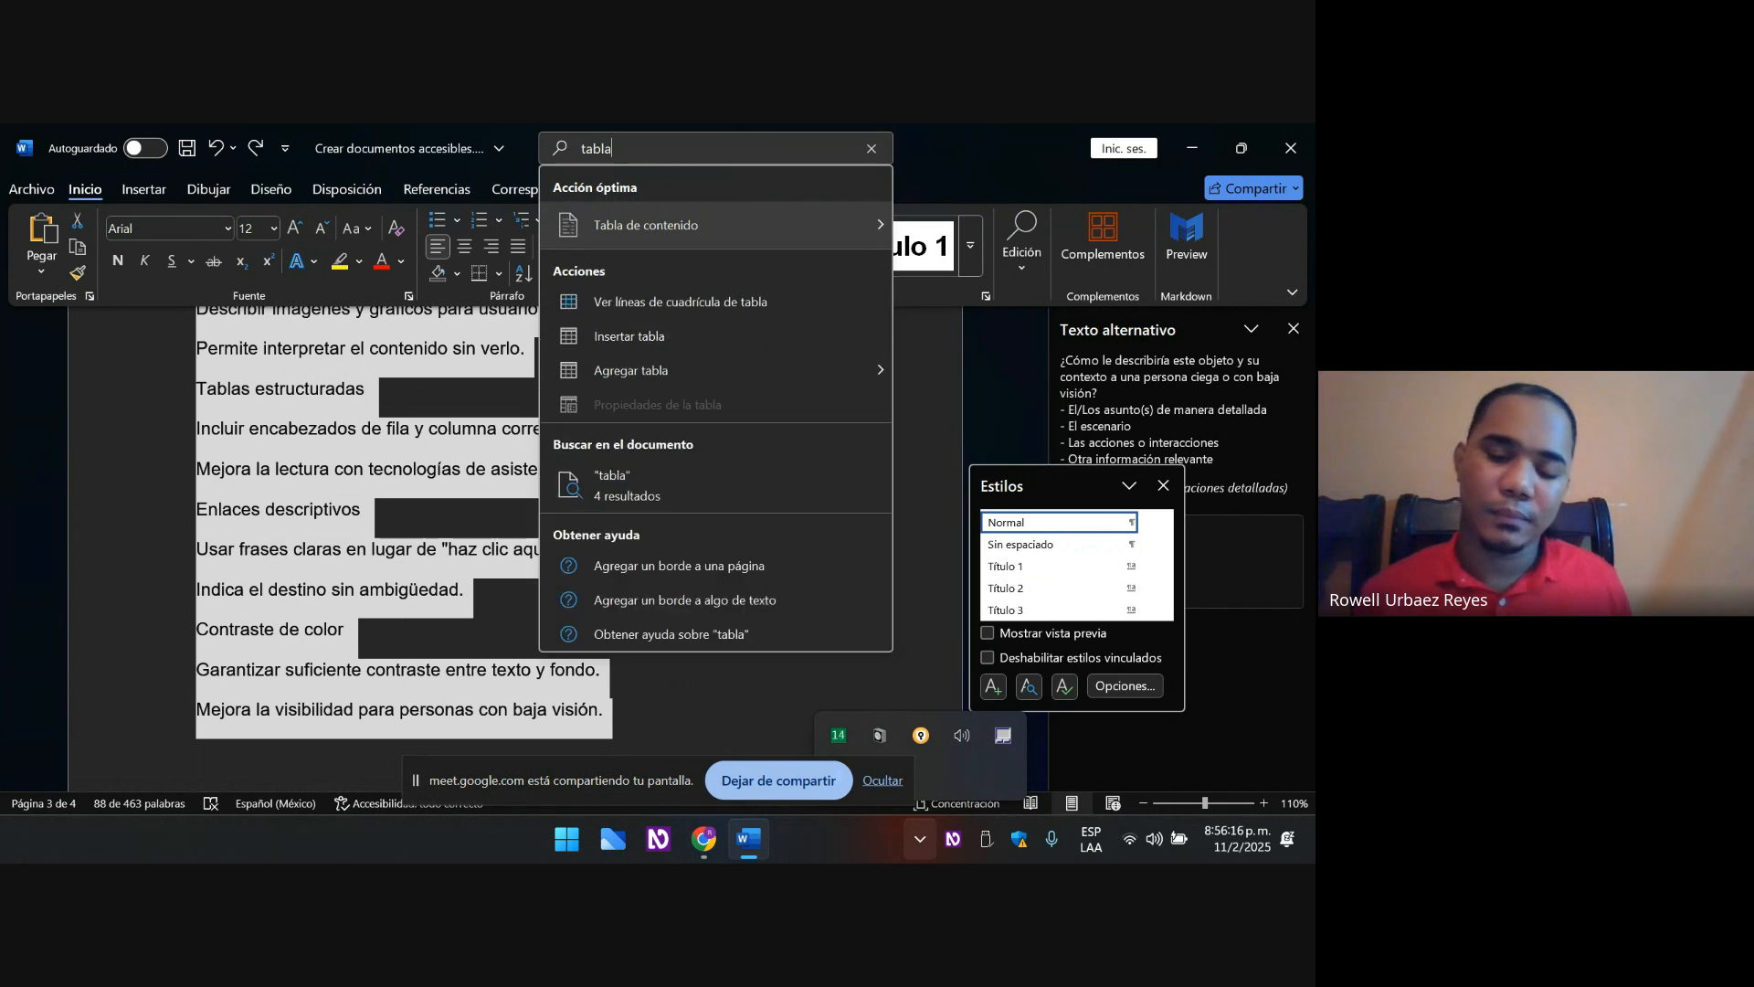
pyautogui.press('Down')
pyautogui.press('Down')
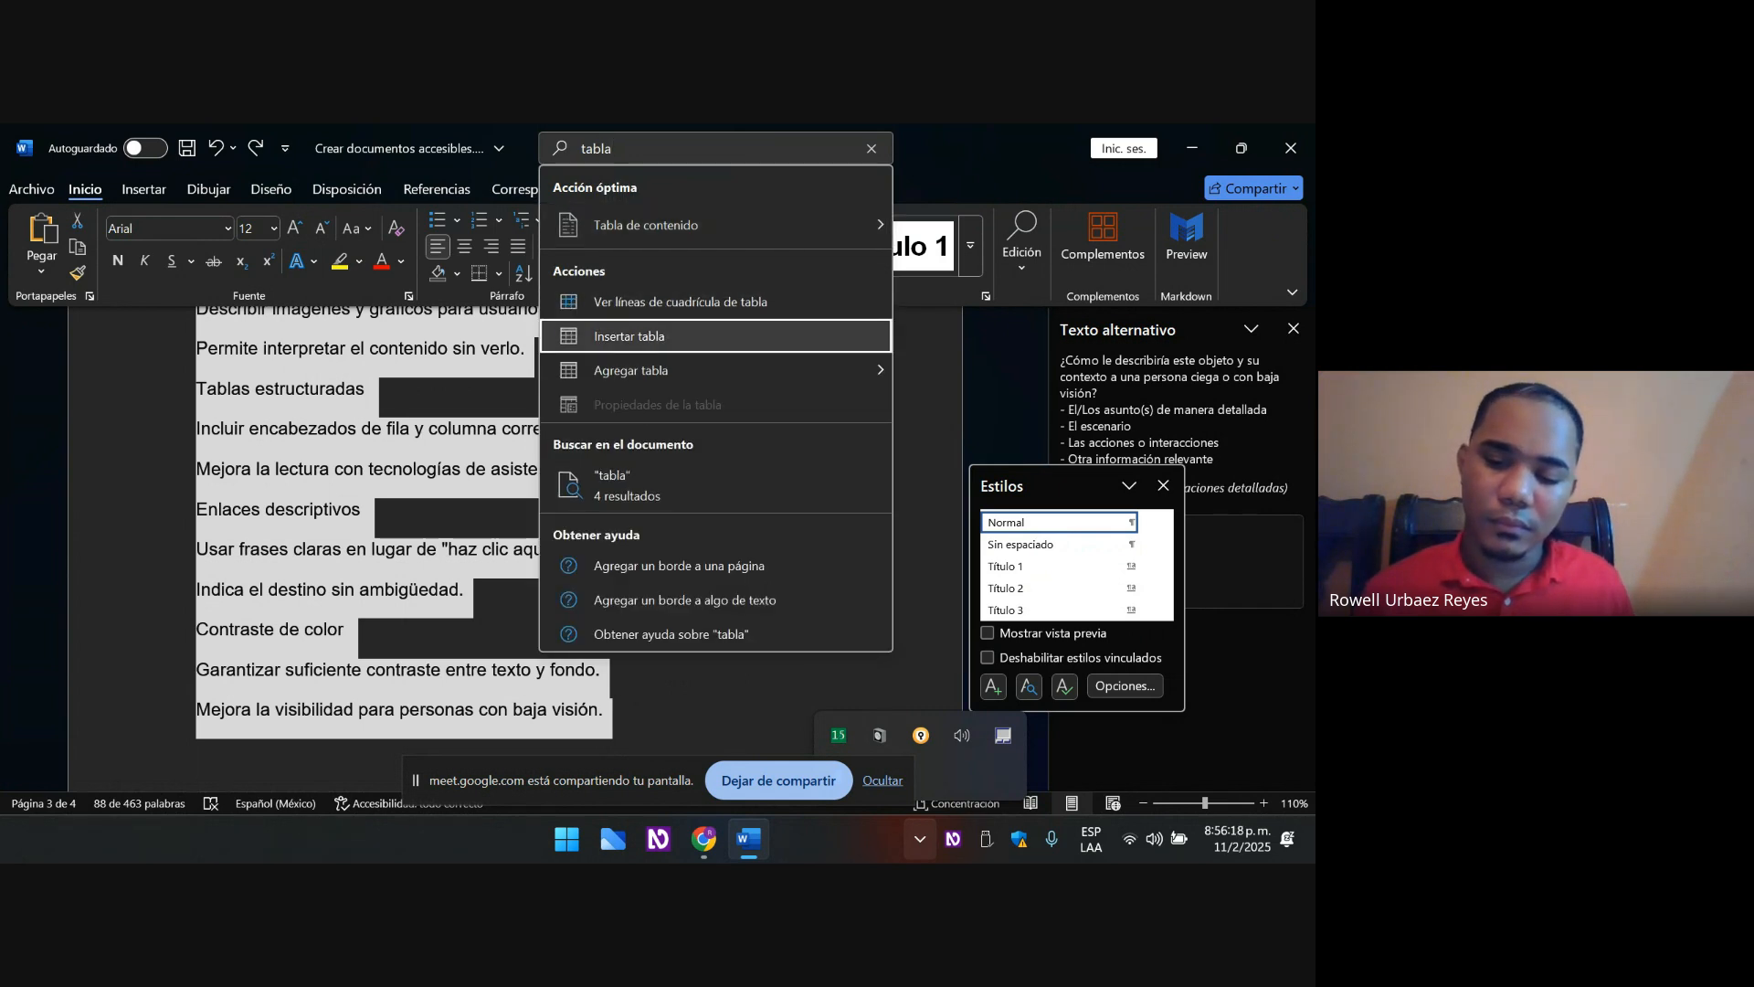
pyautogui.press('Down')
pyautogui.press('Up')
pyautogui.press('Return')
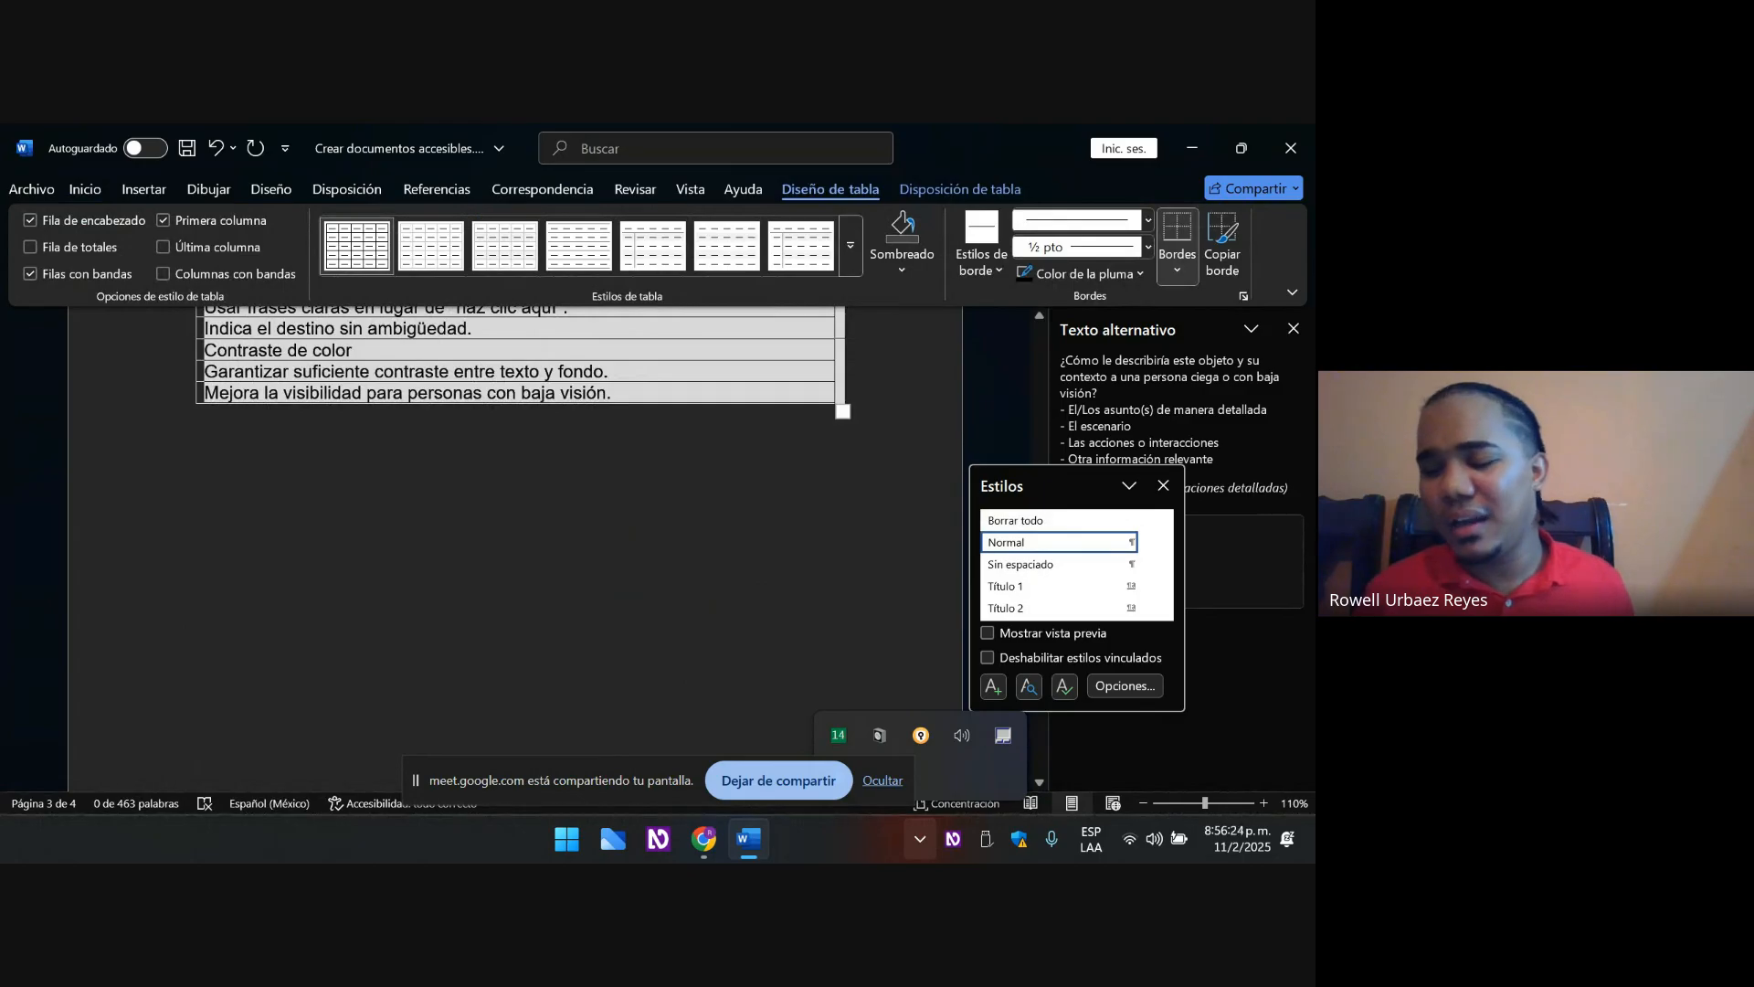
# - Review the rows of the new table on page 3 from the last one back up to "Elemento"
pyautogui.press('Down')
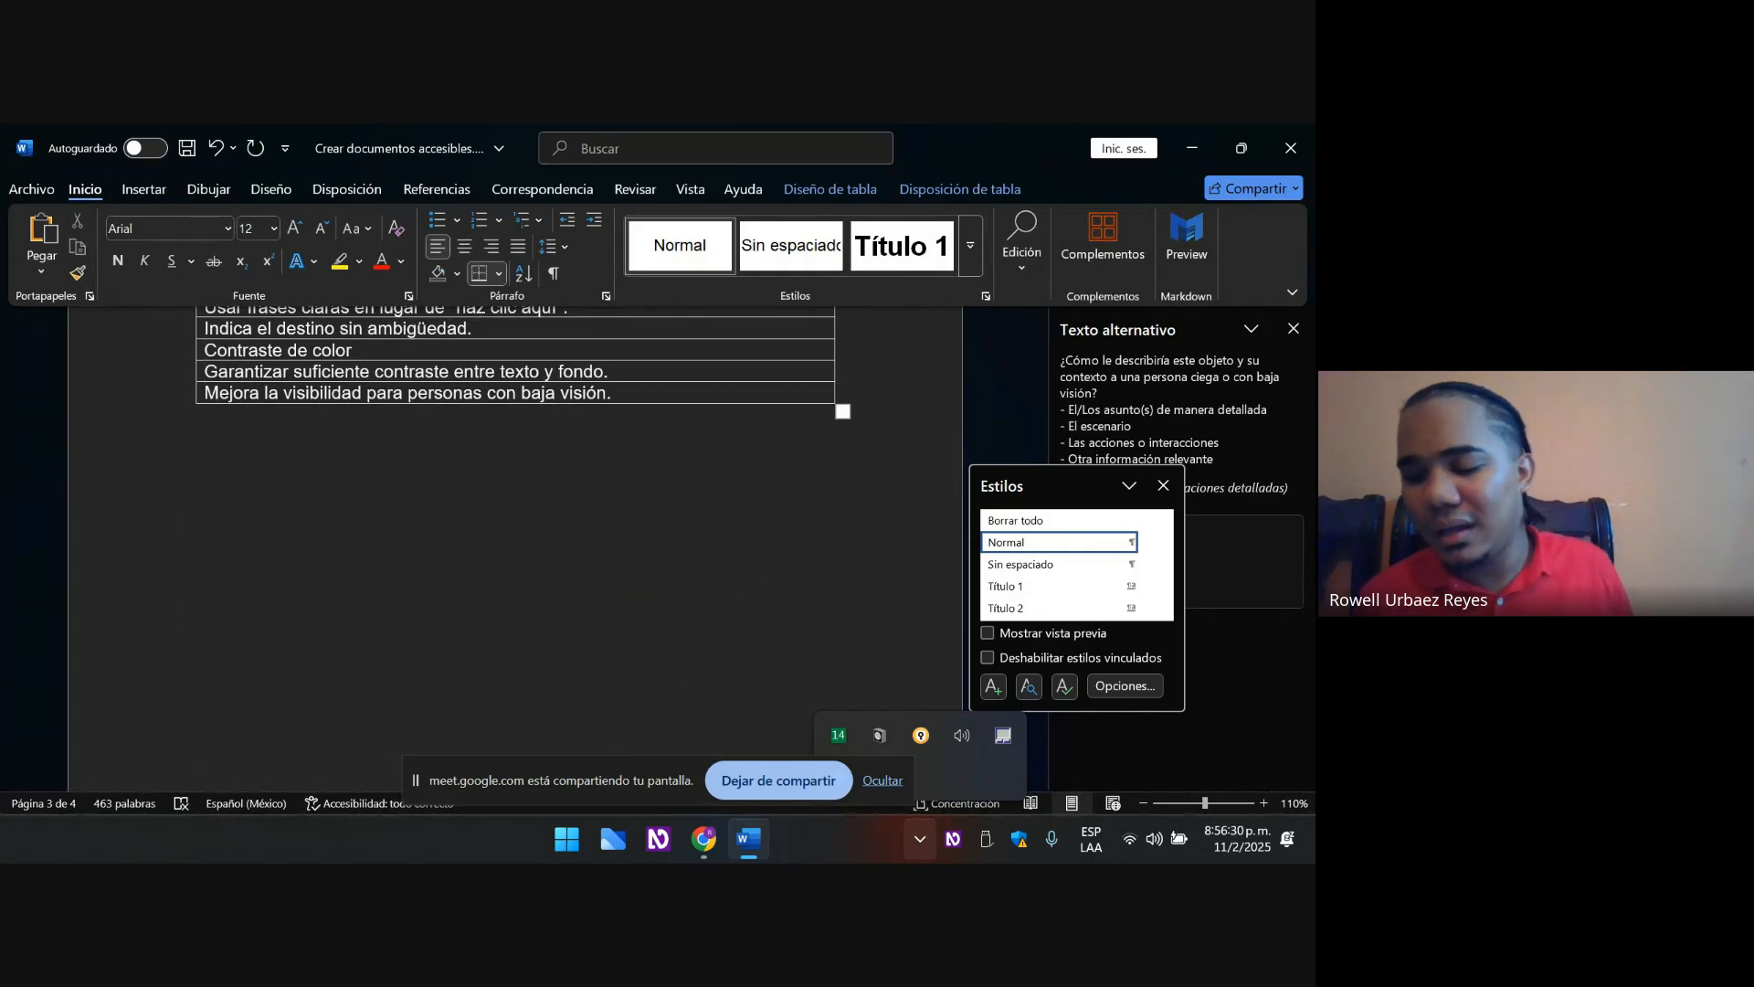
pyautogui.scroll(2, 514, 384)
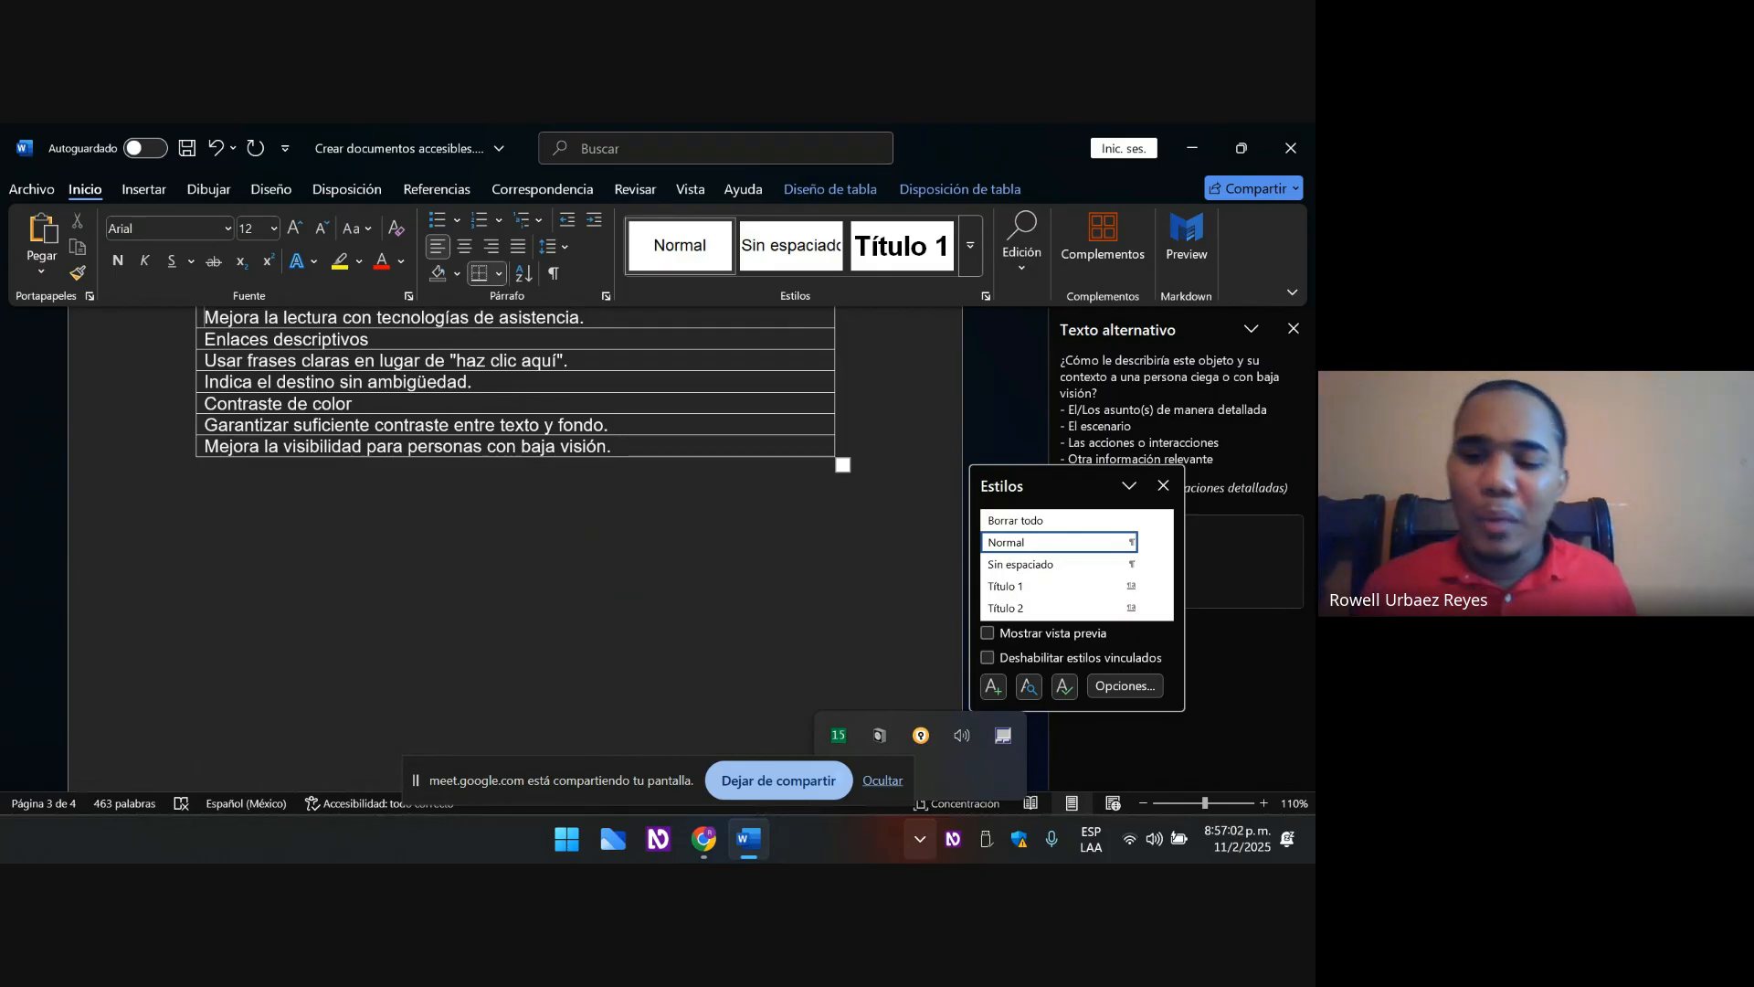
pyautogui.scroll(1, 516, 406)
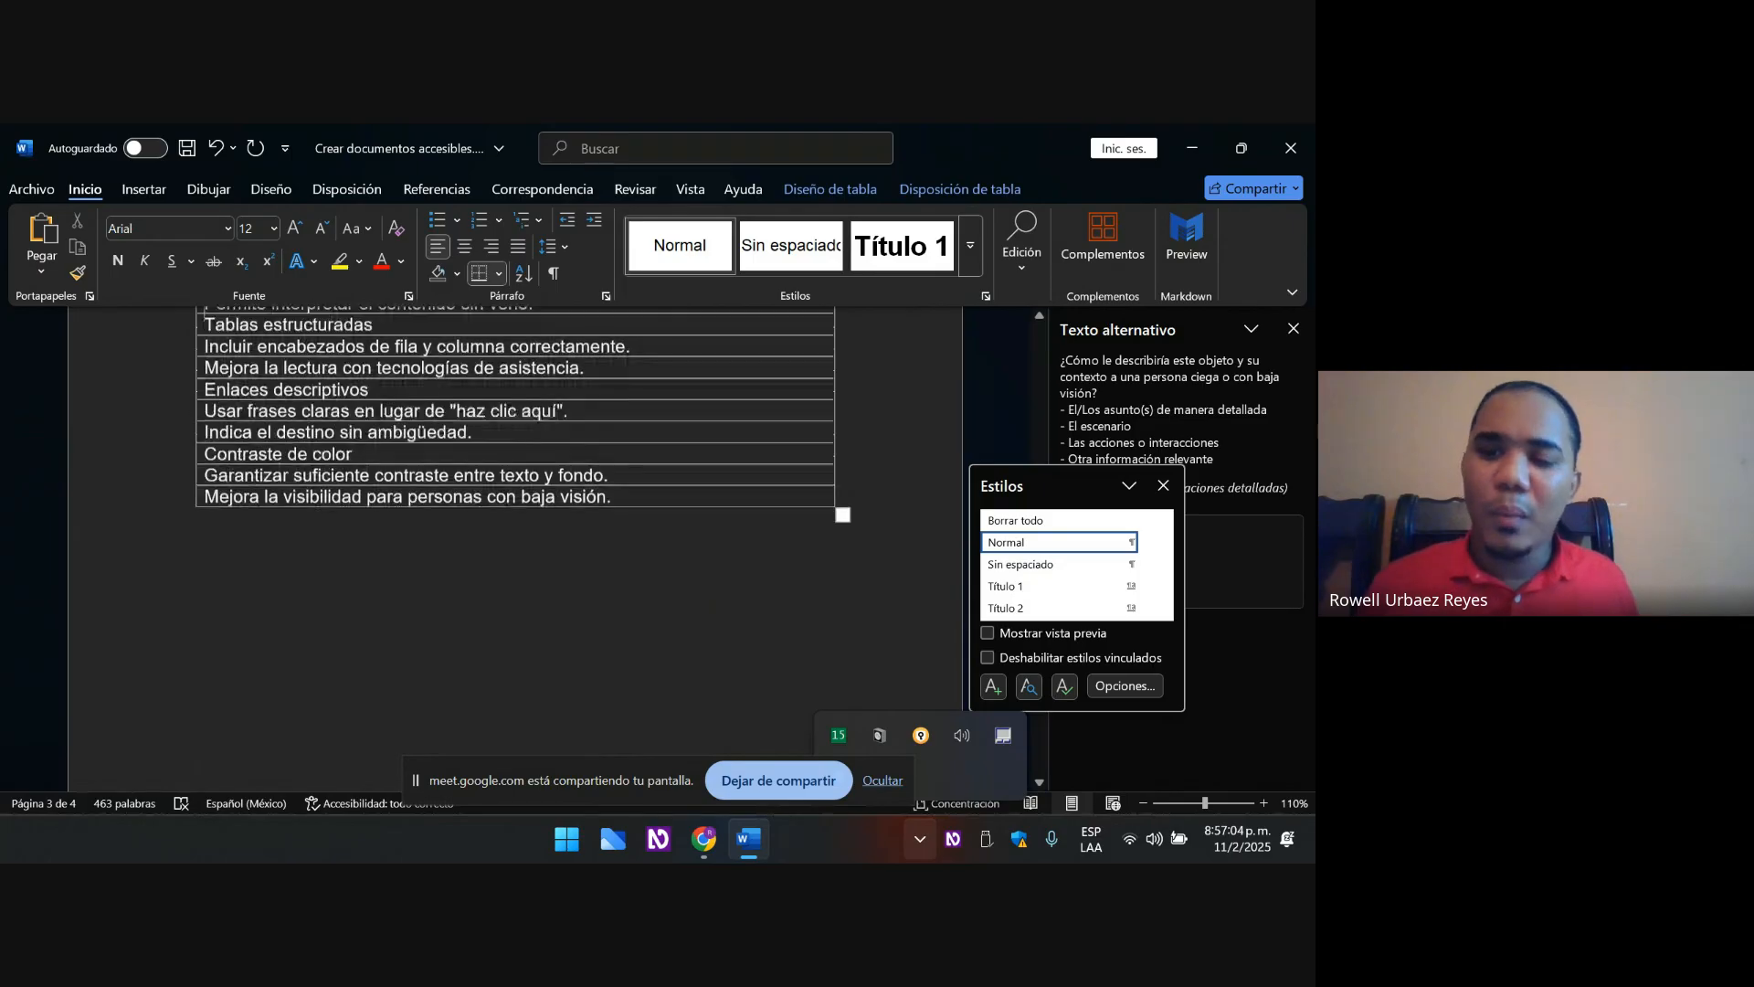
pyautogui.scroll(3, 516, 438)
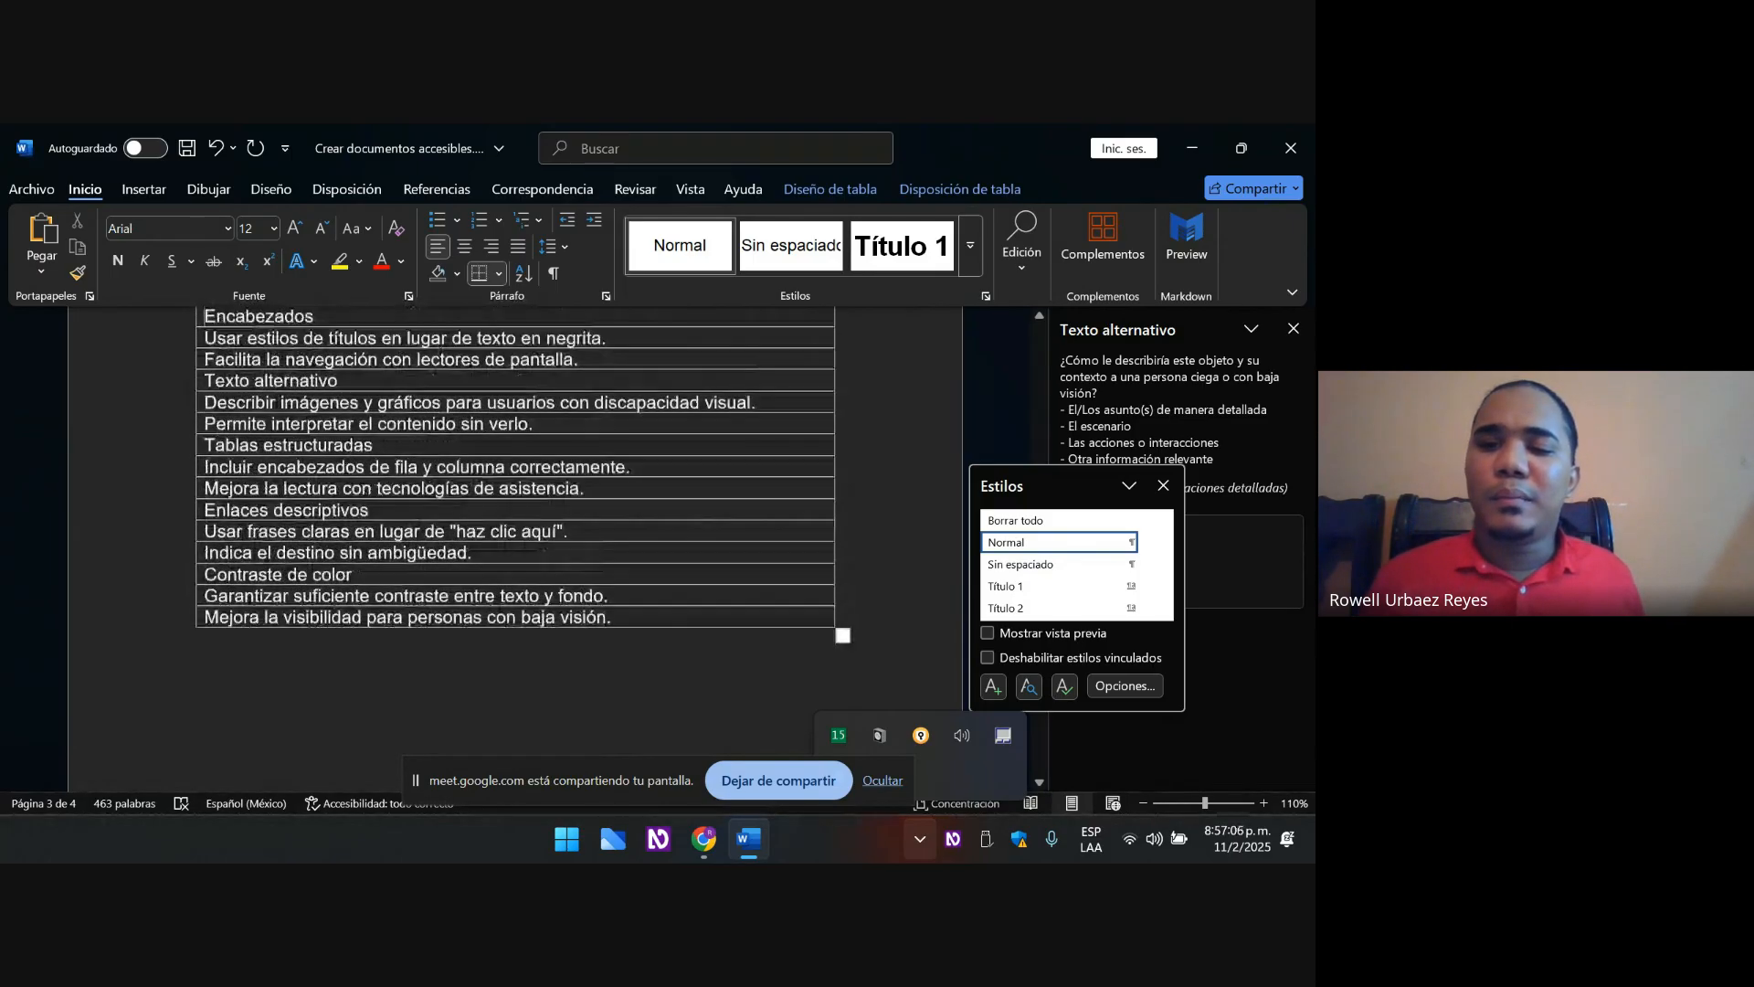
pyautogui.scroll(2, 517, 493)
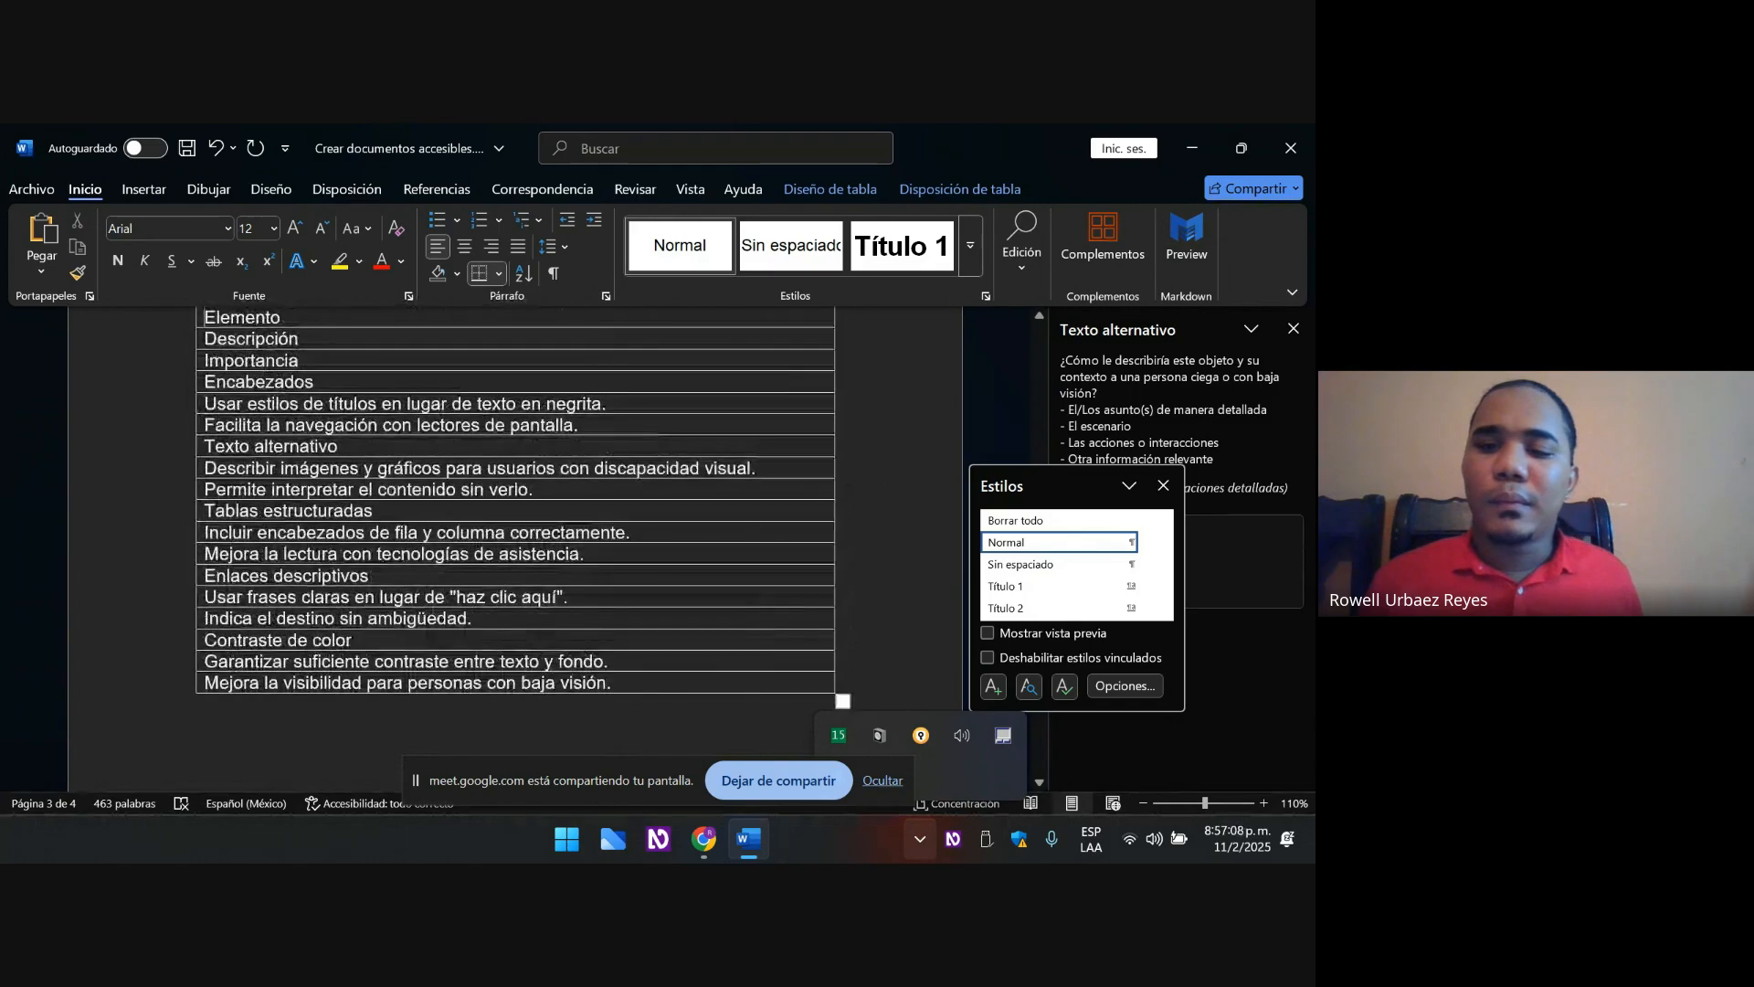
pyautogui.scroll(1, 516, 493)
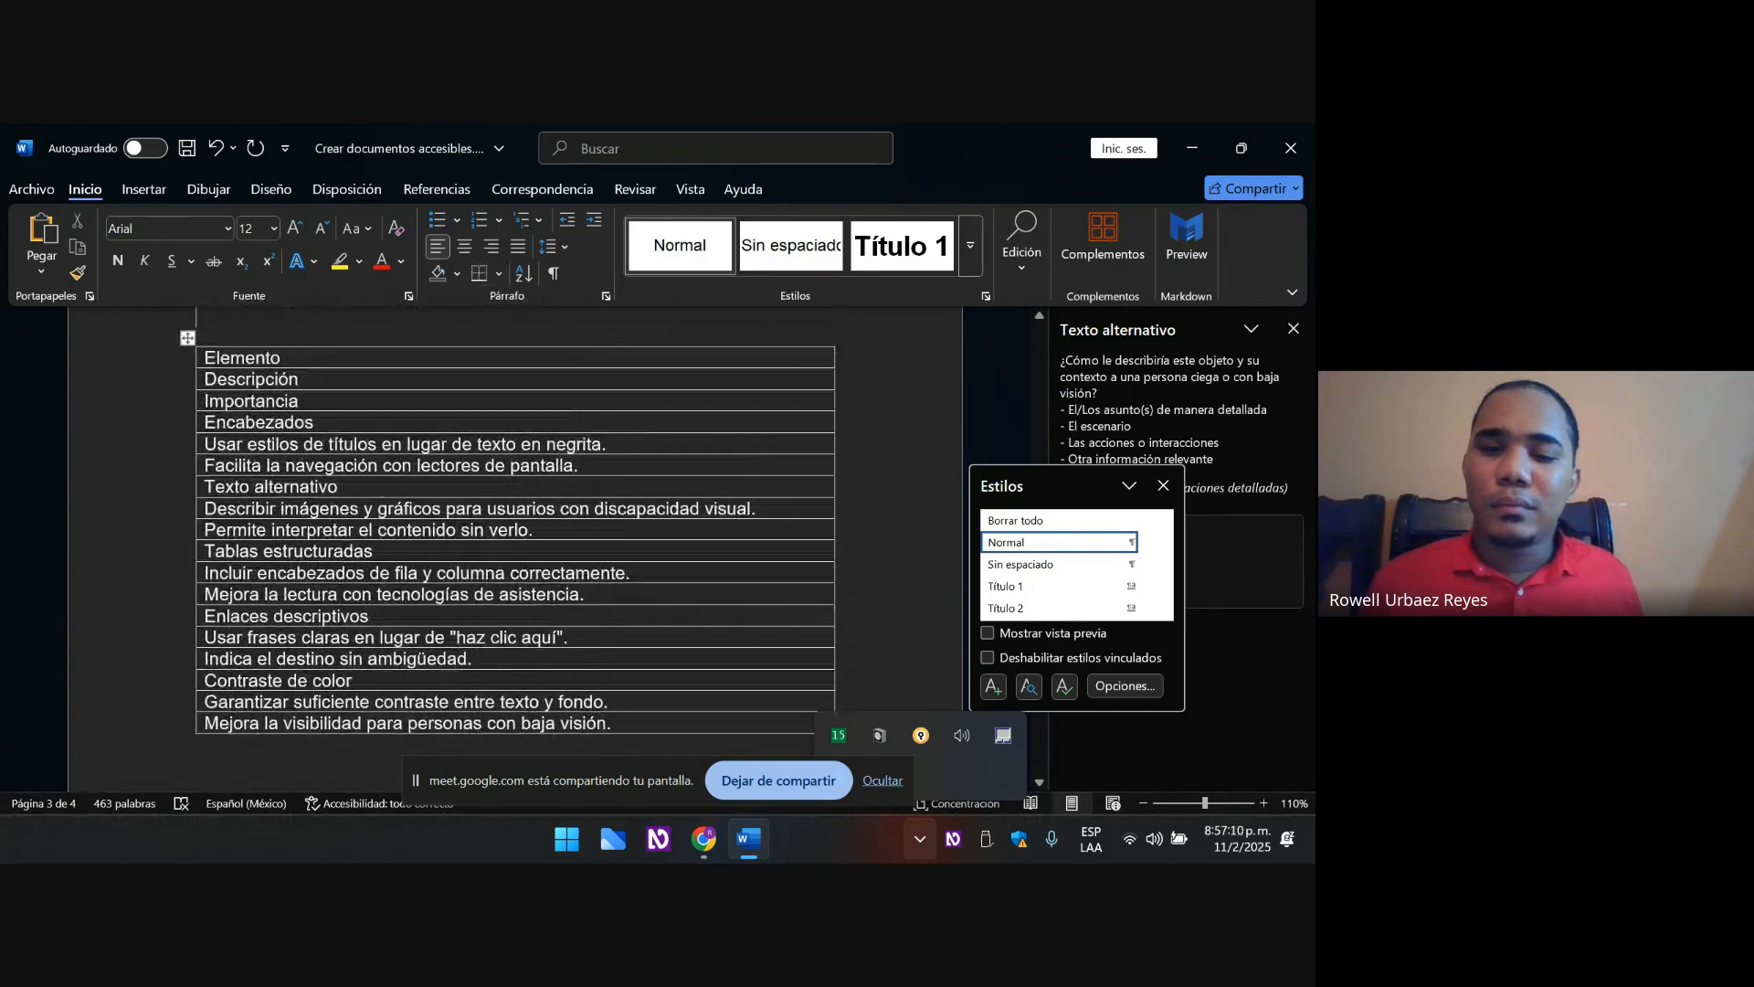
# - Undo the table insertion on page 3 and clear the selection of the restored lines
pyautogui.press('Down')
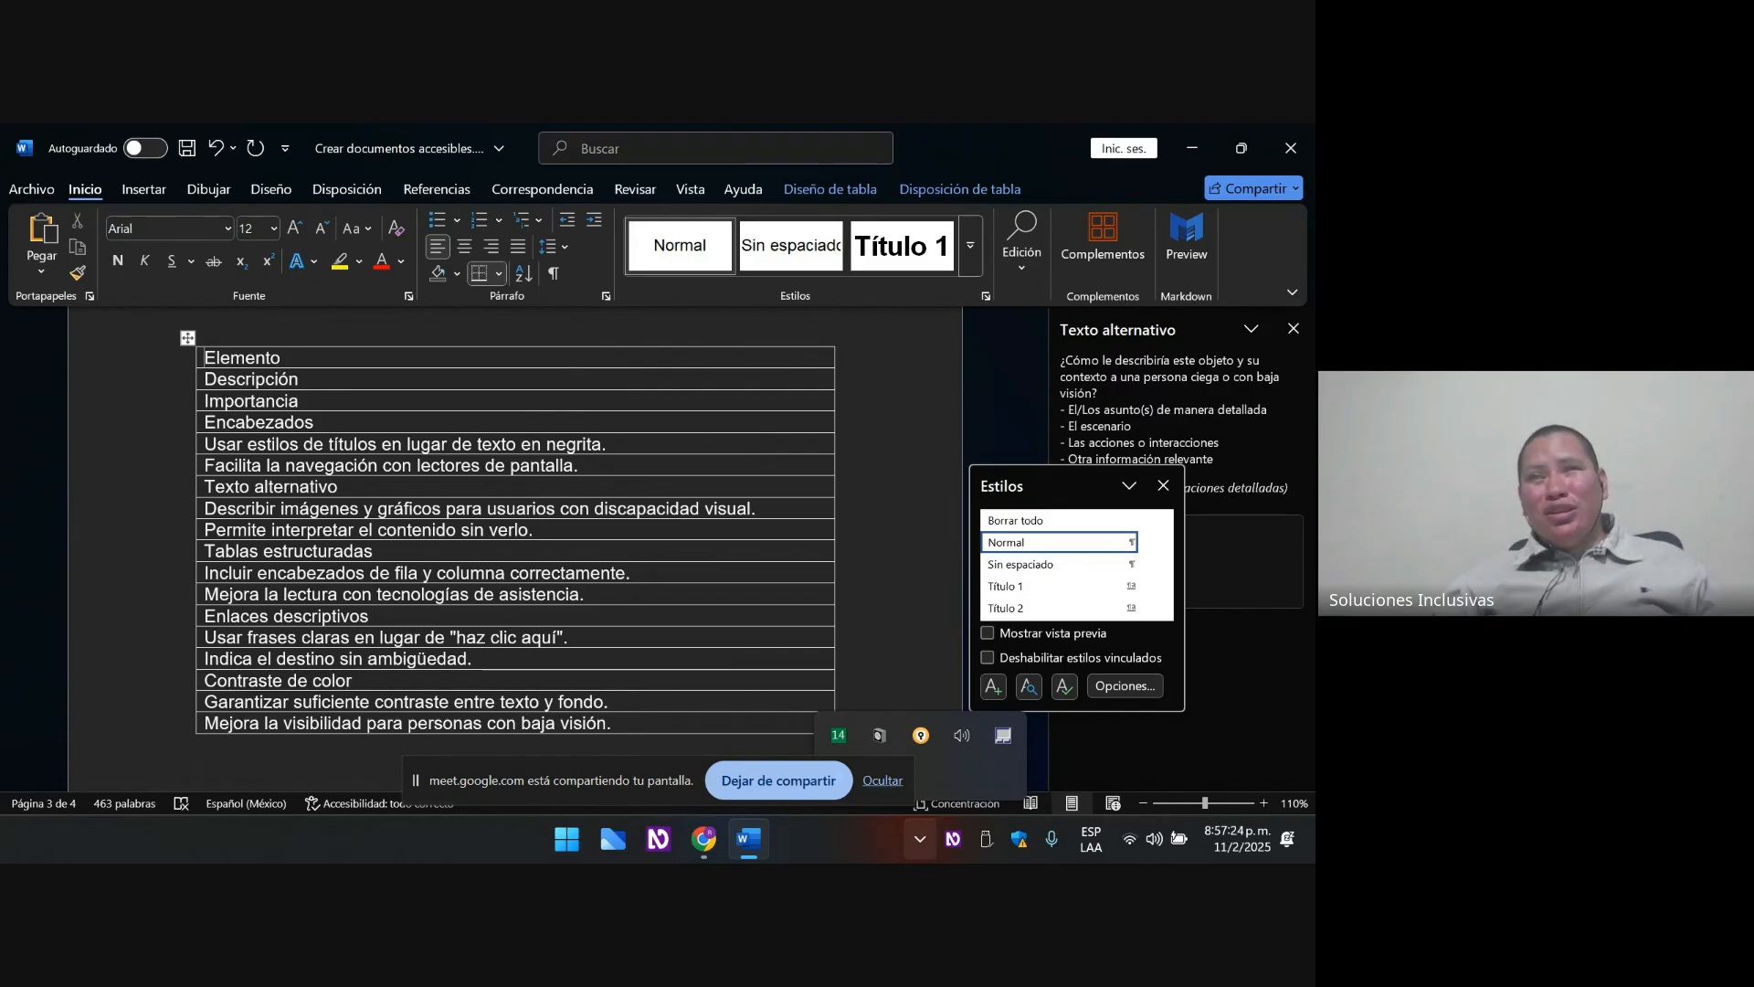
pyautogui.hotkey('ctrl', 'z')
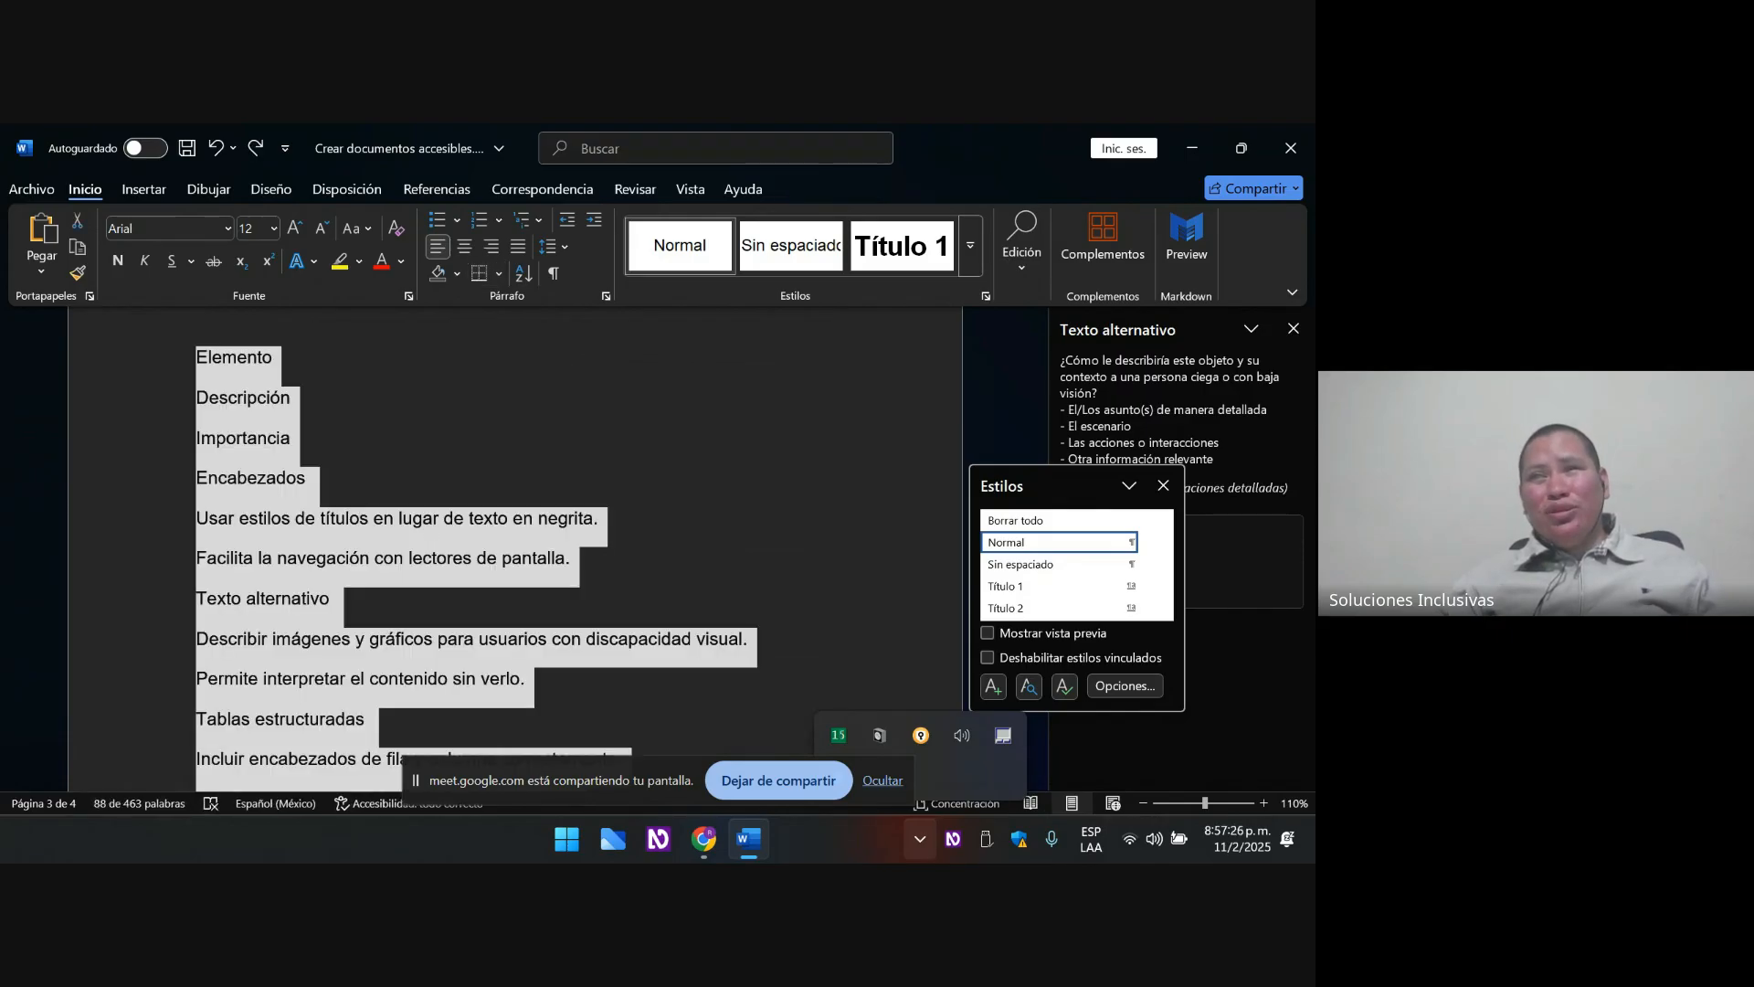
pyautogui.press('Left')
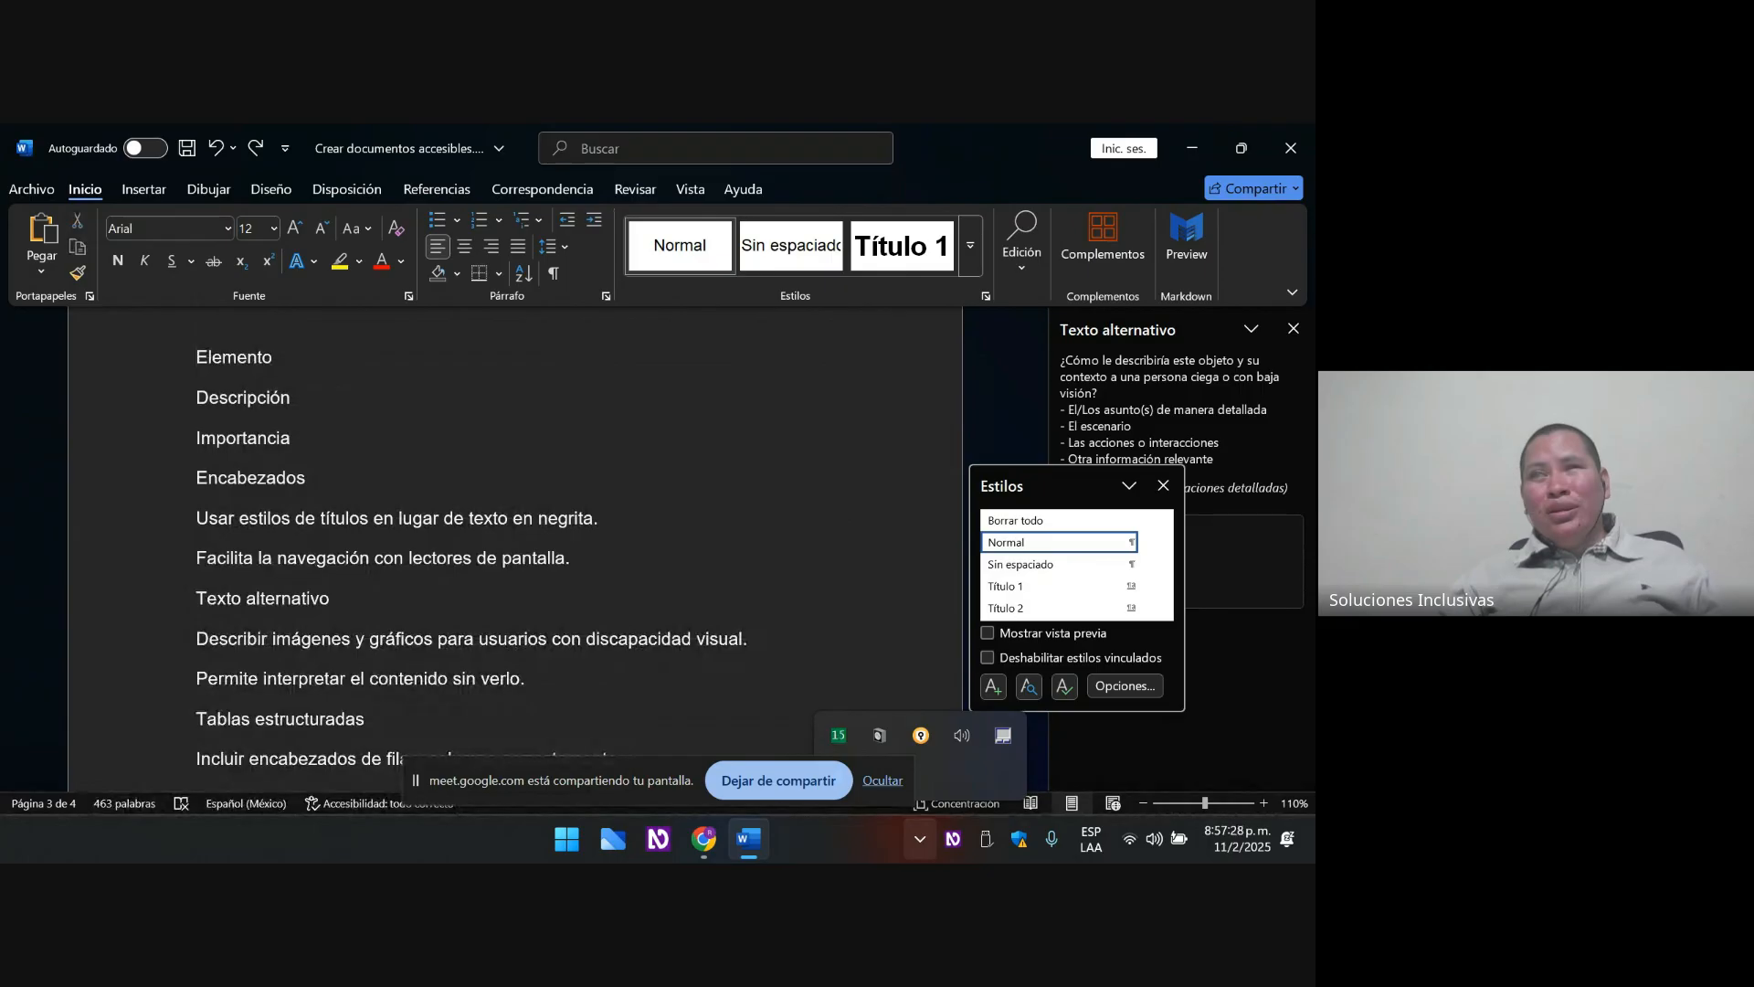
# - Select the page 3 lines from "Elemento" through "Mejora la visibilidad para personas con baja visión.", leaving out the empty line below
pyautogui.hotkey('shift', 'Down')
pyautogui.hotkey('shift', 'Down')
pyautogui.hotkey('shift', 'Down')
pyautogui.hotkey('shift', 'Down')
pyautogui.hotkey('shift', 'Down')
pyautogui.hotkey('shift', 'Down')
pyautogui.hotkey('shift', 'Down')
pyautogui.hotkey('shift', 'Down')
pyautogui.hotkey('shift', 'Down')
pyautogui.hotkey('shift', 'Down')
pyautogui.hotkey('shift', 'Down')
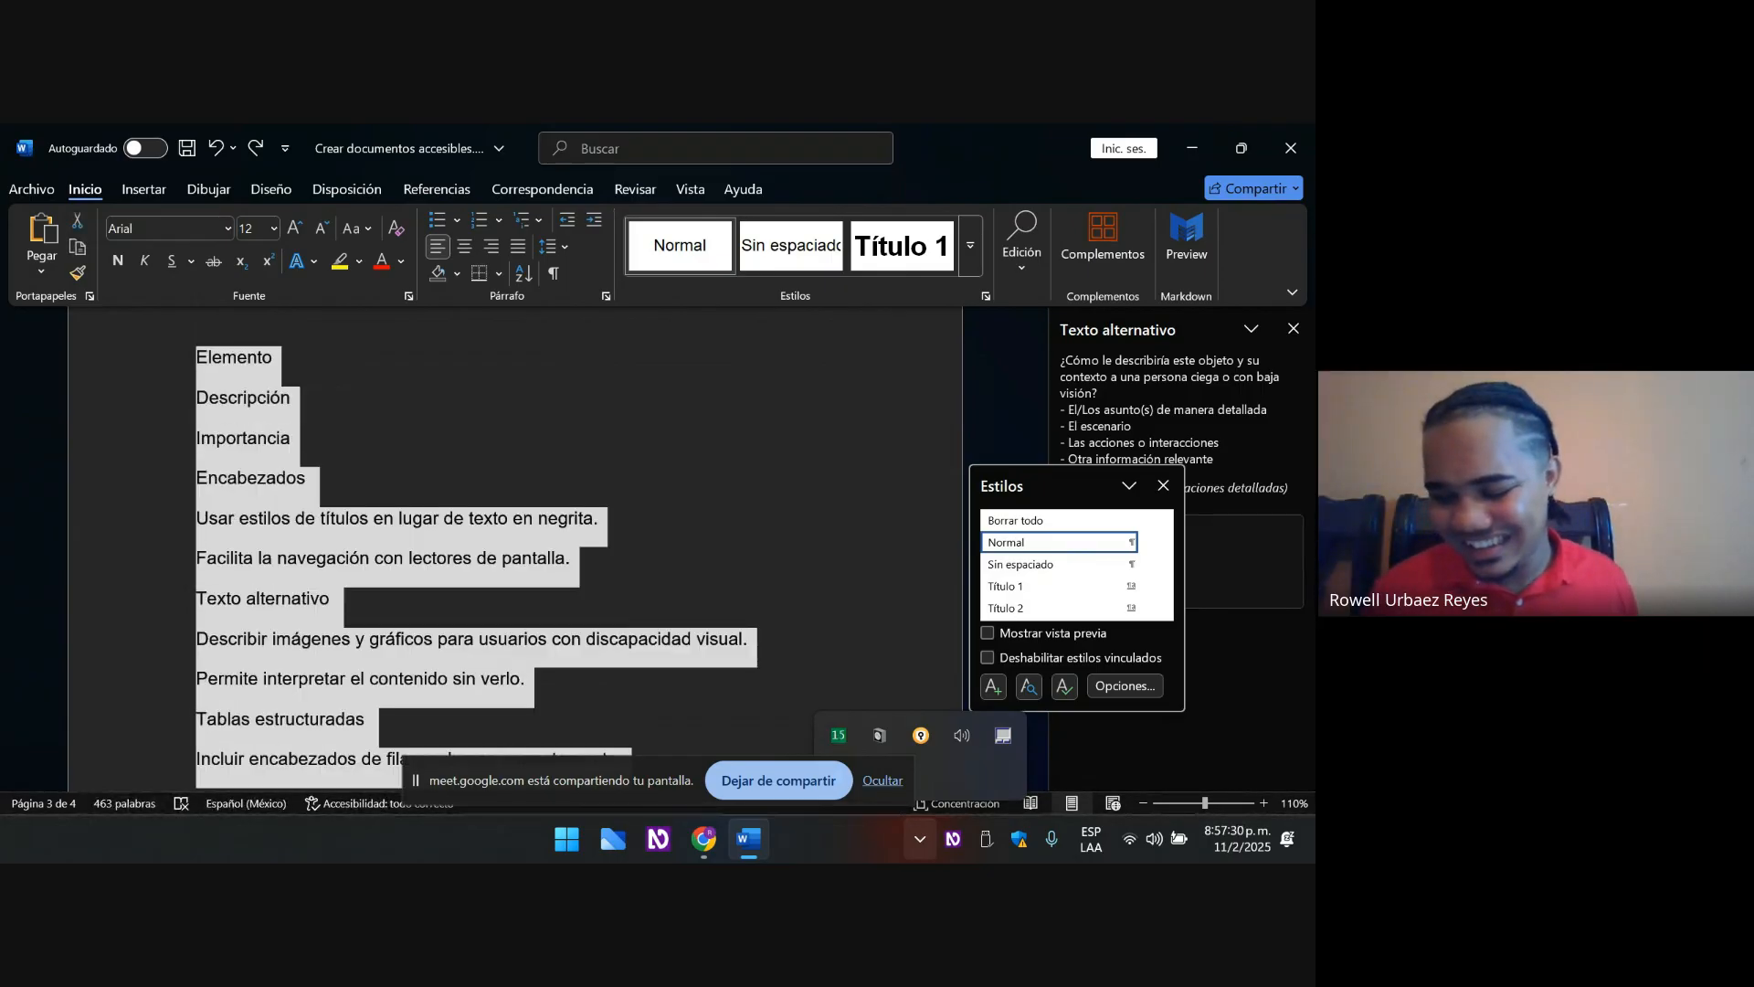
pyautogui.hotkey('shift', 'Down')
pyautogui.hotkey('shift', 'Down')
pyautogui.hotkey('shift', 'Down')
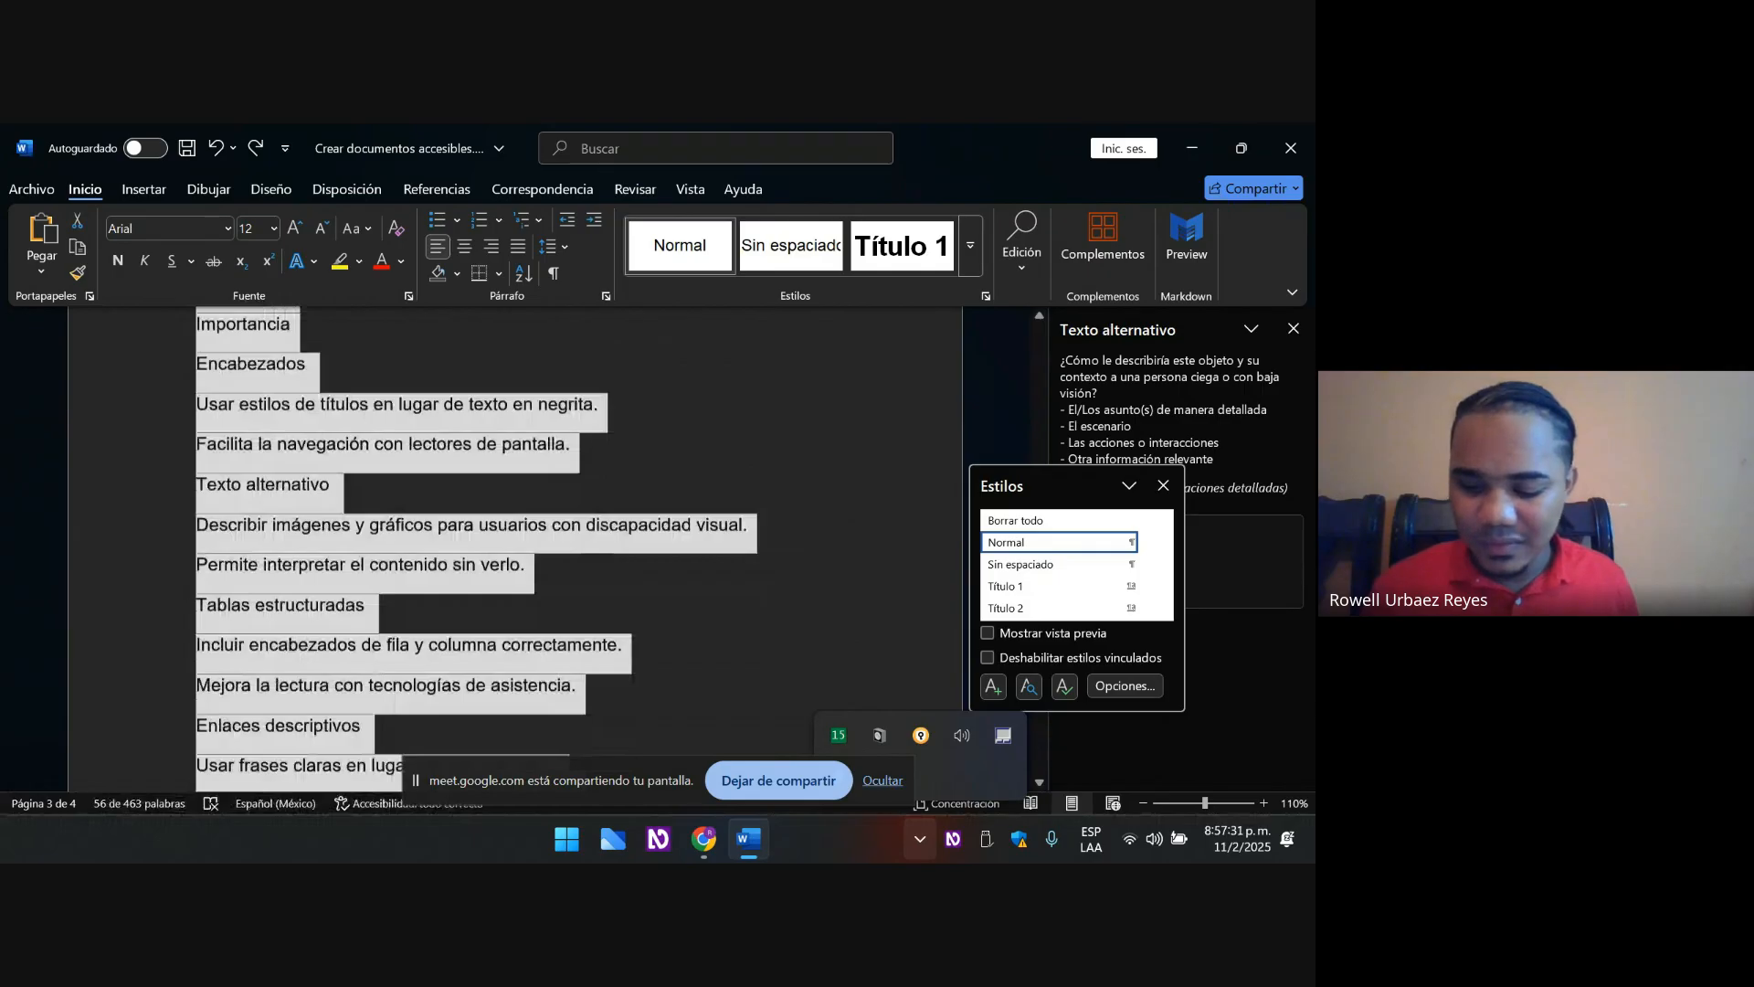
pyautogui.hotkey('shift', 'Down')
pyautogui.hotkey('shift', 'Down')
pyautogui.hotkey('shift', 'Down')
pyautogui.hotkey('shift', 'Down')
pyautogui.hotkey('shift', 'Down')
pyautogui.hotkey('shift', 'Down')
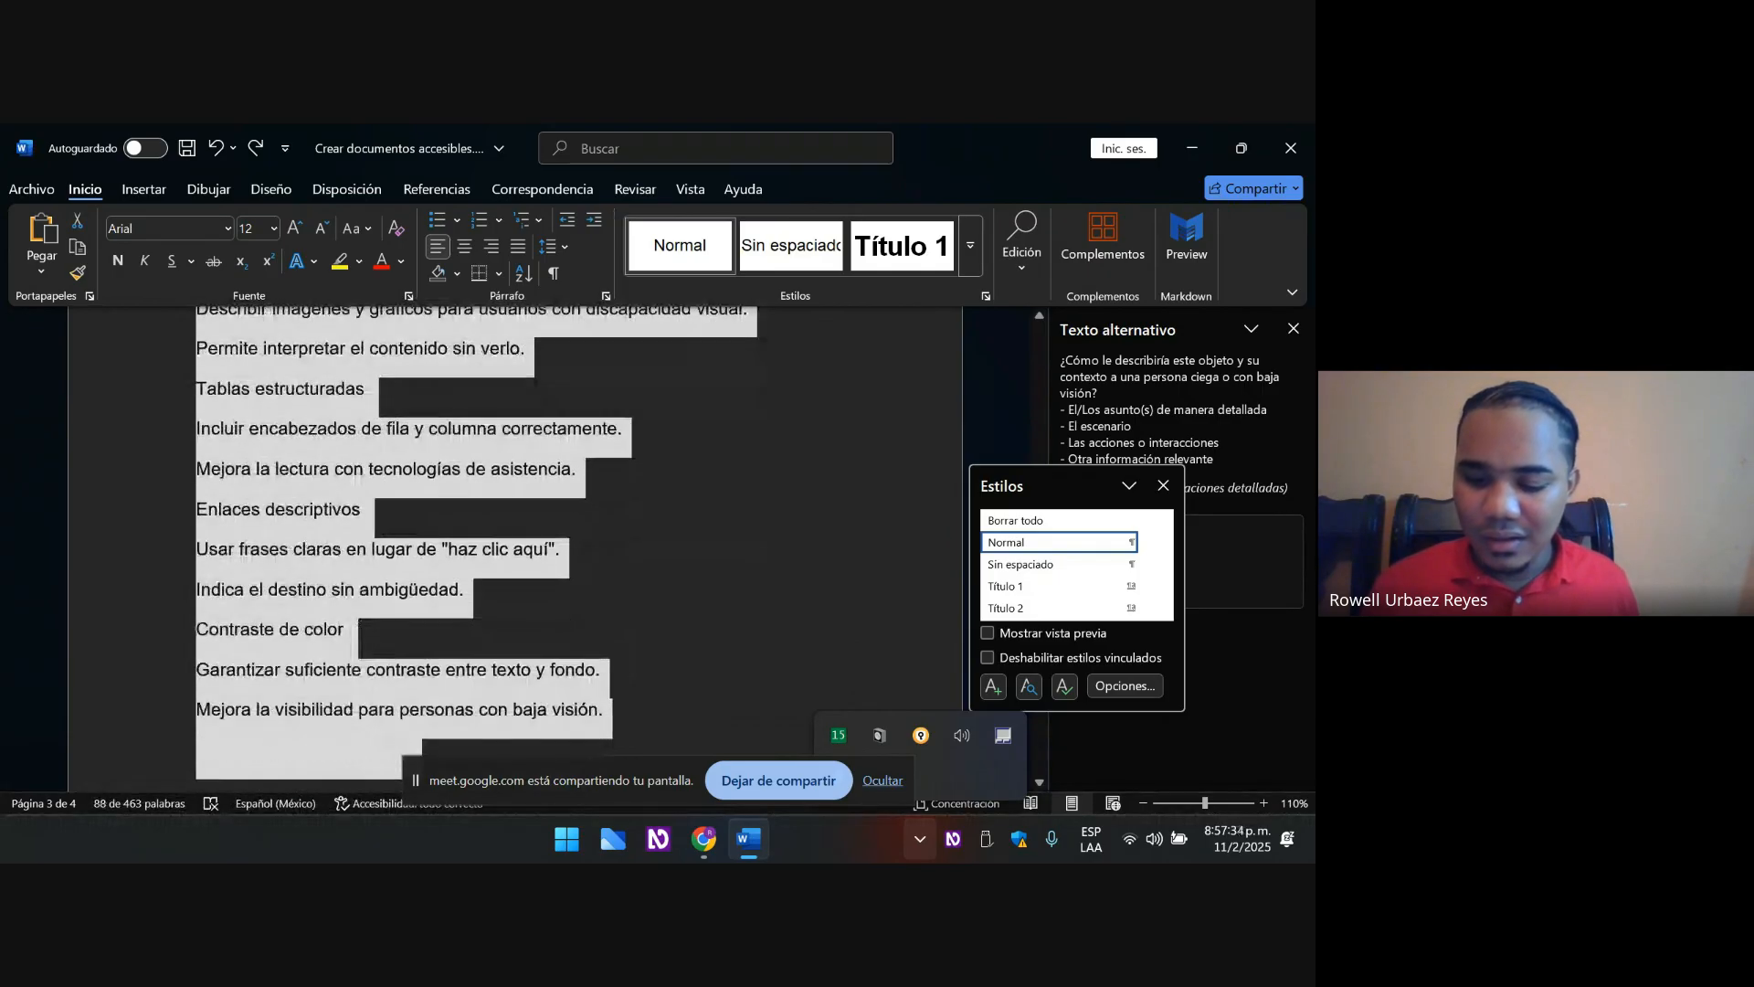
pyautogui.hotkey('shift', 'Up')
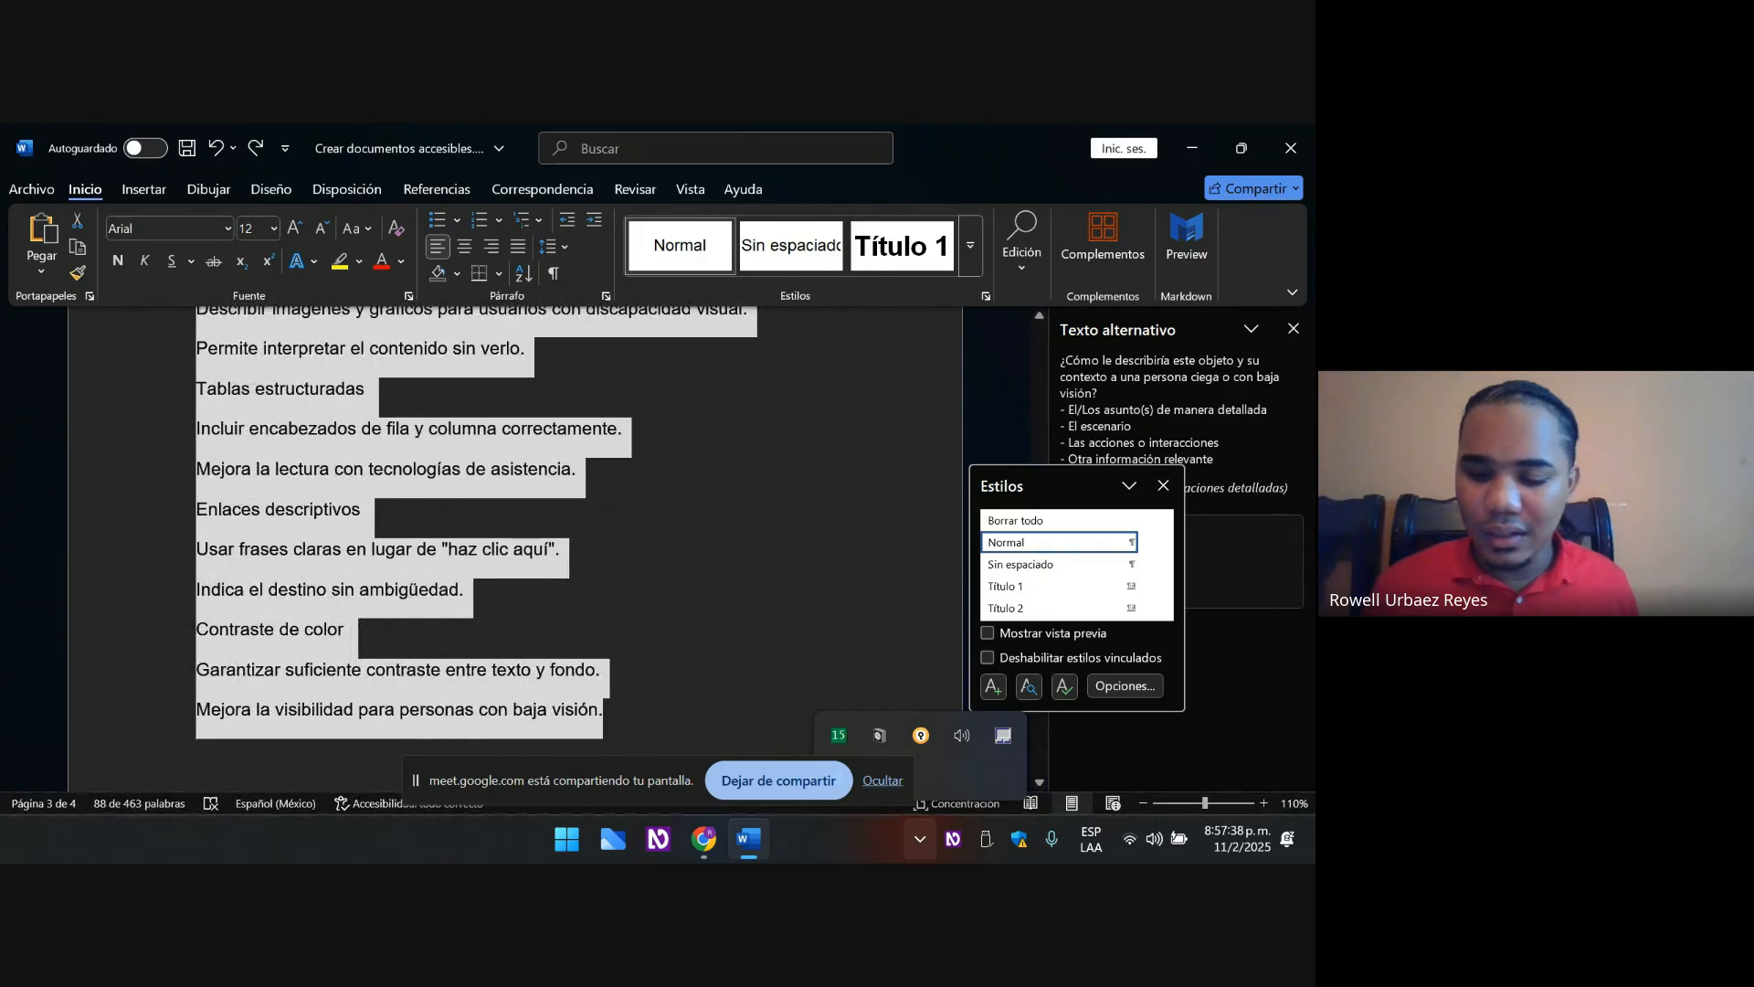
pyautogui.hotkey('shift', 'Left')
pyautogui.hotkey('shift', 'Right')
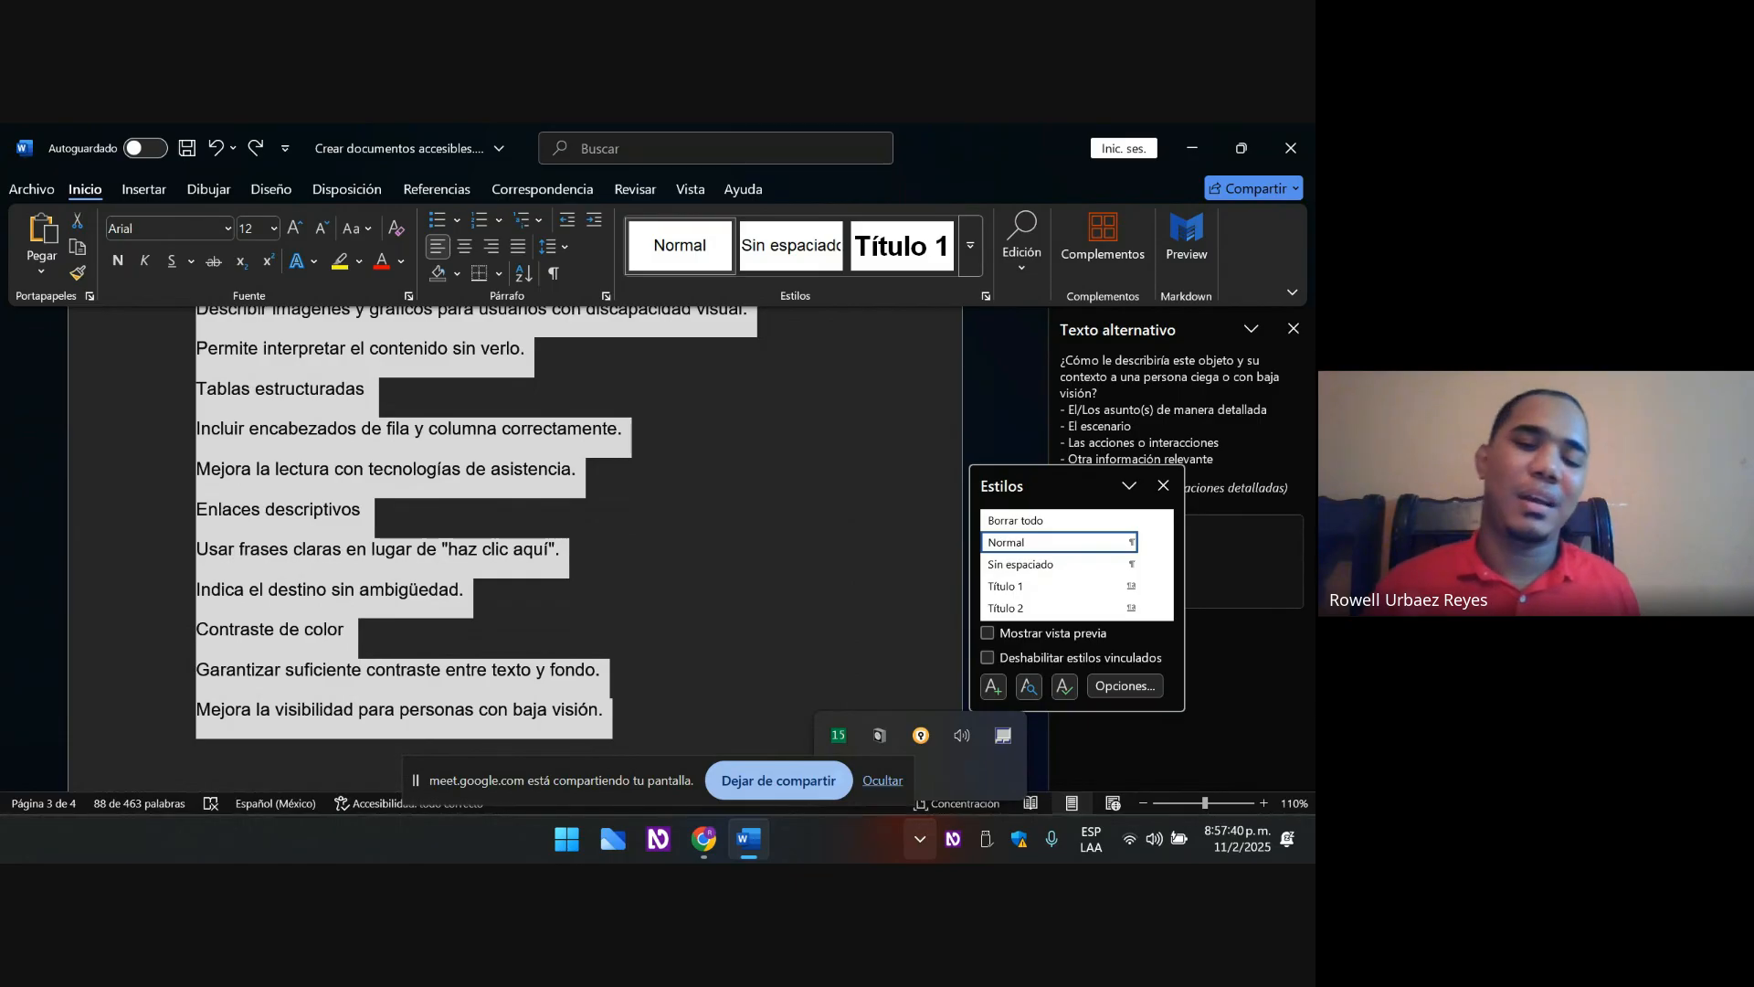
pyautogui.hotkey('alt', 'q')
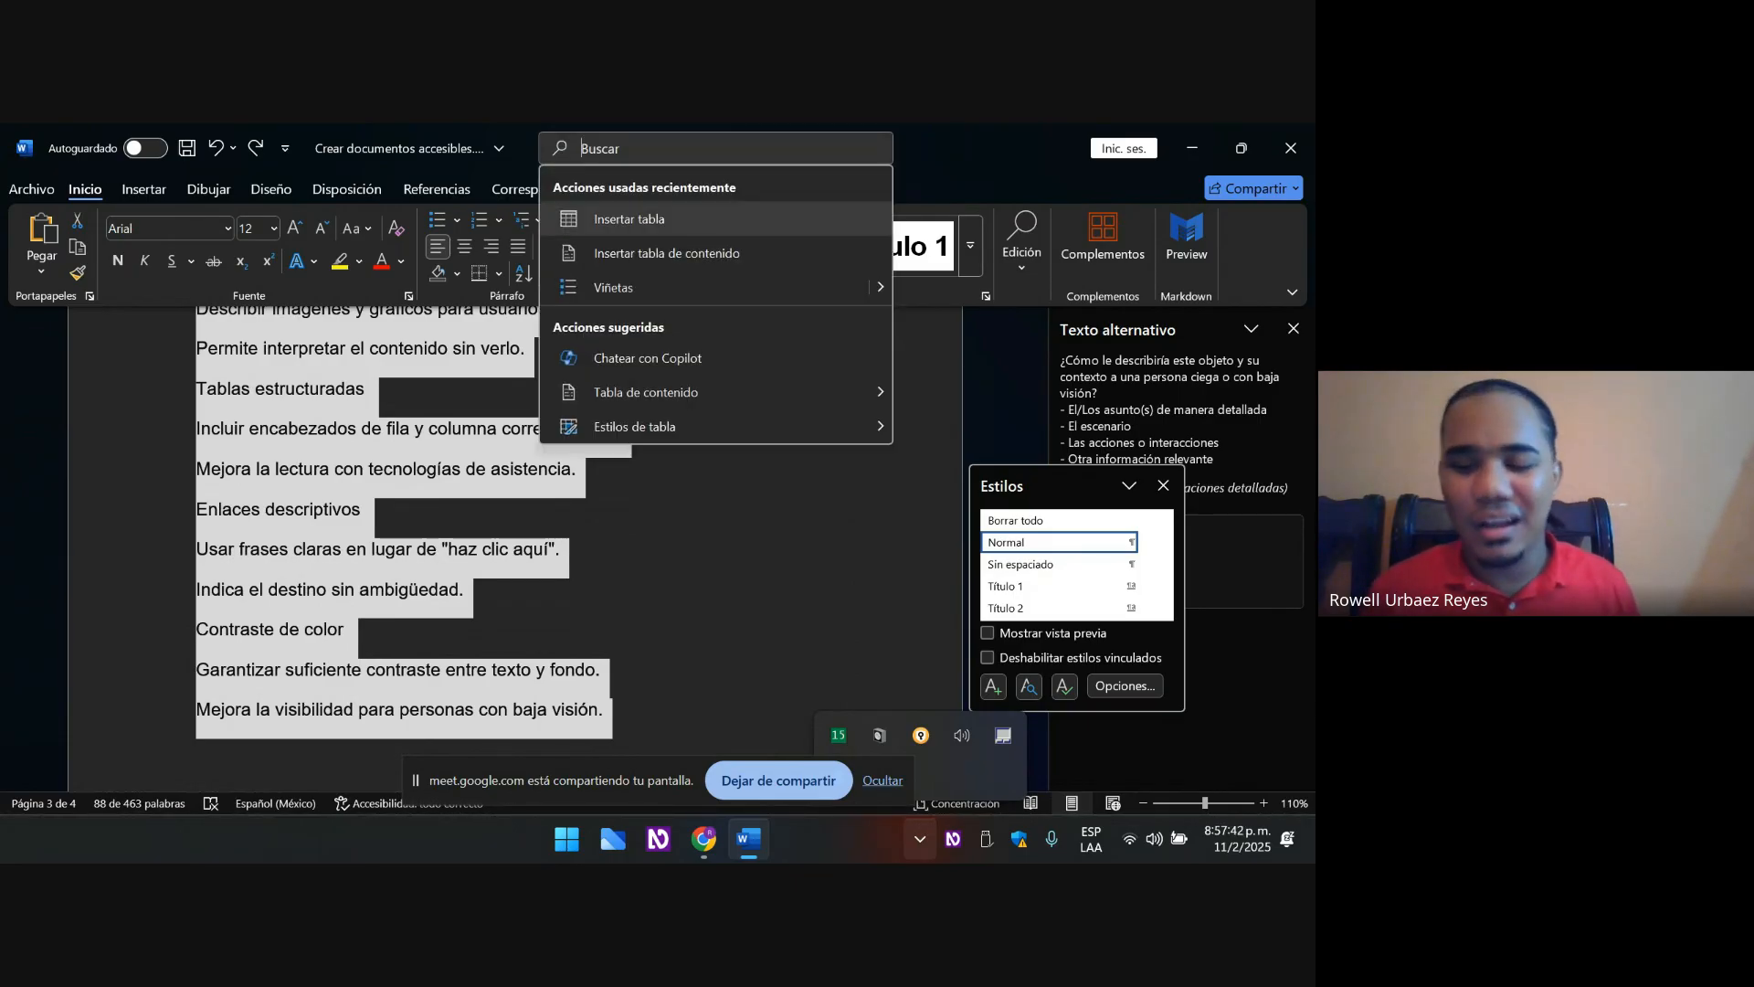
pyautogui.write('co')
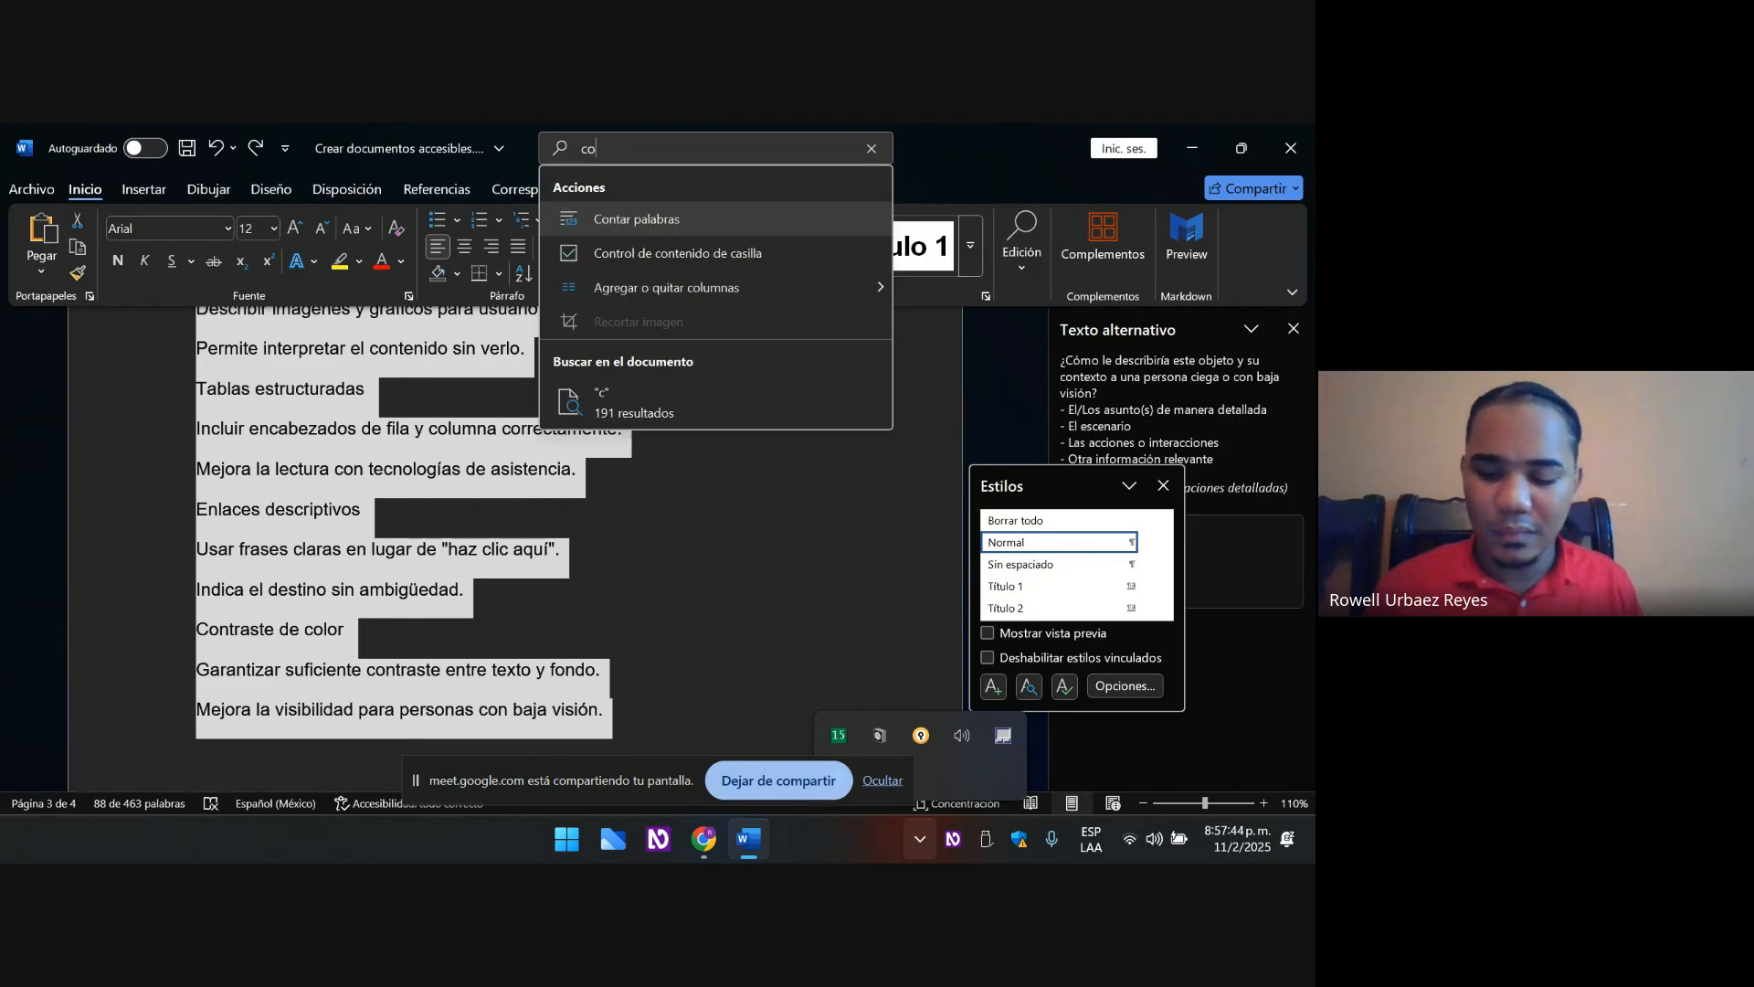
pyautogui.write('ver')
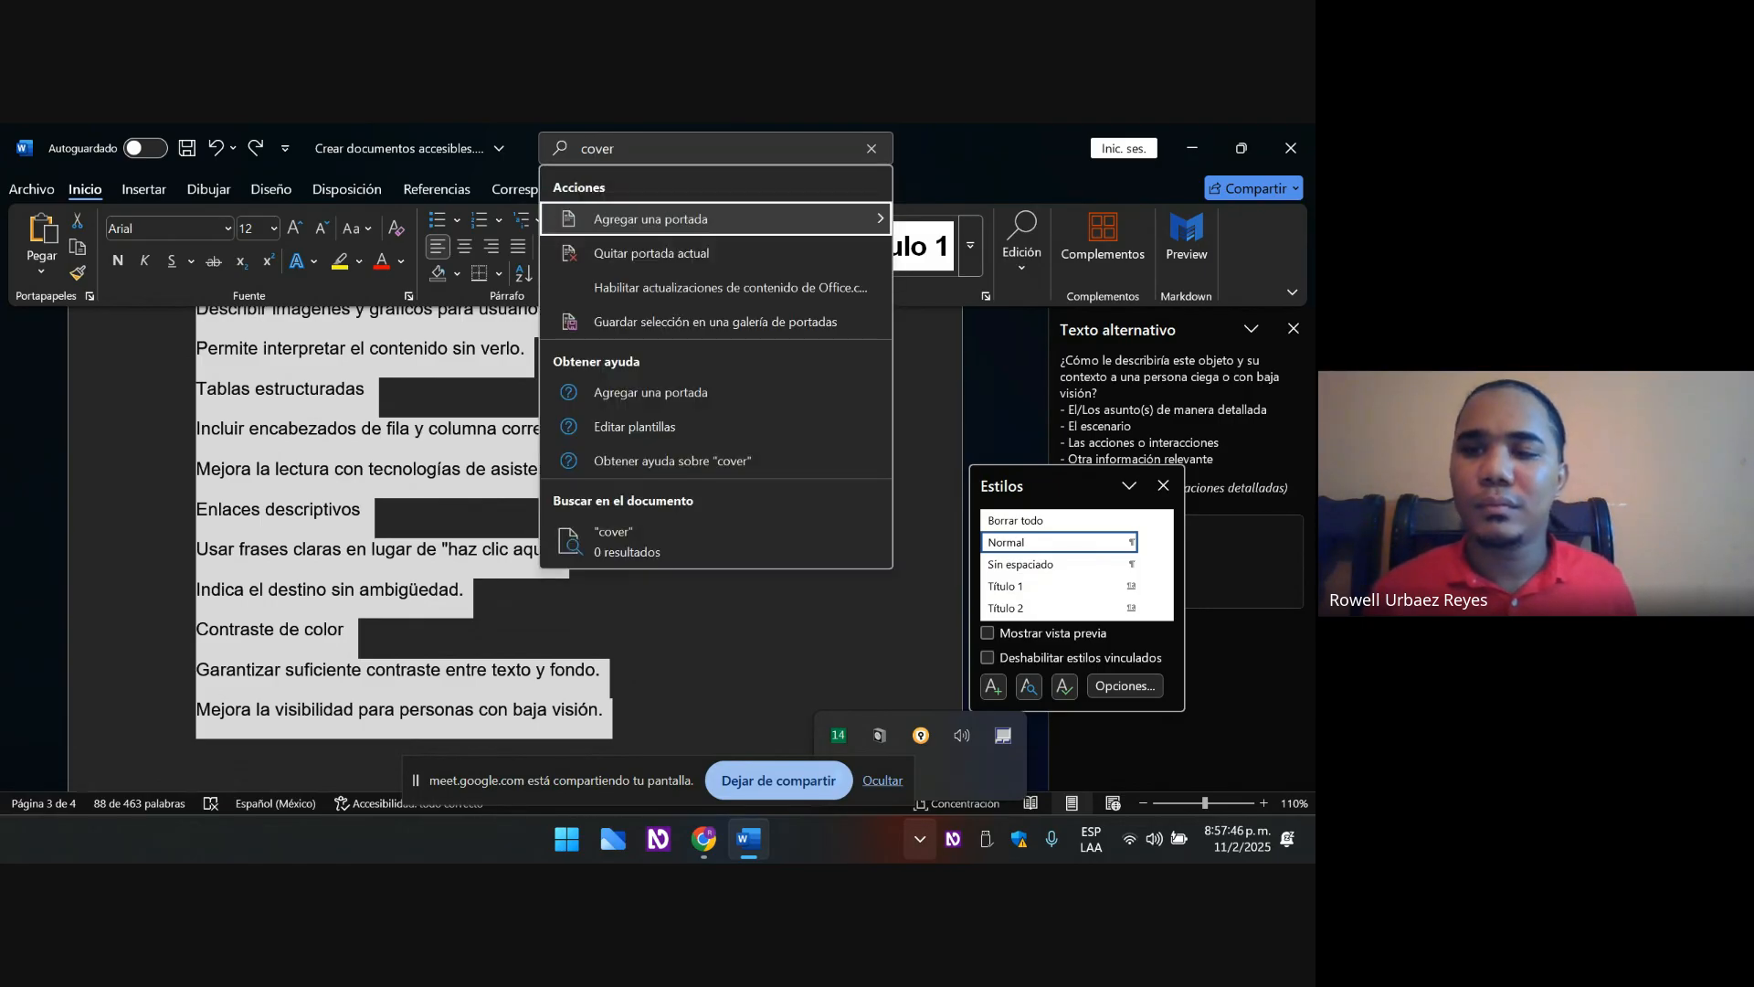
pyautogui.press('Down')
pyautogui.press('Up')
pyautogui.press('Down')
pyautogui.press('Down')
pyautogui.press('Down')
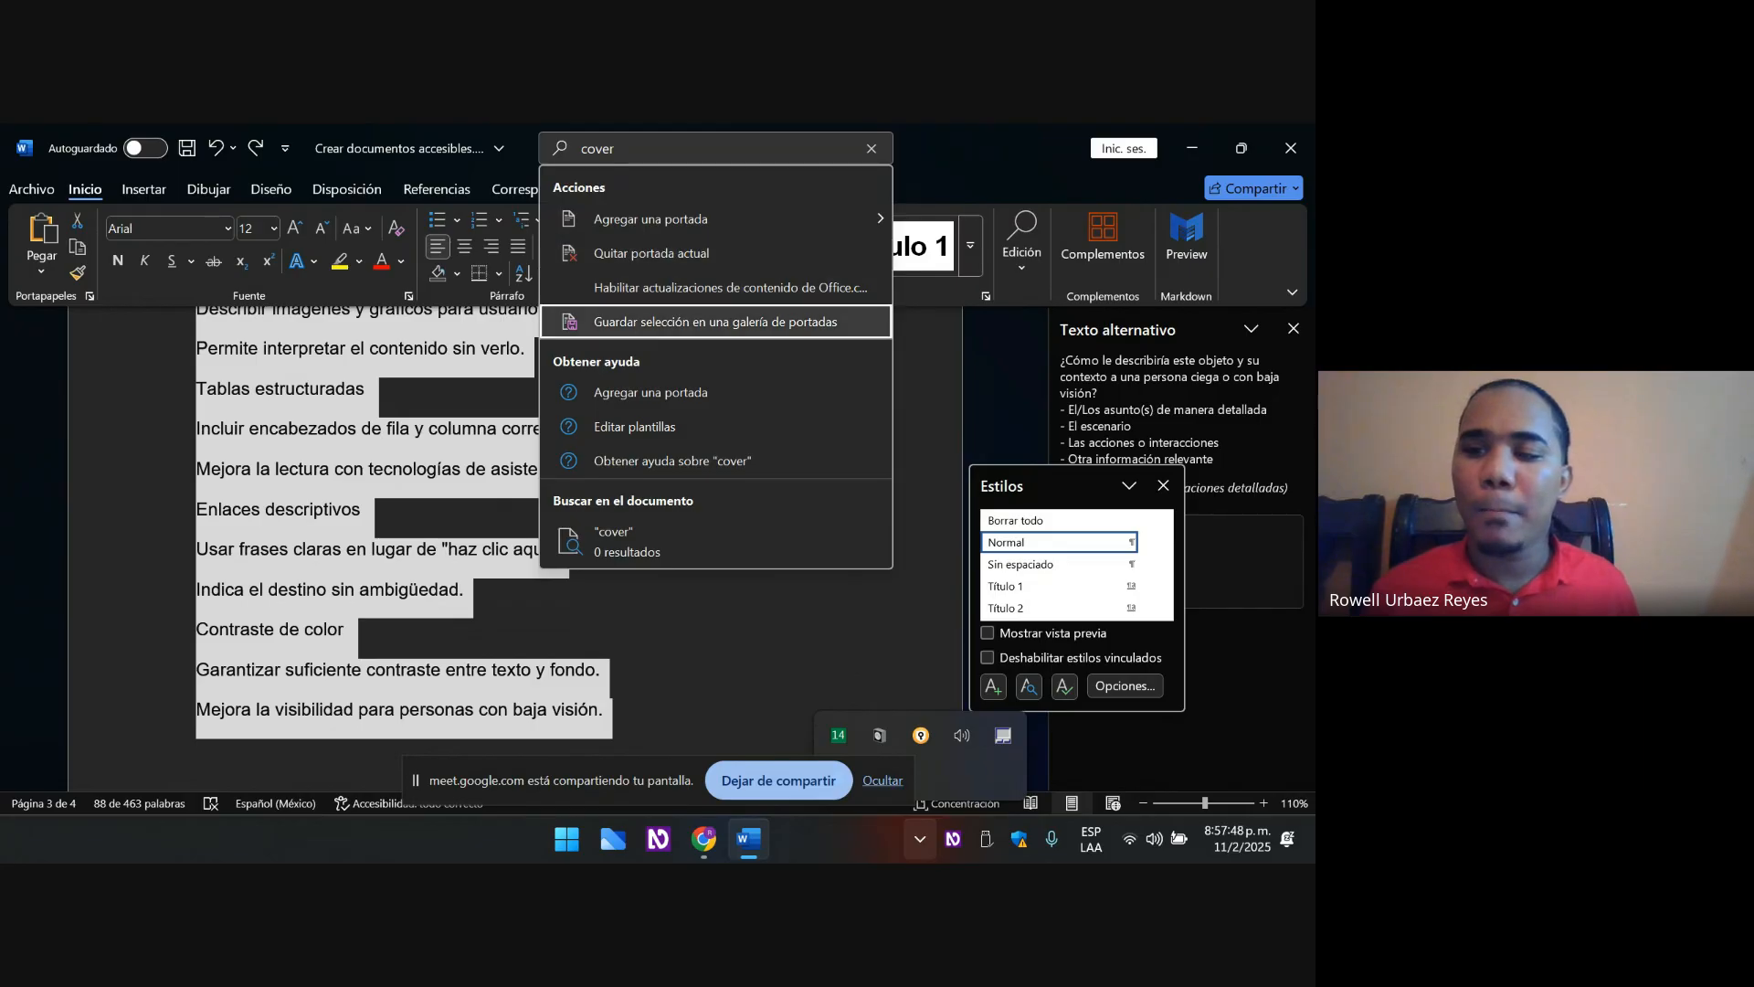
pyautogui.press('Down')
pyautogui.press('Down')
pyautogui.press('Down')
pyautogui.press('Down')
pyautogui.press('Down')
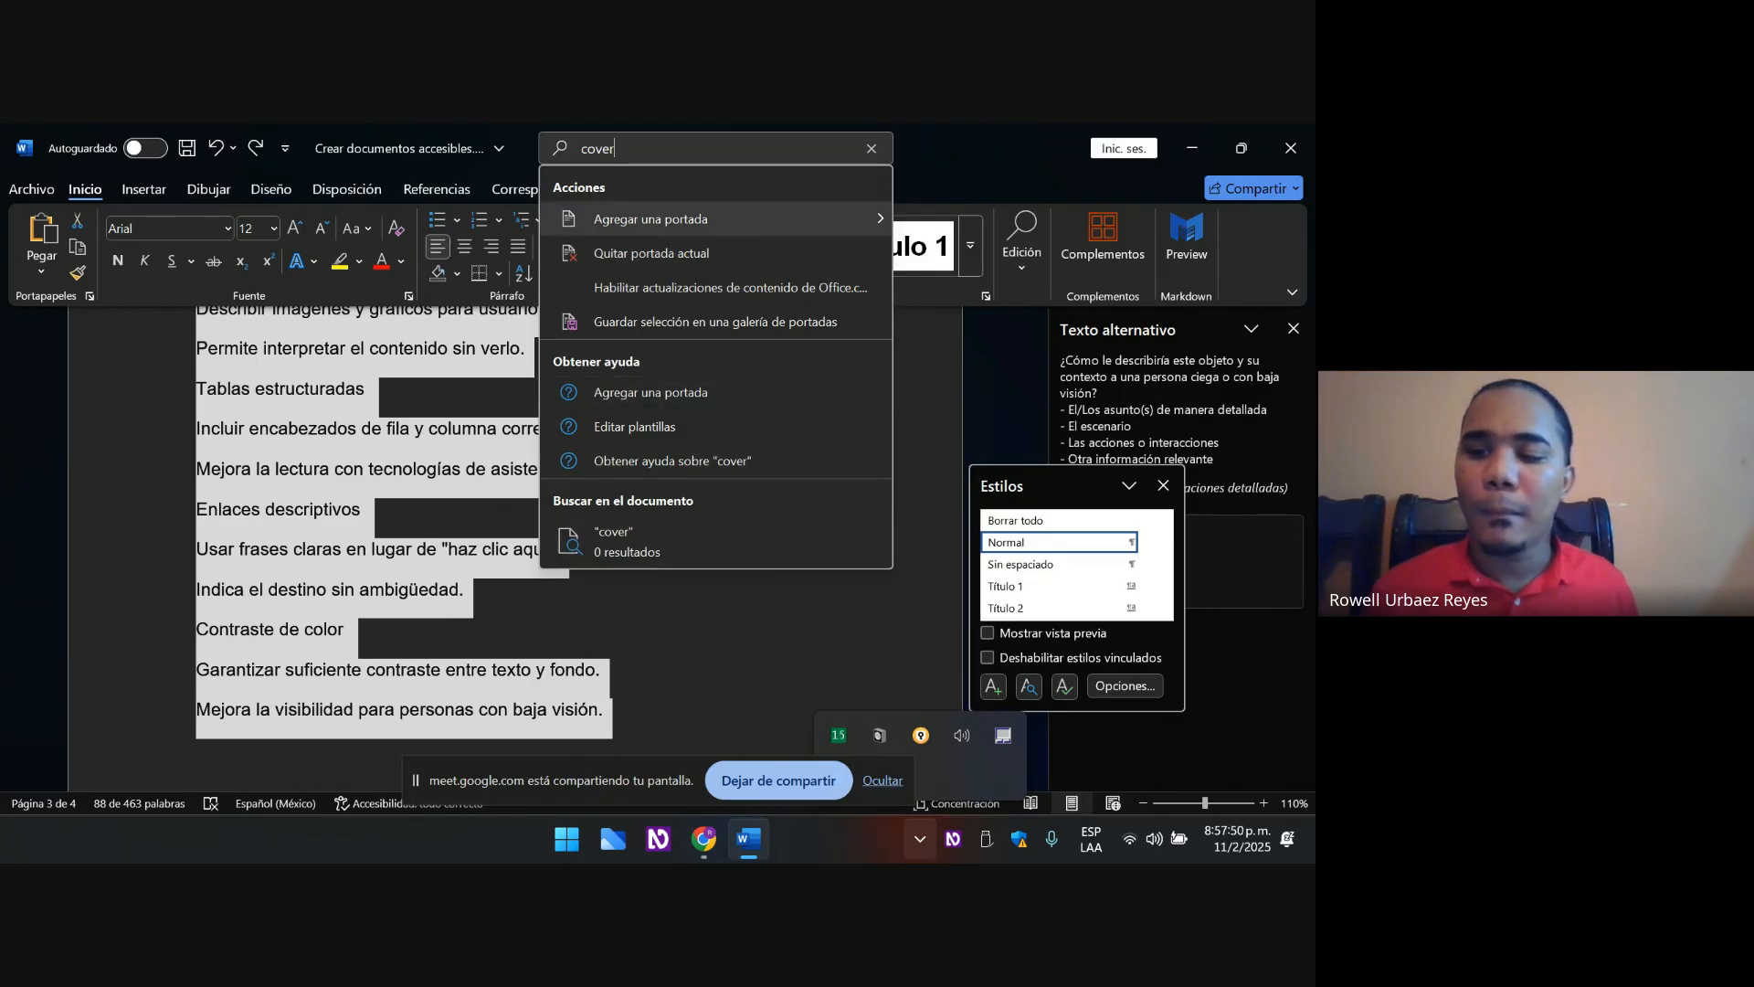
pyautogui.press('Down')
pyautogui.press('Escape')
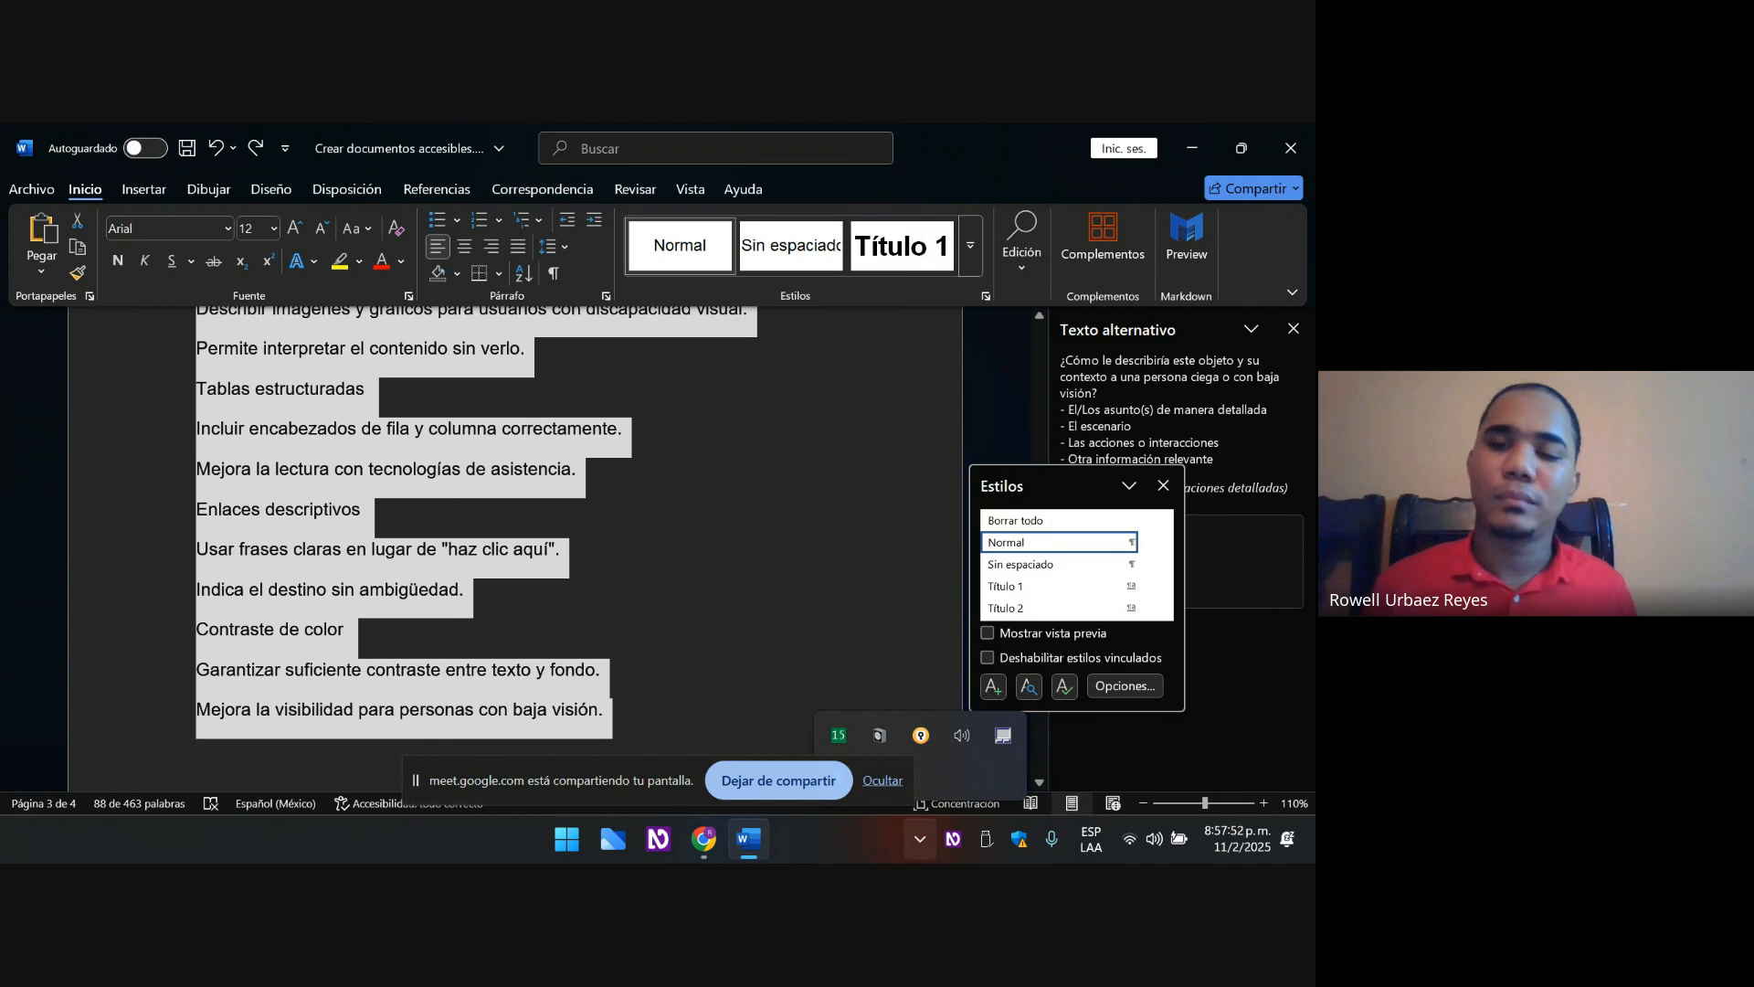
pyautogui.press('alt')
pyautogui.press('Tab')
pyautogui.press('Tab')
pyautogui.press('Tab')
pyautogui.press('Tab')
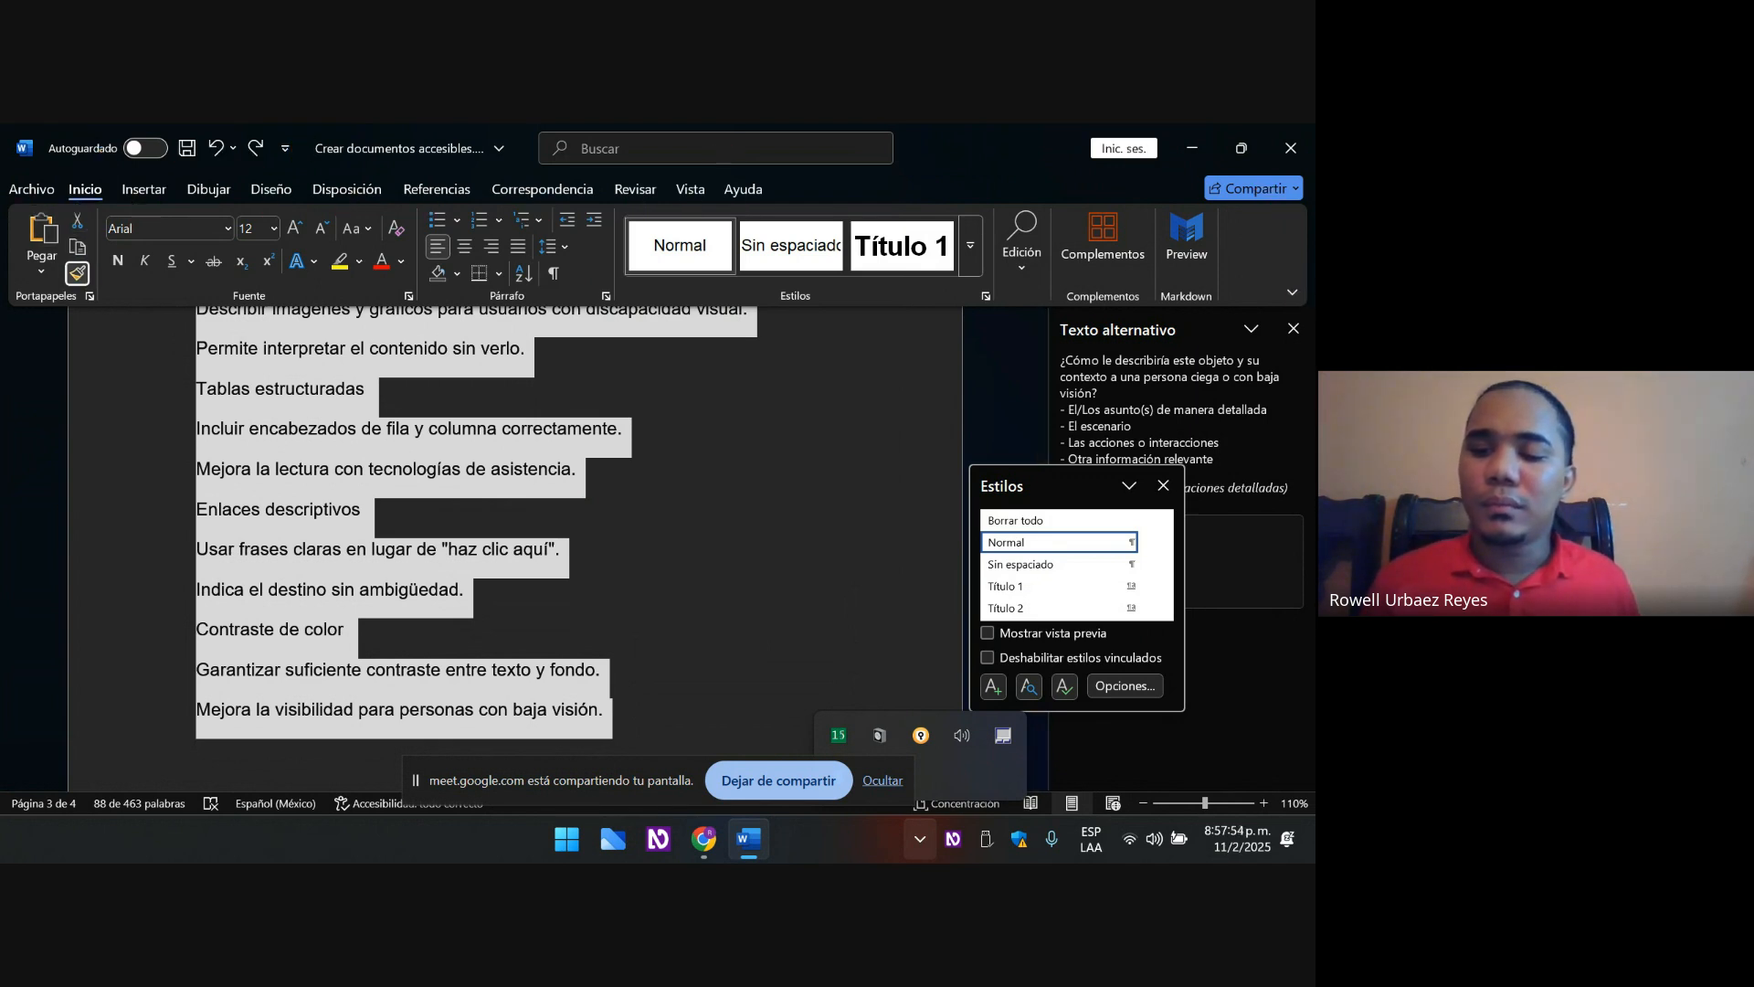
pyautogui.press('Tab')
pyautogui.press('Tab')
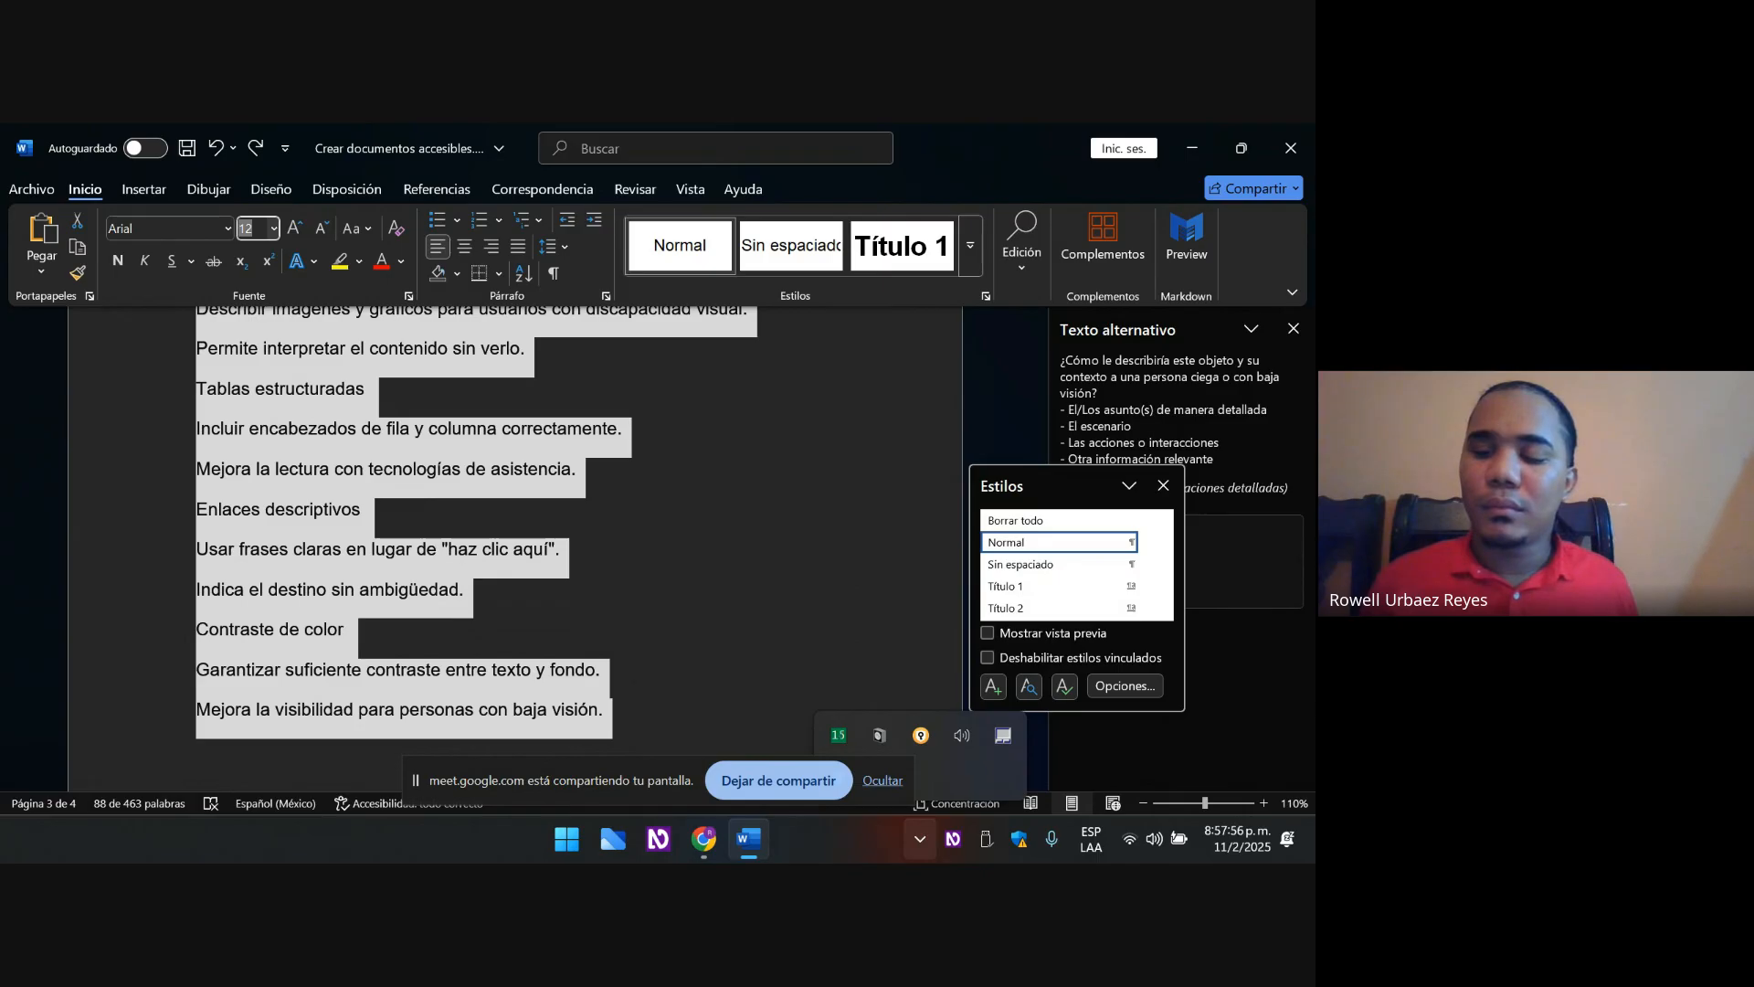
pyautogui.press('Escape')
# - Open the Convertir texto en tabla settings for the selected lines
pyautogui.press('alt')
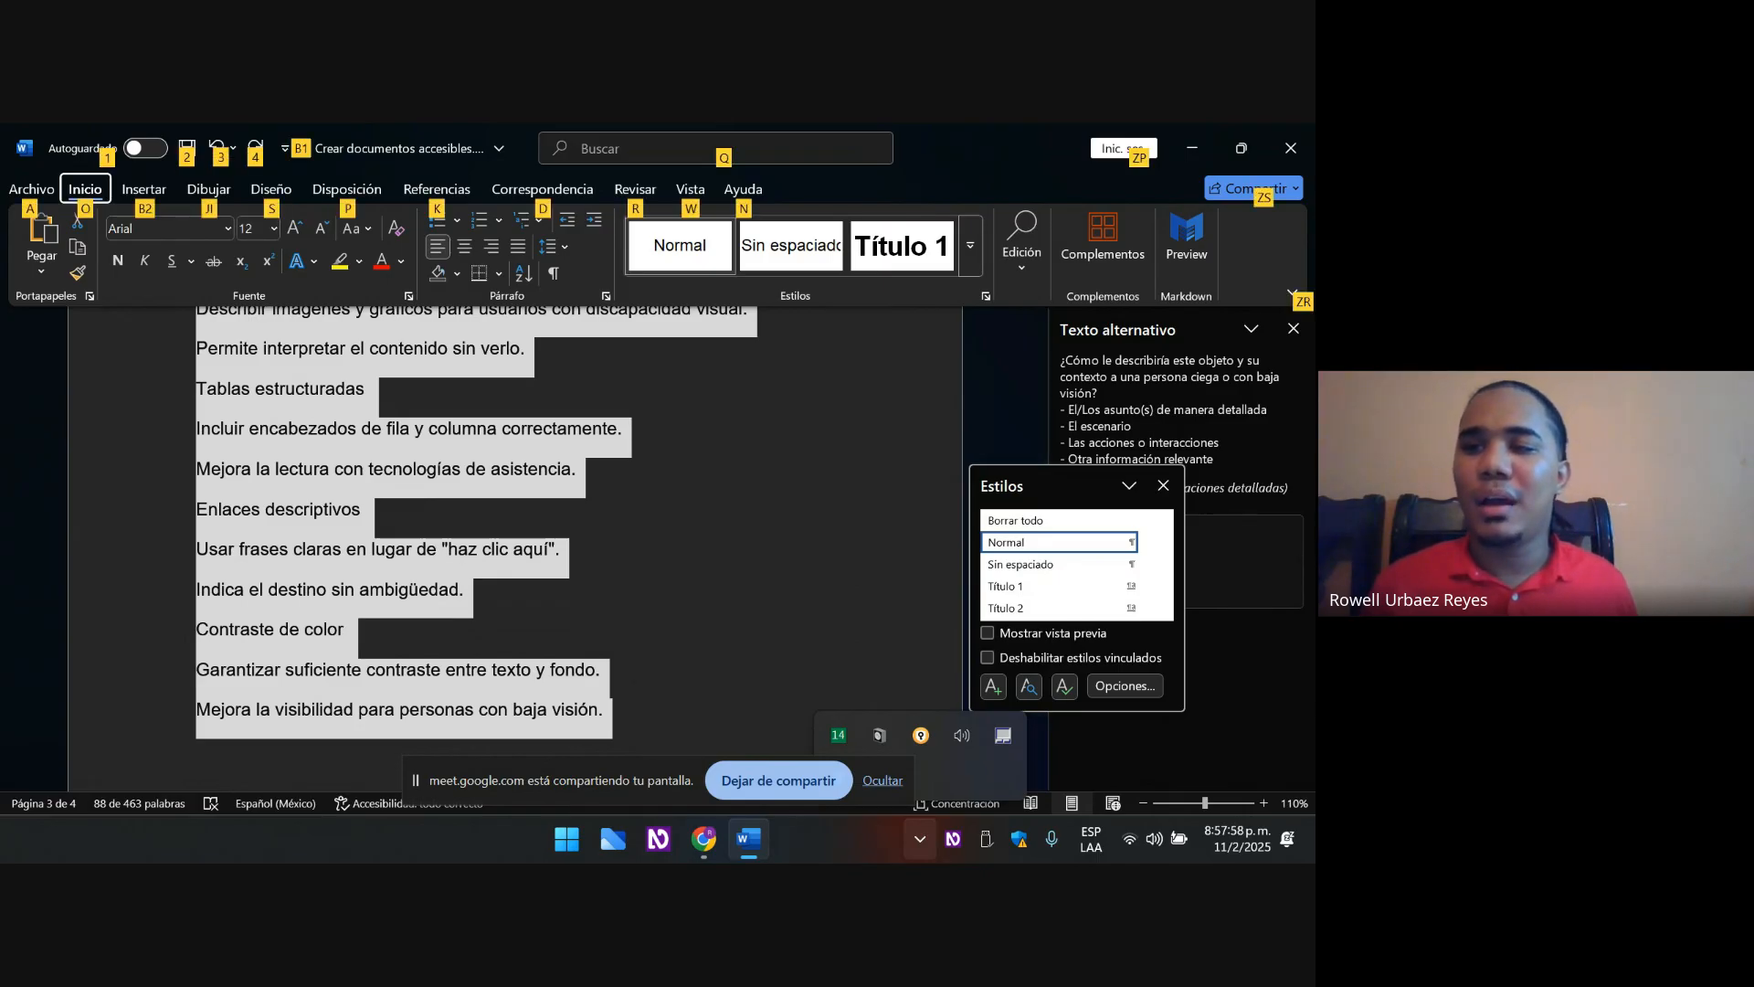
pyautogui.press('Right')
pyautogui.press('Tab')
pyautogui.press('Tab')
pyautogui.press('Tab')
pyautogui.press('Tab')
pyautogui.press('Tab')
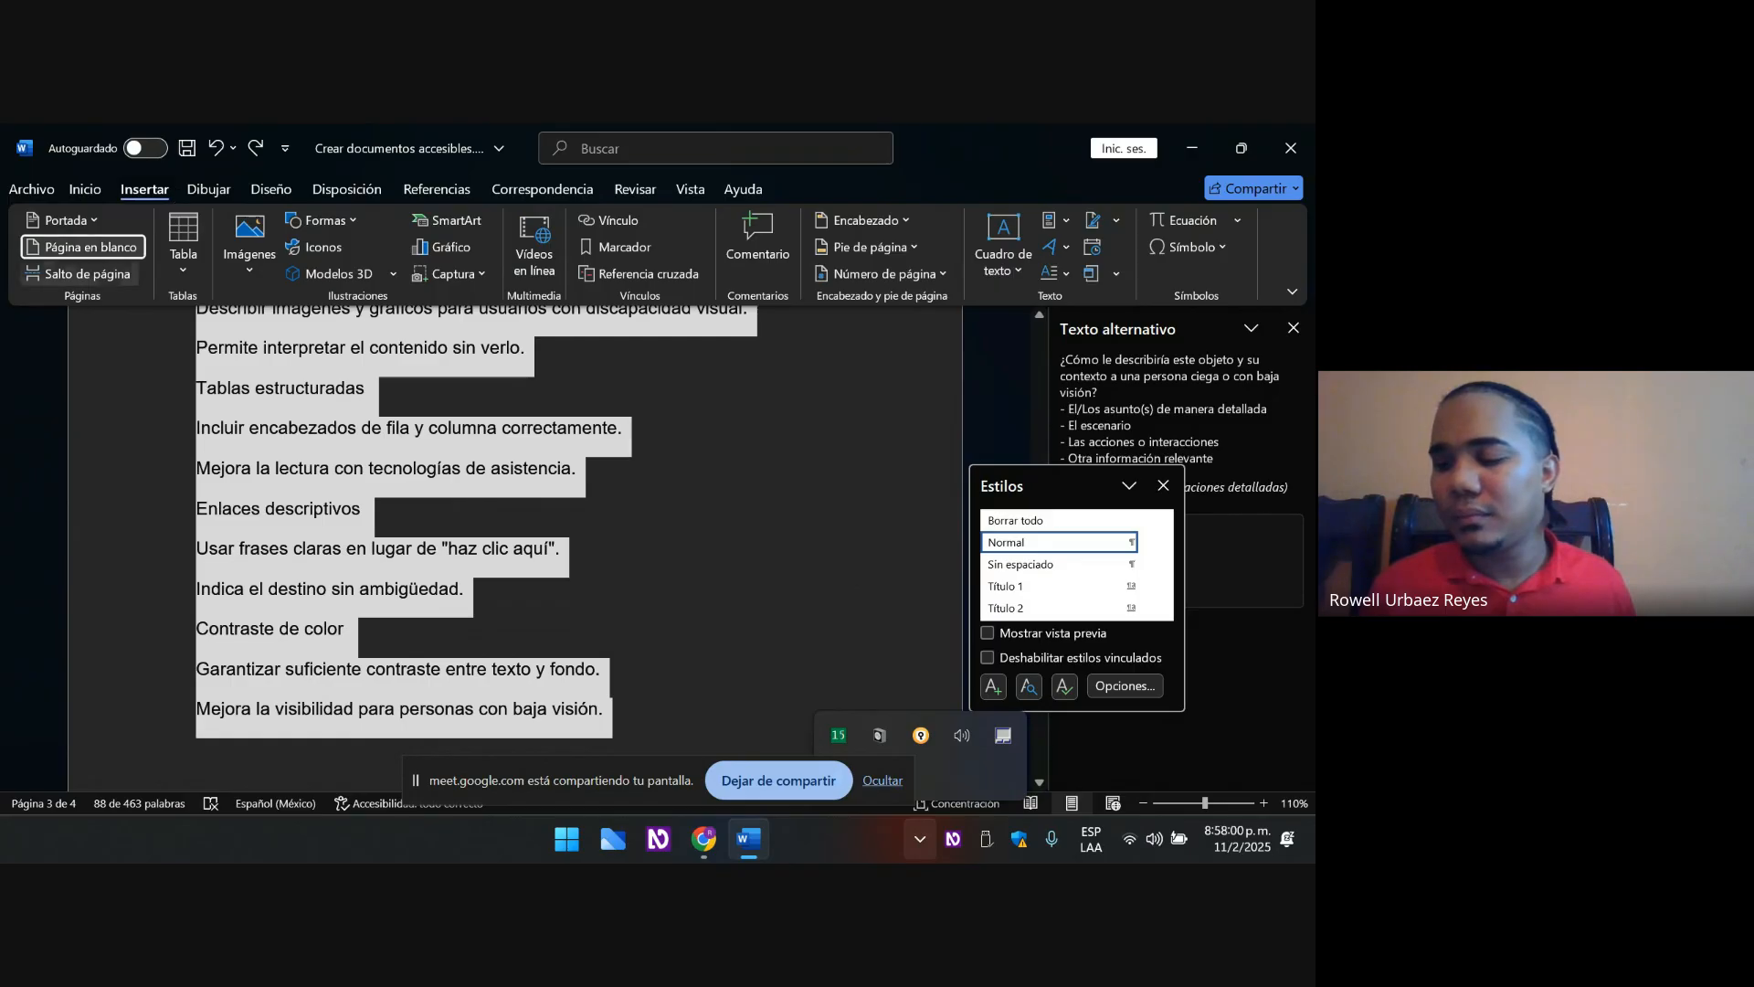
pyautogui.hotkey('shift', 'Tab')
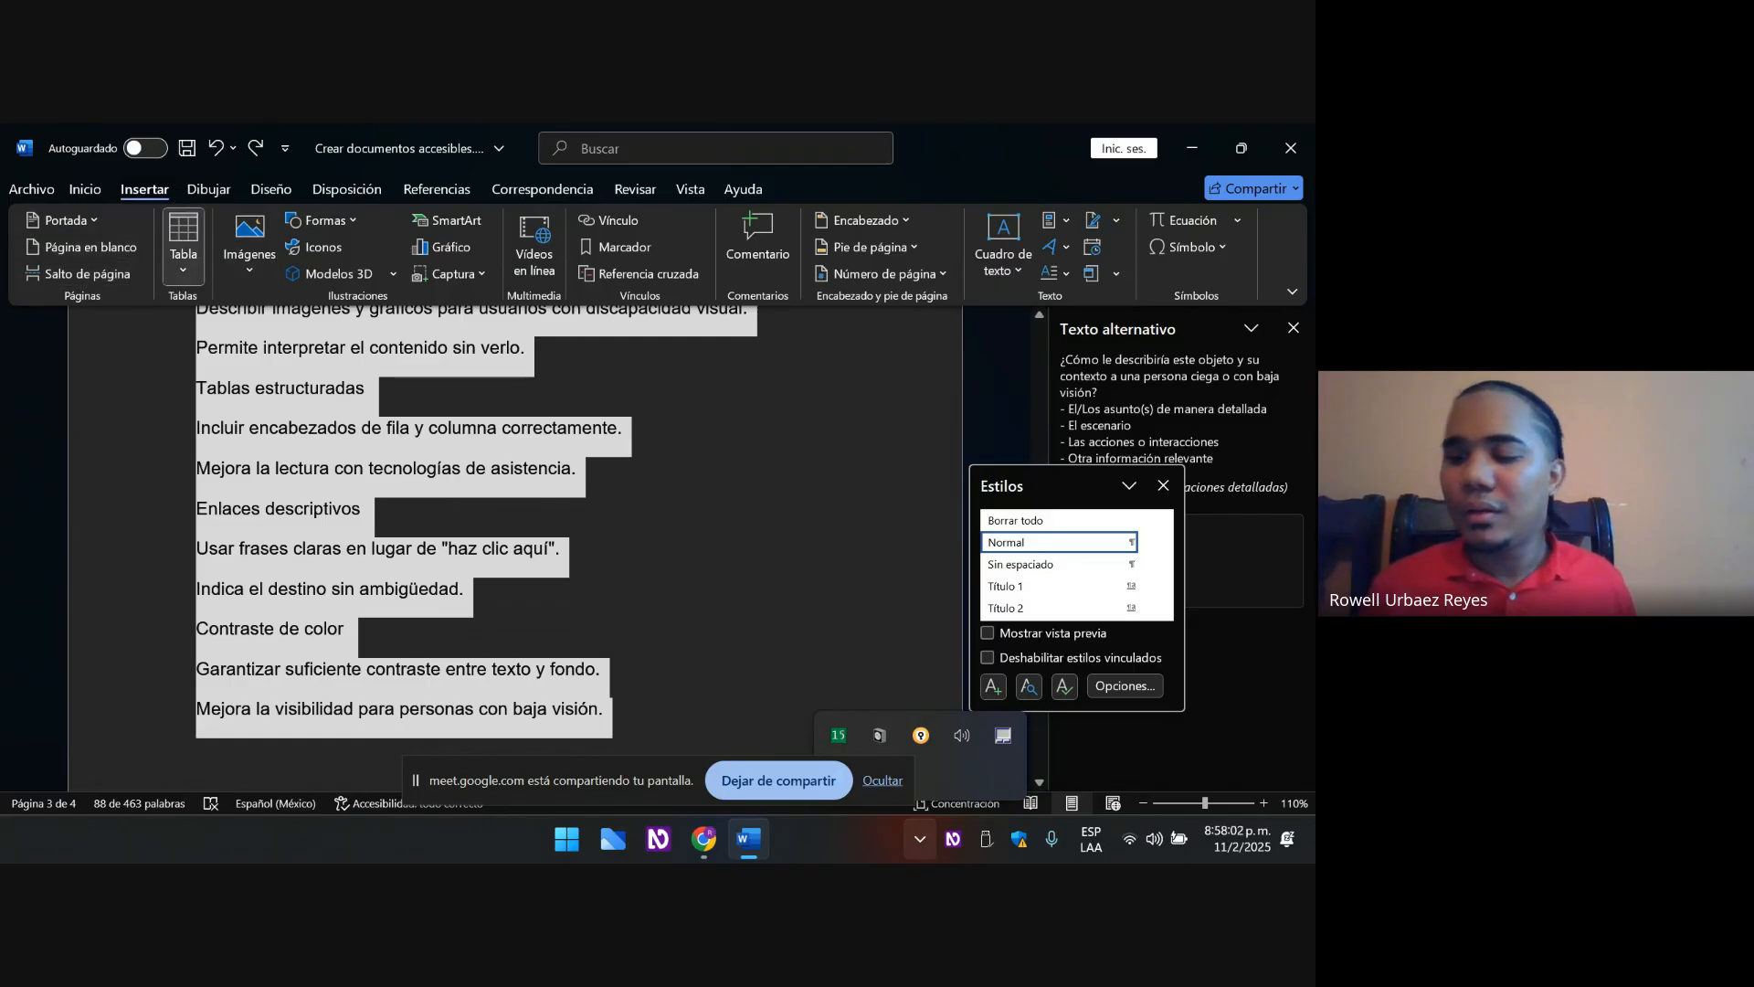
pyautogui.press('Return')
pyautogui.press('Down')
pyautogui.press('Down')
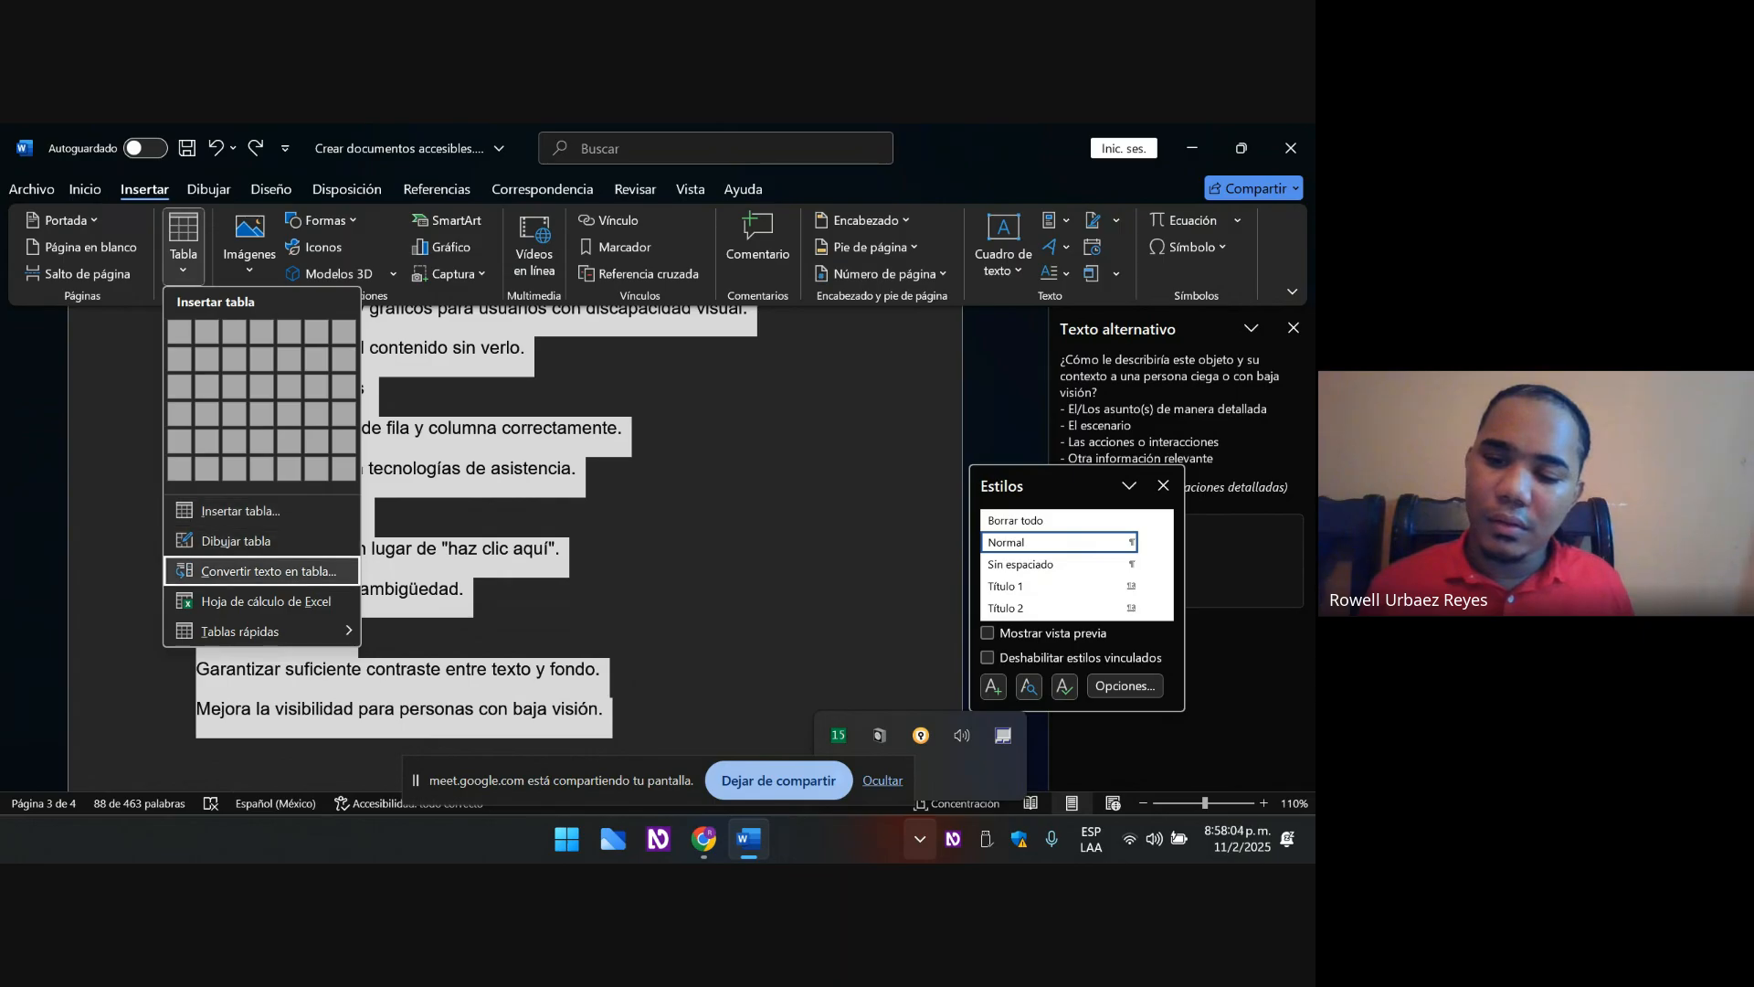
pyautogui.press('Return')
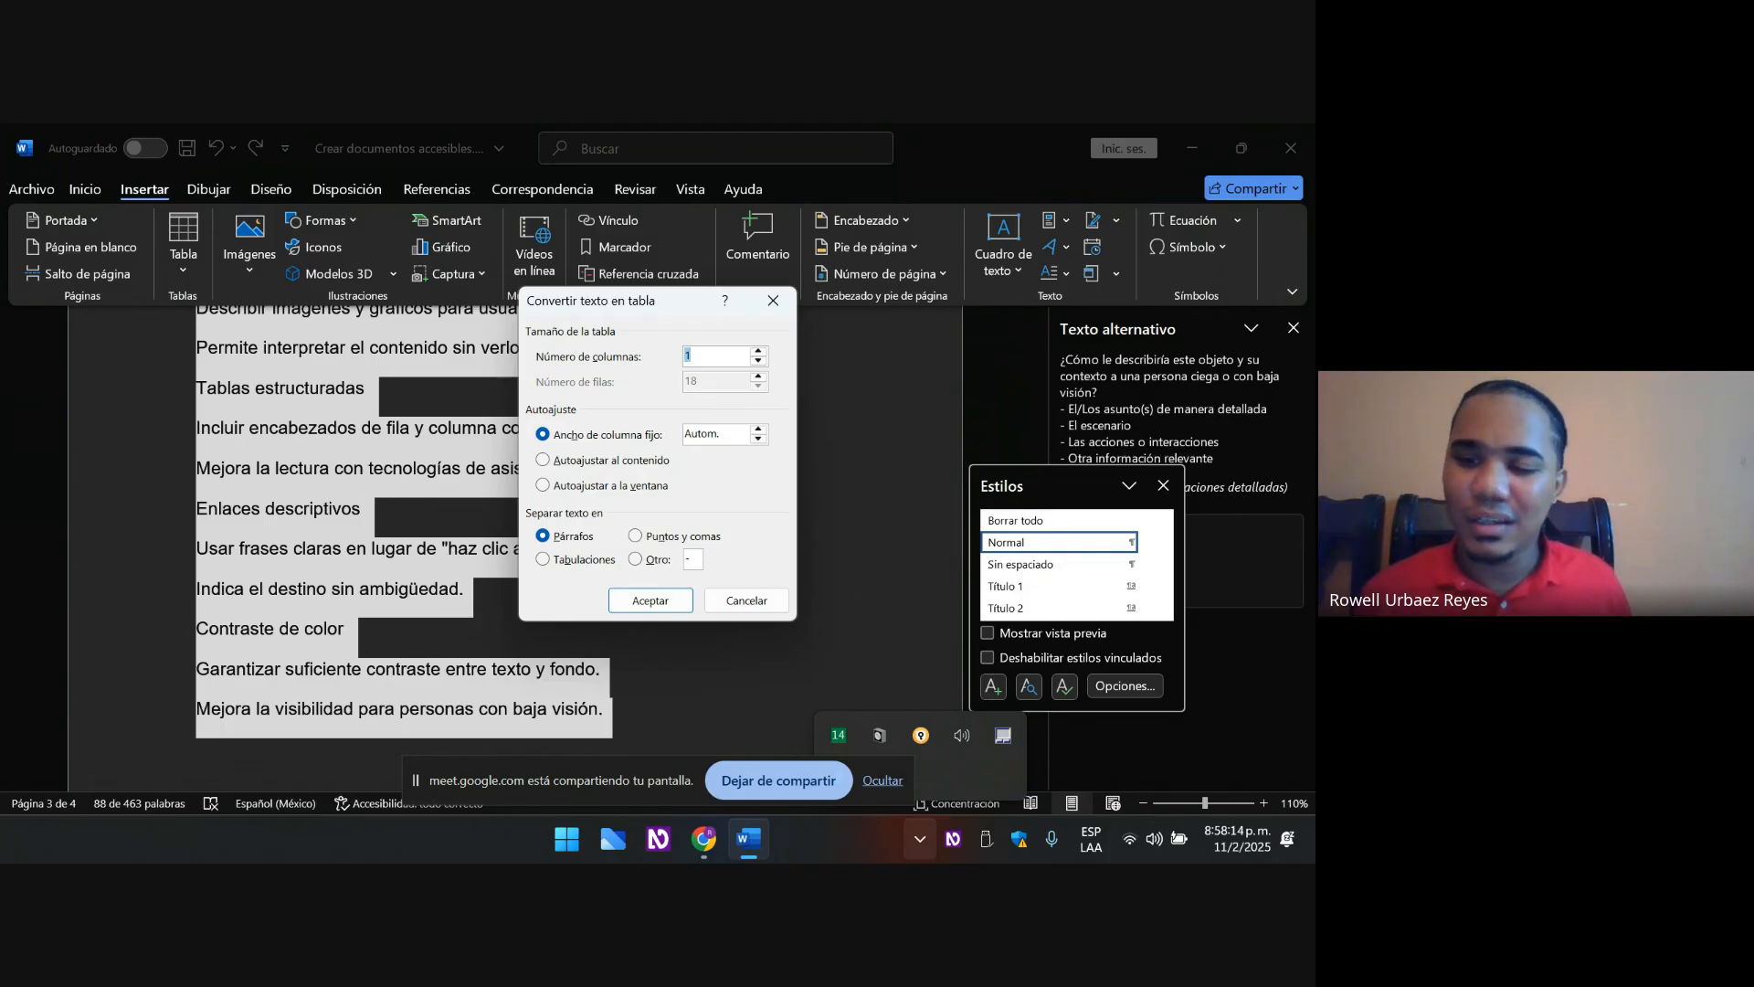
# - Convert the selected lines into a 3-column table with Autoajustar al contenido, separating the text by Párrafos
pyautogui.press('Tab')
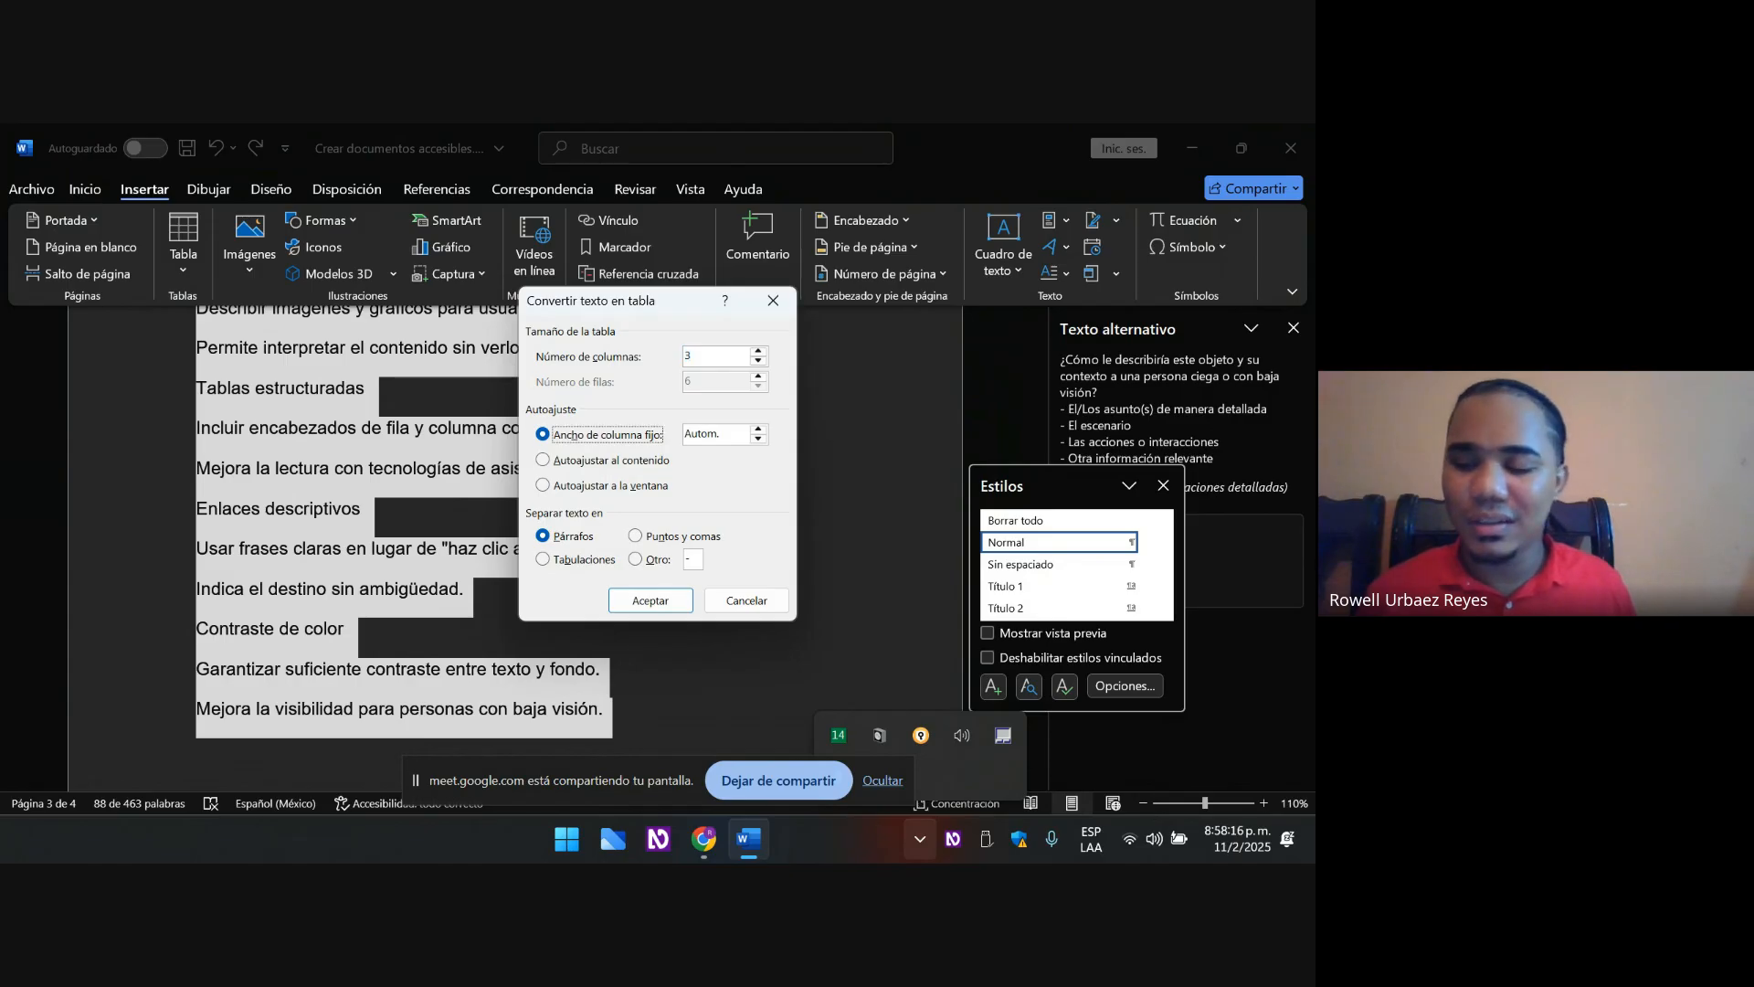
pyautogui.press('Down')
pyautogui.press('Up')
pyautogui.hotkey('shift', 'Tab')
pyautogui.hotkey('shift', 'Tab')
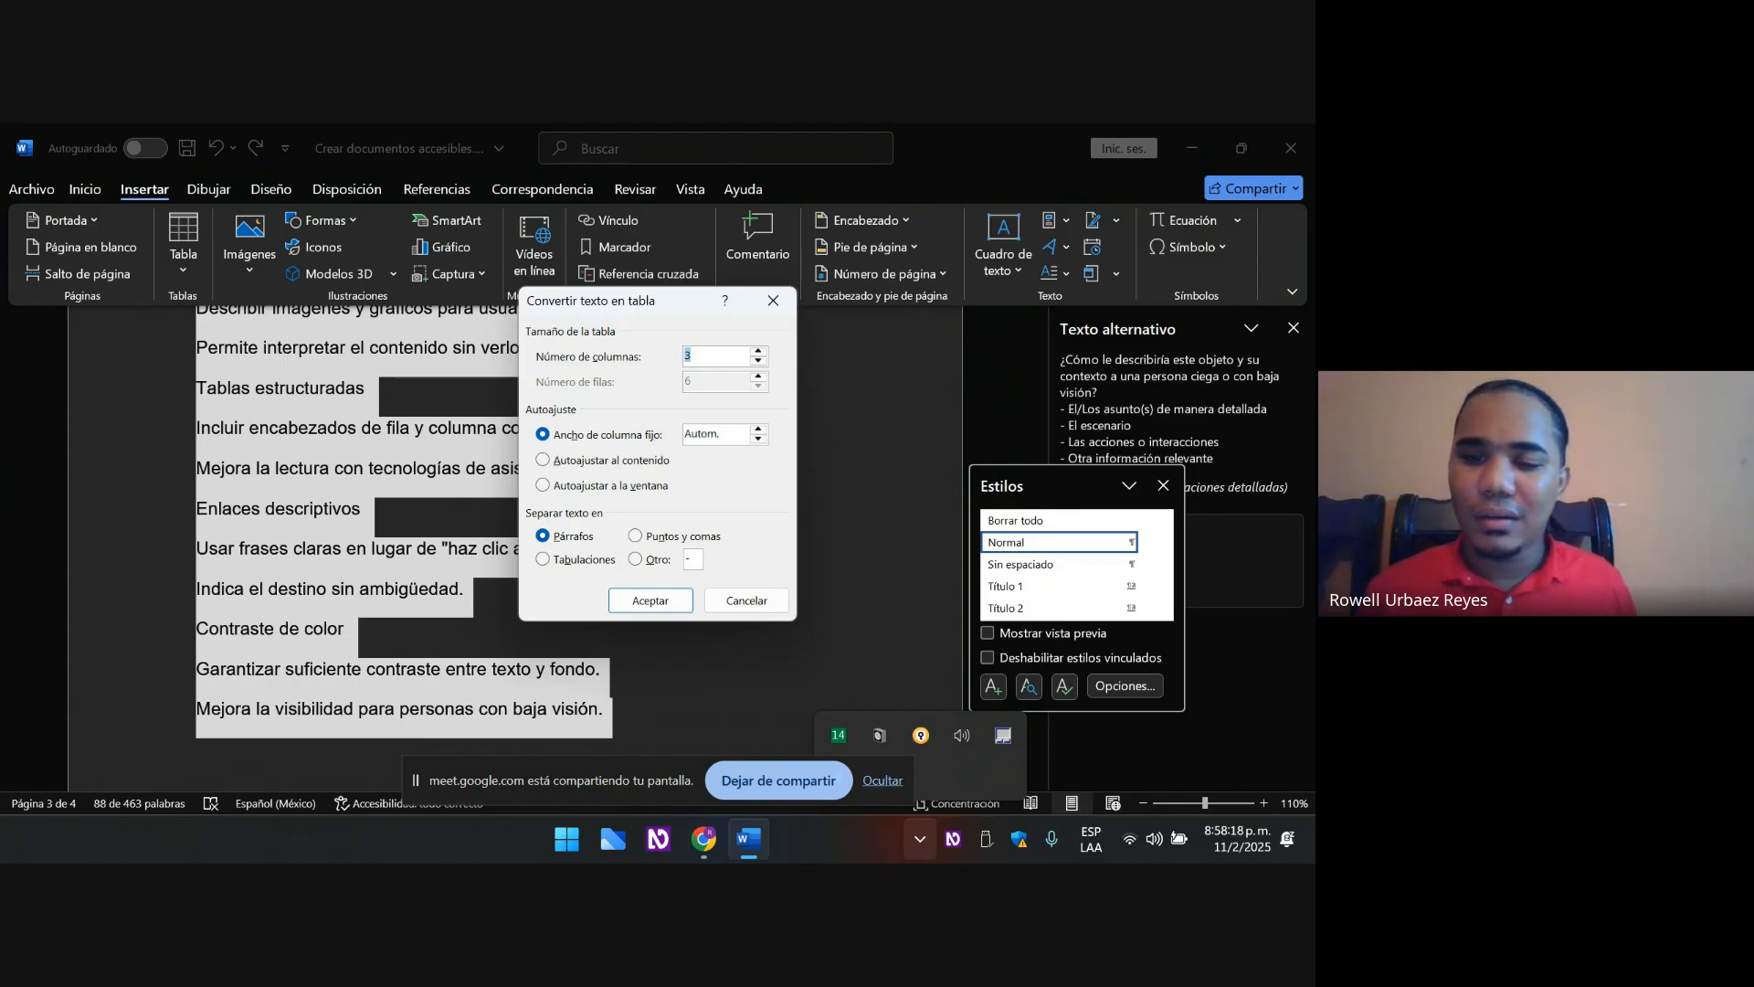
pyautogui.press('Tab')
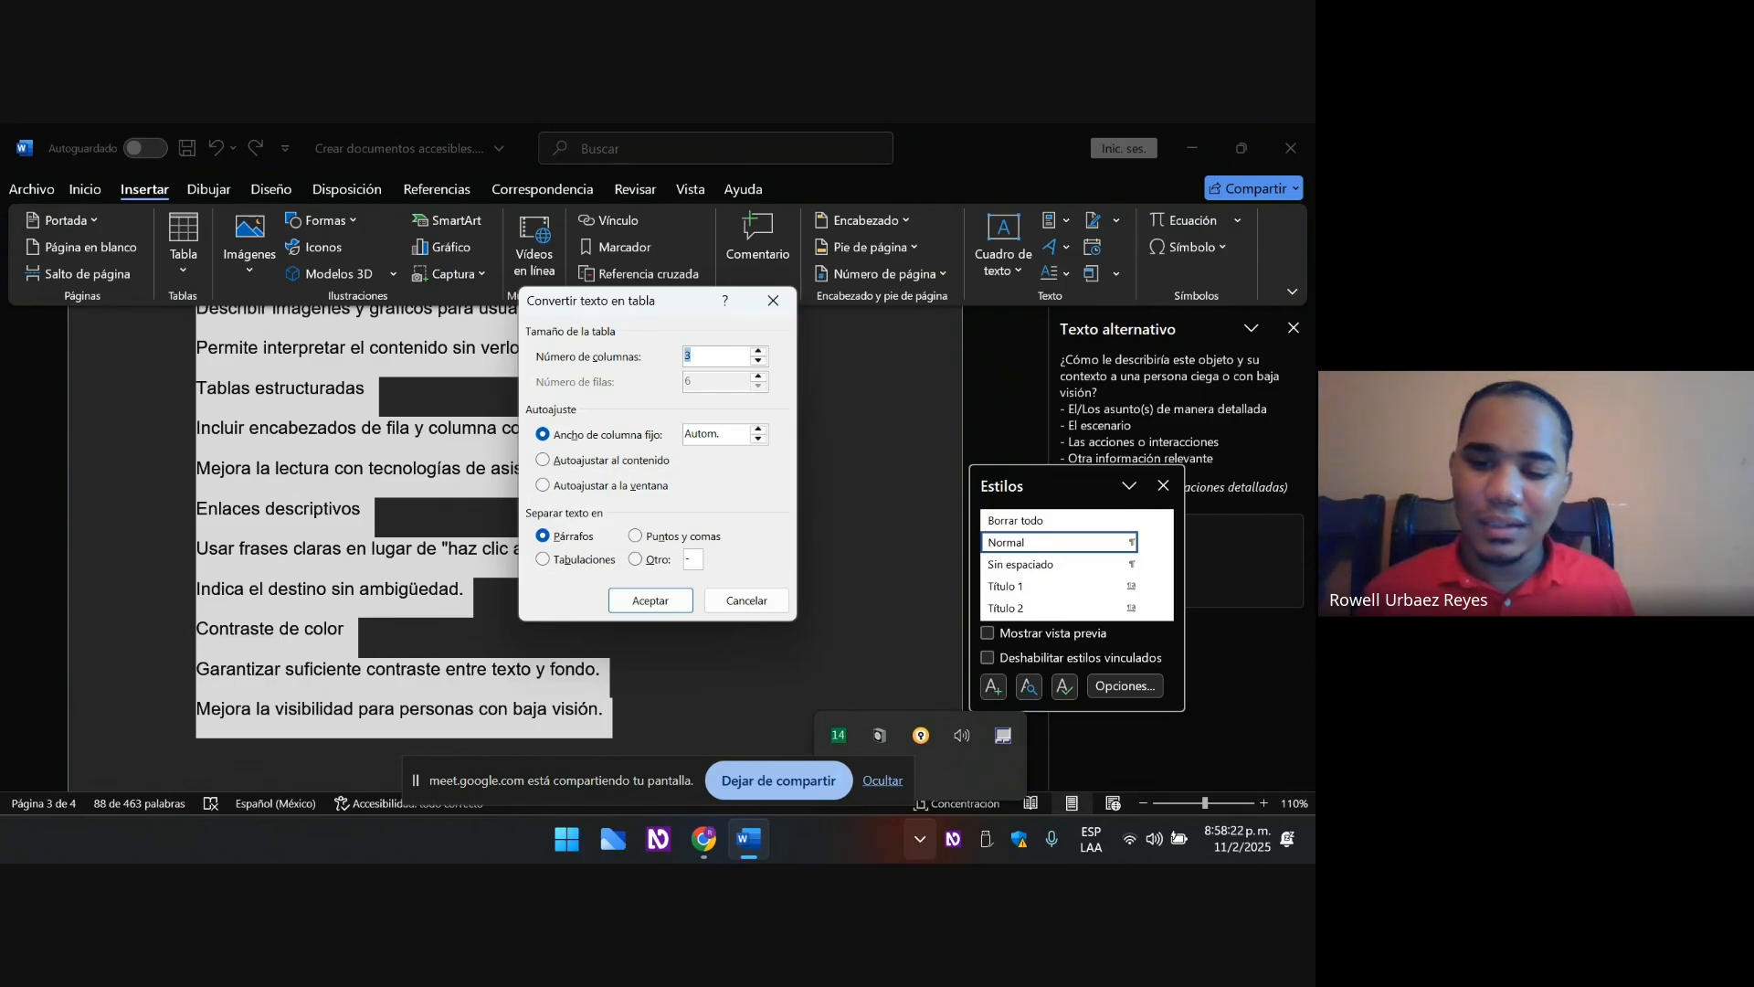
pyautogui.press('Tab')
pyautogui.press('Down')
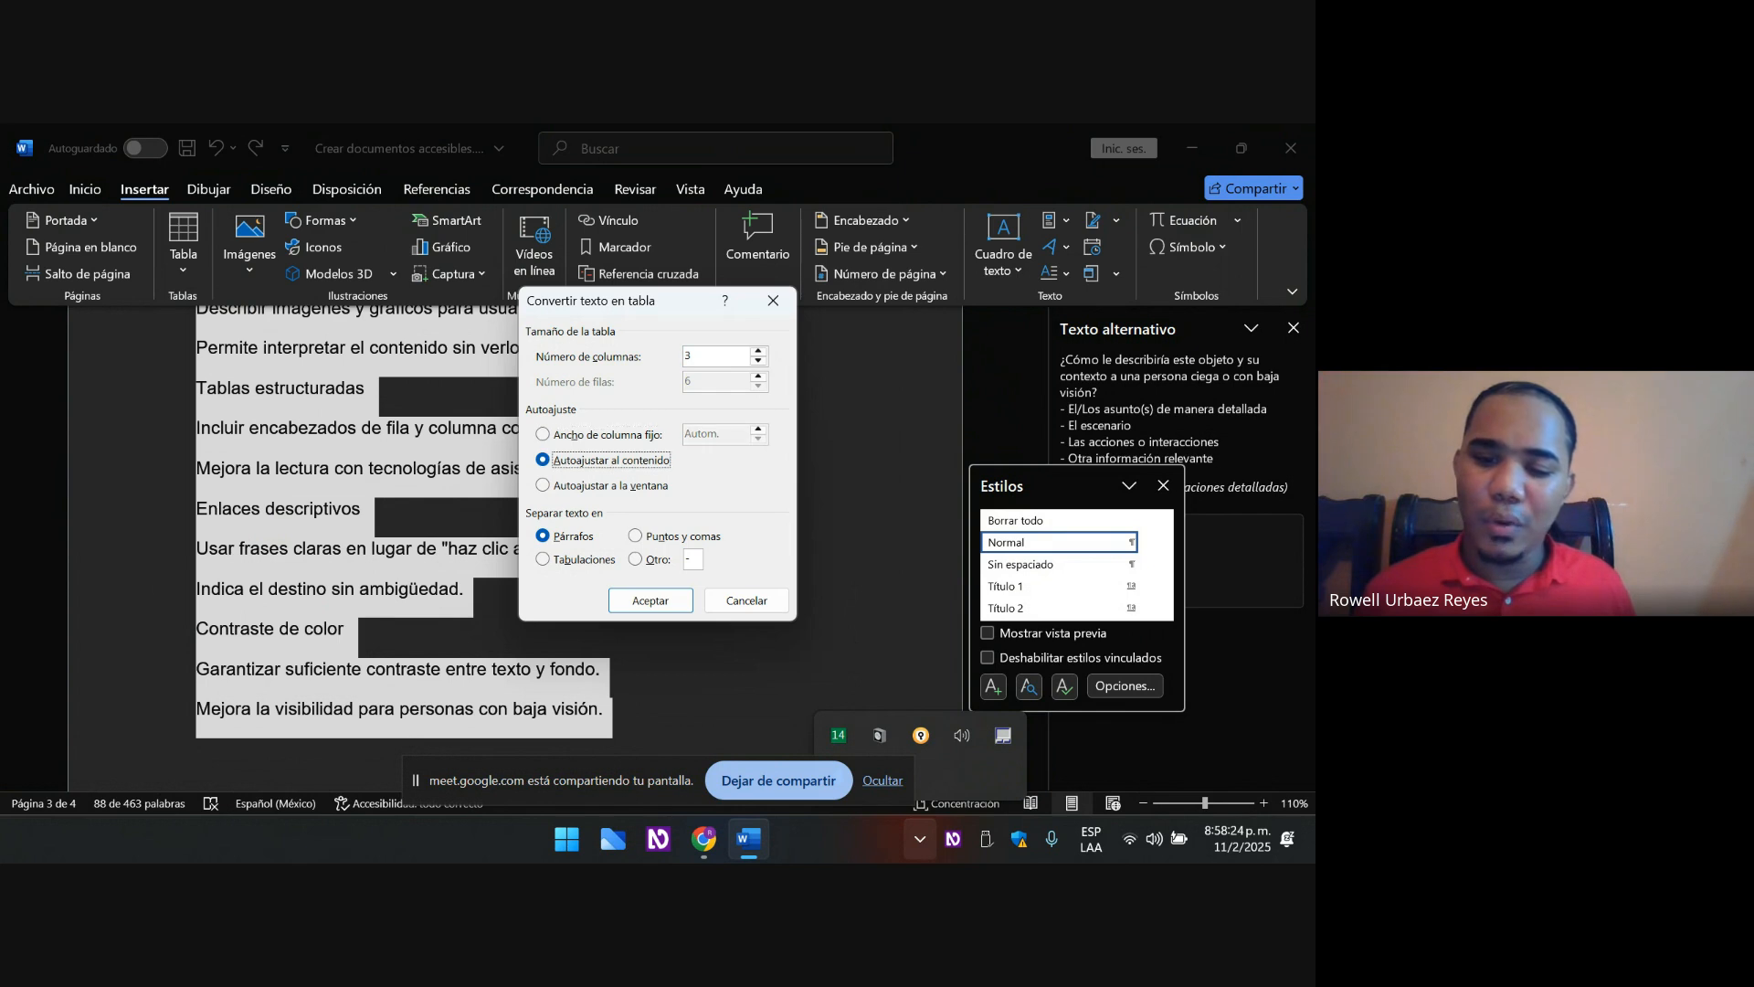
pyautogui.press('Up')
pyautogui.press('Down')
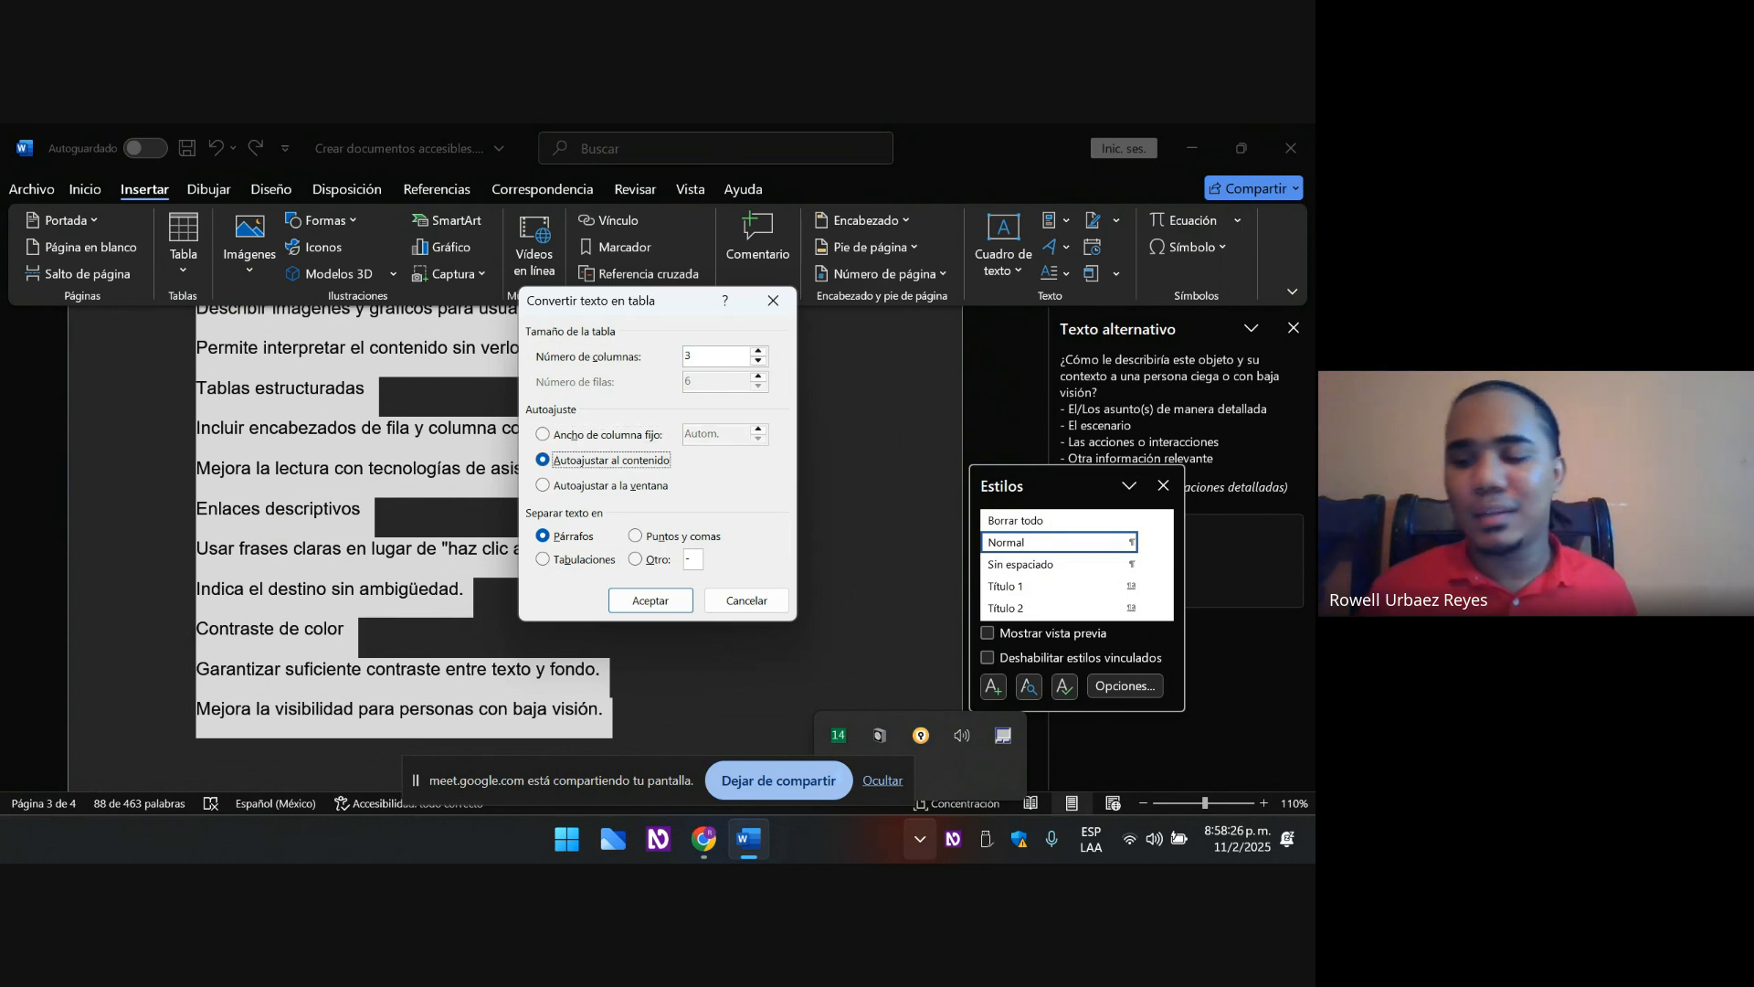
pyautogui.press('Tab')
pyautogui.press('Tab')
pyautogui.press('Tab')
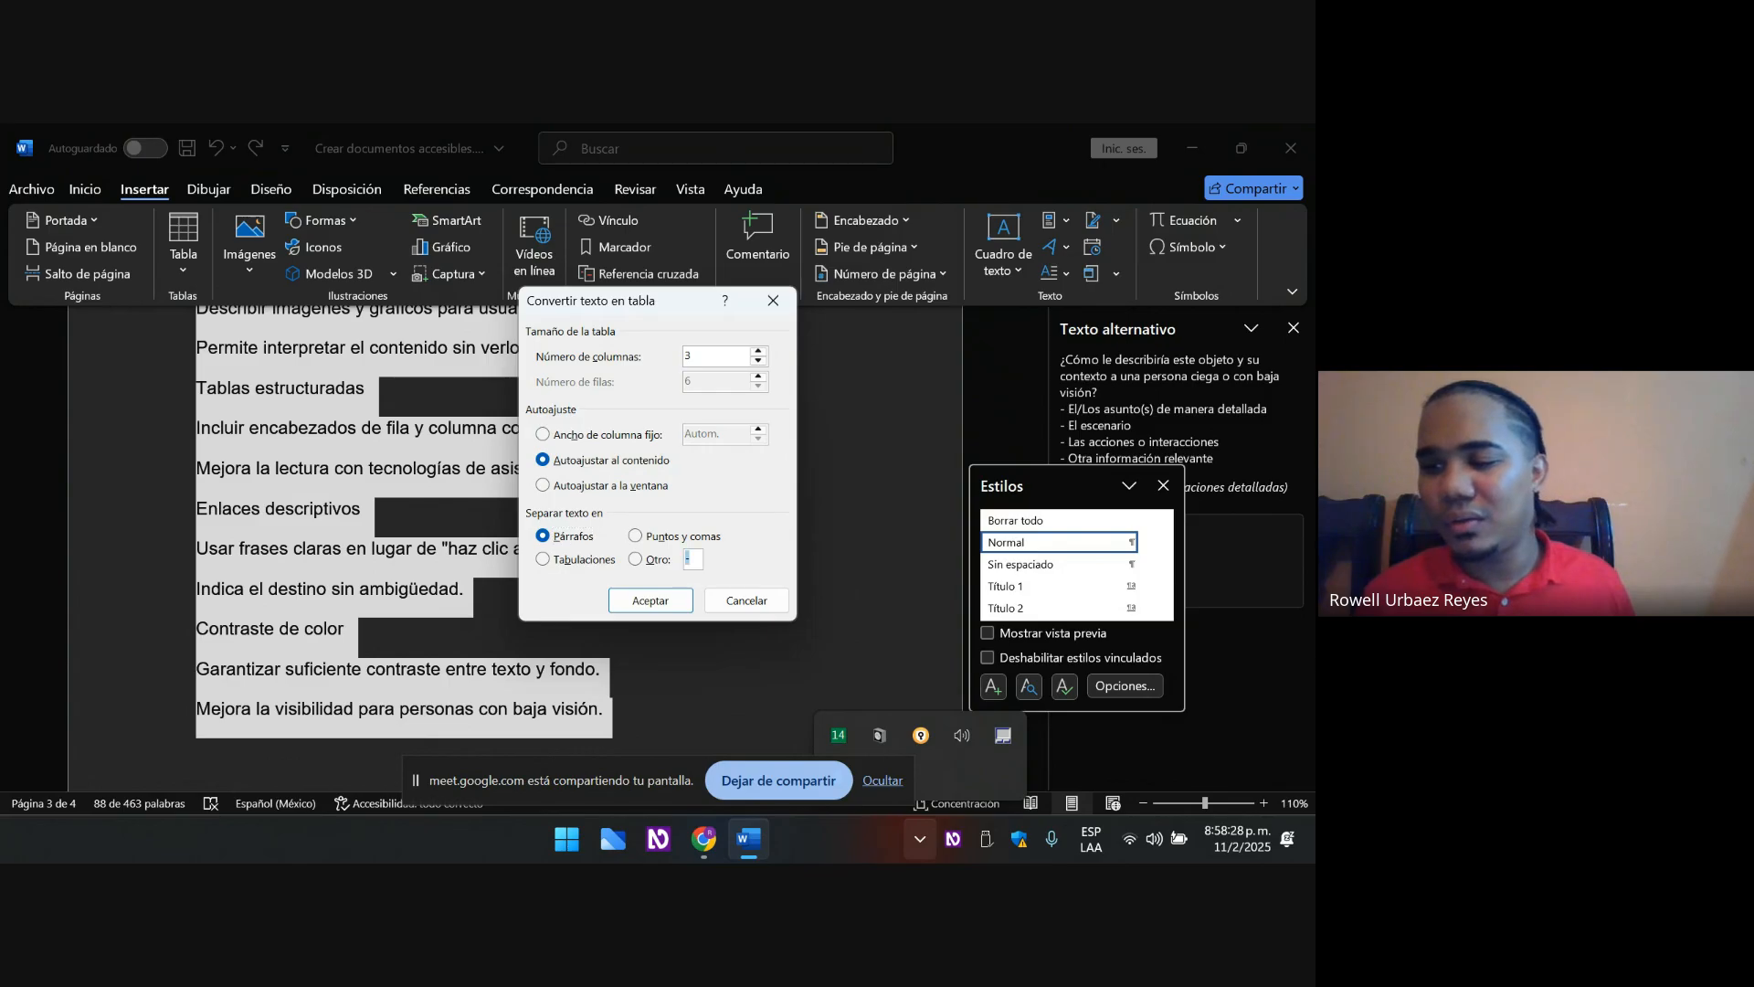
pyautogui.hotkey('shift', 'Tab')
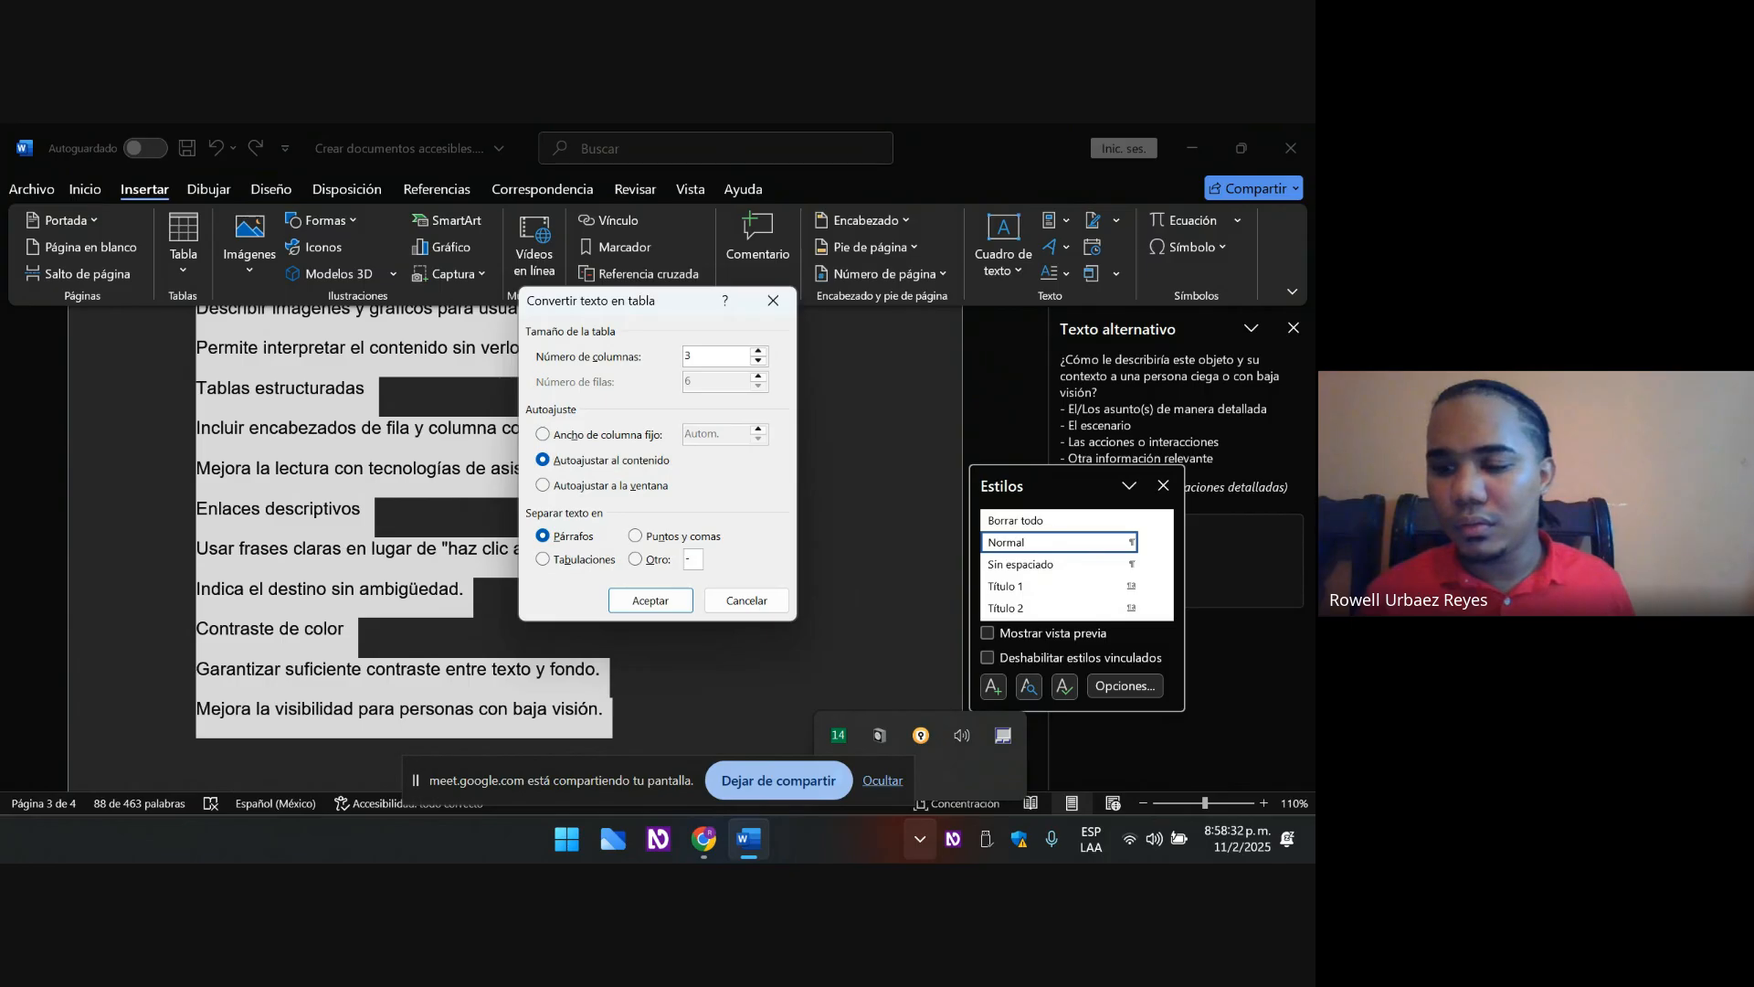
pyautogui.press('Tab')
pyautogui.press('Return')
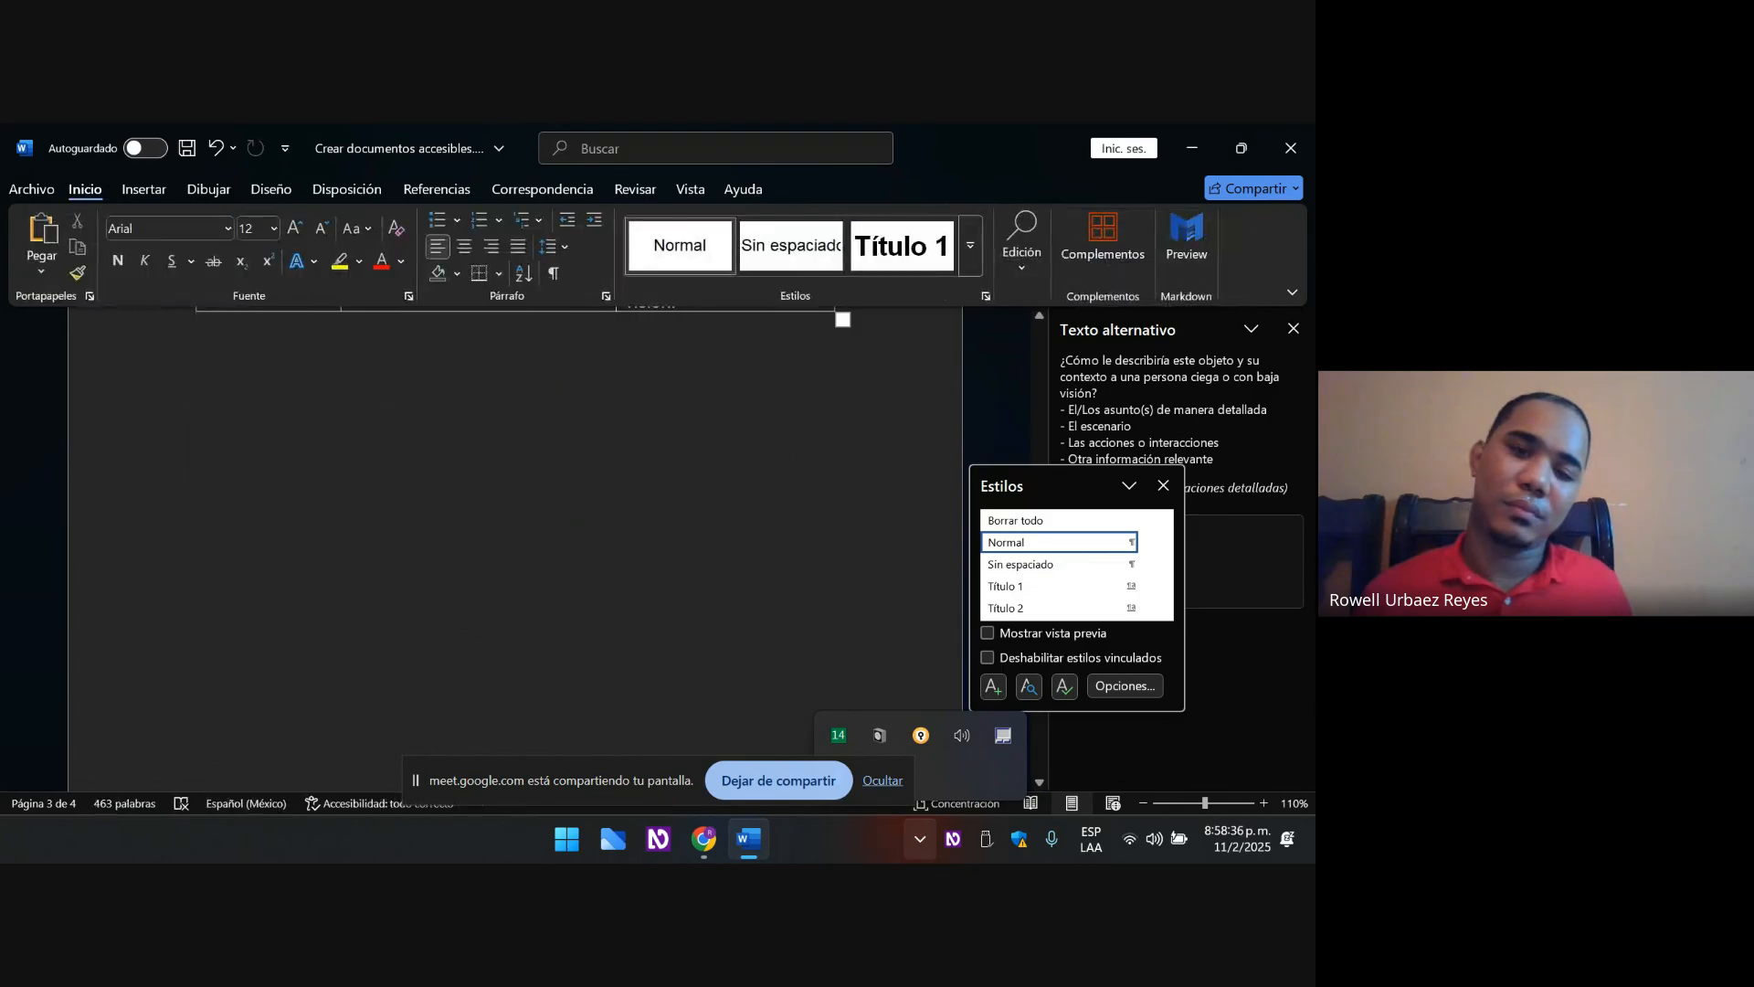
# - Review the rows of the three-column table from "Contraste de color" back up to the "Elemento" row
pyautogui.press('Up')
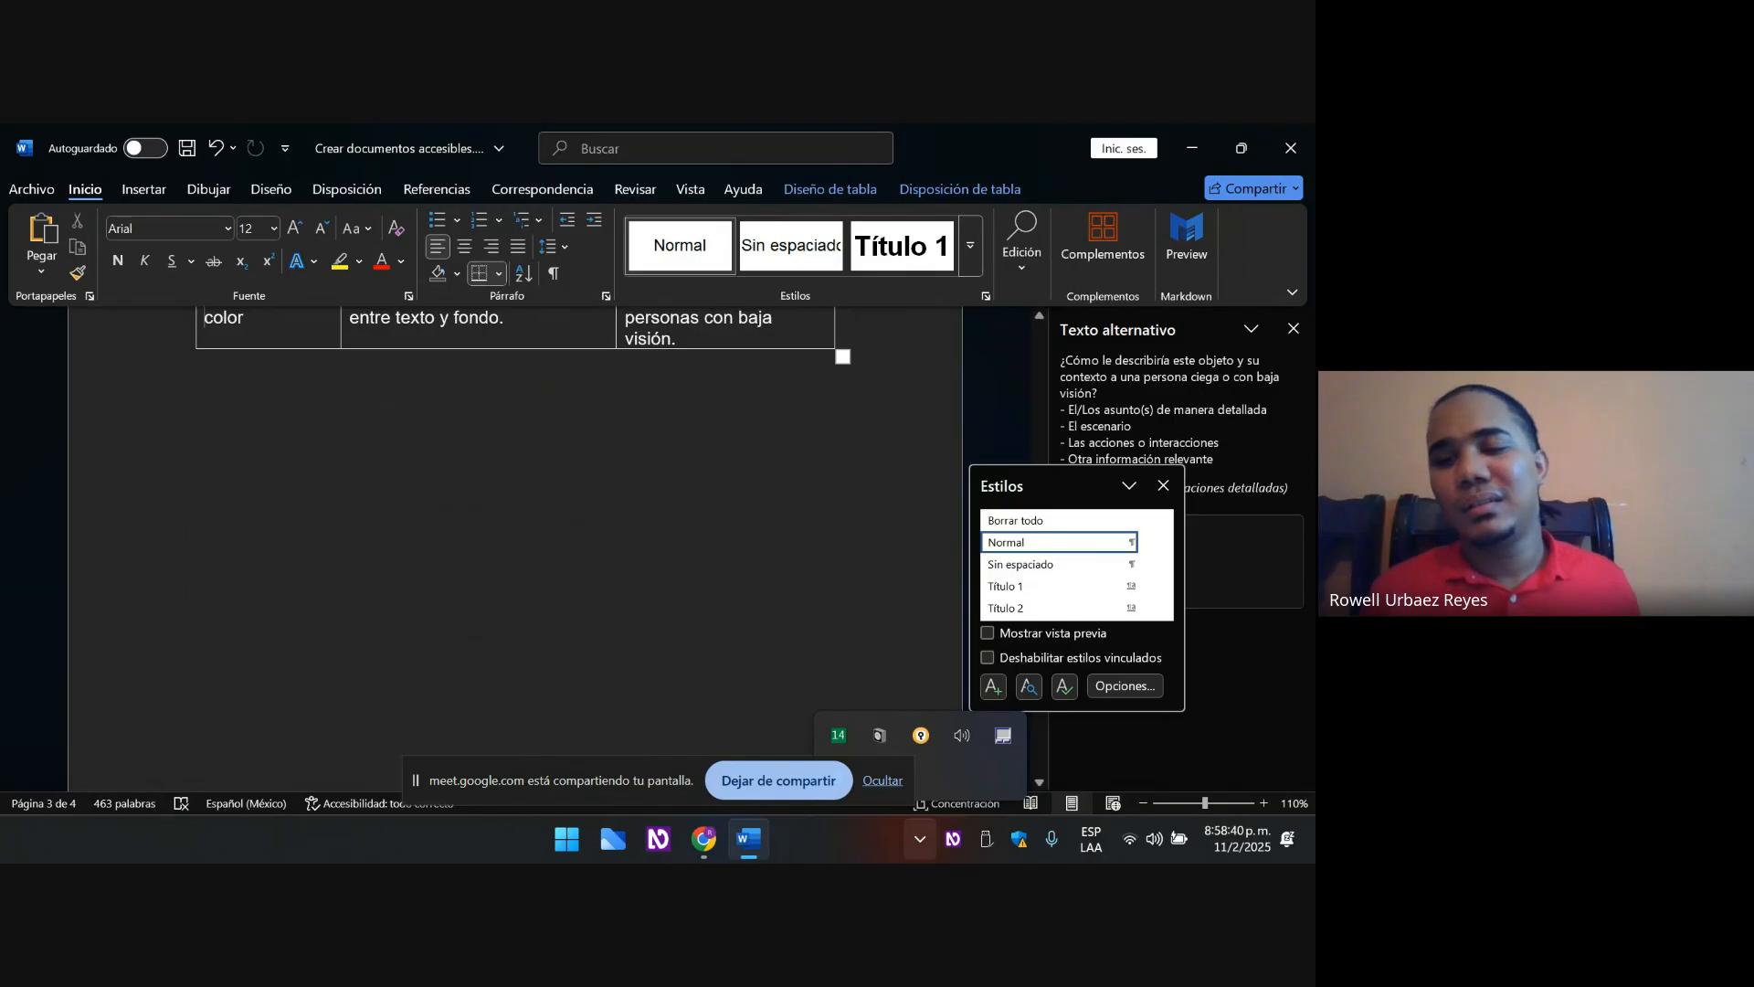
pyautogui.press('Up')
pyautogui.press('Up')
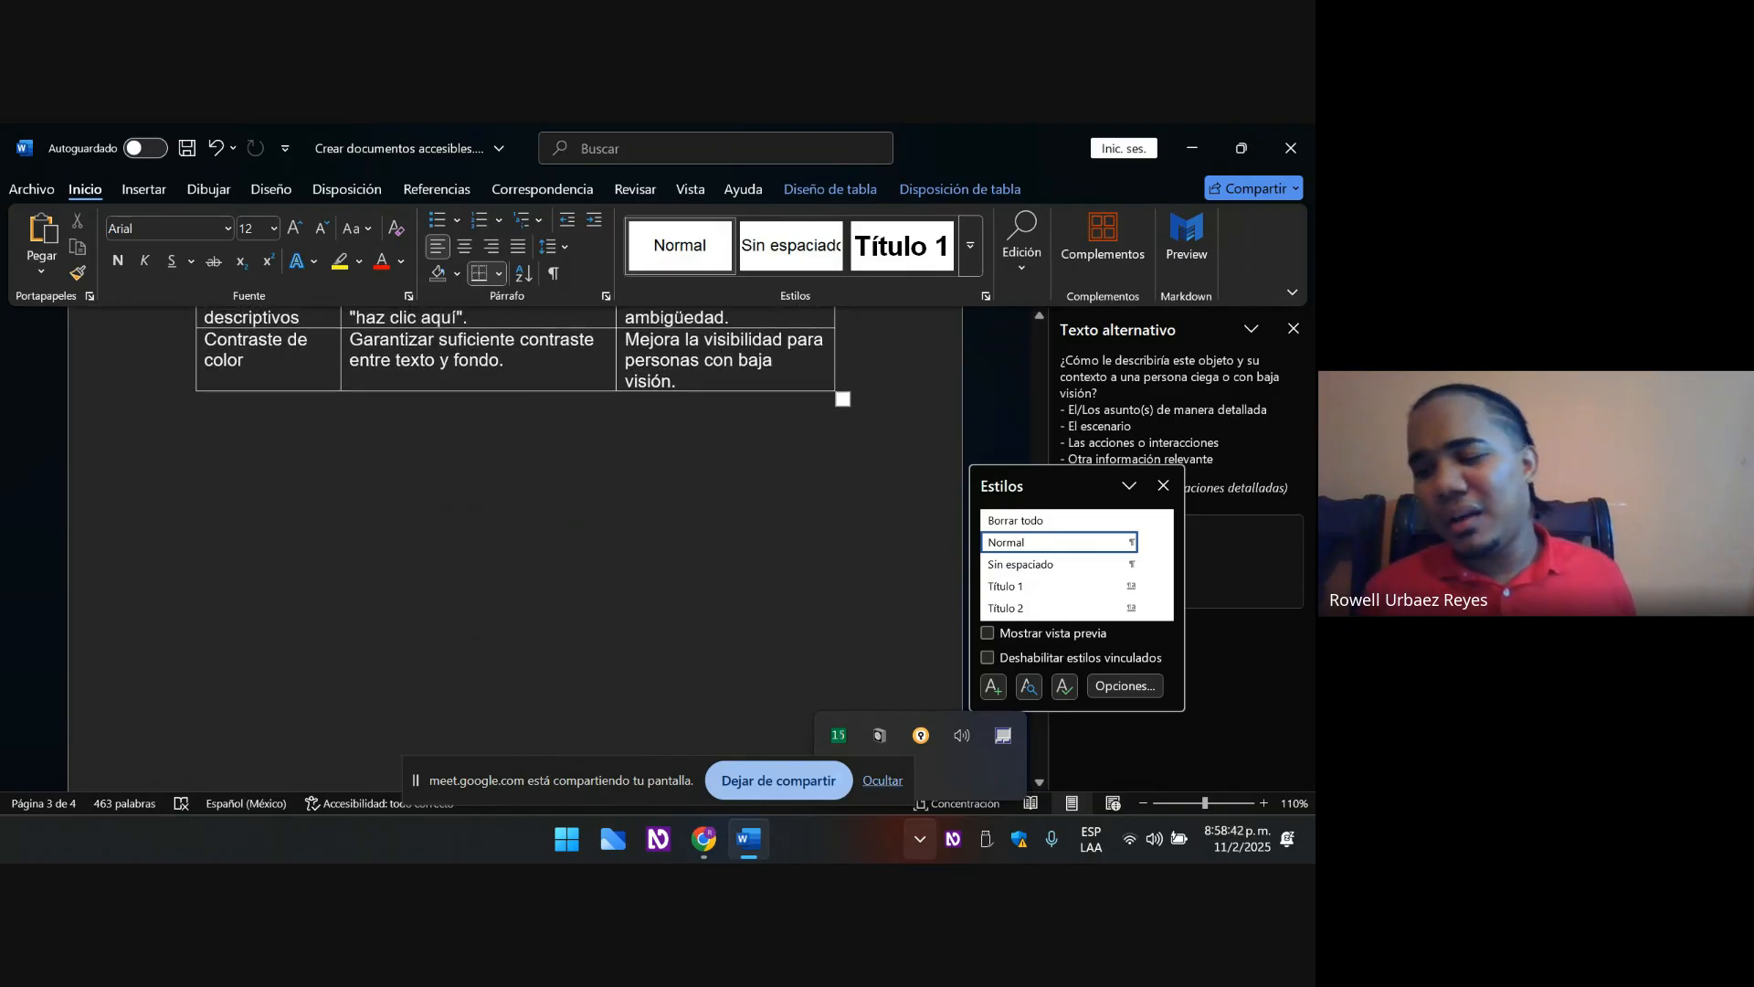
pyautogui.press('Up')
pyautogui.press('Up')
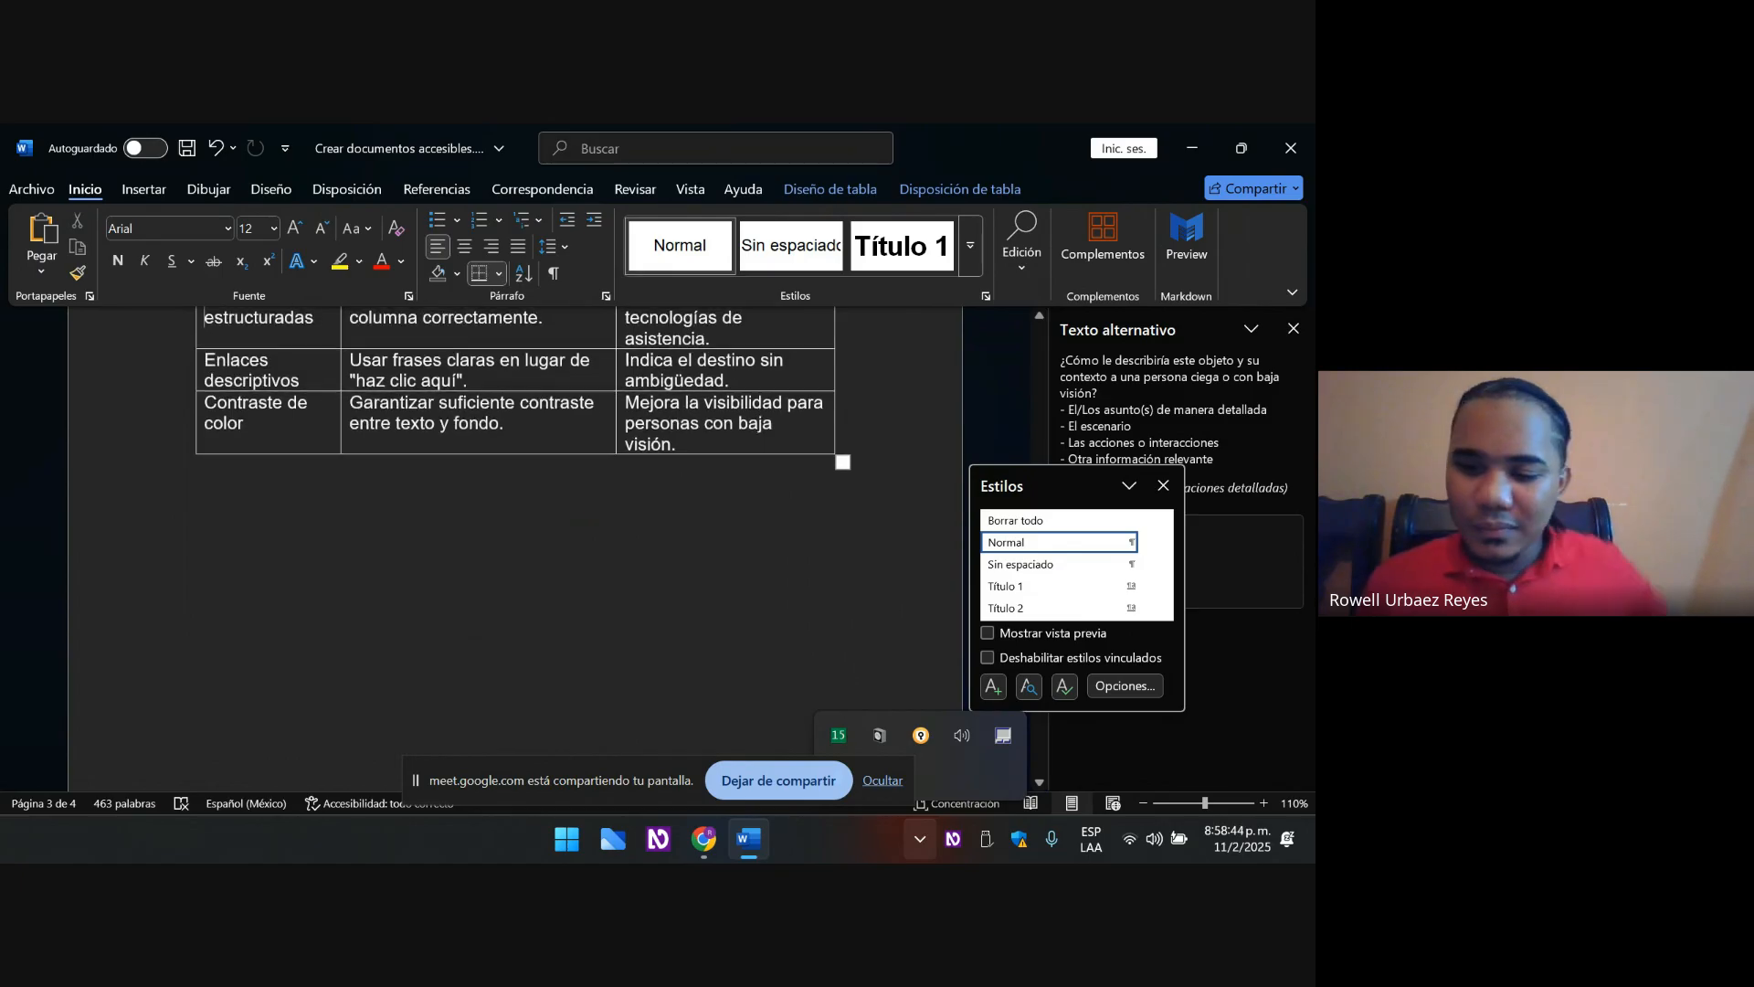
pyautogui.press('Up')
pyautogui.press('Up')
pyautogui.press('Up')
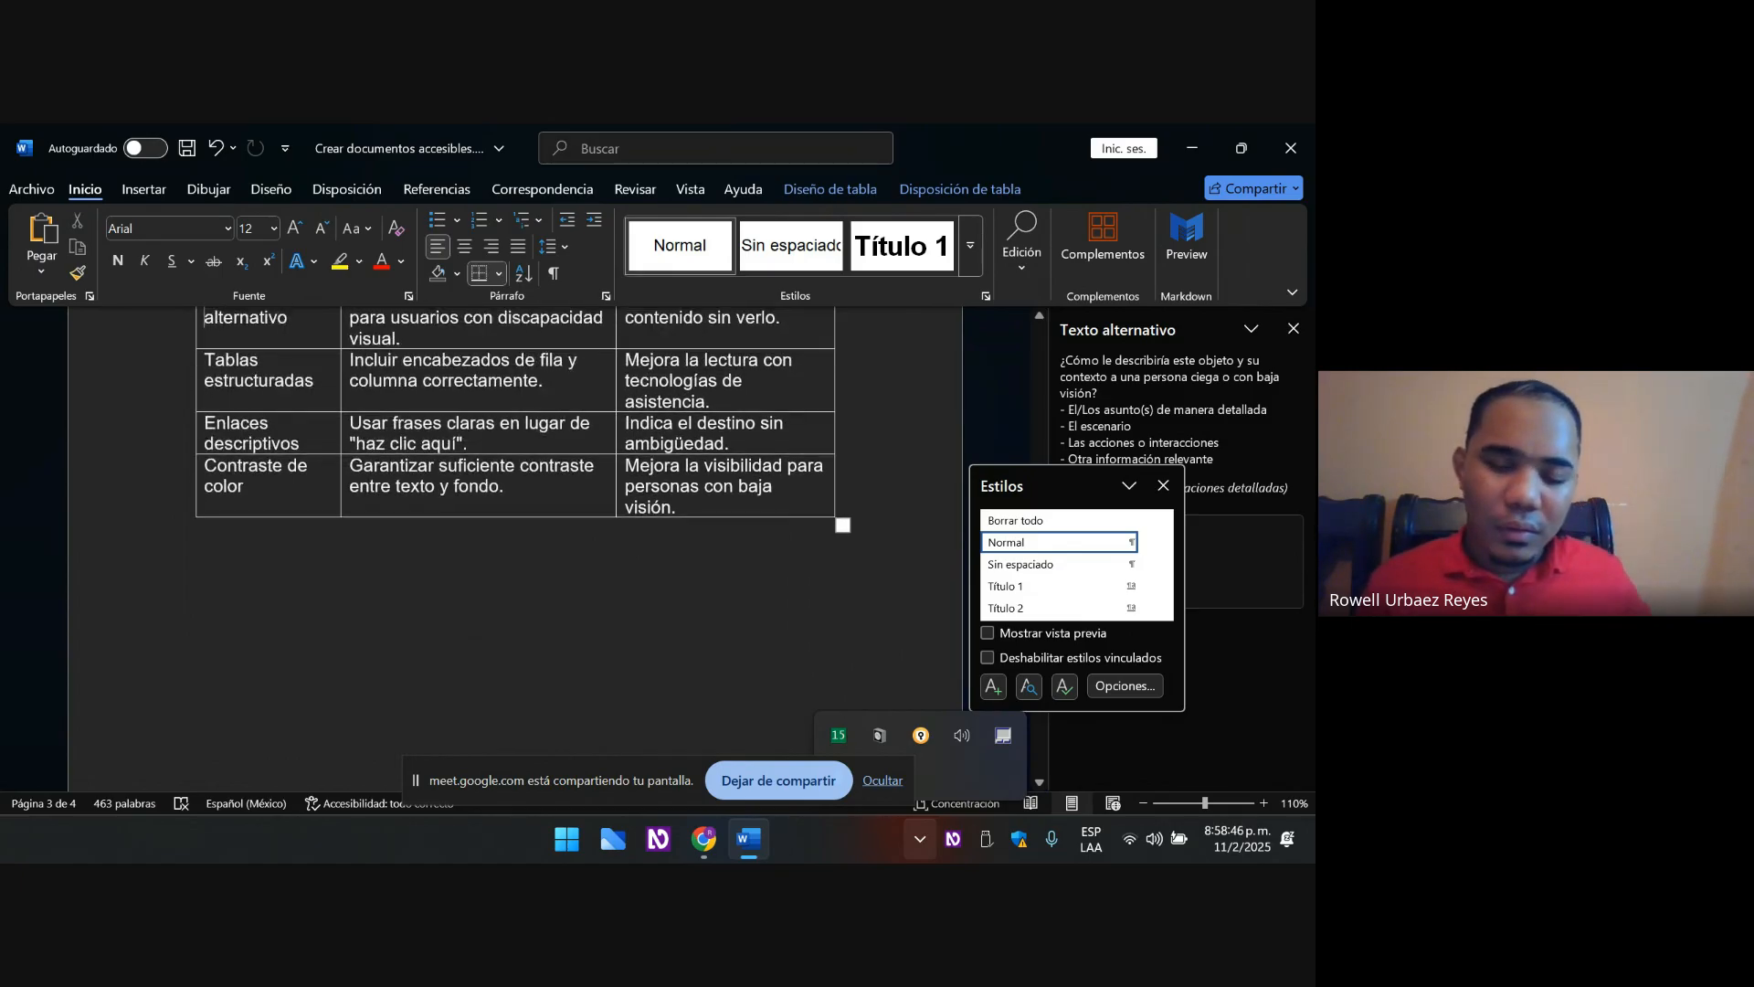
pyautogui.press('Up')
pyautogui.press('Up')
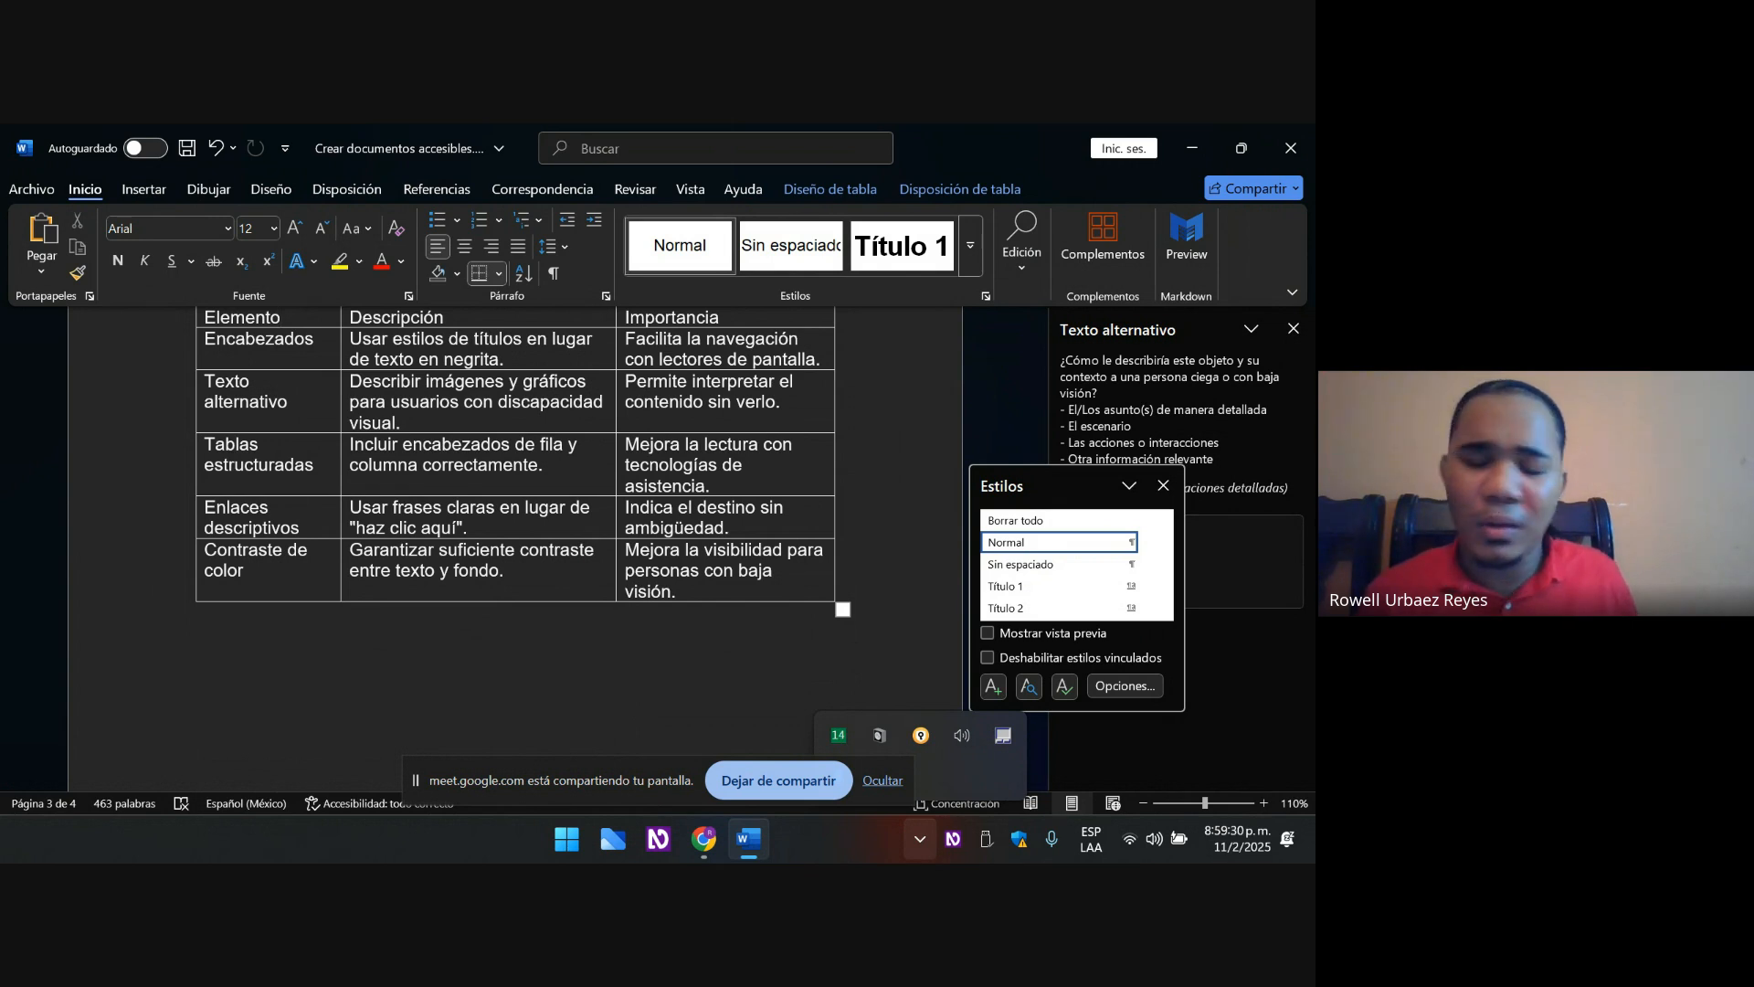
# - Open the table properties from the "Elemento" header row of the three-column table
pyautogui.press('Down')
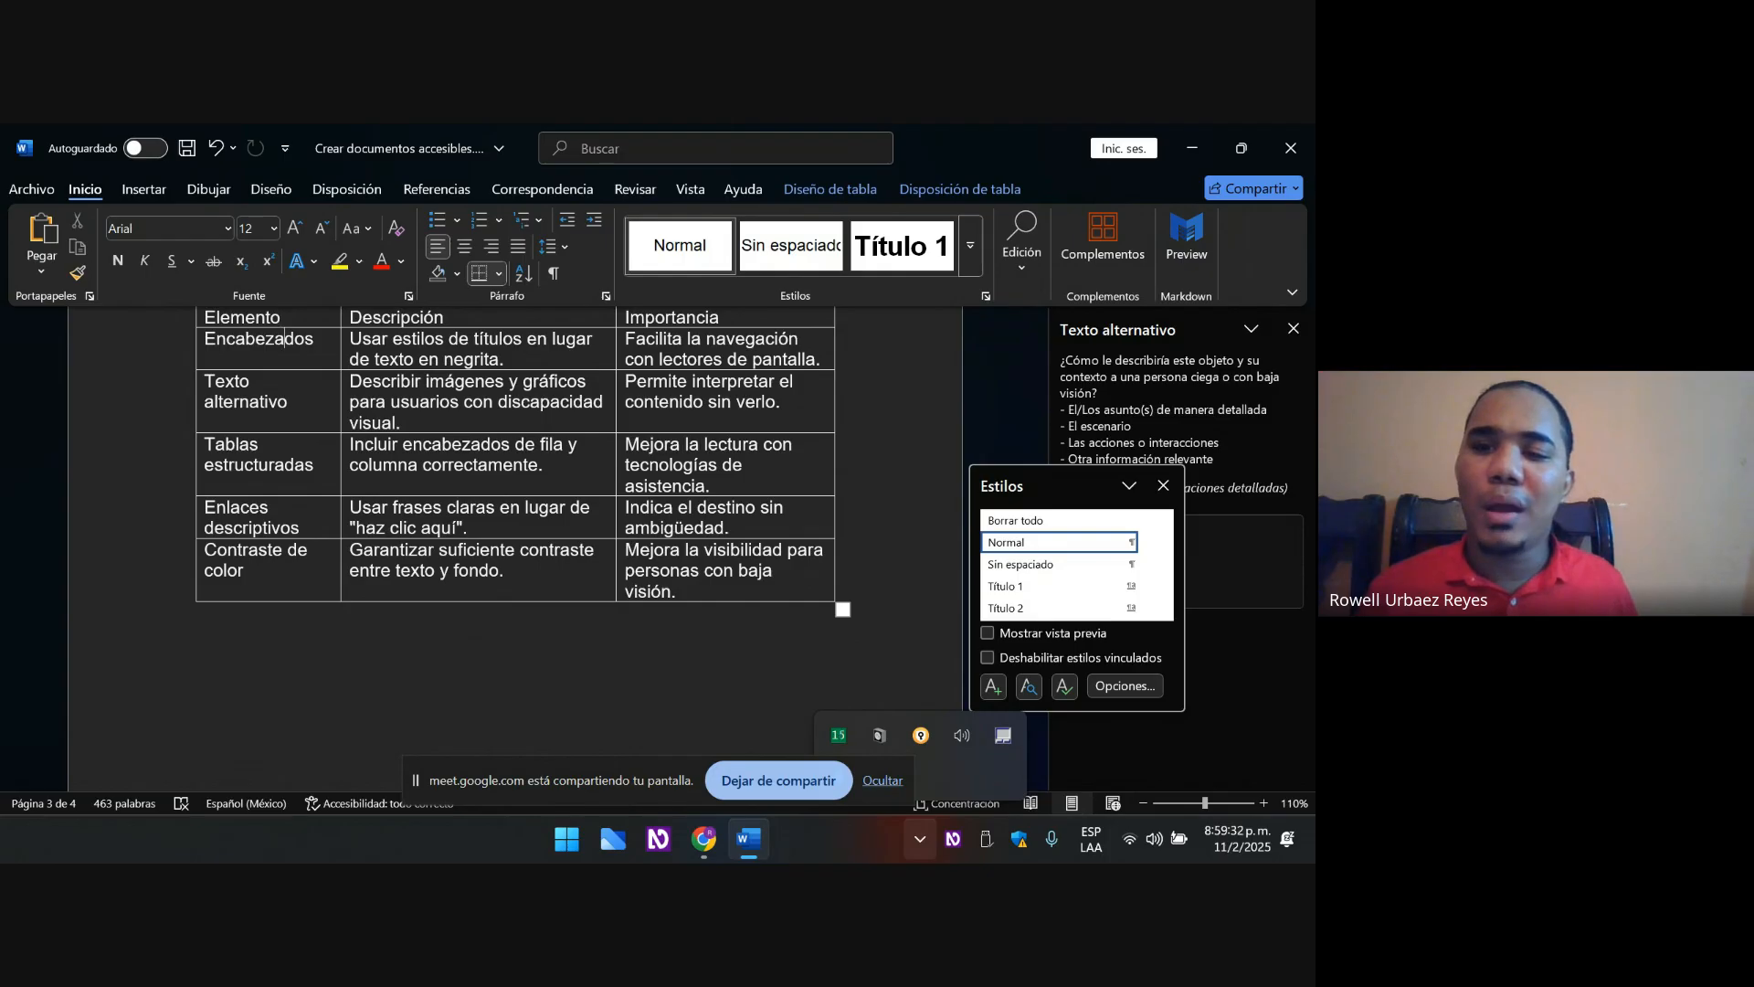
pyautogui.press('Up')
pyautogui.press('Down')
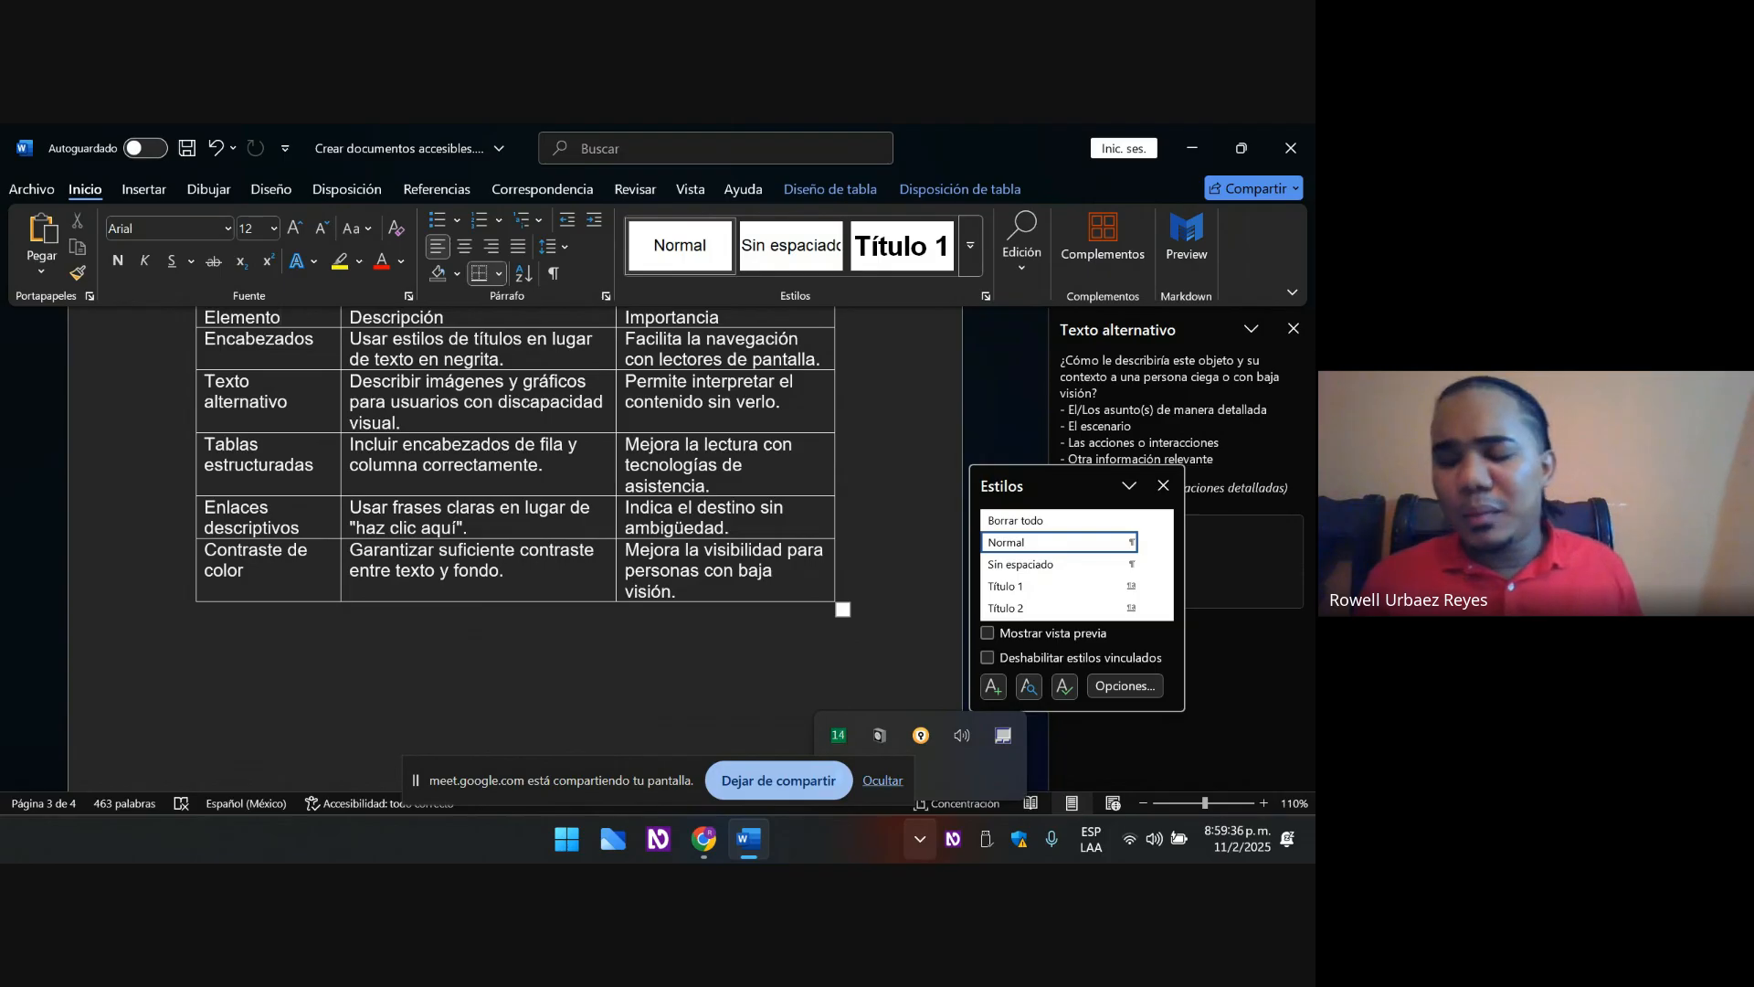
pyautogui.hotkey('shift', 'F10')
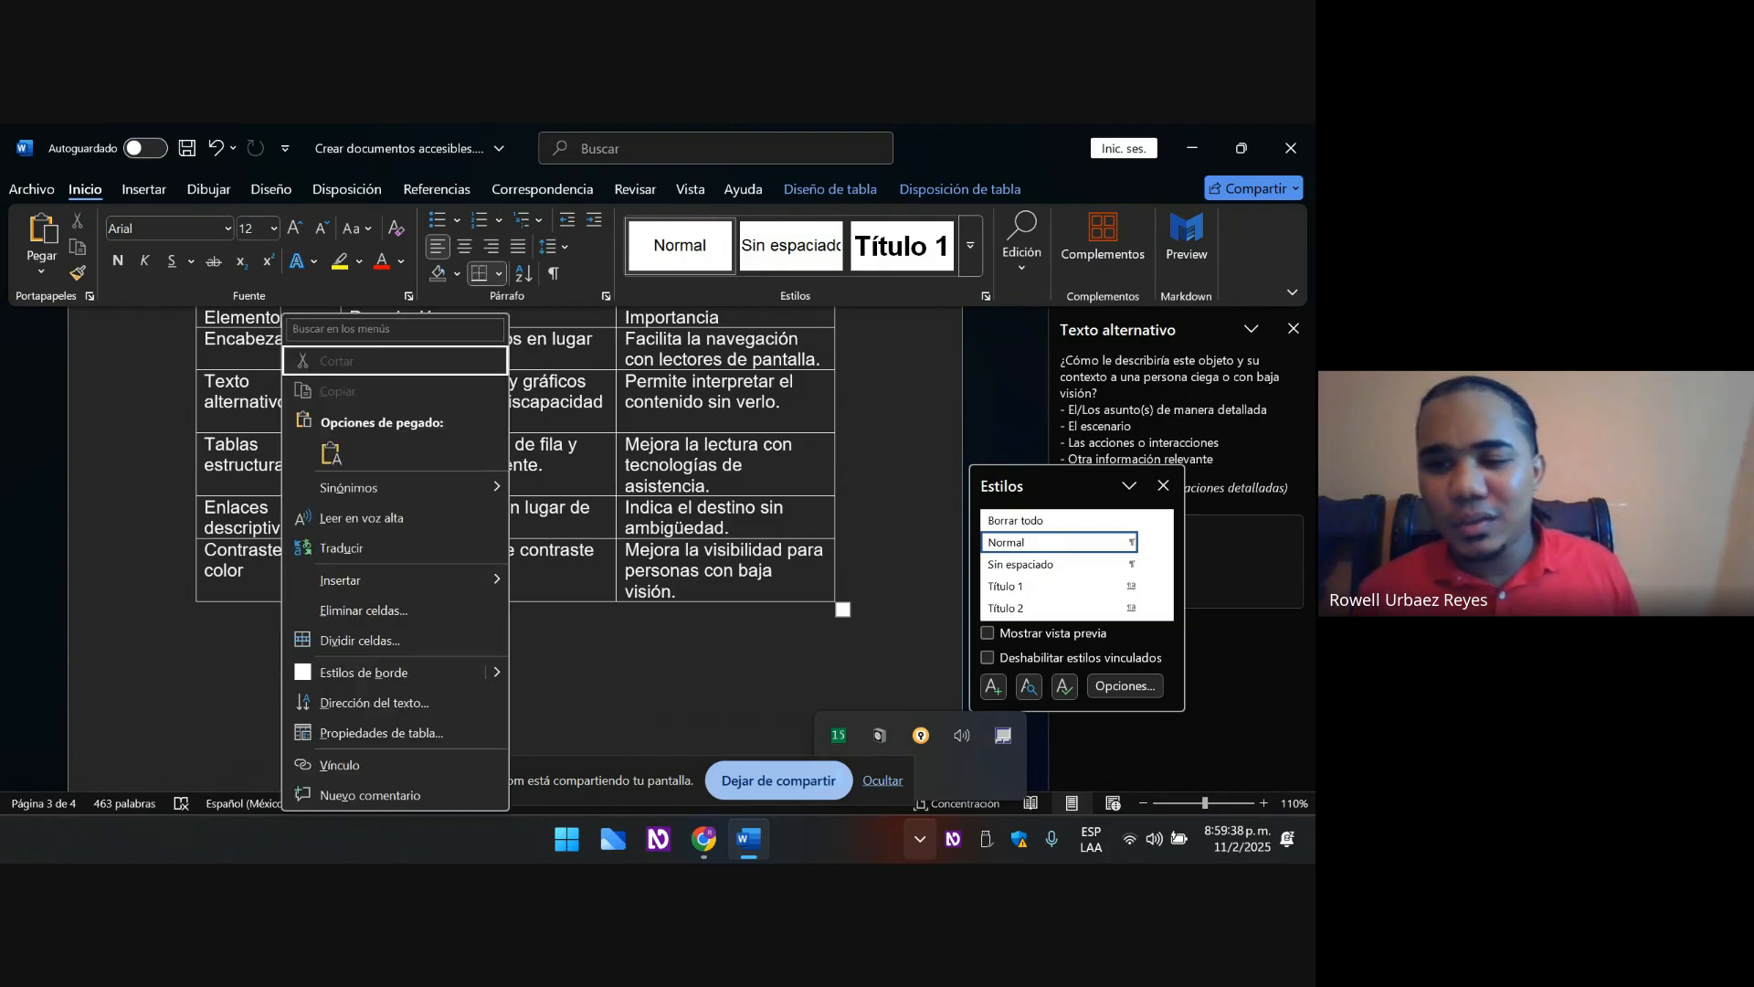
pyautogui.press('Up')
pyautogui.press('Up')
pyautogui.press('Up')
pyautogui.press('Up')
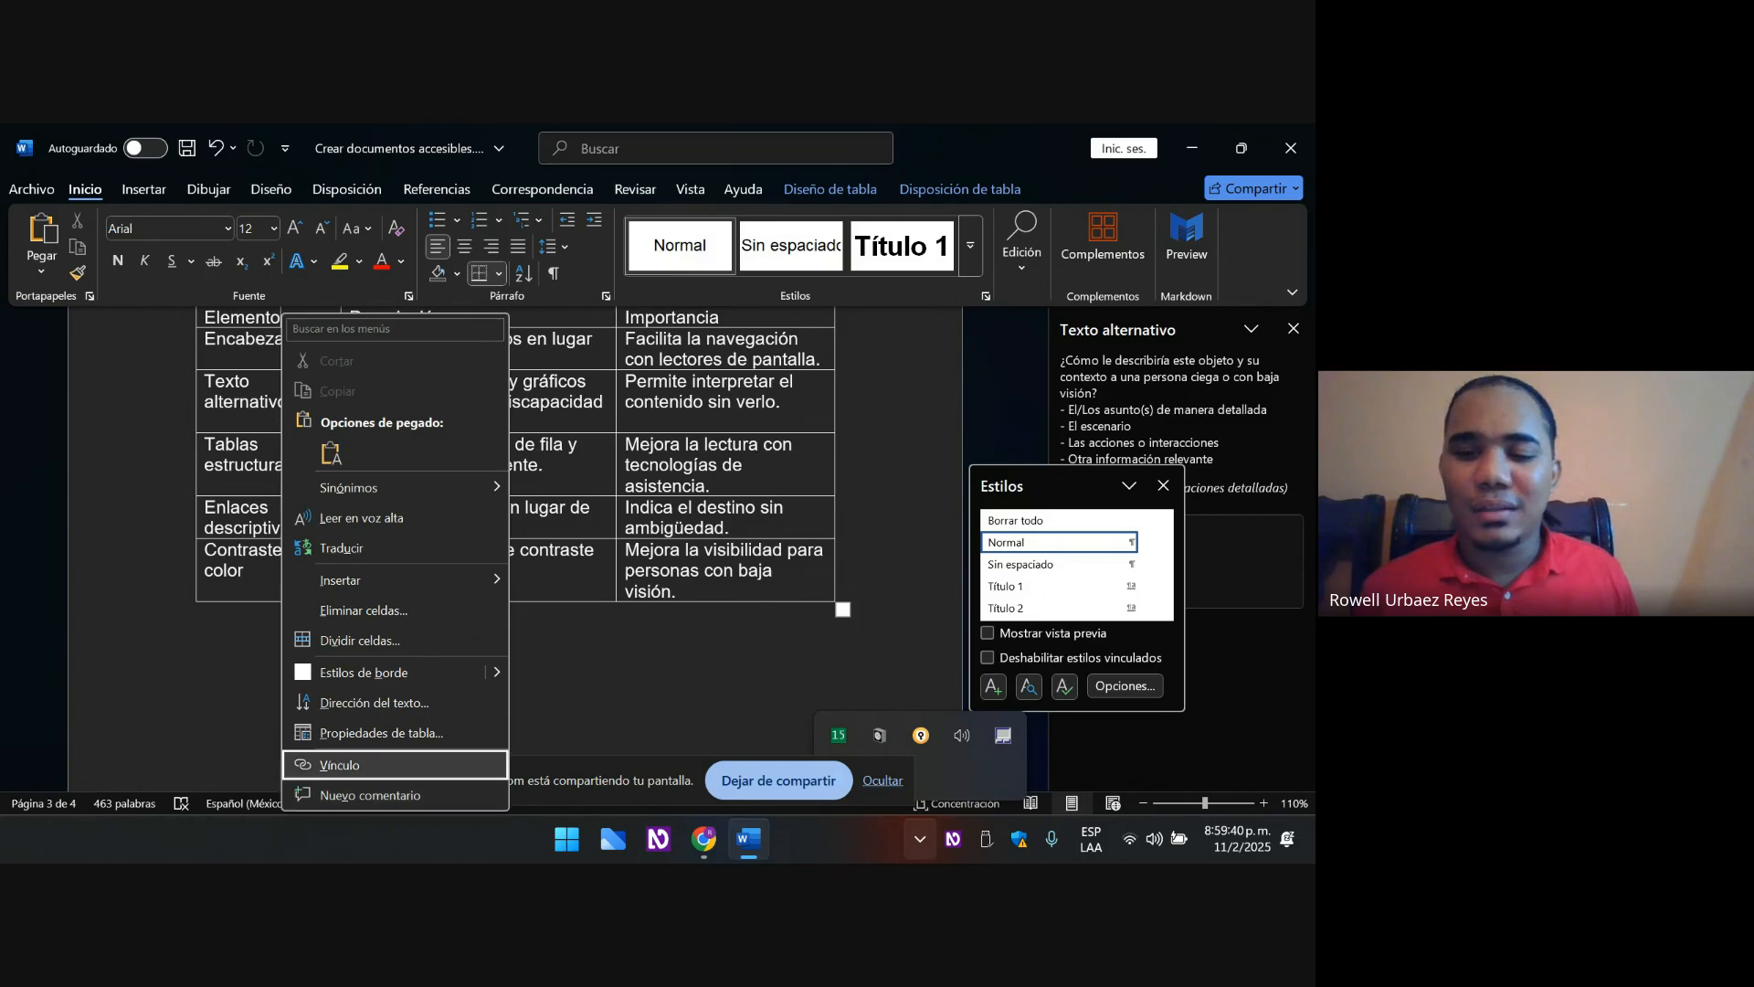
pyautogui.press('Return')
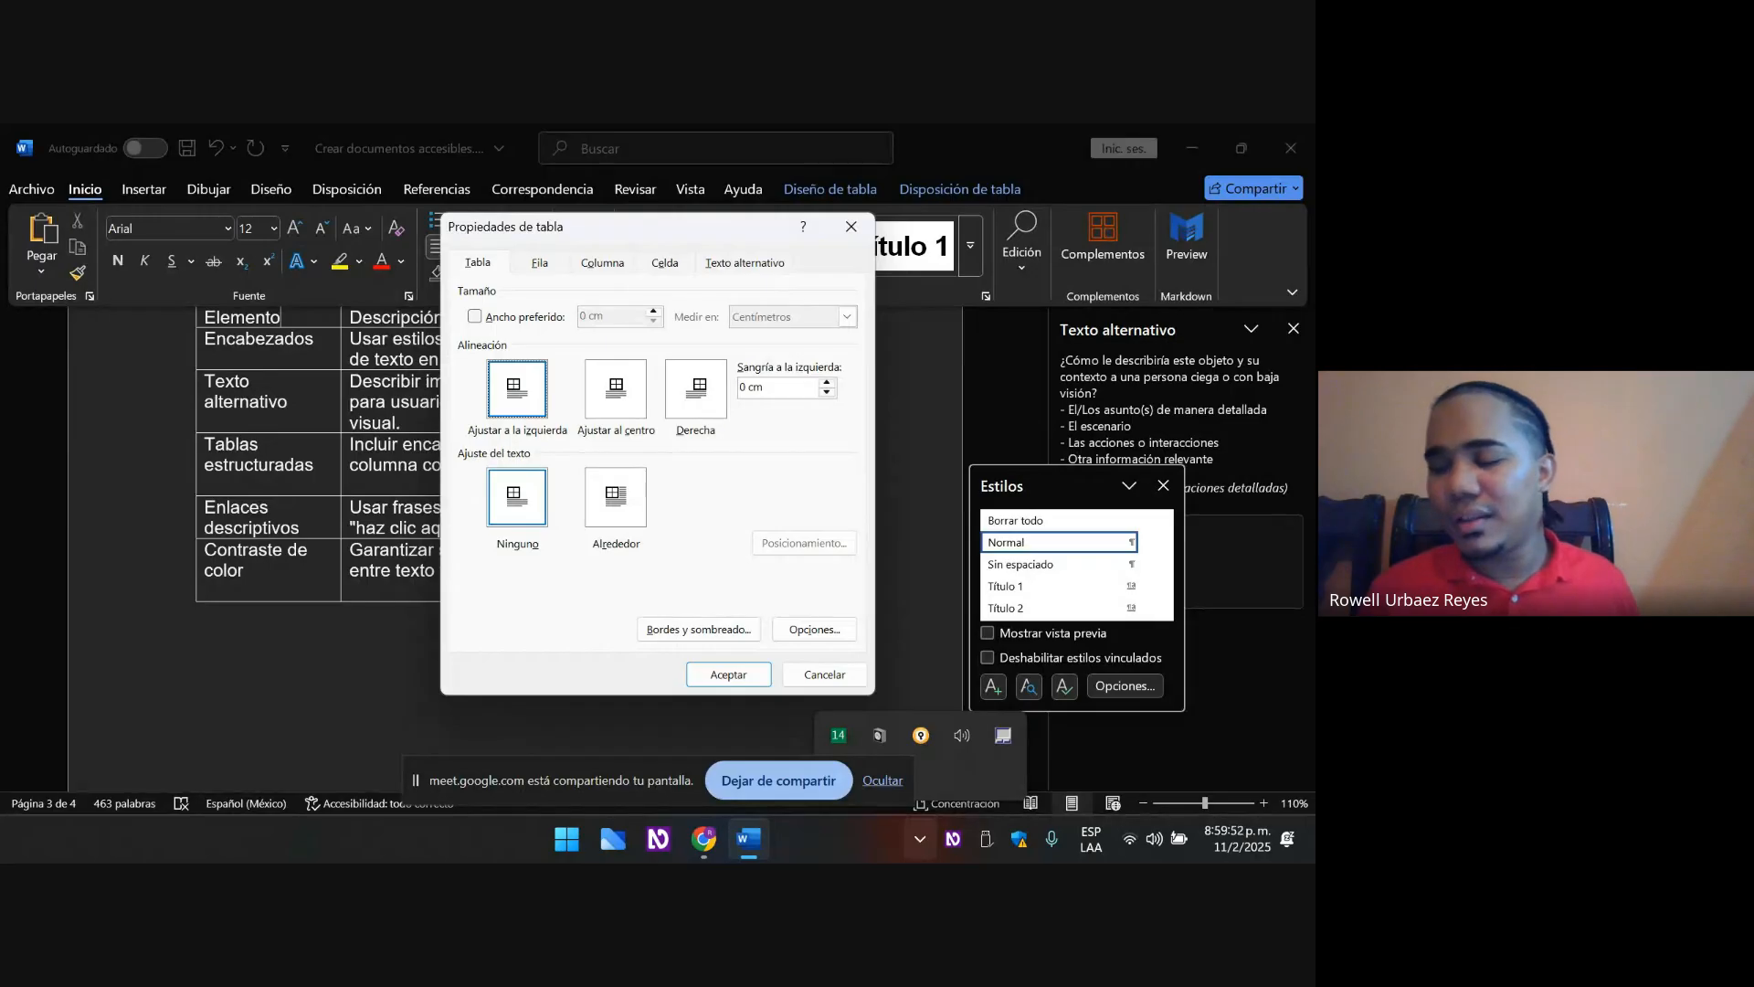
# - Enable "Repetir como fila de encabezado en cada página" for row 1 in the Fila properties
pyautogui.hotkey('shift', 'Tab')
pyautogui.hotkey('shift', 'Tab')
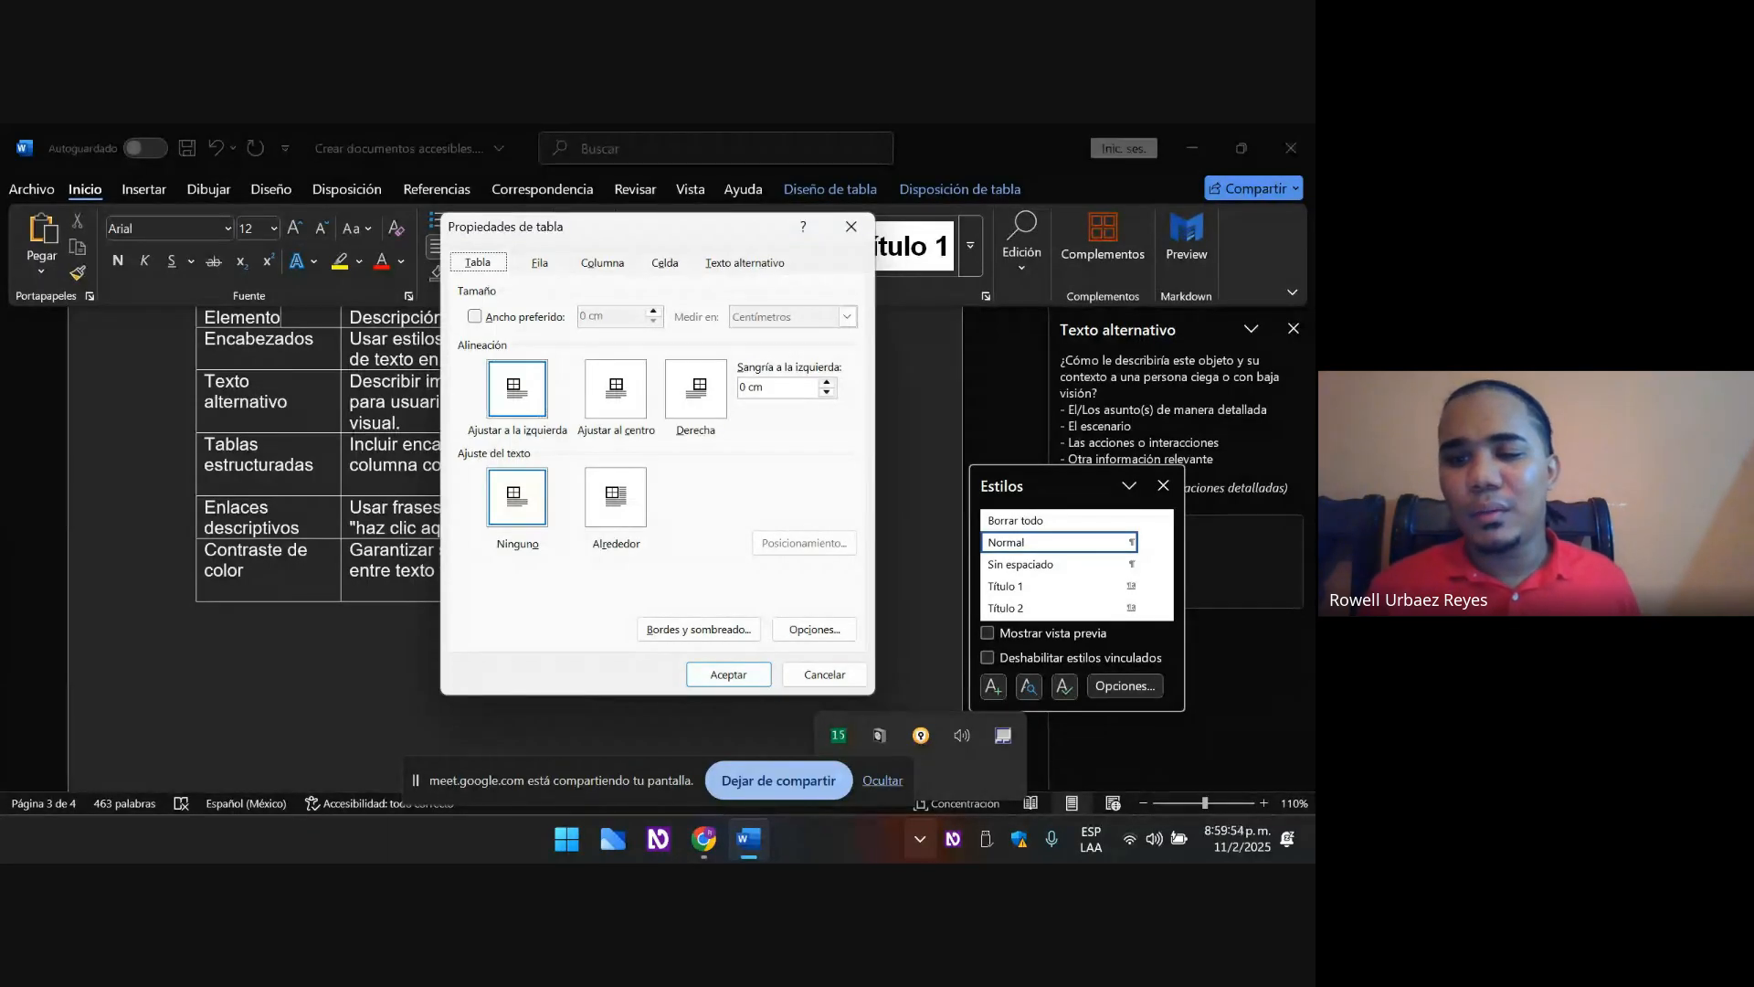
pyautogui.press('Right')
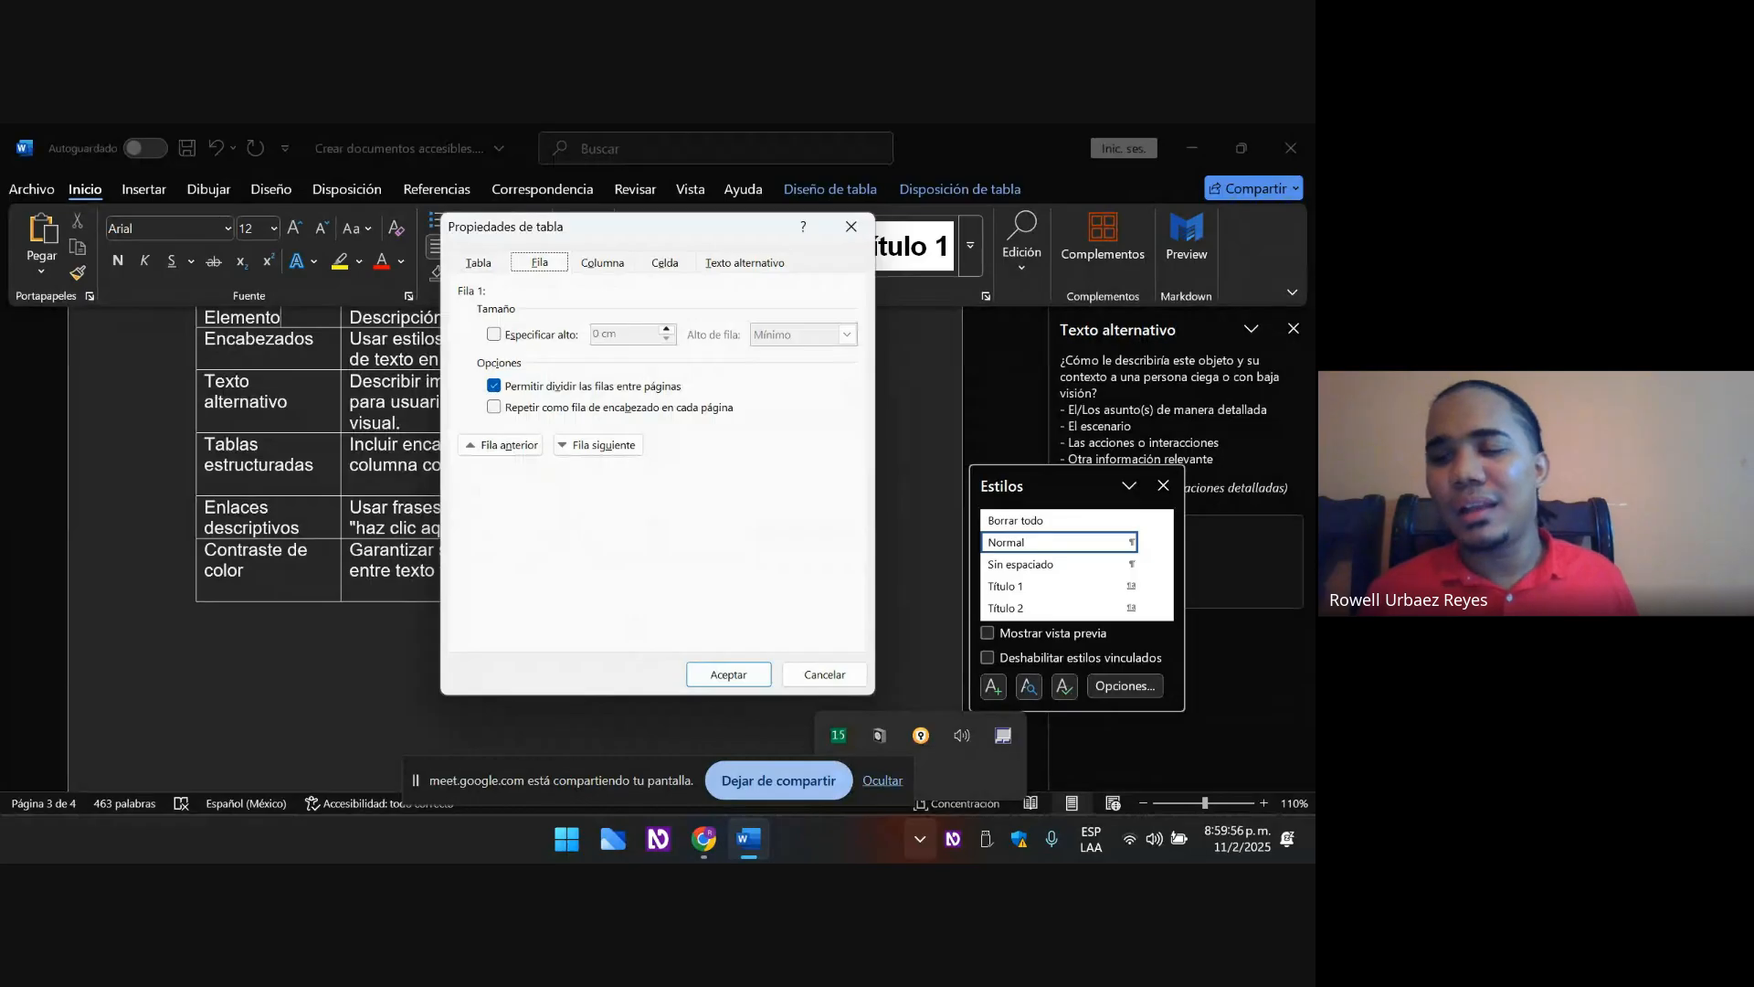
pyautogui.press('Tab')
pyautogui.press('Tab')
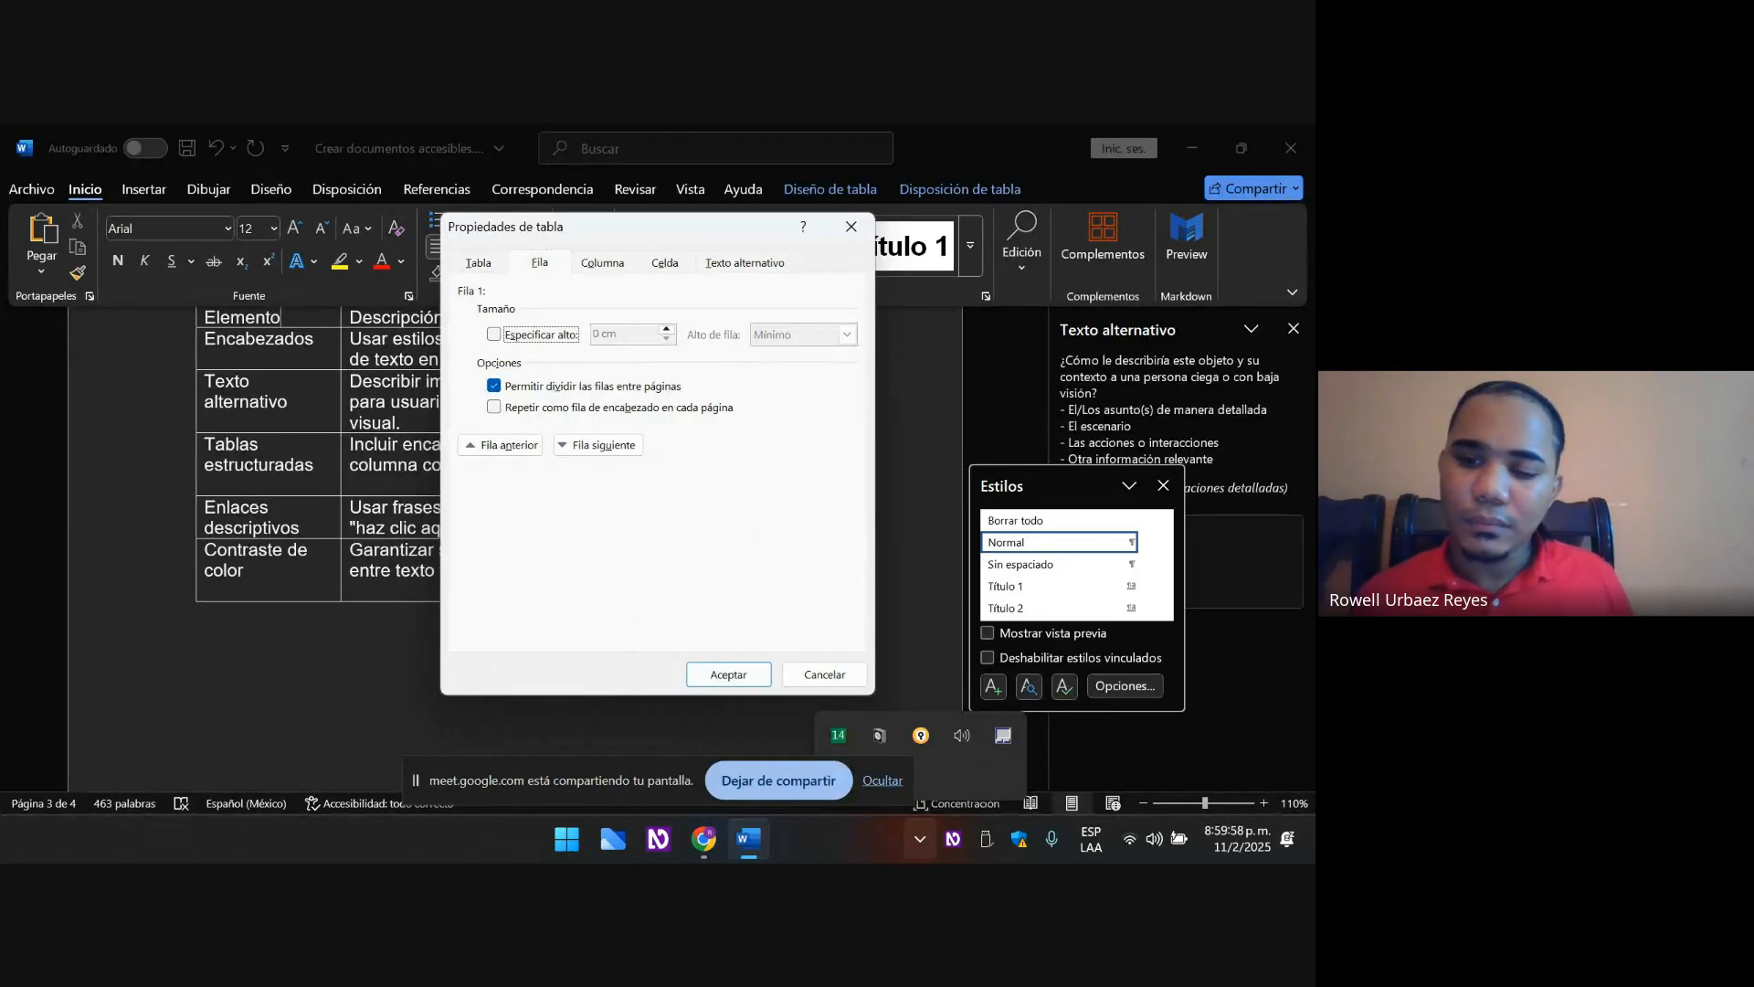
pyautogui.press('Tab')
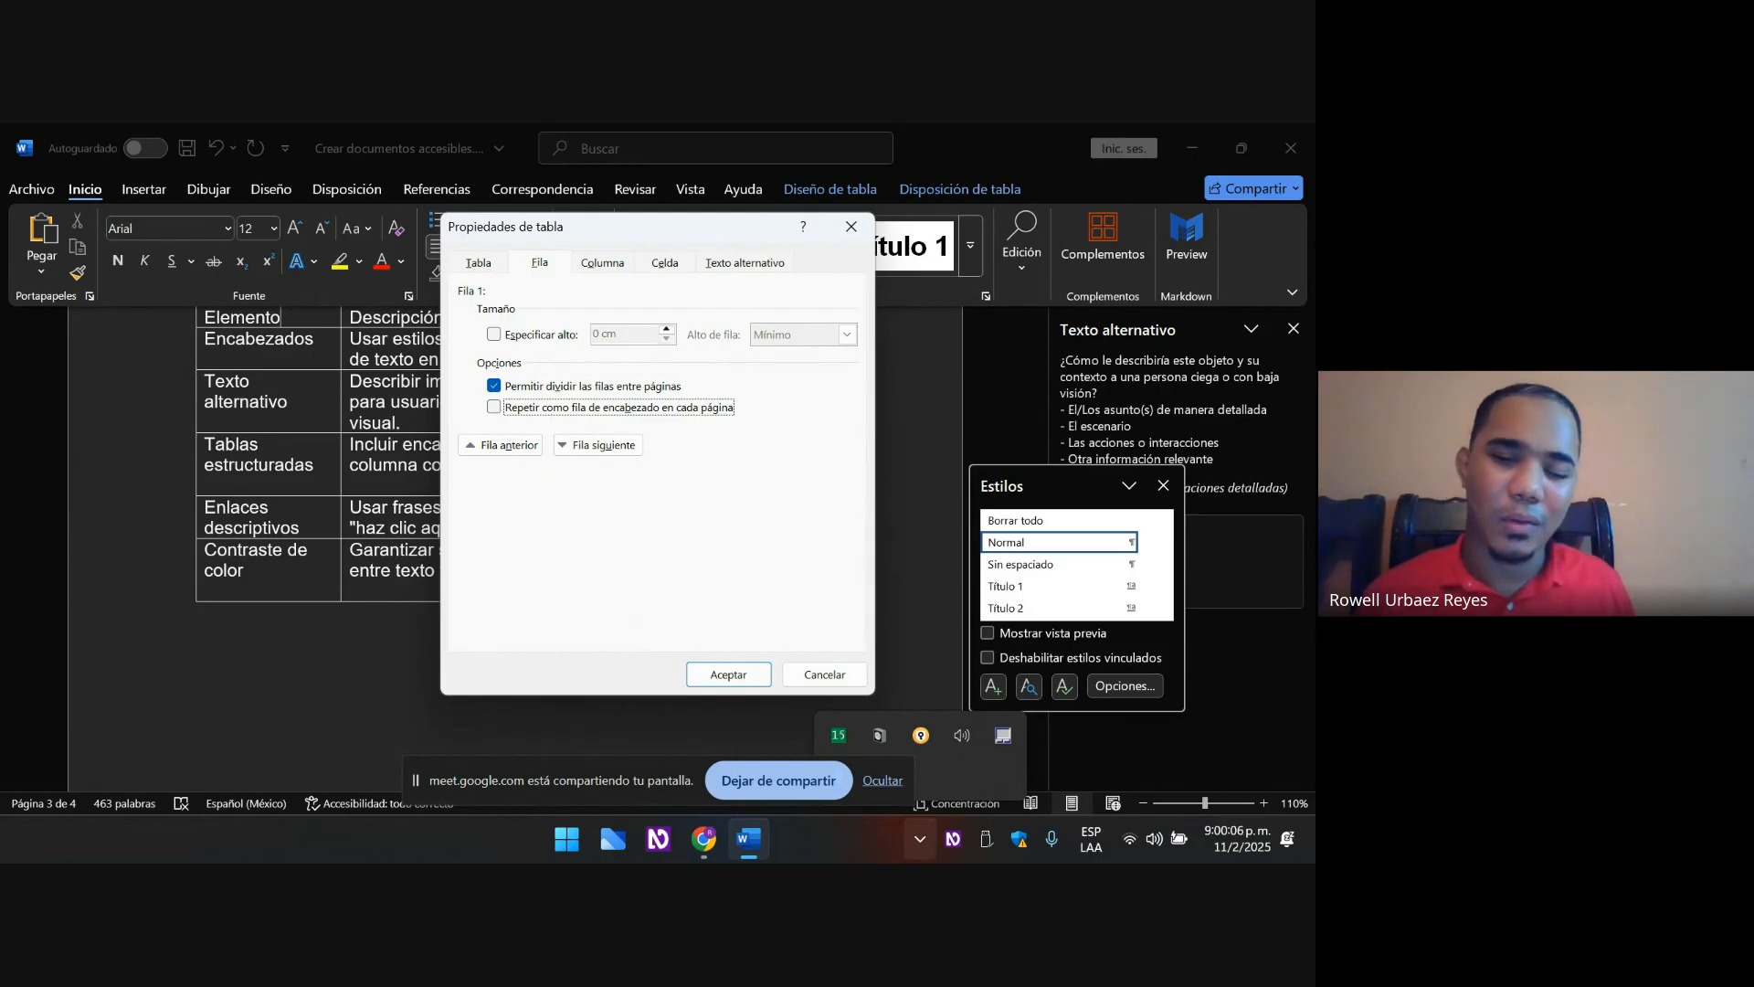
pyautogui.press('space')
pyautogui.press('Tab')
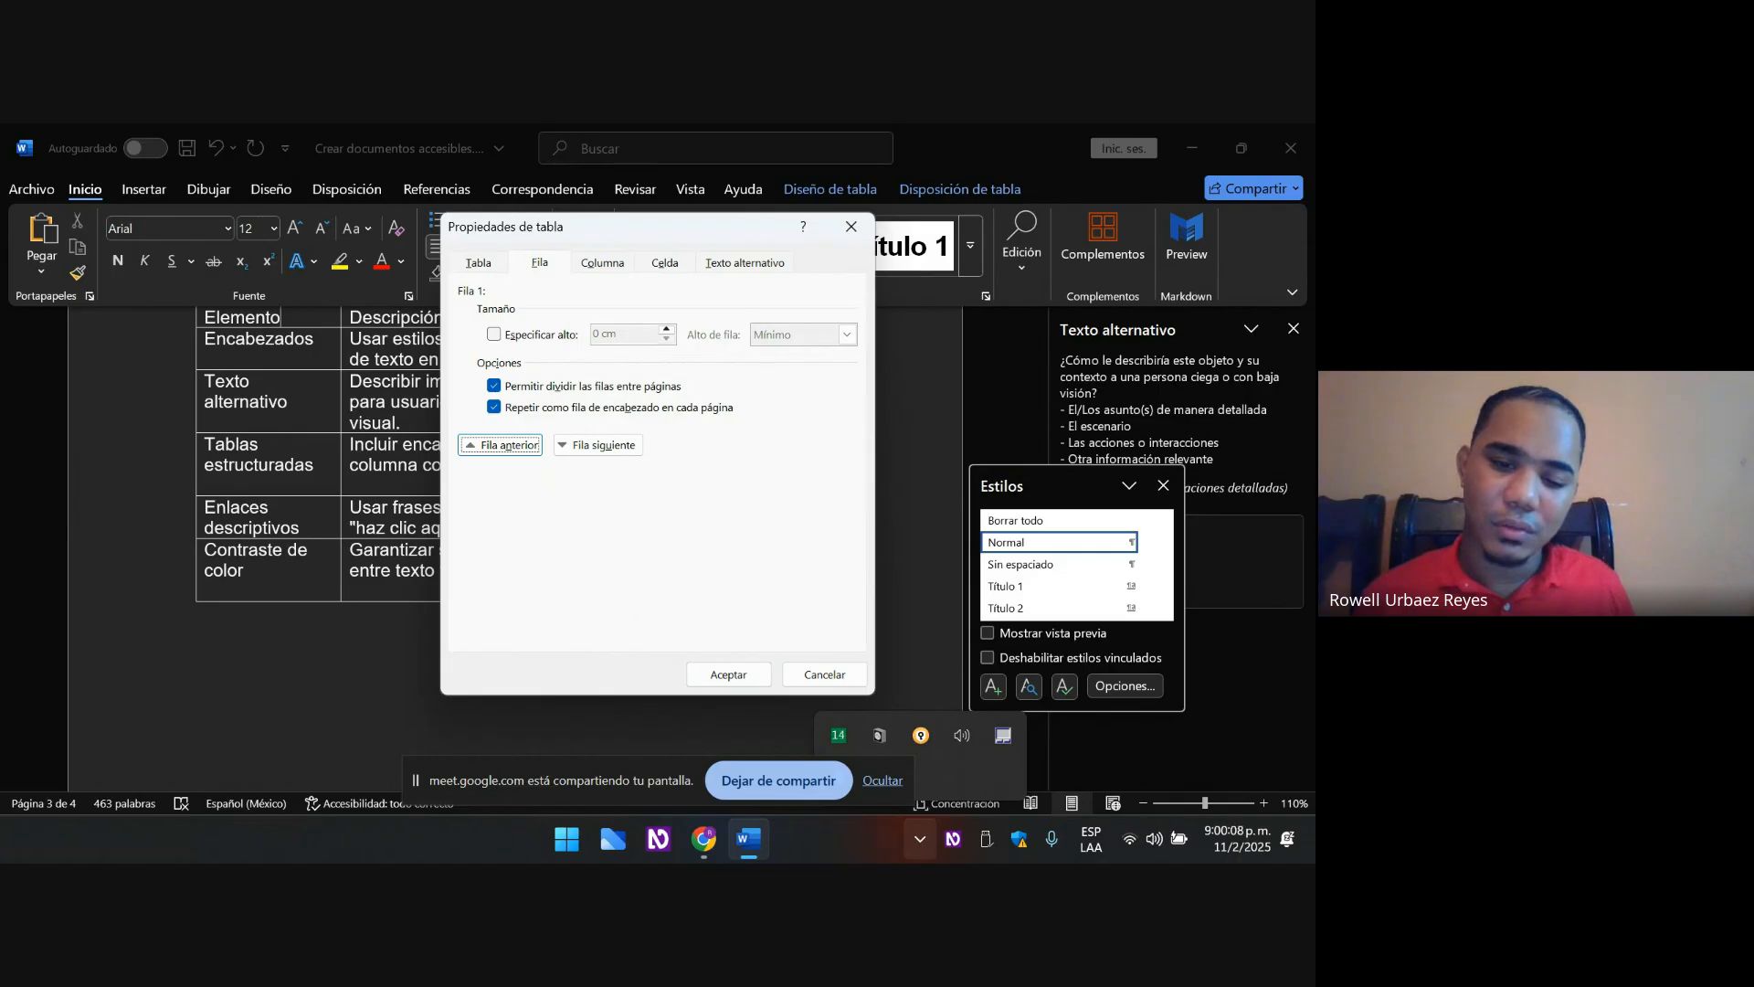
pyautogui.press('Tab')
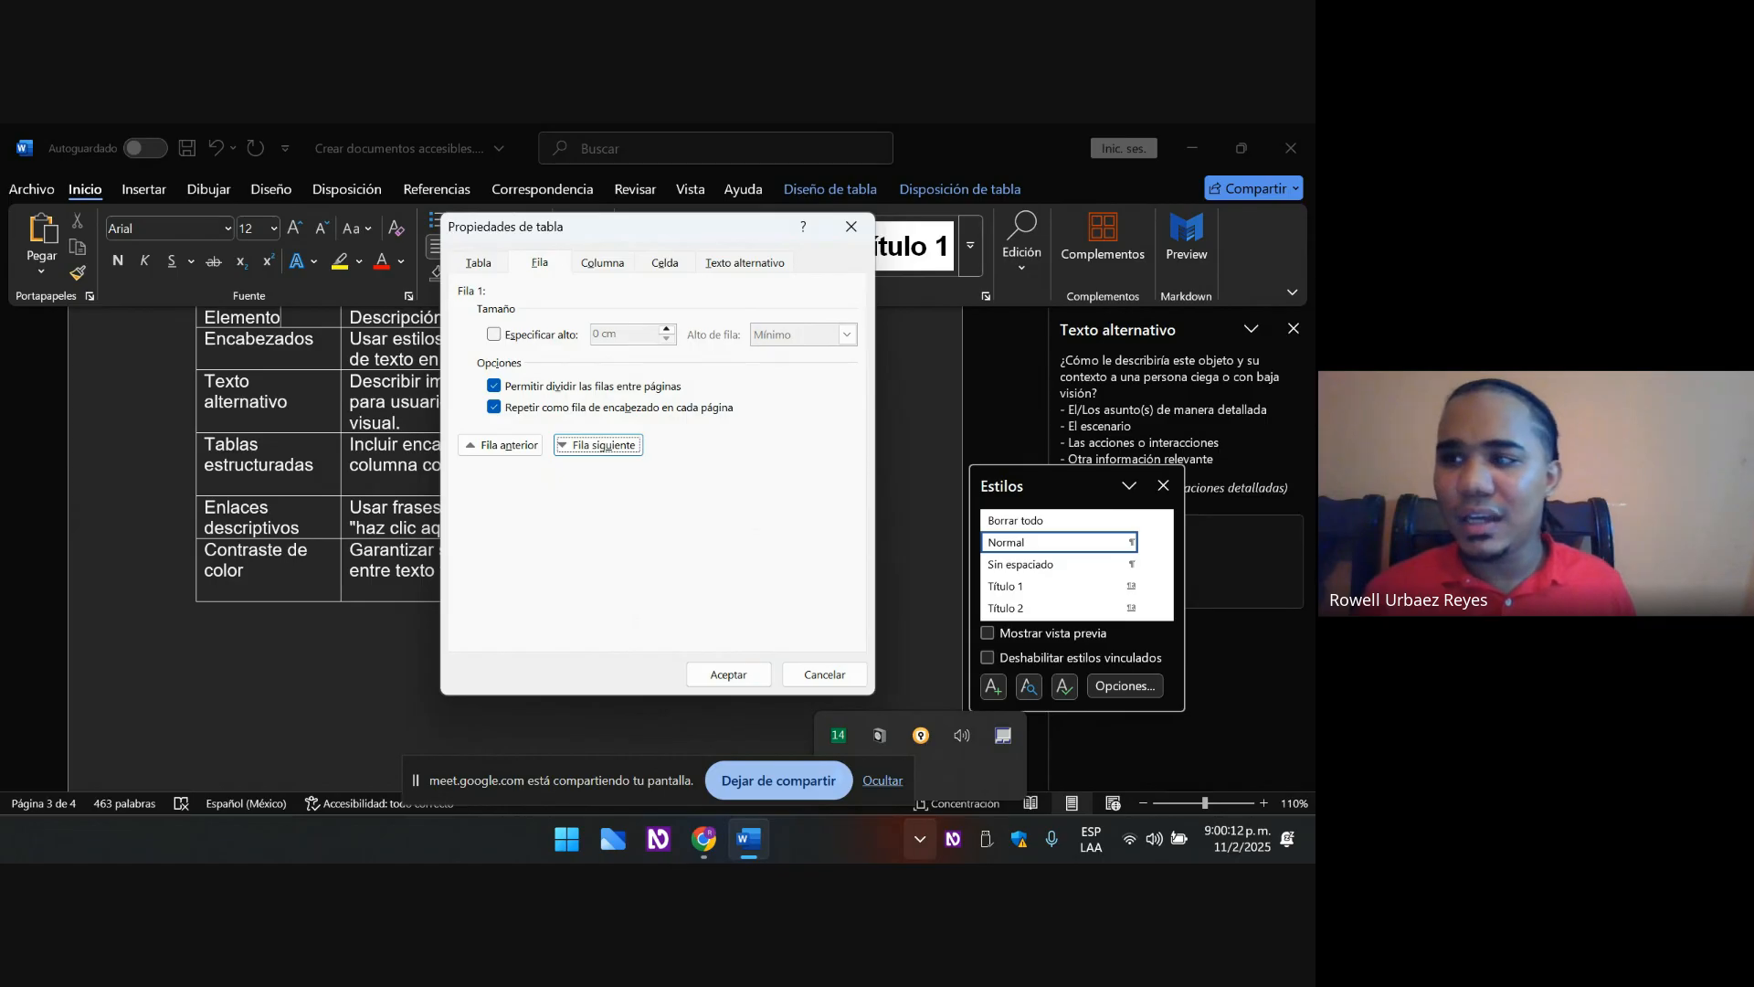
# - Examine the empty Título and Descripción fields in the table's Texto alternativo properties and accept the table properties
pyautogui.press('Tab')
pyautogui.press('Tab')
pyautogui.press('Tab')
pyautogui.press('Right')
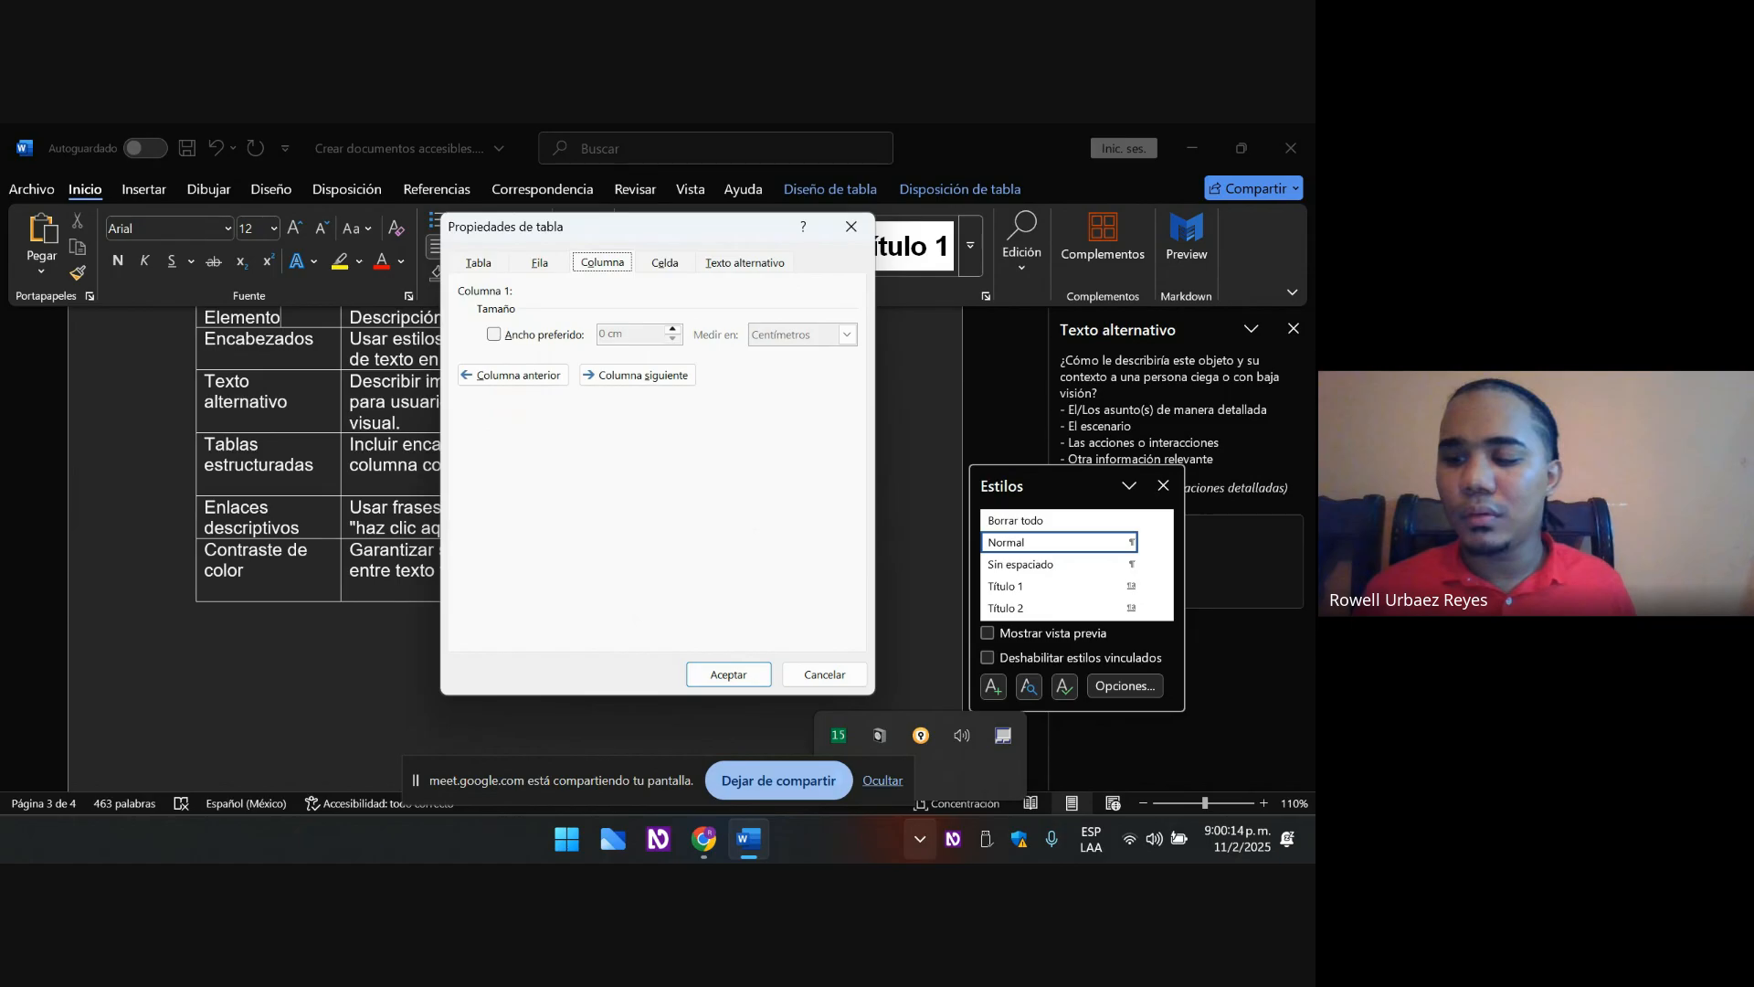
pyautogui.press('Right')
pyautogui.press('Right')
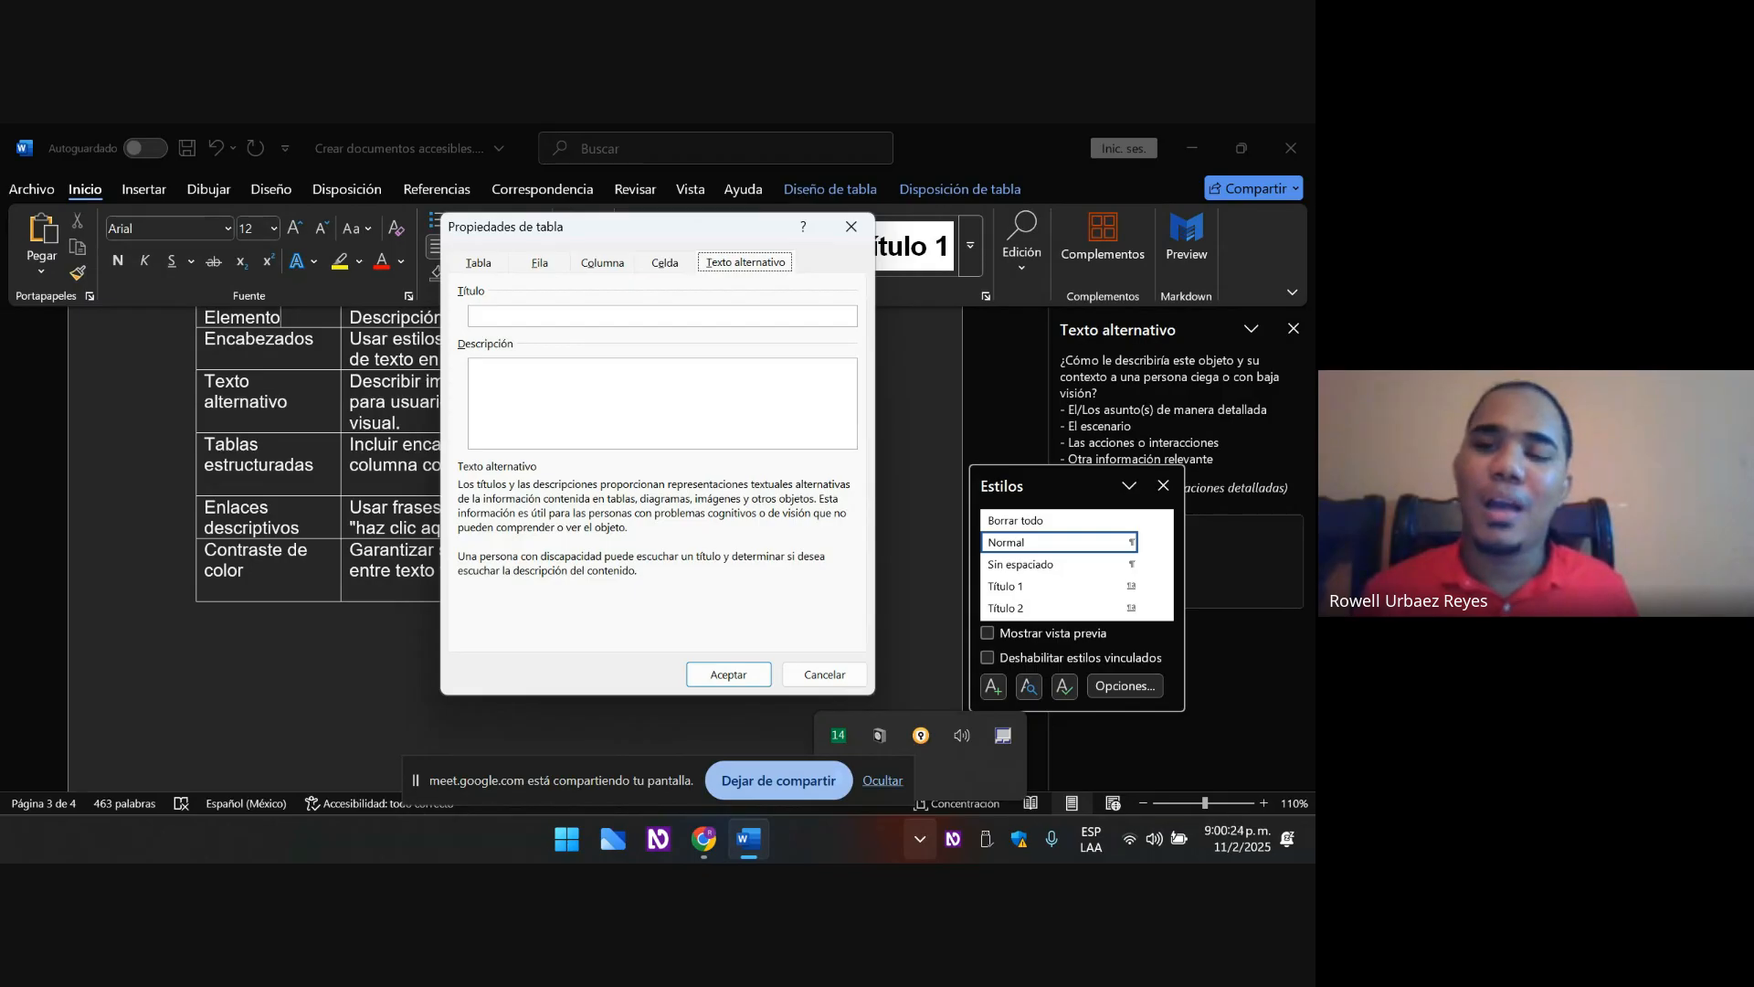
pyautogui.press('Tab')
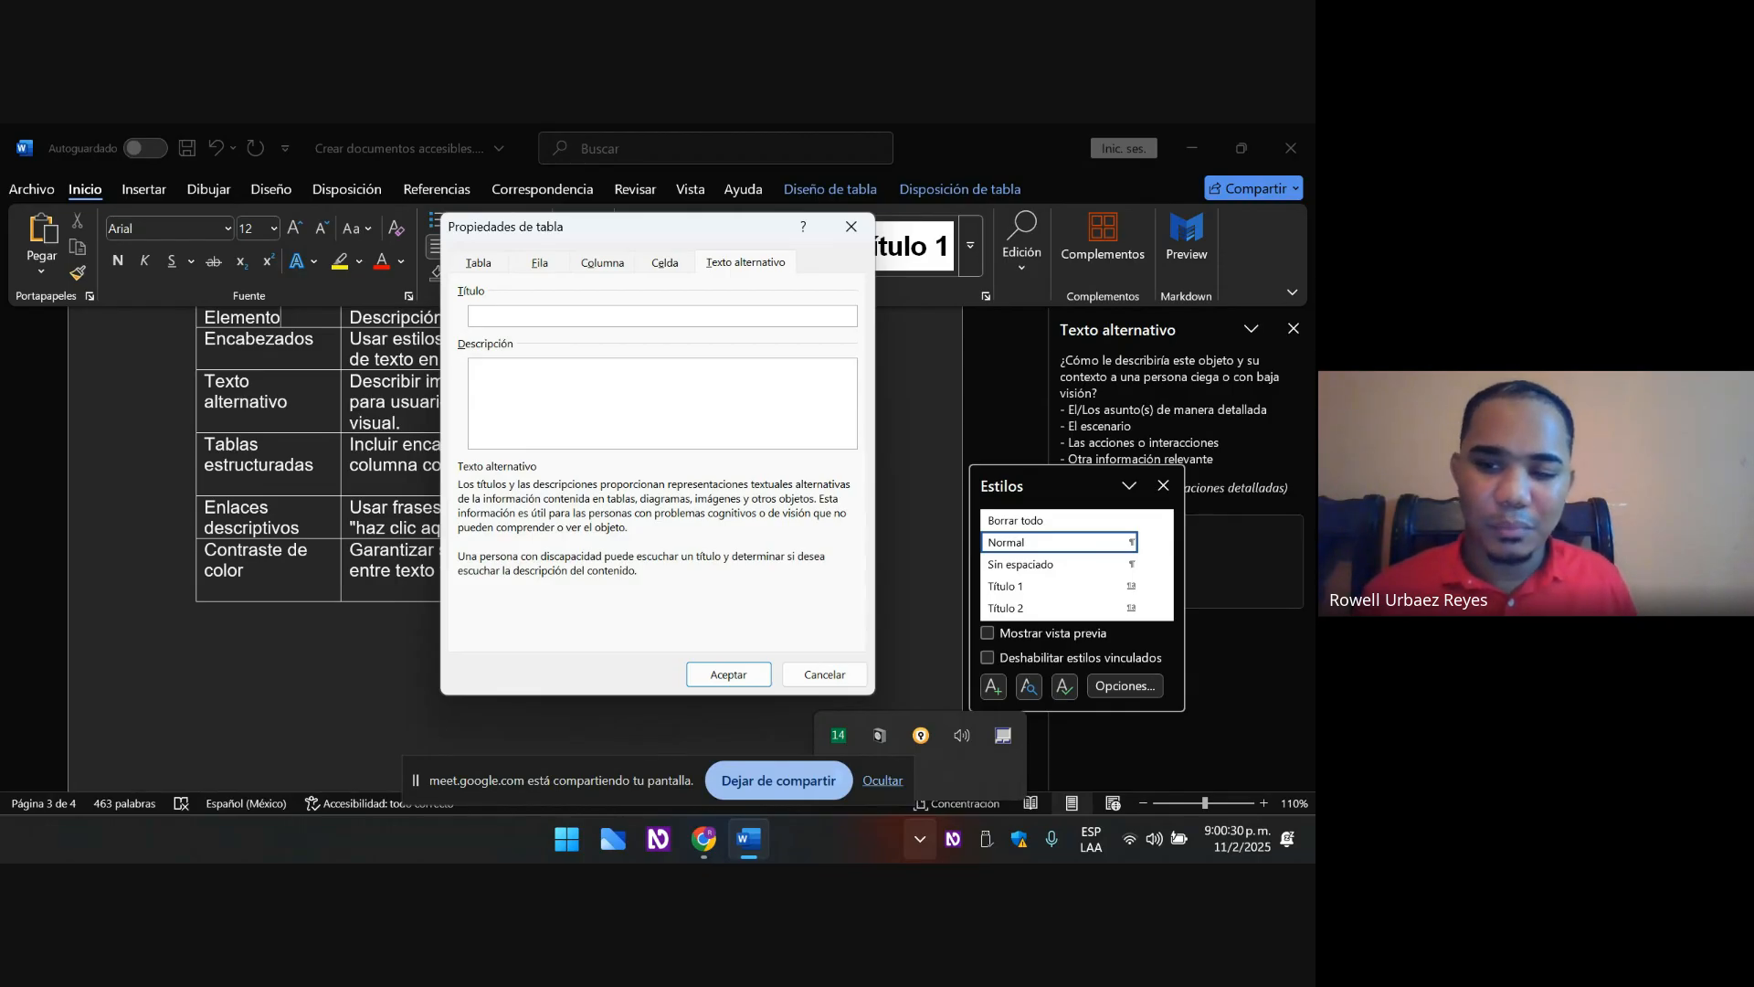
pyautogui.press('Tab')
pyautogui.press('Tab')
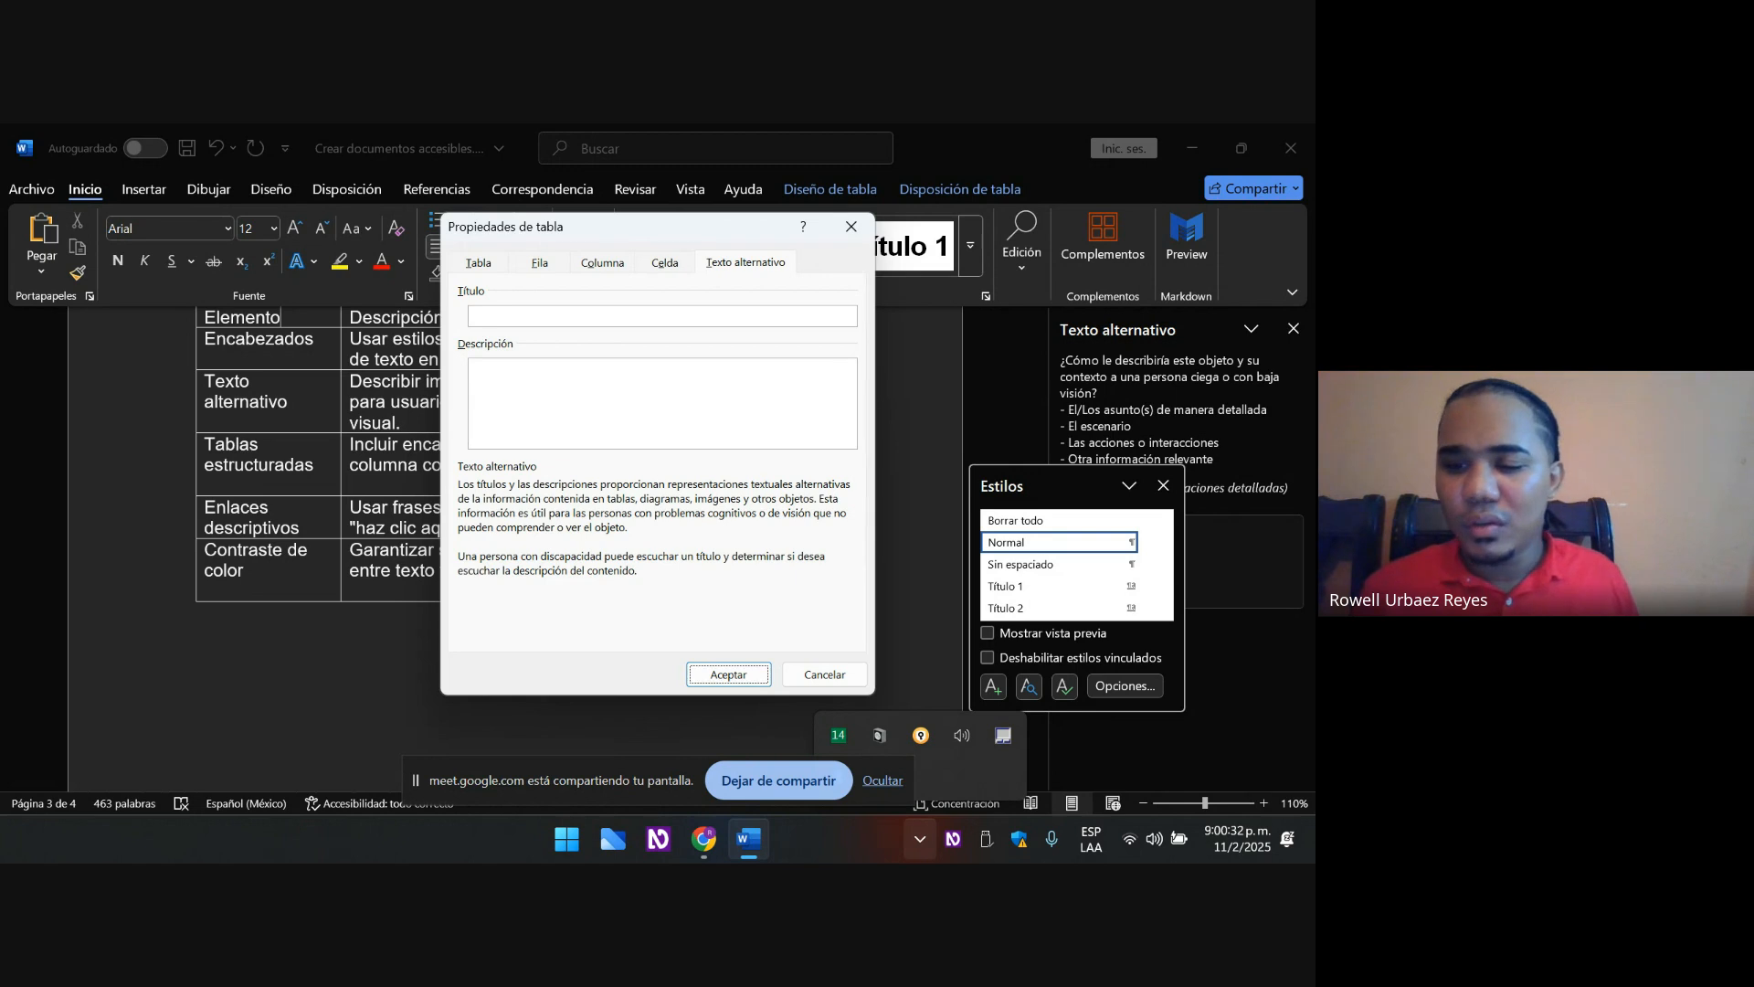
pyautogui.press('Tab')
pyautogui.hotkey('shift', 'Tab')
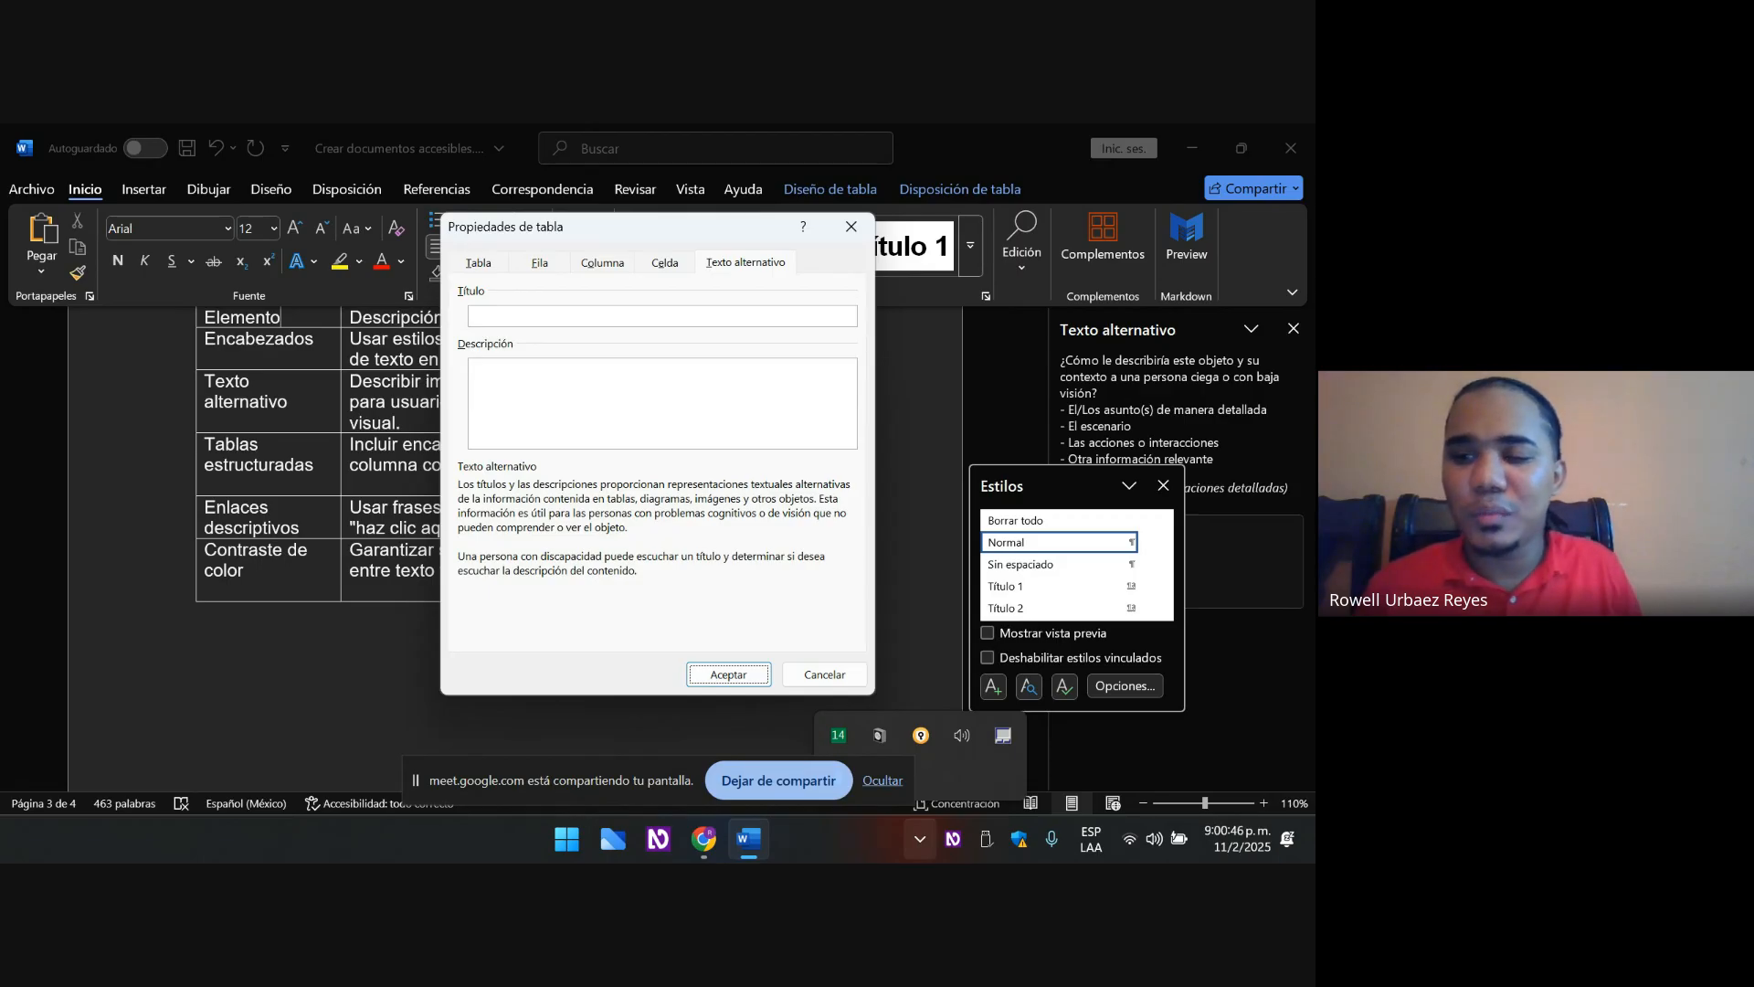
pyautogui.press('Return')
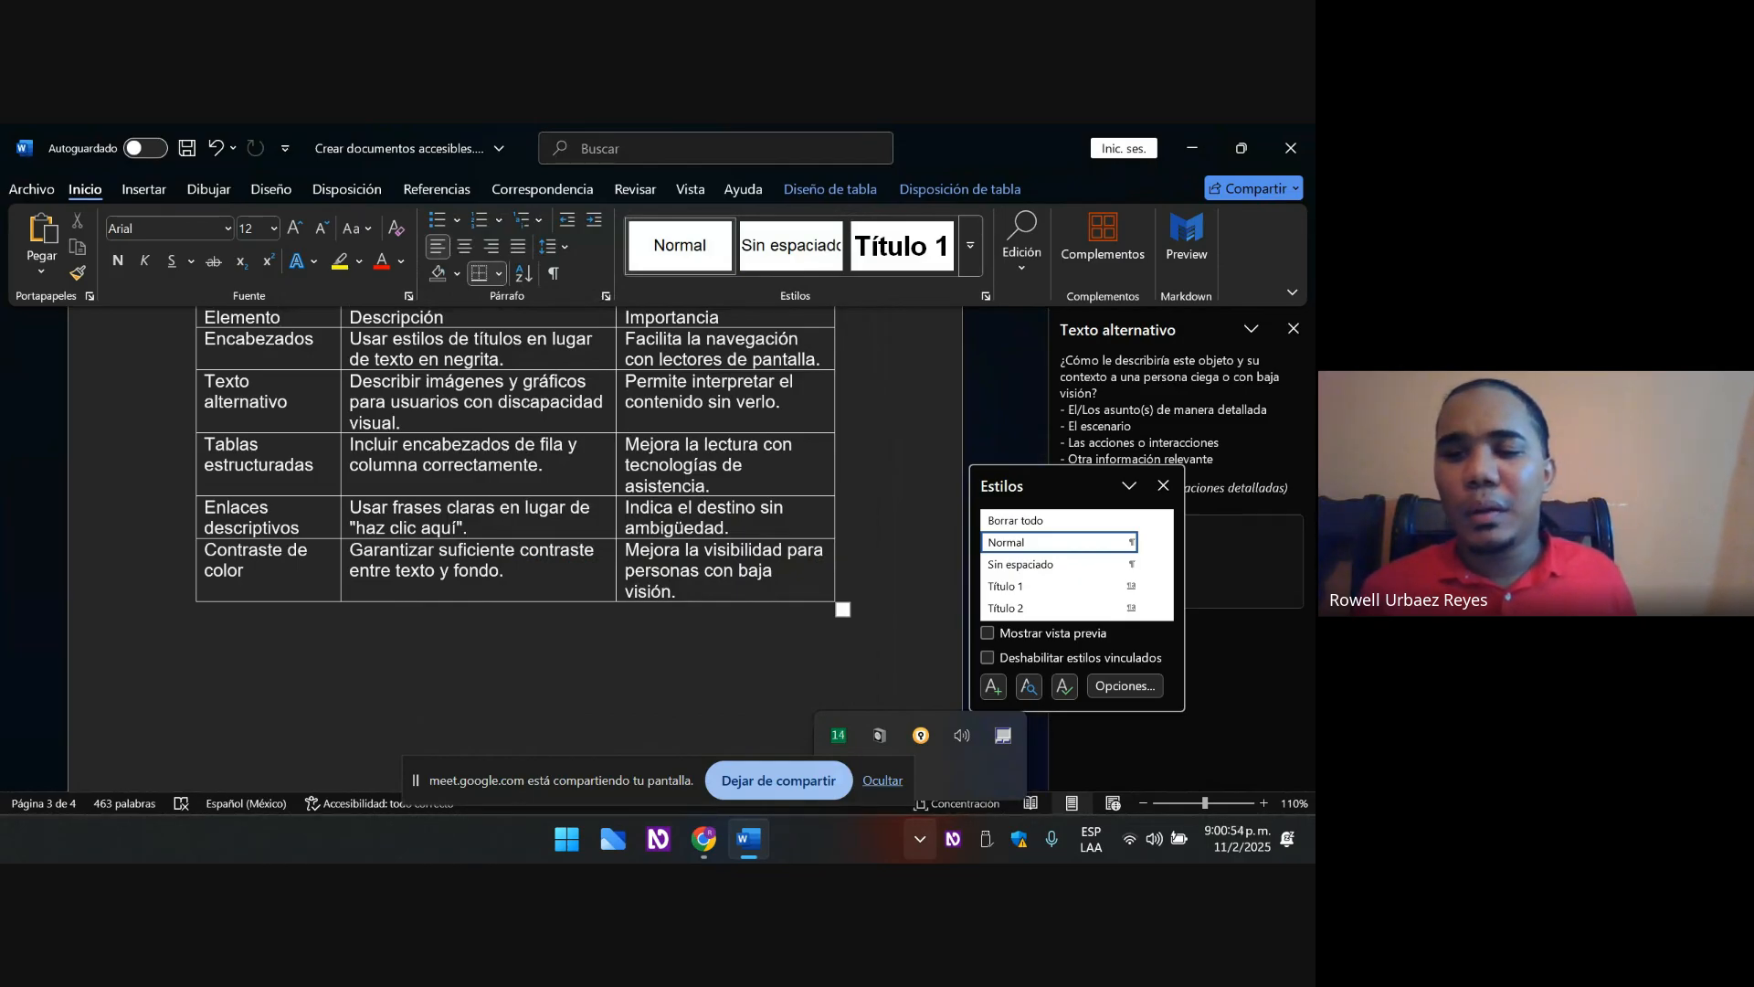
# - Reopen the table properties from the "Descripción" header cell and check row 1's header repetition option
pyautogui.hotkey('shift', 'F10')
pyautogui.press('Up')
pyautogui.press('Up')
pyautogui.press('Up')
pyautogui.press('Up')
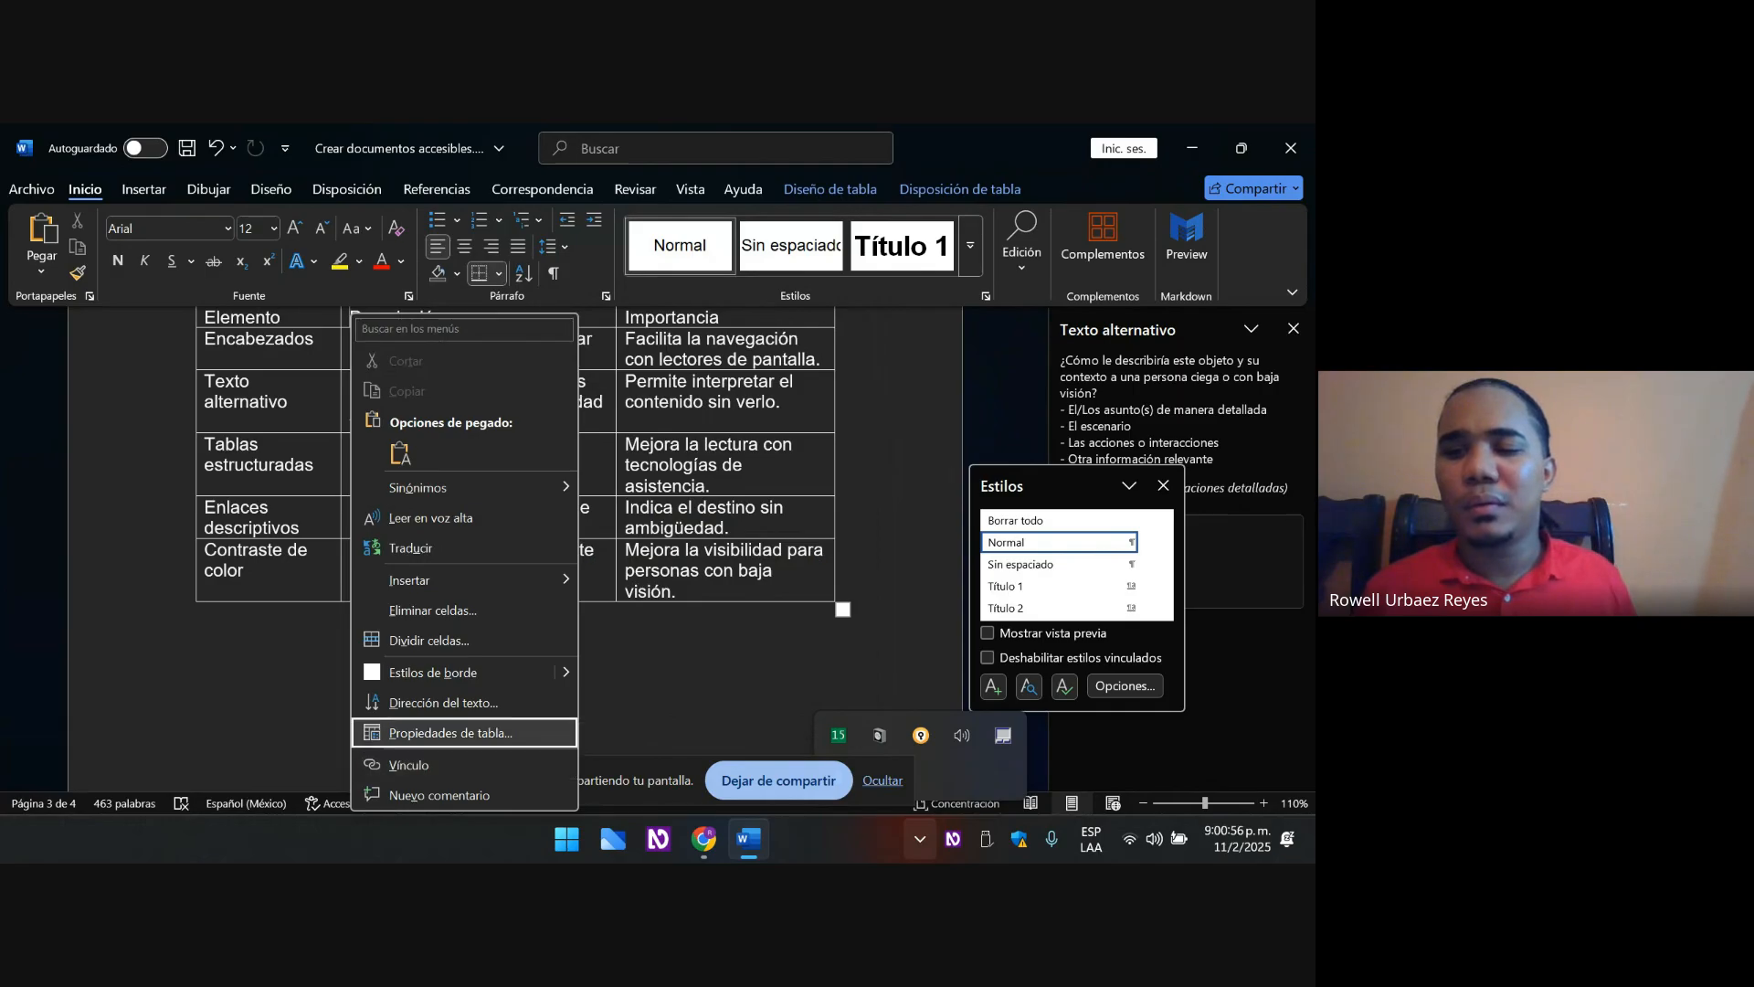
pyautogui.press('Return')
pyautogui.hotkey('ctrl', 'Tab')
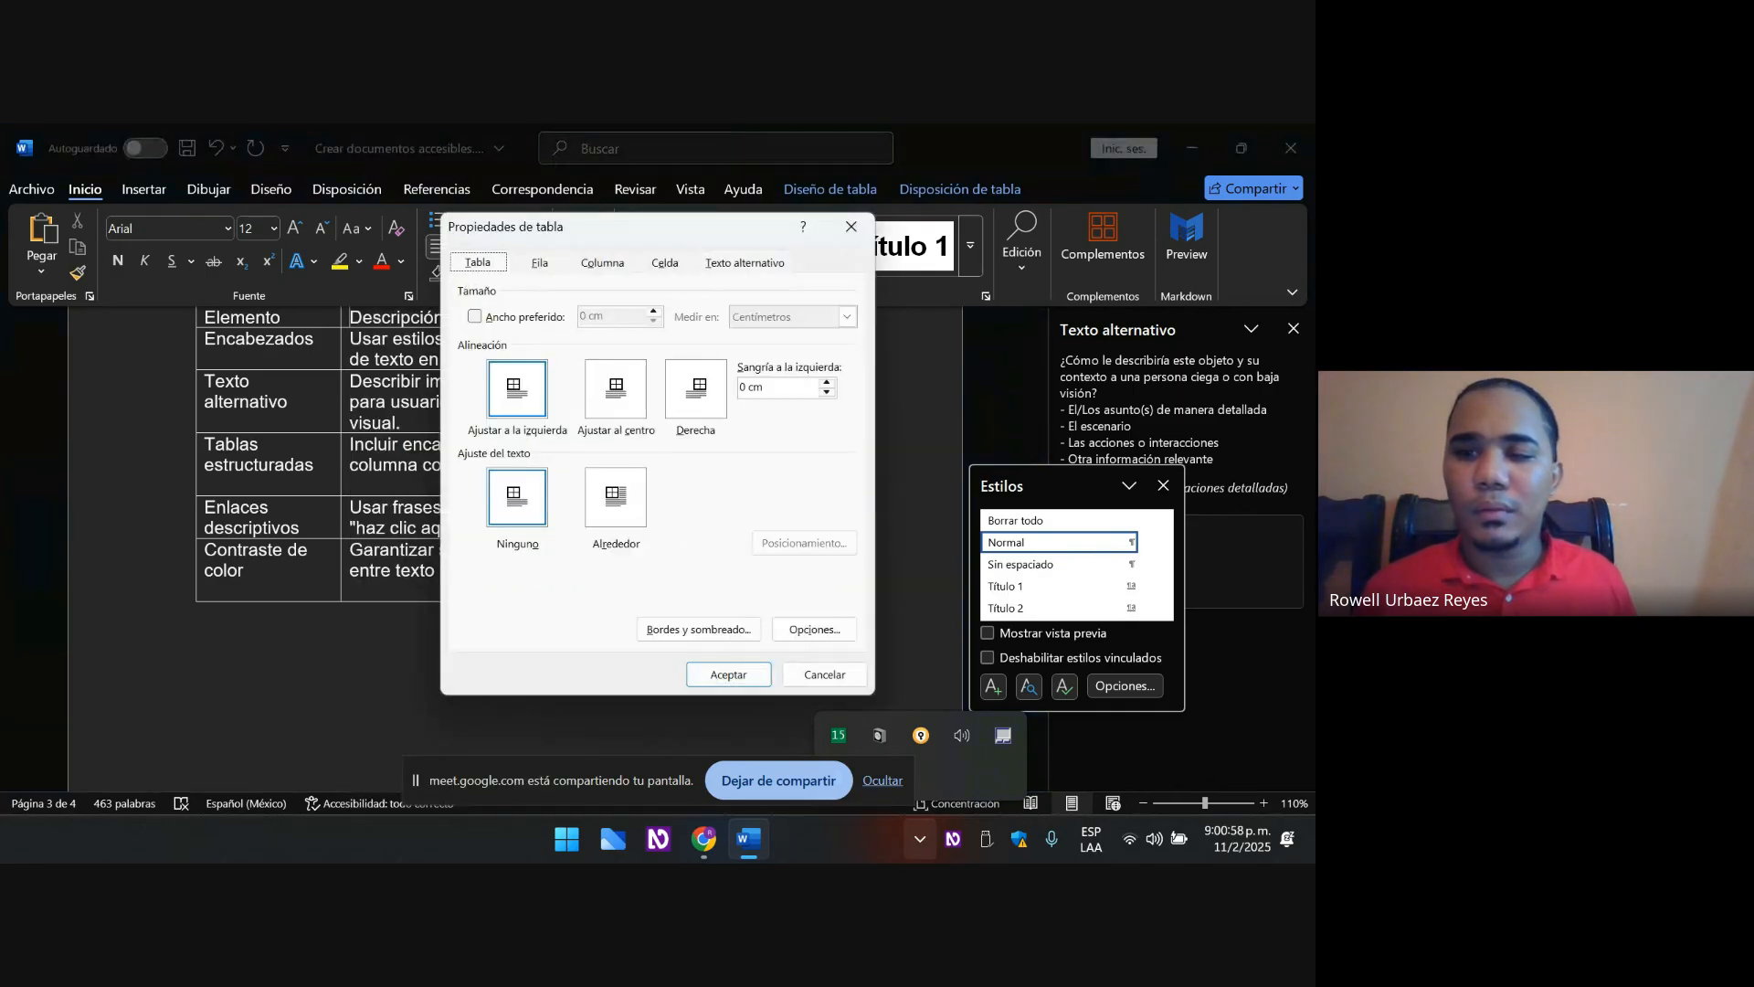
pyautogui.hotkey('ctrl', 'Tab')
pyautogui.press('Tab')
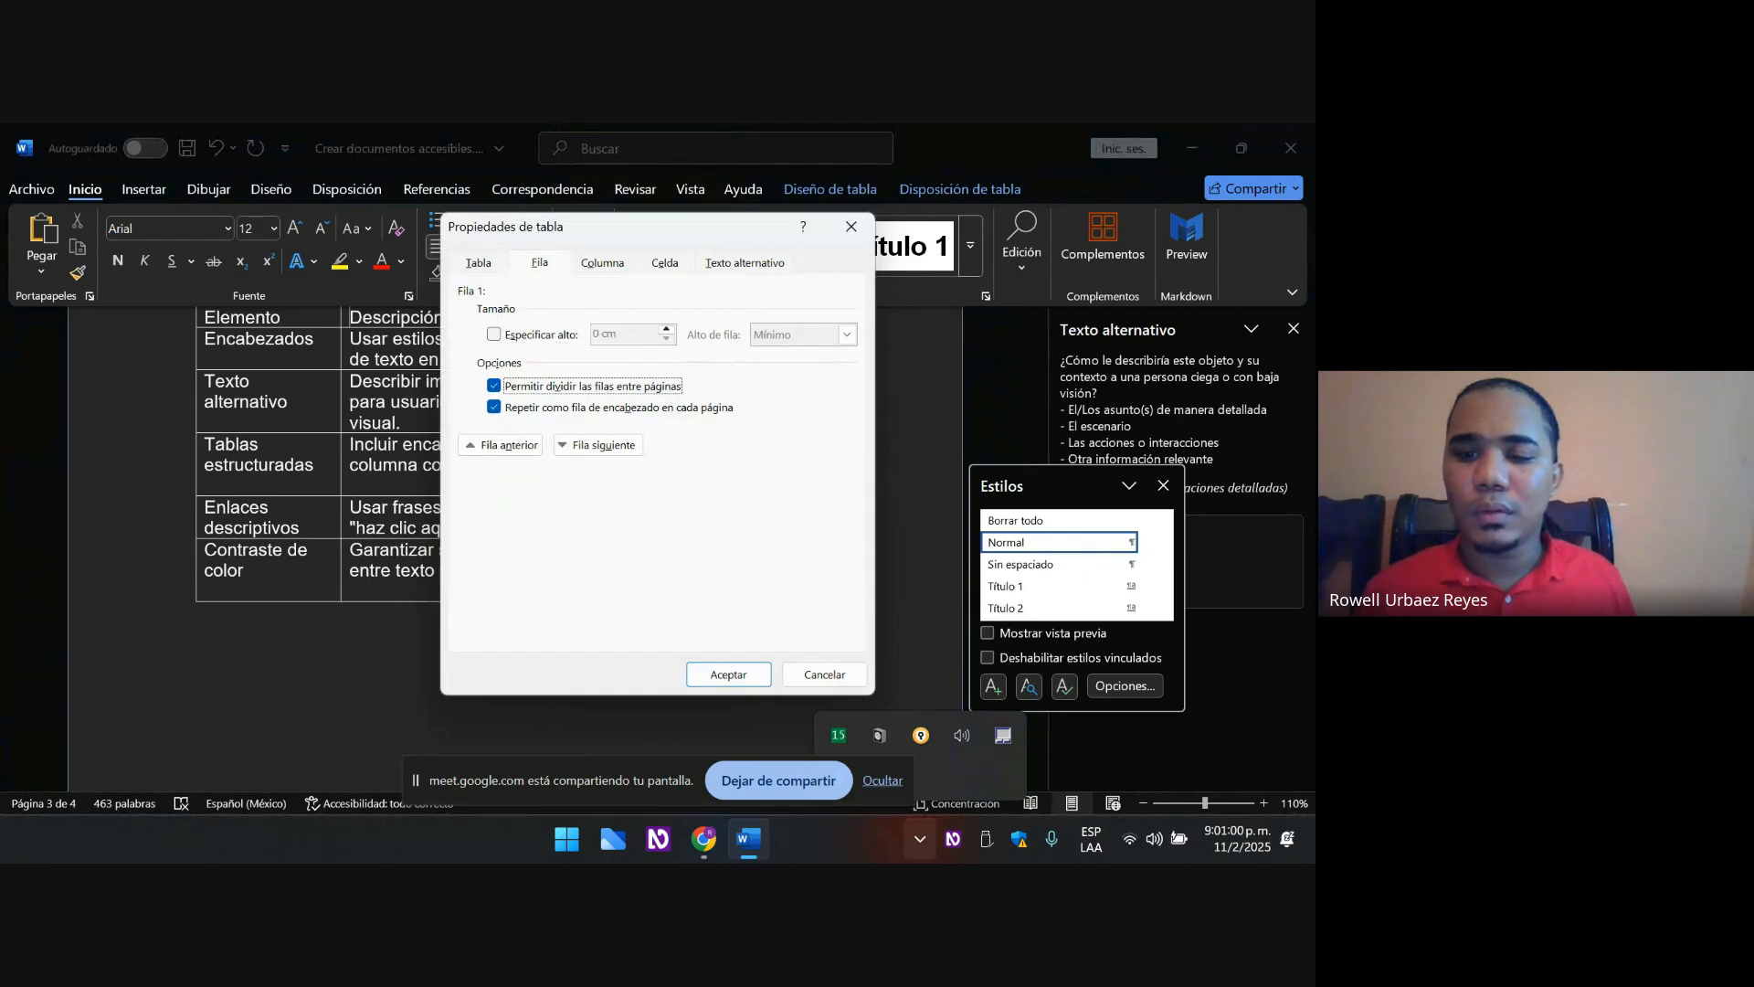
pyautogui.press('Tab')
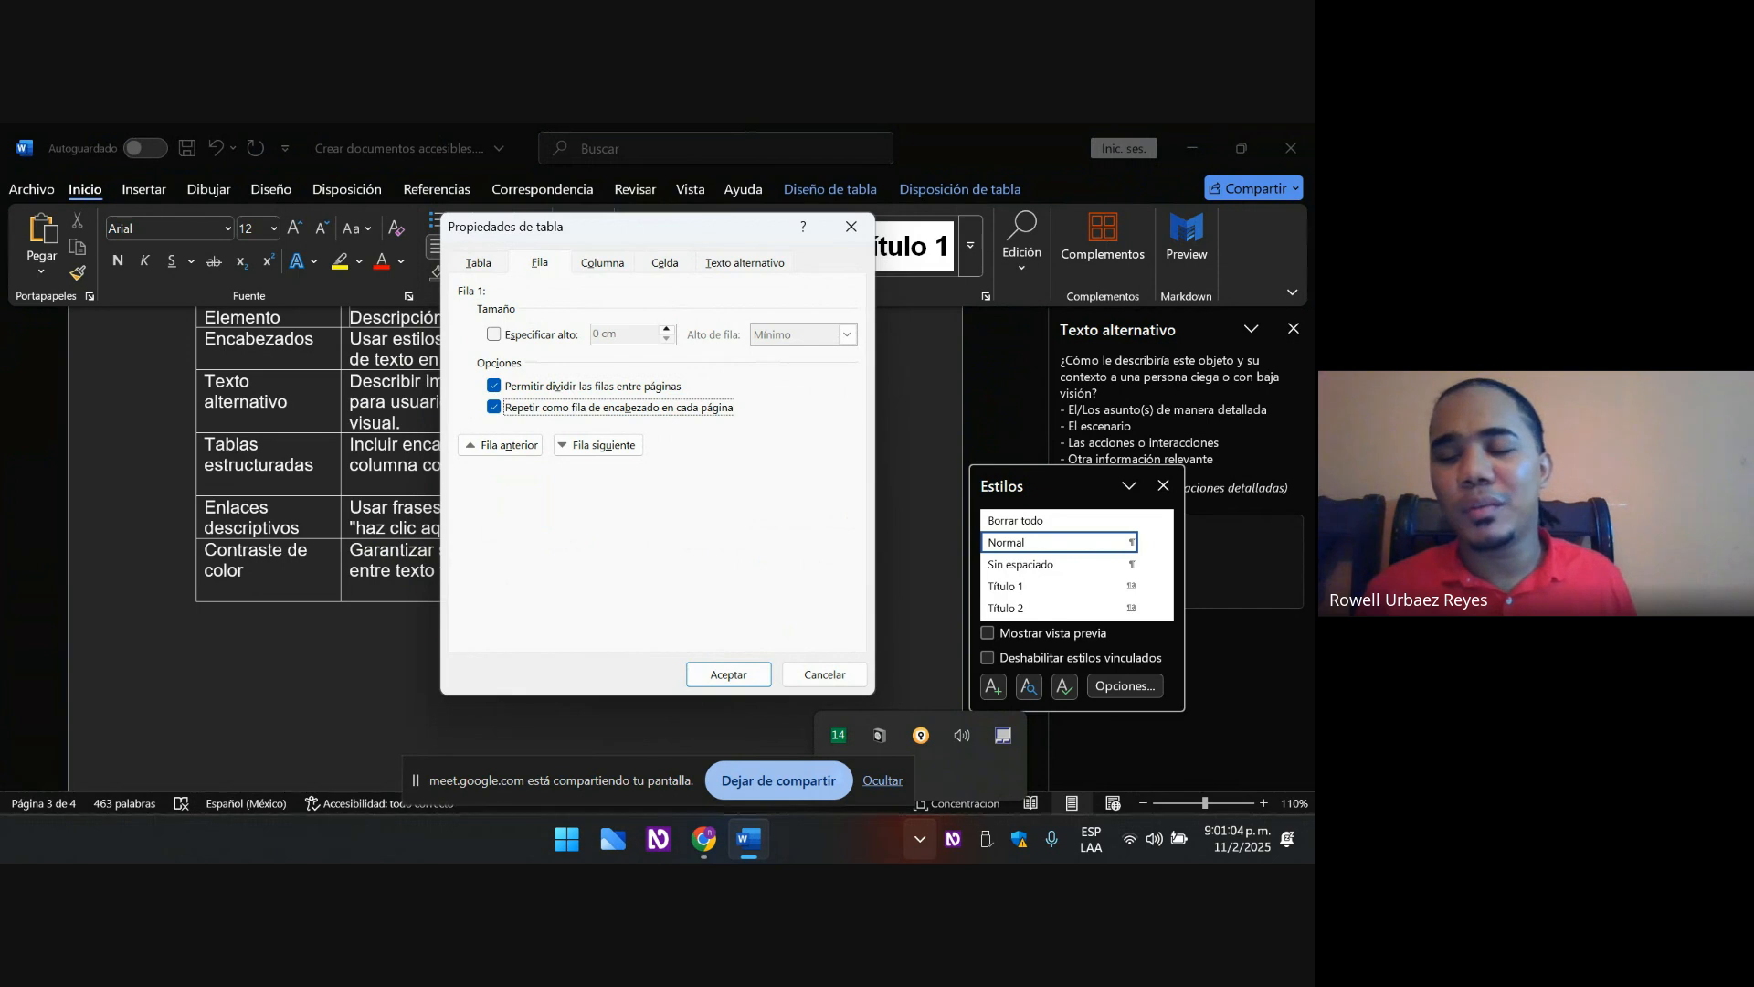
pyautogui.press('Tab')
pyautogui.press('Tab')
pyautogui.press('Tab')
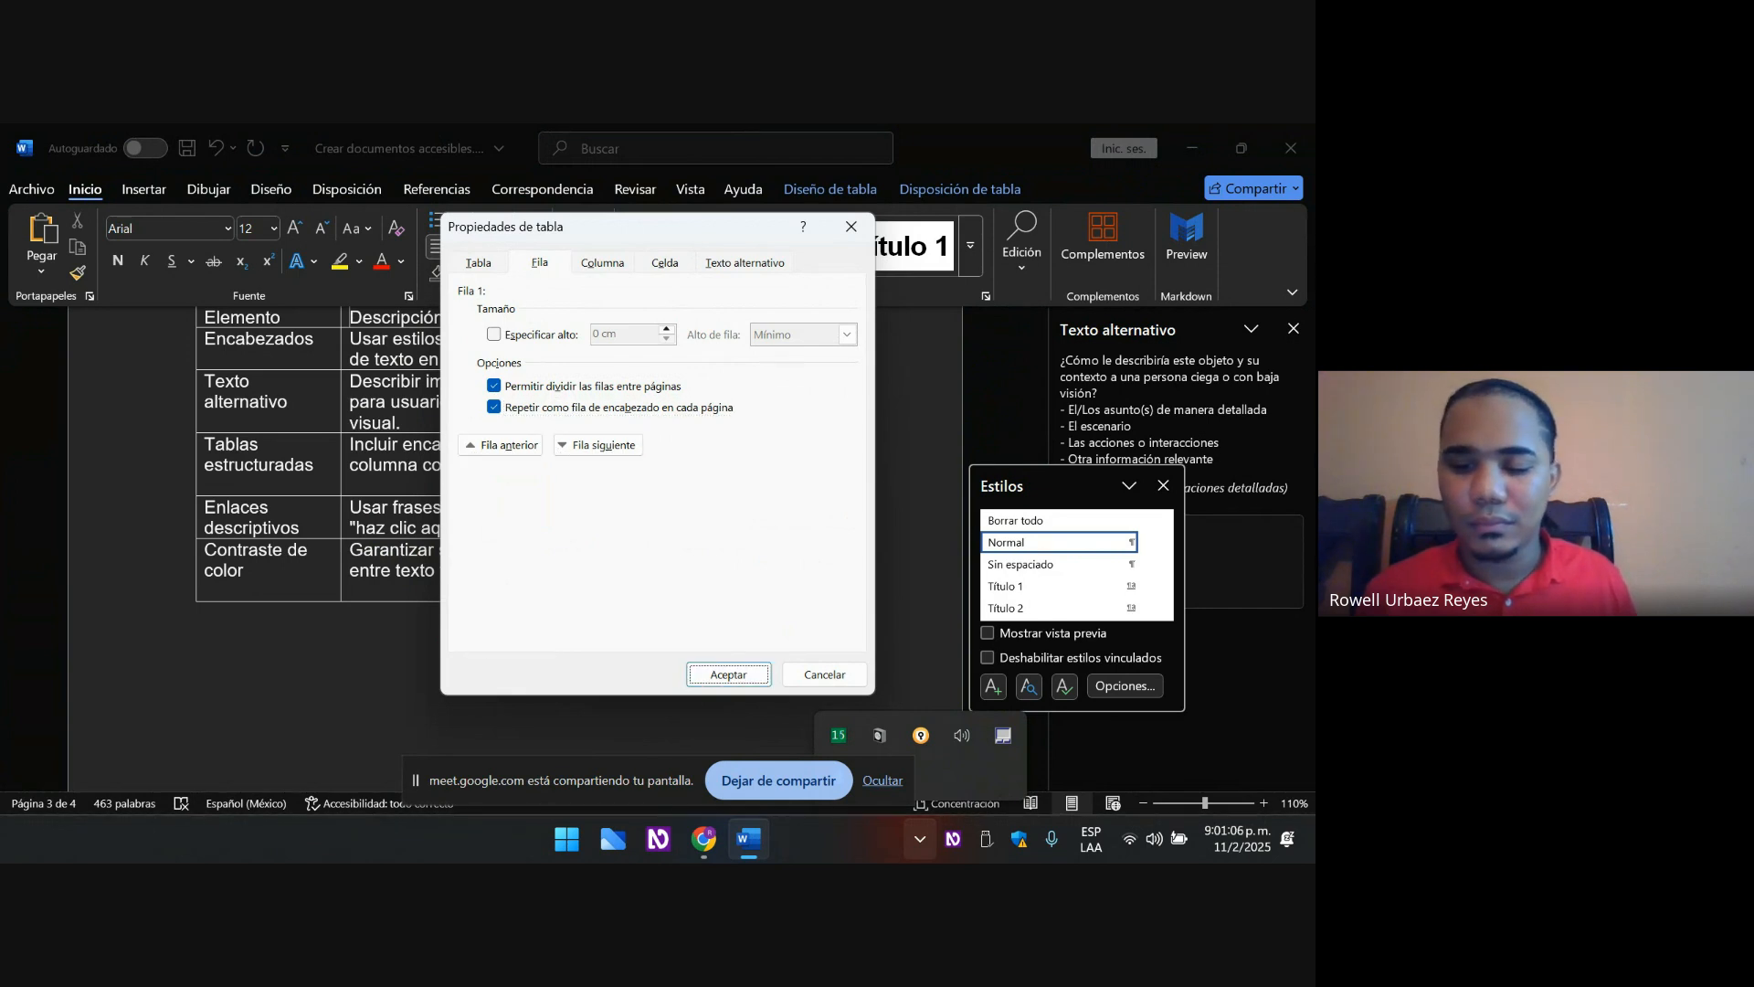
pyautogui.press('Return')
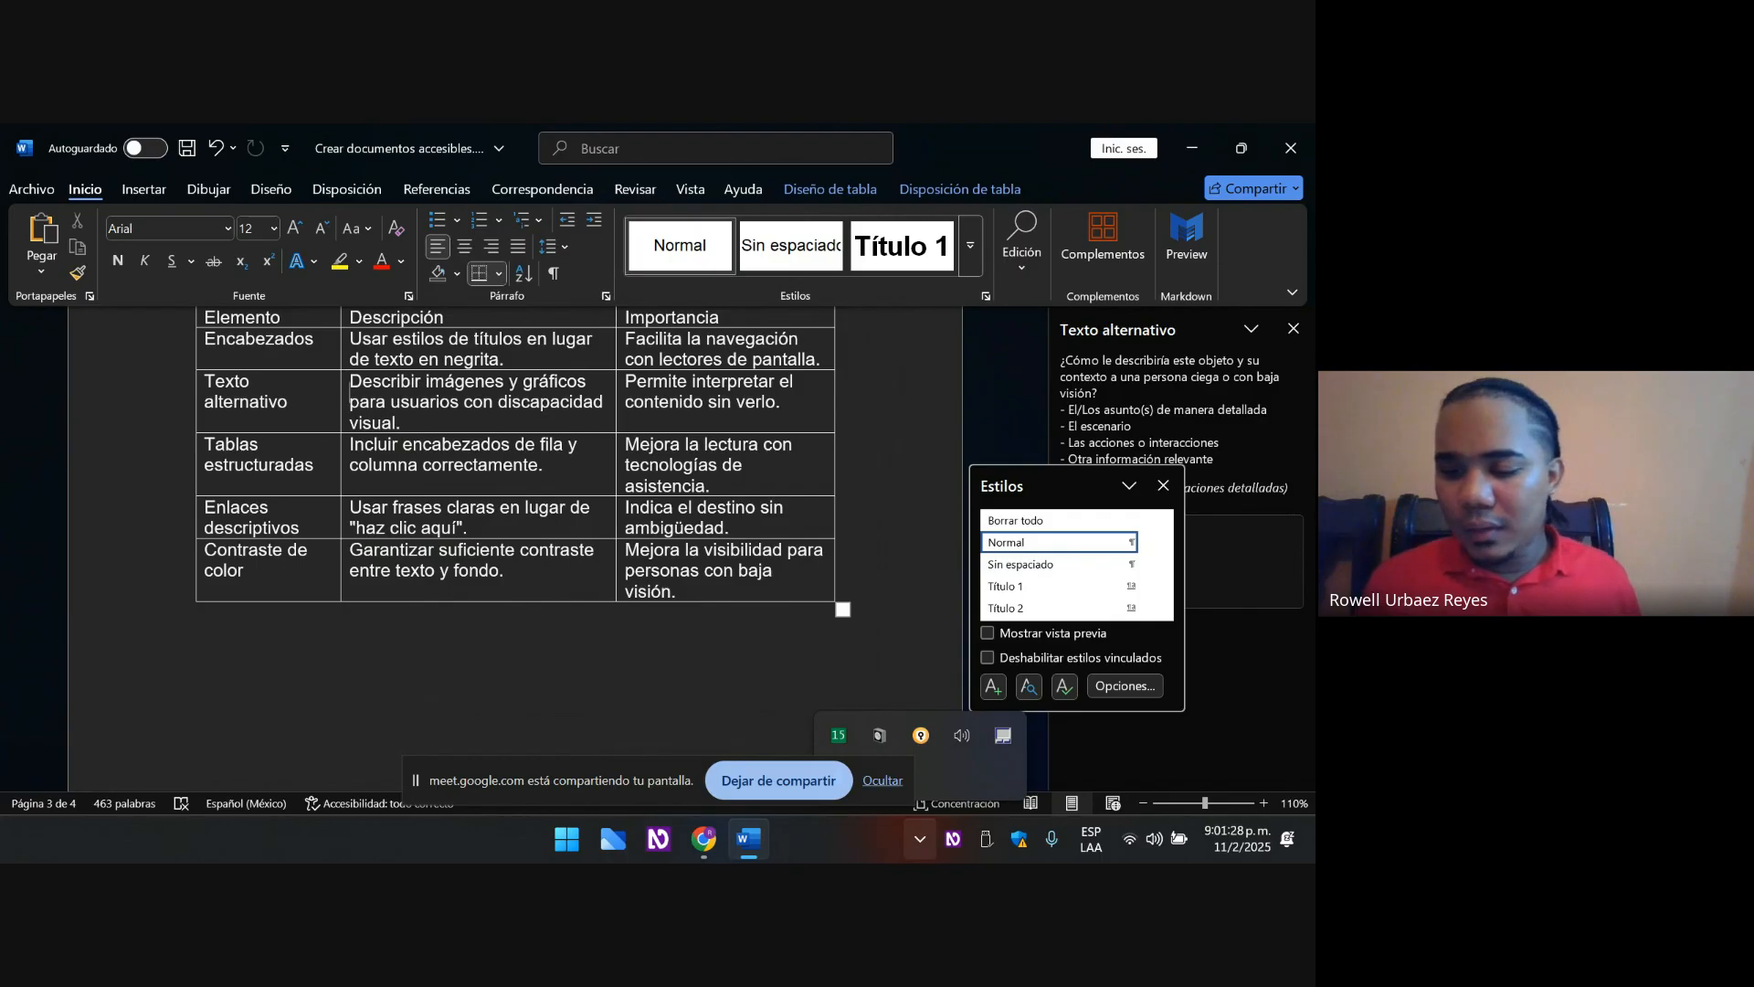
# - Move down through the table's "Descripción" column and return to the start of the document
pyautogui.press('Down')
pyautogui.press('Down')
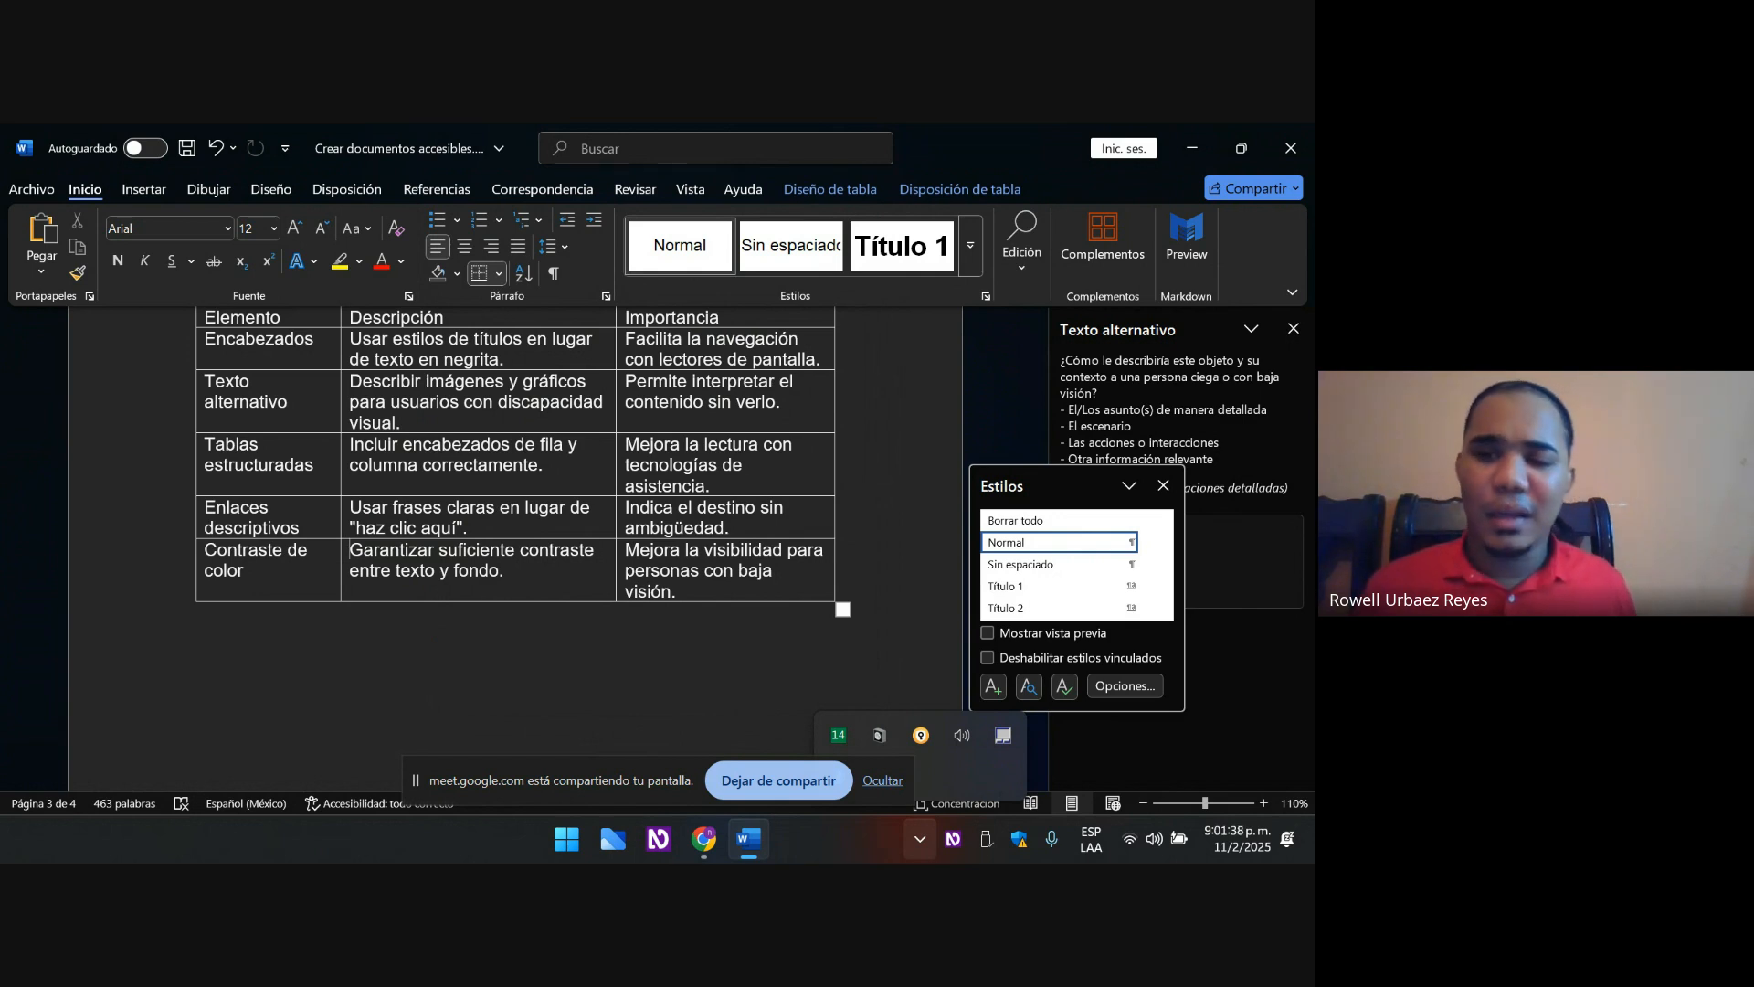
pyautogui.hotkey('ctrl', 'Home')
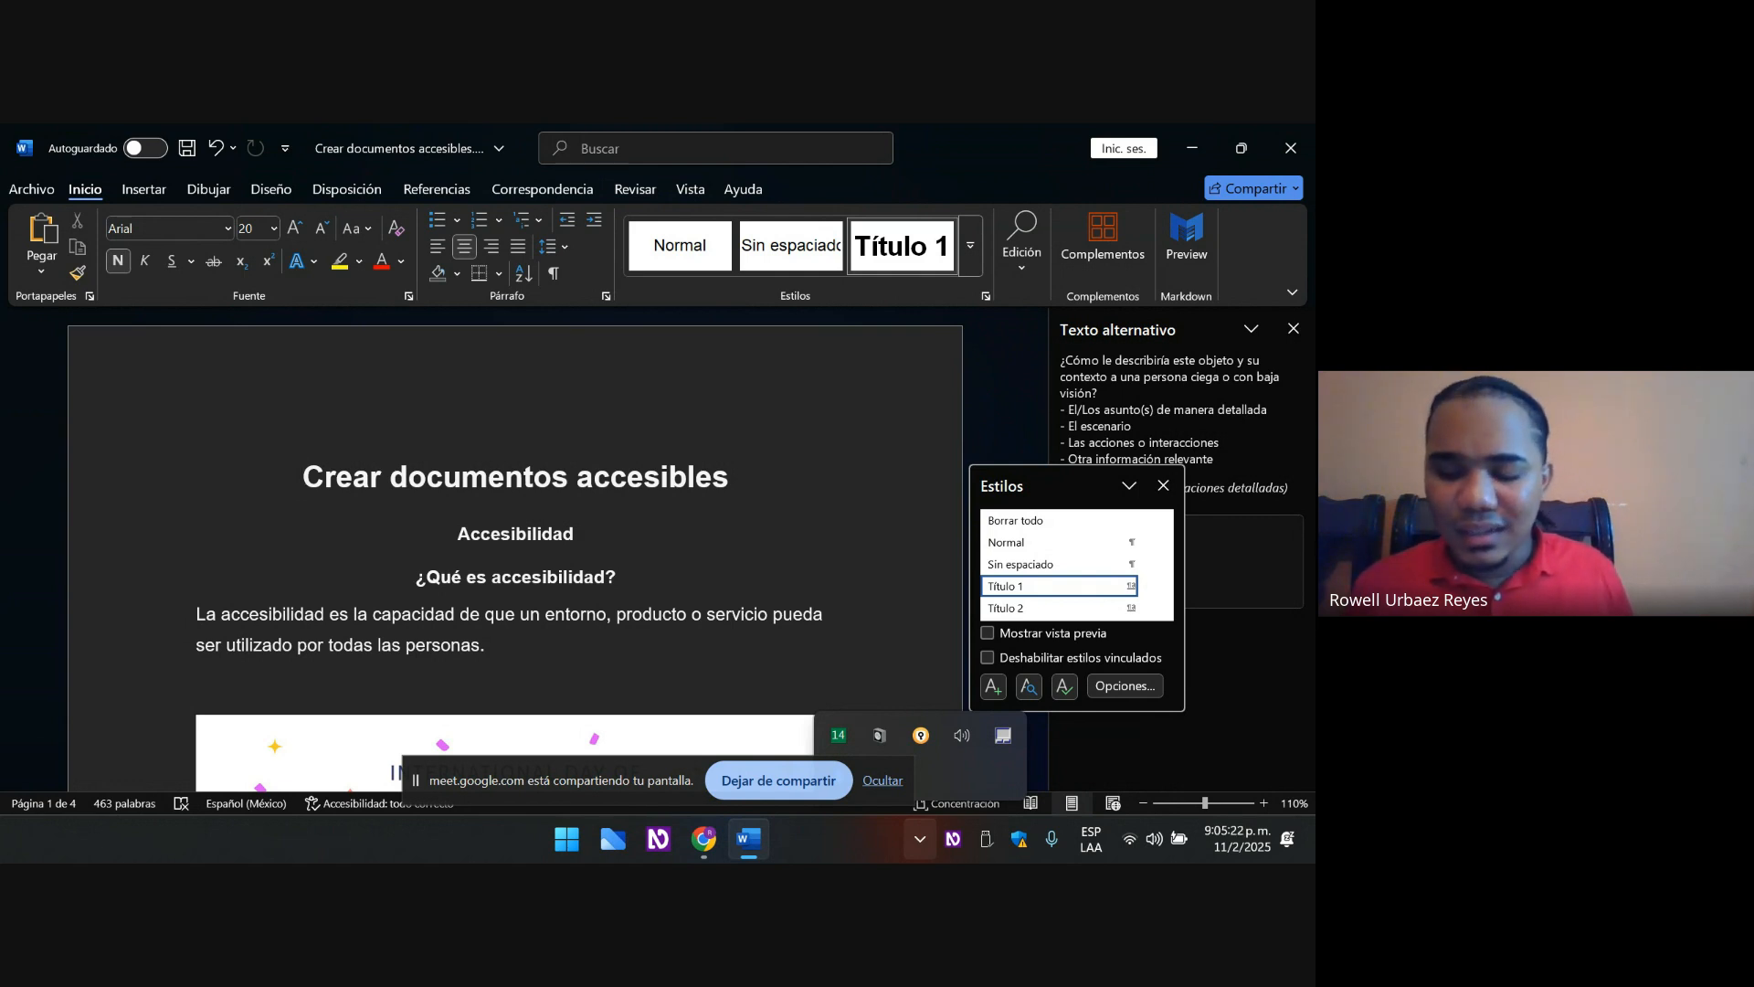
pyautogui.press('alt')
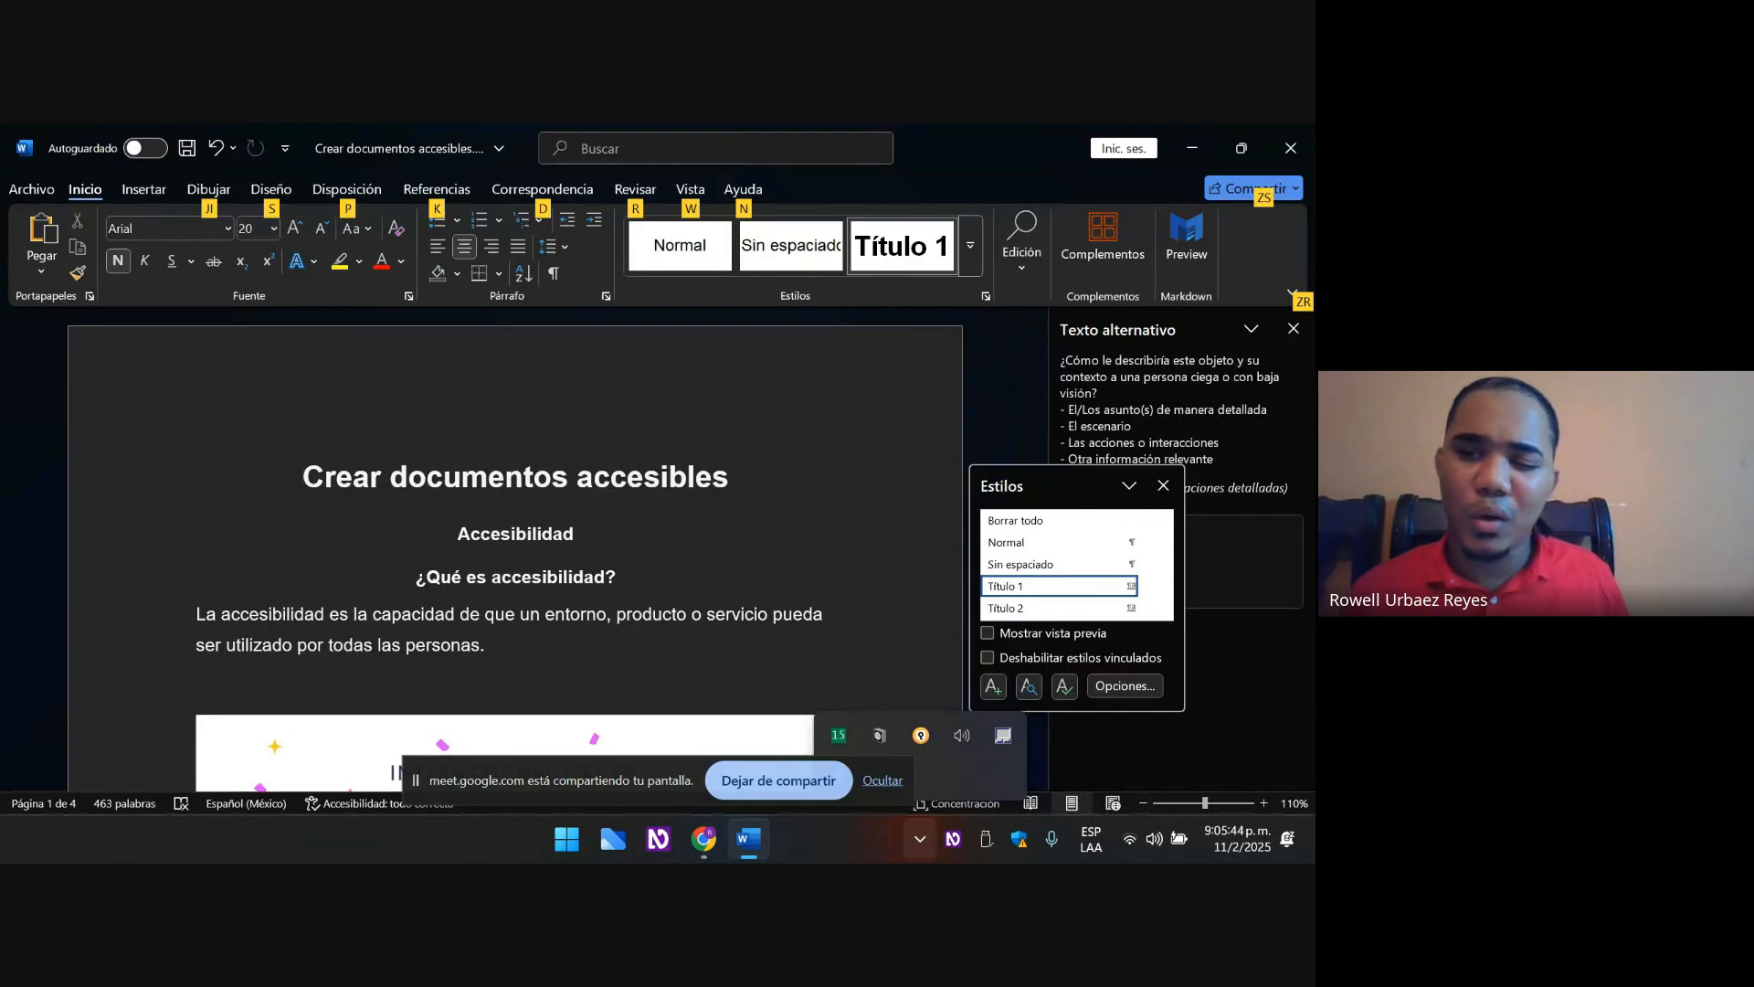
pyautogui.hotkey('alt', 'Tab')
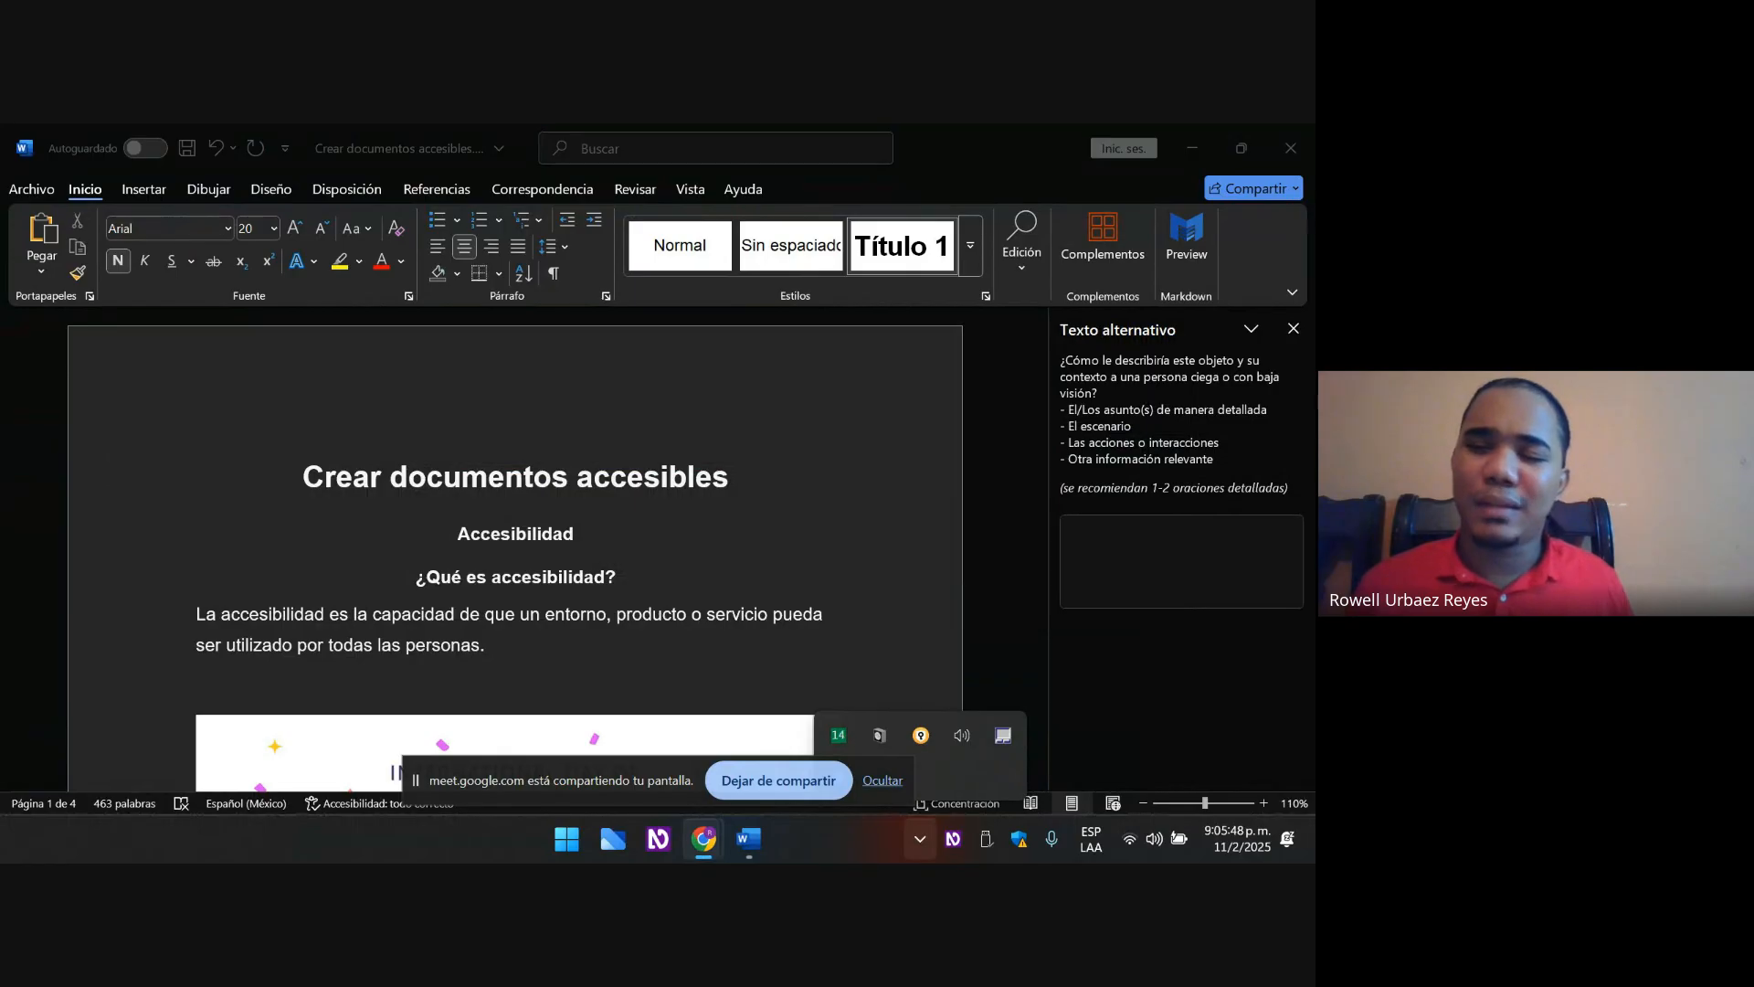
pyautogui.press('Tab')
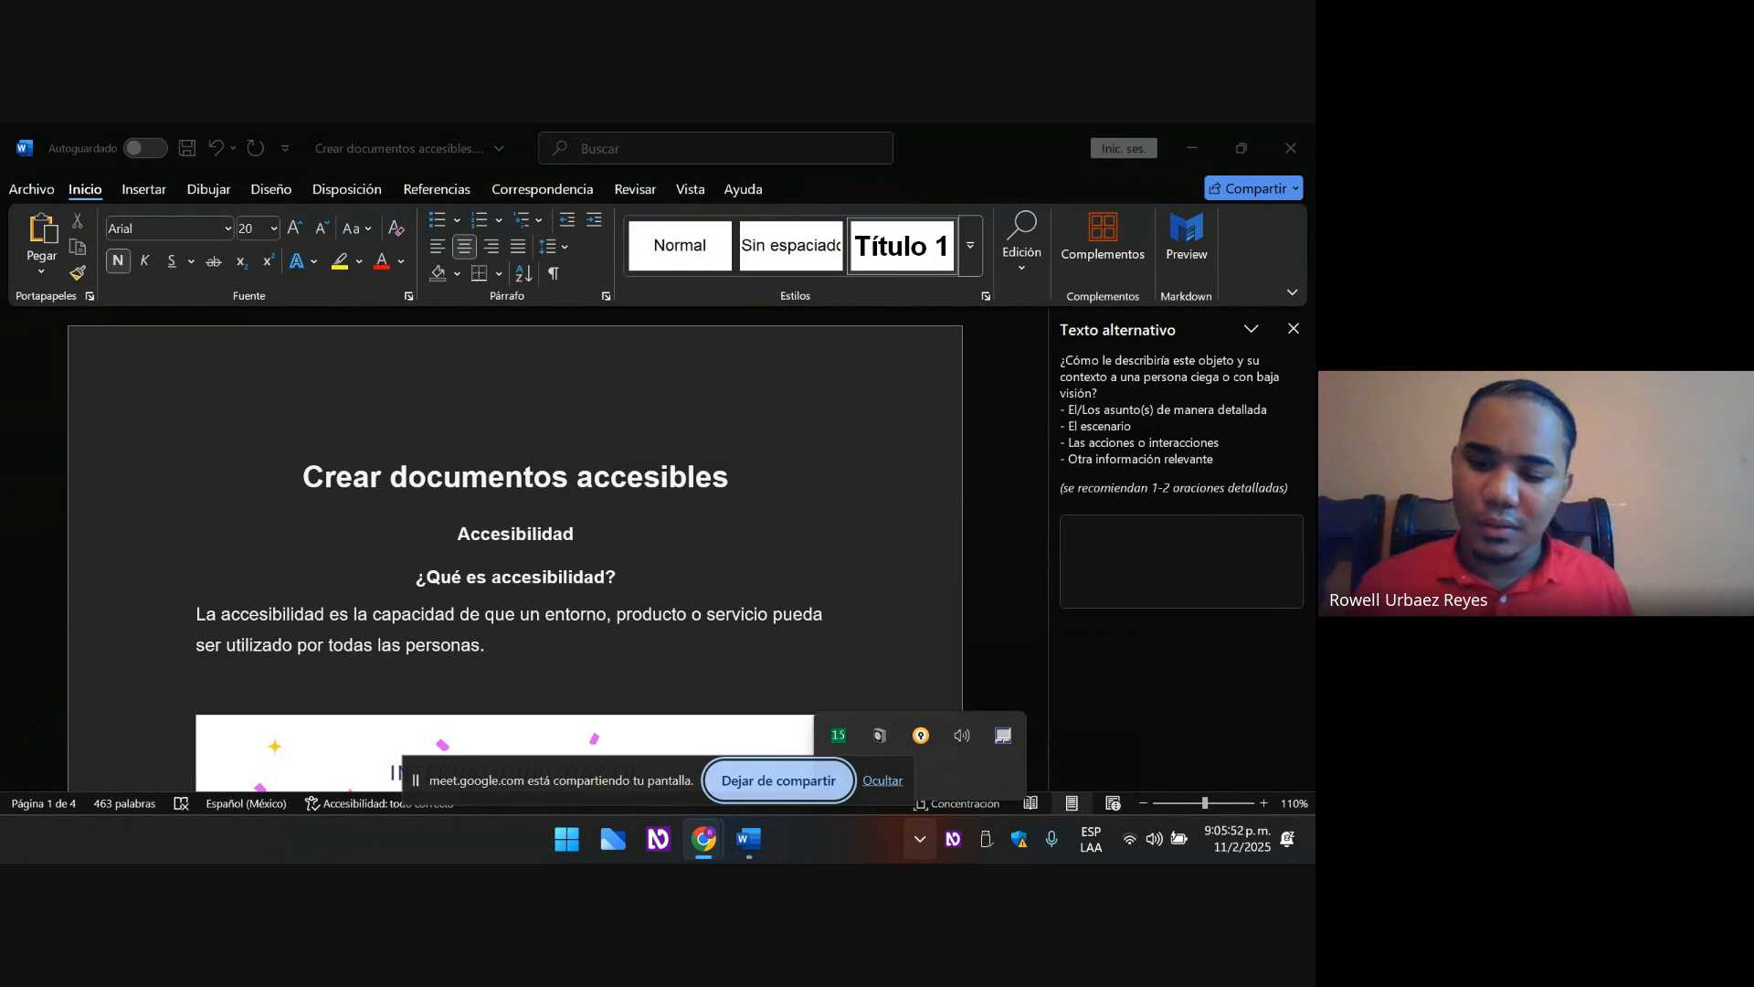
pyautogui.hotkey('alt', 'Tab')
pyautogui.hotkey('alt', 'Tab')
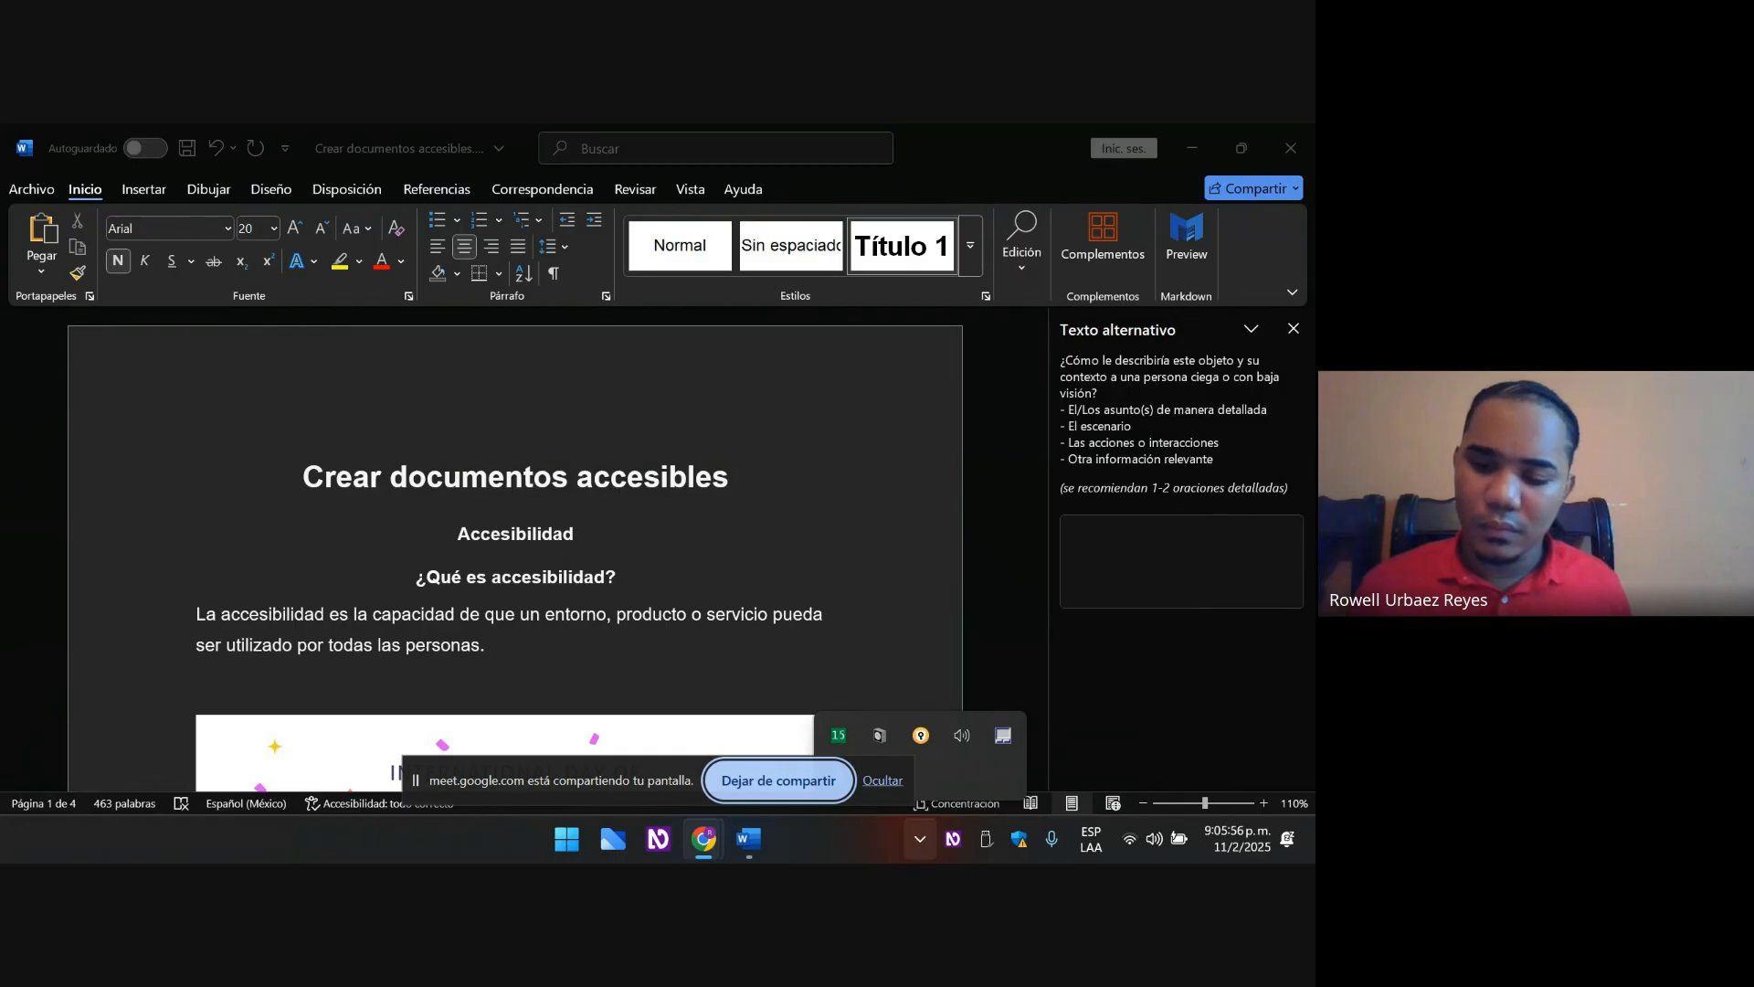
pyautogui.press('Tab')
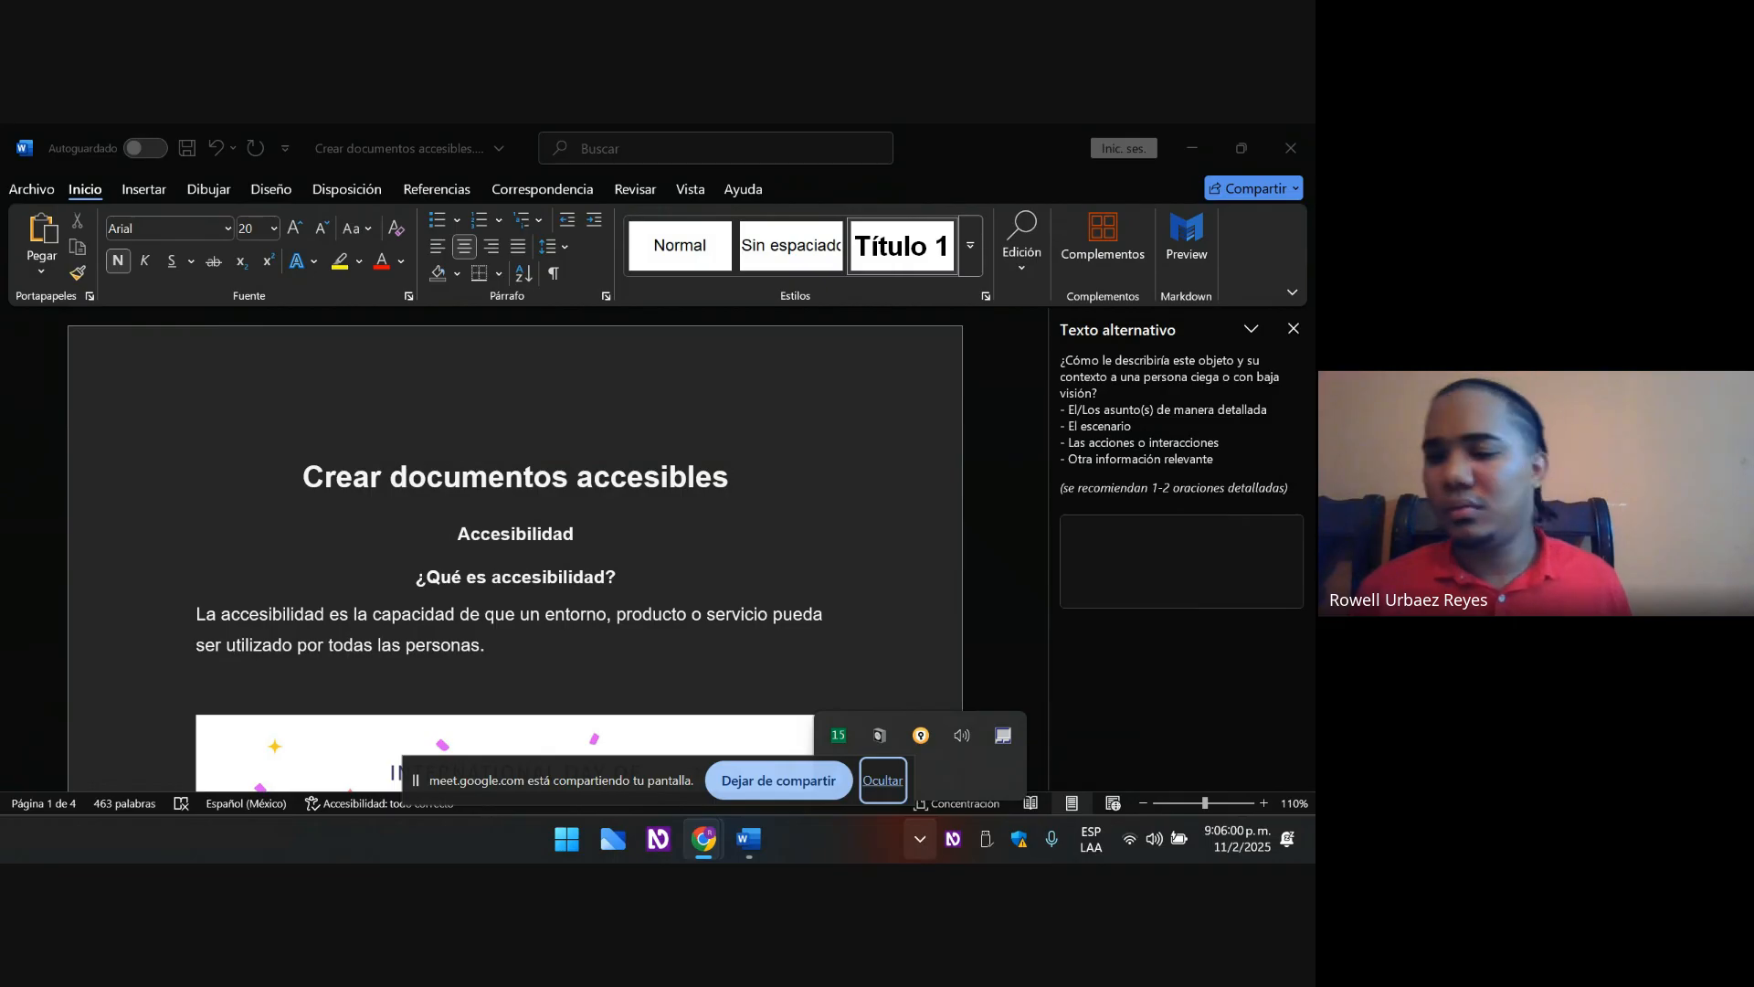
pyautogui.hotkey('alt', 'Tab')
pyautogui.hotkey('alt', 'Tab')
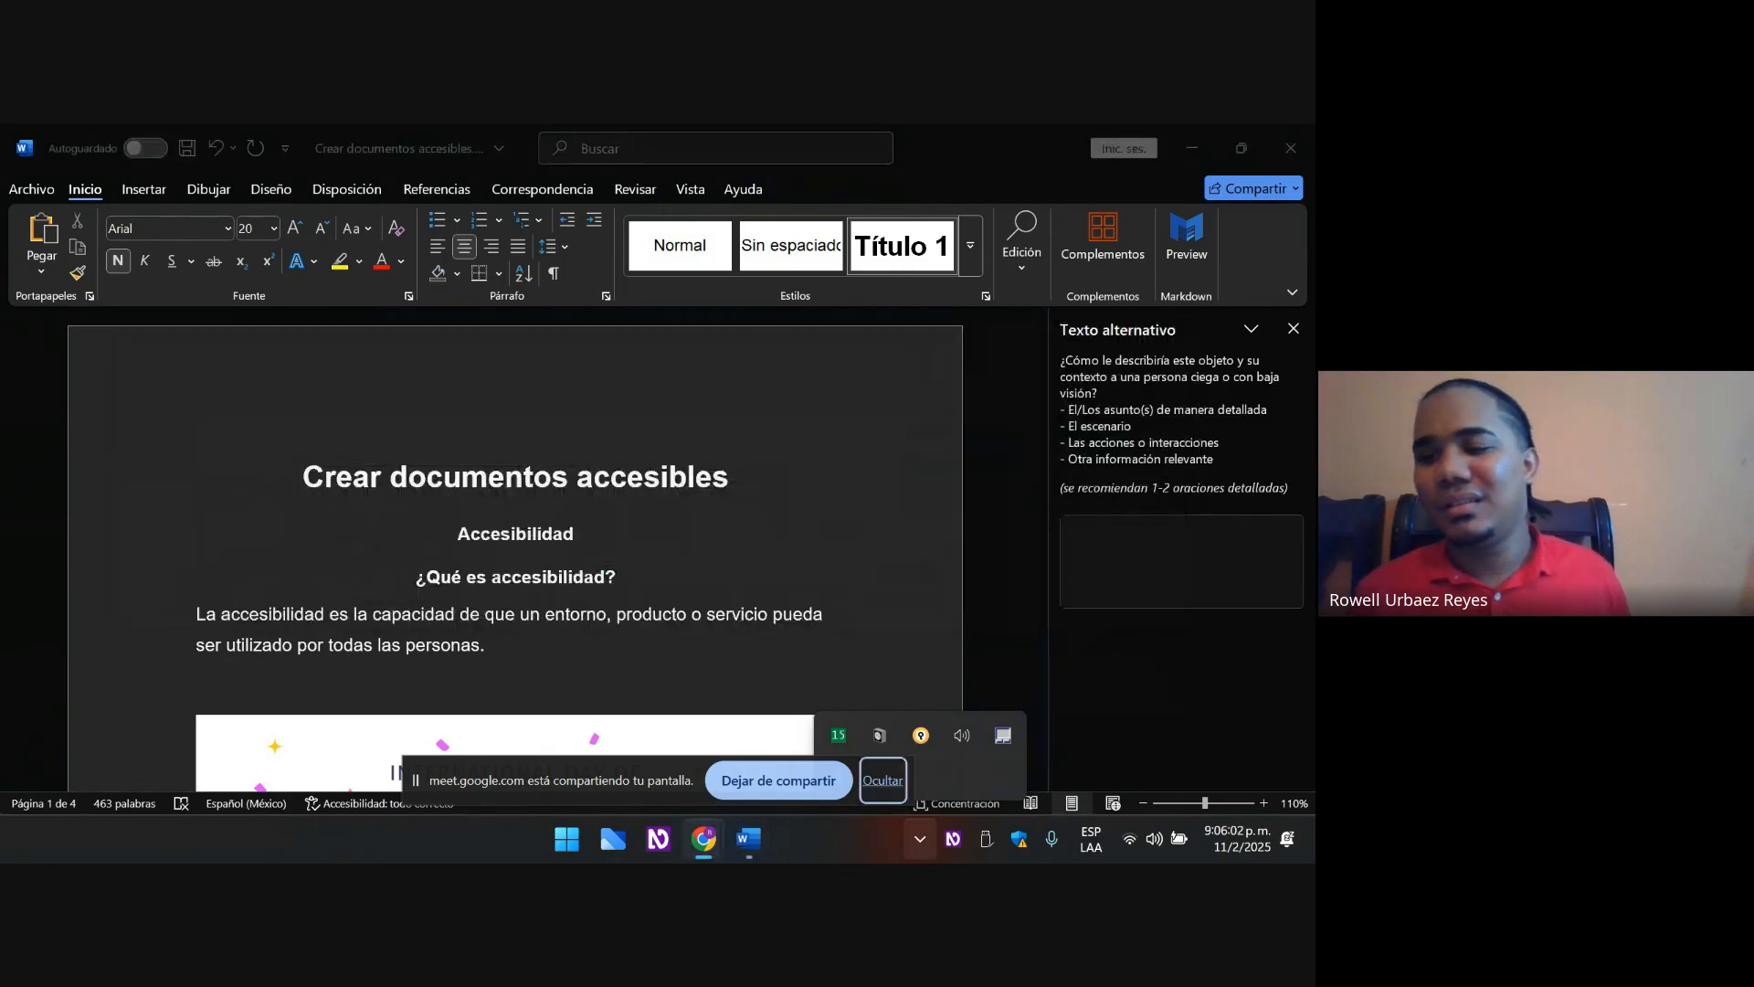
pyautogui.hotkey('shift', 'Tab')
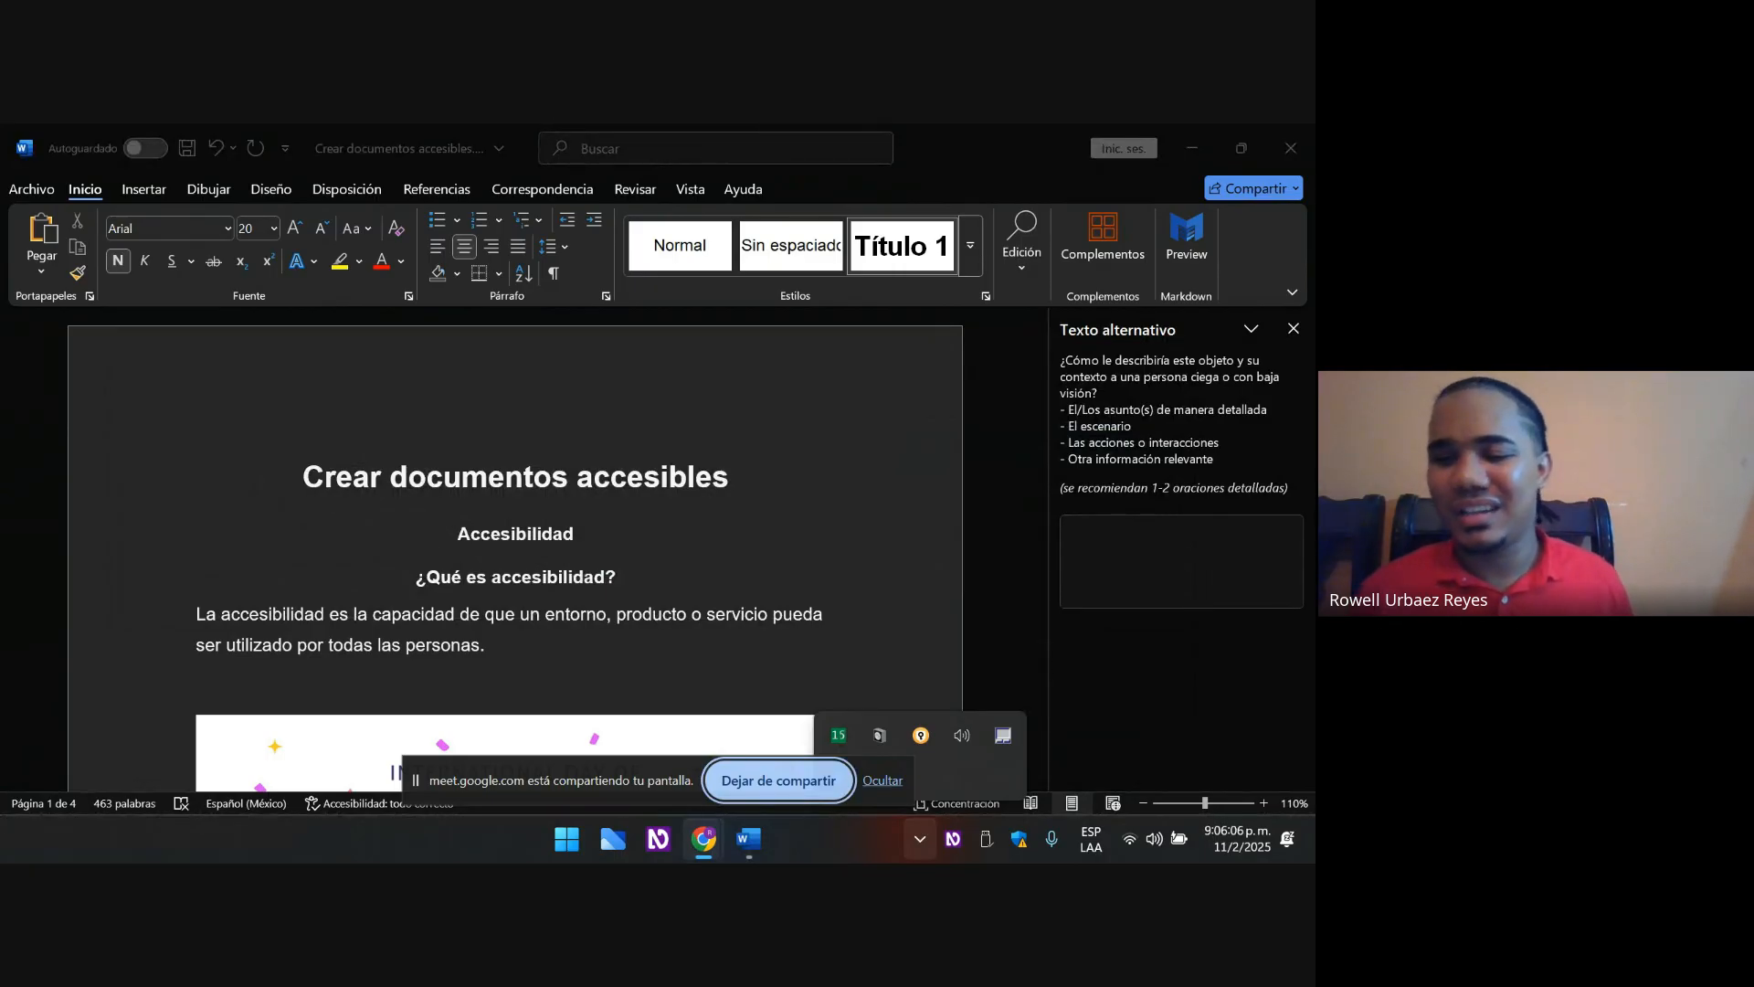
# - Launch Chrome from the Windows Run prompt and open the first profile in the second row of the profile chooser
pyautogui.press('super+r')
pyautogui.write('ch')
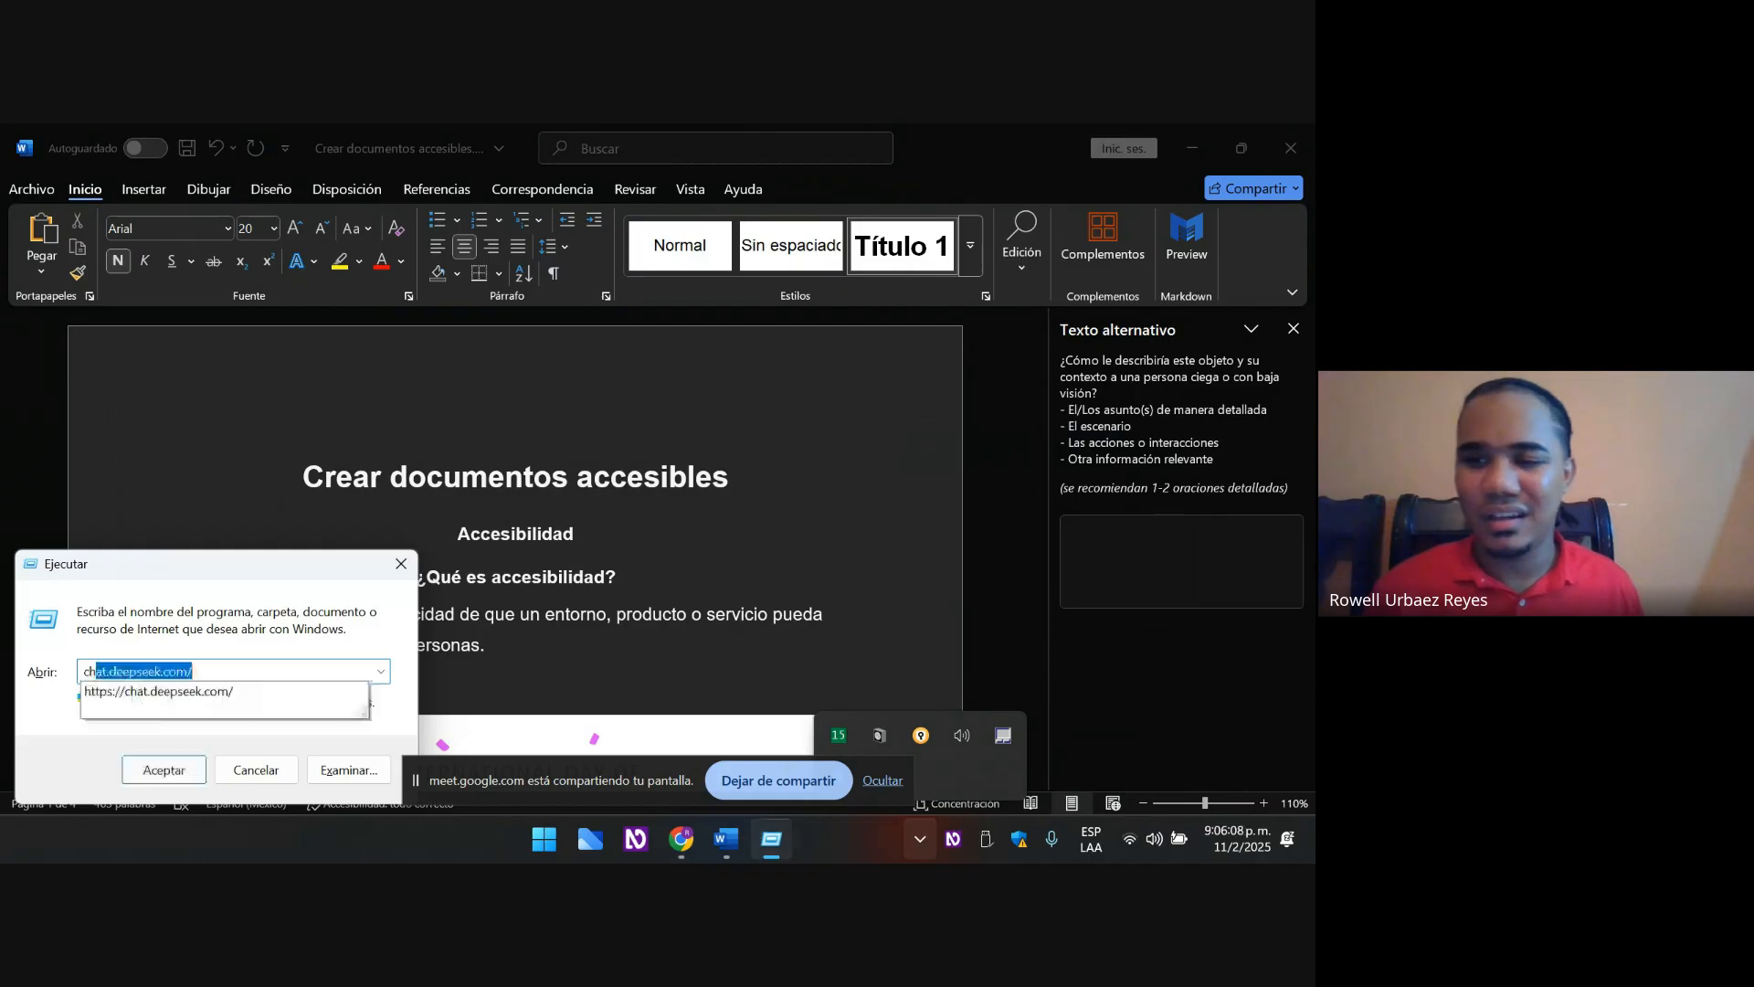
pyautogui.write('rome')
pyautogui.press('Return')
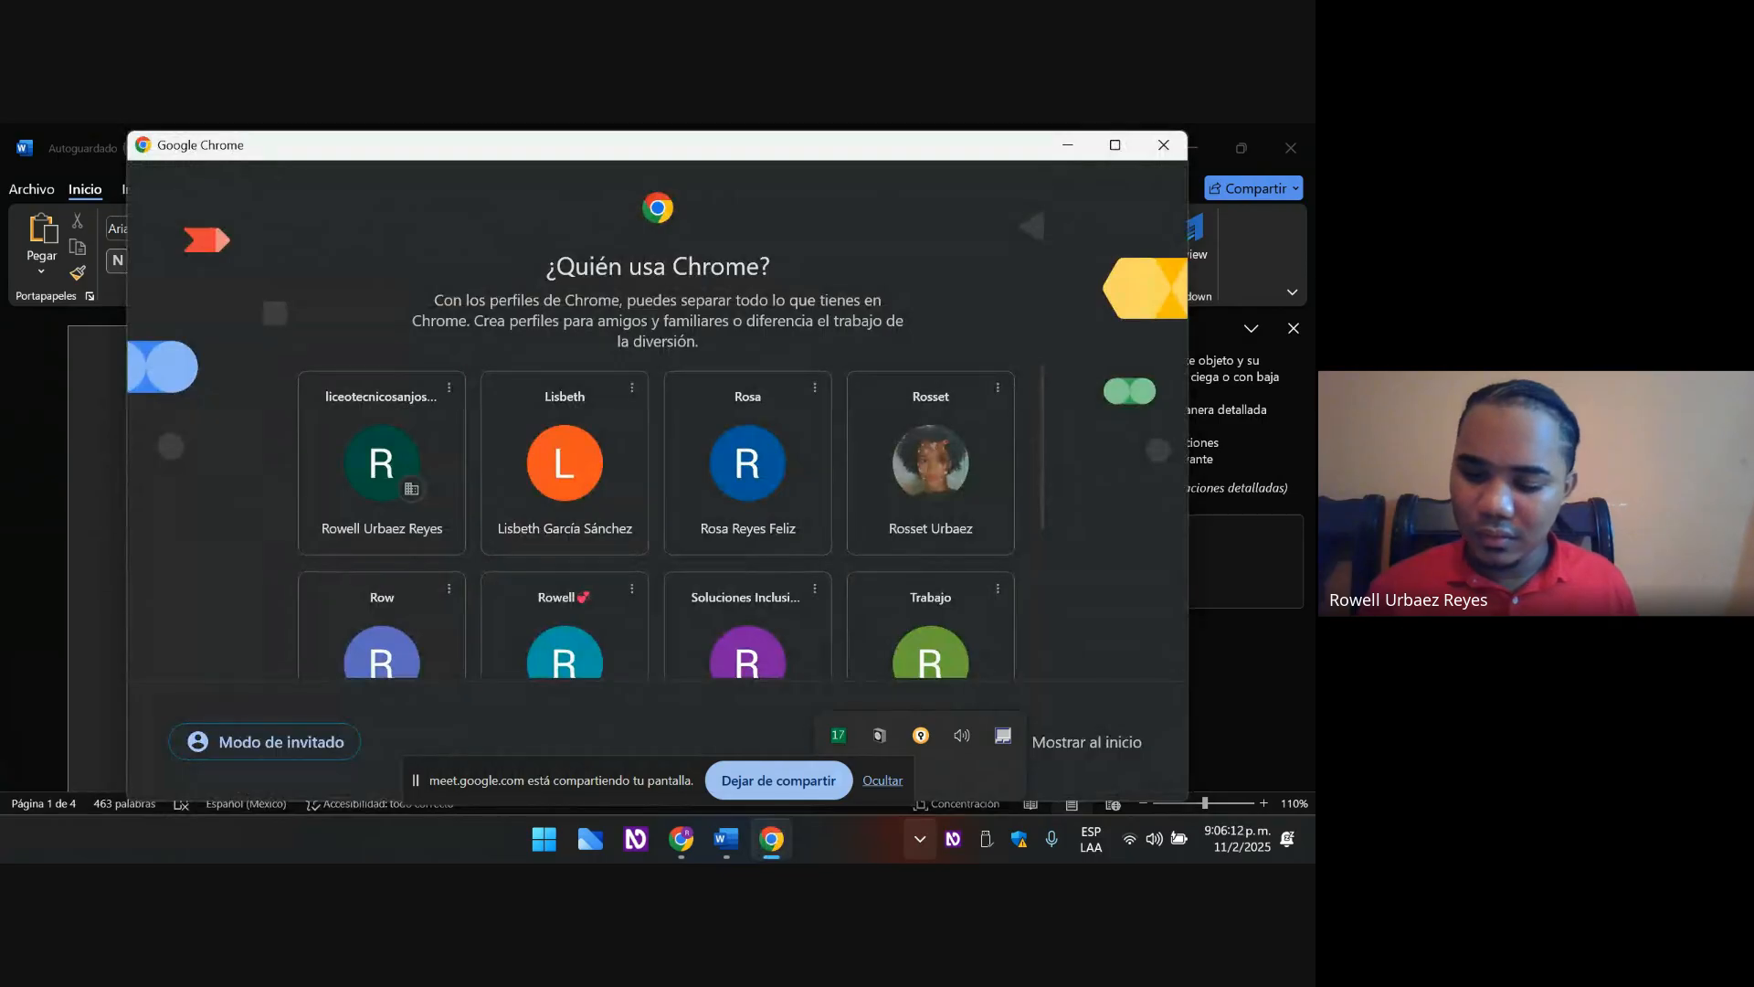
pyautogui.scroll(-2, 656, 526)
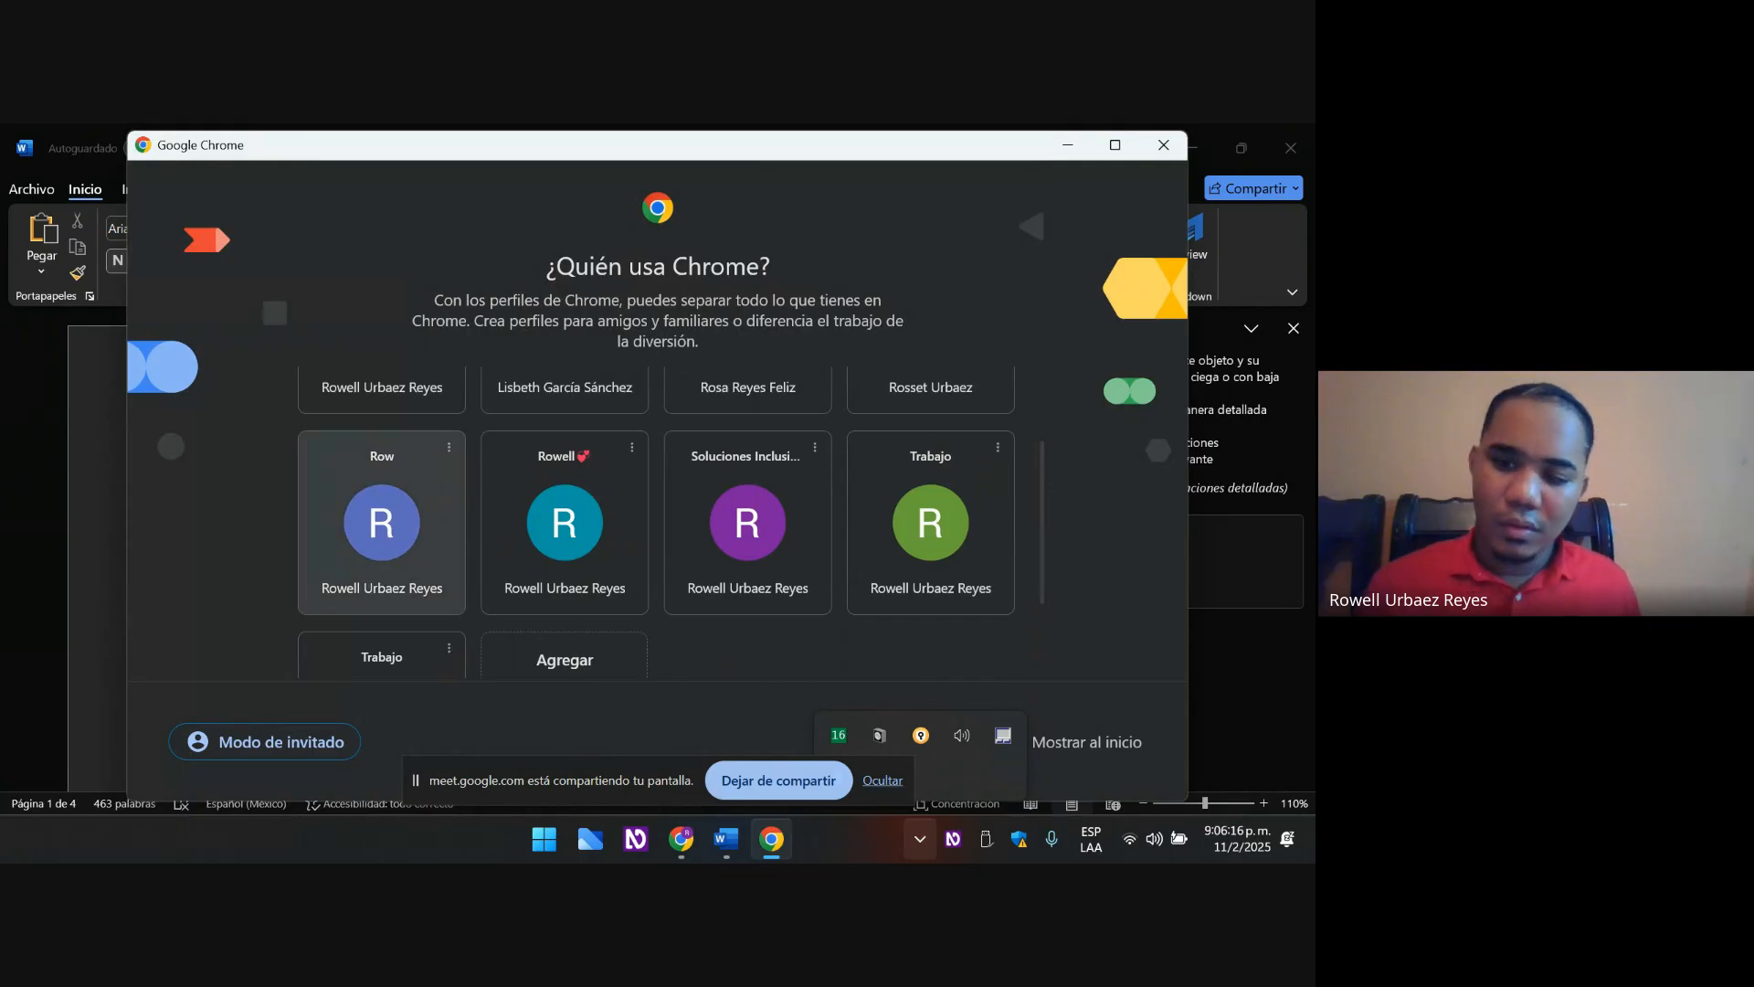
pyautogui.click(381, 521)
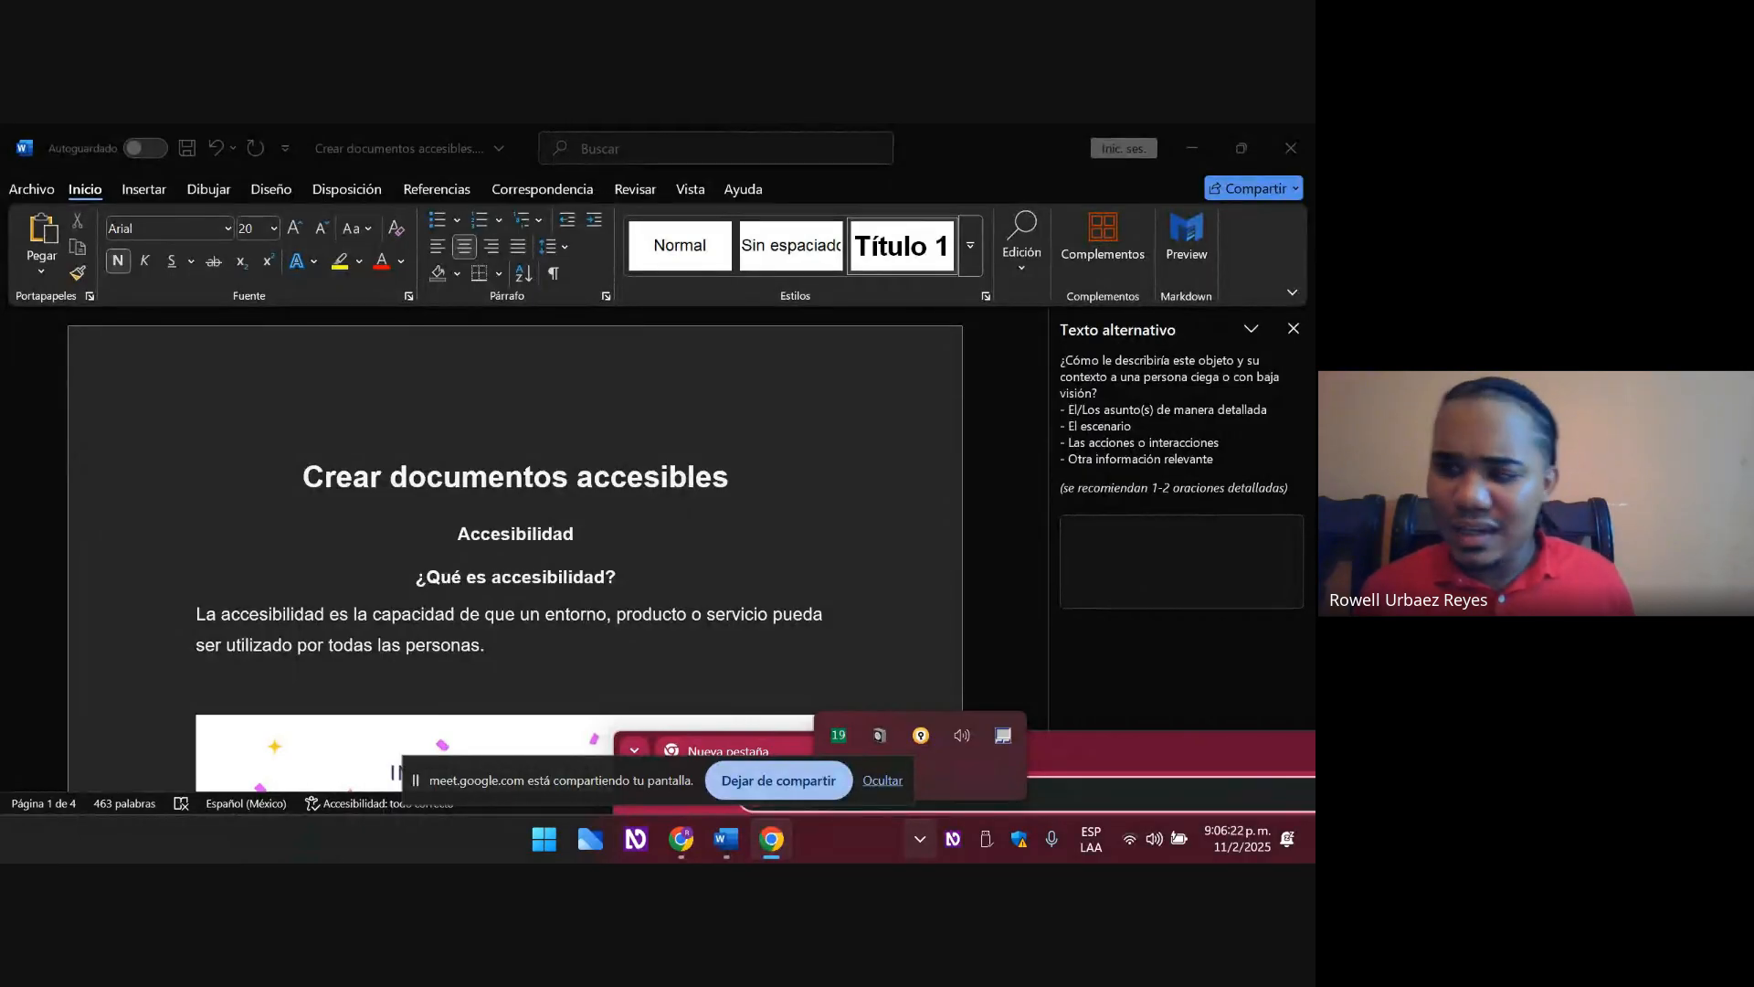
# - Search Google for "contrast finder" using the clipboard history entry, view the browser full screen, and open the app.contrast-finder.org result
pyautogui.press('super+v')
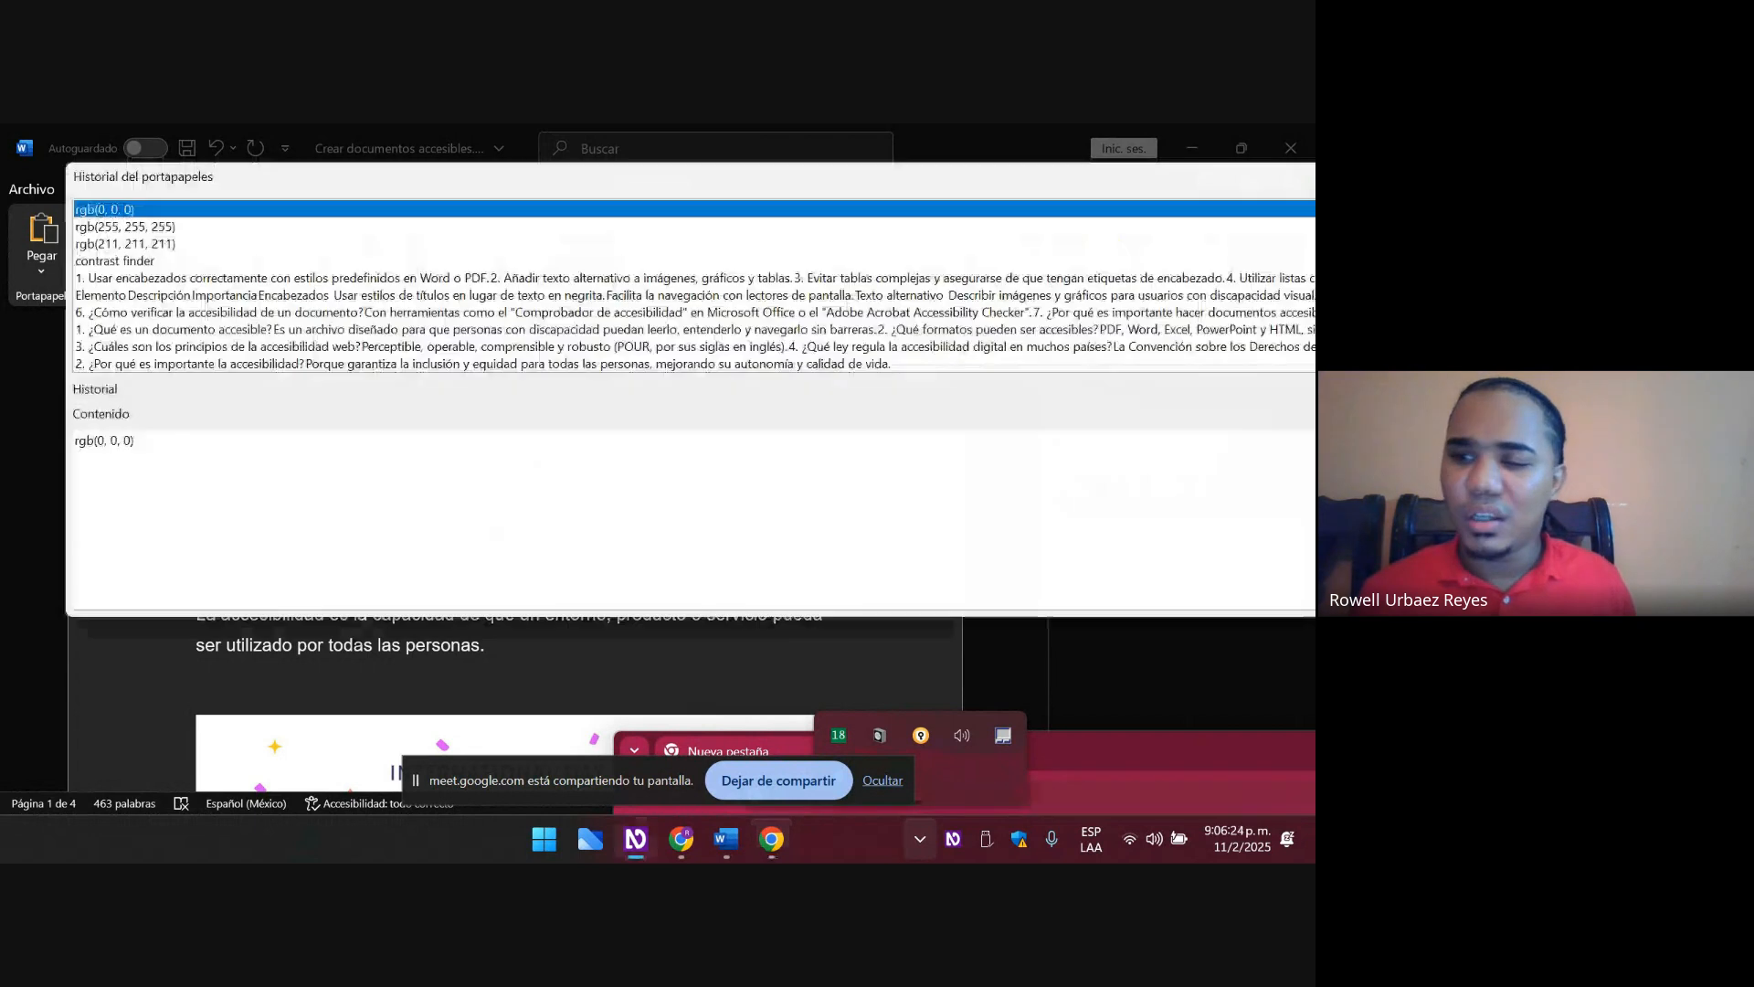
pyautogui.press('Down')
pyautogui.press('Down')
pyautogui.press('Down')
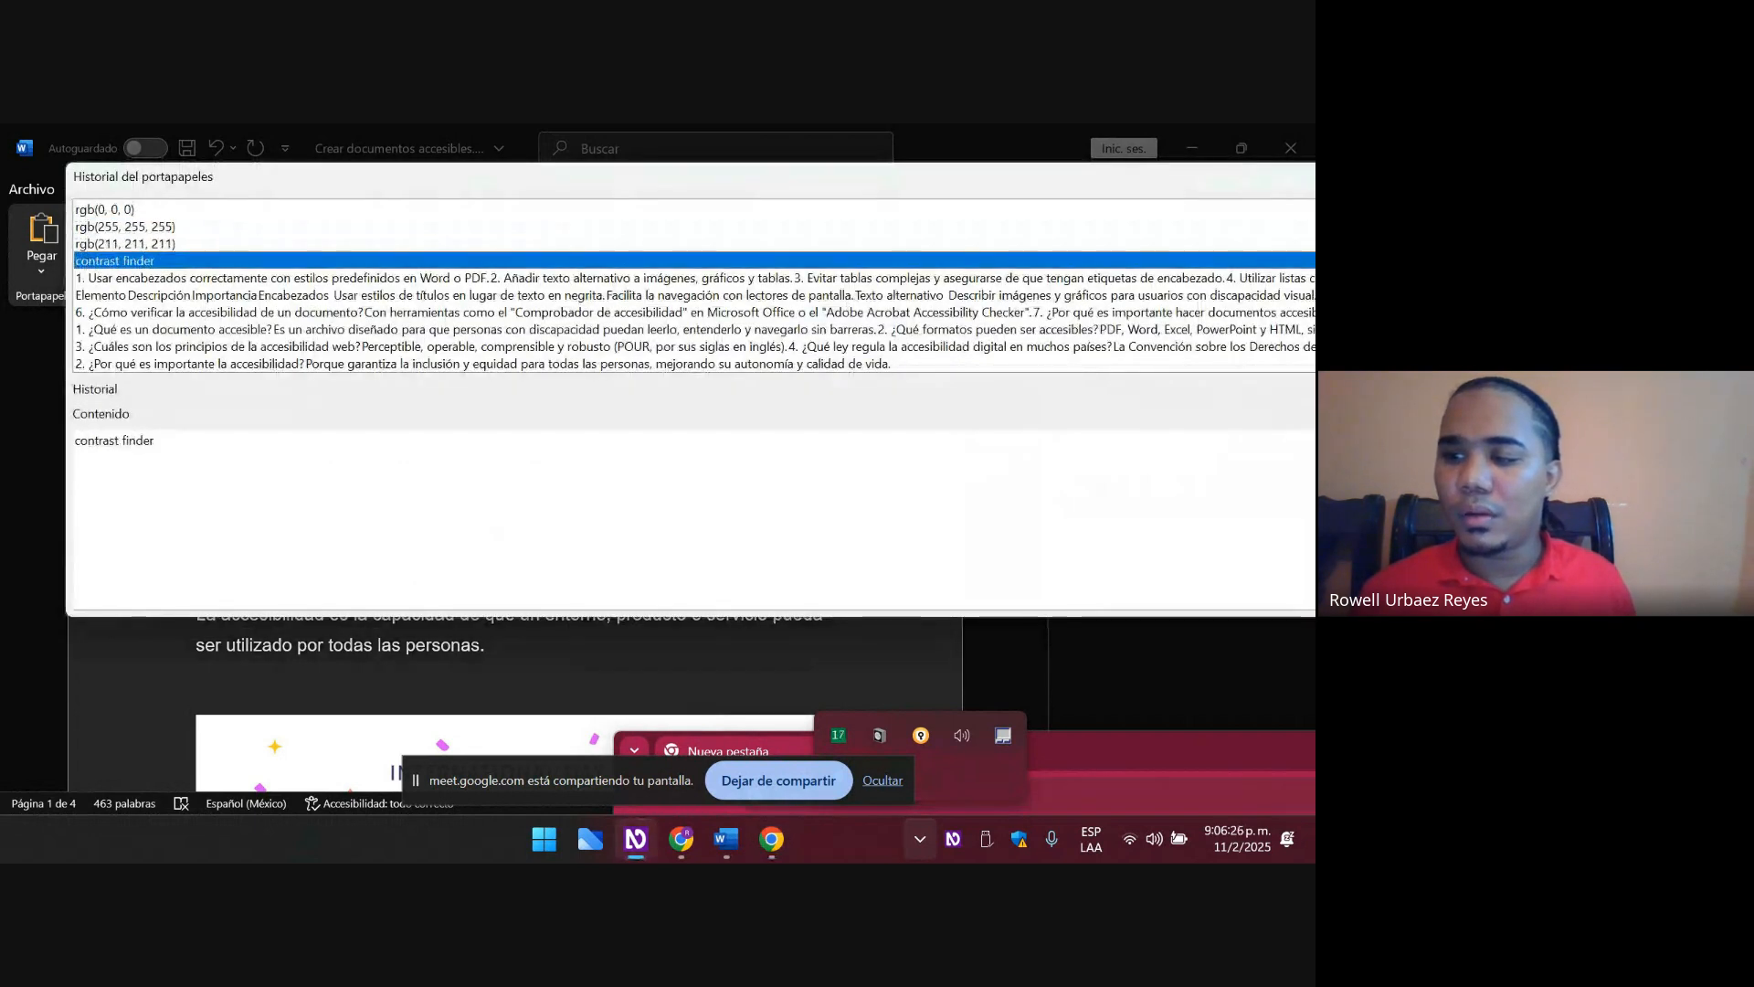
pyautogui.press('Return')
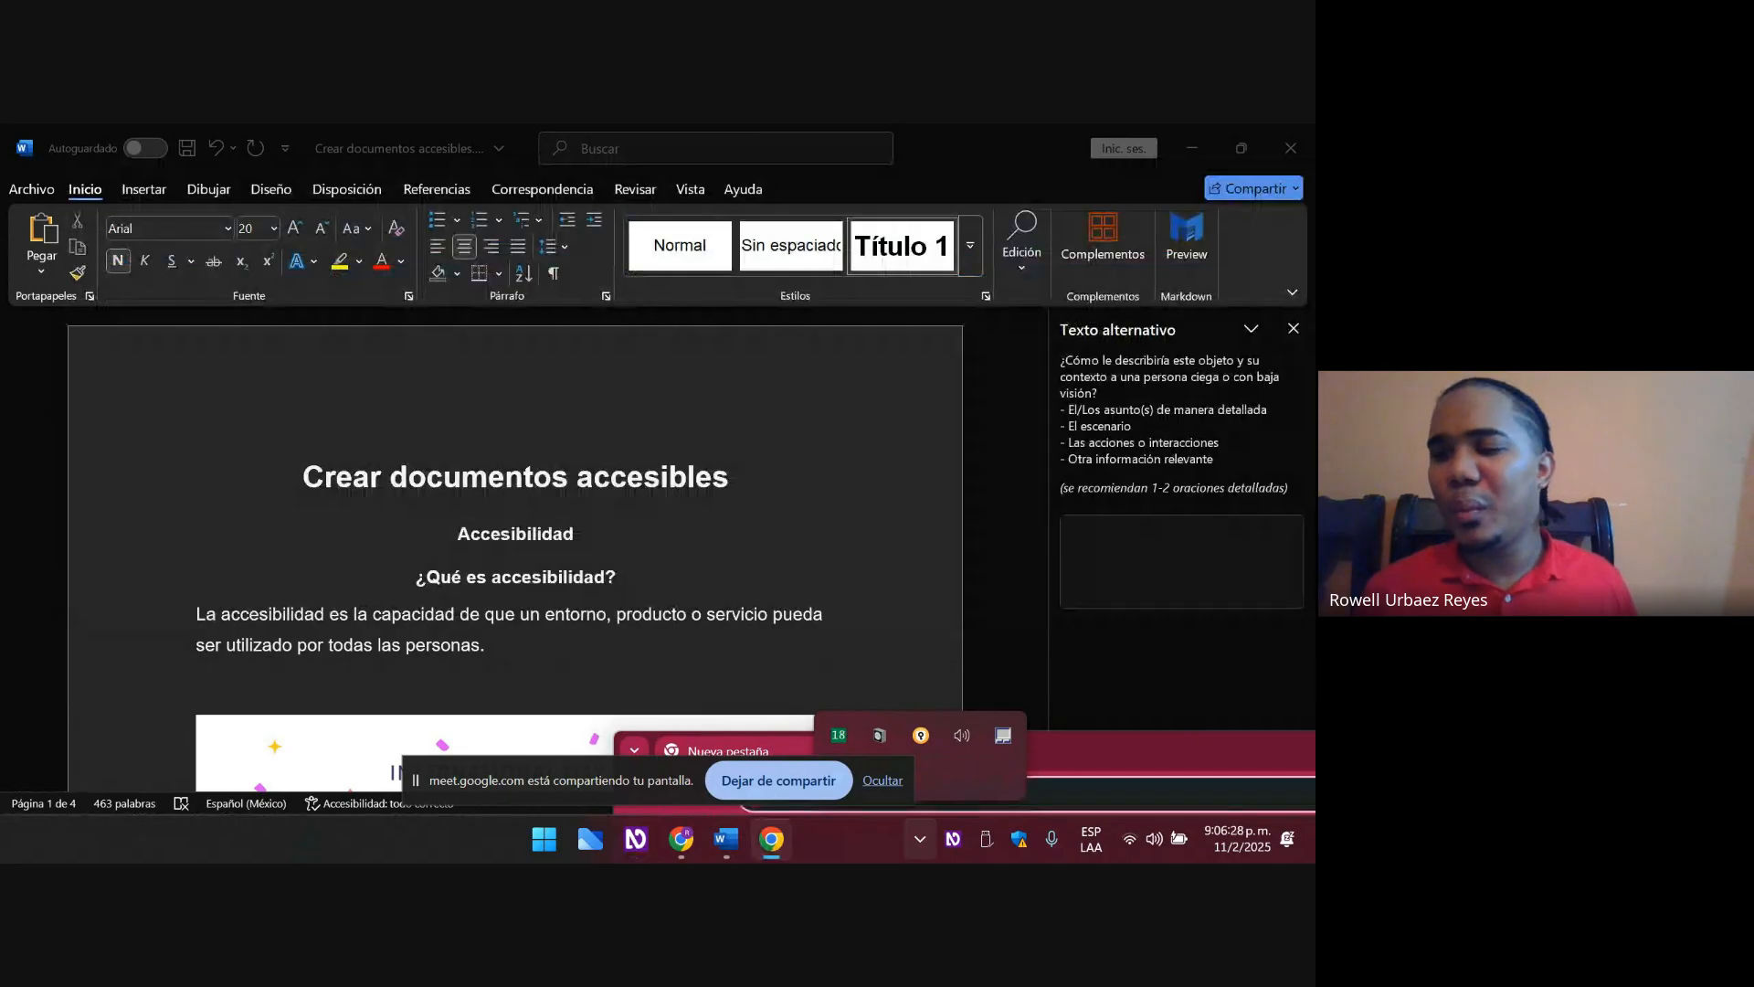
pyautogui.press('Return')
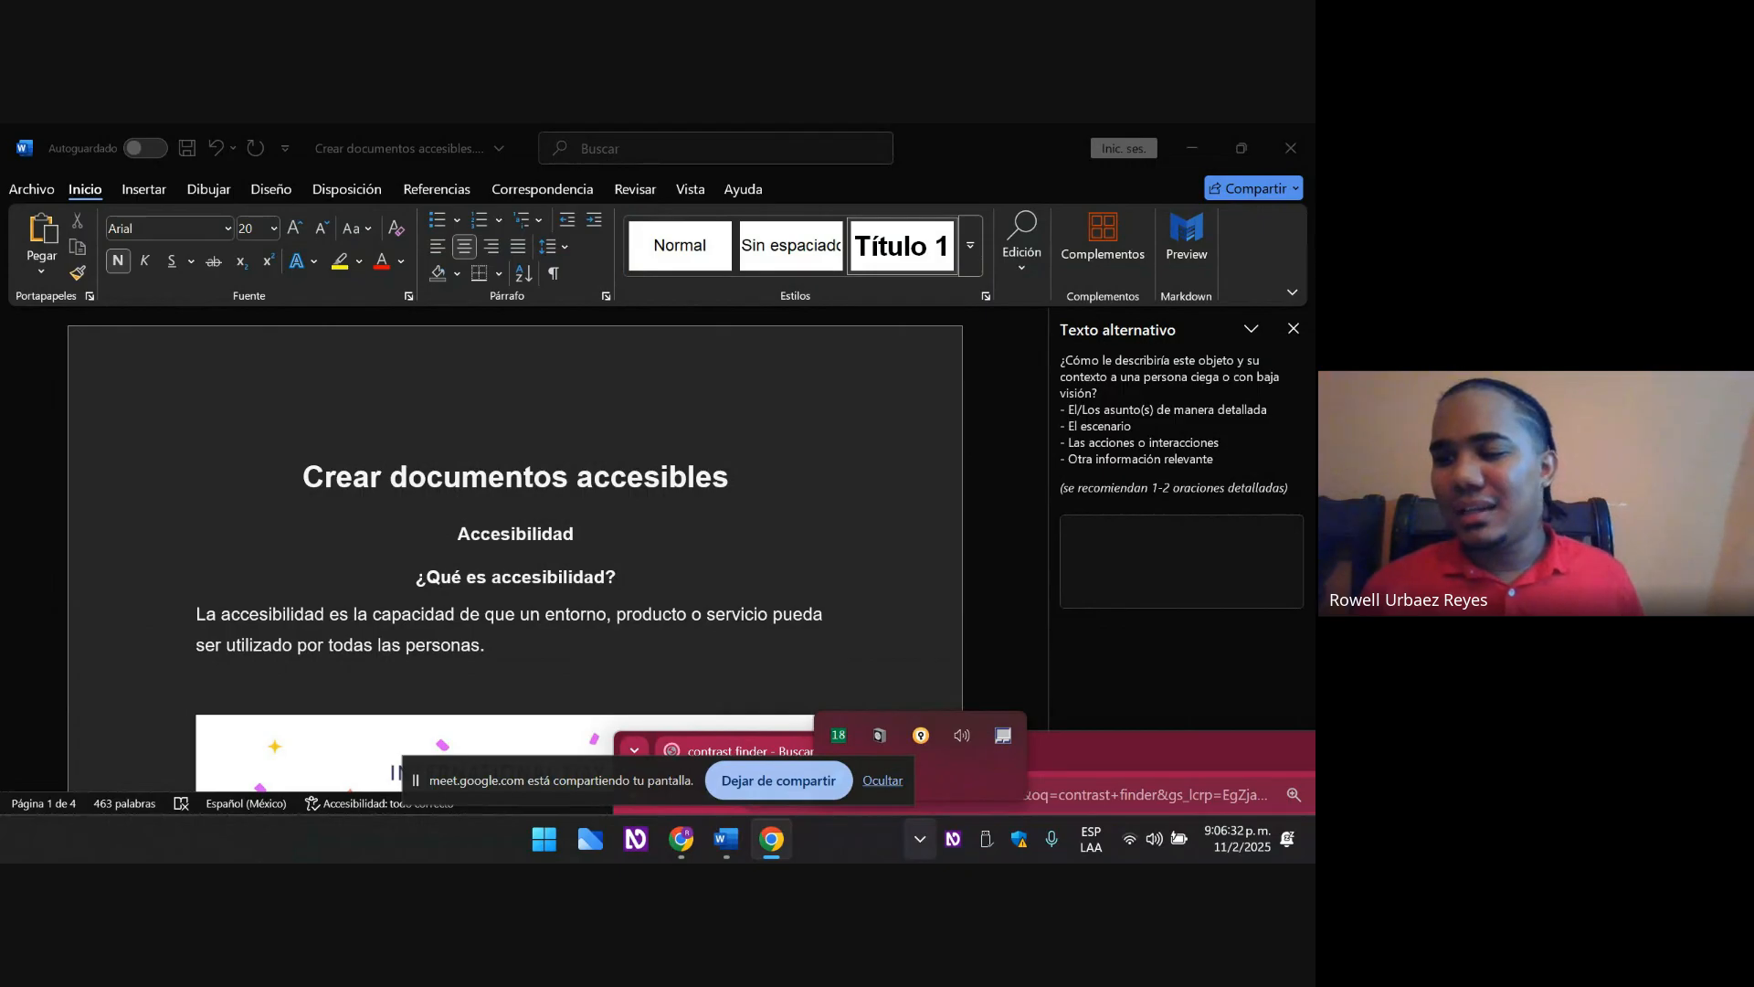
pyautogui.press('F11')
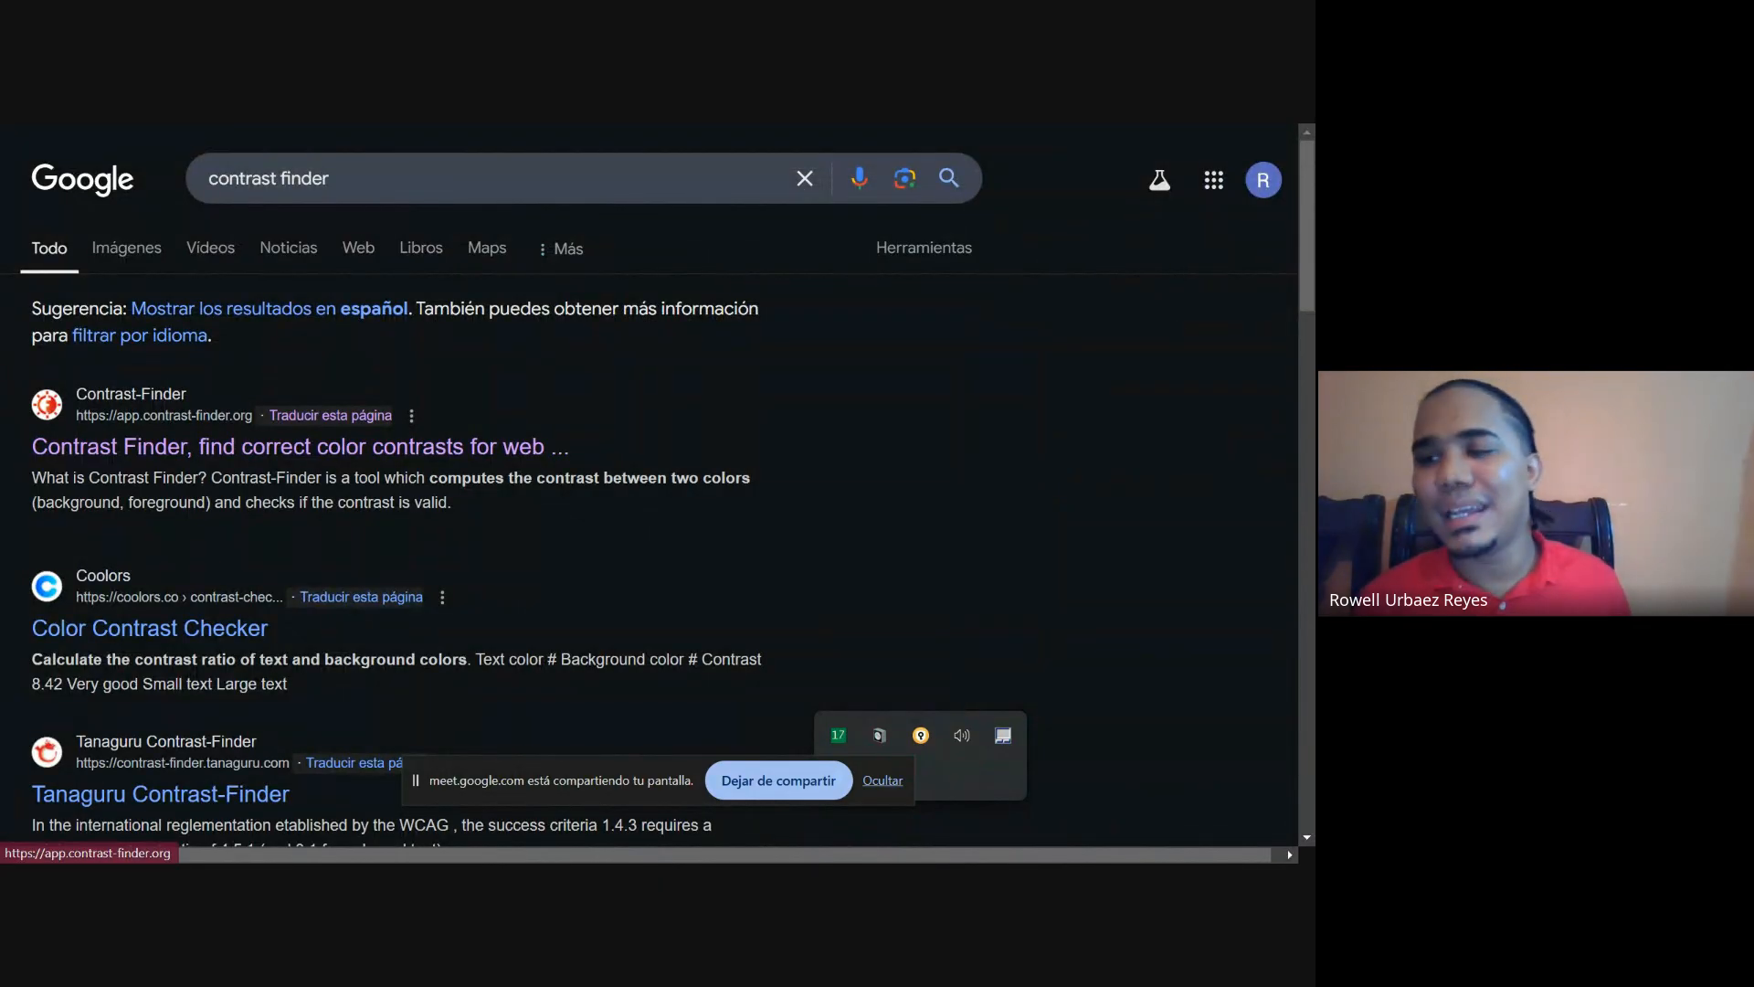
pyautogui.click(300, 447)
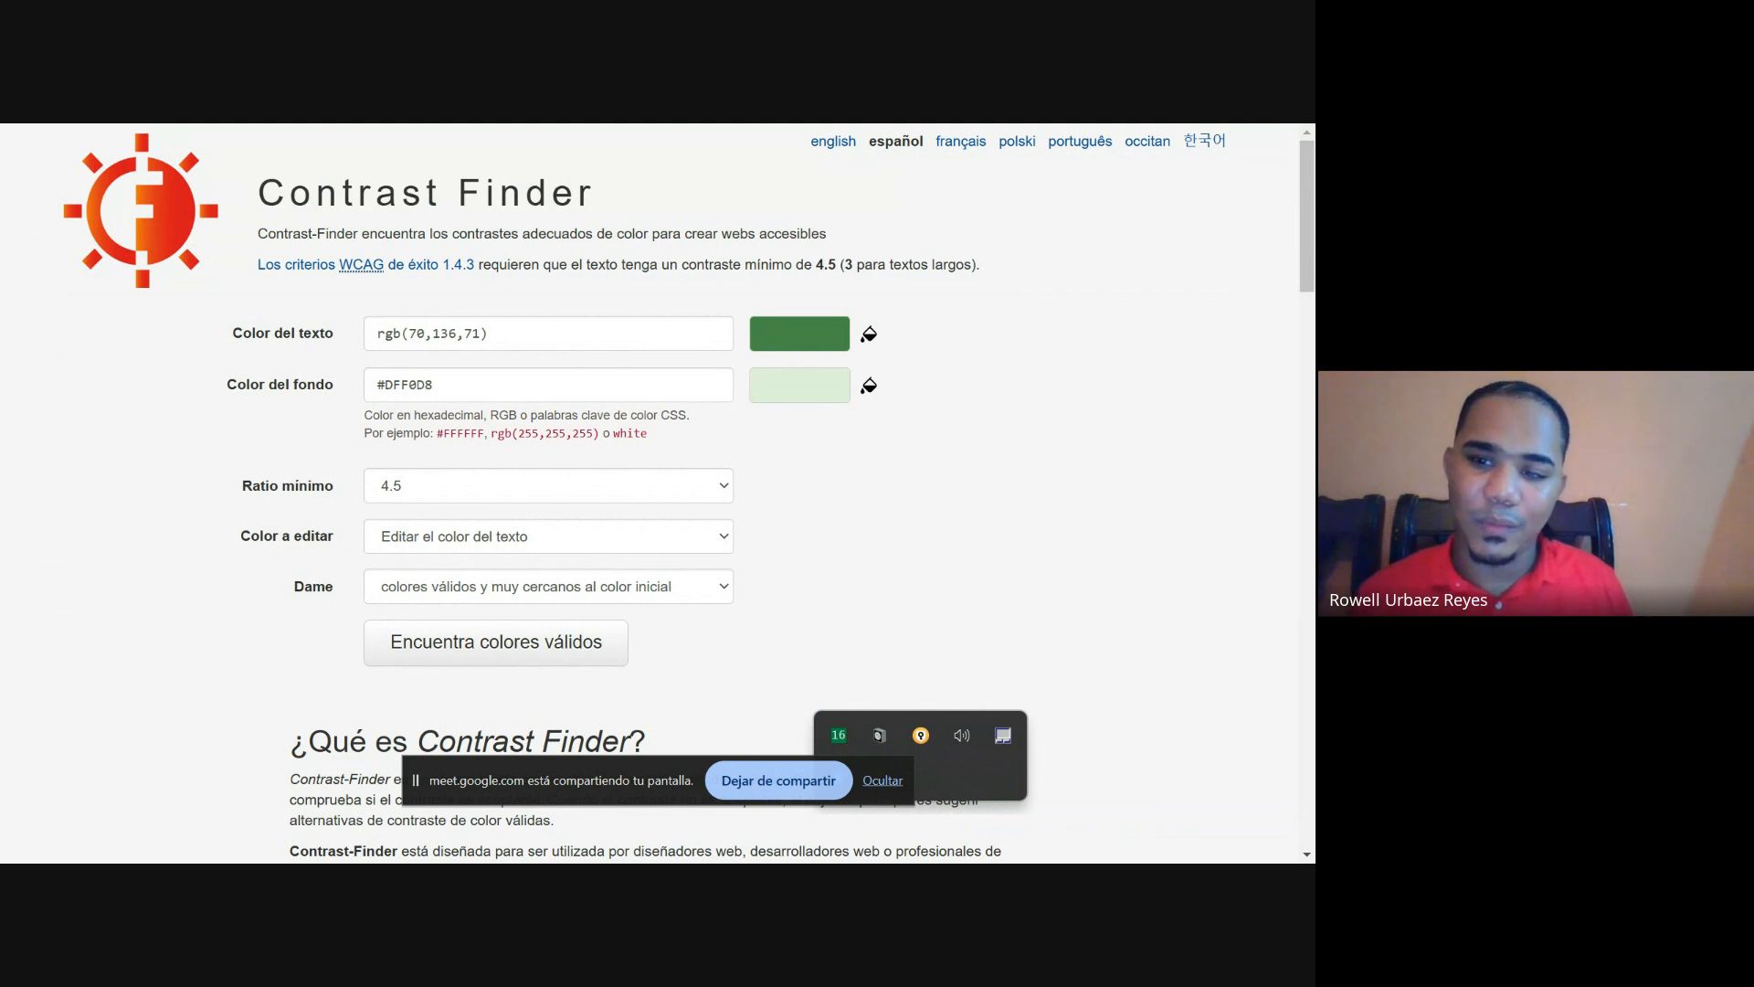
# - Replace the Color del texto value with rgb(0, 0, 0) from the clipboard history
pyautogui.click(490, 333)
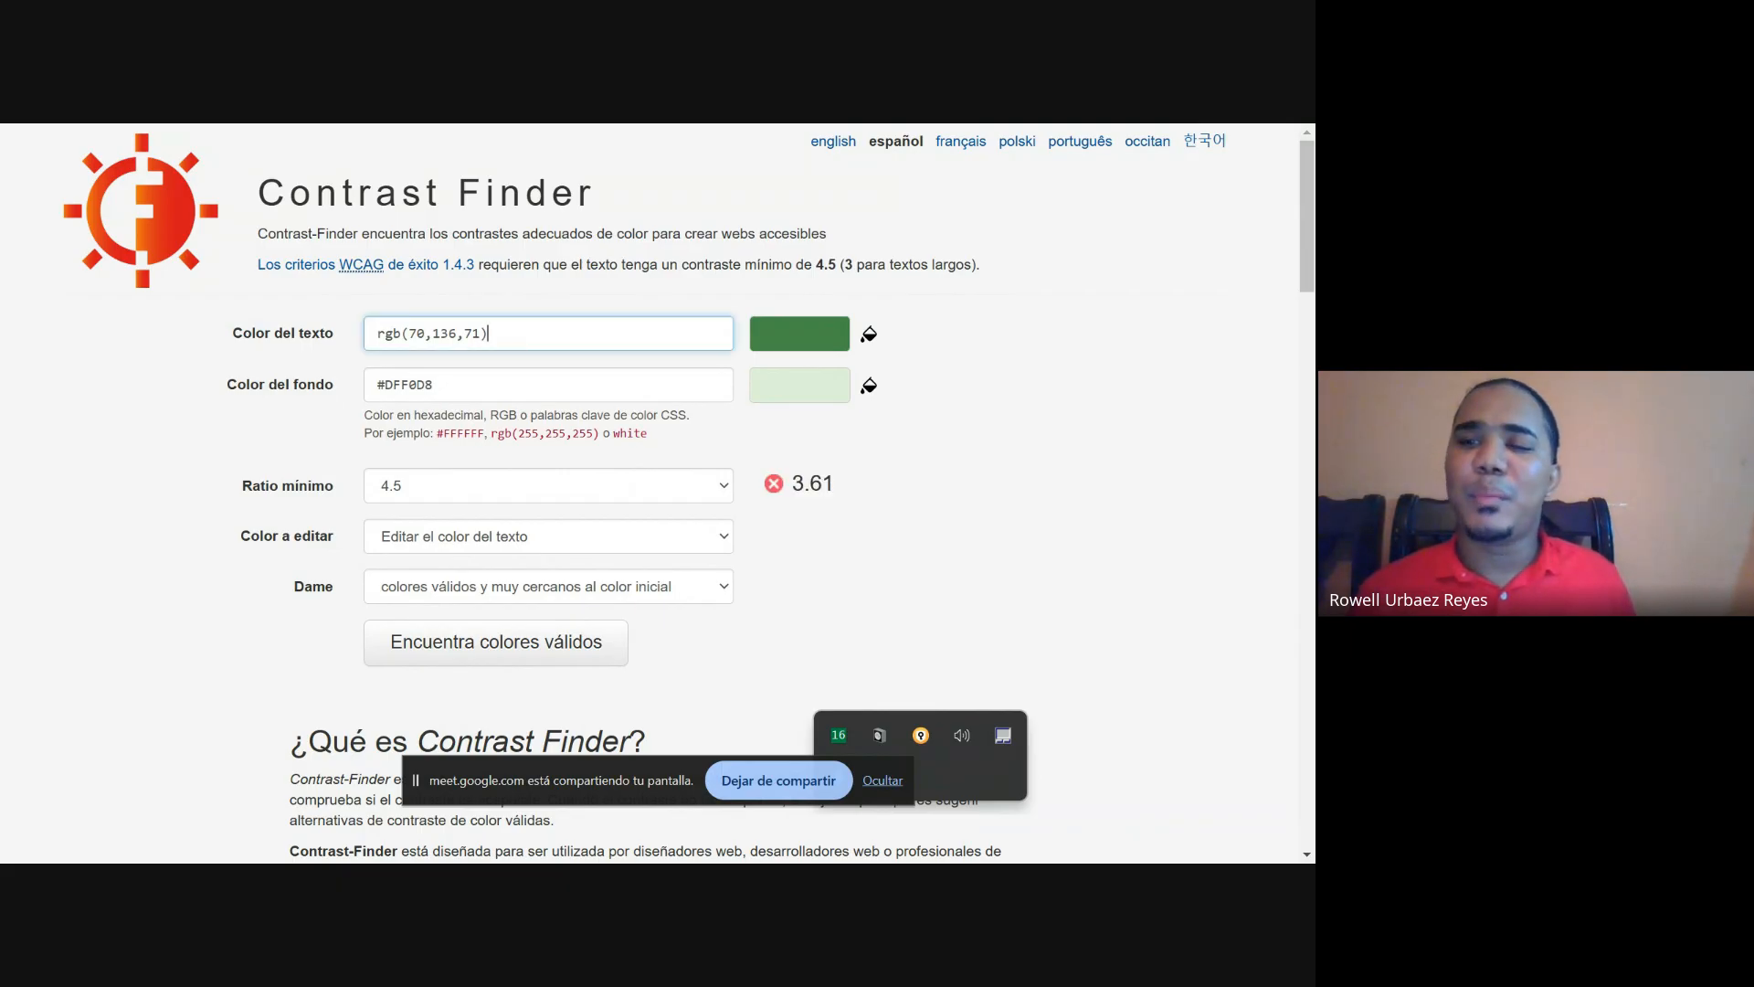
pyautogui.press('BackSpace')
pyautogui.press('BackSpace')
pyautogui.press('BackSpace')
pyautogui.press('BackSpace')
pyautogui.press('BackSpace')
pyautogui.press('BackSpace')
pyautogui.press('BackSpace')
pyautogui.press('BackSpace')
pyautogui.press('BackSpace')
pyautogui.press('BackSpace')
pyautogui.press('BackSpace')
pyautogui.press('BackSpace')
pyautogui.press('BackSpace')
pyautogui.press('BackSpace')
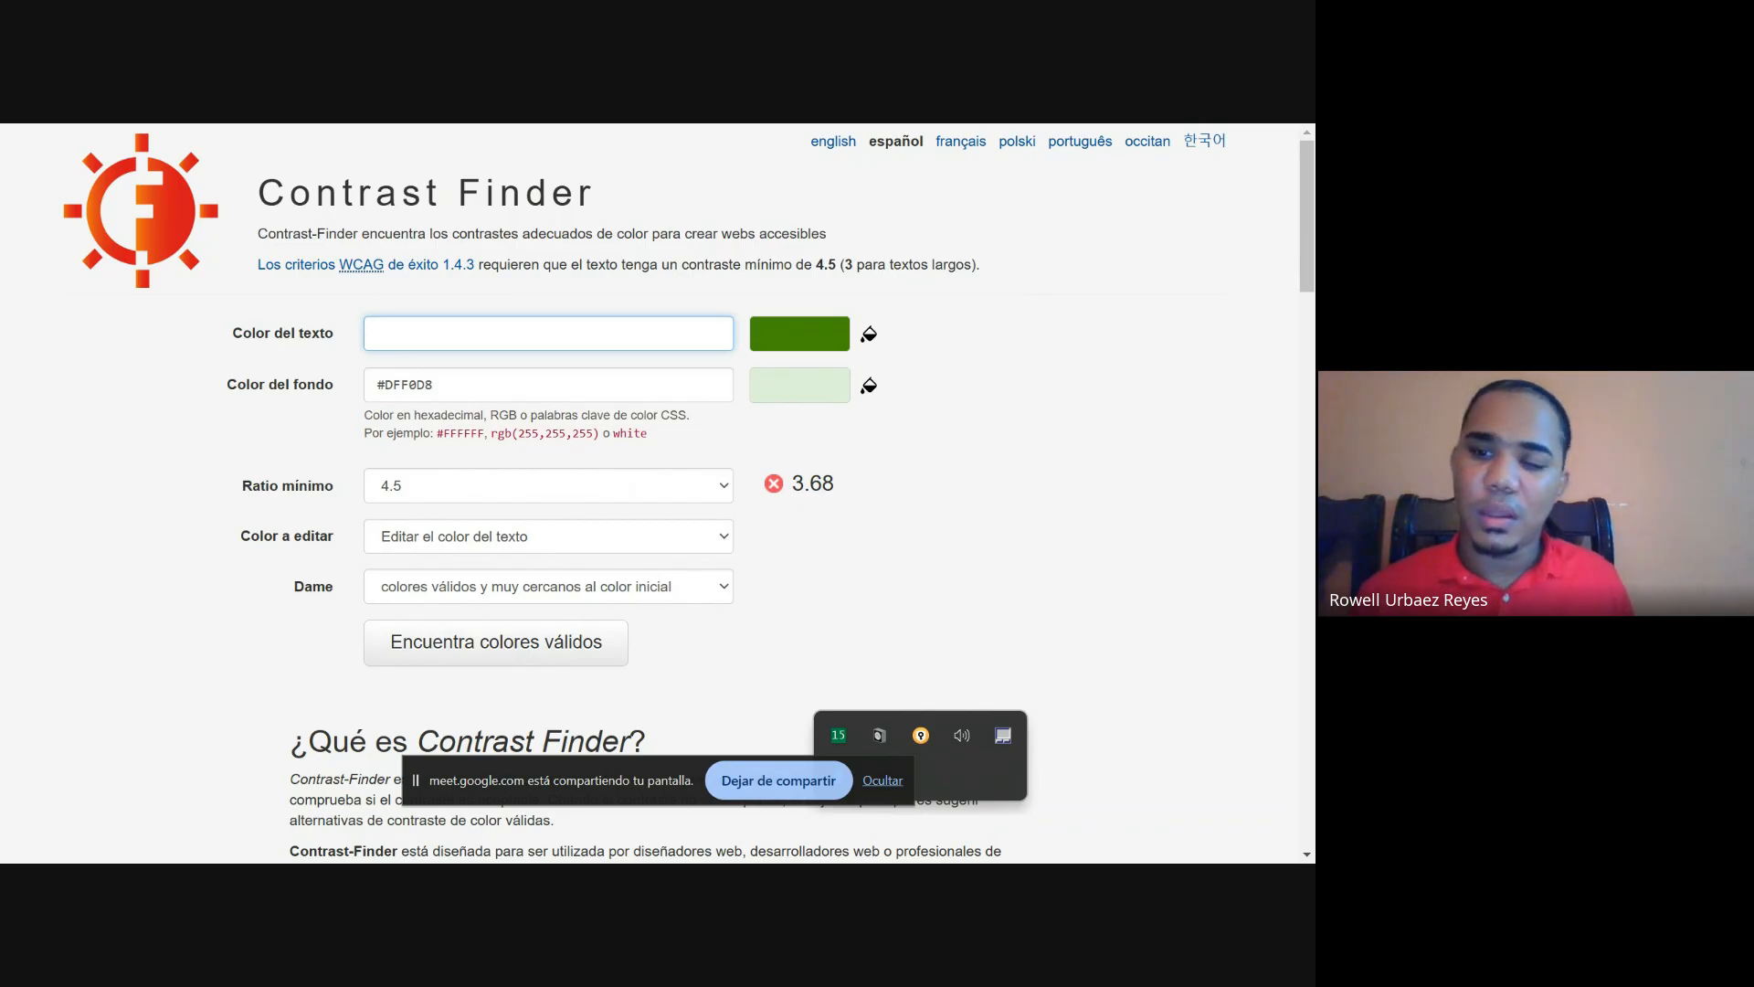
pyautogui.press('super+v')
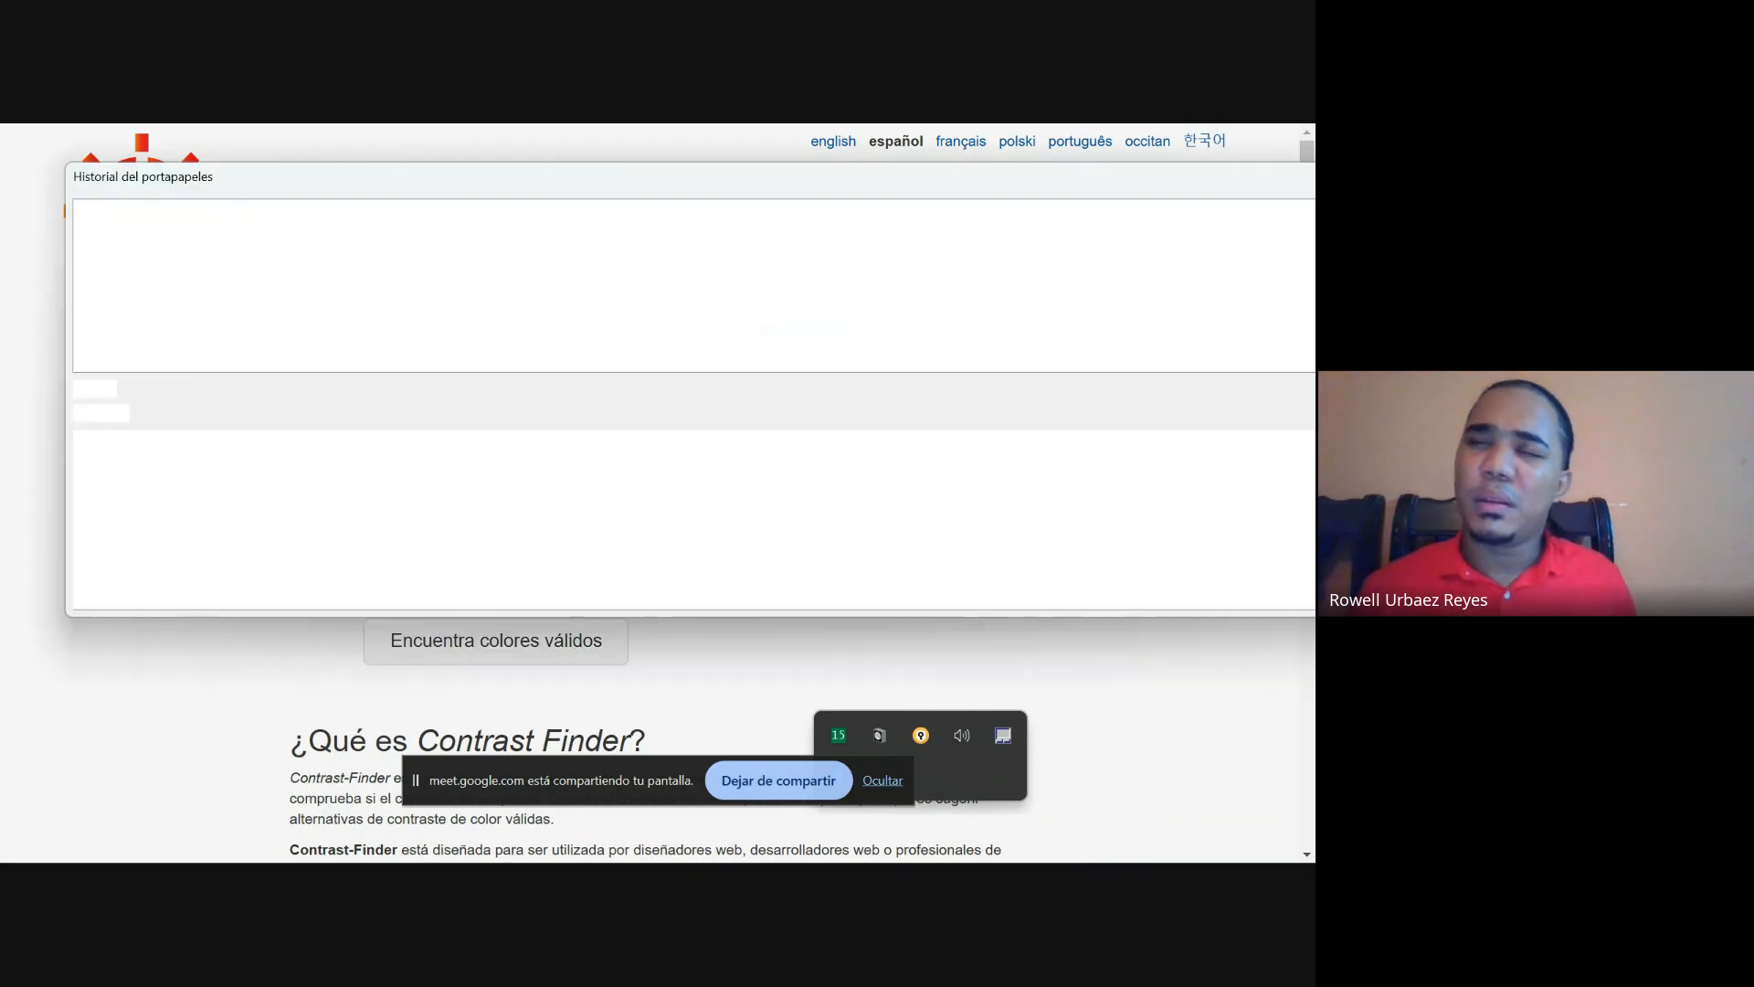
pyautogui.press('Down')
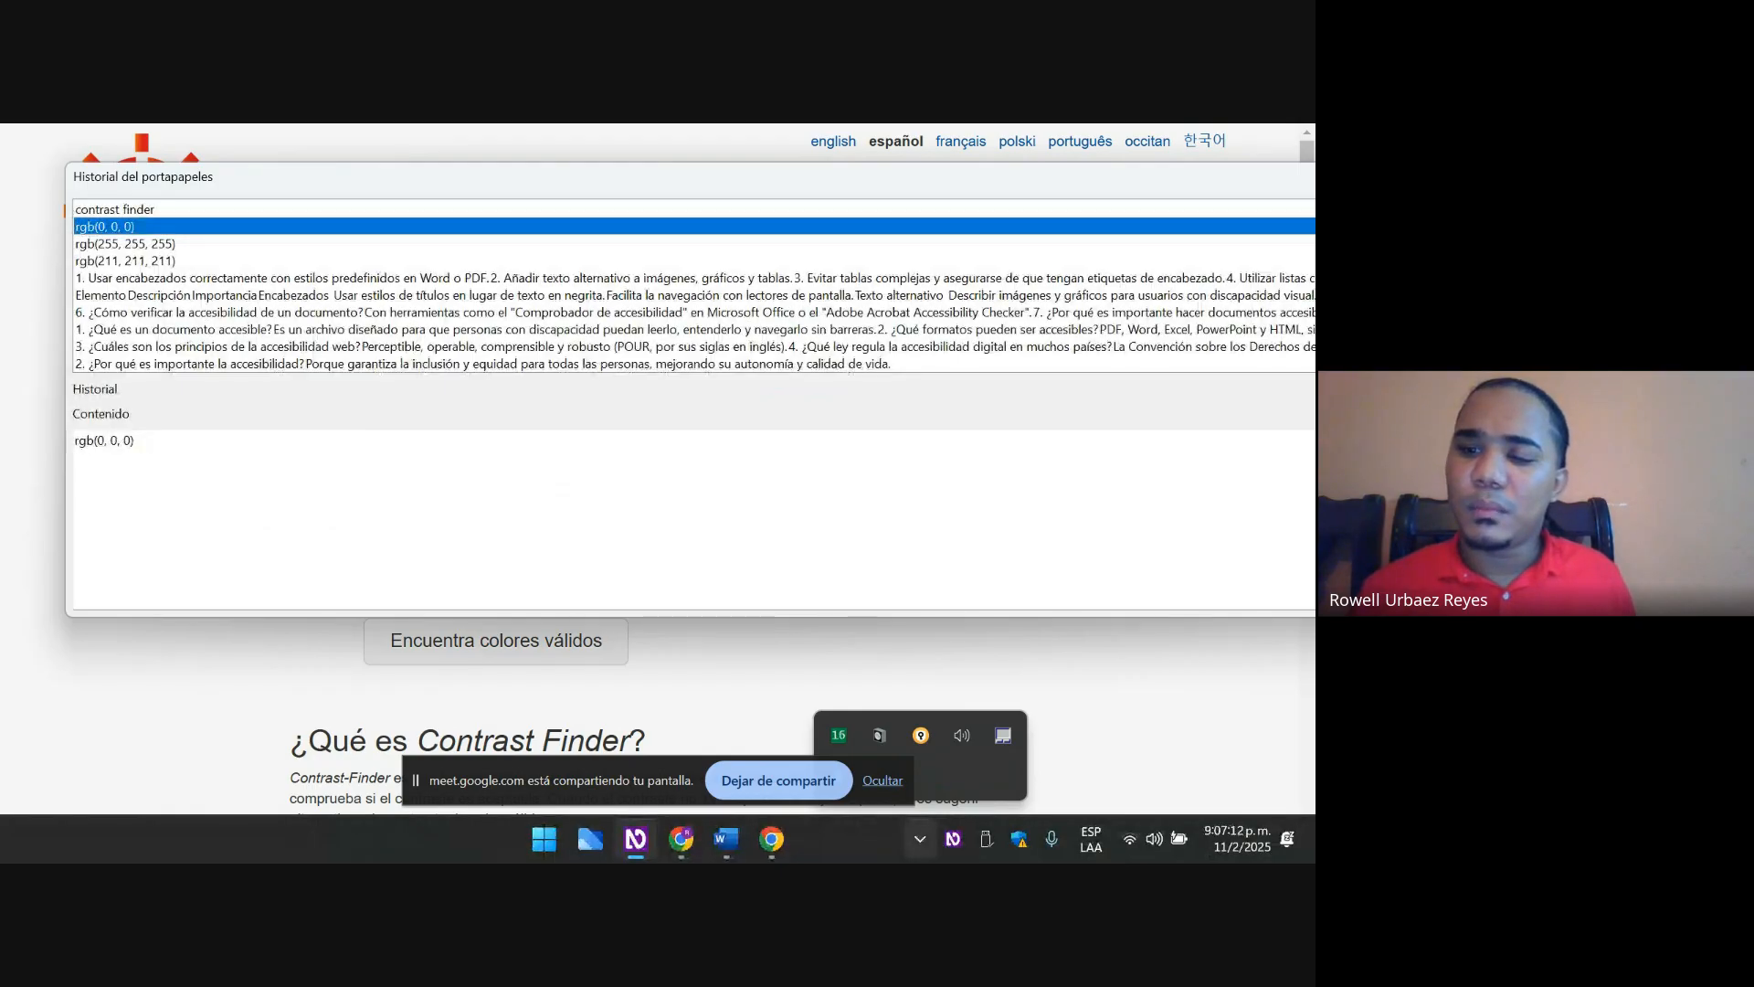
pyautogui.press('Return')
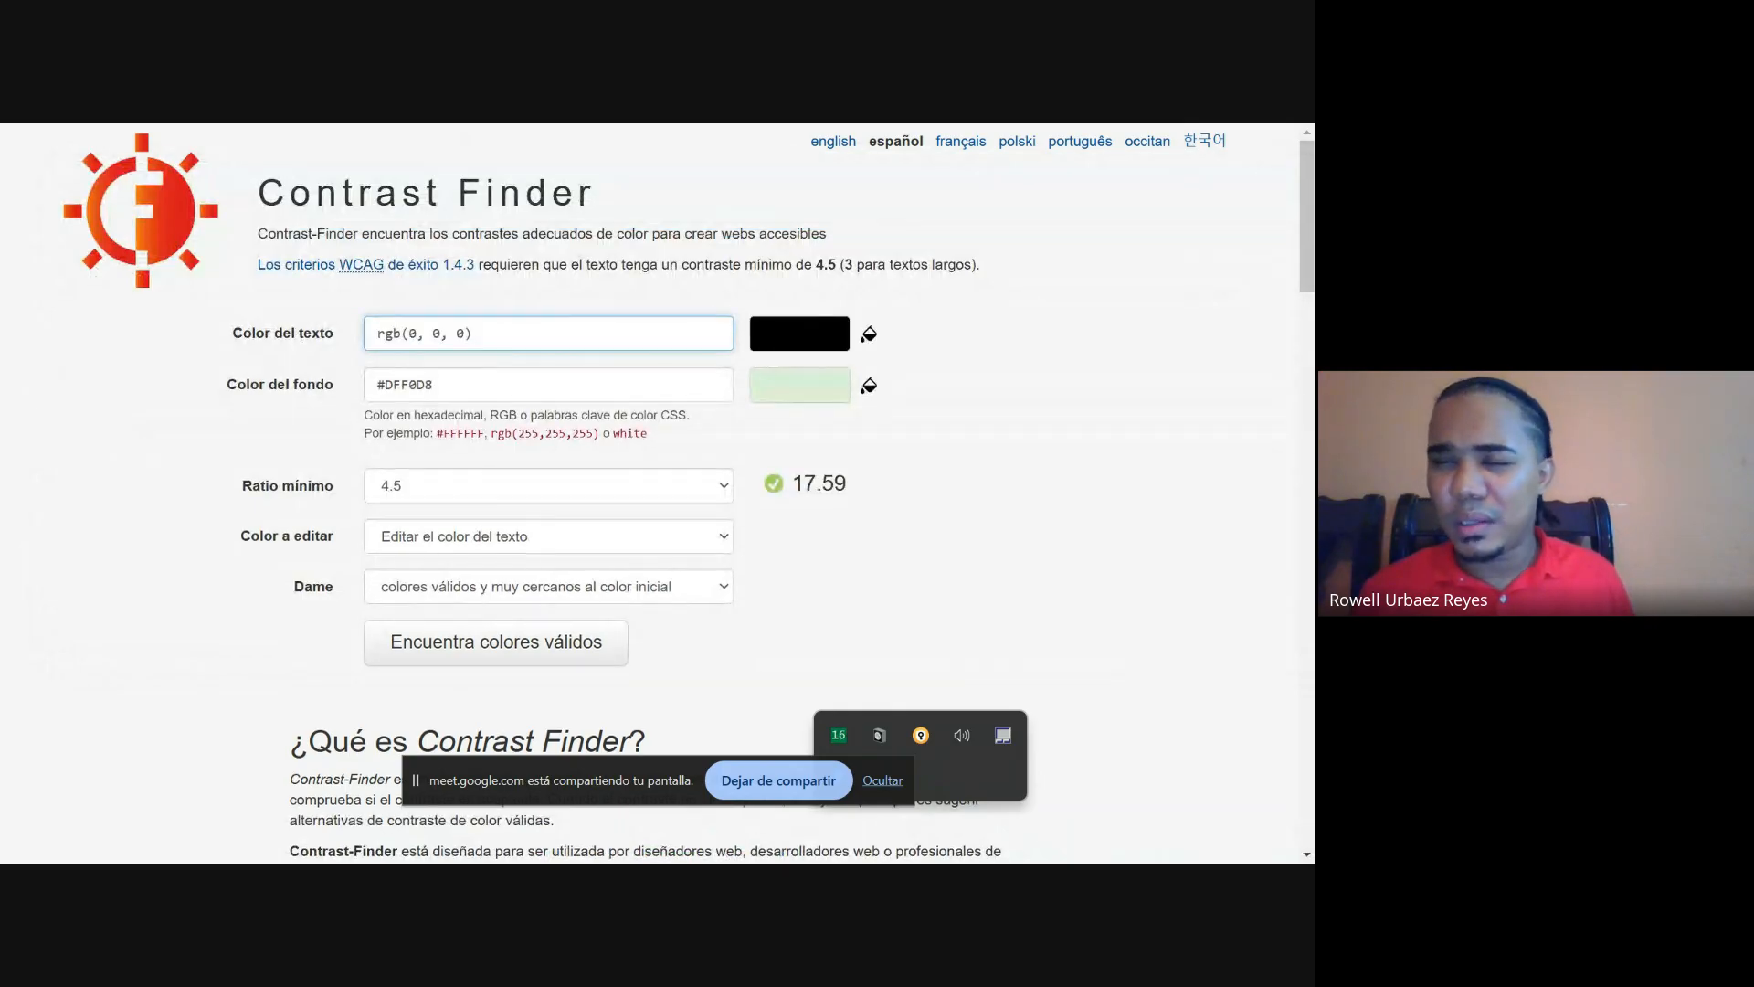
# - Replace the Color del fondo value with rgb(255, 255, 255)
pyautogui.press('Tab')
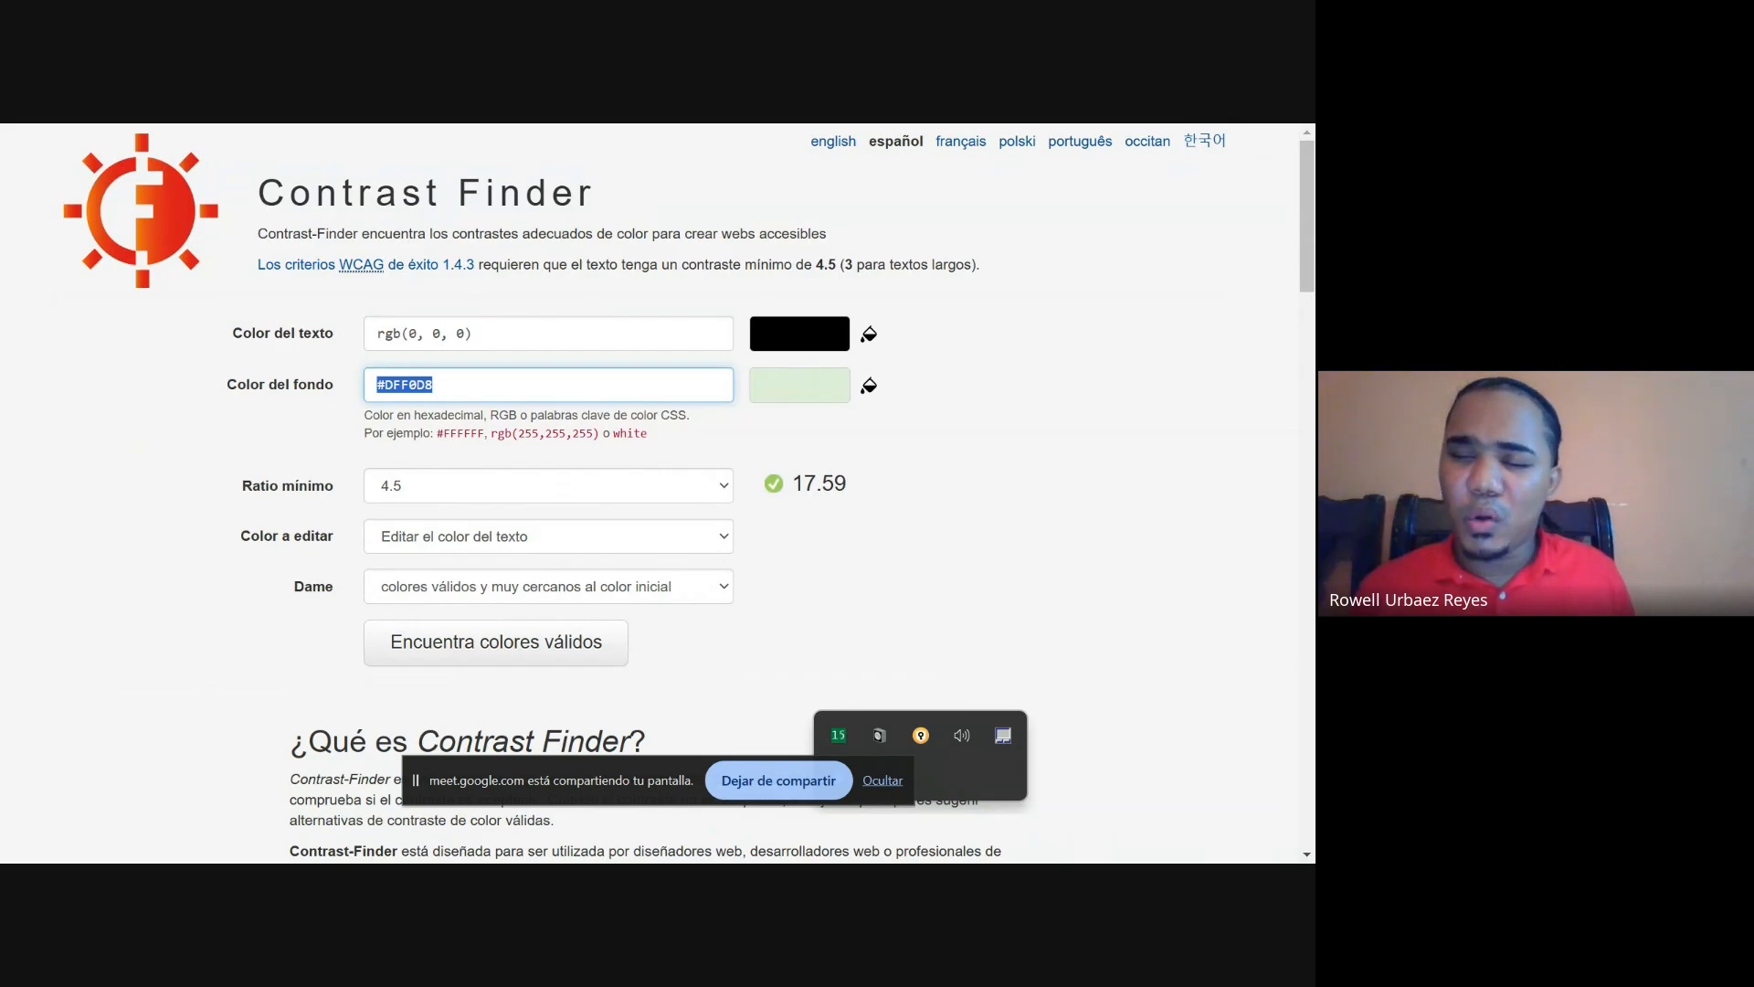
pyautogui.press('super+v')
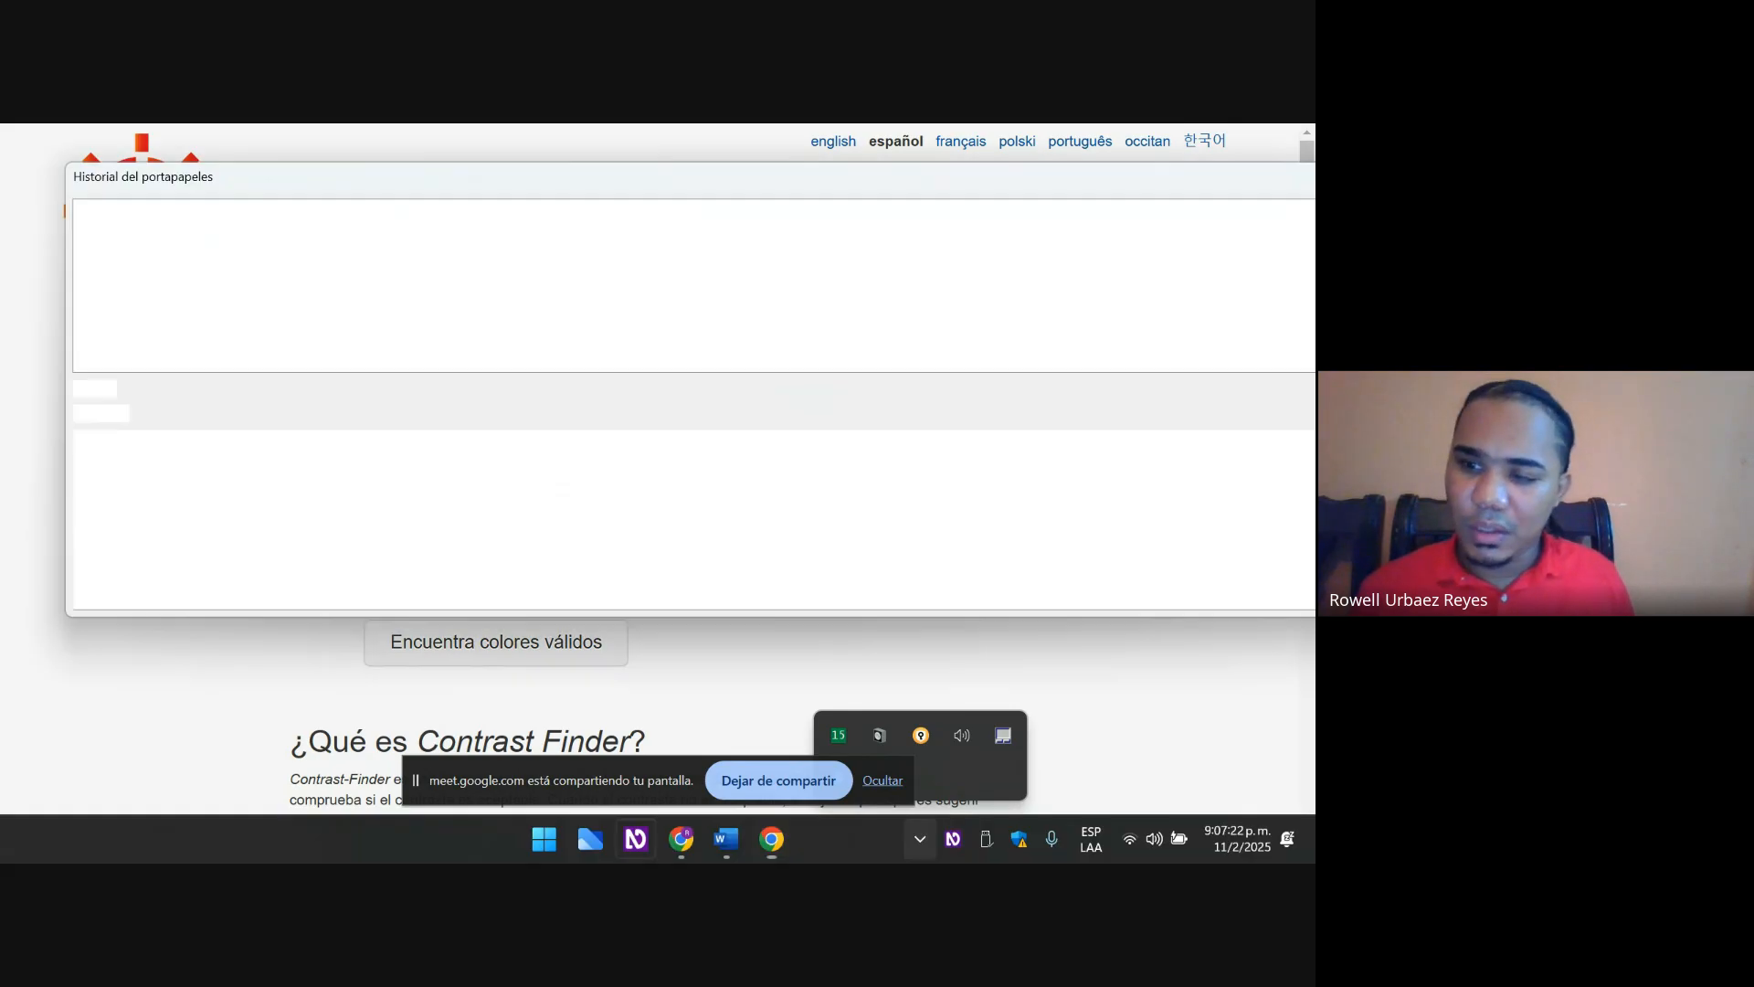
pyautogui.press('Down')
pyautogui.press('Down')
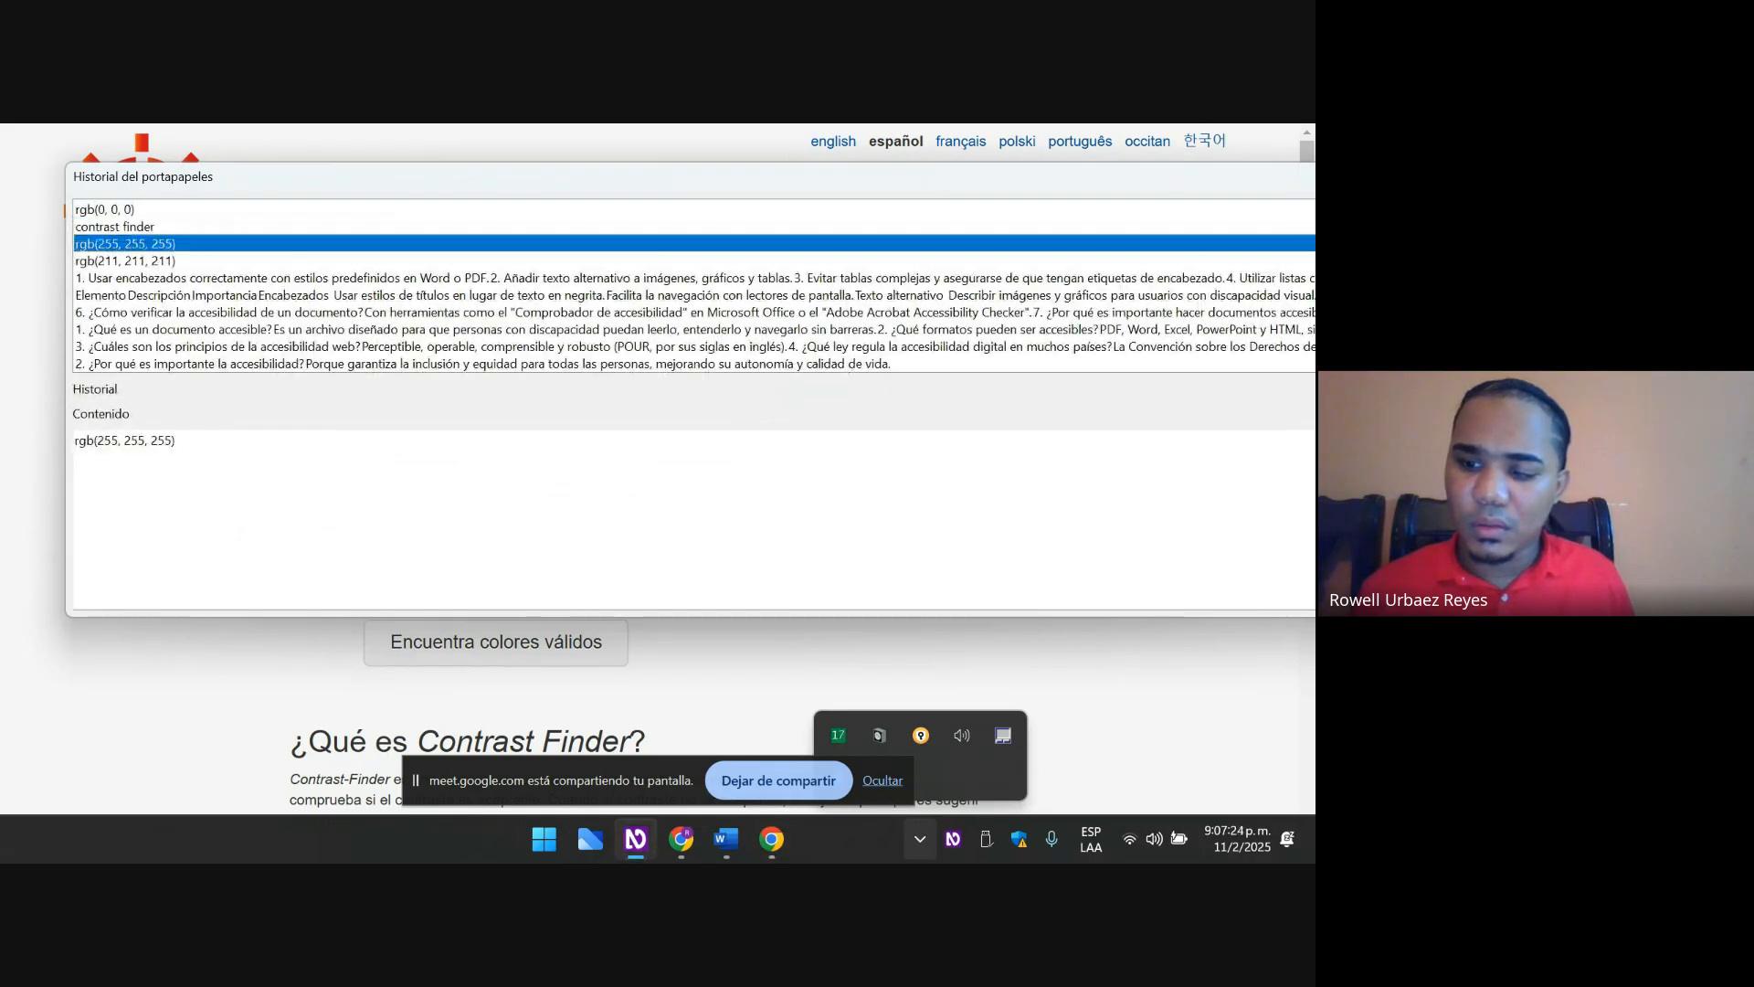
pyautogui.press('Return')
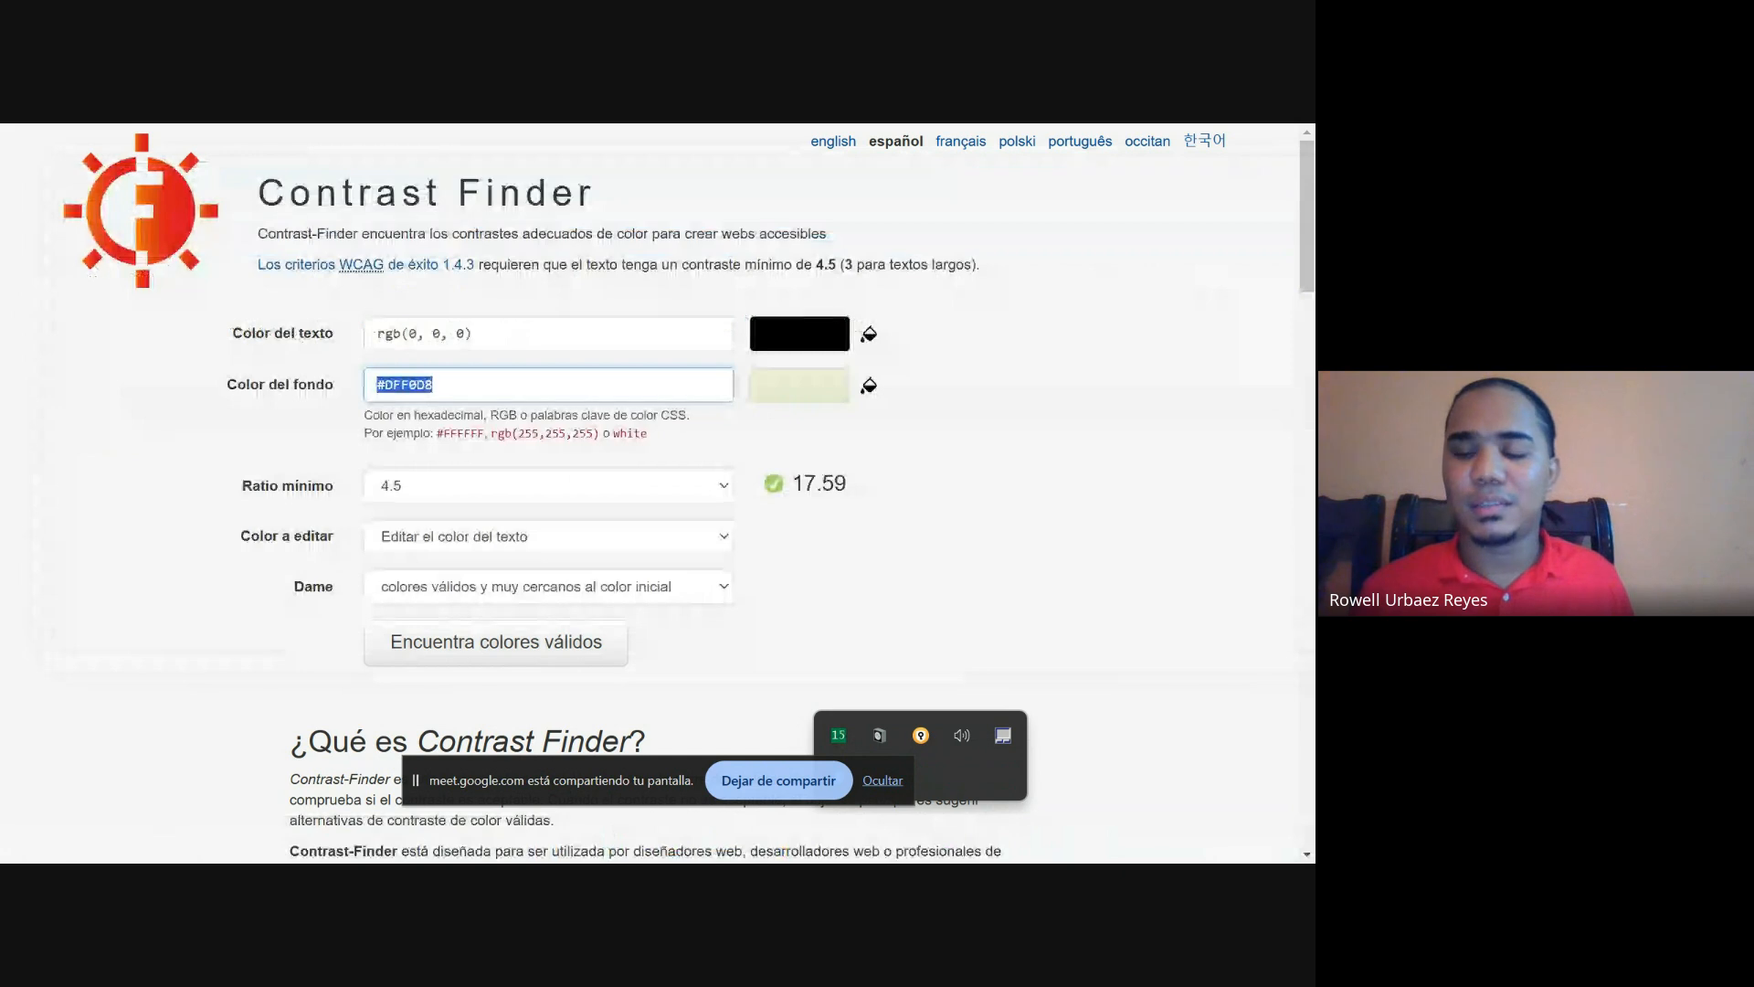
pyautogui.press('End')
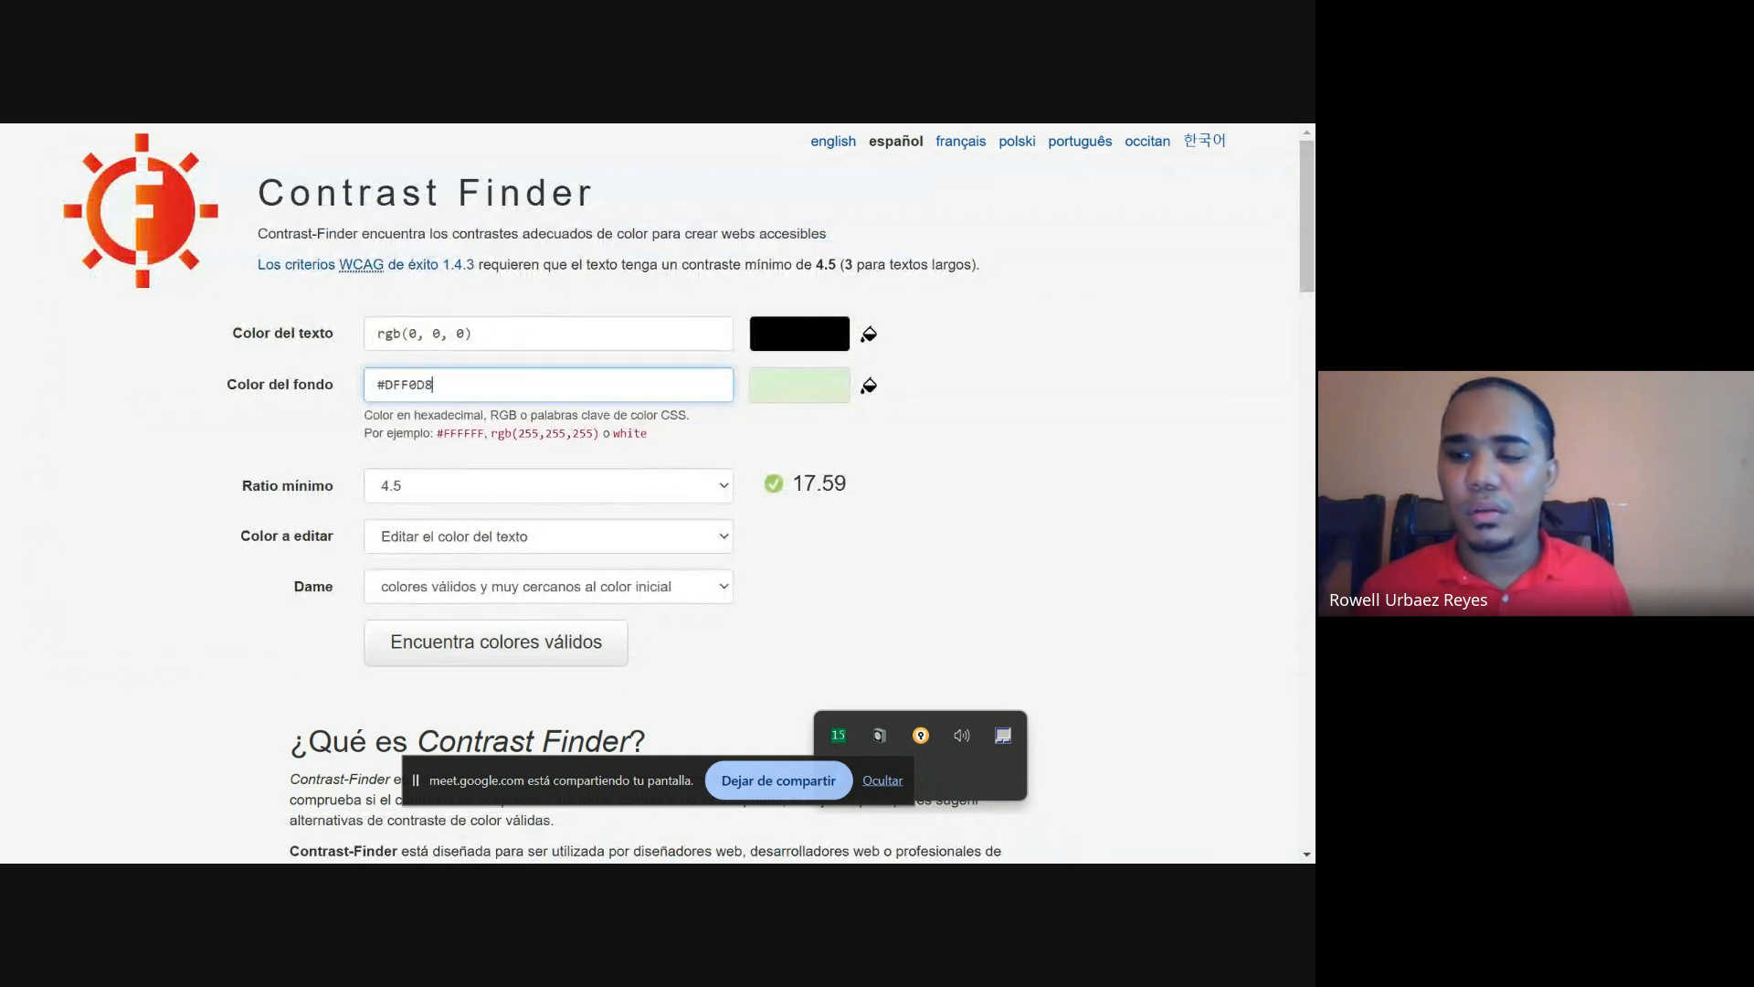
pyautogui.hotkey('ctrl', 'a')
pyautogui.press('BackSpace')
pyautogui.write('rgb(255, 255, 255)')
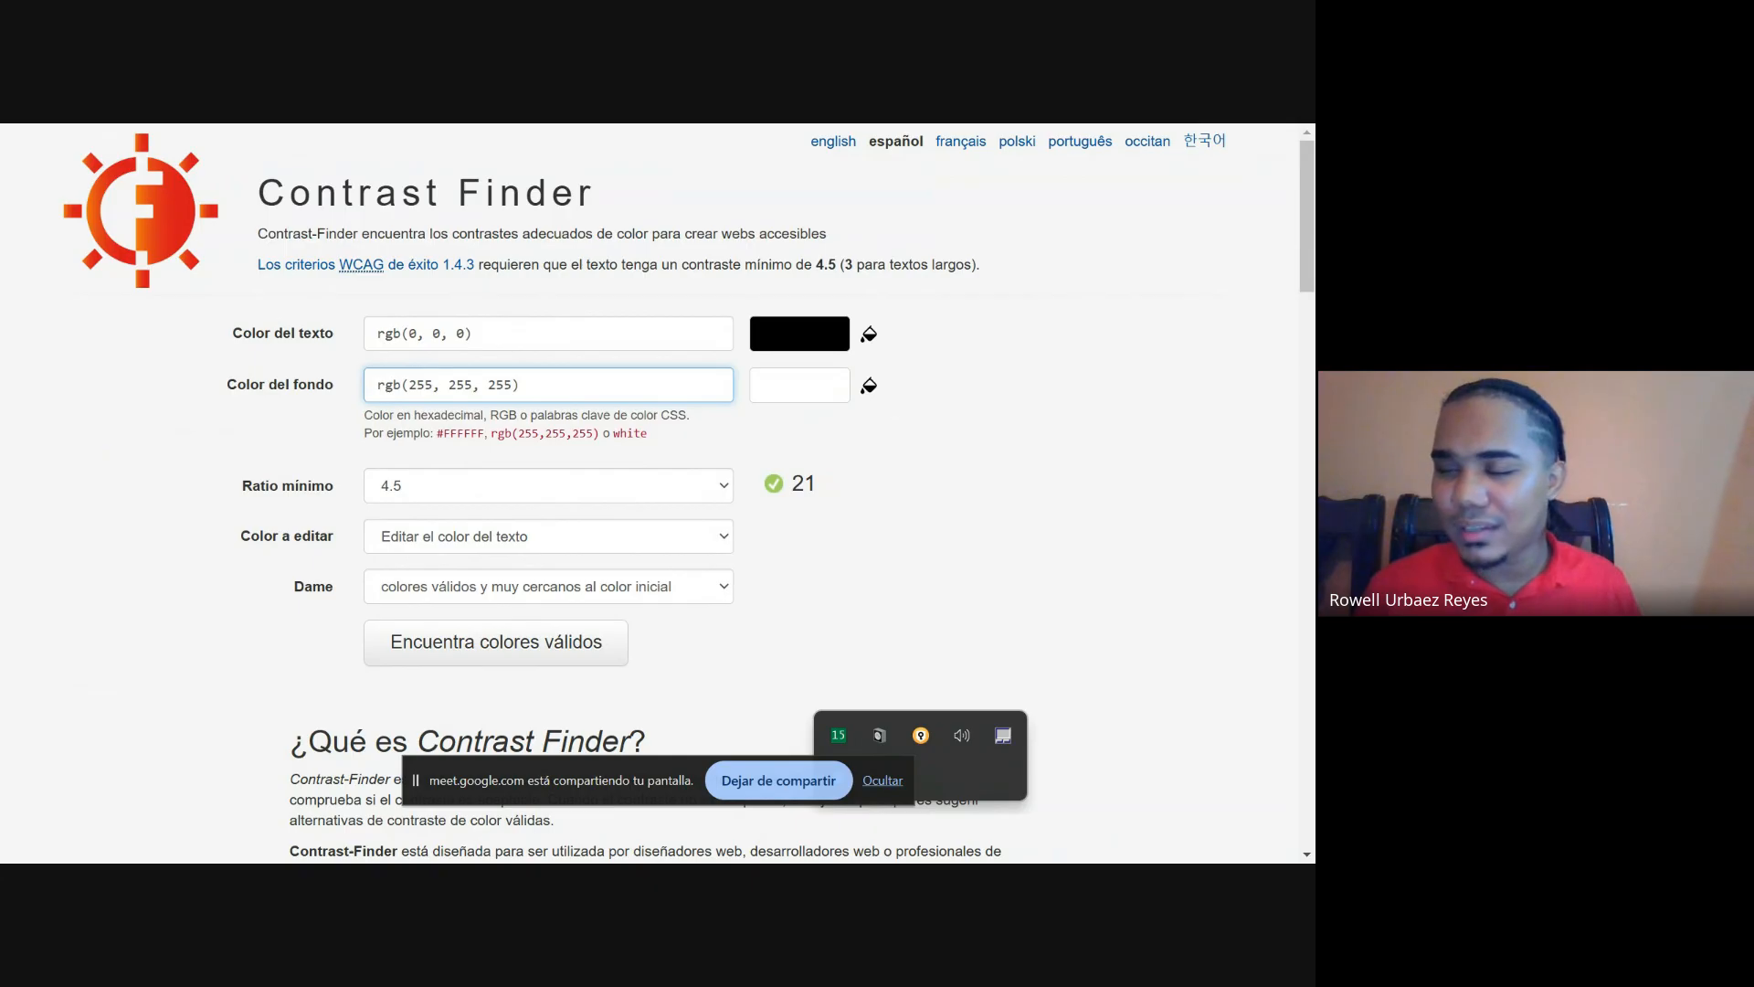
pyautogui.press('super+v')
pyautogui.press('Down')
pyautogui.press('Down')
pyautogui.press('Down')
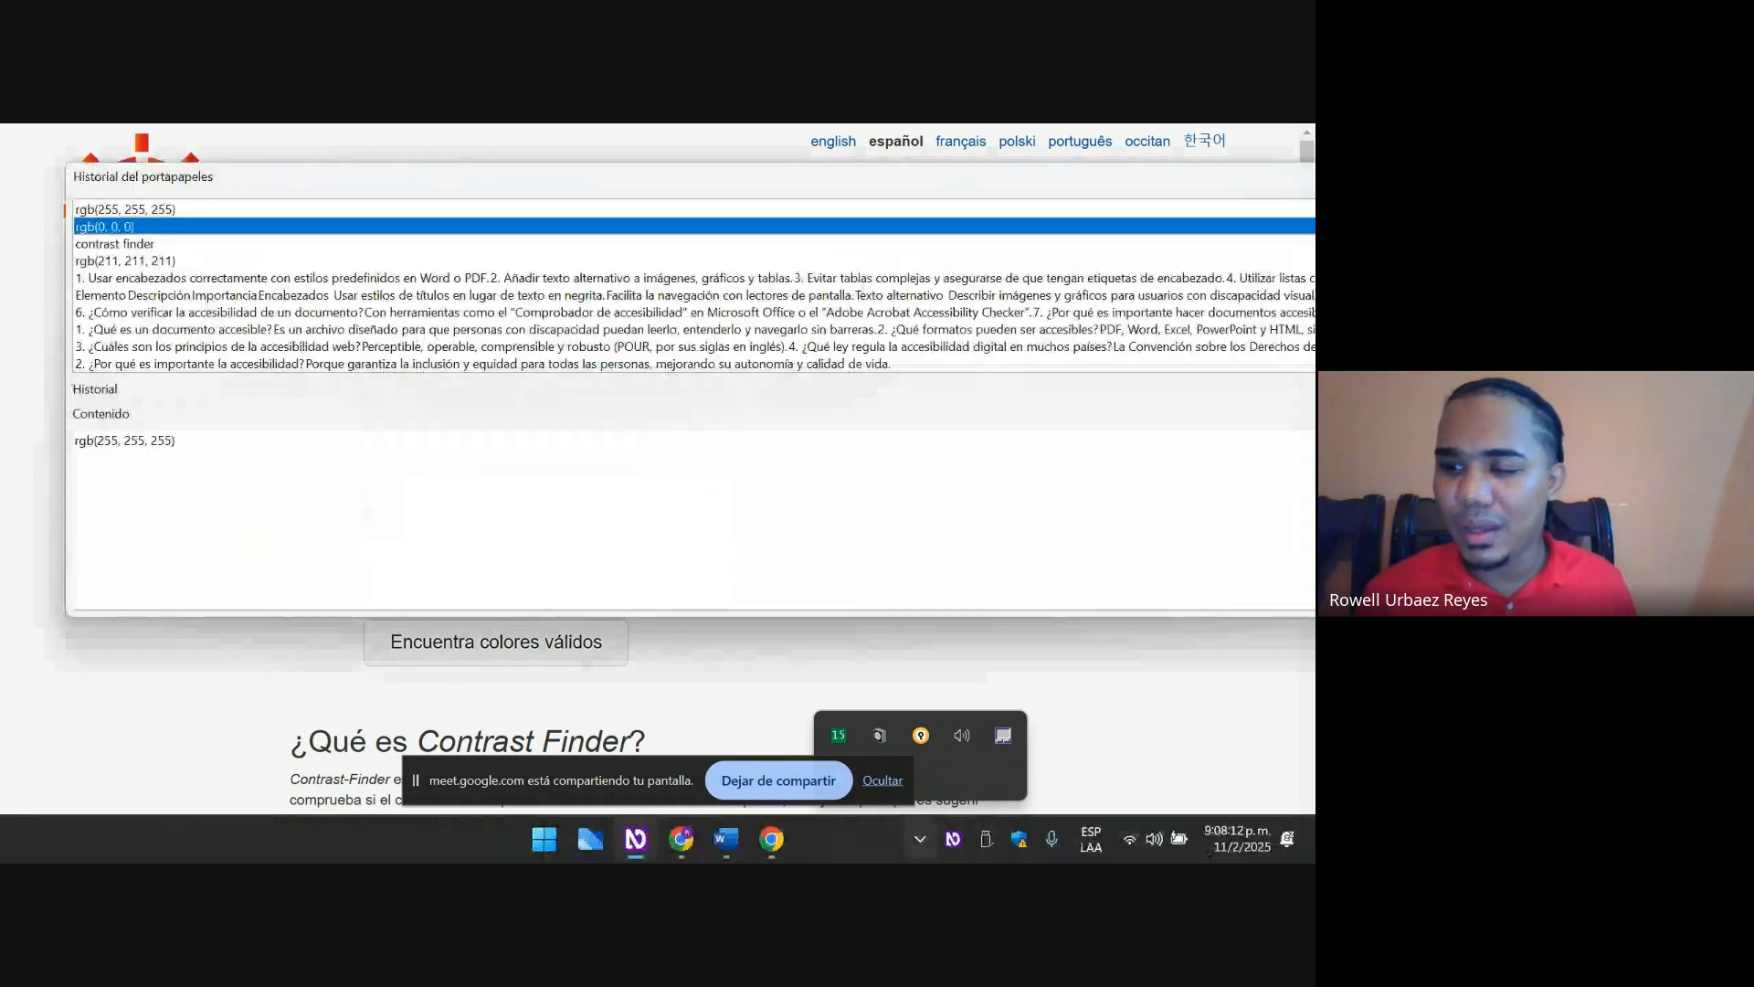
pyautogui.press('Up')
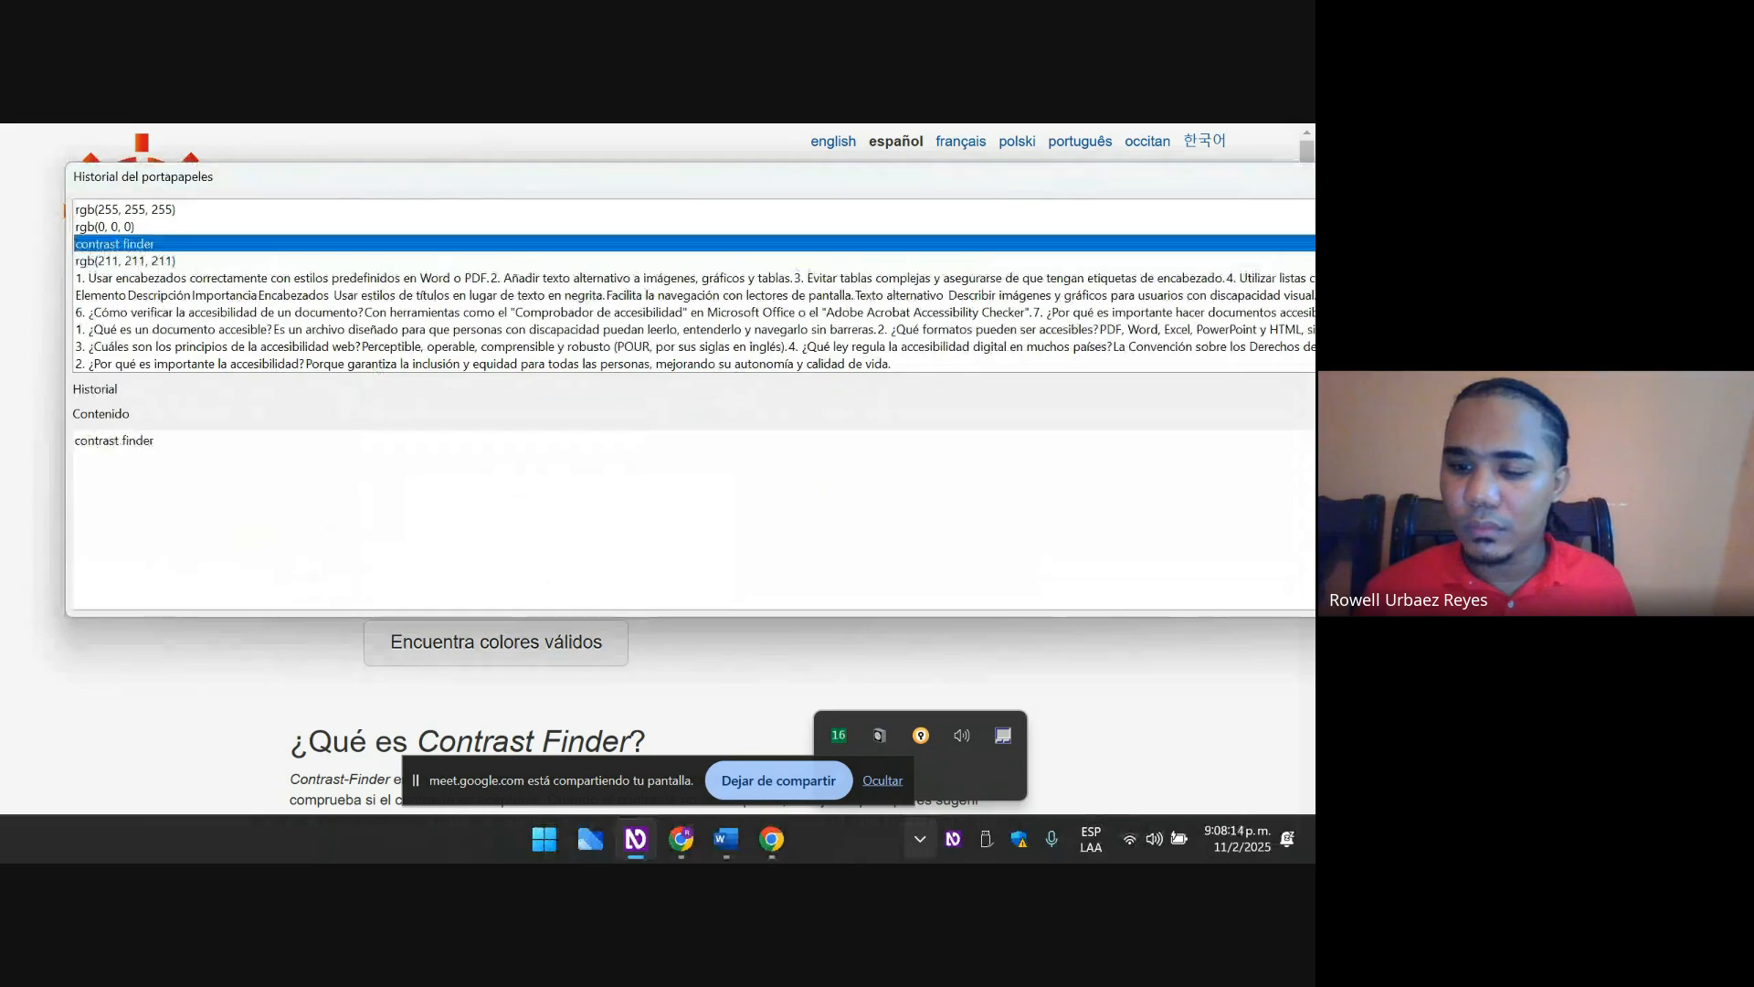
pyautogui.press('Down')
pyautogui.press('Escape')
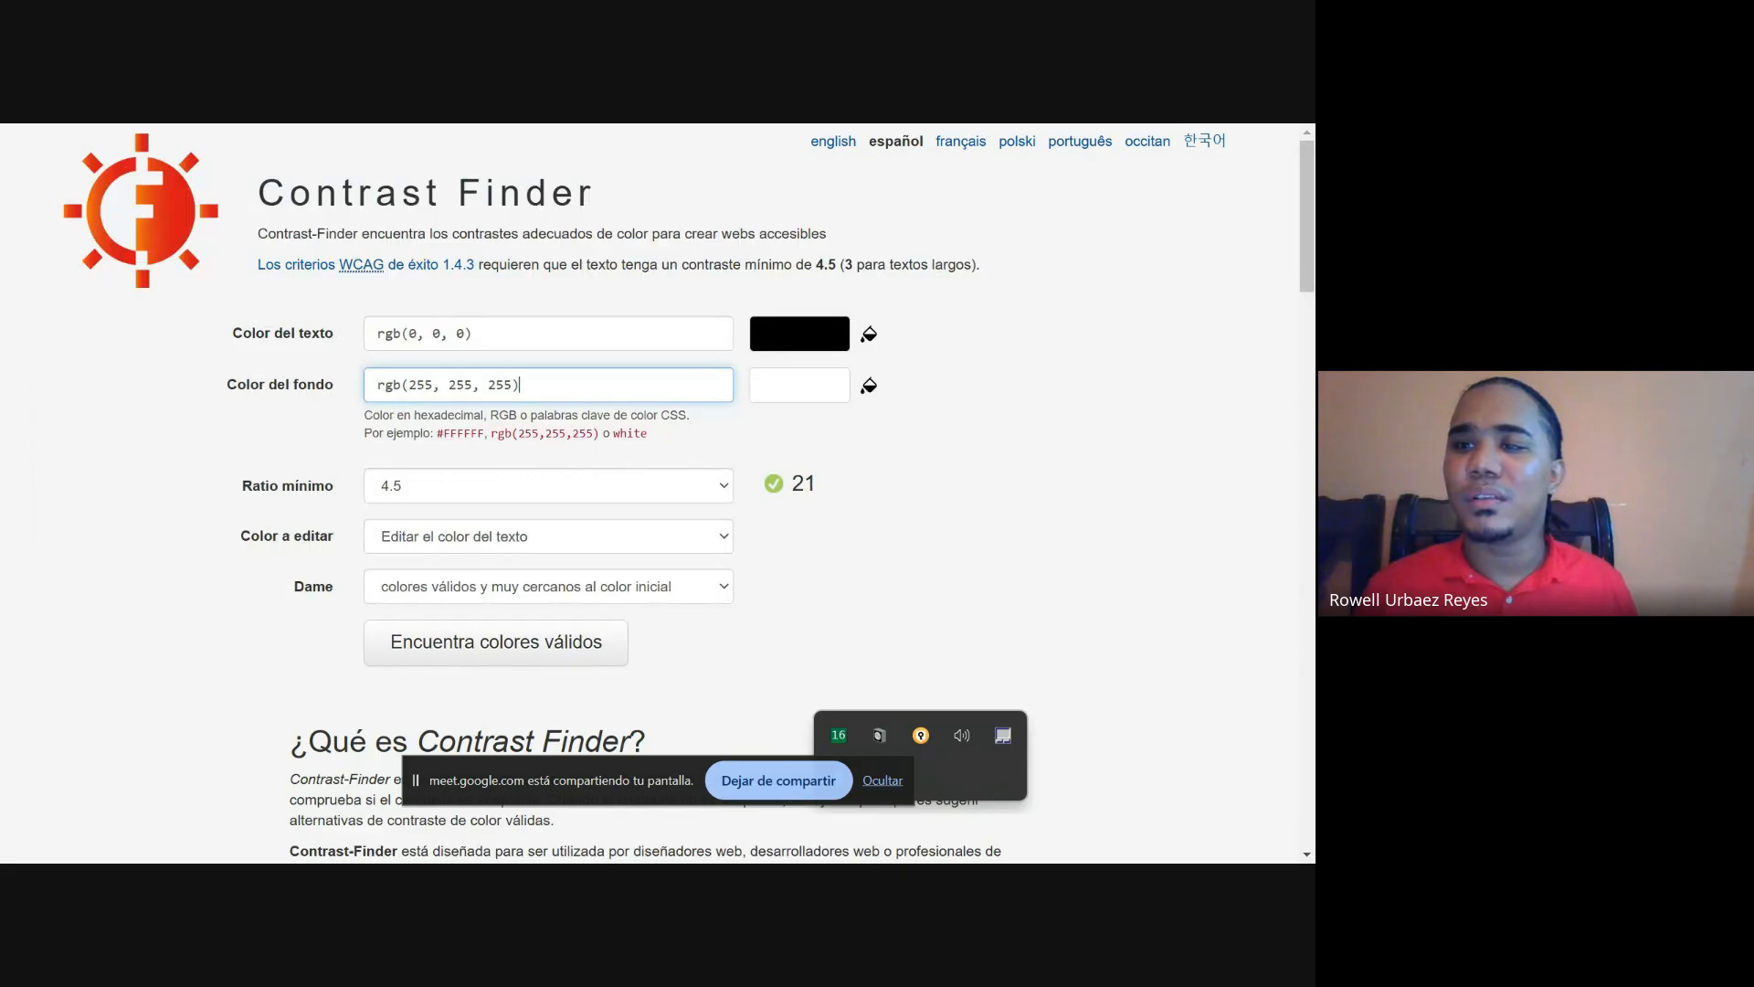
# - Change Color del texto to rgb(211, 211, 211) to check light grey text against the white background
pyautogui.click(472, 333)
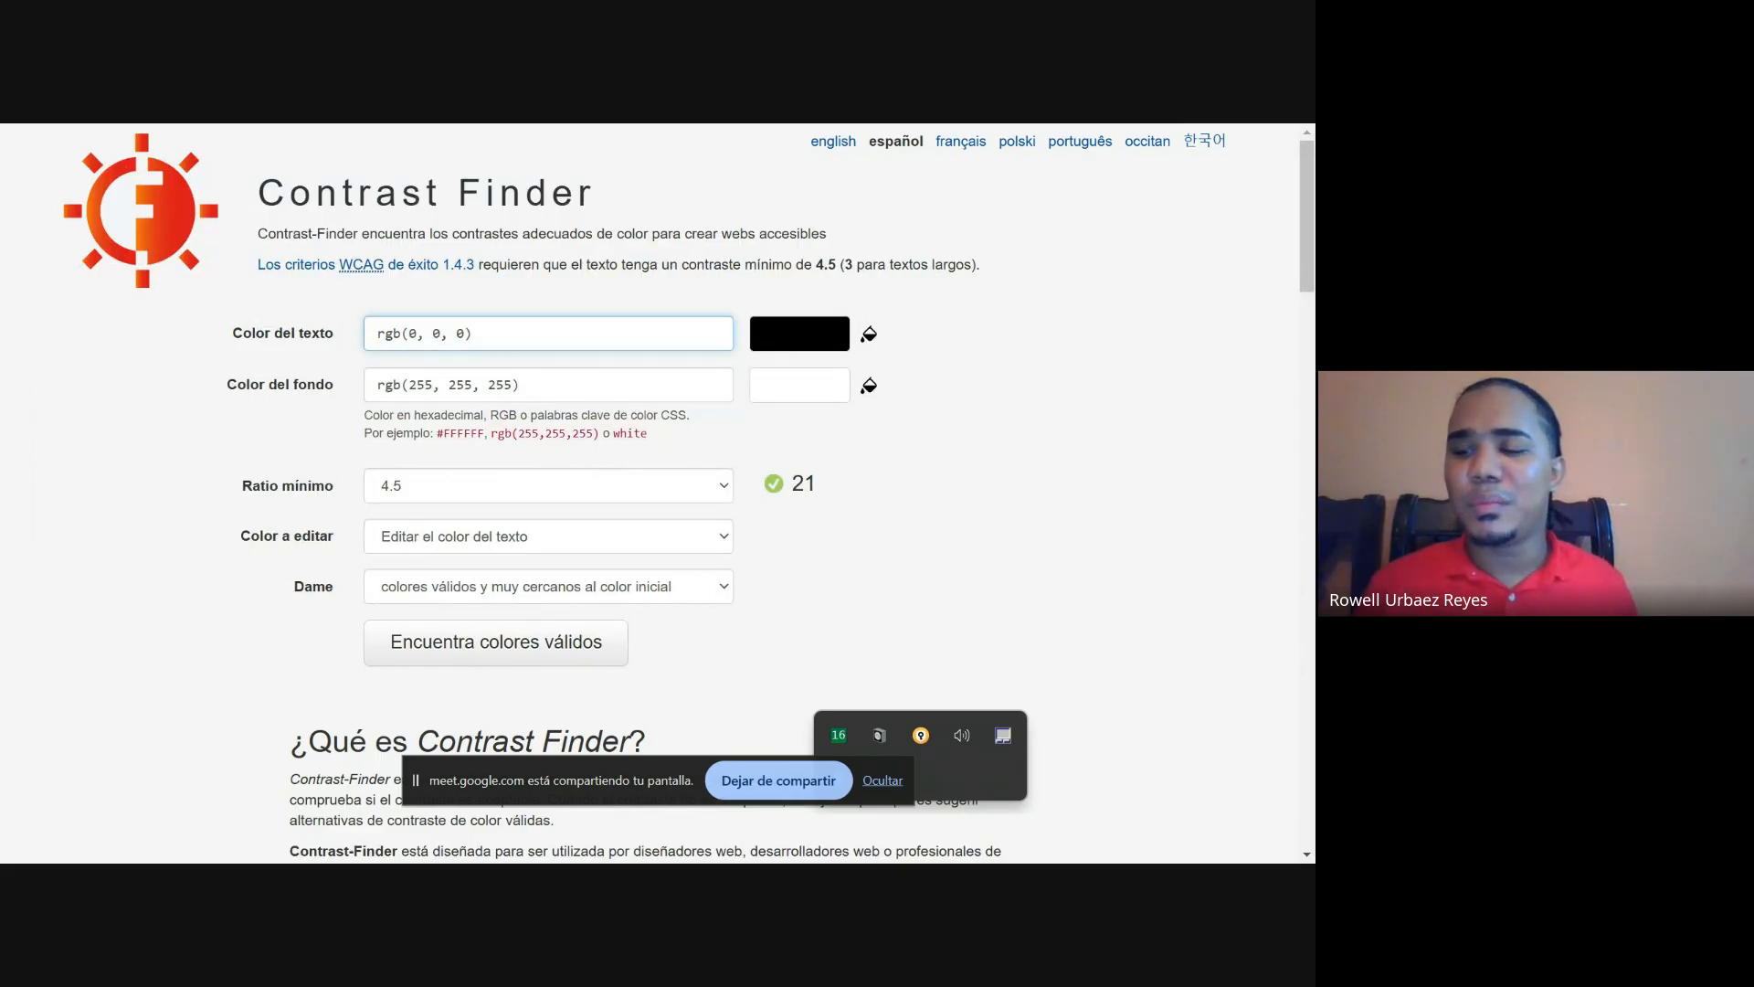
pyautogui.hotkey('ctrl', 'a')
pyautogui.press('BackSpace')
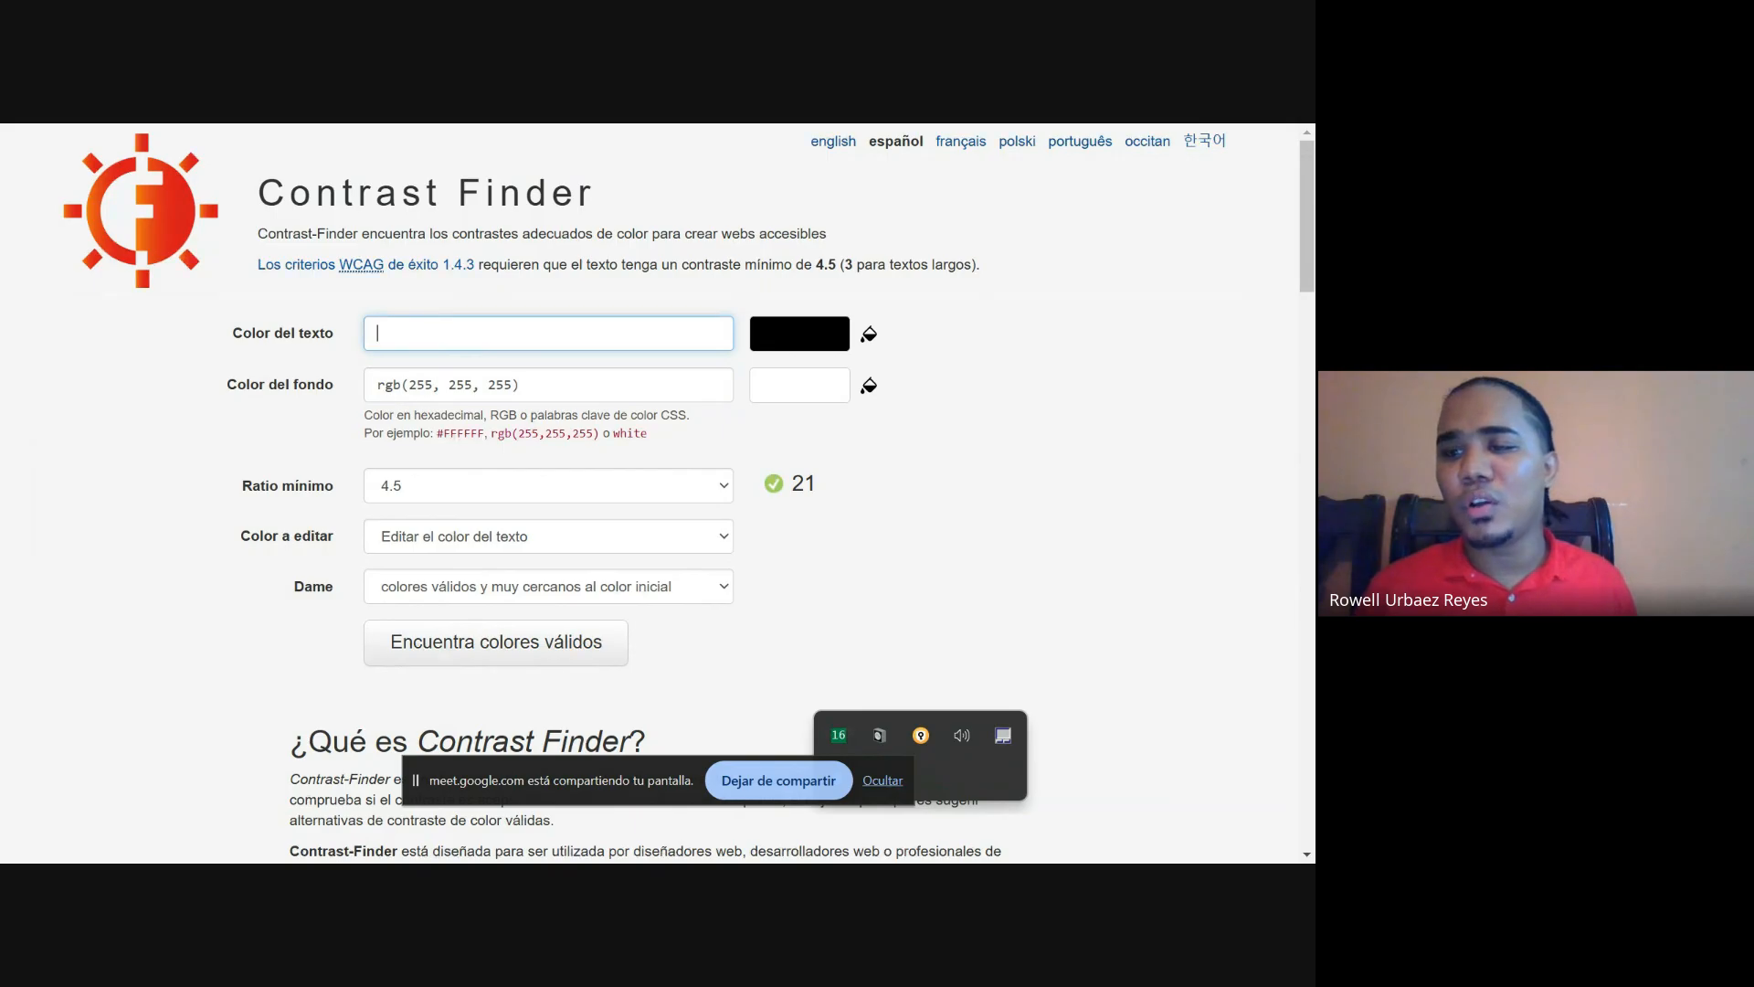
pyautogui.write('rgb(211, 211, 211)')
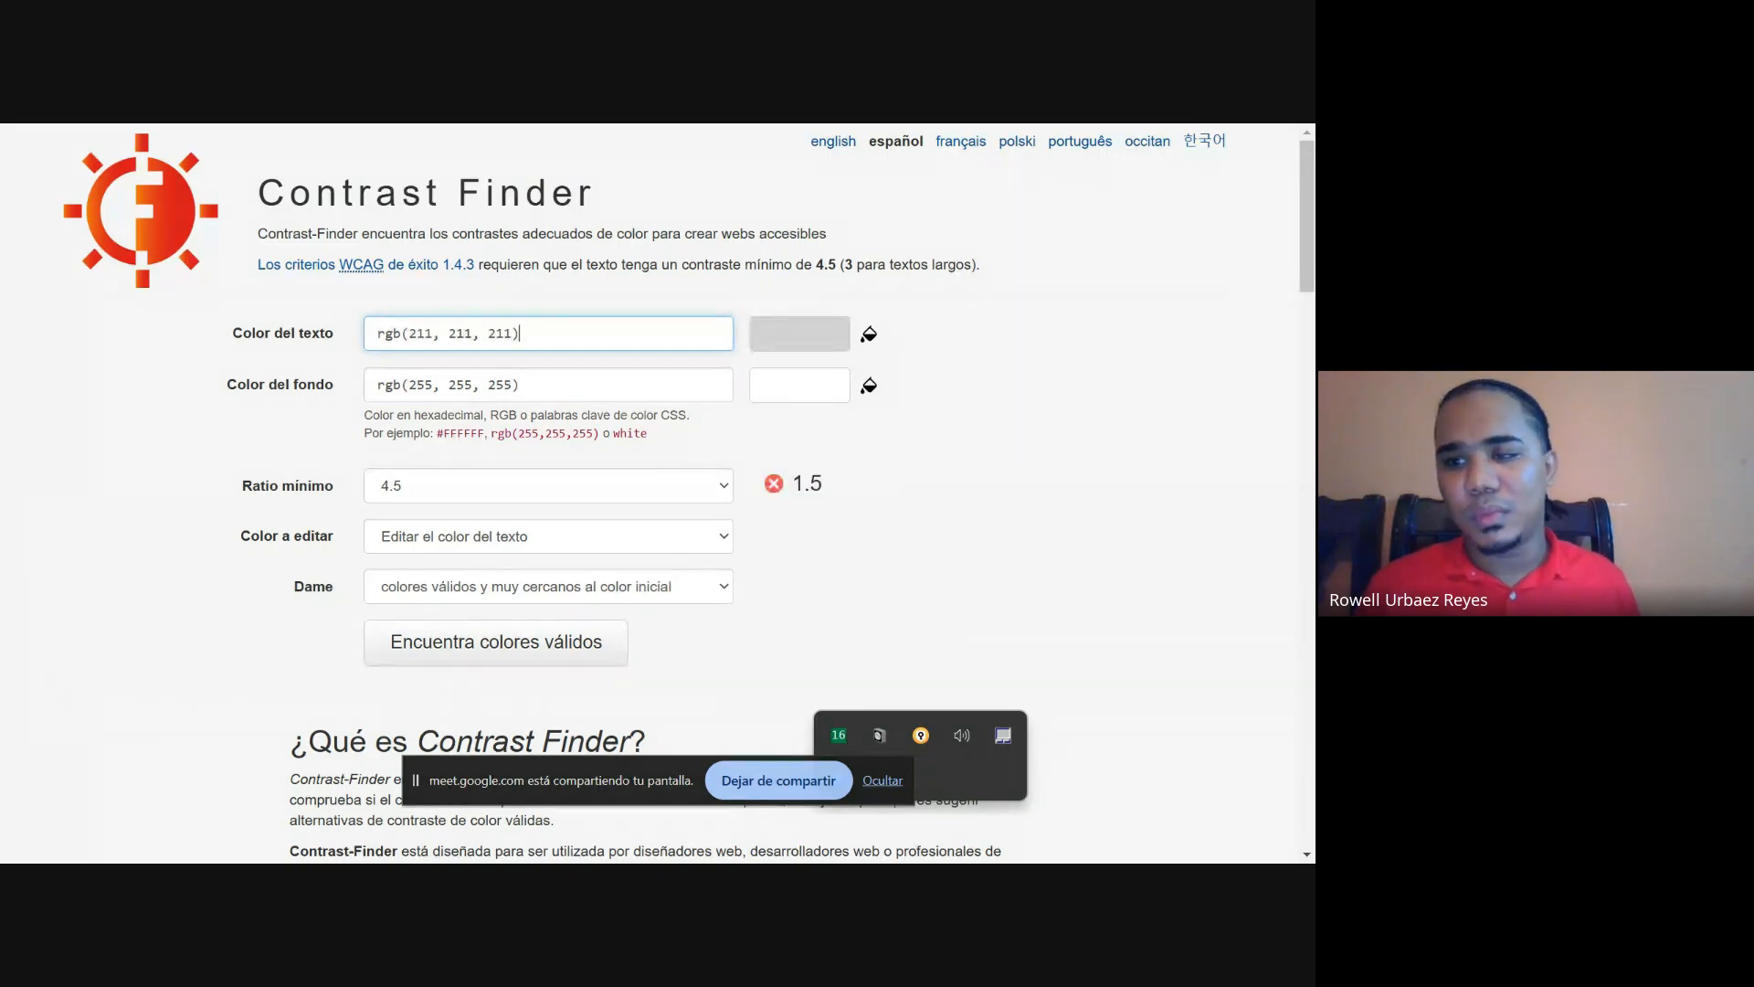
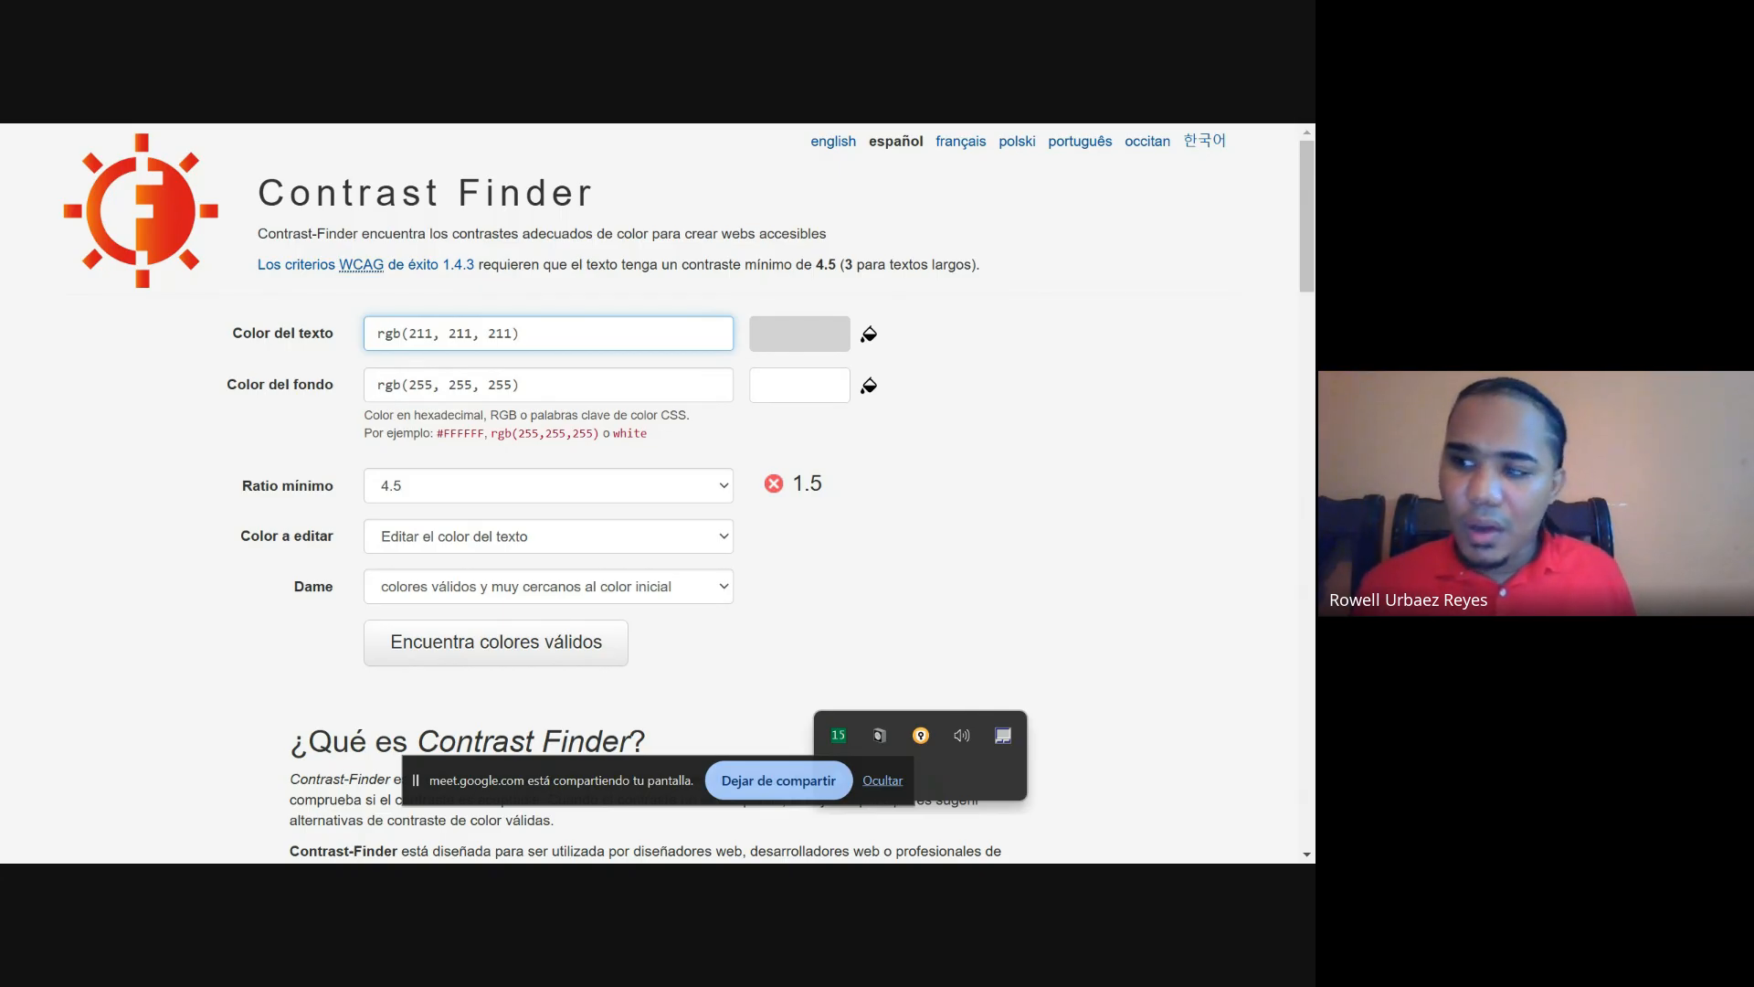
# - Switch back to the "Crear documentos accesibles" document in Word
pyautogui.hotkey('alt', 'Tab')
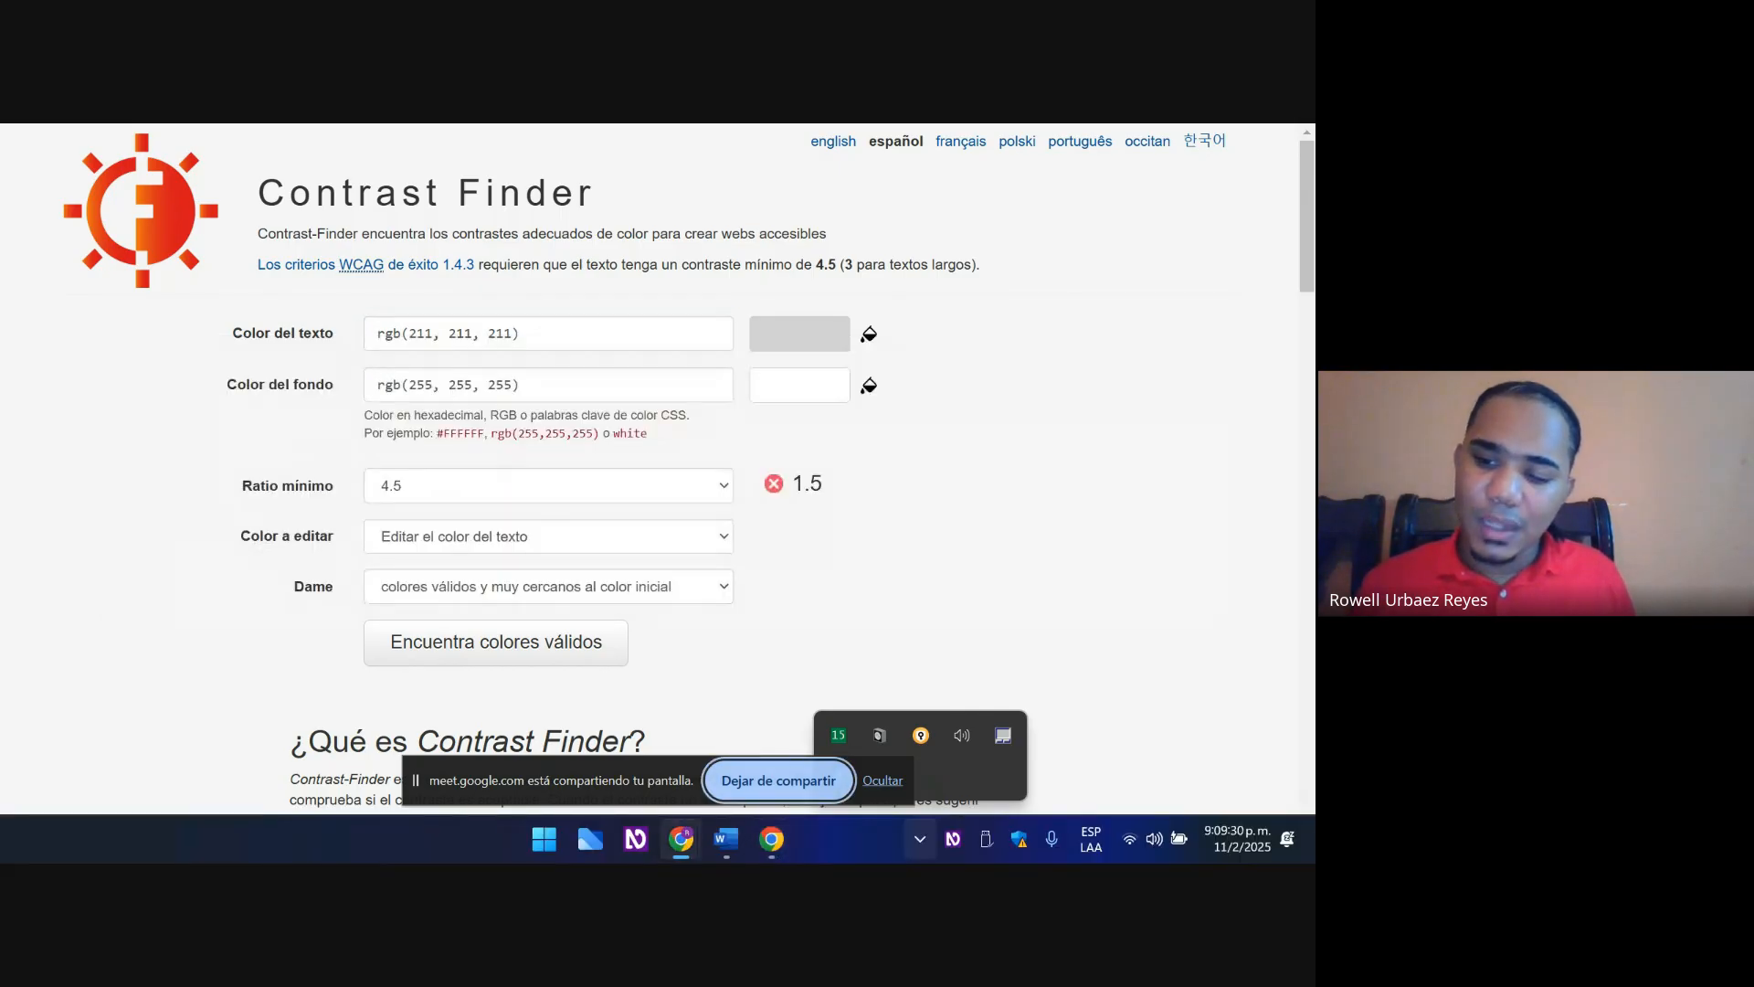
pyautogui.hotkey('alt', 'Tab')
pyautogui.hotkey('alt', 'Tab')
pyautogui.hotkey('alt', 'Tab')
pyautogui.hotkey('alt', 'shift', 'Tab')
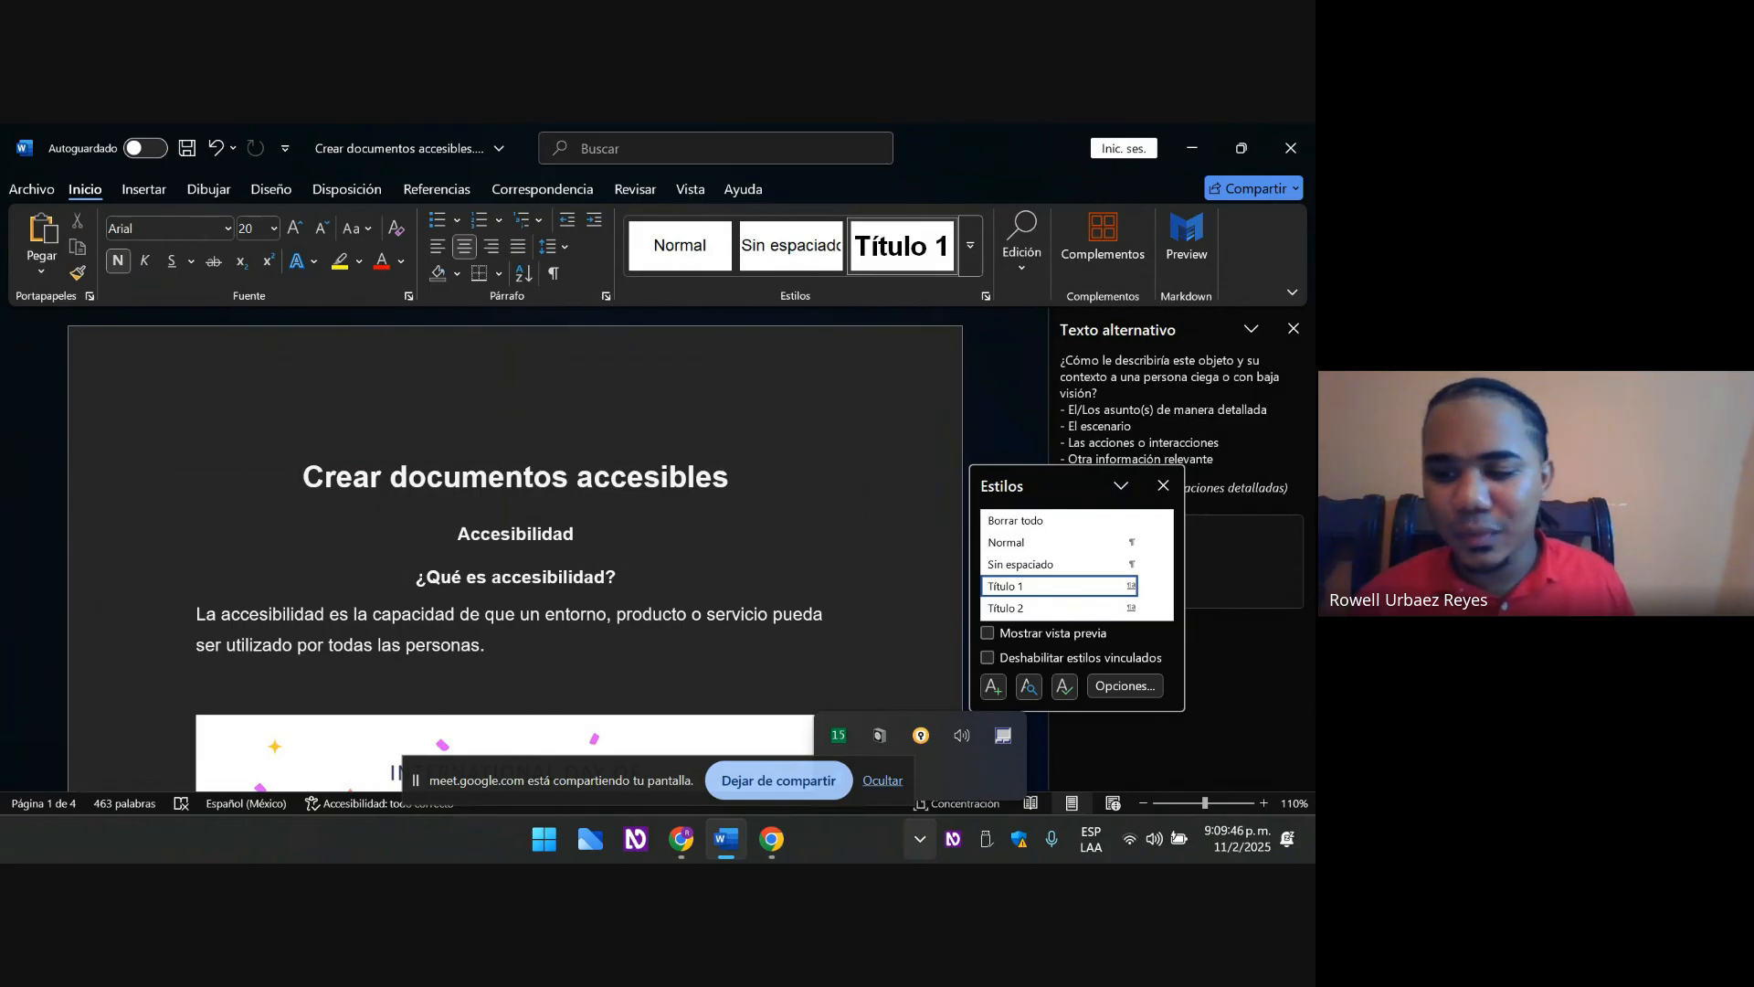
# - Search the commands for "accesibilidad", run the Comprobador de accesibilidad on the document, and review its results before returning to the text
pyautogui.hotkey('alt', 'q')
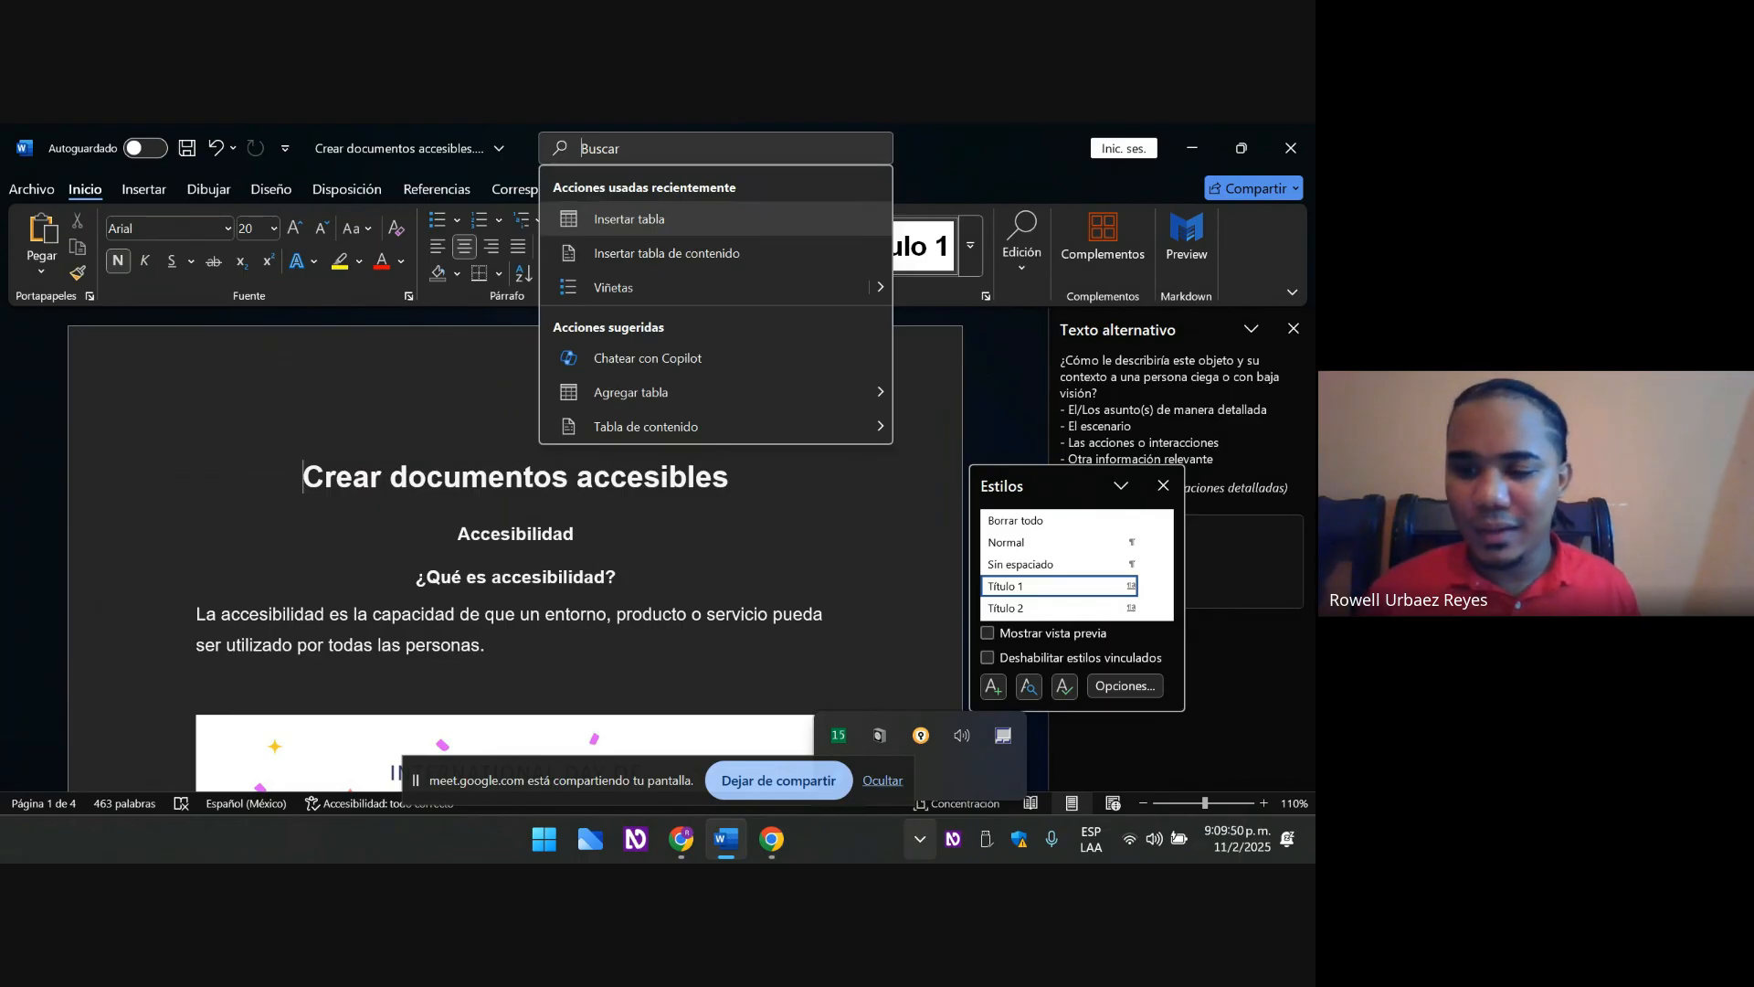
pyautogui.write('acces')
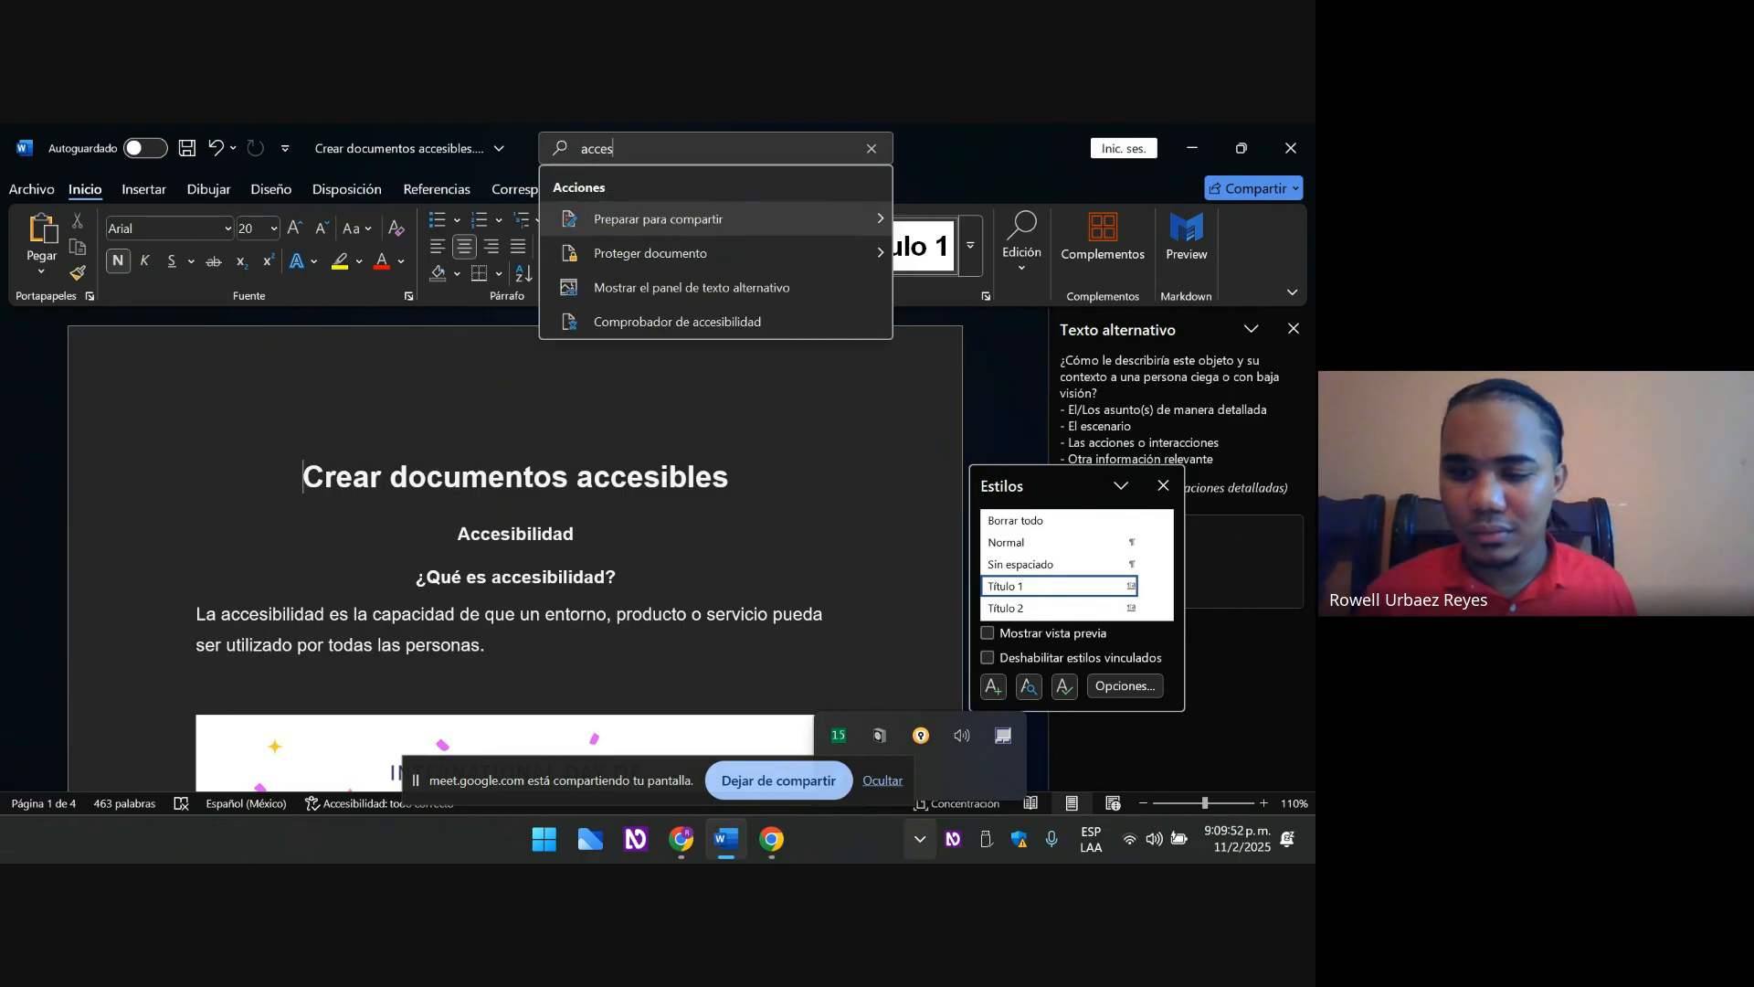
pyautogui.write('ibilidad')
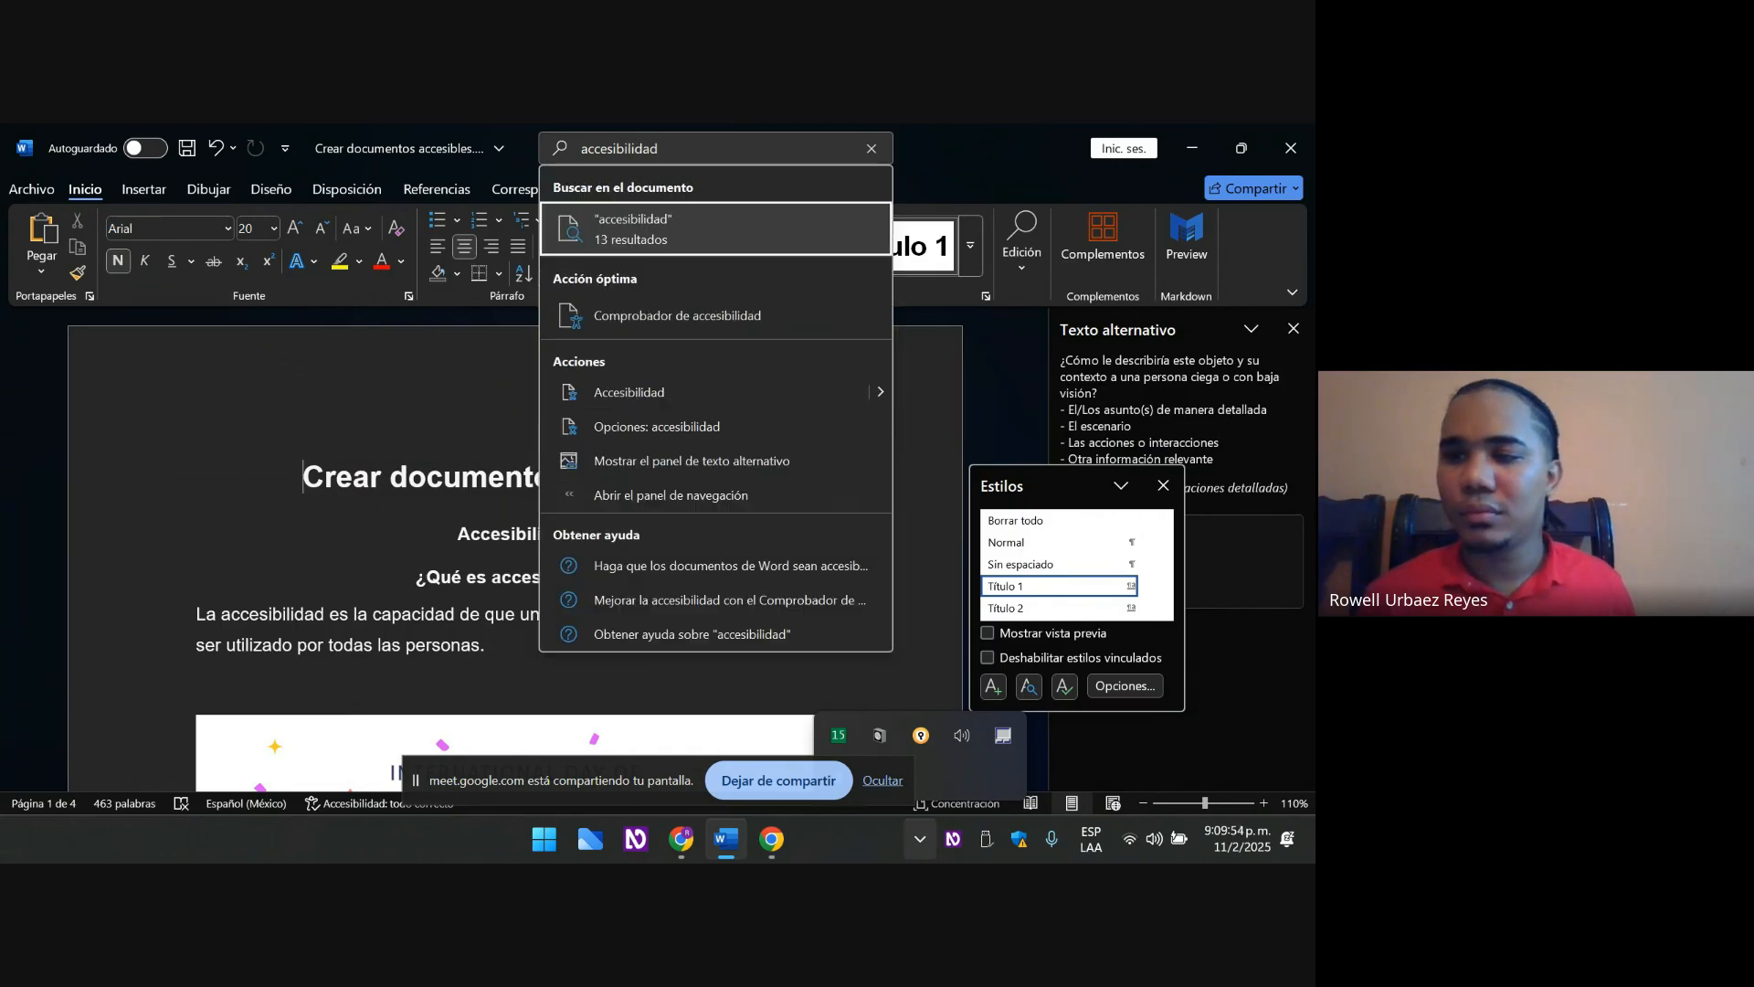
pyautogui.press('Down')
pyautogui.press('Up')
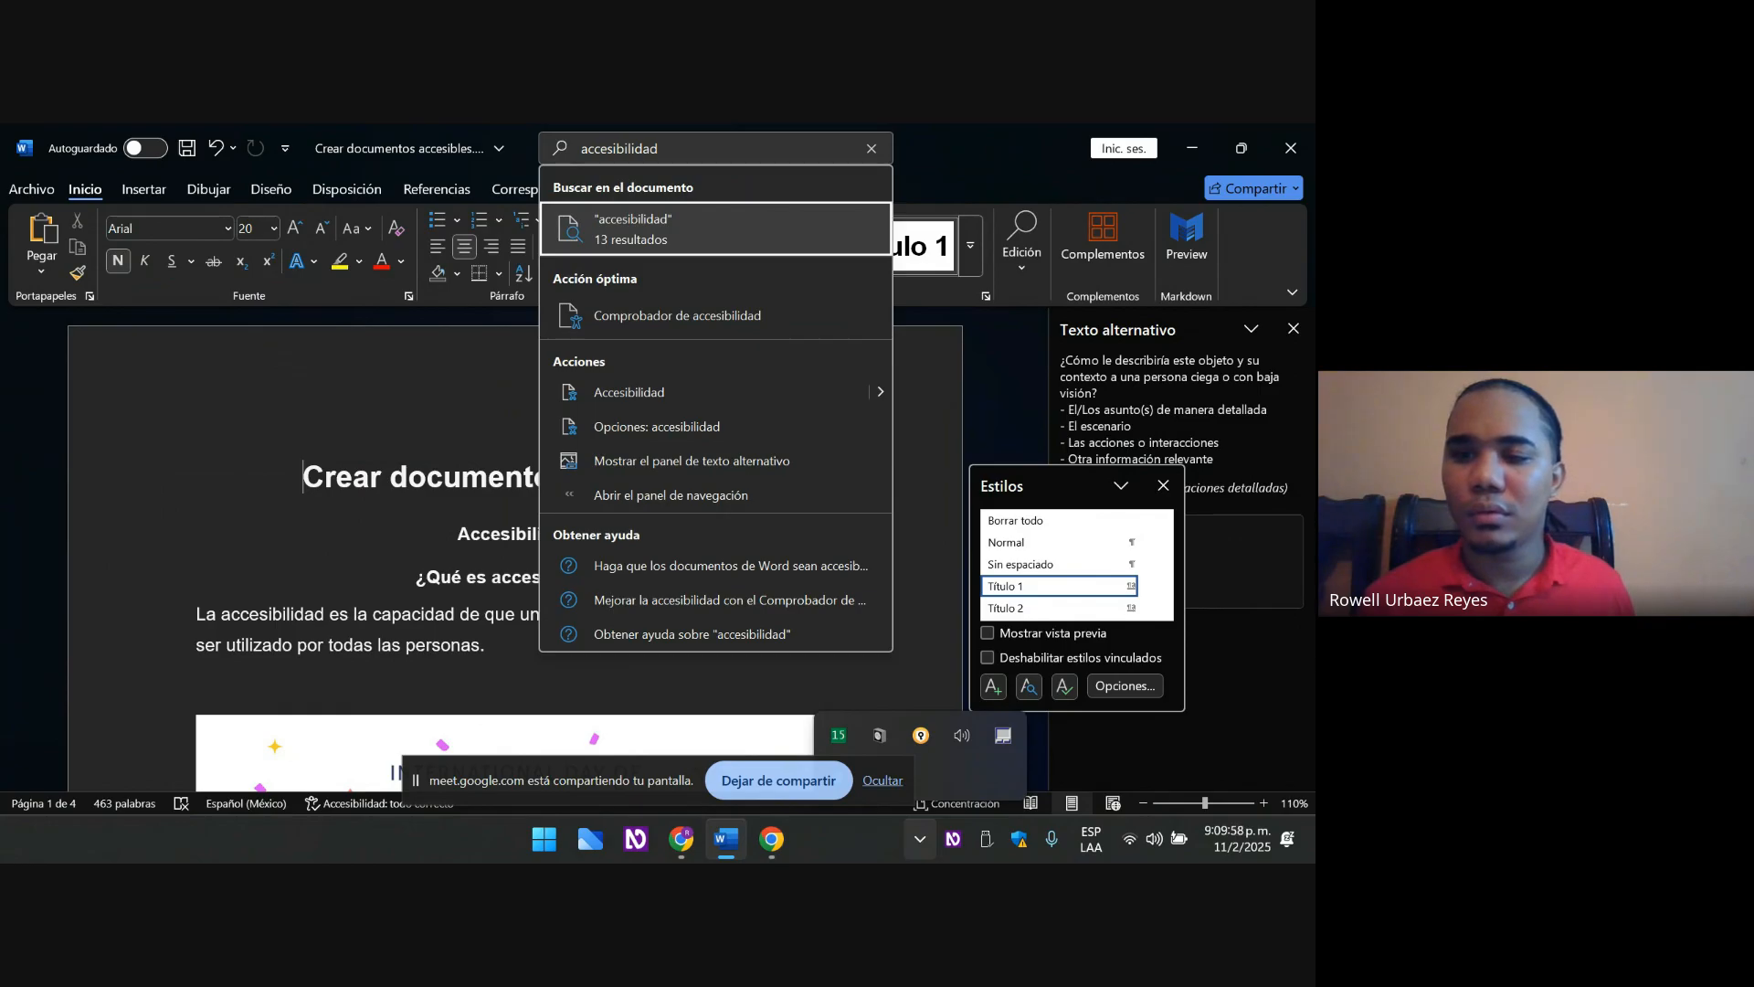
pyautogui.press('Down')
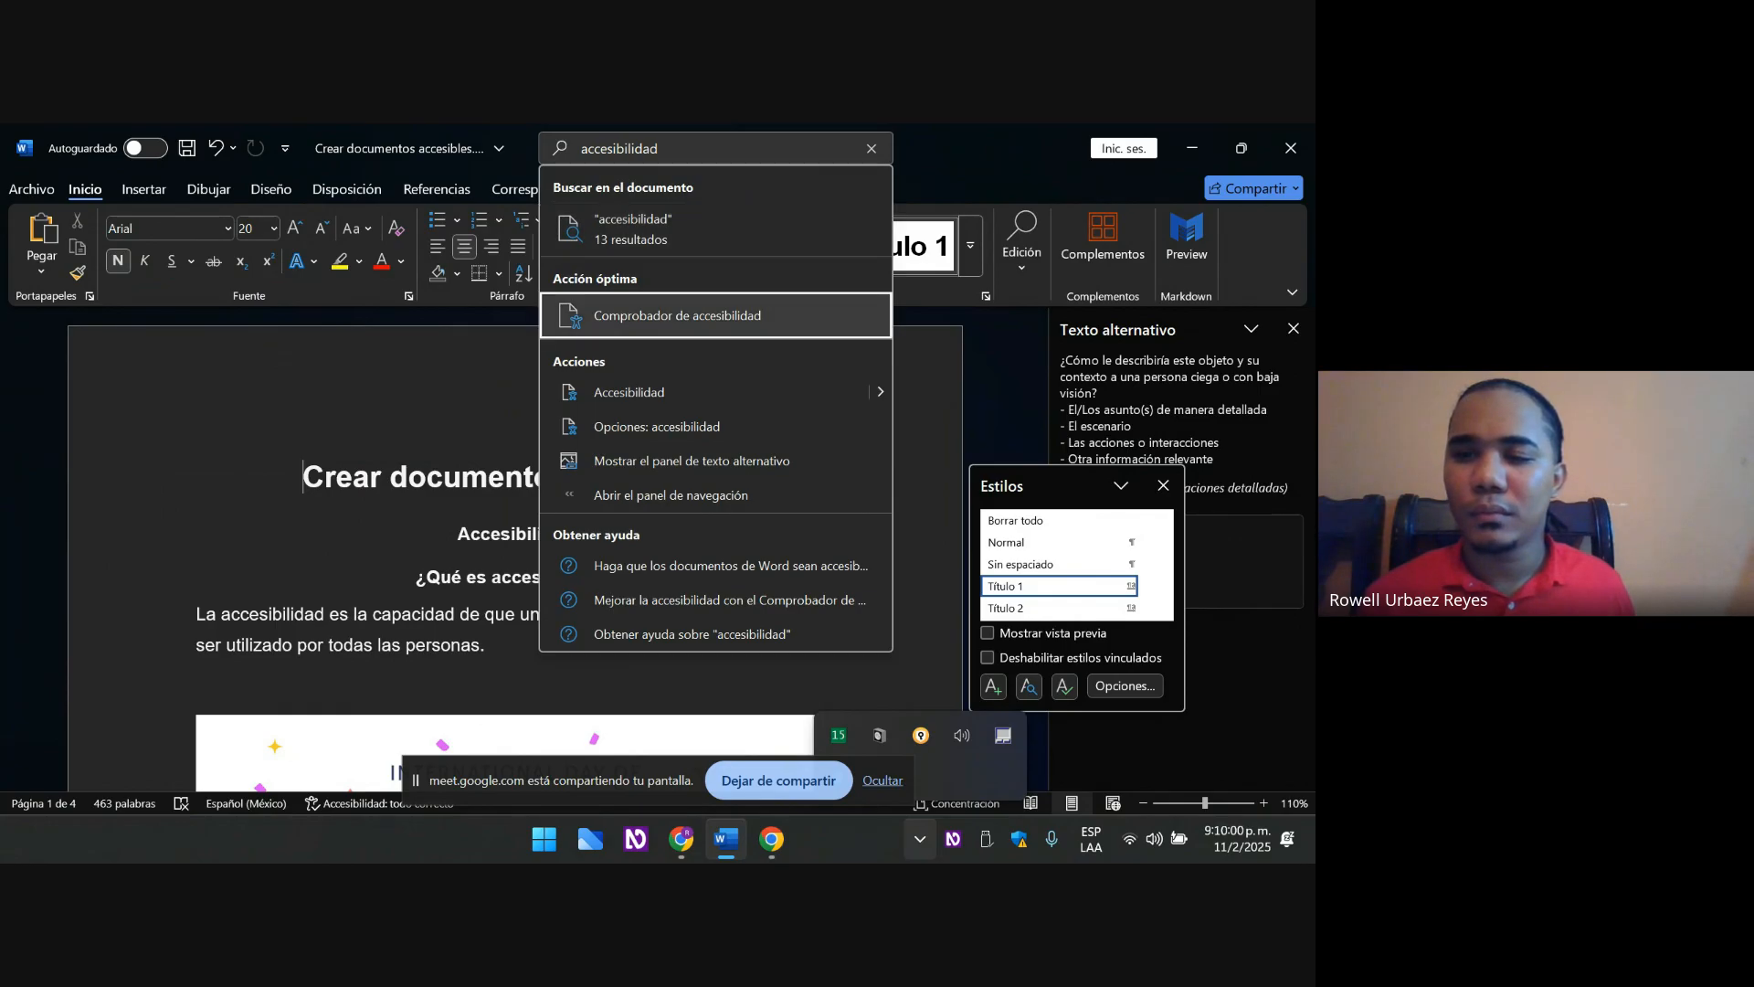
pyautogui.press('Down')
pyautogui.press('Up')
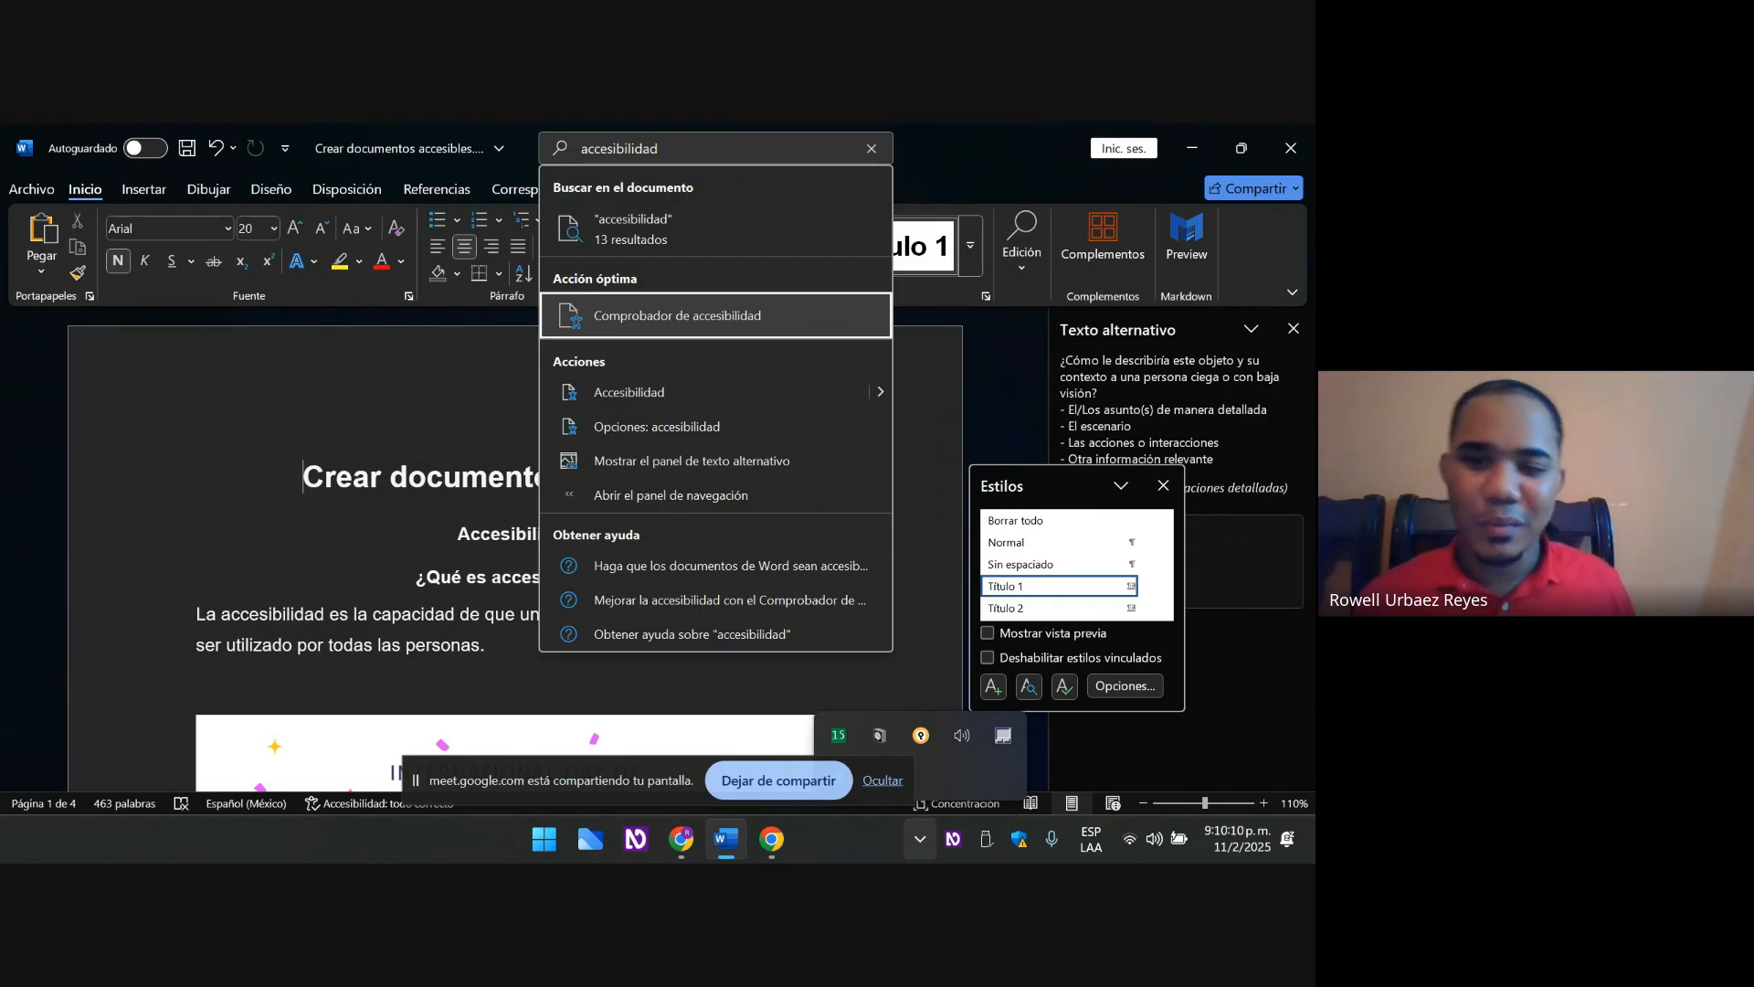
pyautogui.press('Return')
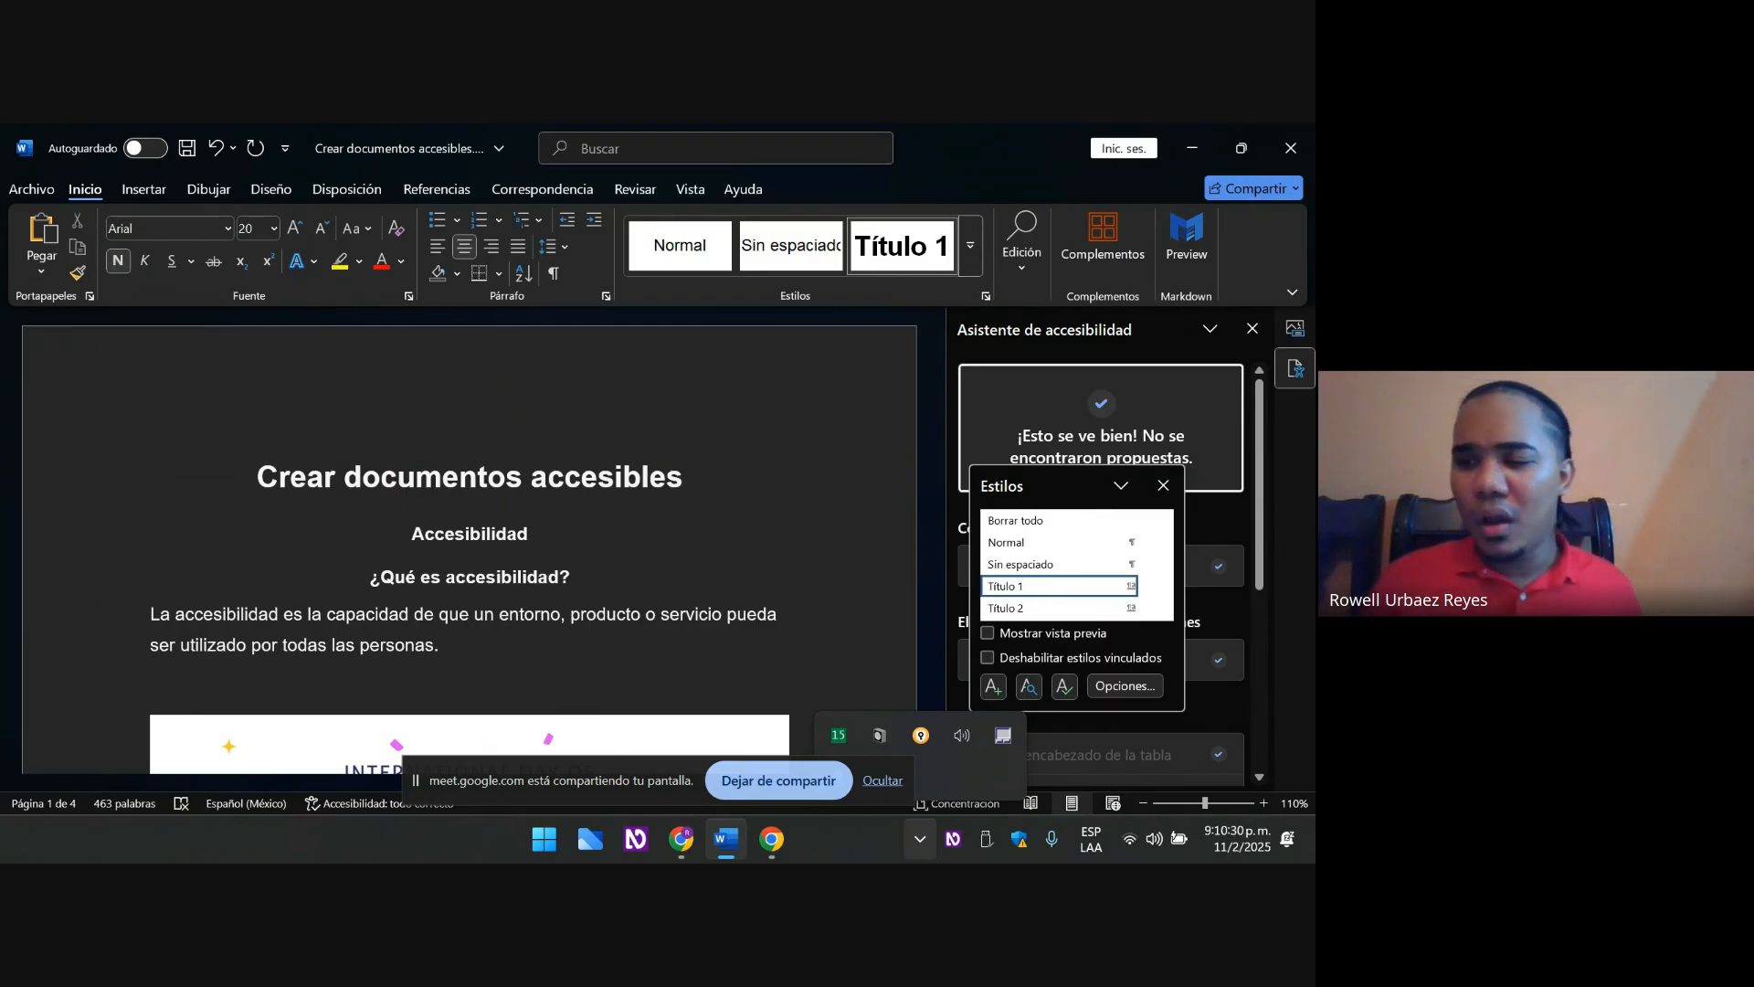
pyautogui.press('Tab')
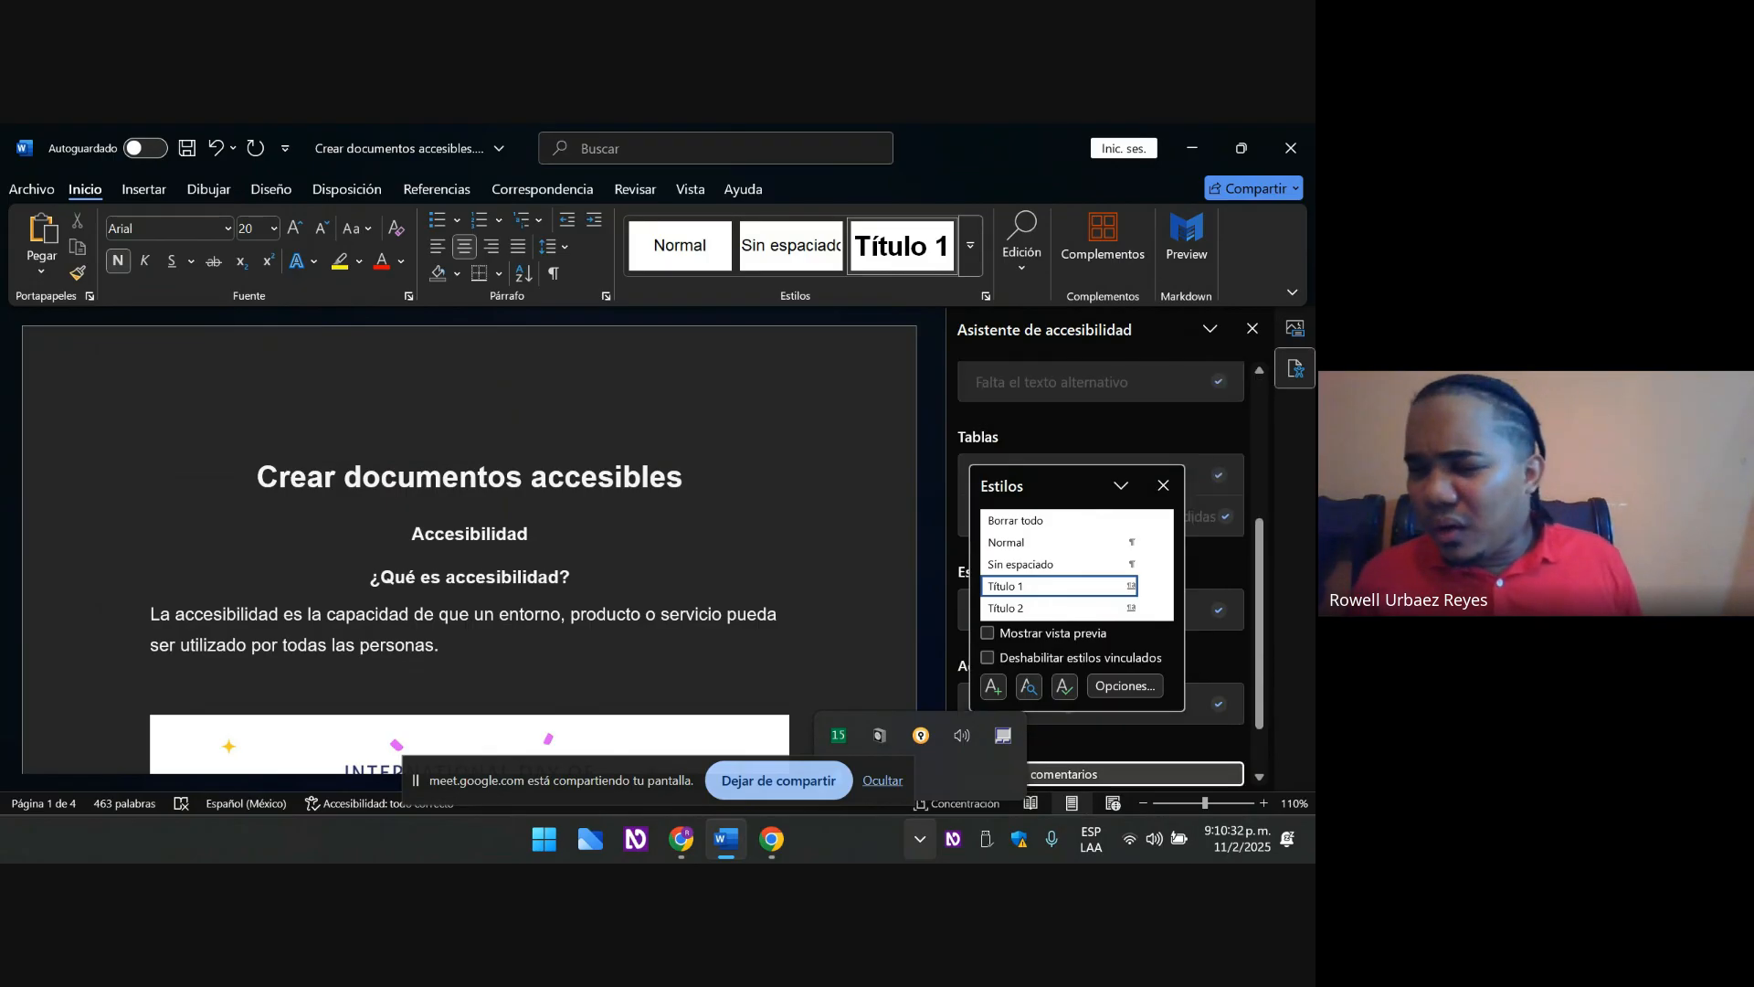
pyautogui.press('Tab')
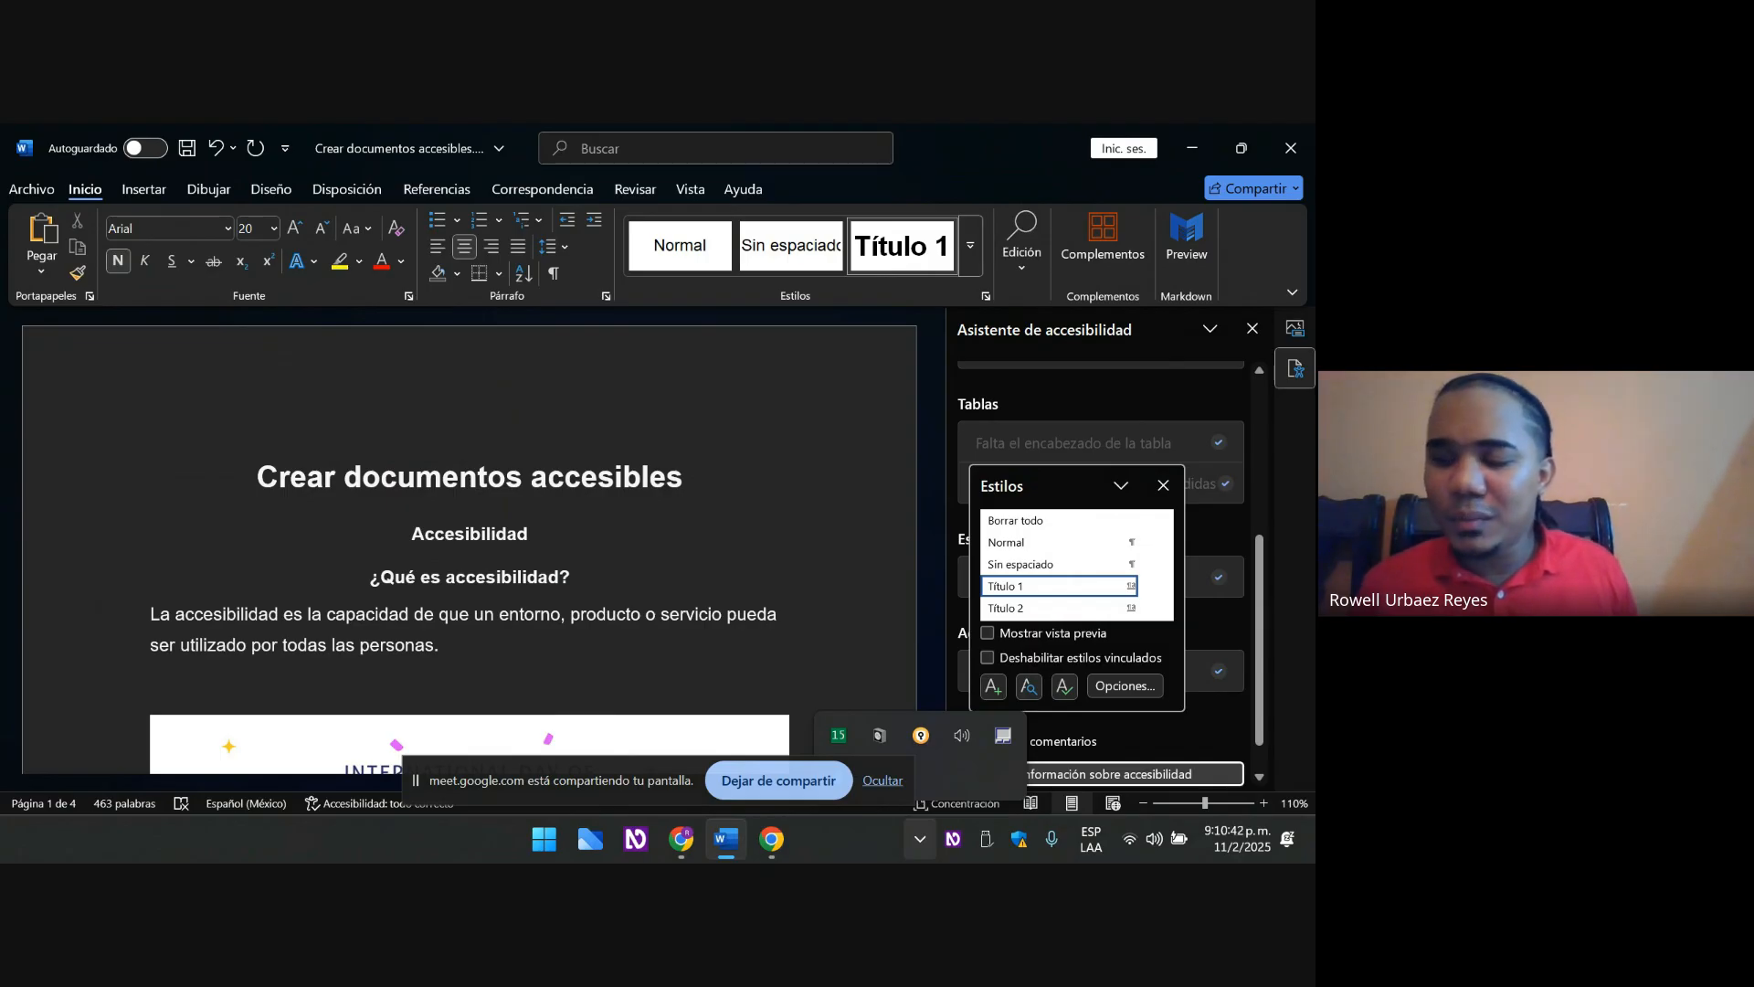
pyautogui.press('Escape')
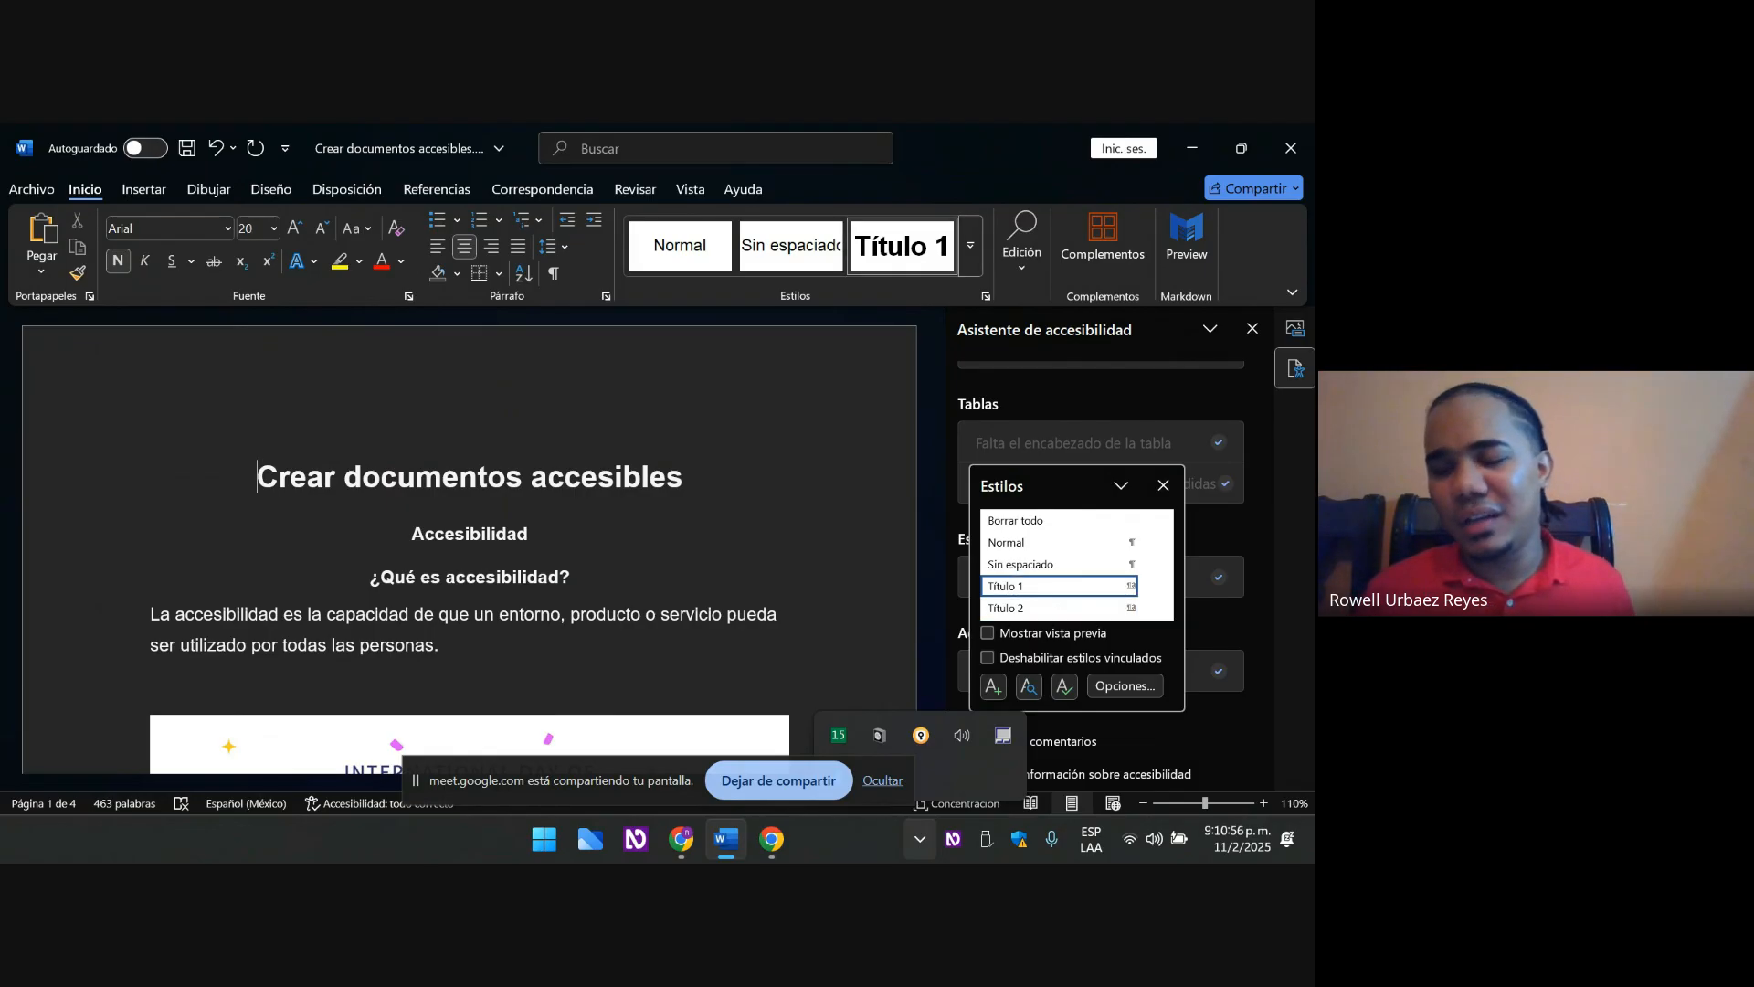
pyautogui.press('Down')
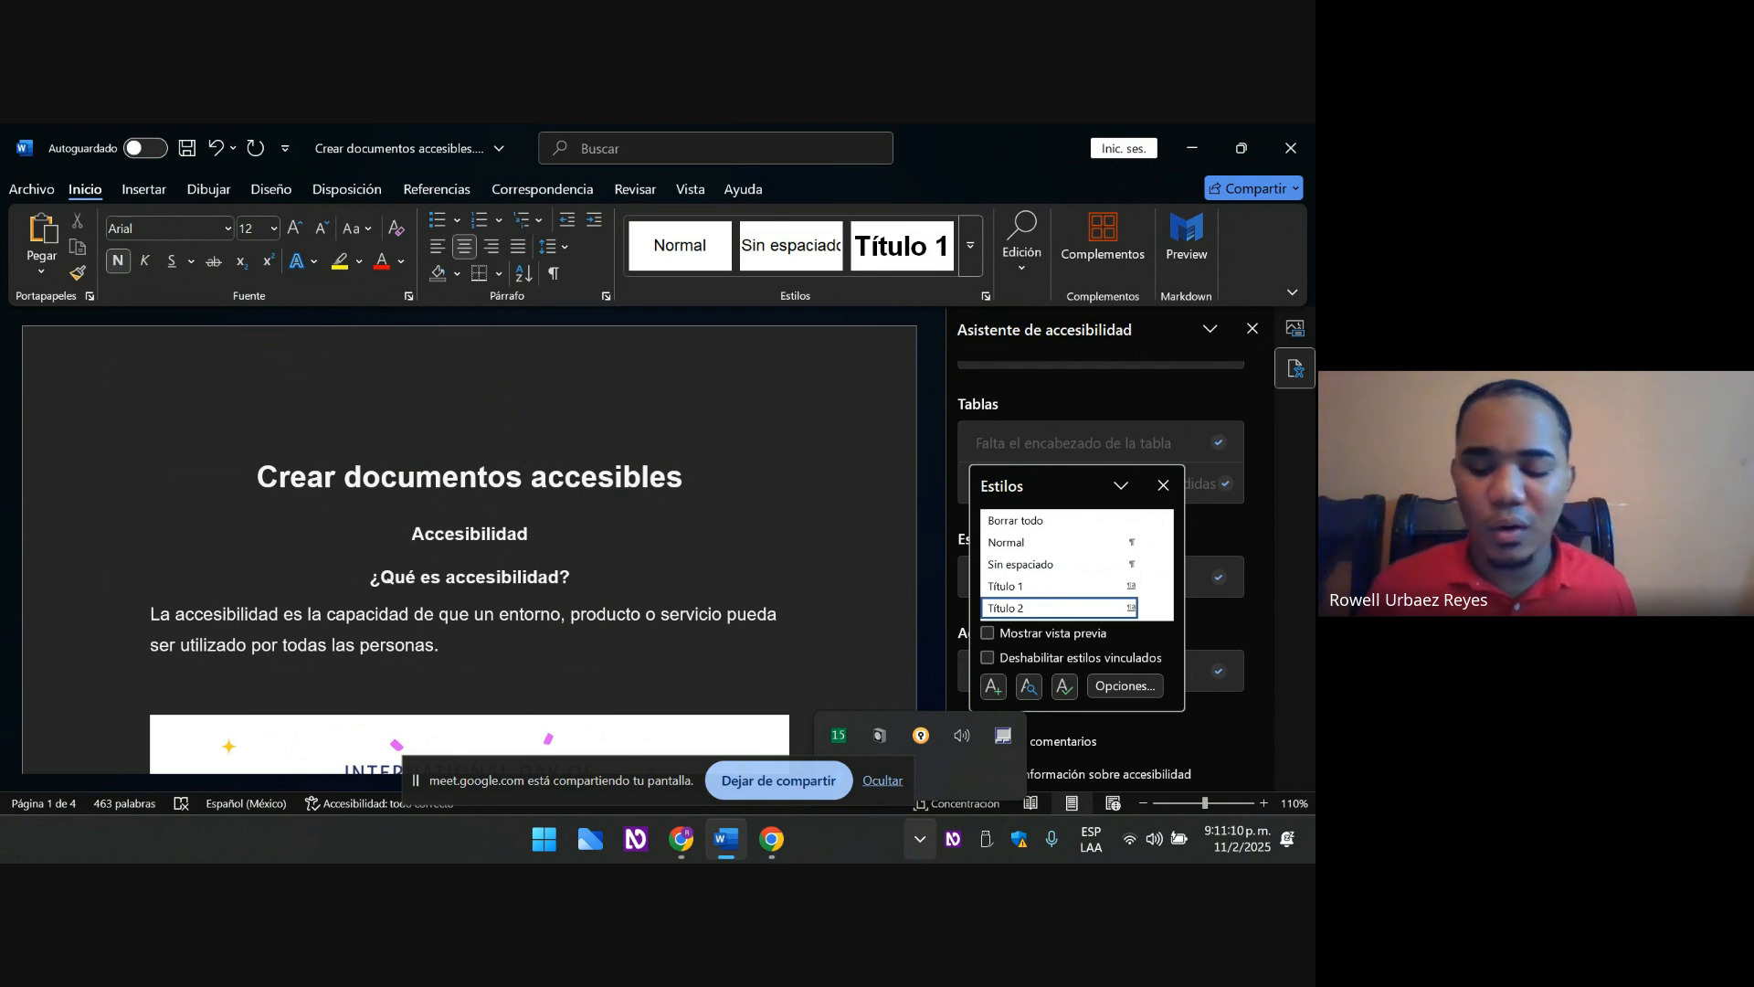
pyautogui.hotkey('alt', 'a')
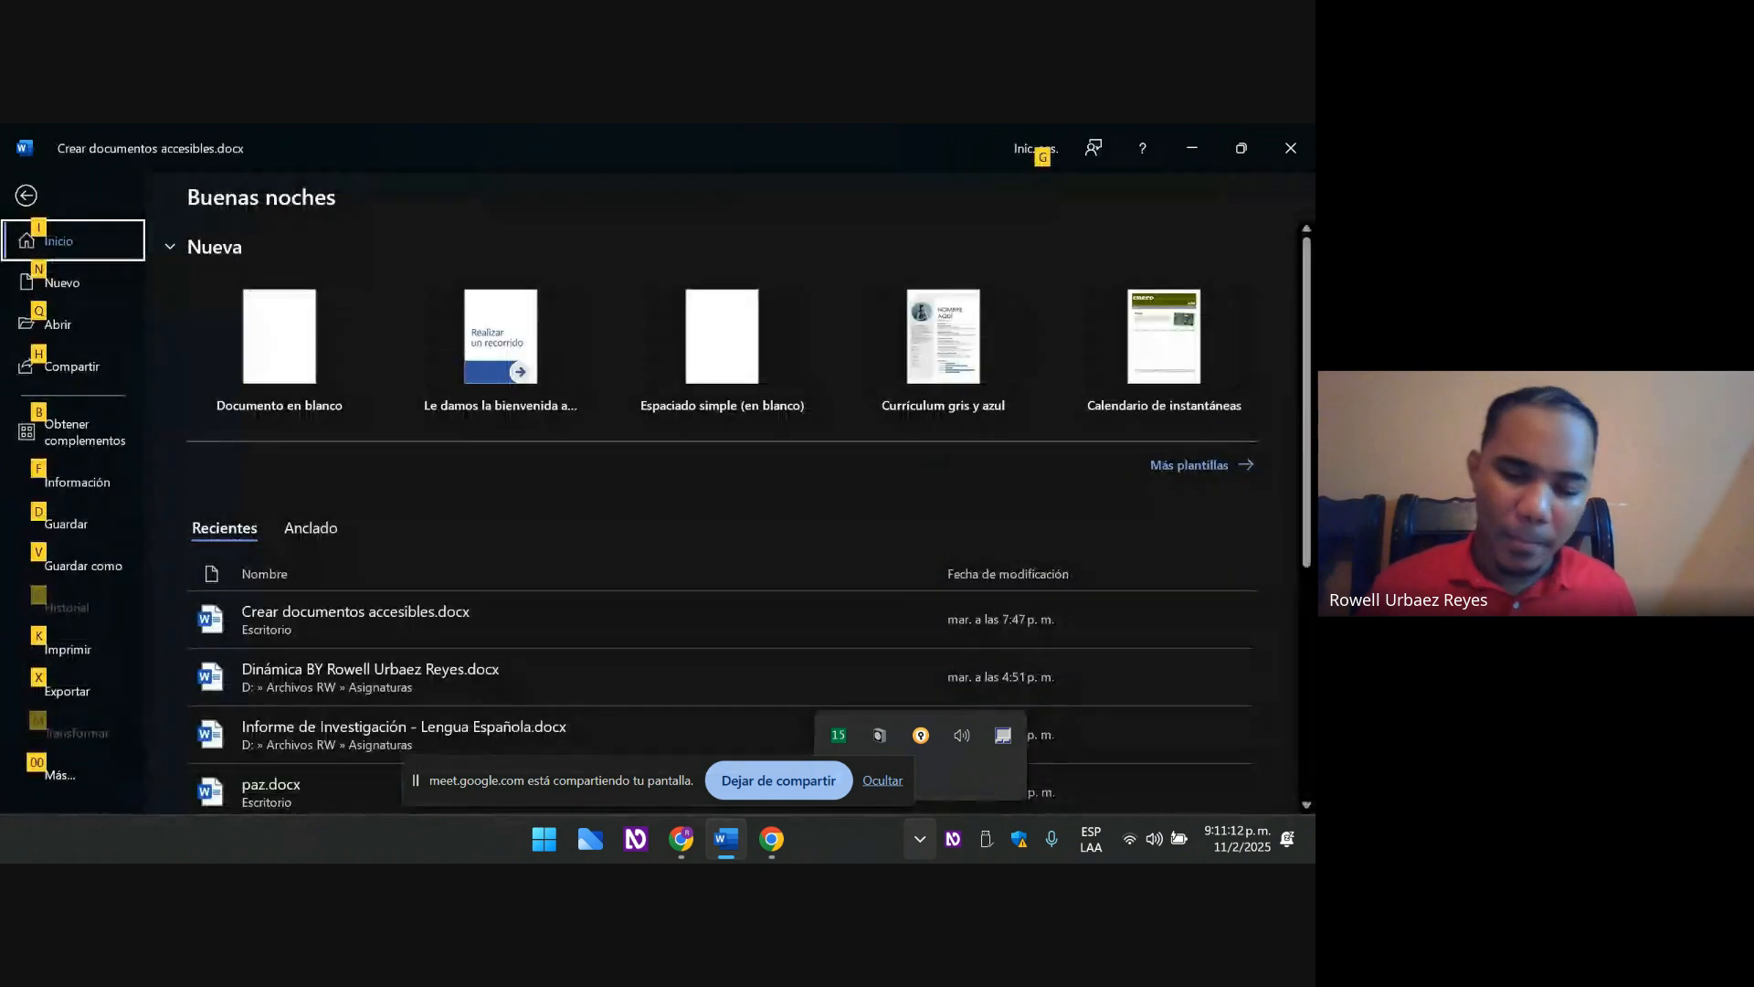
pyautogui.press('n')
pyautogui.press('Down')
pyautogui.press('Down')
pyautogui.press('Down')
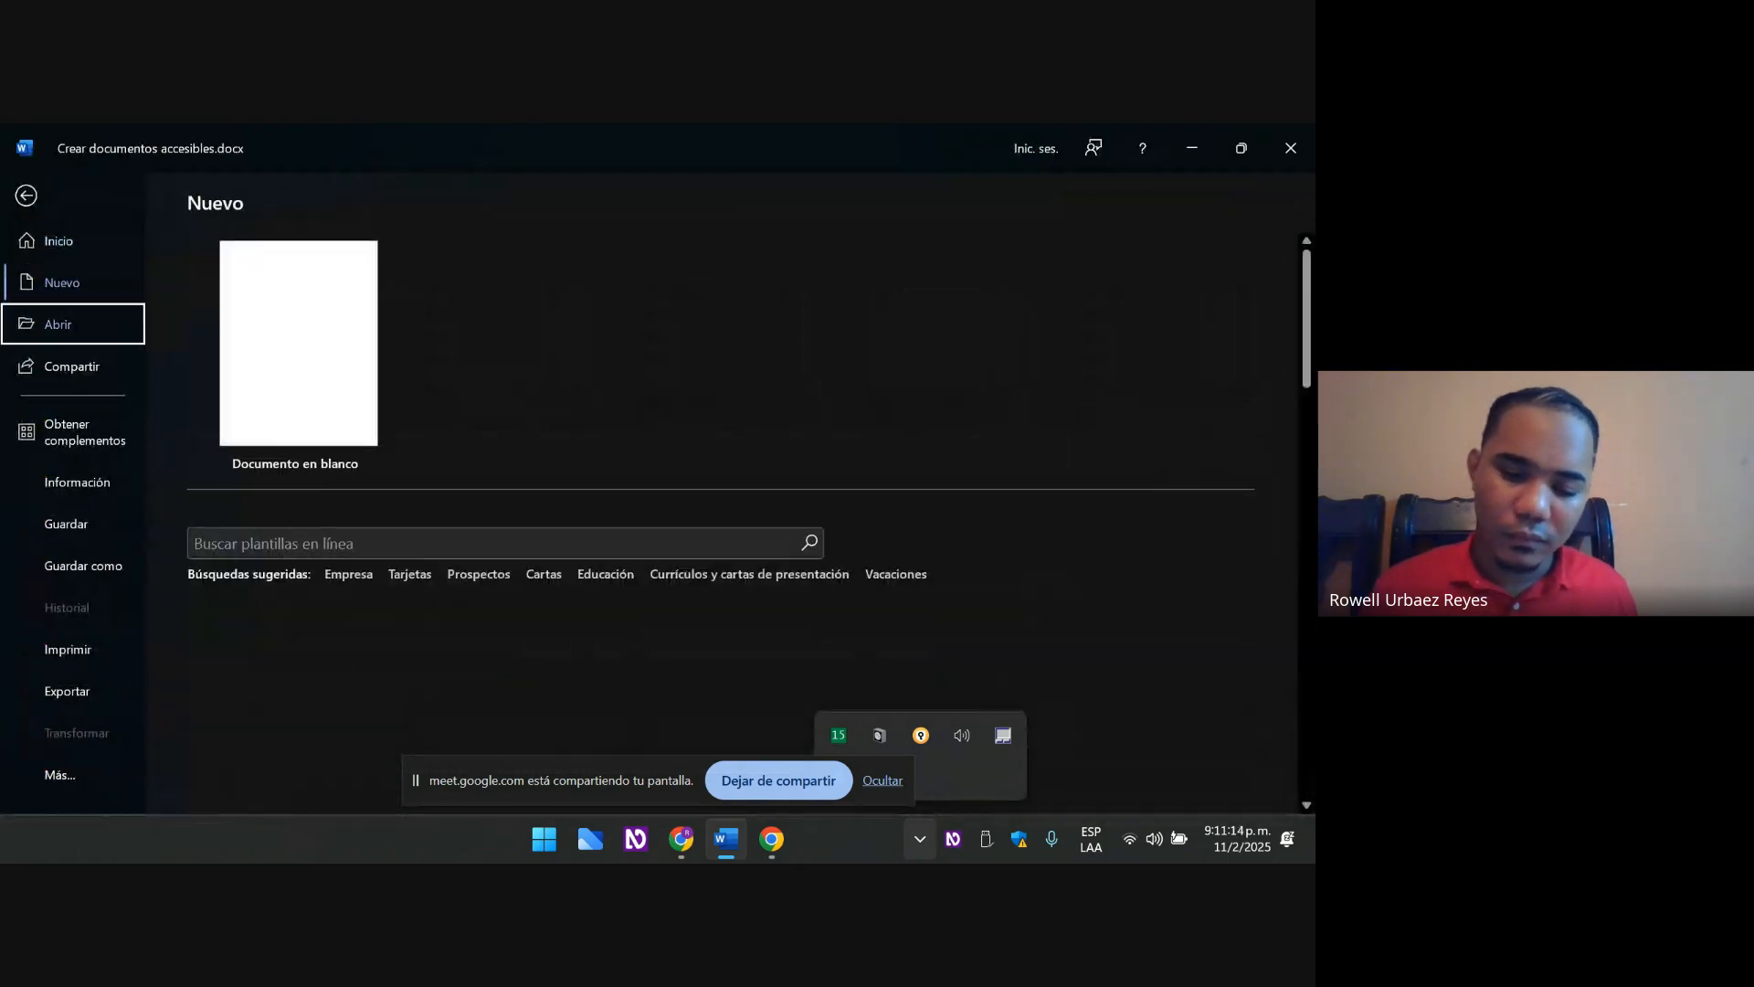
pyautogui.press('Down')
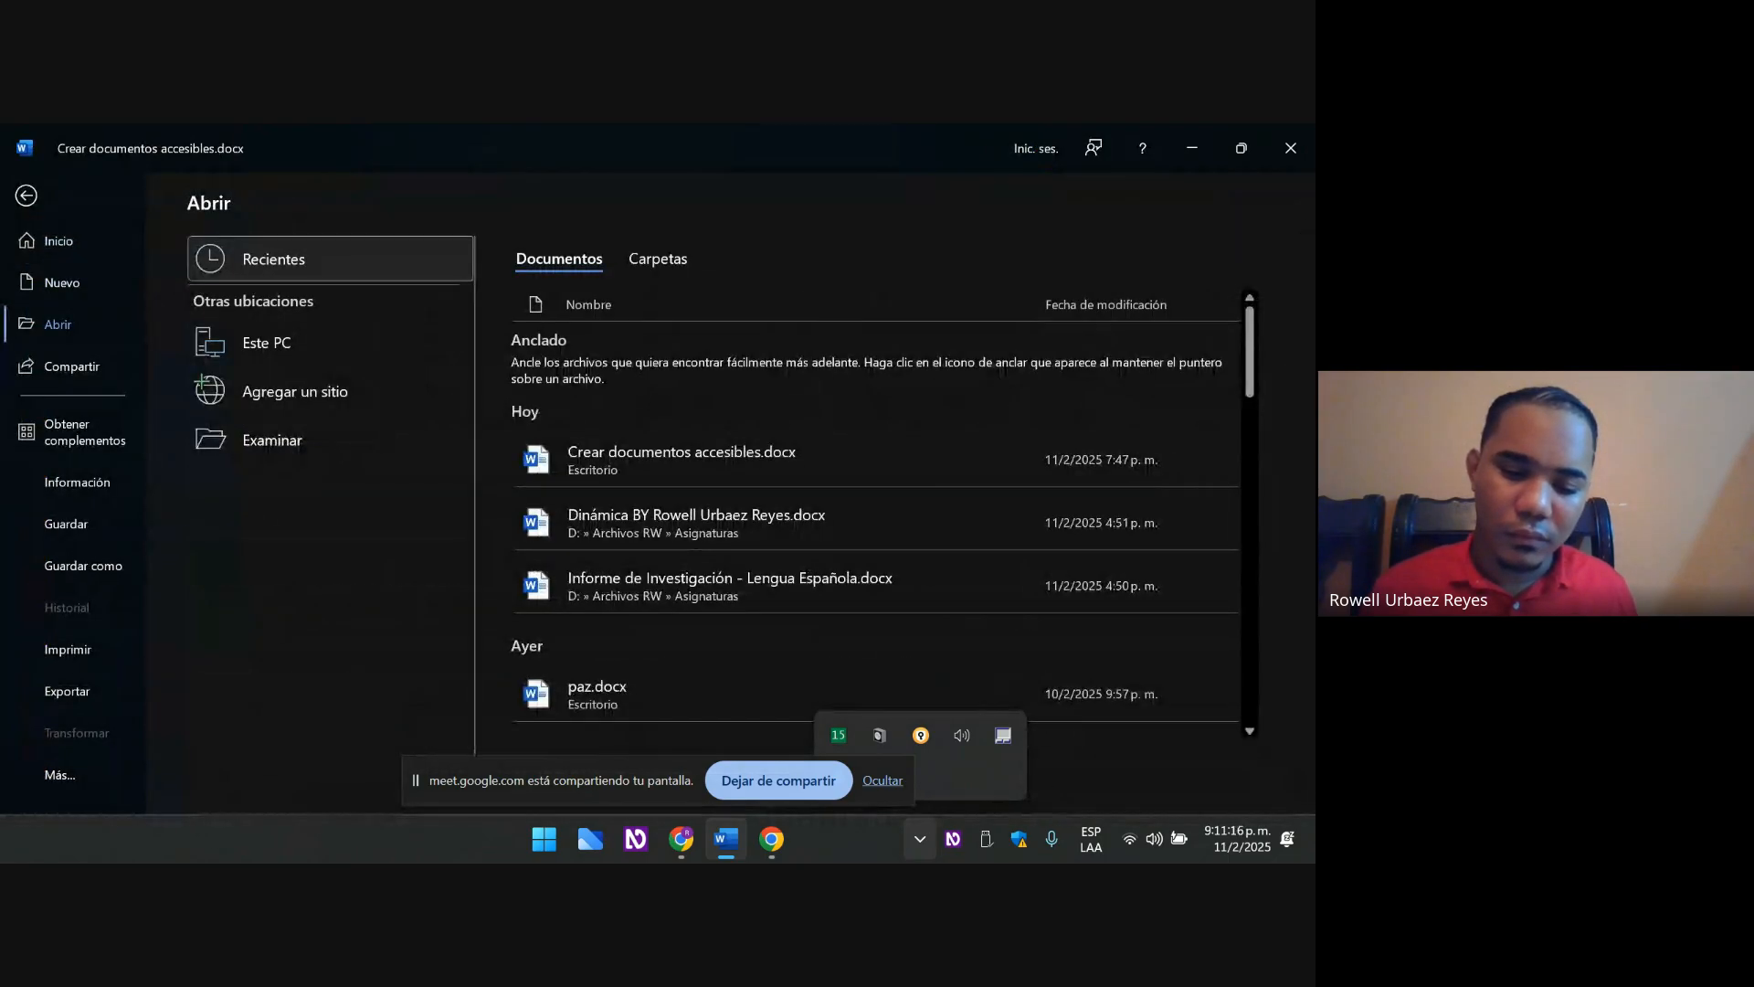
pyautogui.press('Up')
pyautogui.press('Up')
pyautogui.press('Up')
pyautogui.press('Up')
pyautogui.press('Up')
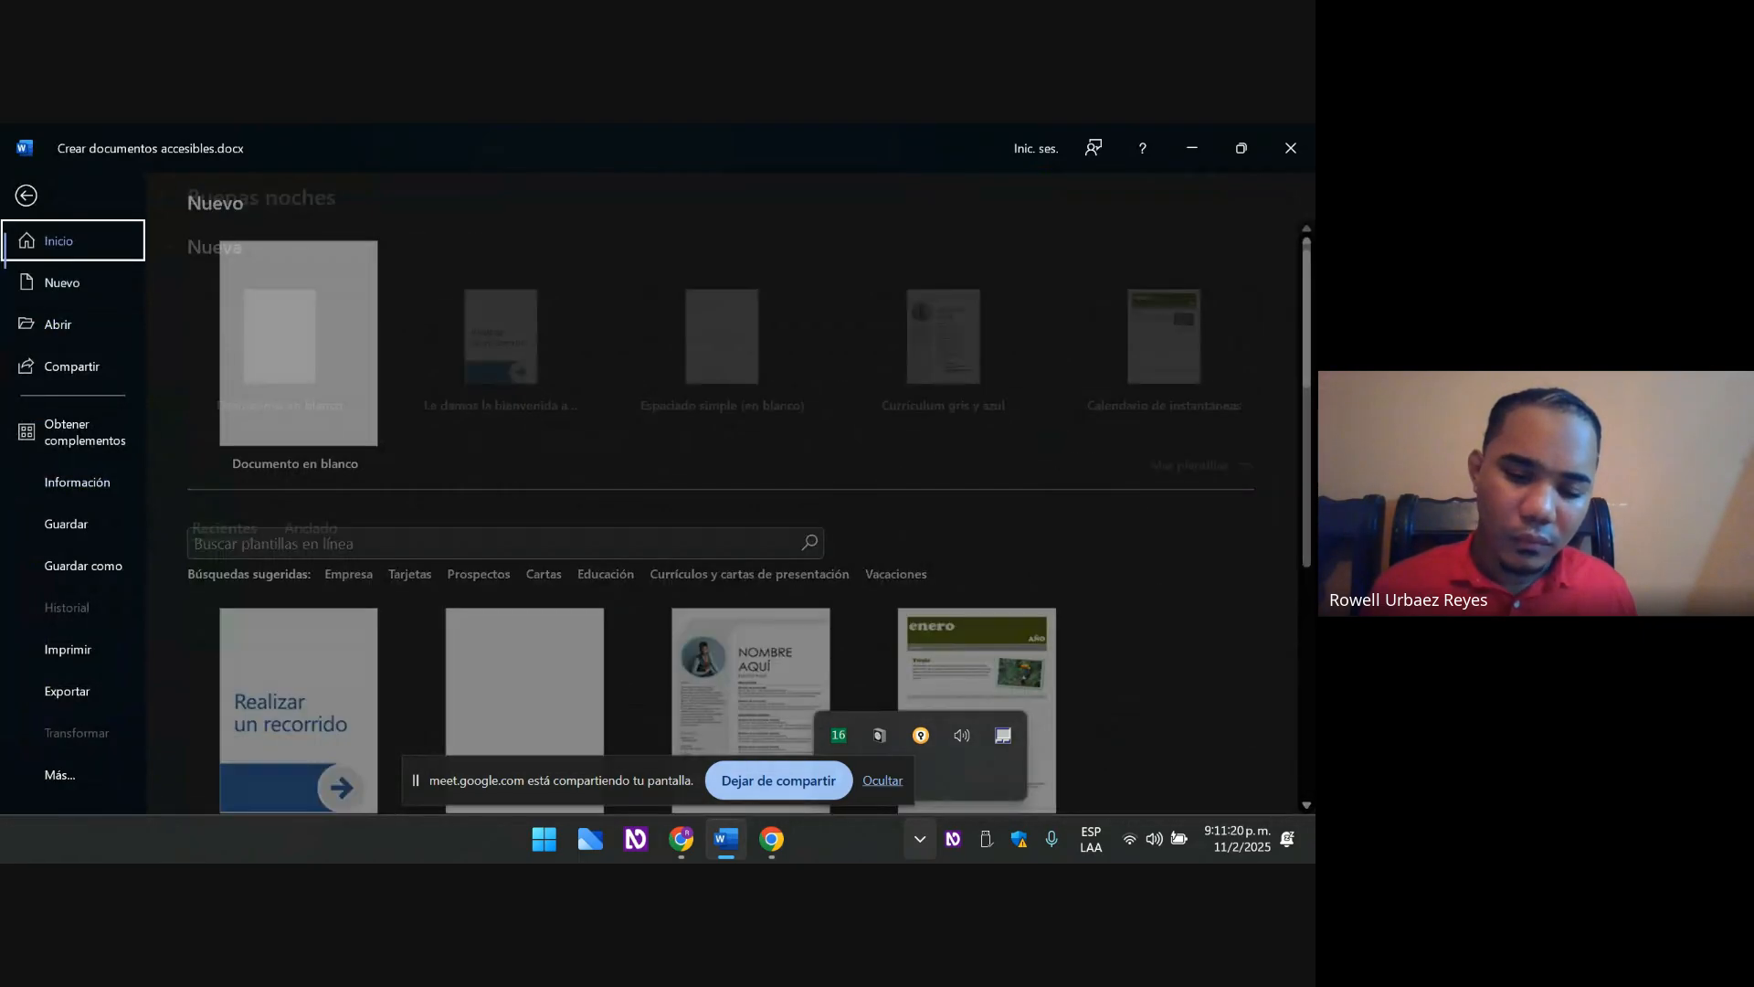
pyautogui.press('Escape')
pyautogui.hotkey('ctrl', 'shift', 'g')
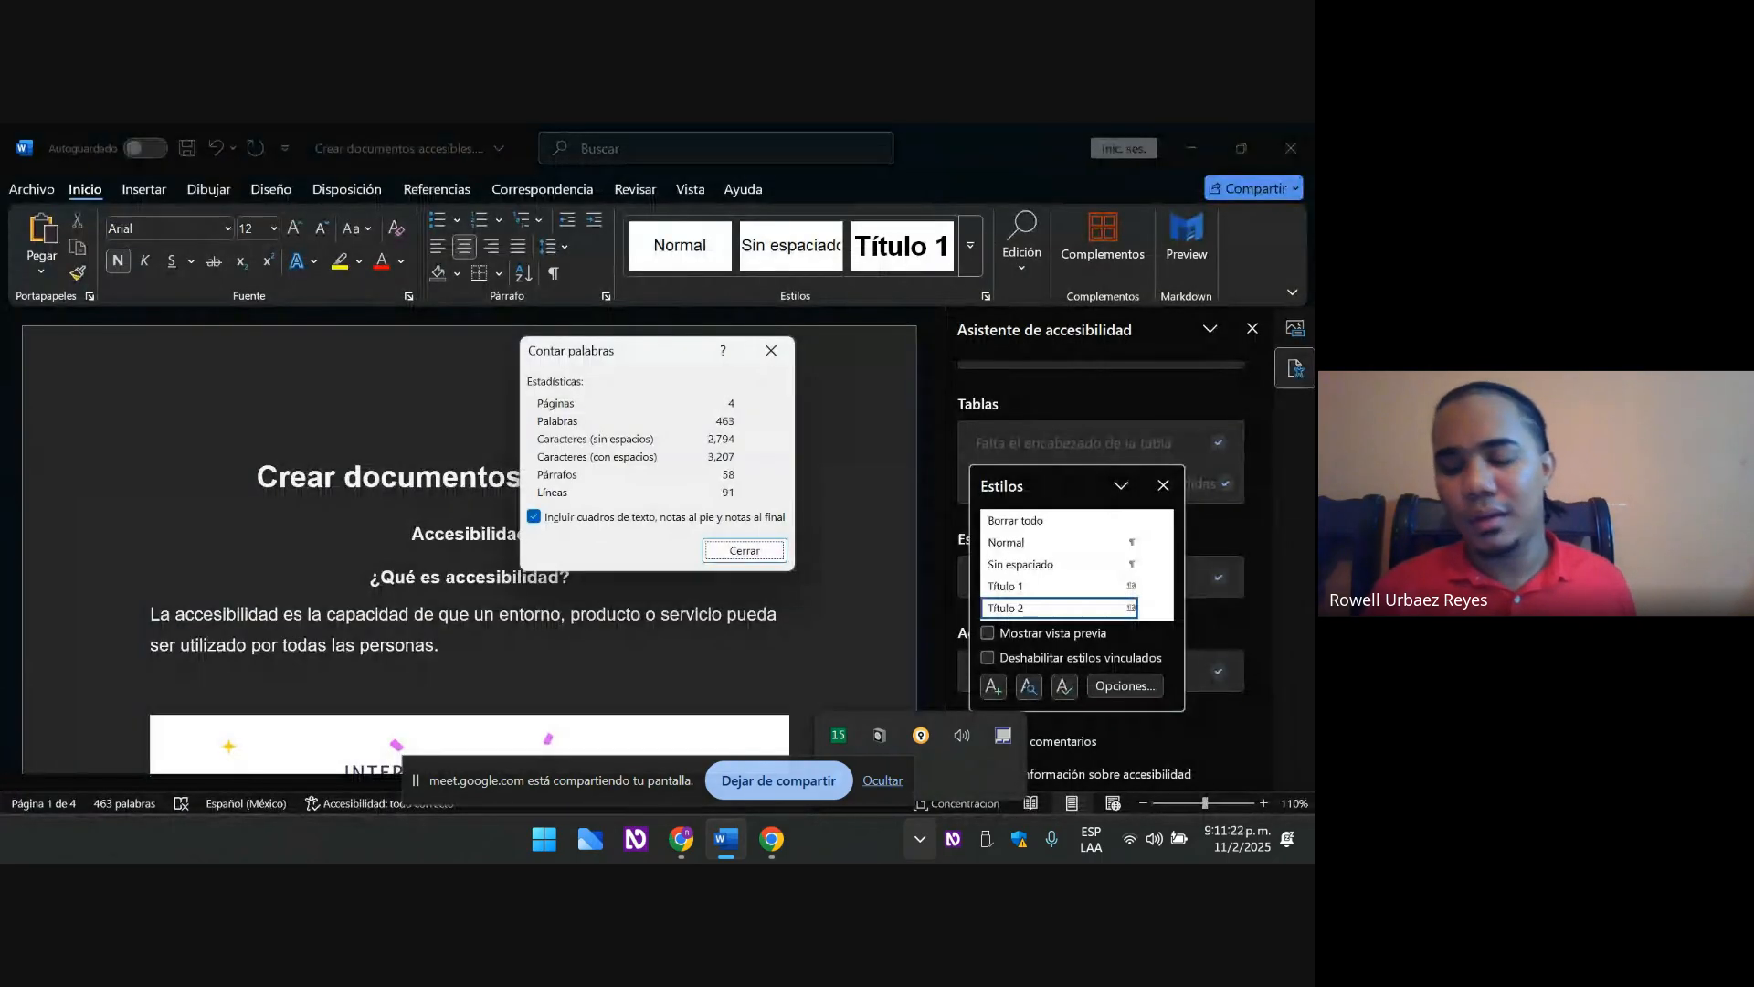
pyautogui.press('Escape')
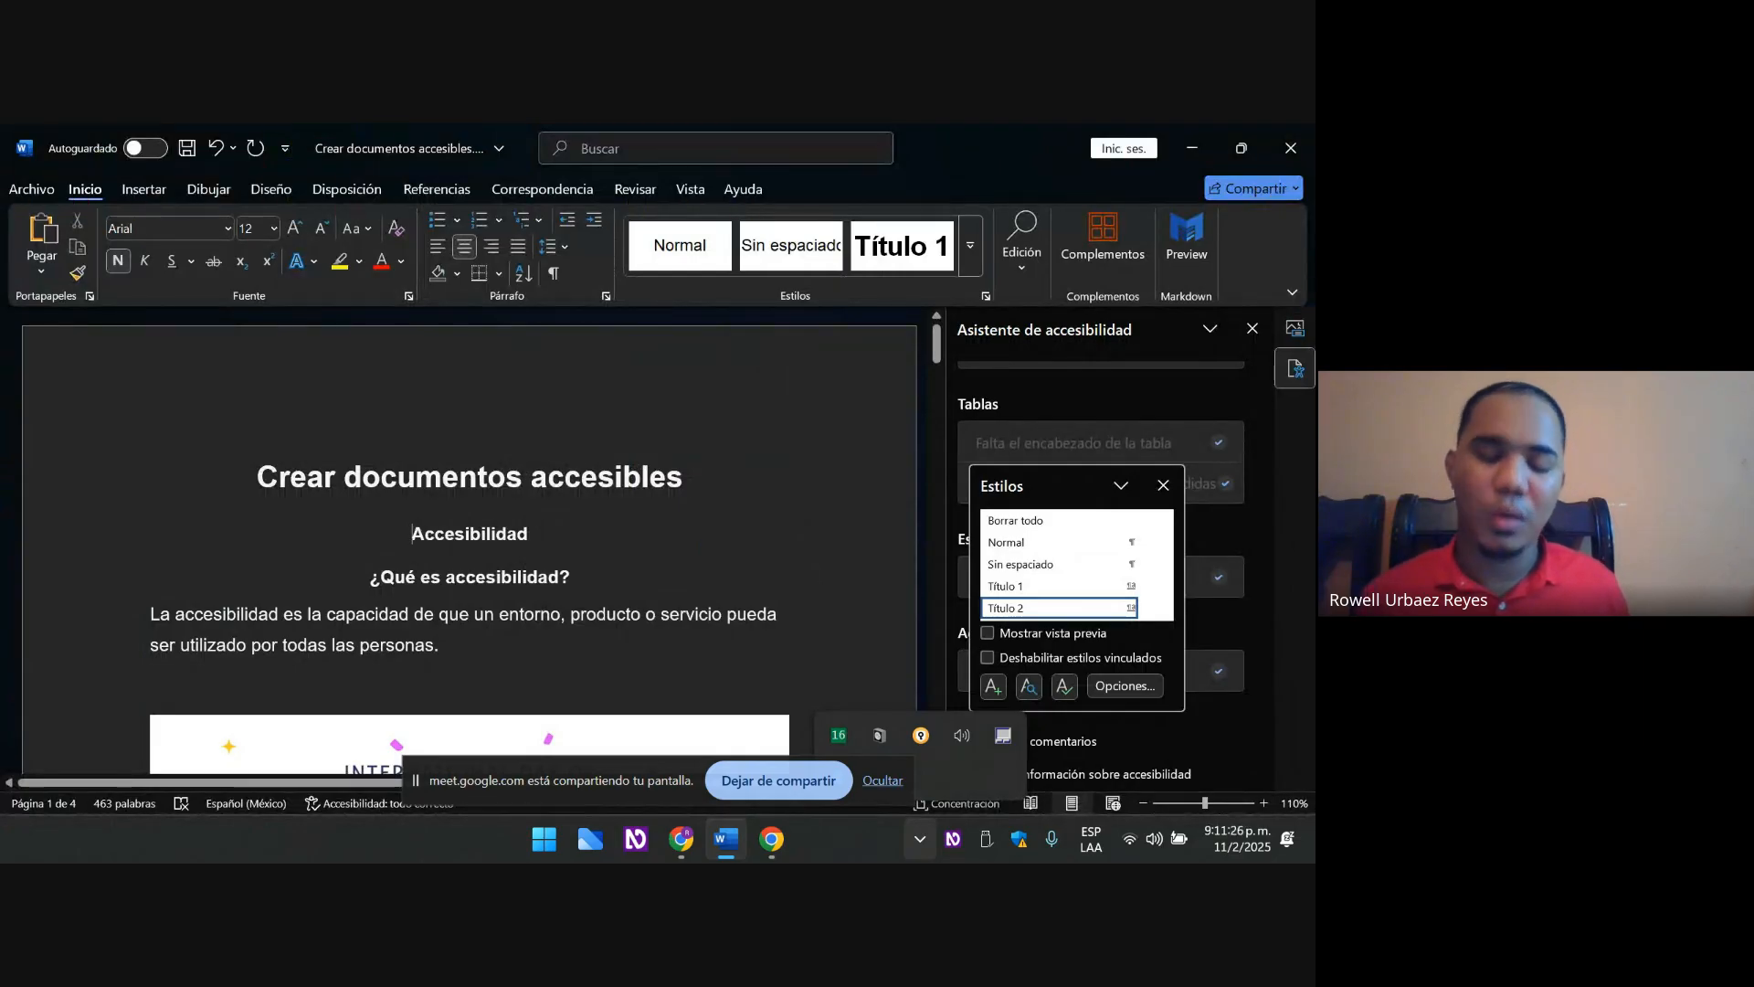
pyautogui.hotkey('alt', 'g')
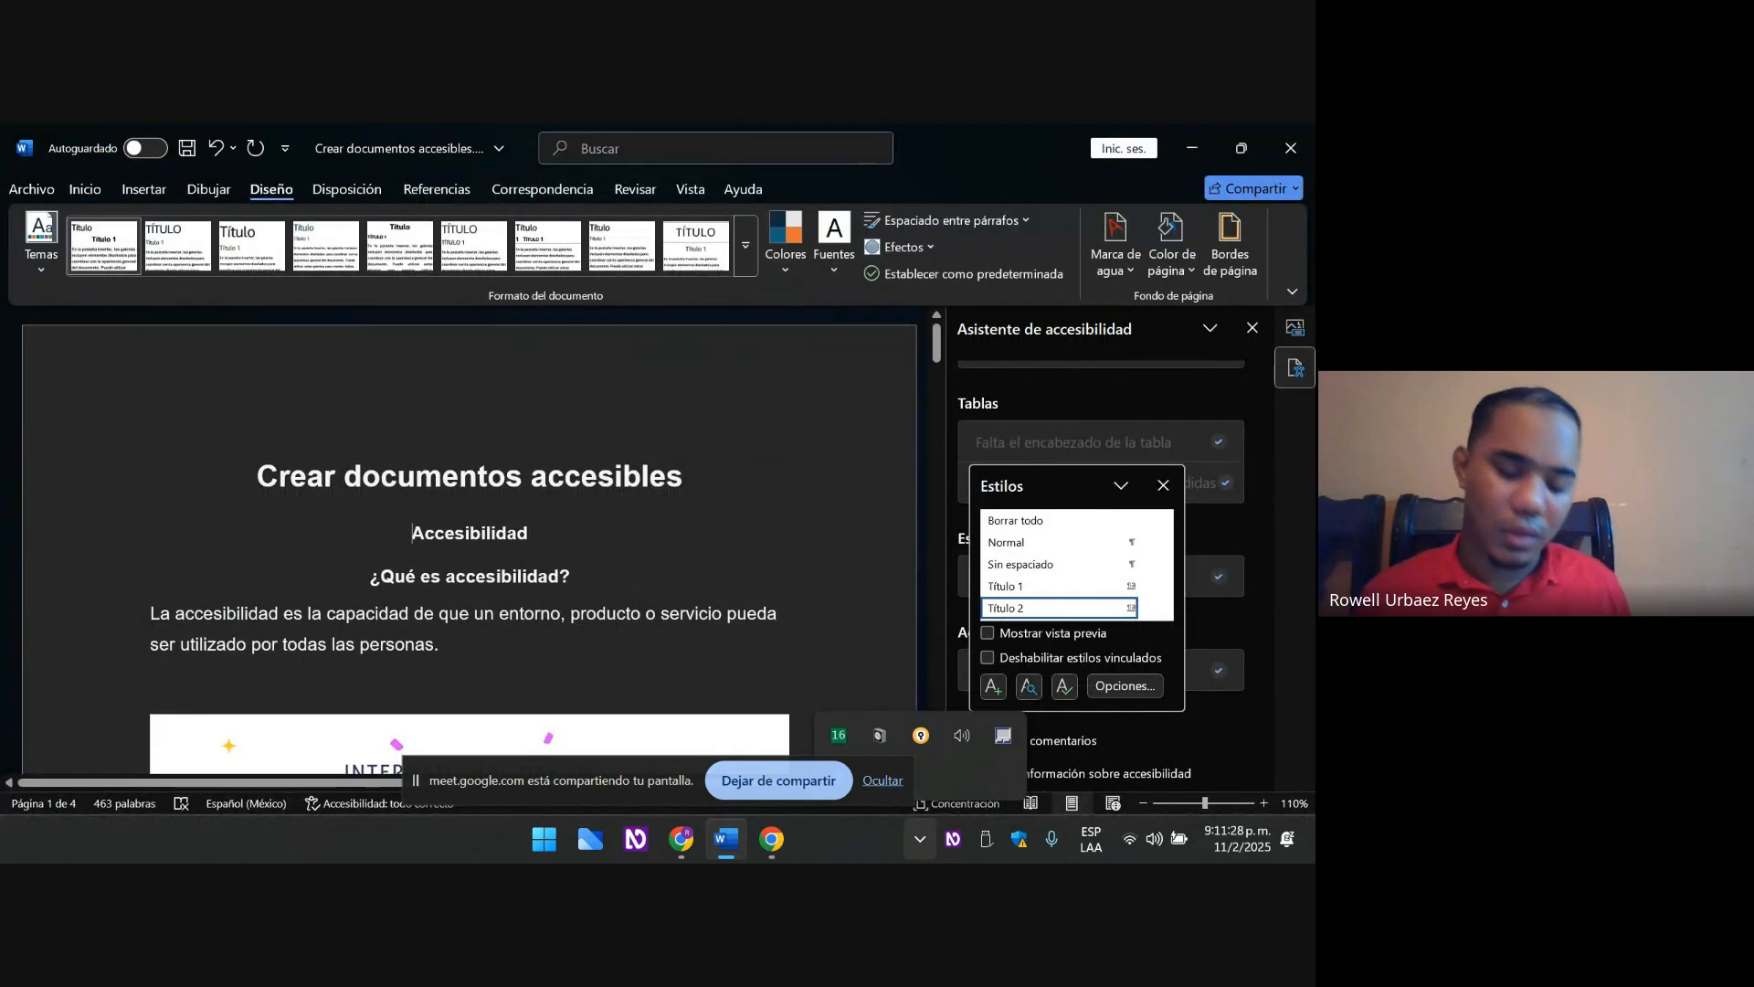
# - Open the Guardar como dialog for saving a copy of the document in the Escritorio folder
pyautogui.hotkey('alt', 'a')
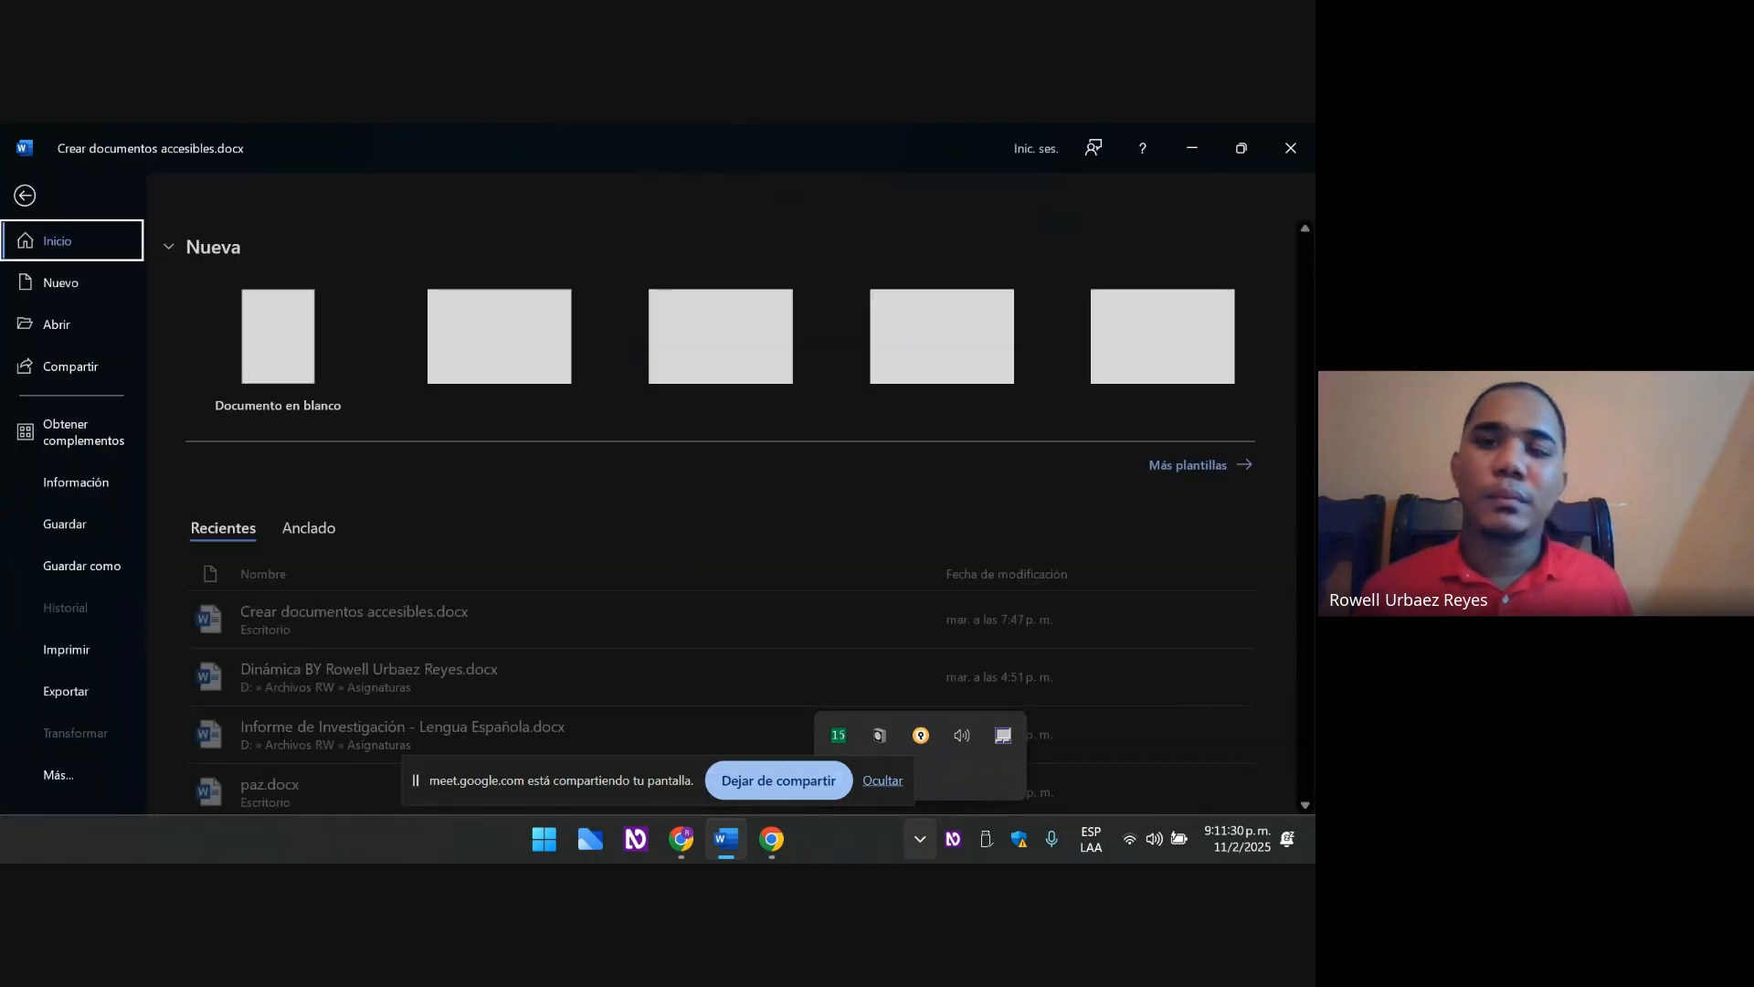
pyautogui.press('n')
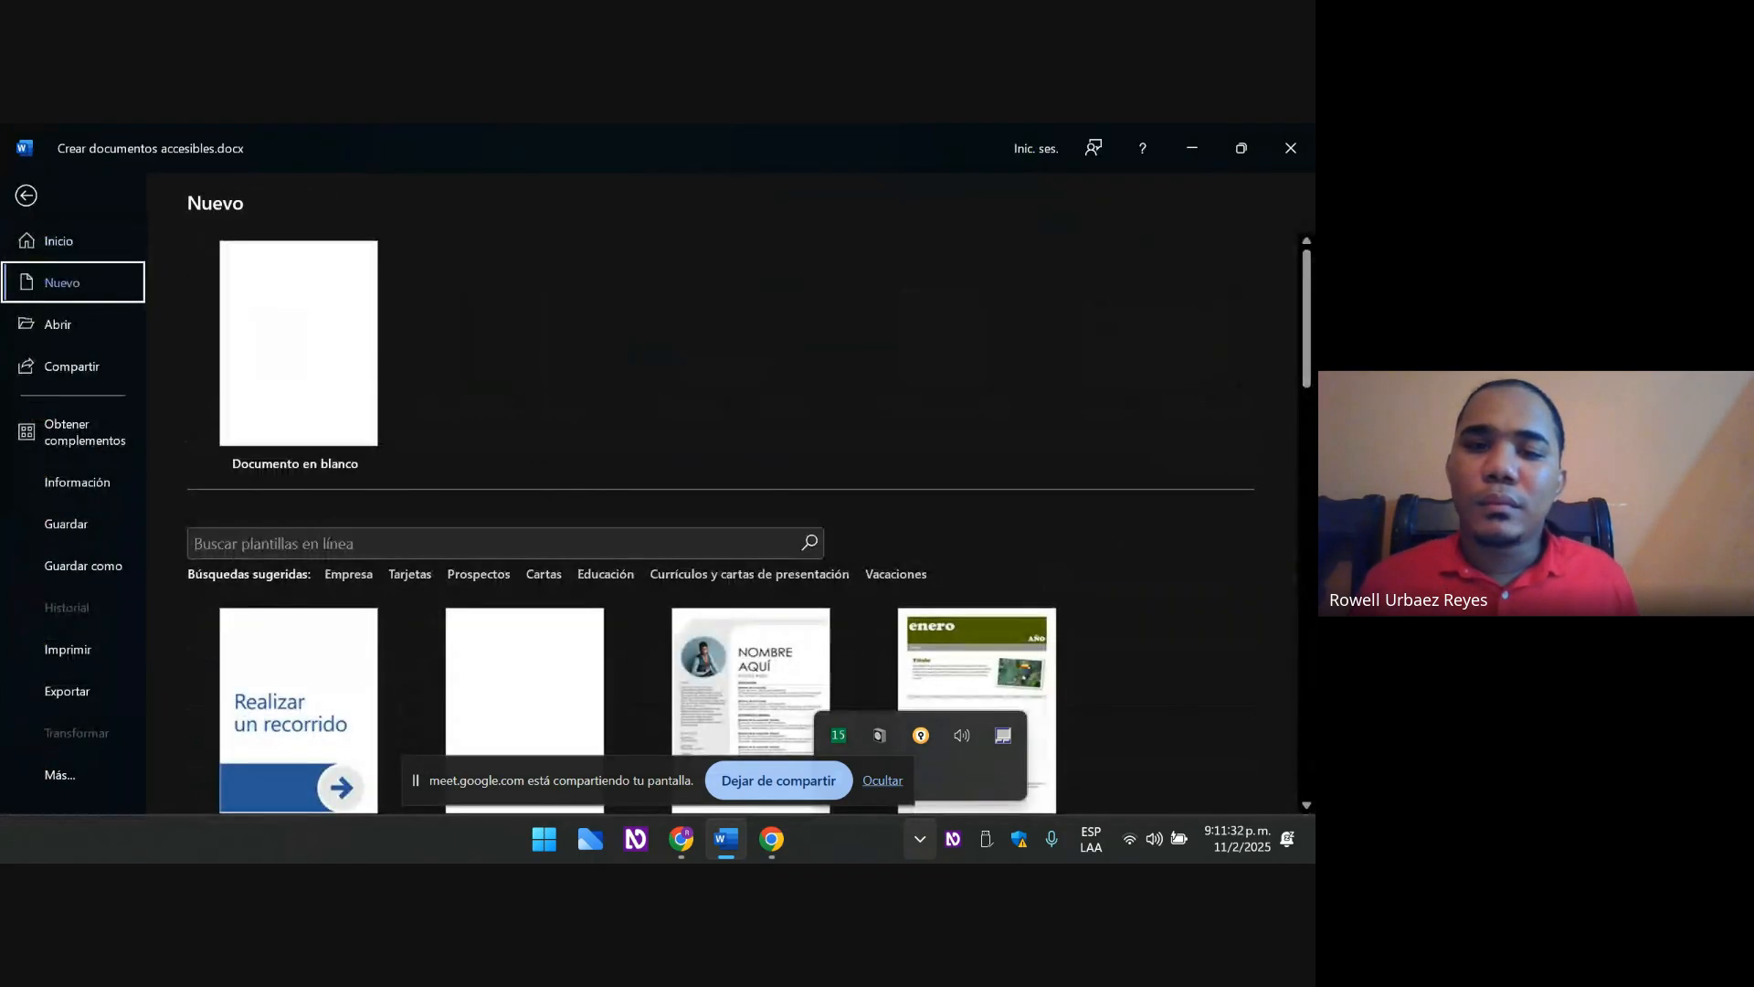
pyautogui.press('Up')
pyautogui.press('Down')
pyautogui.press('Down')
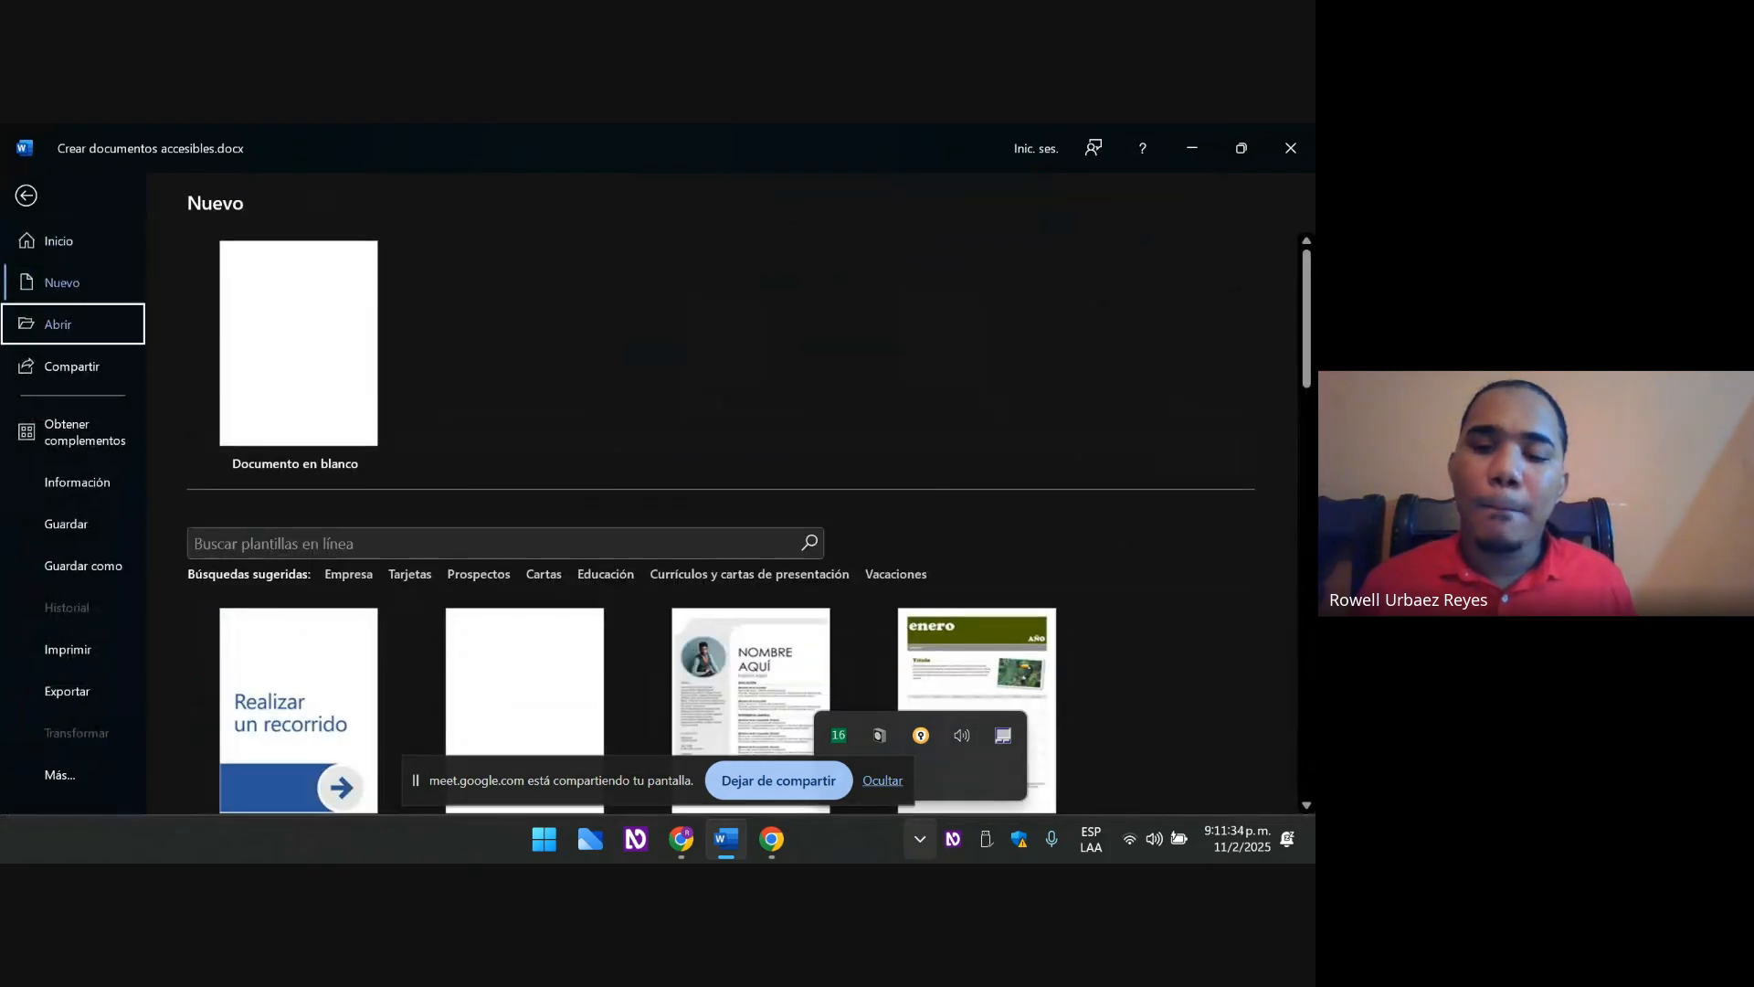
pyautogui.press('Down')
pyautogui.press('Down')
pyautogui.press('Down')
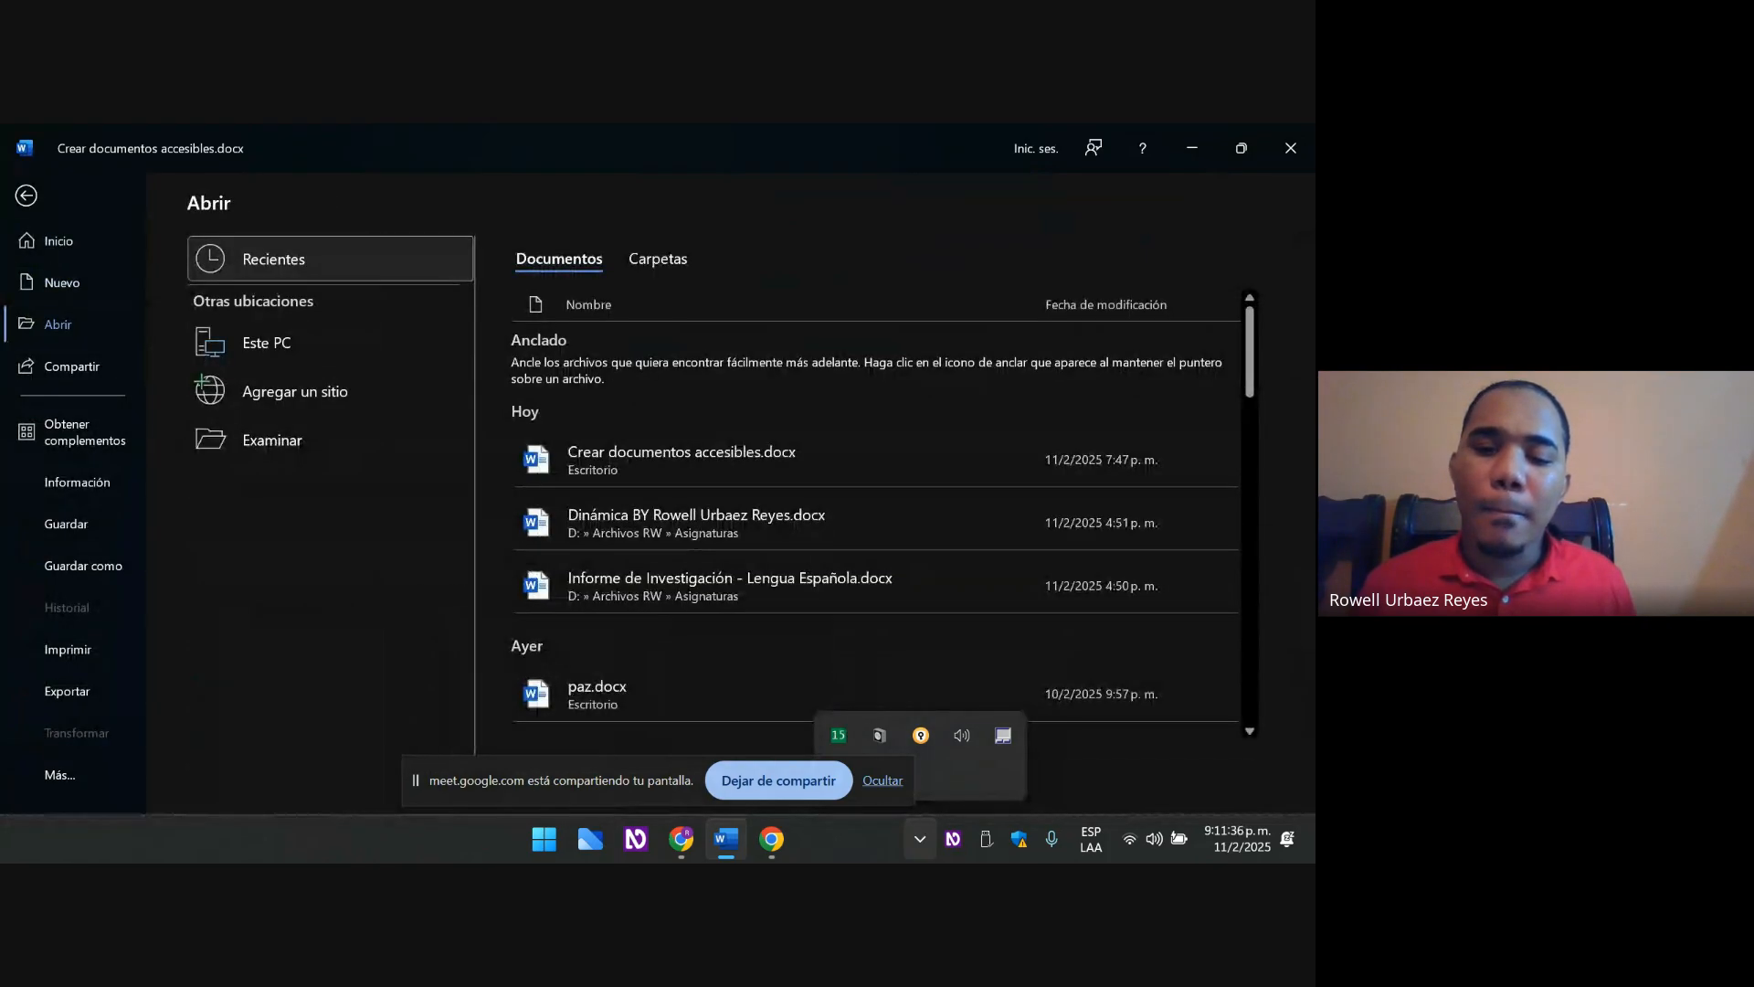
pyautogui.press('Down')
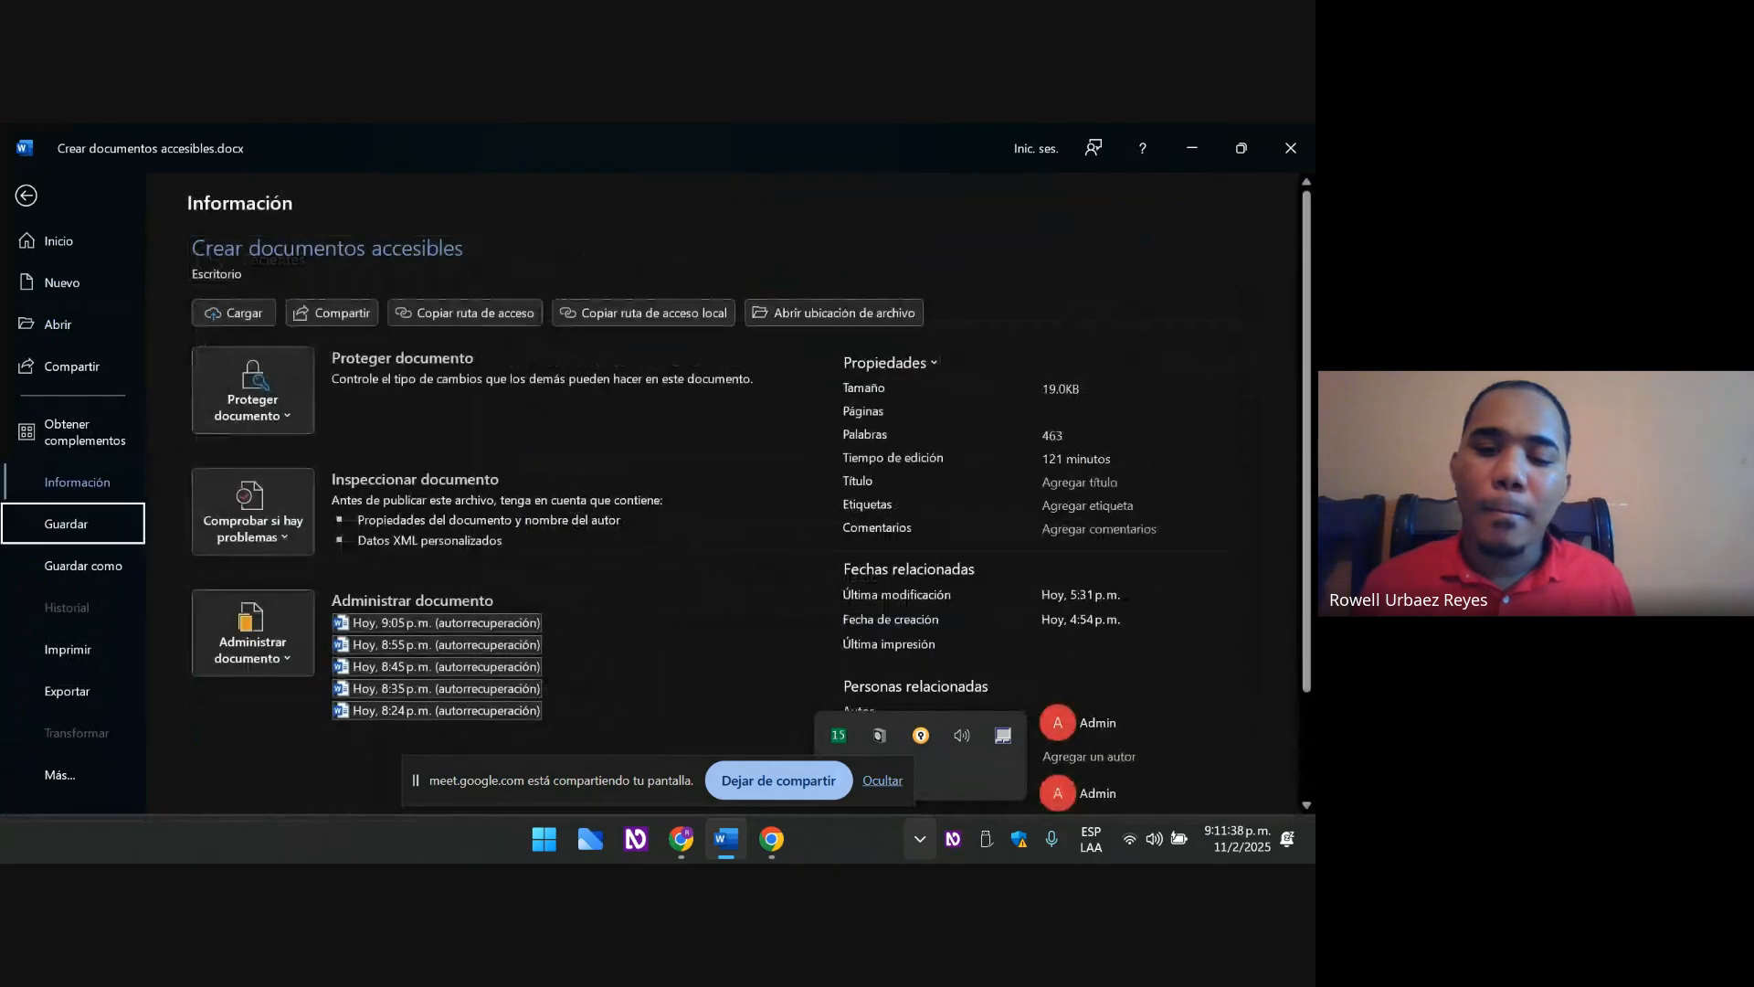
pyautogui.press('Down')
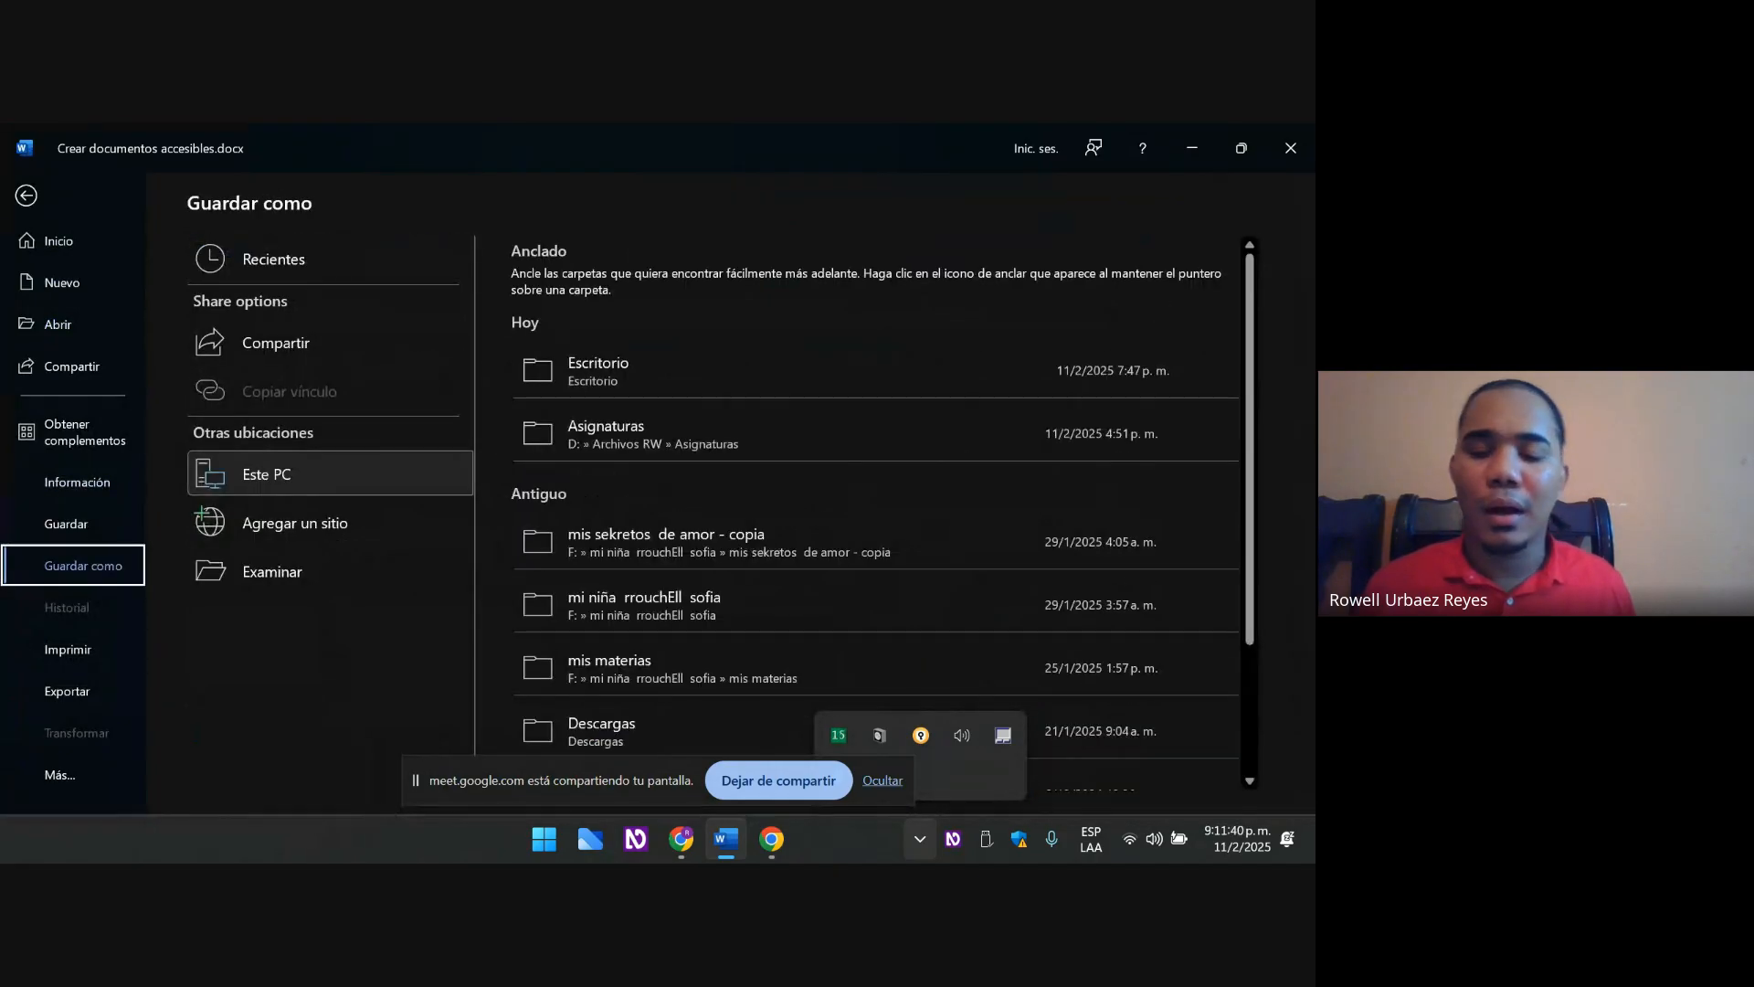
pyautogui.press('Tab')
pyautogui.press('Tab')
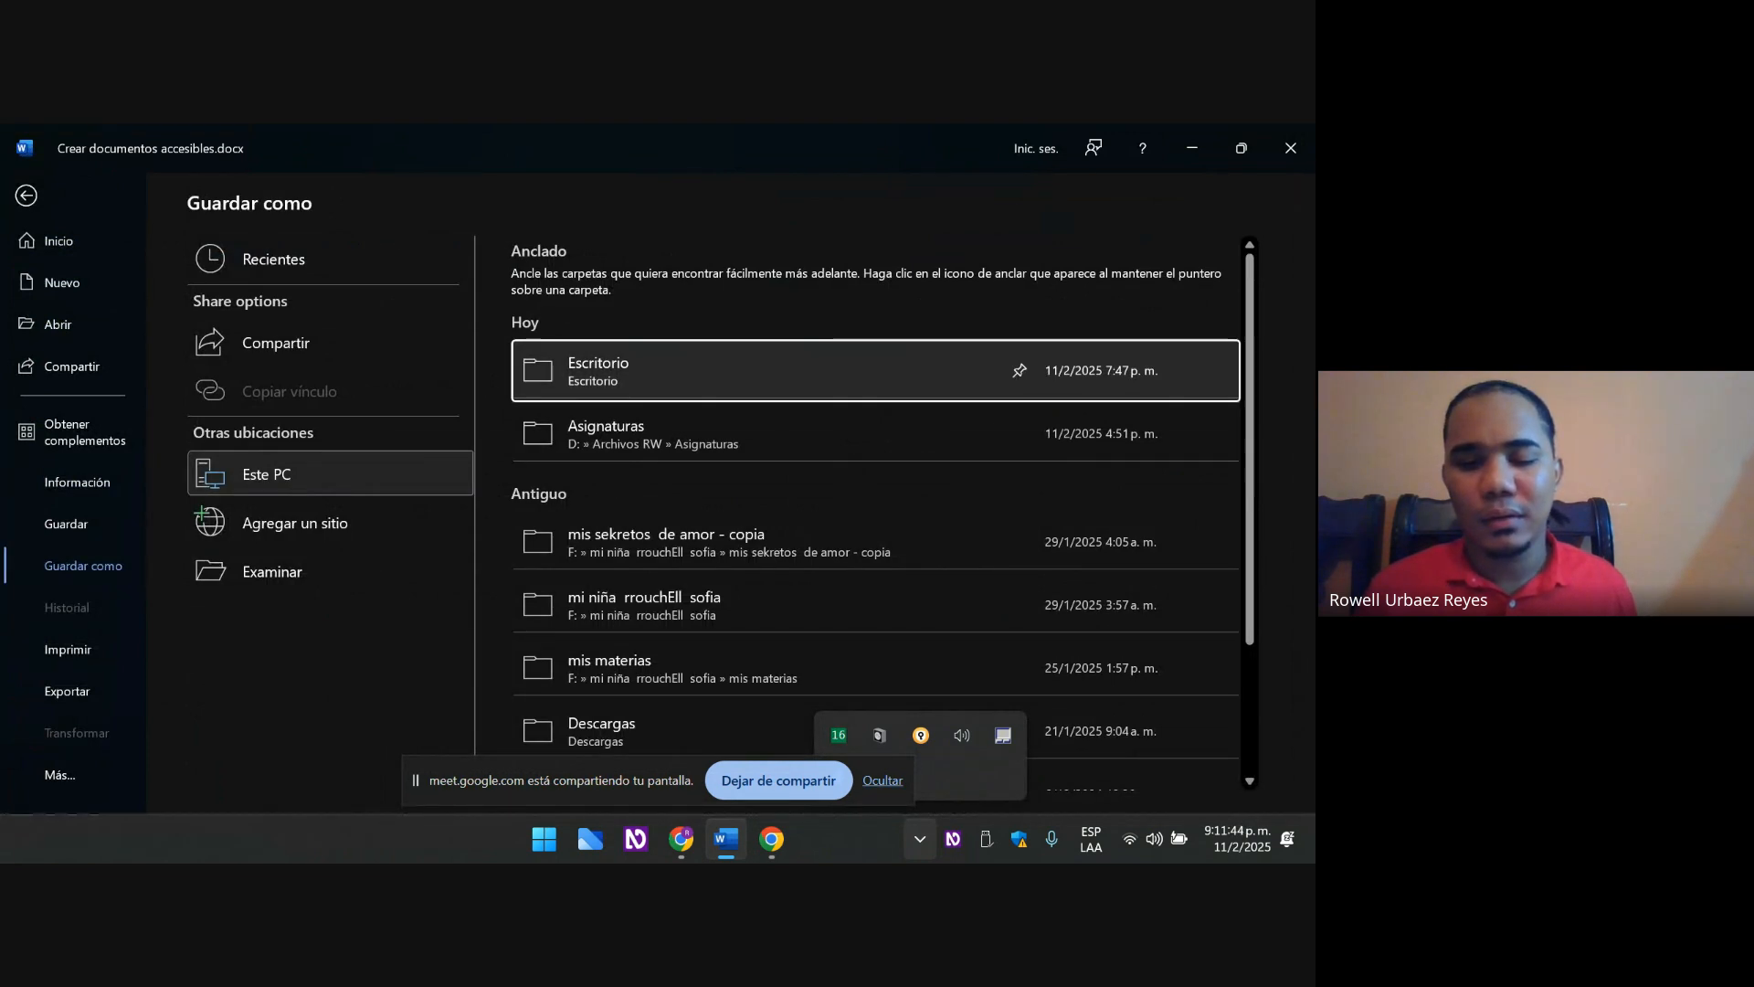
pyautogui.press('Return')
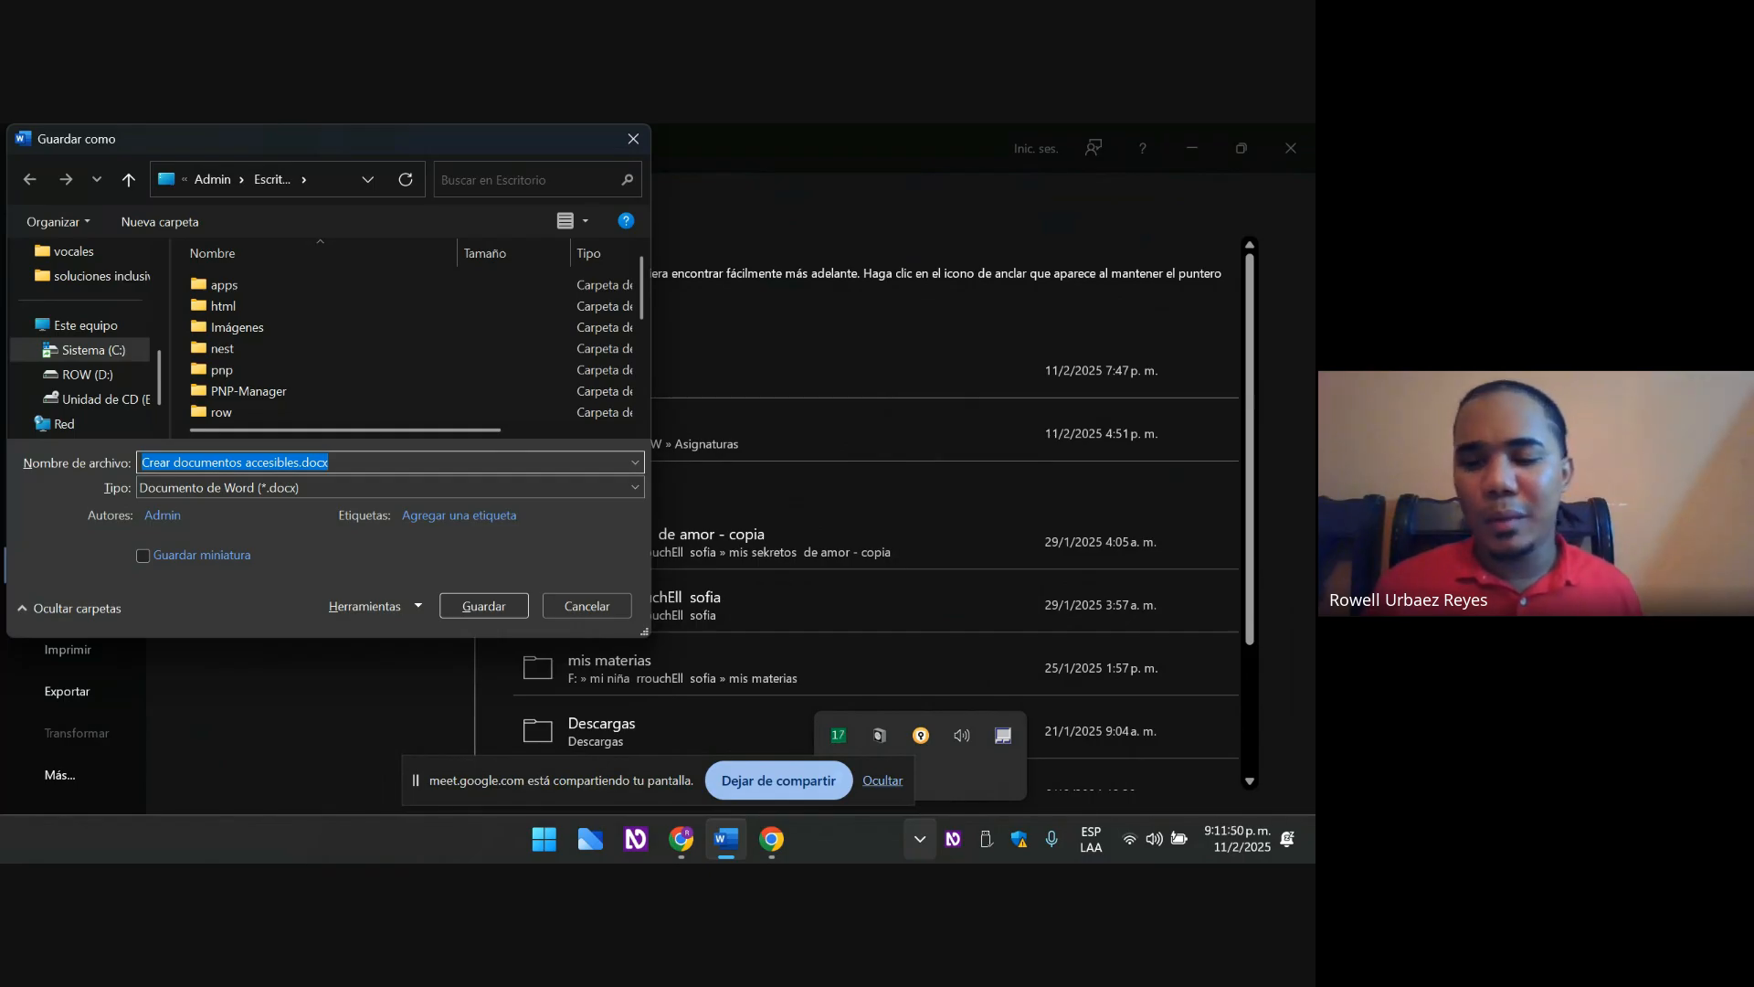
# - Name the copy "documento accesible"
pyautogui.write('docu')
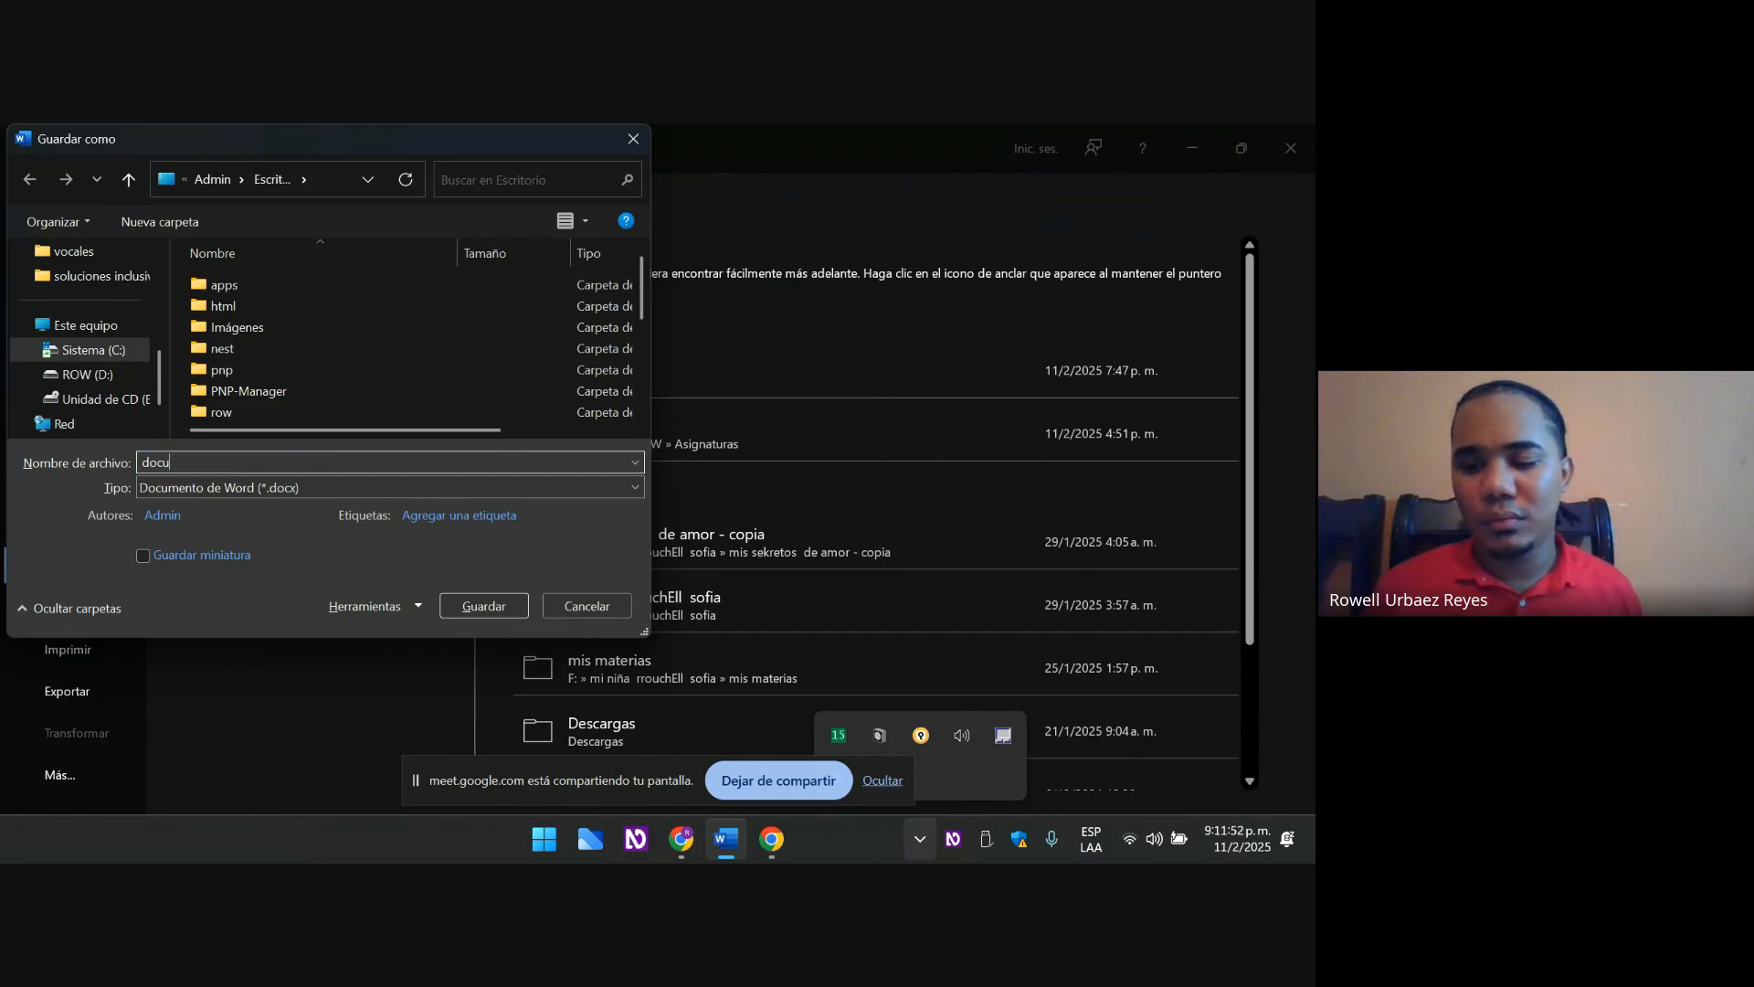
pyautogui.write('mento acce')
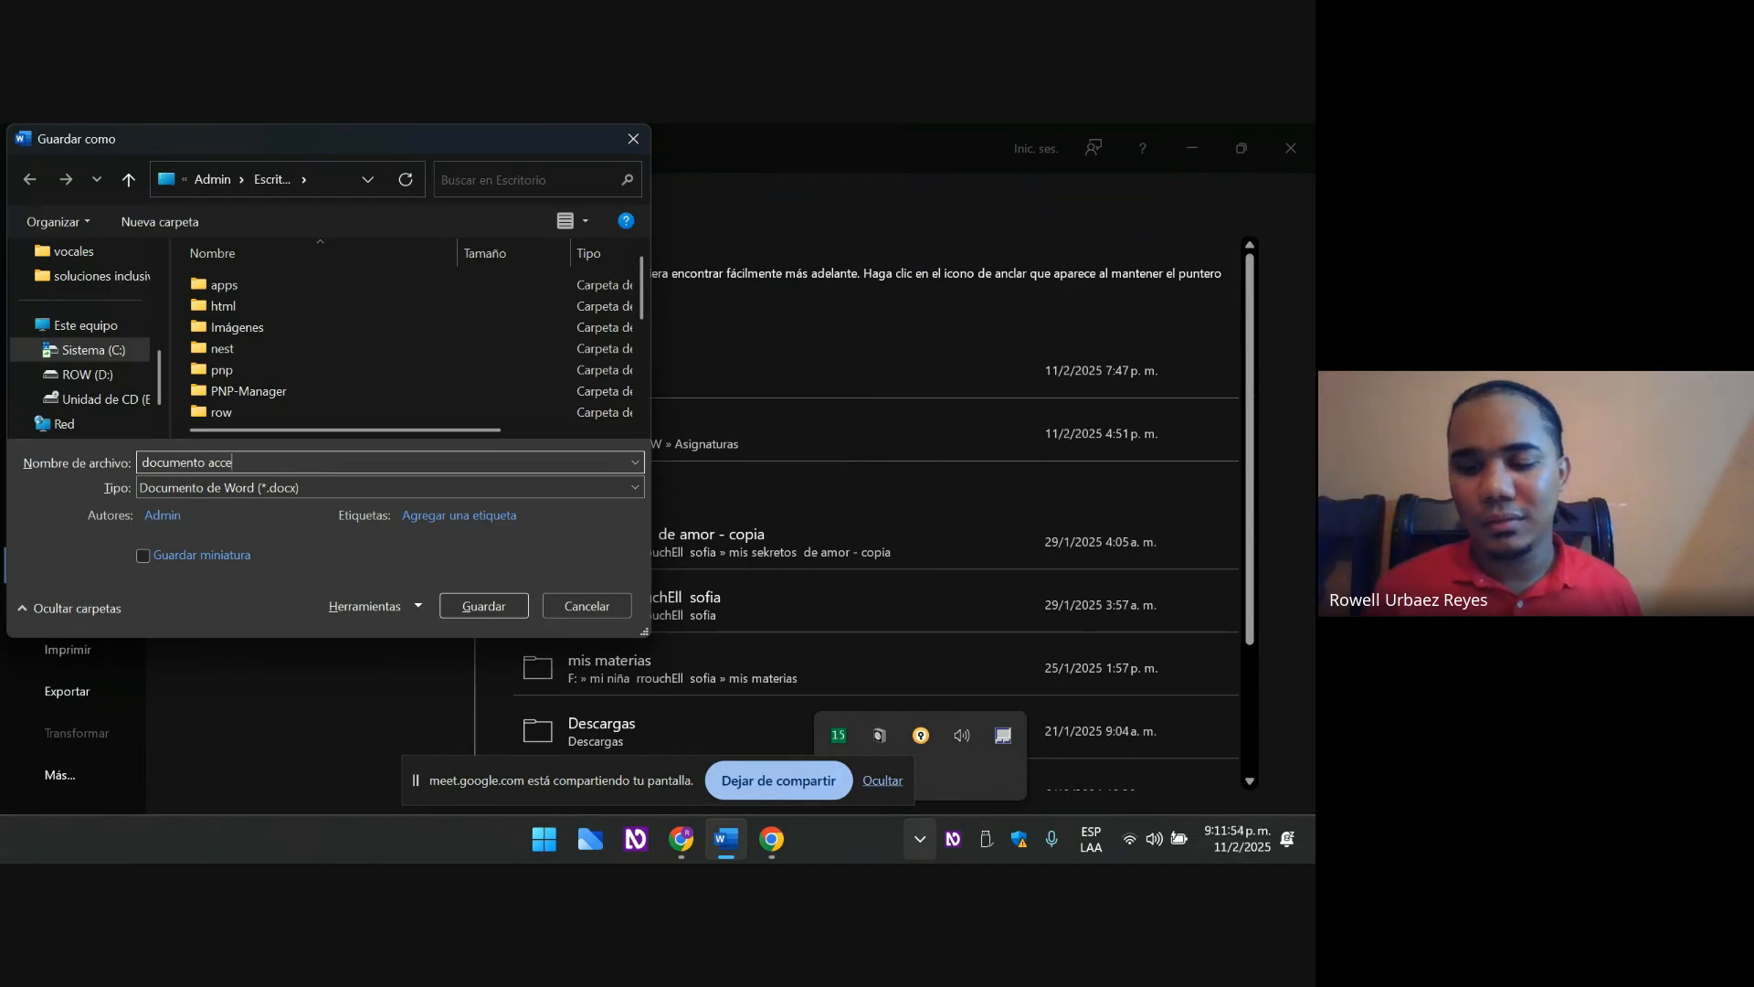
pyautogui.write('sible')
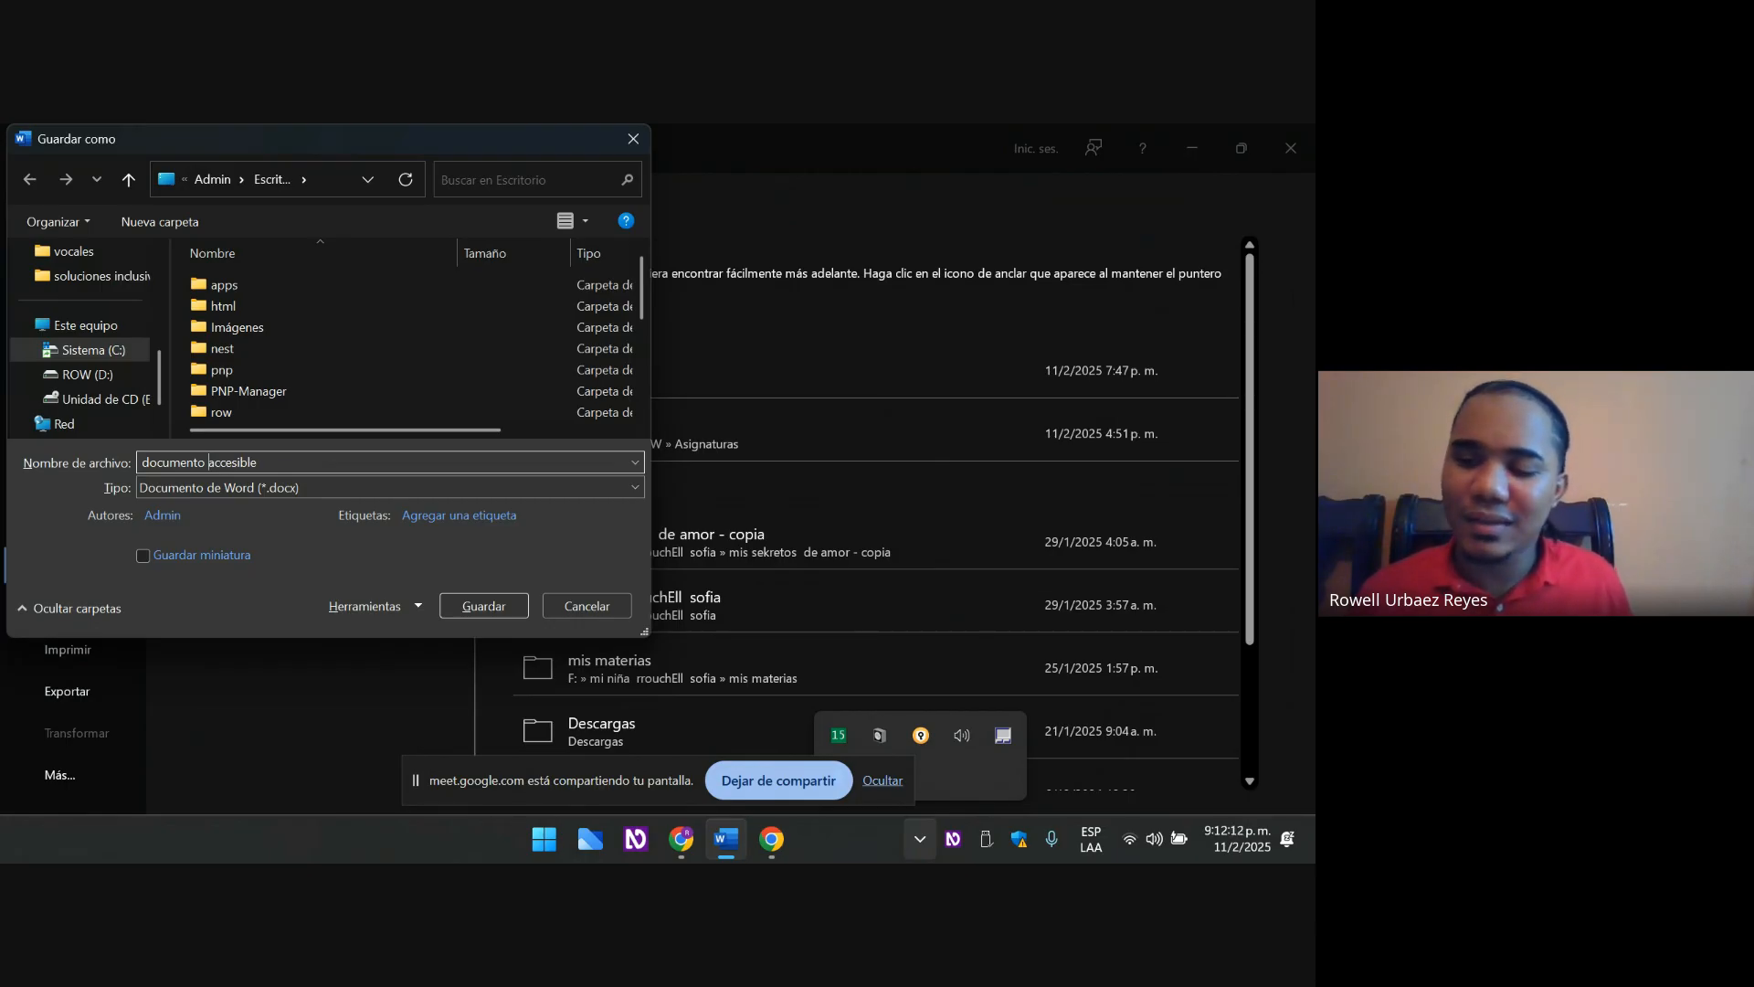
# - Set the file type of the copy to PDF (*.pdf)
pyautogui.press('Tab')
pyautogui.hotkey('alt', 'Down')
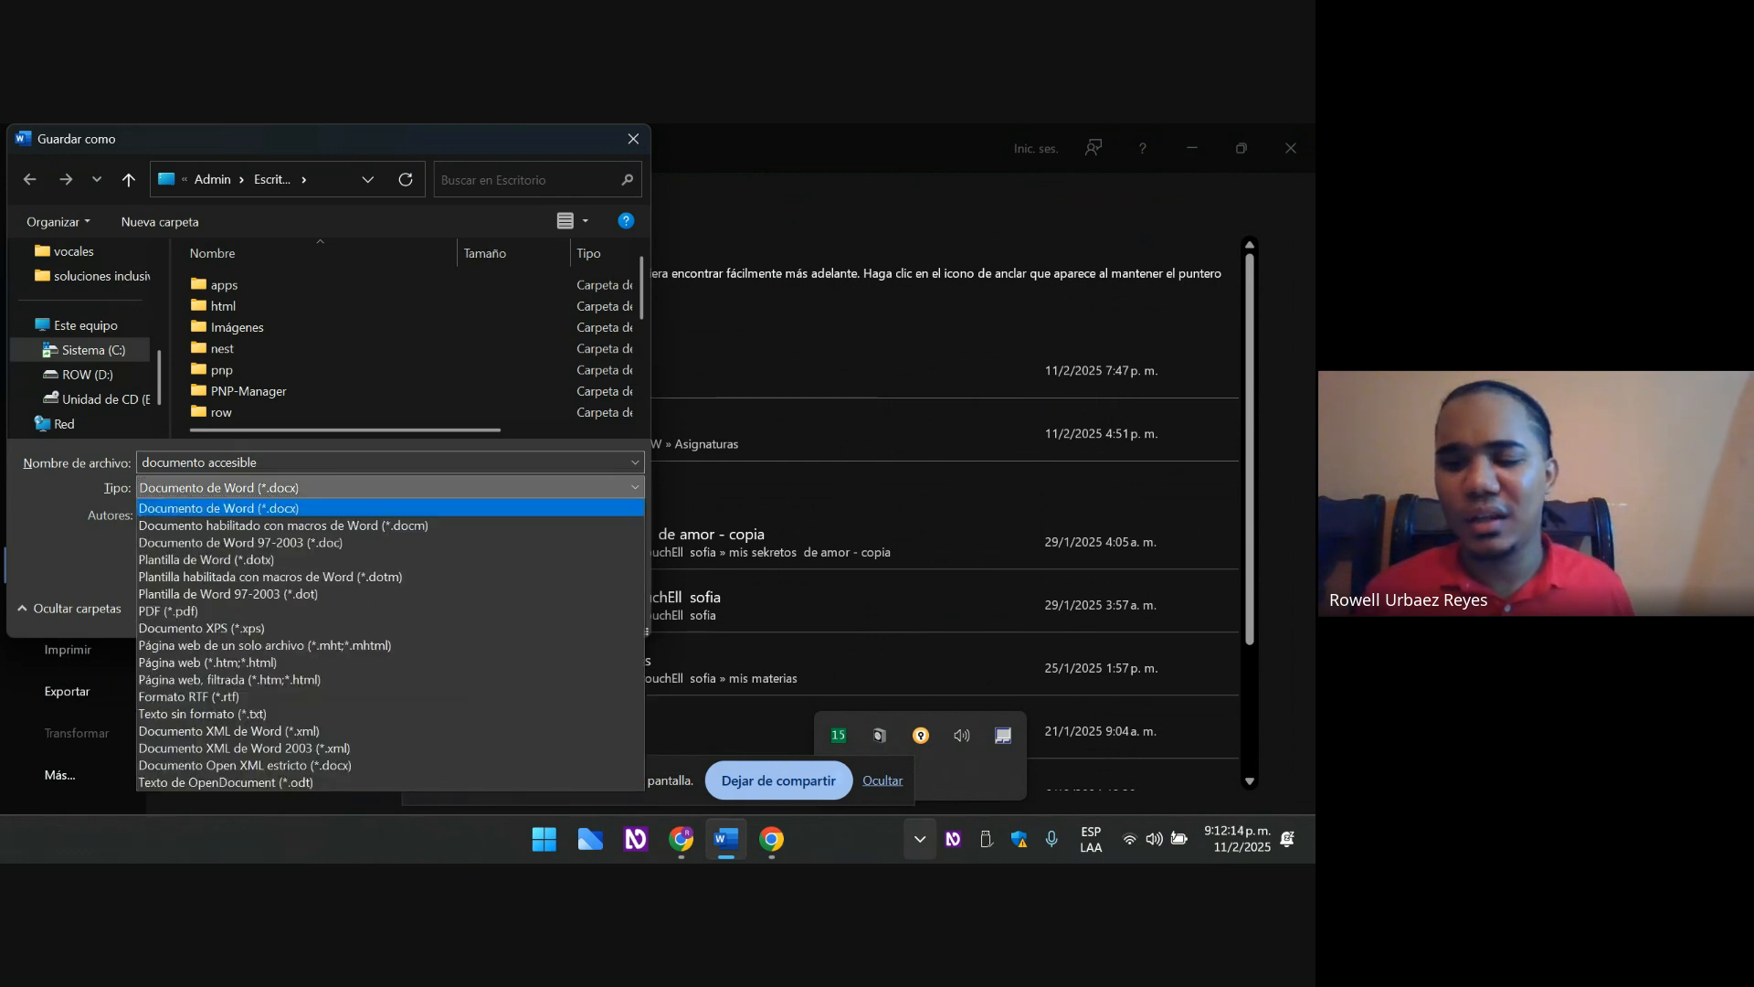
pyautogui.press('Down')
pyautogui.press('Up')
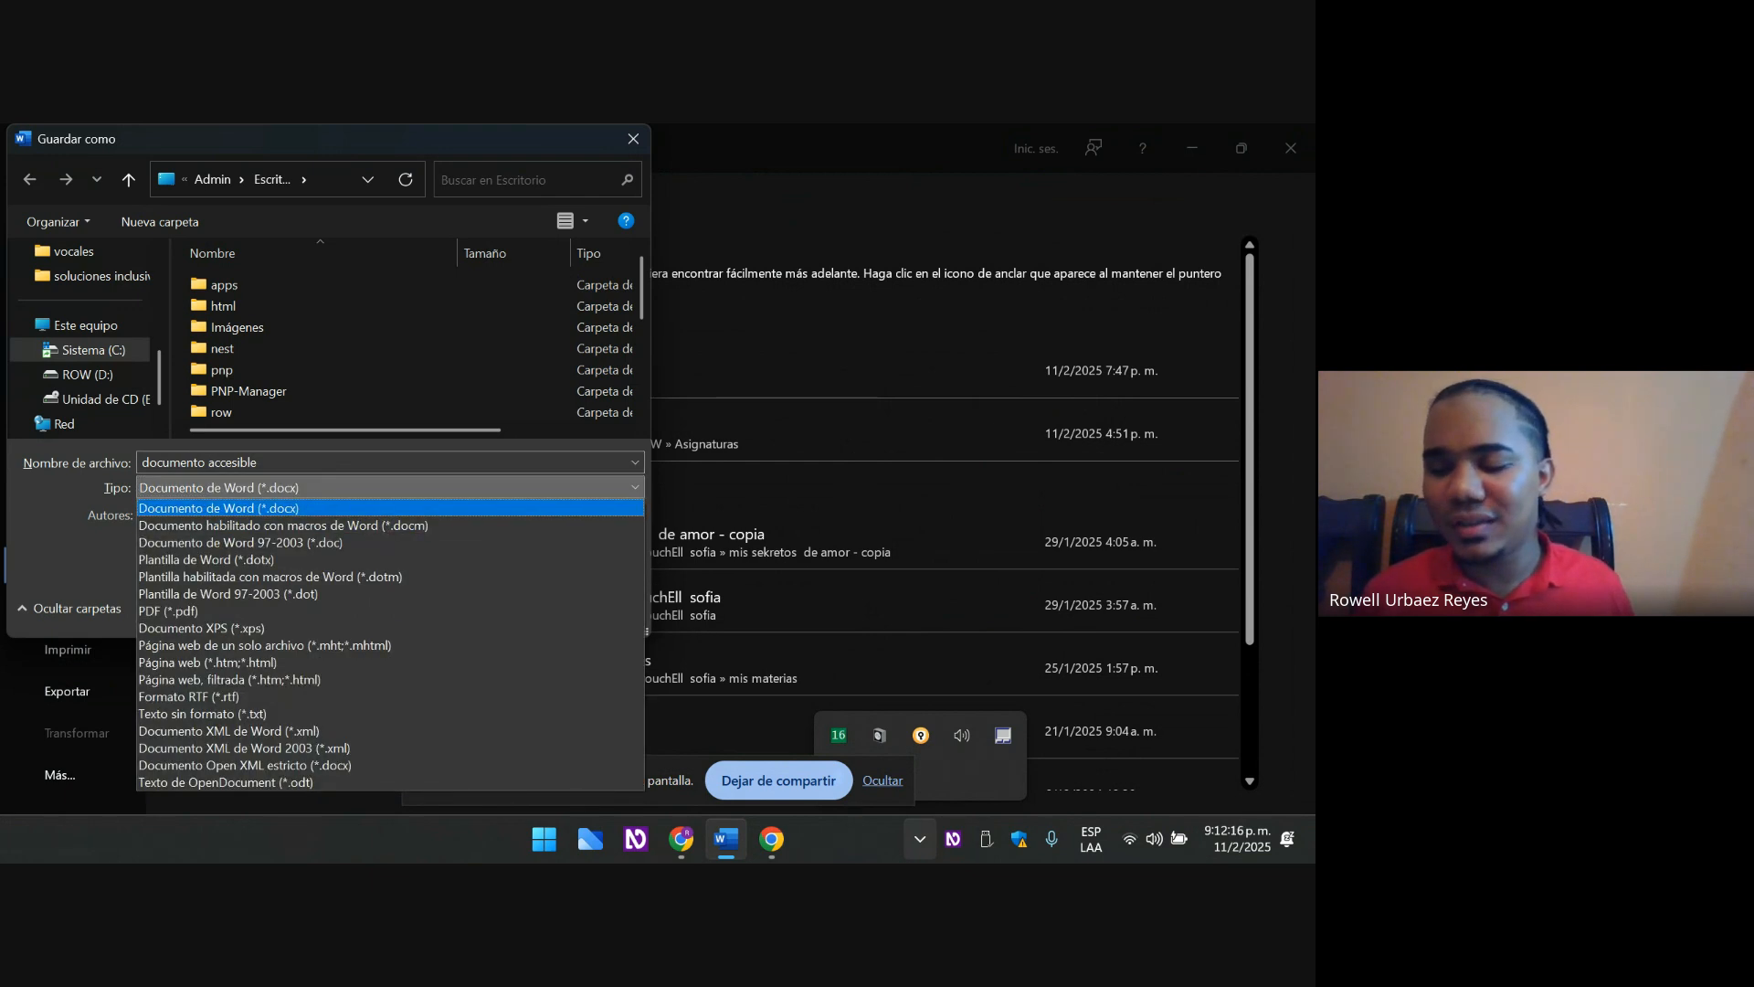
pyautogui.press('Down')
pyautogui.press('Down')
pyautogui.press('Down')
pyautogui.press('Down')
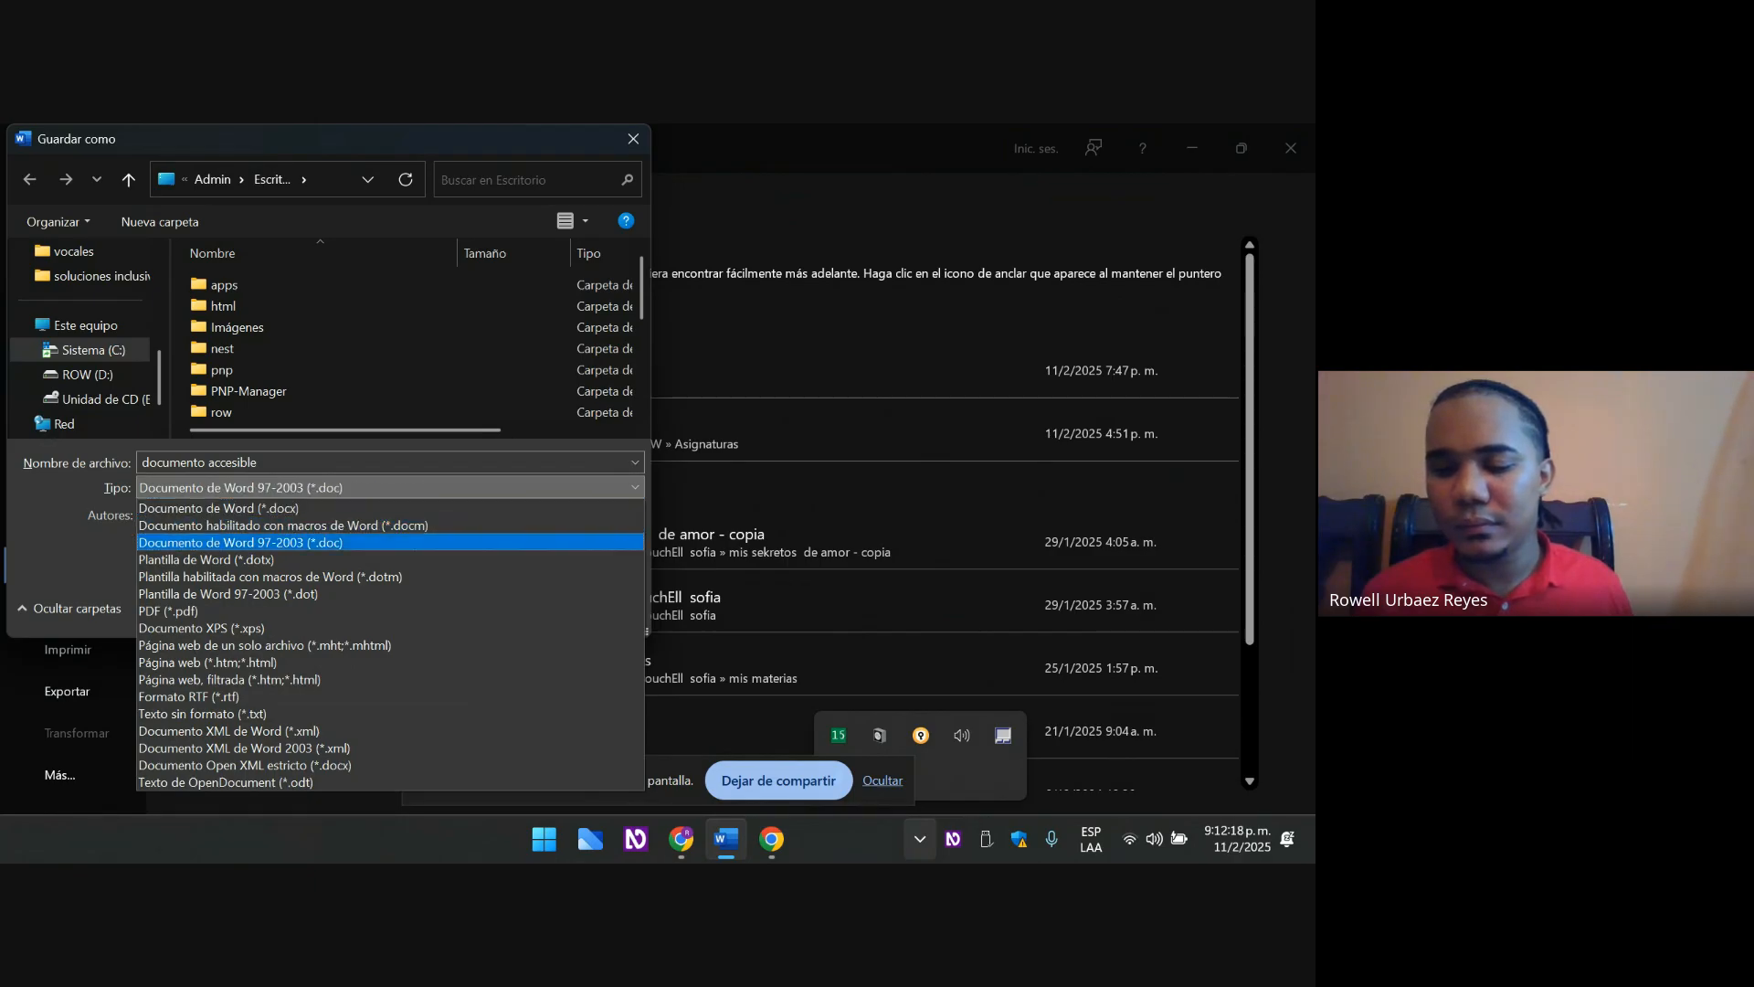
pyautogui.press('Down')
pyautogui.press('Down')
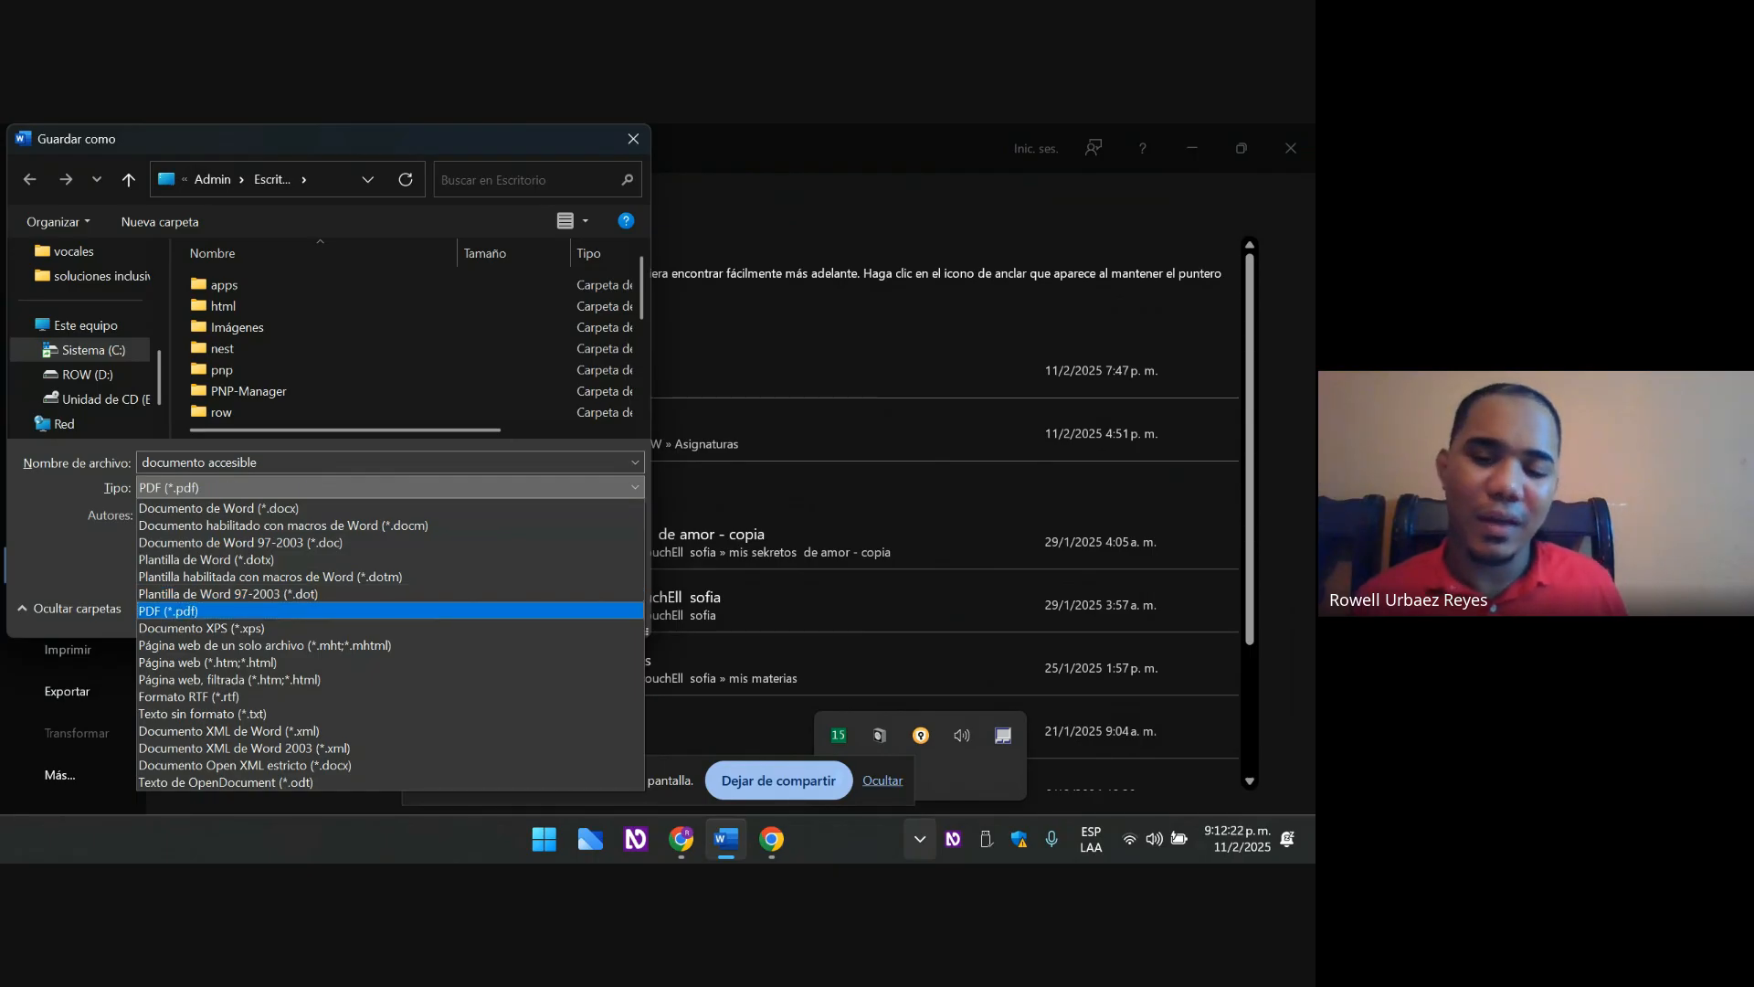
pyautogui.press('Return')
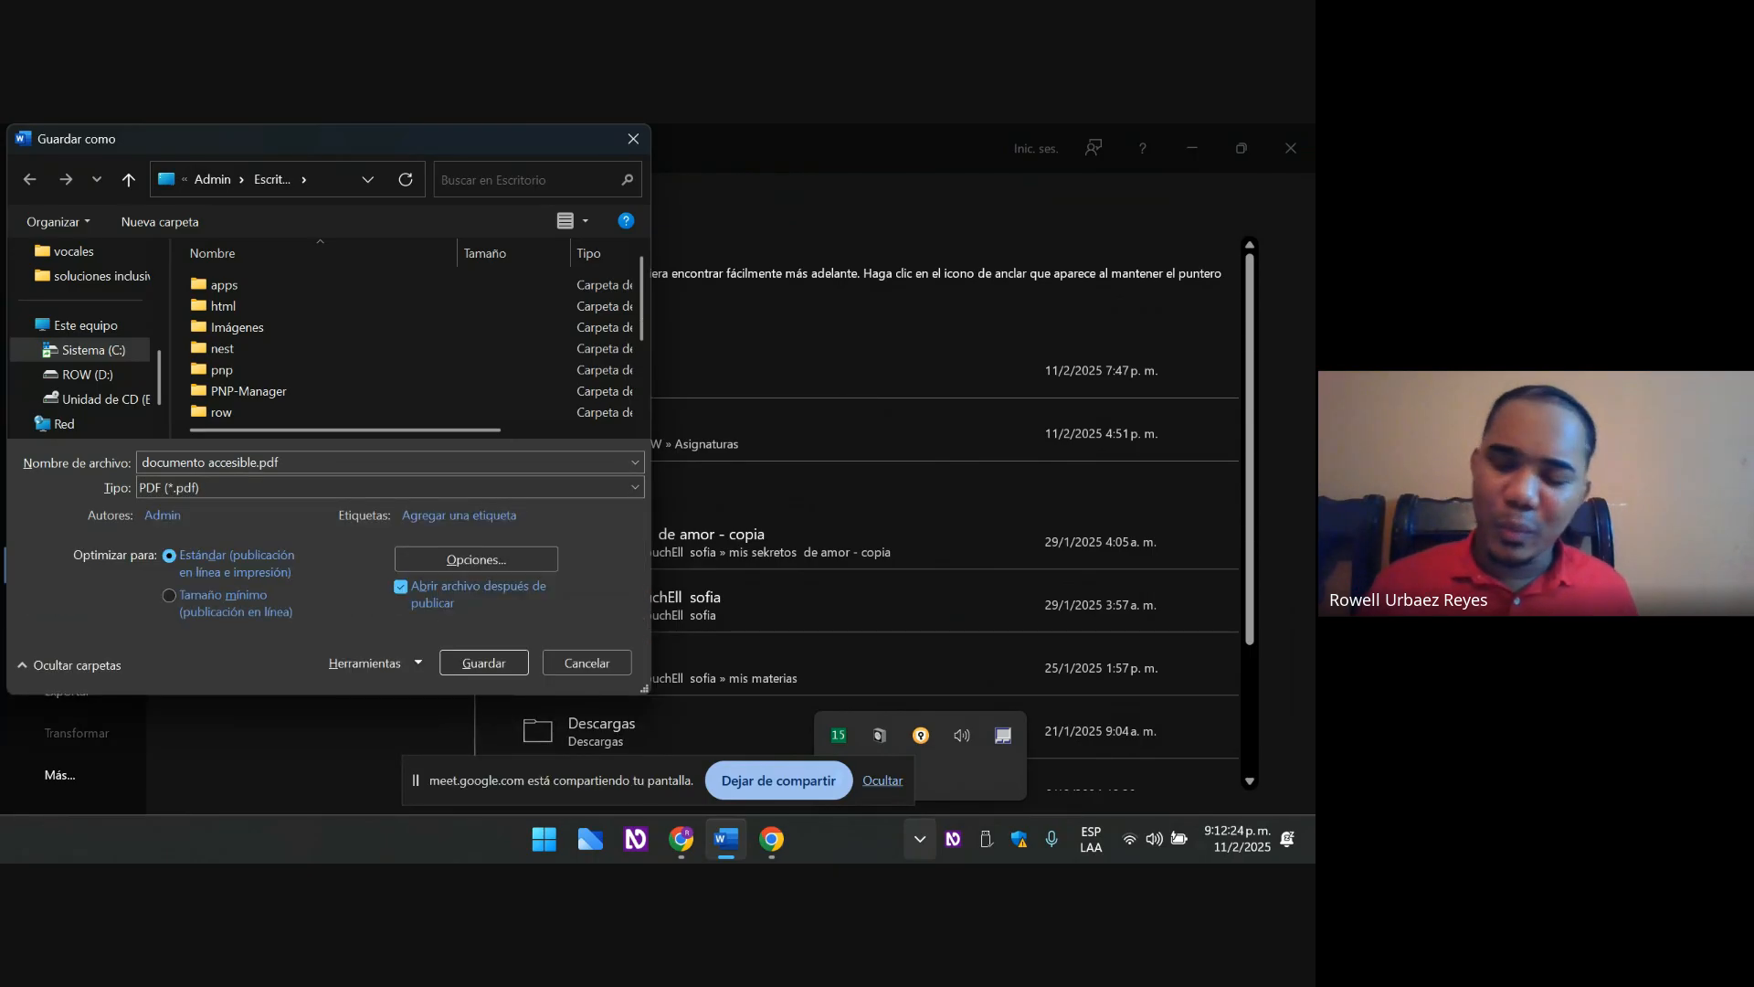
pyautogui.press('Tab')
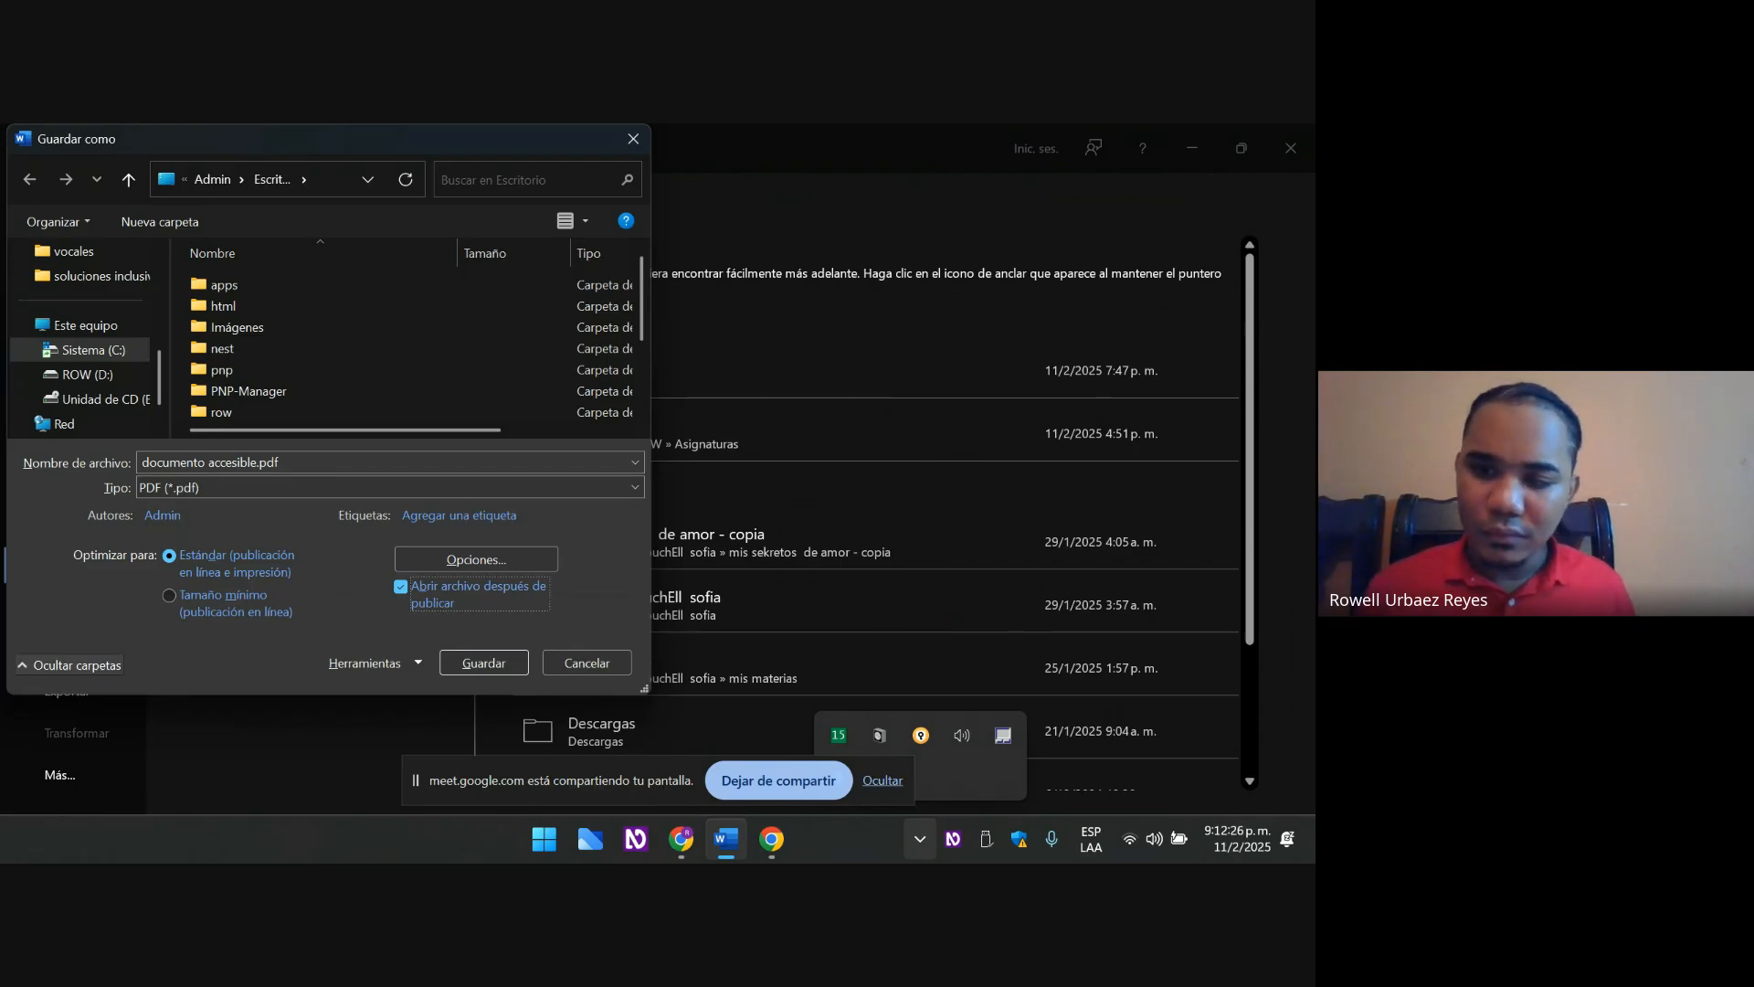
# - Open the PDF publishing options for "documento accesible.pdf" from the Guardar como dialog
pyautogui.press('Tab')
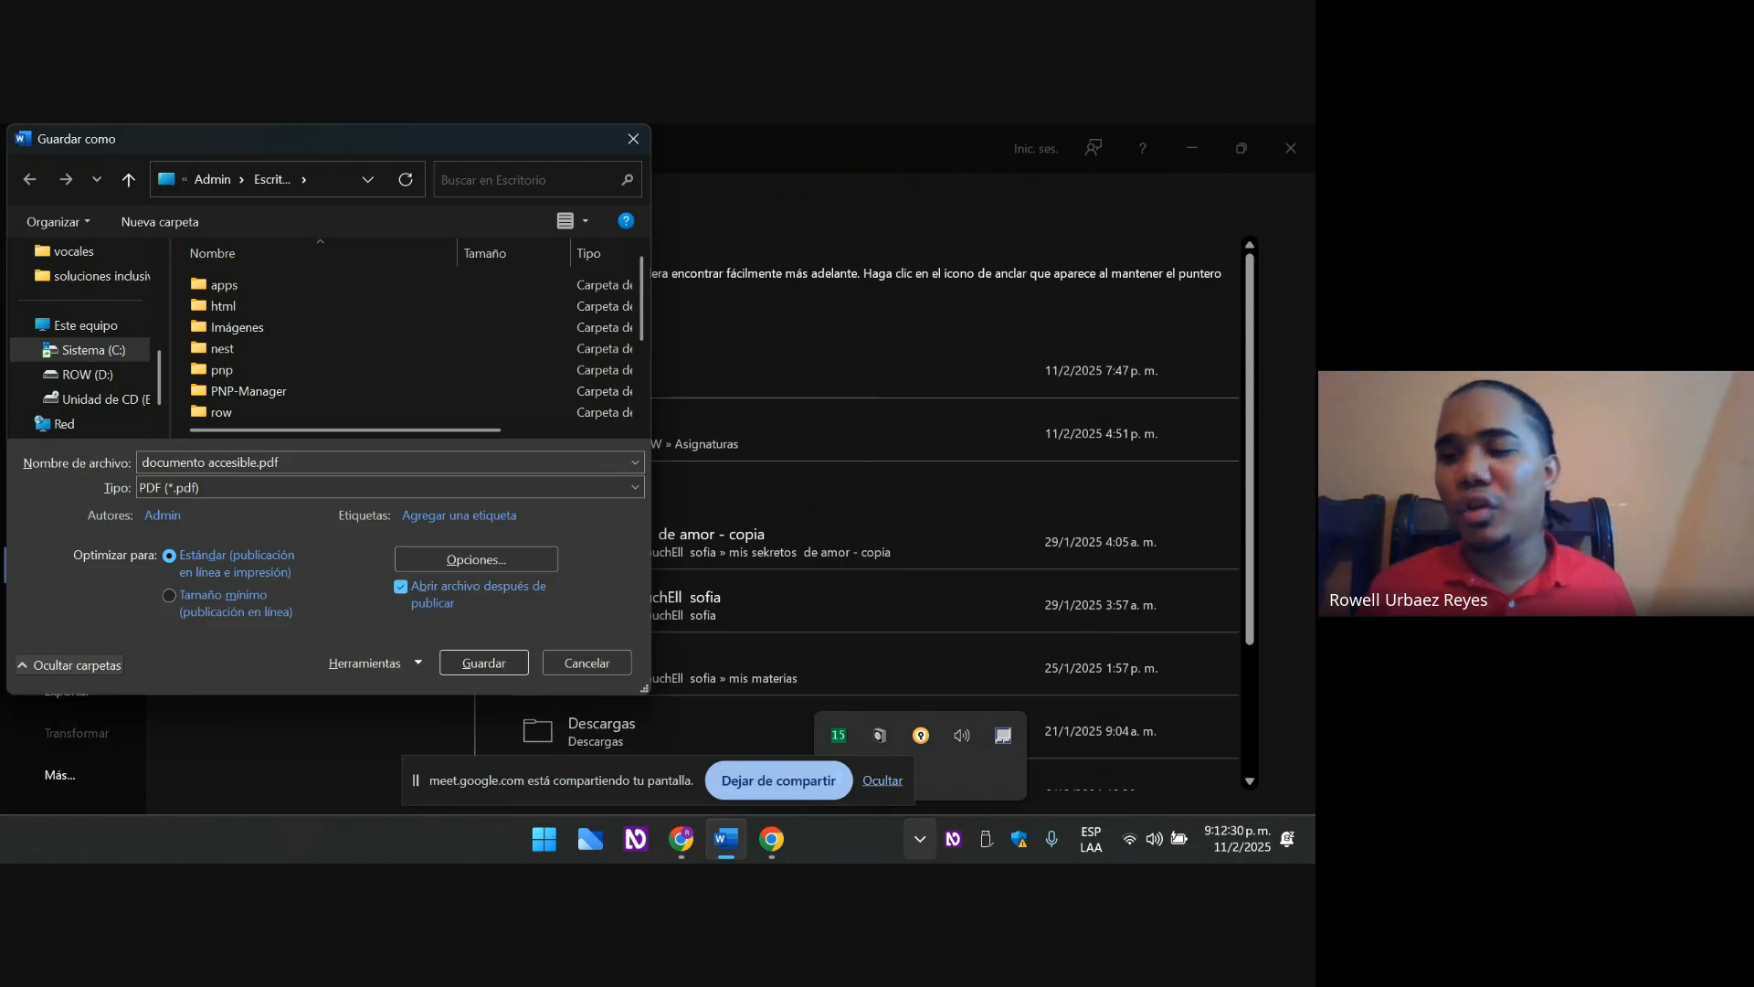
pyautogui.hotkey('shift', 'Tab')
pyautogui.hotkey('shift', 'Tab')
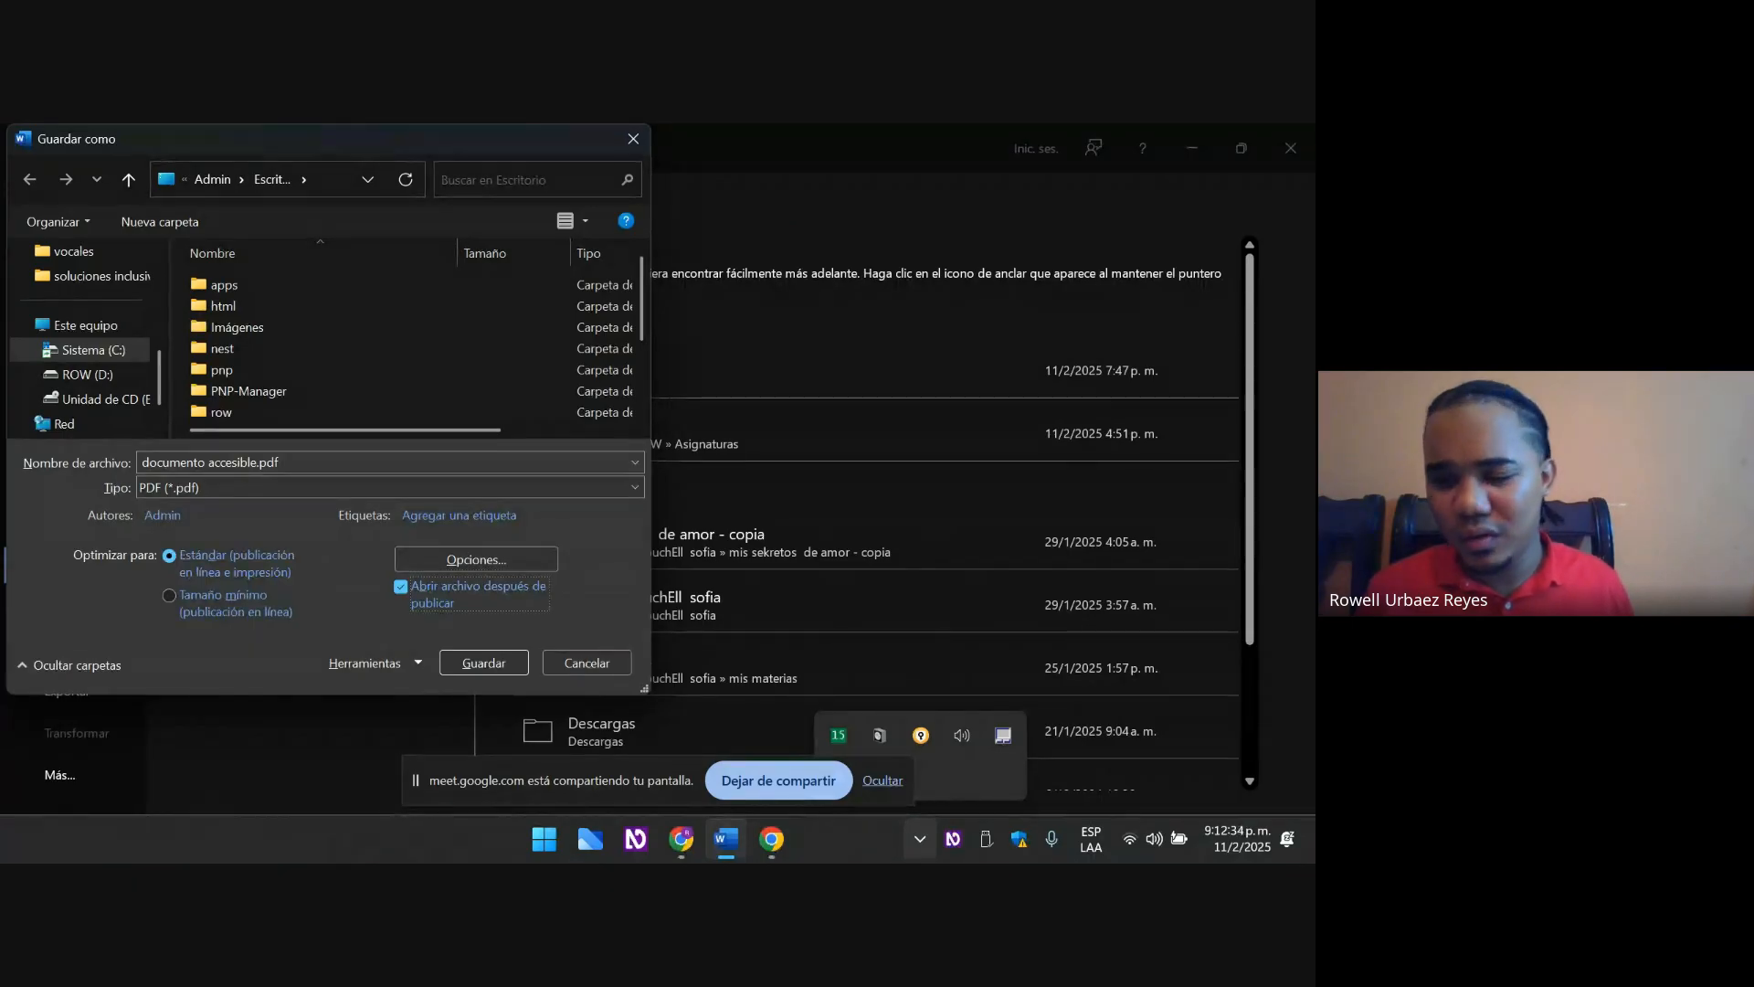
pyautogui.press('Tab')
pyautogui.press('Tab')
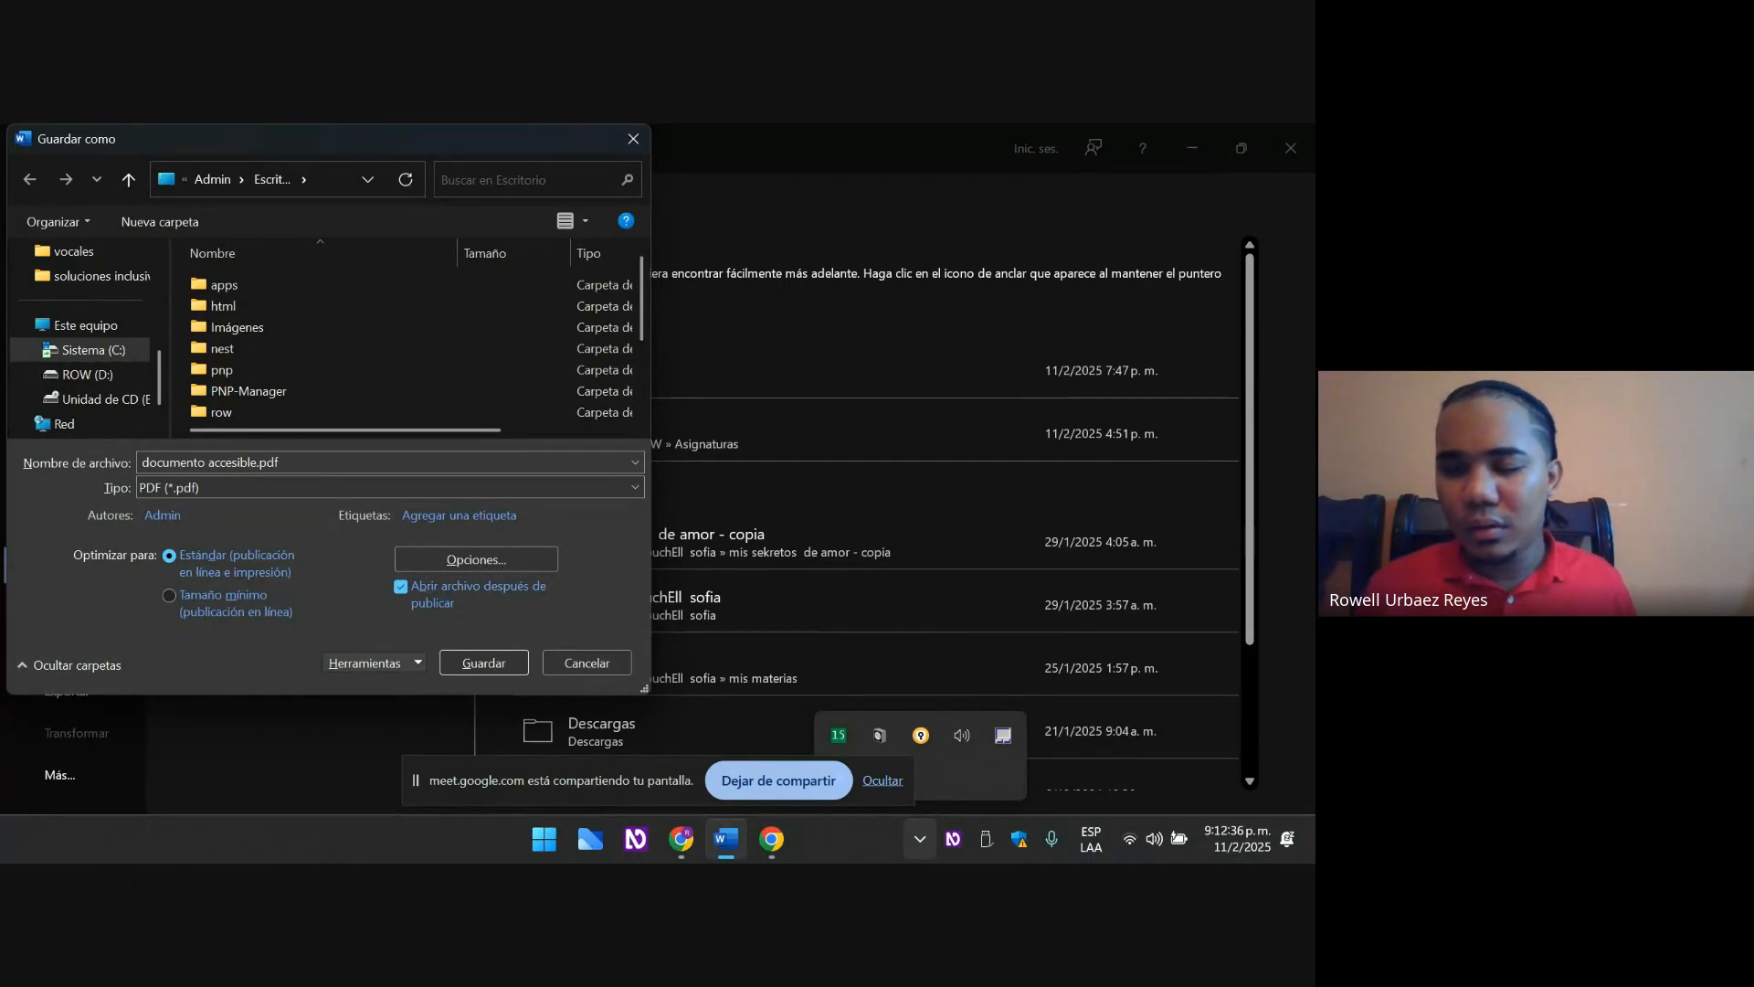
pyautogui.press('Tab')
pyautogui.press('Tab')
pyautogui.press('Tab')
pyautogui.press('Tab')
pyautogui.press('Tab')
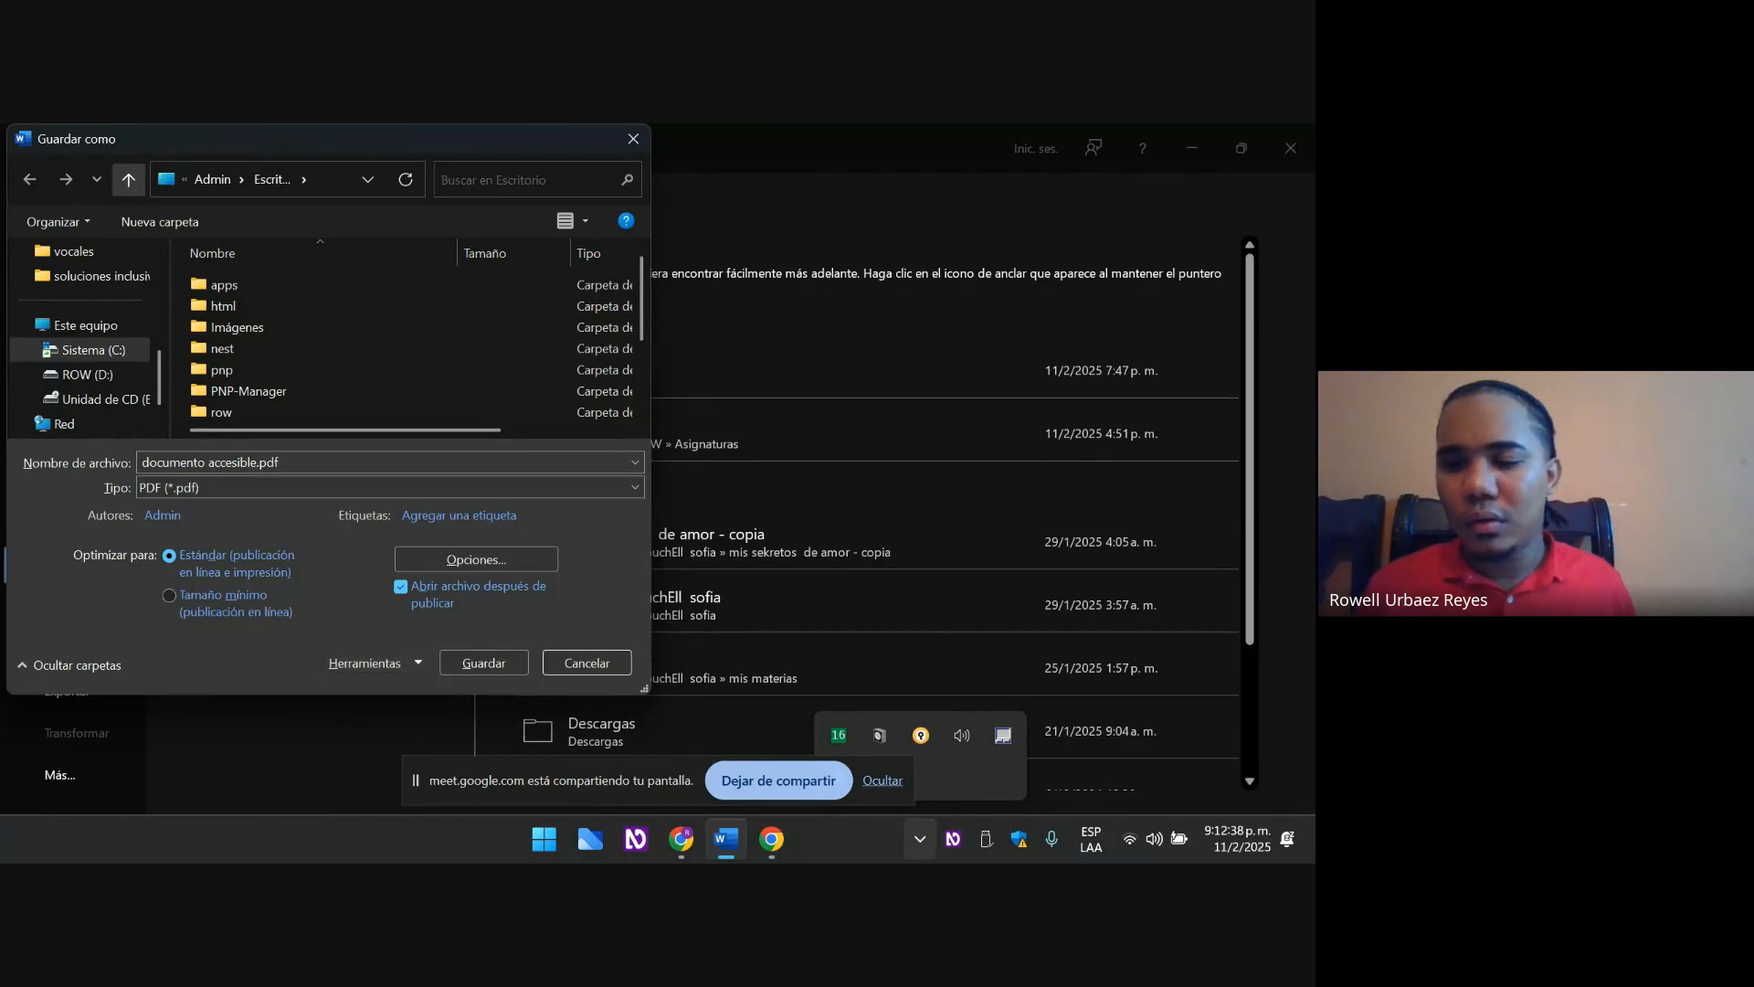
pyautogui.press('Tab')
pyautogui.press('Tab')
pyautogui.press('Tab')
pyautogui.press('Tab')
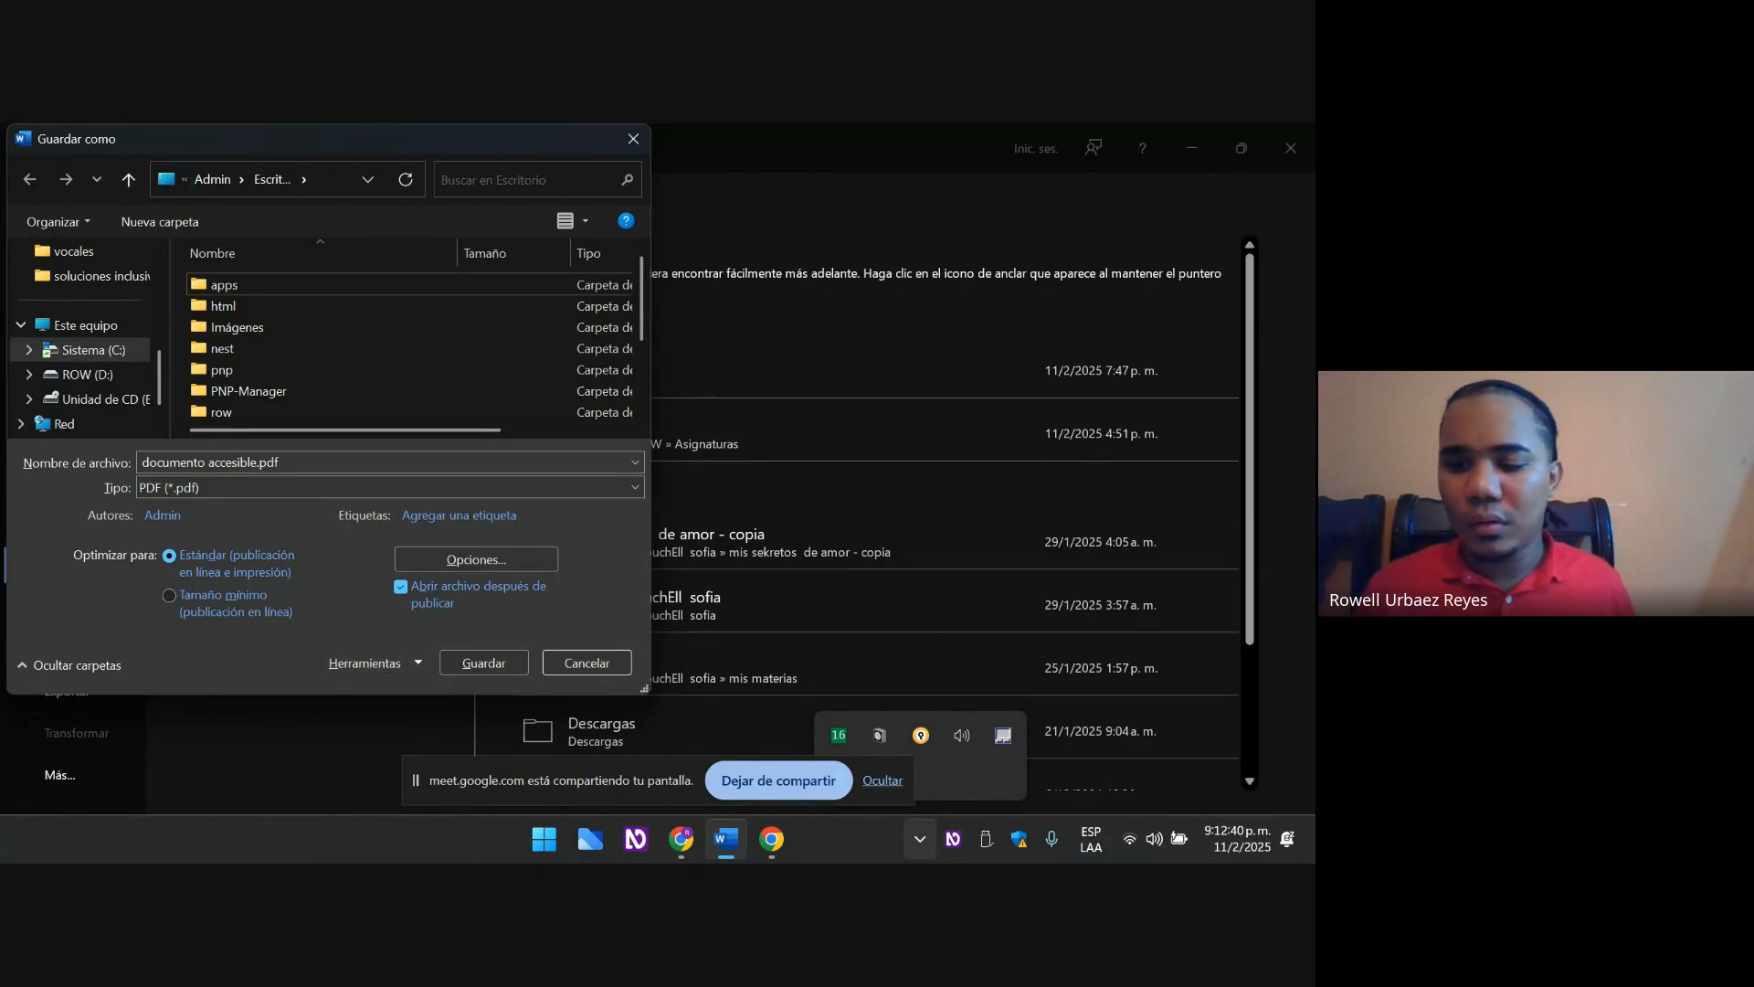
pyautogui.press('Tab')
pyautogui.press('Tab')
pyautogui.press('Tab')
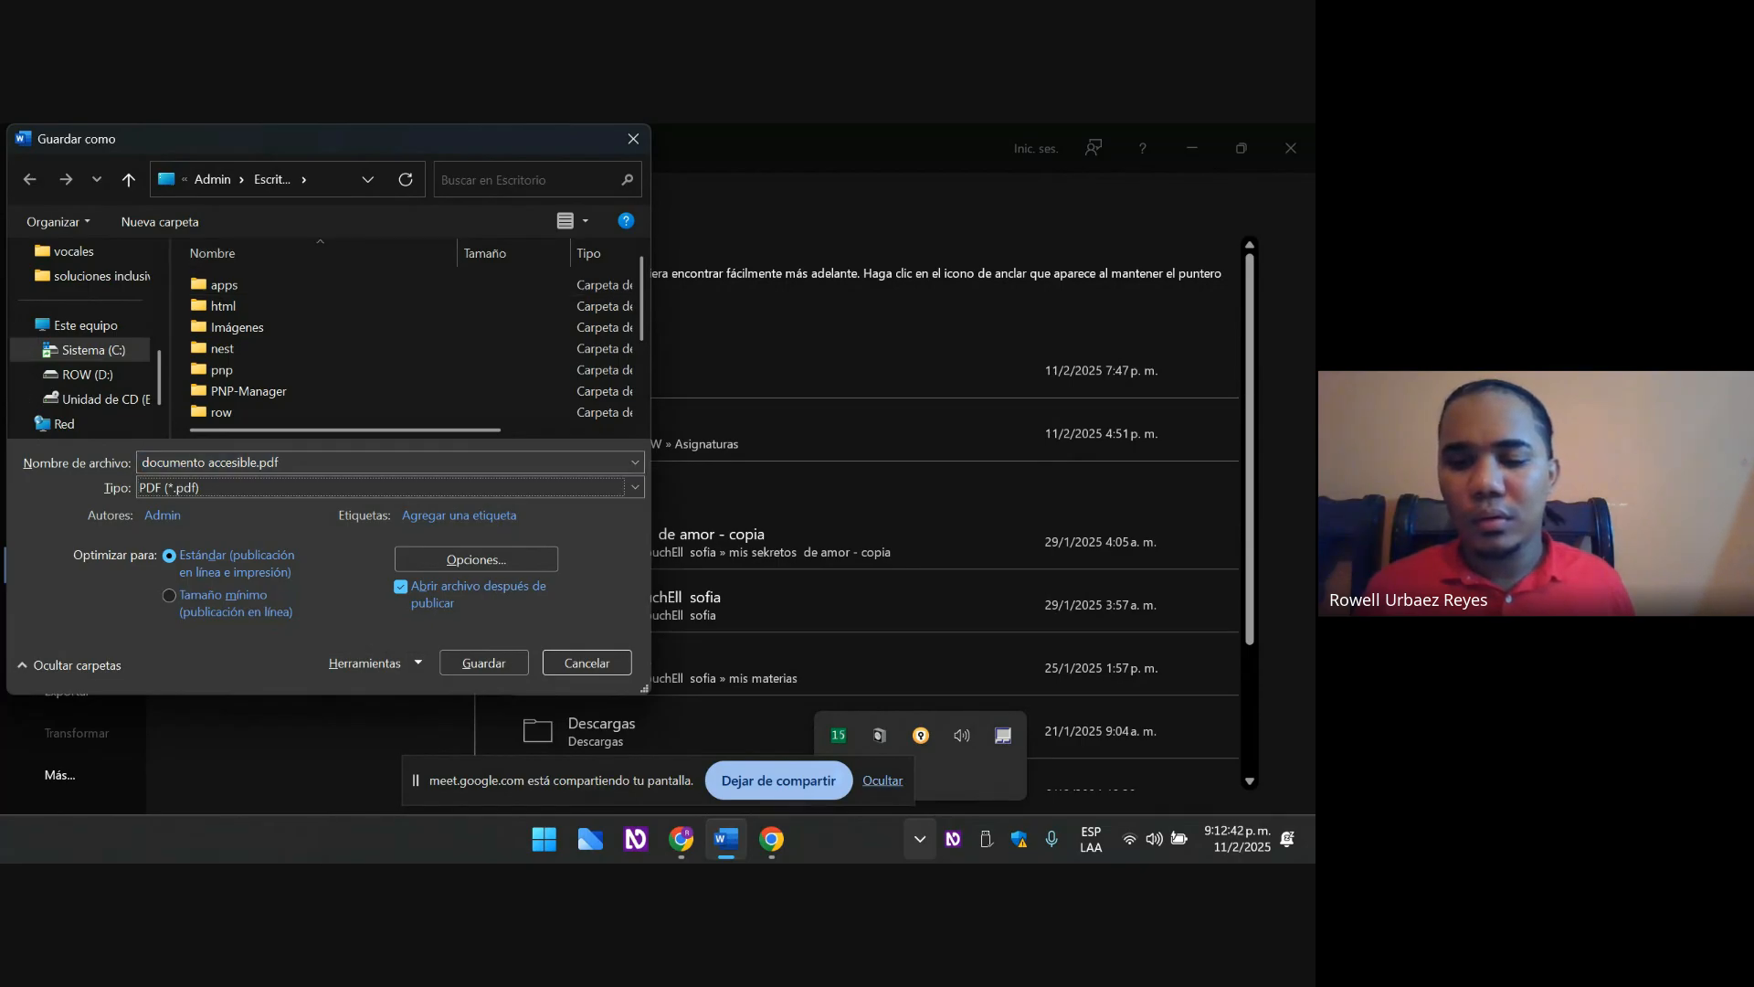
pyautogui.press('Tab')
pyautogui.press('Tab')
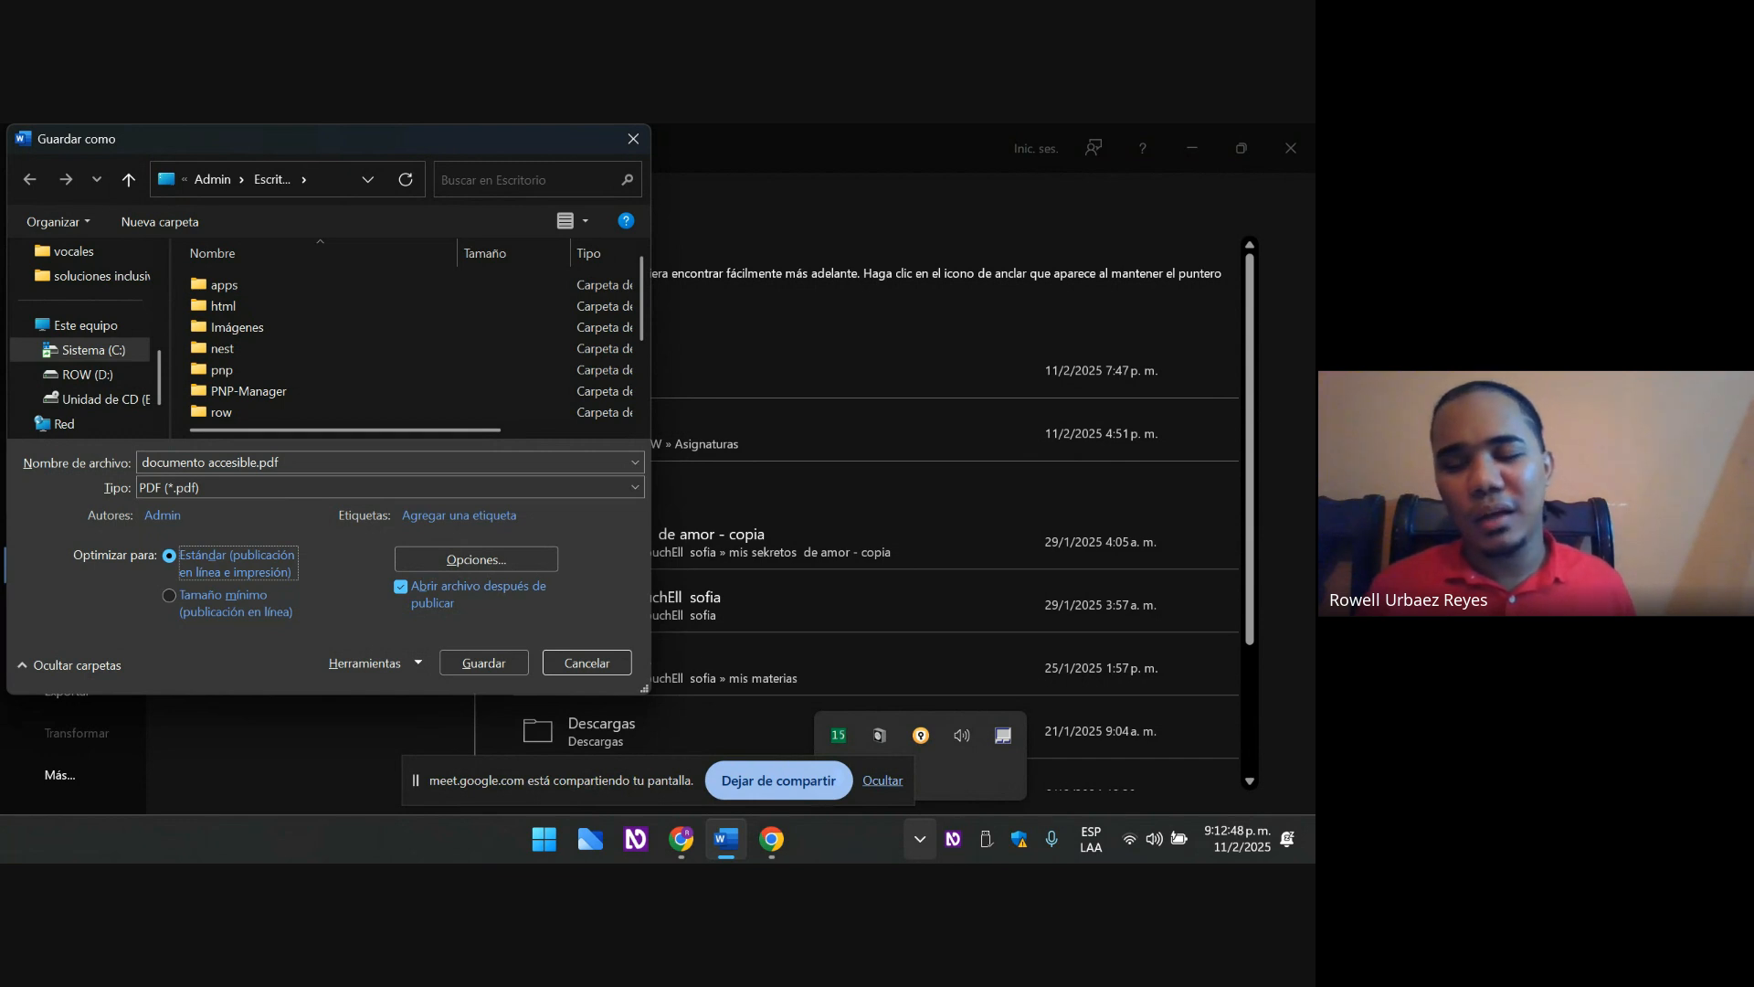
pyautogui.press('Tab')
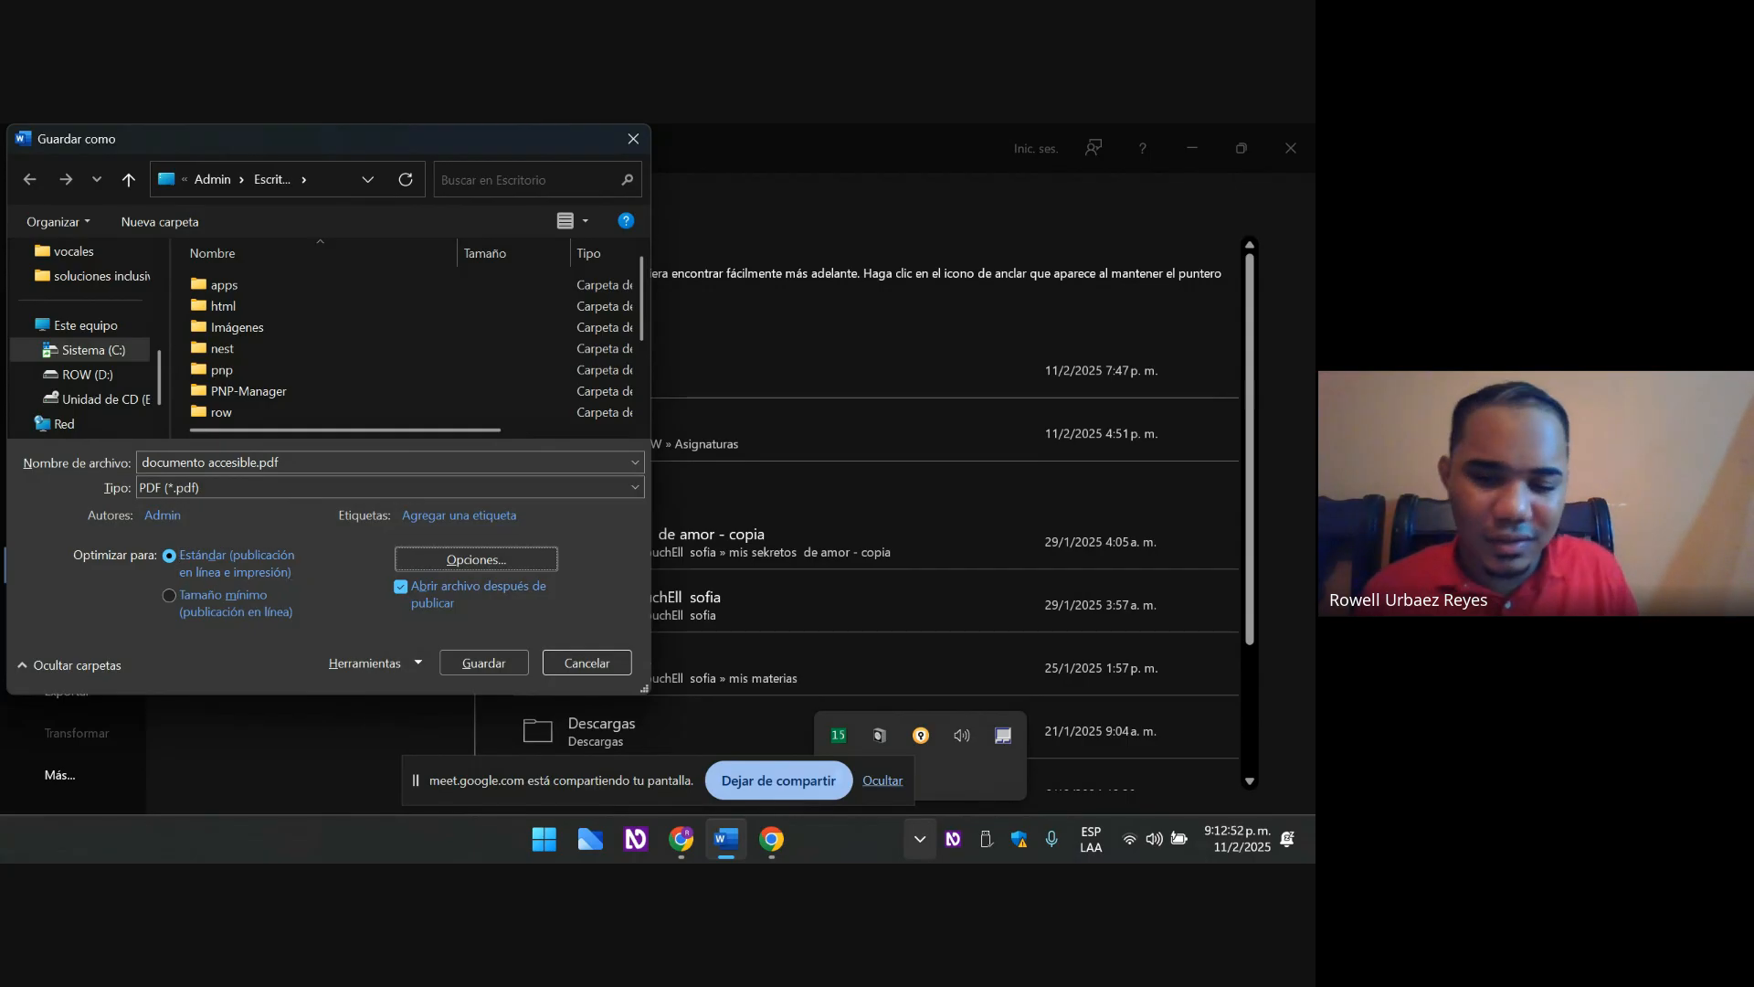
pyautogui.press('space')
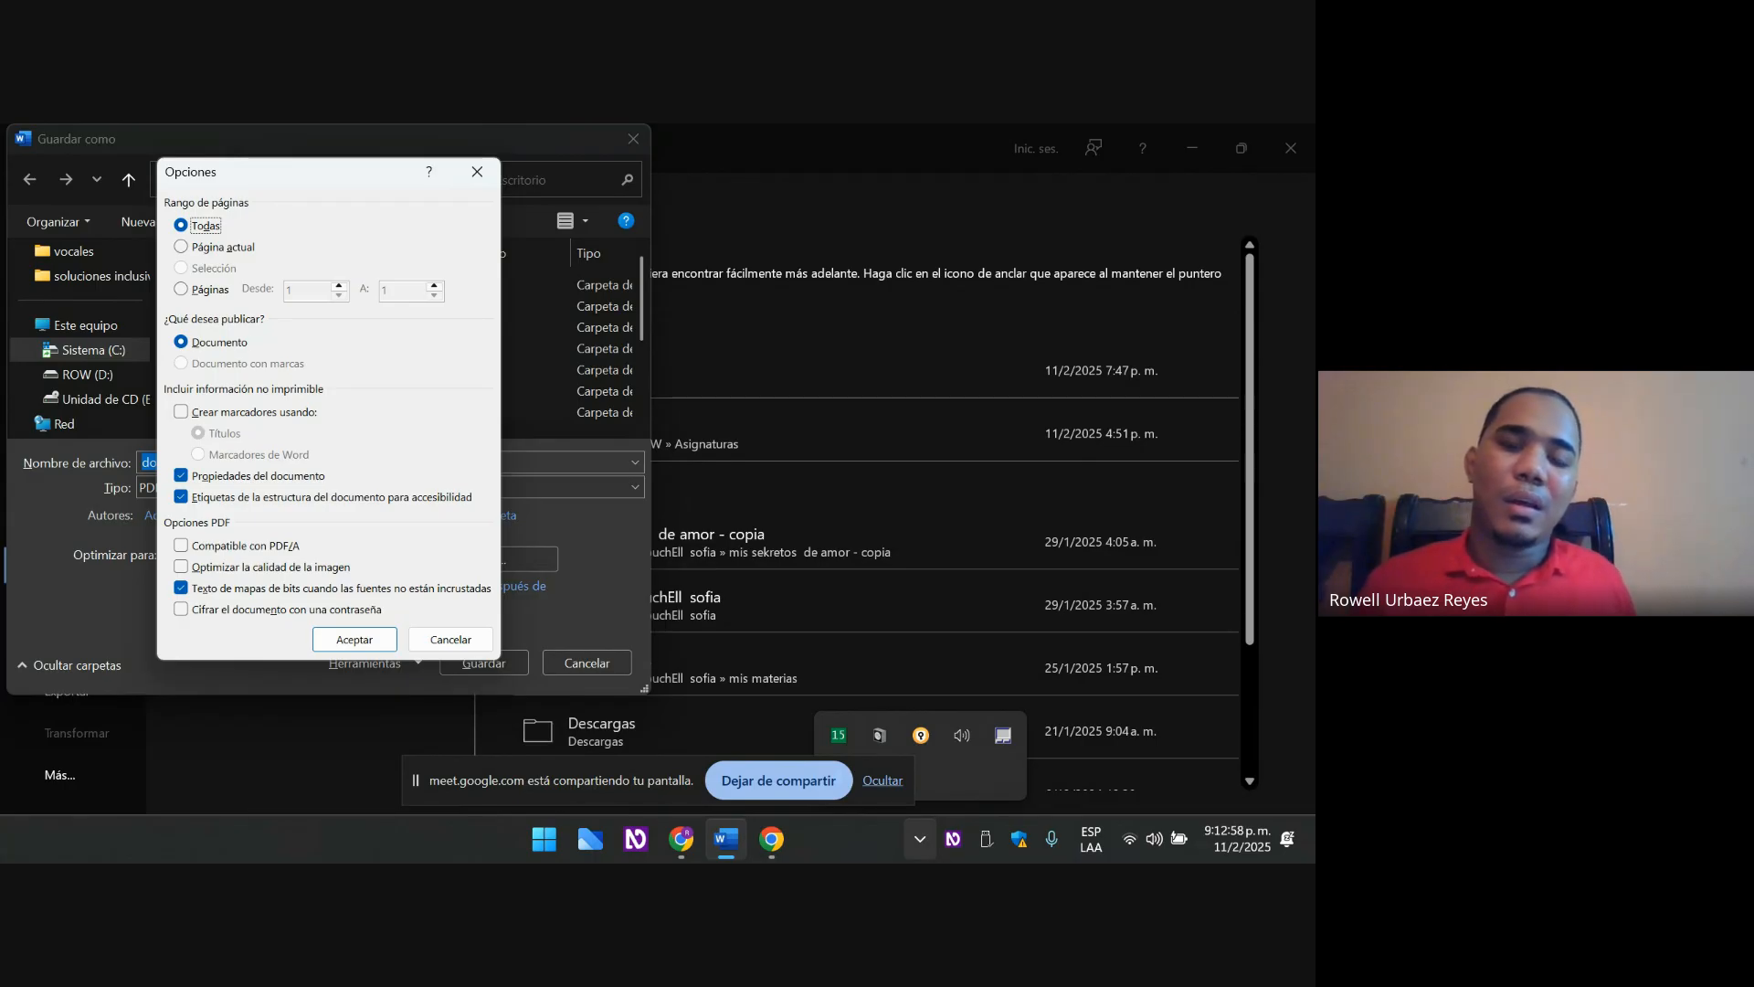
# - Enable "Crear marcadores usando" with Títulos so the PDF gets bookmarks from the document's headings
pyautogui.press('Tab')
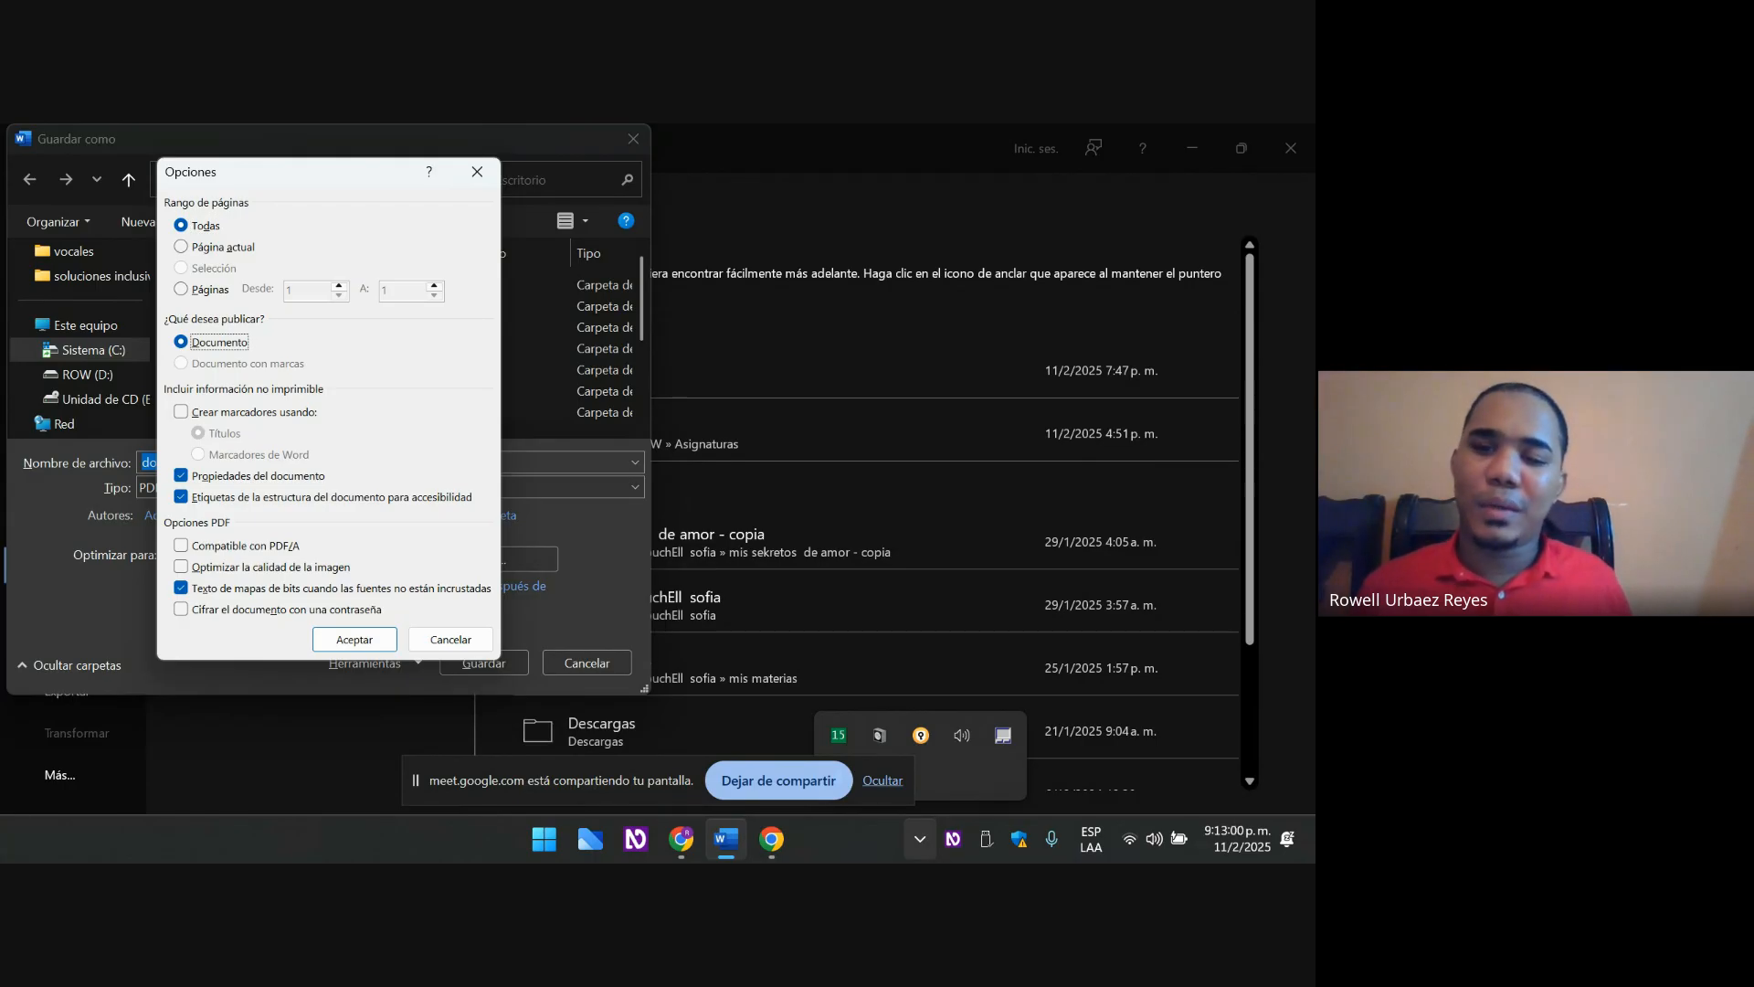
pyautogui.press('Tab')
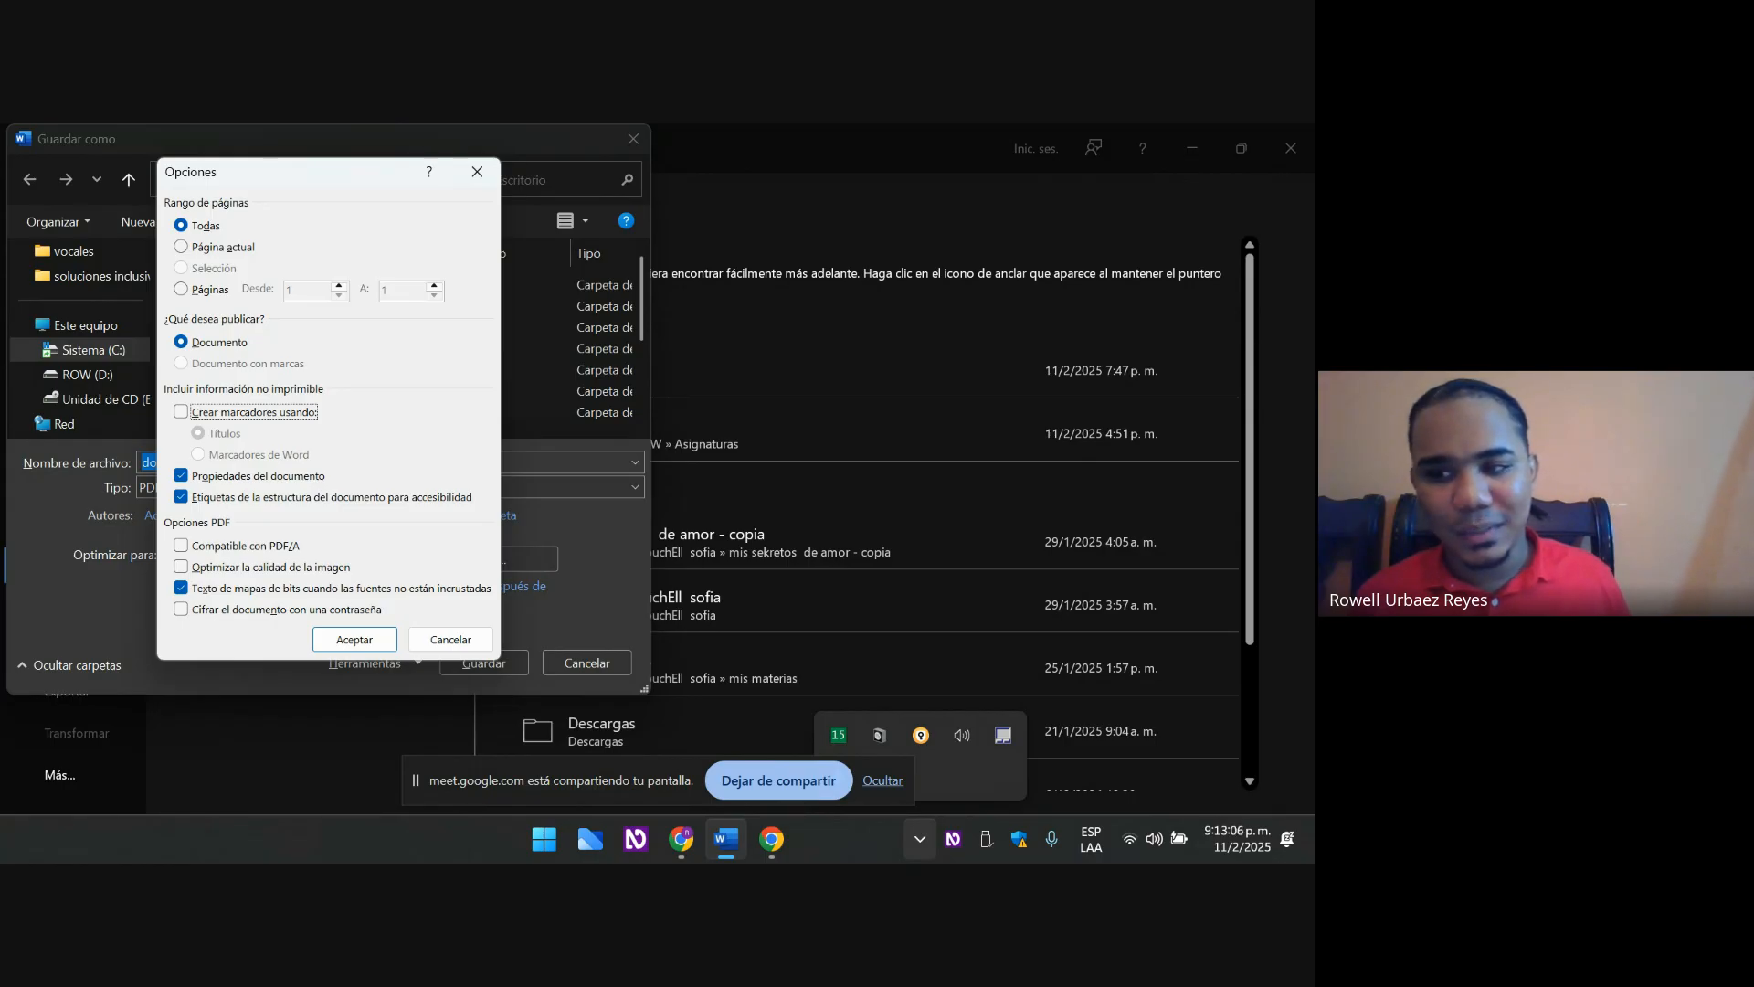
pyautogui.press('space')
pyautogui.press('Tab')
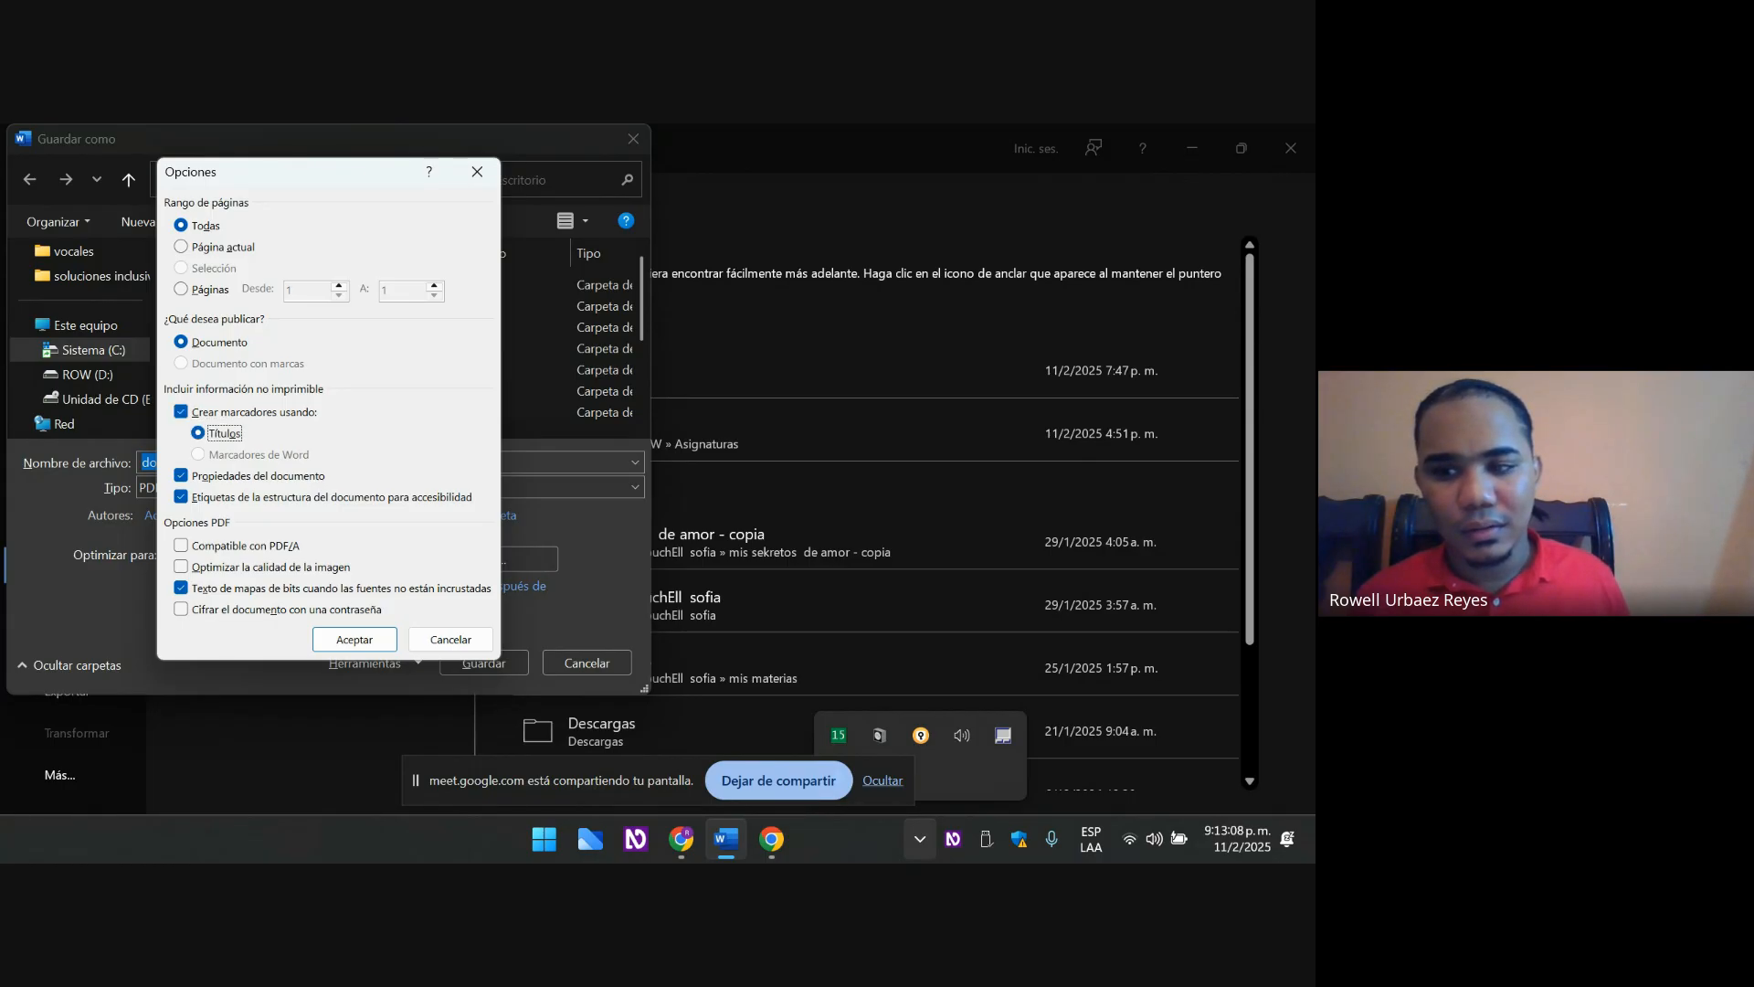
pyautogui.press('Tab')
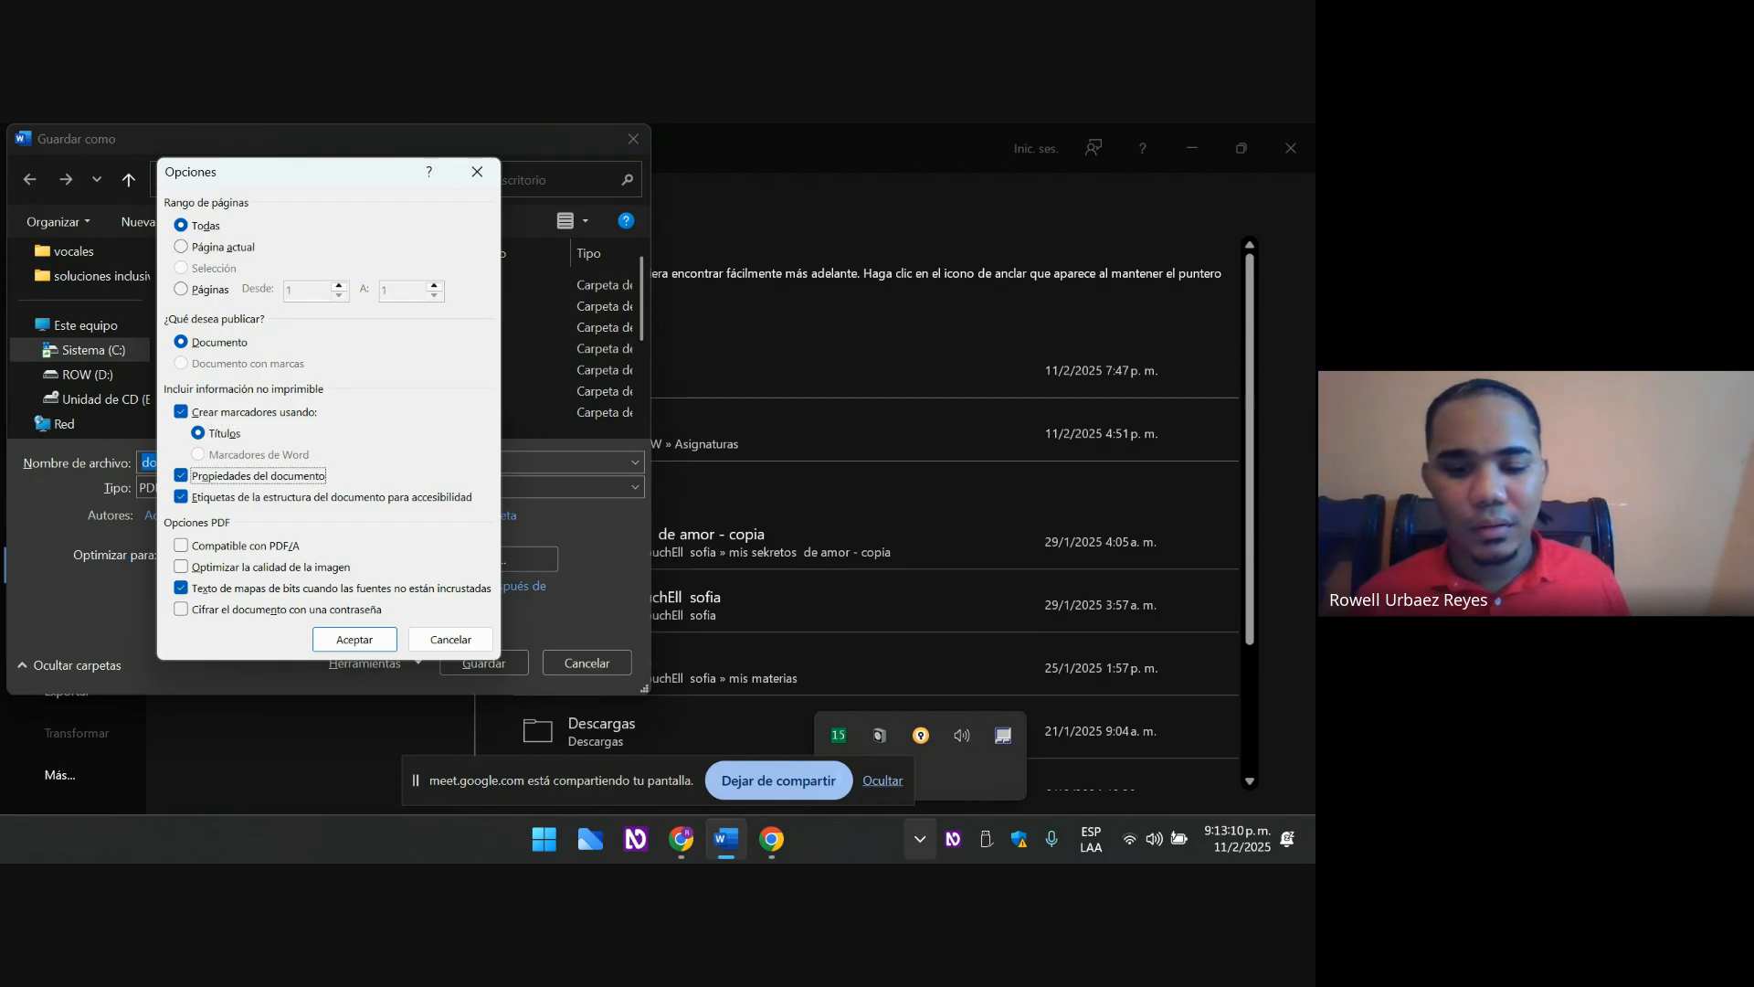
# - Review the accessibility structure tags and remaining PDF options, leaving them as set, and accept the options
pyautogui.press('Tab')
pyautogui.press('Tab')
pyautogui.hotkey('shift', 'Tab')
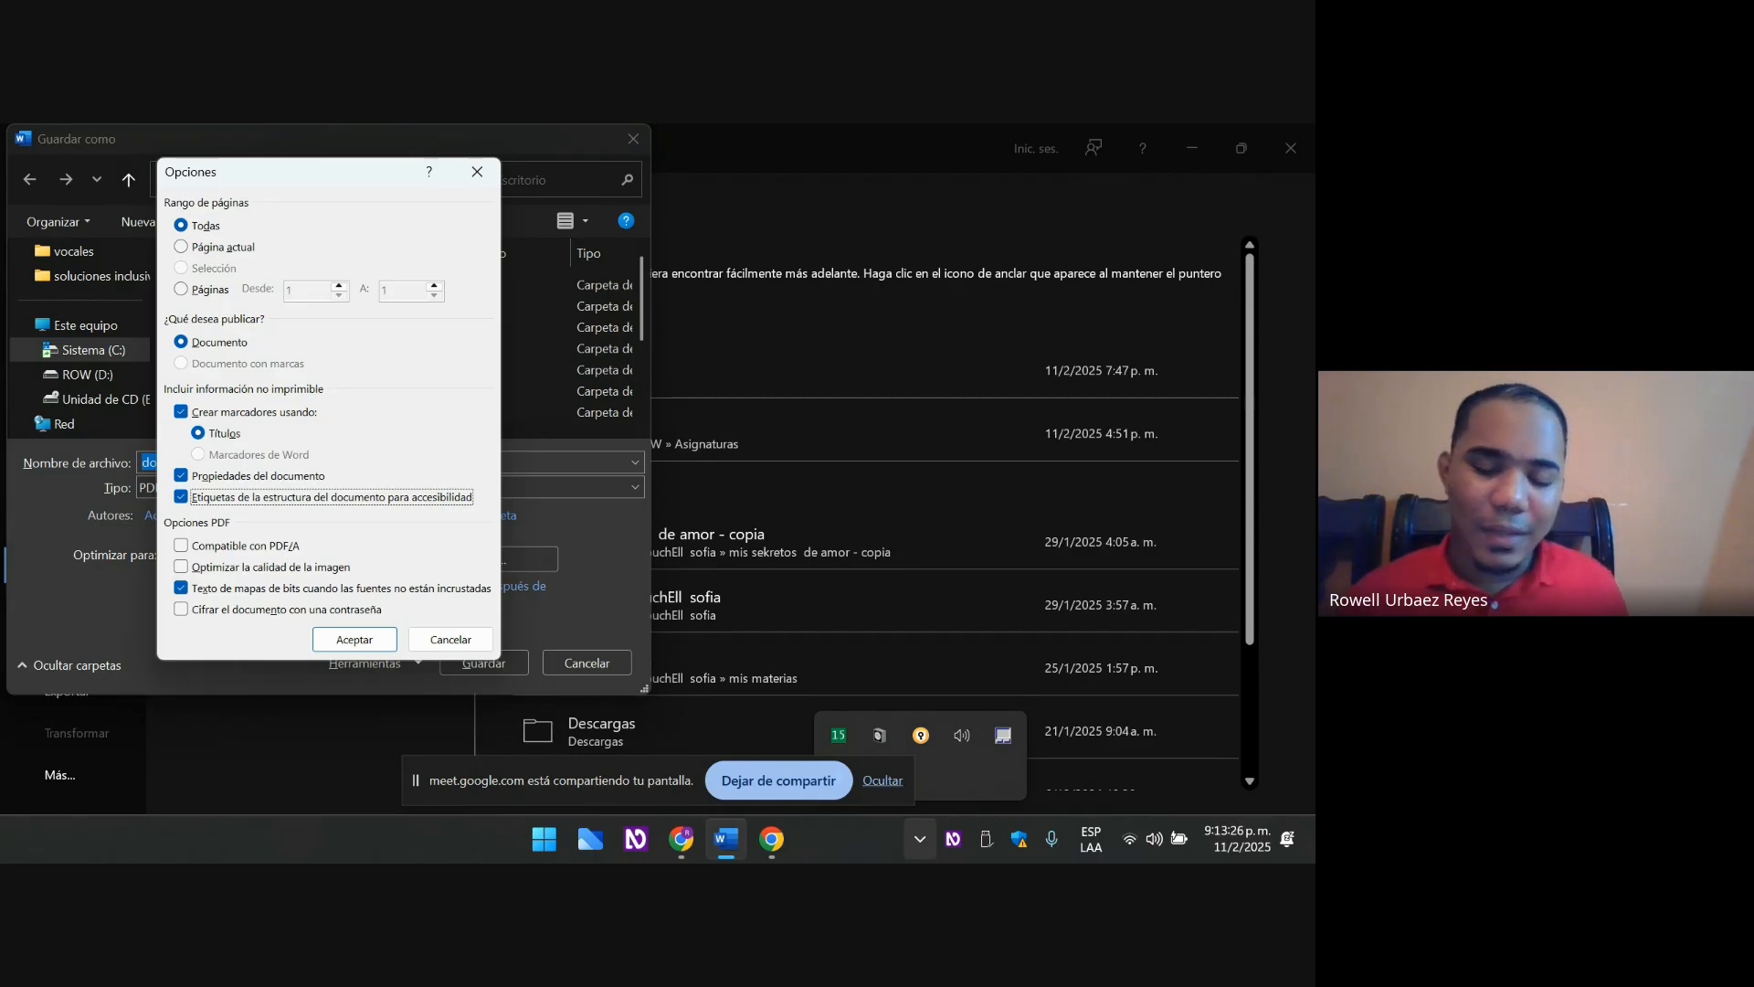
pyautogui.press('Tab')
pyautogui.press('Tab')
pyautogui.press('Tab')
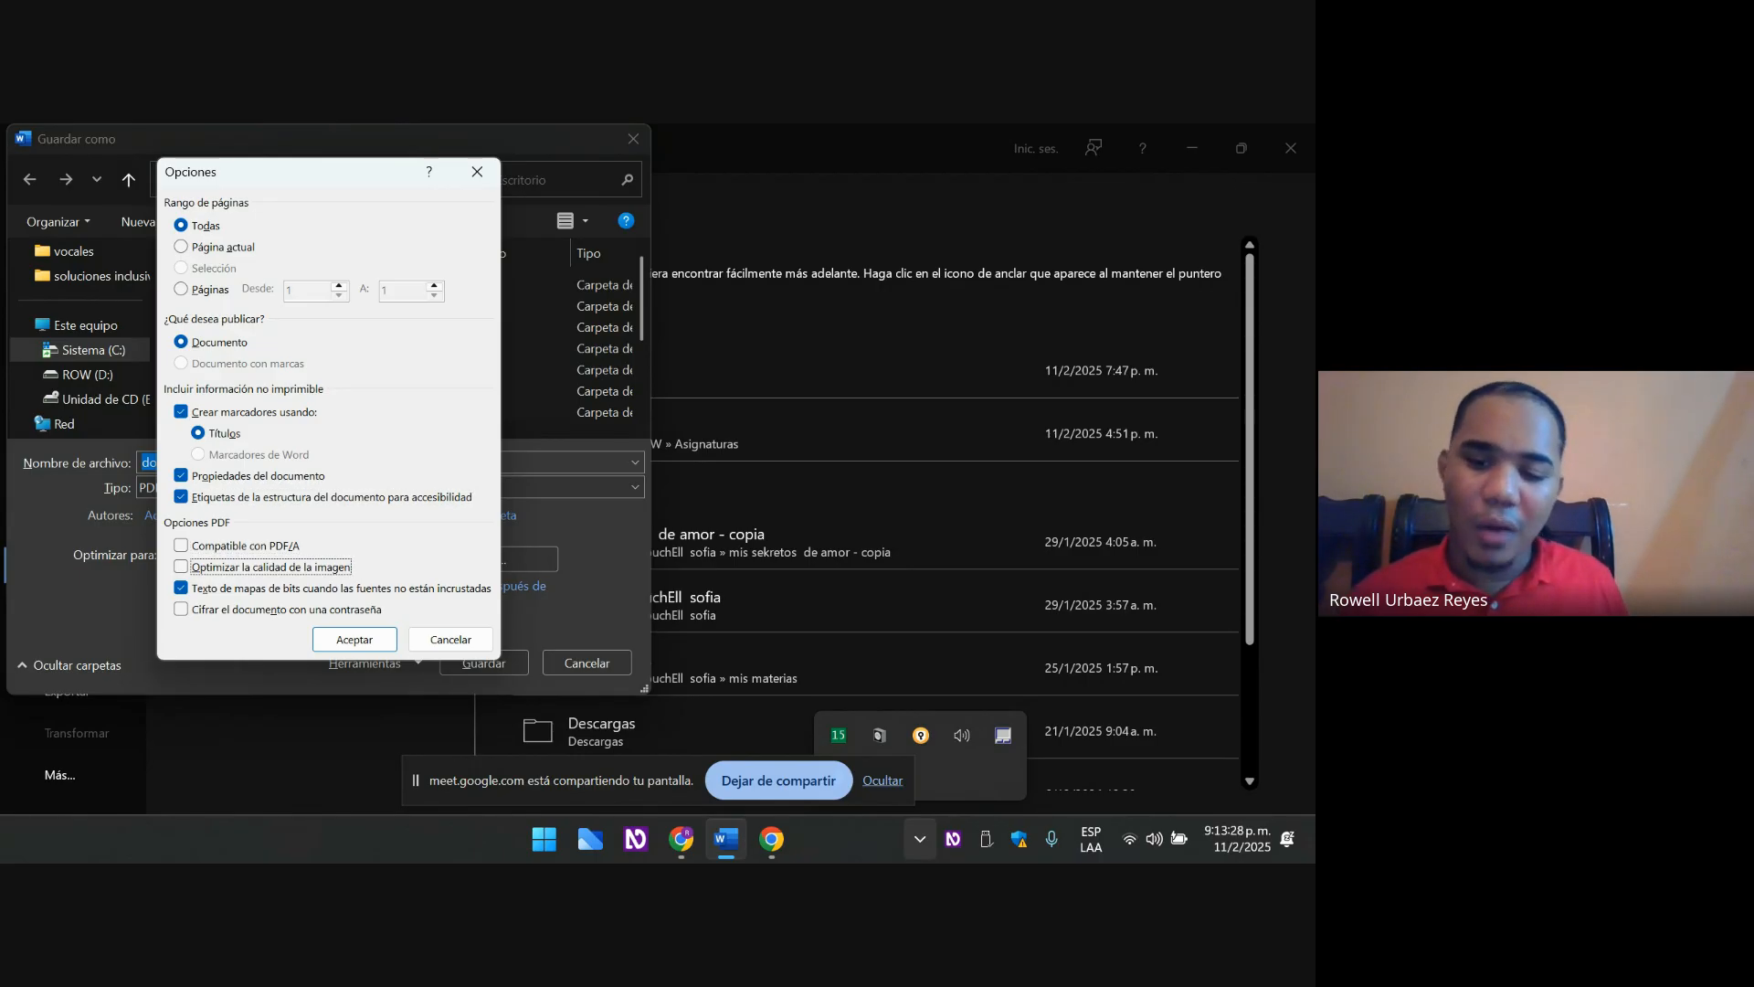
pyautogui.press('Tab')
pyautogui.press('Tab')
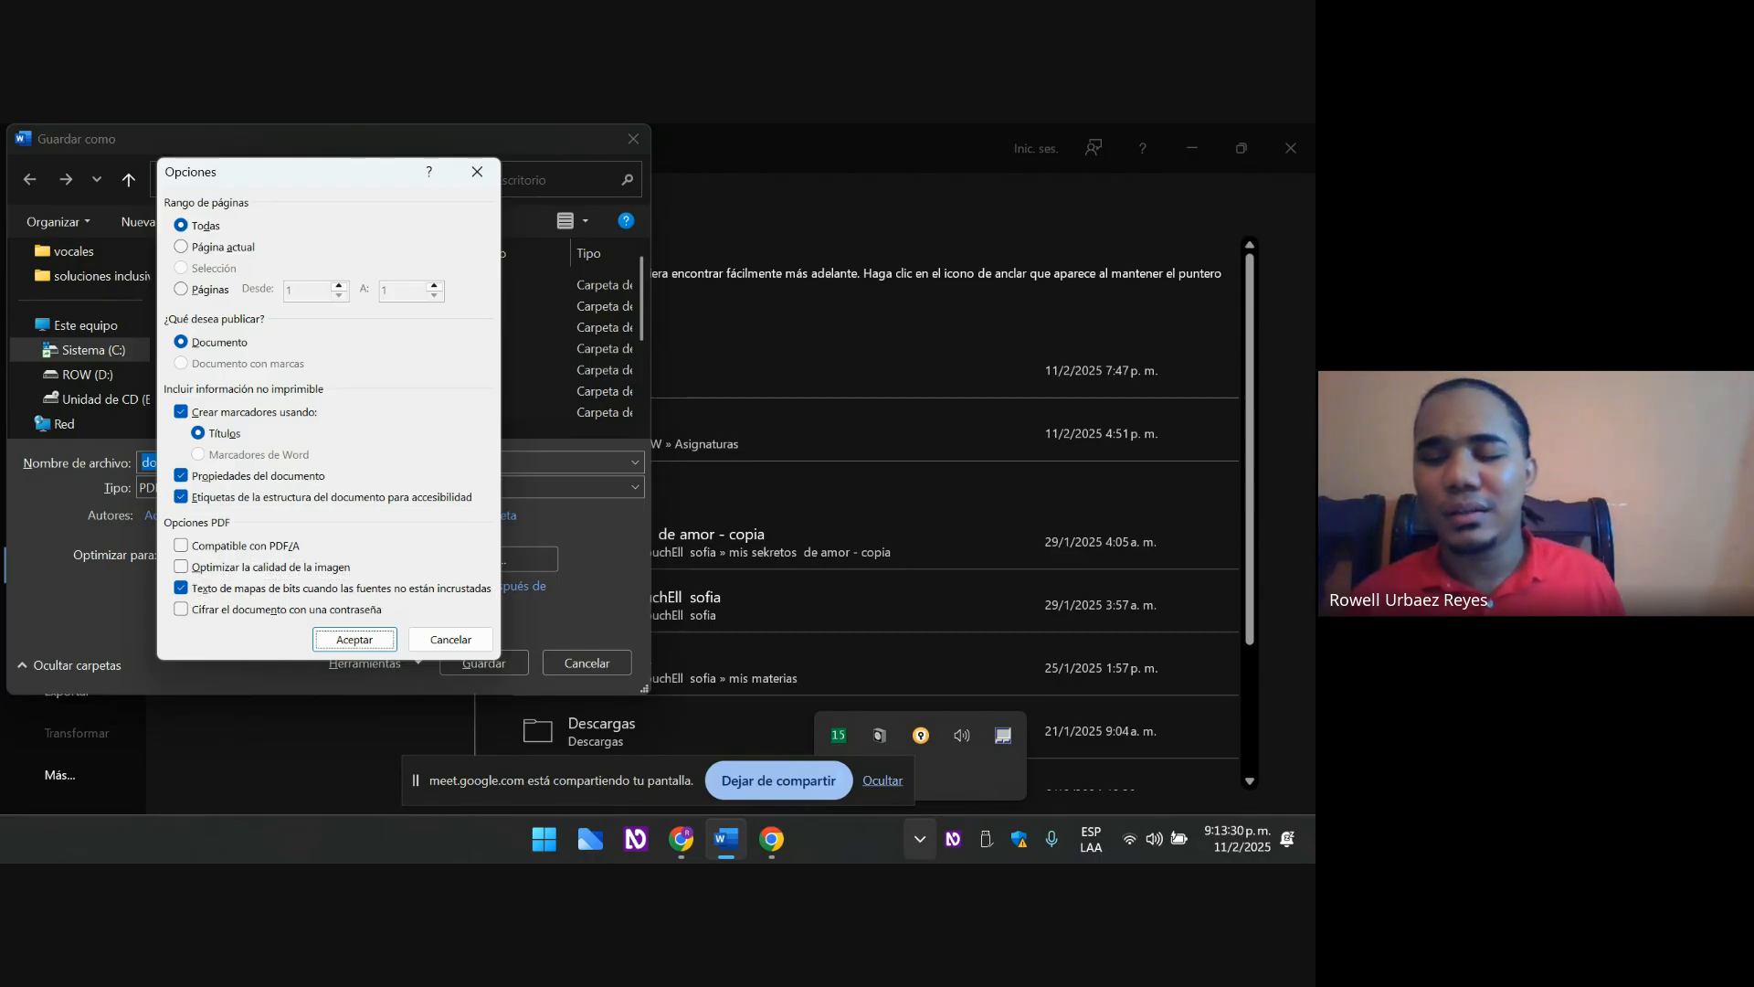
pyautogui.press('Return')
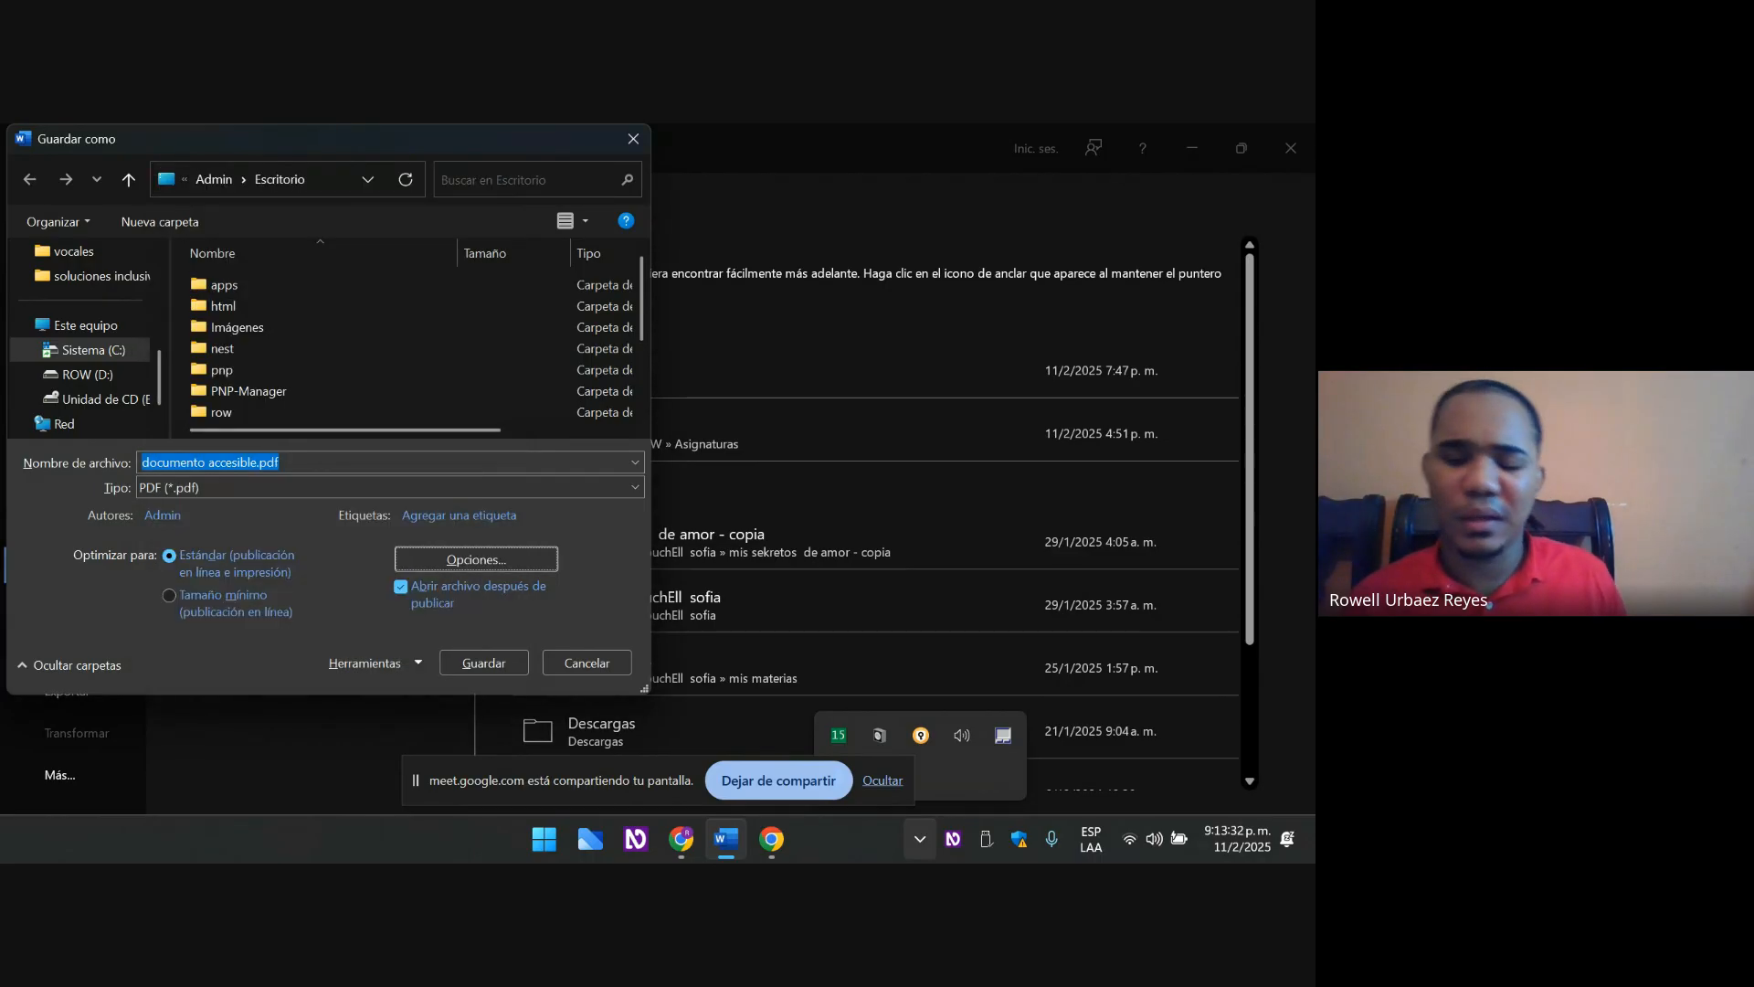
# - Save the document as a PDF in Escritorio and look through the first pages of the published file
pyautogui.press('Return')
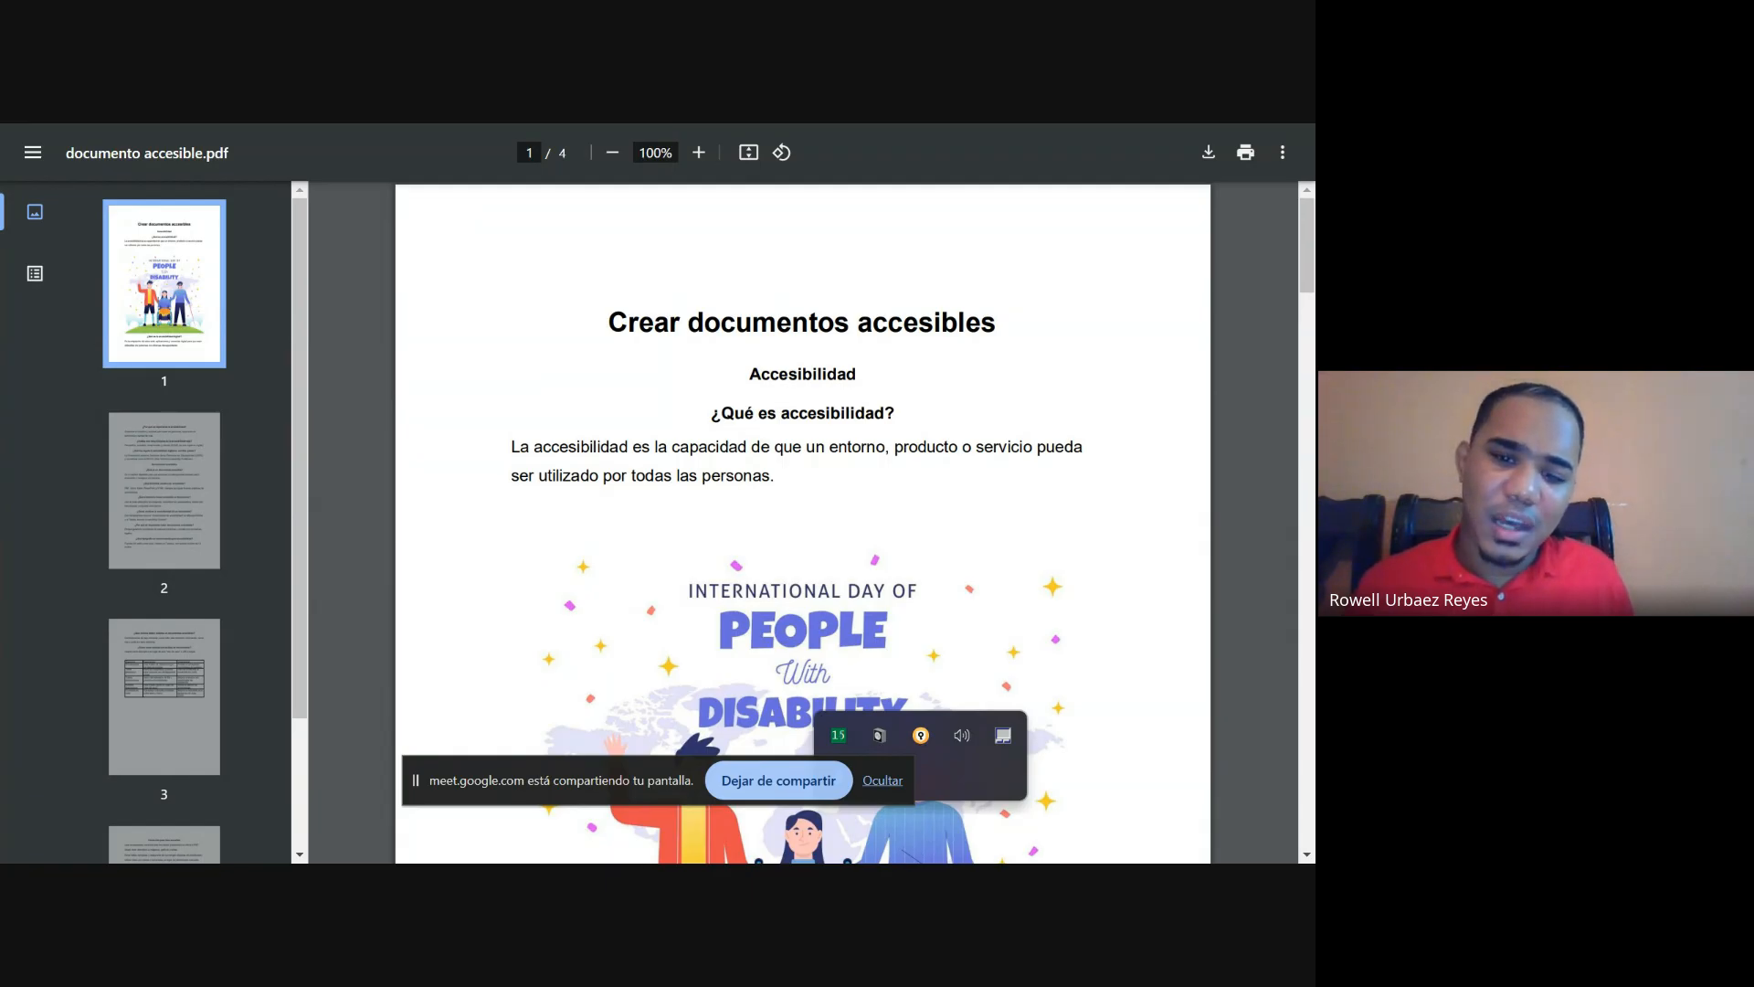
pyautogui.scroll(-9, 802, 521)
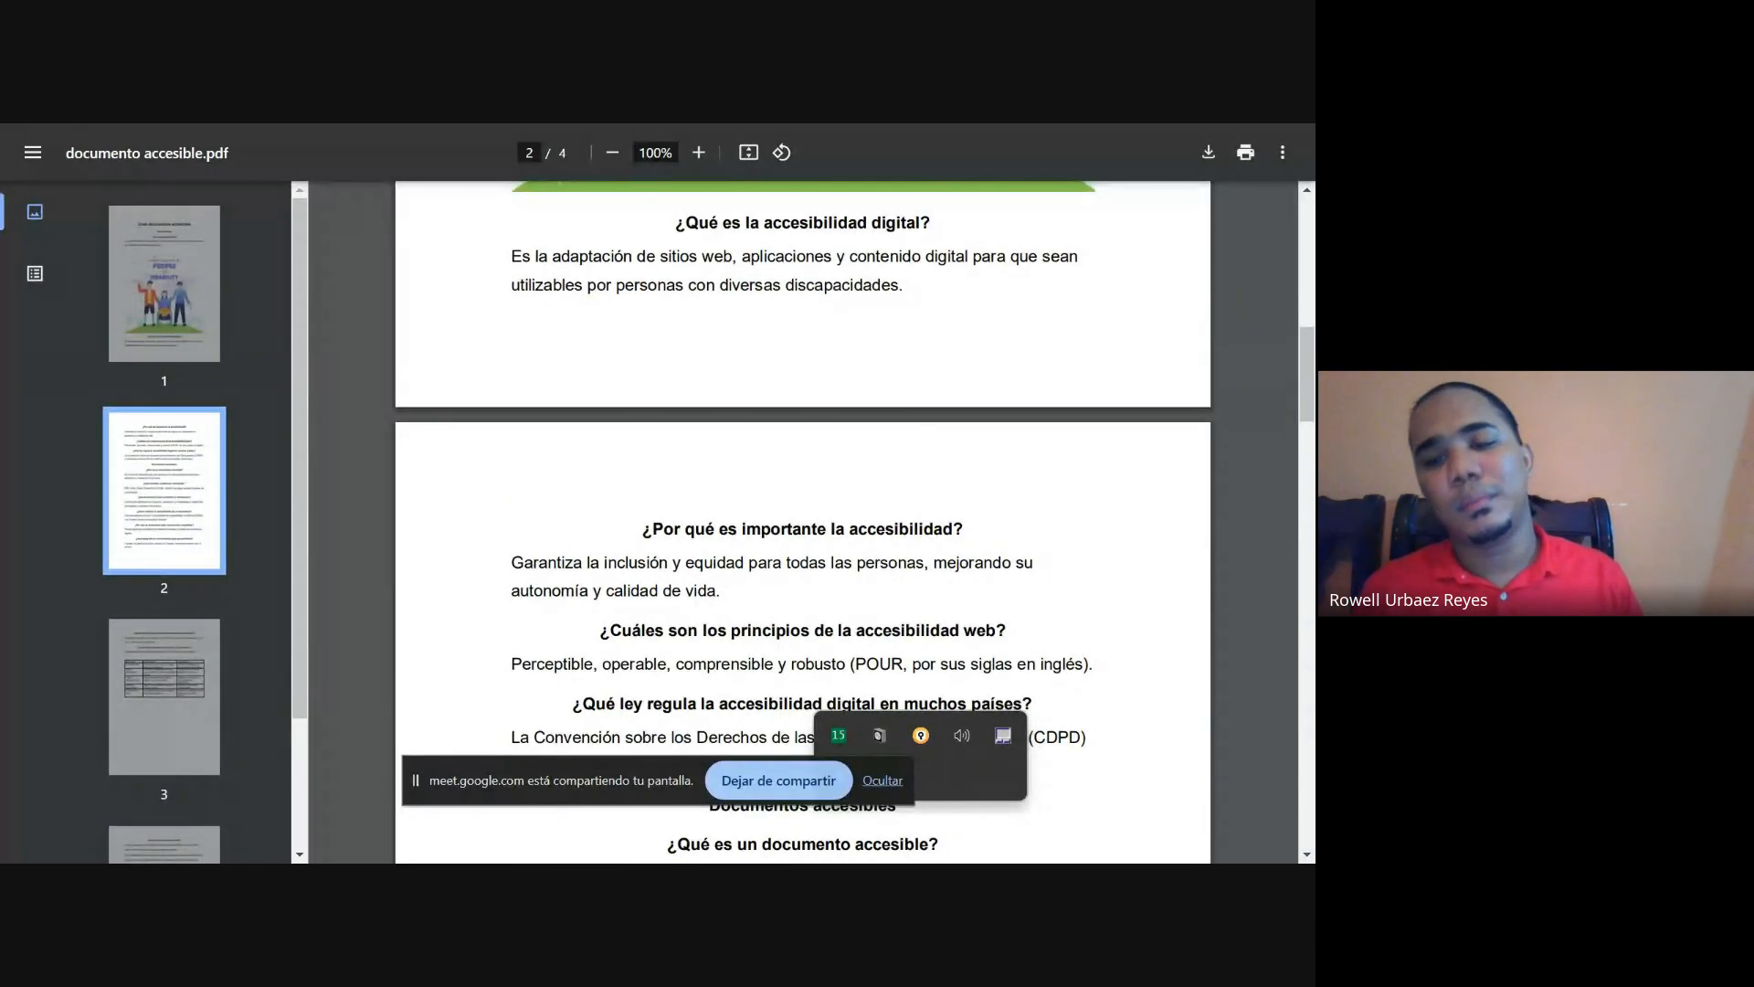
# - Return from the published PDF to the Word document and bring up the list of open windows
pyautogui.hotkey('alt', 'Tab')
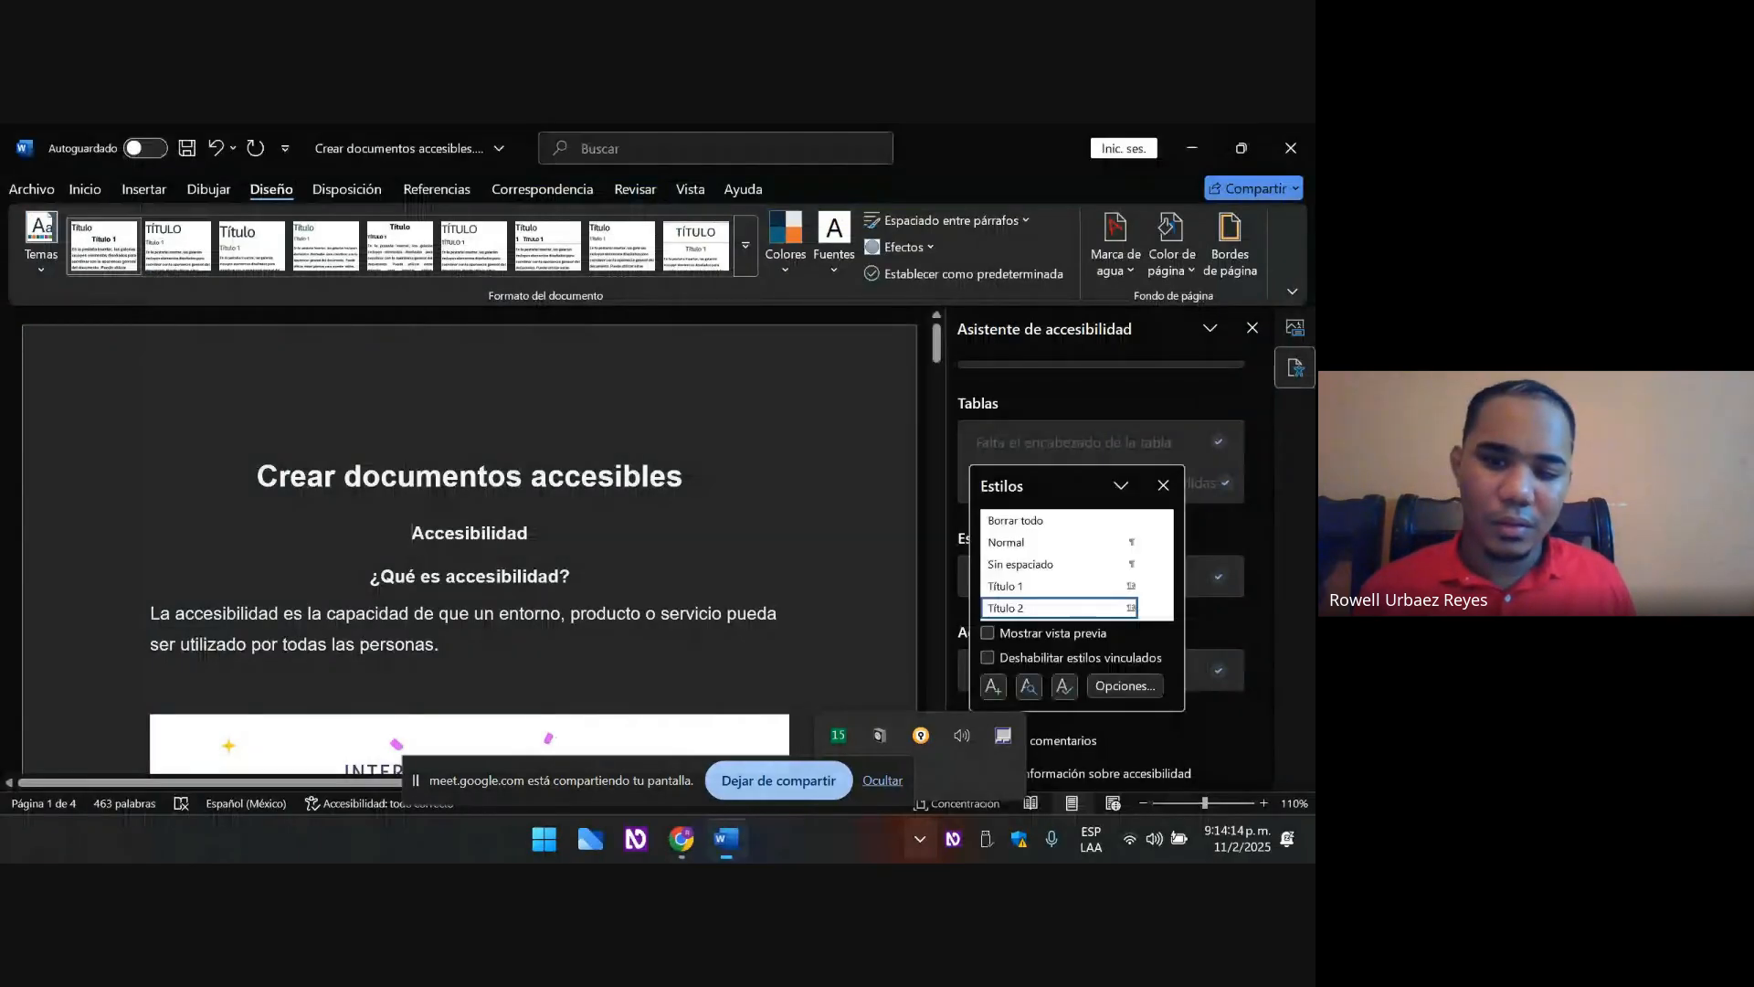
pyautogui.hotkey('alt', 'Tab')
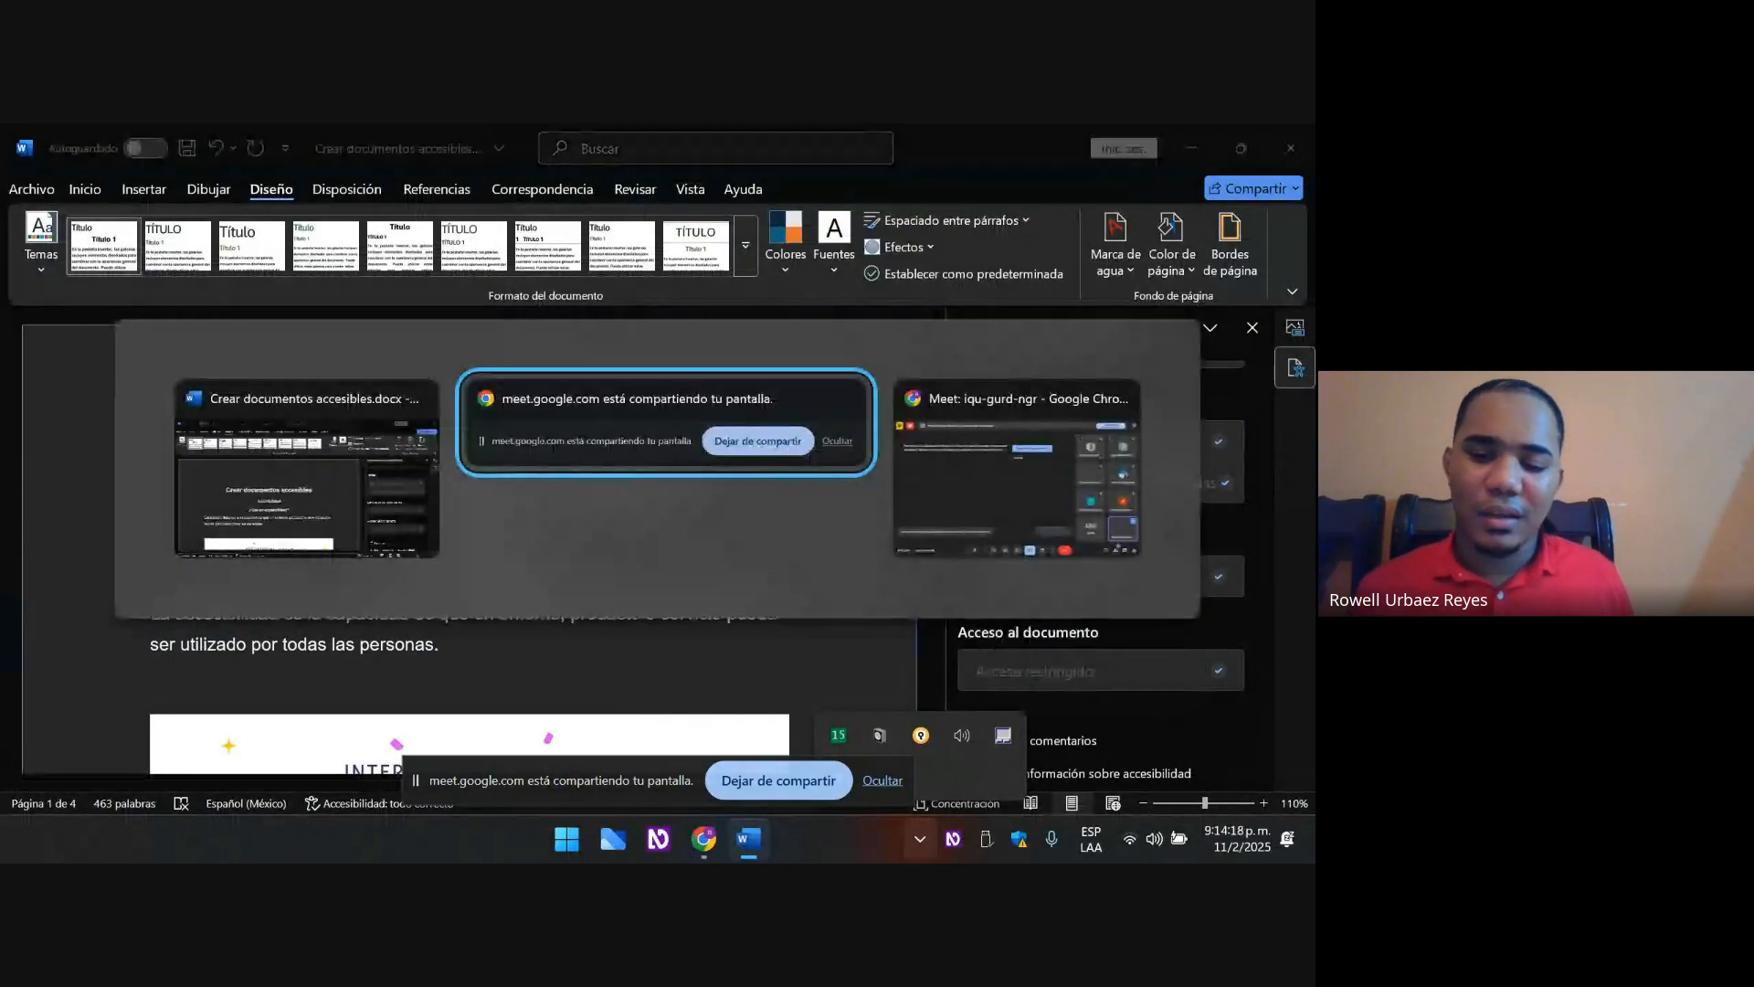